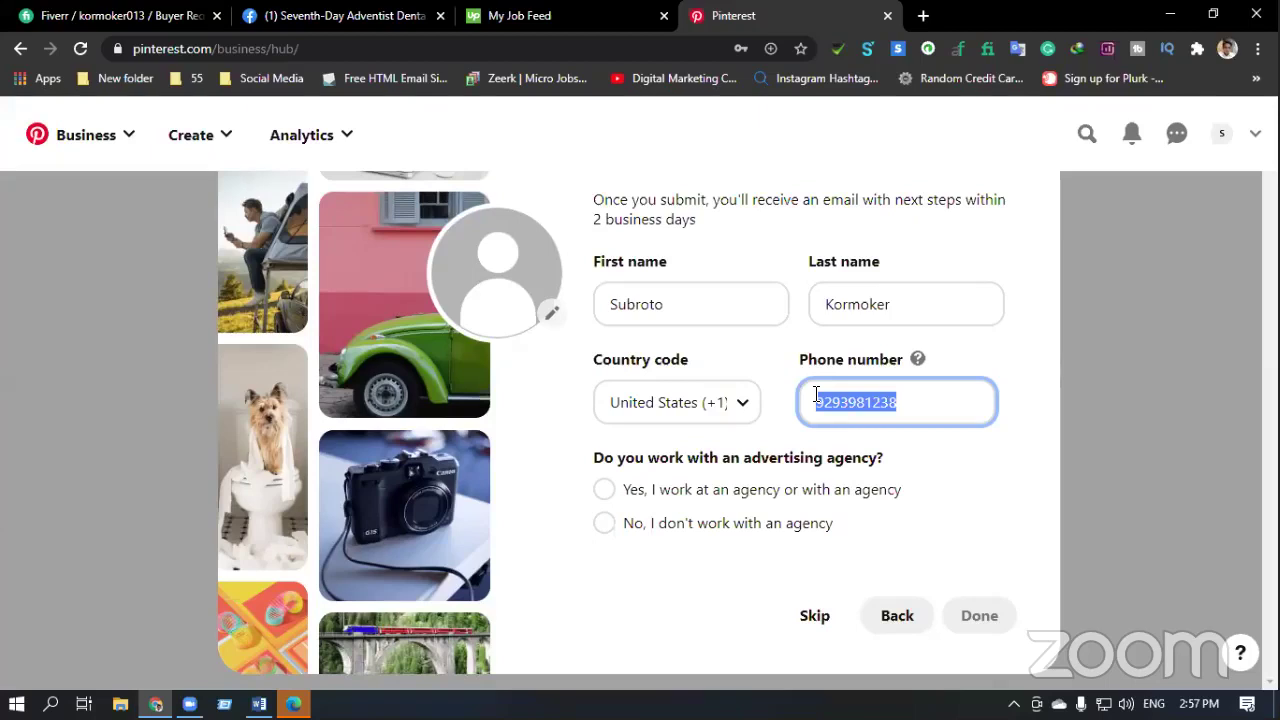
Delete the selected phone number from the Pinterest business form and open a new browser tab
key(BackSpace)
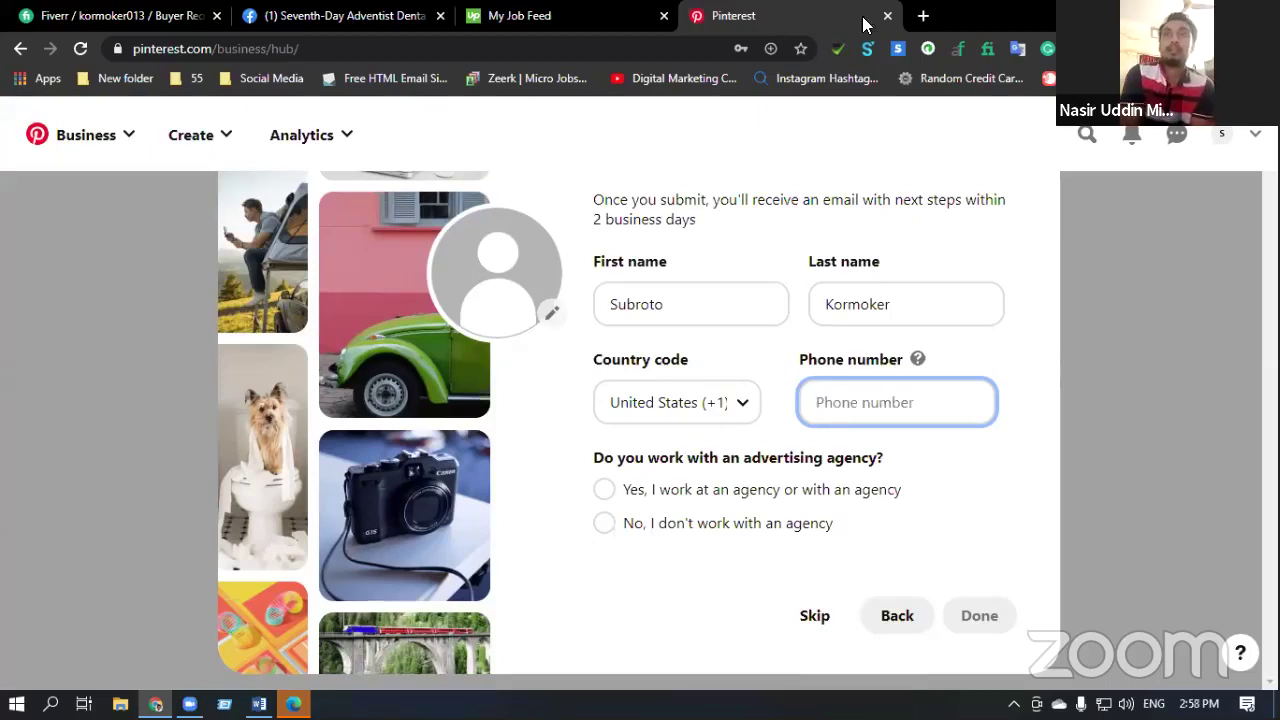
click(923, 15)
Load google.com and search for 'USA Number', discarding an initial 'Text' query
text(g)
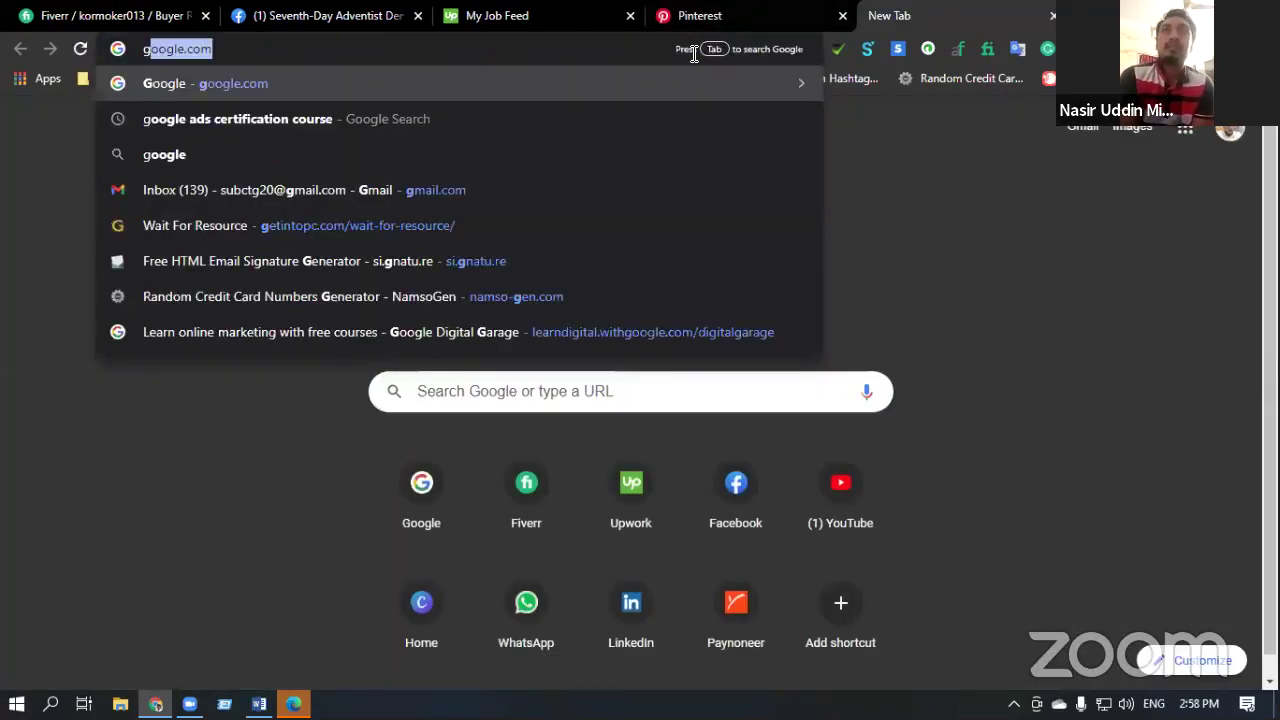
text(oo)
key(Return)
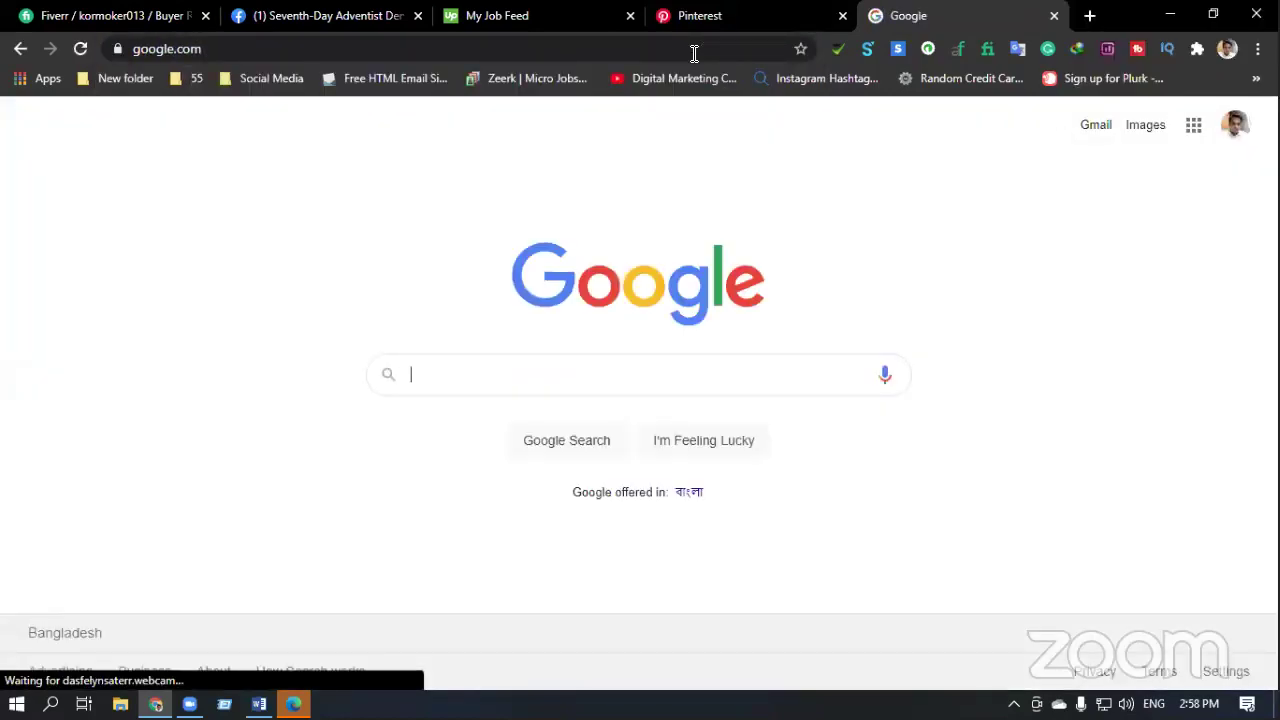
text(T)
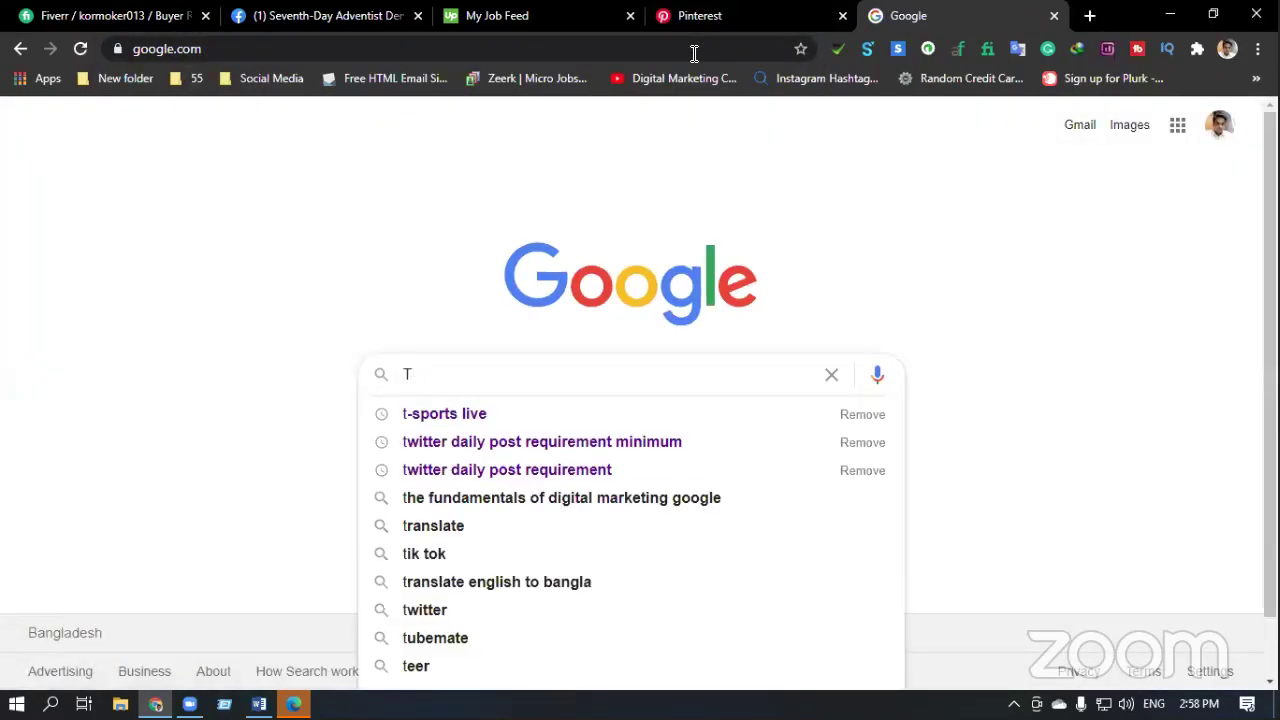
text(ext)
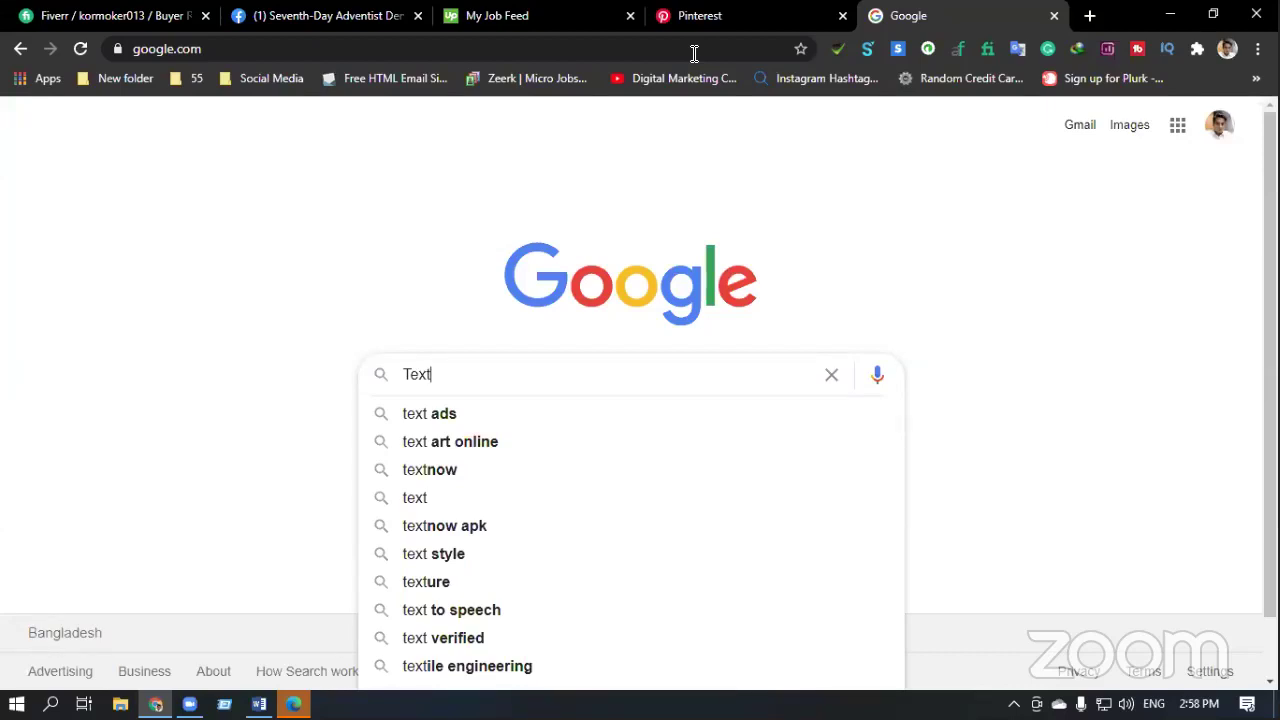
key(BackSpace)
key(BackSpace)
key(BackSpace)
key(BackSpace)
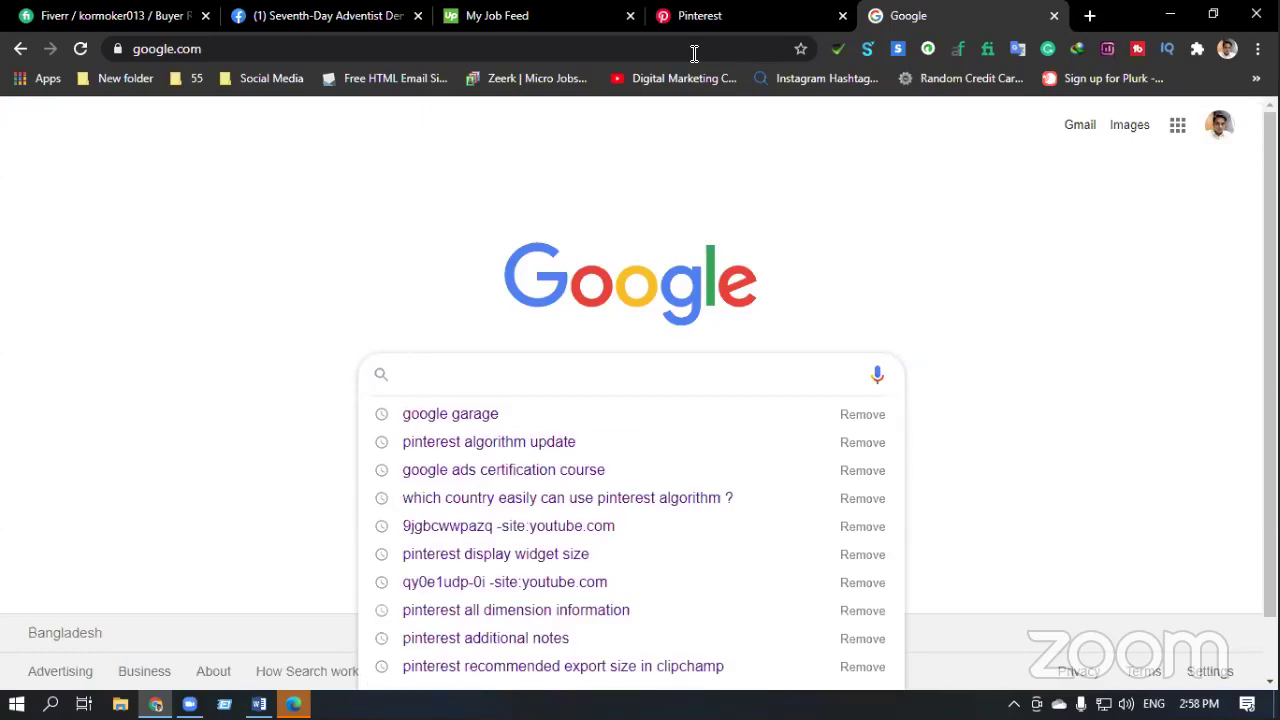
text(USA )
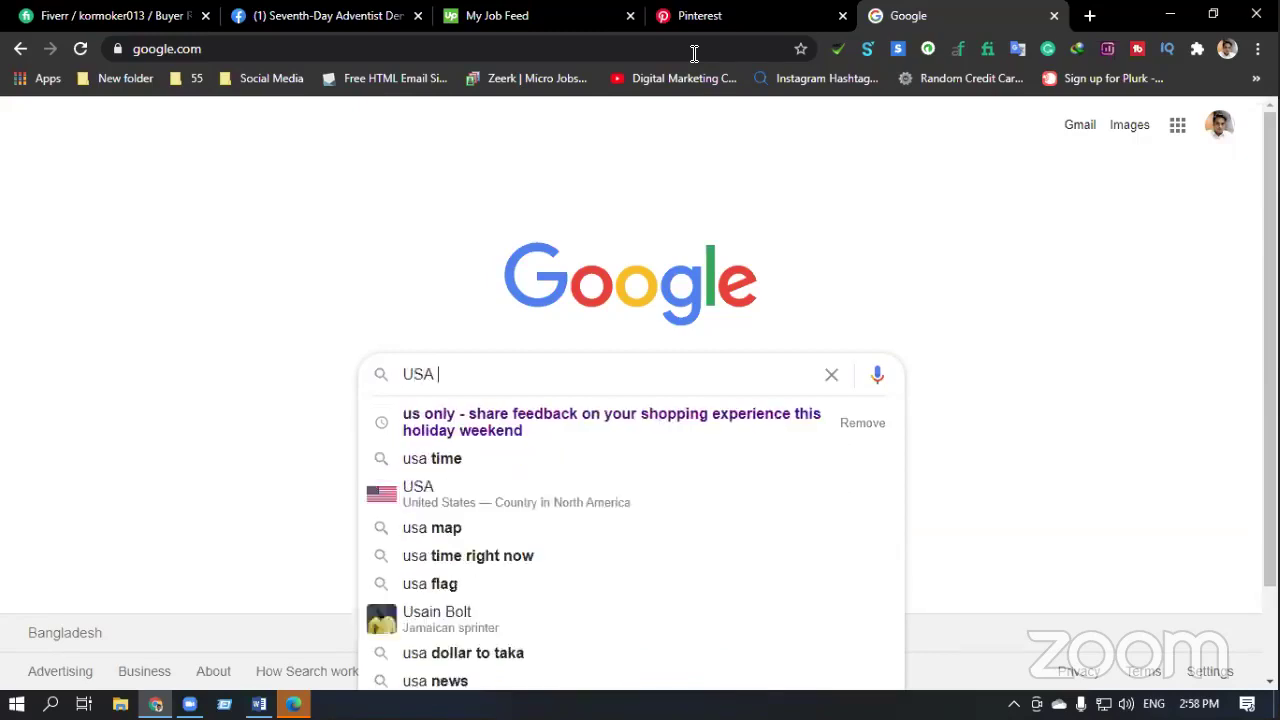
text(Number)
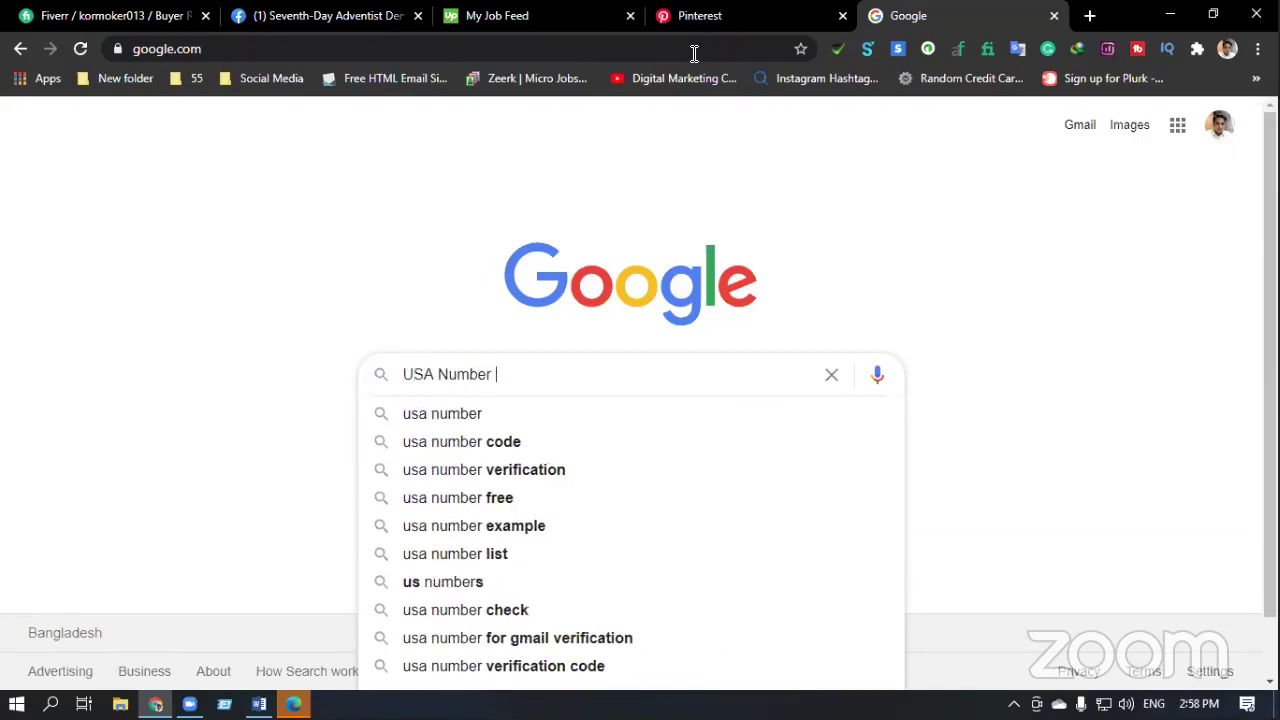
key(Return)
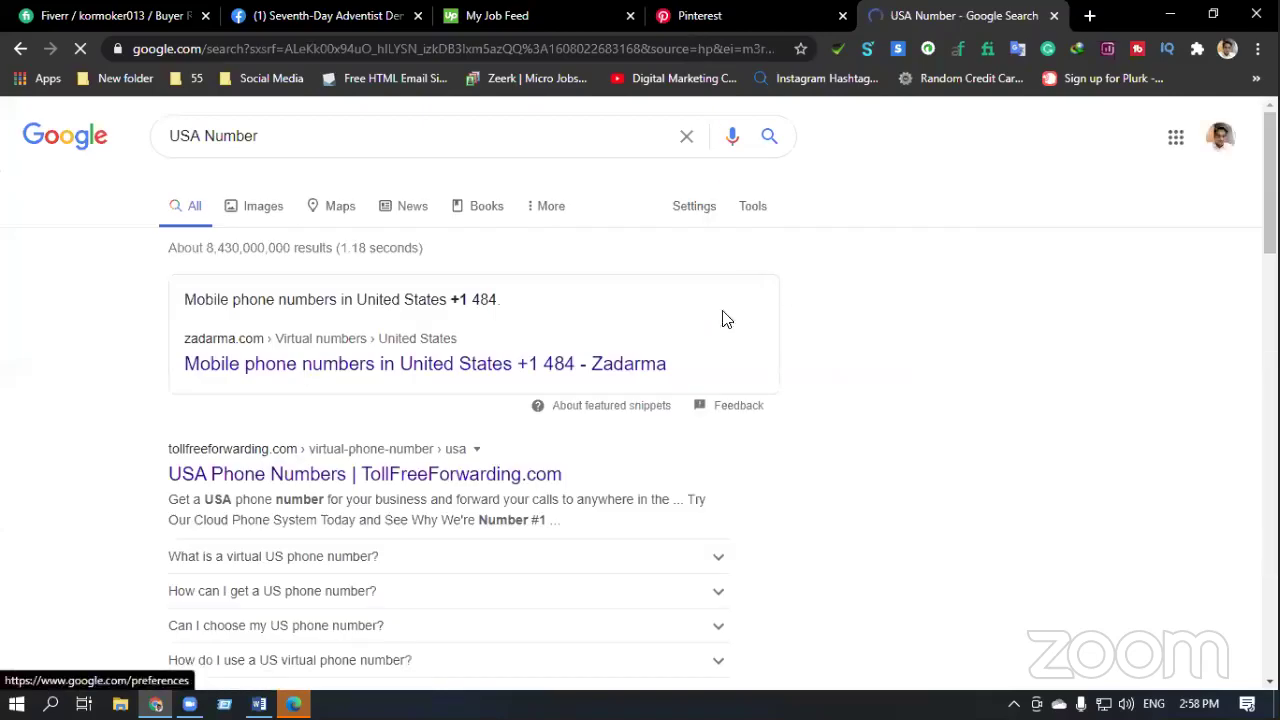
Open the VirtualPhone.com and Telos search results each in a new tab
scroll(352, 340, down, 2)
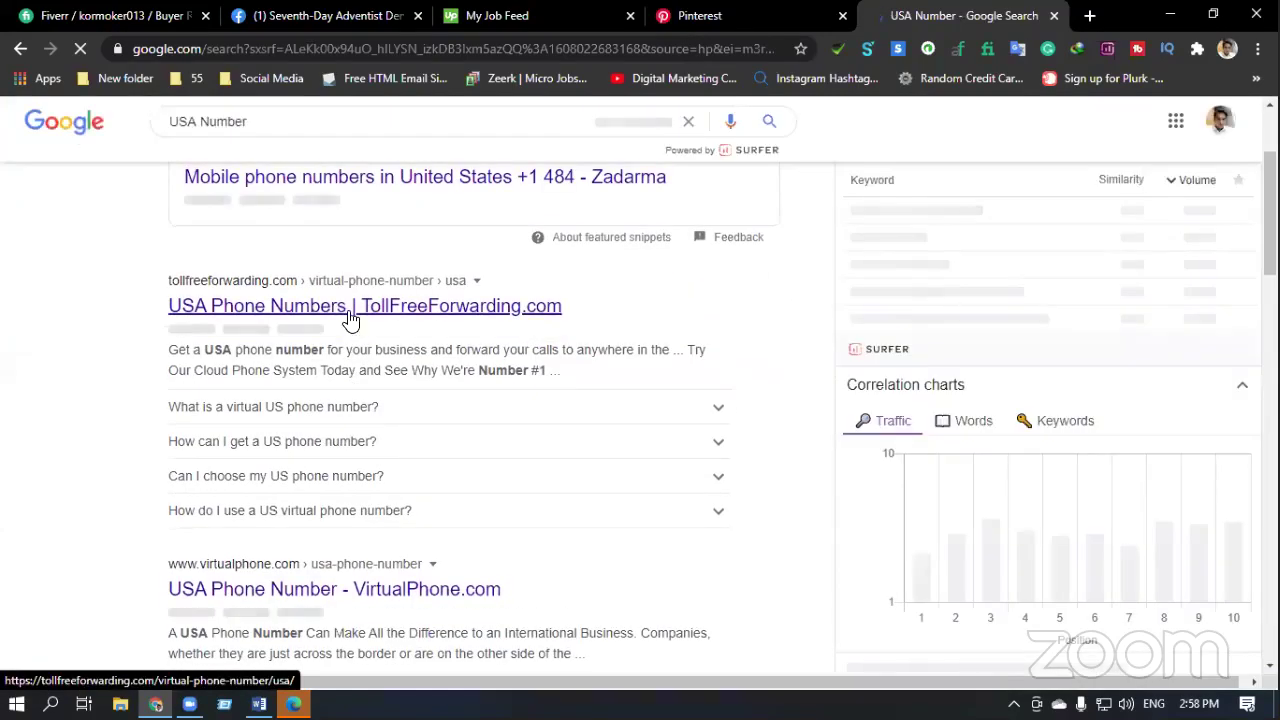
scroll(312, 330, down, 2)
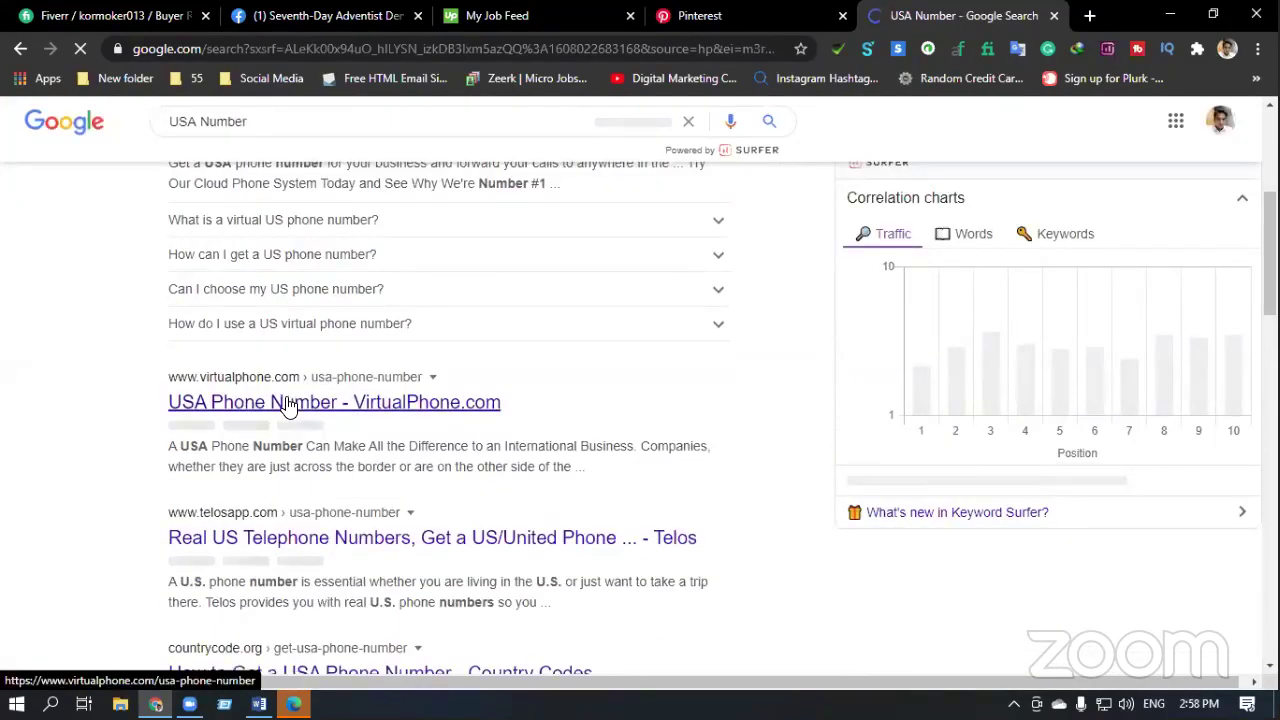
right_click(288, 402)
click(352, 410)
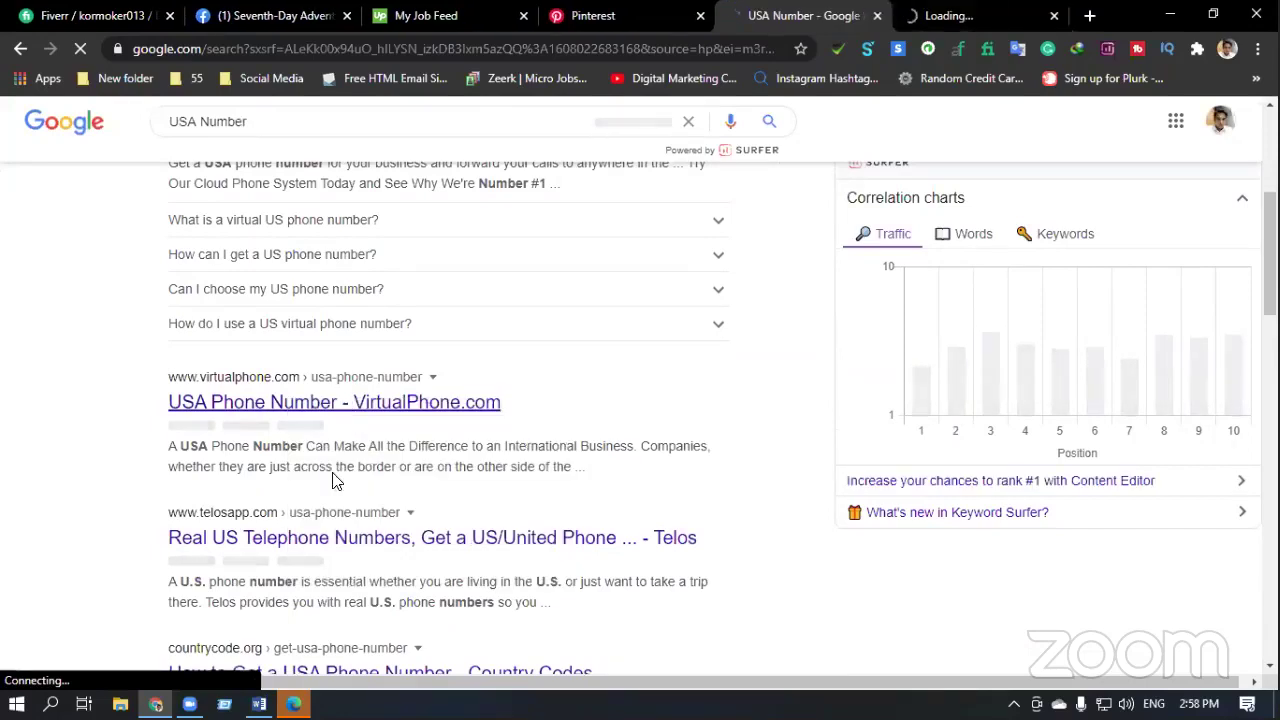
right_click(378, 541)
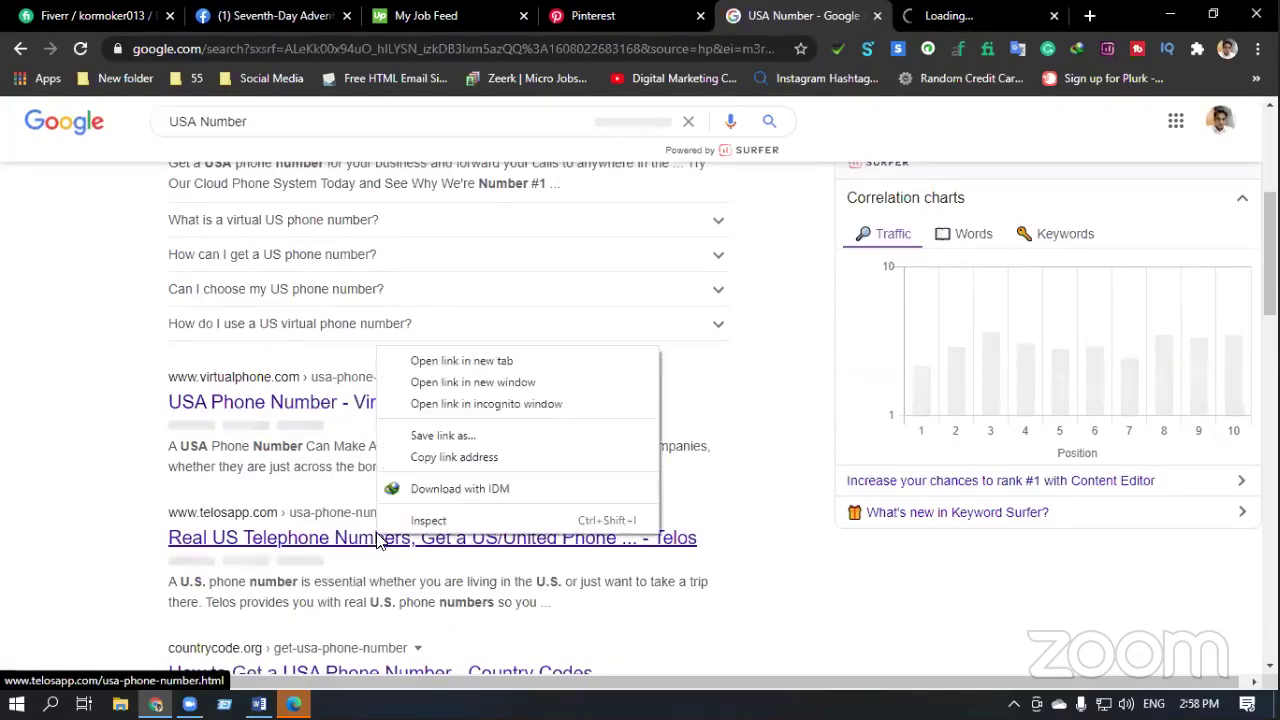
click(449, 360)
Check the loading VirtualPhone.com and Telos tabs, then return to the Pinterest form and dismiss phone suggestions
click(856, 16)
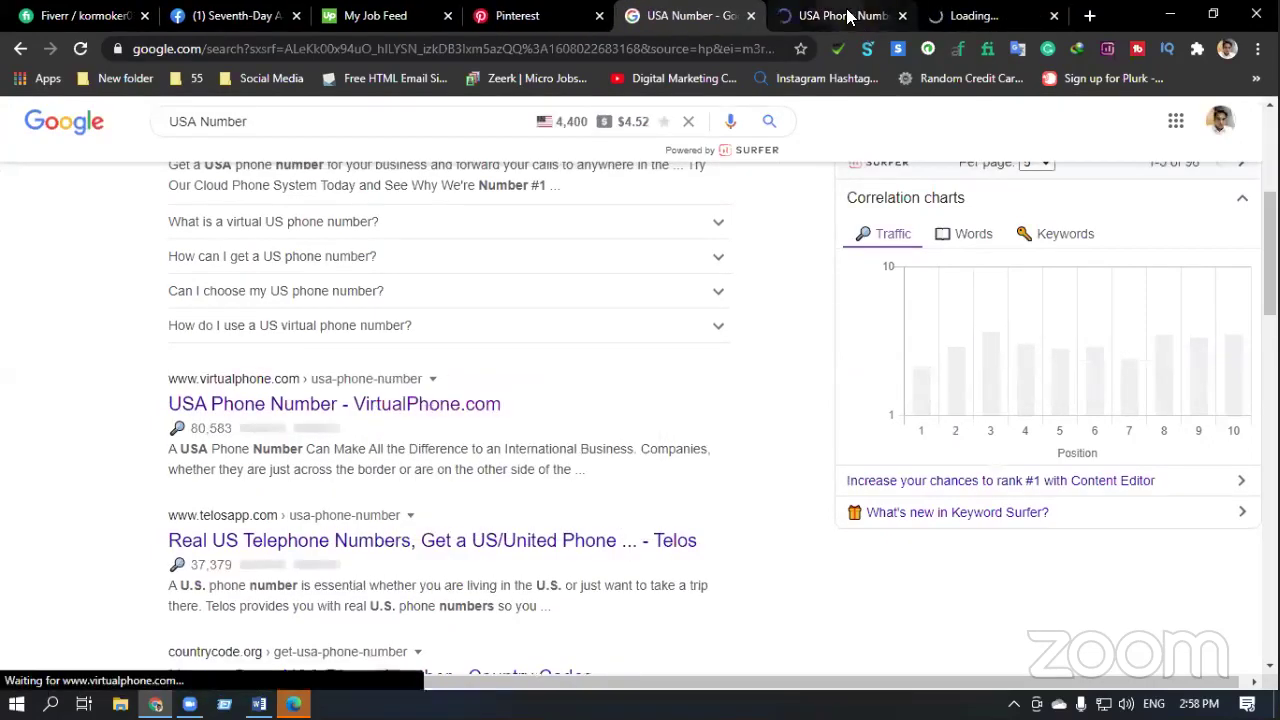
click(975, 18)
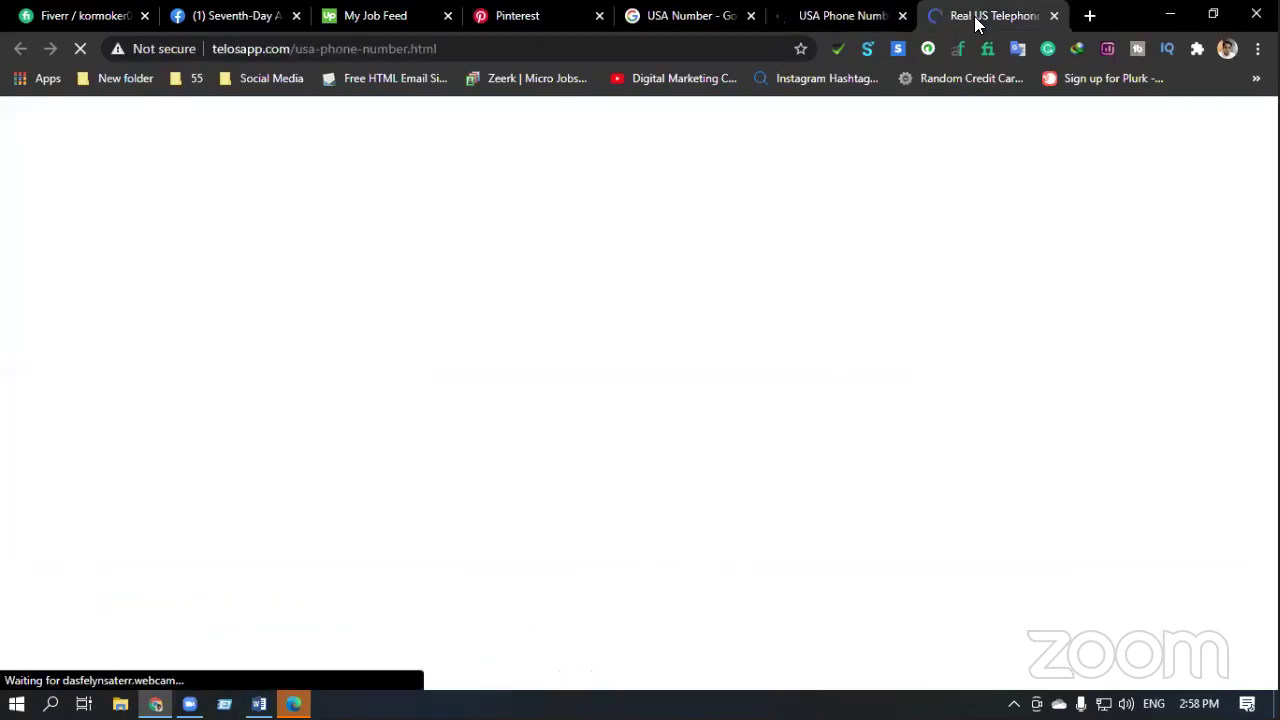
click(535, 30)
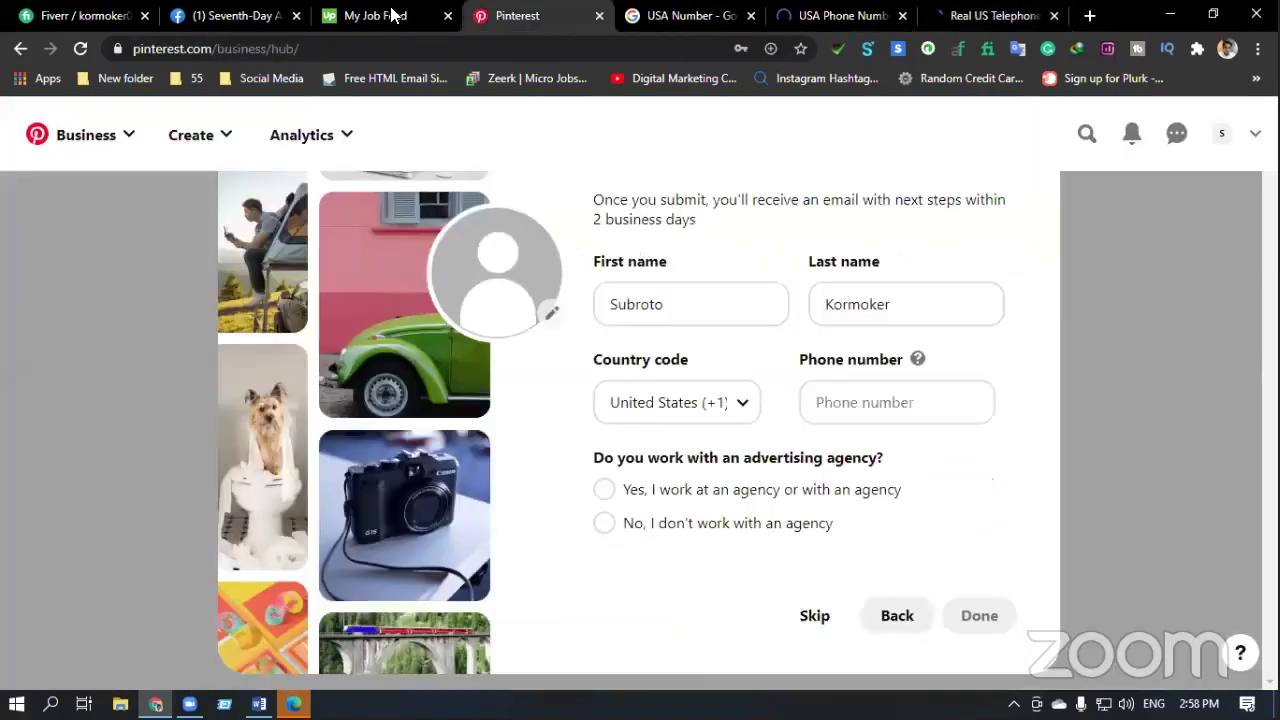
click(603, 28)
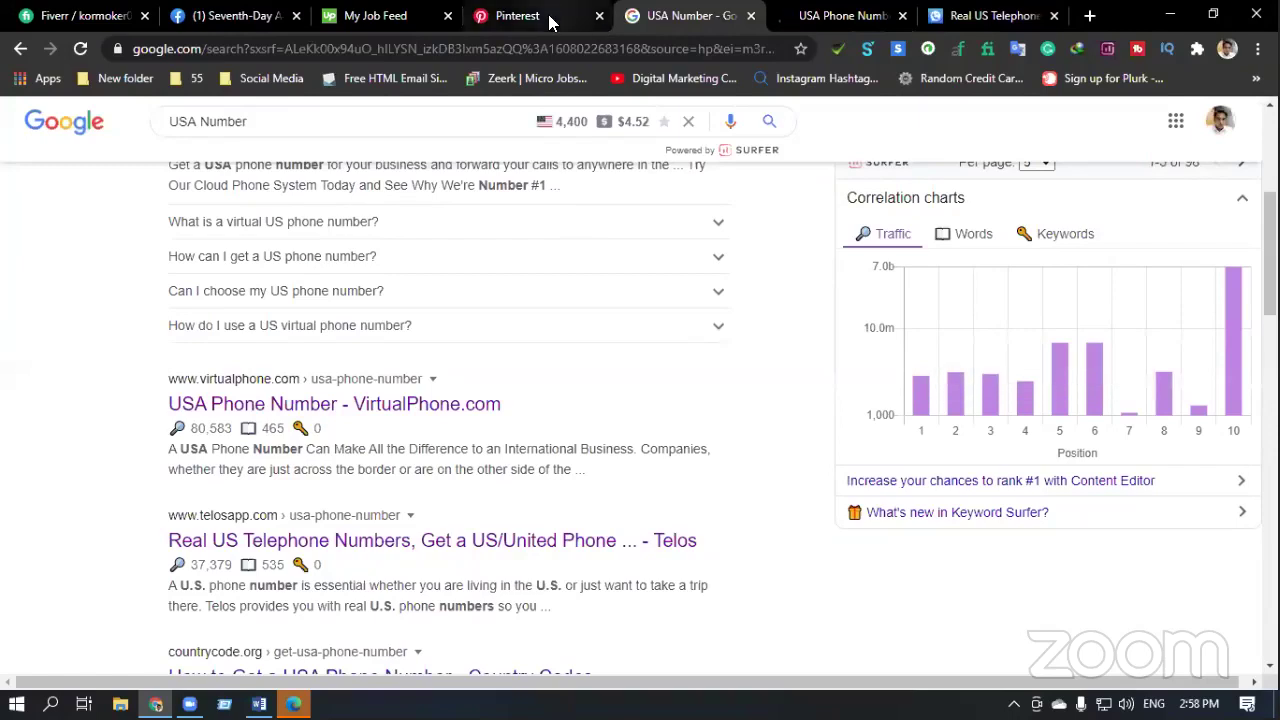
click(545, 18)
click(908, 405)
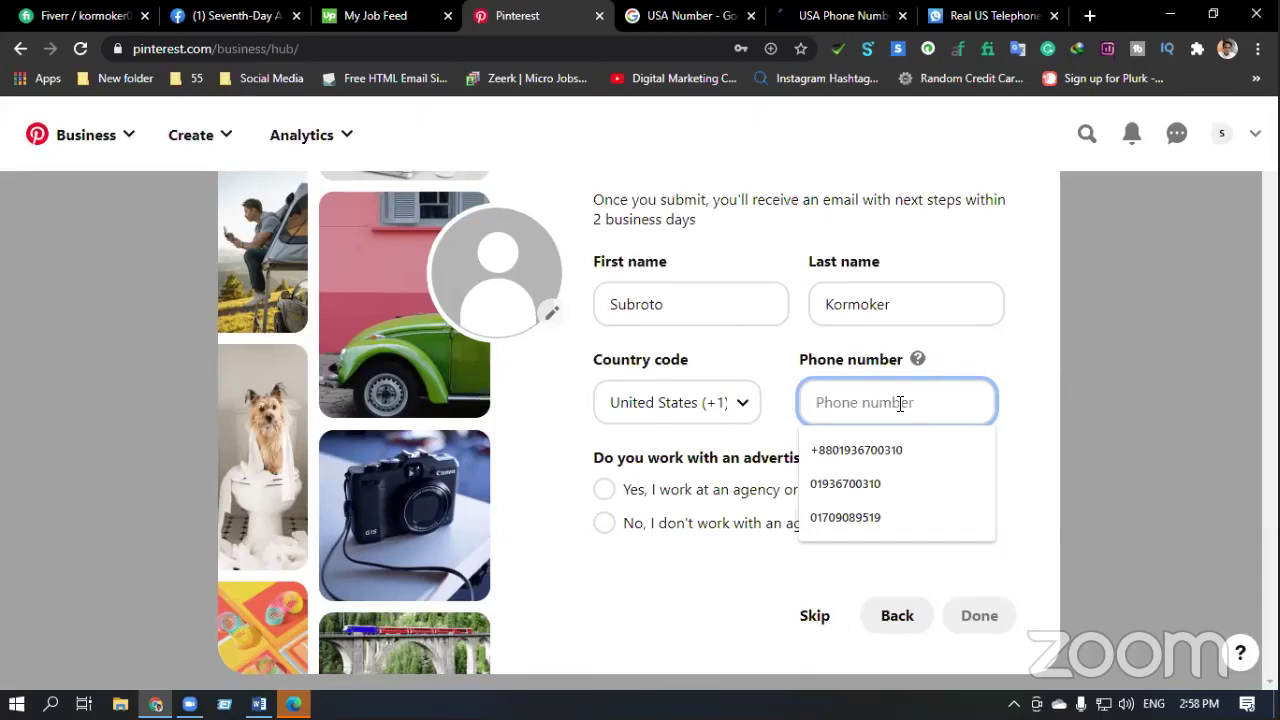
click(1017, 402)
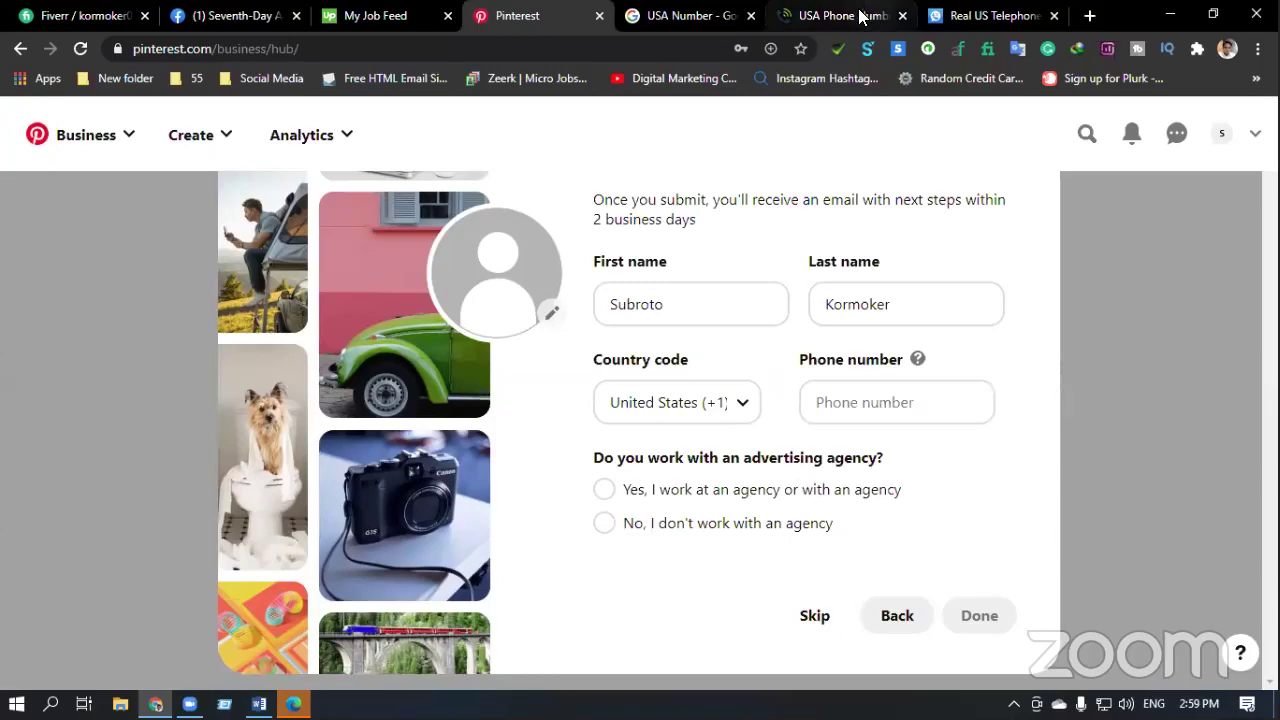
Close the Telos tab and request a free USA/Canada toll-free number on VirtualPhone.com
click(975, 15)
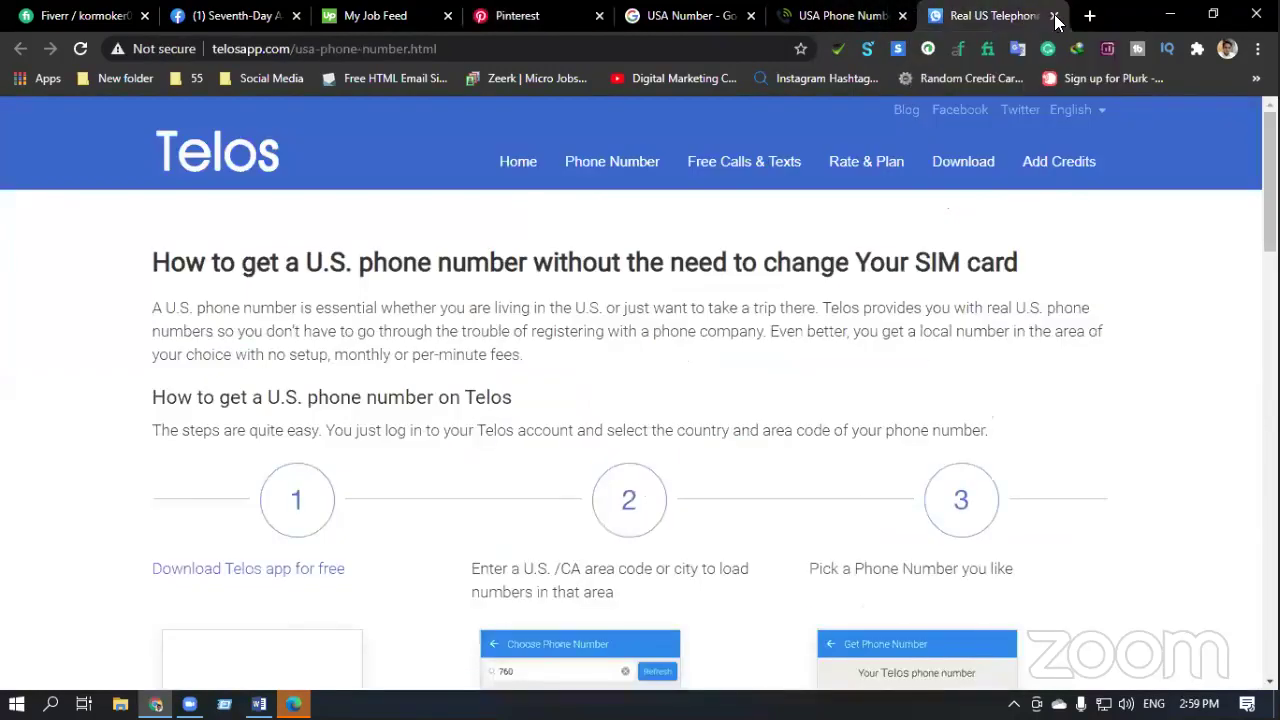
key(ctrl+w)
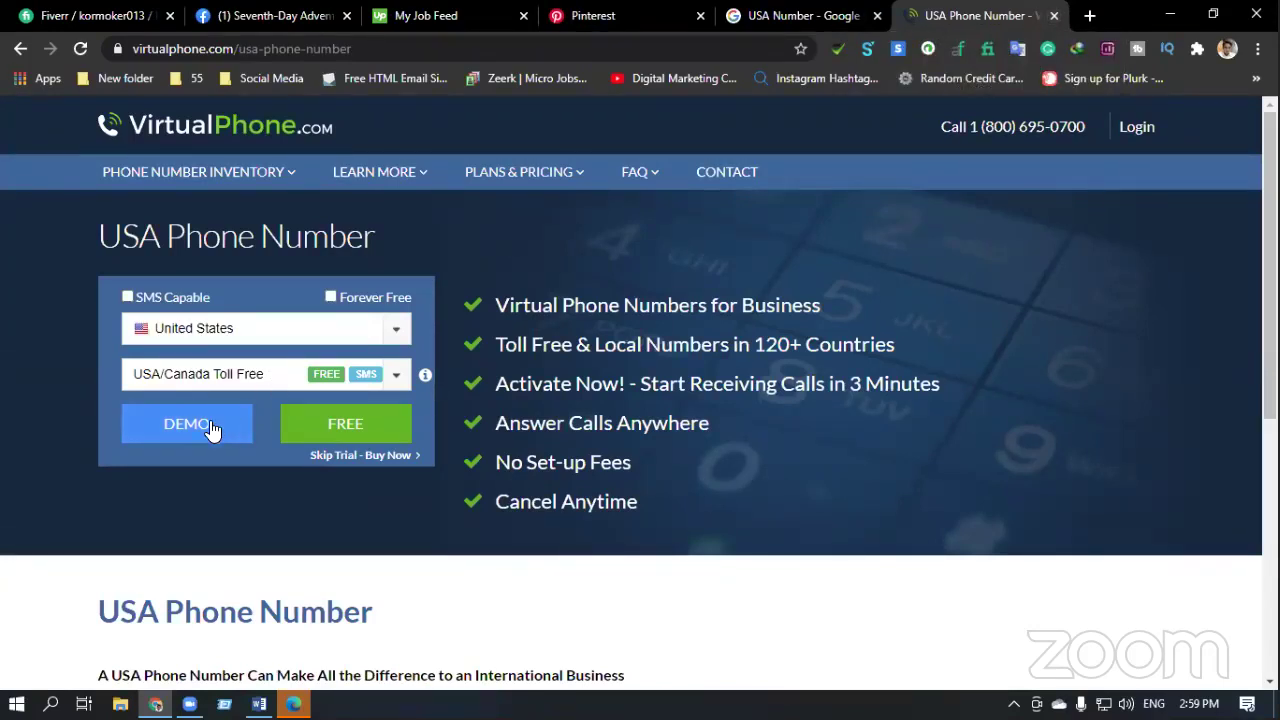
click(331, 430)
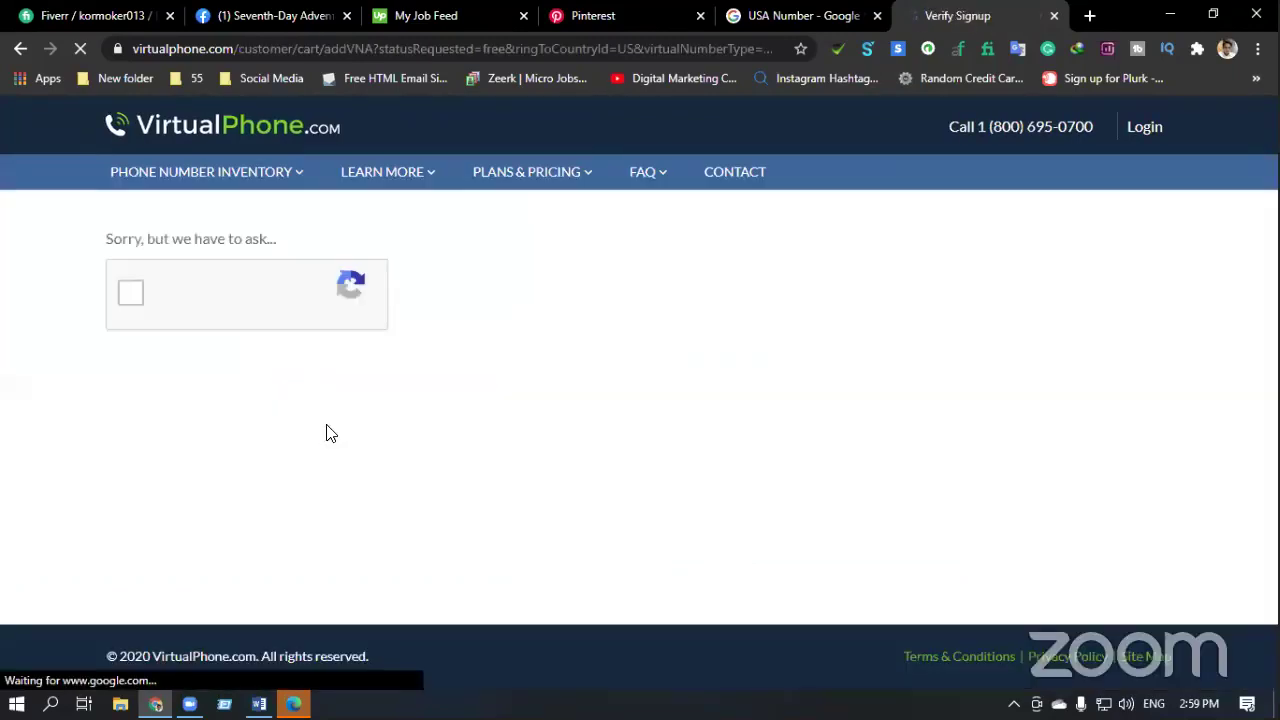
Pass the fire-hydrant reCAPTCHA, then close the resulting server error tab
click(134, 299)
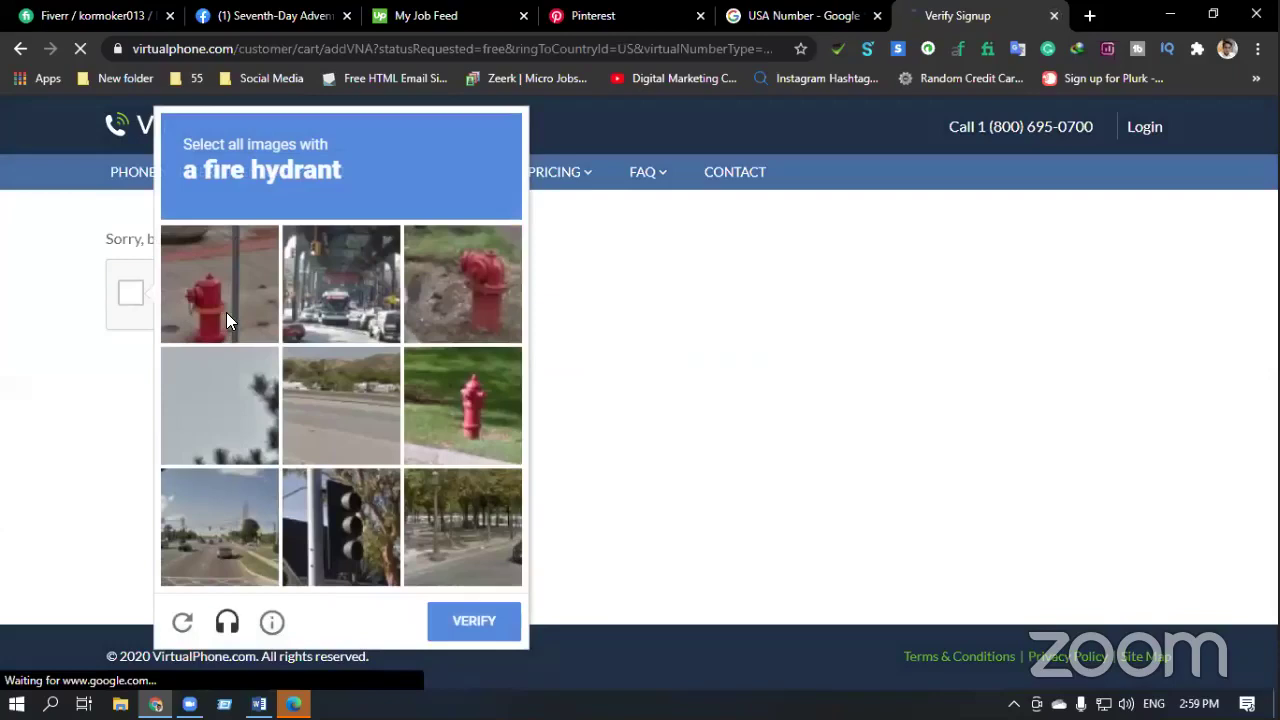
click(226, 312)
click(462, 306)
click(464, 400)
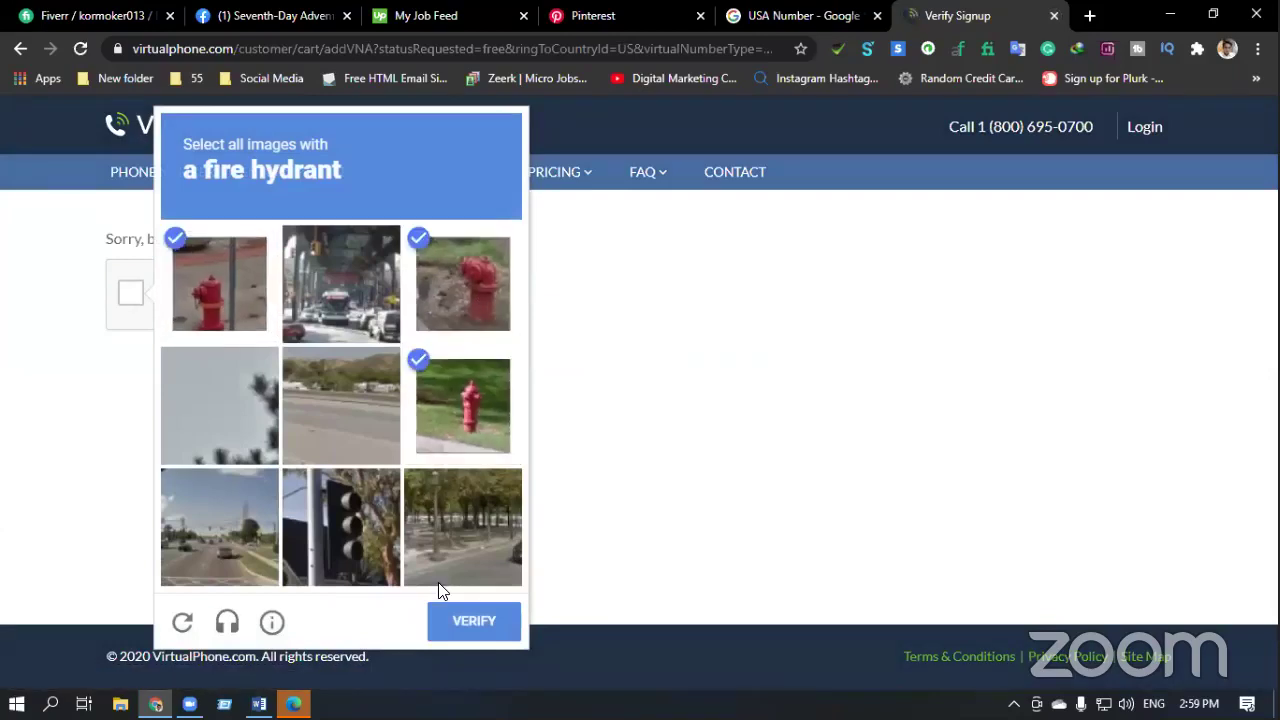
click(474, 620)
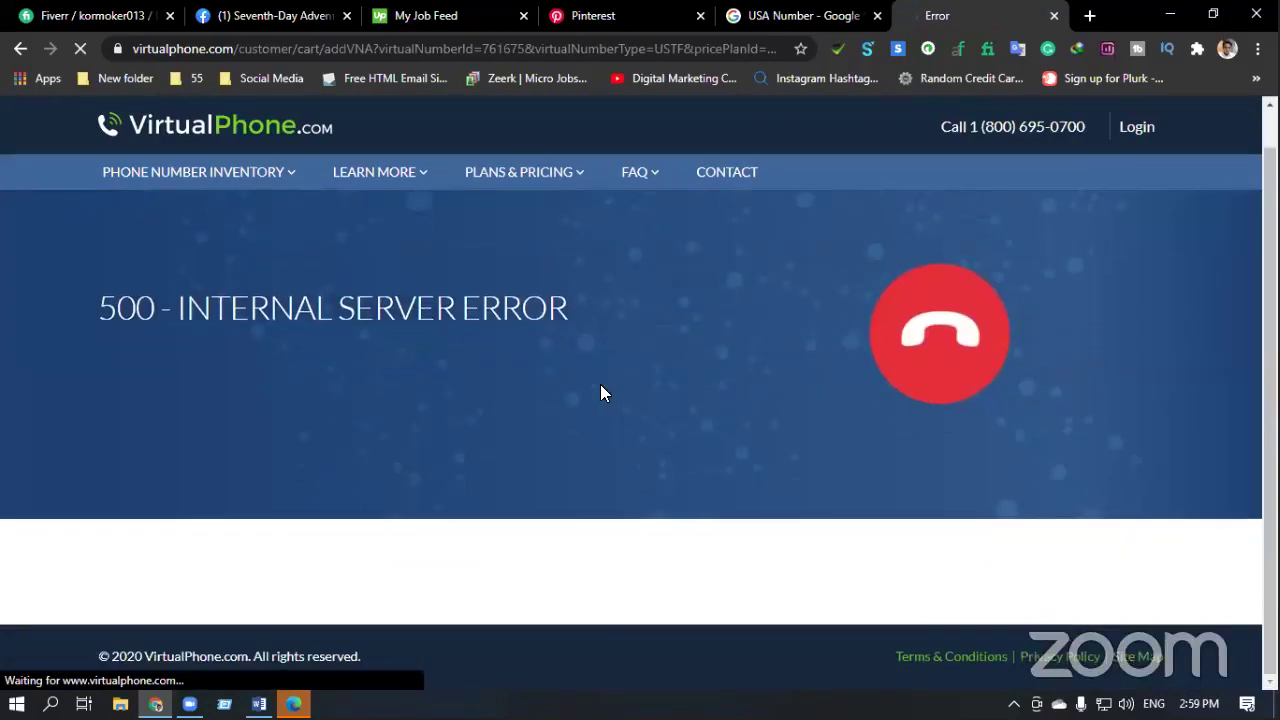
click(1054, 16)
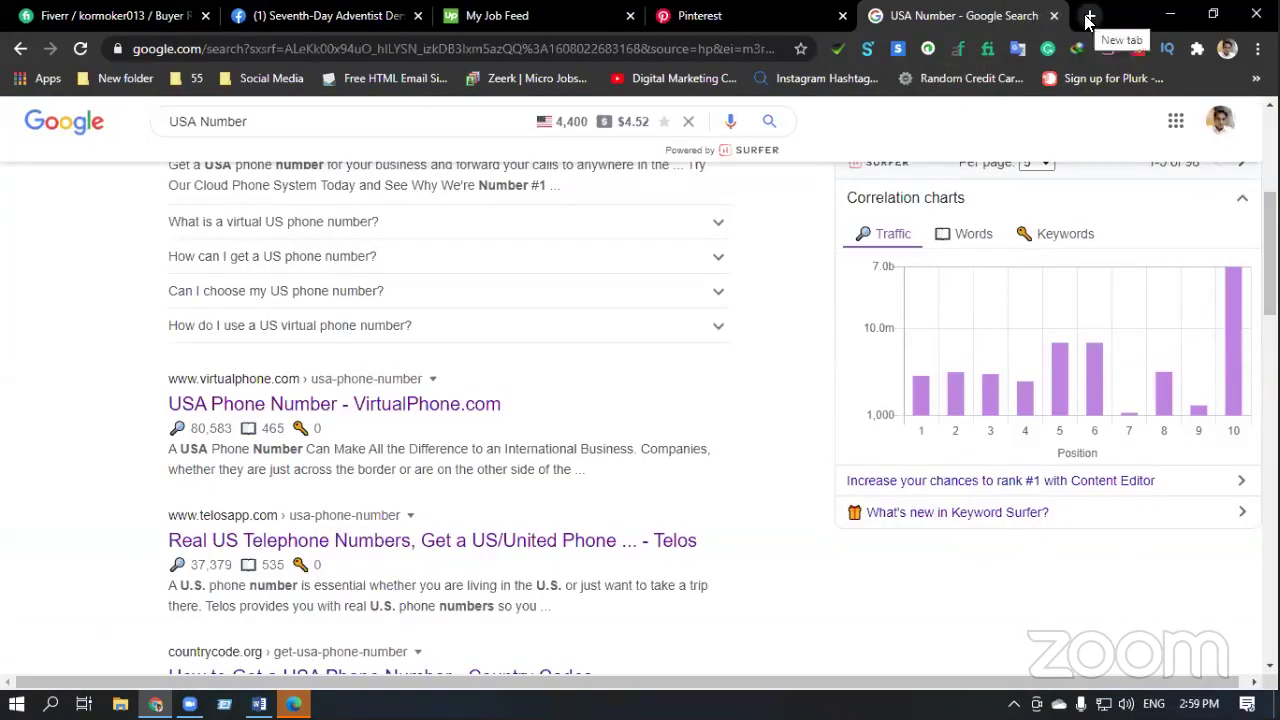
Open the US Free Phone Numbers result on ReceiveSMS and review its number list
scroll(345, 445, down, 3)
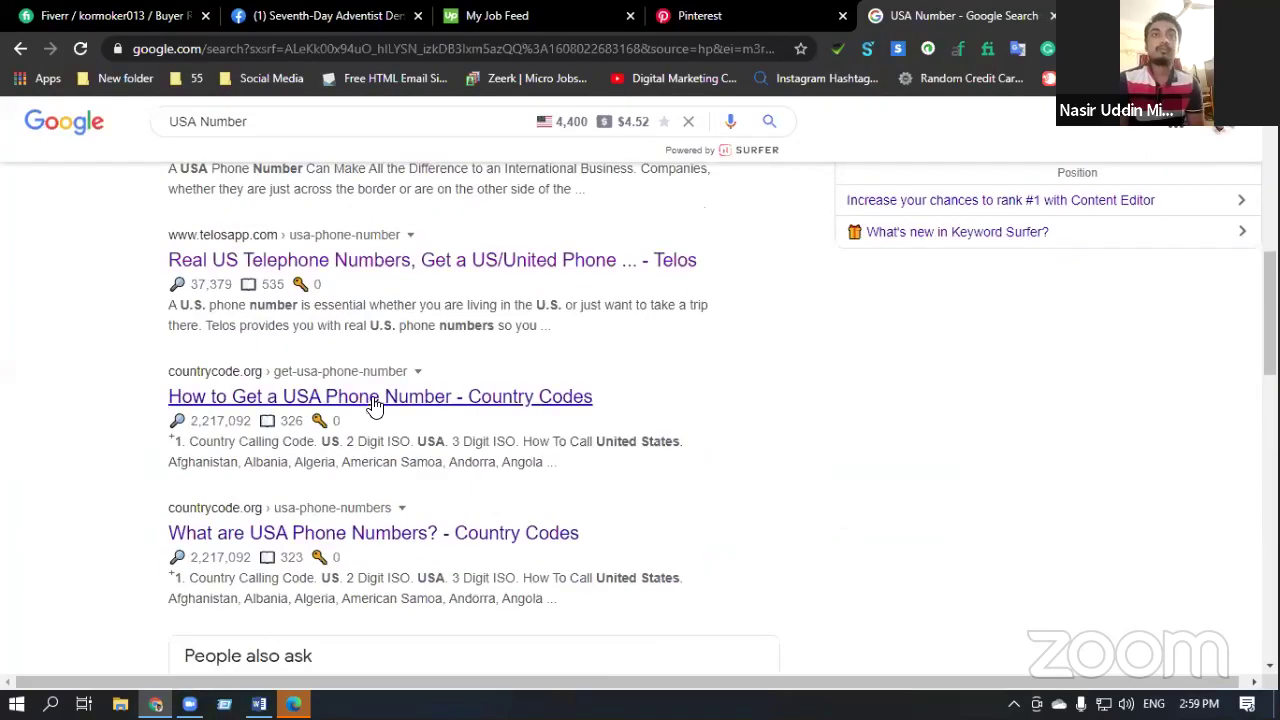
scroll(360, 440, down, 3)
scroll(360, 468, down, 2)
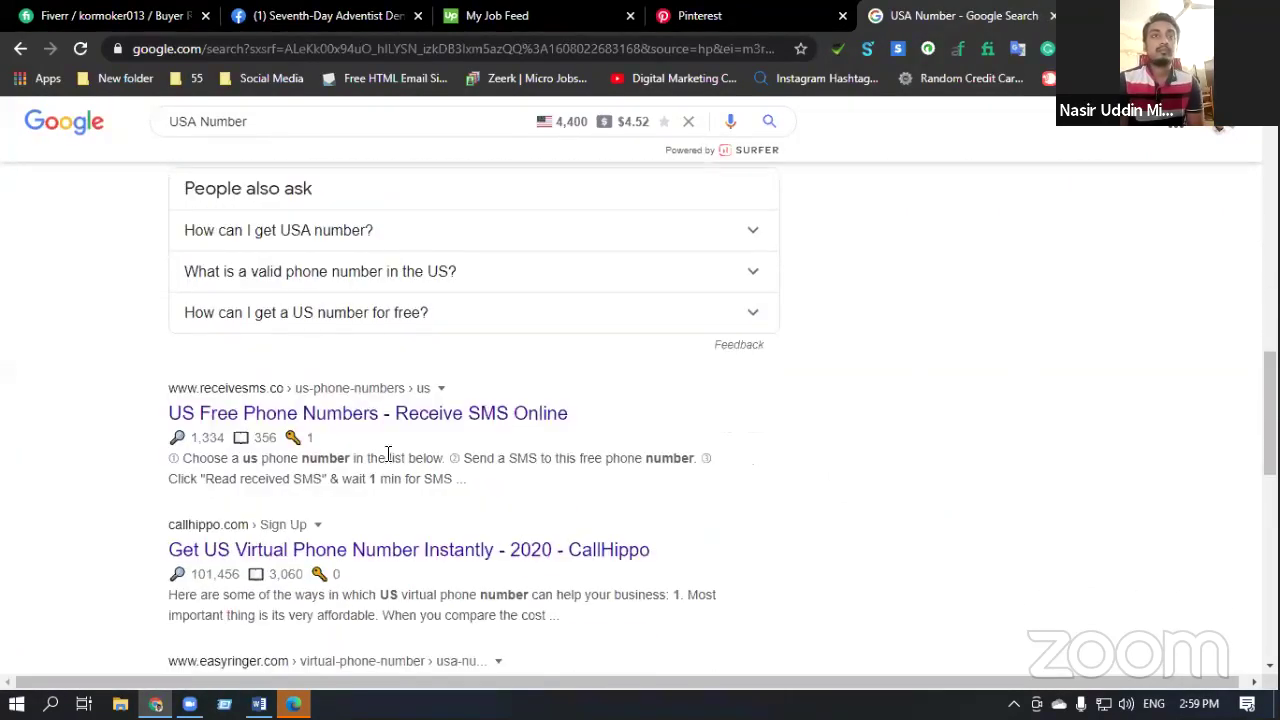
click(330, 422)
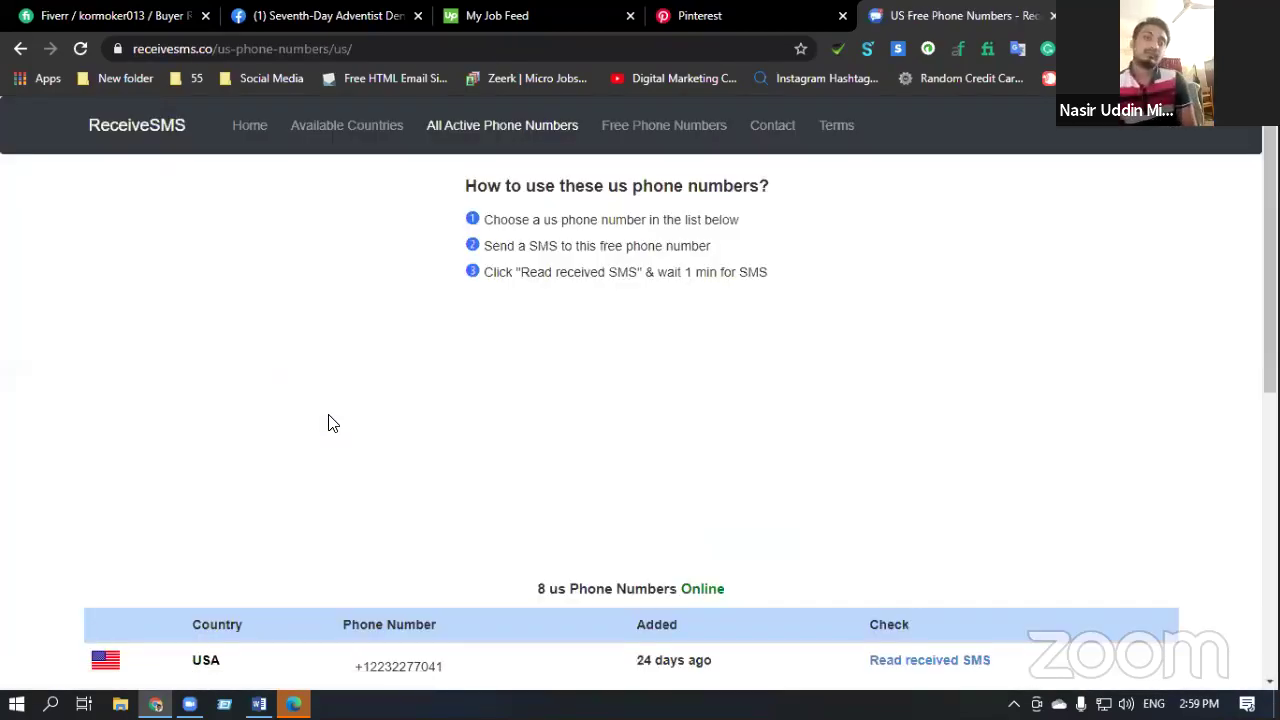
scroll(650, 490, down, 2)
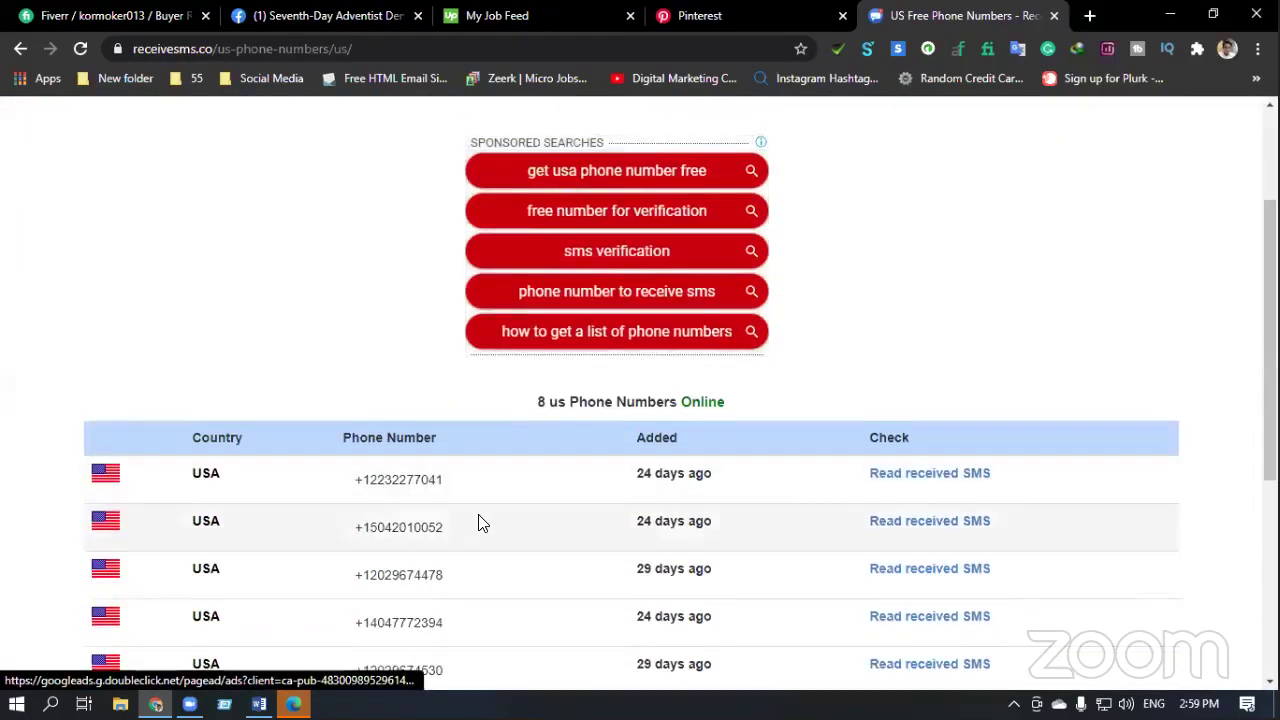
scroll(480, 523, down, 1)
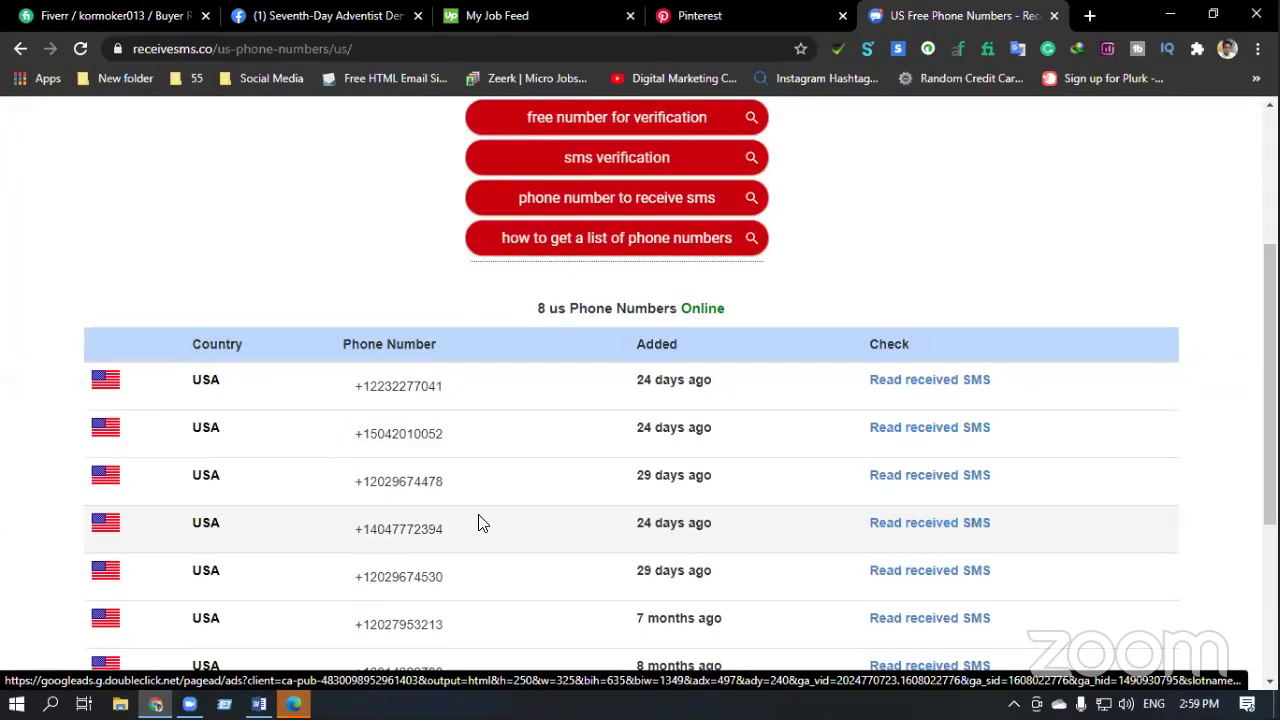
scroll(480, 523, up, 3)
Start a new tab with 'g' in the address bar, recheck the ReceiveSMS numbers, then return
click(1089, 15)
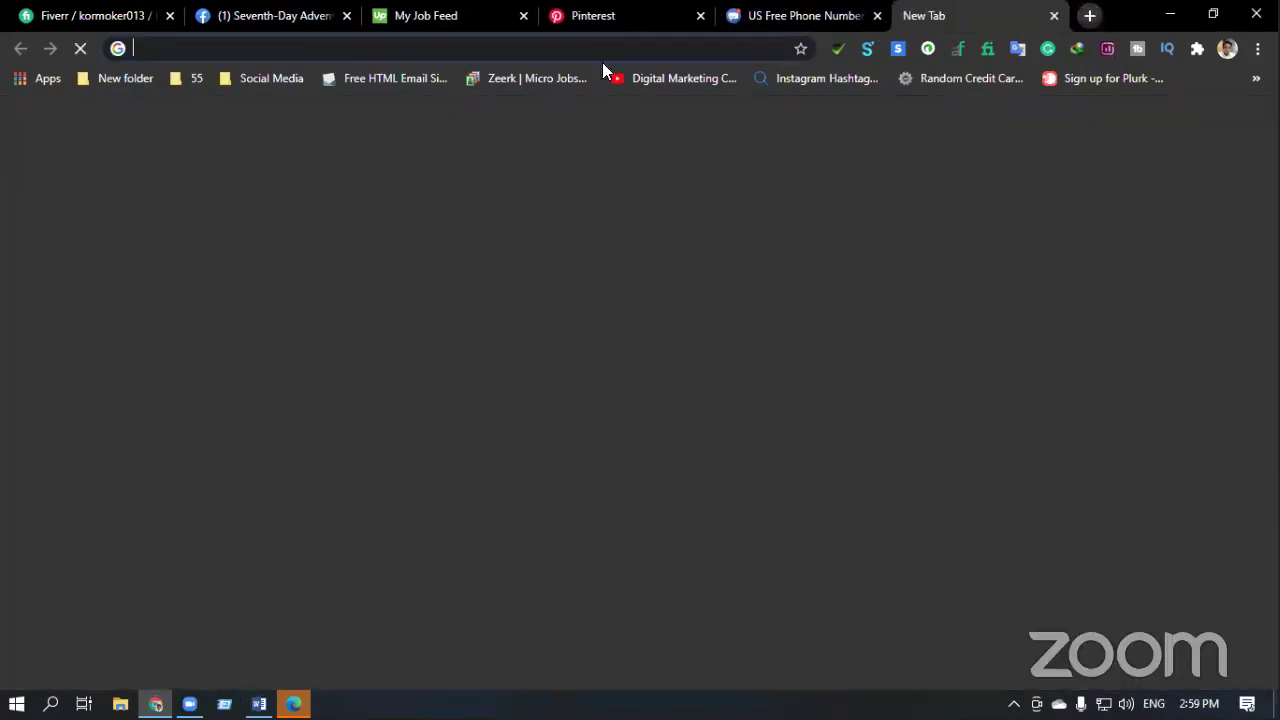
click(584, 48)
text(google.com)
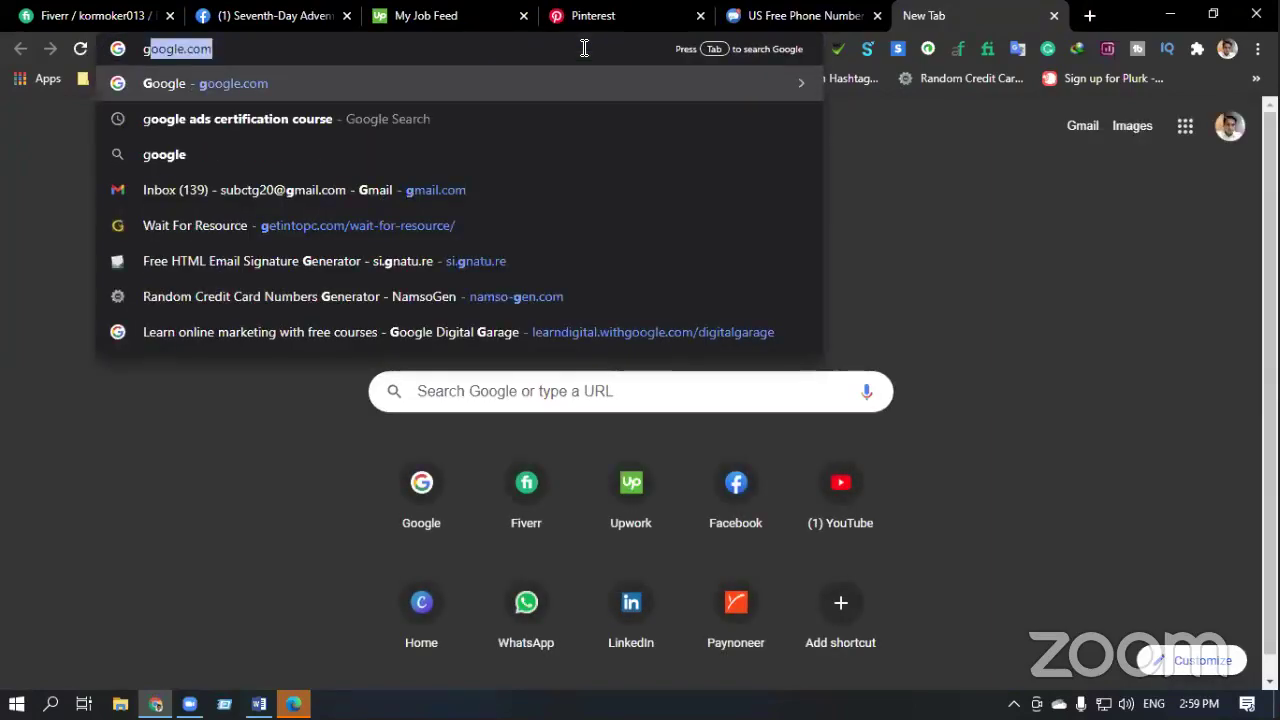
click(790, 15)
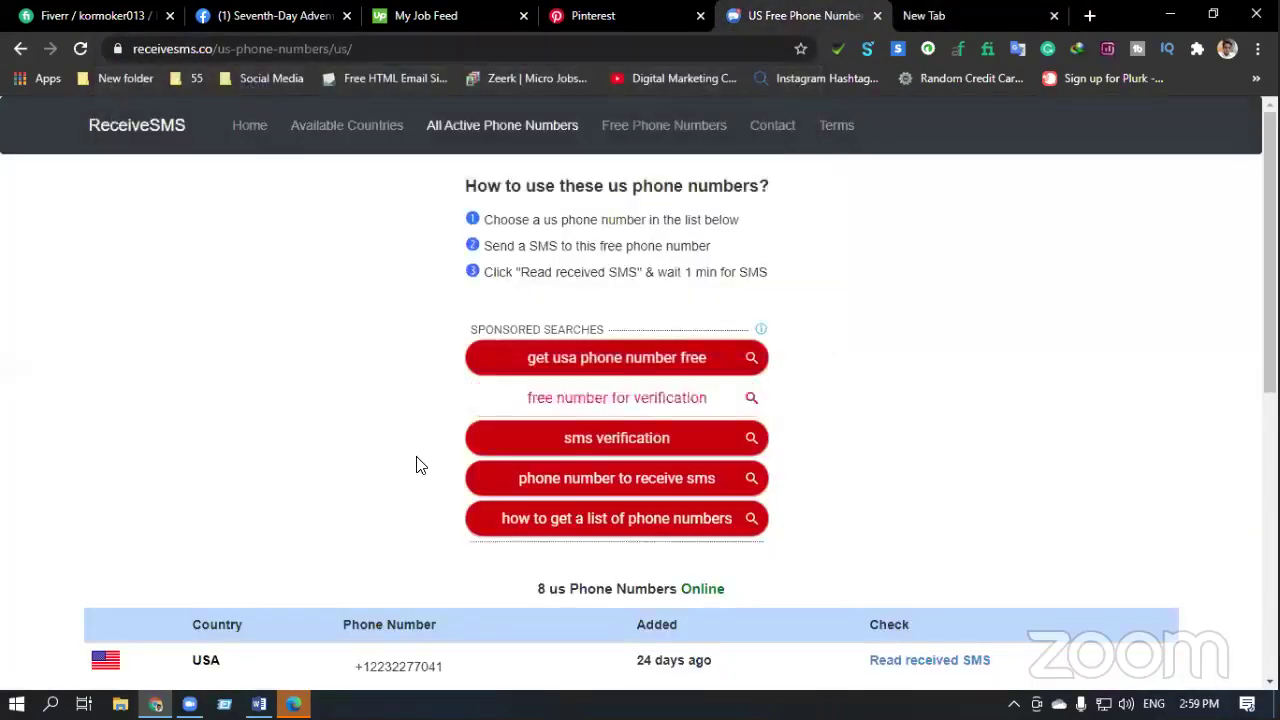
scroll(414, 463, down, 2)
scroll(418, 465, down, 1)
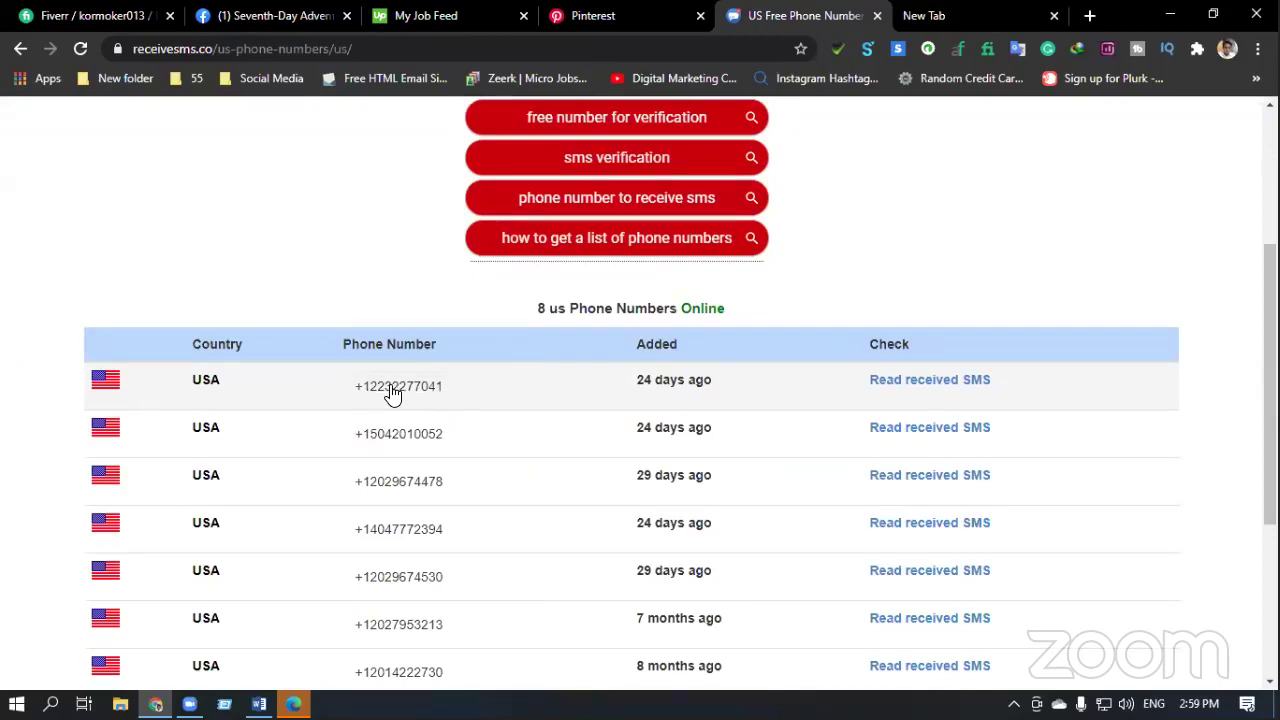
click(954, 23)
Load google.com and search for 'tump numb', scrolling through the results
text(g)
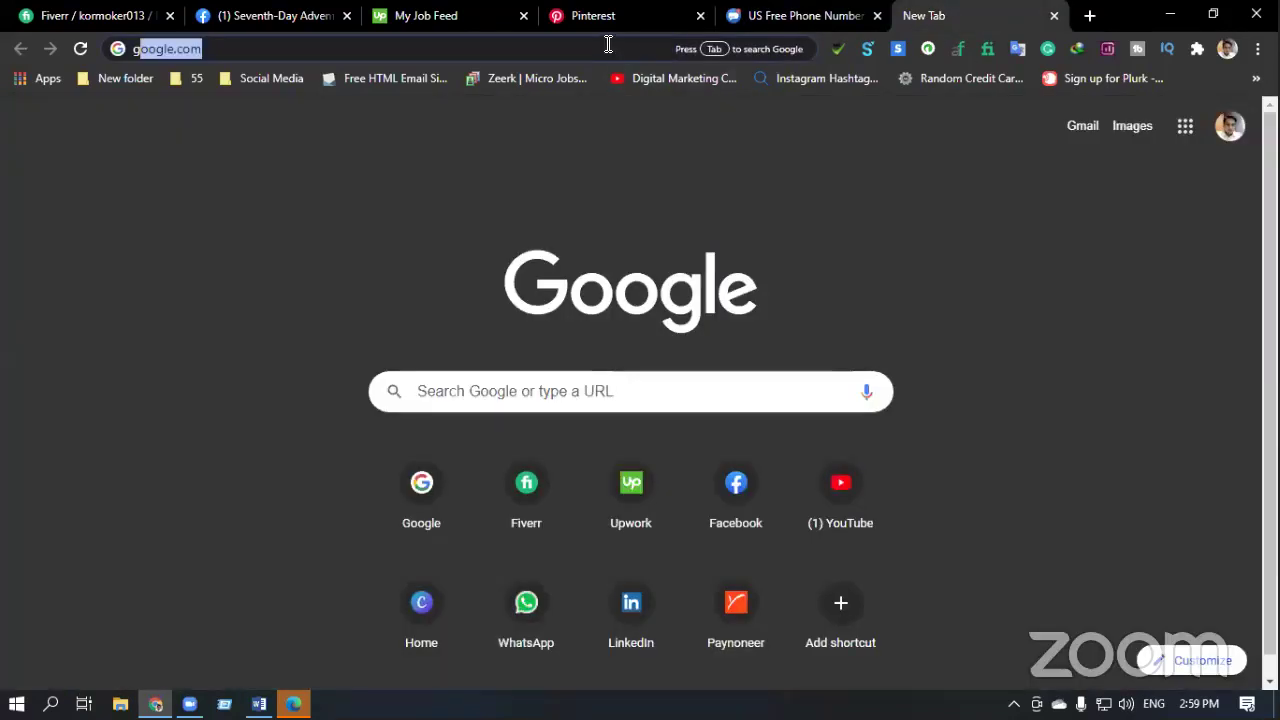
key(Return)
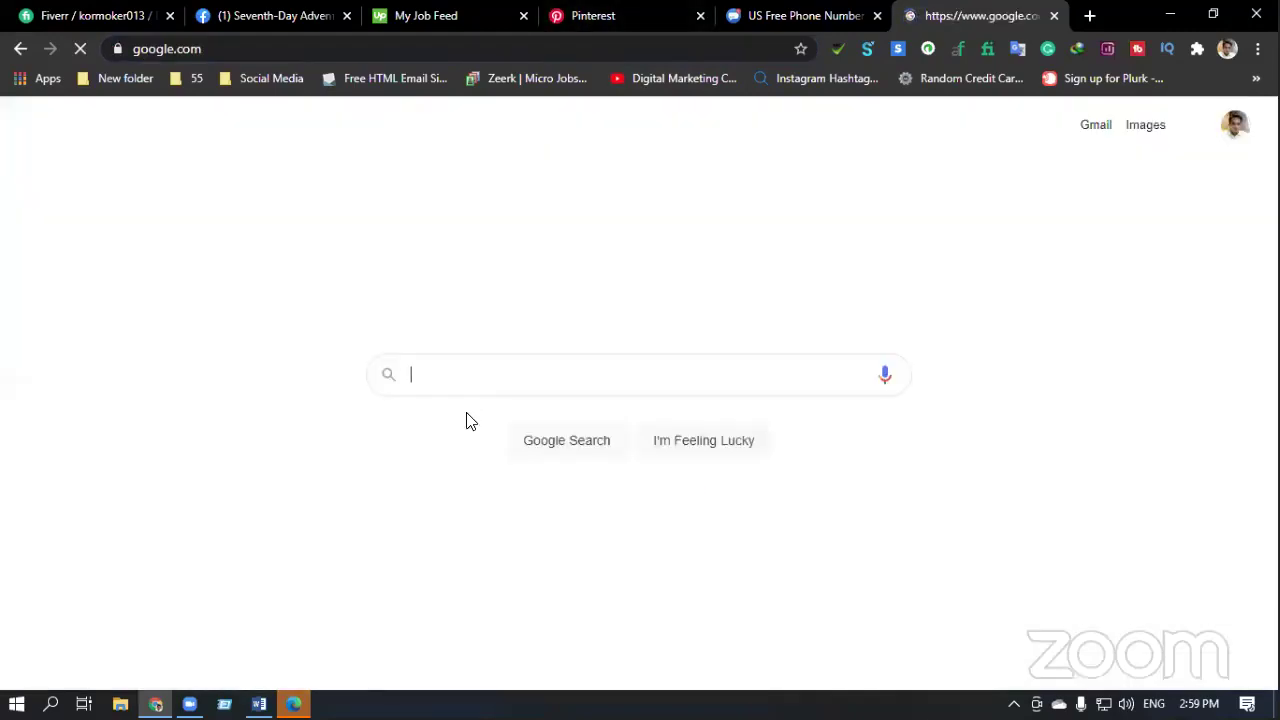
text(t)
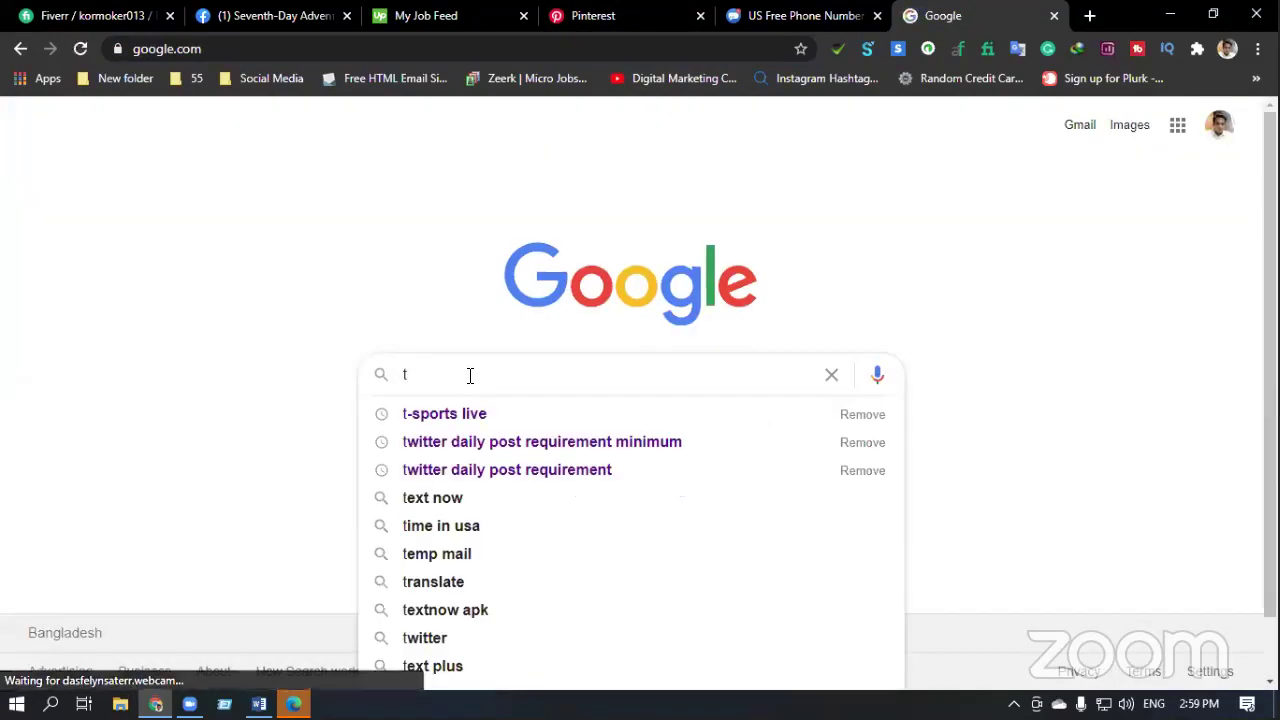
text(um)
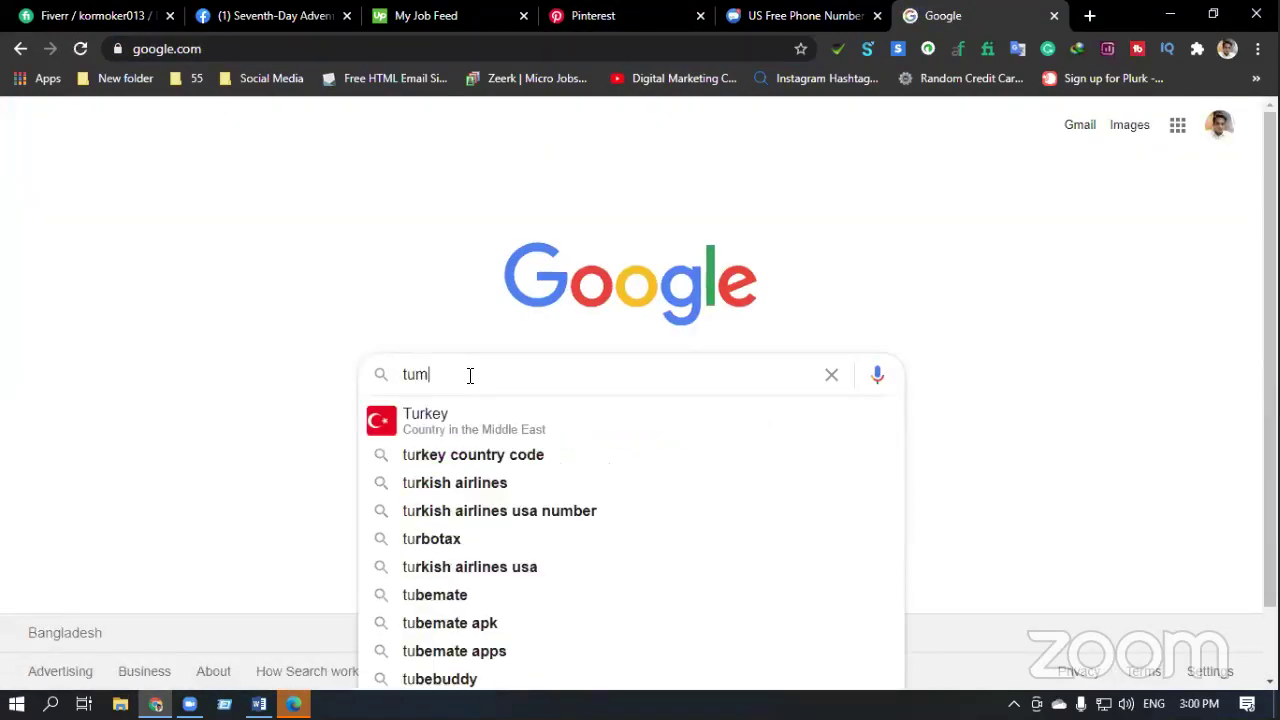
text(p)
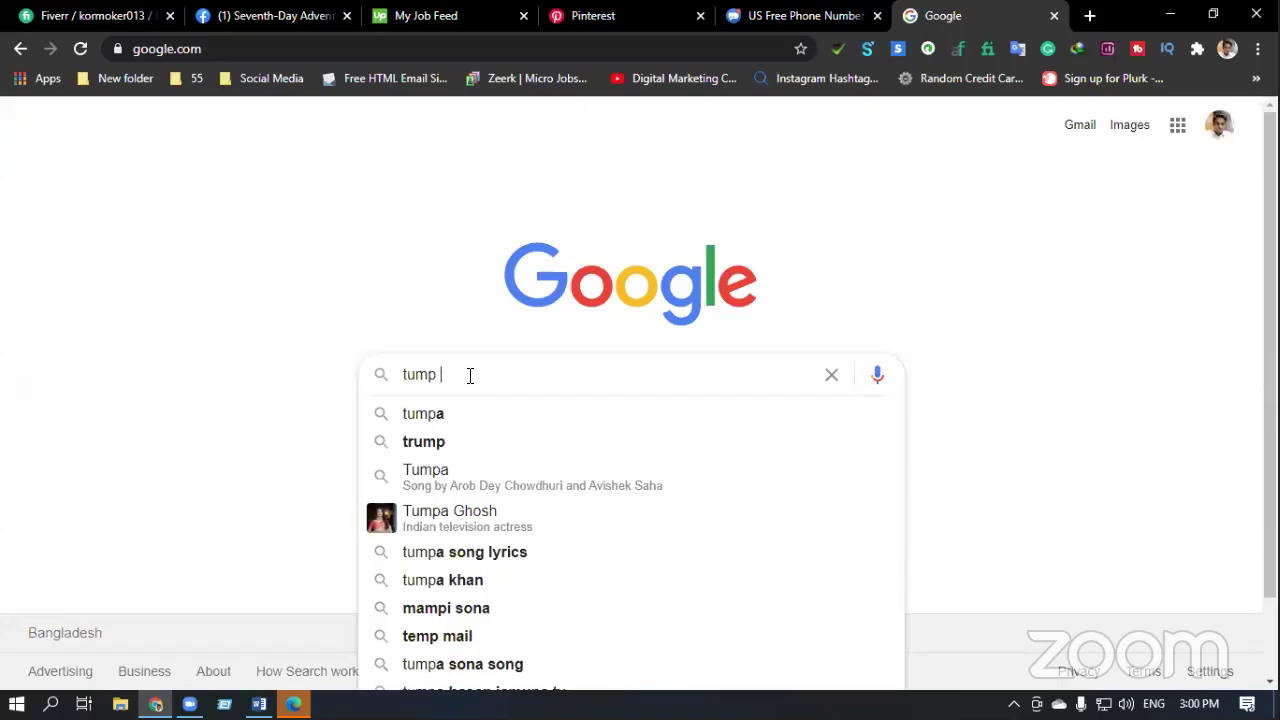
text( number)
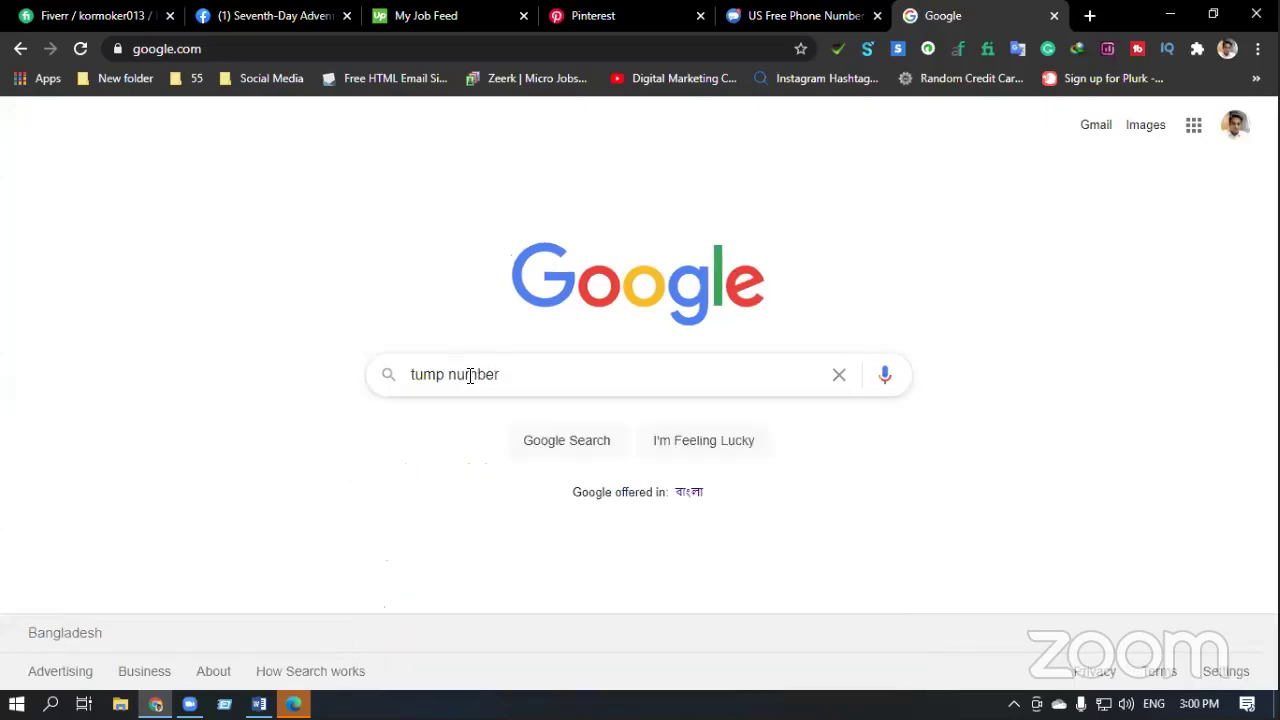
key(Return)
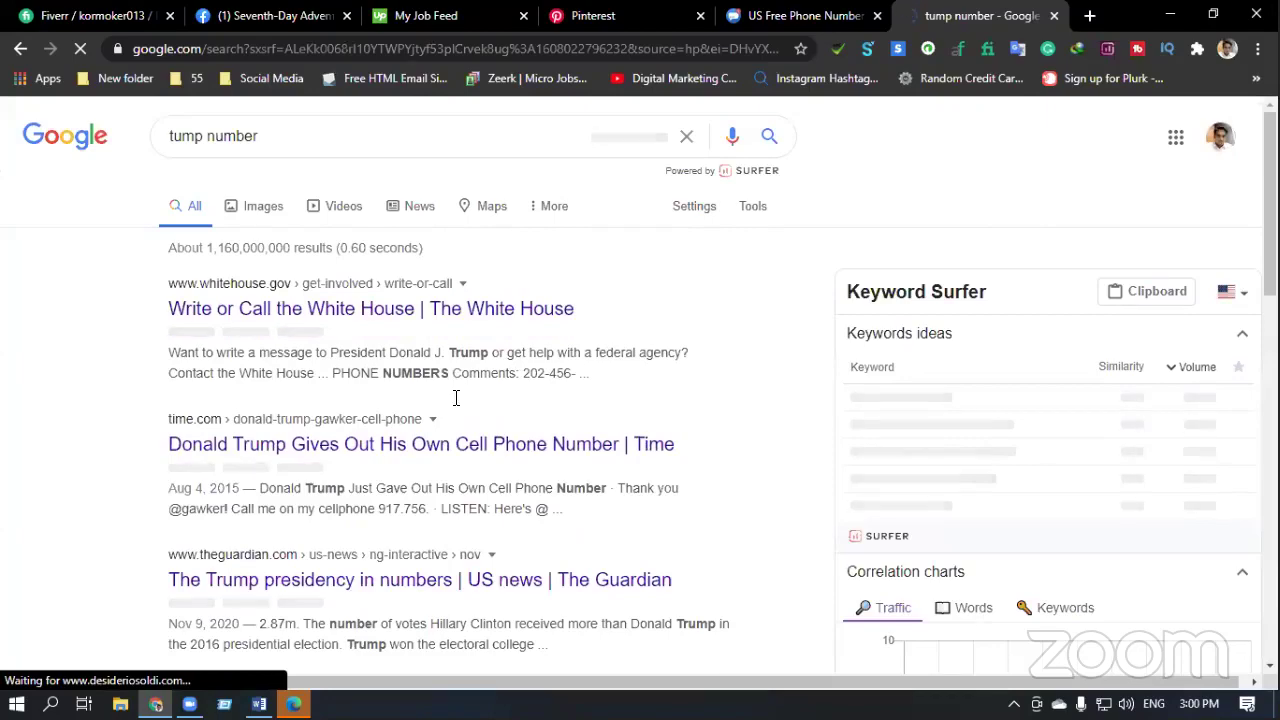
scroll(455, 398, down, 1)
scroll(457, 405, down, 1)
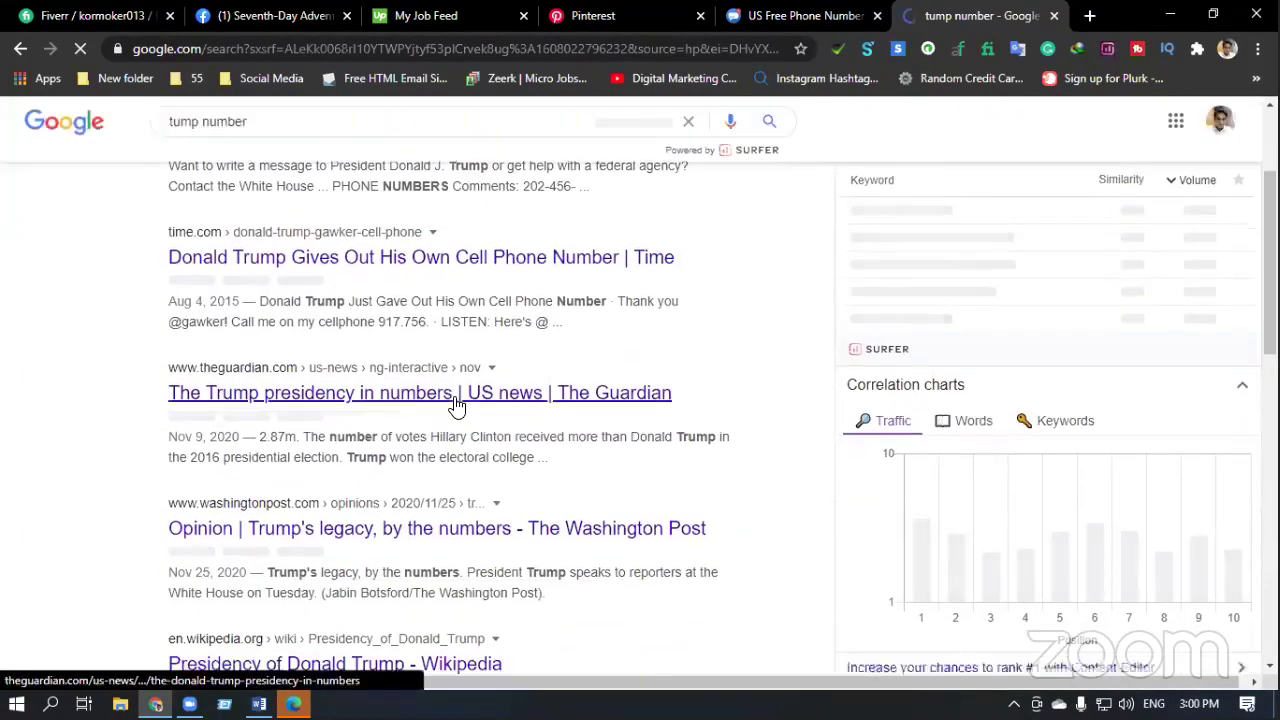
scroll(455, 405, up, 2)
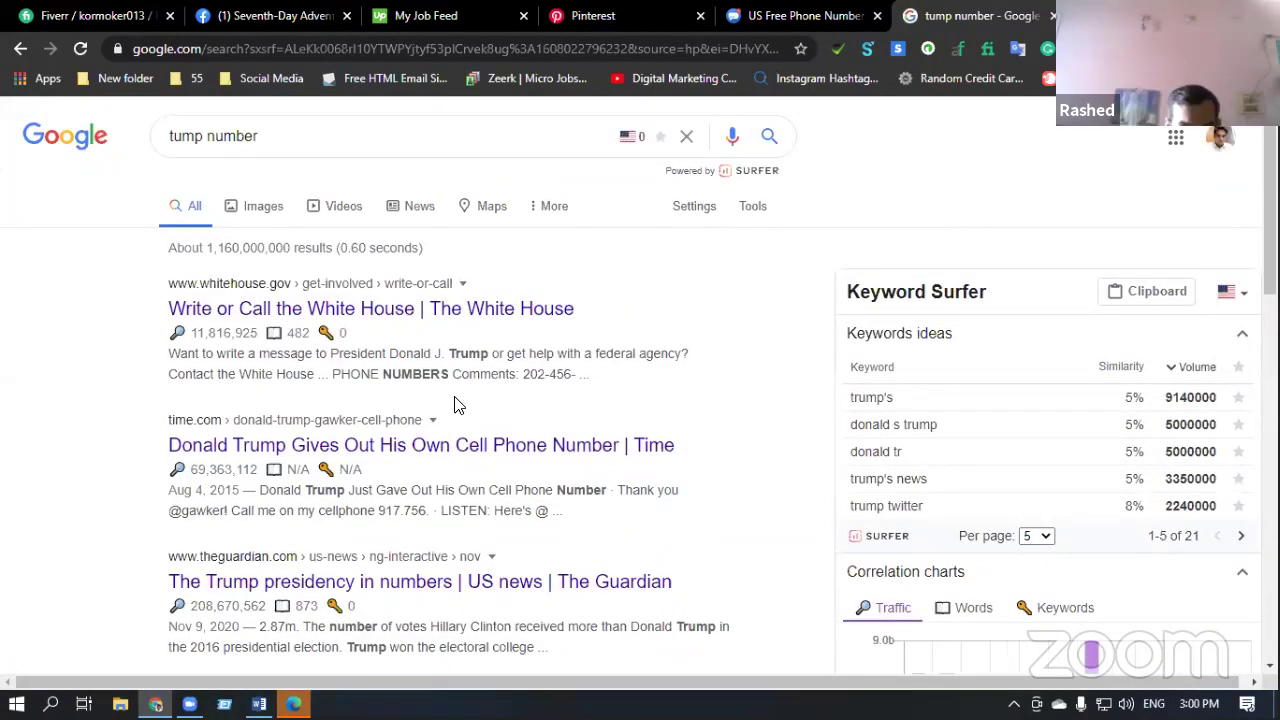
scroll(455, 404, down, 2)
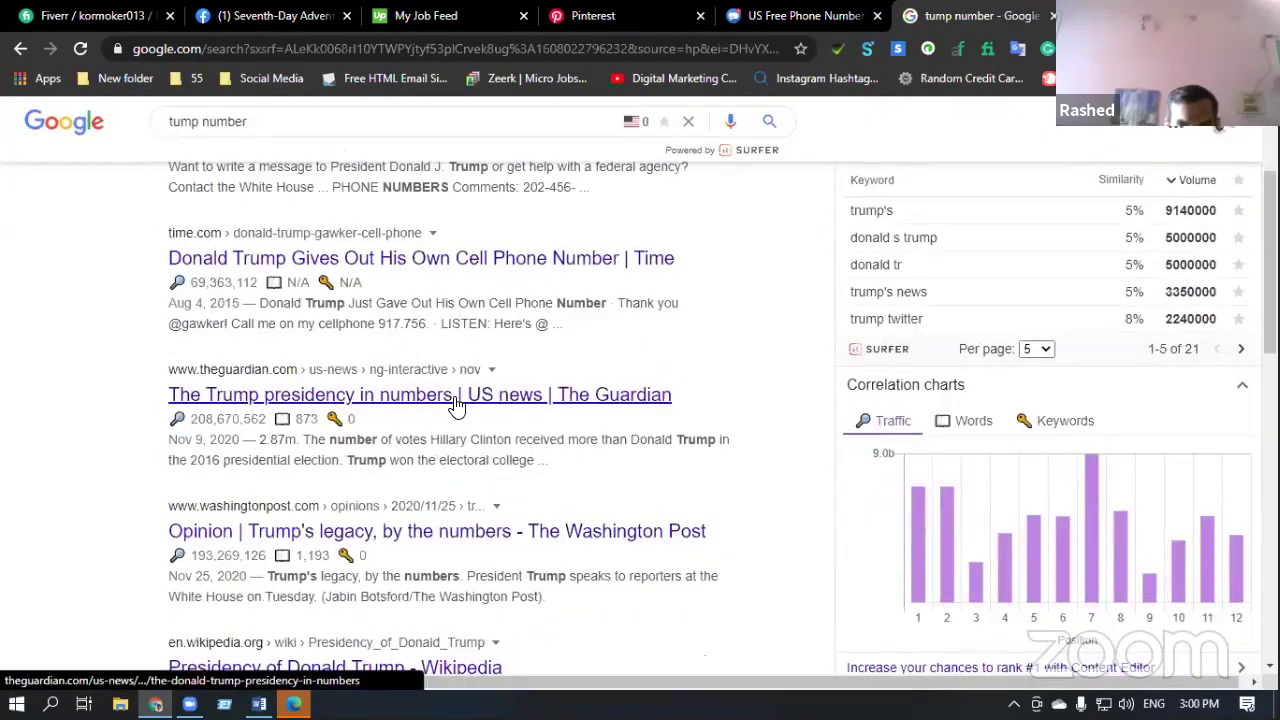
scroll(457, 405, up, 2)
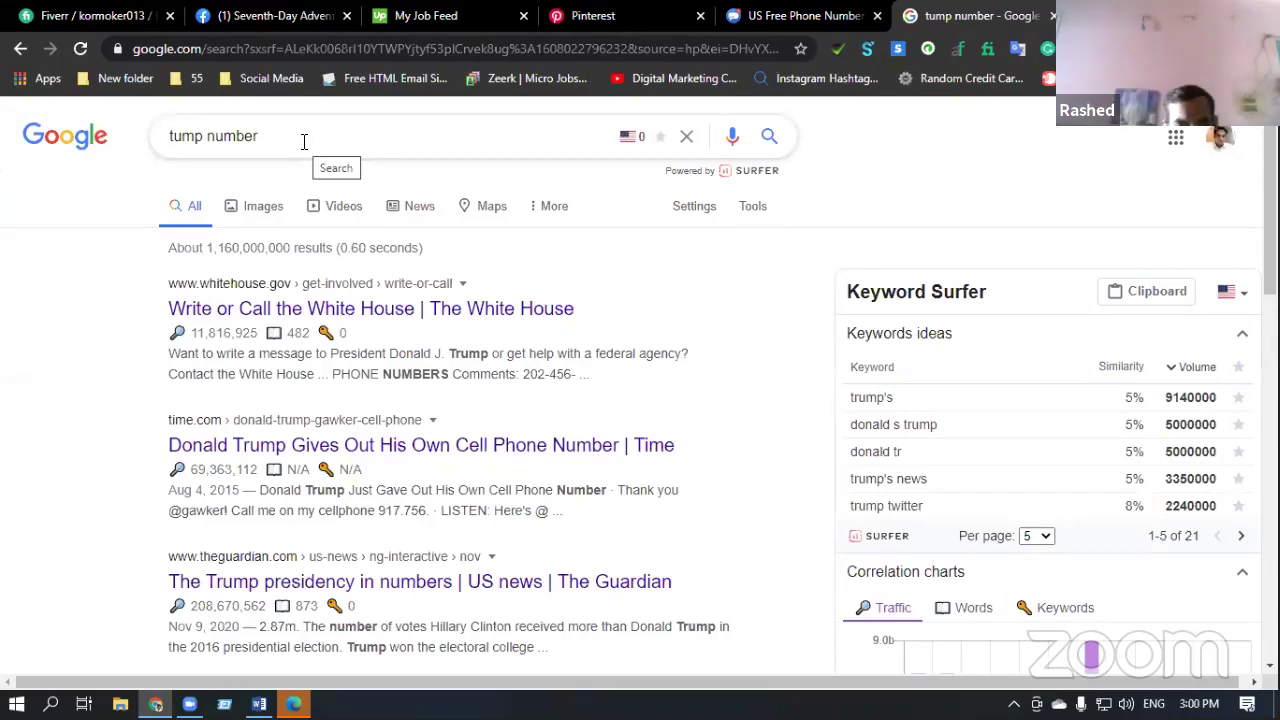
Replace the query with the 'usa free number verification' suggestion and run that search
drag(304, 141, 457, 12)
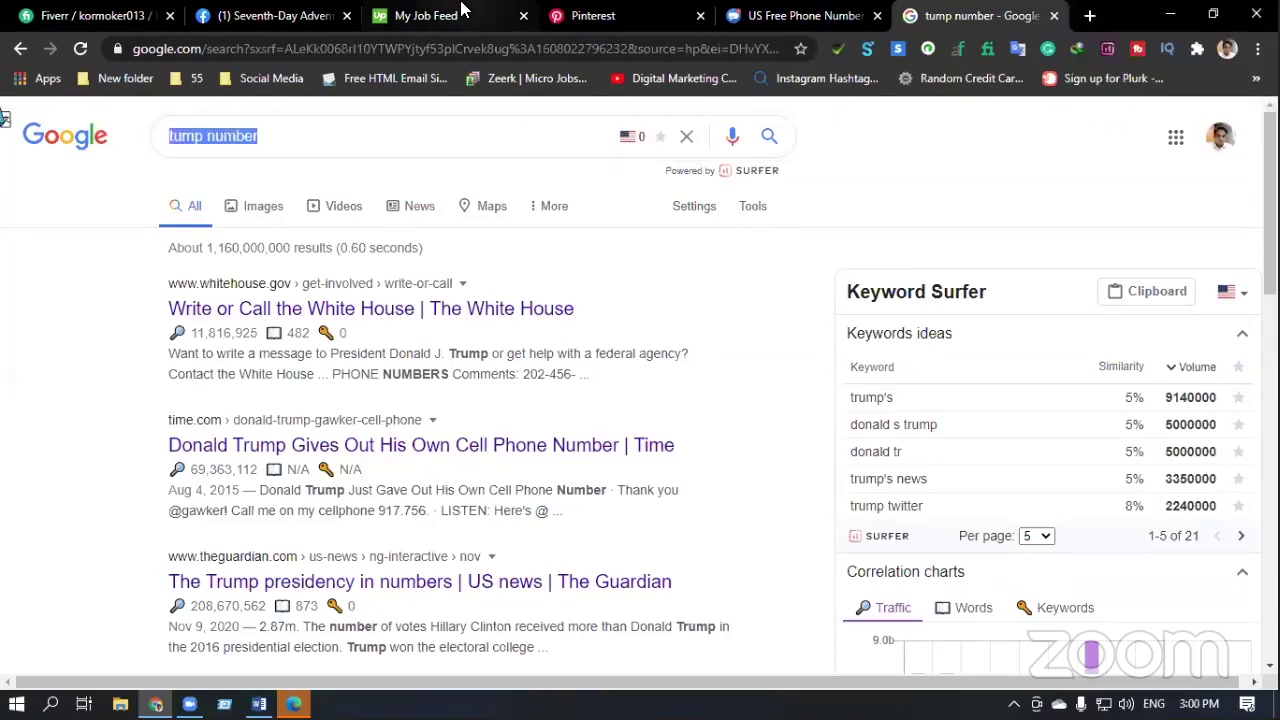
text(USA f)
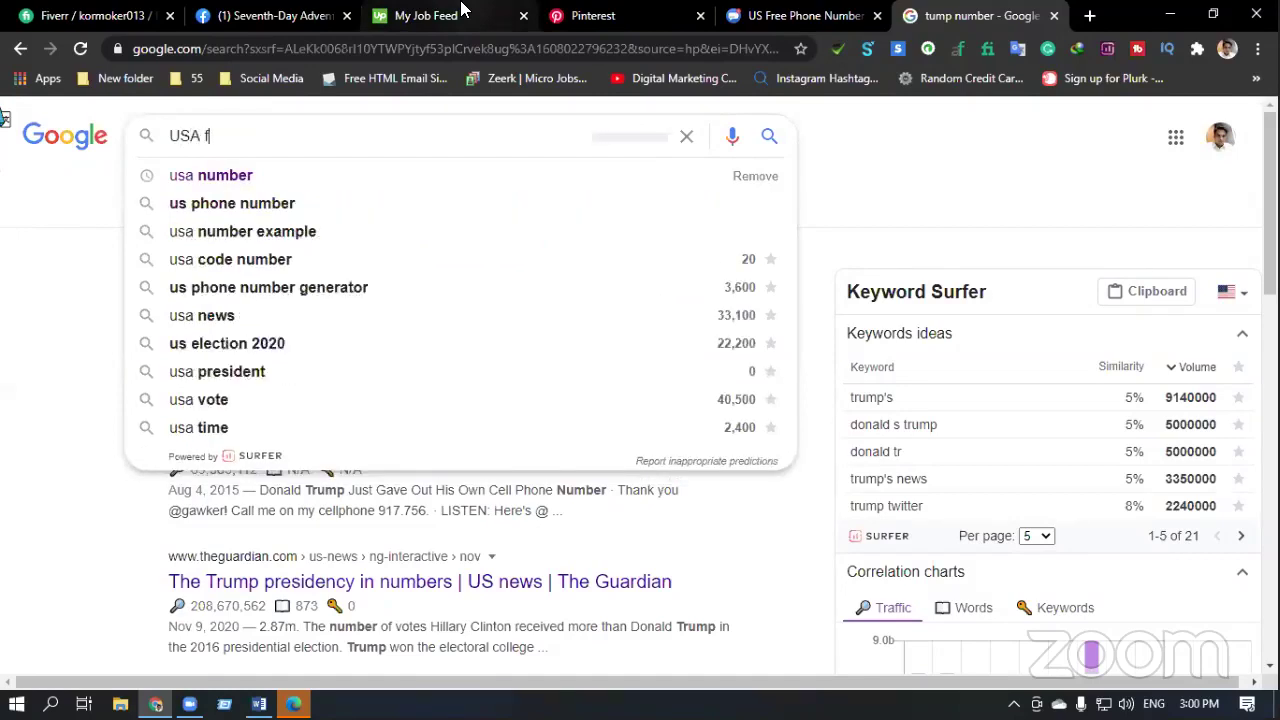
text(ree number)
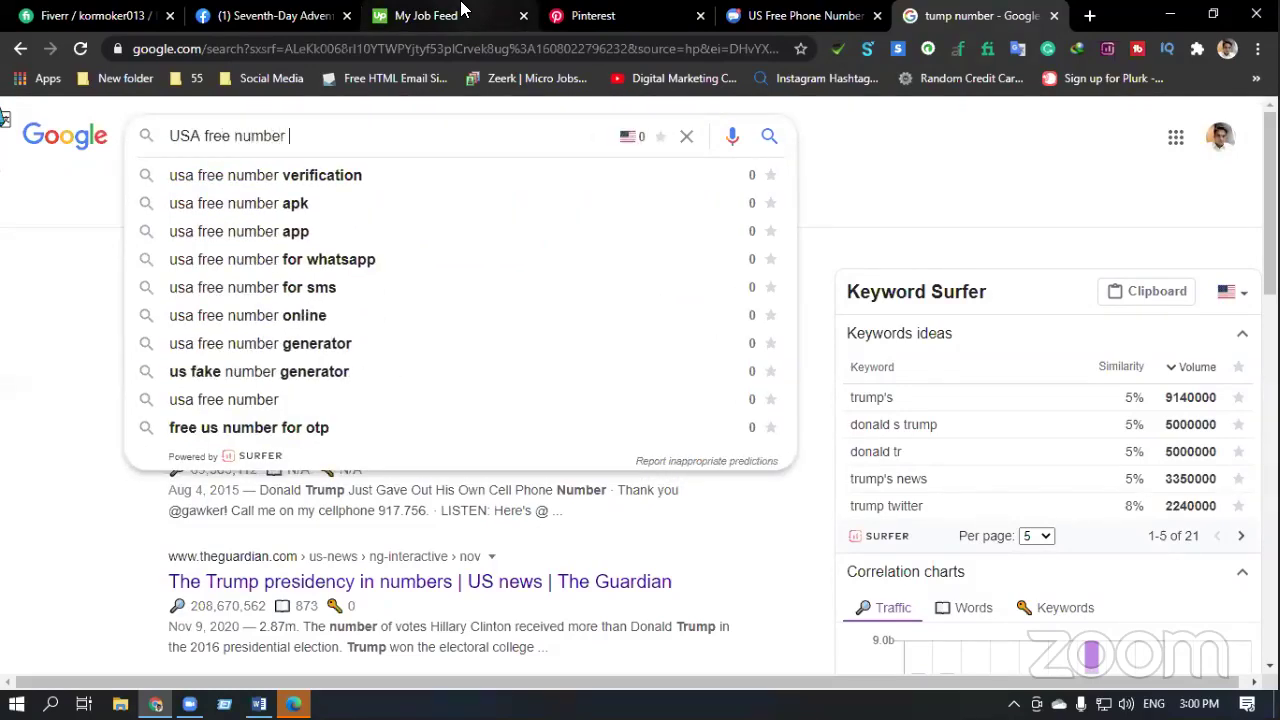
key(Down)
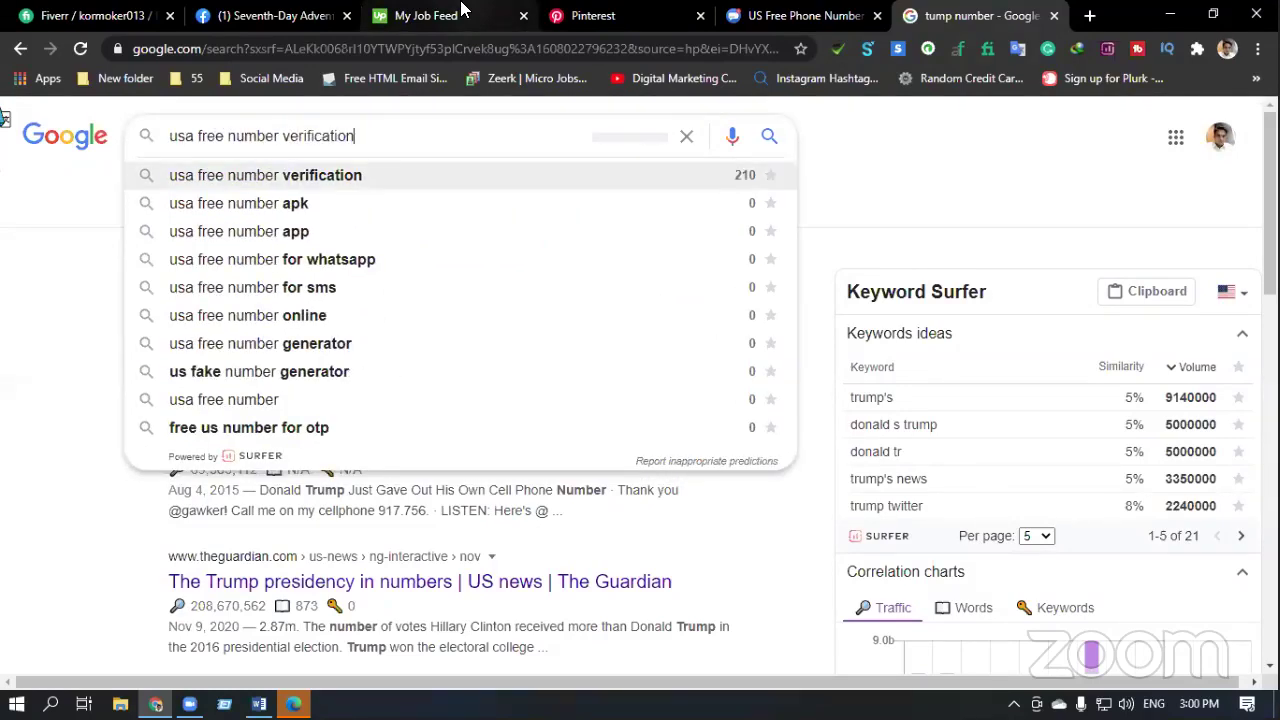
key(Return)
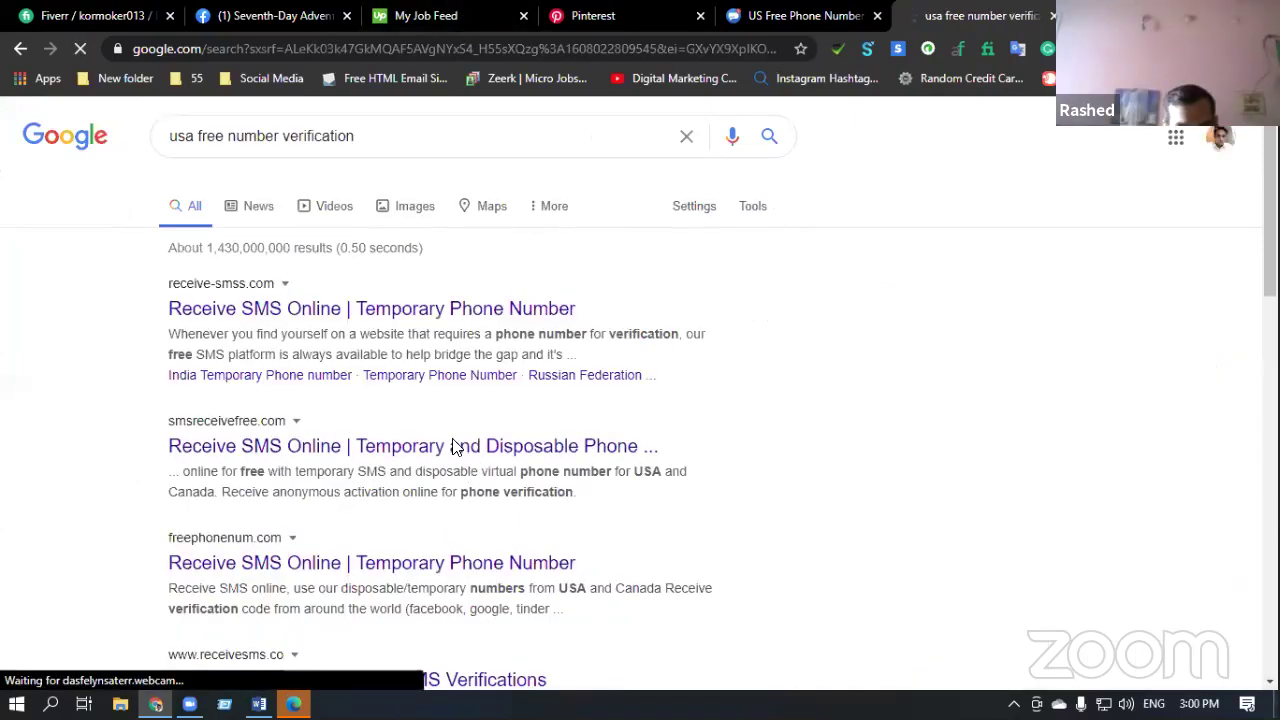
Open the receive-smss.com result and its US number messages page, dismissing the full-page ad
click(386, 310)
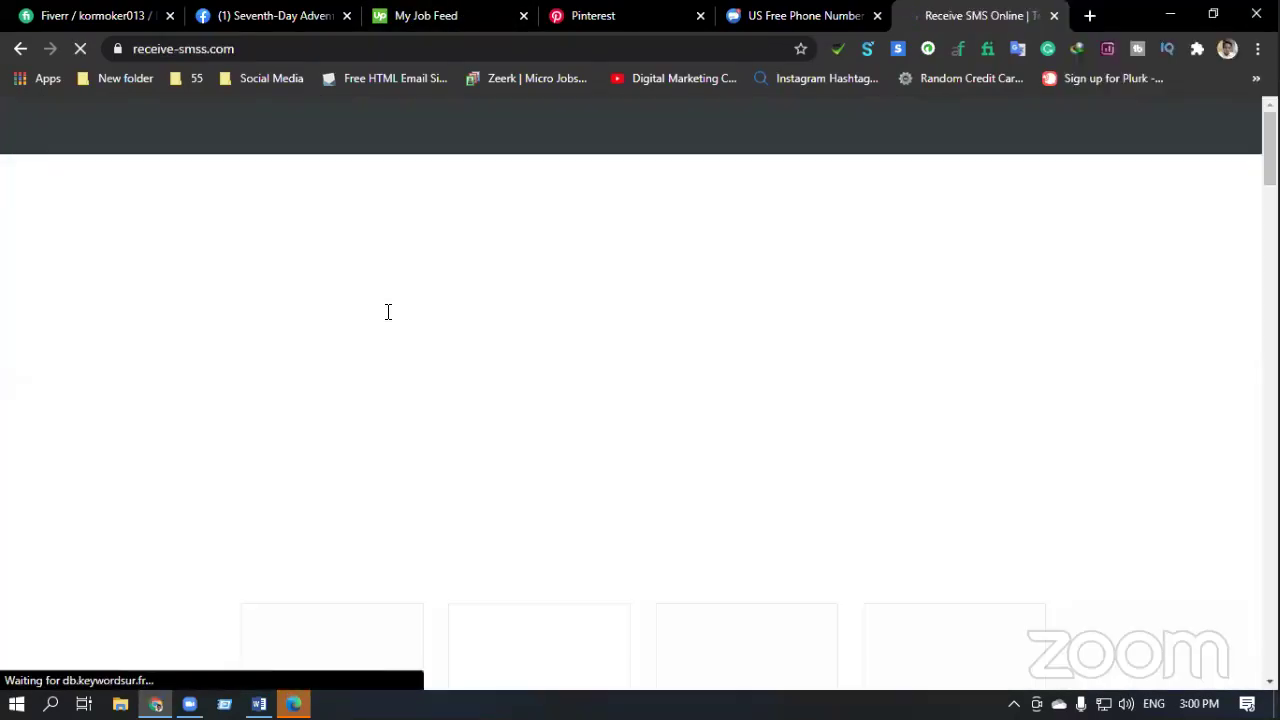
scroll(386, 317, down, 2)
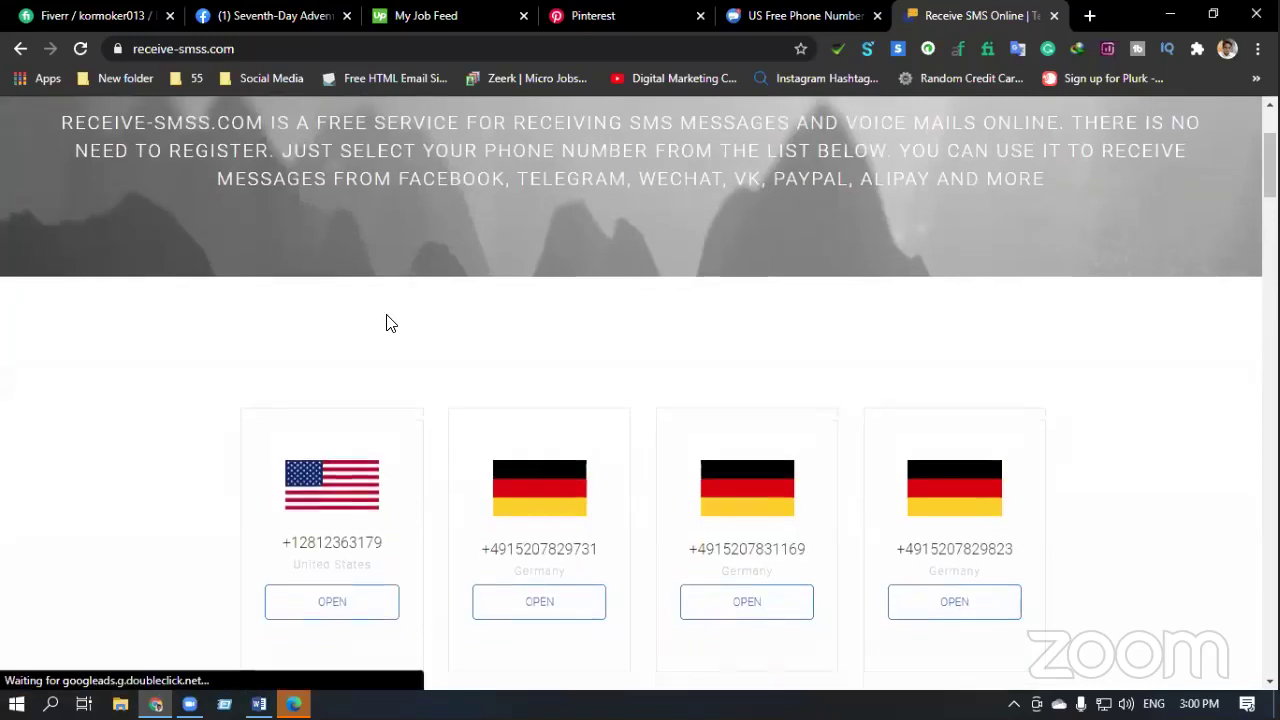
scroll(386, 323, down, 2)
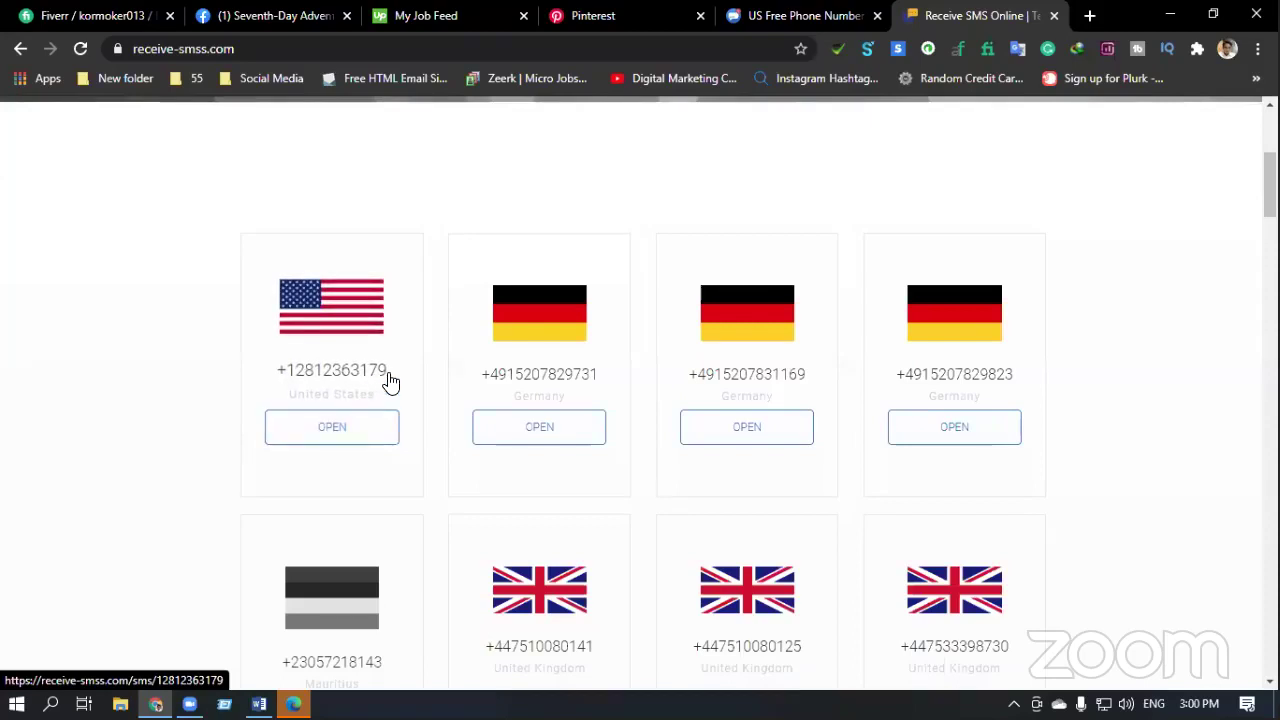
click(357, 433)
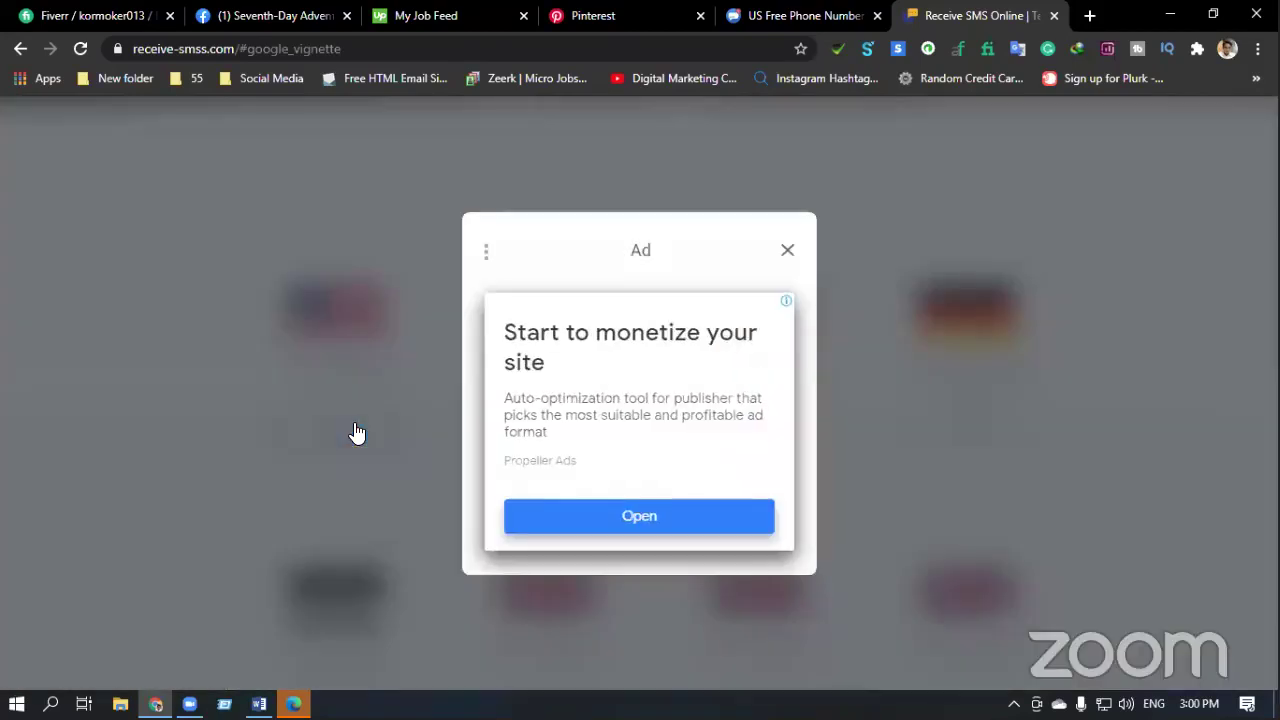
click(787, 251)
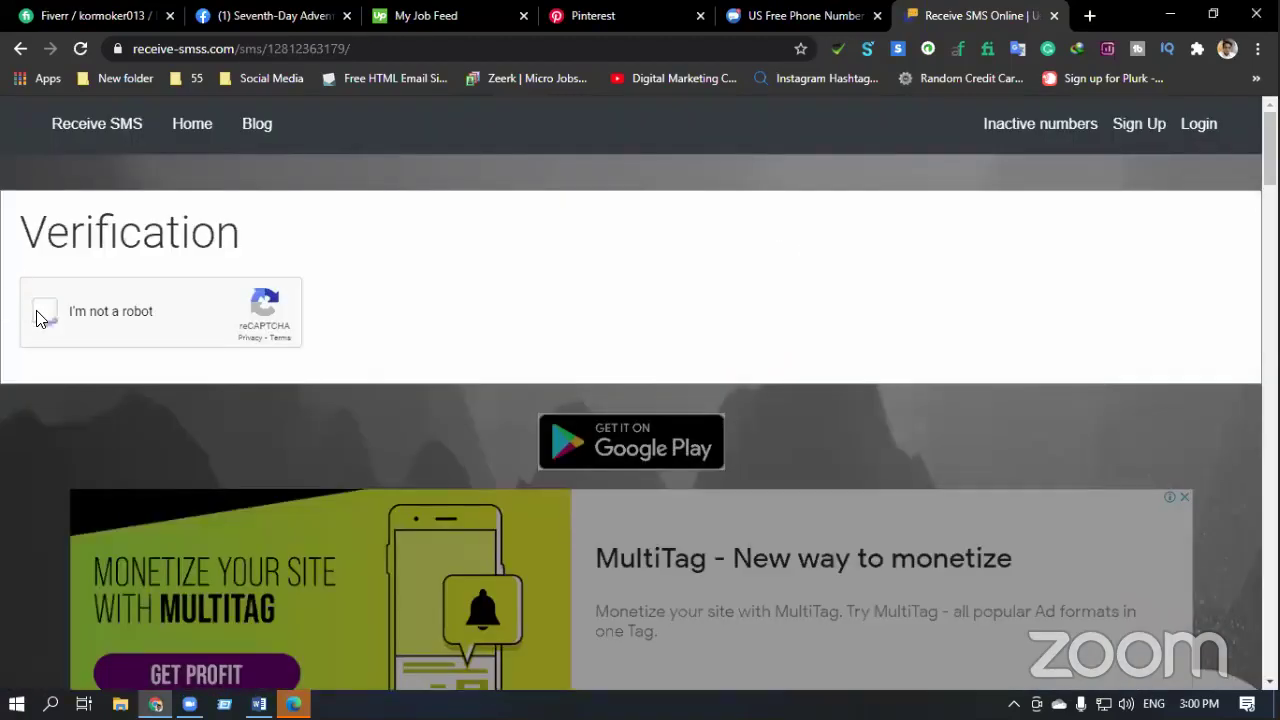
Pass the not-a-robot check by selecting all the traffic-light tiles
click(37, 317)
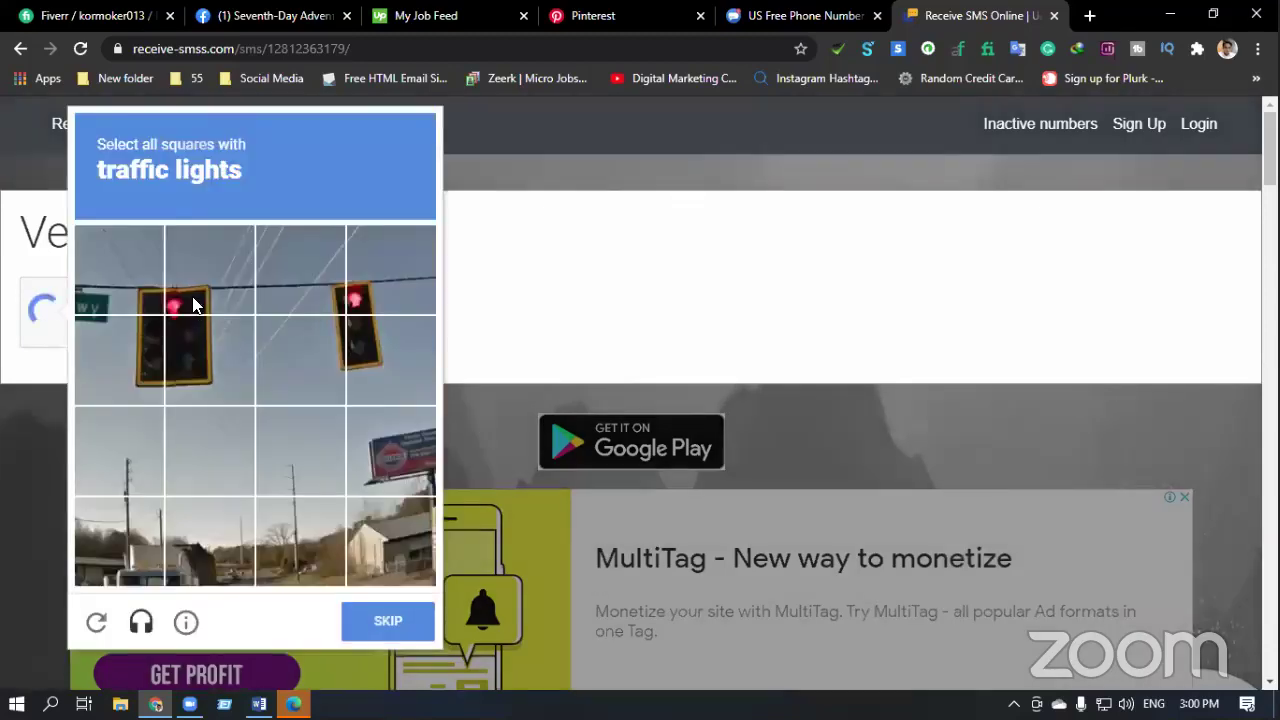
click(196, 296)
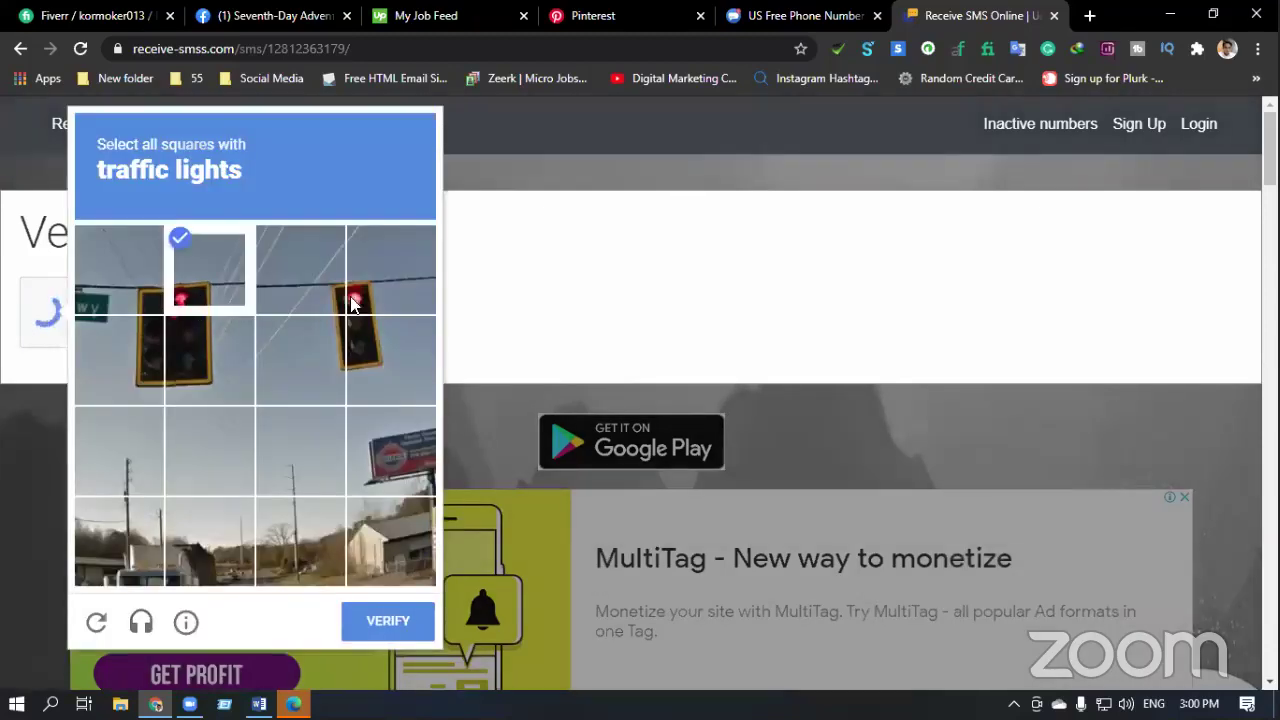
click(366, 300)
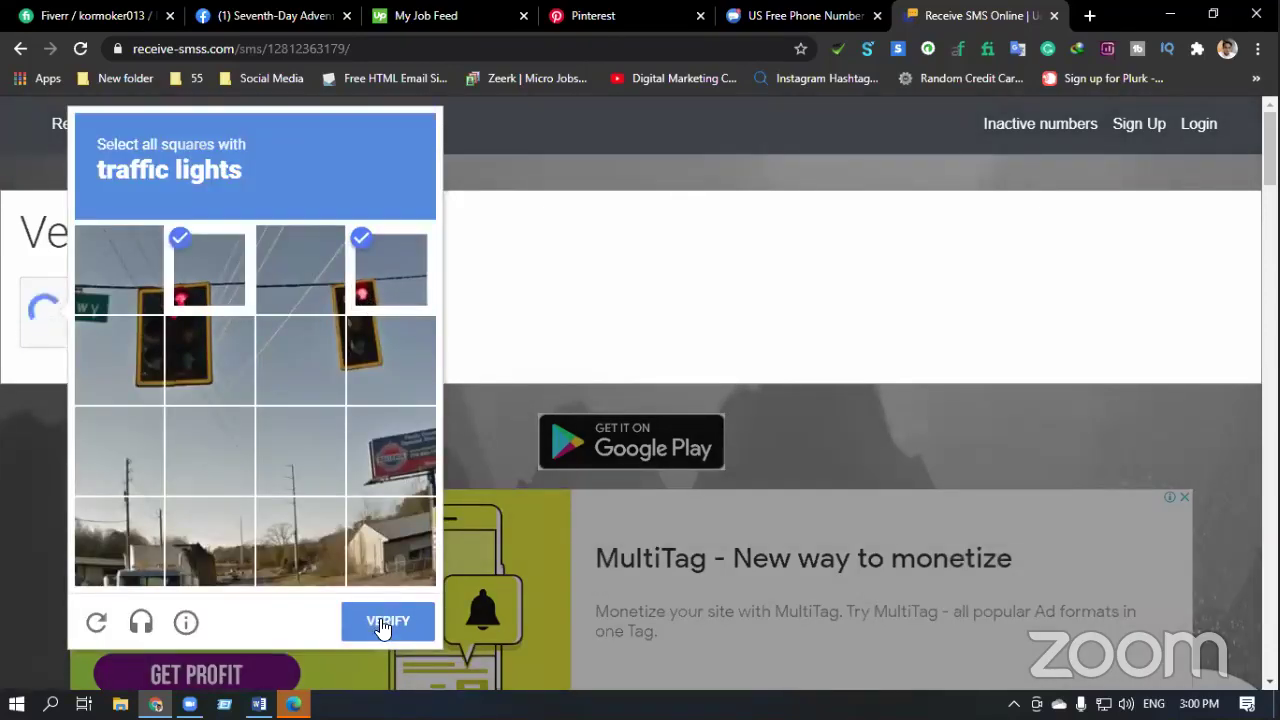
click(198, 328)
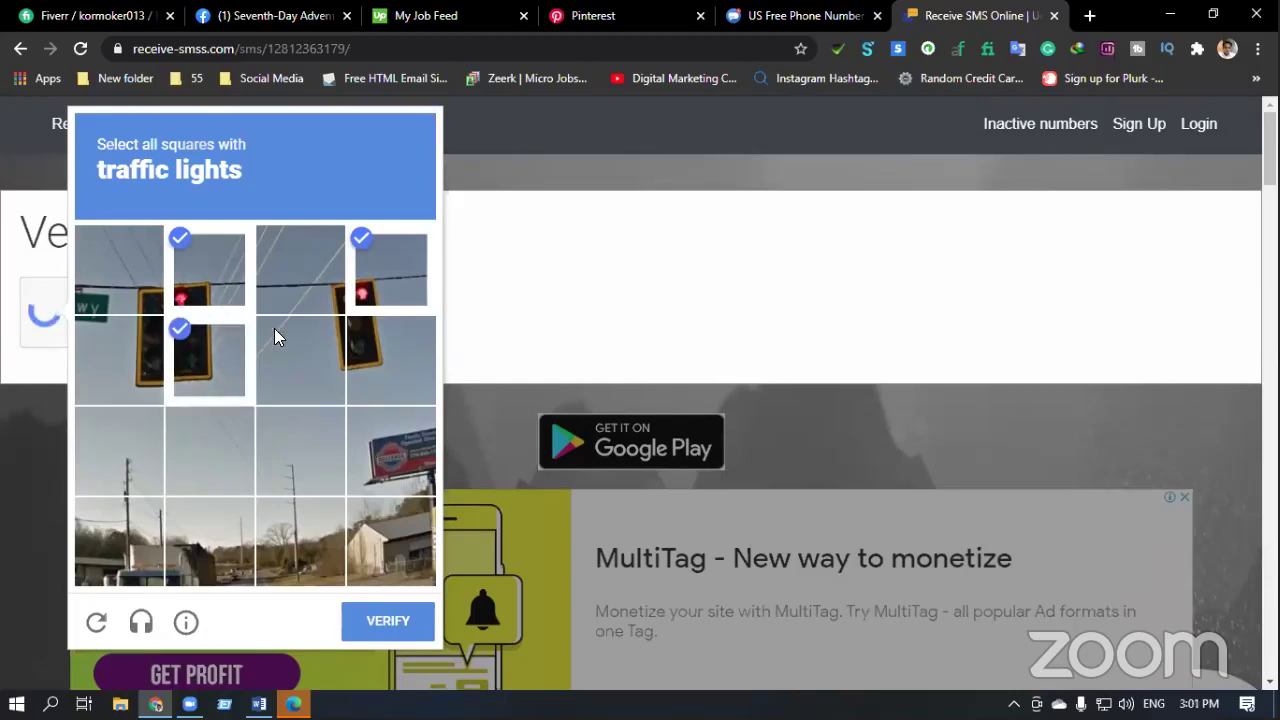
click(364, 338)
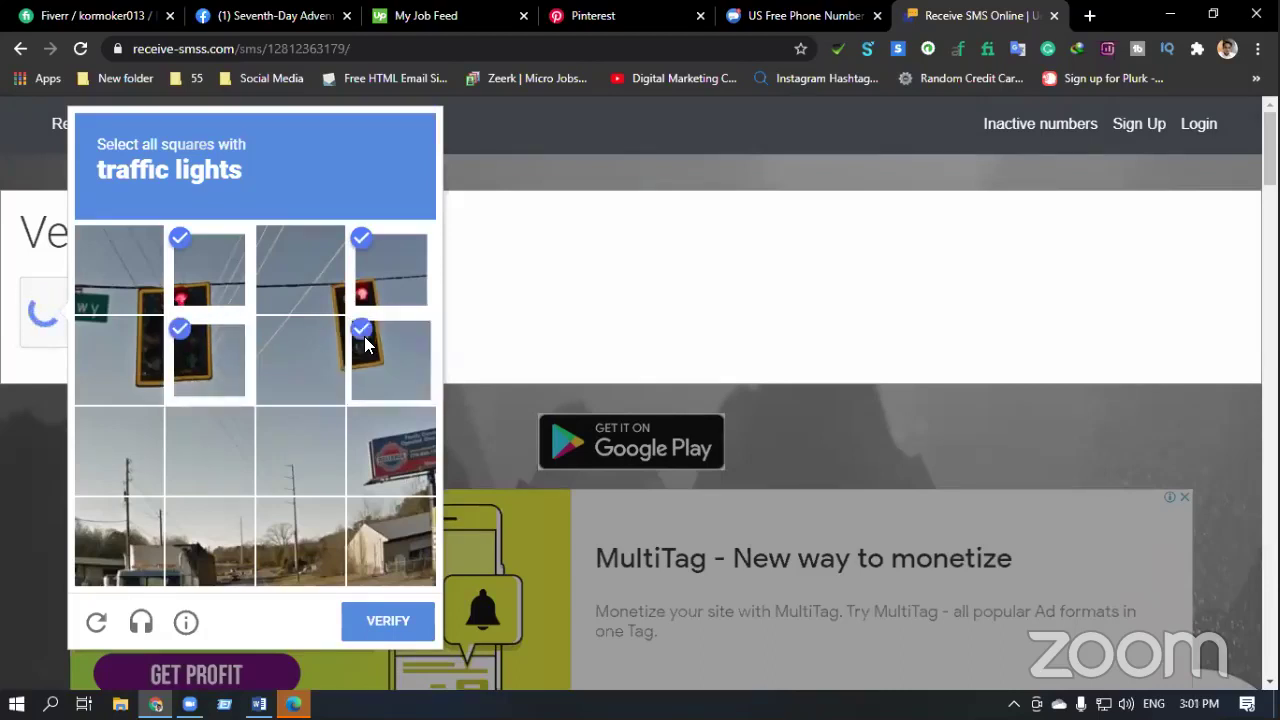
click(320, 284)
click(308, 346)
click(137, 337)
click(120, 272)
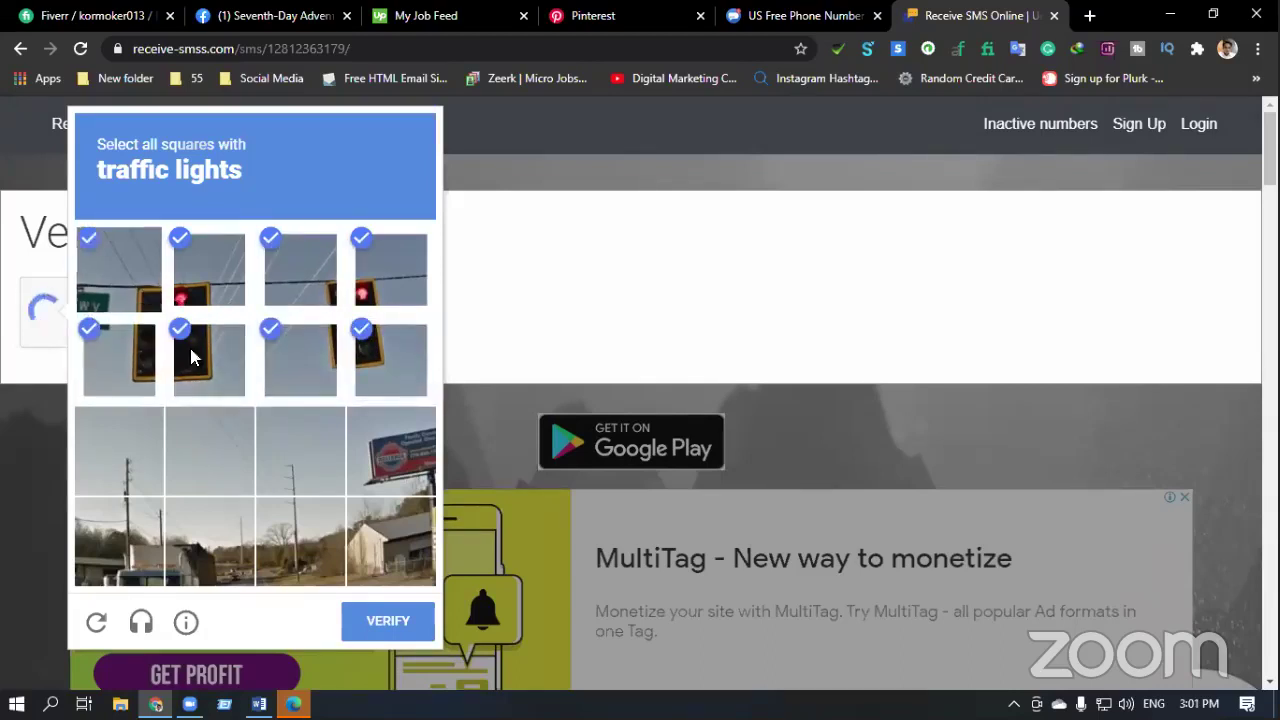
click(372, 622)
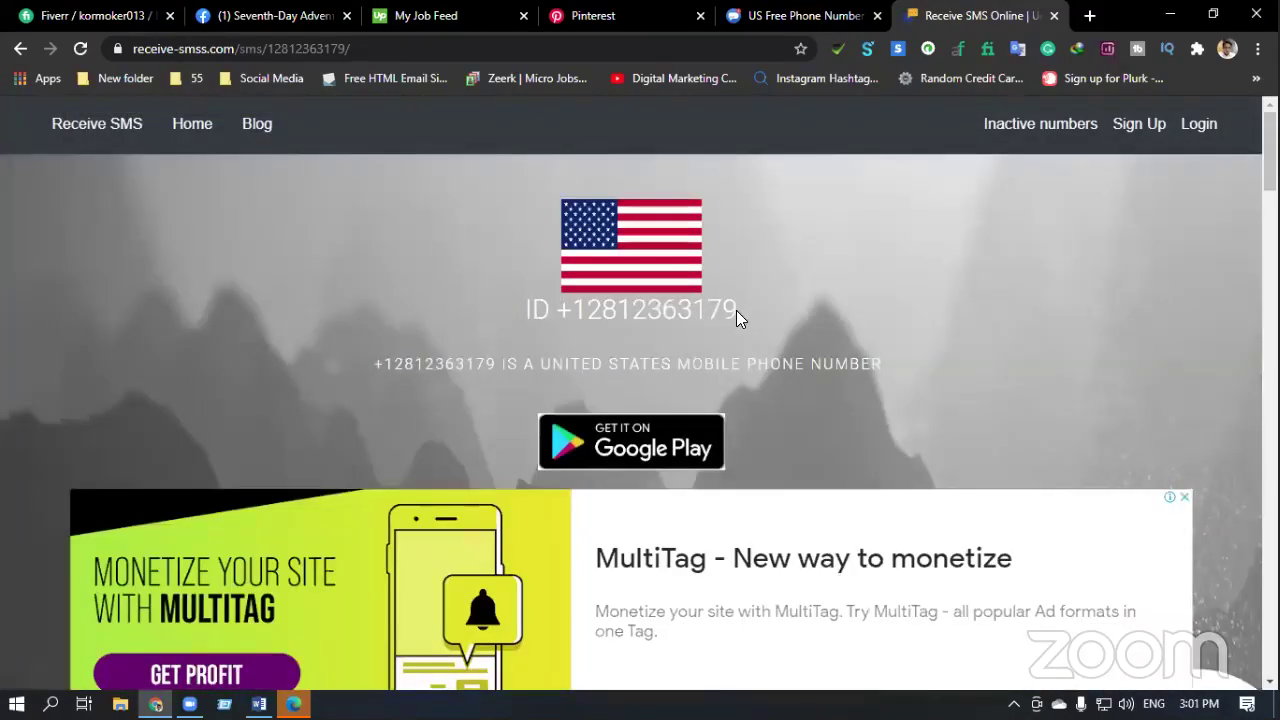
Copy the revealed US phone number and switch back to the Pinterest tab
drag(736, 310, 572, 312)
right_click(576, 315)
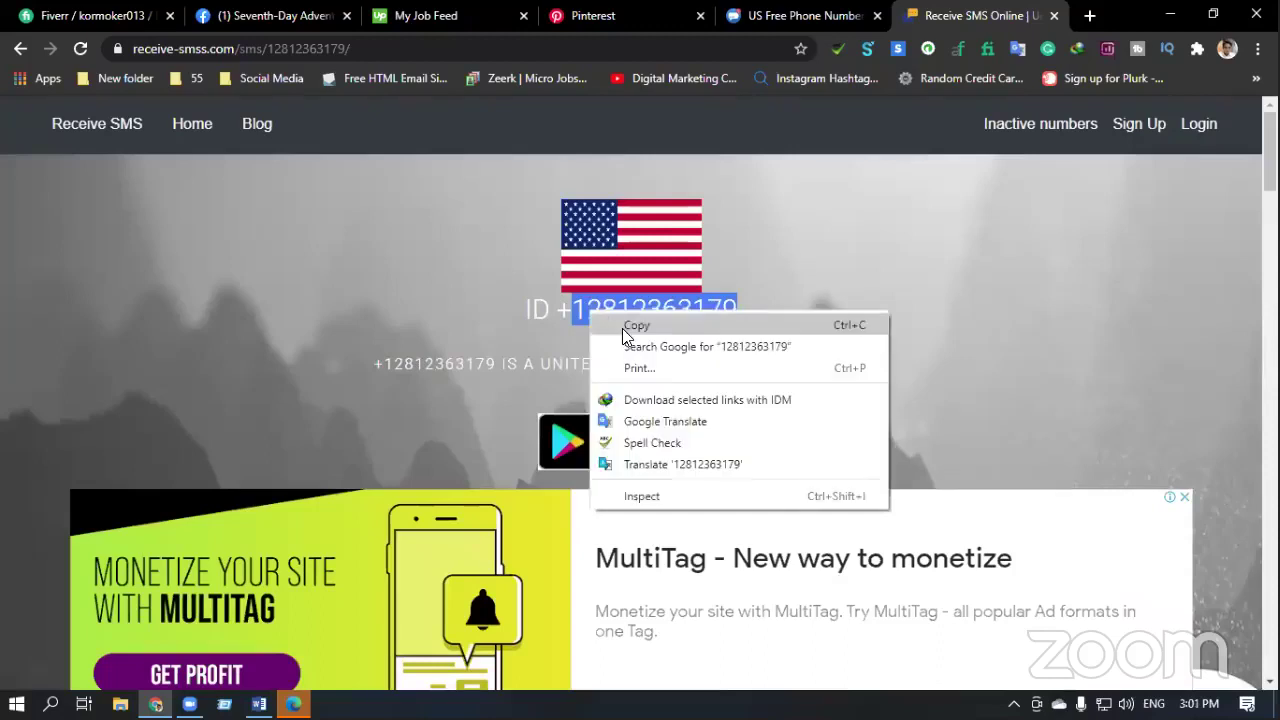
click(622, 328)
click(628, 22)
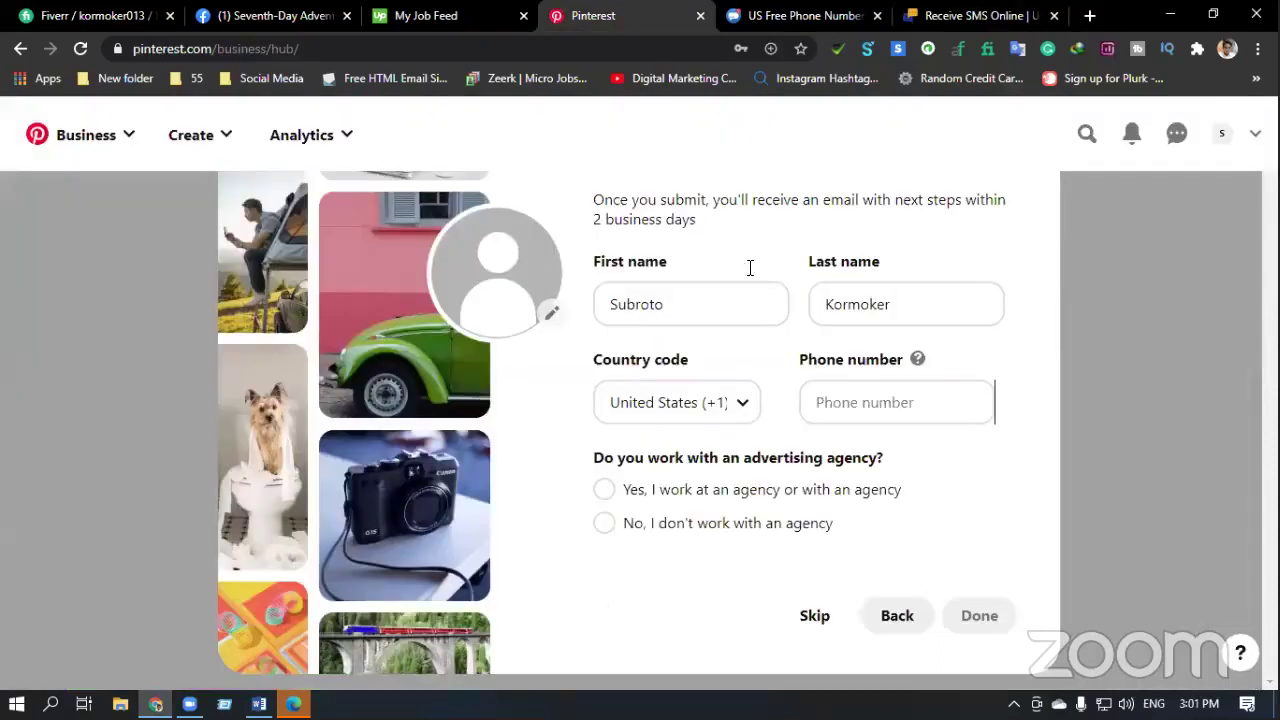
Paste the US number into Phone number minus its leading 1, choose no agency, and submit
click(855, 401)
key(ctrl+v)
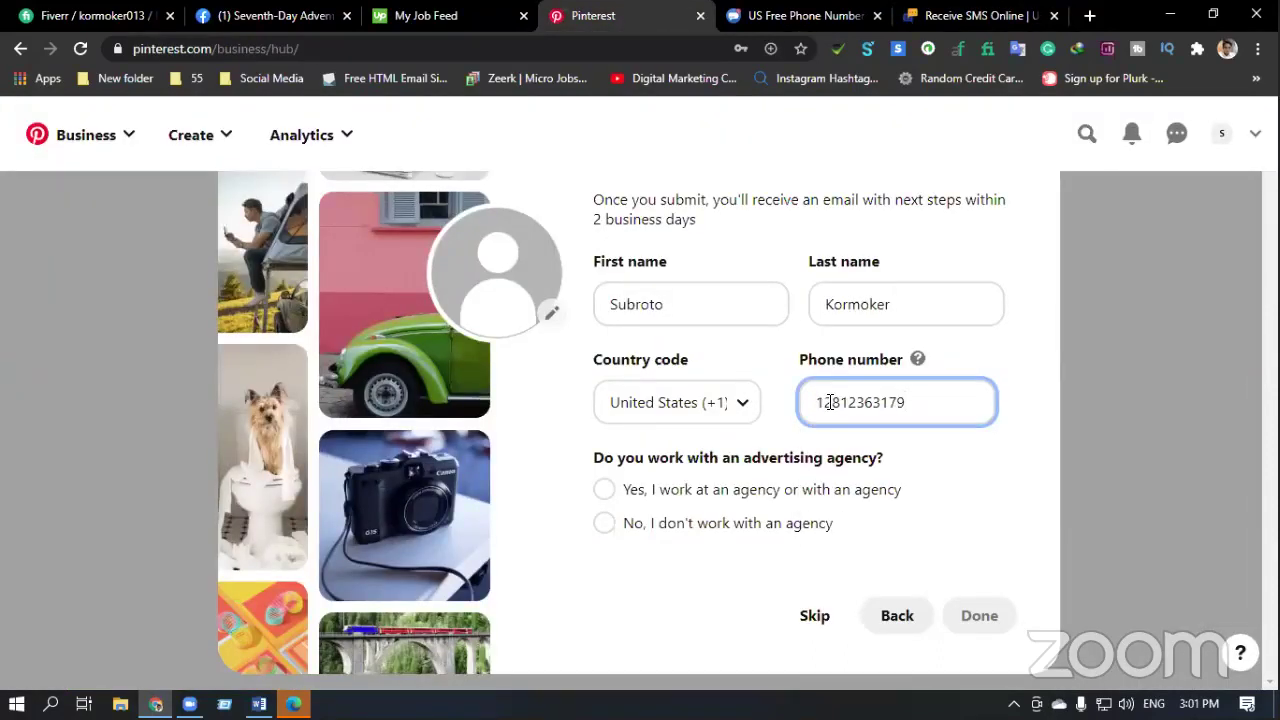
click(828, 402)
key(BackSpace)
click(1056, 396)
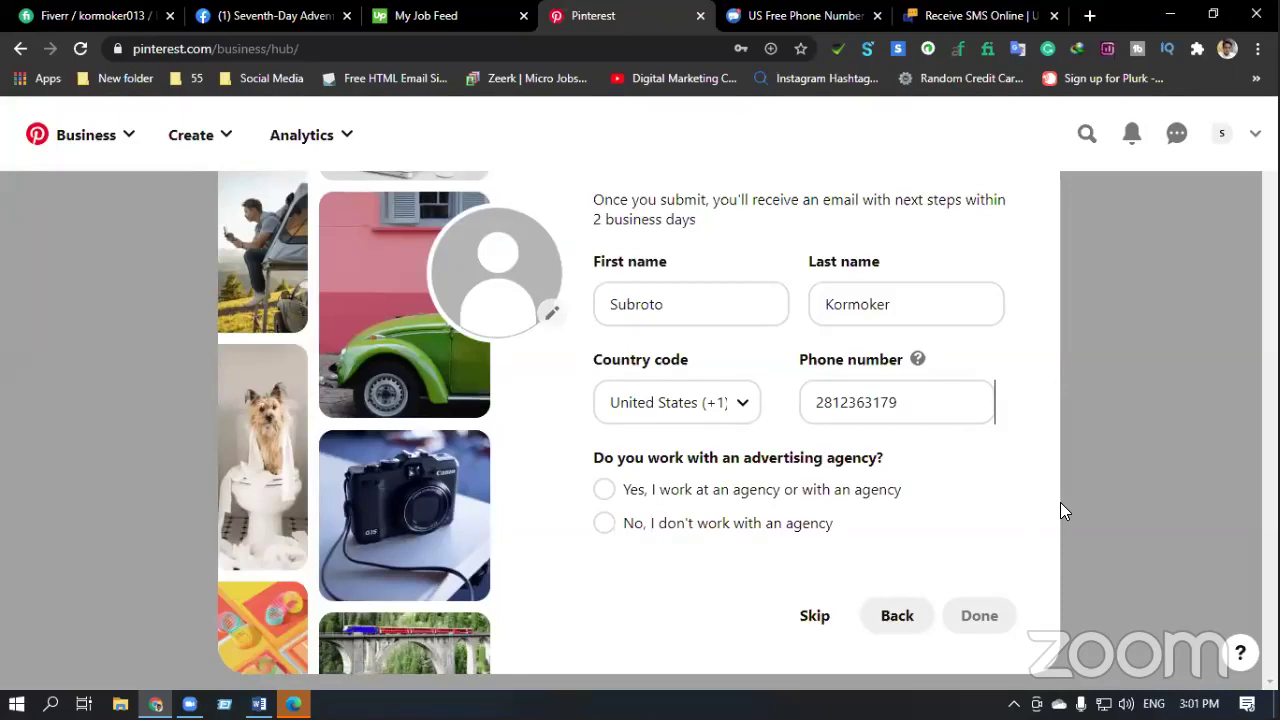
click(603, 531)
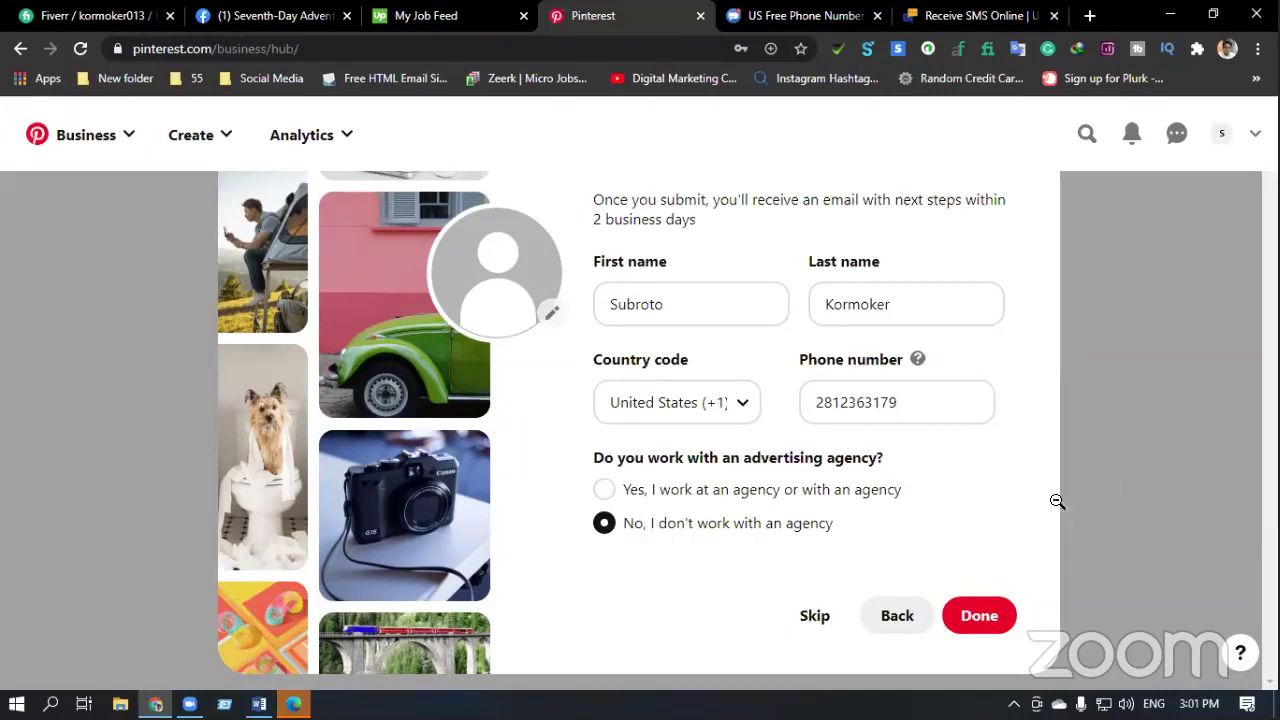
click(975, 622)
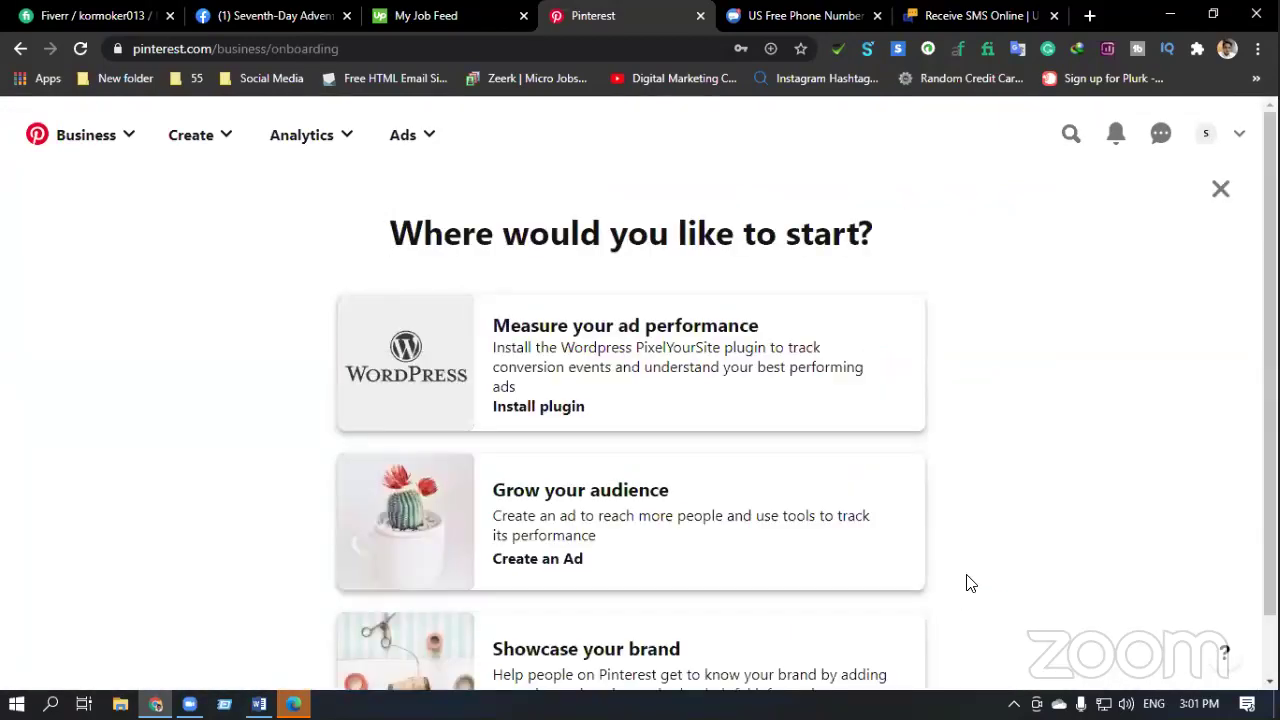
Start the WordPress plugin install for ad measurement and confirm United States (Dollars) billing
scroll(1136, 414, down, 1)
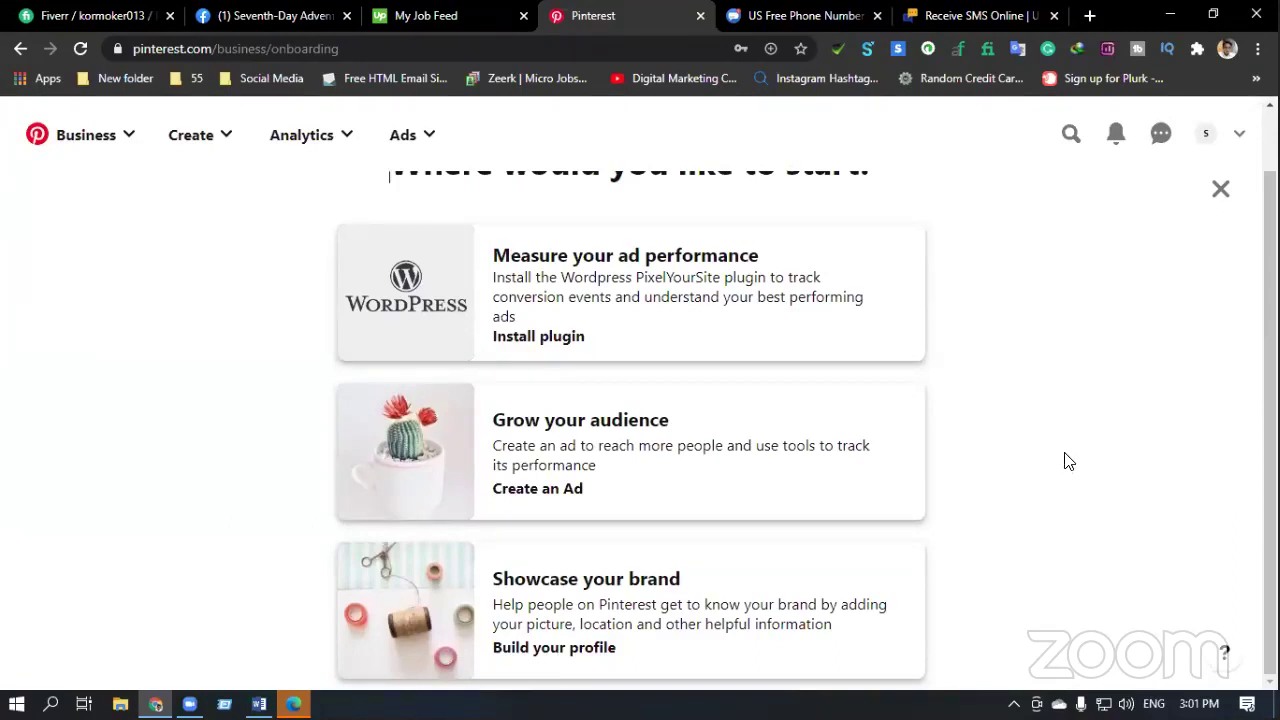
scroll(1068, 460, up, 1)
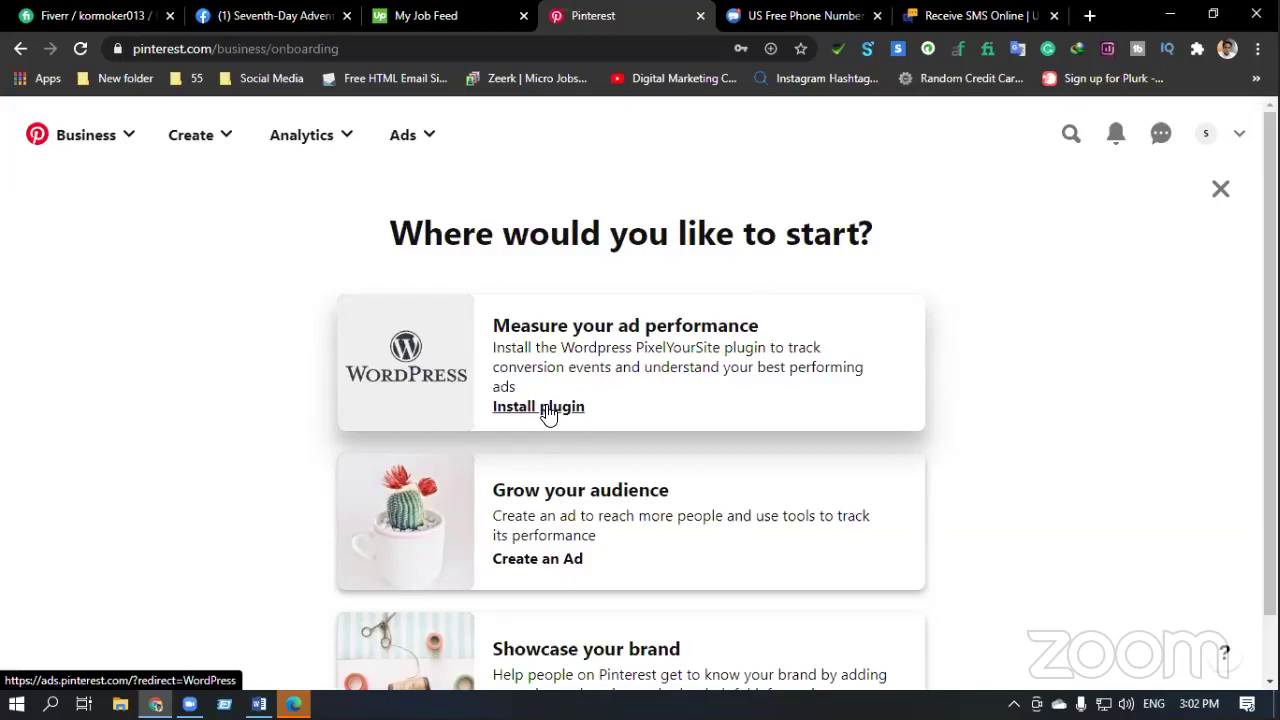
click(546, 409)
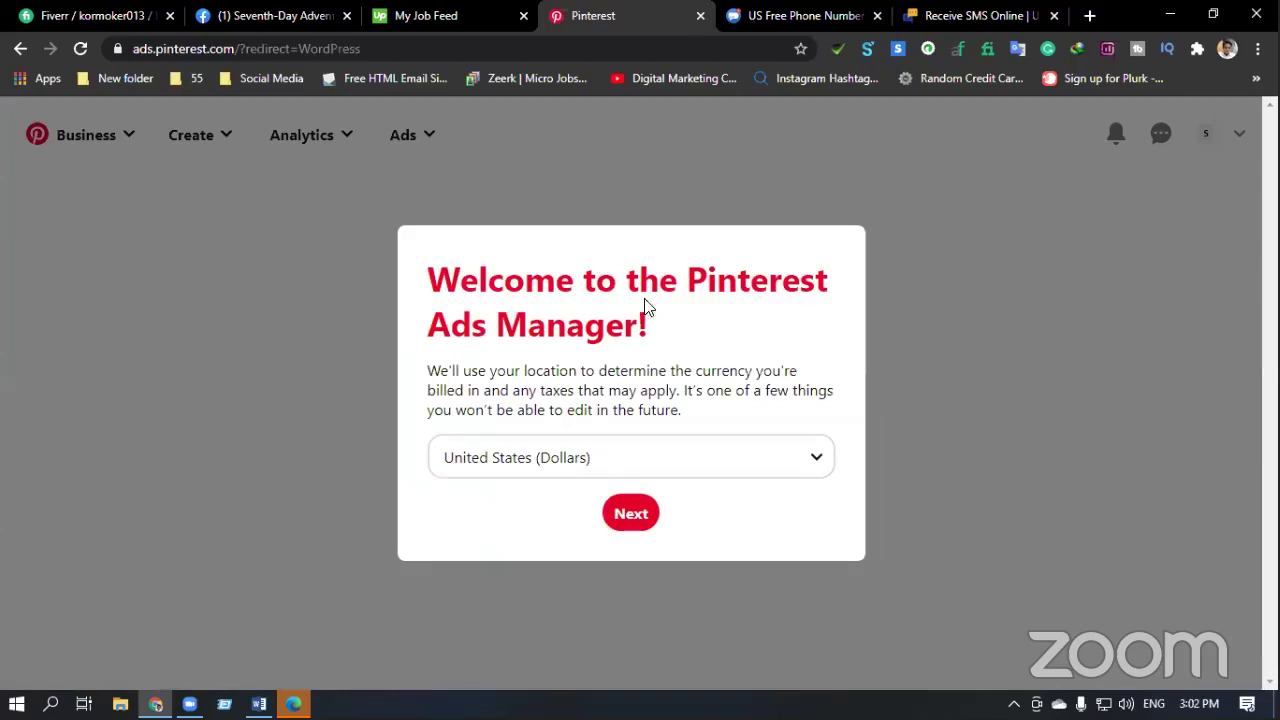
click(629, 515)
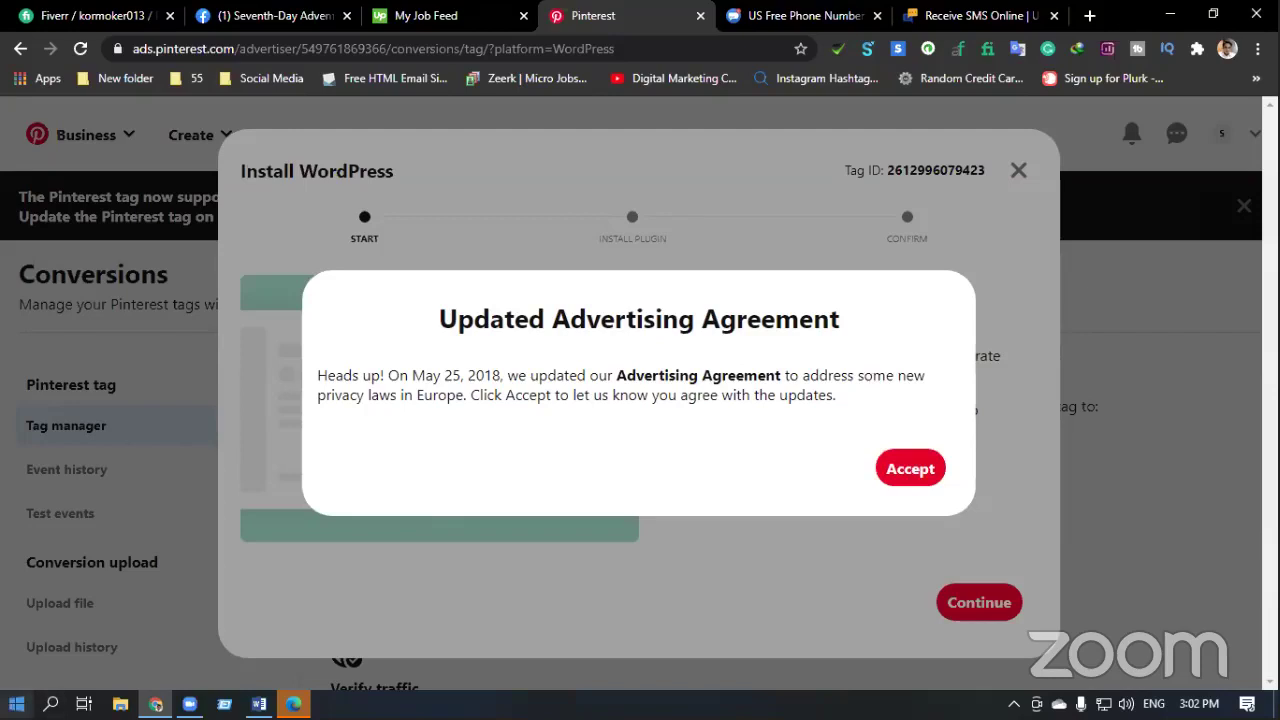
Launch Snipping Tool through the Start menu search
click(20, 700)
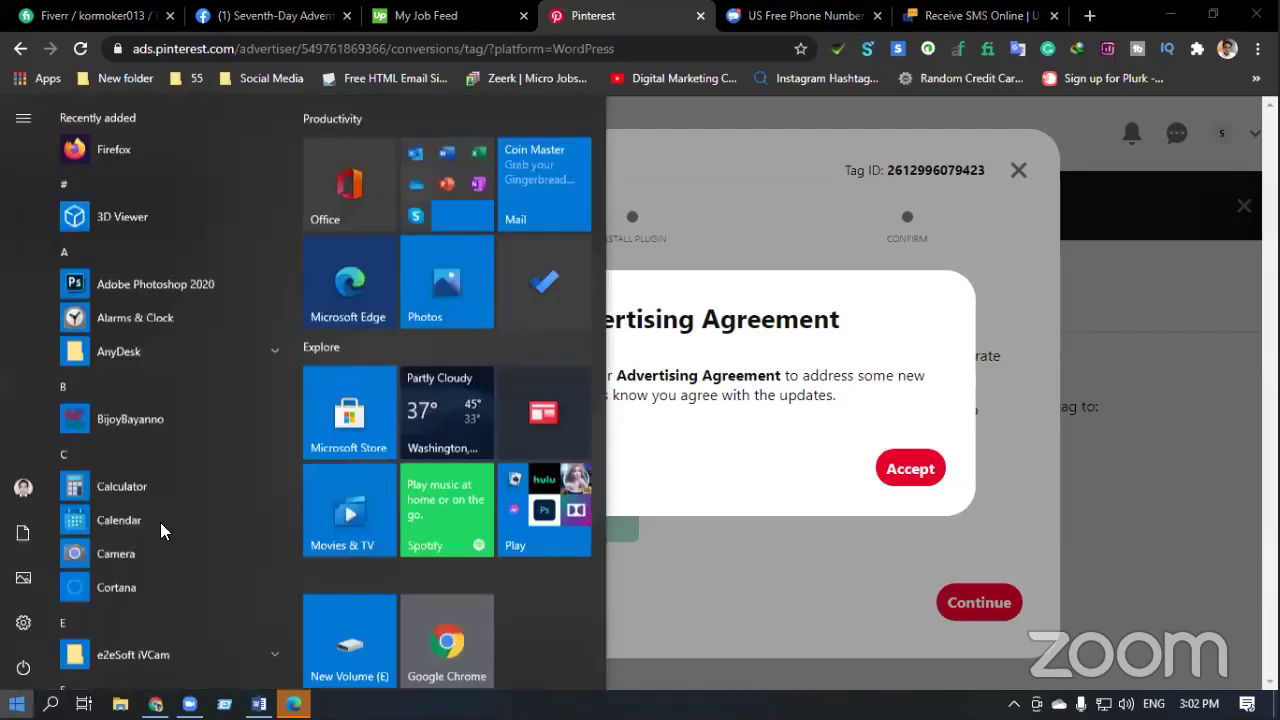
click(50, 703)
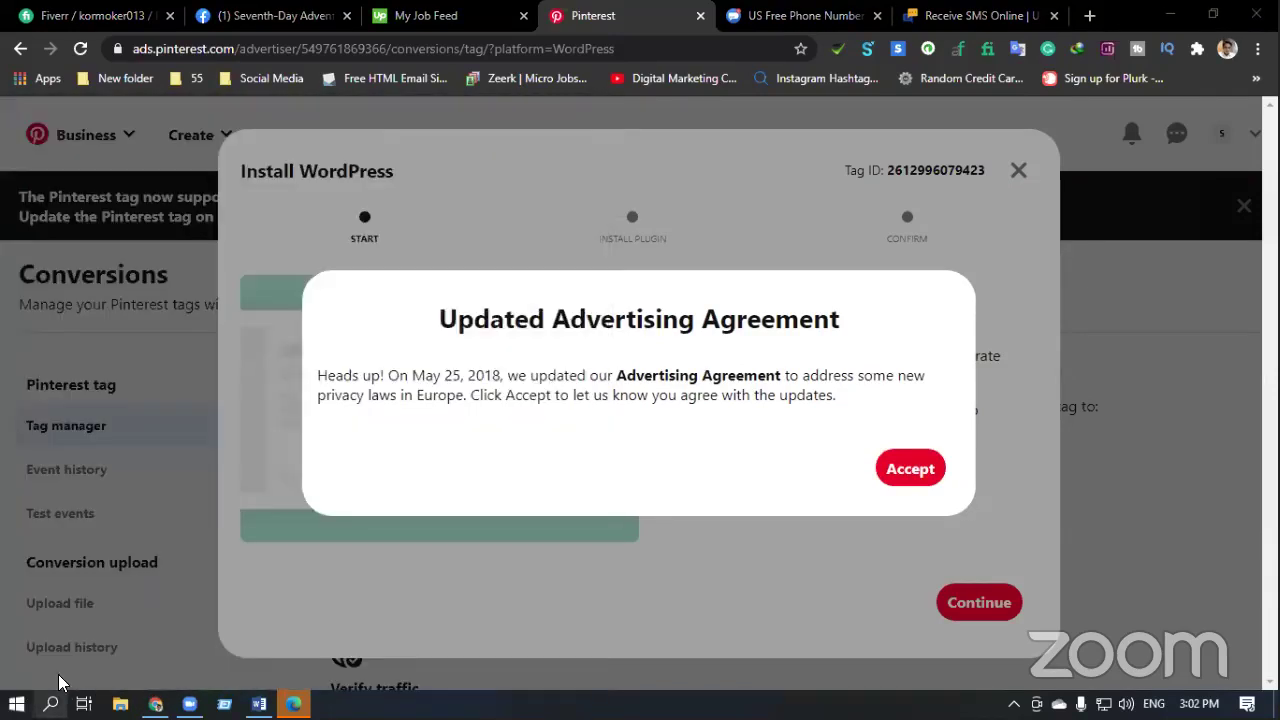
click(126, 411)
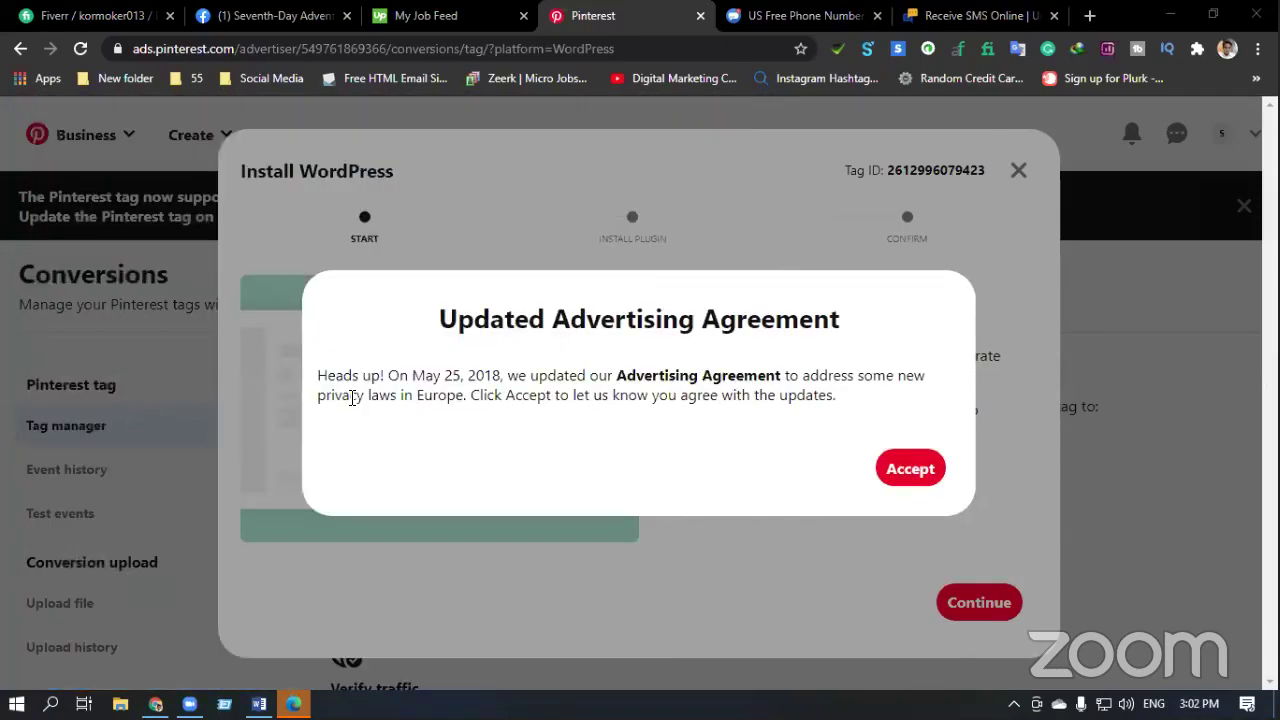
Snip the Pinterest agreement area and save it as JPEG 'Capture' on the Desktop
click(866, 512)
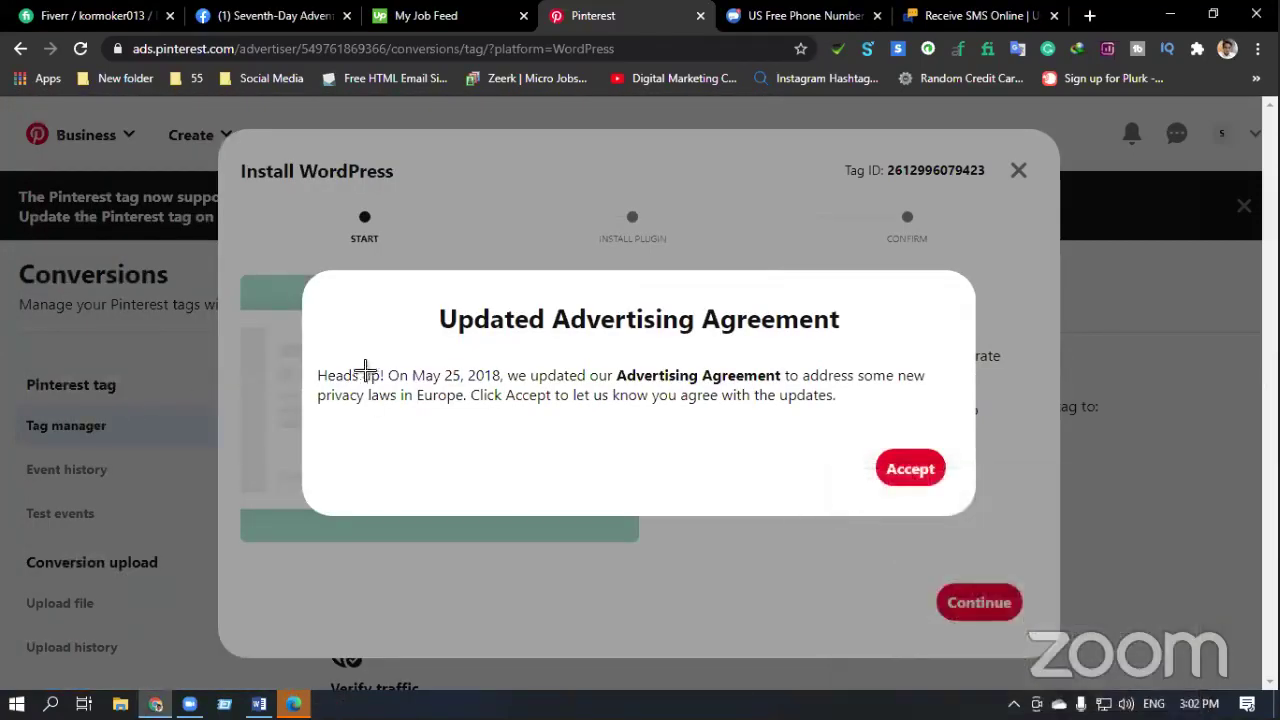
drag(209, 126, 1060, 660)
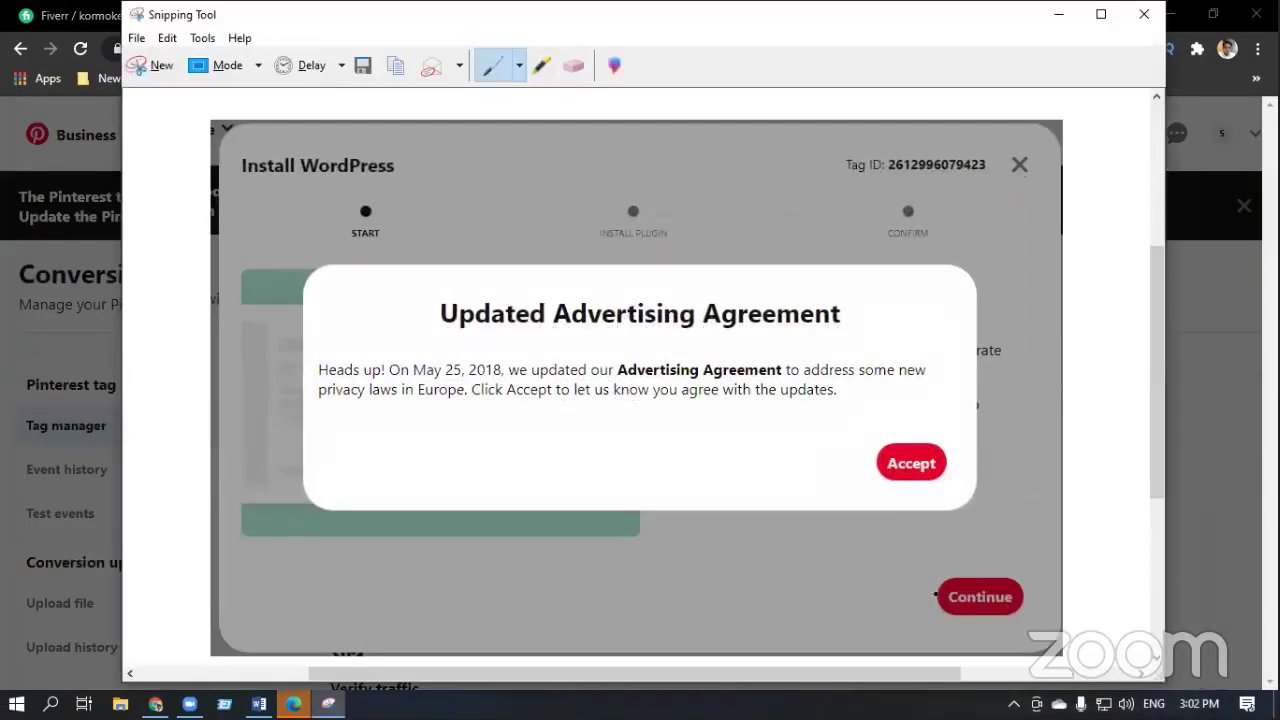
click(365, 66)
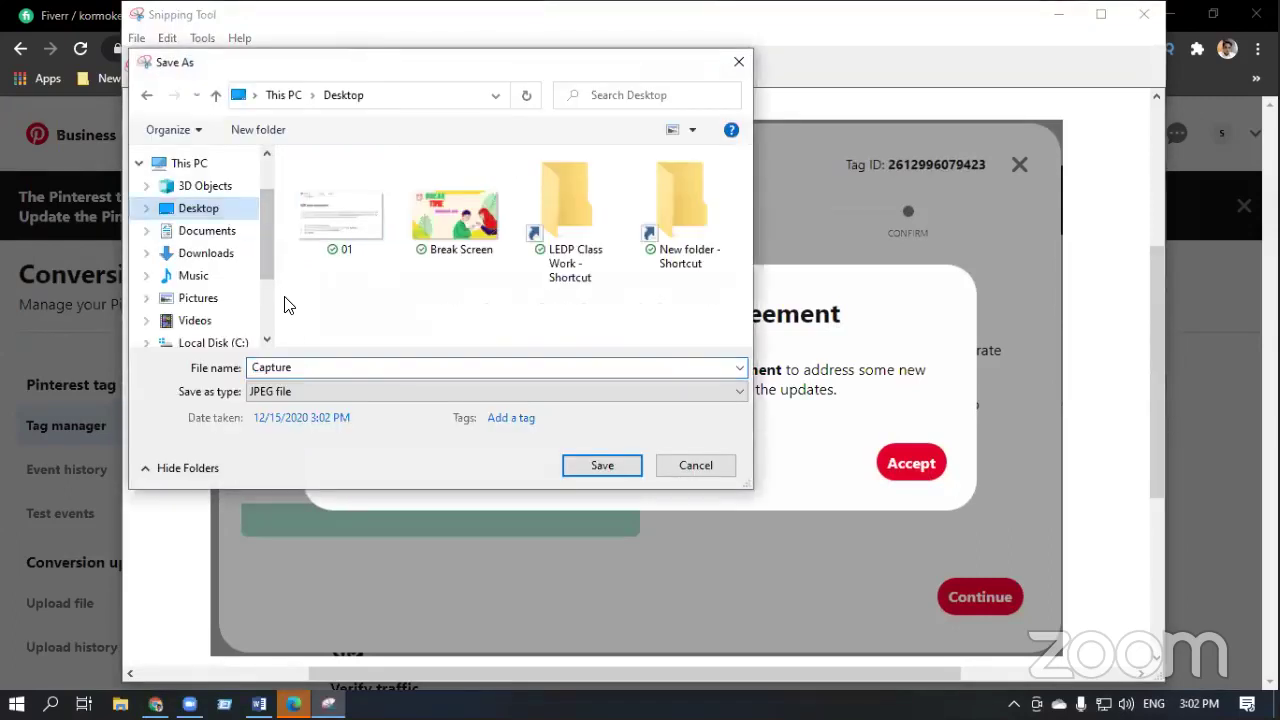
click(602, 466)
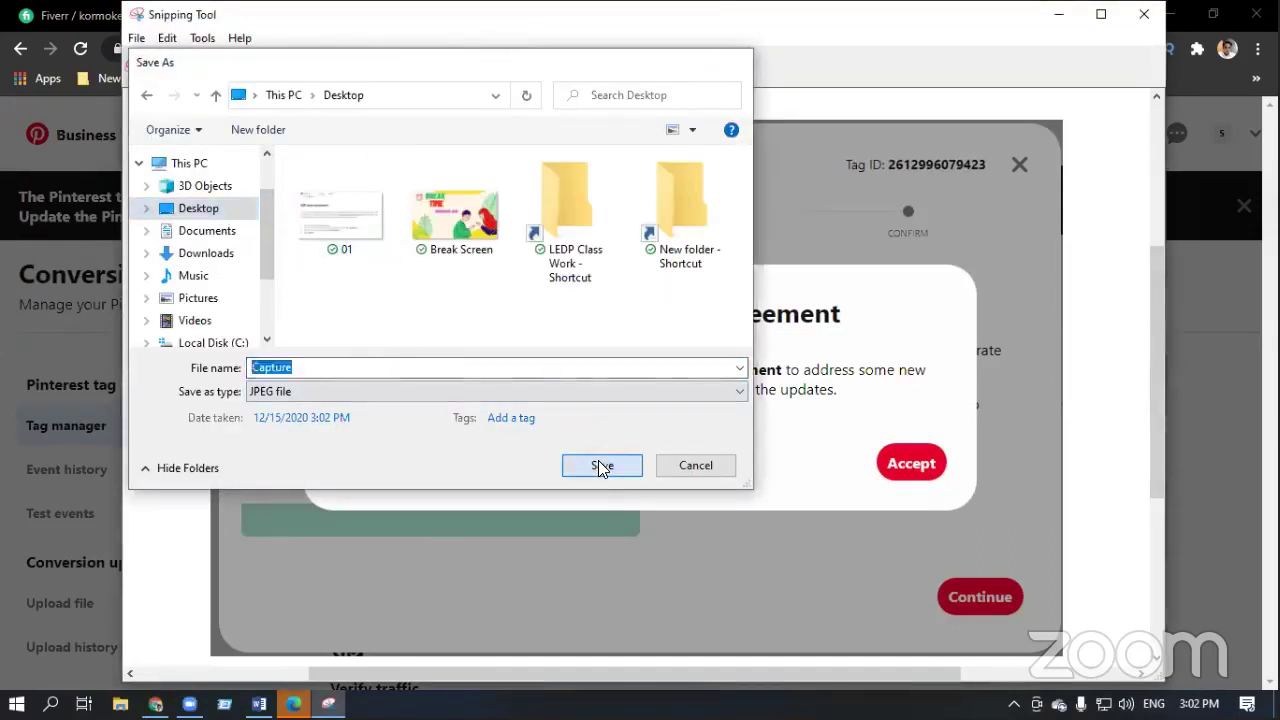
click(1144, 16)
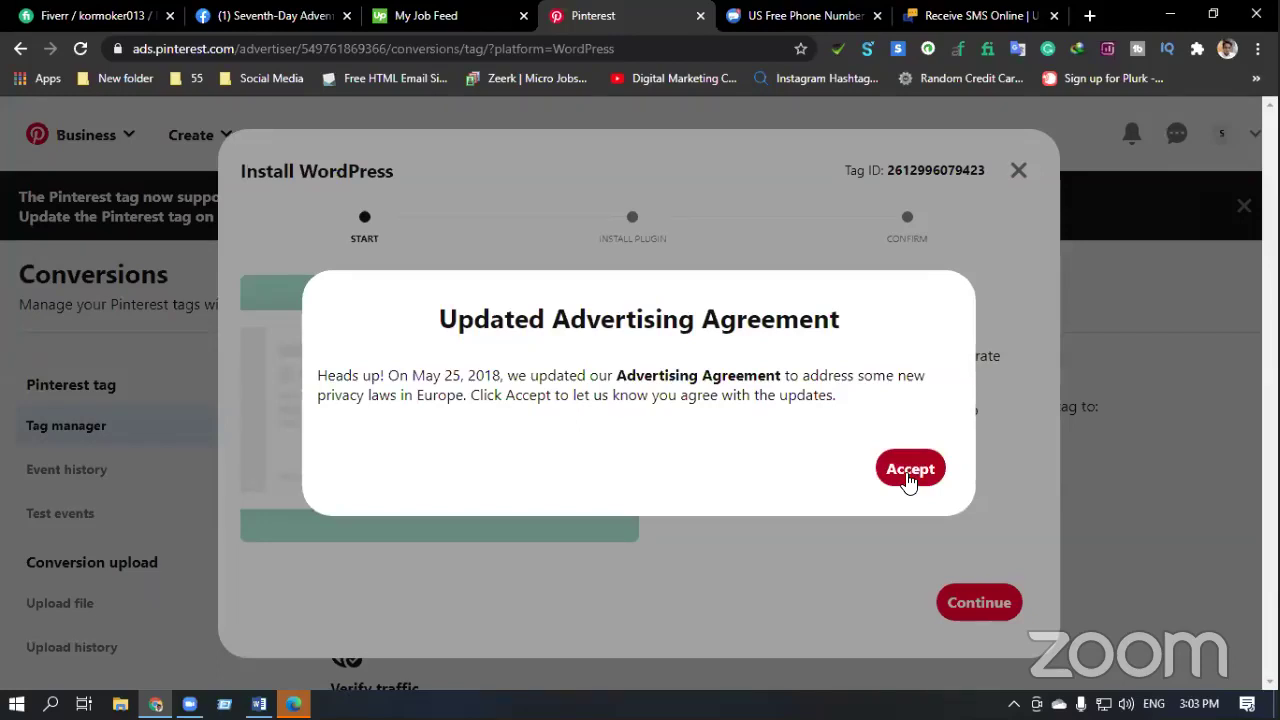
Accept the updated advertising agreement and go through all nine WordPress tag install instructions to Done
click(910, 470)
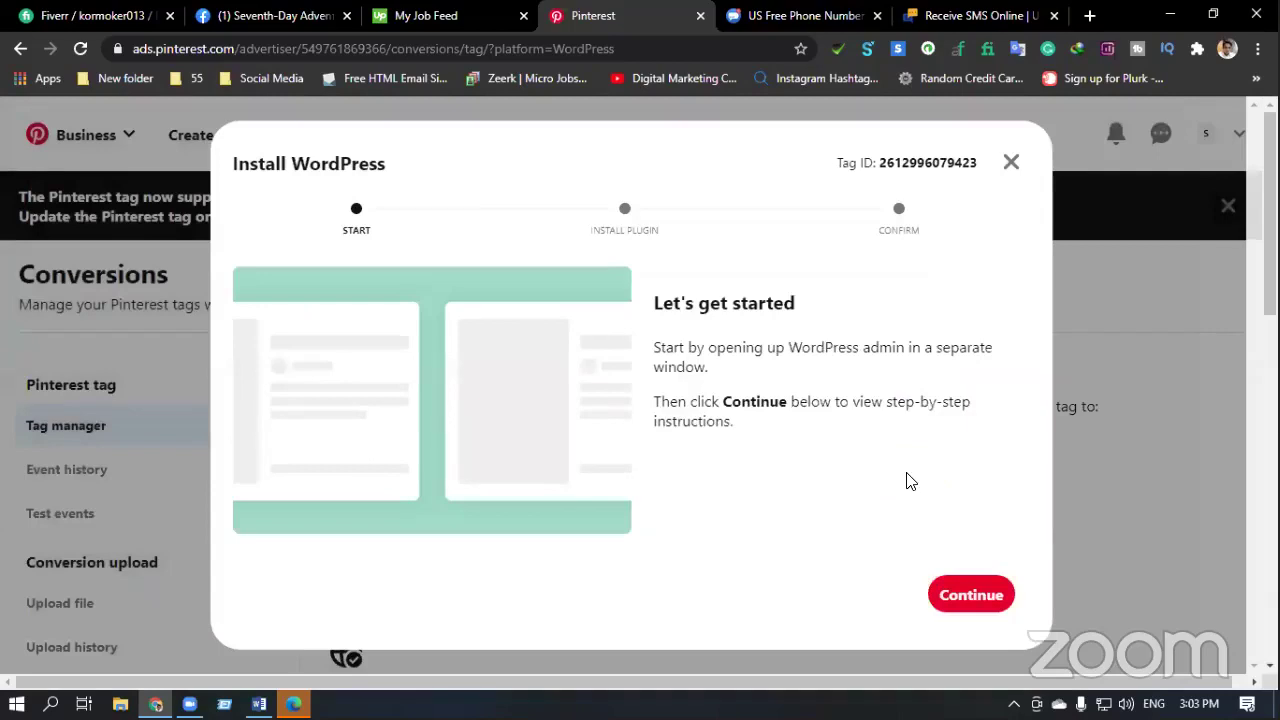
click(966, 596)
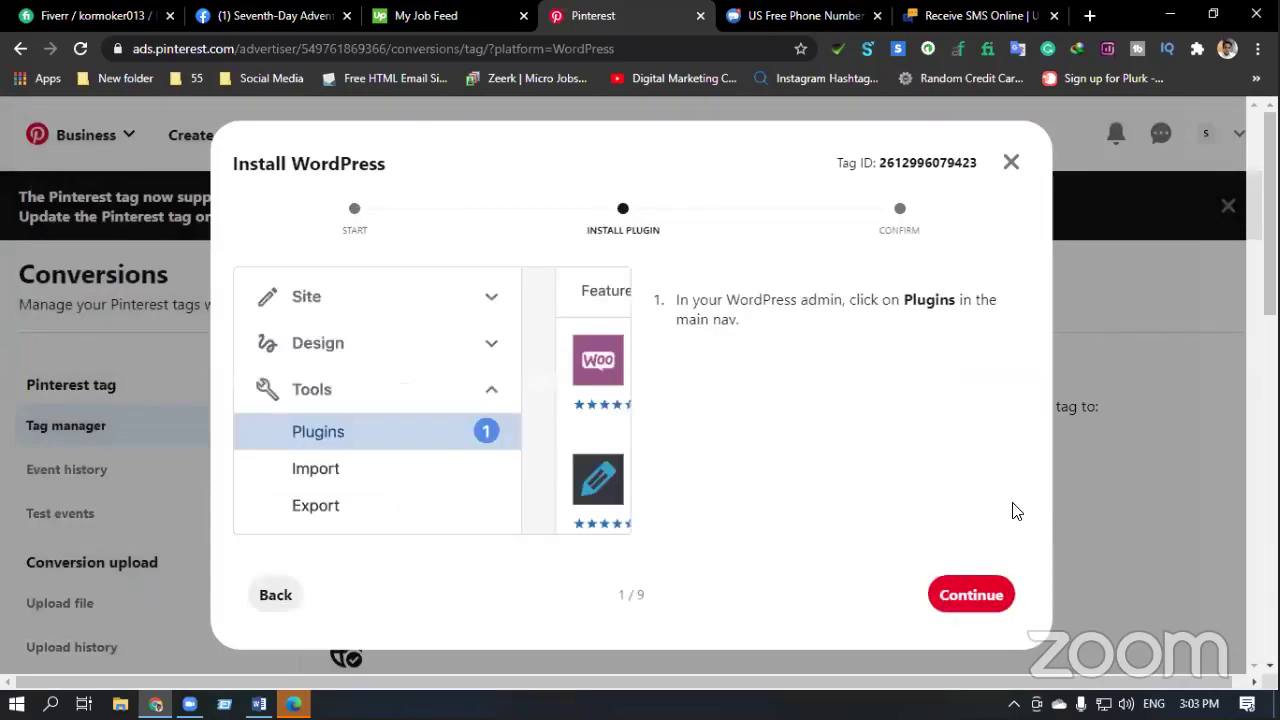
click(969, 596)
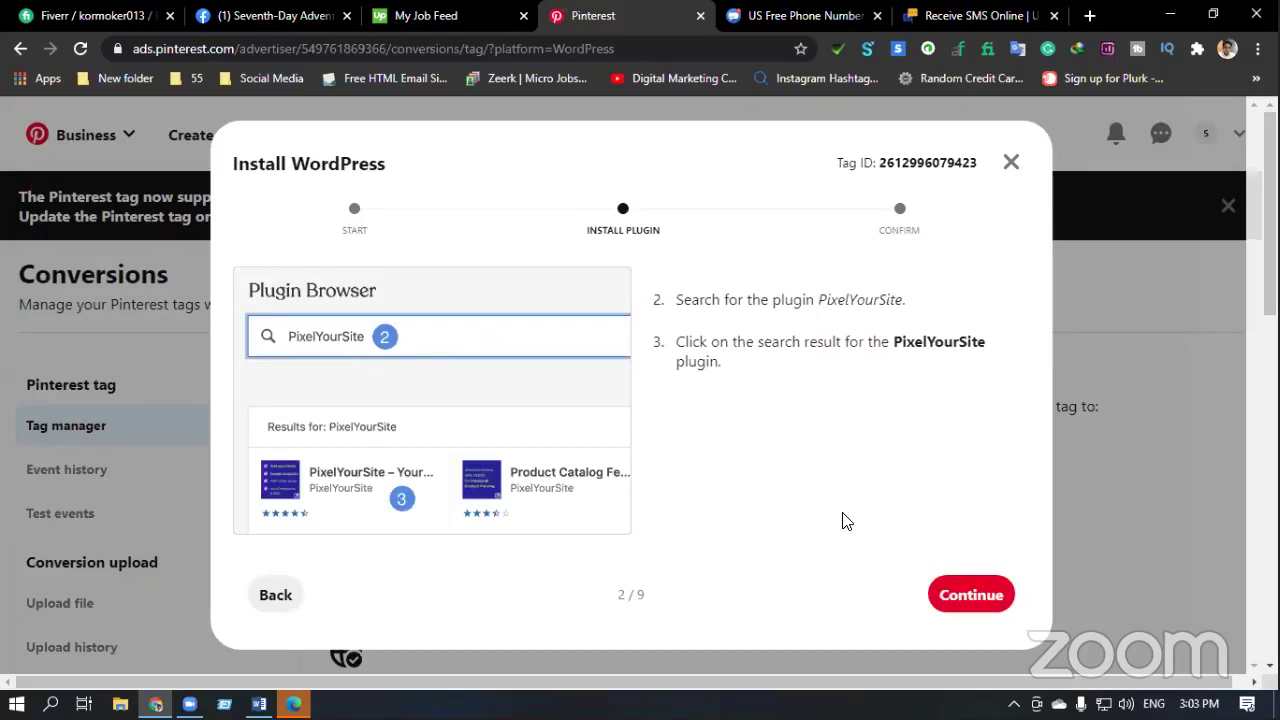
click(967, 595)
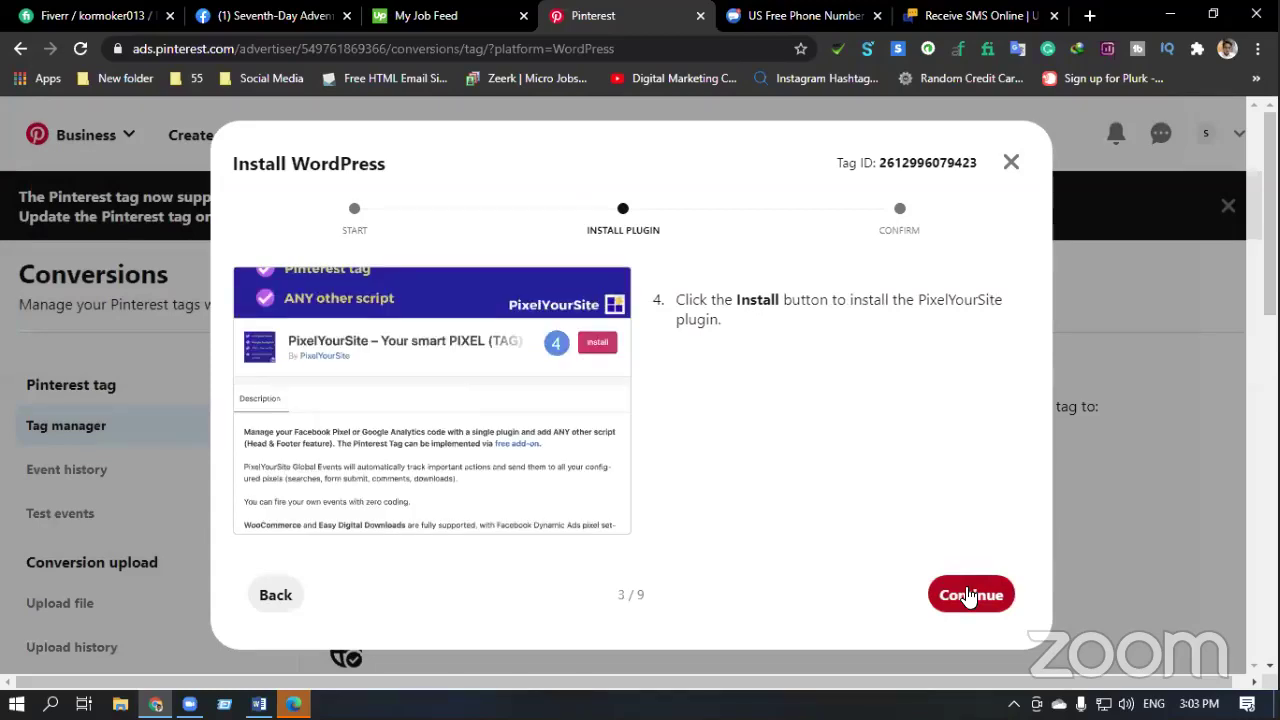
click(967, 595)
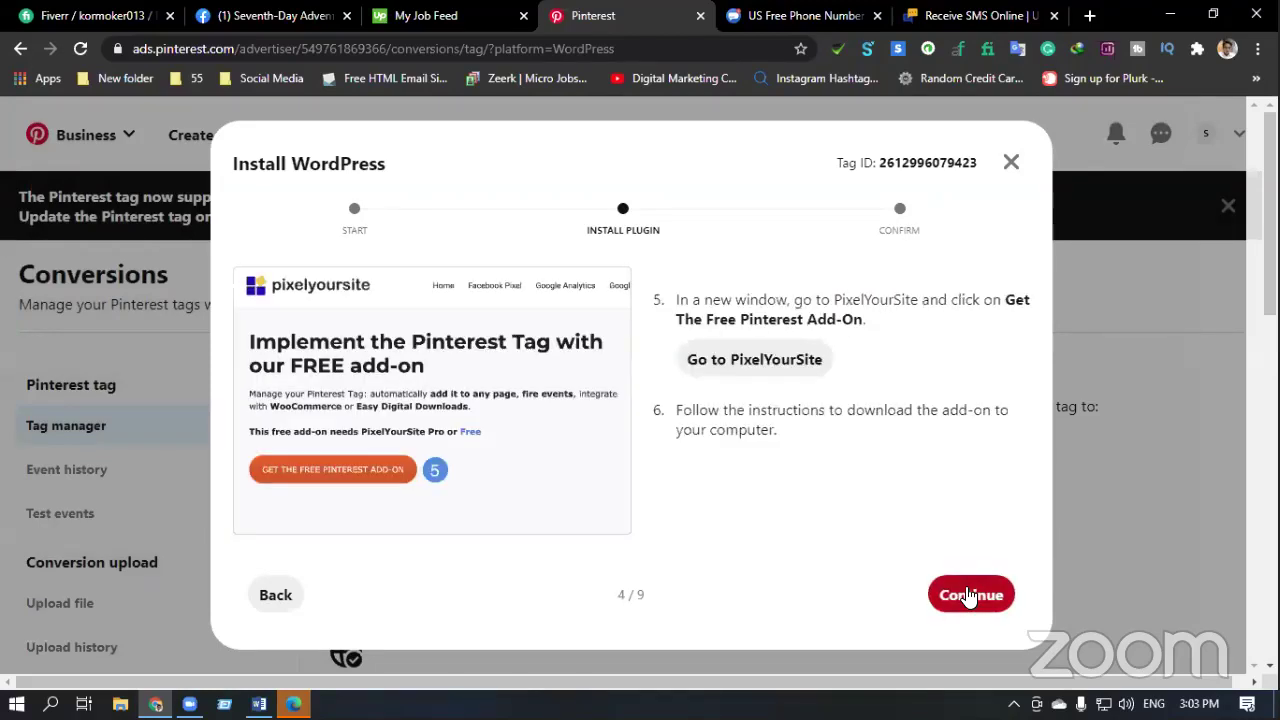
click(967, 595)
click(967, 595)
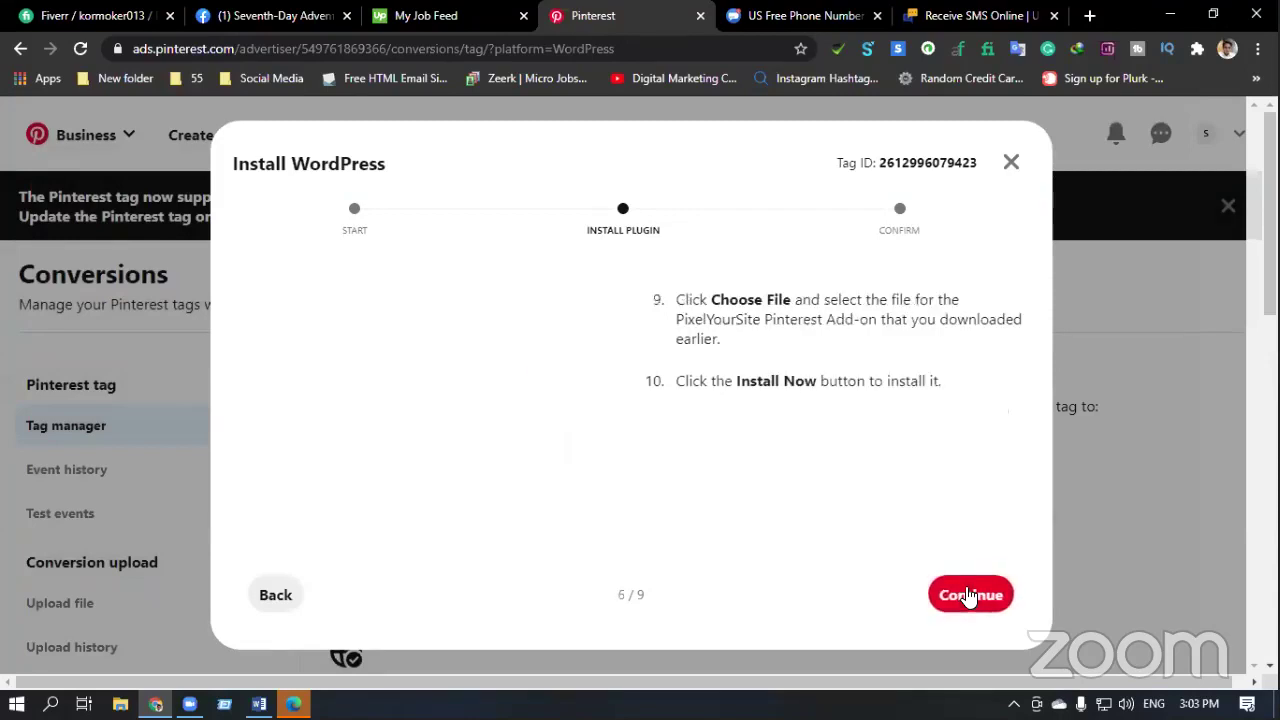
click(967, 595)
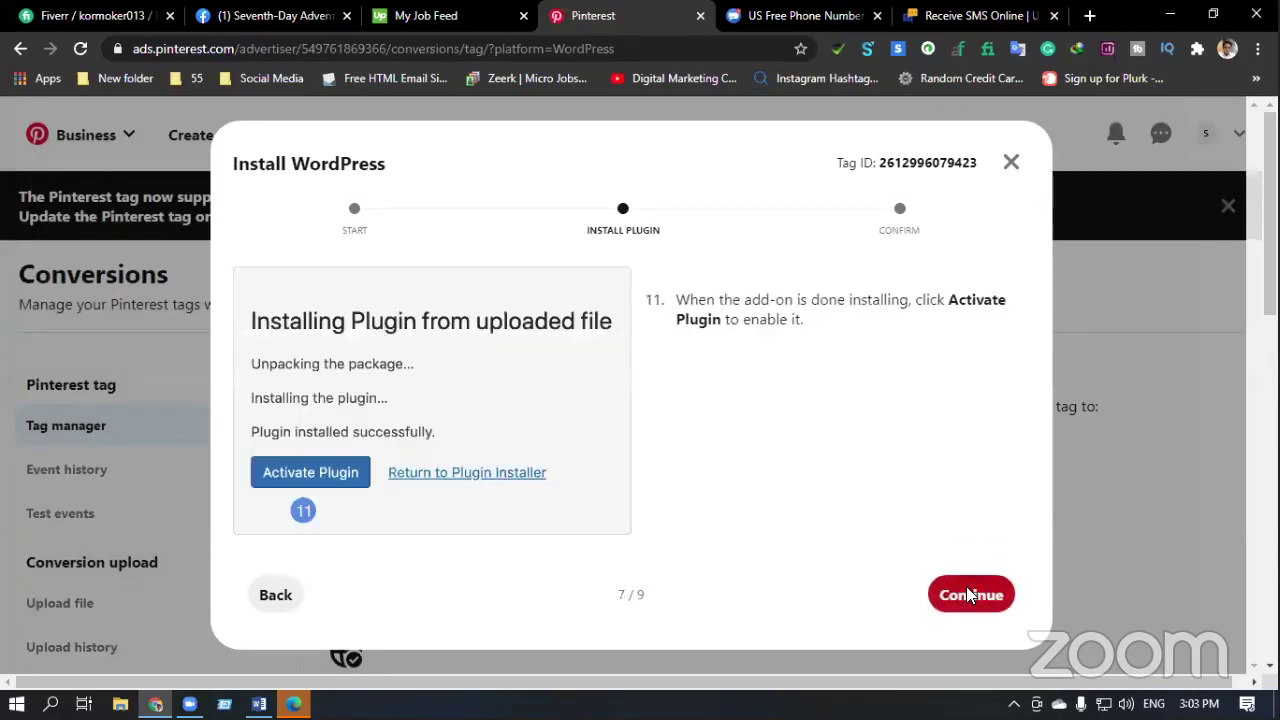
click(967, 595)
click(967, 595)
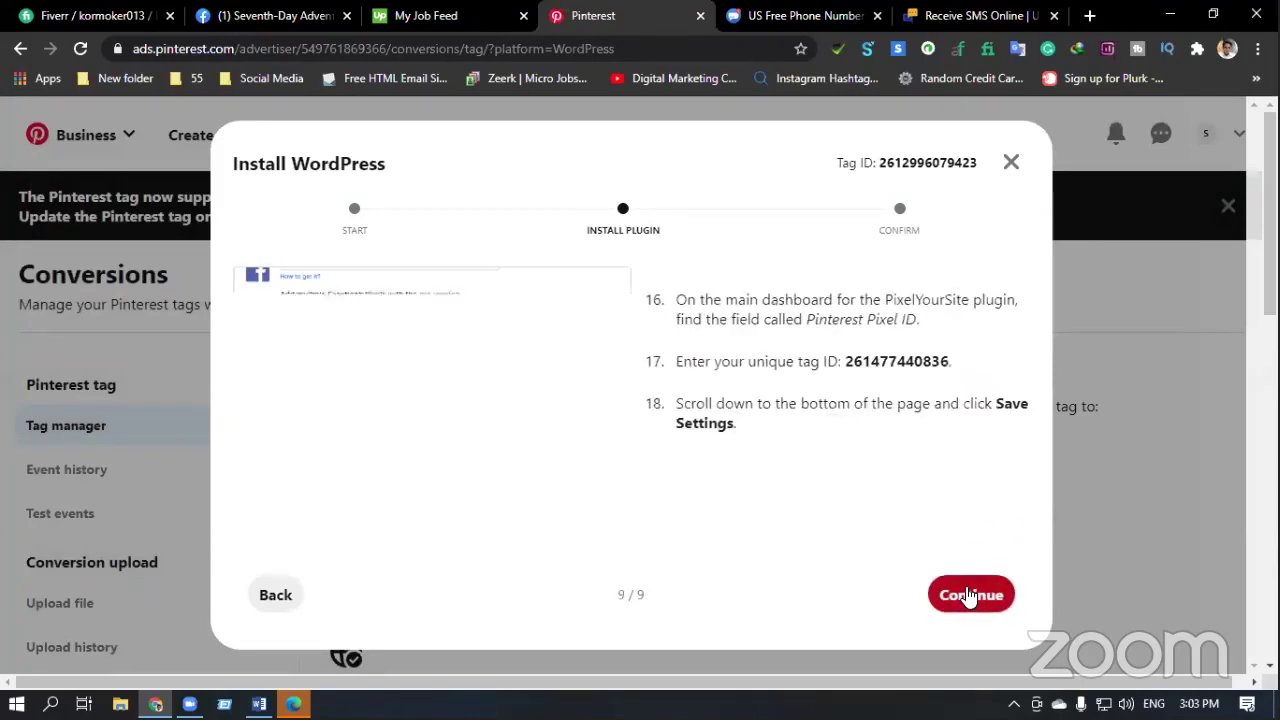
click(967, 595)
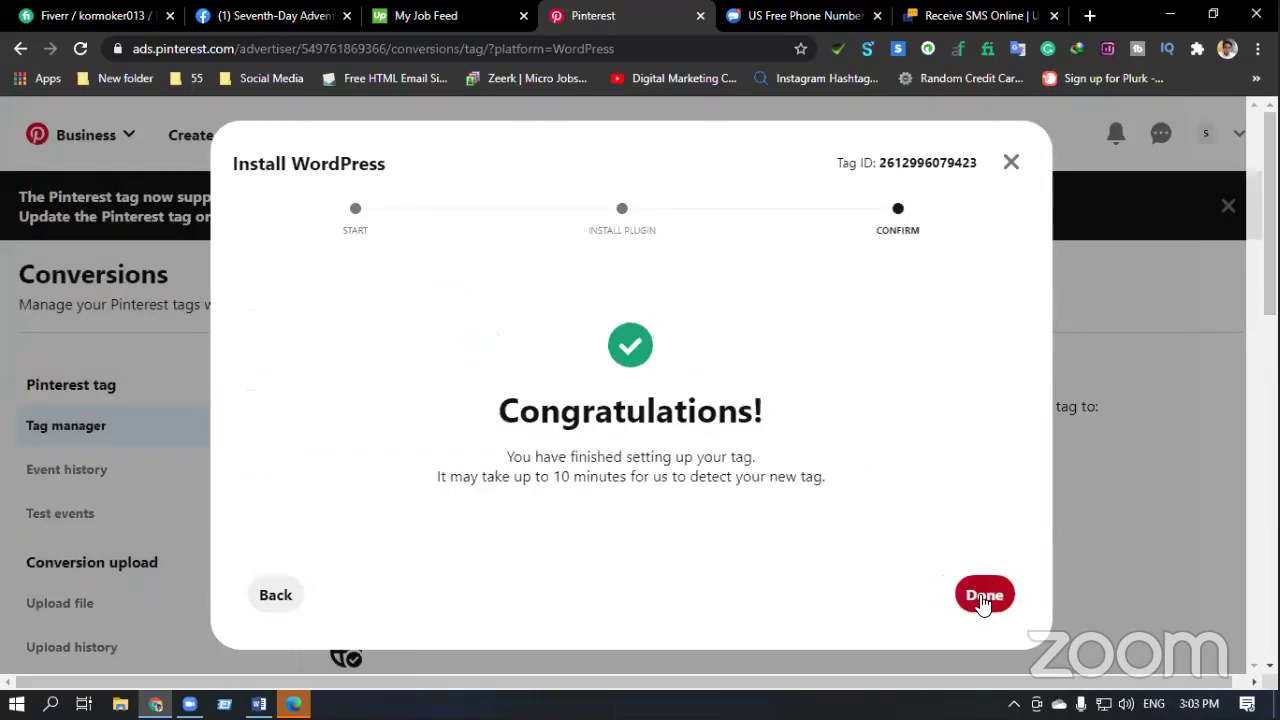
click(980, 597)
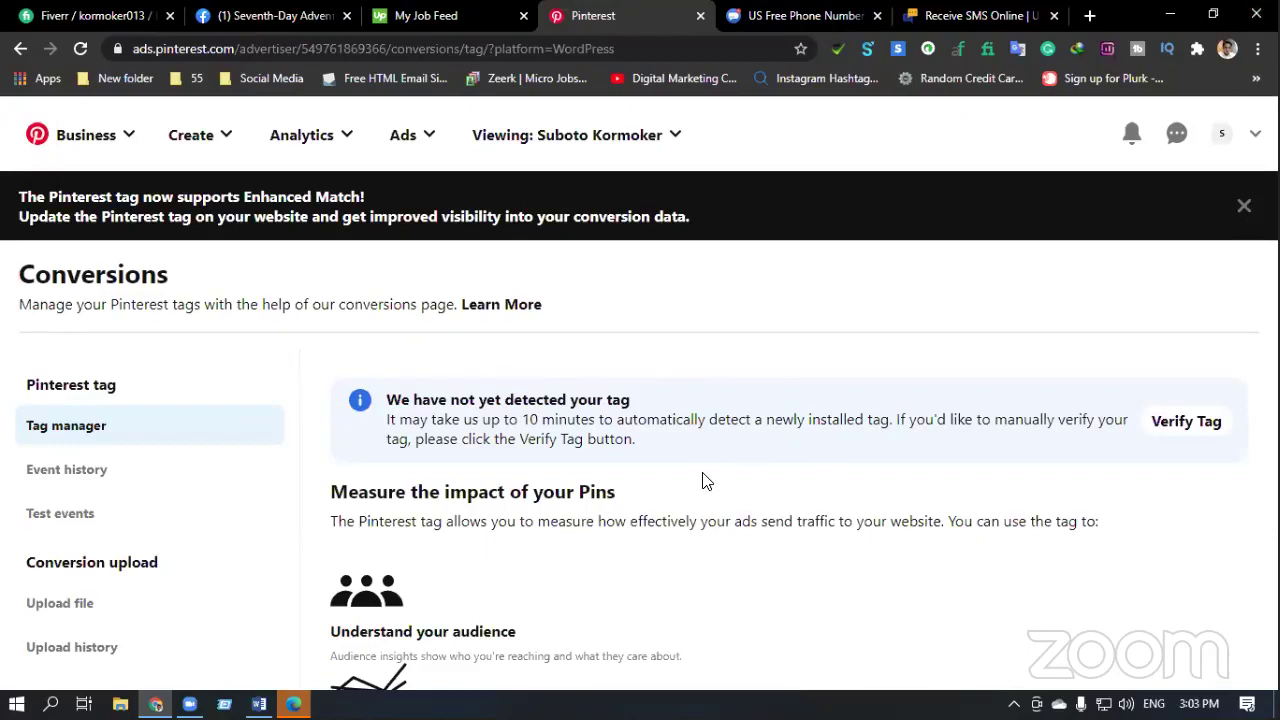
Go through the Pinterest Ads welcome slides and start a Traffic campaign on the Create campaign page
click(20, 48)
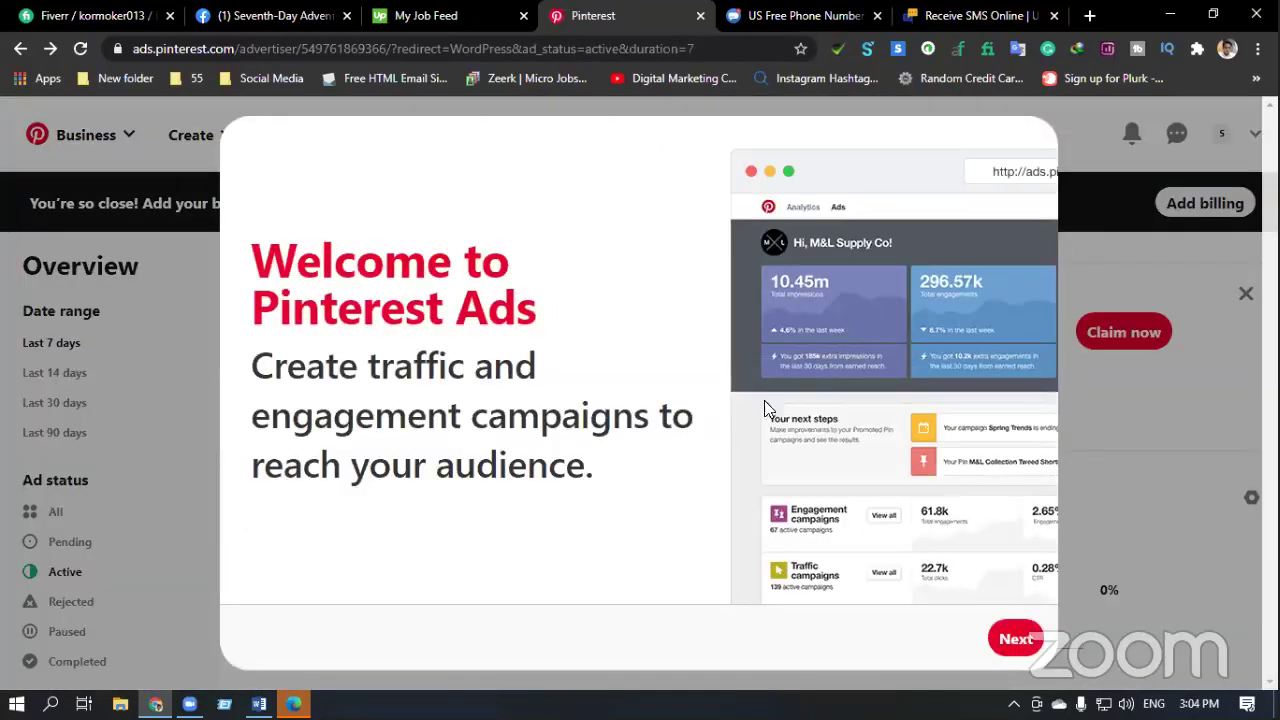
click(1016, 640)
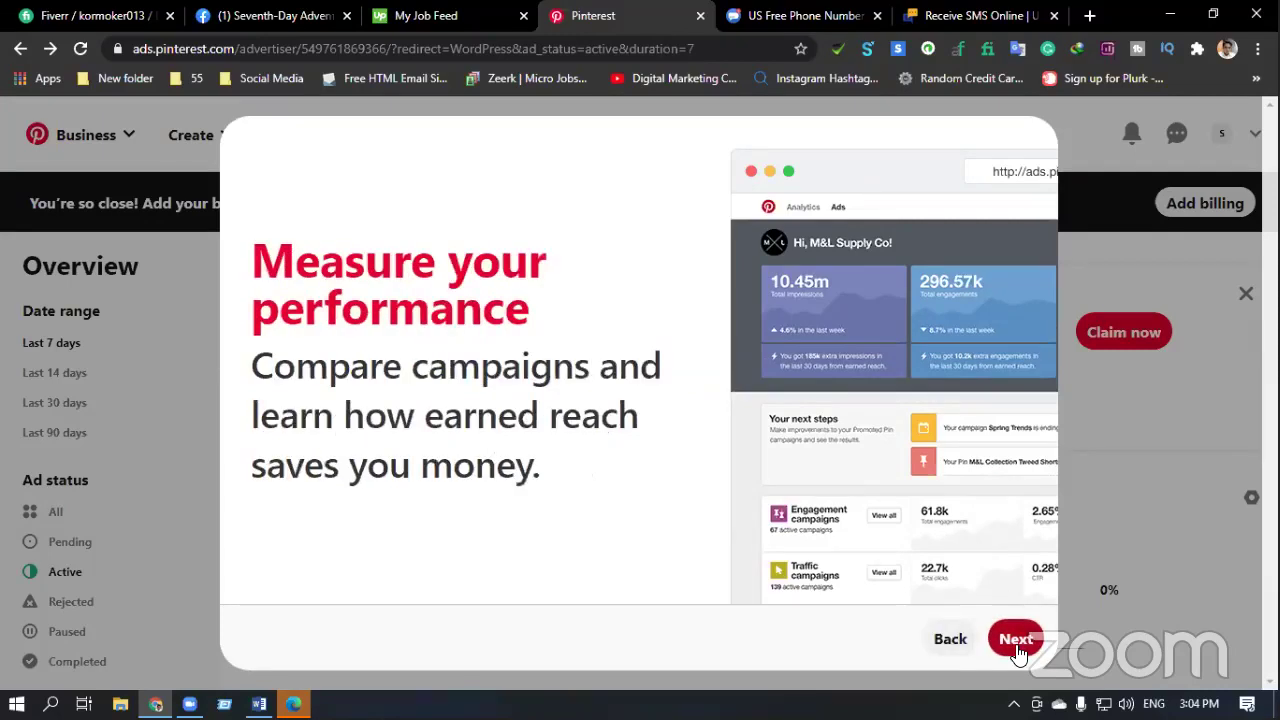
click(1016, 640)
click(1016, 640)
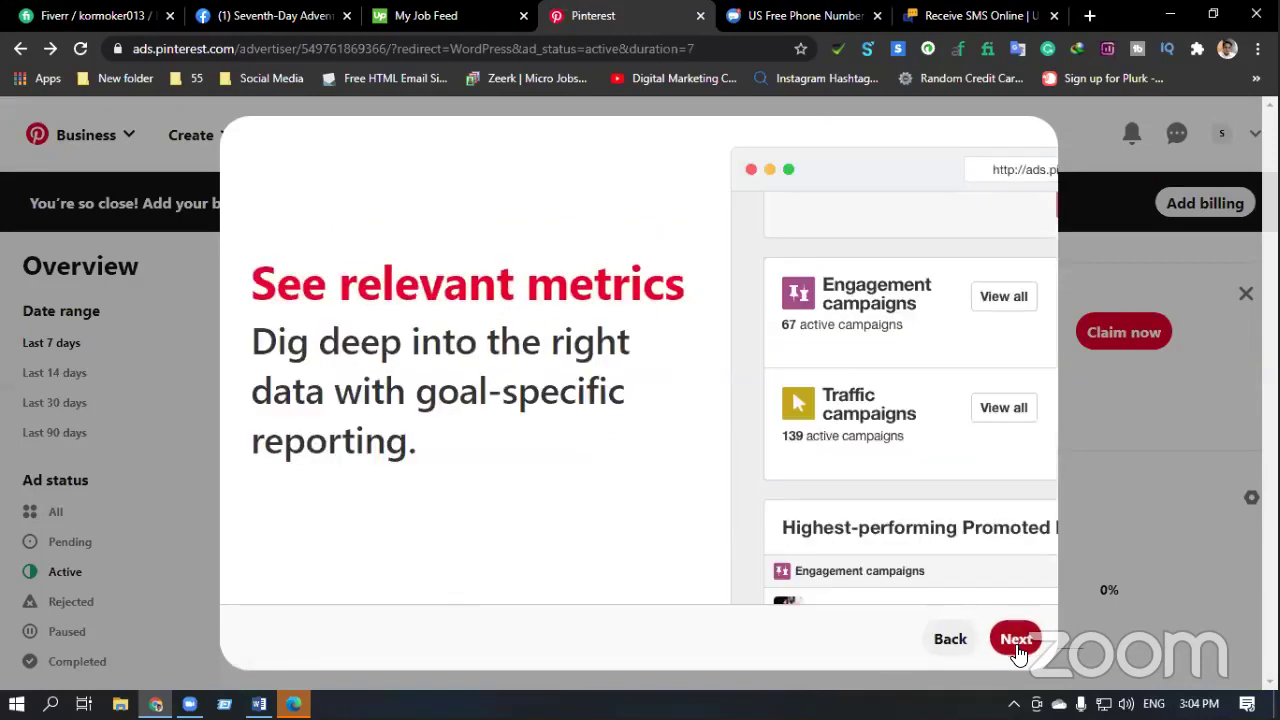
click(1016, 640)
click(1018, 652)
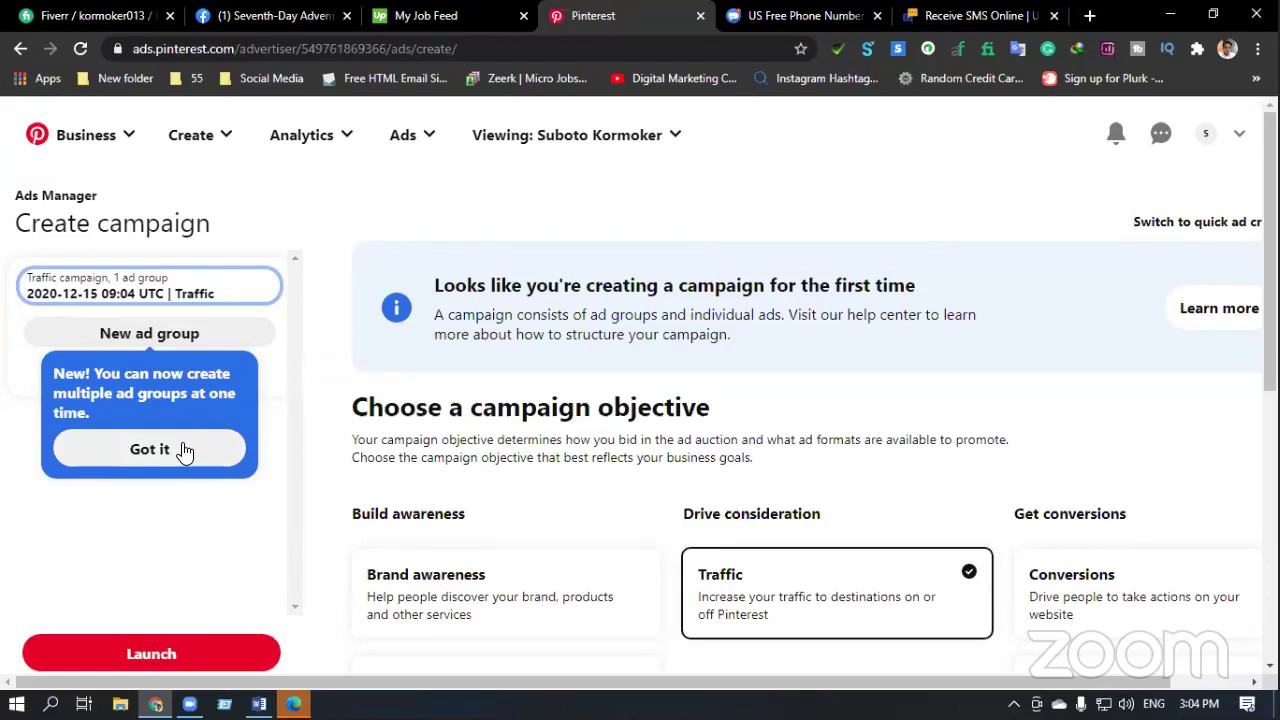
Dismiss the multiple ad groups tip and open the profile page in a new tab
click(1208, 137)
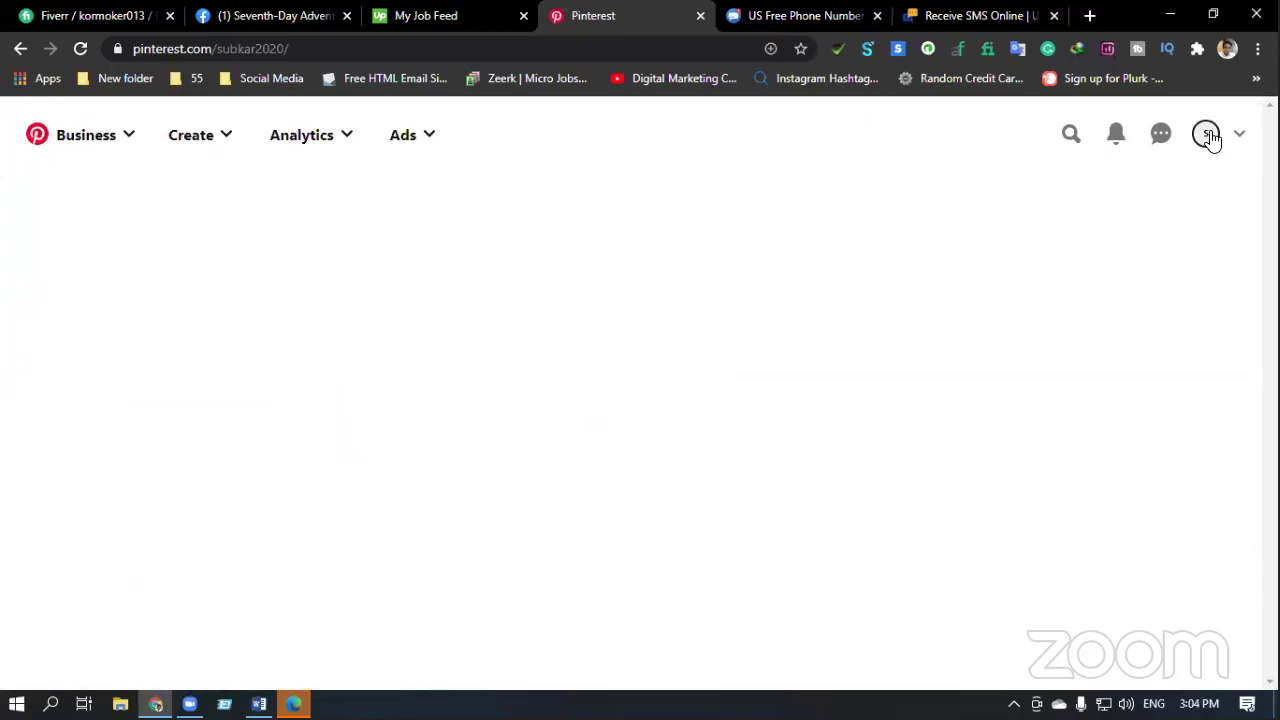
click(20, 49)
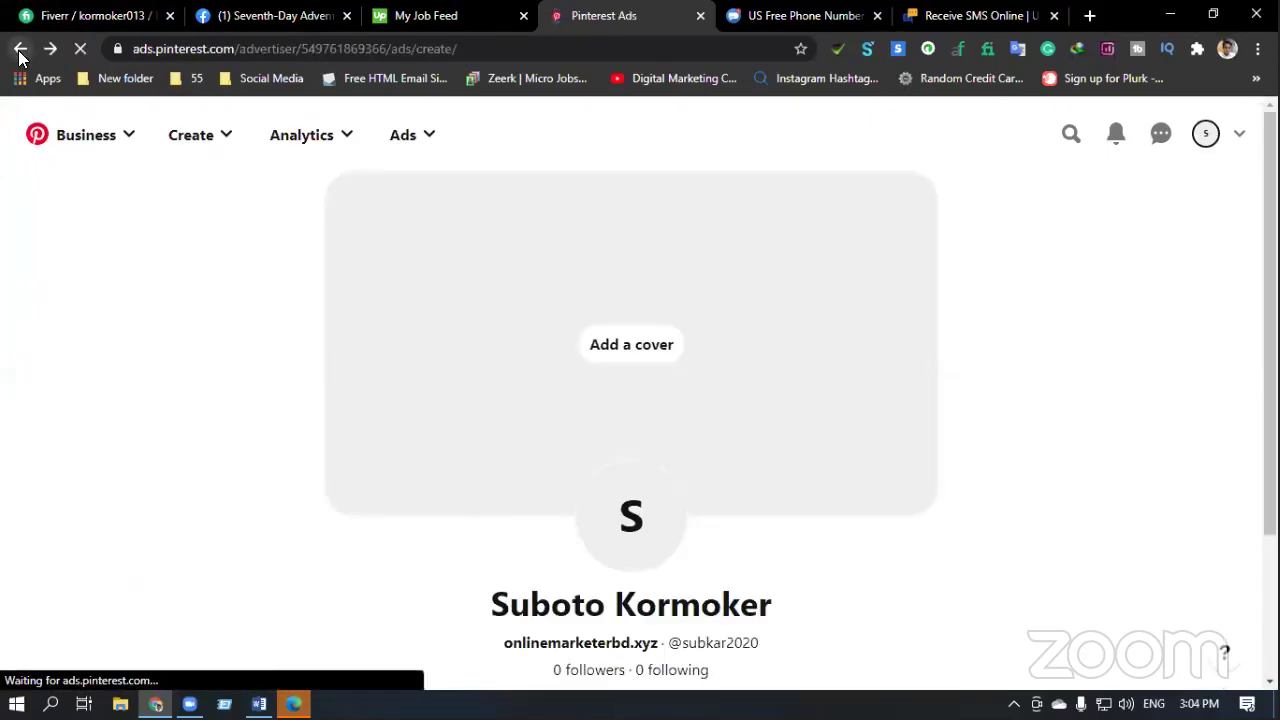
right_click(1207, 130)
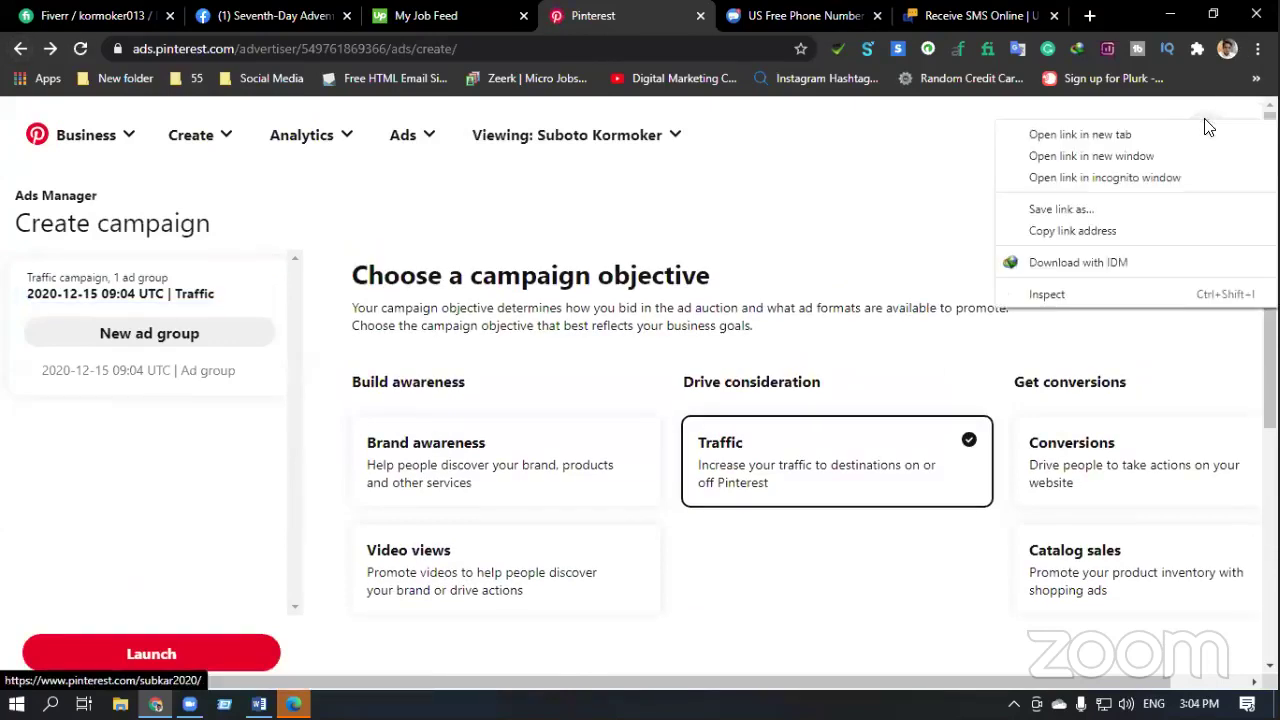
click(1134, 131)
click(665, 17)
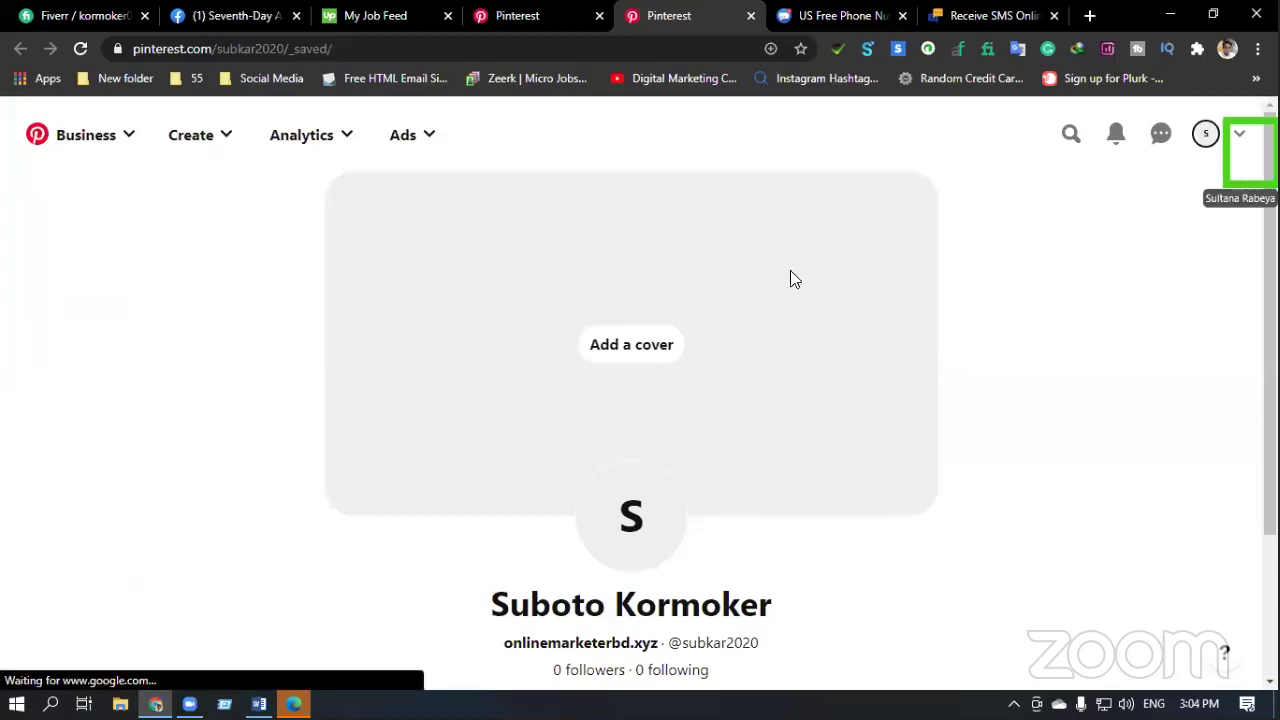
Open the Edit profile settings from the account menu and delete the current display name
click(1239, 136)
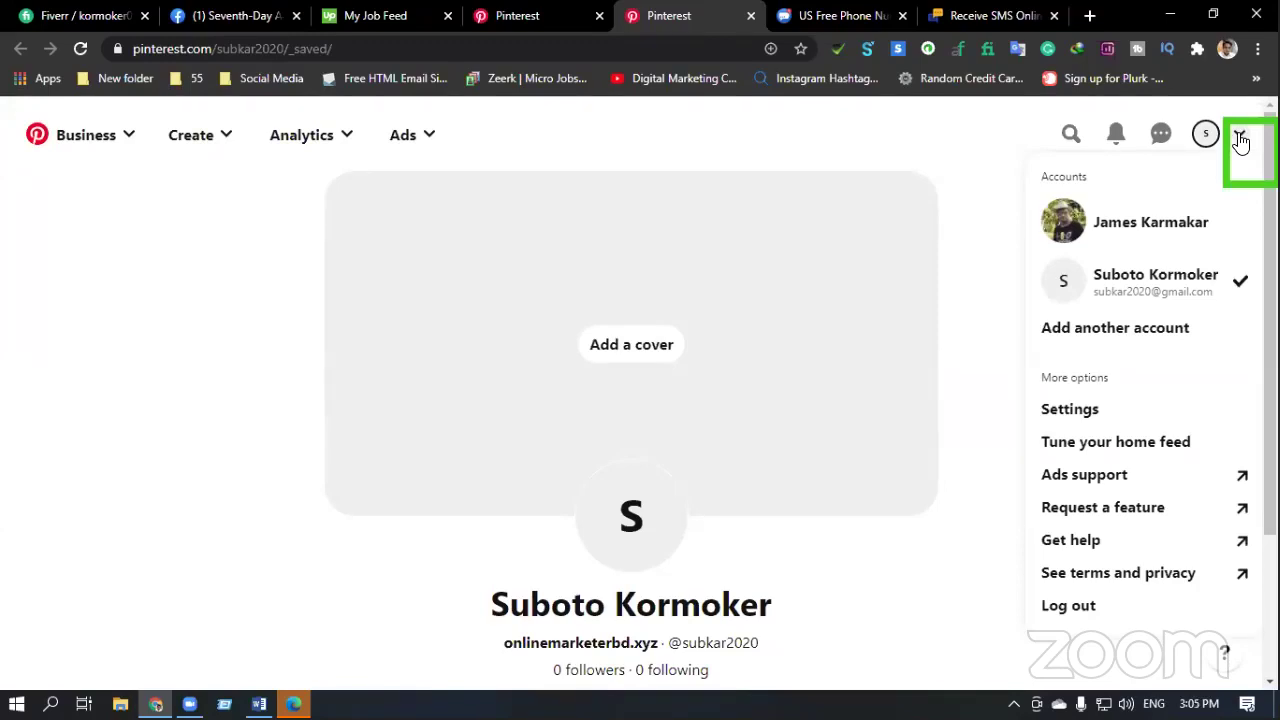
click(1065, 404)
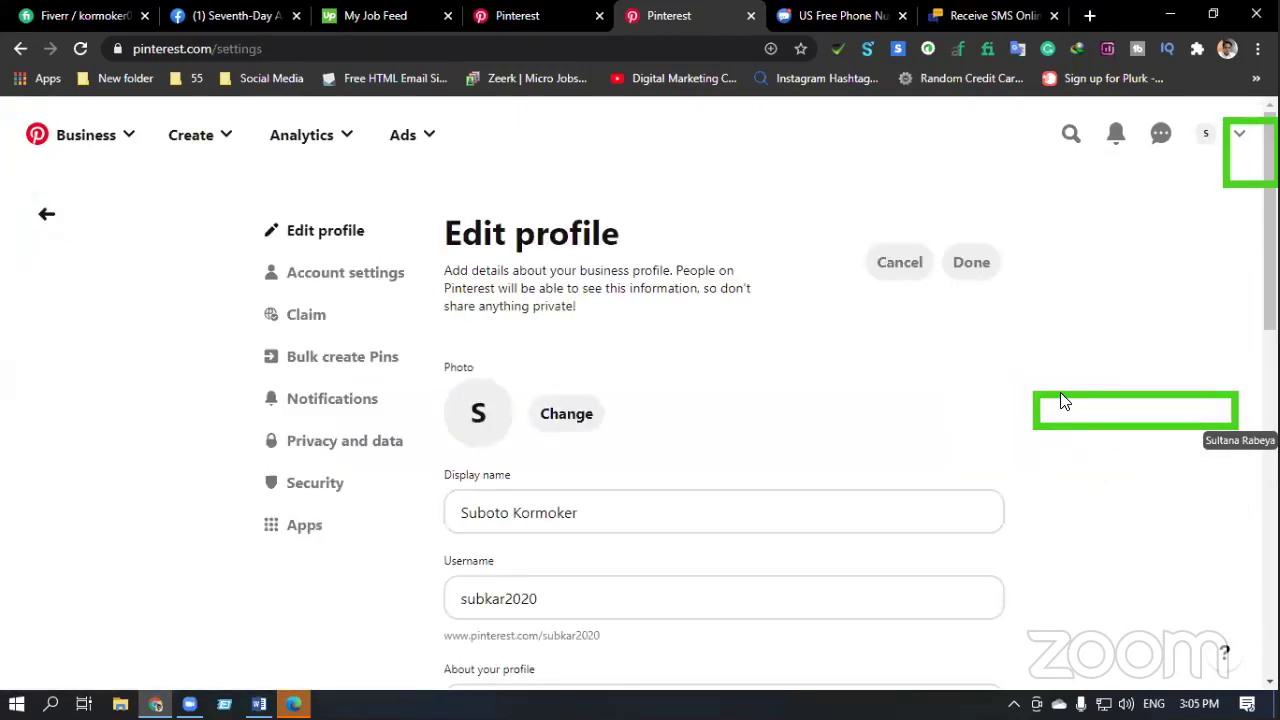
scroll(1065, 400, down, 1)
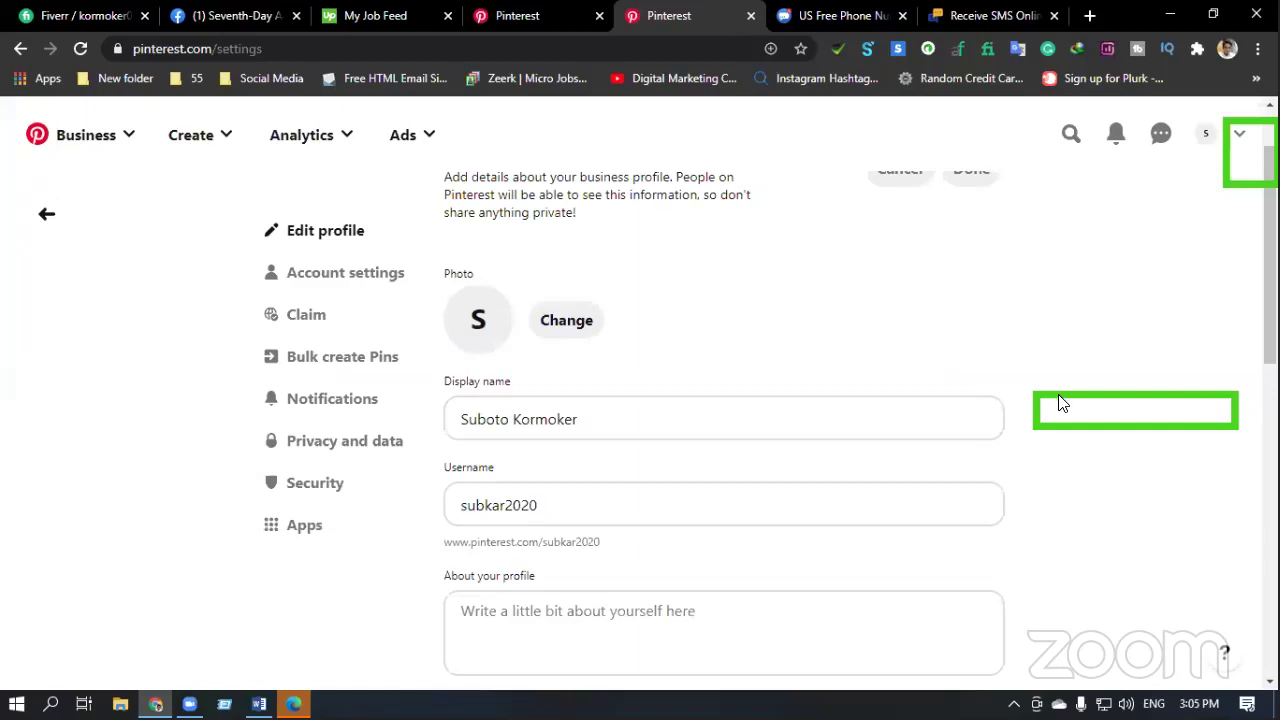
click(620, 423)
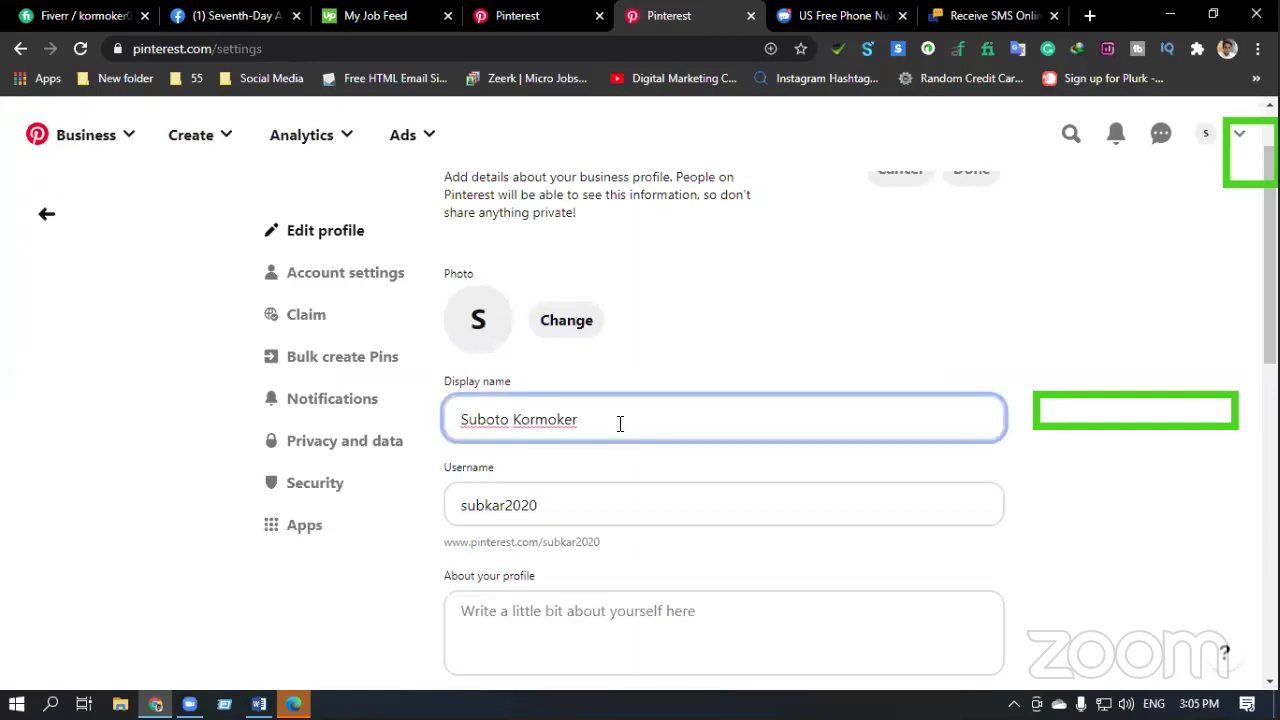
drag(620, 423, 457, 418)
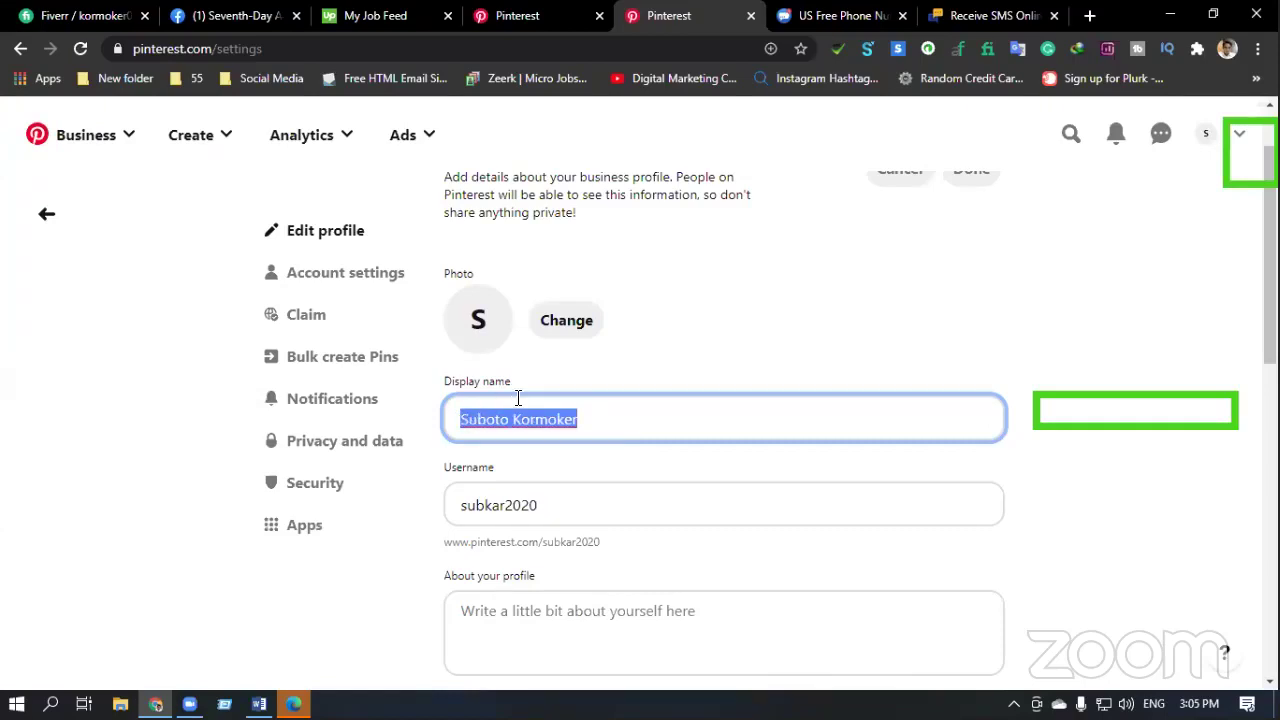
key(BackSpace)
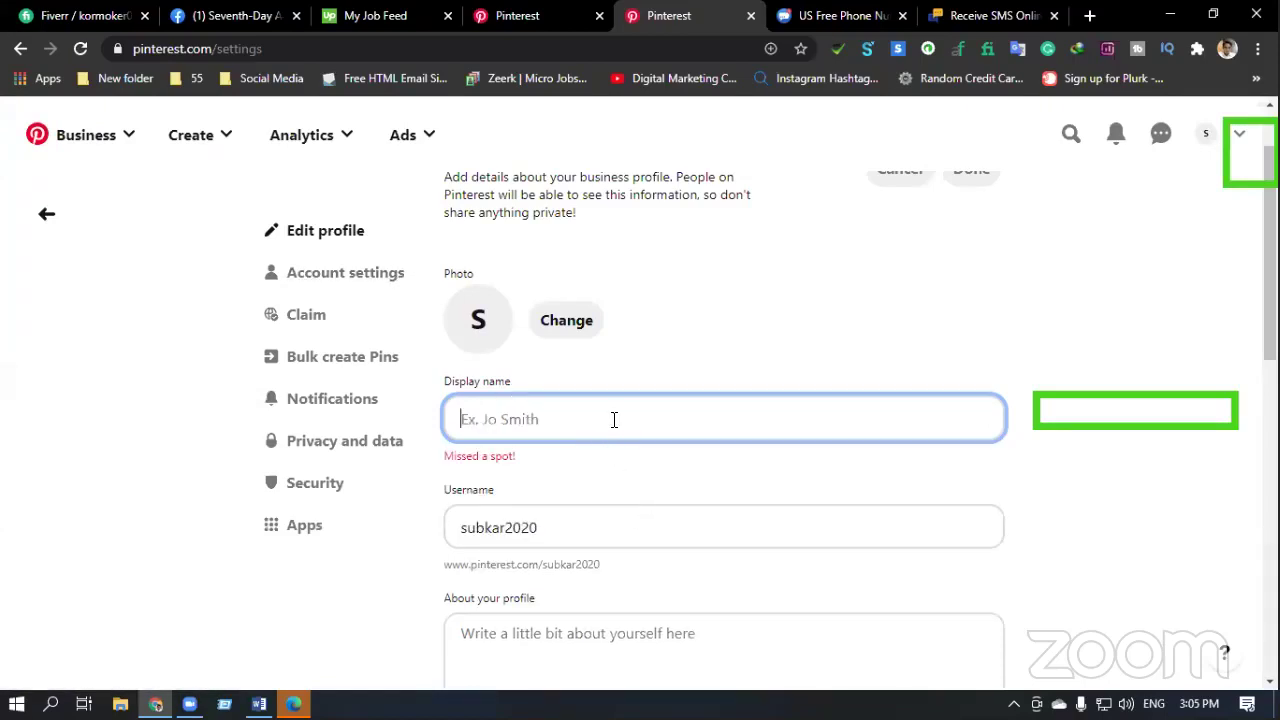
Check the empty display name and username fields, ending back in the display name field
click(779, 309)
click(543, 419)
click(906, 486)
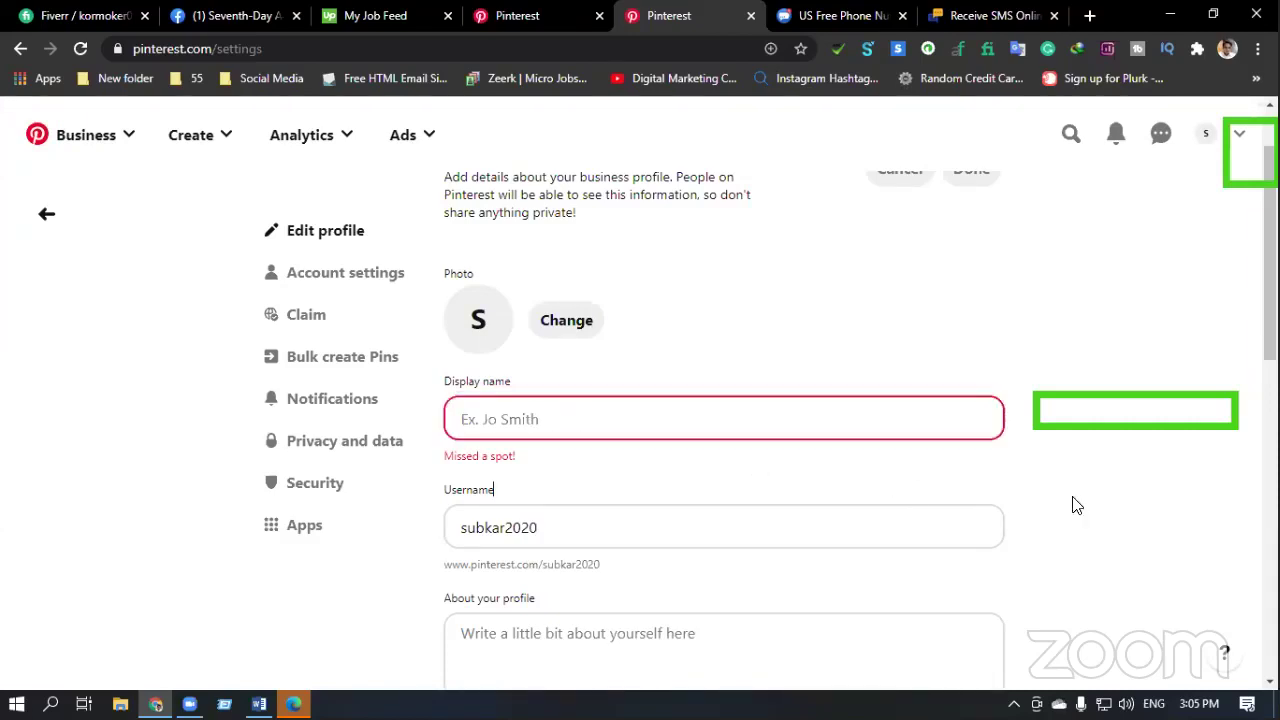
click(567, 522)
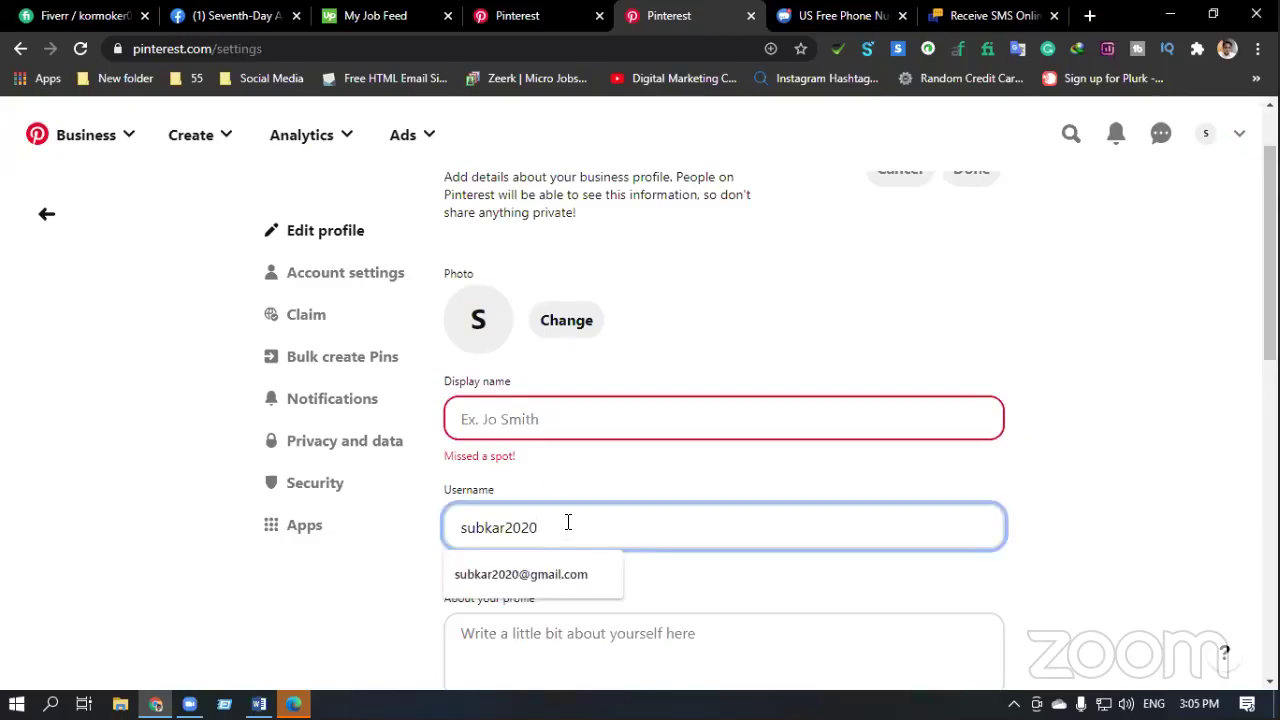
click(777, 566)
click(676, 528)
click(1085, 534)
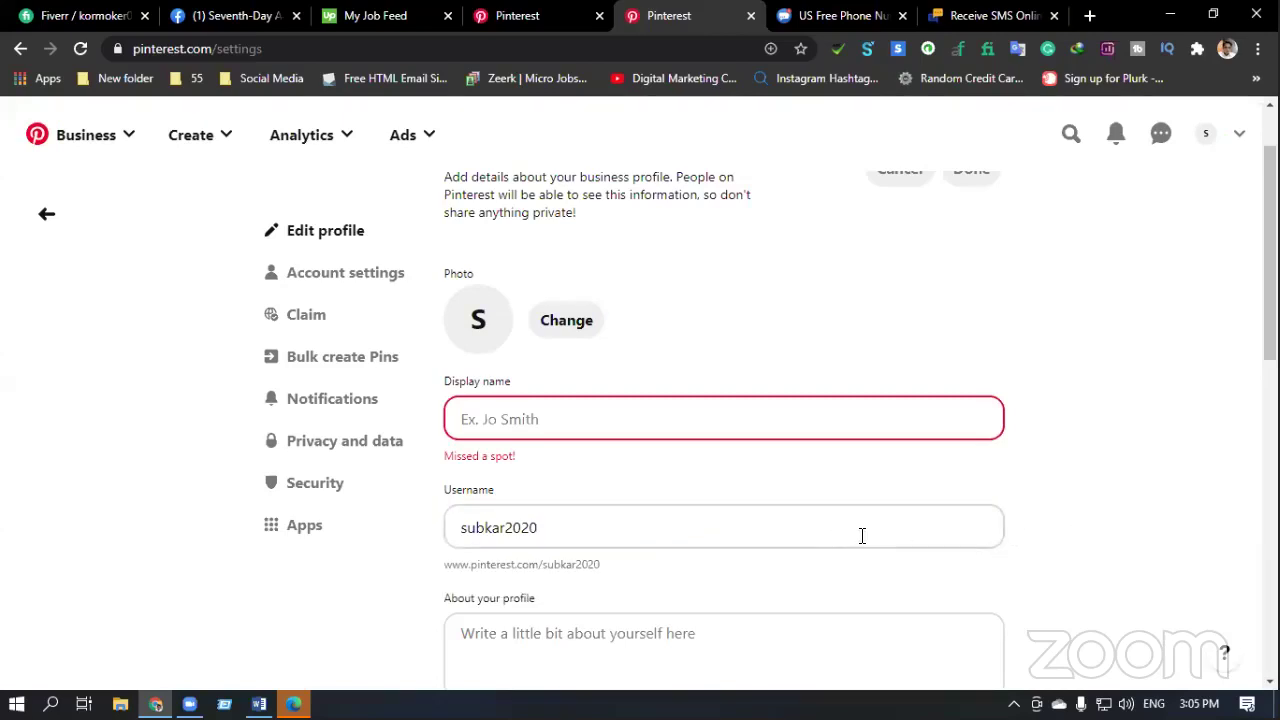
click(736, 540)
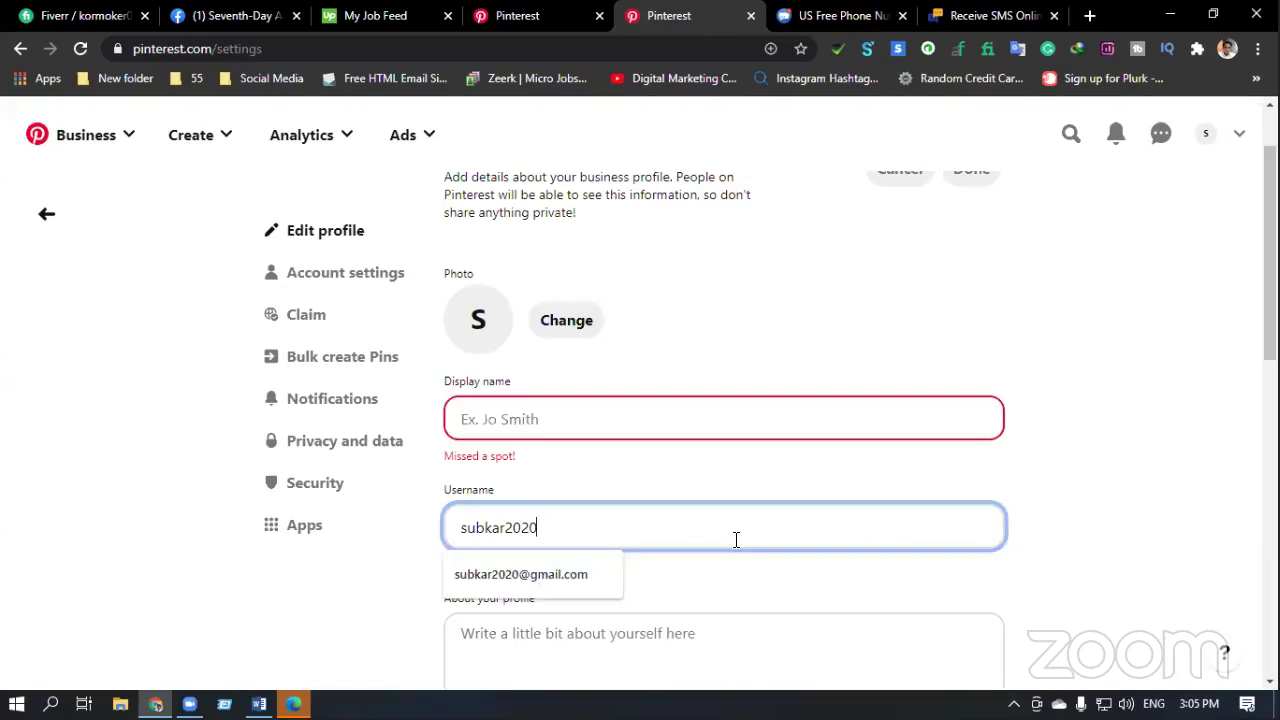
click(576, 418)
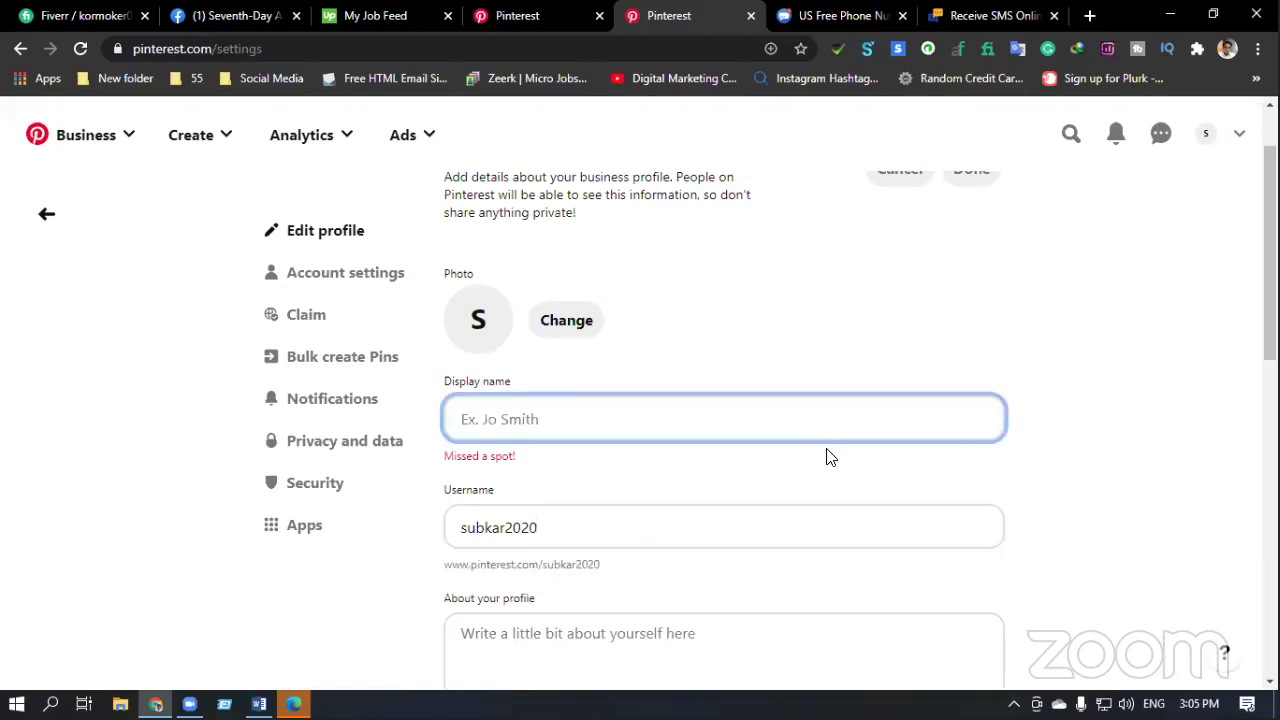
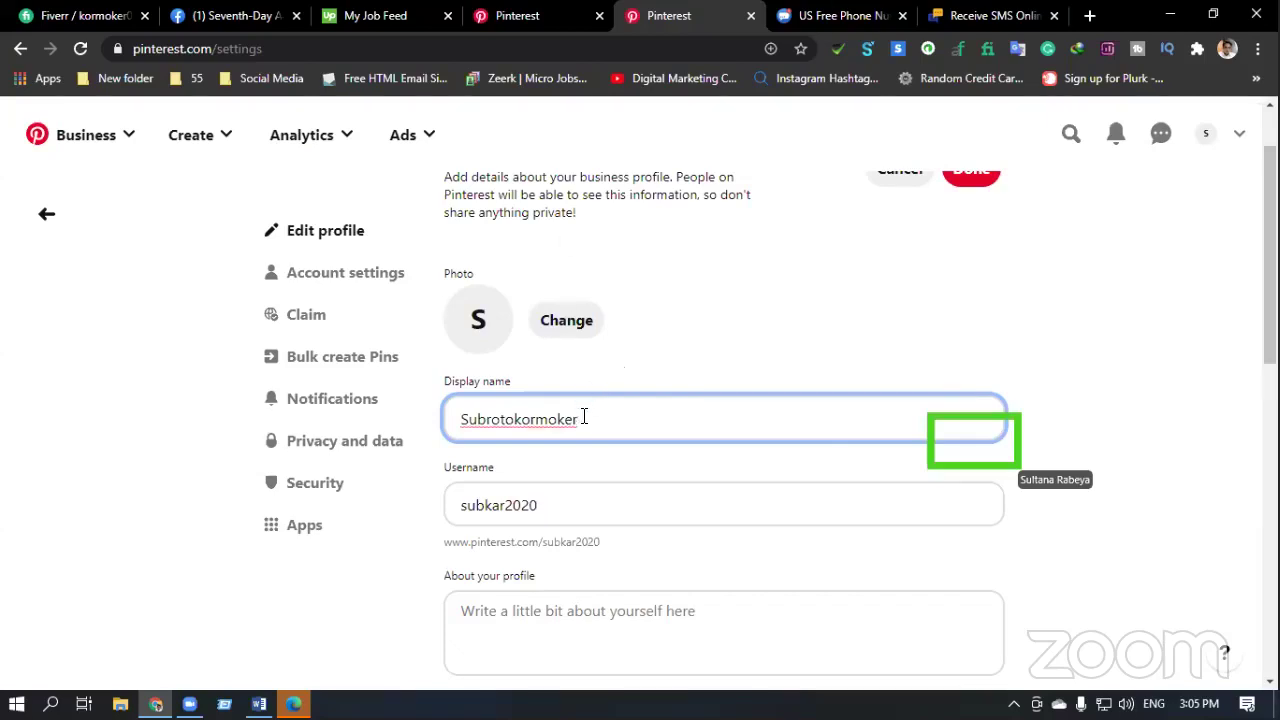
Enter the new display name, then paste it twice more to trigger the 65-character limit error
drag(580, 419, 466, 424)
key(ctrl+c)
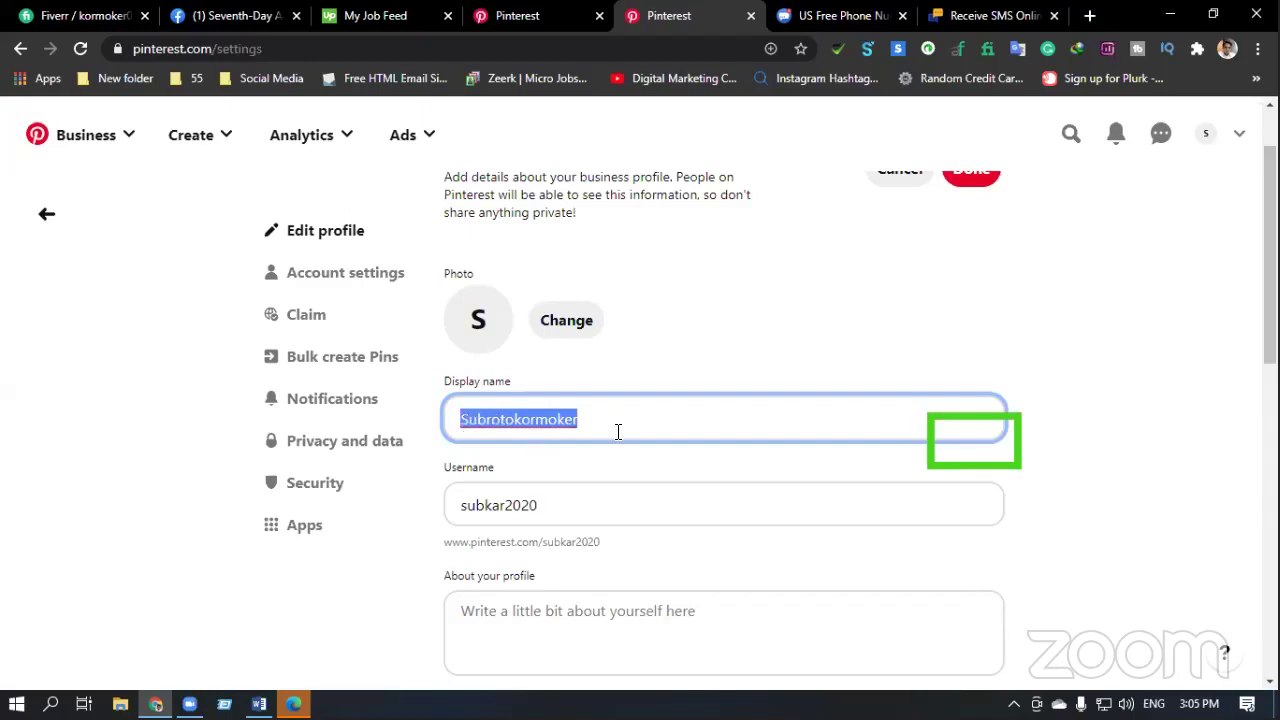
click(596, 421)
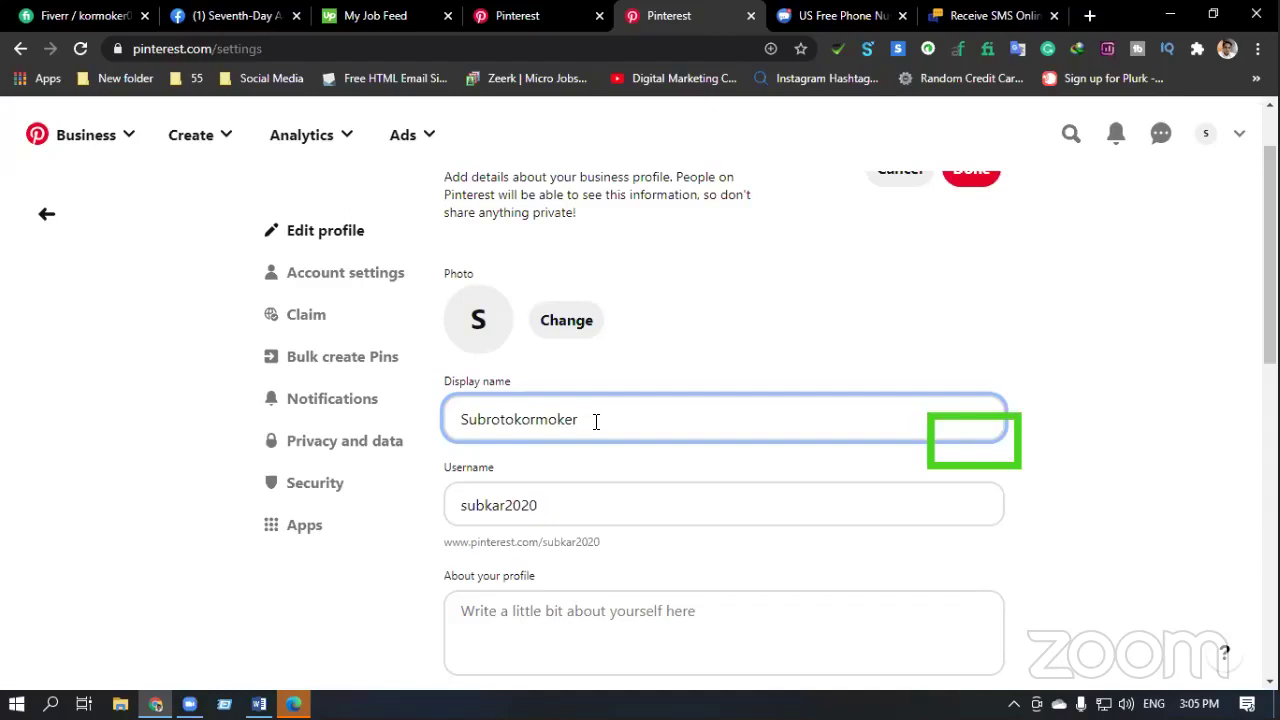
key(ctrl+v)
key(ctrl+v)
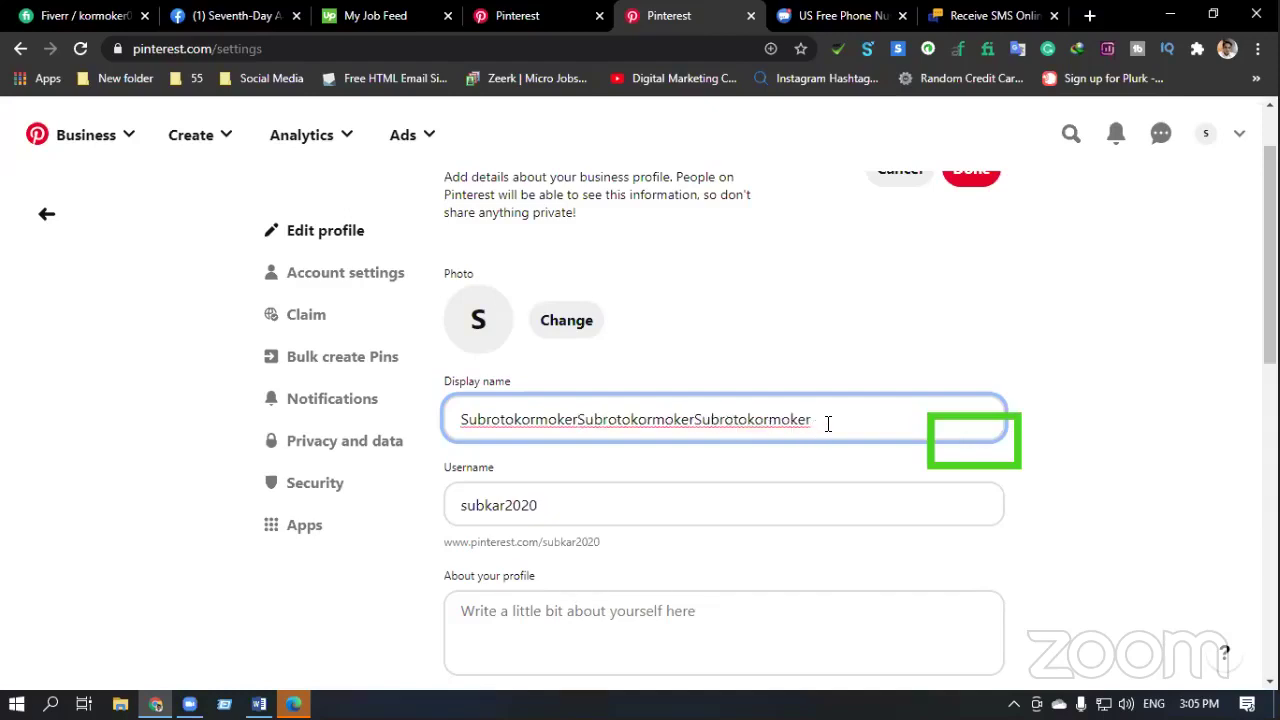
key(ctrl+v)
key(ctrl+v)
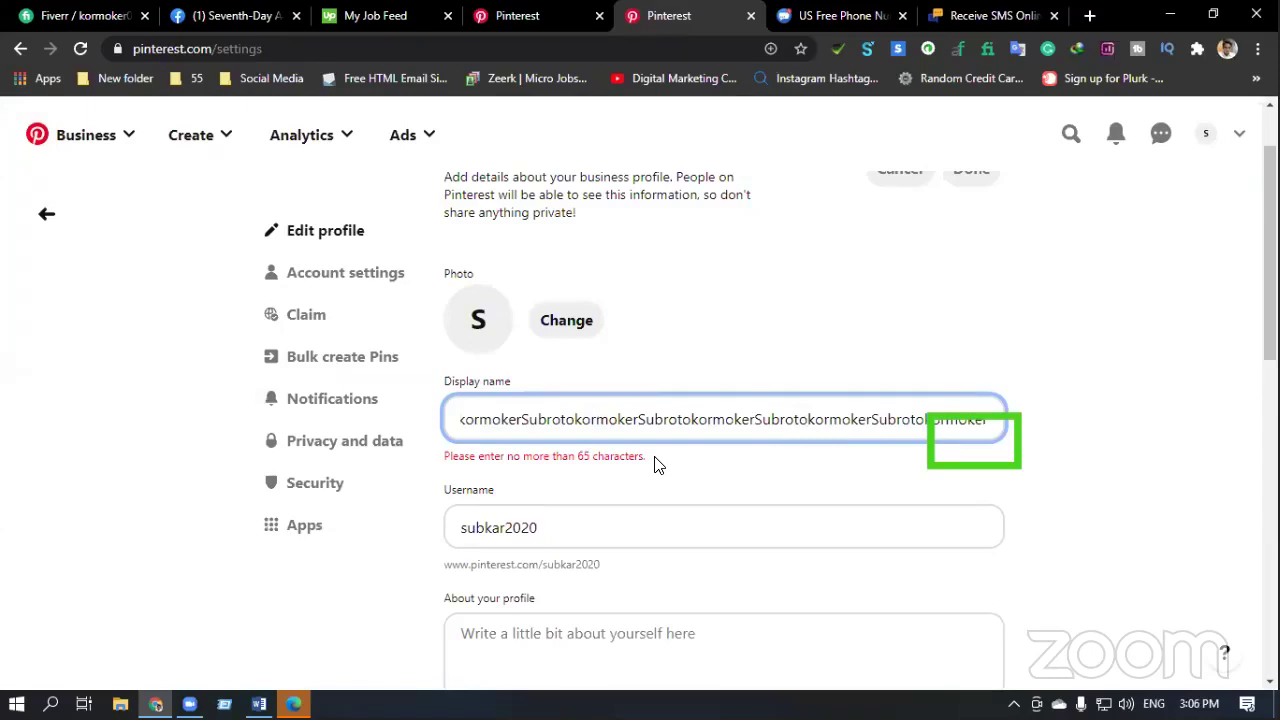
drag(647, 457, 554, 458)
drag(690, 468, 577, 457)
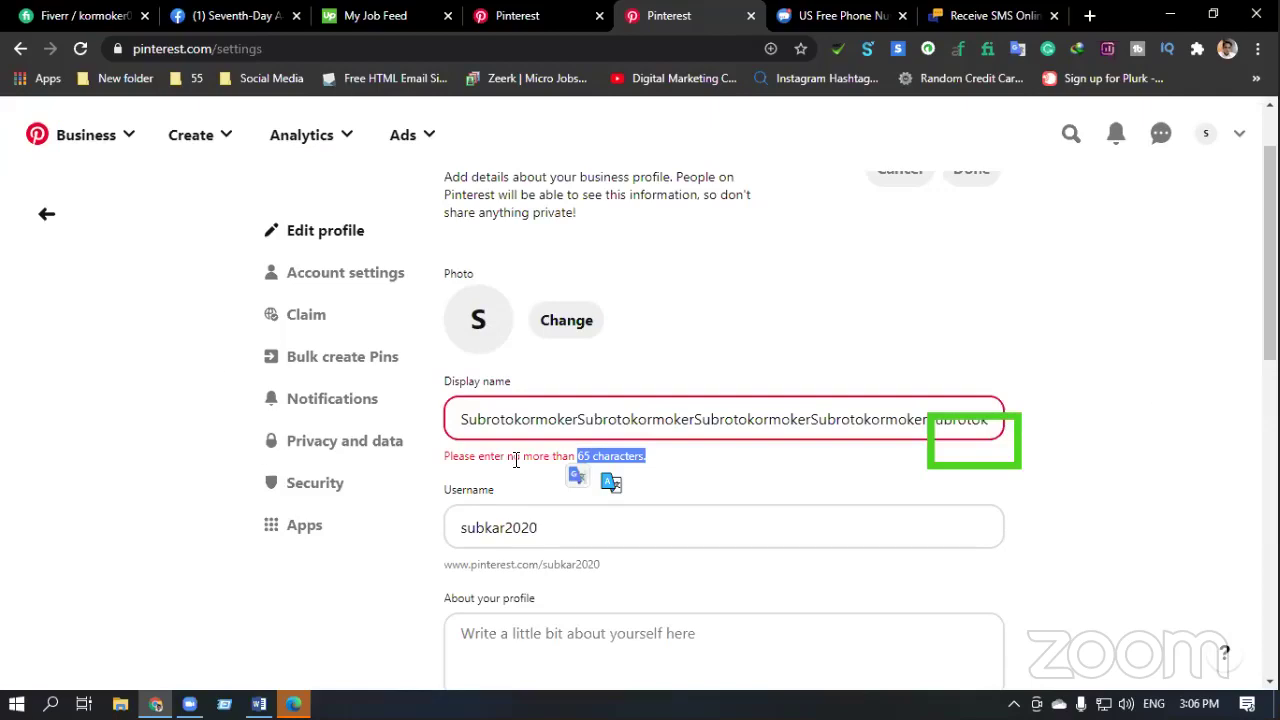
Add a space between first and last name and delete the repeated extra text
click(510, 420)
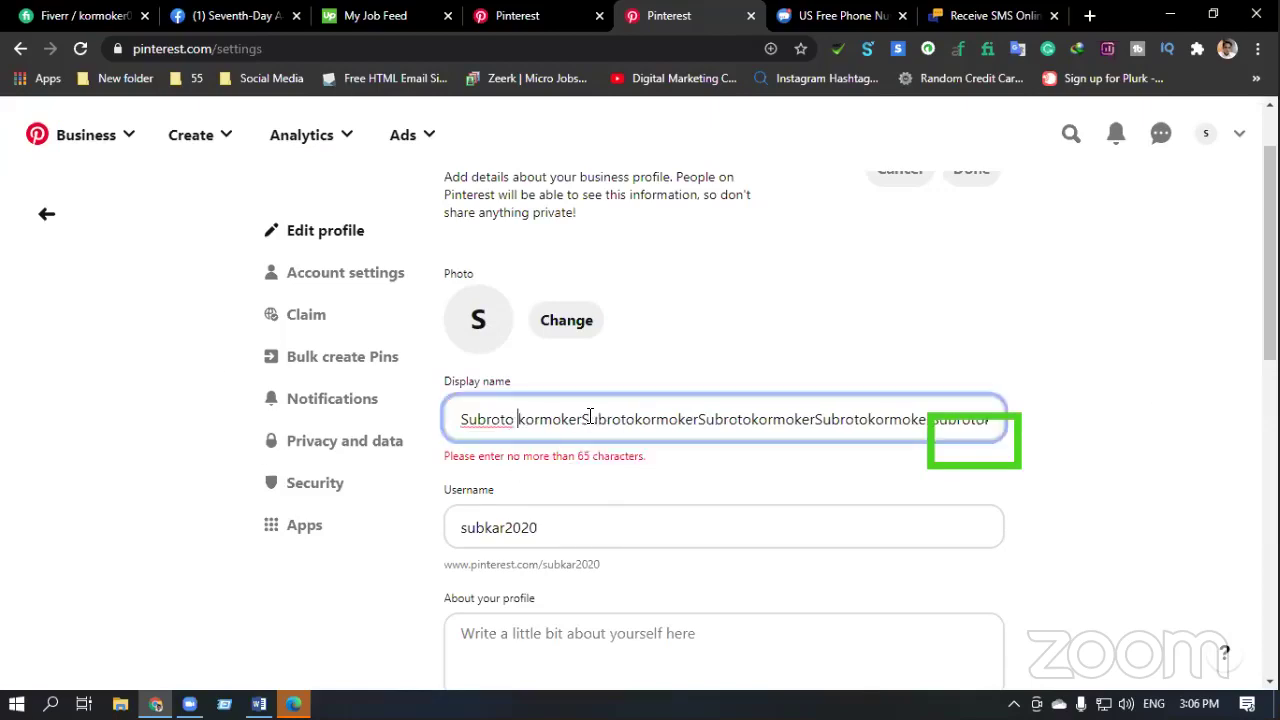
drag(585, 421, 1046, 434)
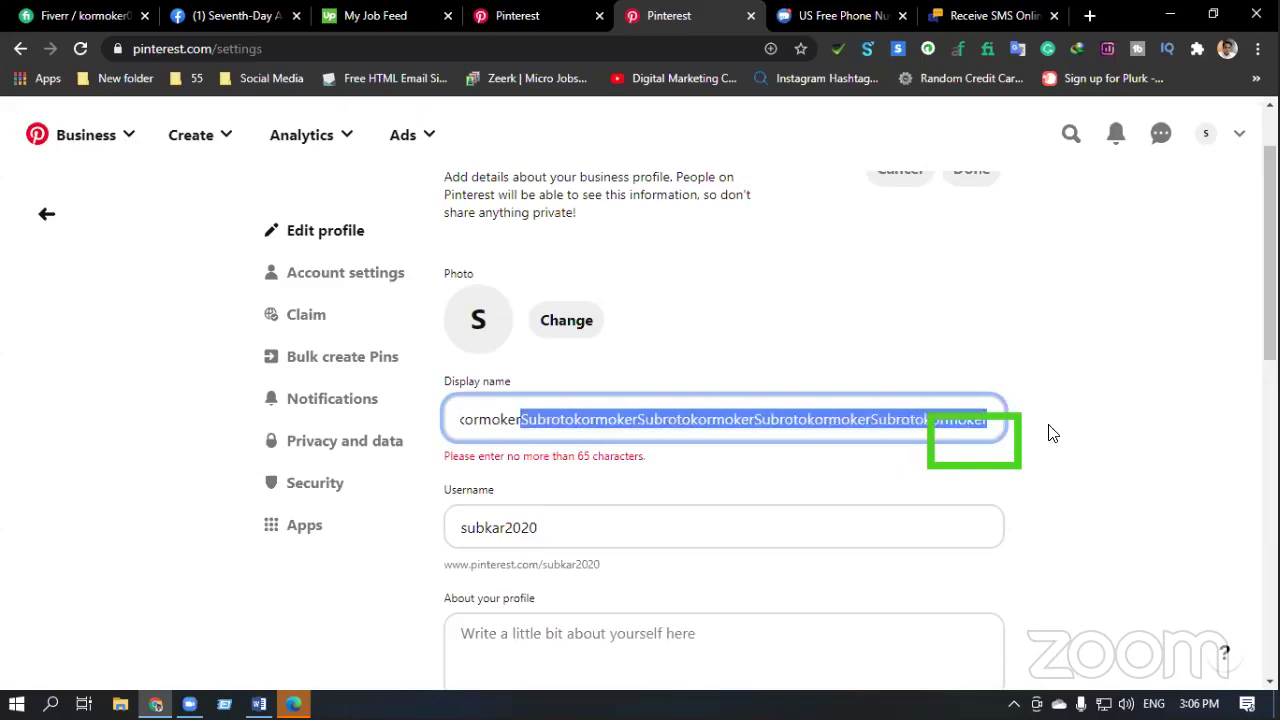
key(BackSpace)
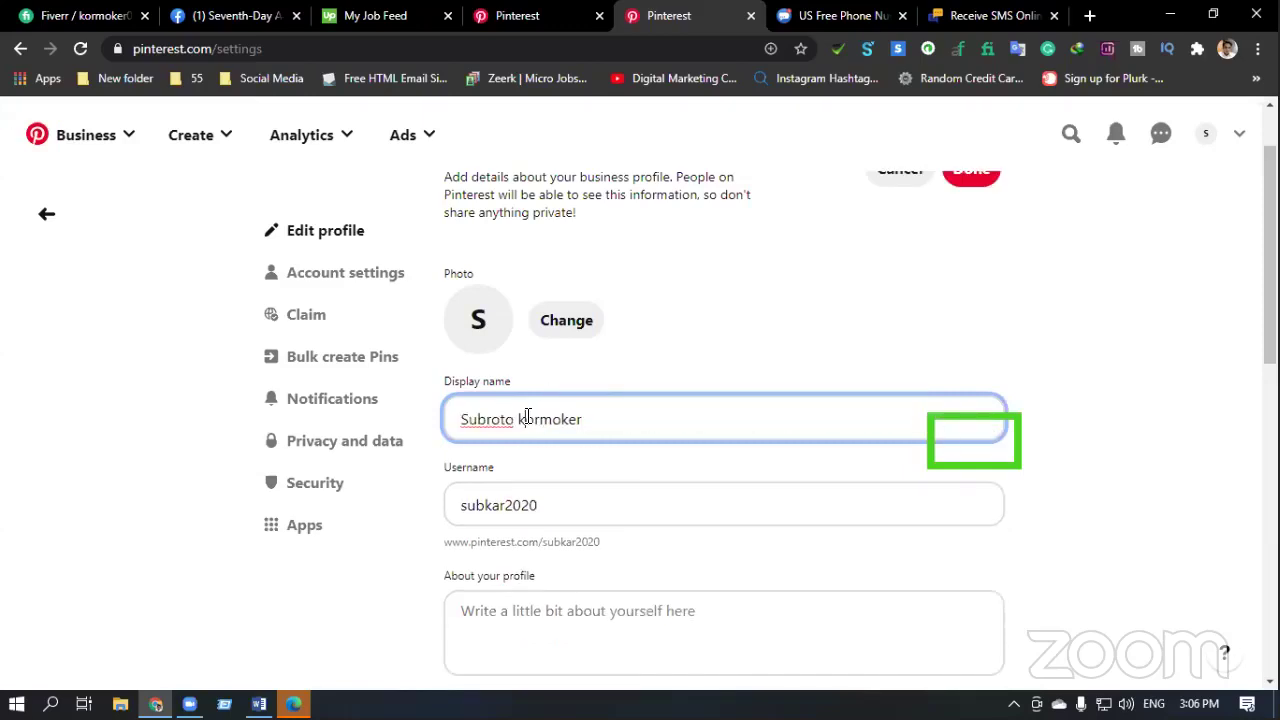
Capitalise the surname's first letter in the display name with an uppercase K
click(528, 419)
key(BackSpace)
text(K)
click(663, 374)
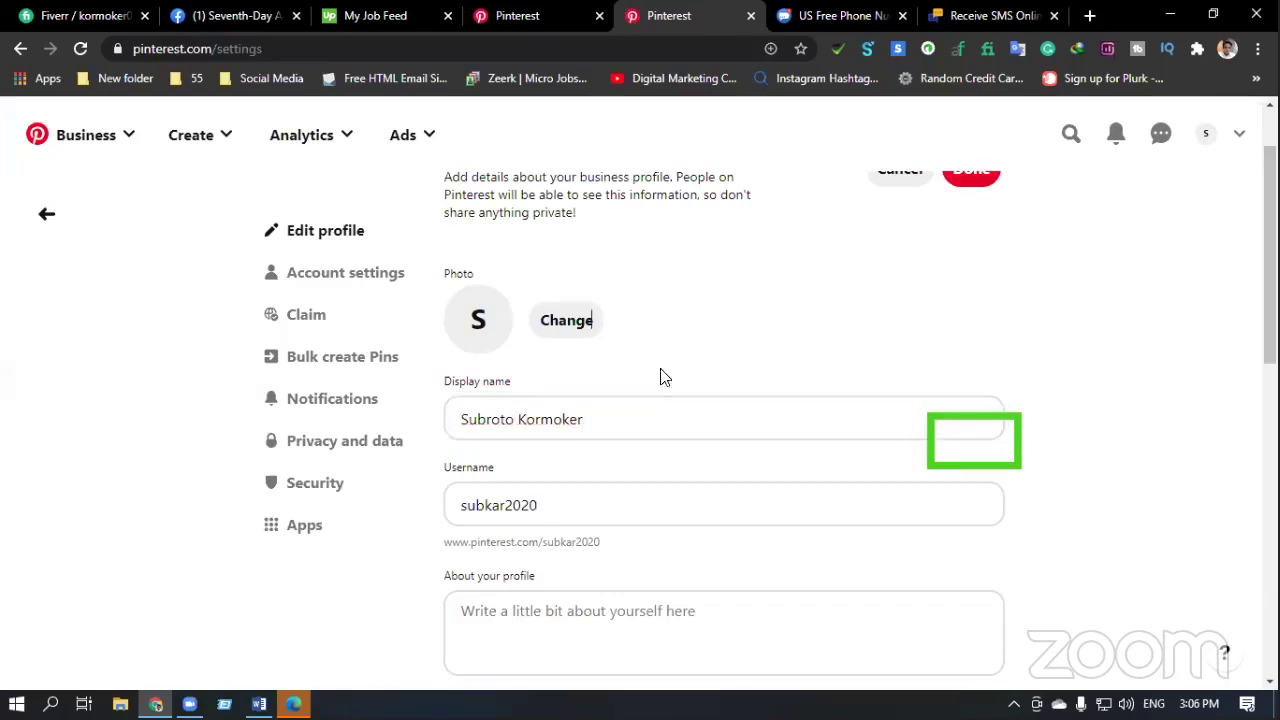
Paste the copied chunk repeatedly at the end of the username to lengthen it
click(547, 506)
drag(542, 507, 508, 506)
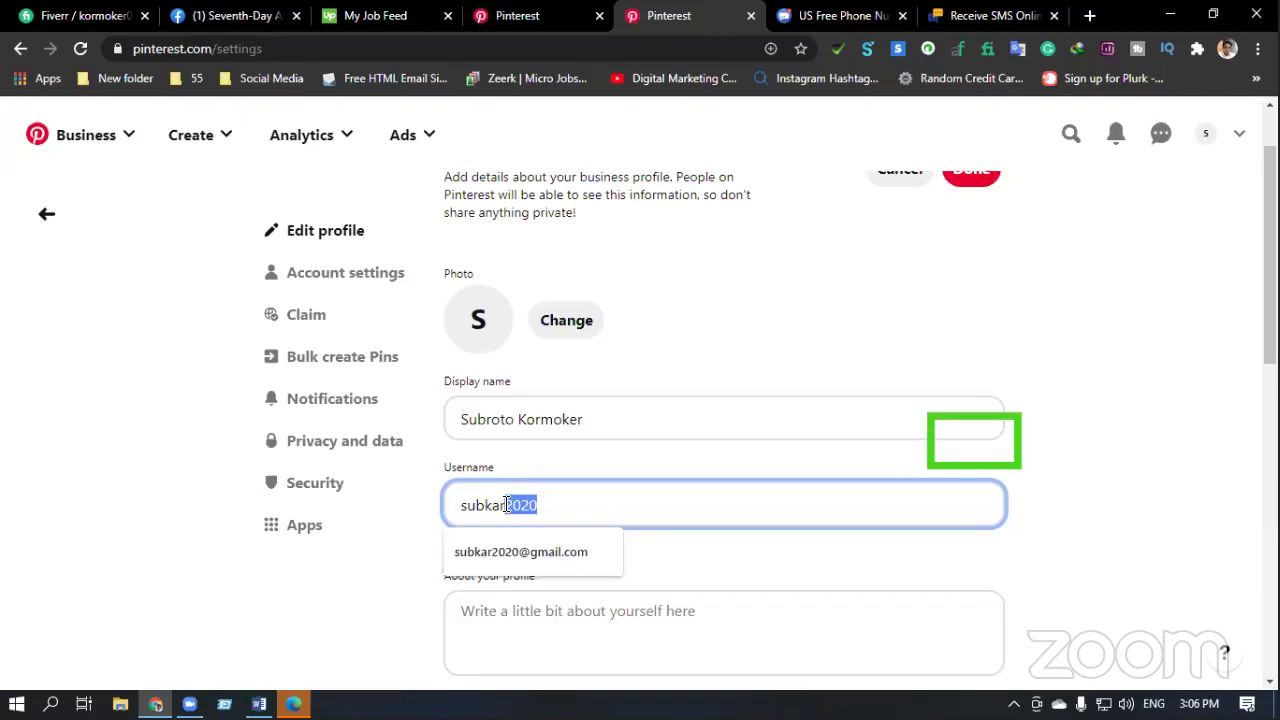
drag(507, 505, 456, 507)
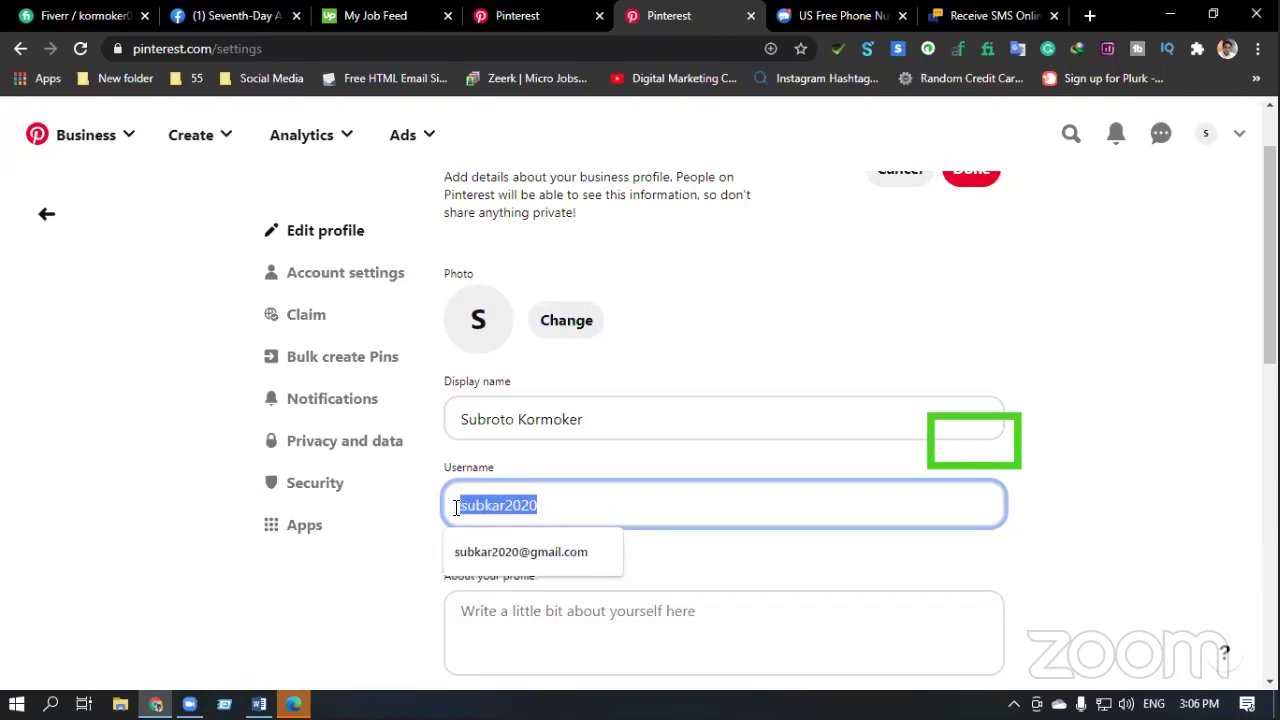
click(570, 510)
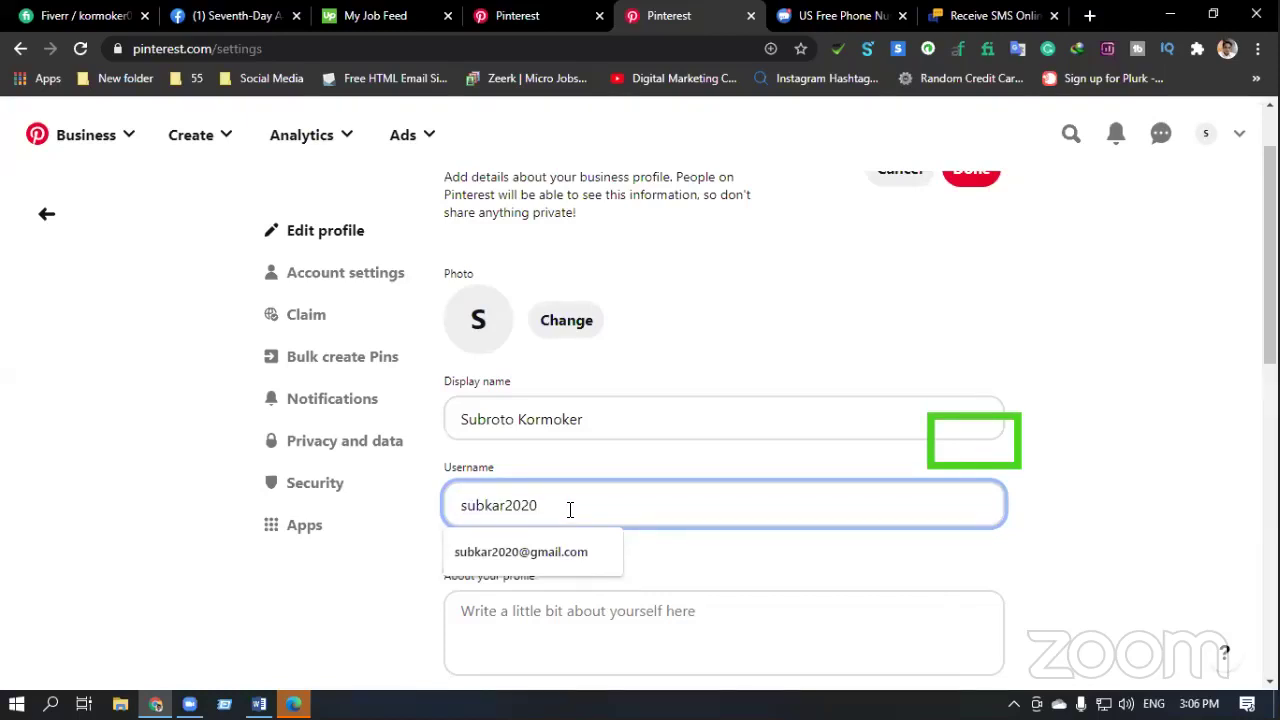
key(ctrl+v)
key(ctrl+v)
key(ctrl+v)
key(ctrl+v)
key(ctrl+v)
key(ctrl+v)
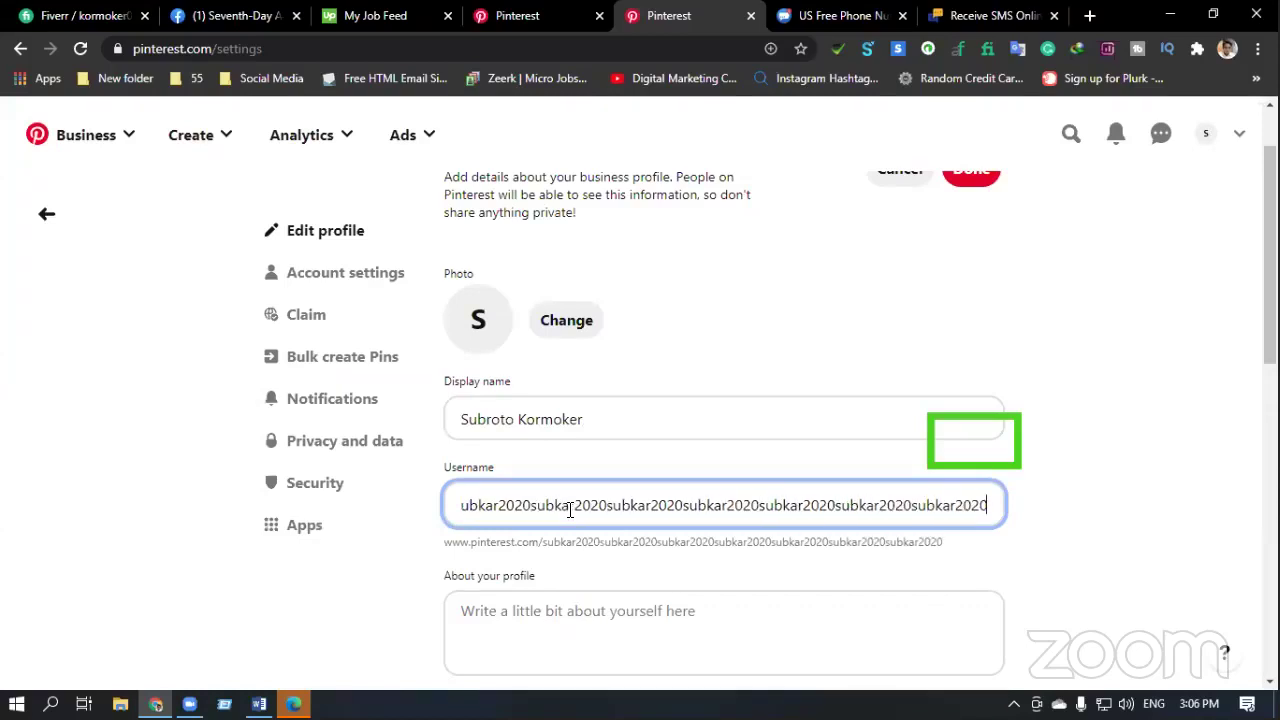
key(ctrl+v)
key(ctrl+v)
key(ctrl+v)
key(ctrl+v)
key(ctrl+v)
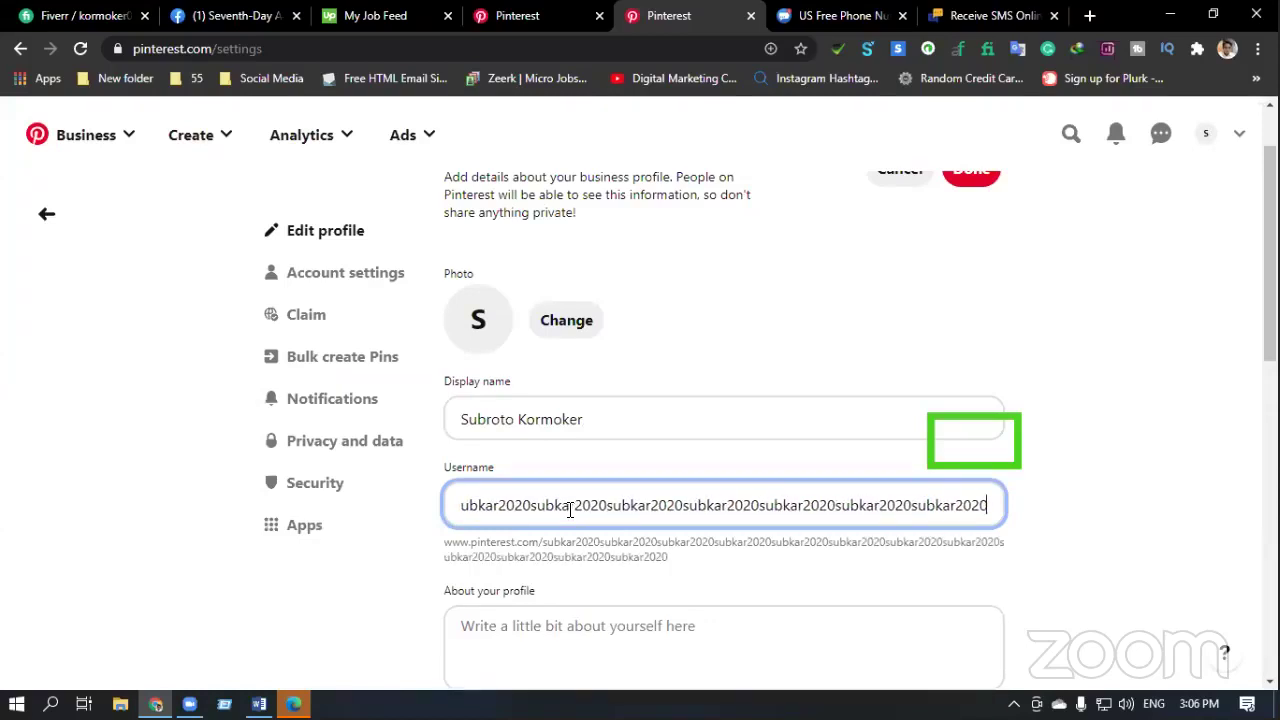
key(ctrl+v)
key(ctrl+v)
key(ctrl+v)
key(ctrl+v)
key(ctrl+v)
key(ctrl+v)
key(ctrl+v)
key(ctrl+v)
key(ctrl+v)
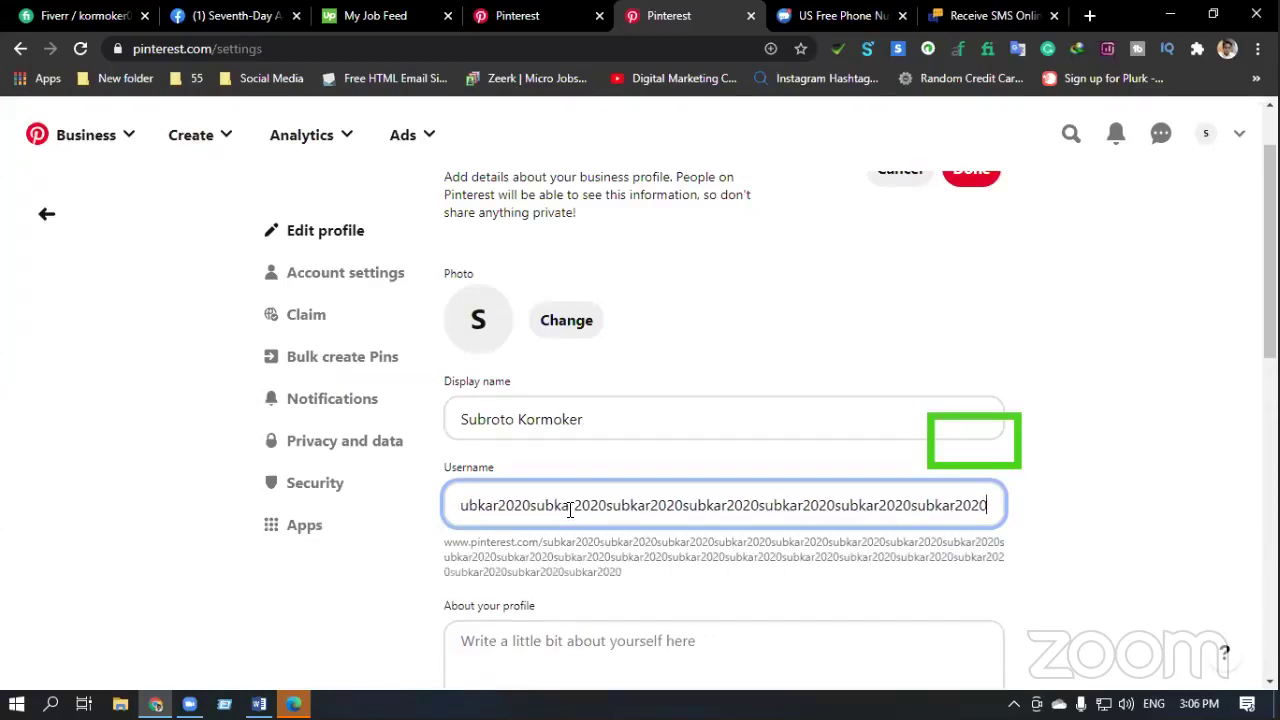
key(ctrl+v)
key(ctrl+v)
key(ctrl+v)
key(ctrl+v)
key(ctrl+v)
key(ctrl+v)
key(ctrl+v)
key(ctrl+v)
key(ctrl+v)
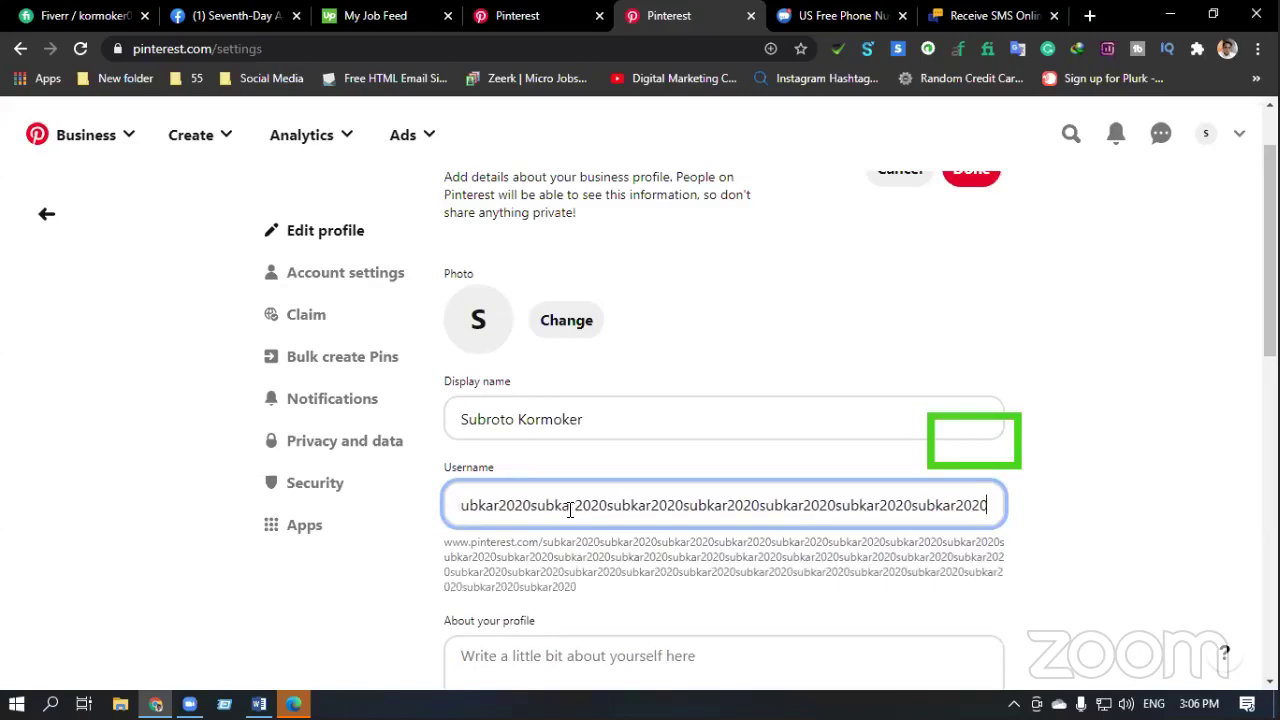
key(ctrl+v)
key(ctrl+v)
key(ctrl+v)
key(ctrl+v)
key(ctrl+v)
key(ctrl+v)
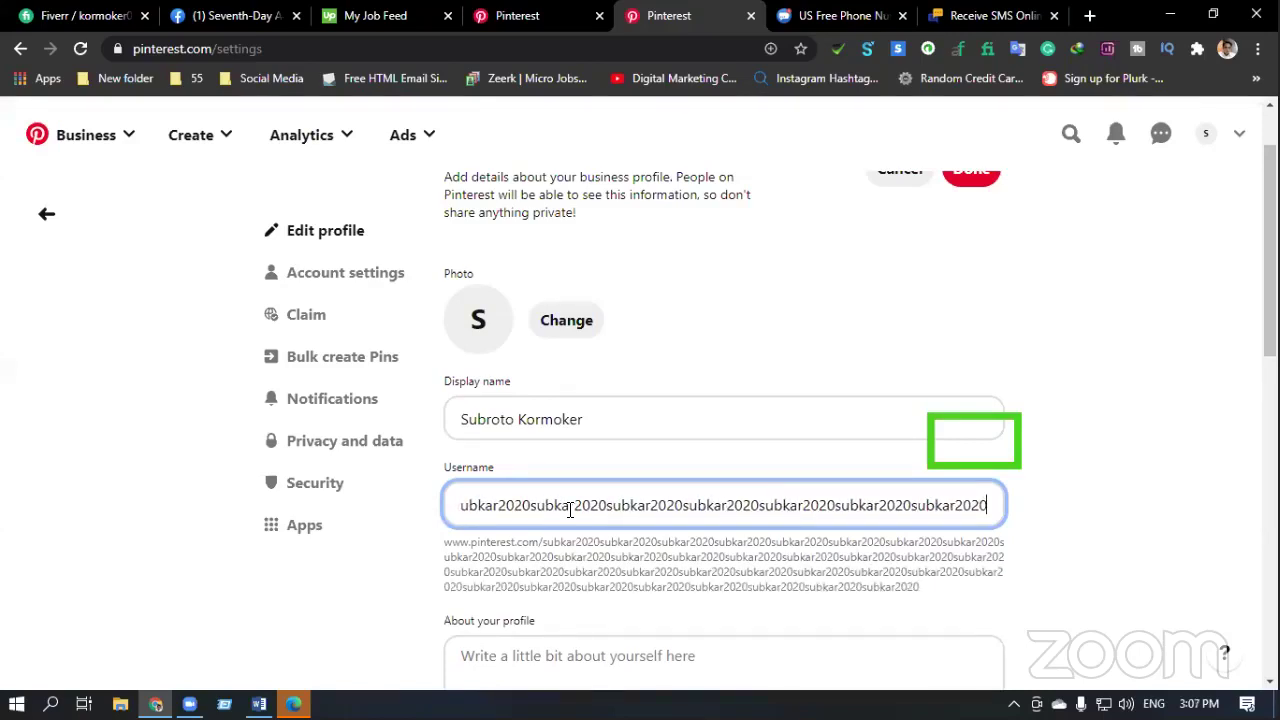
key(ctrl+v)
key(ctrl+v)
key(ctrl+v)
key(ctrl+v)
key(ctrl+v)
key(ctrl+v)
key(ctrl+v)
key(ctrl+v)
key(ctrl+v)
key(ctrl+v)
key(ctrl+v)
key(ctrl+v)
key(ctrl+v)
key(ctrl+v)
key(ctrl+v)
key(ctrl+v)
key(ctrl+v)
key(ctrl+v)
key(ctrl+v)
key(ctrl+v)
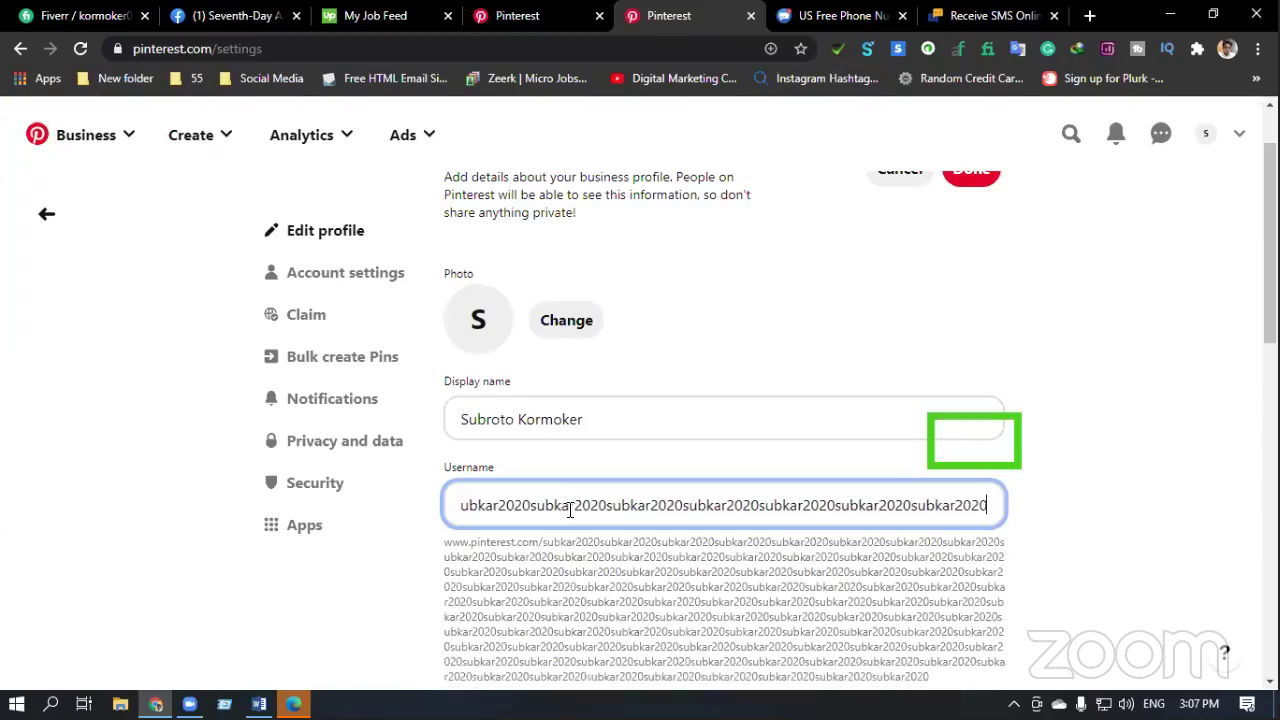
key(ctrl+v)
key(ctrl+v)
key(ctrl+v)
key(ctrl+v)
key(ctrl+v)
key(ctrl+v)
key(ctrl+v)
key(ctrl+v)
key(ctrl+v)
key(ctrl+v)
key(ctrl+v)
key(ctrl+v)
key(ctrl+v)
key(ctrl+v)
key(ctrl+v)
key(ctrl+v)
key(ctrl+v)
key(ctrl+v)
key(ctrl+v)
key(ctrl+v)
Paste more repeats, then select the entire overlong username and delete it
scroll(570, 510, down, 3)
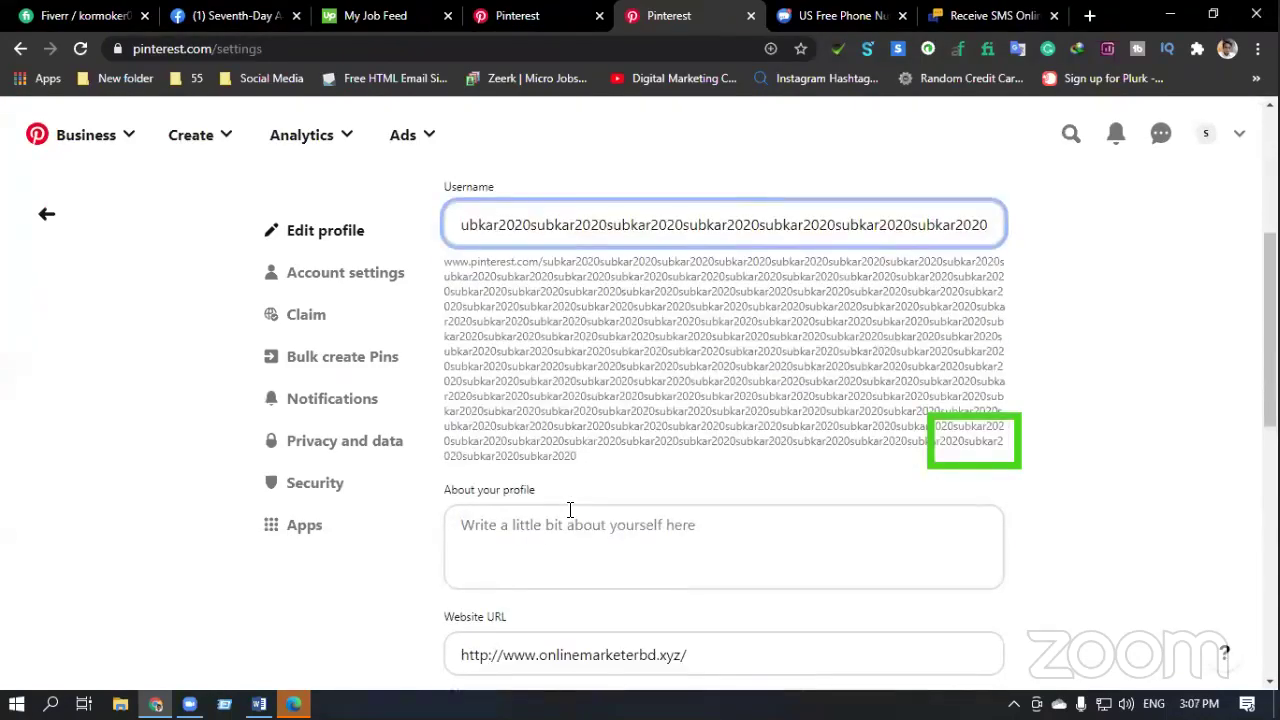
key(ctrl+v)
key(ctrl+v)
key(ctrl+v)
key(ctrl+v)
key(ctrl+v)
key(ctrl+v)
key(ctrl+v)
key(ctrl+v)
key(ctrl+v)
key(ctrl+v)
key(ctrl+v)
key(ctrl+v)
key(ctrl+v)
key(ctrl+v)
key(ctrl+v)
key(ctrl+v)
key(ctrl+v)
key(ctrl+v)
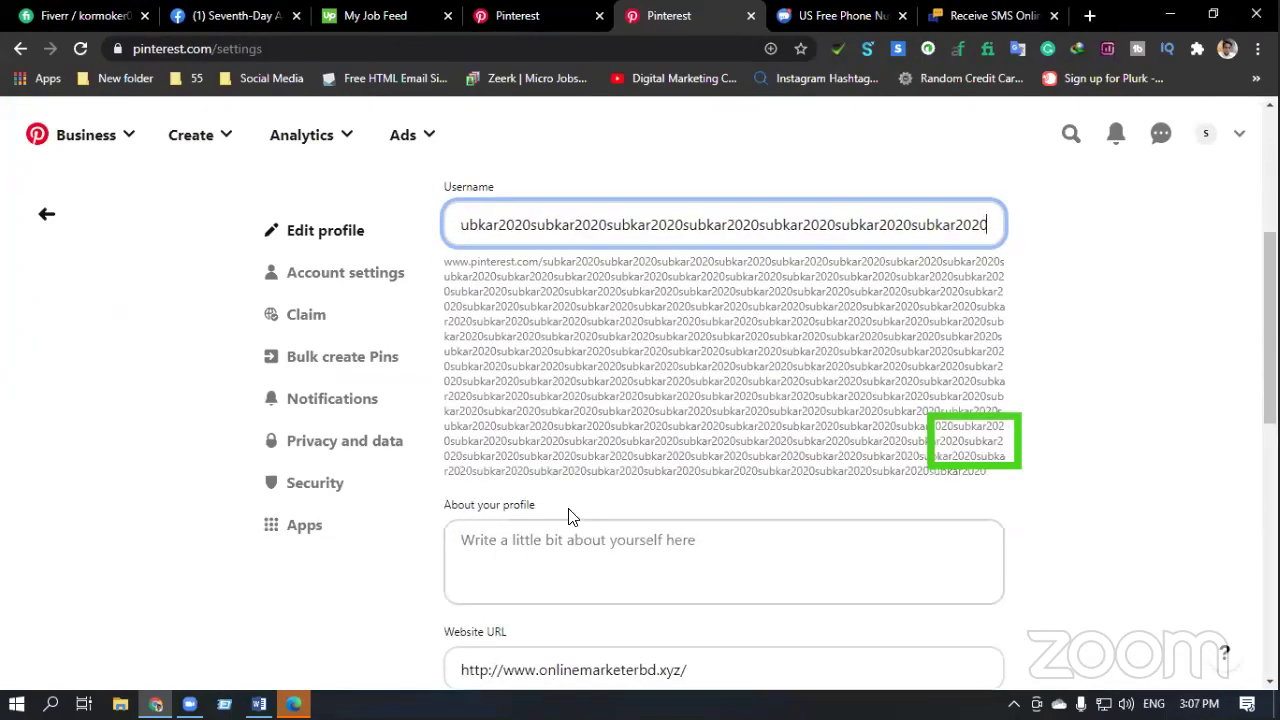
key(ctrl+v)
key(ctrl+v)
key(ctrl+v)
key(ctrl+v)
key(ctrl+v)
key(ctrl+v)
key(ctrl+v)
key(ctrl+v)
key(ctrl+v)
key(ctrl+v)
key(ctrl+v)
key(ctrl+v)
key(ctrl+v)
key(ctrl+v)
key(ctrl+v)
key(ctrl+v)
key(ctrl+v)
key(ctrl+v)
key(ctrl+v)
key(ctrl+v)
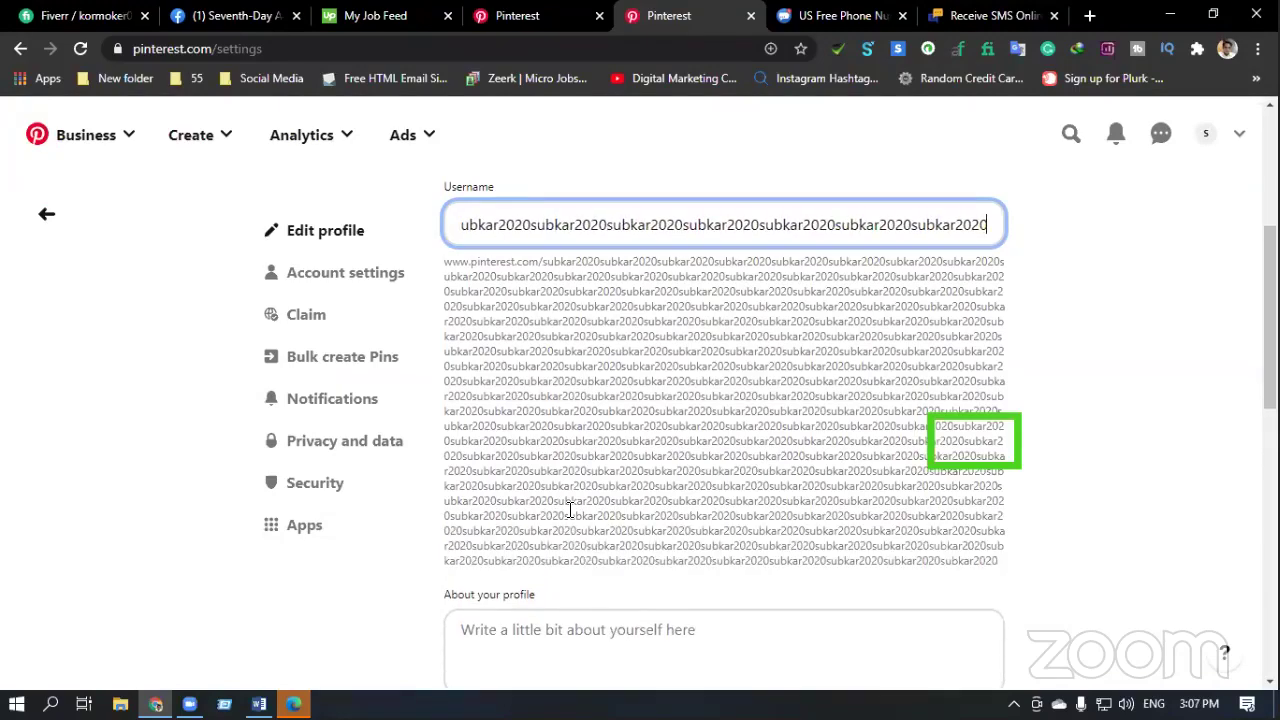
key(ctrl+v)
key(ctrl+v)
key(ctrl+v)
key(ctrl+v)
key(ctrl+v)
key(ctrl+v)
key(ctrl+v)
key(ctrl+v)
key(ctrl+v)
key(ctrl+v)
key(ctrl+v)
key(ctrl+v)
key(ctrl+v)
key(ctrl+v)
key(ctrl+v)
key(ctrl+v)
key(ctrl+v)
key(ctrl+v)
key(ctrl+v)
key(ctrl+v)
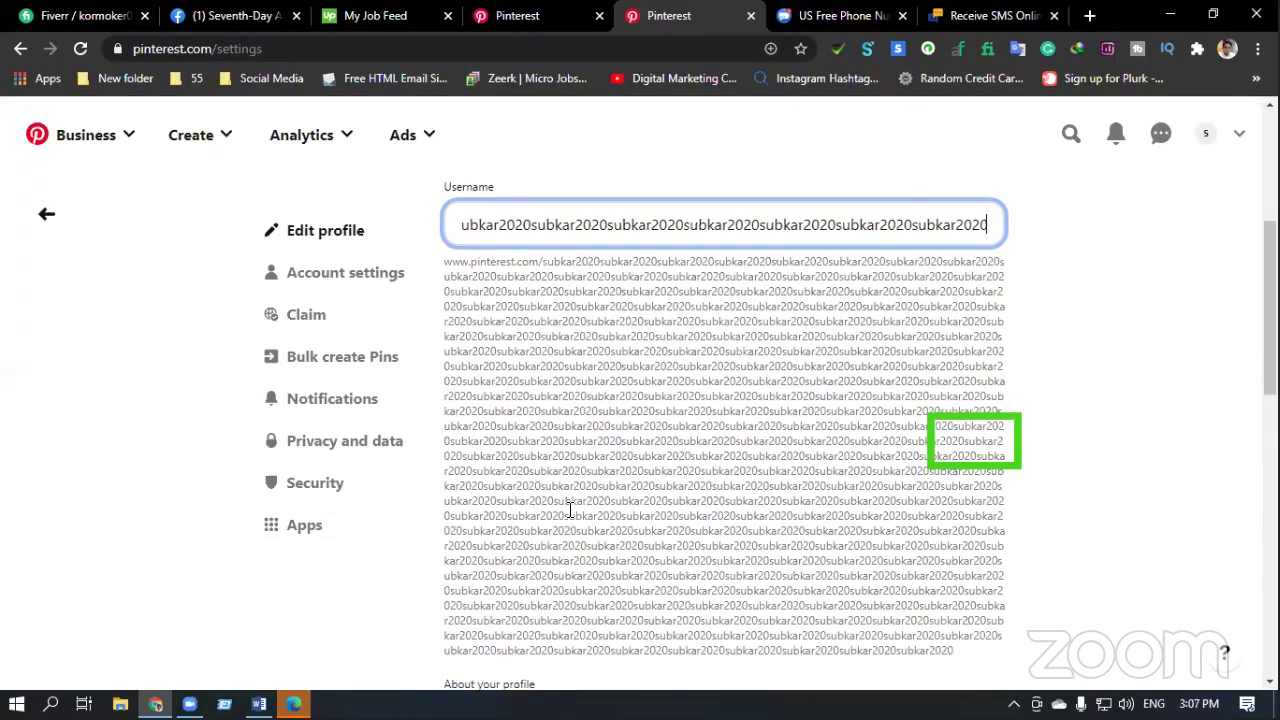
key(ctrl+v)
key(ctrl+v)
key(ctrl+v)
key(ctrl+v)
key(ctrl+v)
key(ctrl+v)
key(ctrl+v)
key(ctrl+v)
key(ctrl+v)
key(ctrl+v)
scroll(597, 489, up, 4)
scroll(723, 551, down, 2)
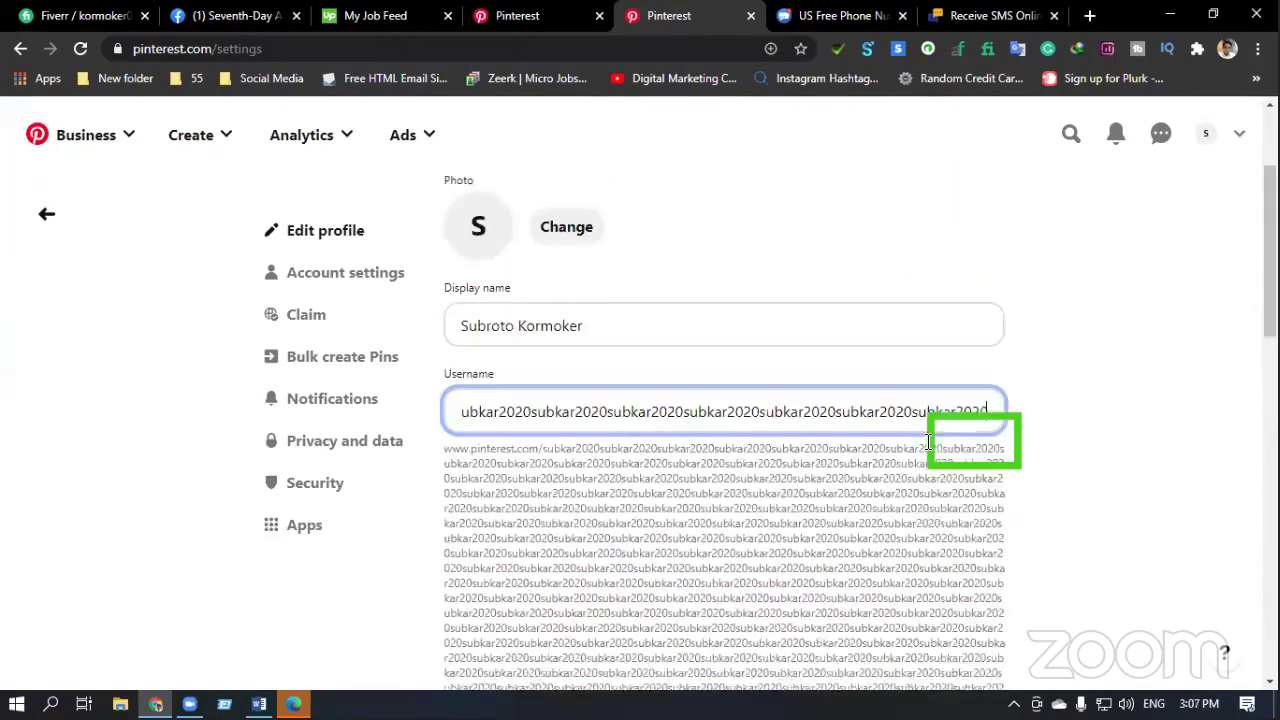
drag(989, 404, 450, 418)
key(BackSpace)
Fill the empty username from the first saved autofill suggestion, then move into About your profile
click(487, 410)
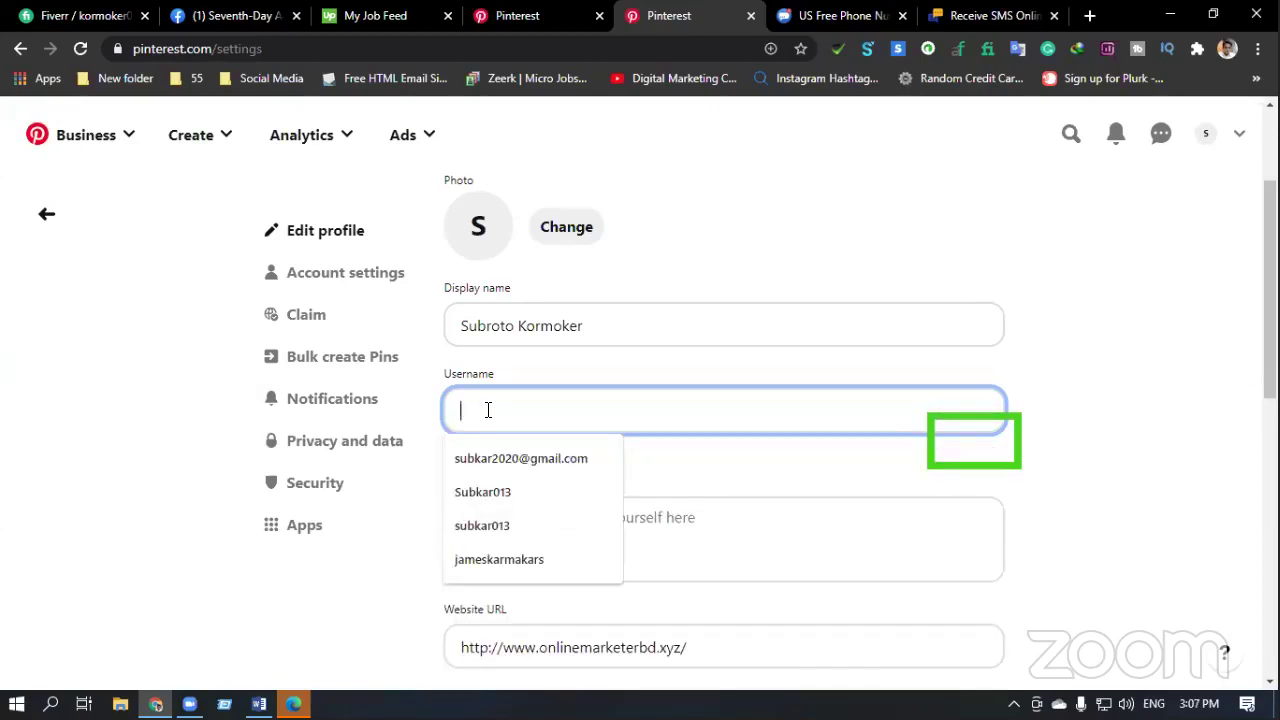
text(Sub)
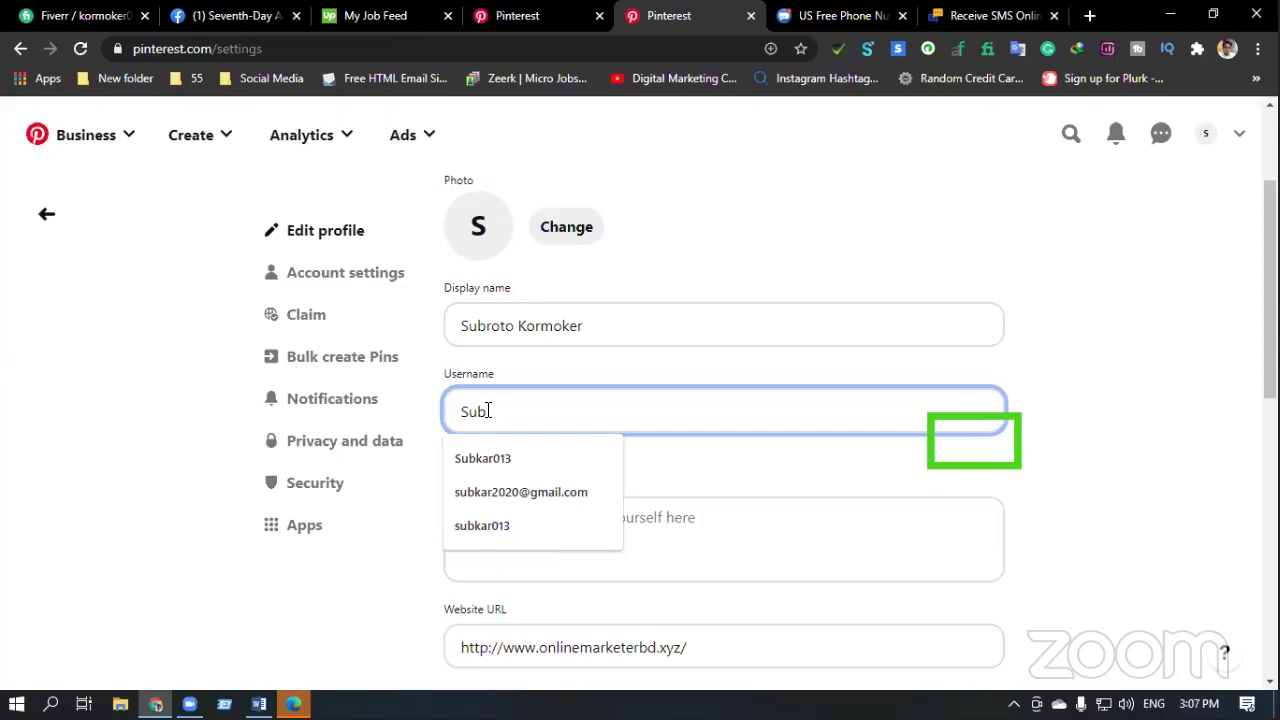
text(kar013)
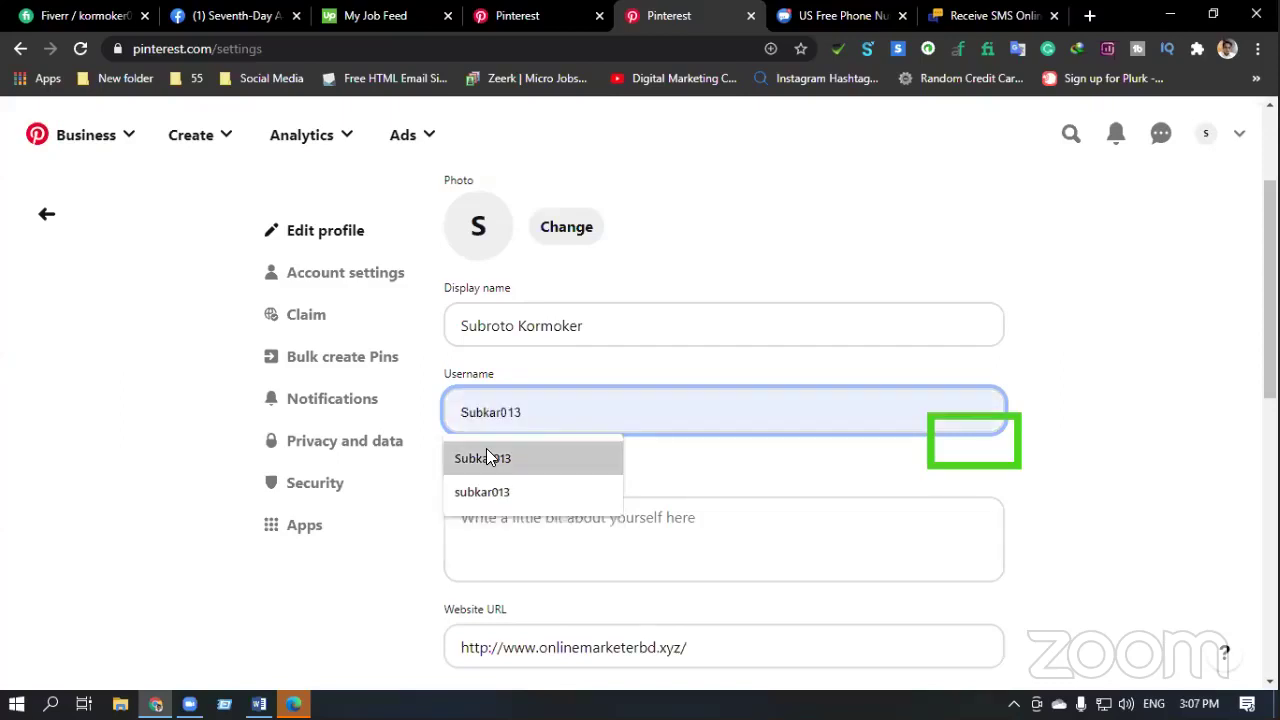
click(486, 456)
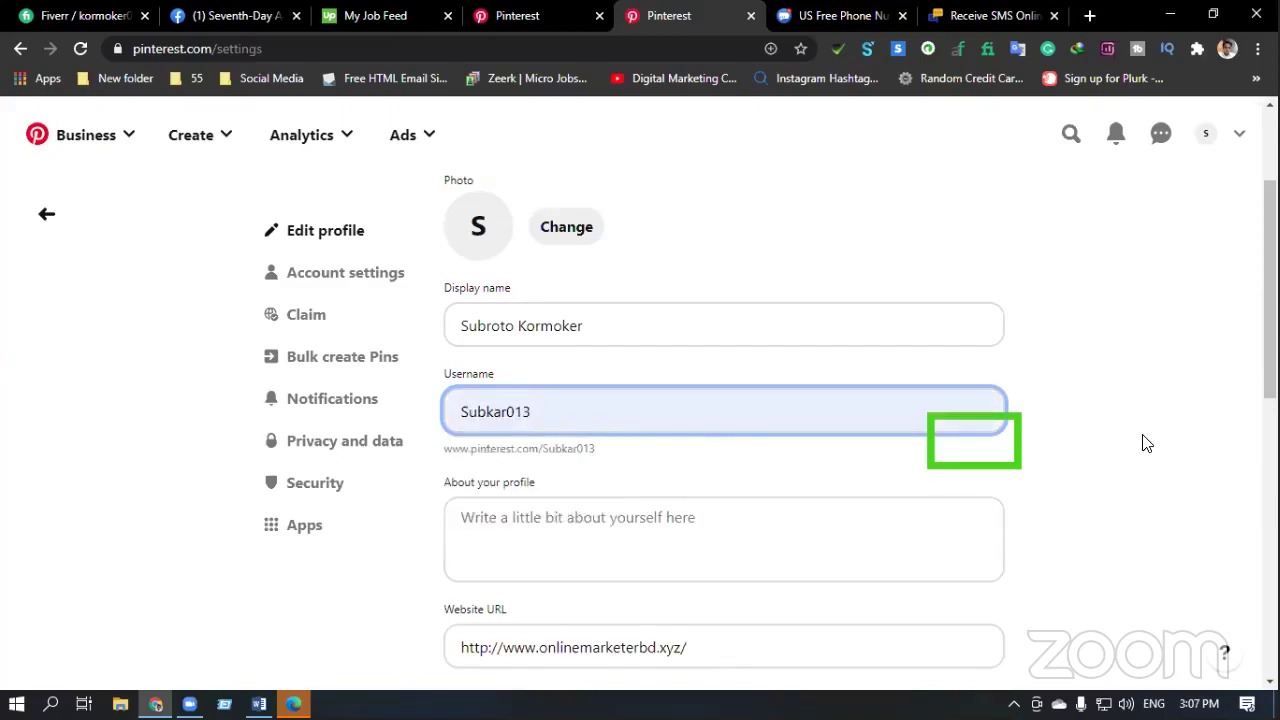
scroll(1145, 443, down, 2)
click(512, 332)
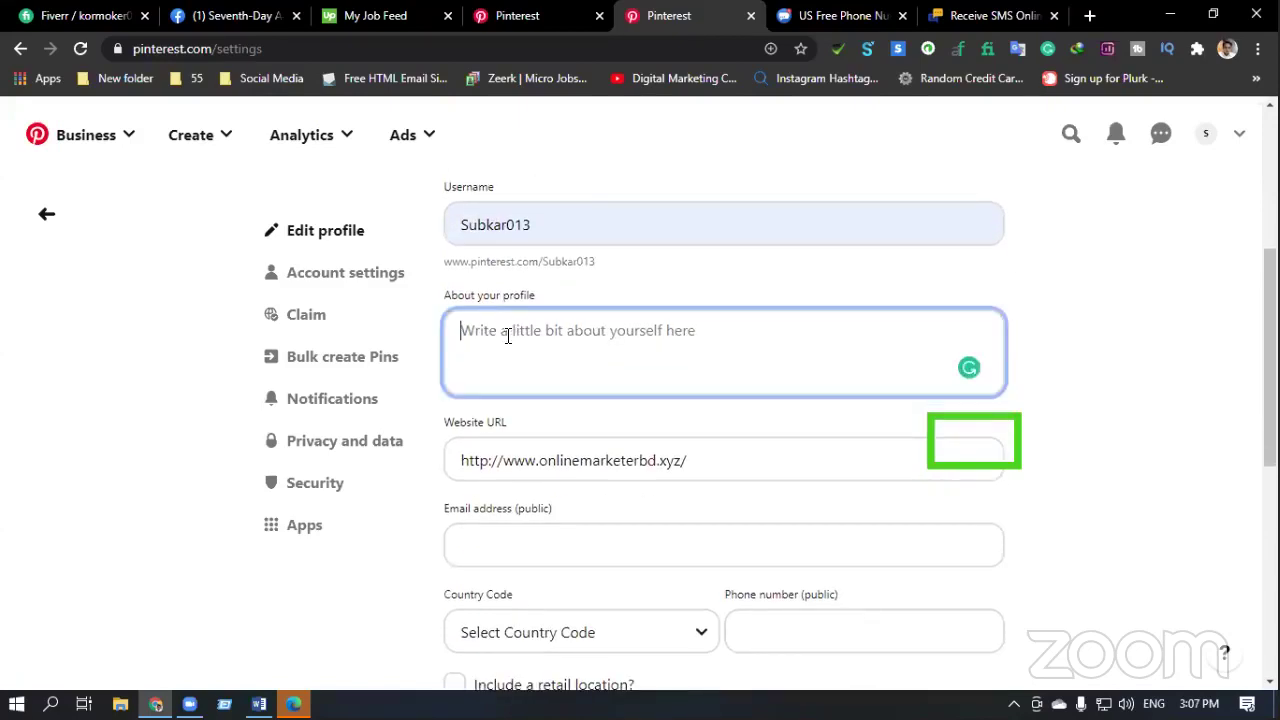
scroll(1093, 387, down, 1)
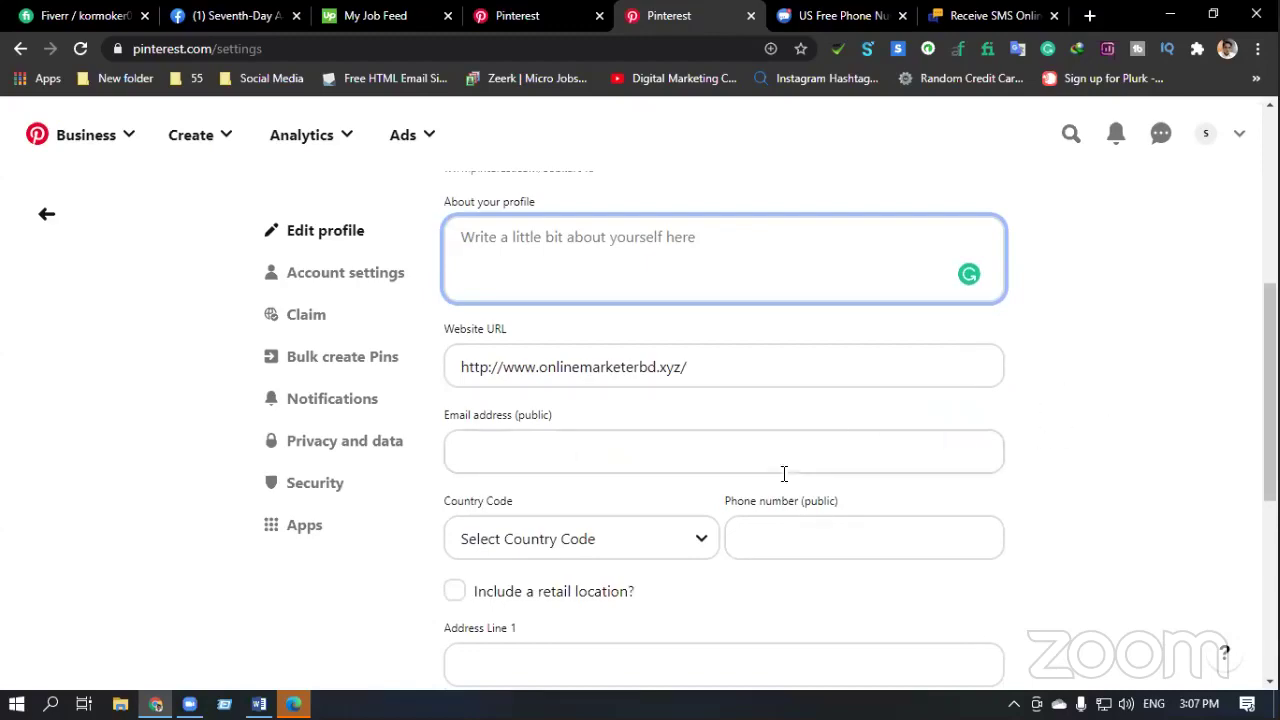
Pick United States (+1) from the top of the Country Code list
click(703, 540)
scroll(668, 397, down, 20)
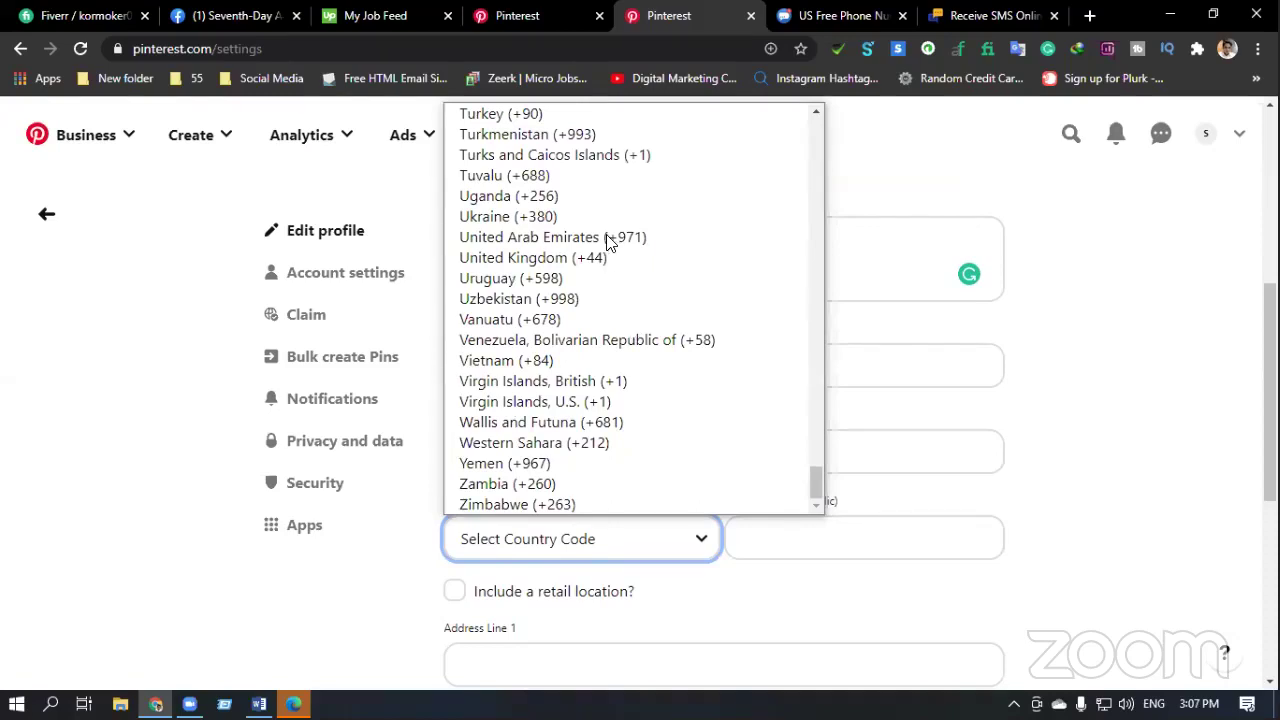
scroll(609, 240, up, 3)
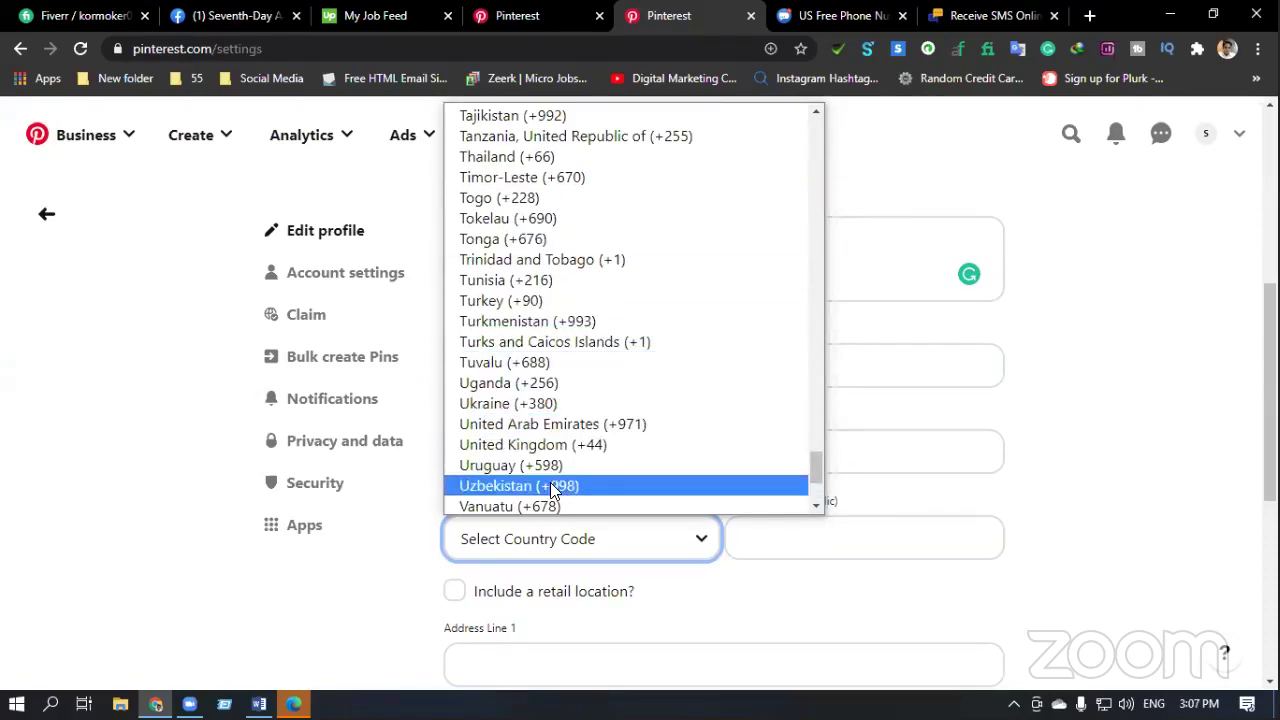
scroll(580, 440, up, 6)
scroll(580, 443, down, 6)
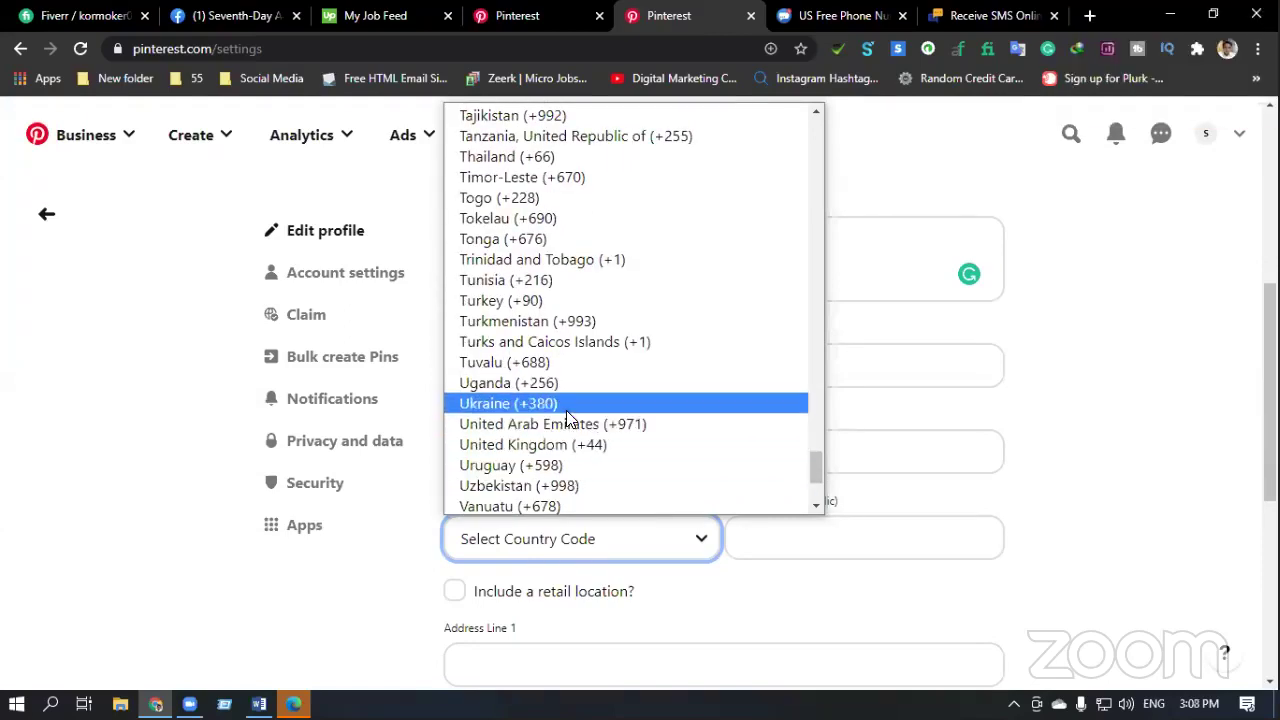
scroll(570, 410, up, 20)
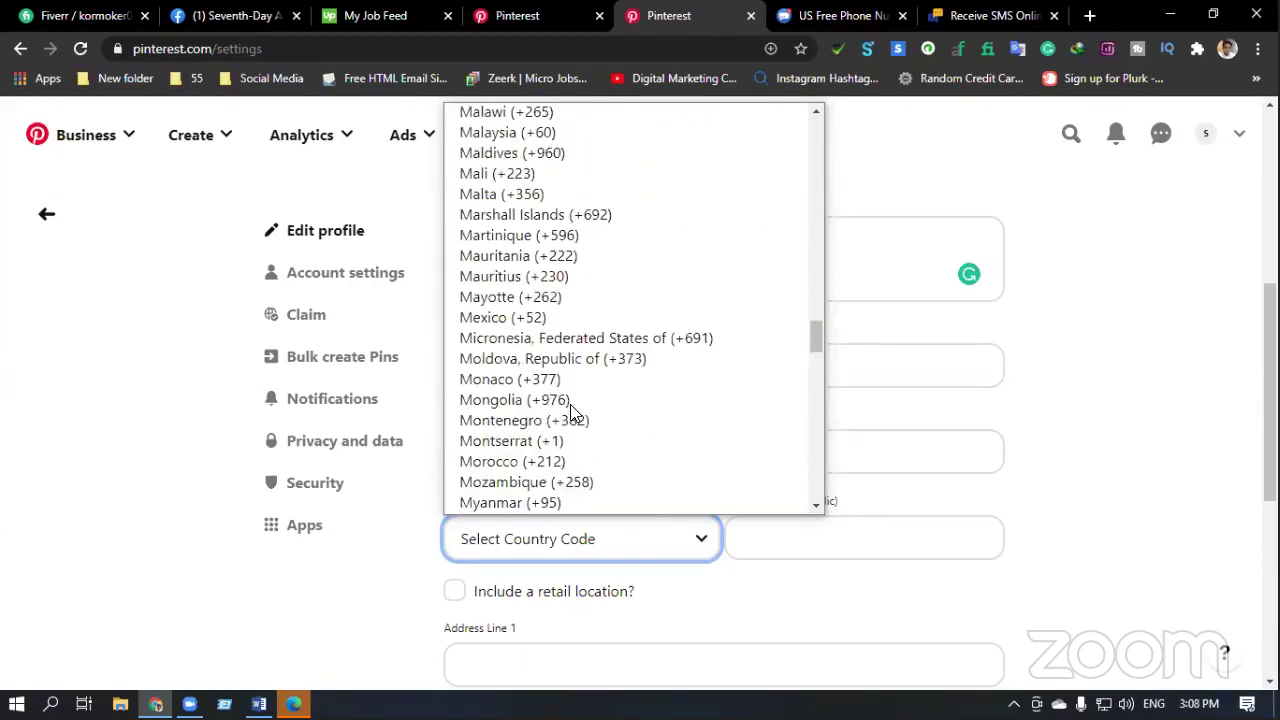
scroll(573, 413, up, 15)
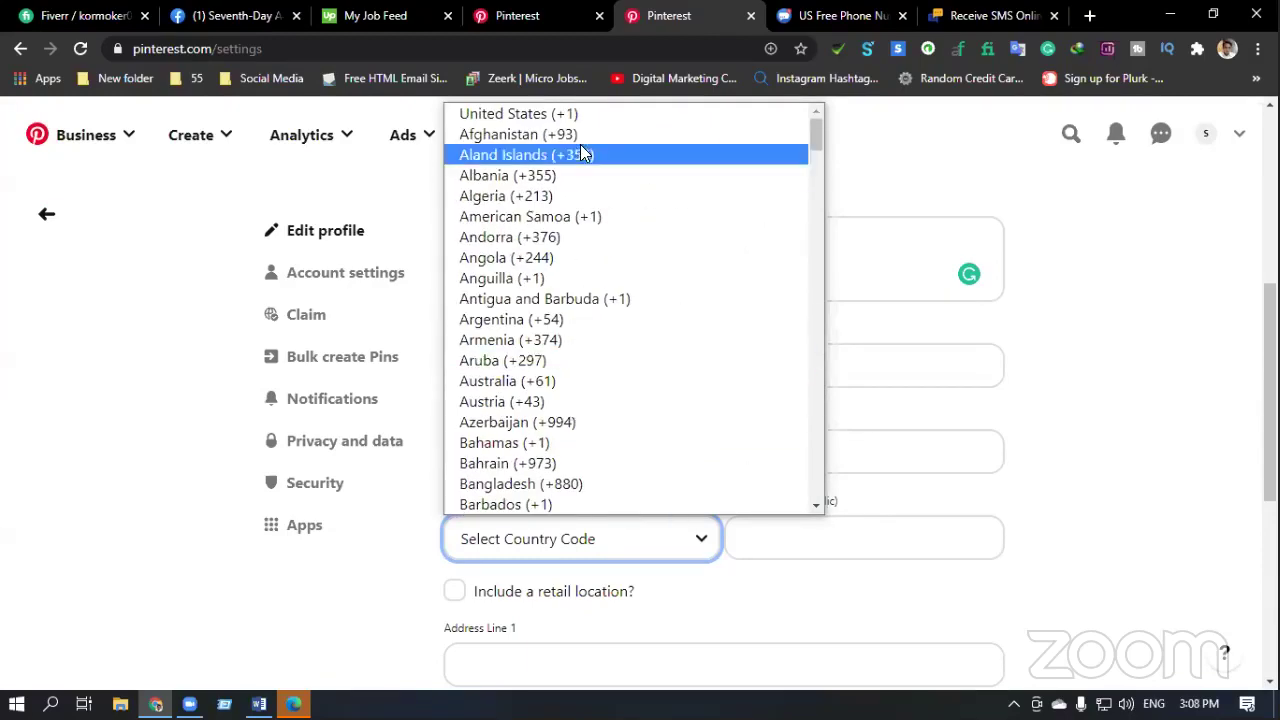
click(574, 113)
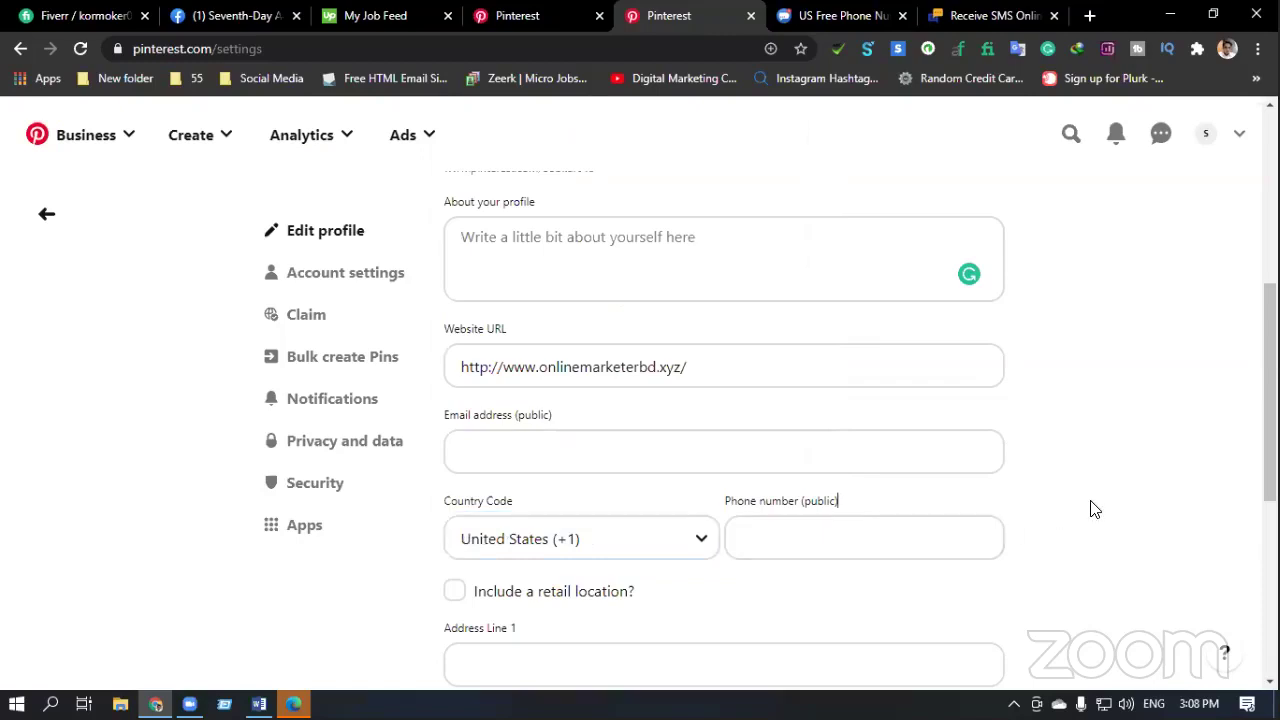
click(985, 15)
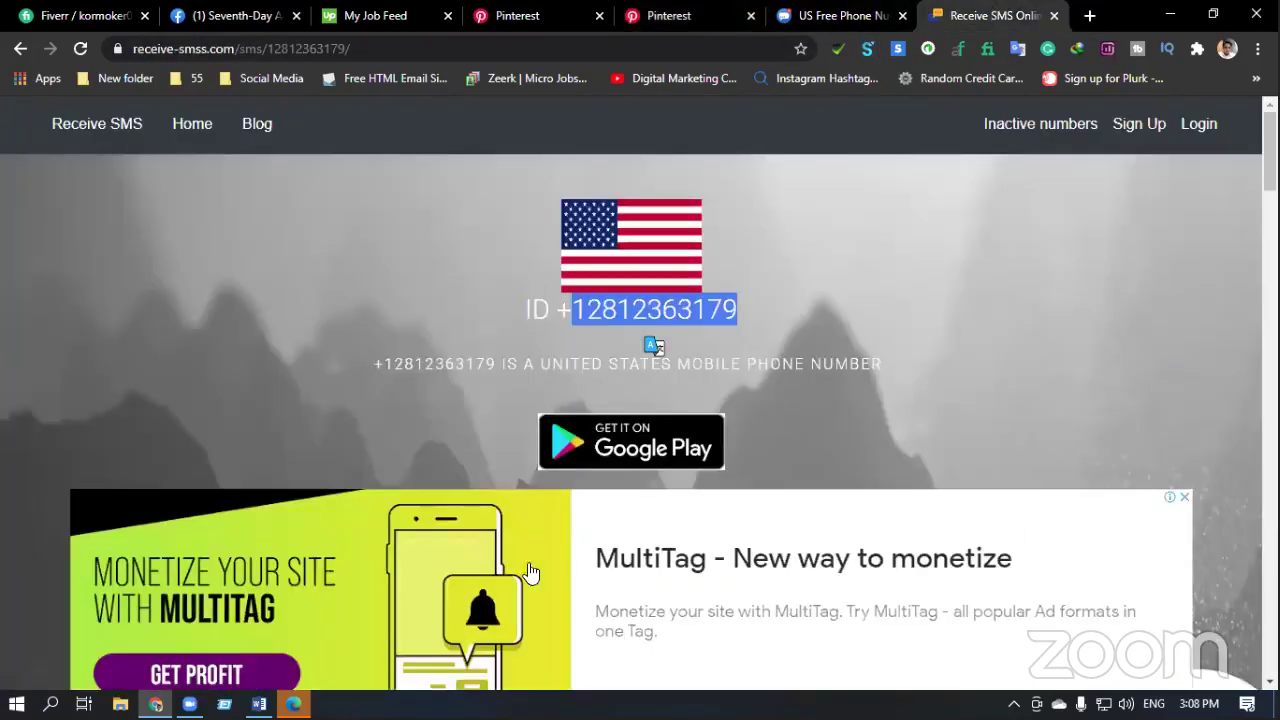
drag(562, 311, 738, 311)
right_click(700, 311)
click(736, 324)
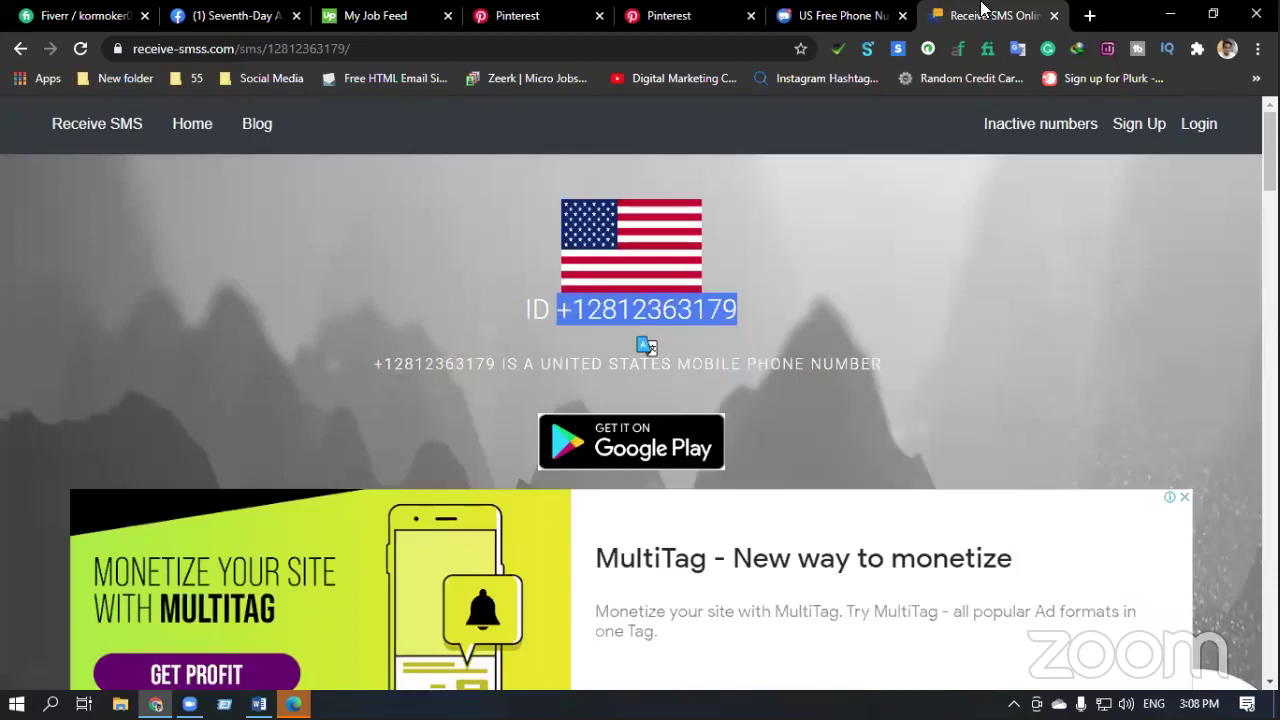
click(873, 12)
click(517, 15)
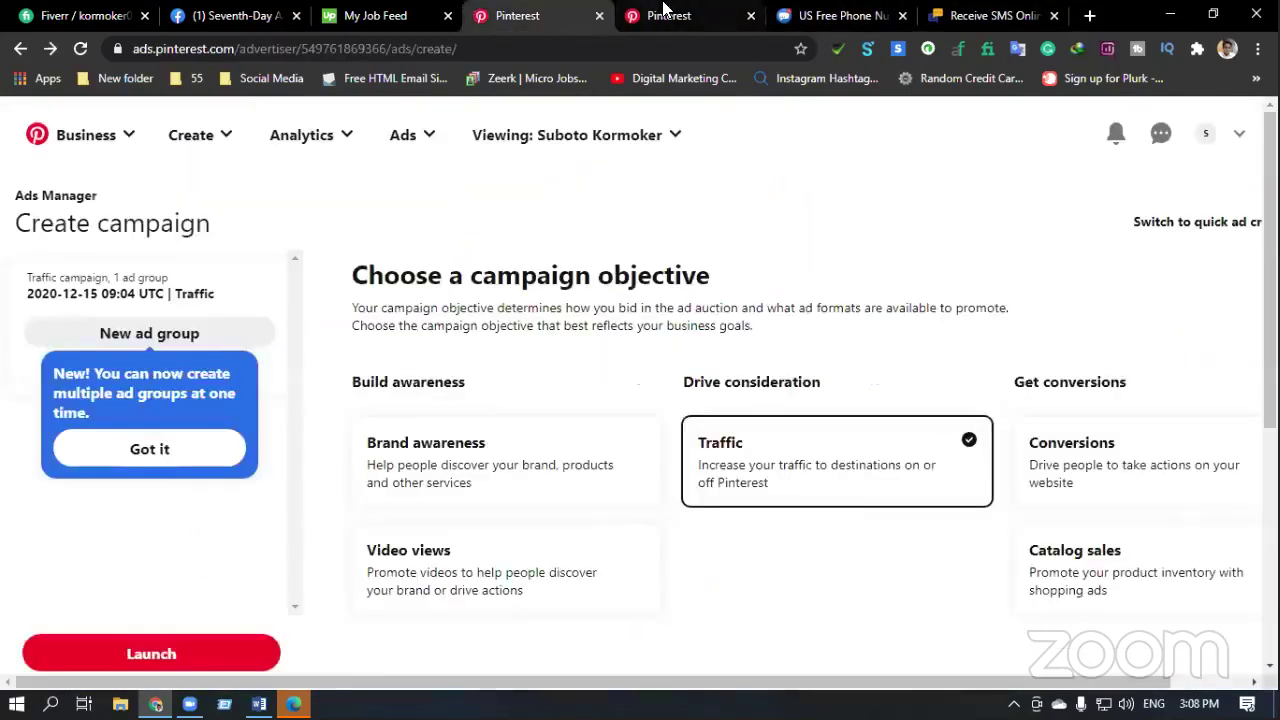
click(655, 15)
click(786, 526)
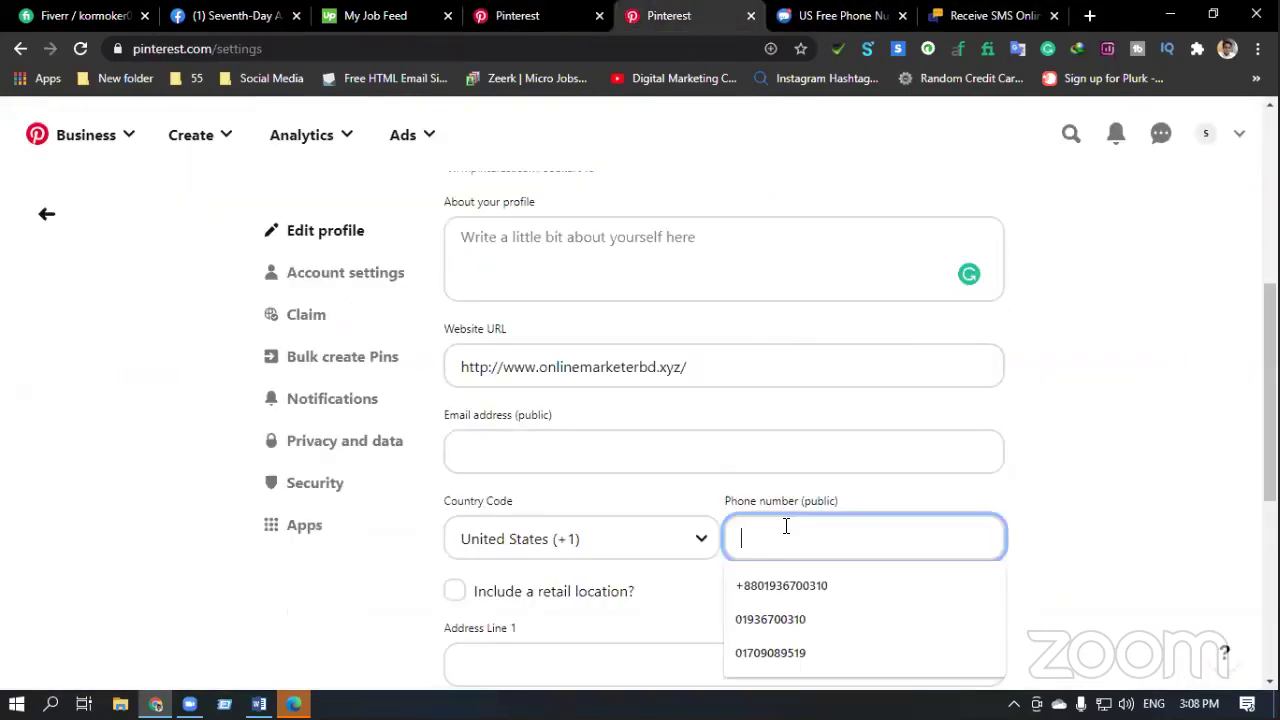
key(ctrl+v)
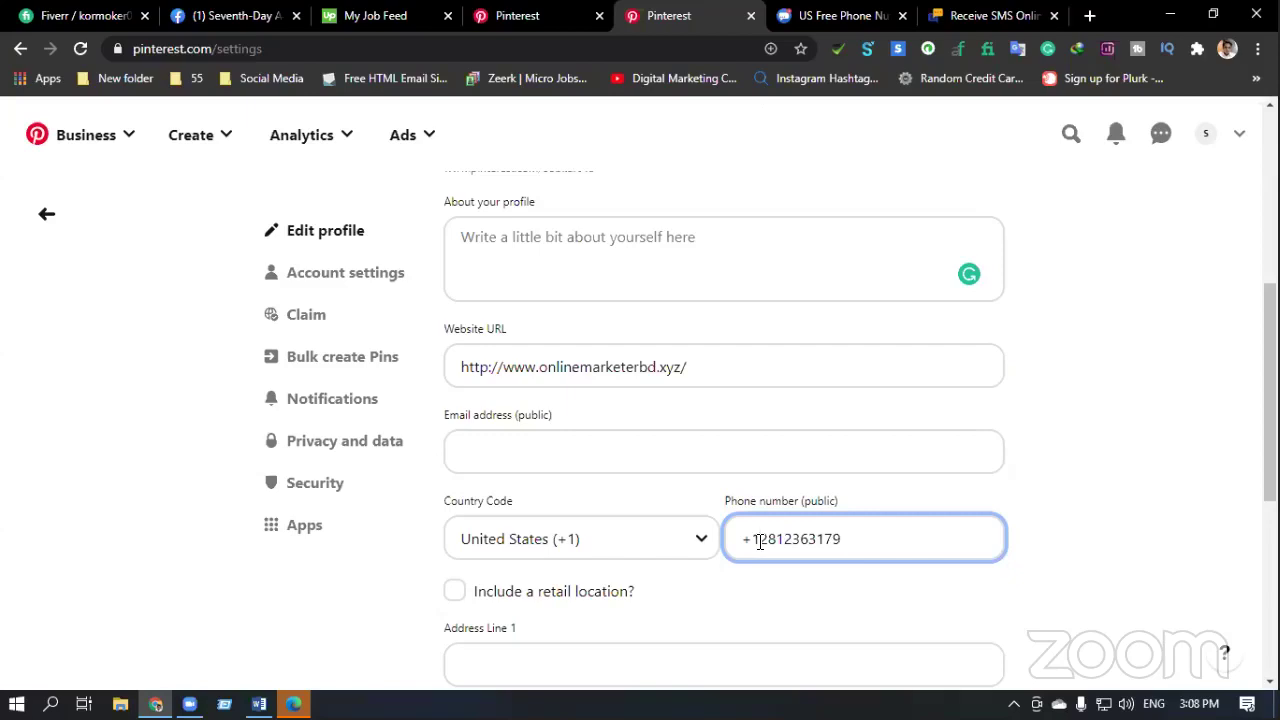
drag(760, 541, 741, 541)
key(BackSpace)
click(1108, 457)
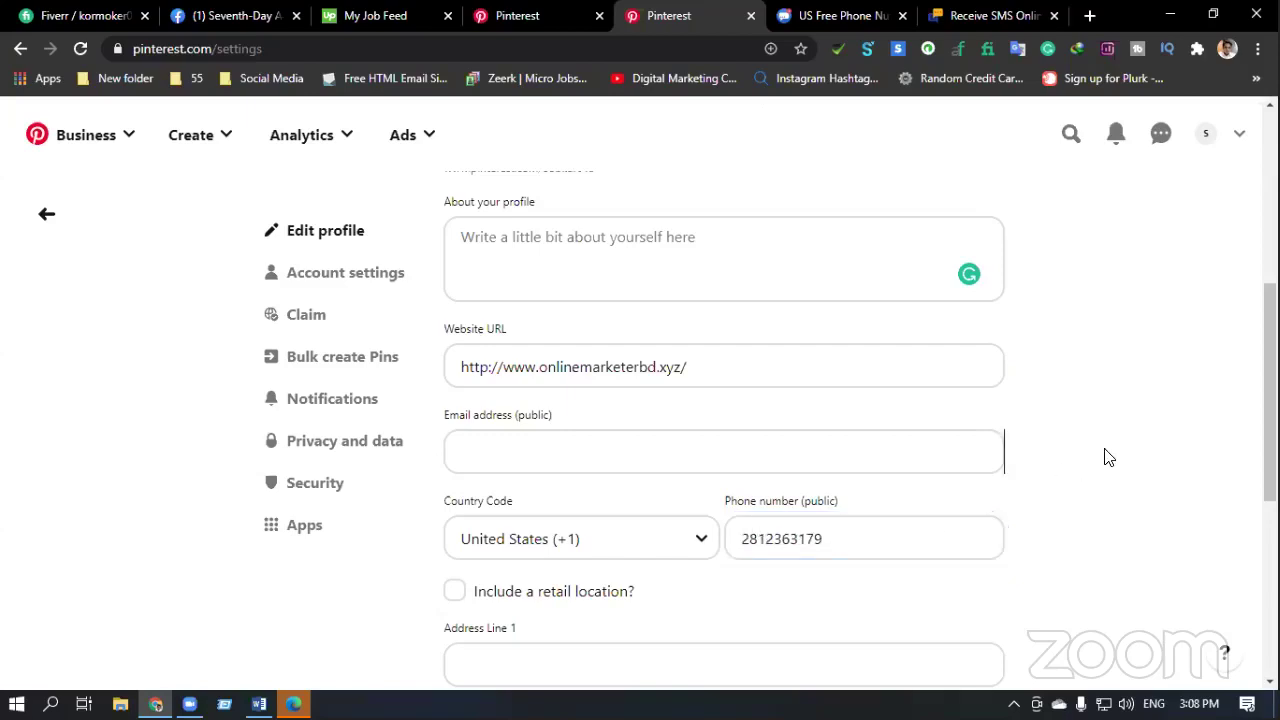
scroll(1108, 457, down, 2)
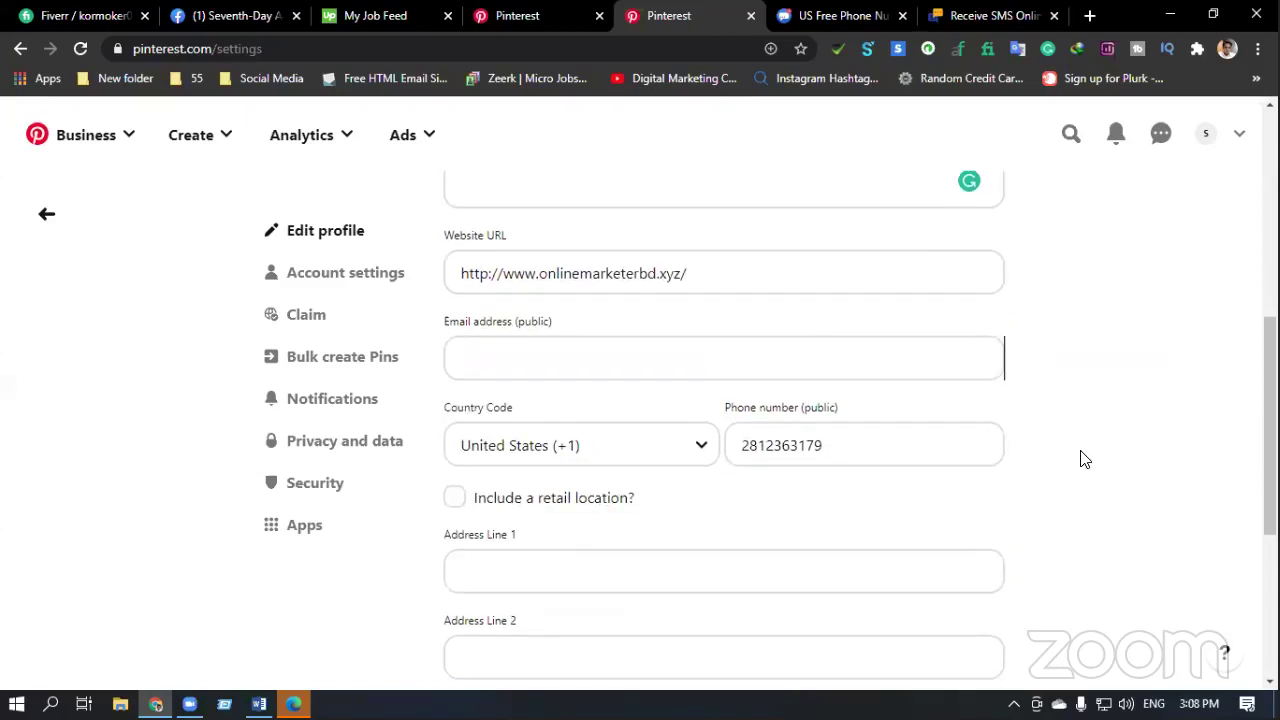
drag(846, 449, 742, 446)
key(BackSpace)
Leave the phone number field and scroll back up the Edit profile settings
click(1106, 406)
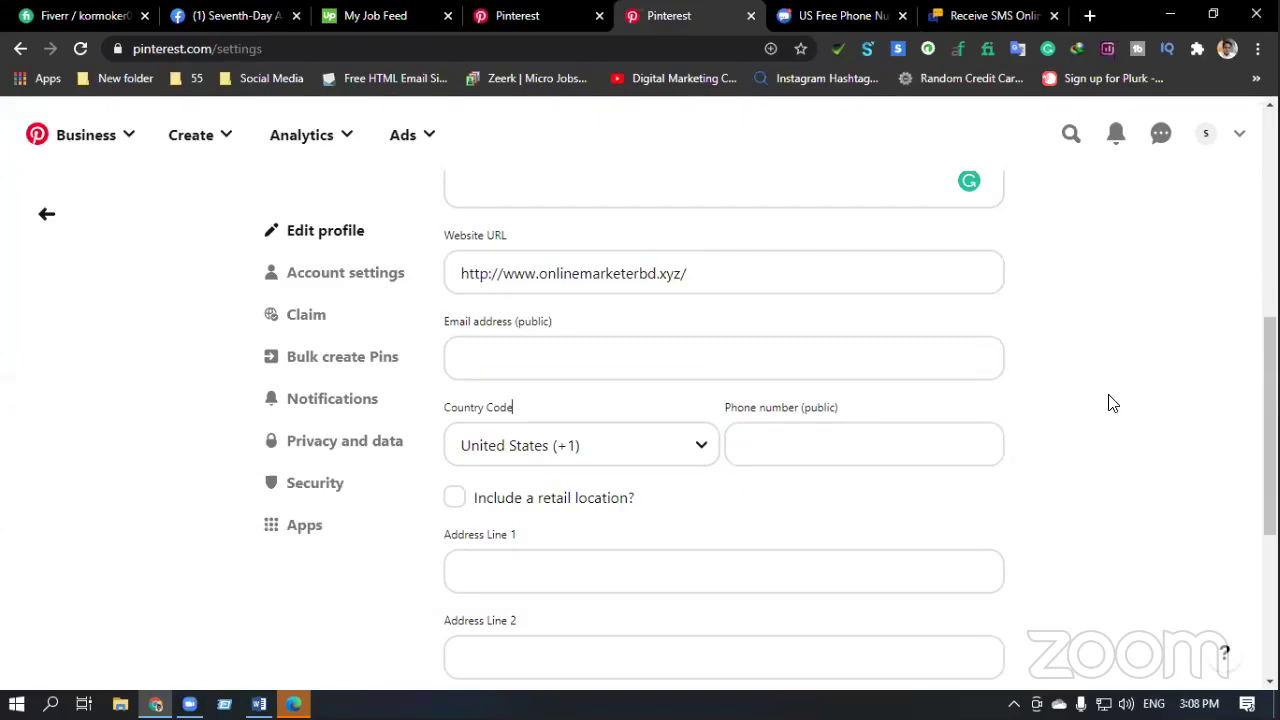
scroll(1115, 403, up, 2)
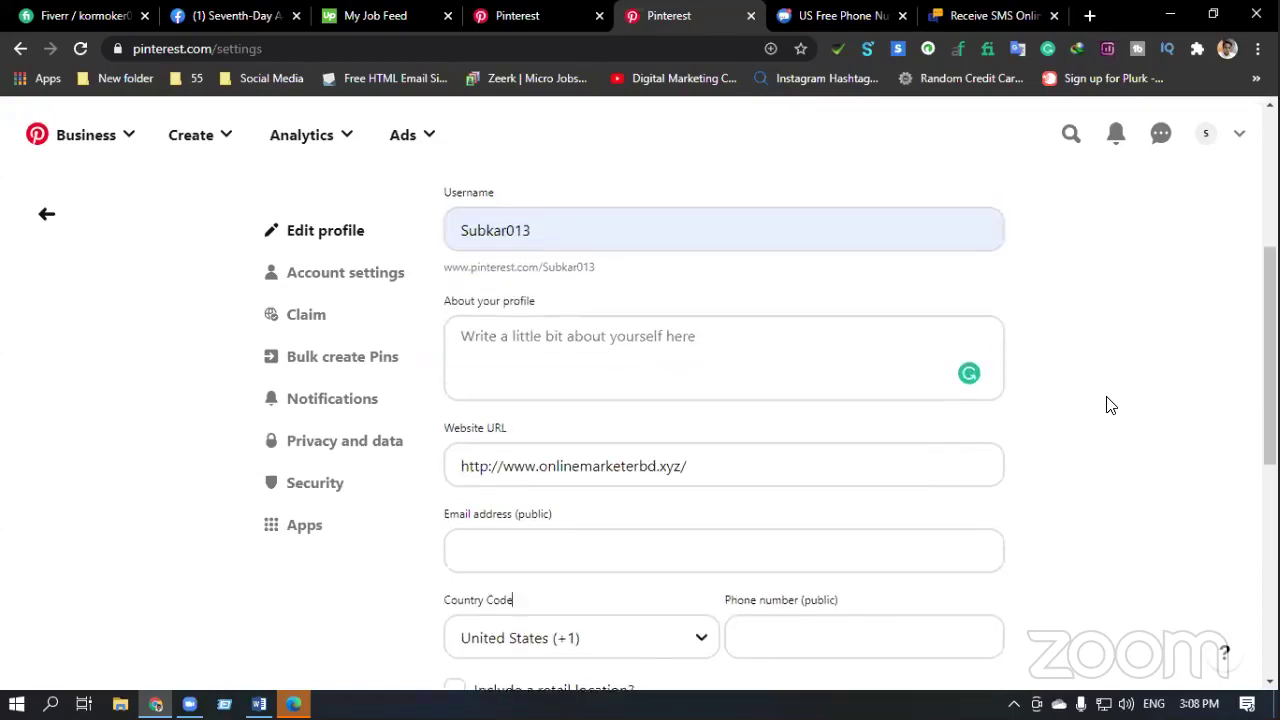
scroll(1112, 404, up, 1)
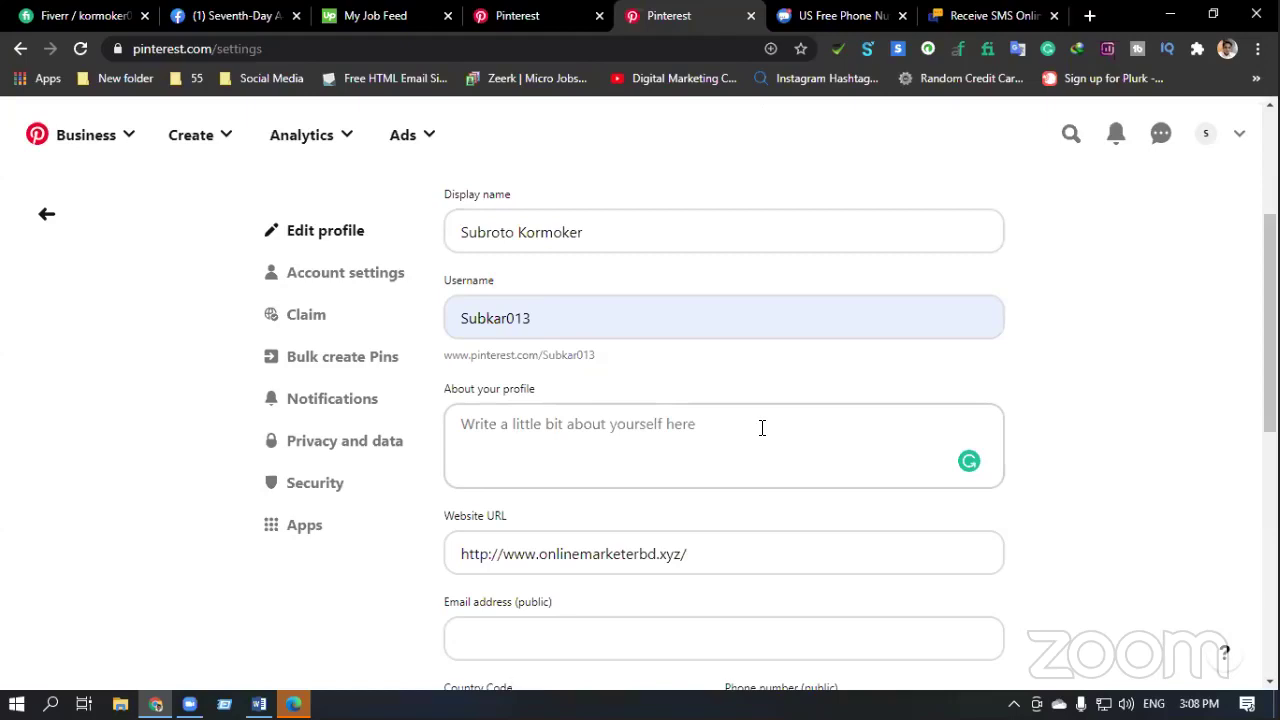
Close the receive-smss.com number tab and return to the Pinterest profile settings tab
click(845, 18)
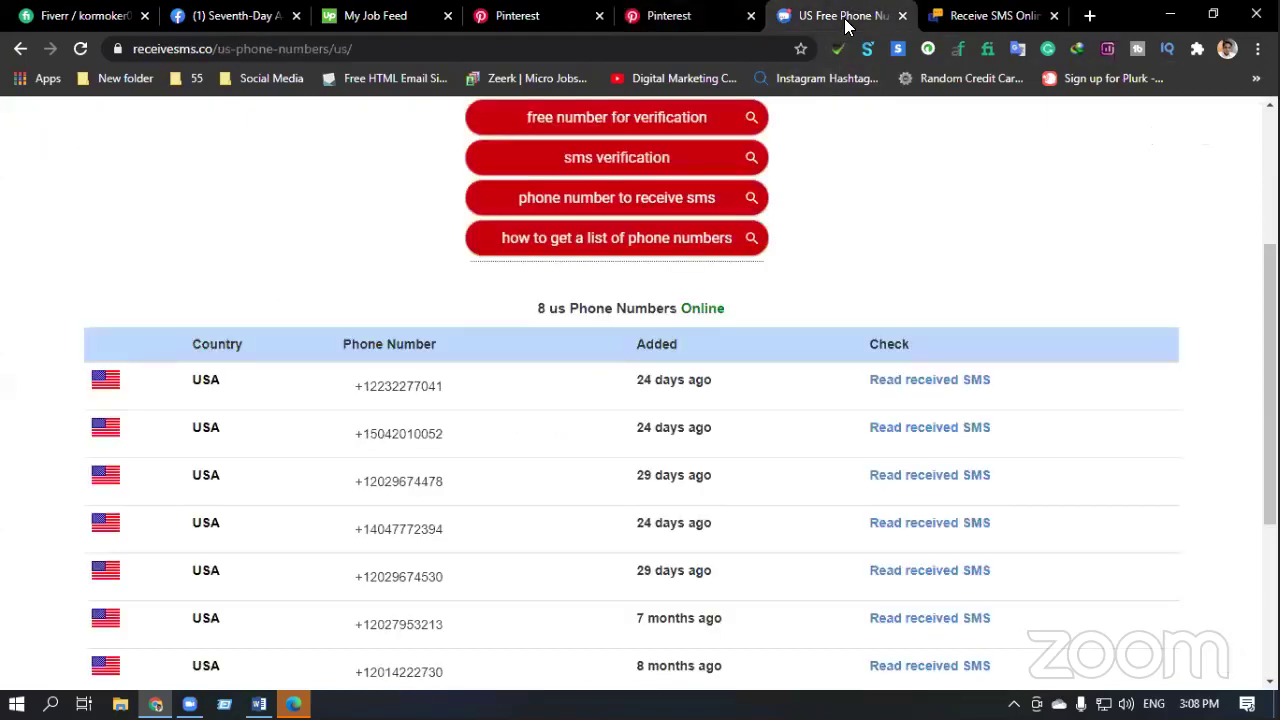
click(1006, 15)
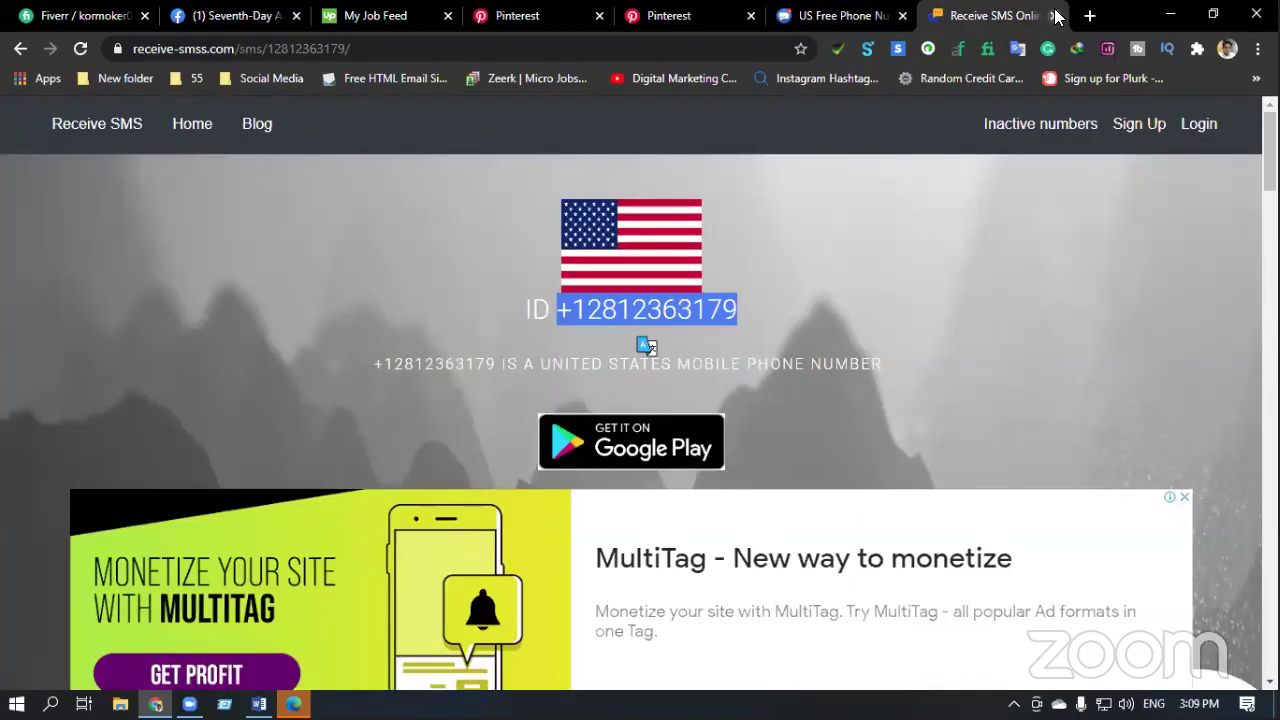
click(1054, 16)
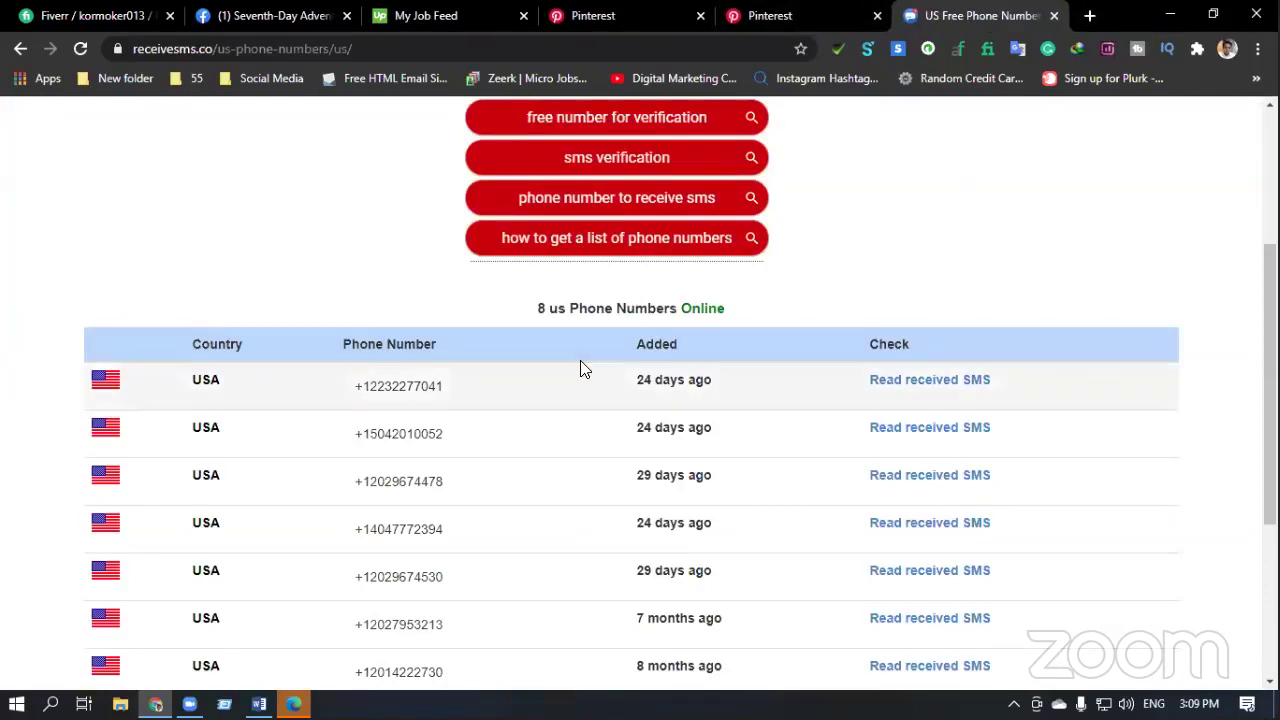
scroll(583, 366, up, 2)
click(800, 18)
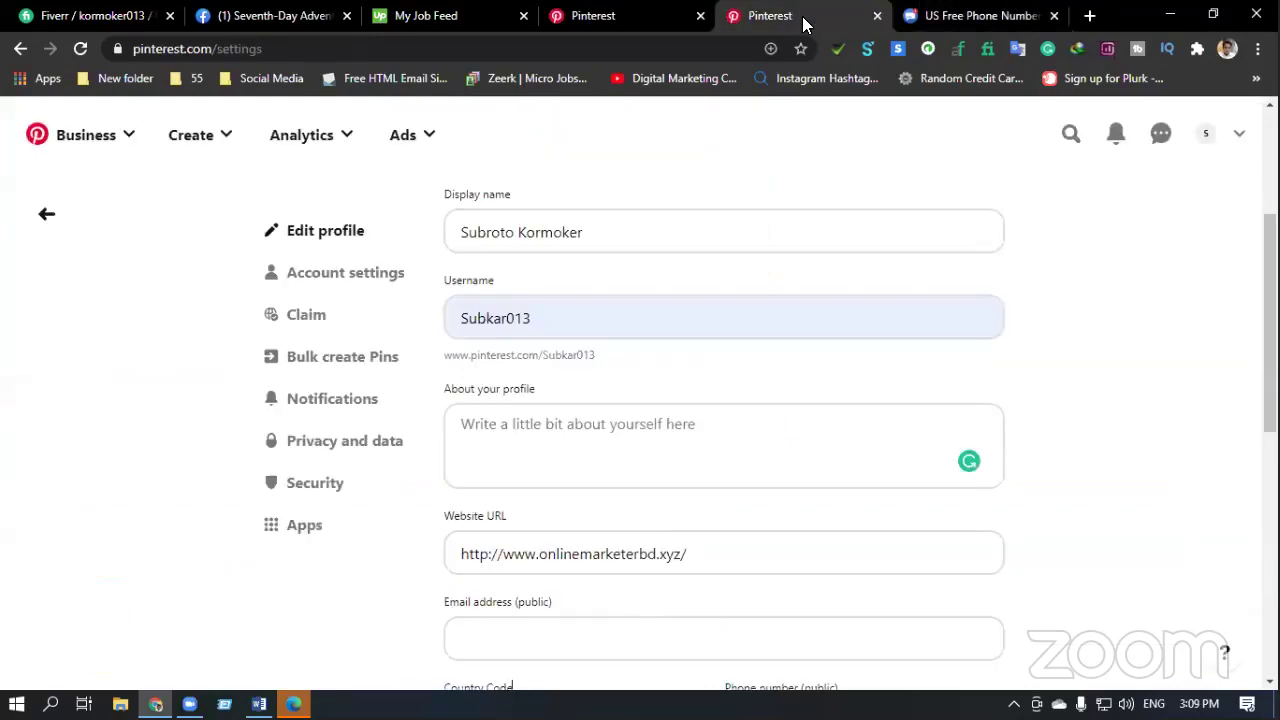
scroll(803, 323, down, 2)
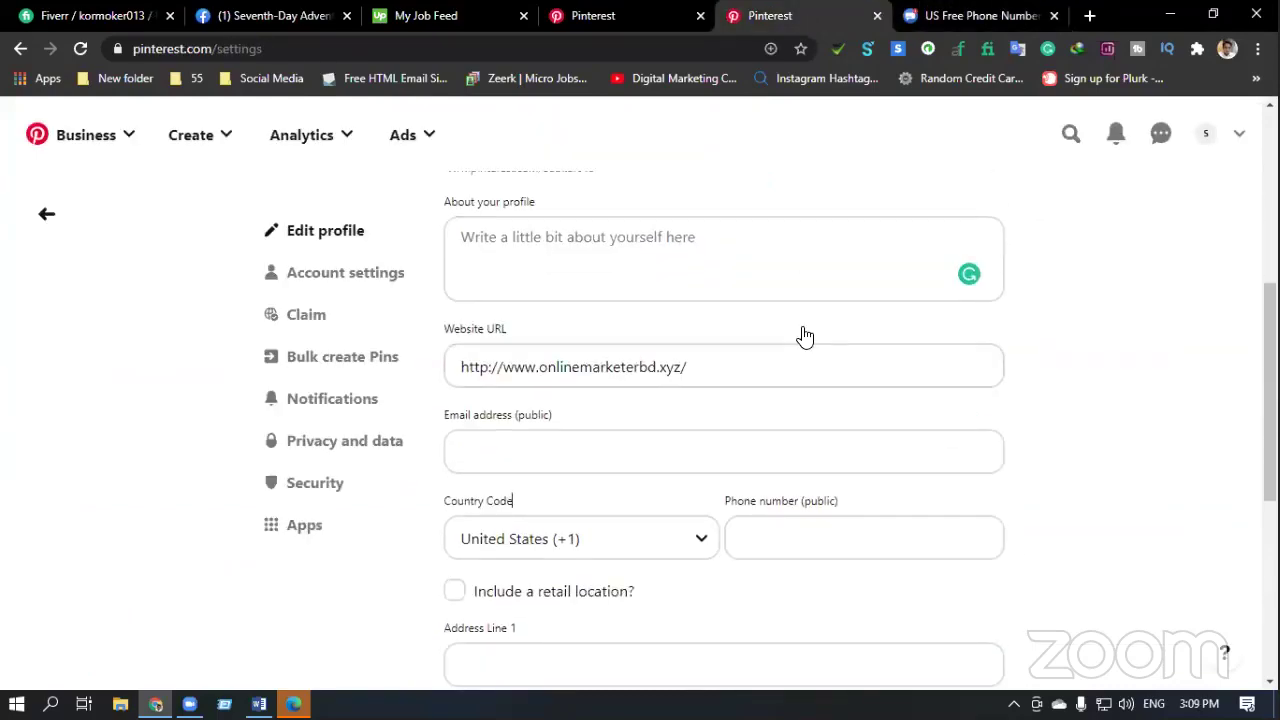
Paste the copied US phone number on a new line under 02) in the Word document and color it red
click(259, 704)
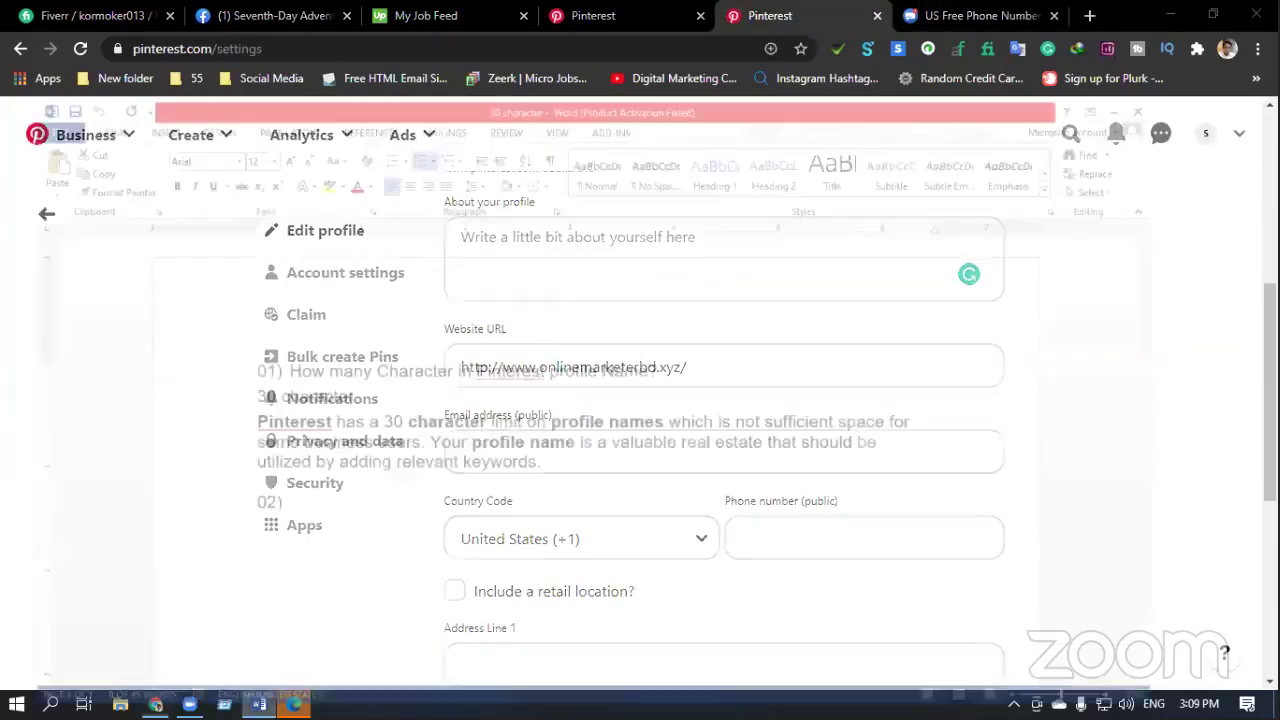
click(357, 466)
key(Return)
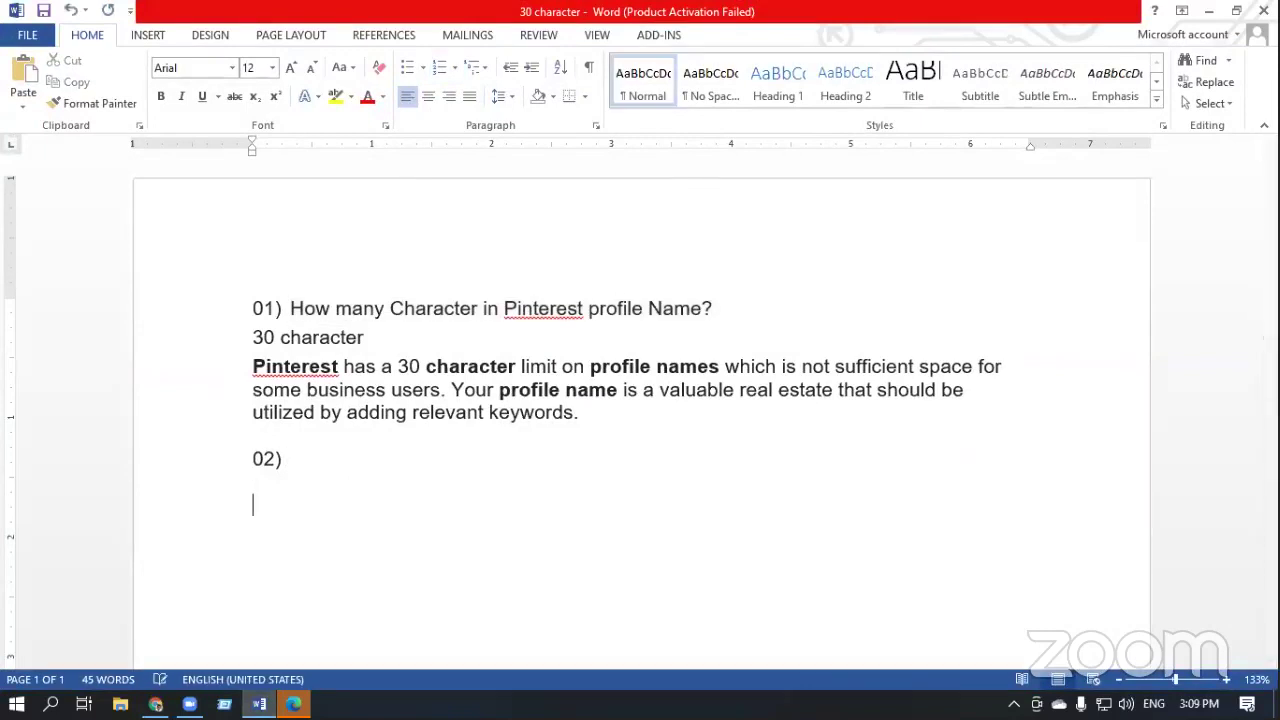
key(ctrl+v)
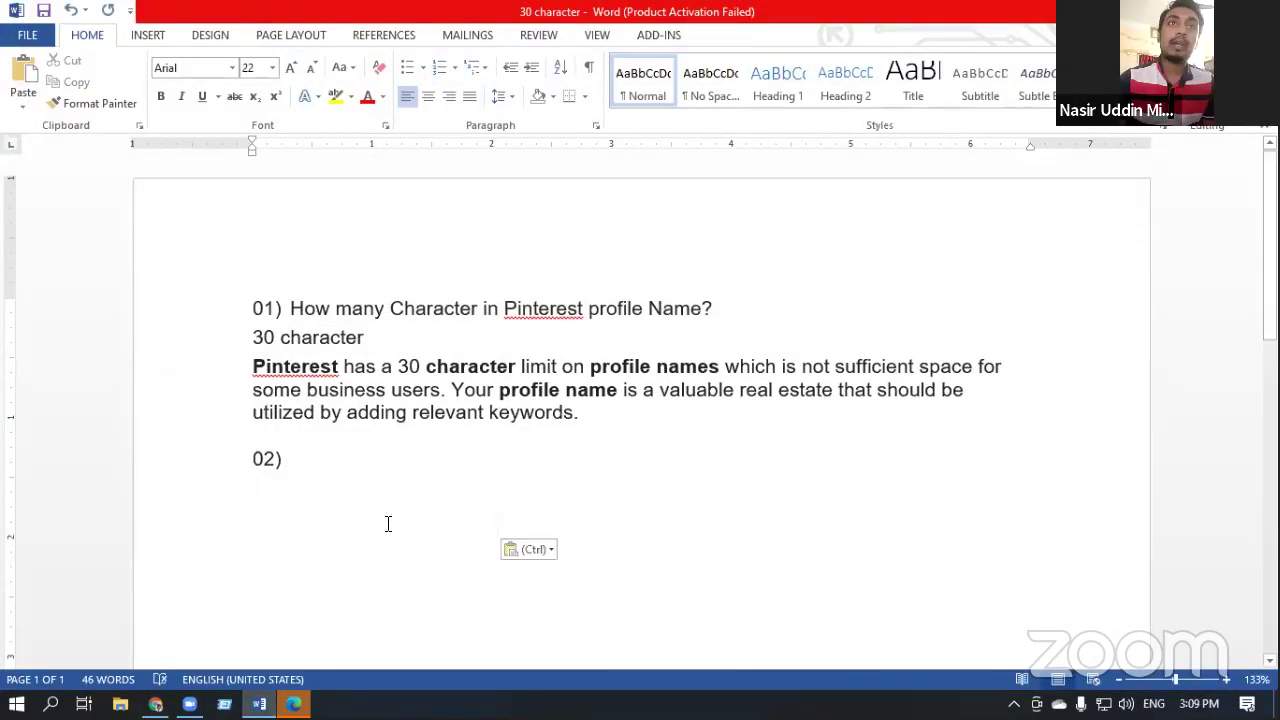
drag(780, 520, 194, 471)
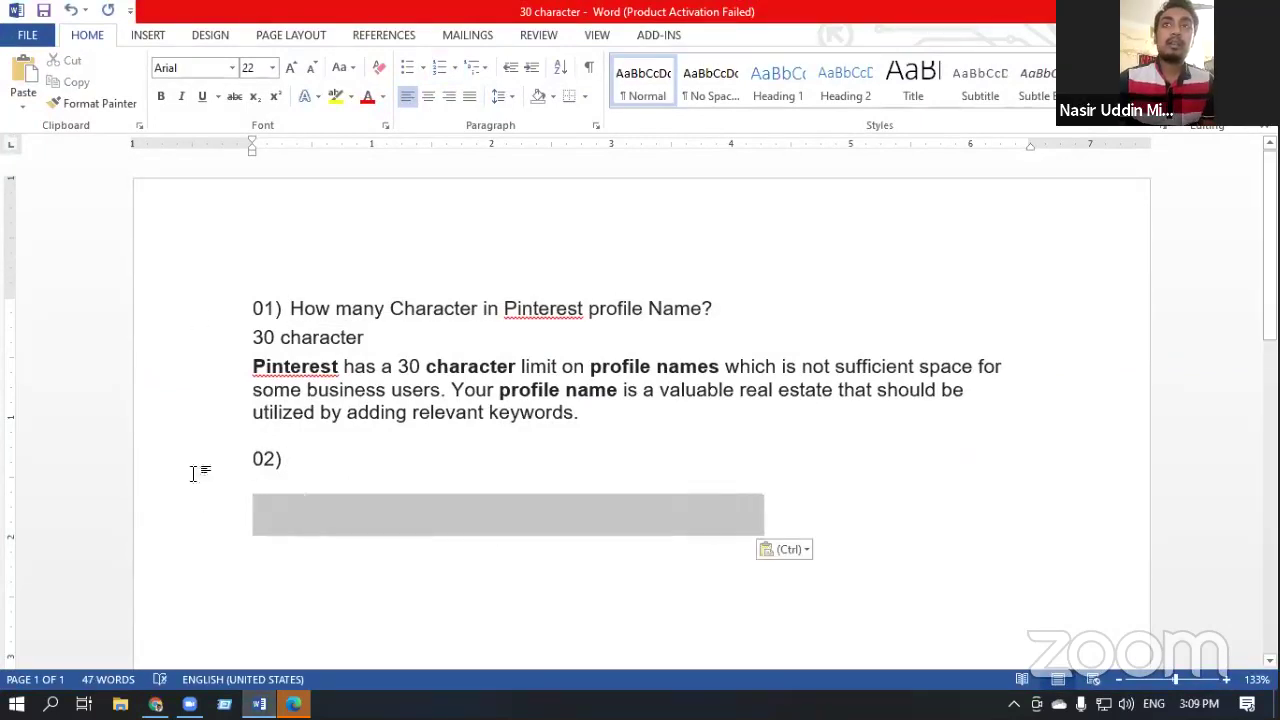
click(367, 97)
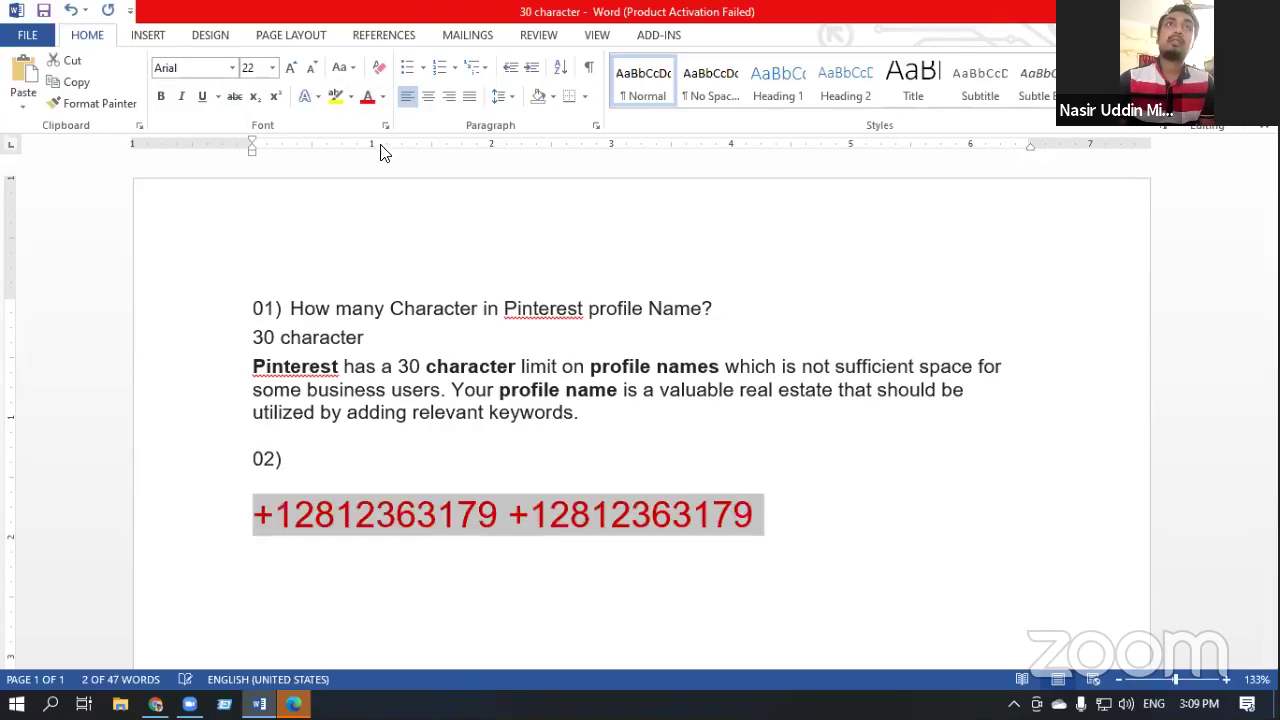
click(950, 507)
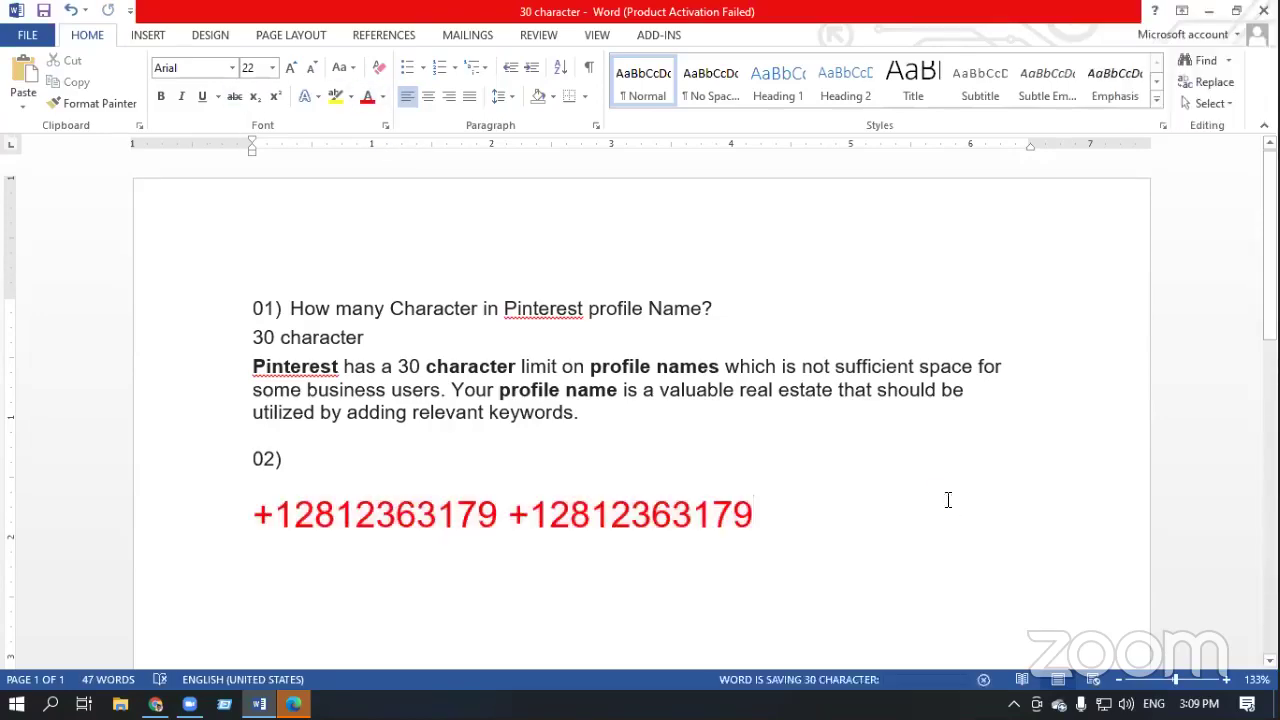
click(1206, 12)
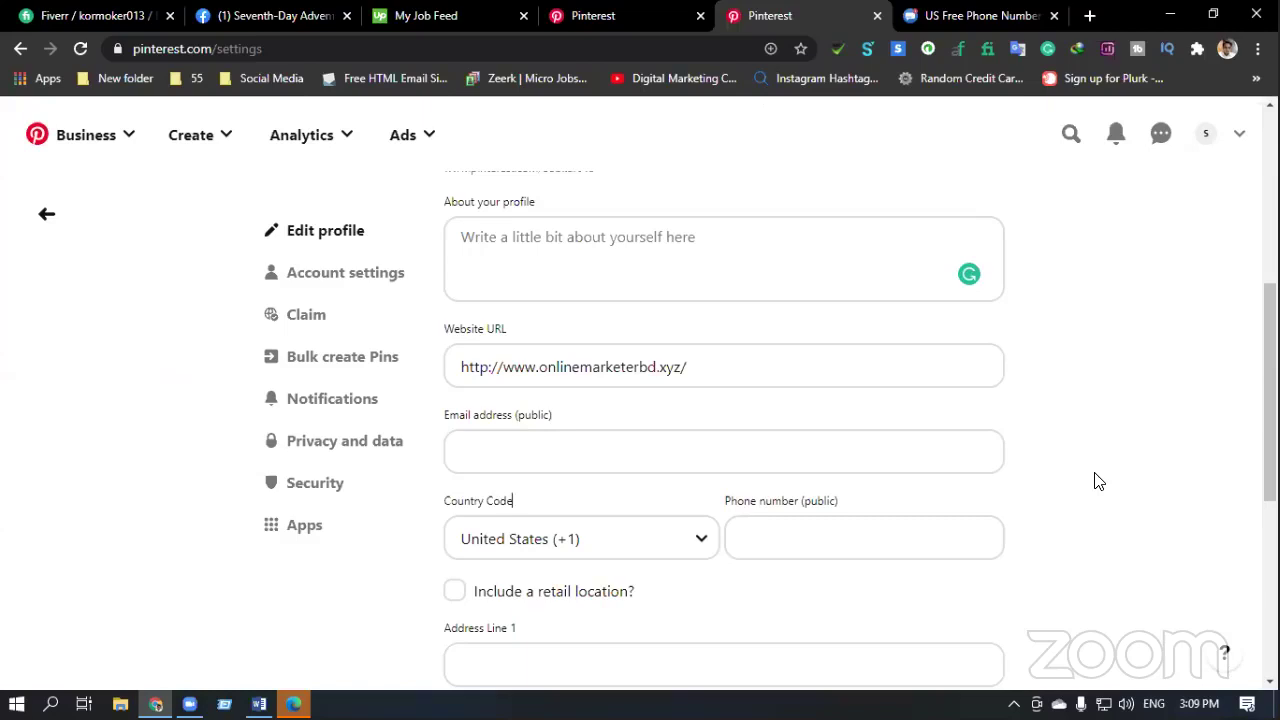
scroll(1098, 481, up, 1)
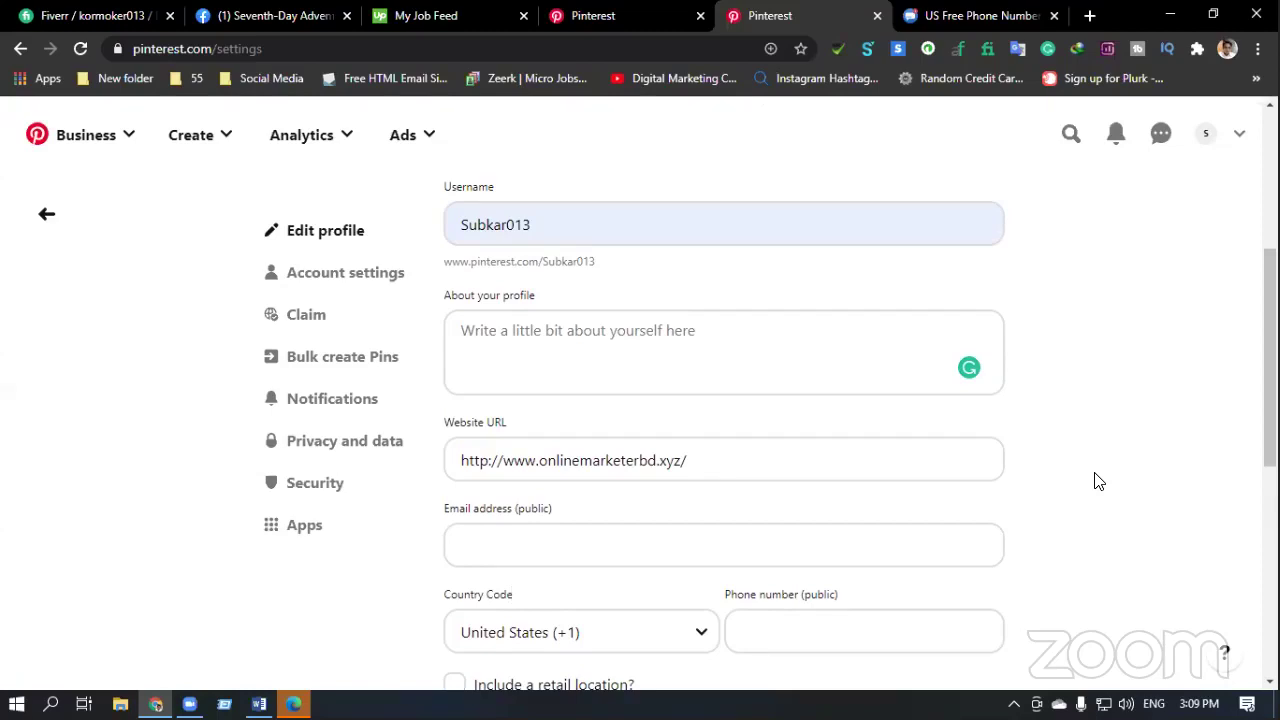
scroll(1098, 481, down, 1)
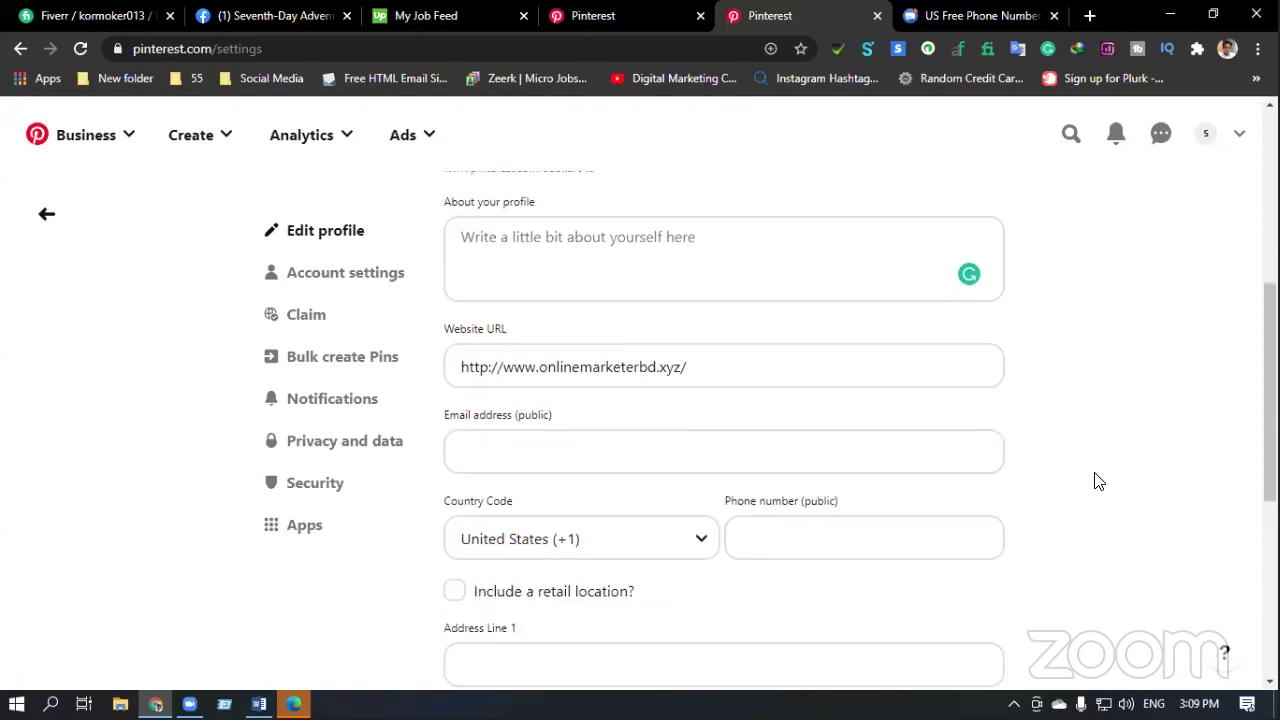
click(849, 526)
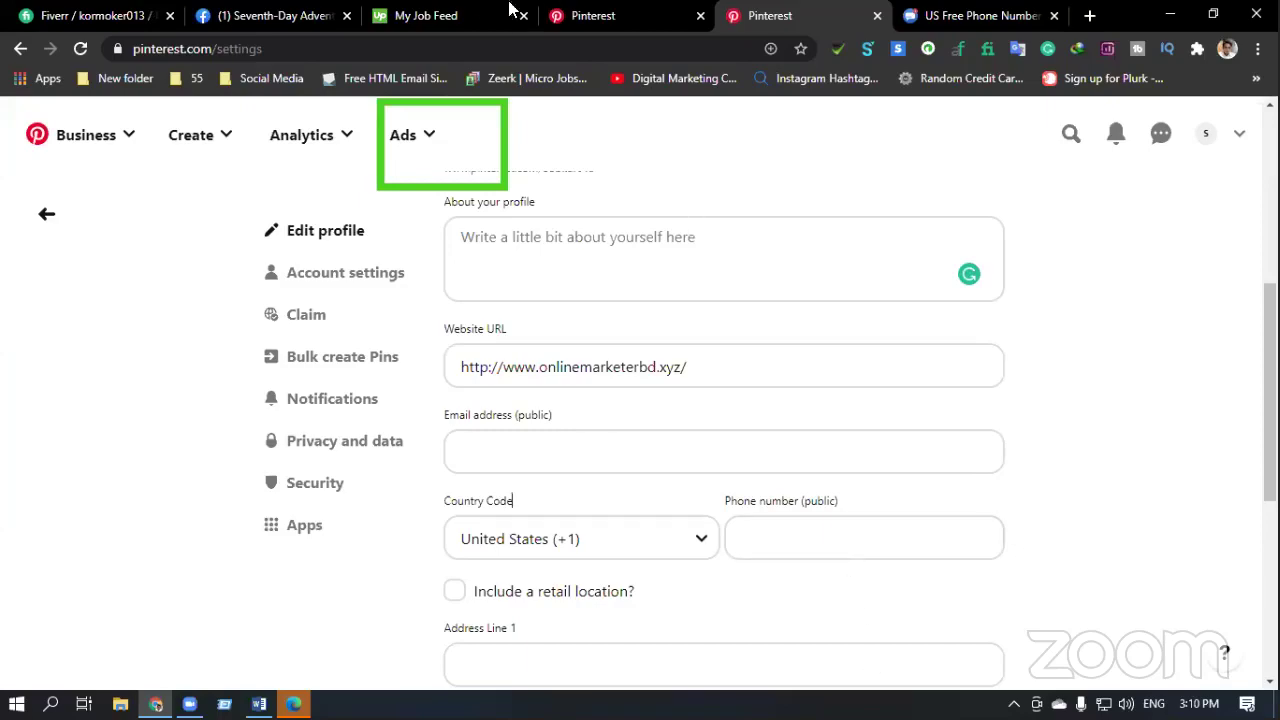
Show Pinterest Ads Manager, close the Upwork job feed tab, and return to the profile settings tab
click(470, 13)
click(617, 14)
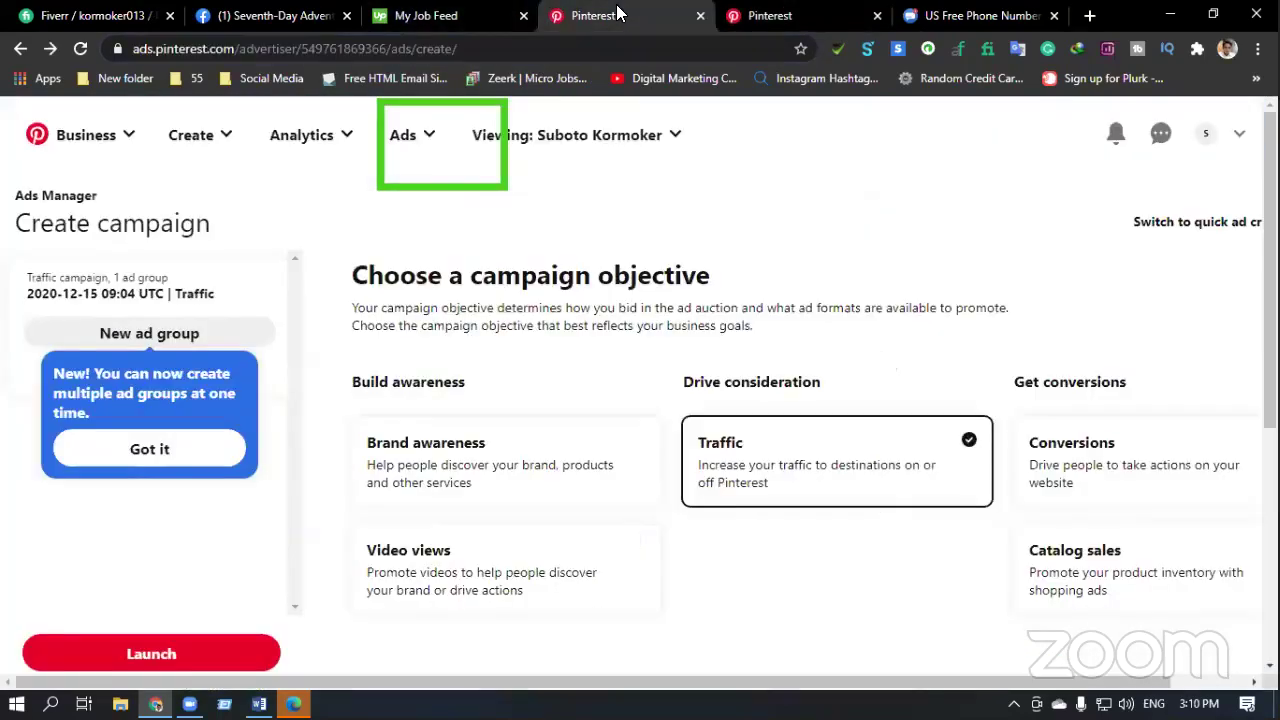
click(523, 15)
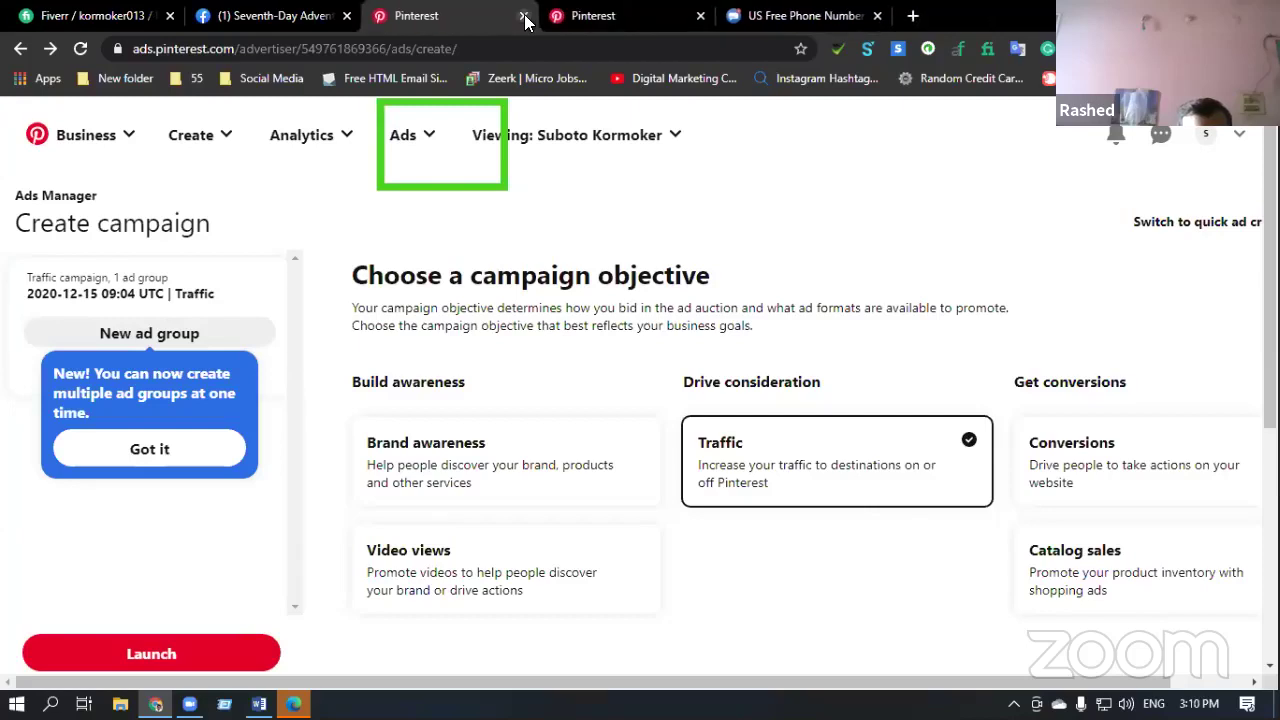
click(675, 139)
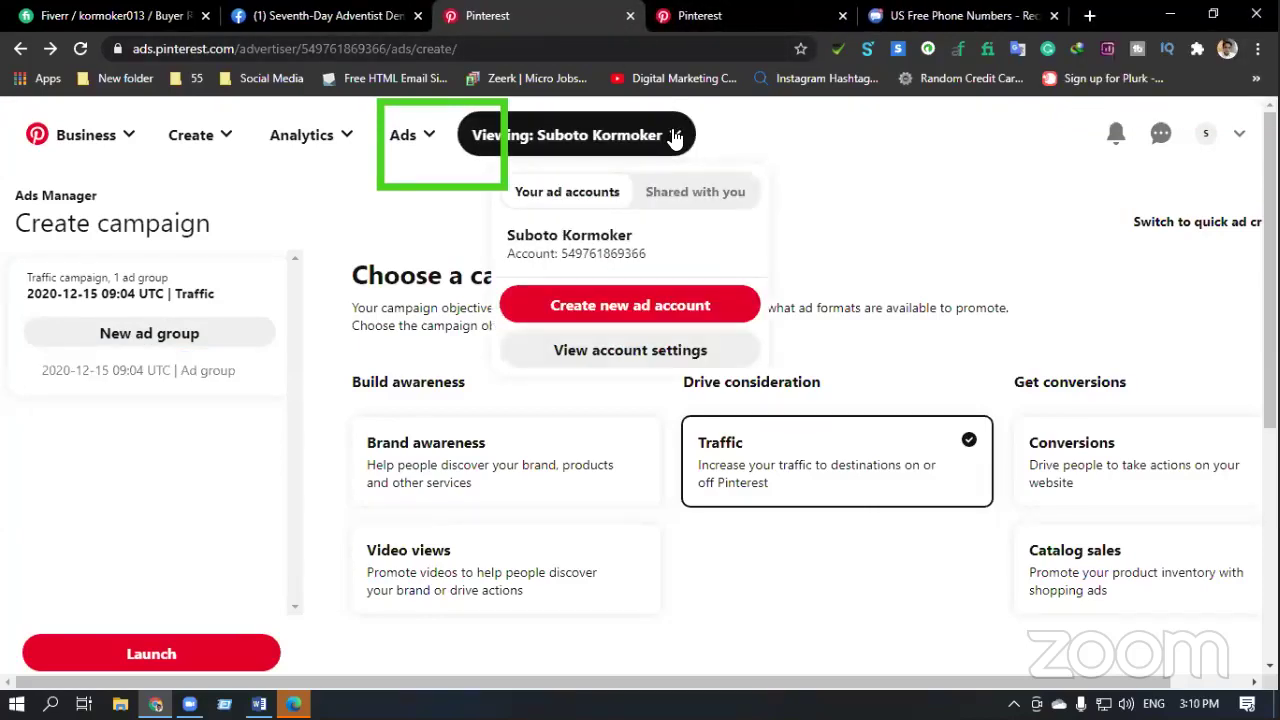
click(675, 139)
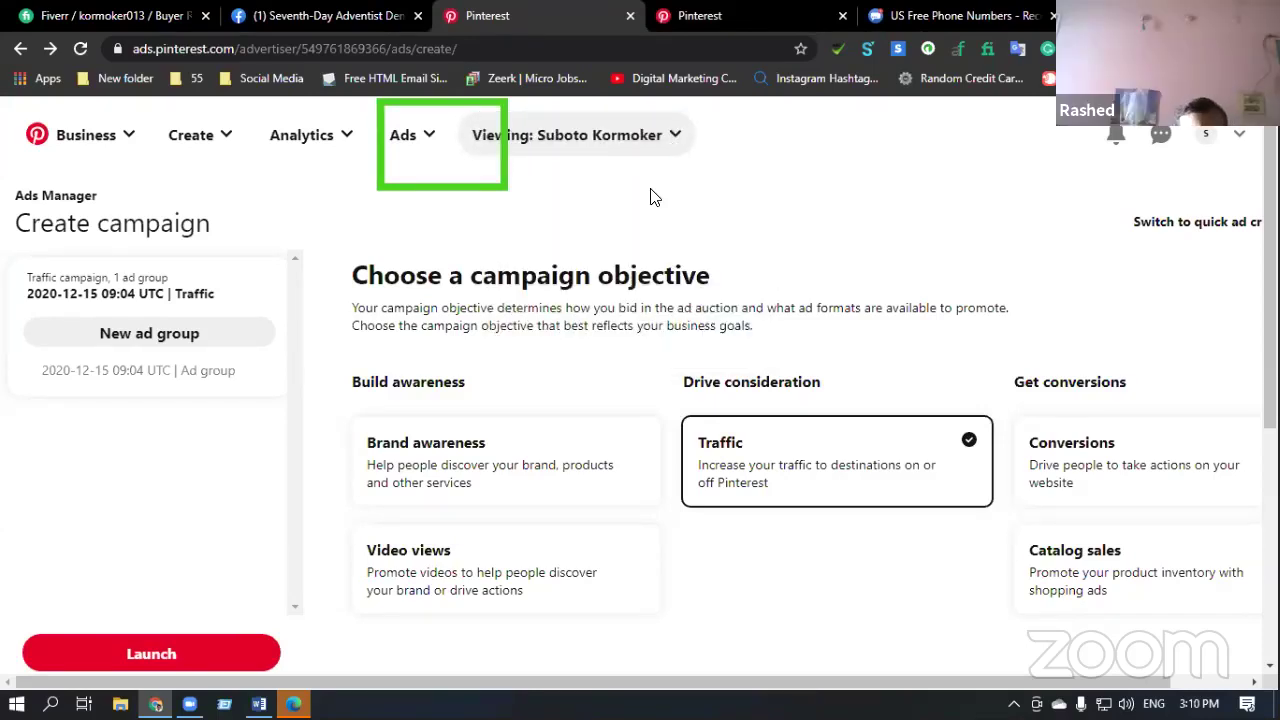
scroll(487, 424, down, 1)
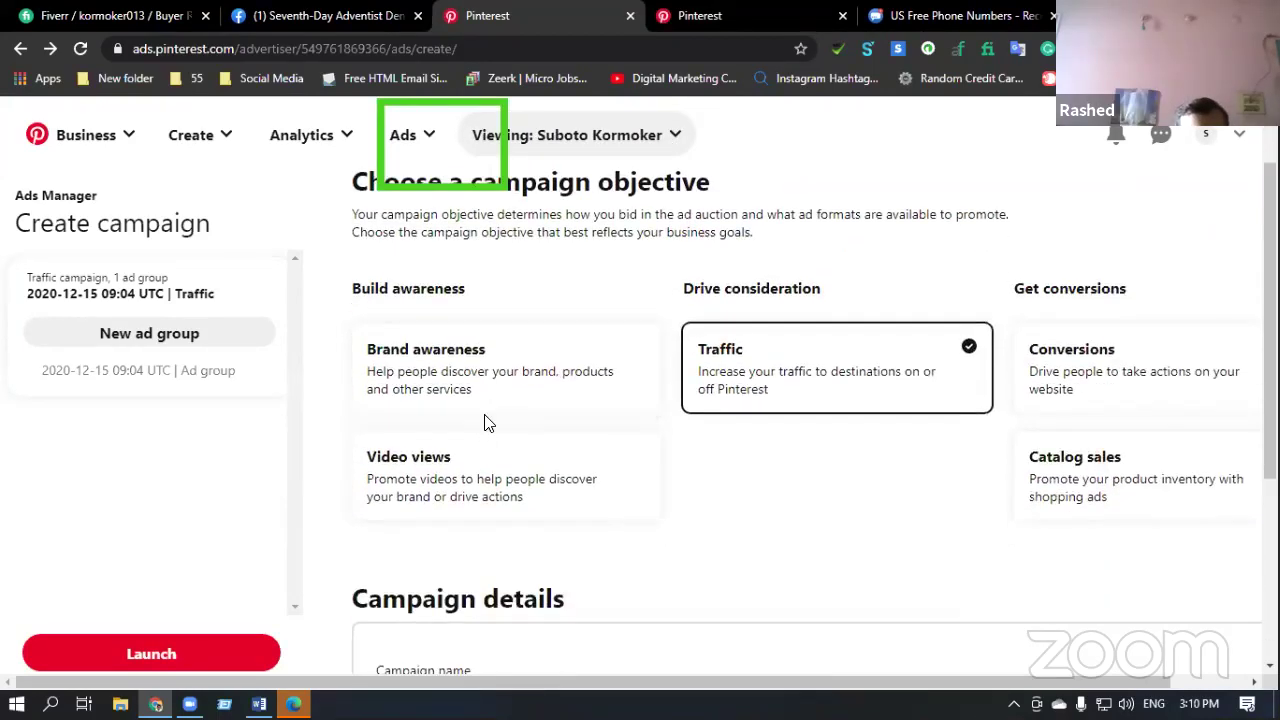
scroll(489, 424, down, 1)
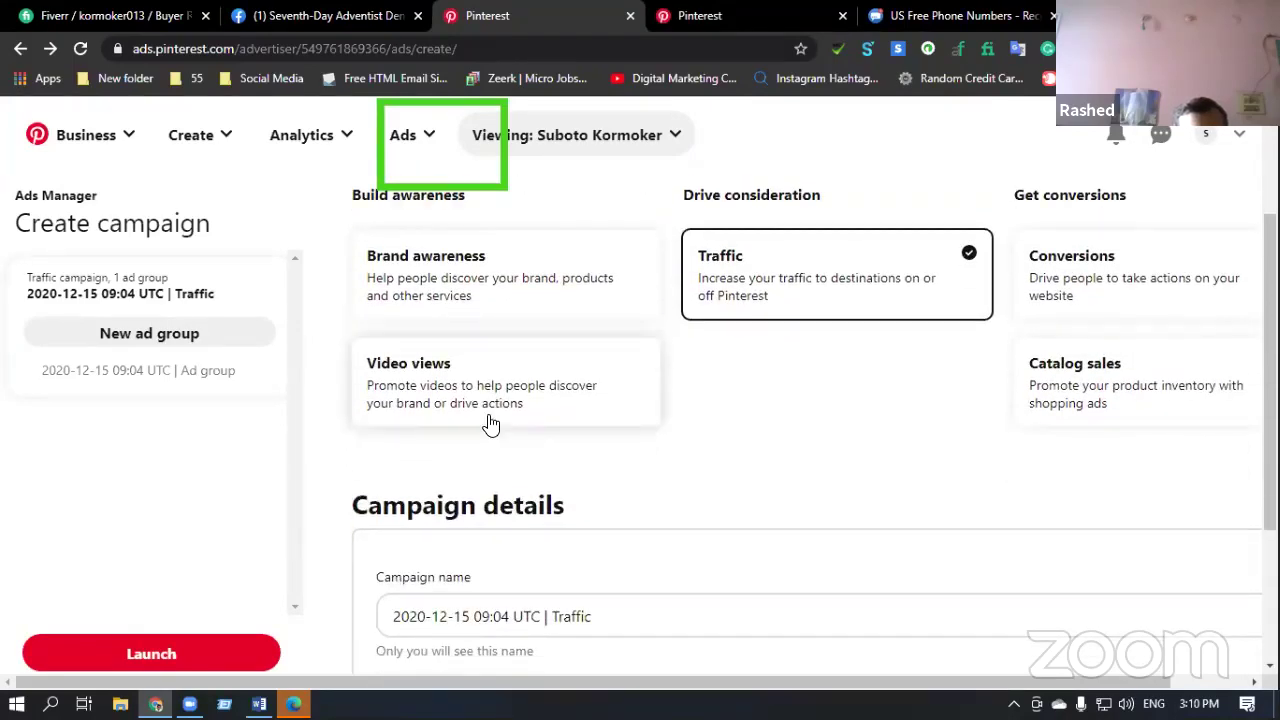
scroll(506, 409, up, 2)
click(700, 16)
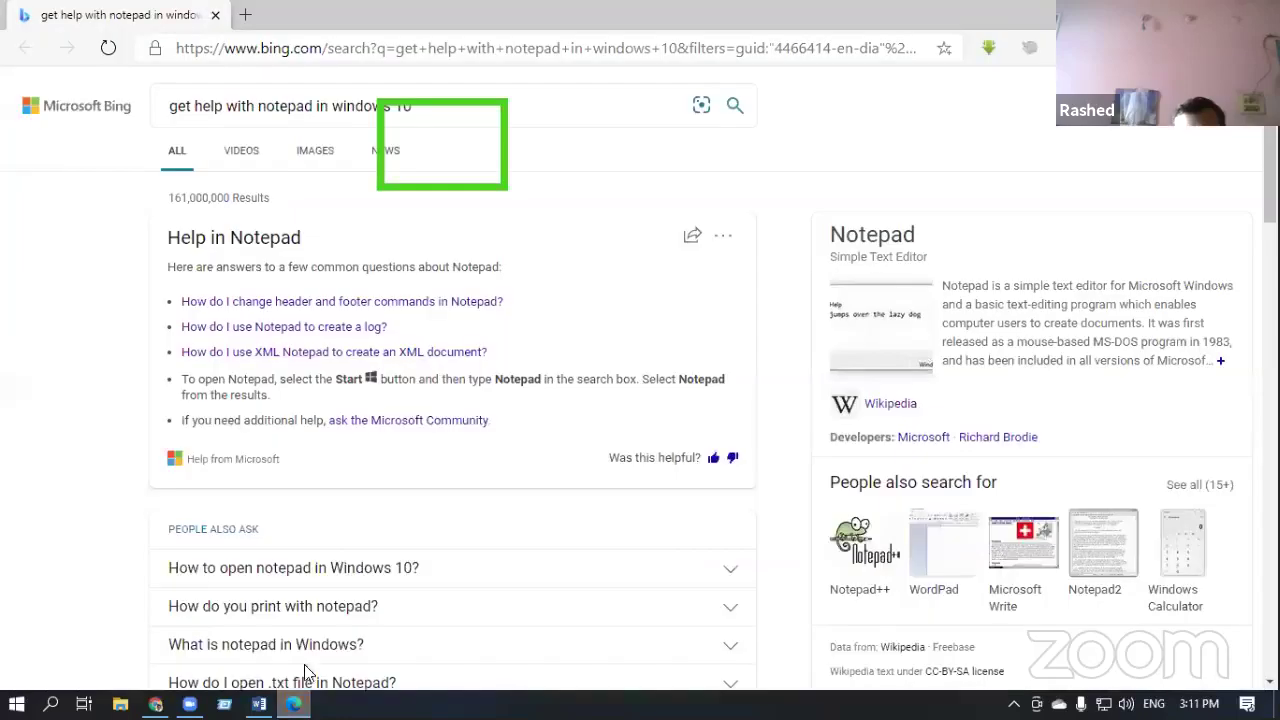
Close the Bing window and open 14.SUBROTO from the Downloads folder via This PC
click(1257, 14)
click(1170, 16)
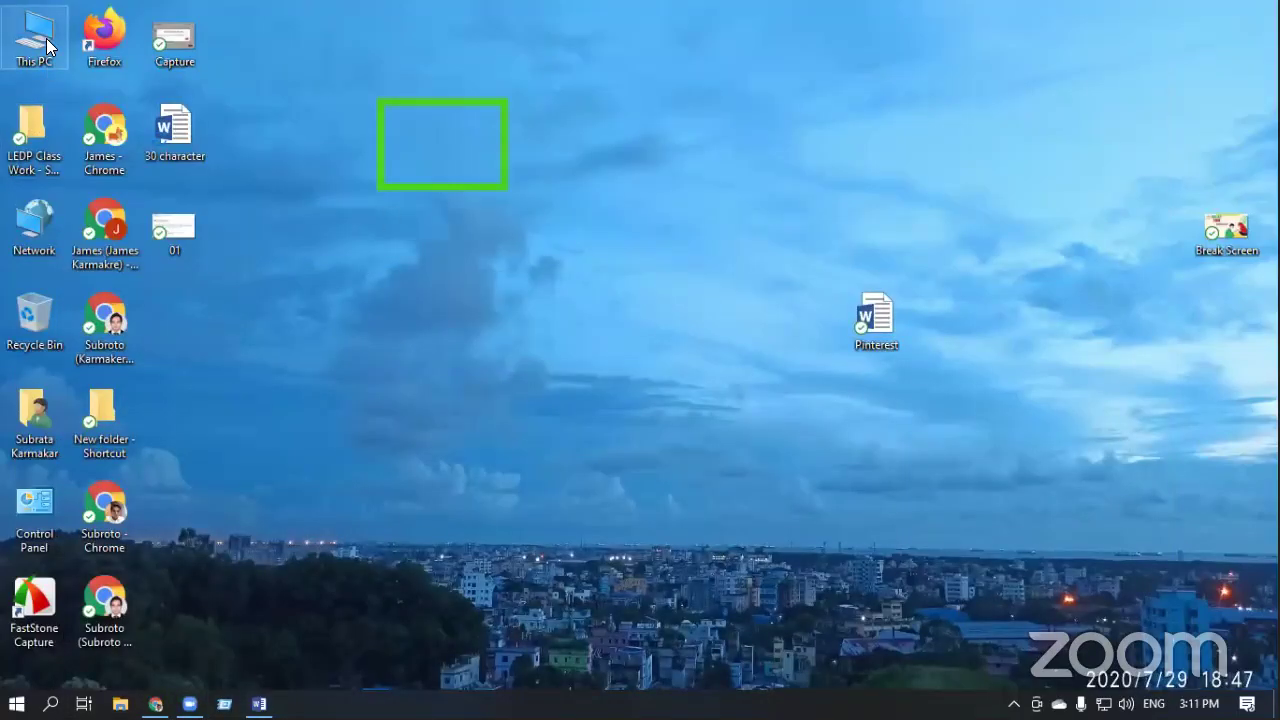
double_click(47, 45)
click(94, 323)
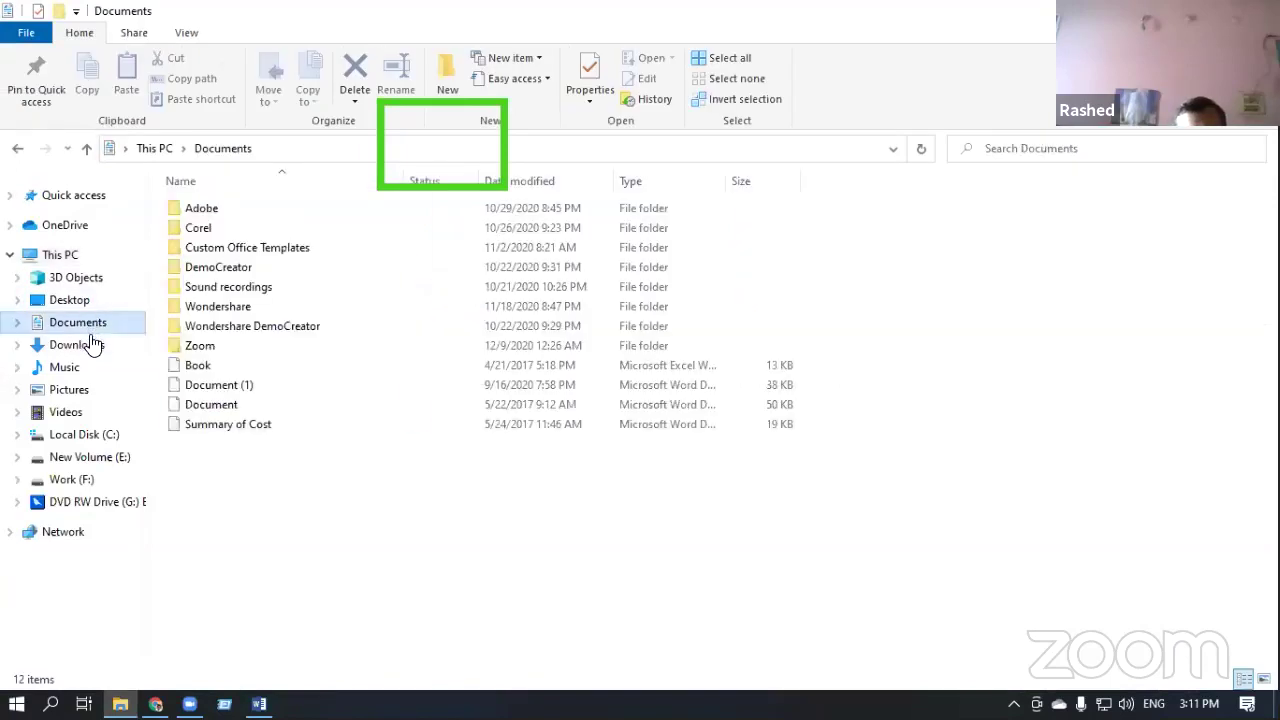
click(94, 344)
double_click(201, 352)
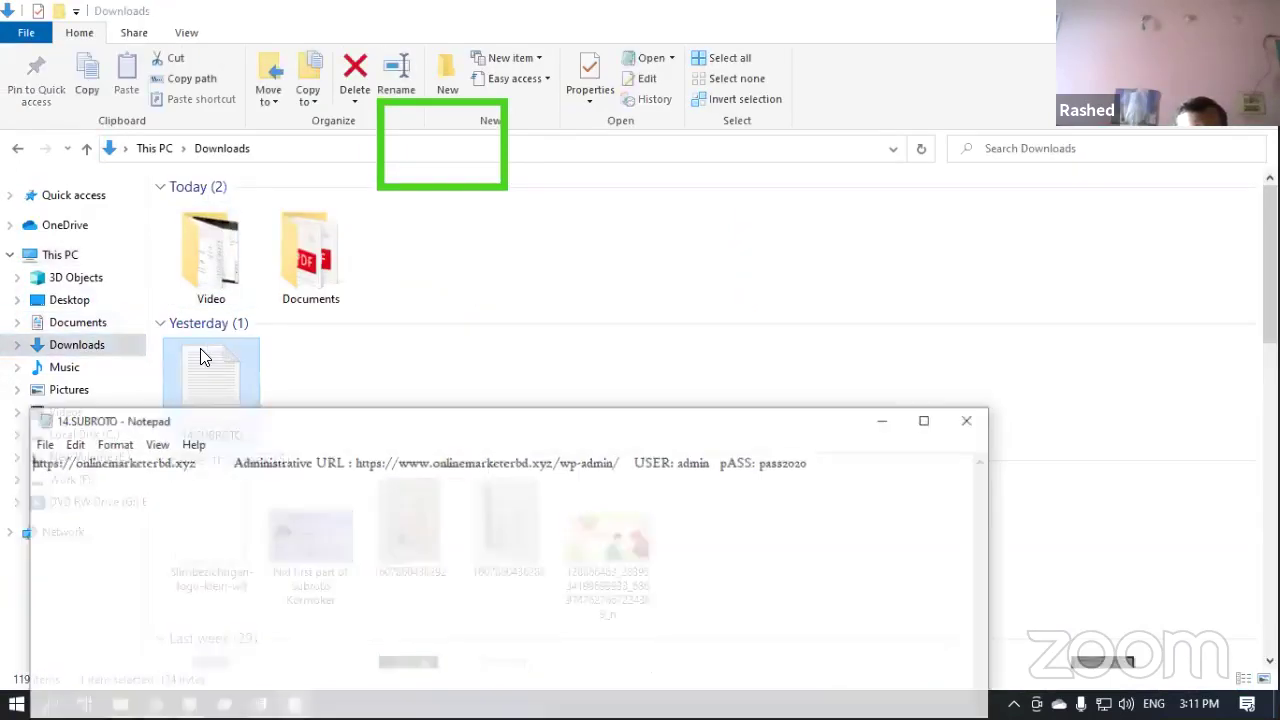
Copy the onlinemarketerbd.xyz domain from the first URL in Notepad and minimize the windows
click(192, 443)
click(194, 463)
drag(194, 463, 72, 467)
right_click(89, 466)
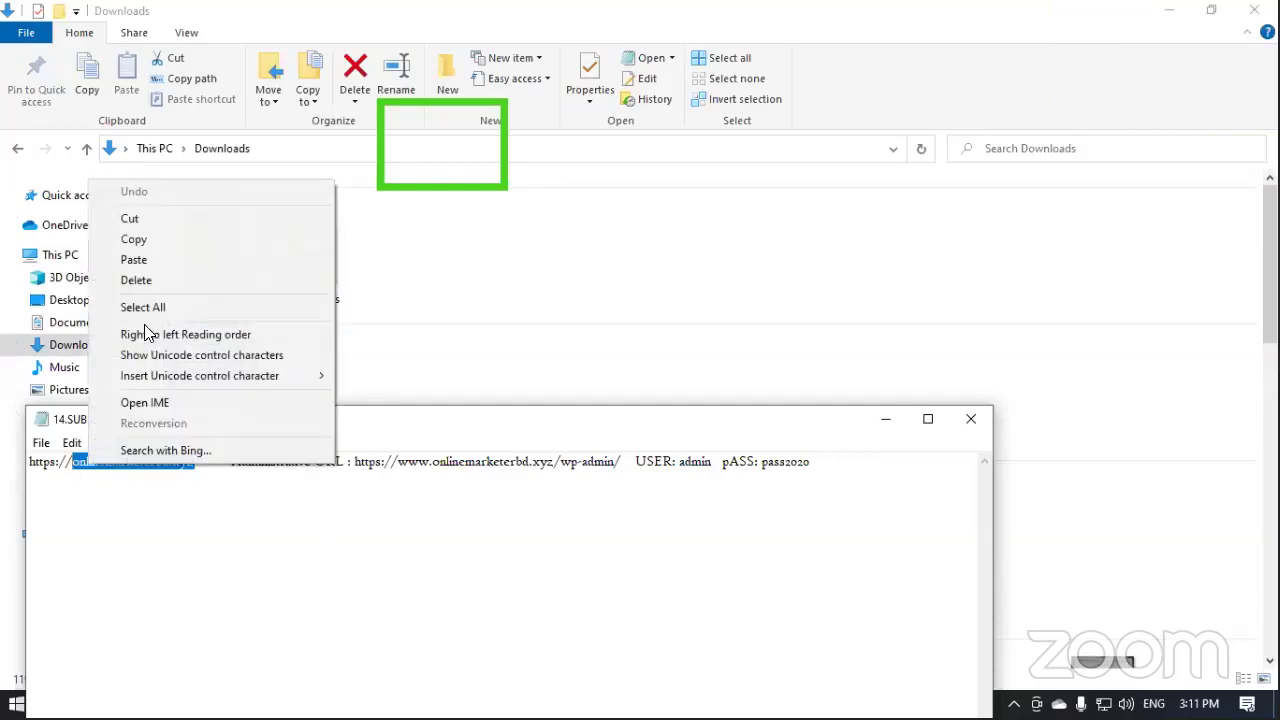
click(140, 240)
click(885, 419)
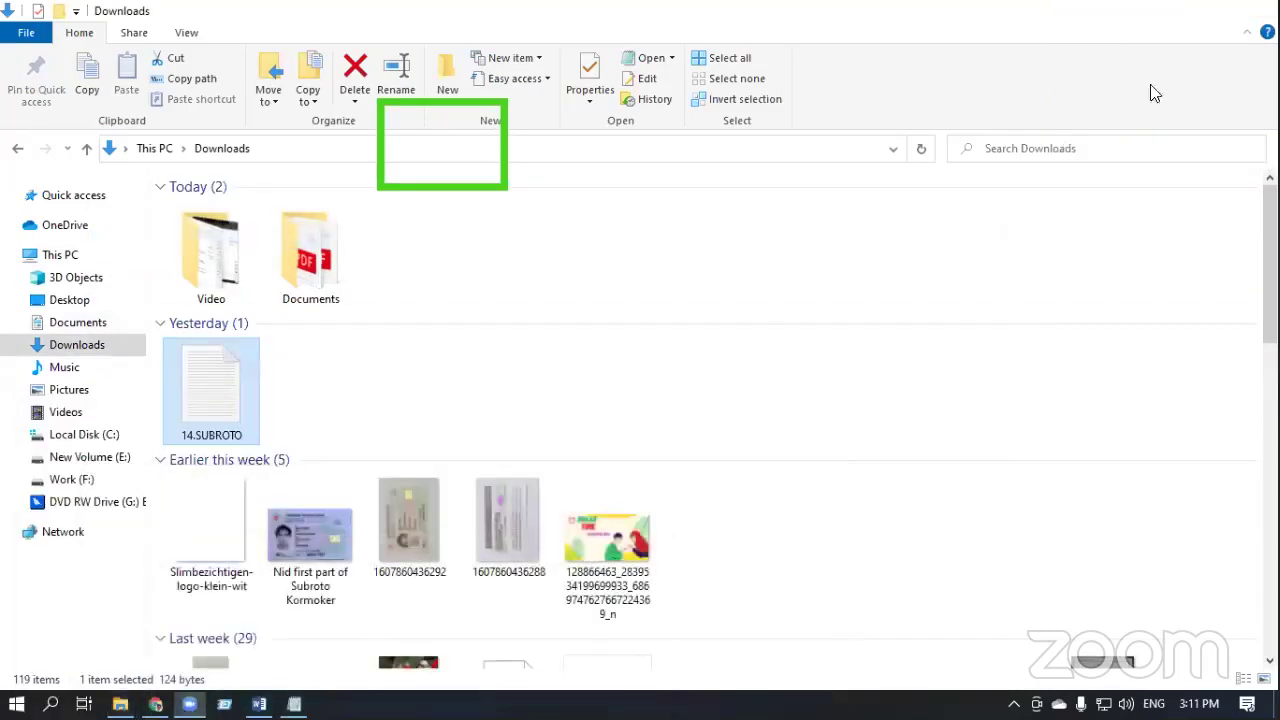
click(1168, 10)
Load the pasted onlinemarketerbd.xyz domain in a new Chrome tab, reload it, and clear the address bar
click(155, 704)
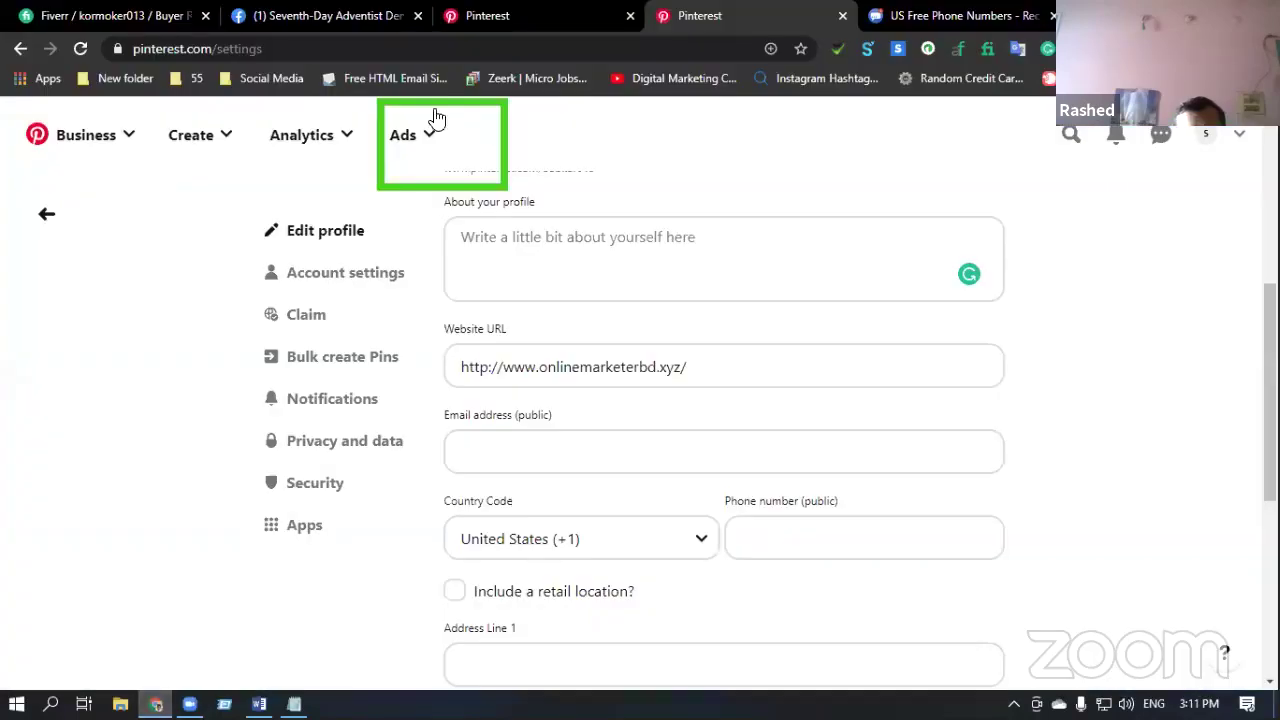
key(ctrl+t)
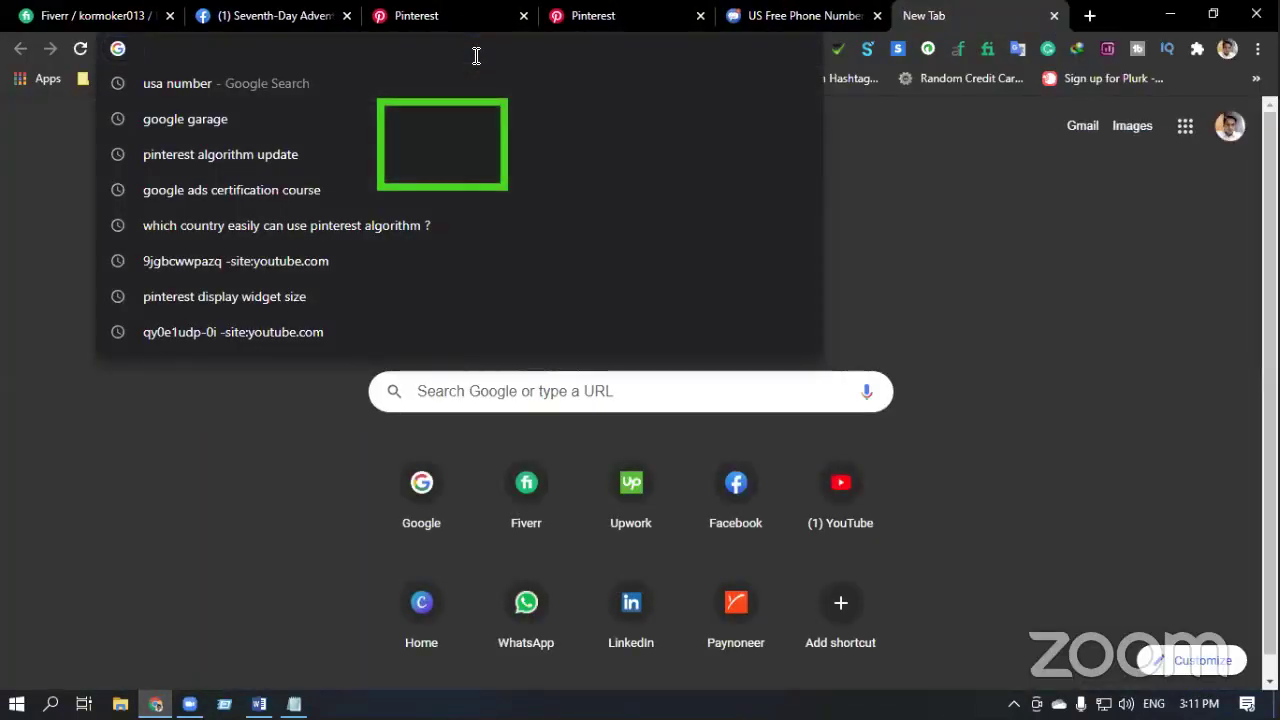
key(ctrl+v)
key(Return)
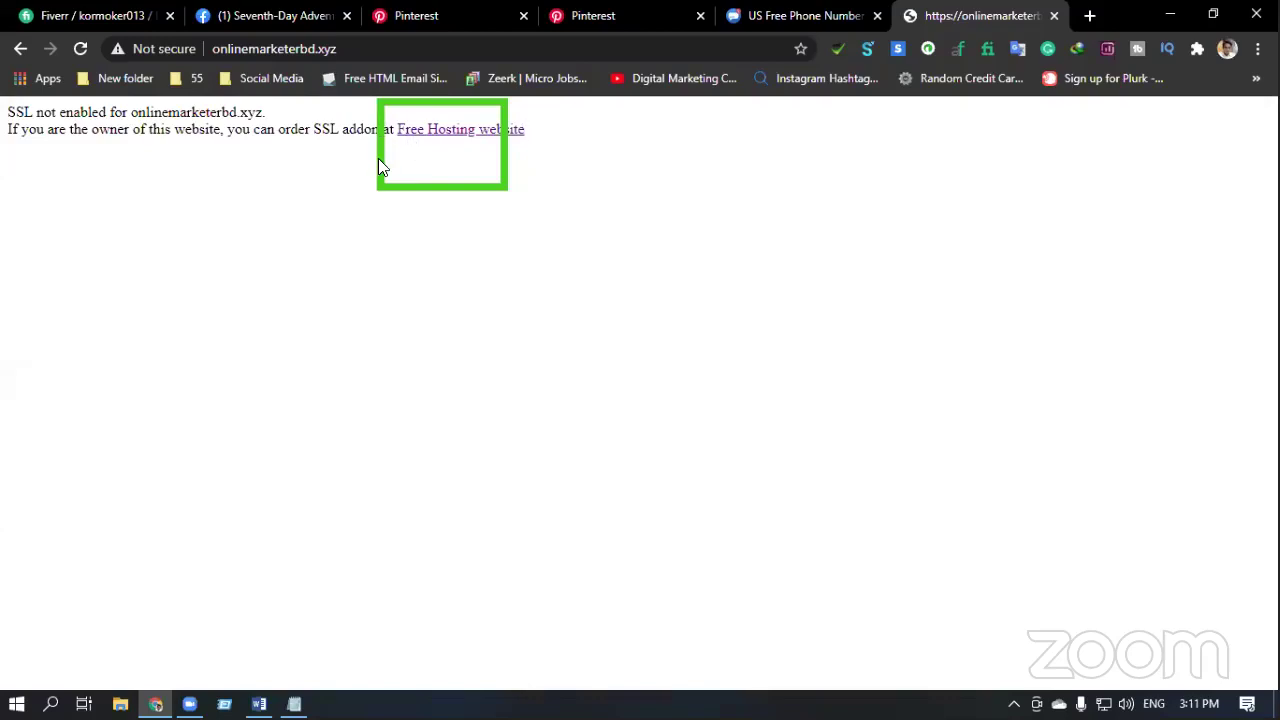
click(212, 48)
click(212, 48)
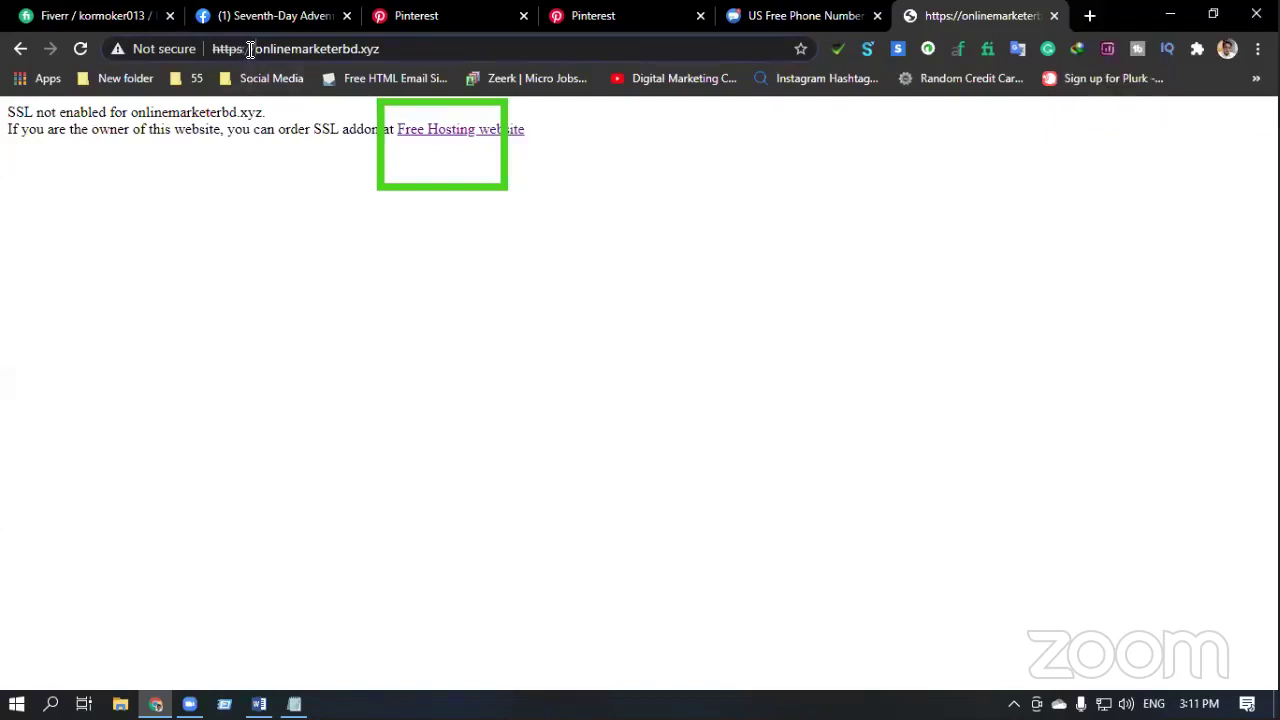
click(250, 48)
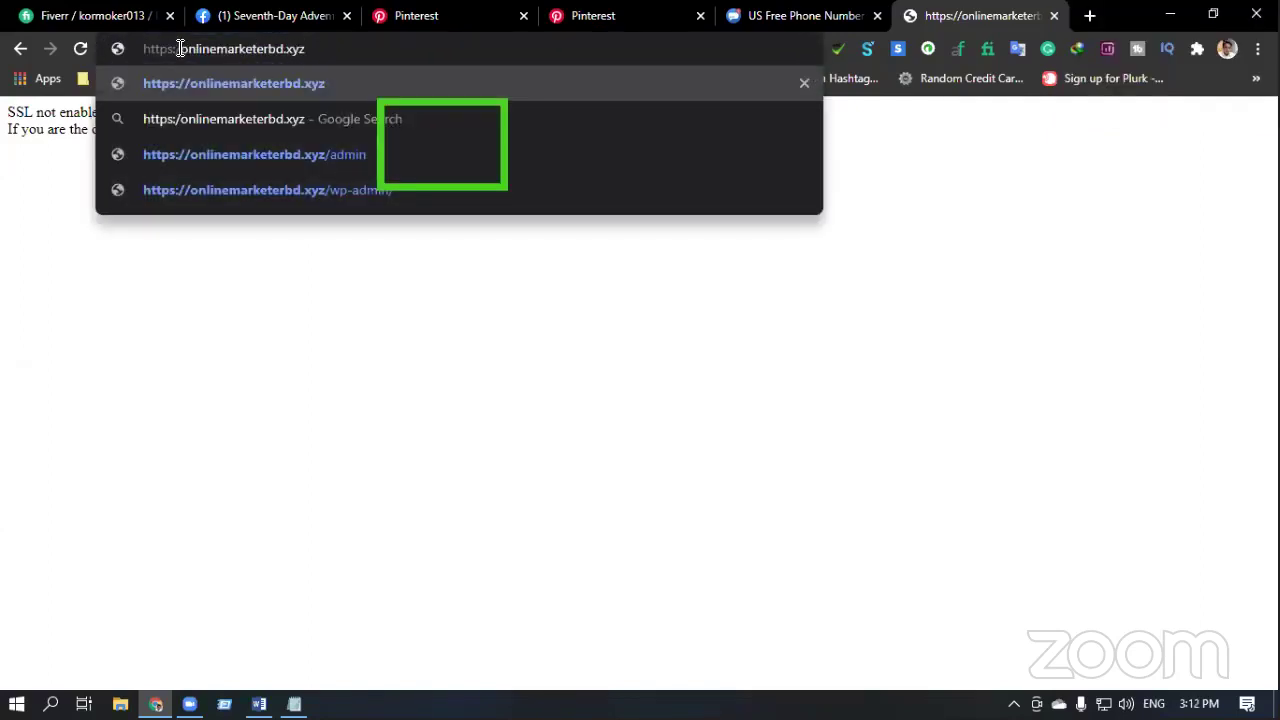
click(234, 84)
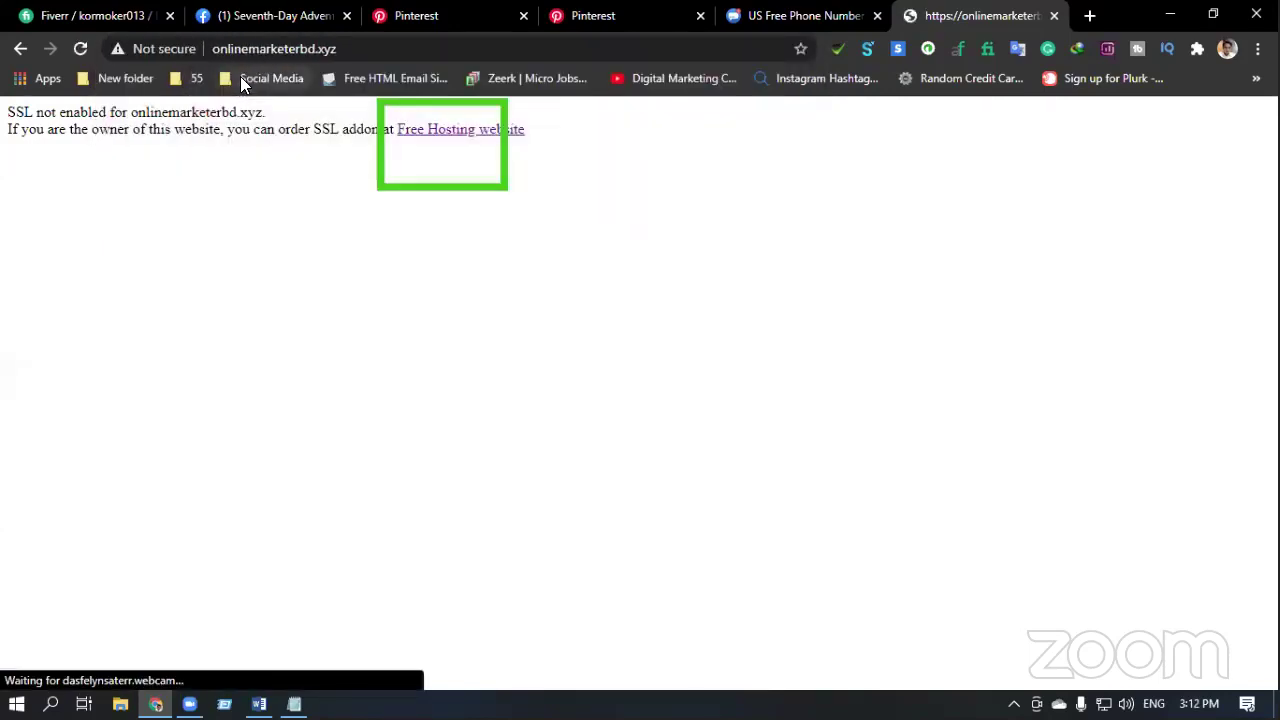
click(374, 48)
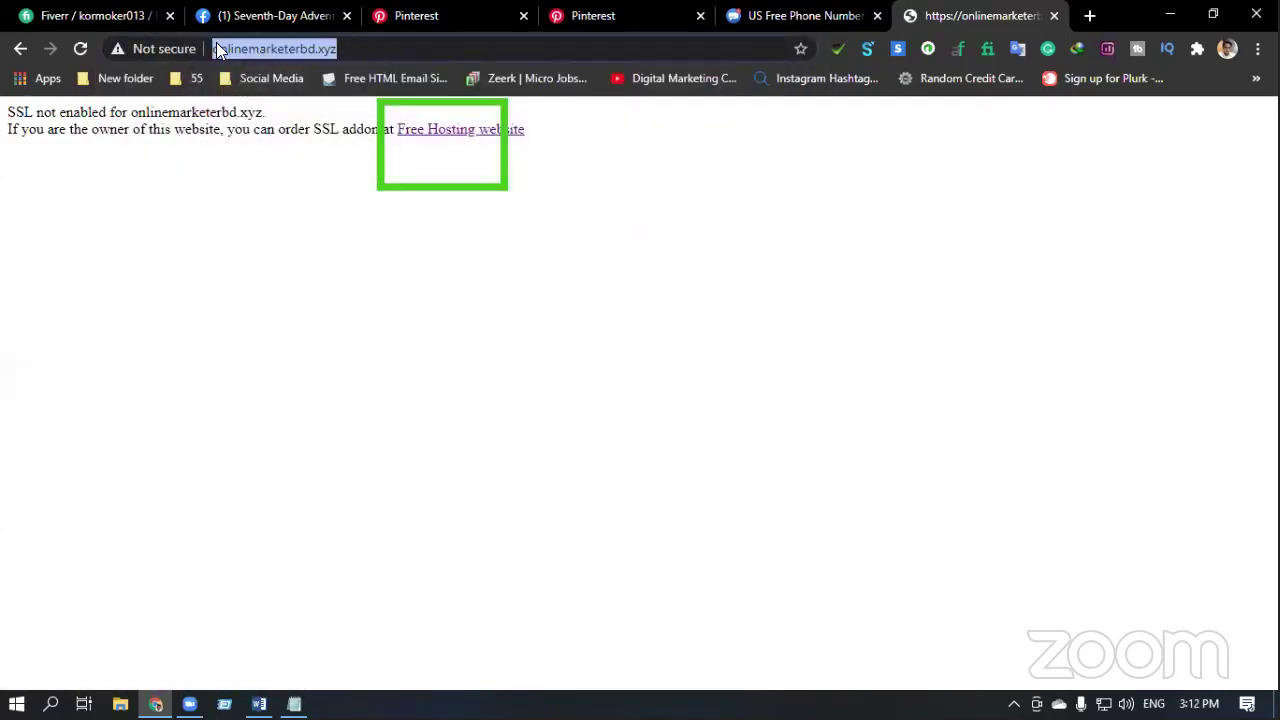
key(BackSpace)
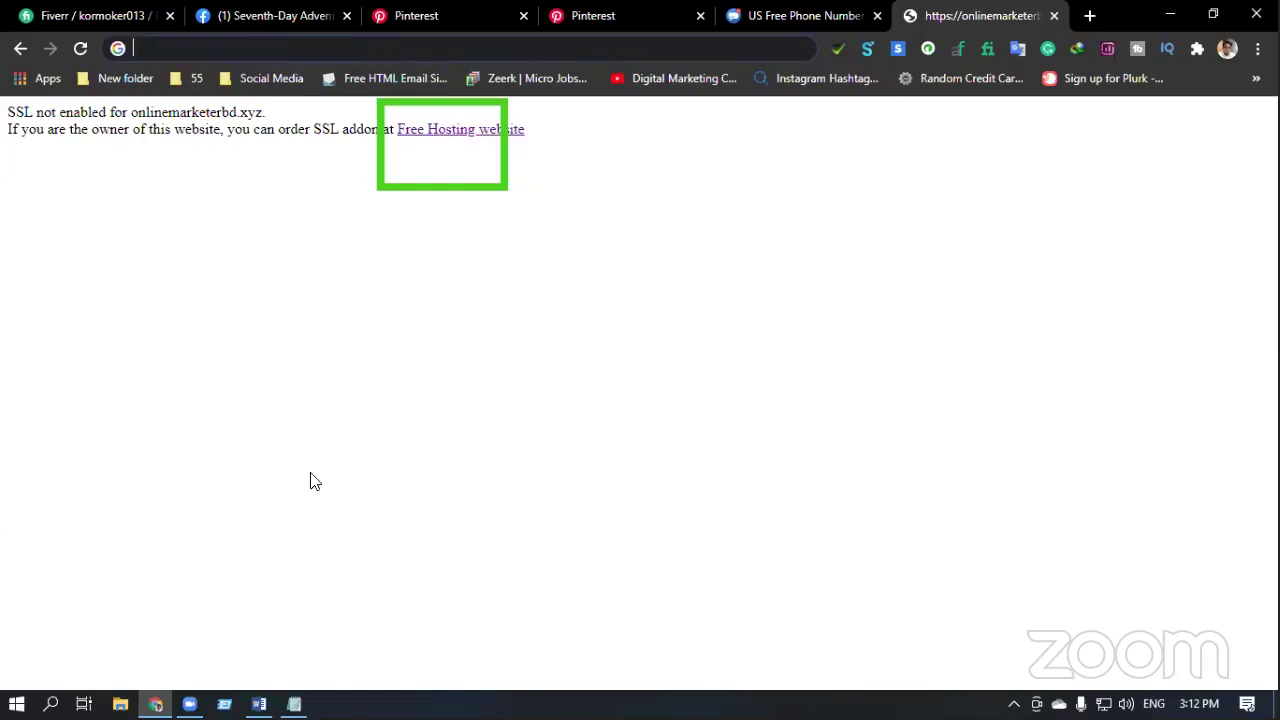
click(294, 704)
drag(190, 466, 9, 466)
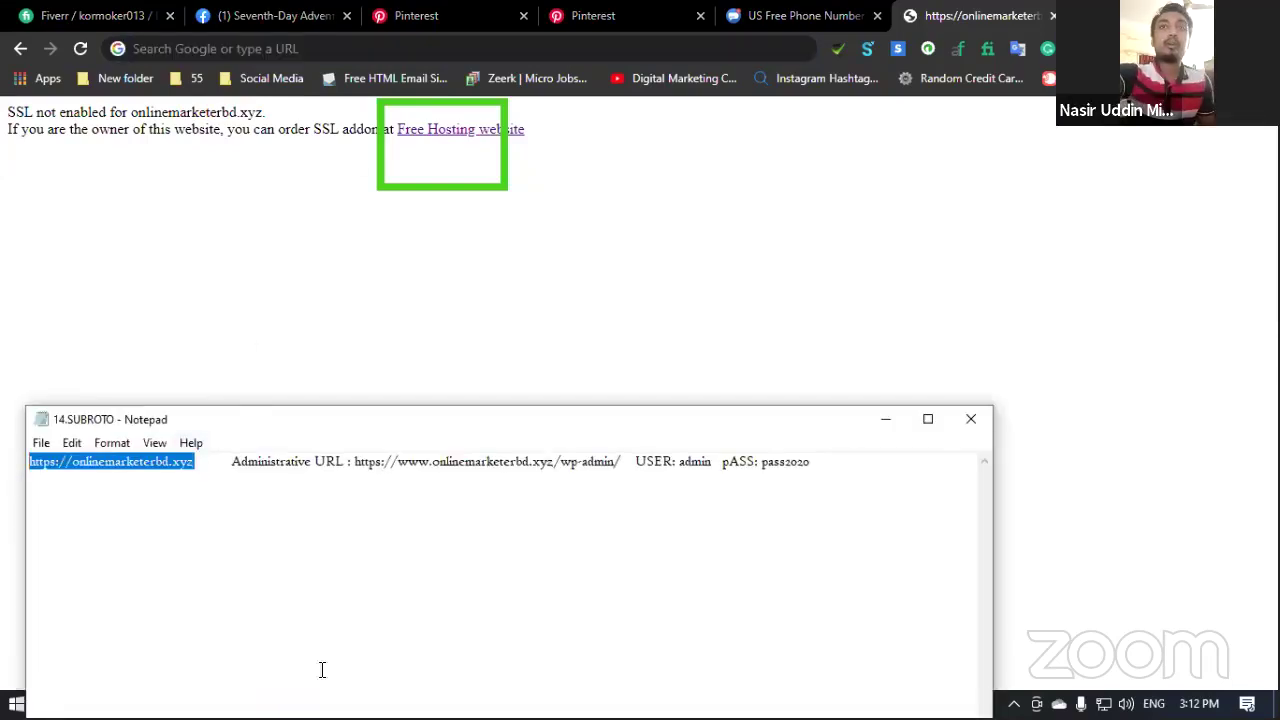
click(299, 50)
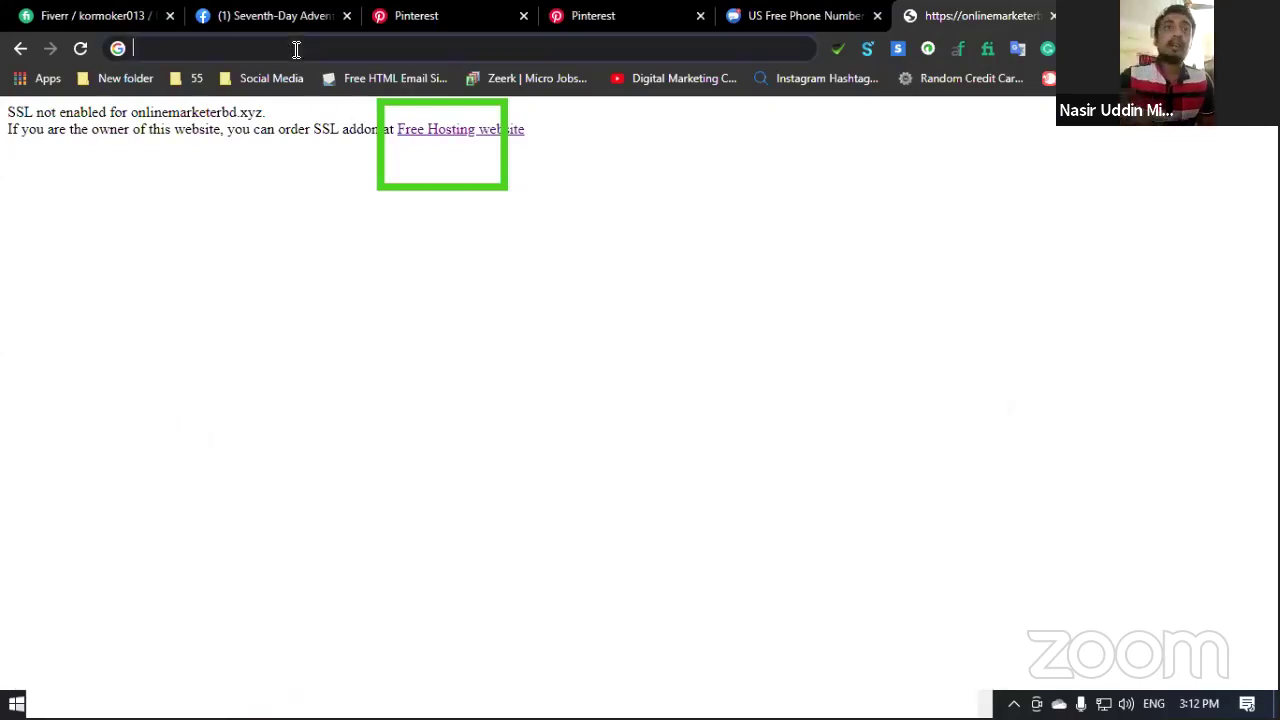
key(ctrl+v)
key(Return)
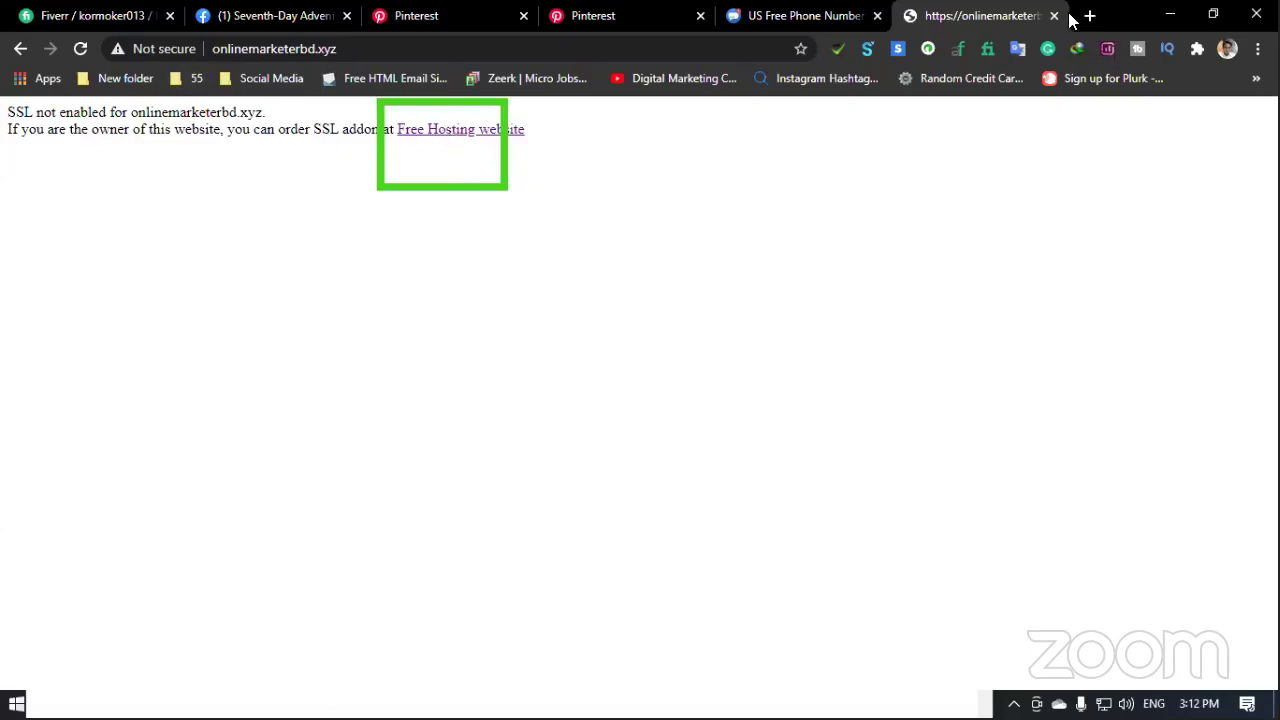
click(1170, 14)
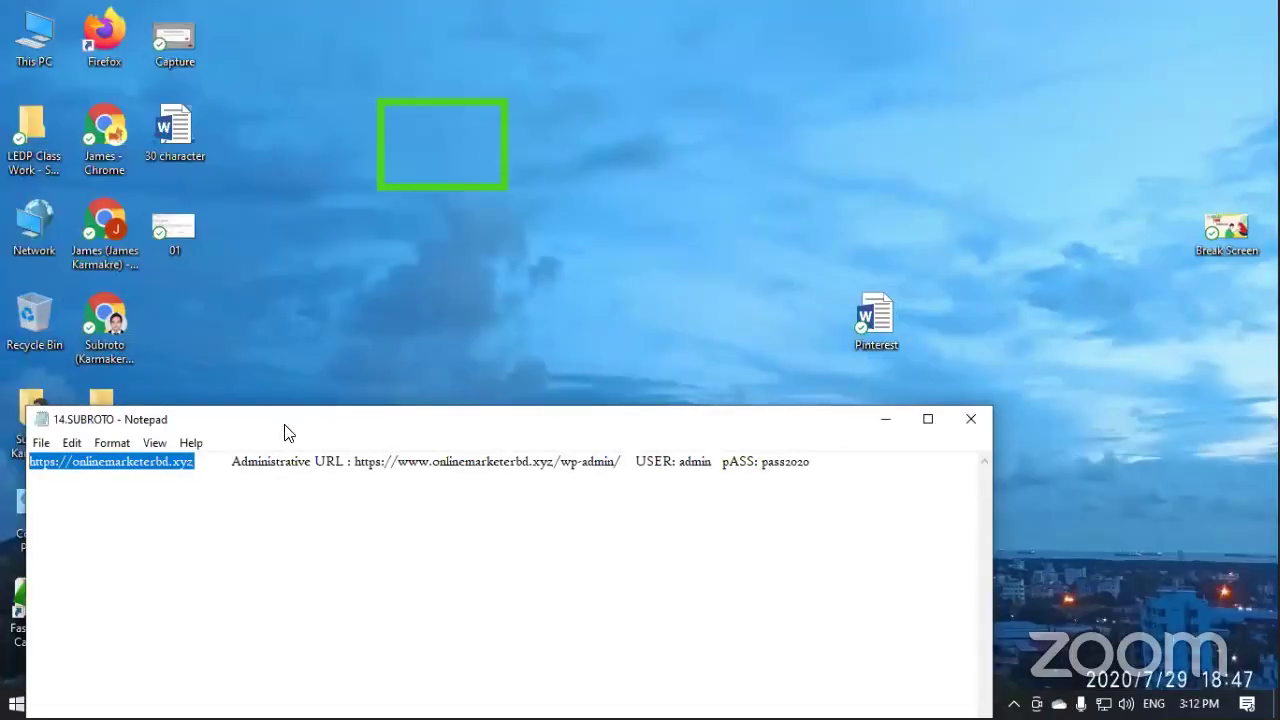
Move the notes aside and copy the wp-admin Administrative URL, then switch back to Chrome
drag(284, 432, 703, 315)
click(618, 428)
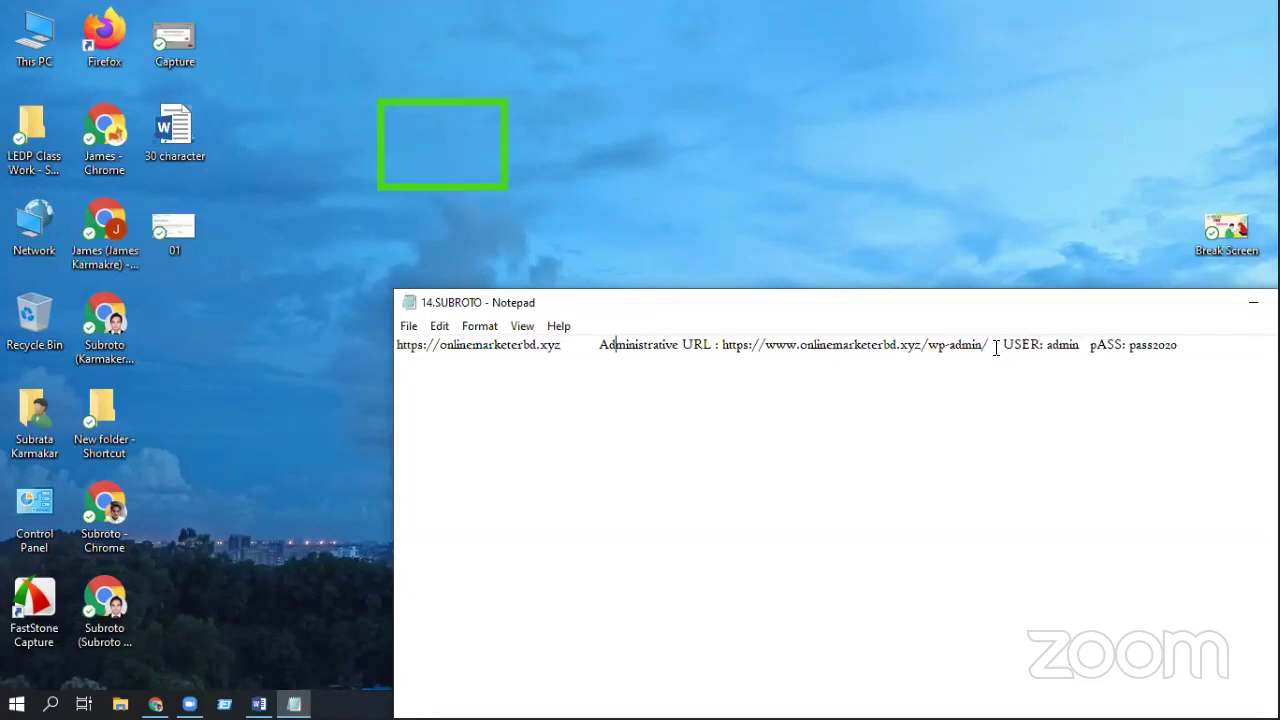
drag(979, 344, 724, 344)
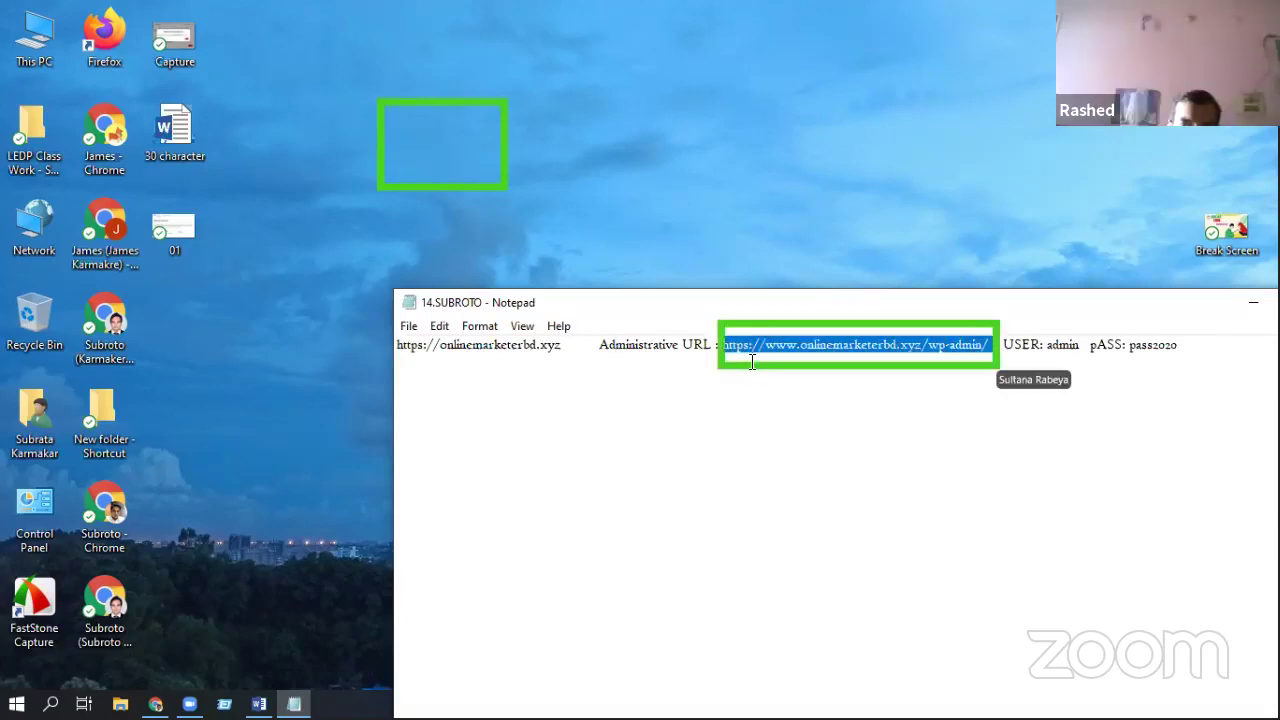
right_click(753, 343)
click(795, 403)
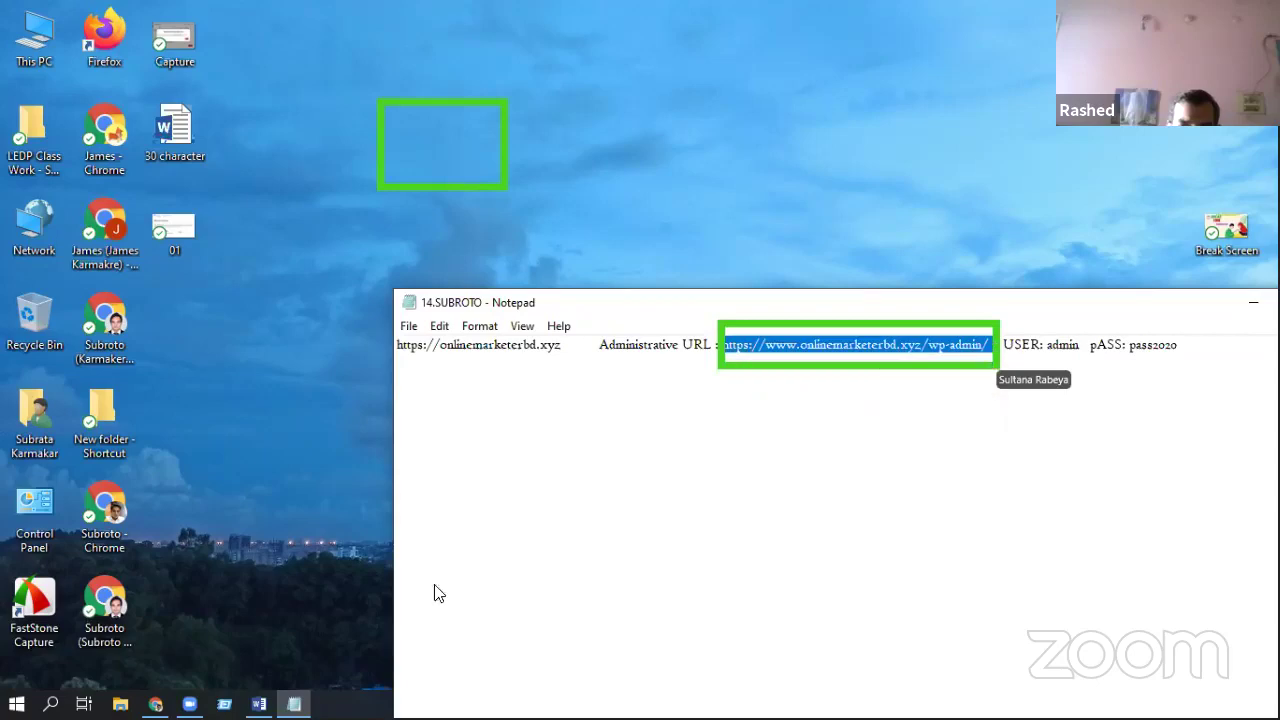
key(alt+Tab)
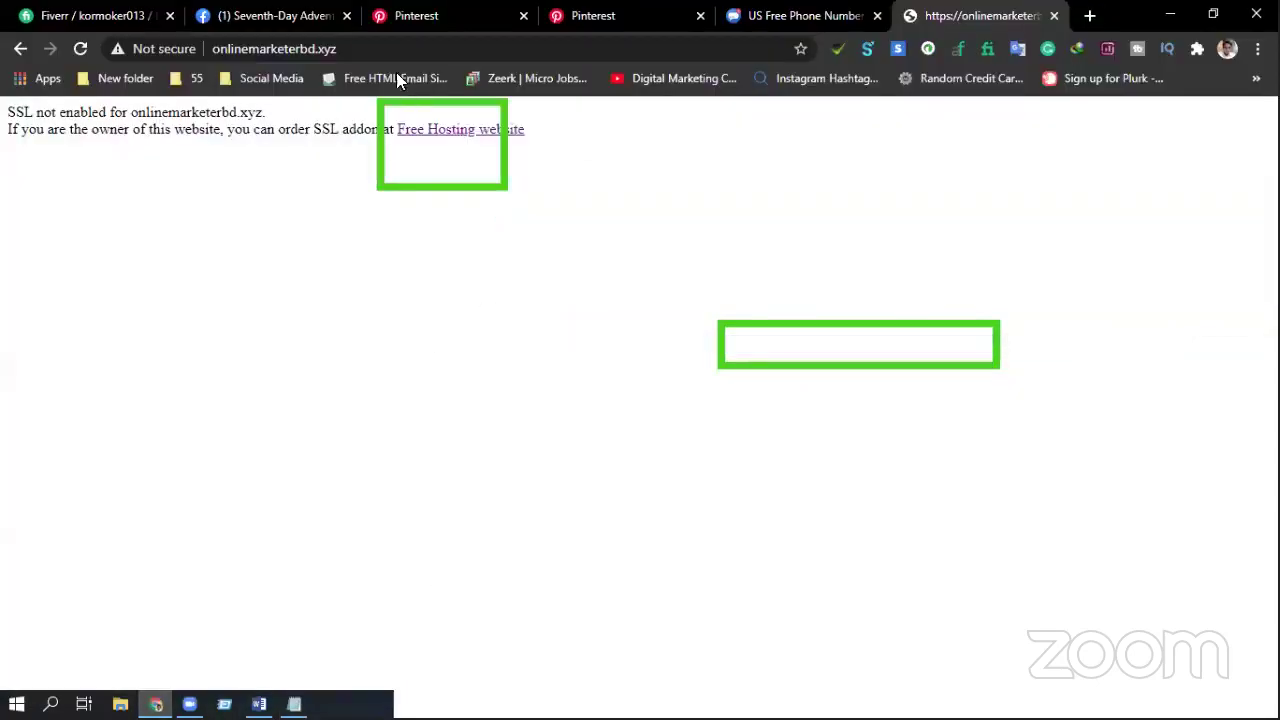
click(390, 48)
key(ctrl+v)
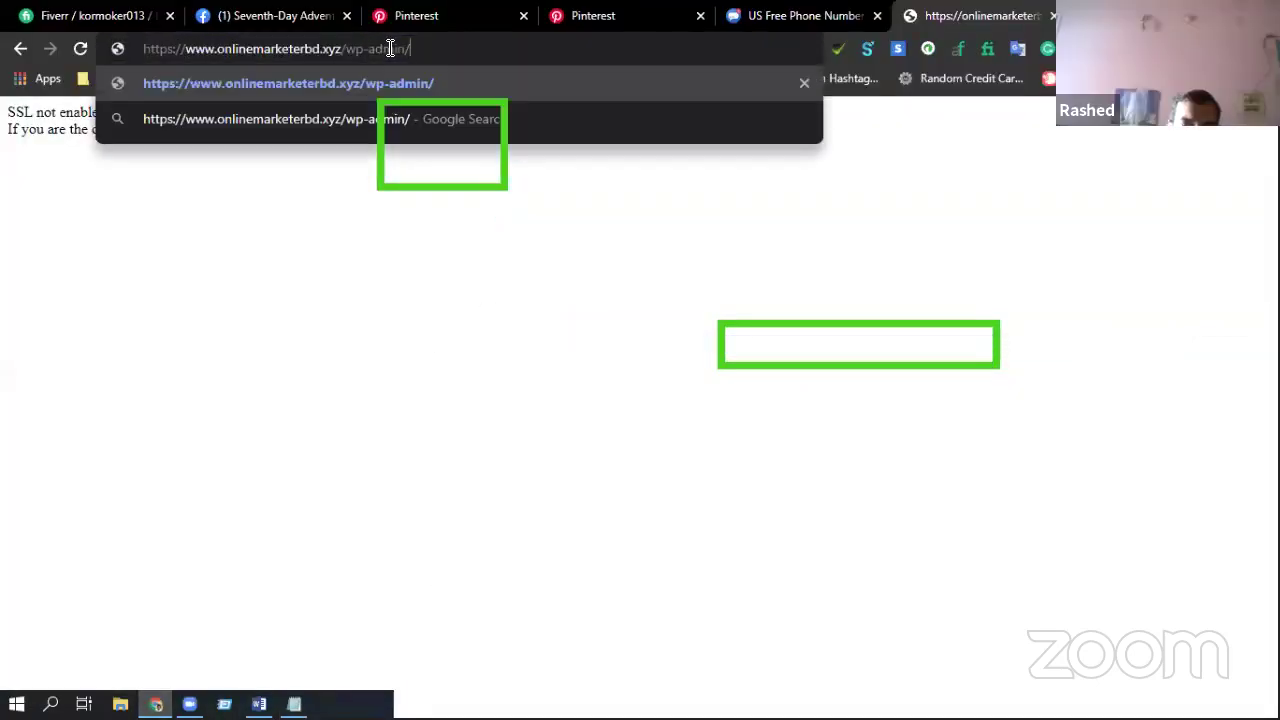
key(Return)
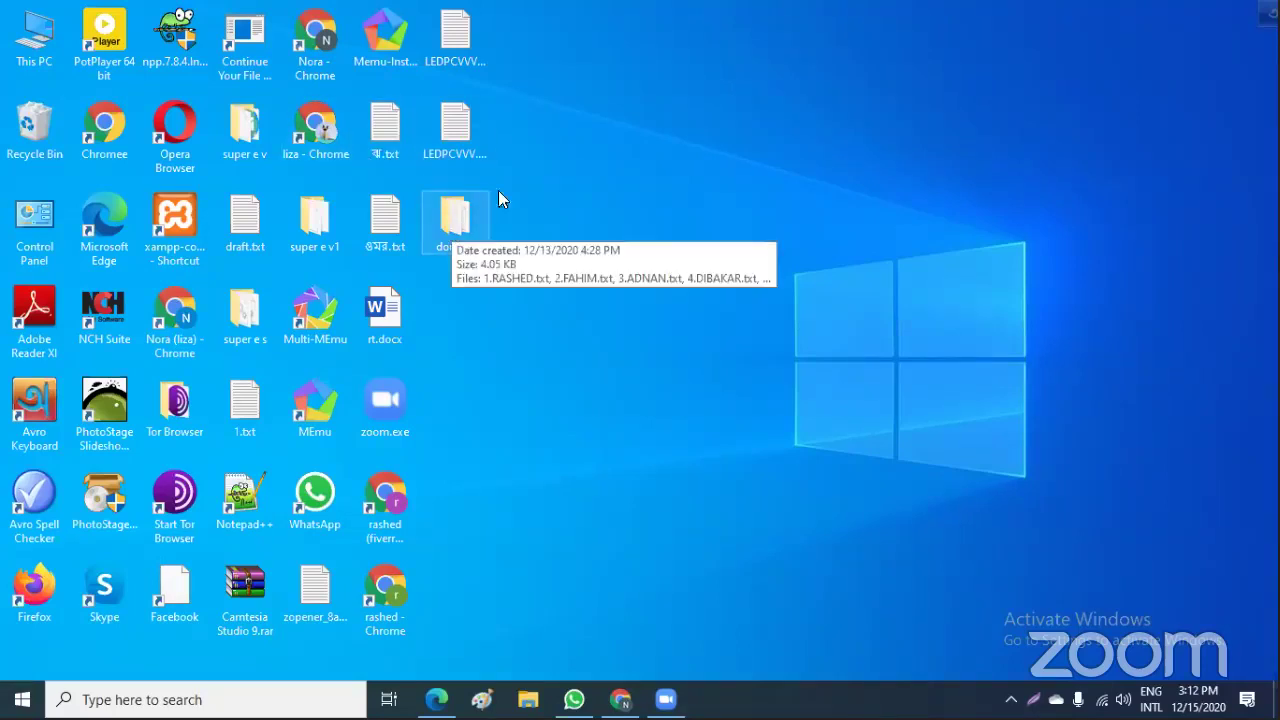
double_click(452, 220)
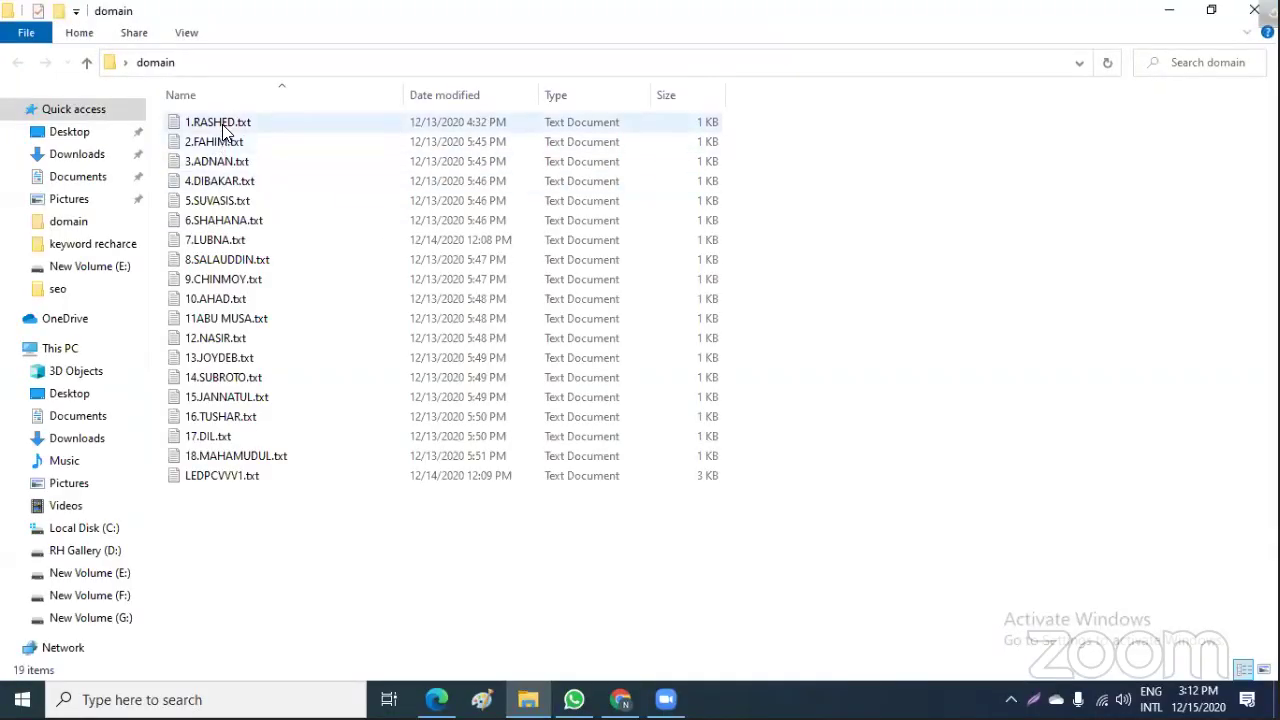
click(222, 131)
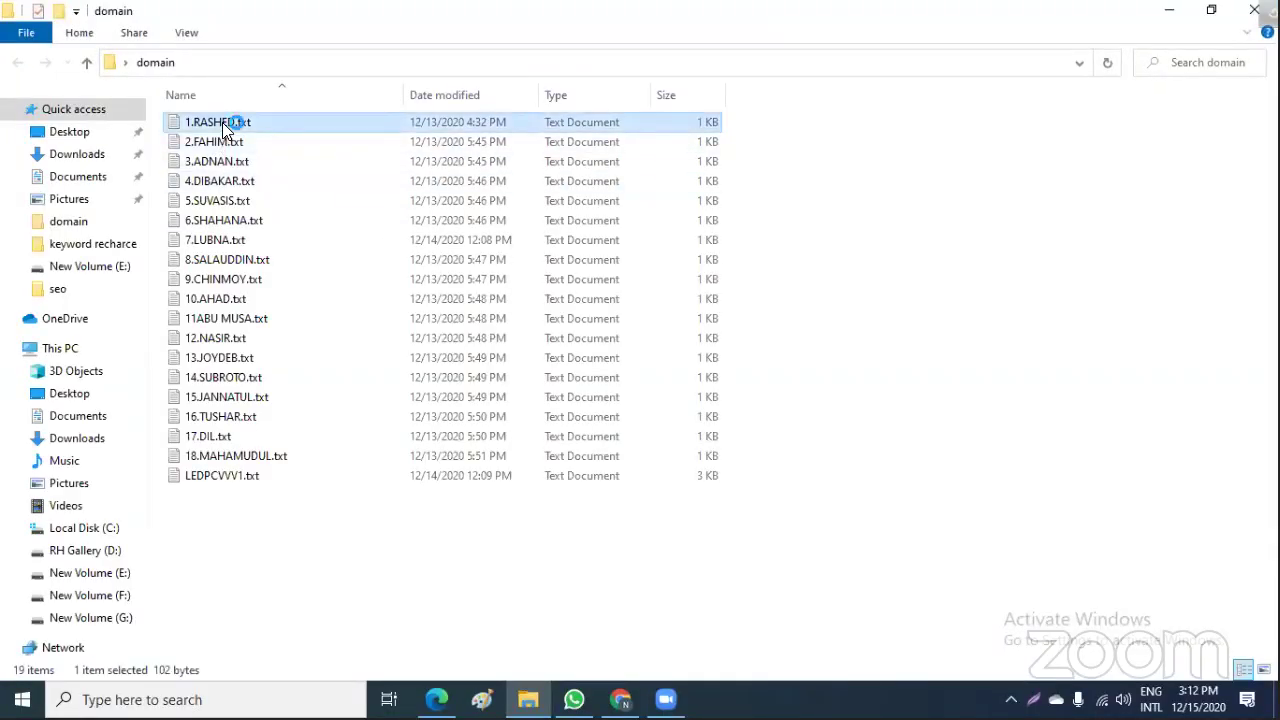
double_click(222, 131)
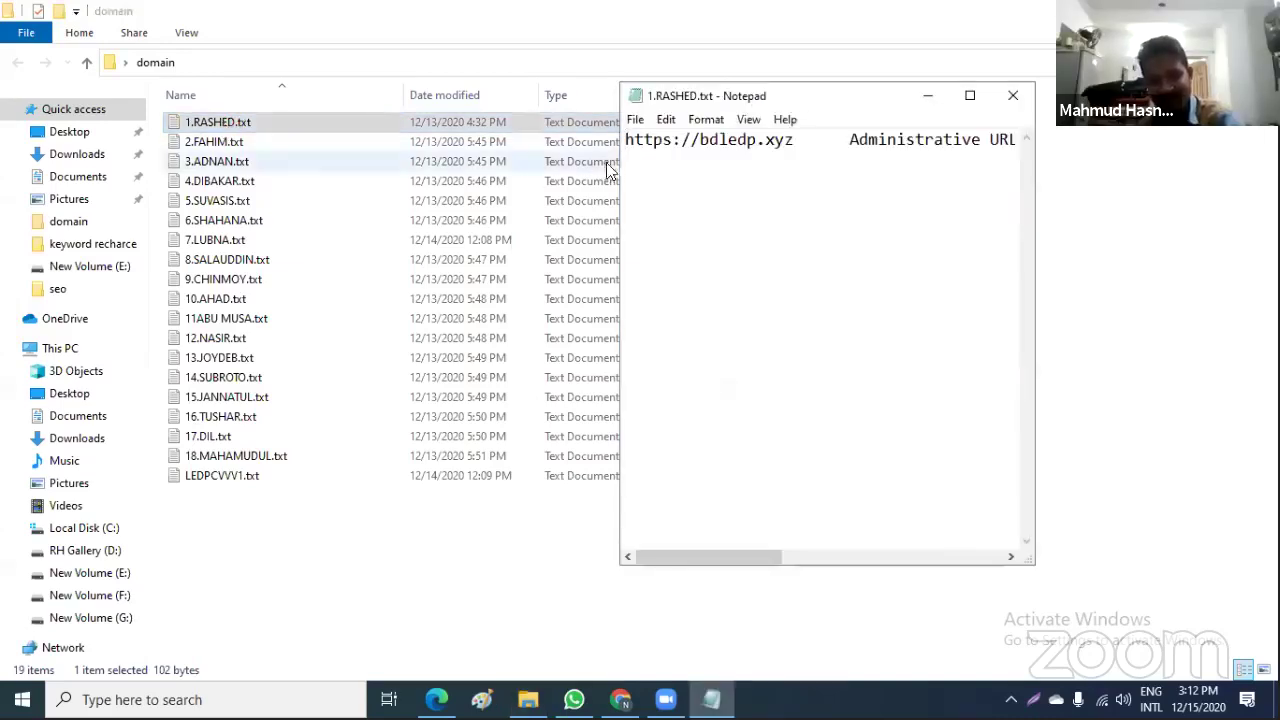
click(1013, 95)
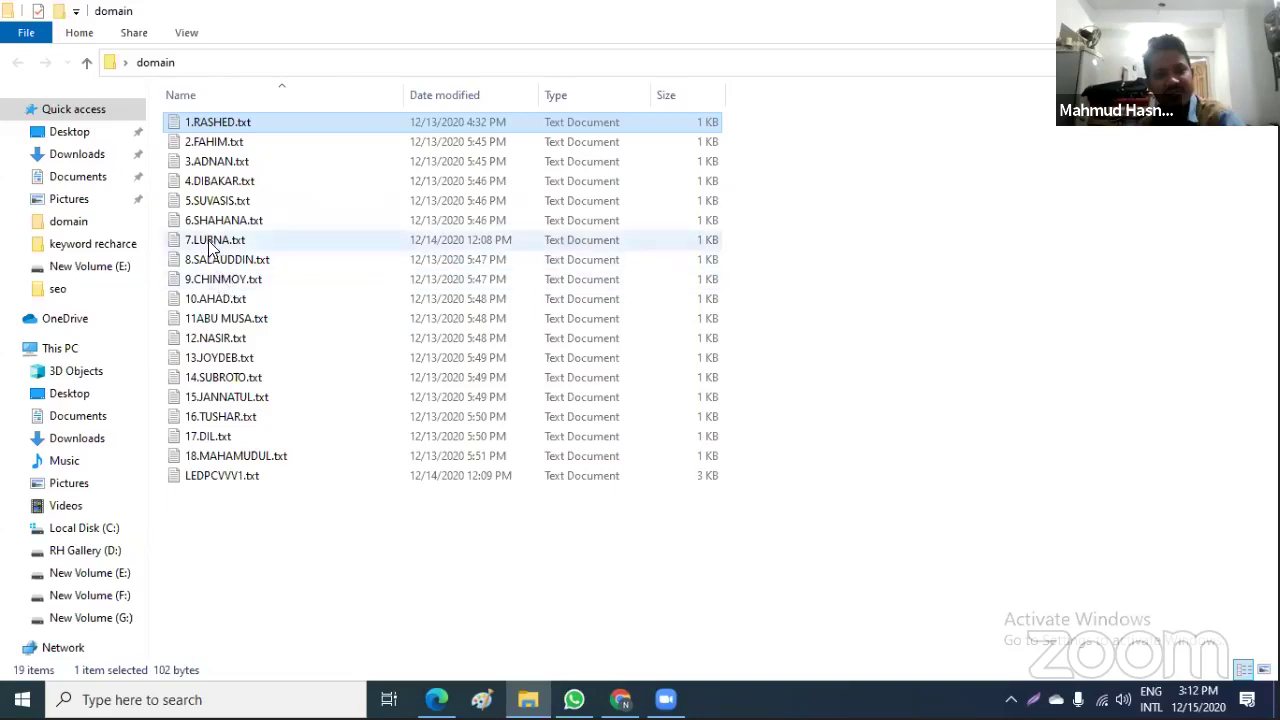
double_click(216, 146)
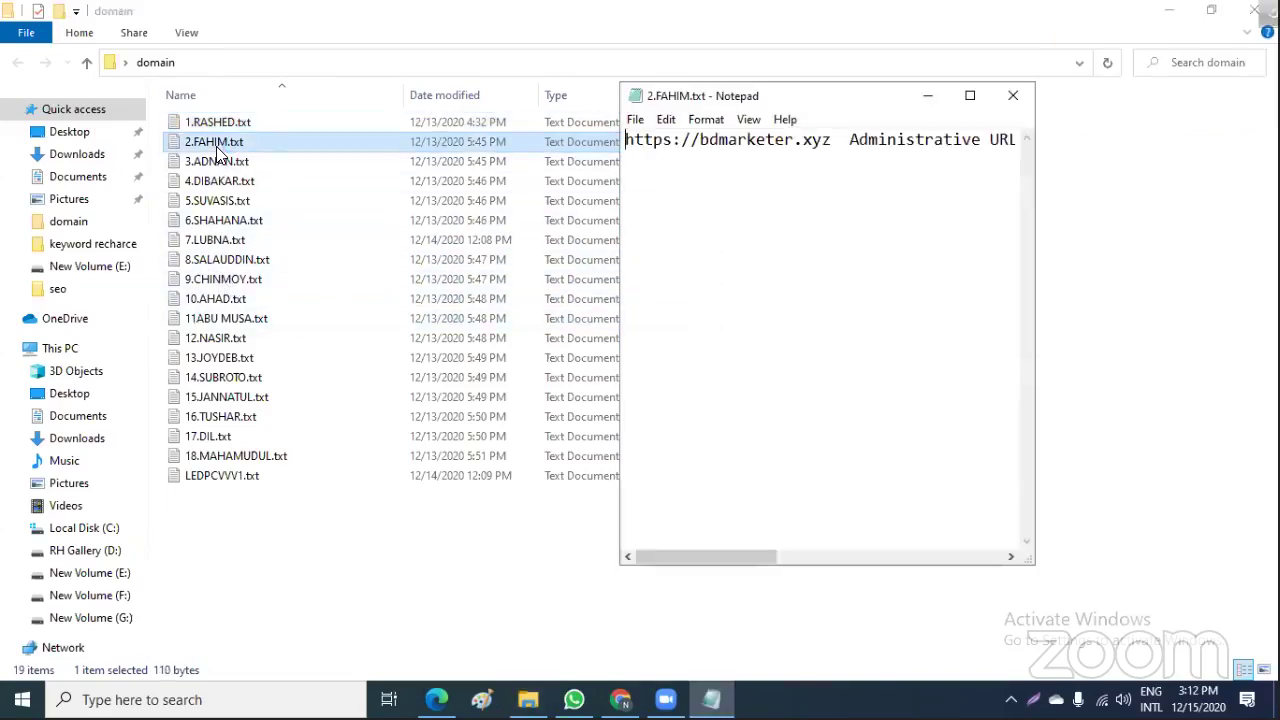
double_click(766, 144)
right_click(766, 148)
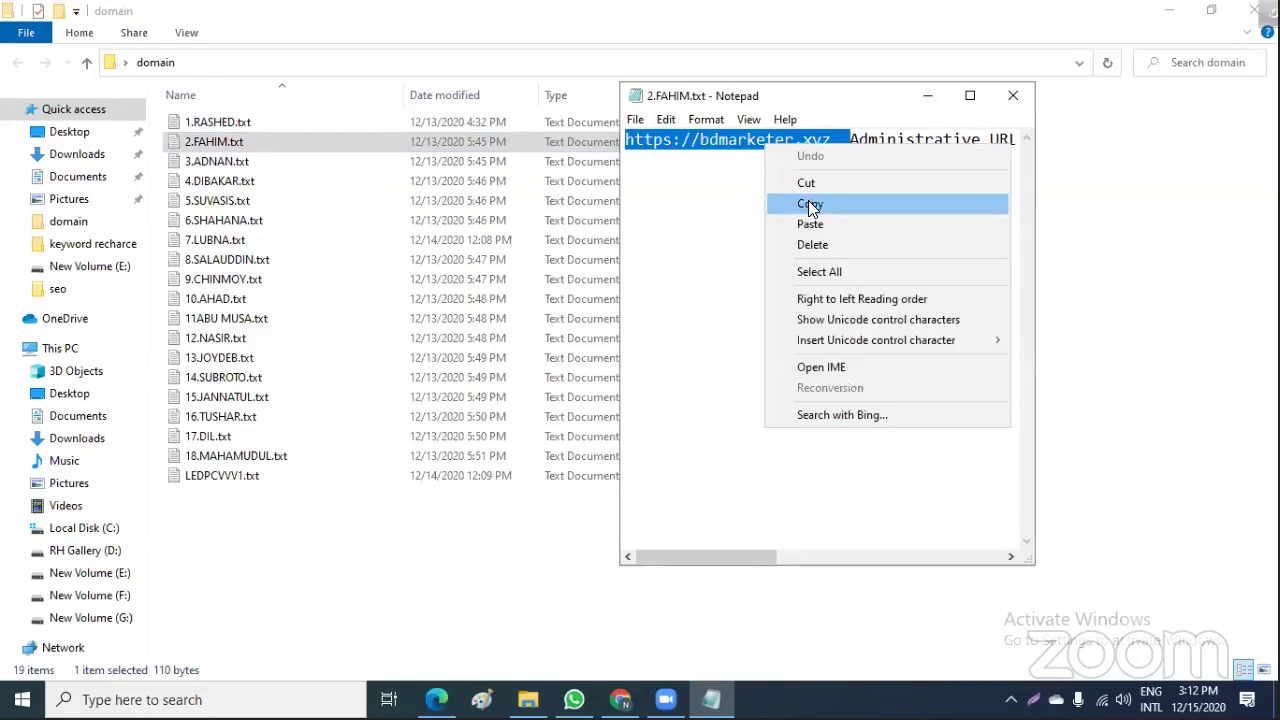
click(808, 200)
Load bdmarketer.xyz in a new Chrome tab, then minimize Chrome and close the notes
click(620, 699)
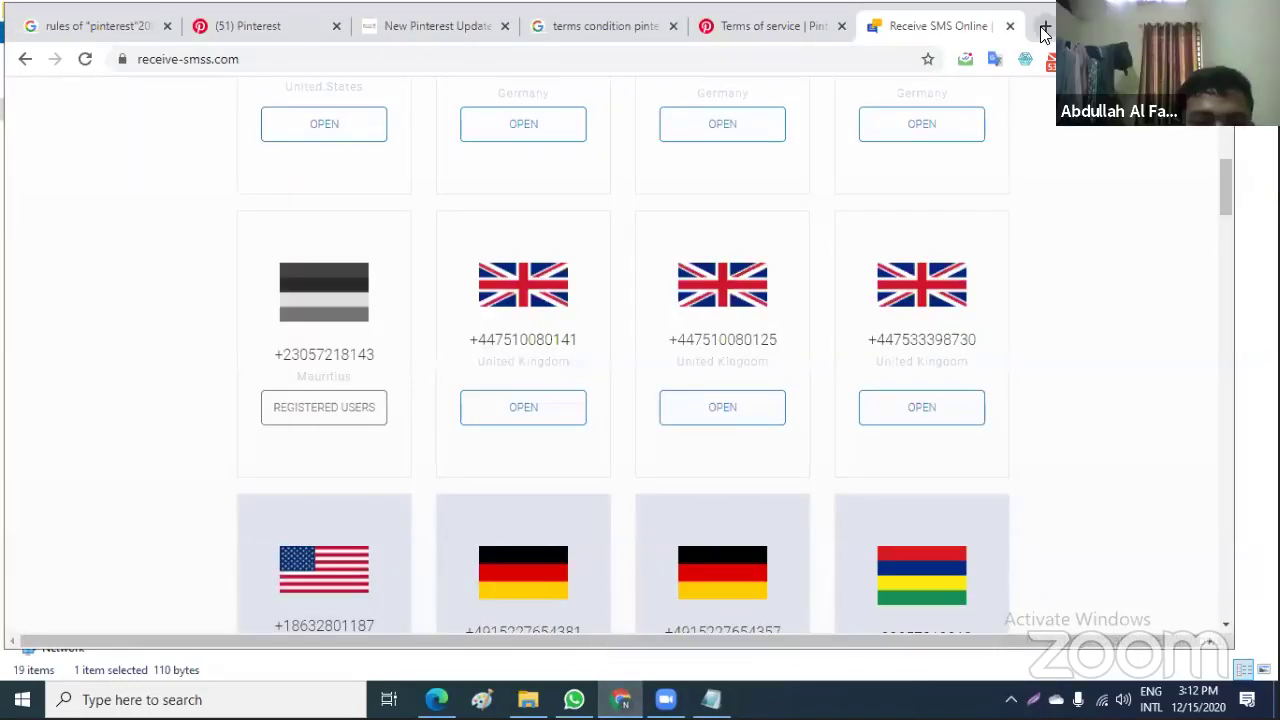
click(1045, 26)
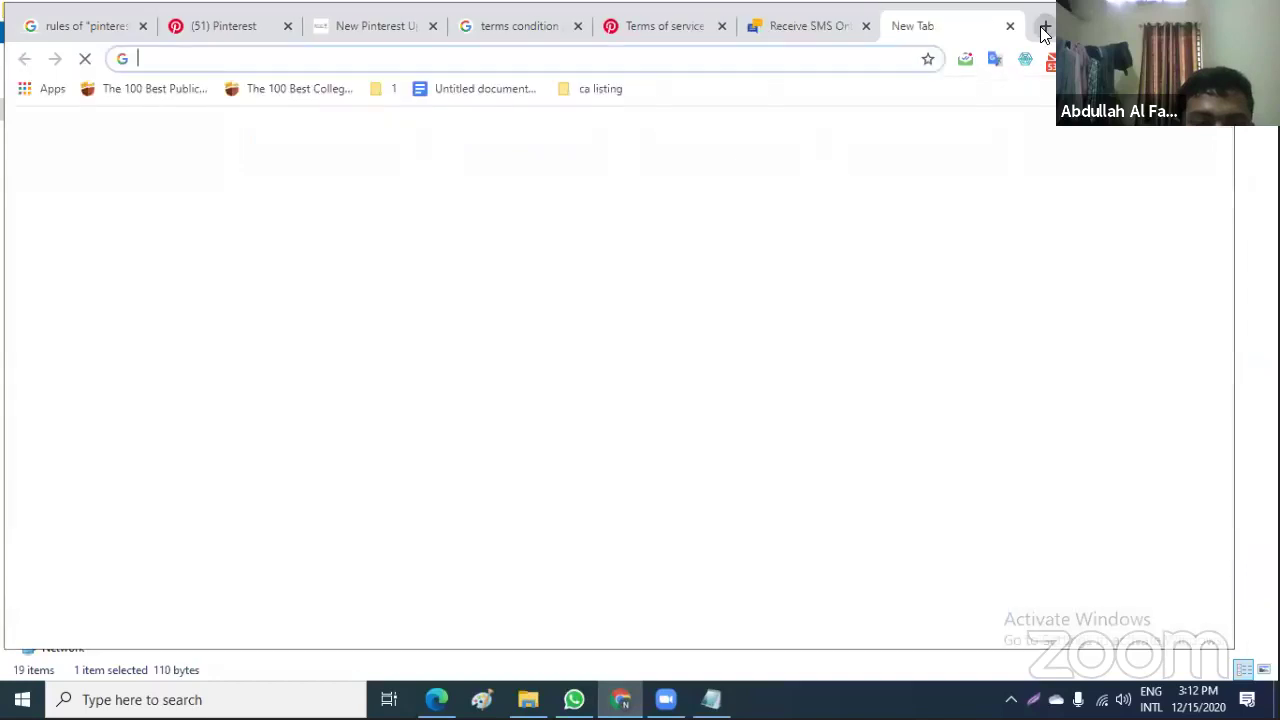
right_click(165, 58)
click(215, 180)
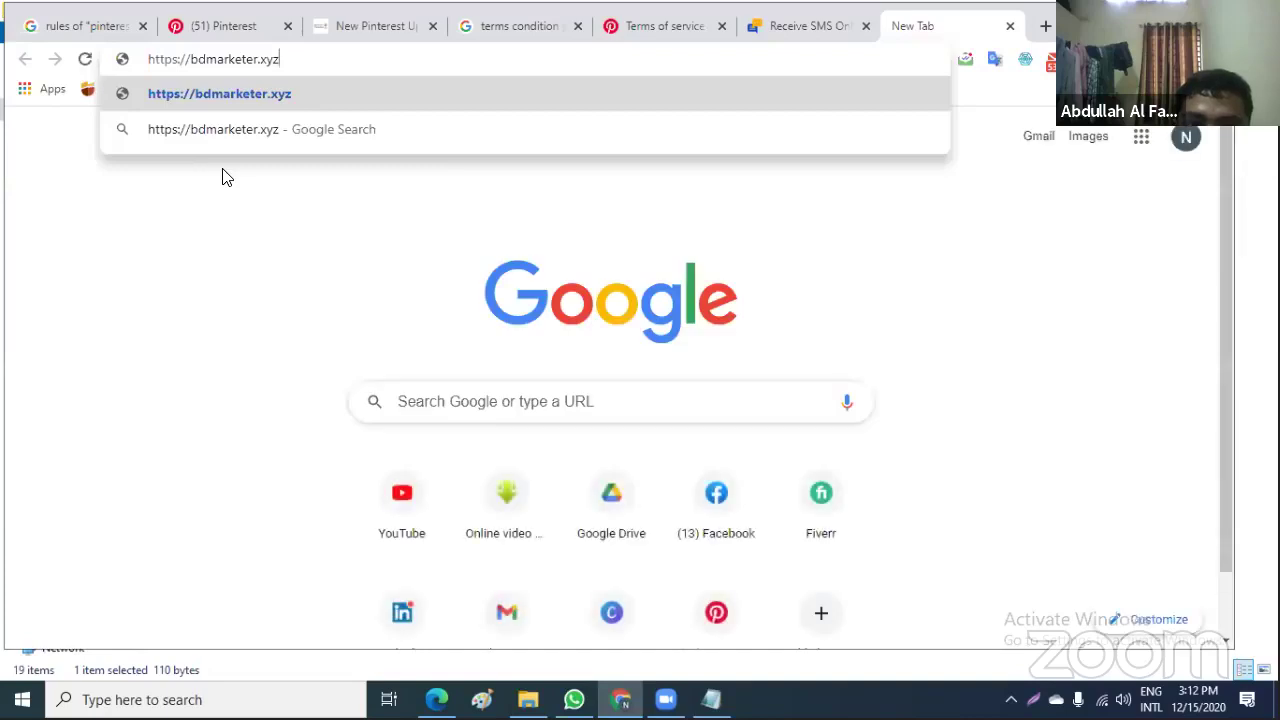
key(Return)
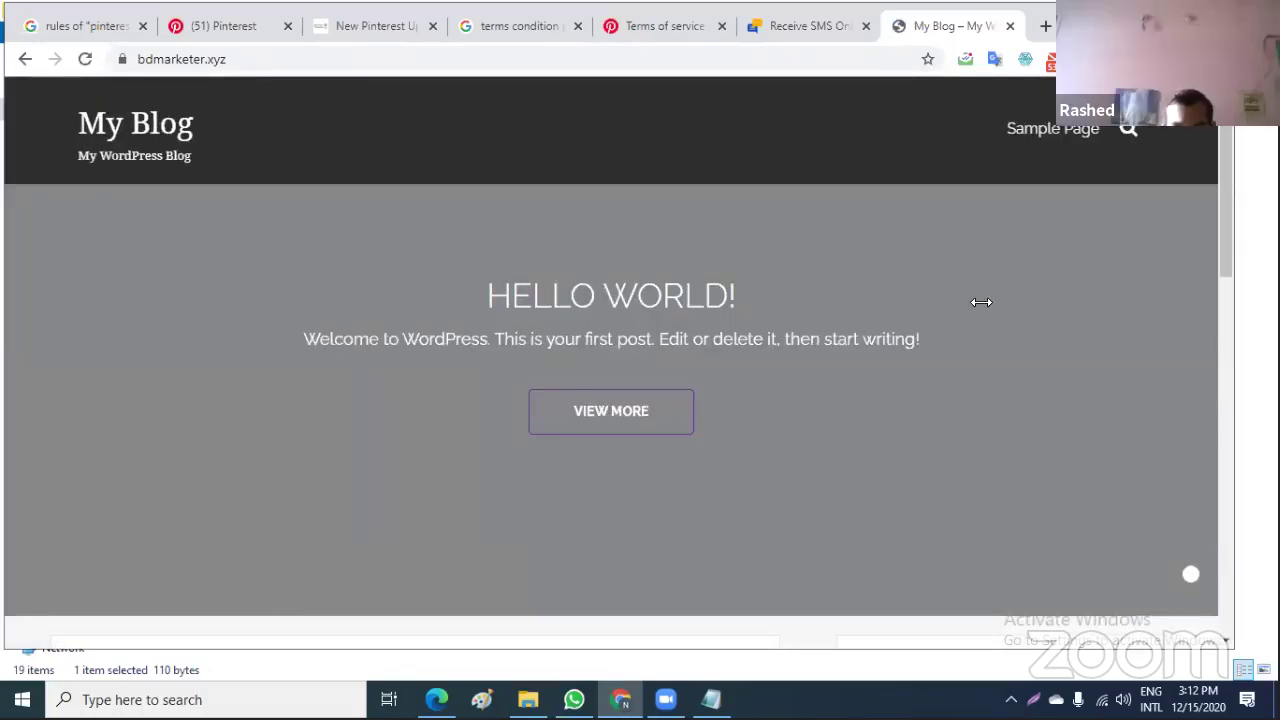
click(1047, 26)
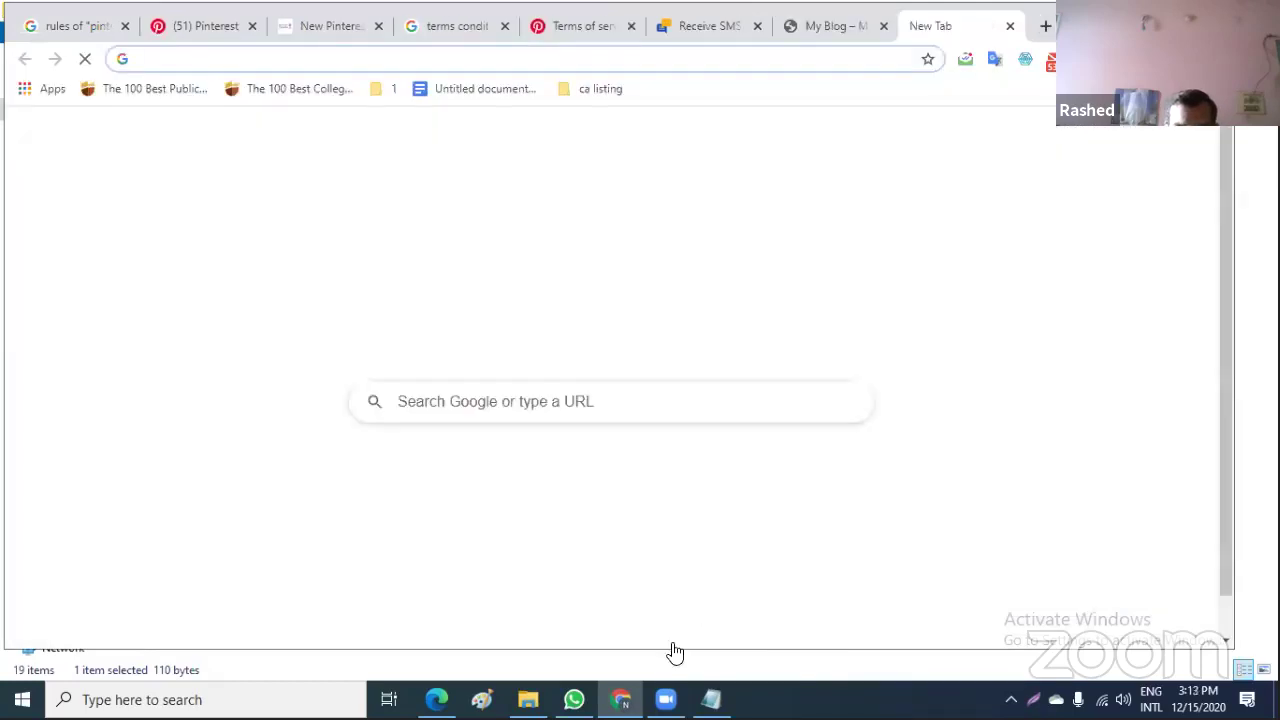
click(620, 699)
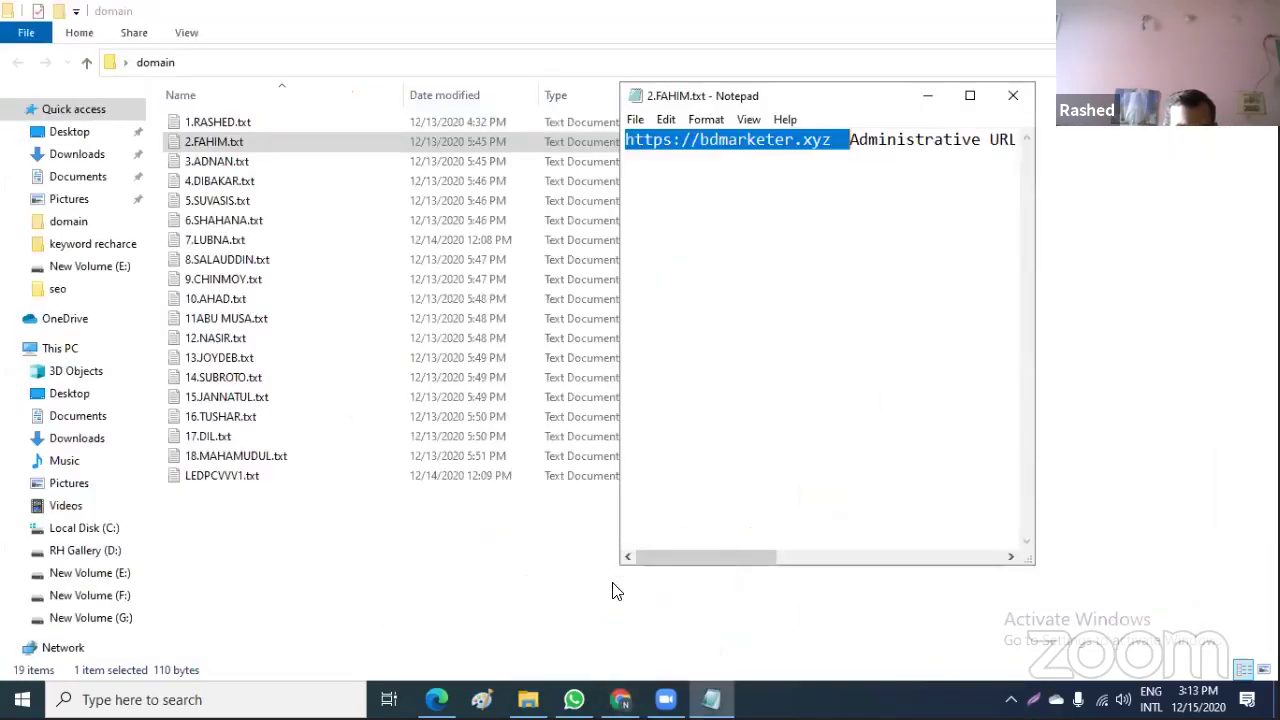
click(1013, 97)
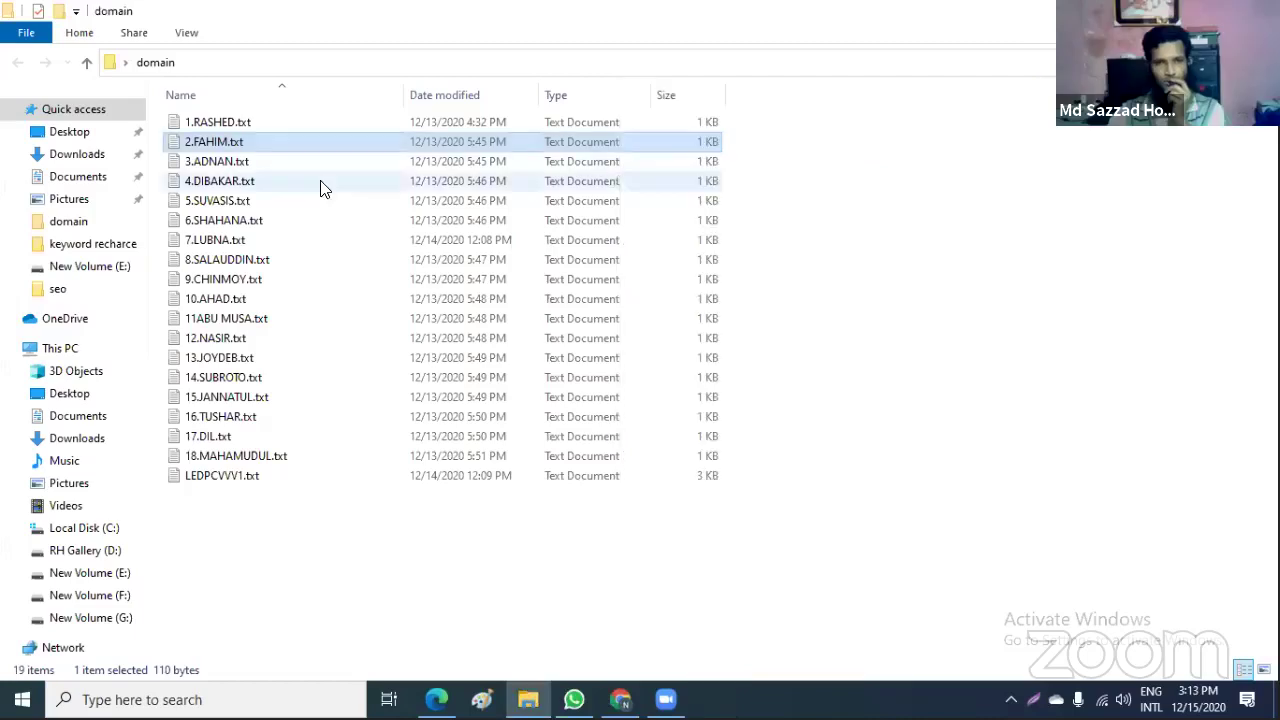
Copy onlinemarketerbd.xyz from the fourteenth student's file and load it in a new Chrome tab
double_click(215, 379)
double_click(775, 139)
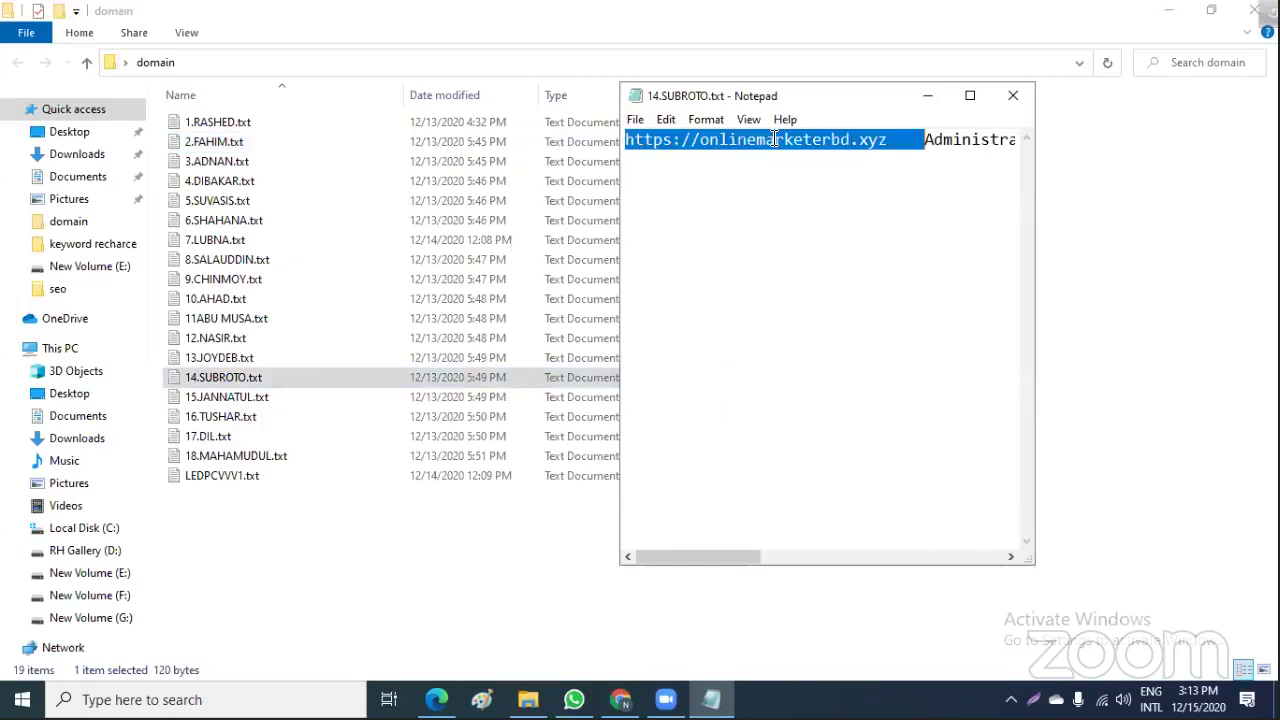
right_click(773, 139)
click(826, 198)
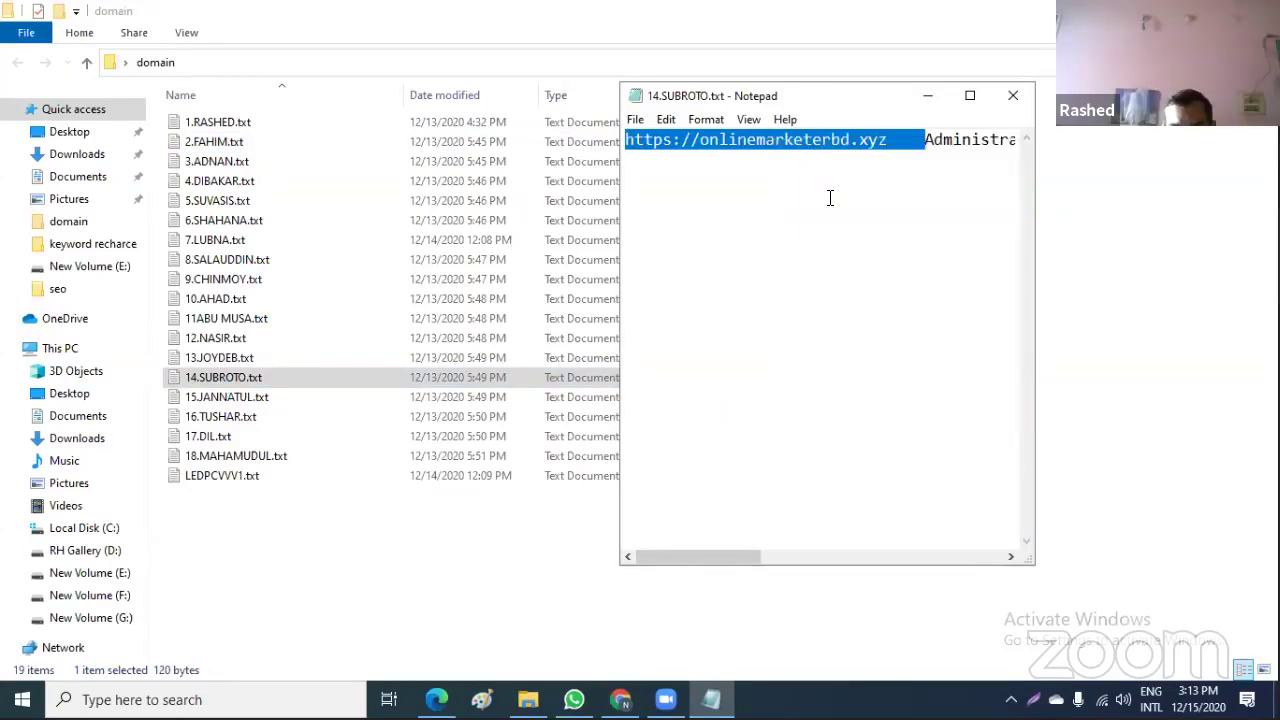
click(620, 699)
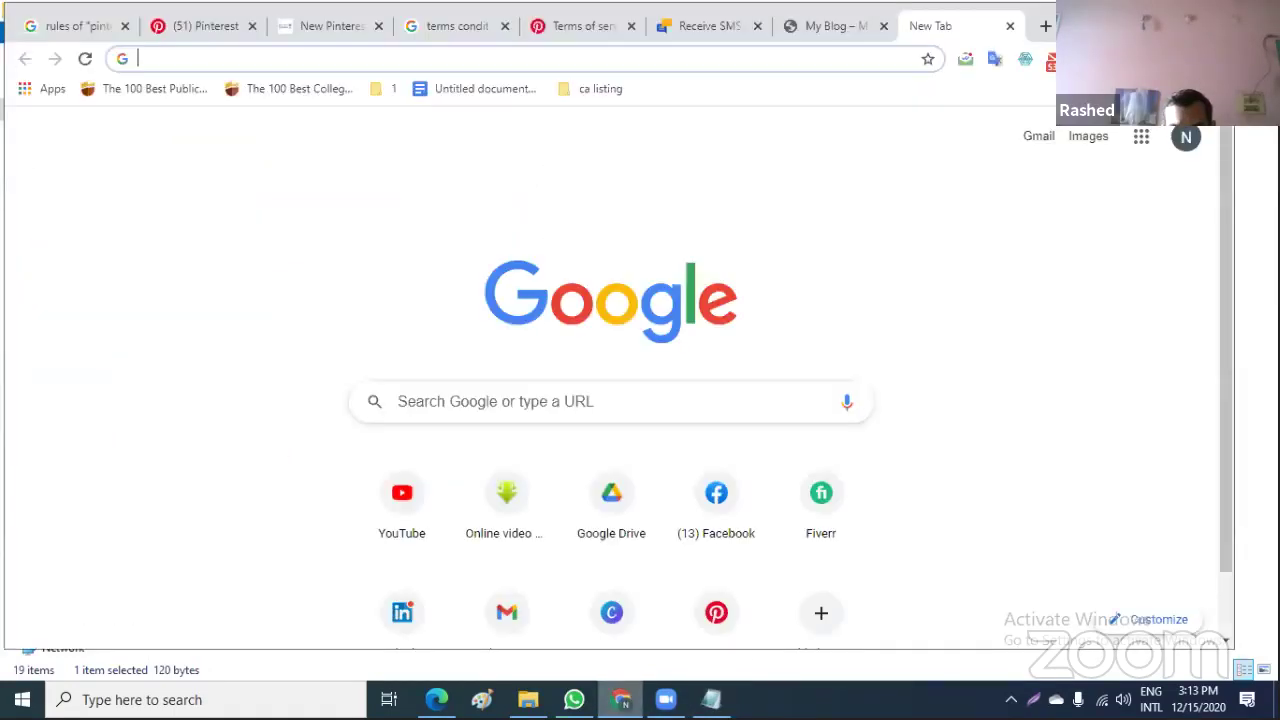
click(1043, 28)
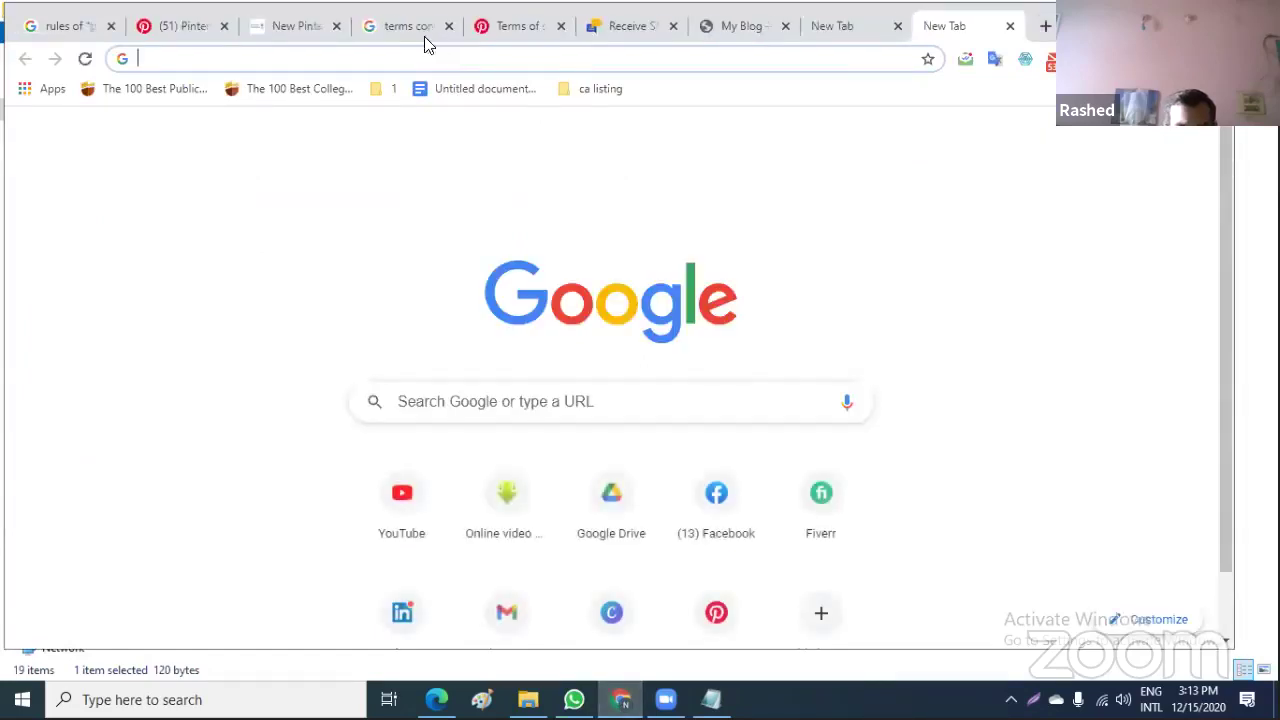
right_click(158, 67)
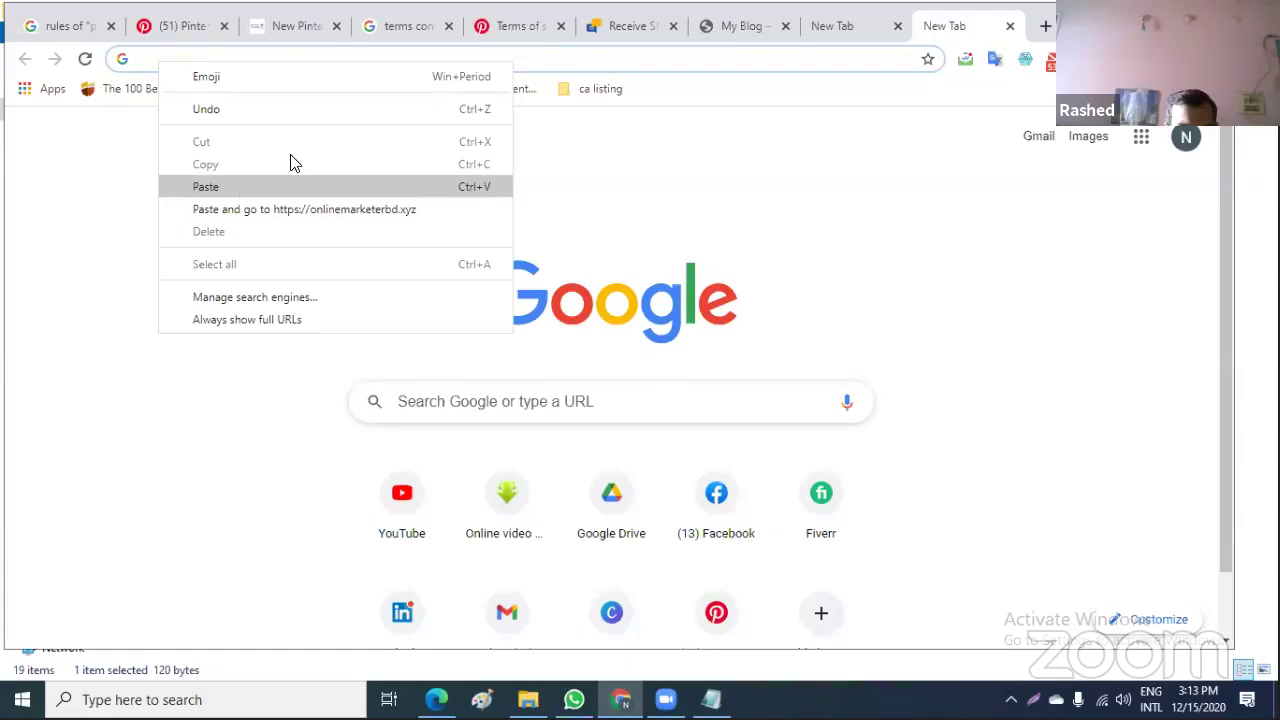
key(Return)
key(Return)
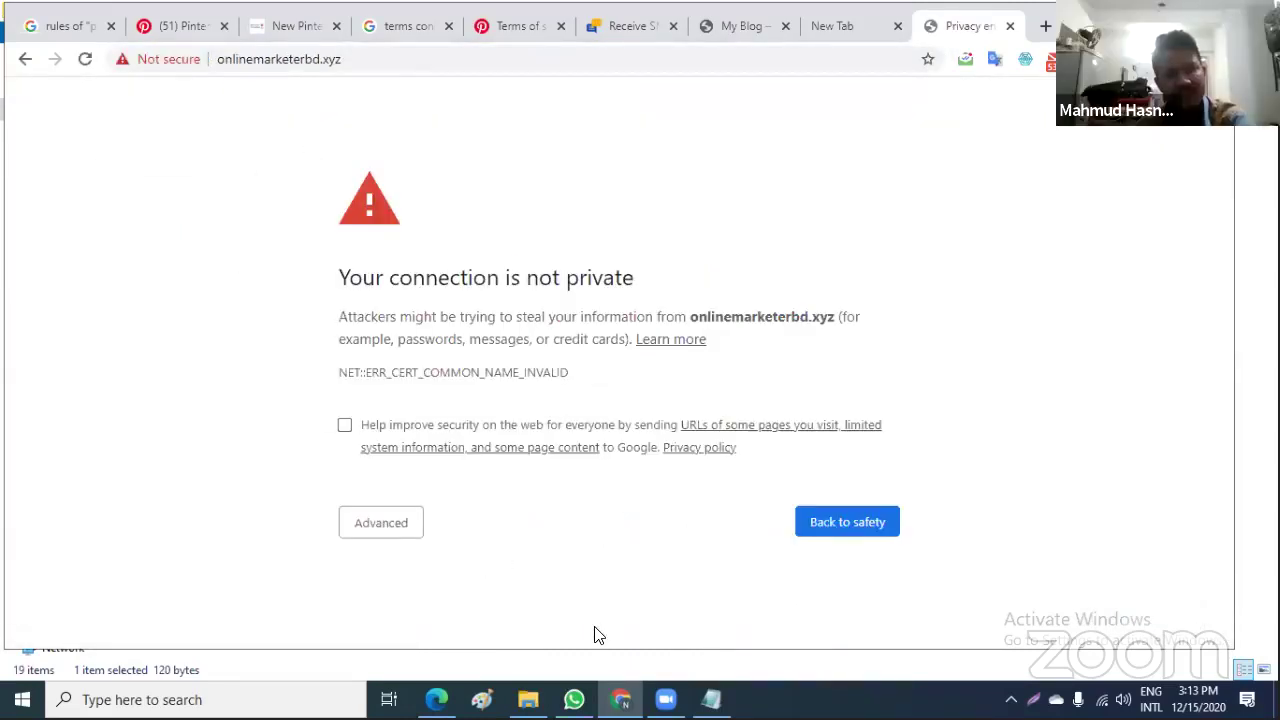
click(620, 699)
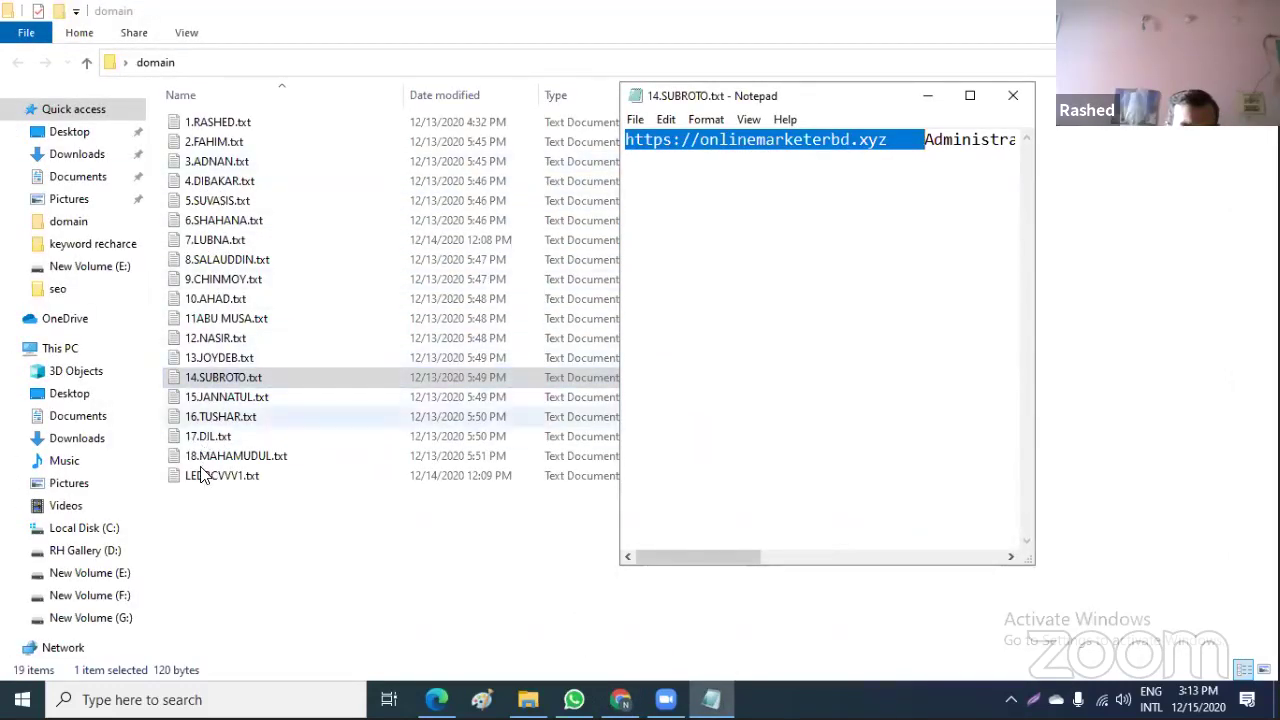
Copy marketingexpertbd.xyz from student file 7 and load it in another new Chrome tab
double_click(208, 242)
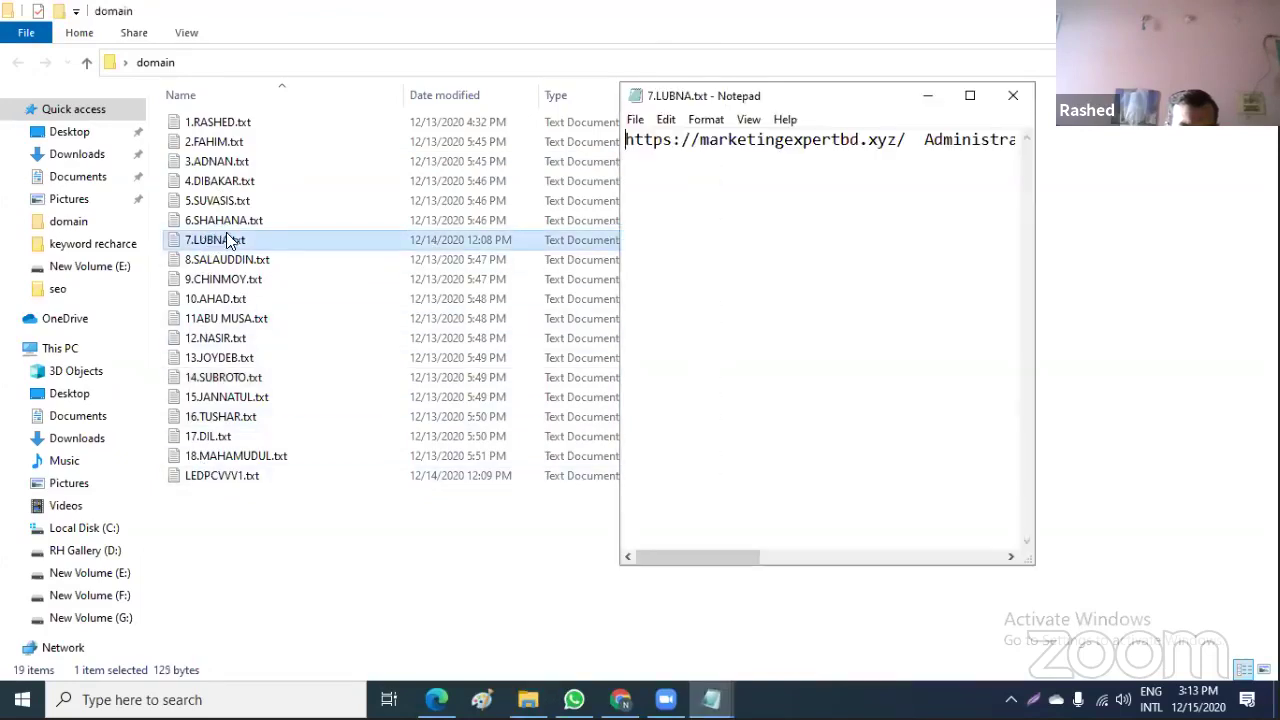
double_click(770, 140)
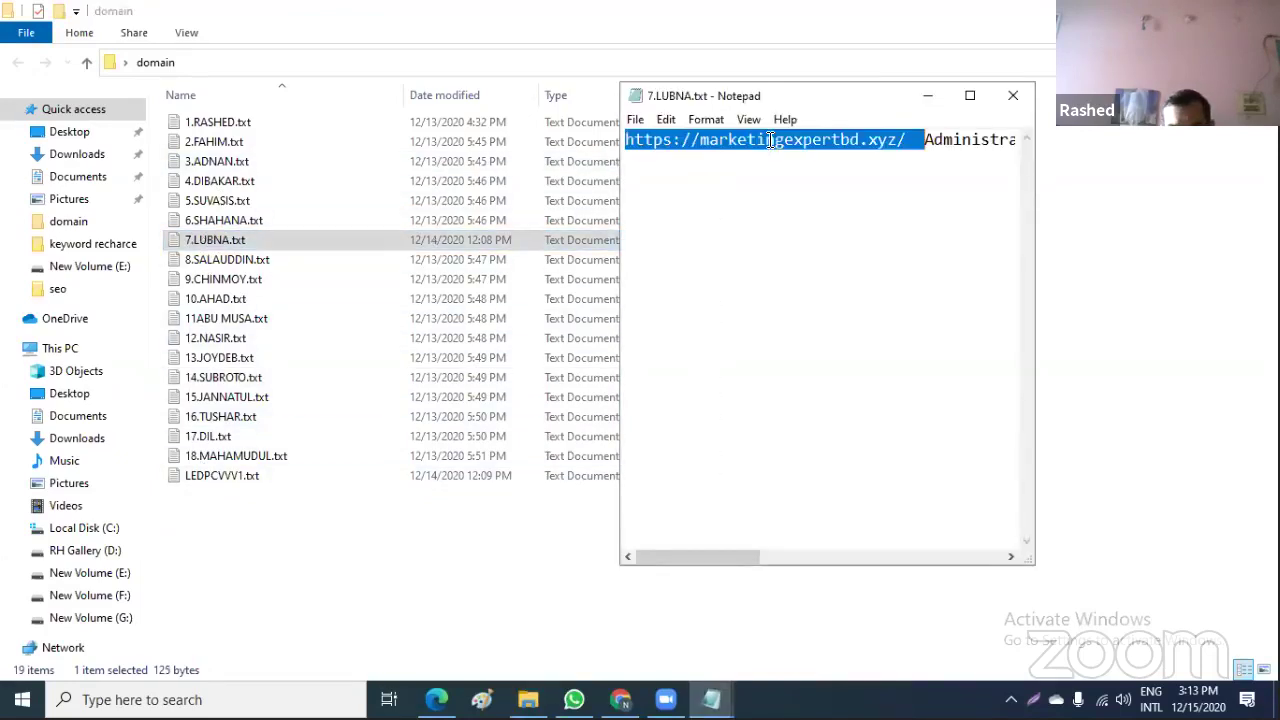
right_click(768, 142)
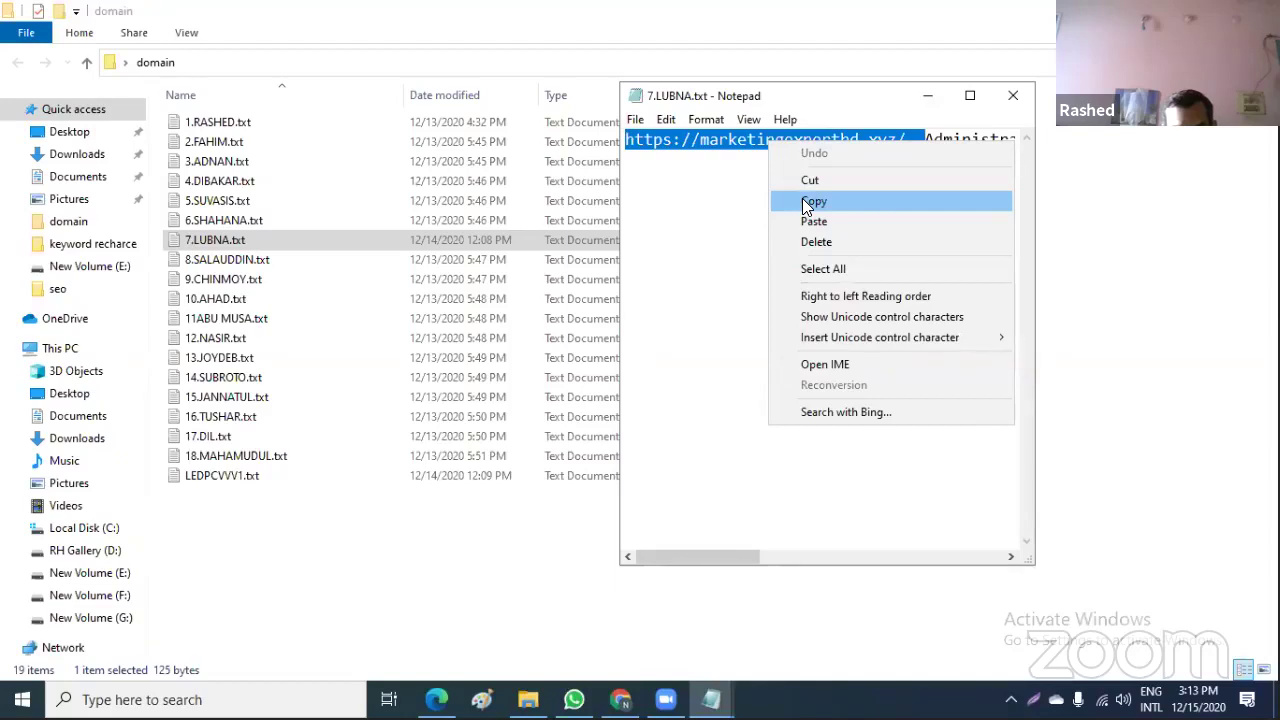
click(810, 202)
mouse_move(620, 699)
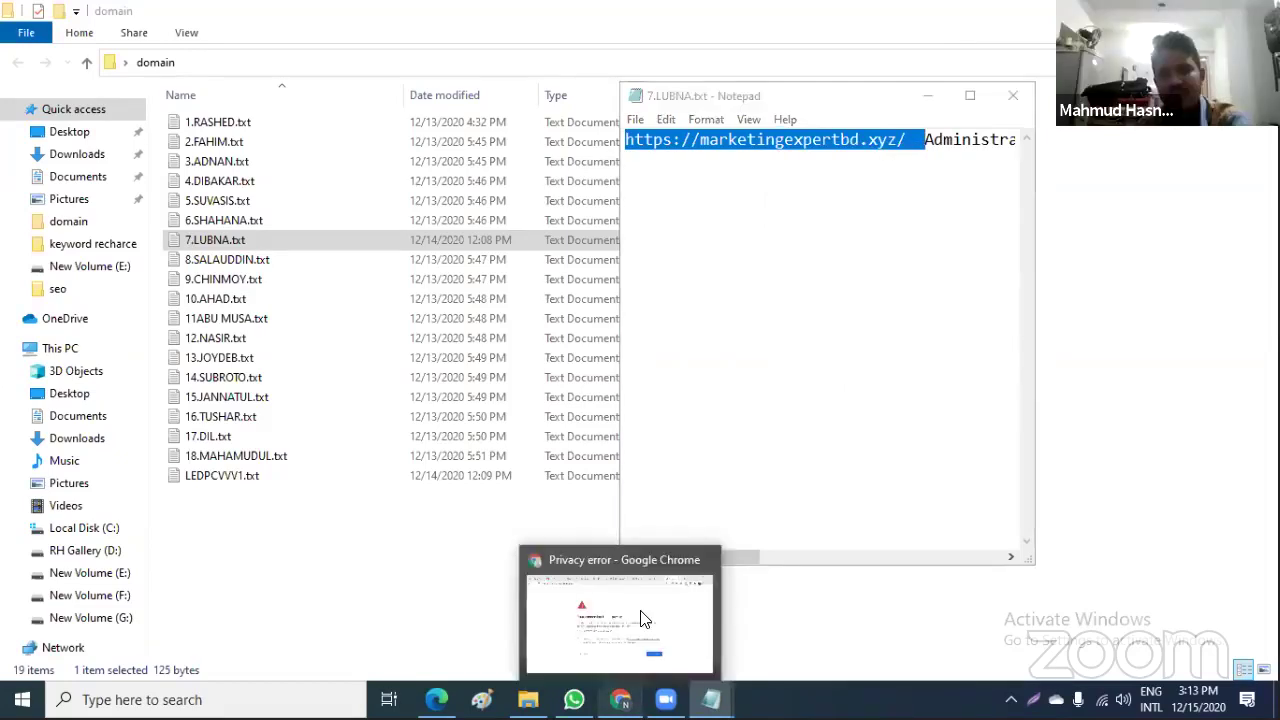
click(643, 614)
click(1043, 26)
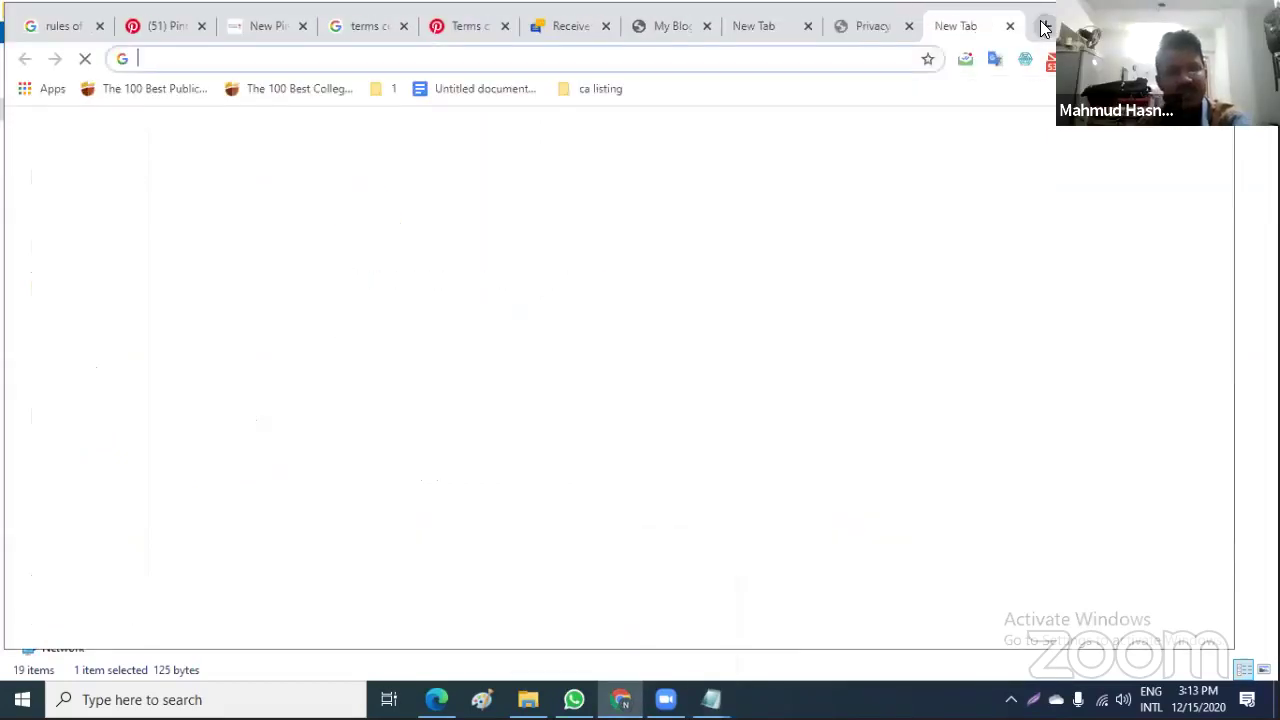
right_click(200, 58)
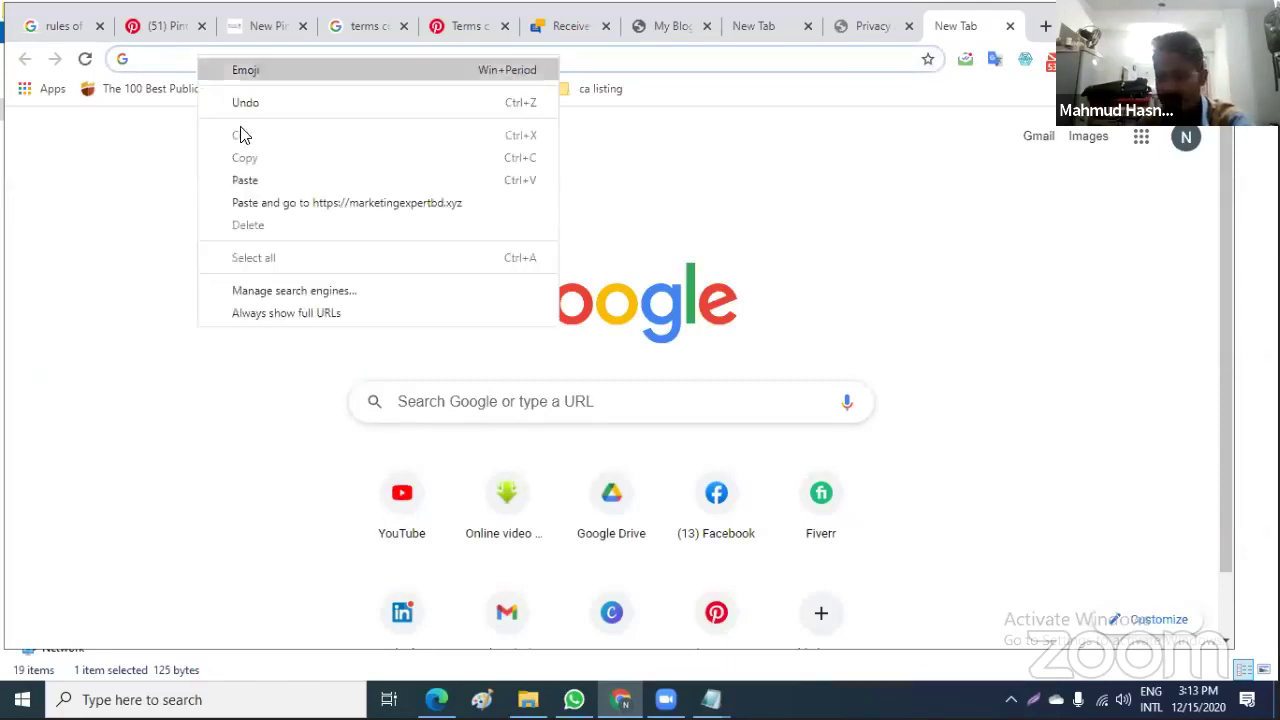
click(240, 180)
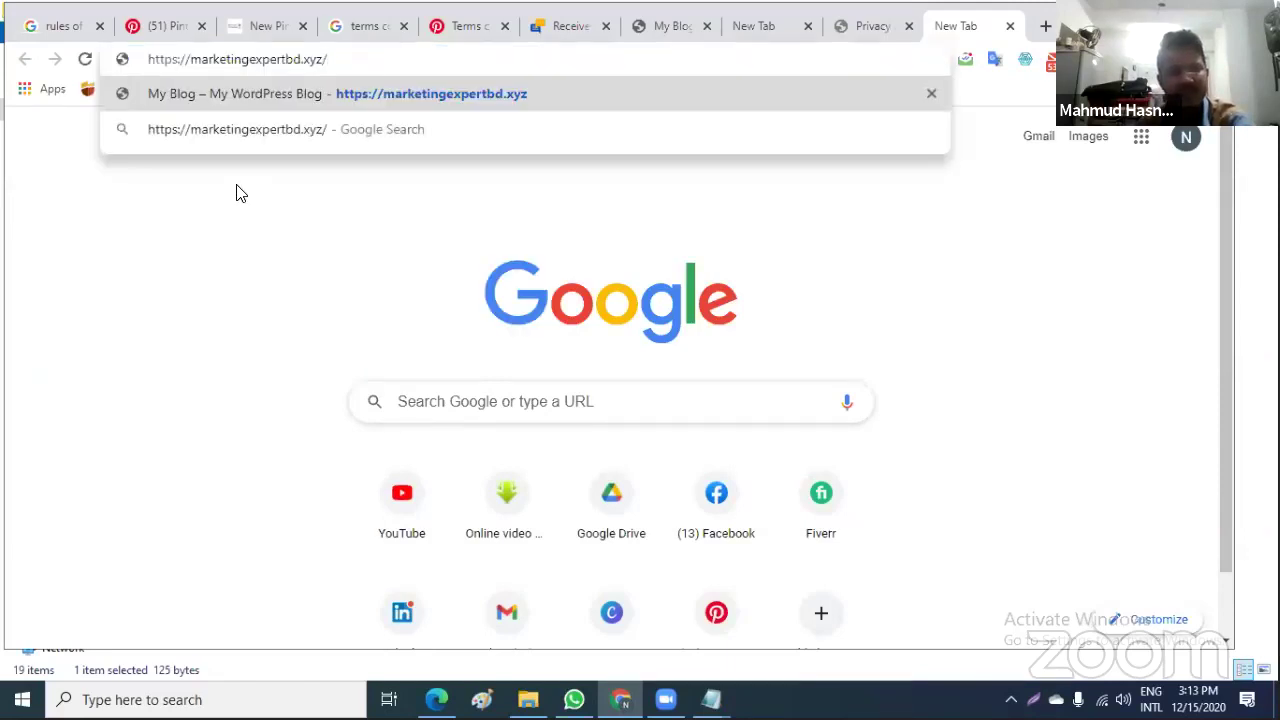
key(Return)
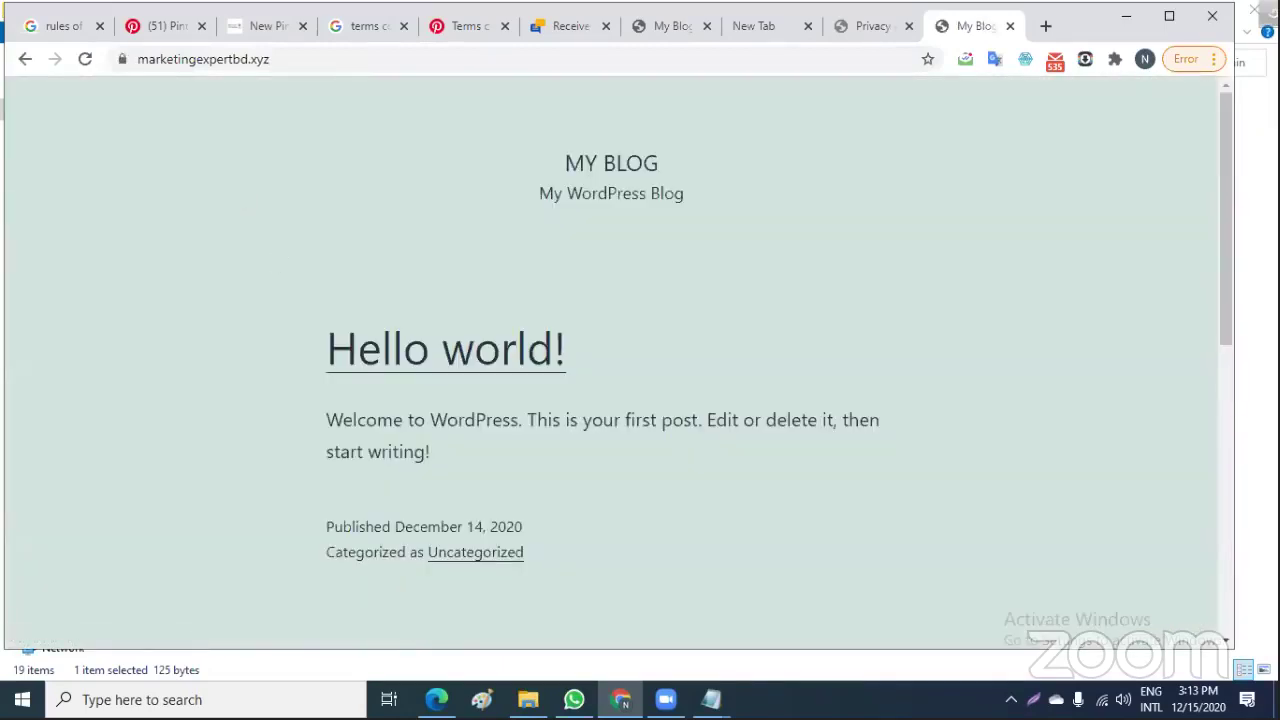
click(621, 699)
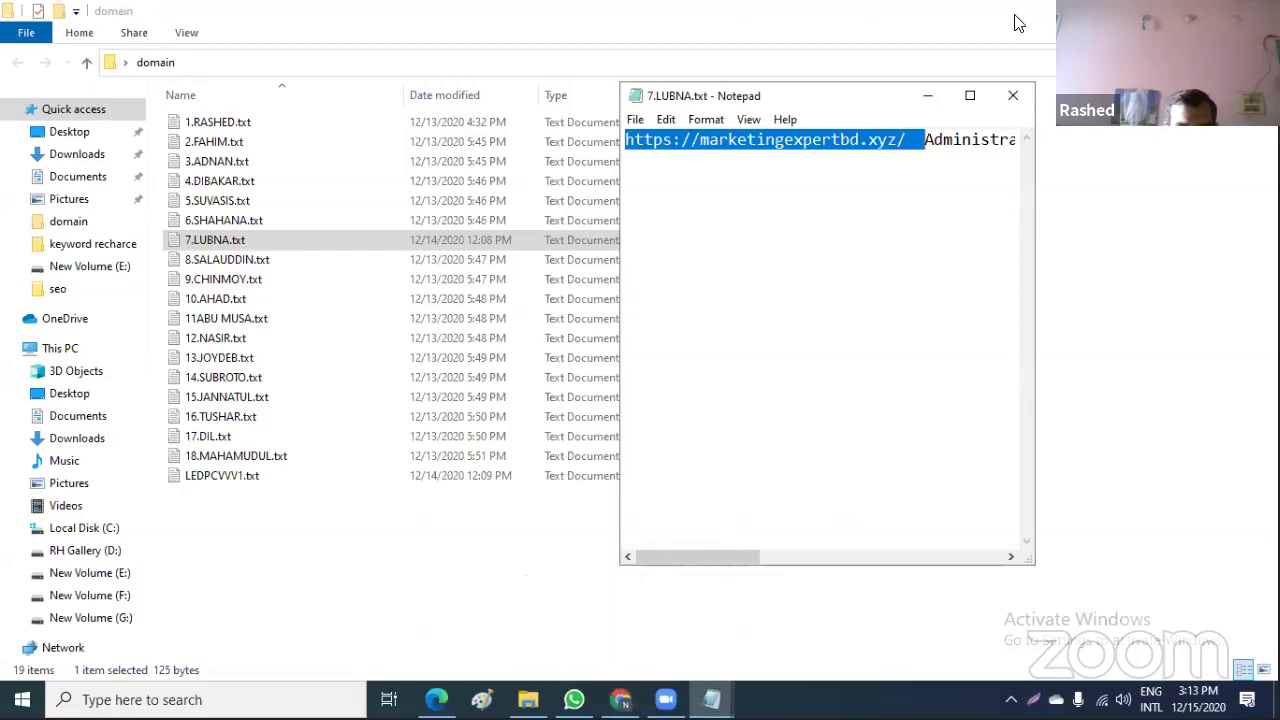
key(alt+Tab)
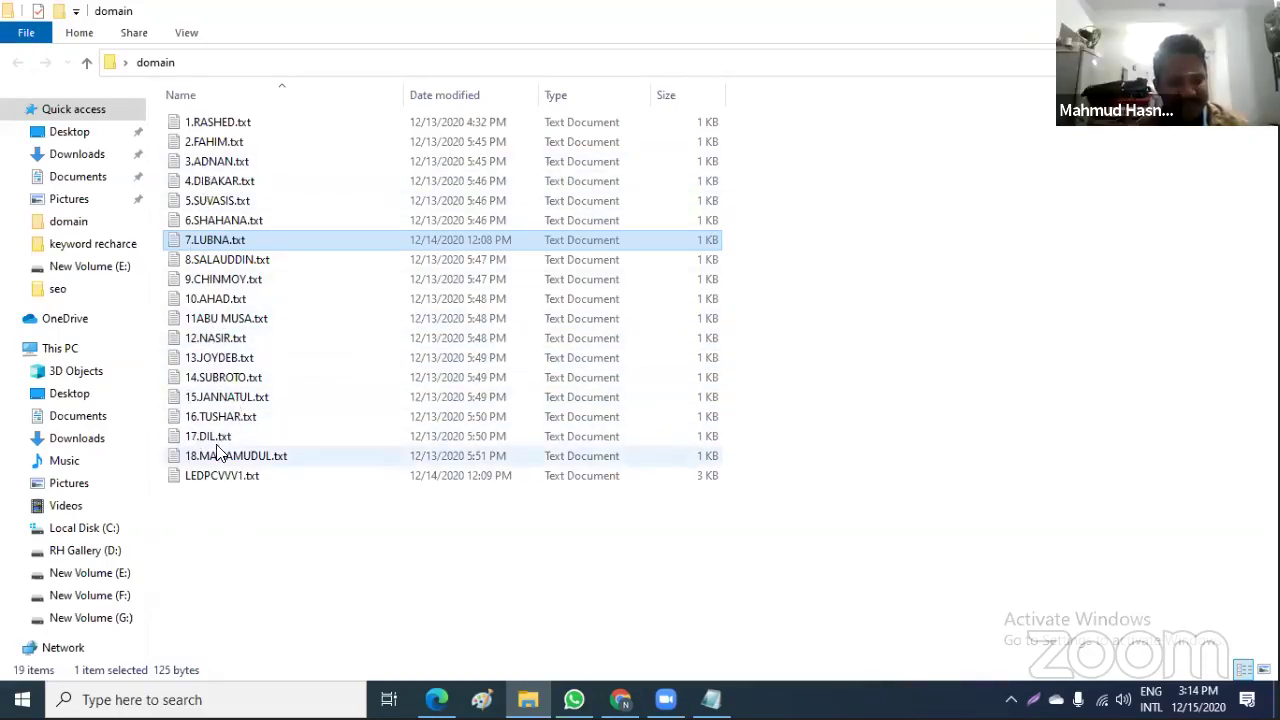
Copy the bdlearning.xyz address from student file 18 and load it in a new Chrome tab
click(224, 457)
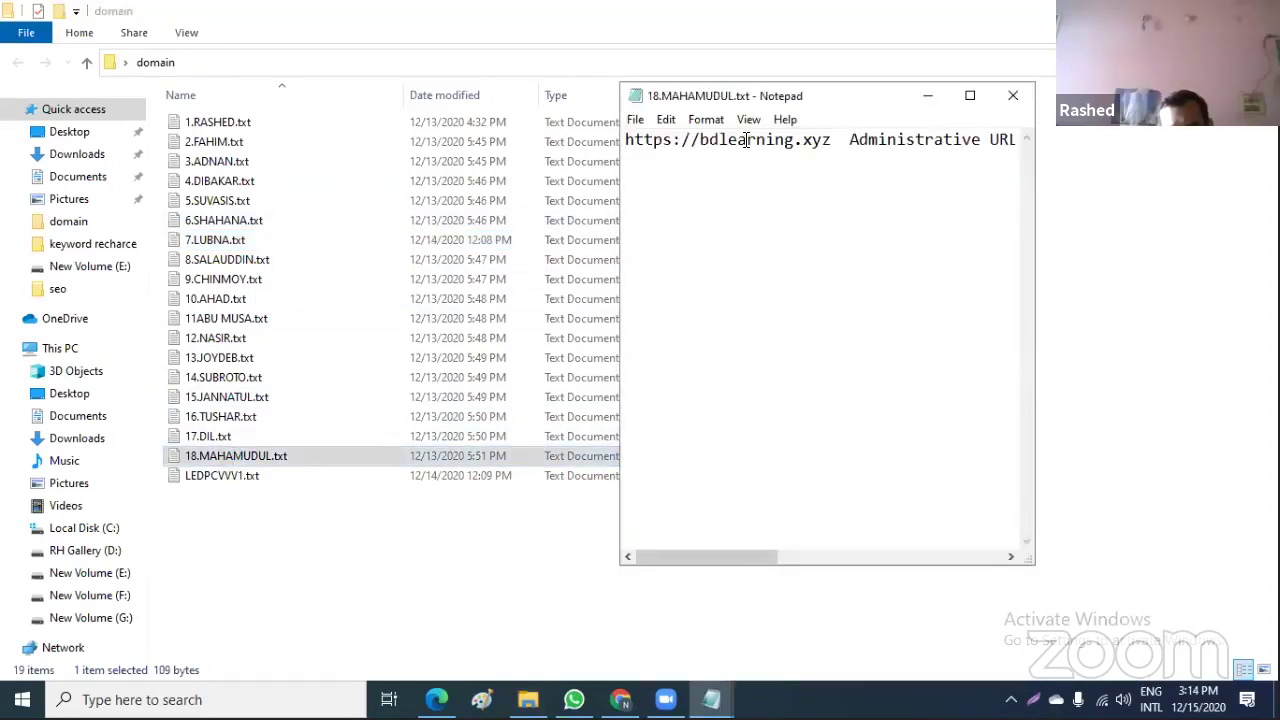
double_click(746, 140)
right_click(746, 142)
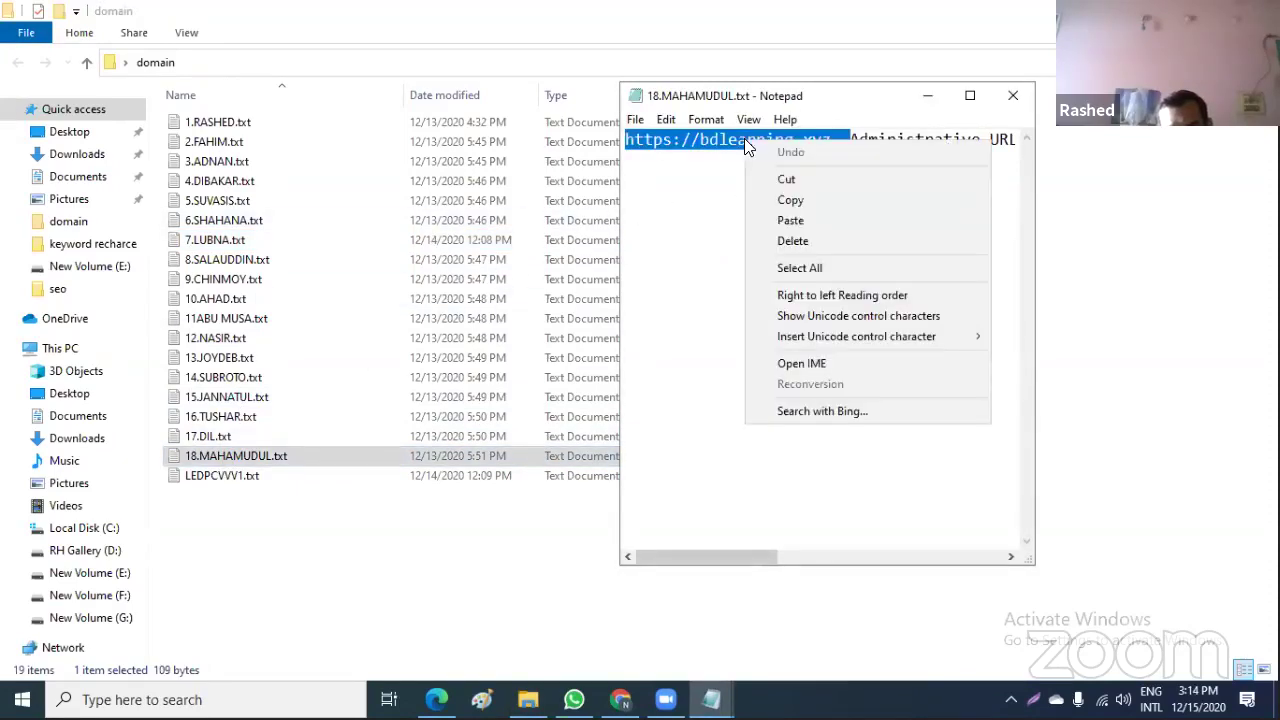
click(790, 203)
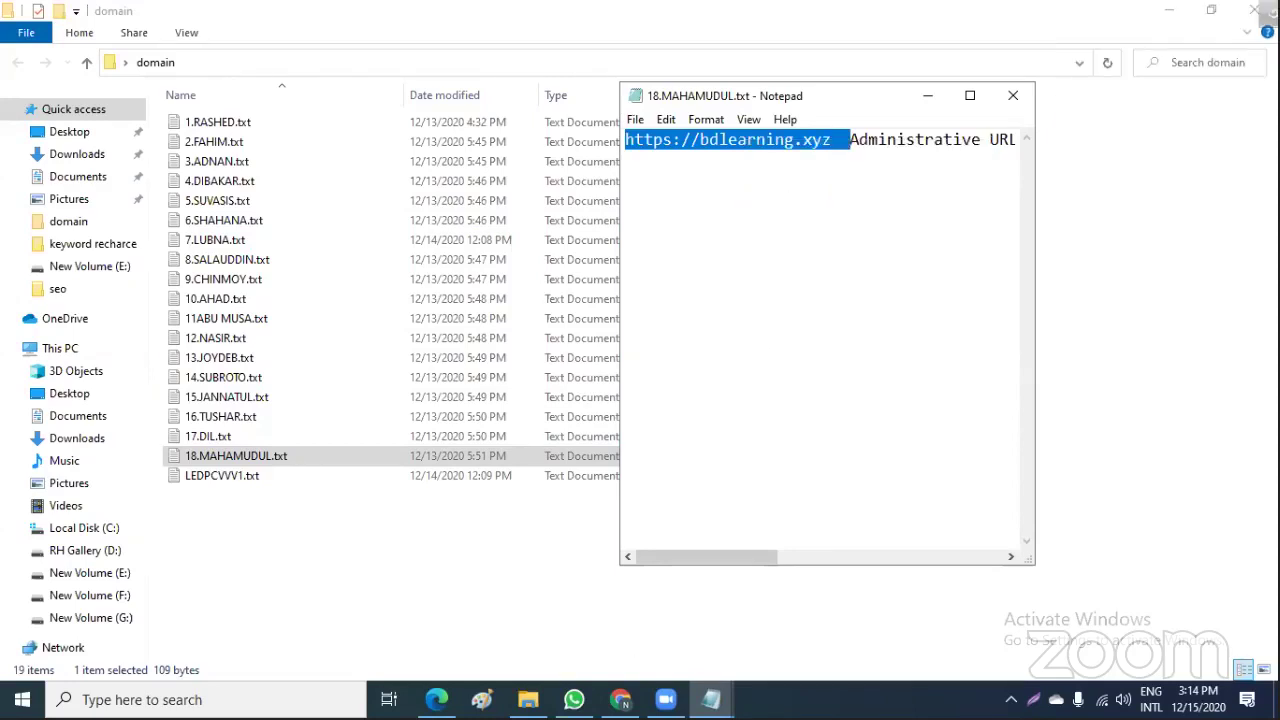
key(alt+Tab)
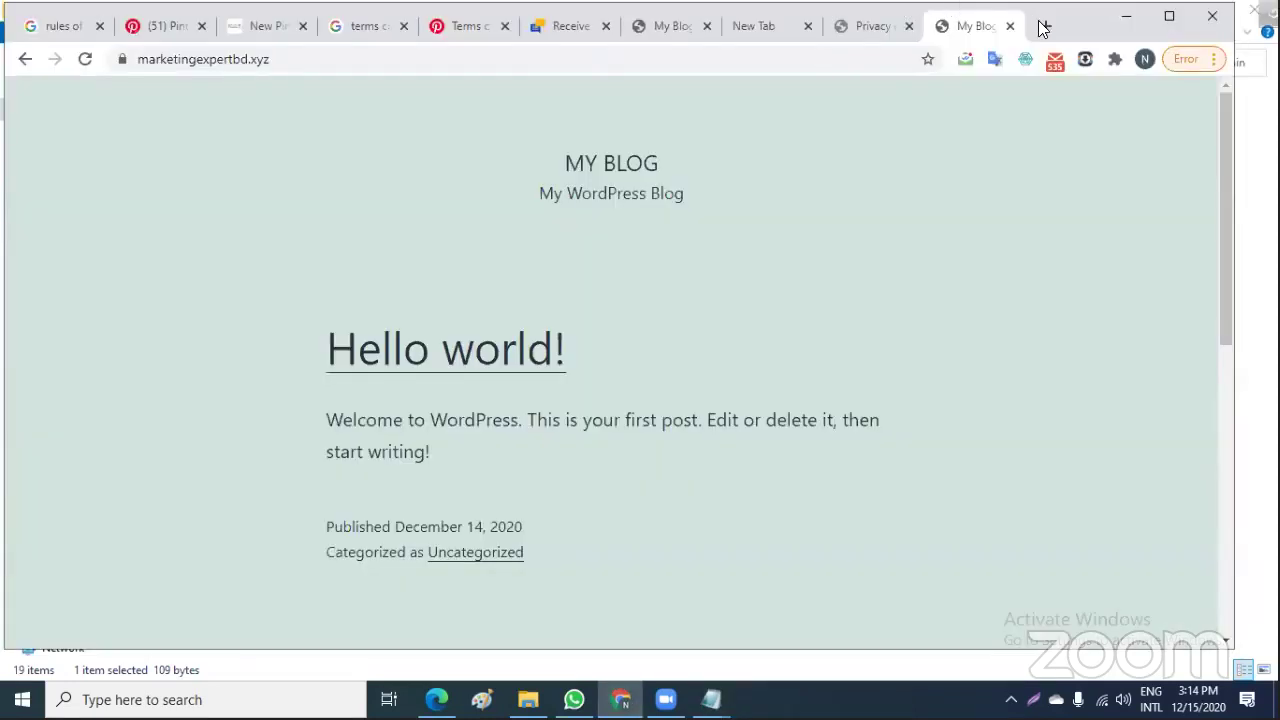
click(1044, 26)
right_click(166, 60)
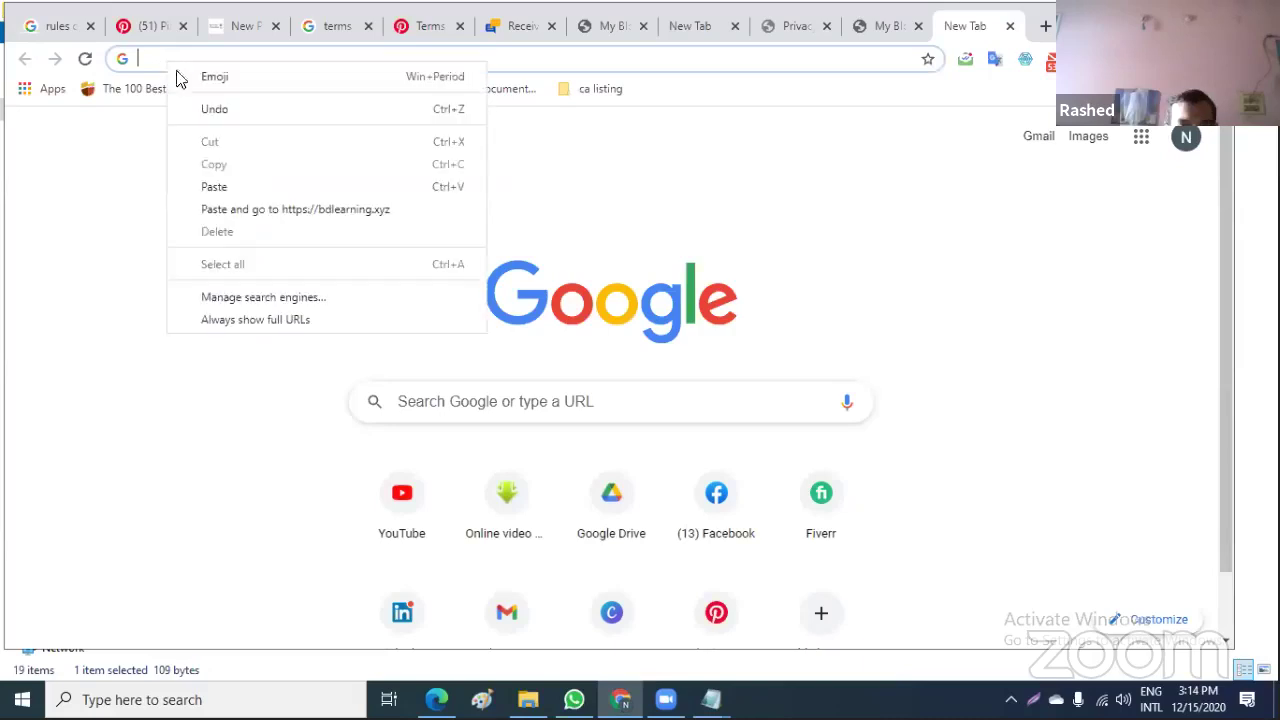
click(230, 186)
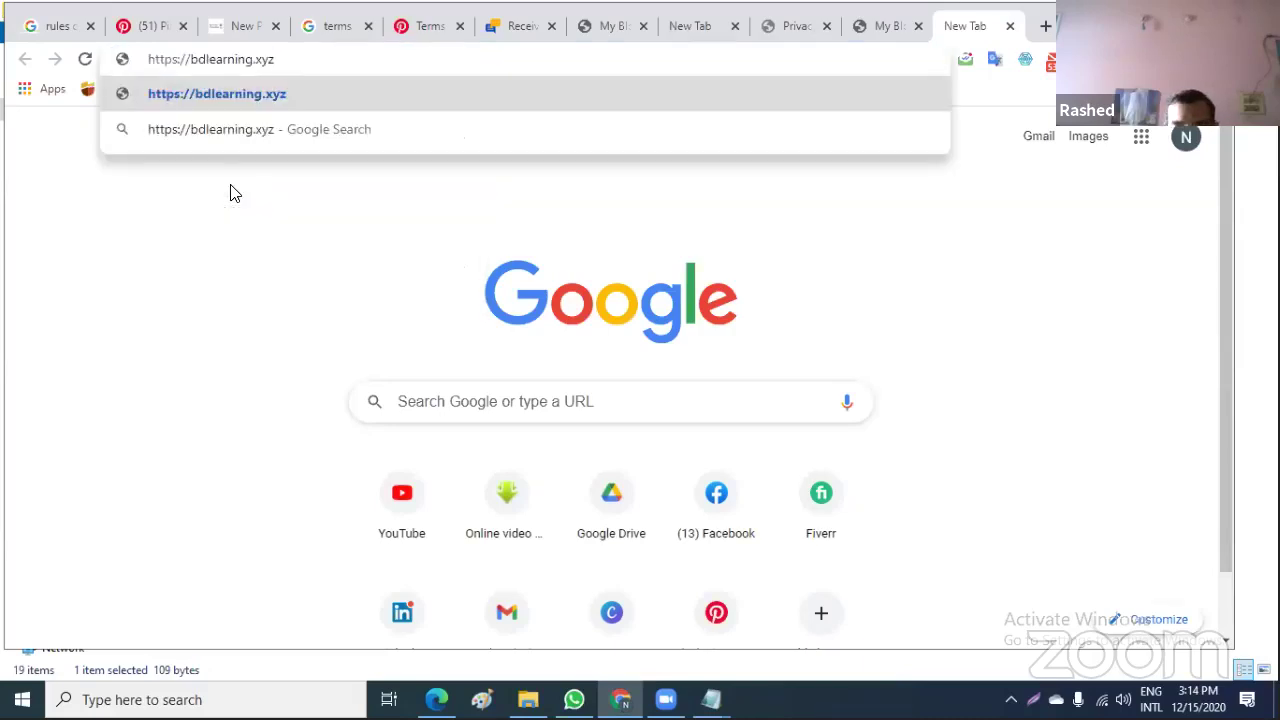
key(Return)
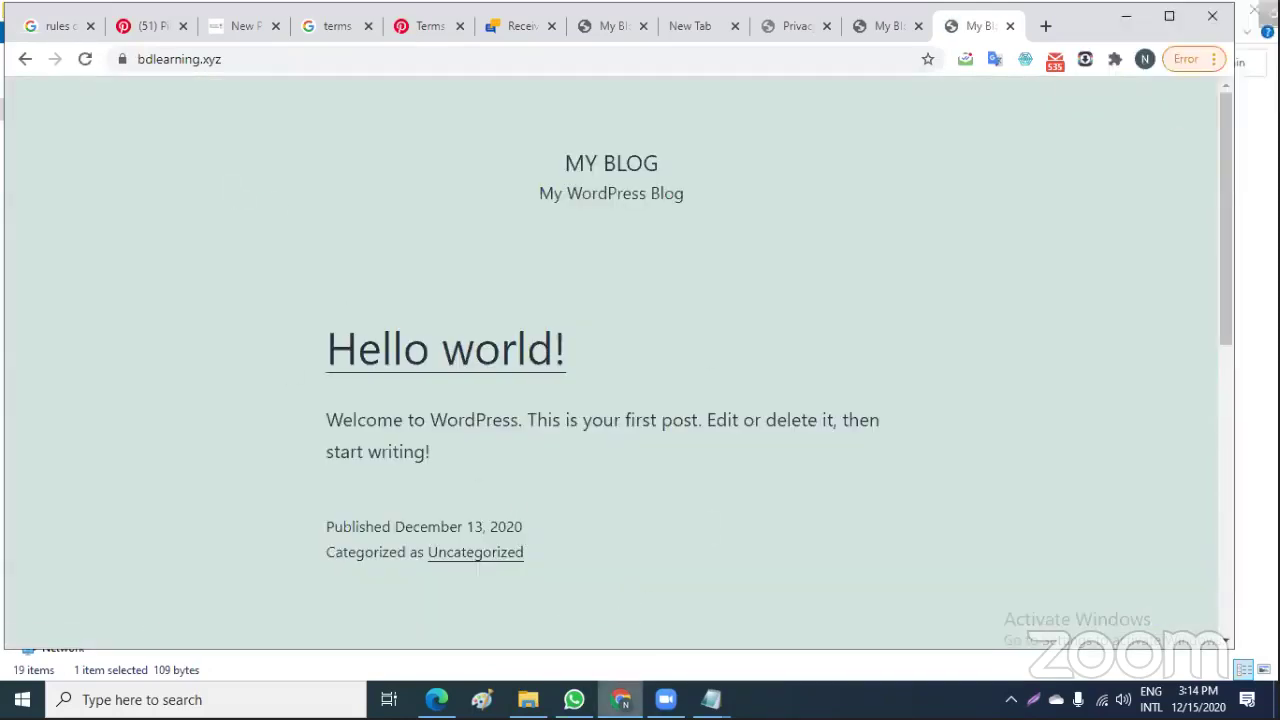
Move the Notepad window aside, then bring Chrome back and open another empty tab
mouse_move(621, 699)
click(1126, 16)
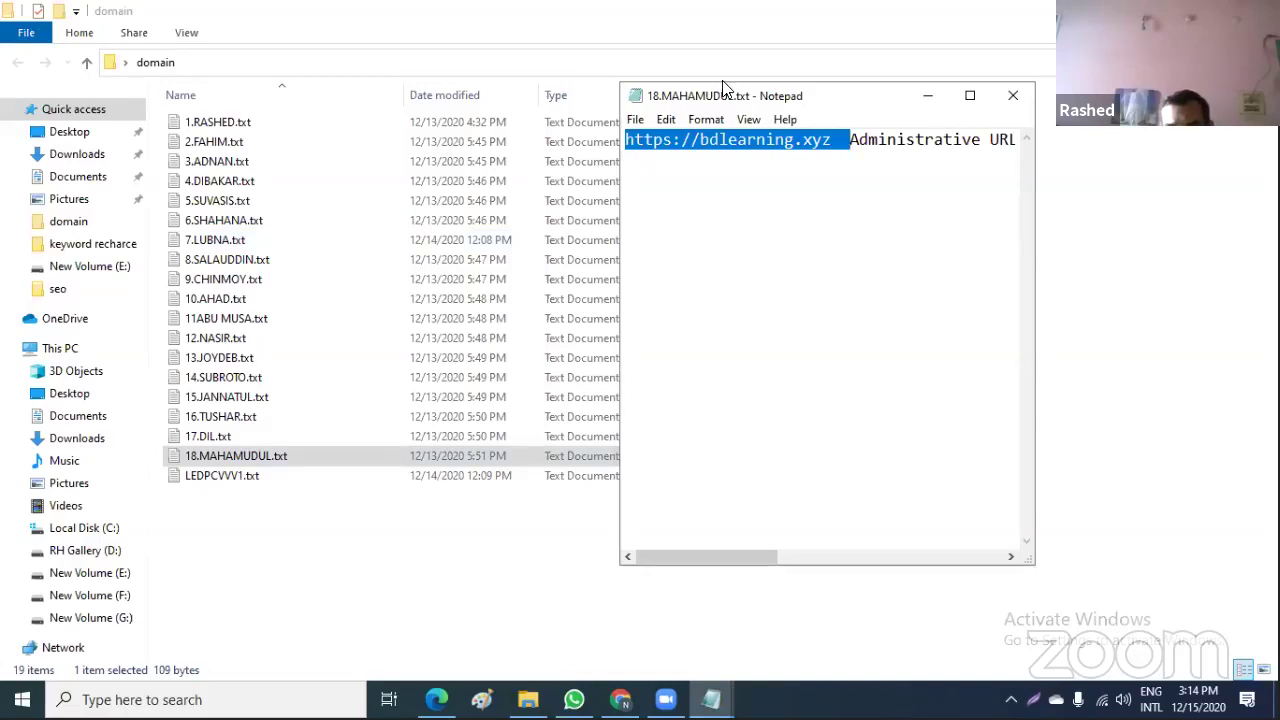
drag(725, 88, 571, 75)
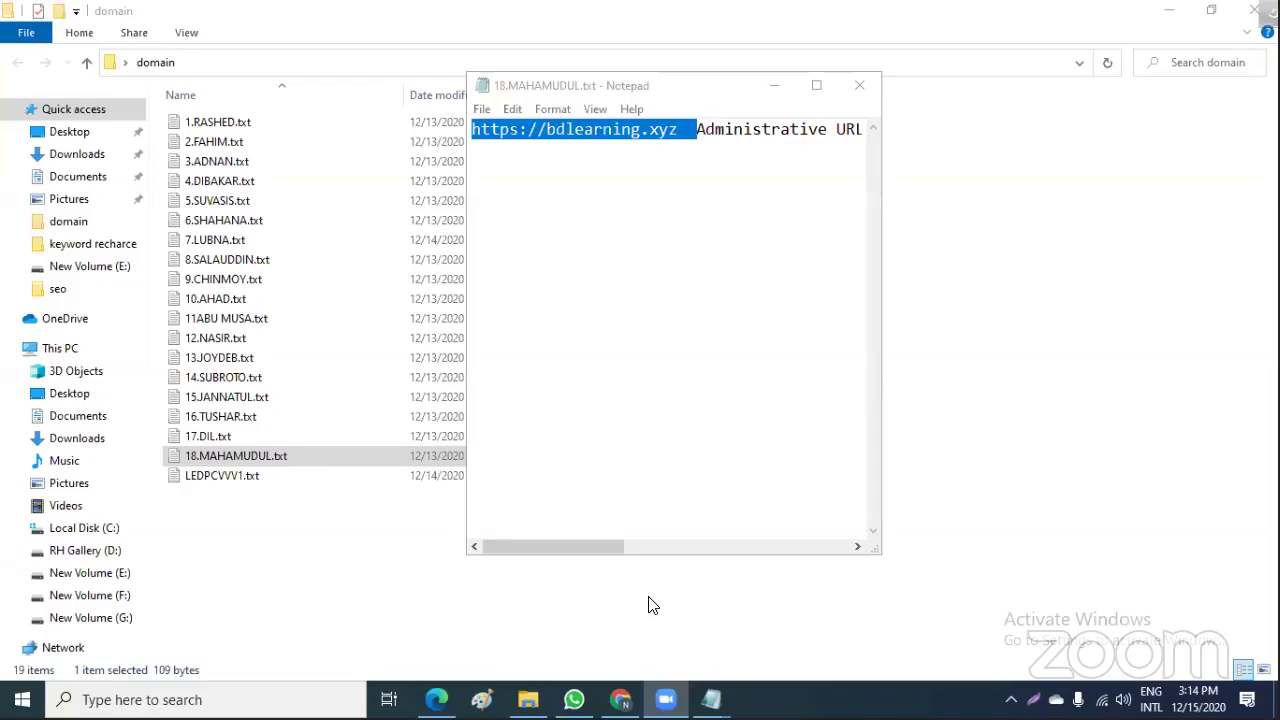
click(711, 699)
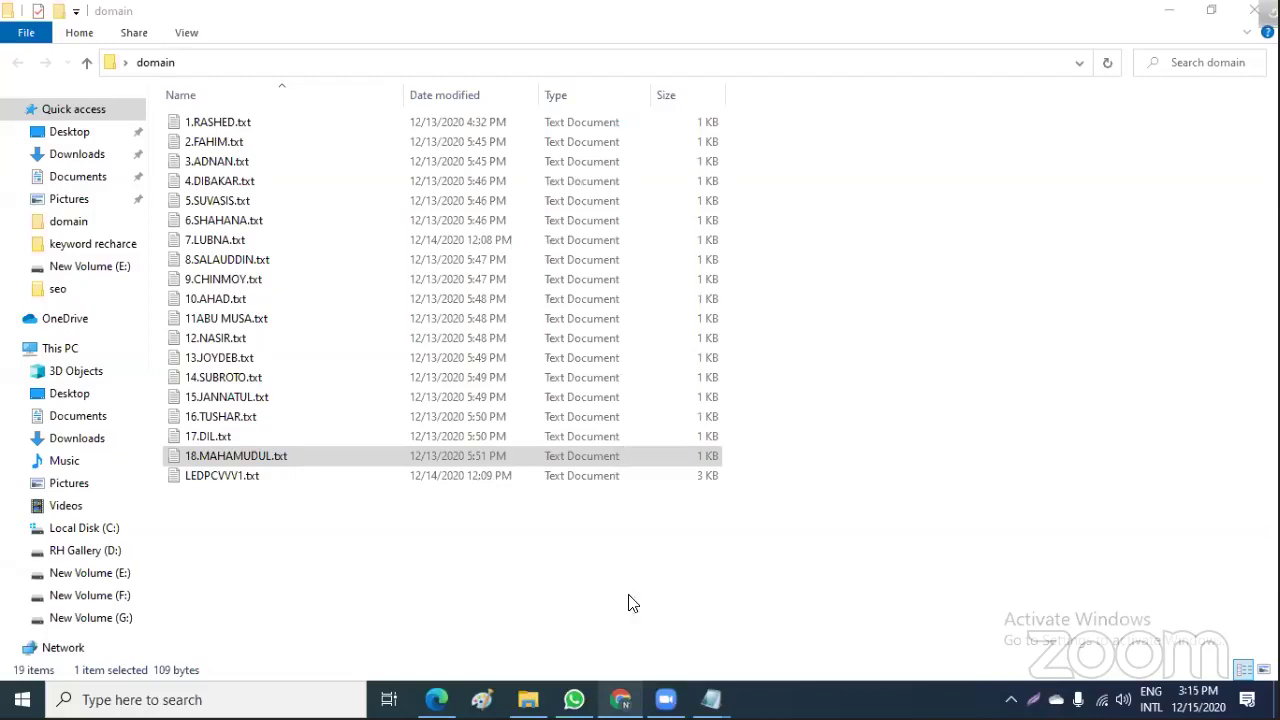
key(alt+Tab)
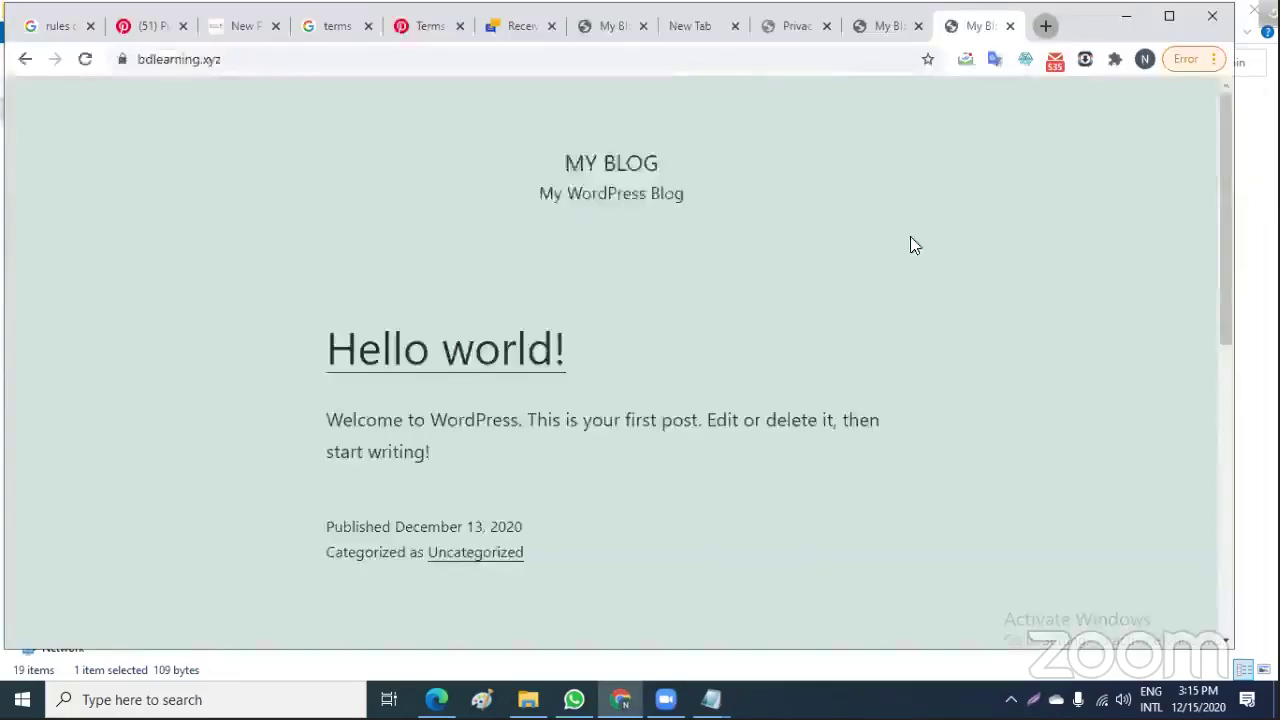
key(ctrl+t)
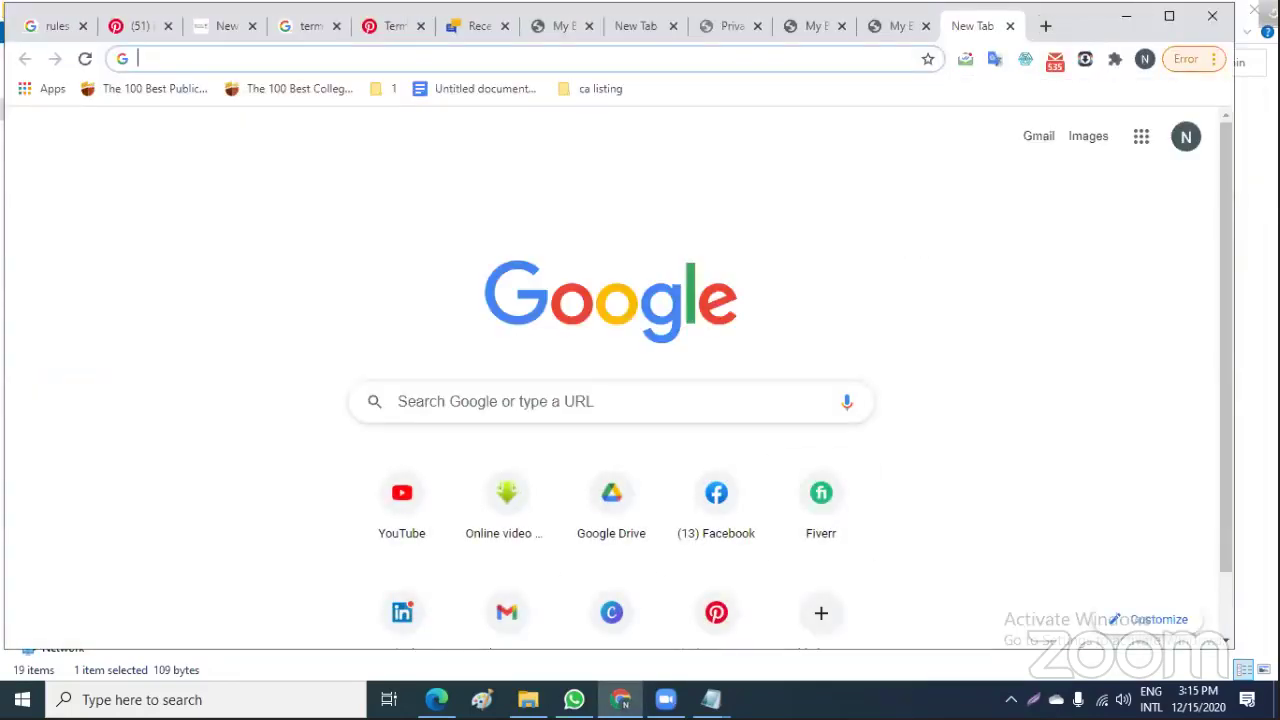
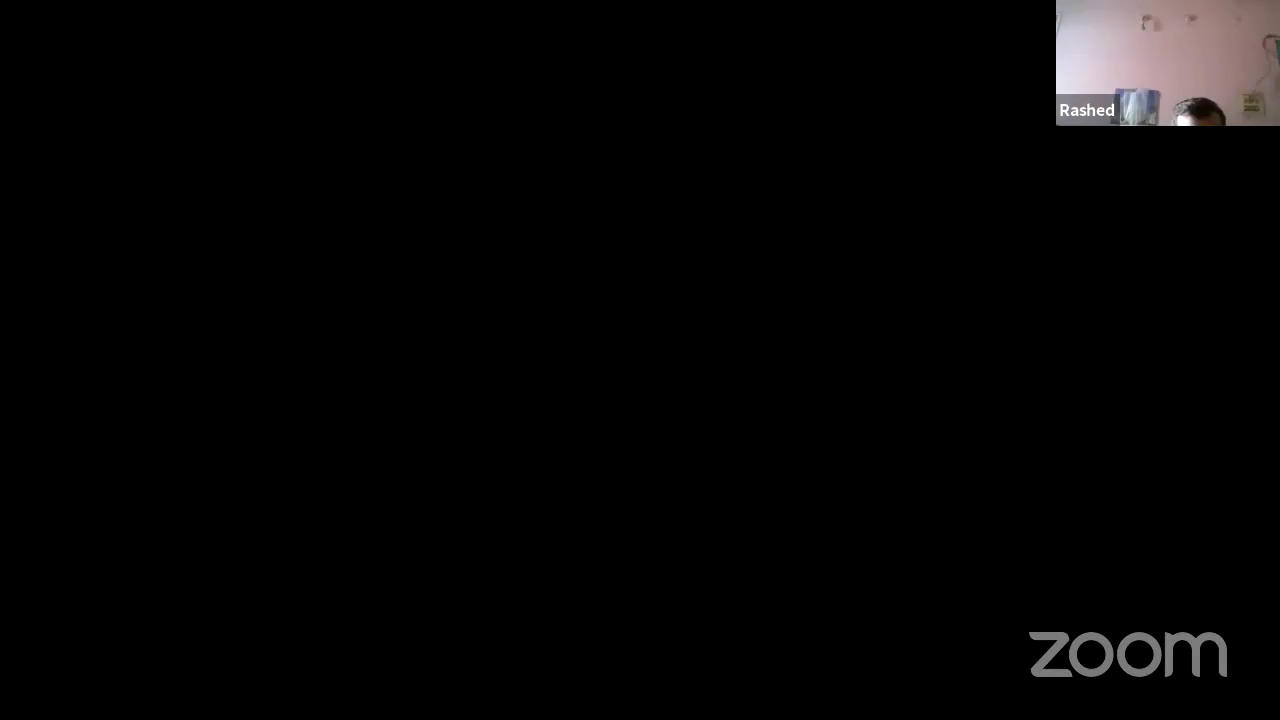
Scroll down the Pinterest Edit profile settings page shown in the Zoom share
scroll(1135, 380, down, 1)
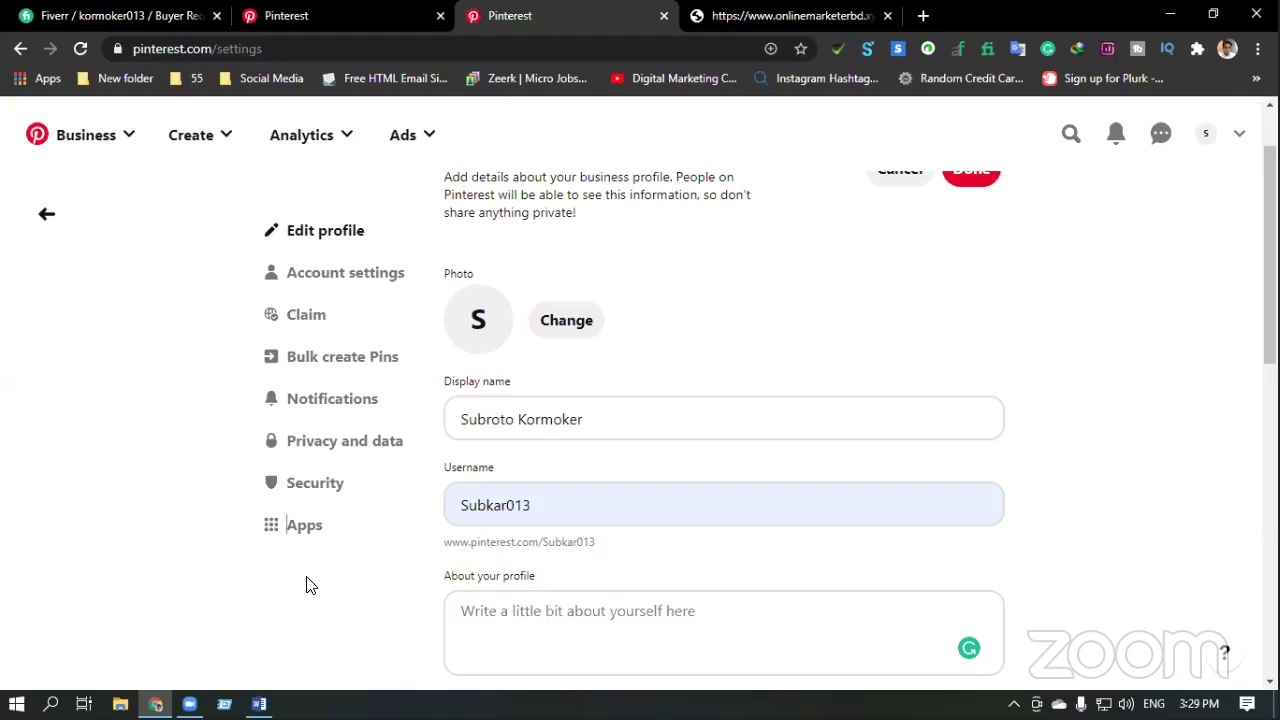
Open the Claim settings page listing websites, Instagram, Etsy, YouTube and the Shopify option
click(308, 316)
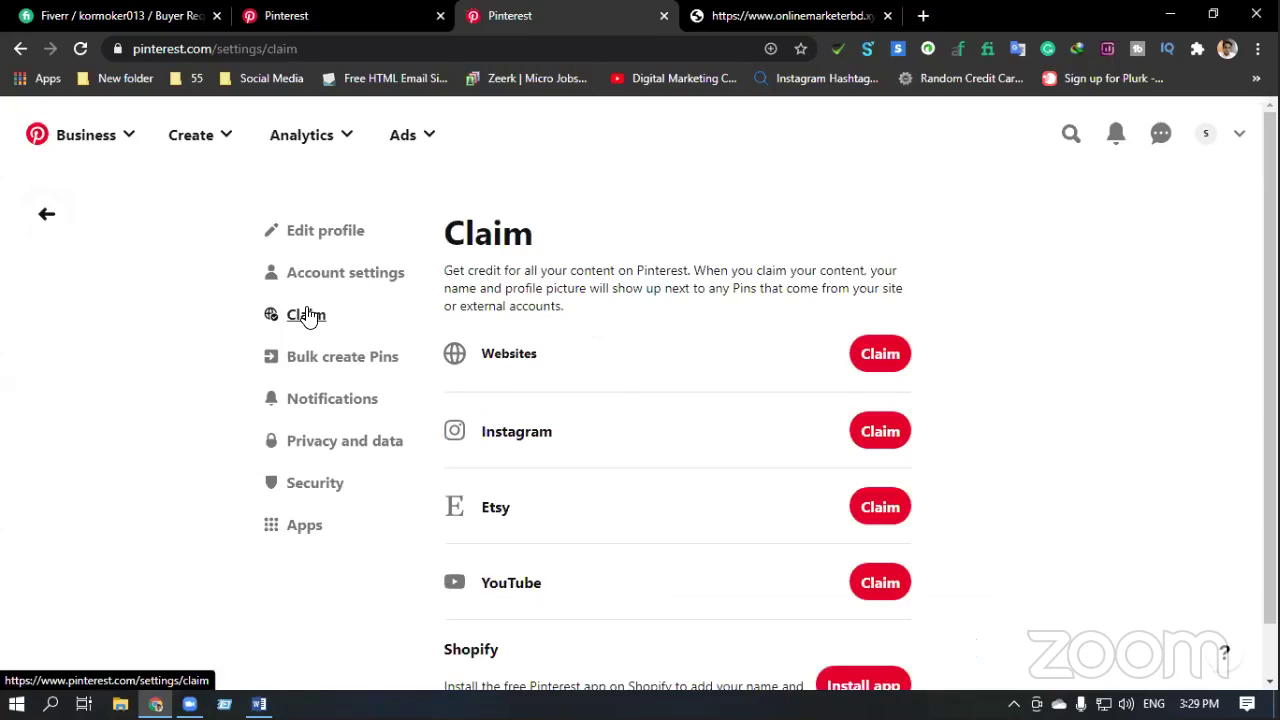
scroll(337, 368, down, 1)
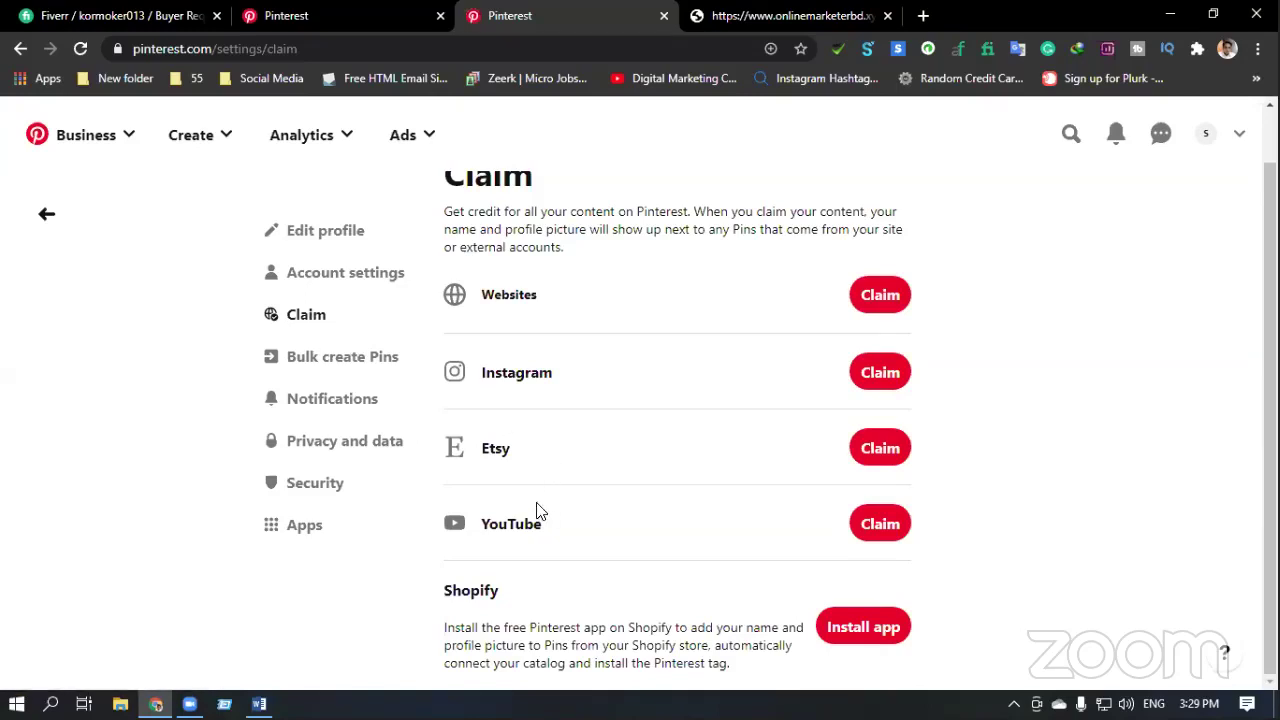
Attempt a YouTube claim with a Google account that turns out to have no YouTube channel
click(880, 524)
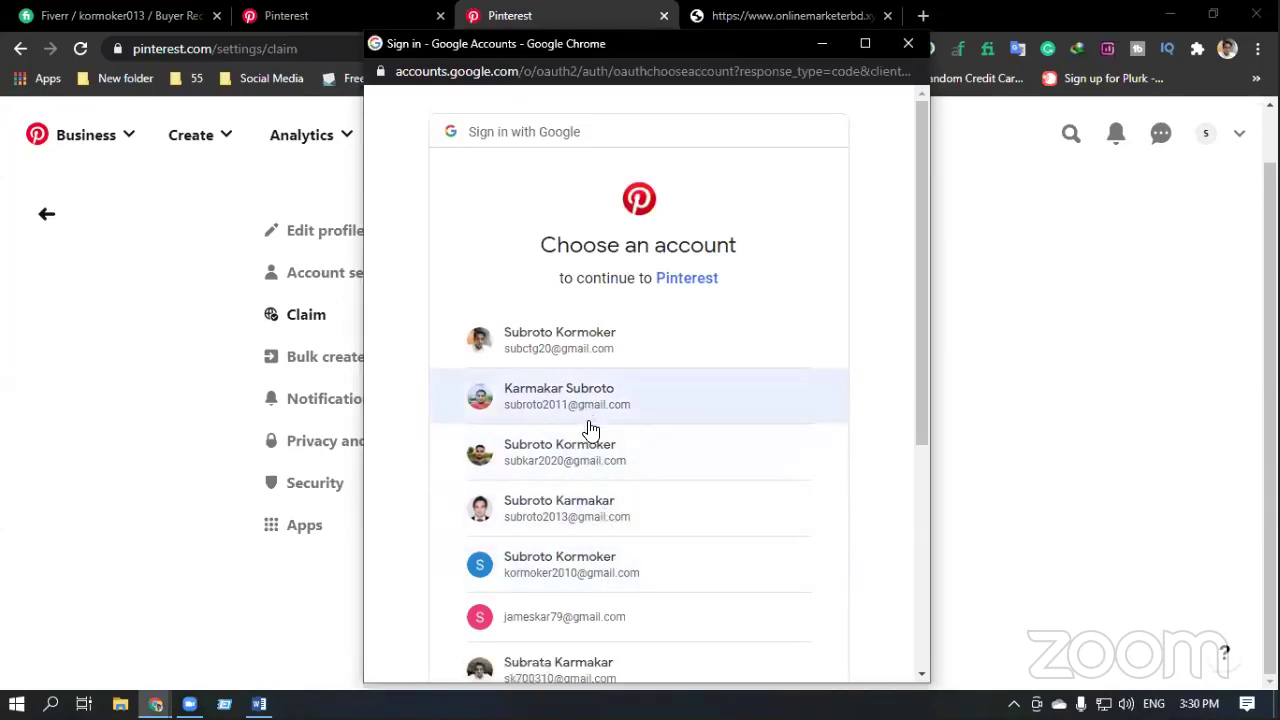
scroll(600, 523, down, 1)
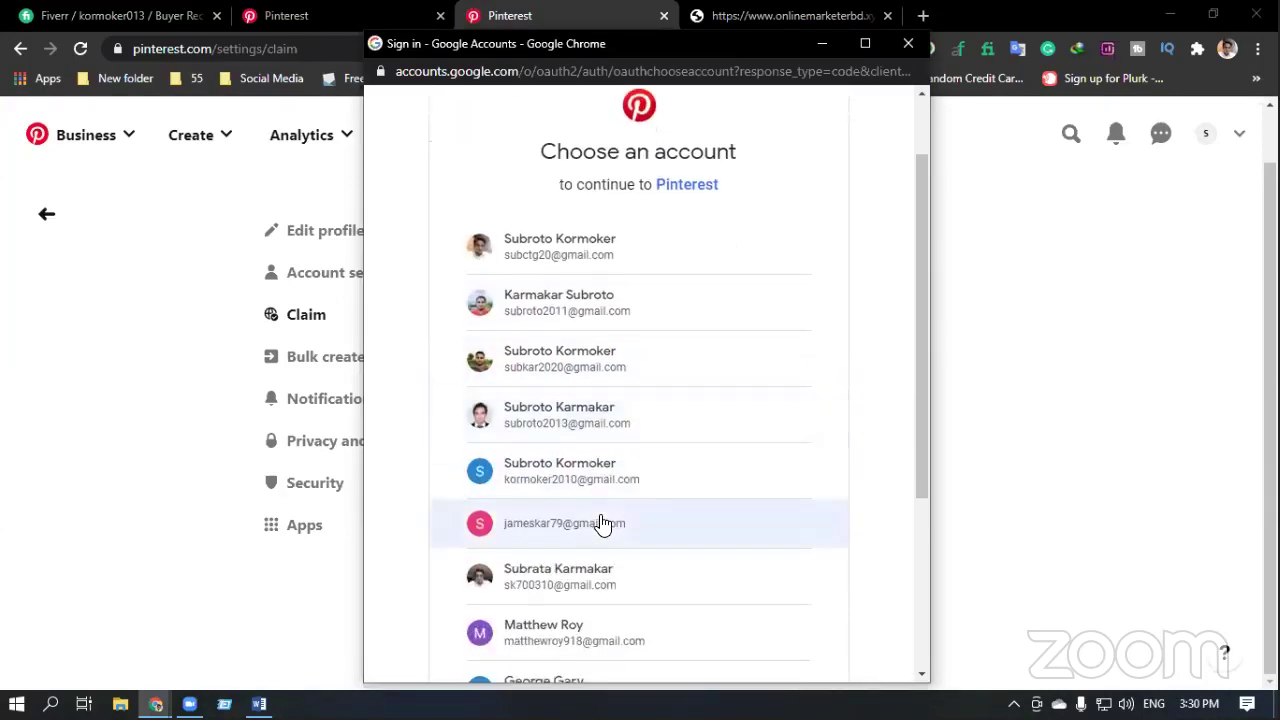
scroll(591, 566, up, 1)
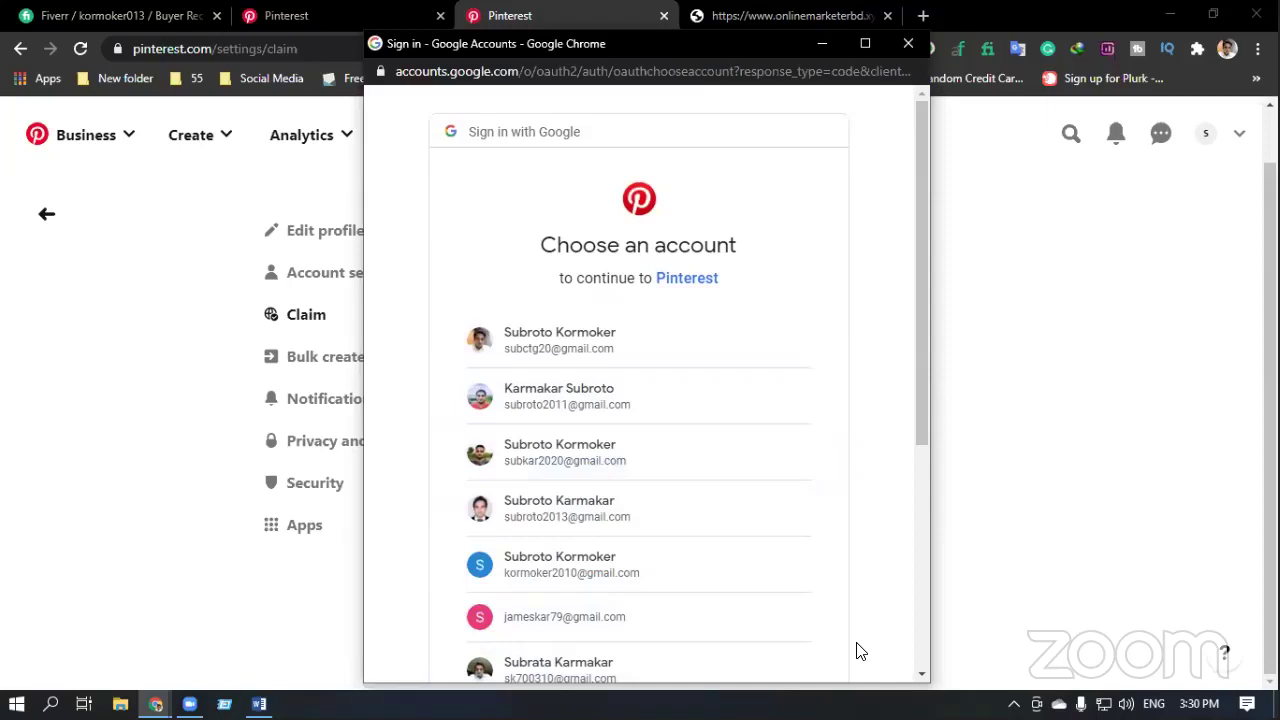
click(694, 457)
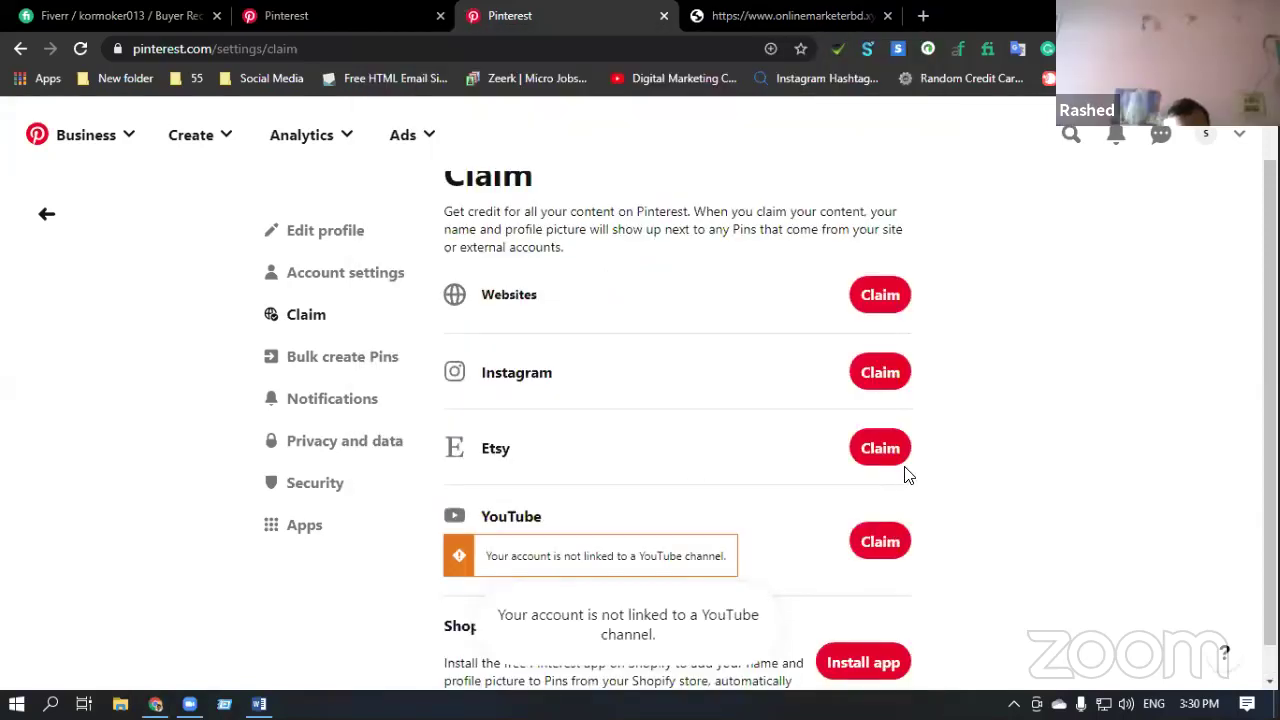
Scroll the Claim settings to confirm Instagram and YouTube now show as claimed
scroll(900, 480, down, 1)
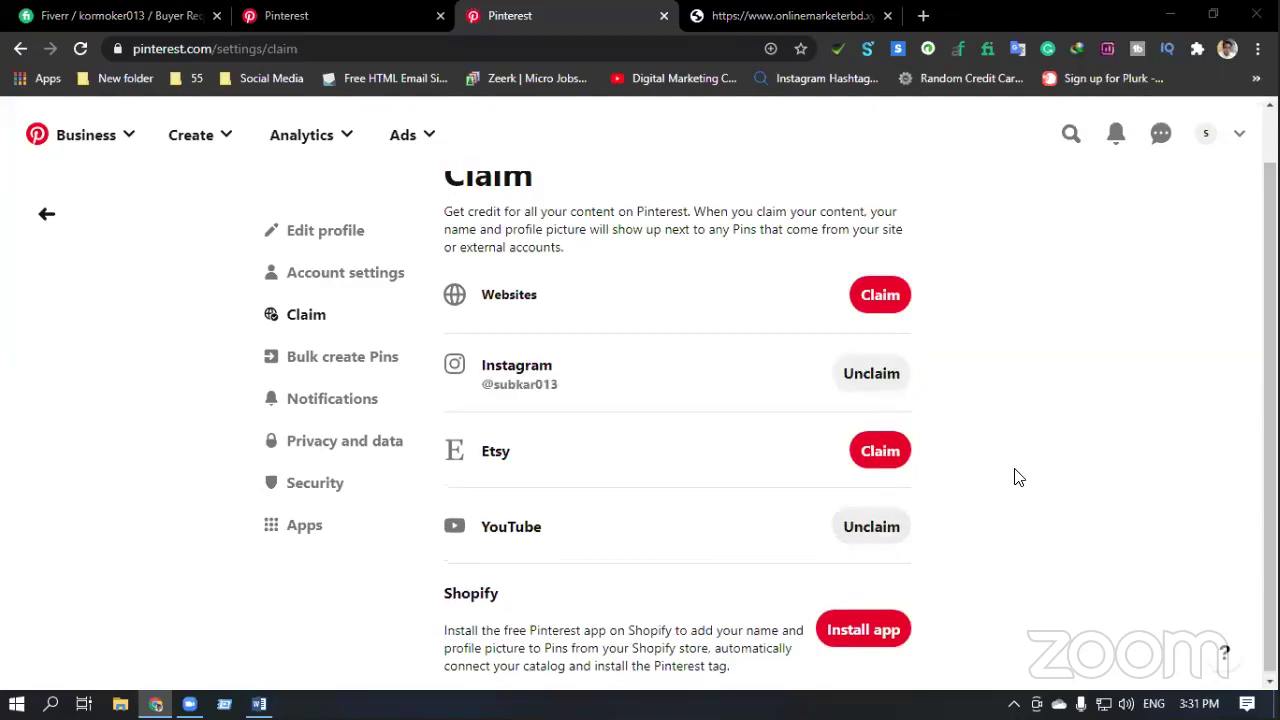
scroll(1022, 457, down, 1)
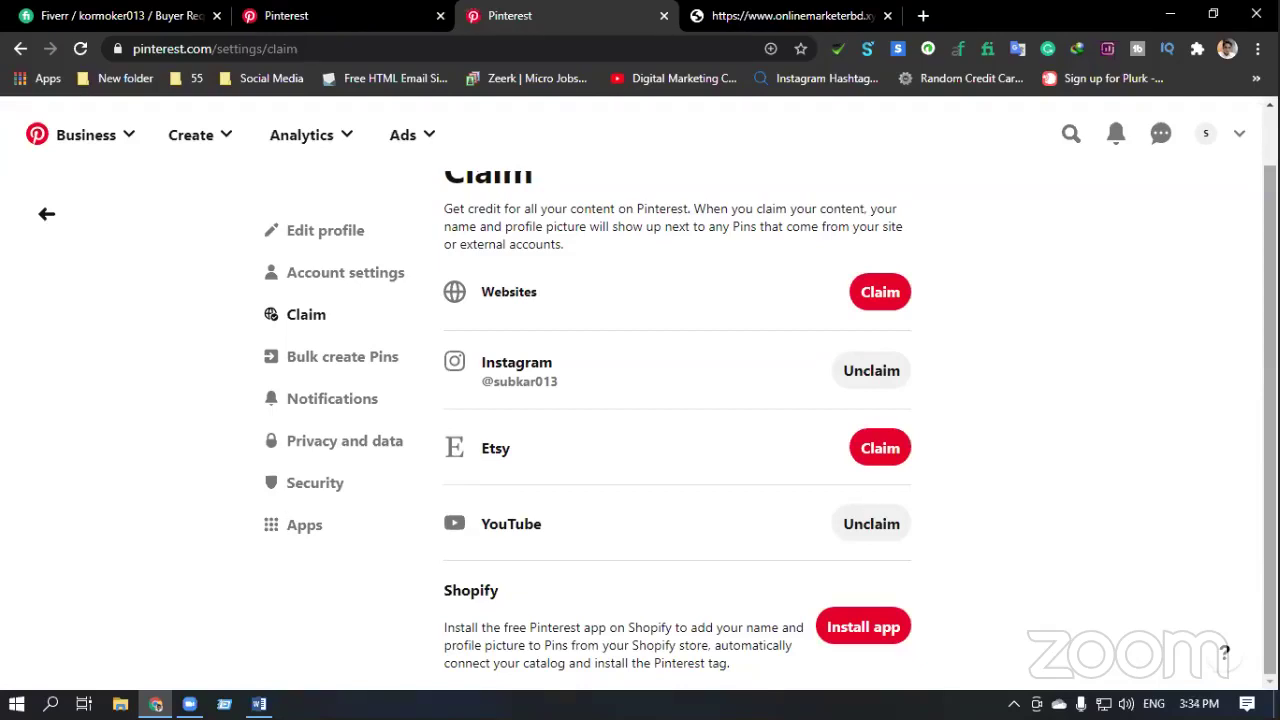
scroll(1086, 386, up, 1)
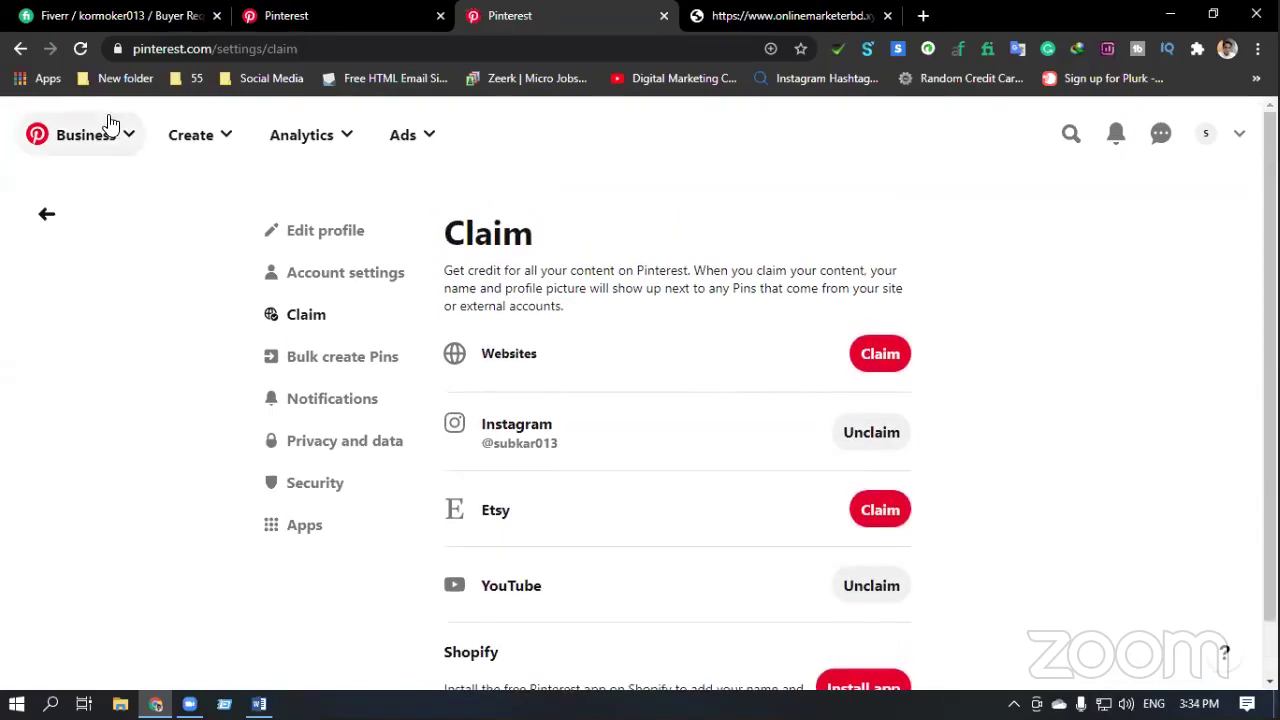
Peek at the Create options, then bring up the Business hub / Home feed choice
click(192, 143)
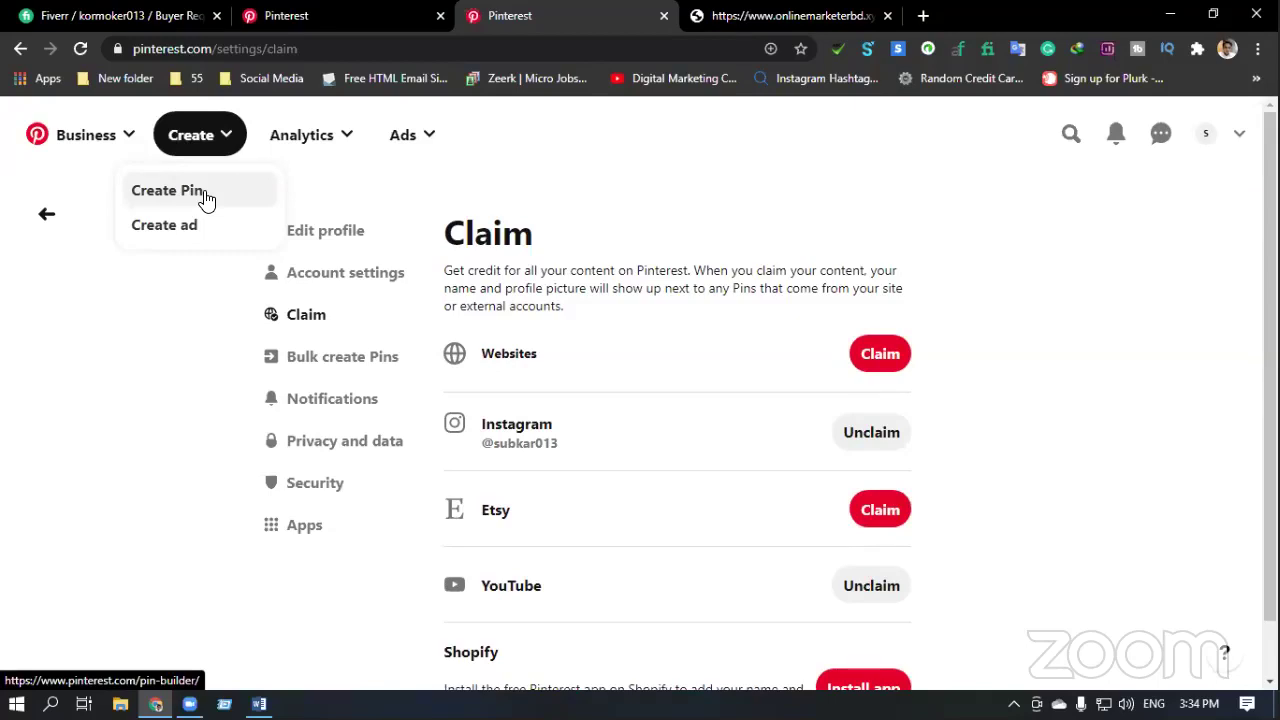
click(148, 349)
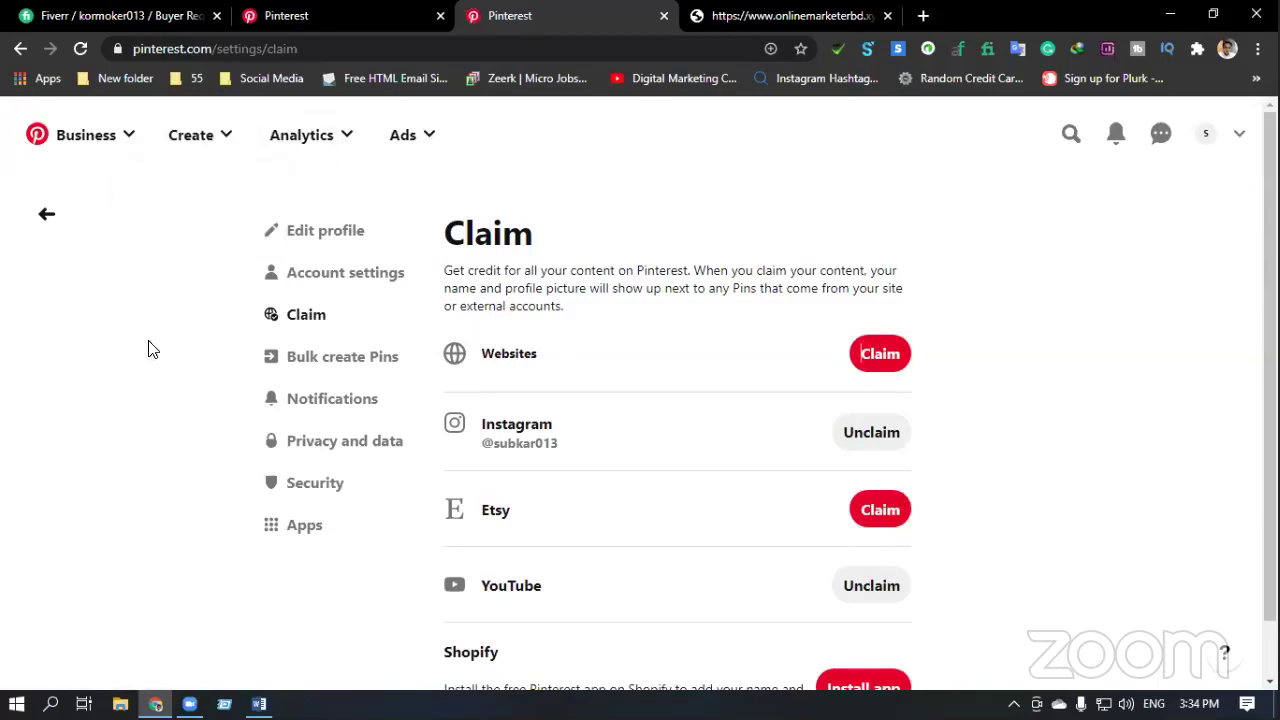
click(115, 146)
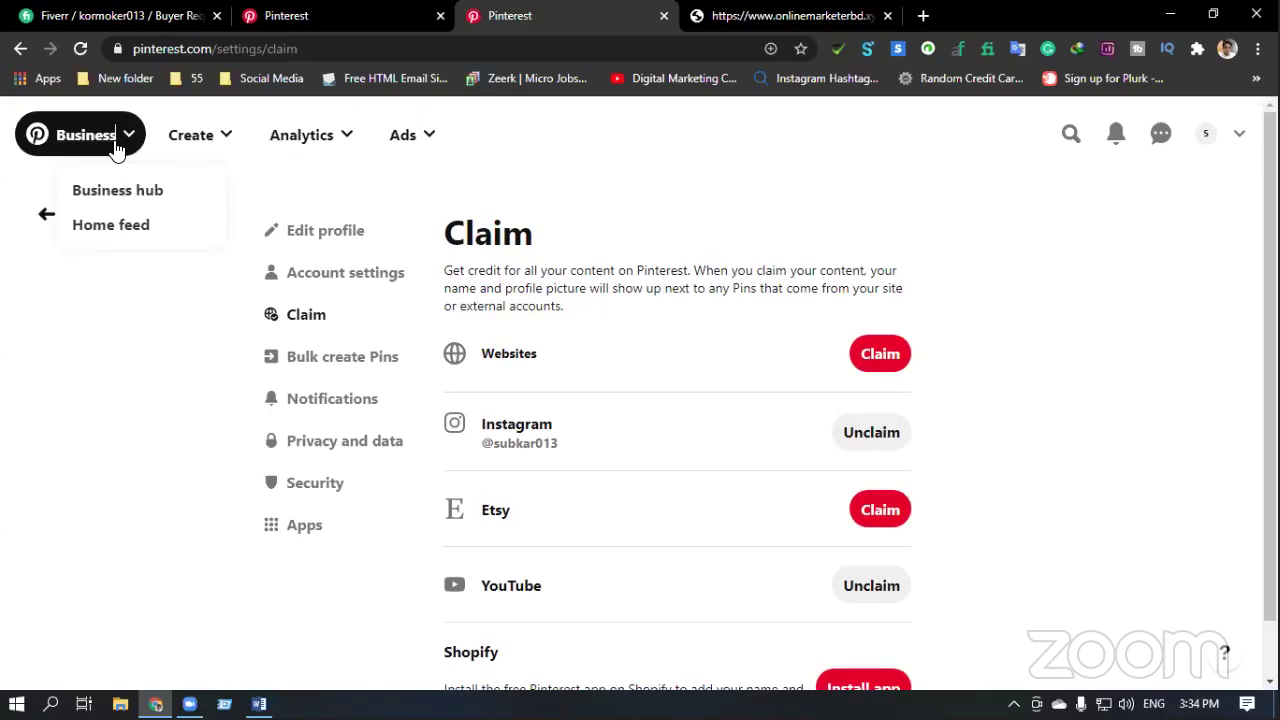
Go to the home feed and pick Food and drink, Home Decor, Animals and Men's hairstyle topics
click(124, 226)
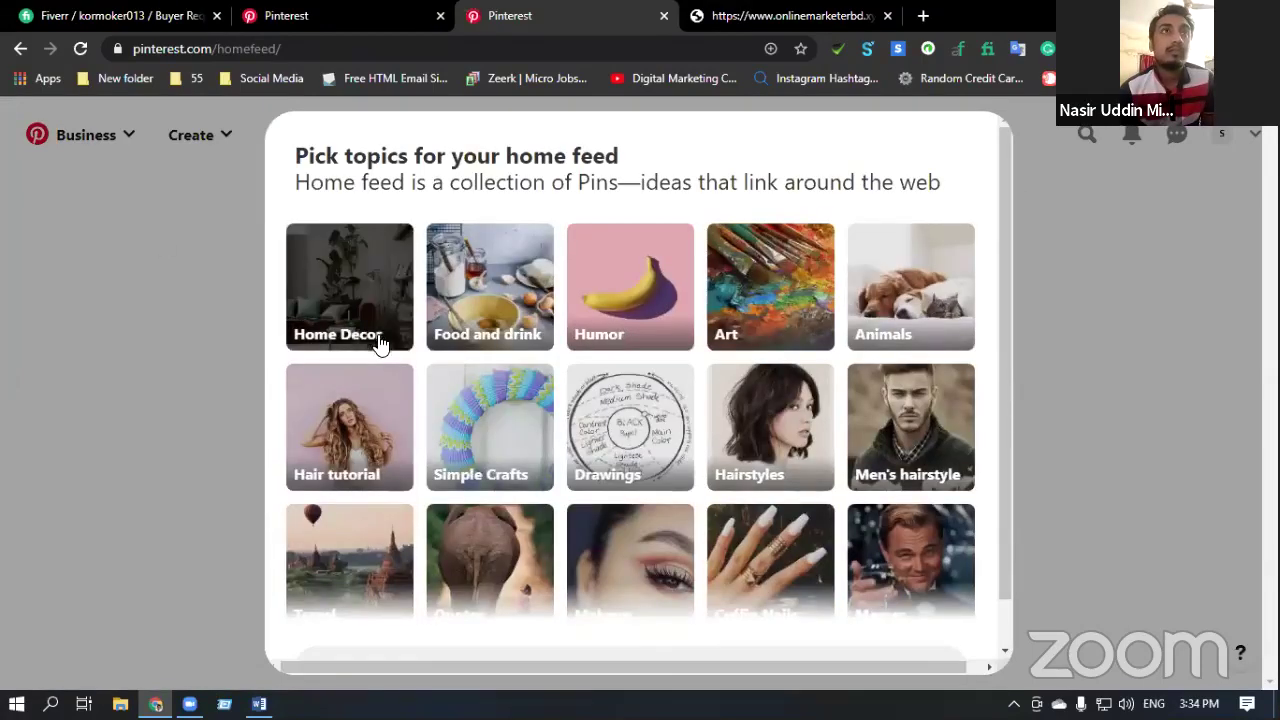
scroll(743, 349, down, 2)
scroll(1058, 276, down, 8)
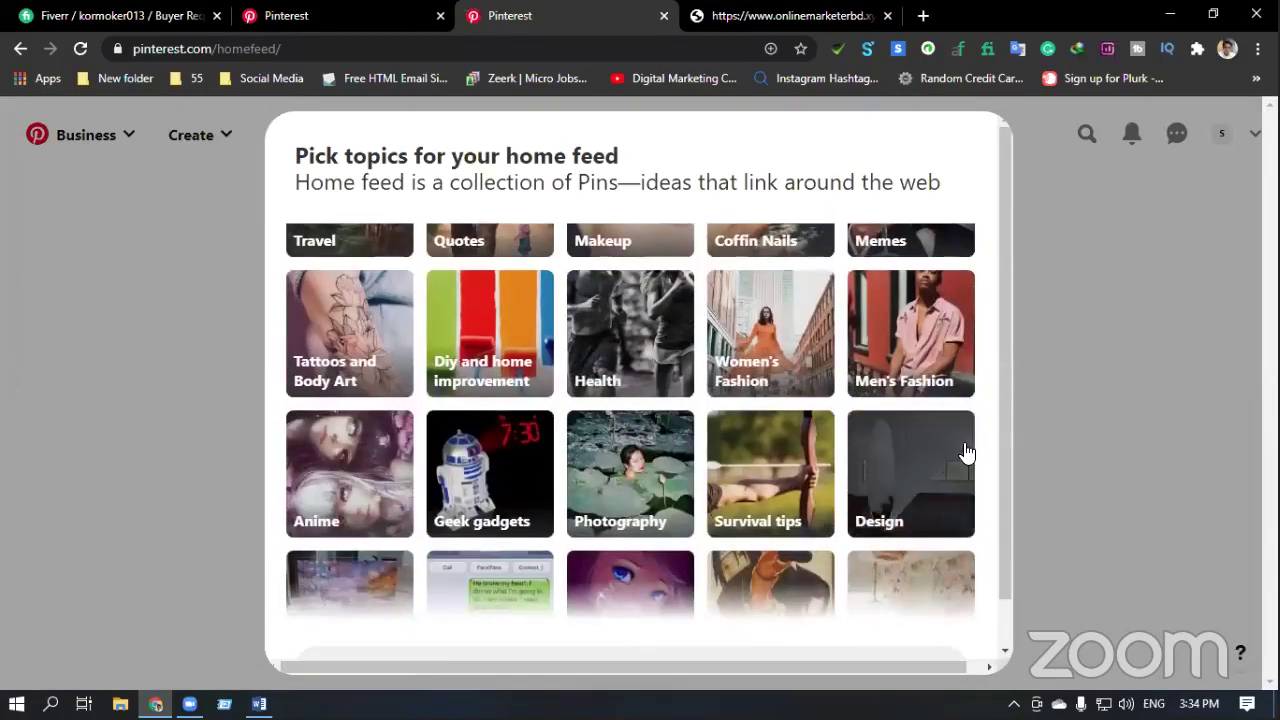
scroll(1060, 297, down, 2)
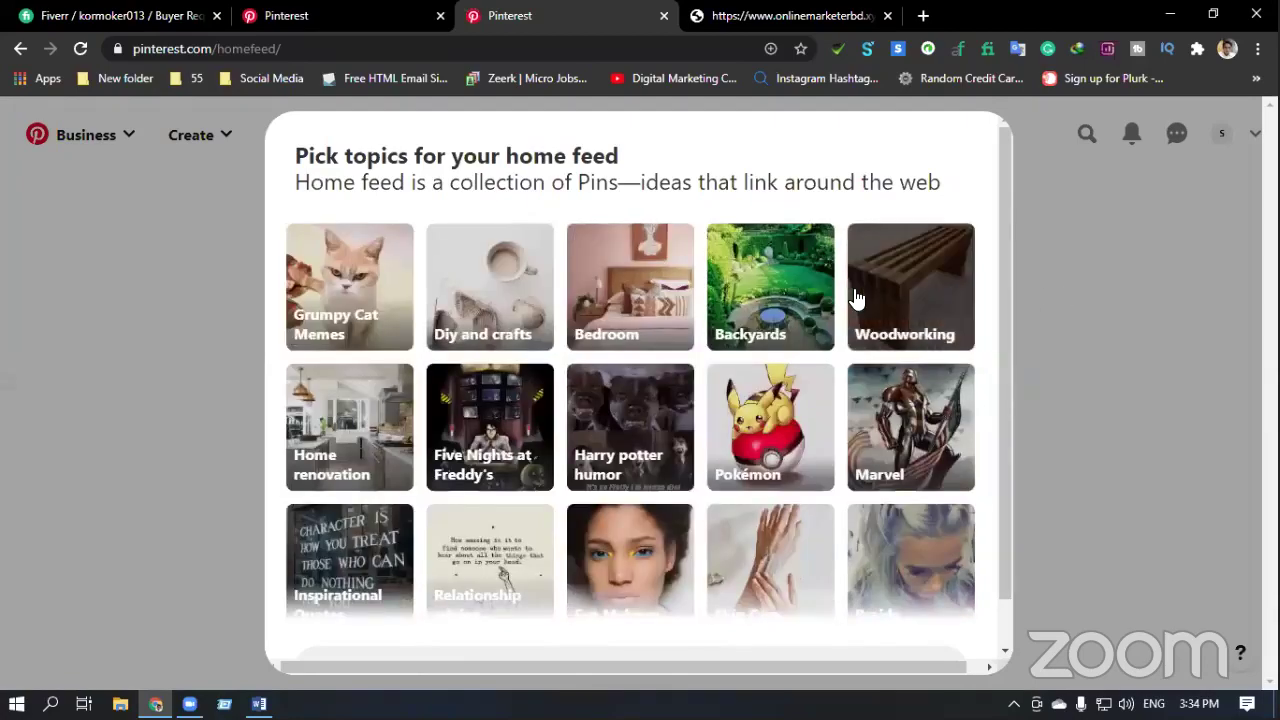
scroll(860, 293, up, 6)
scroll(855, 297, up, 5)
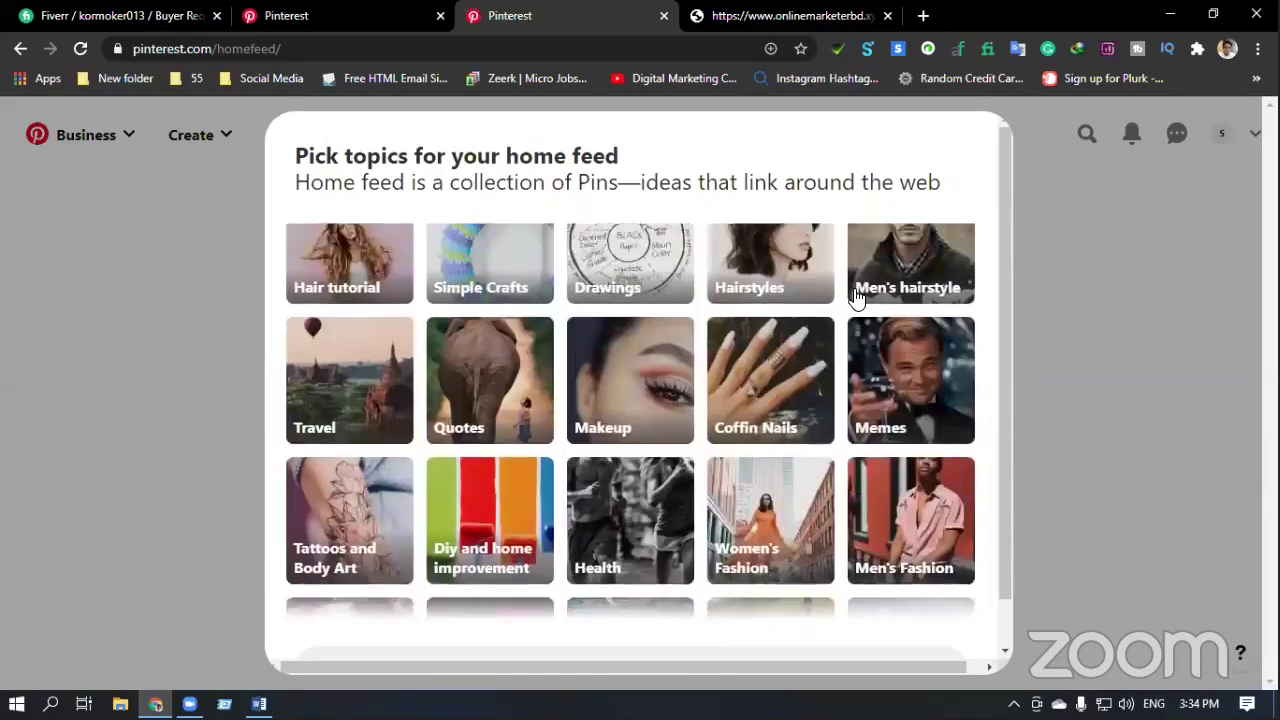
scroll(628, 331, up, 1)
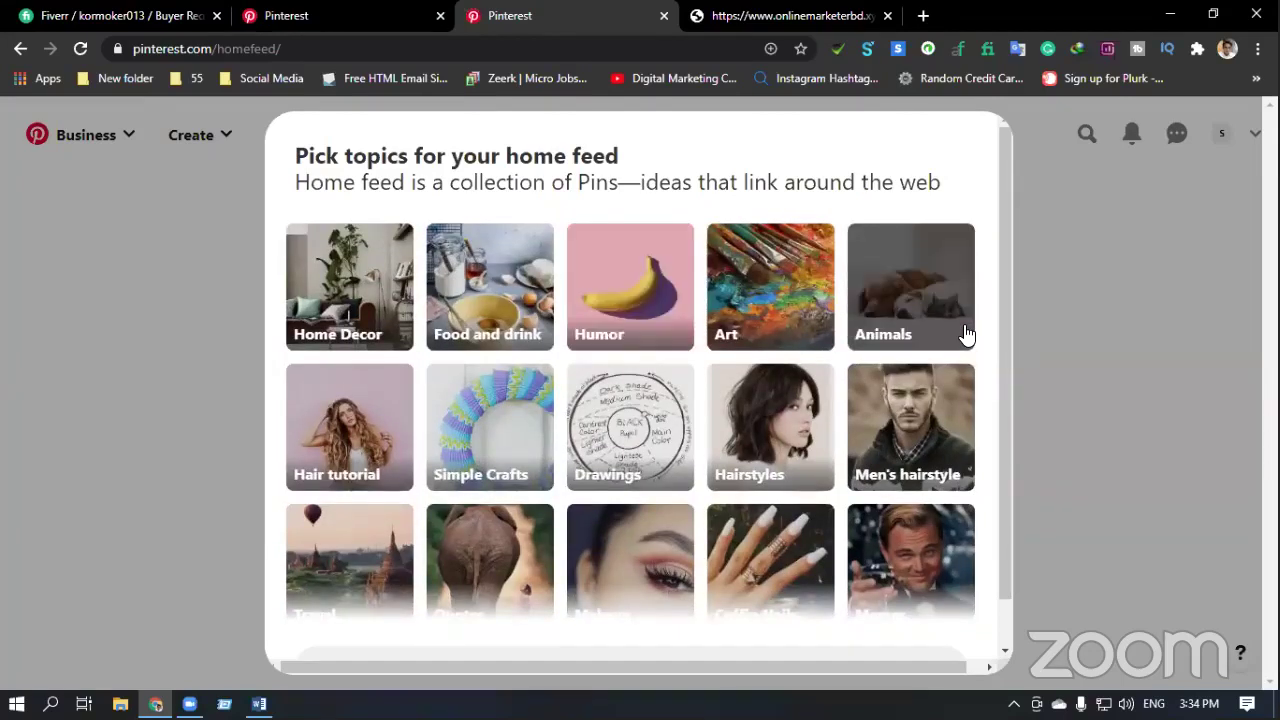
scroll(966, 335, down, 1)
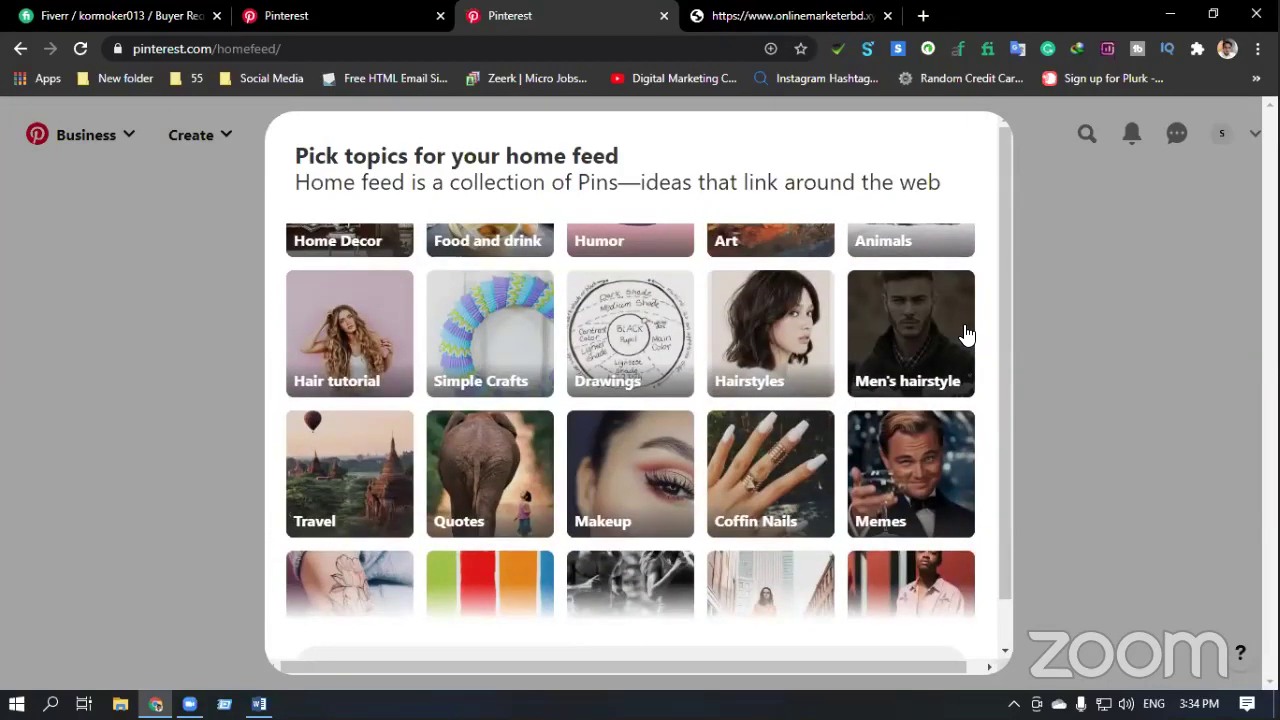
scroll(966, 334, up, 1)
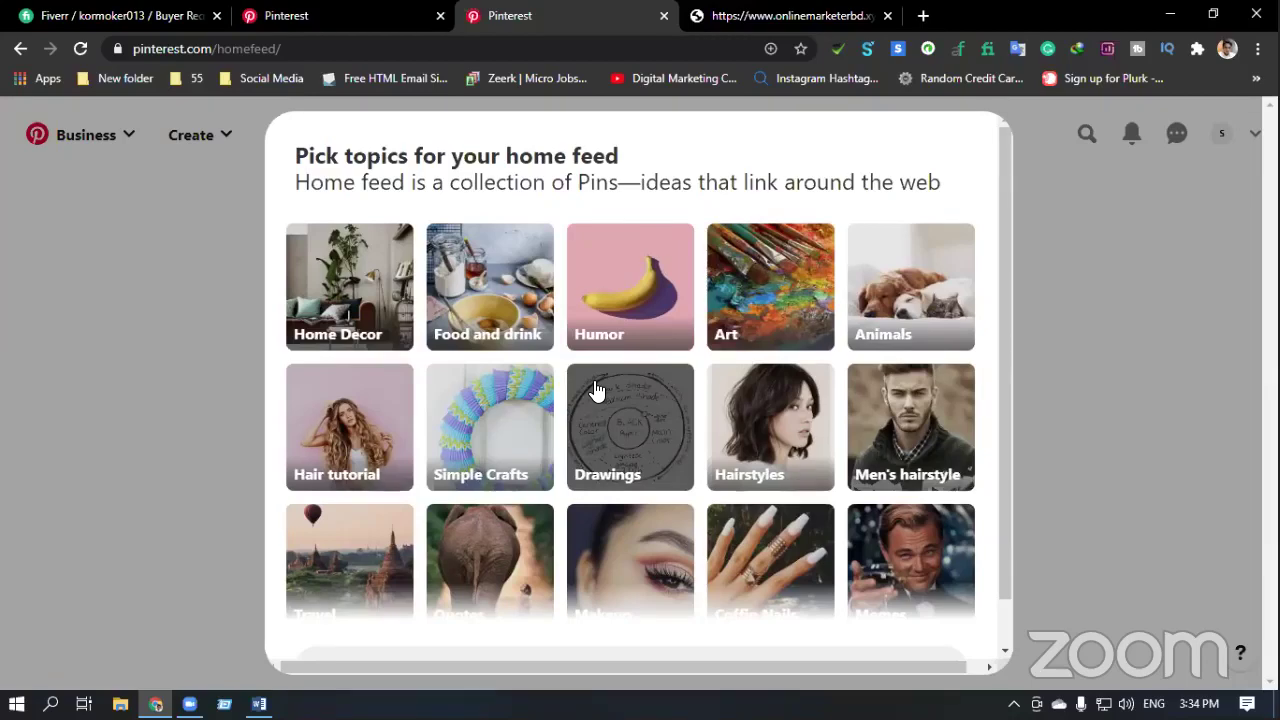
scroll(597, 390, down, 1)
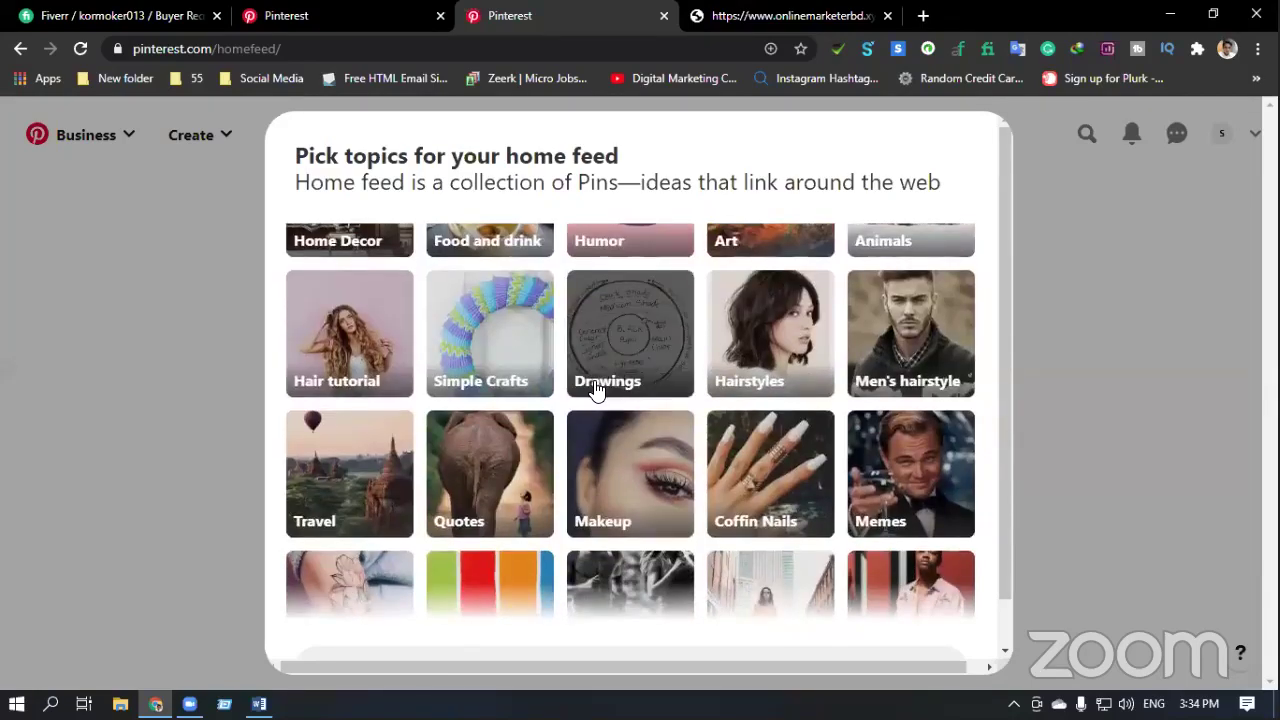
scroll(597, 390, up, 1)
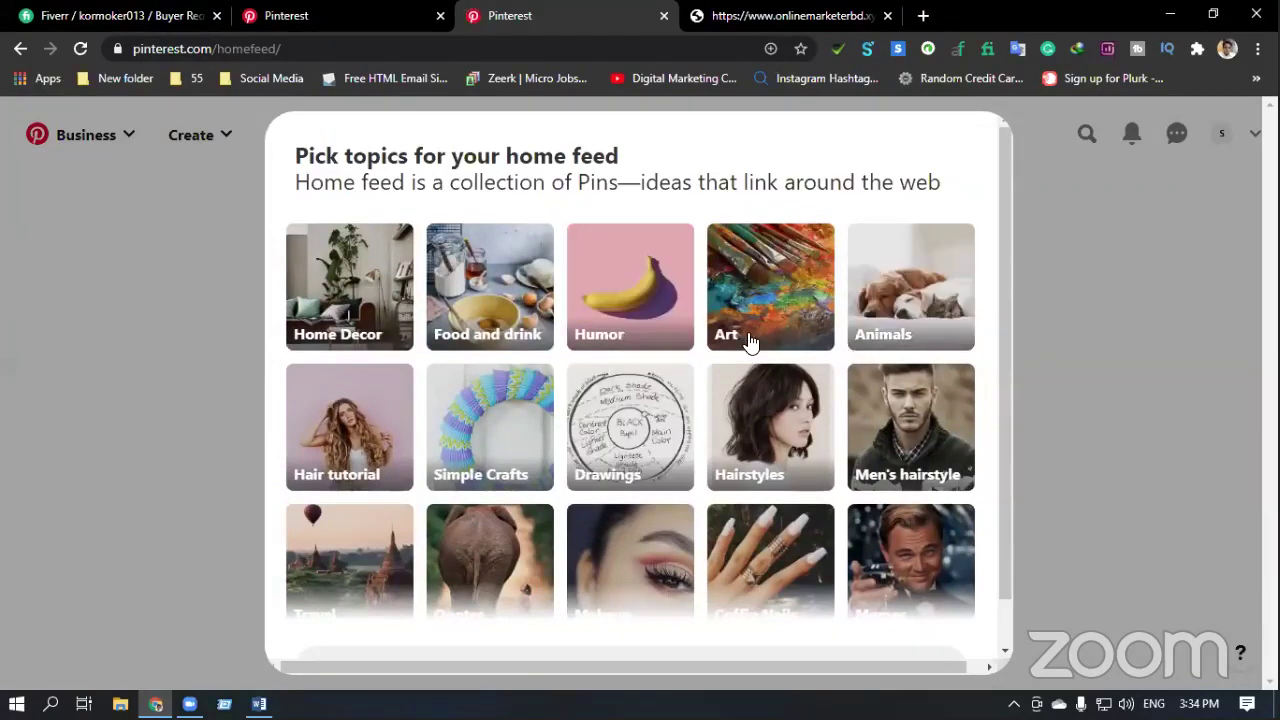
click(527, 313)
click(390, 310)
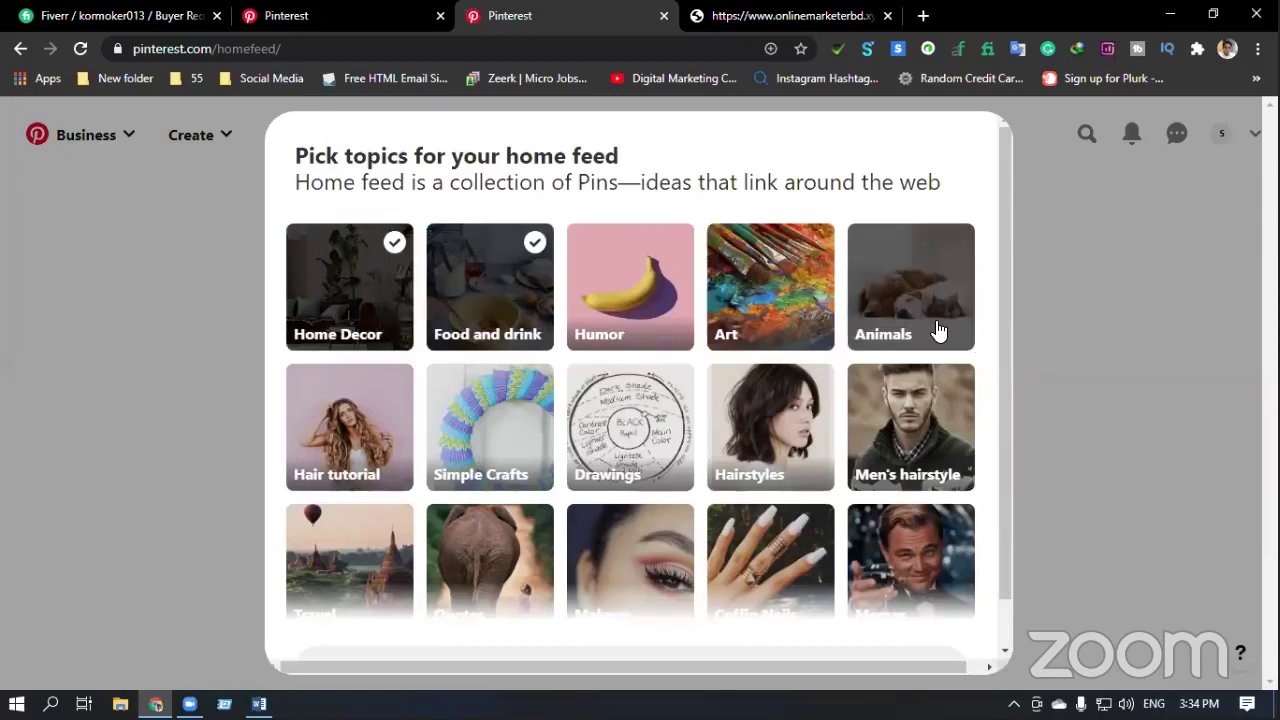
click(938, 331)
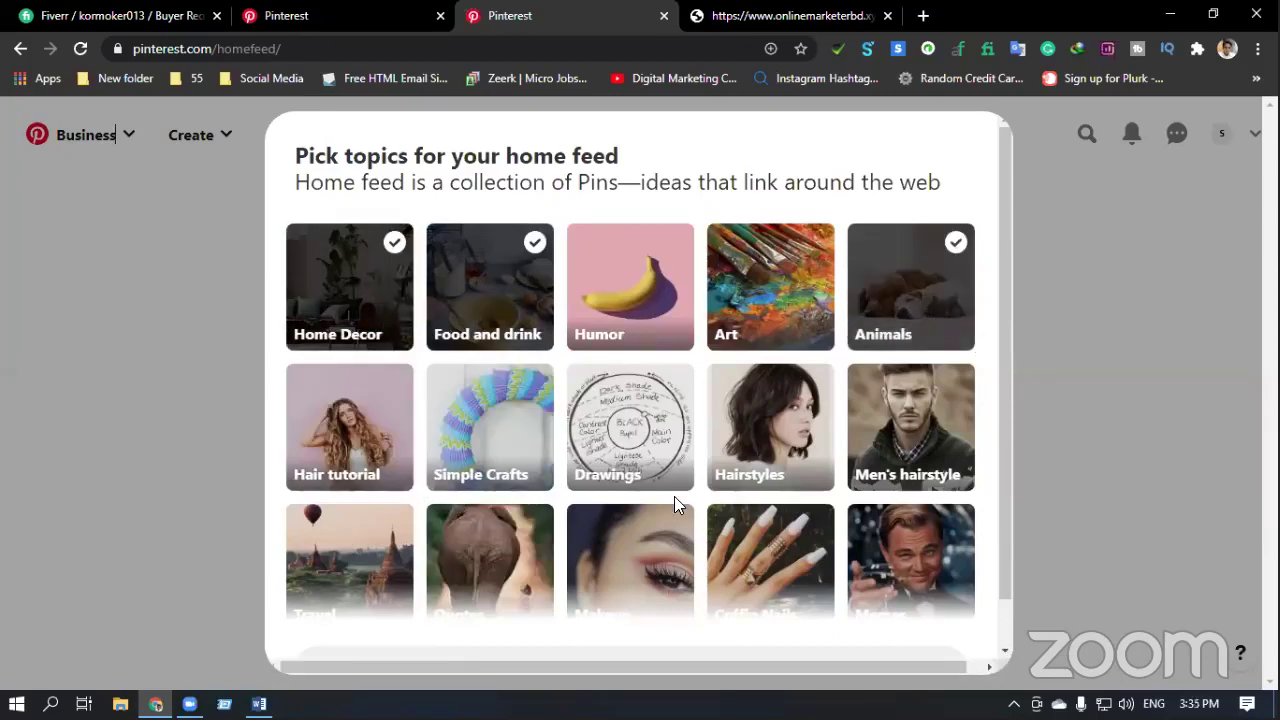
scroll(903, 289, down, 2)
scroll(903, 294, up, 1)
click(903, 300)
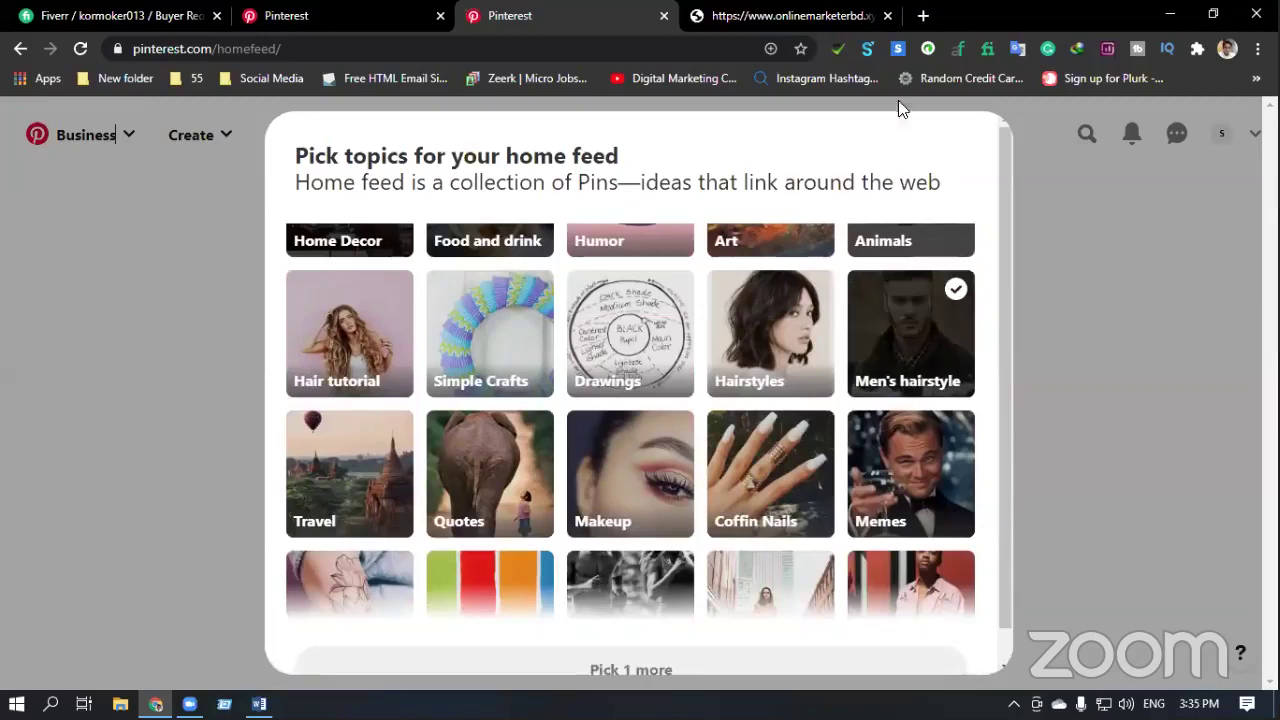
Further down, add Healthy Snacks, Christmas, Drawing techniques, Dogs, Love Quotes, Nutrition and Birthdays
scroll(480, 420, down, 1)
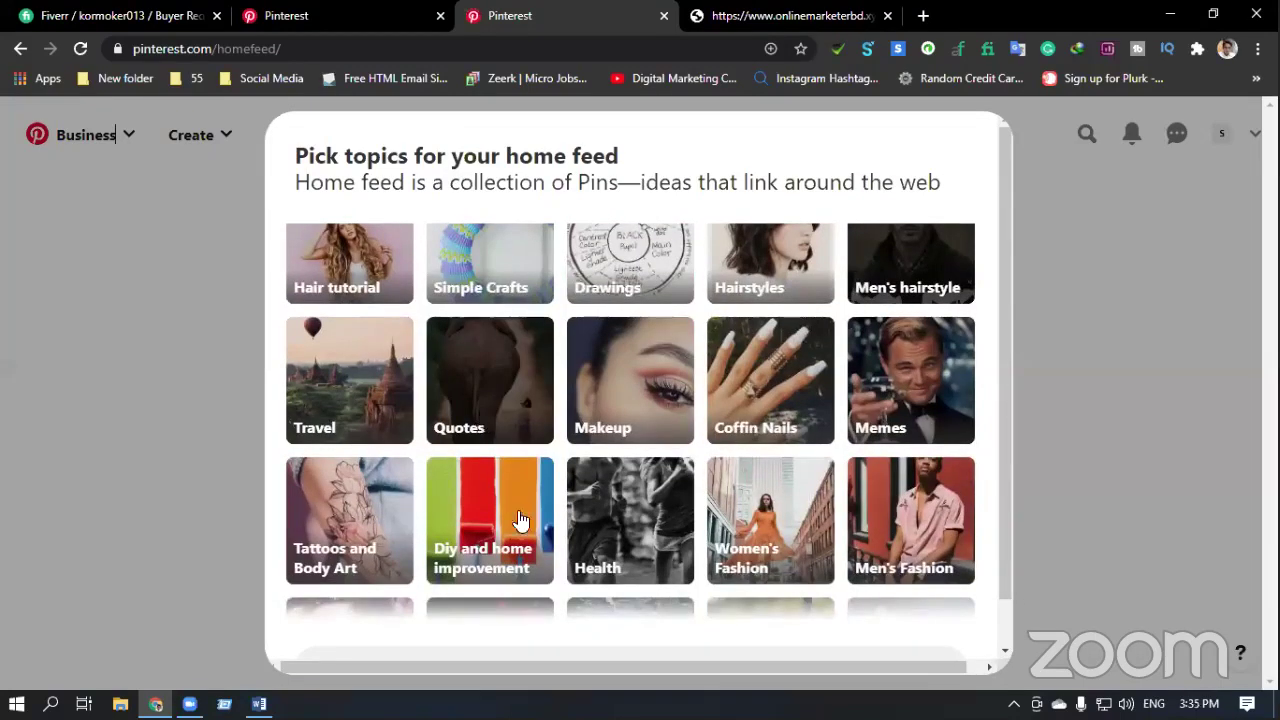
scroll(521, 524, down, 1)
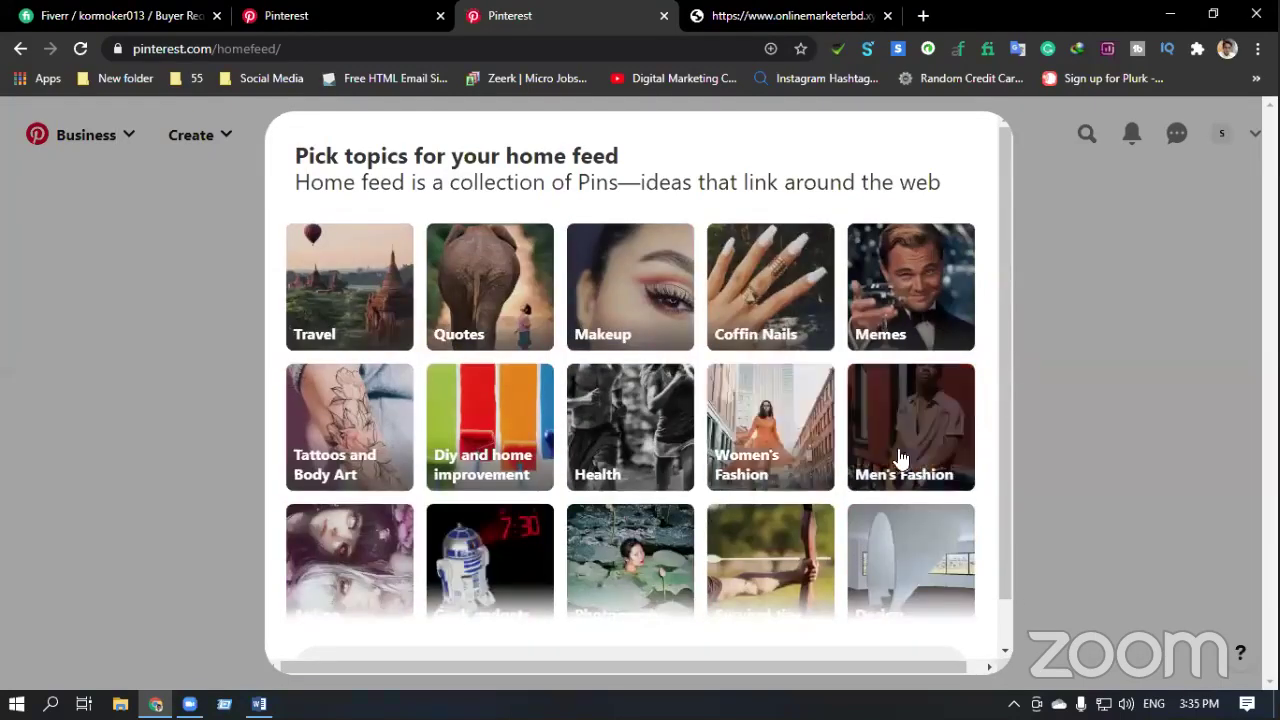
scroll(788, 486, down, 1)
scroll(788, 486, down, 1)
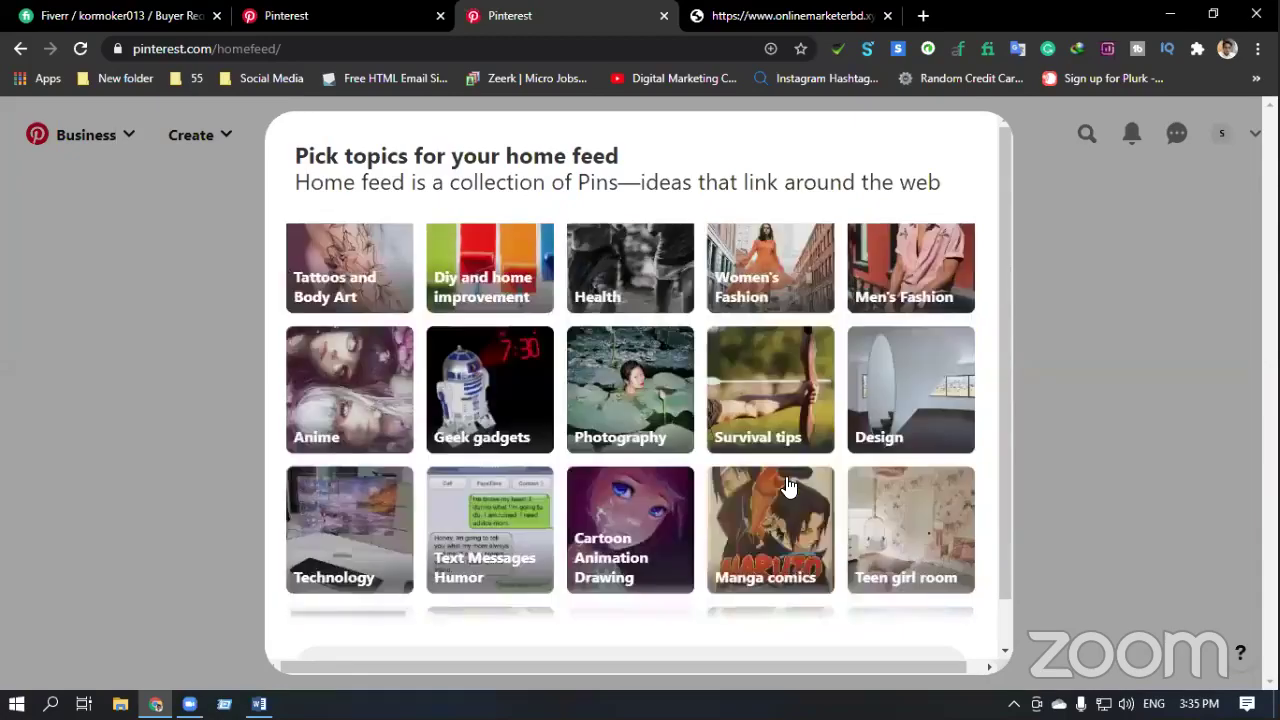
scroll(748, 486, down, 1)
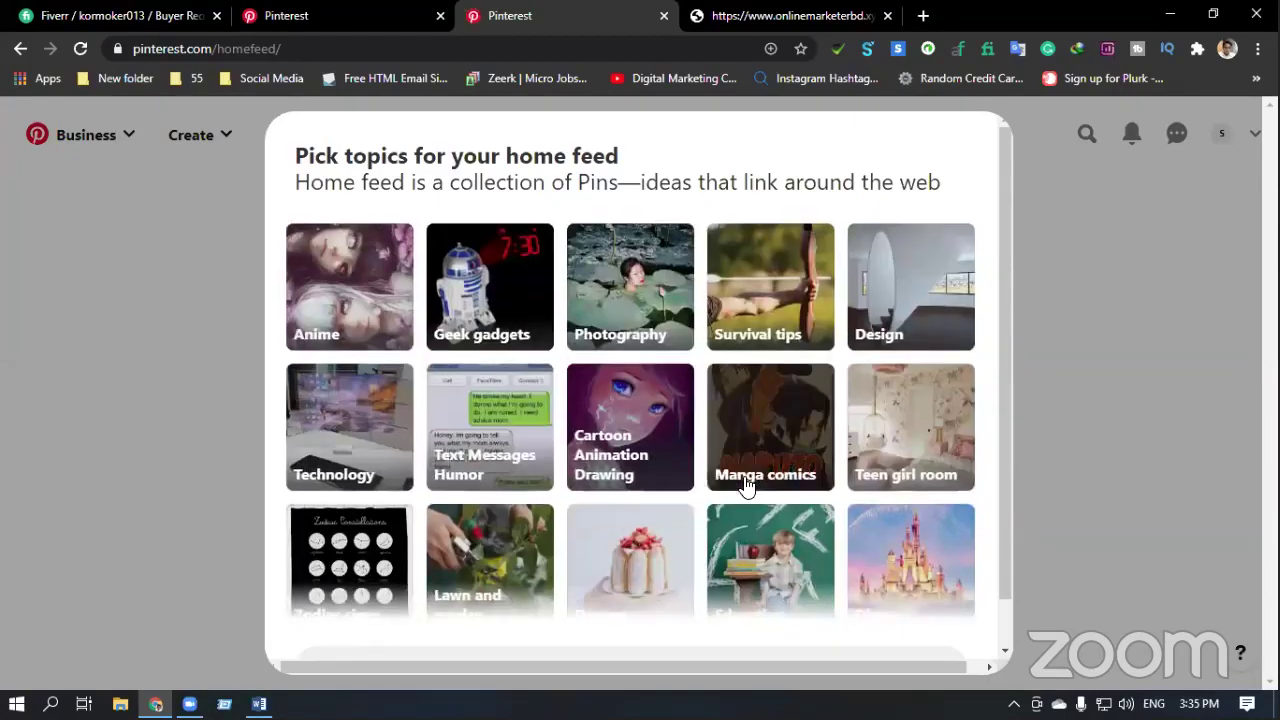
scroll(745, 486, down, 1)
scroll(745, 486, down, 1)
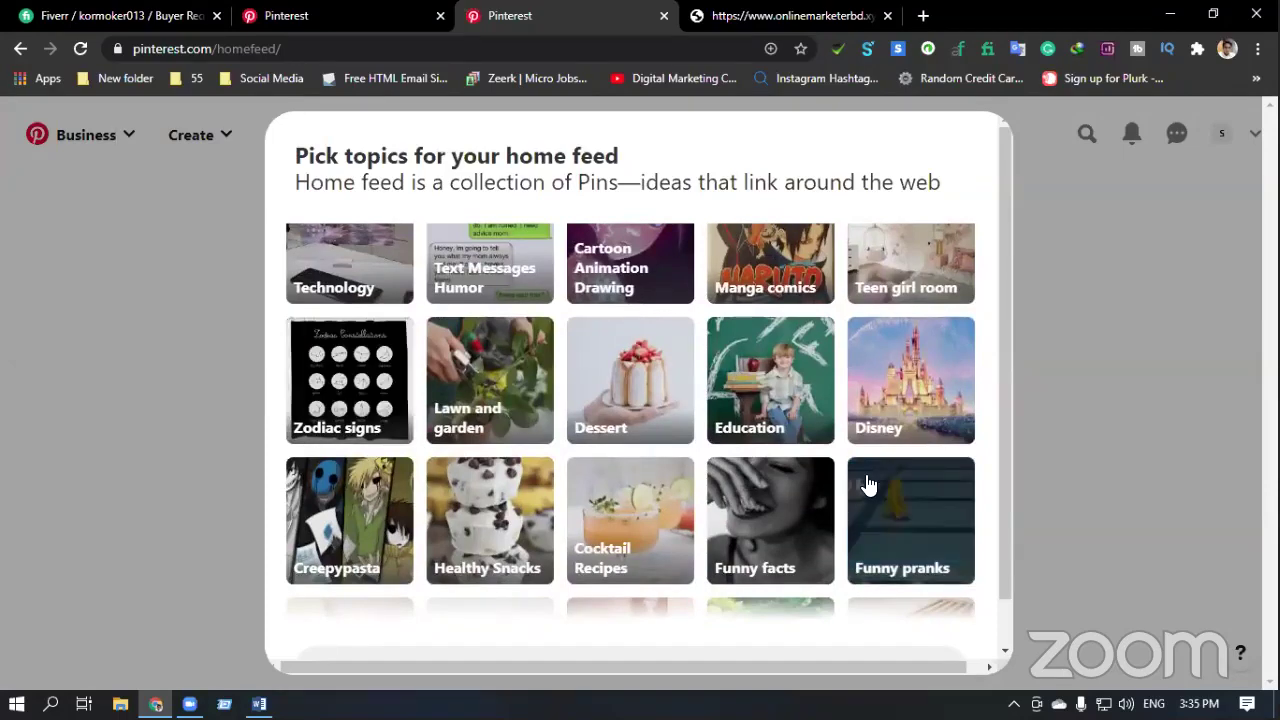
scroll(866, 486, down, 1)
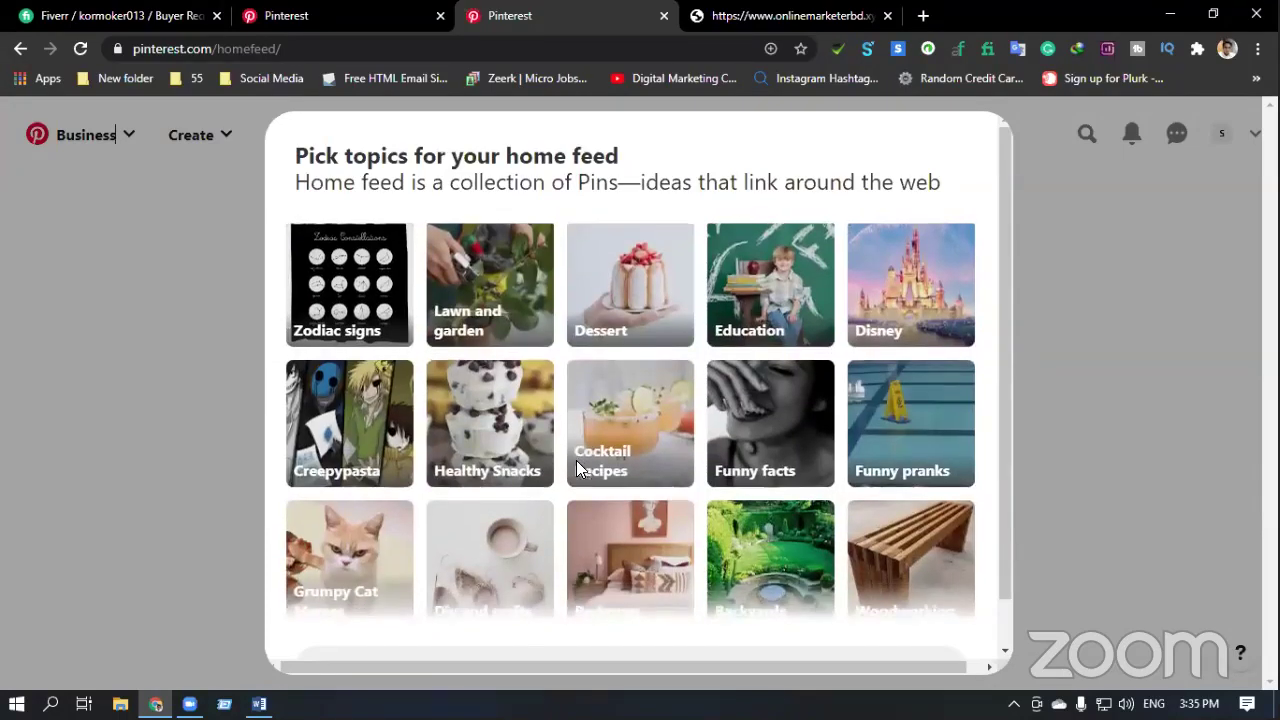
scroll(508, 360, down, 1)
click(508, 360)
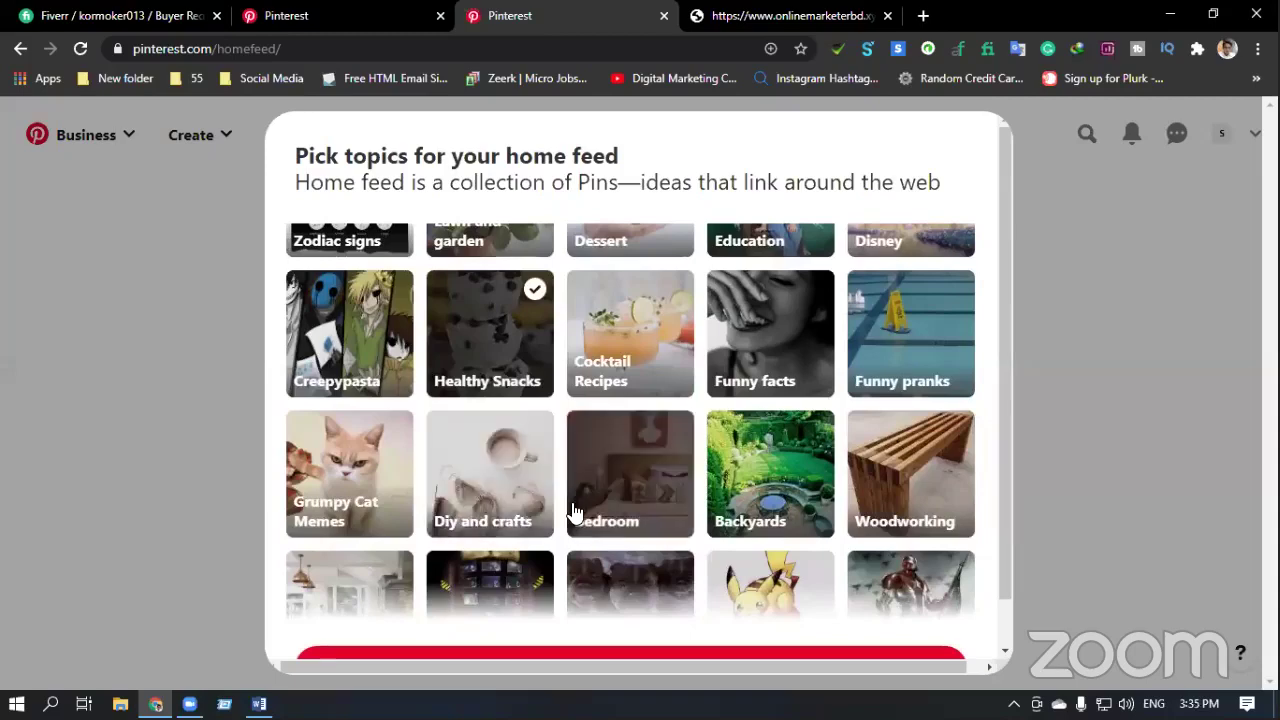
scroll(573, 511, down, 2)
scroll(573, 511, down, 1)
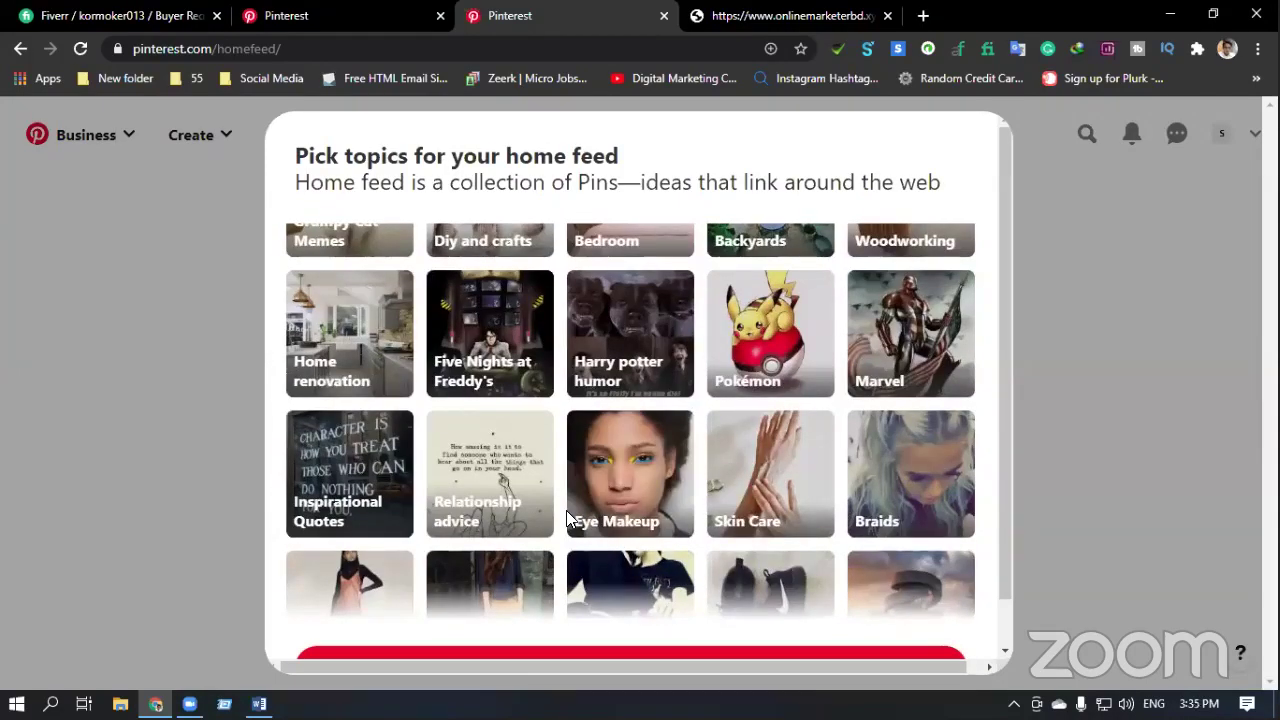
scroll(566, 510, down, 1)
scroll(566, 510, down, 1)
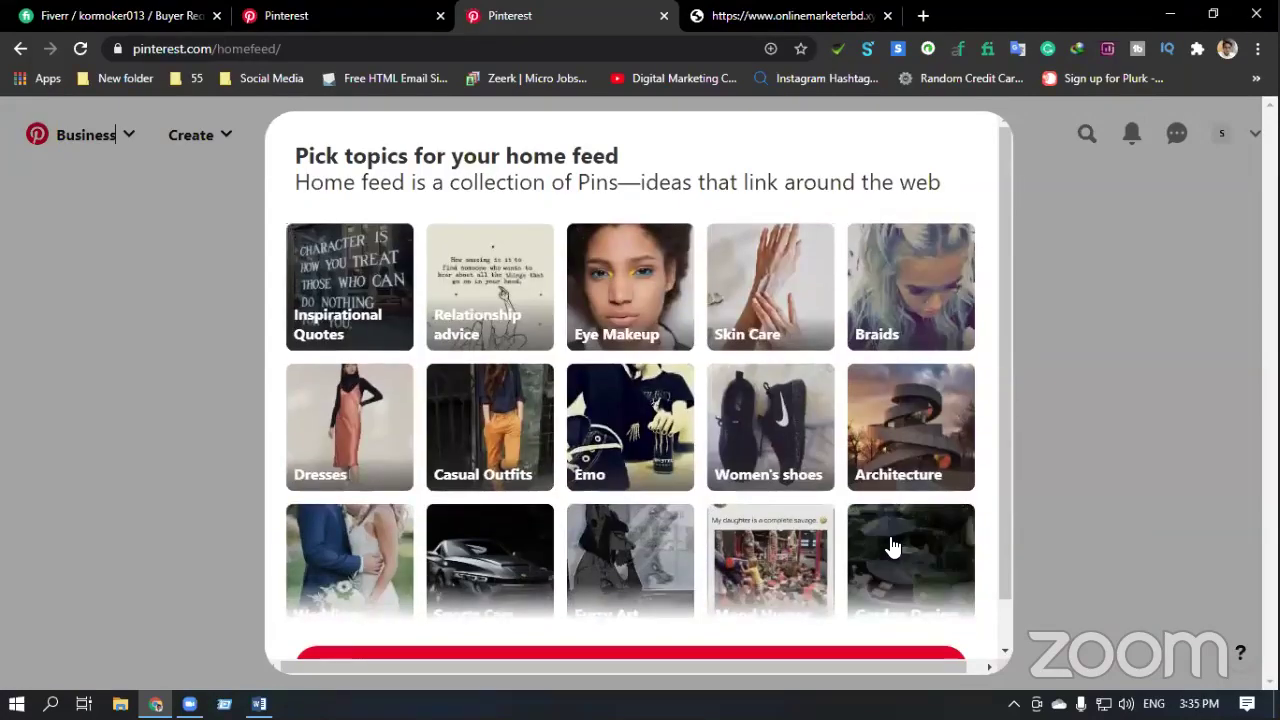
scroll(894, 537, down, 1)
scroll(806, 487, down, 2)
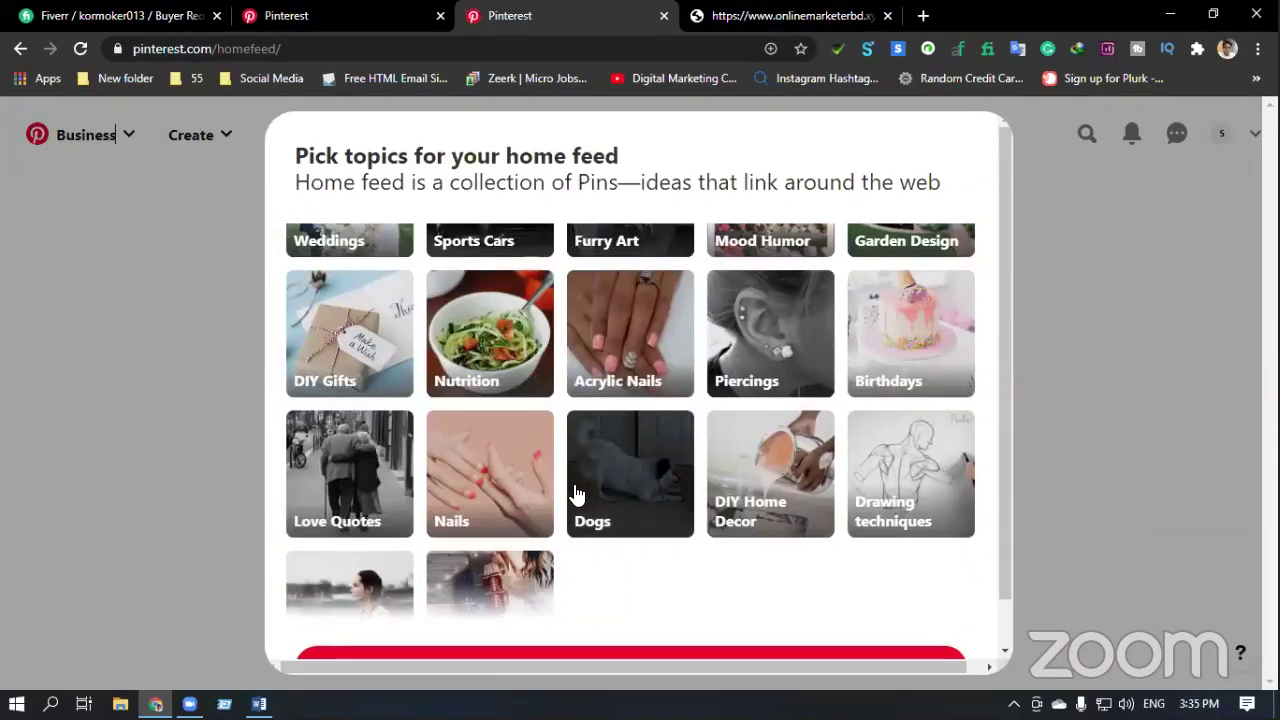
scroll(625, 494, down, 1)
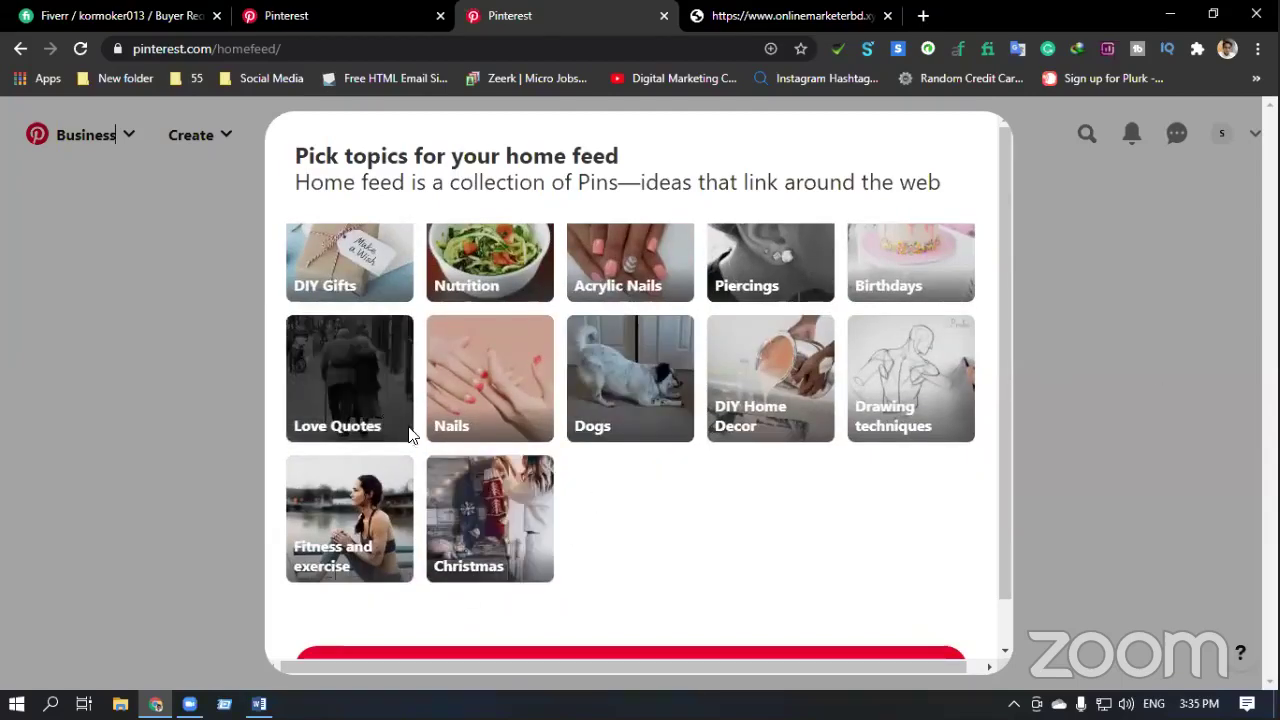
click(472, 530)
click(857, 423)
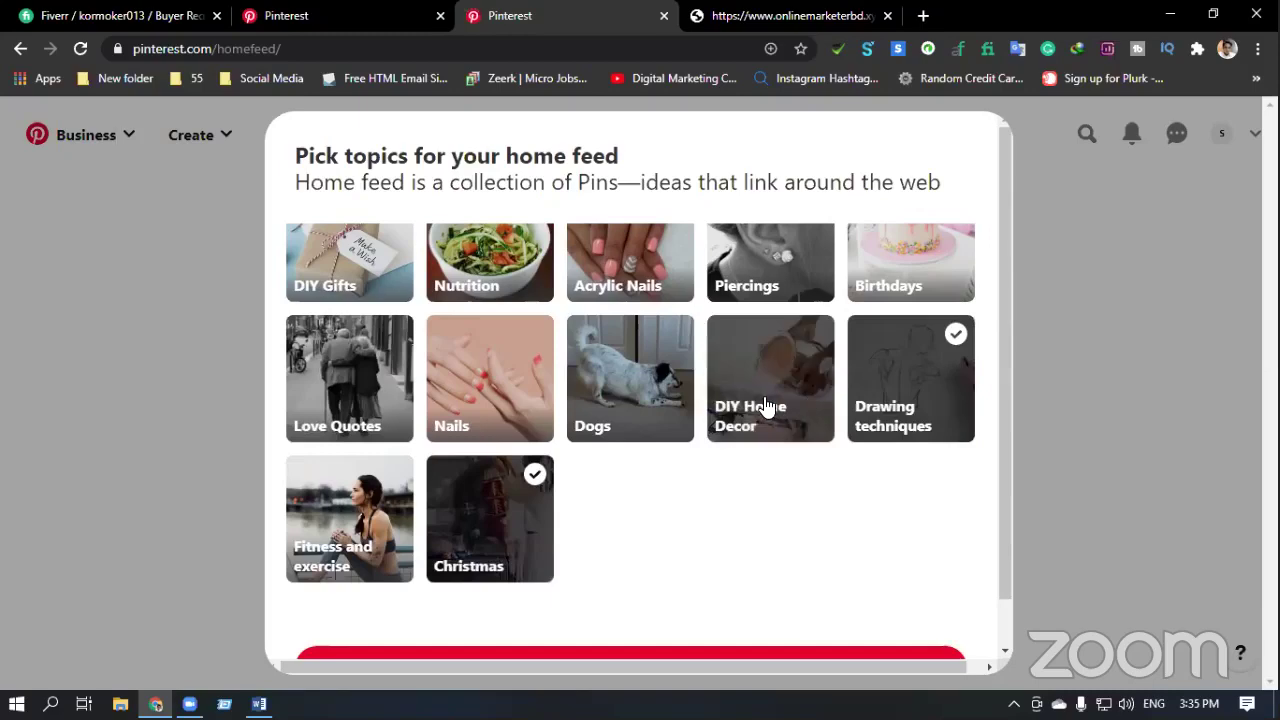
click(594, 423)
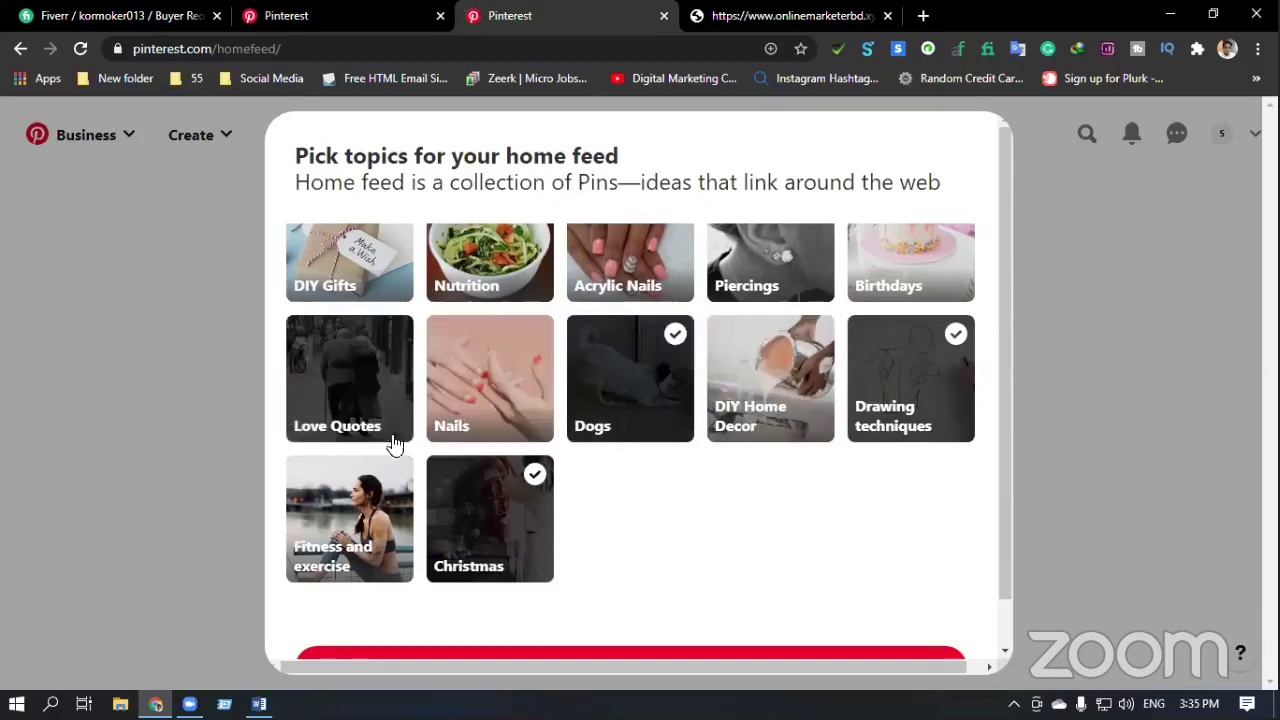
click(393, 443)
scroll(449, 429, up, 2)
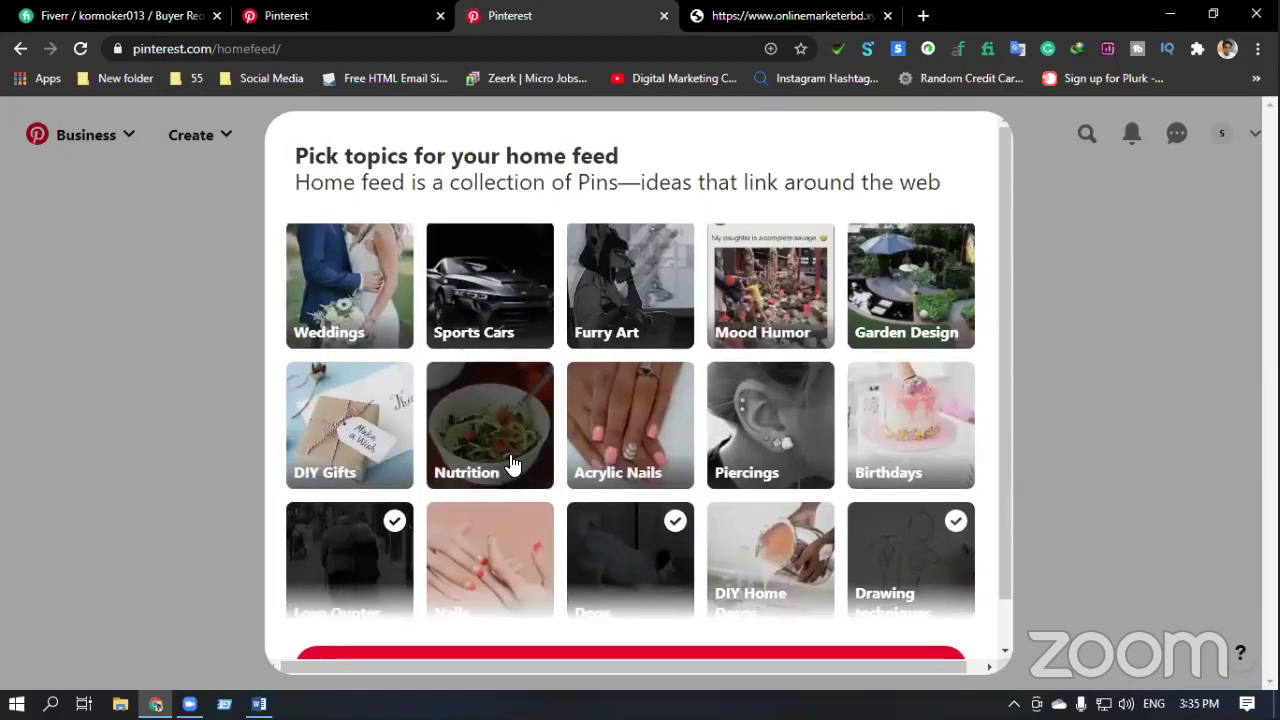
click(510, 465)
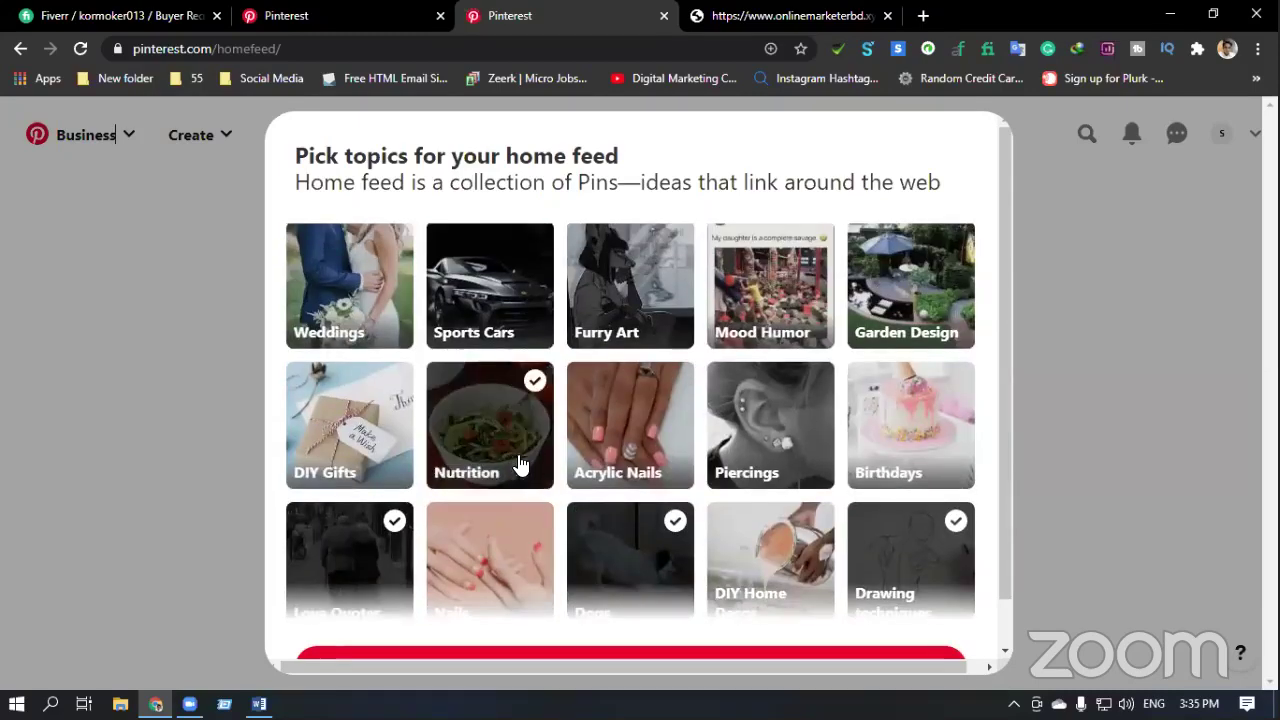
click(872, 457)
Back up the grid, choose Technology, Design, Photography, Health, Drawings and Travel, leaving Women's Fashion unchecked
scroll(850, 465, down, 1)
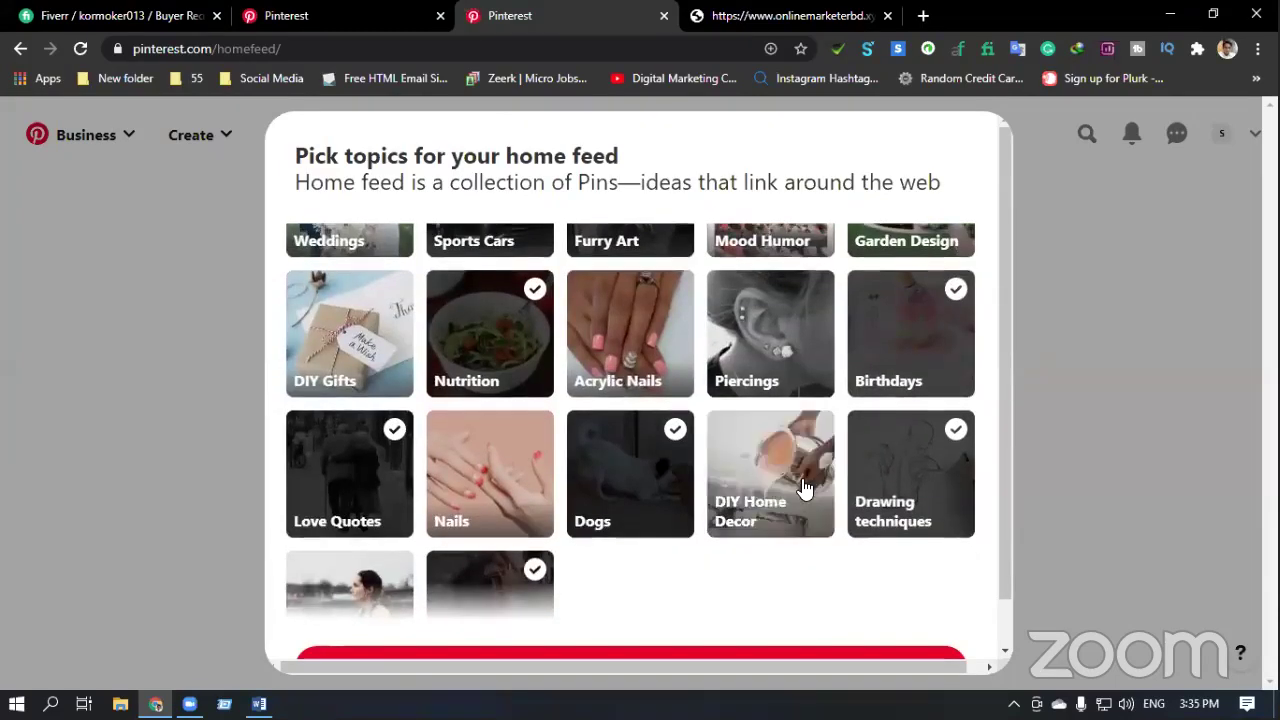
scroll(806, 487, up, 1)
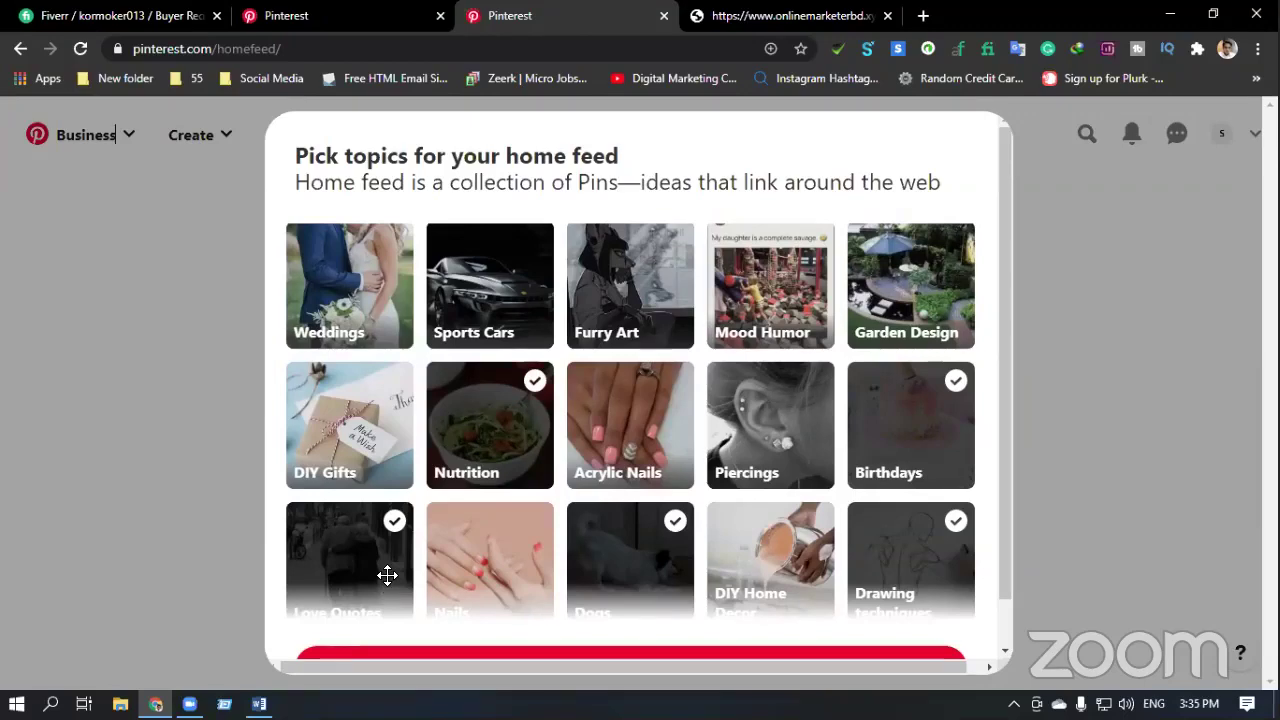
scroll(664, 584, down, 2)
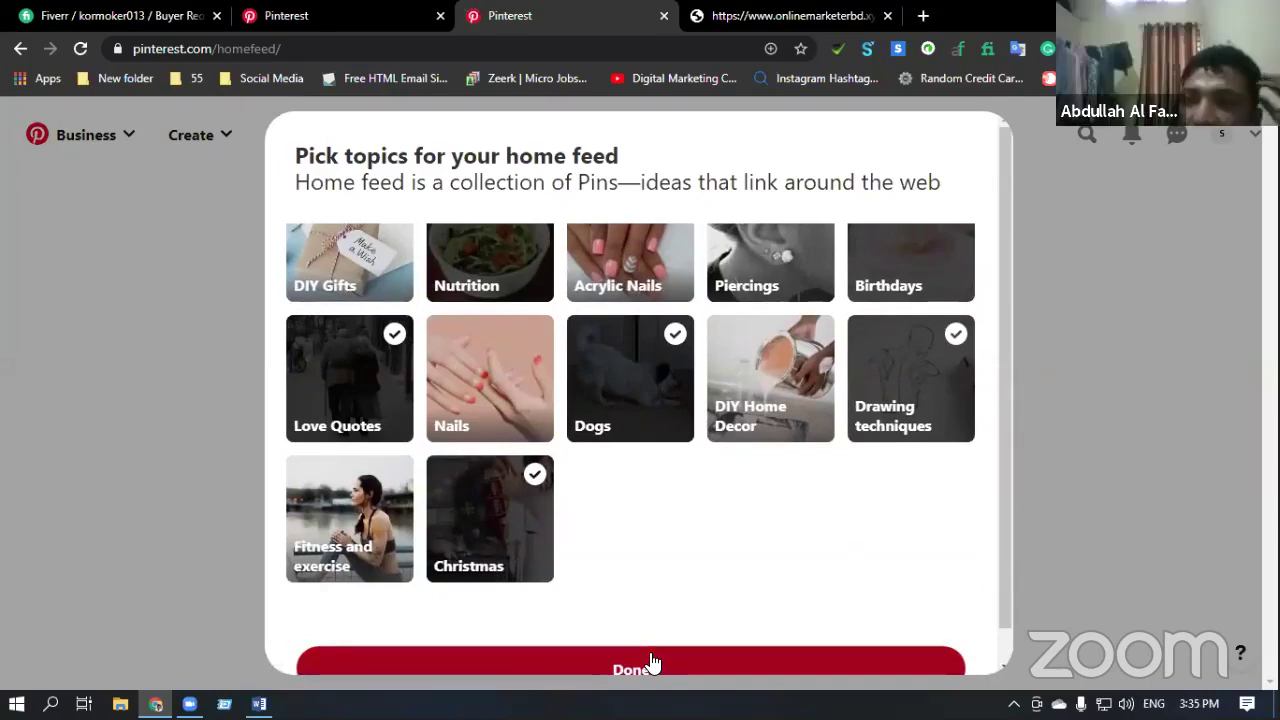
scroll(651, 561, up, 2)
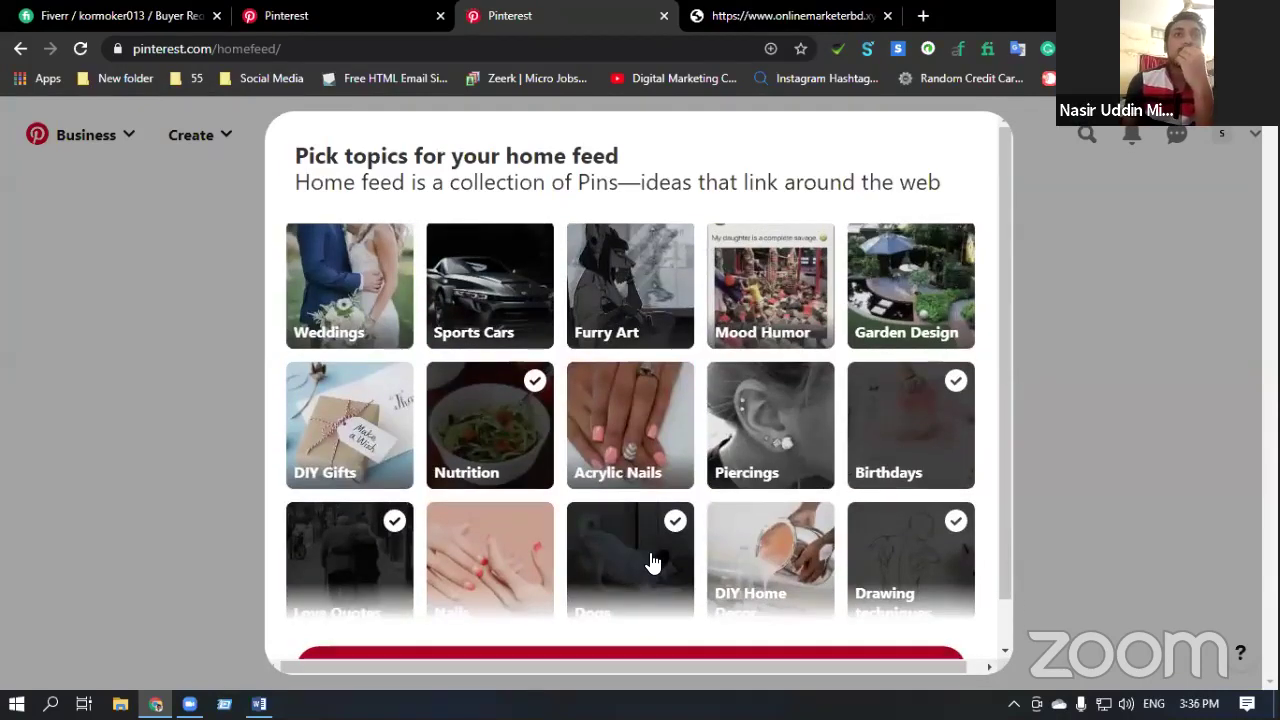
scroll(651, 561, up, 1)
scroll(651, 561, up, 2)
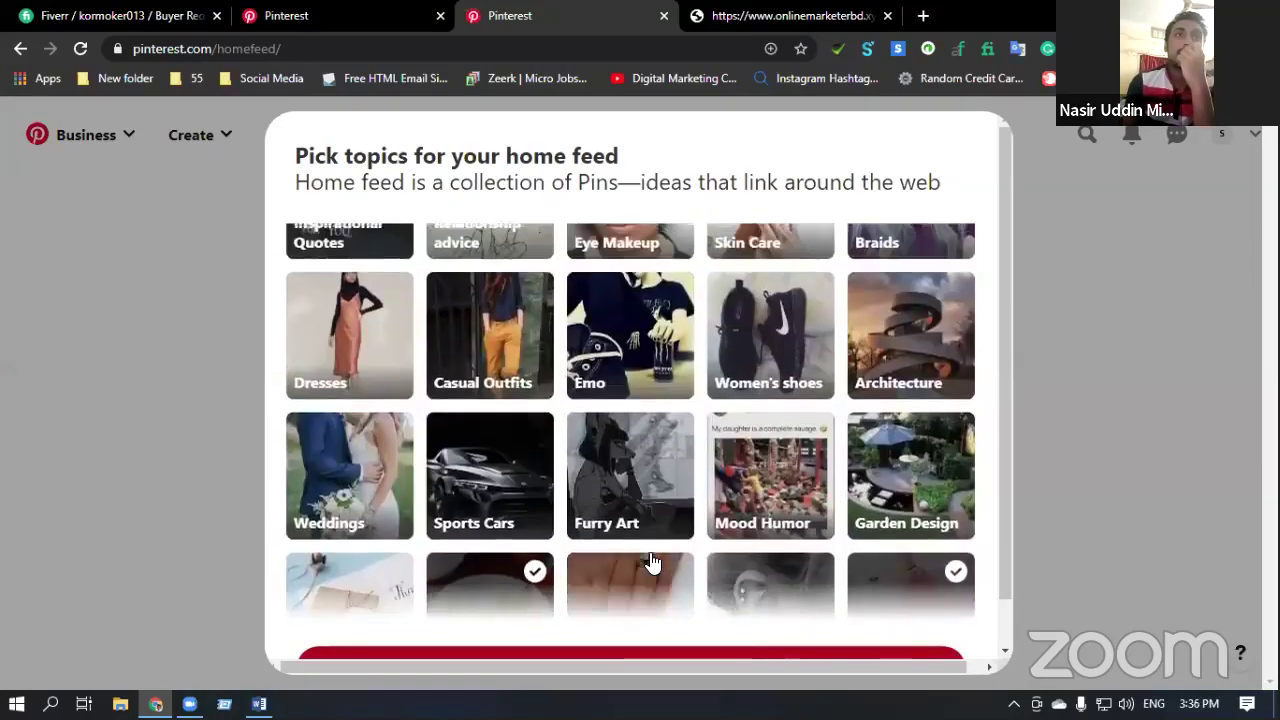
scroll(651, 561, up, 1)
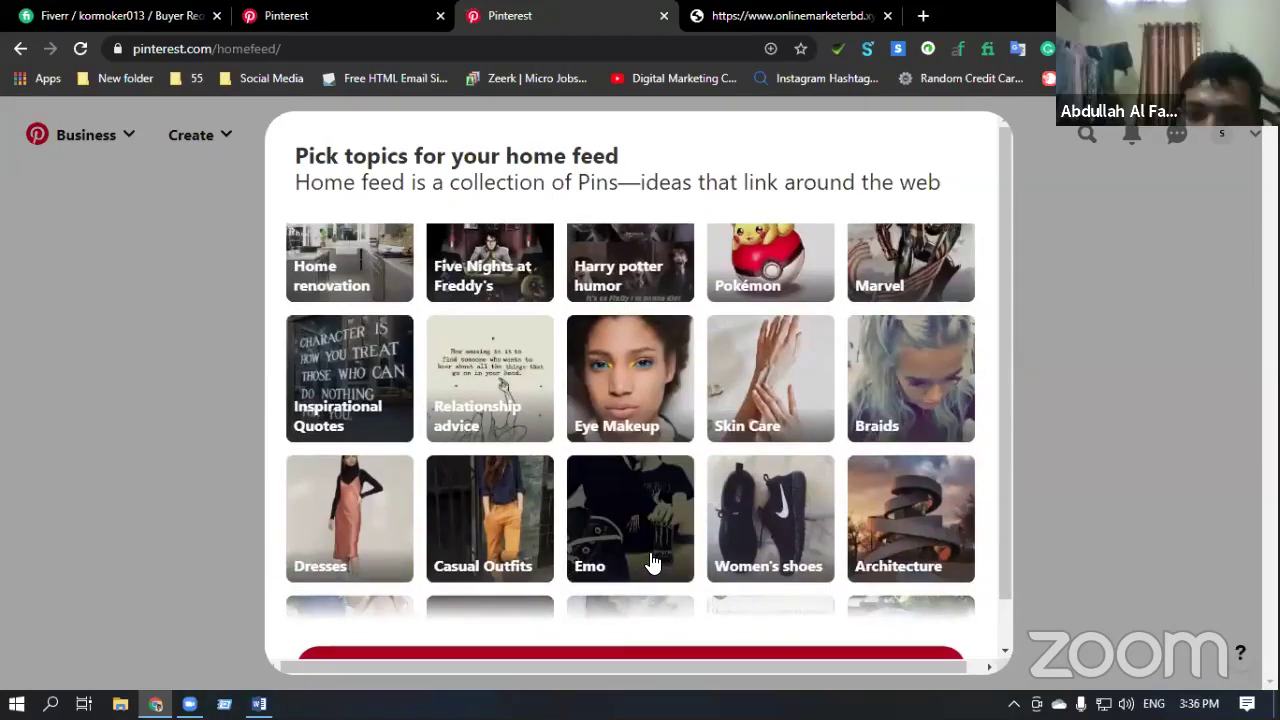
scroll(651, 561, up, 1)
scroll(651, 563, up, 1)
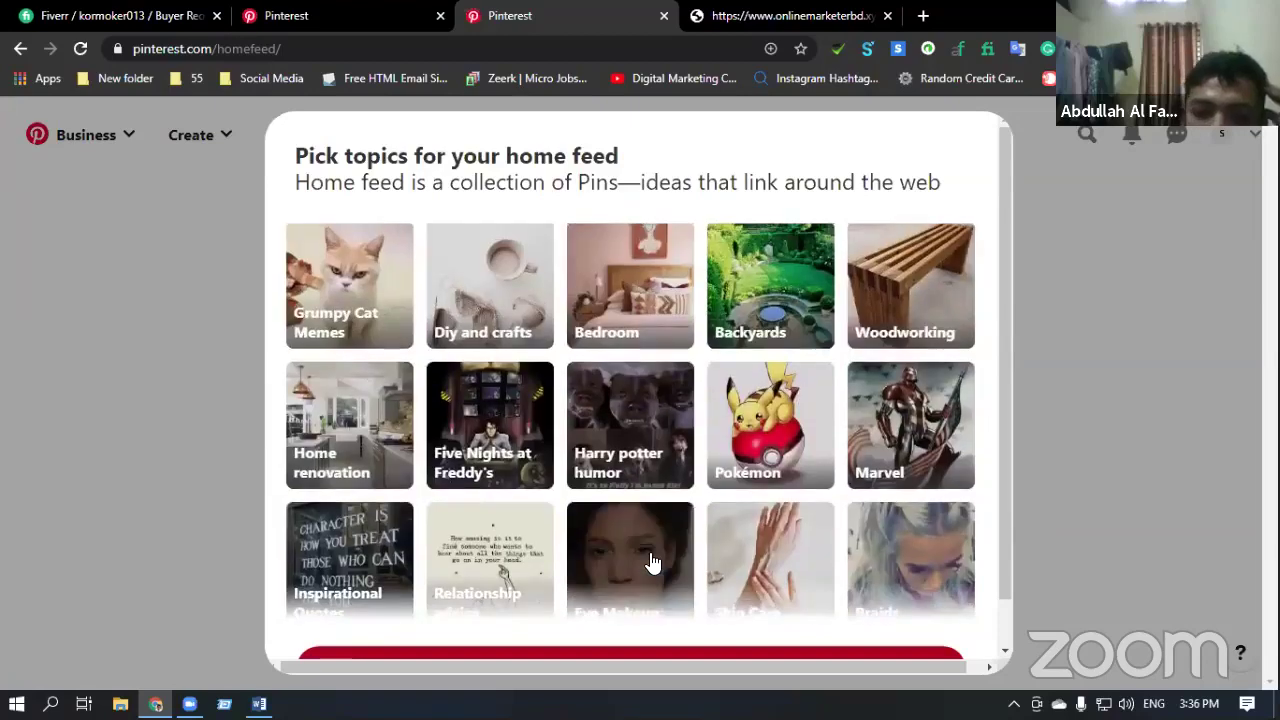
scroll(651, 563, up, 1)
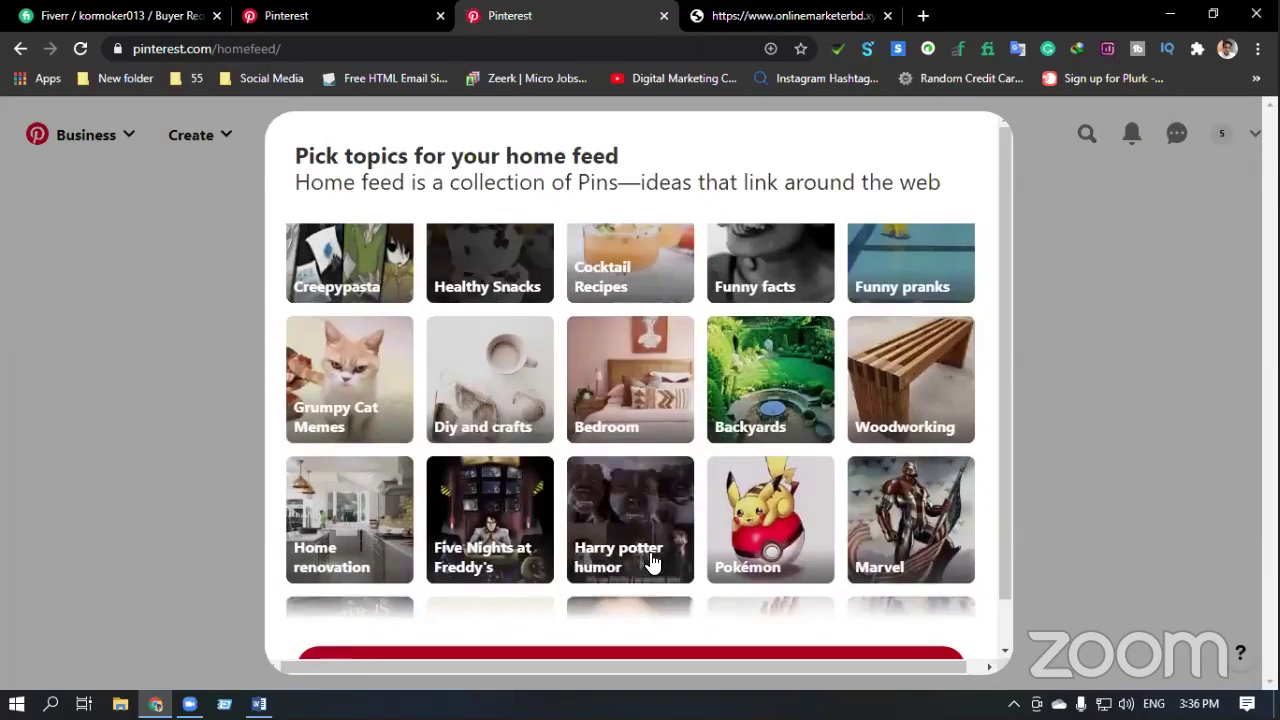
scroll(651, 562, up, 1)
scroll(651, 562, up, 1)
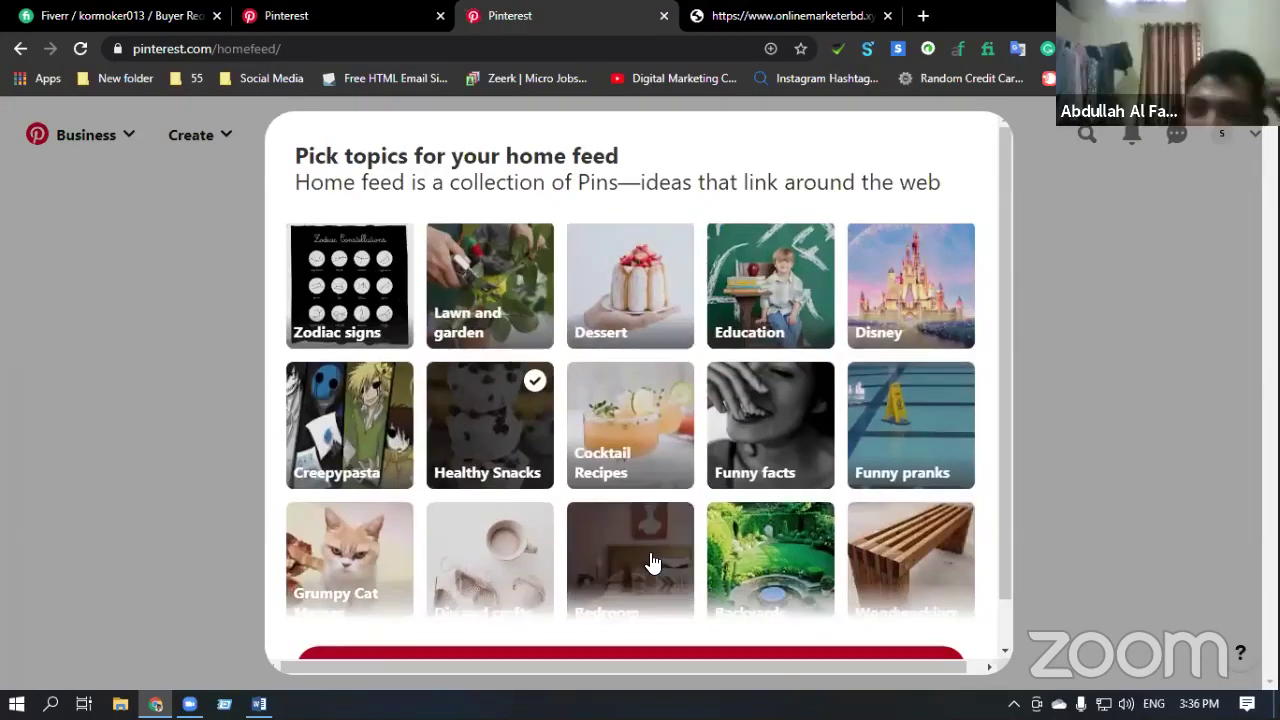
scroll(651, 562, up, 1)
scroll(651, 563, up, 1)
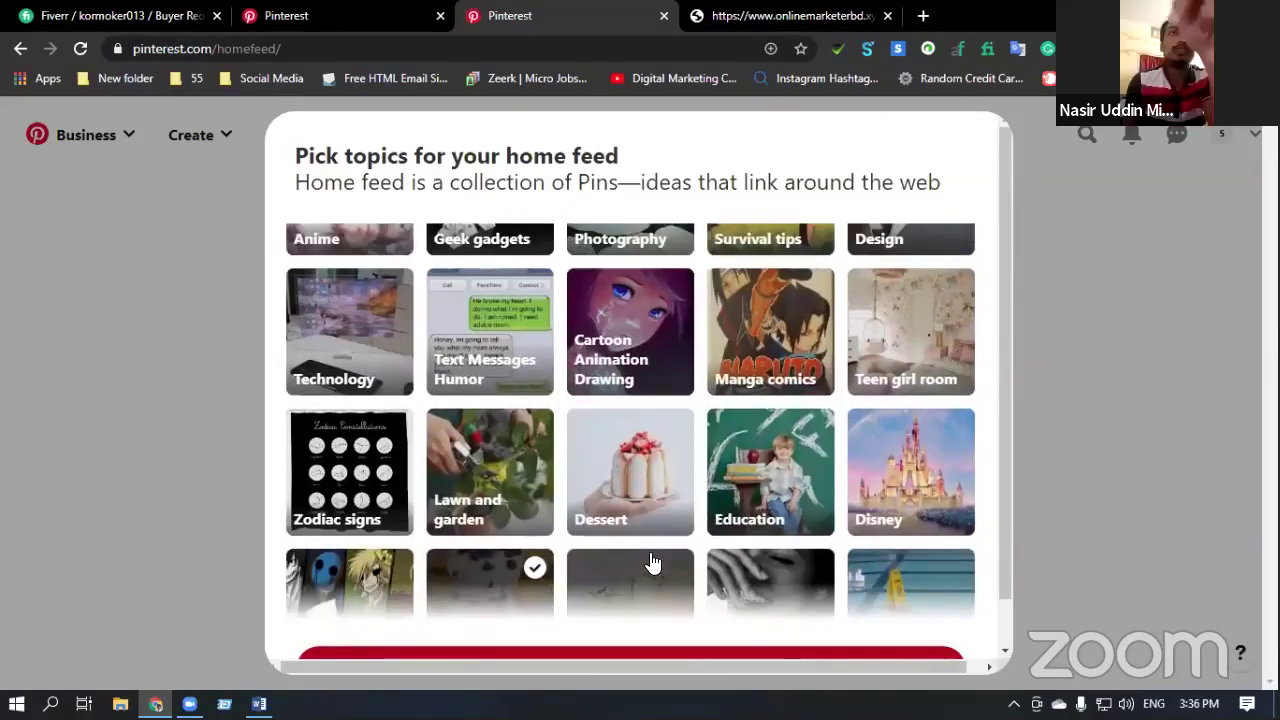
click(331, 341)
scroll(333, 340, up, 1)
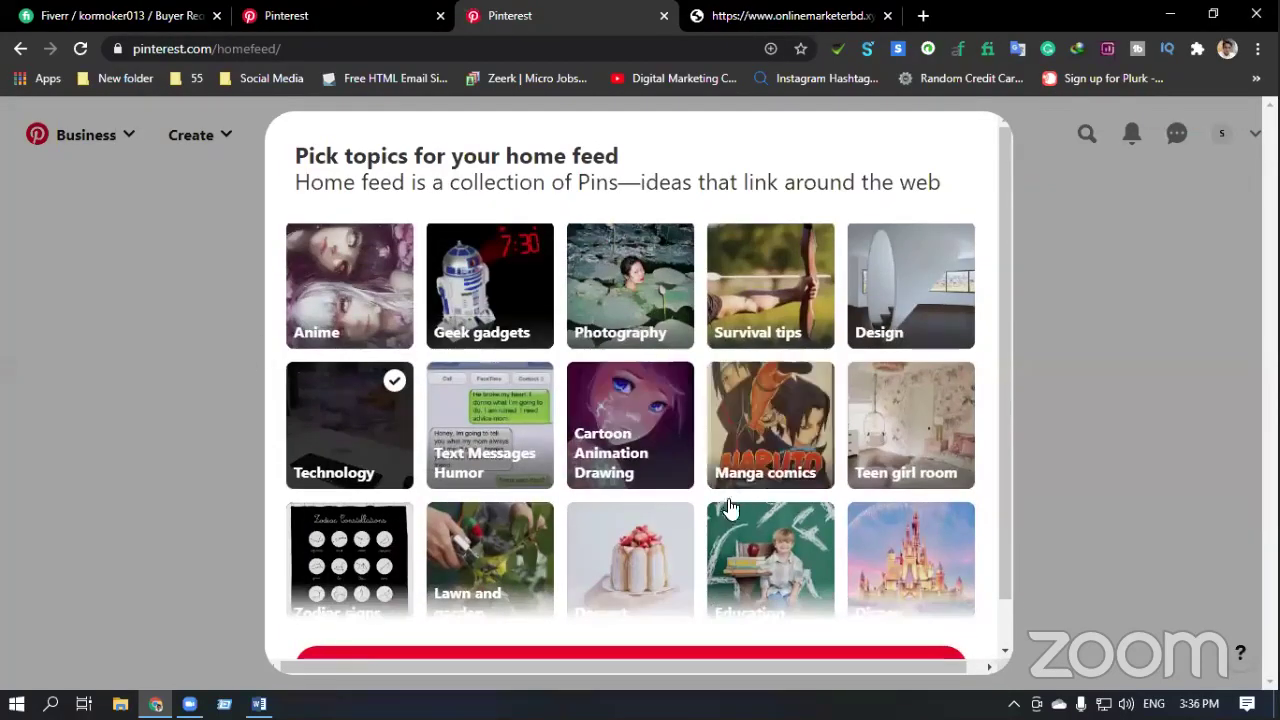
click(880, 335)
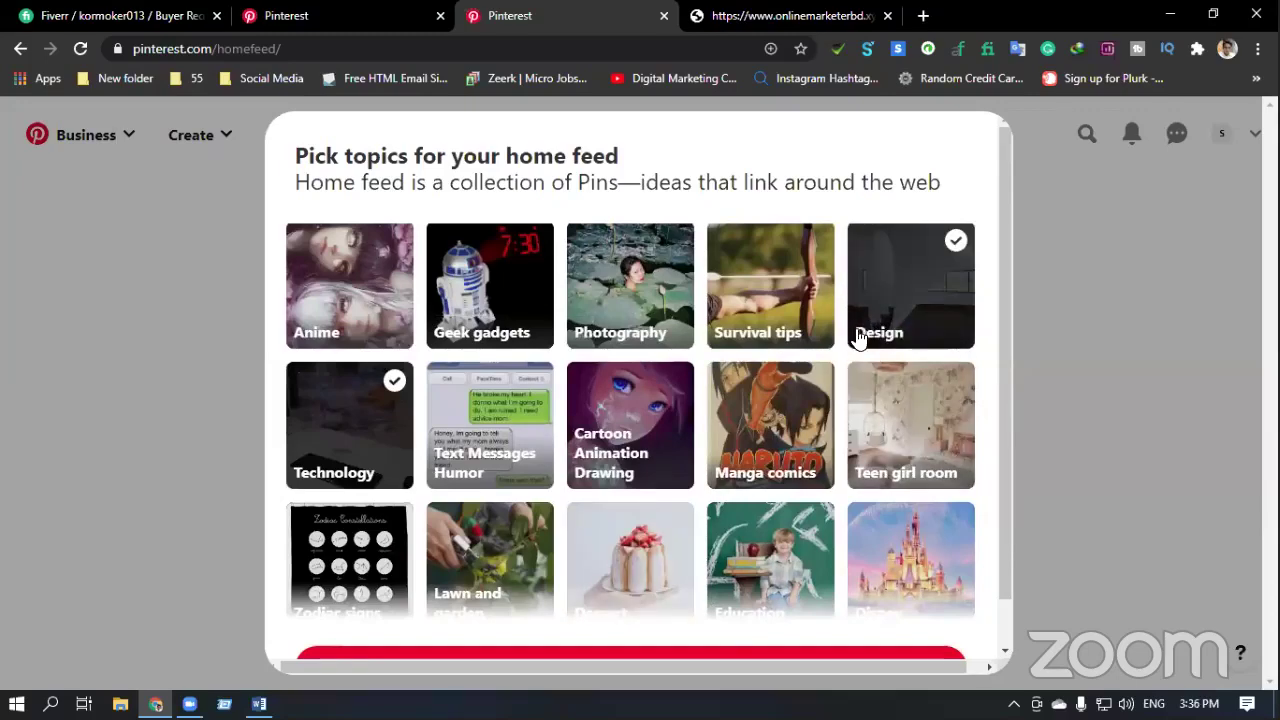
scroll(675, 362, up, 1)
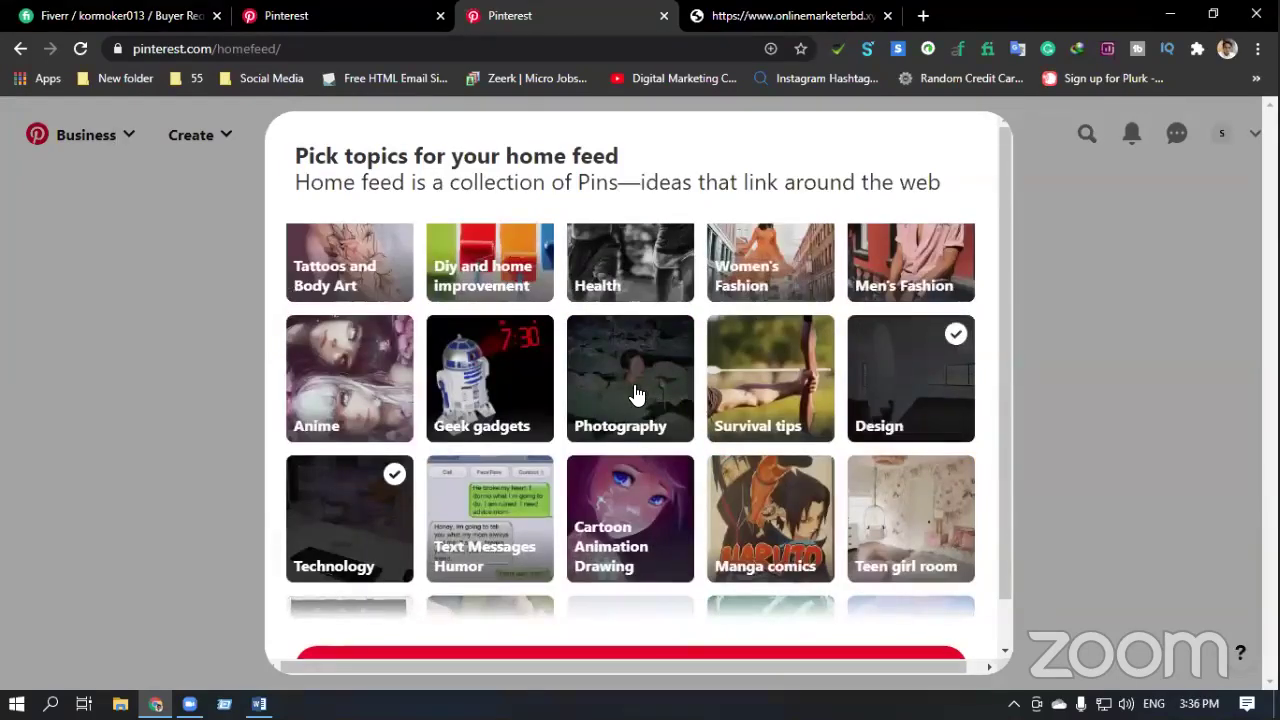
click(634, 394)
scroll(634, 394, up, 1)
scroll(634, 394, up, 1)
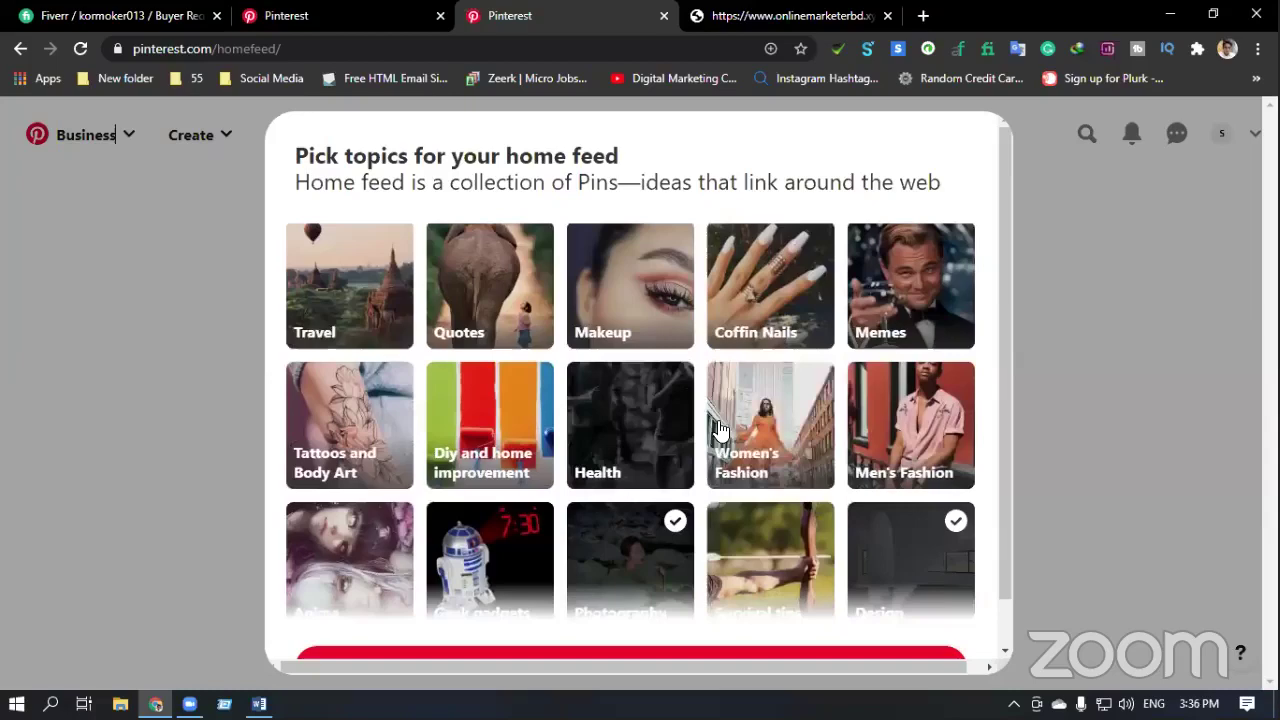
click(772, 451)
click(772, 451)
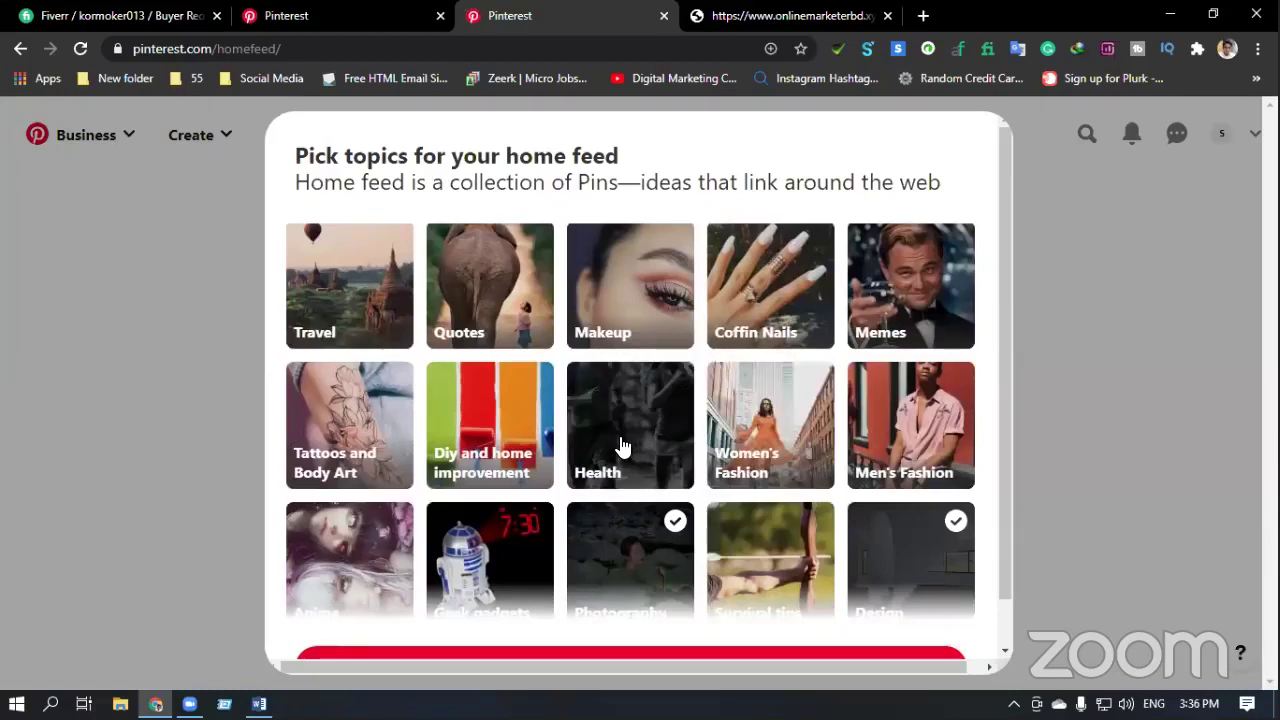
click(620, 446)
scroll(697, 443, up, 2)
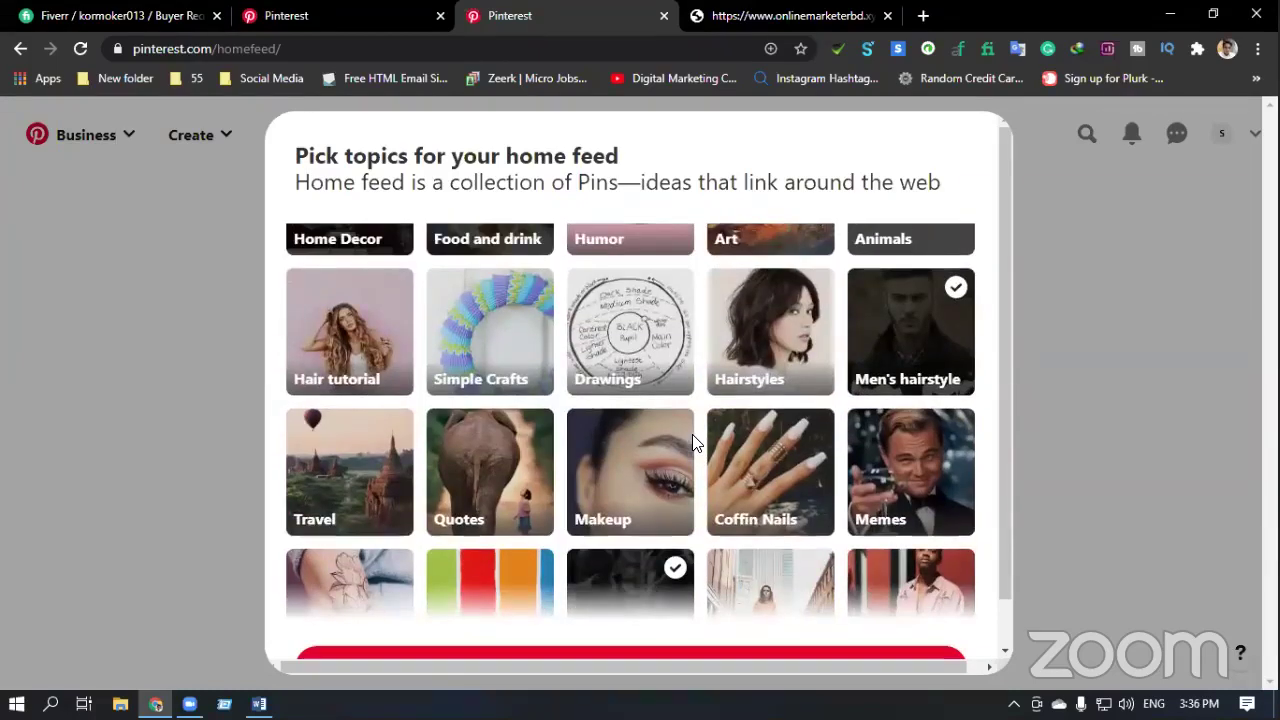
click(630, 376)
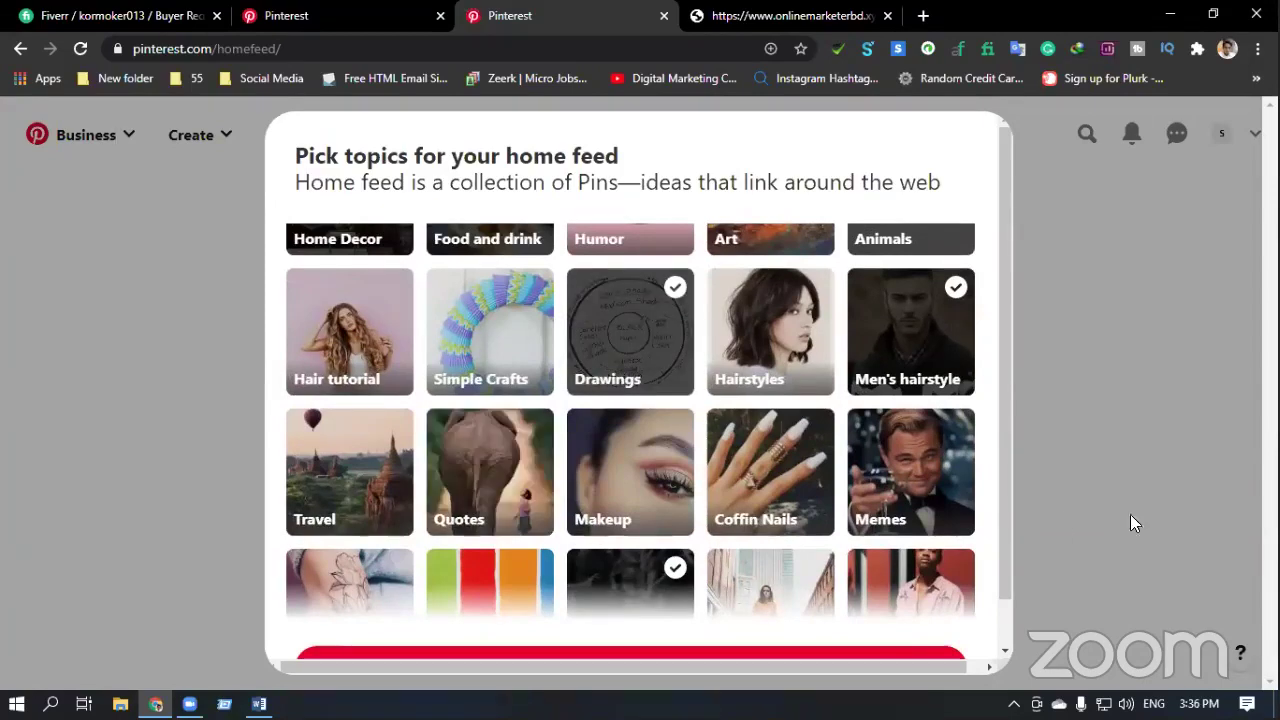
click(378, 470)
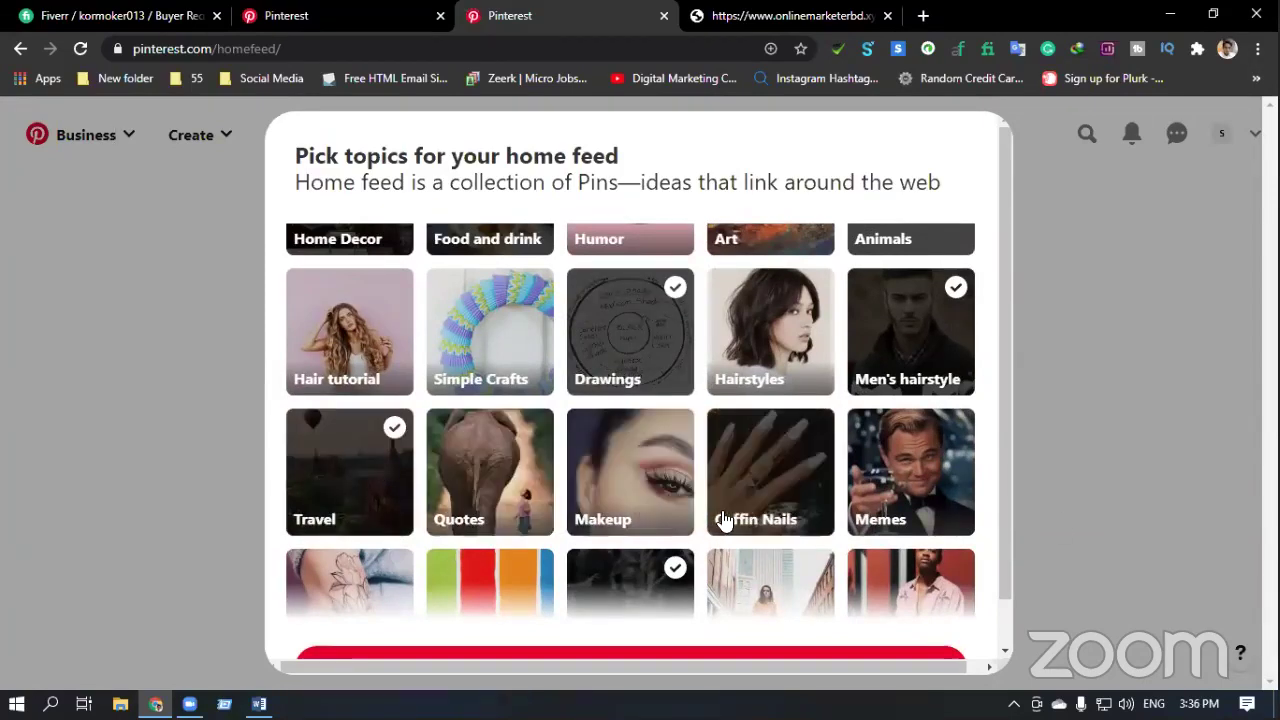
scroll(703, 570, down, 2)
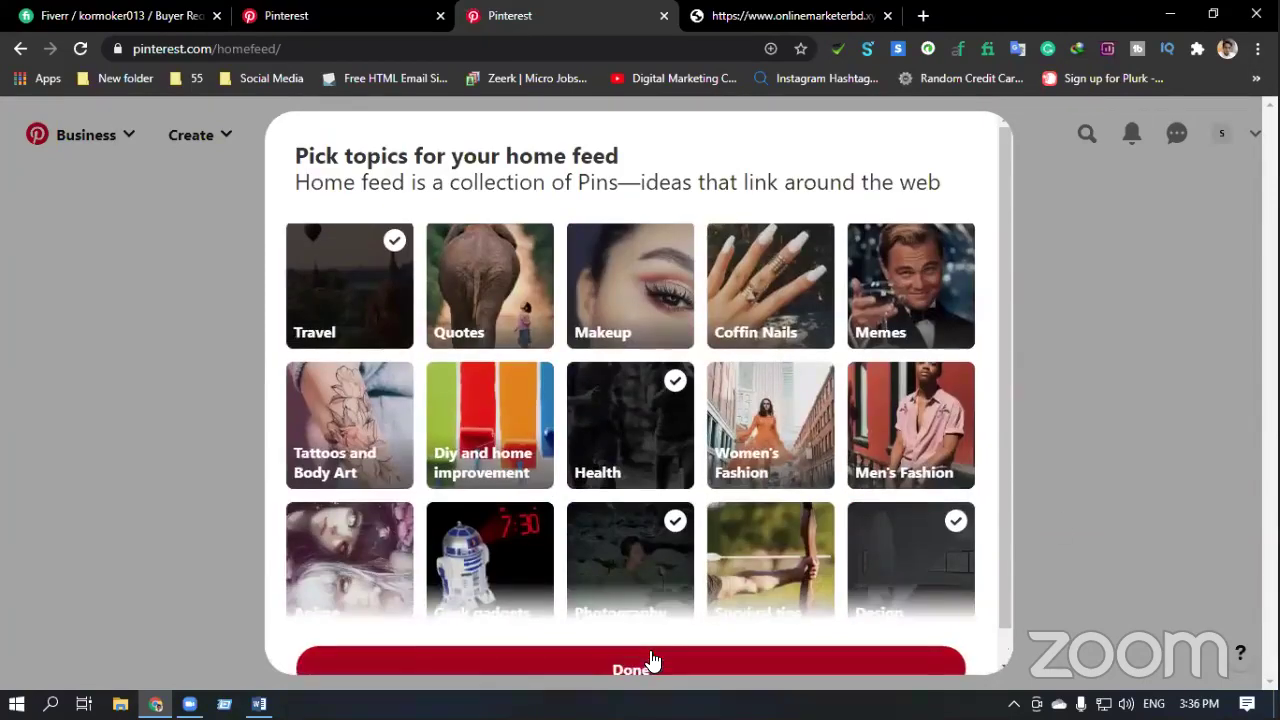
Save the chosen topics, close the welcome tips panel, and glance at the account menu
click(651, 663)
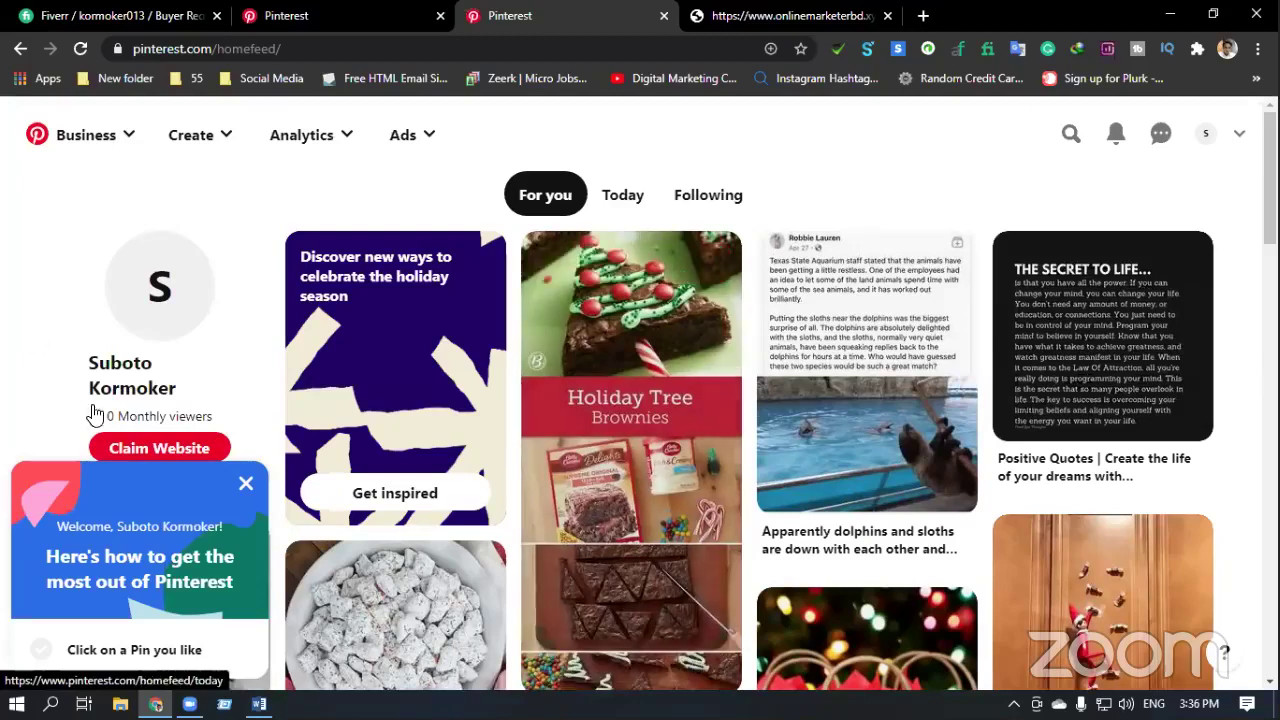
click(245, 486)
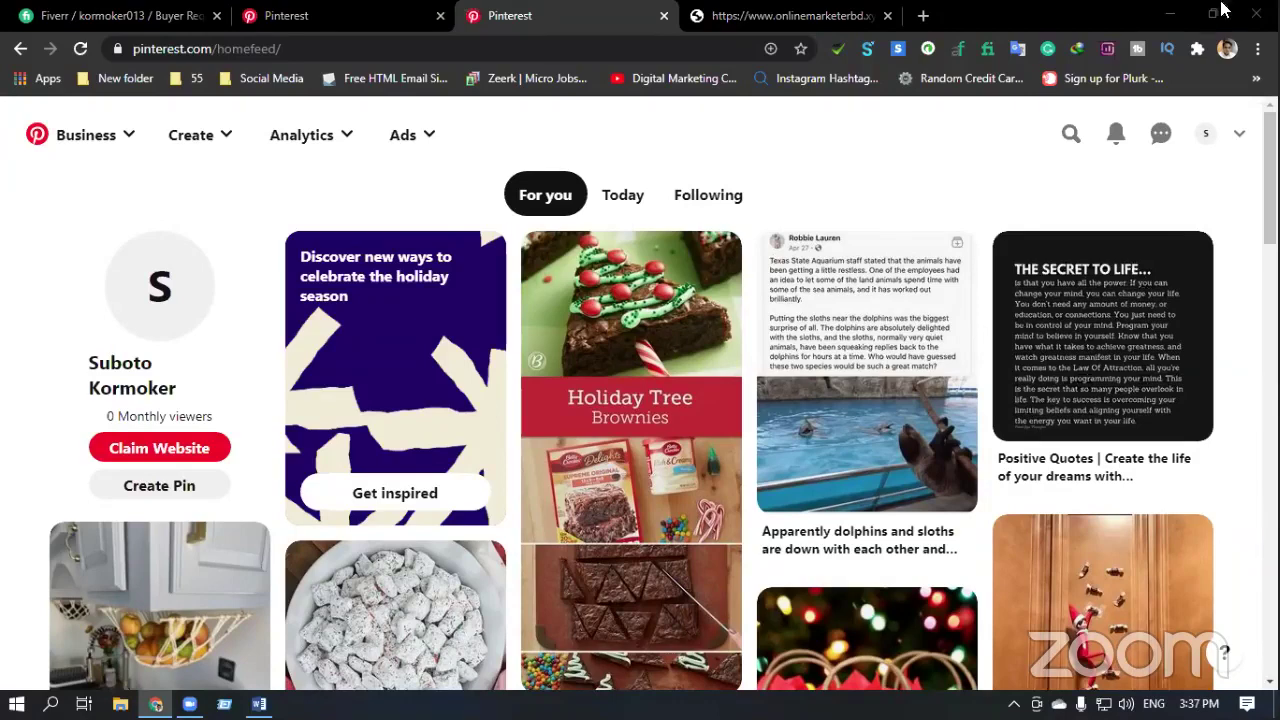
click(1239, 138)
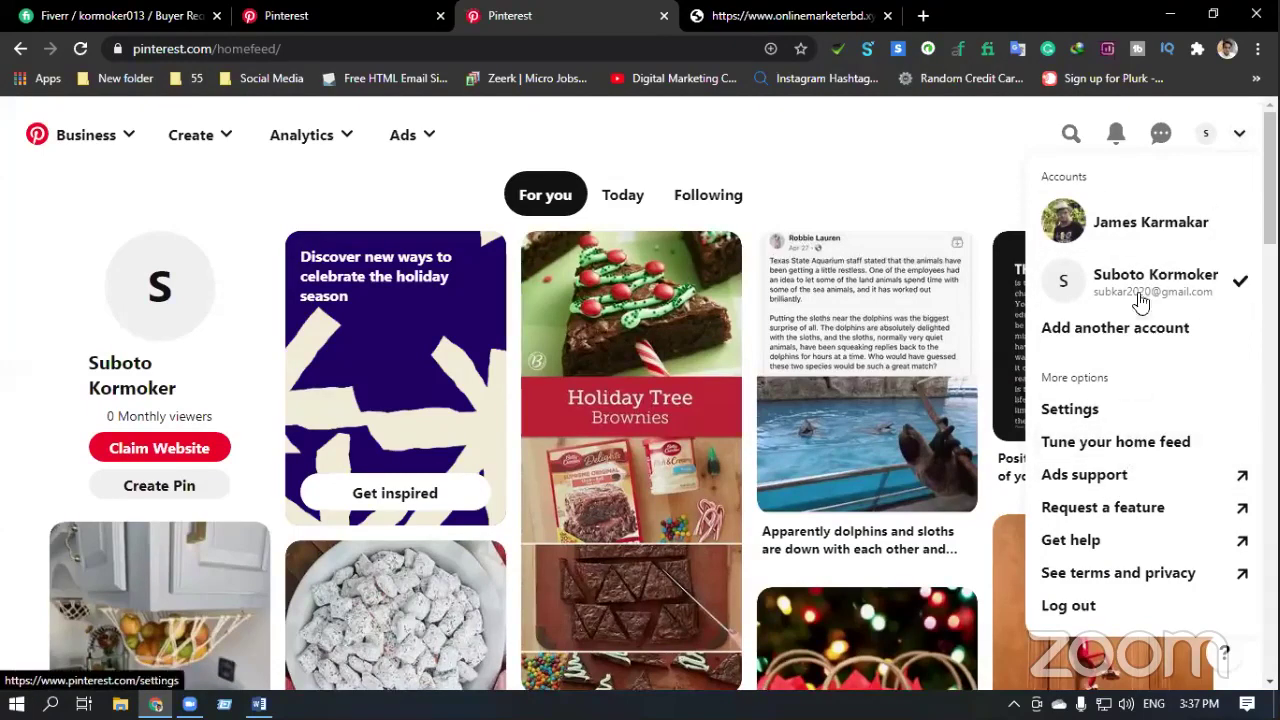
click(826, 145)
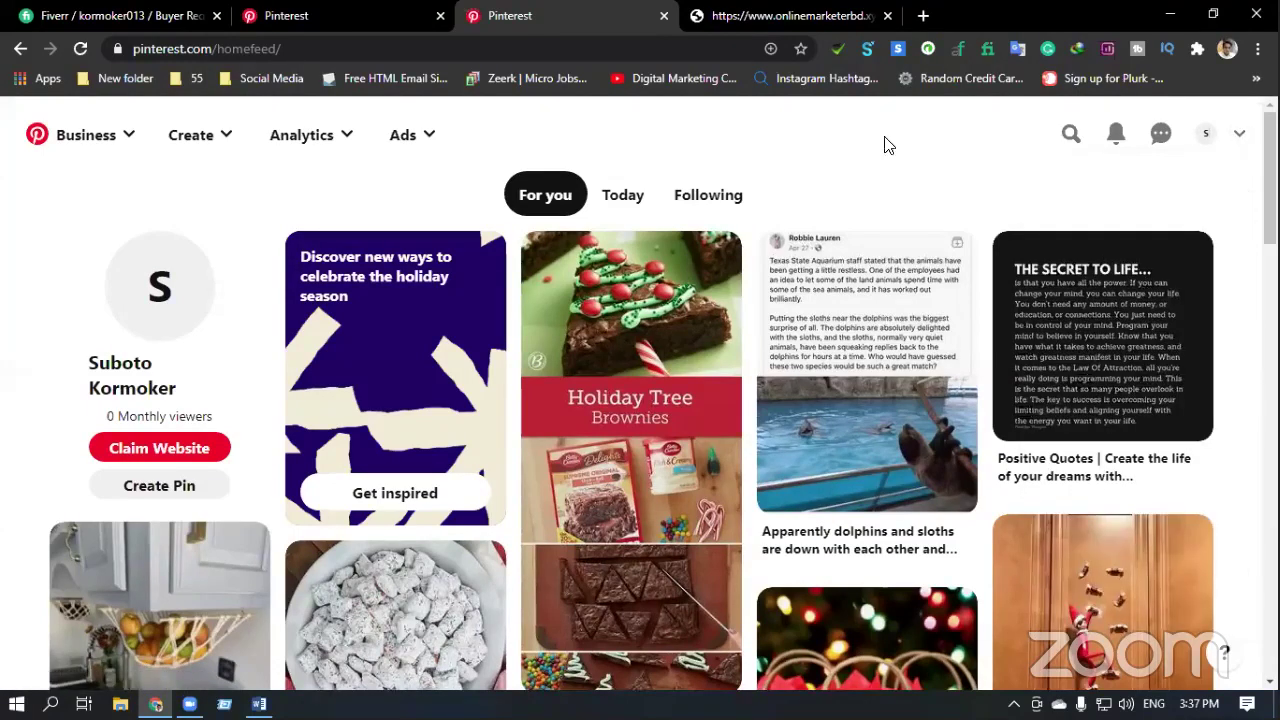
Open the account's profile page and browse it
click(1206, 137)
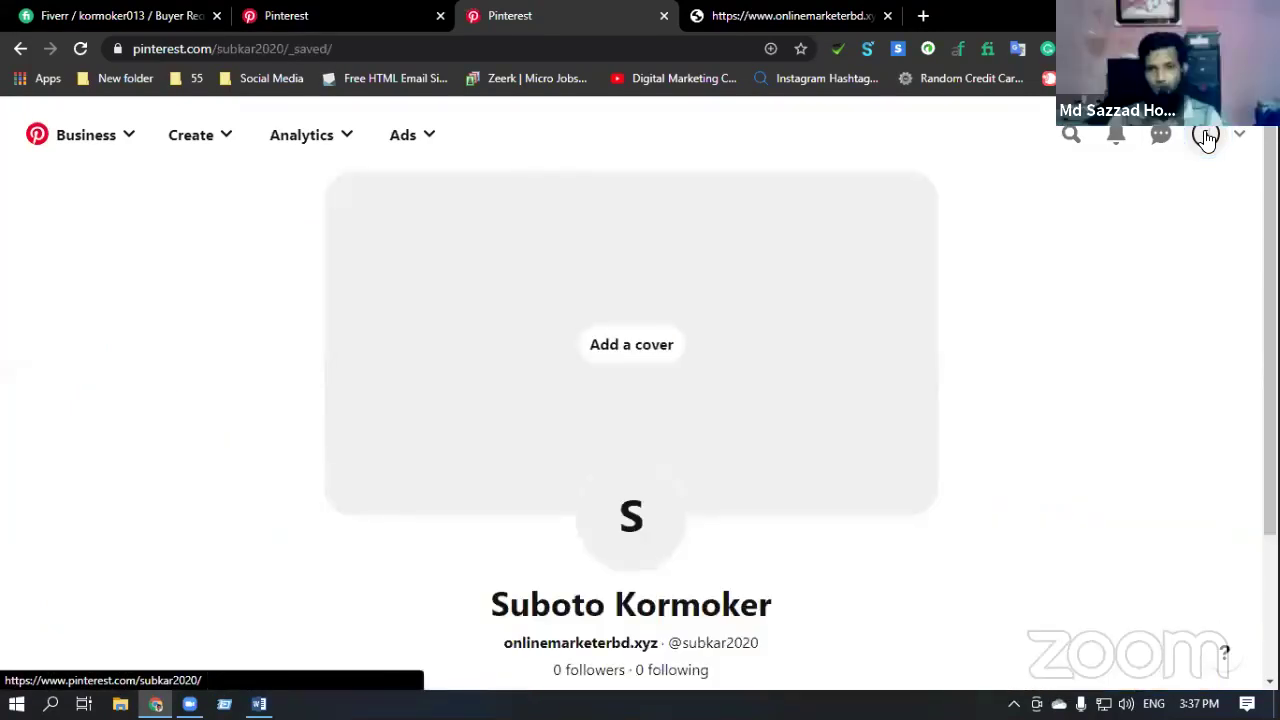
scroll(1118, 278, down, 2)
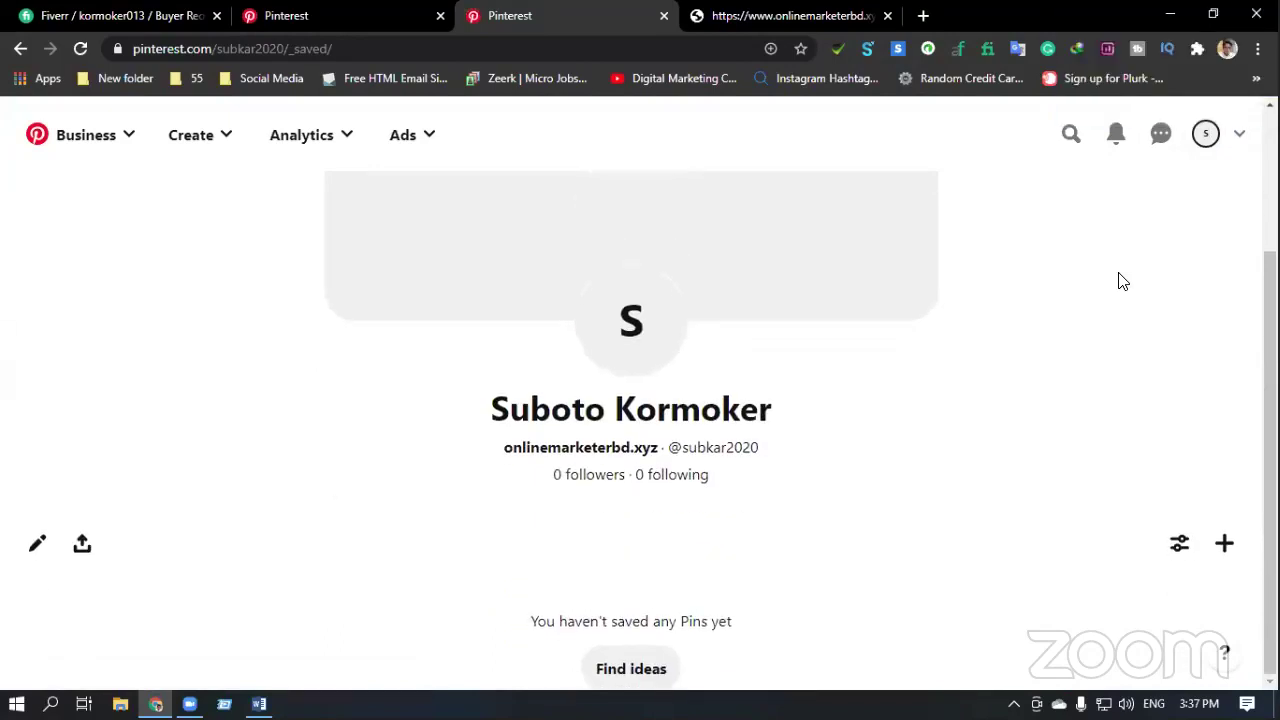
scroll(1118, 281, up, 1)
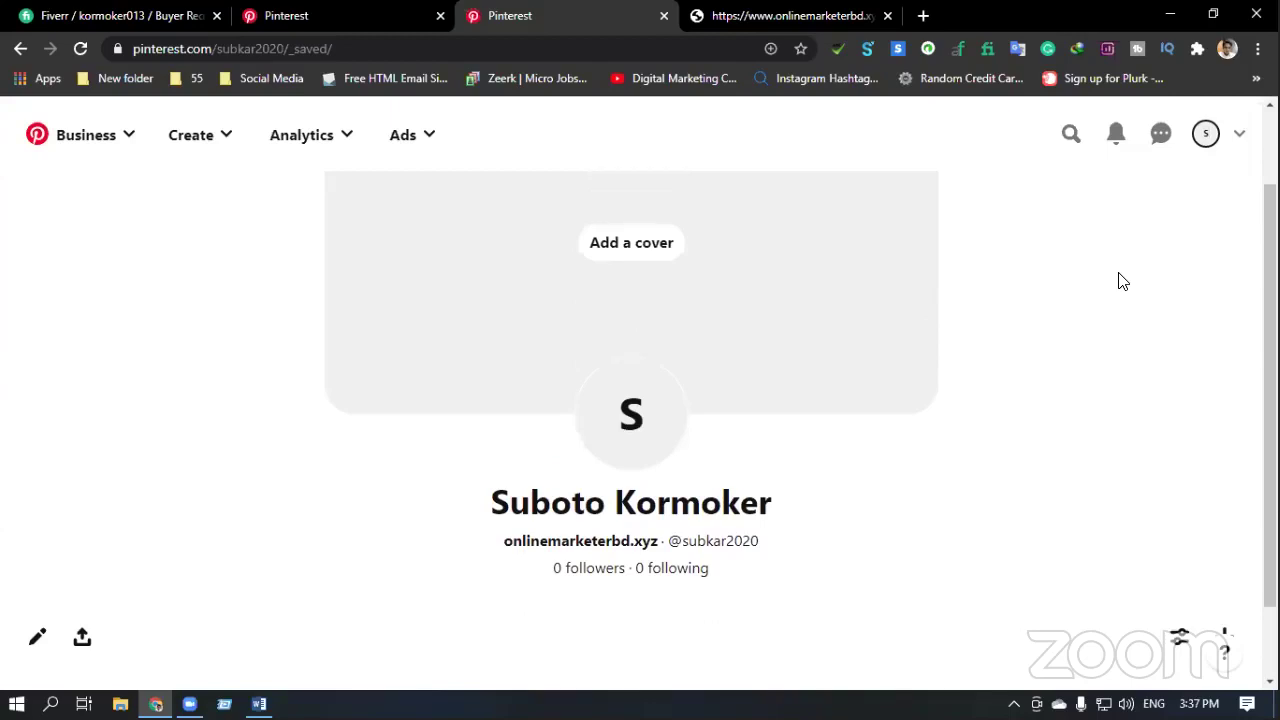
scroll(1118, 281, up, 1)
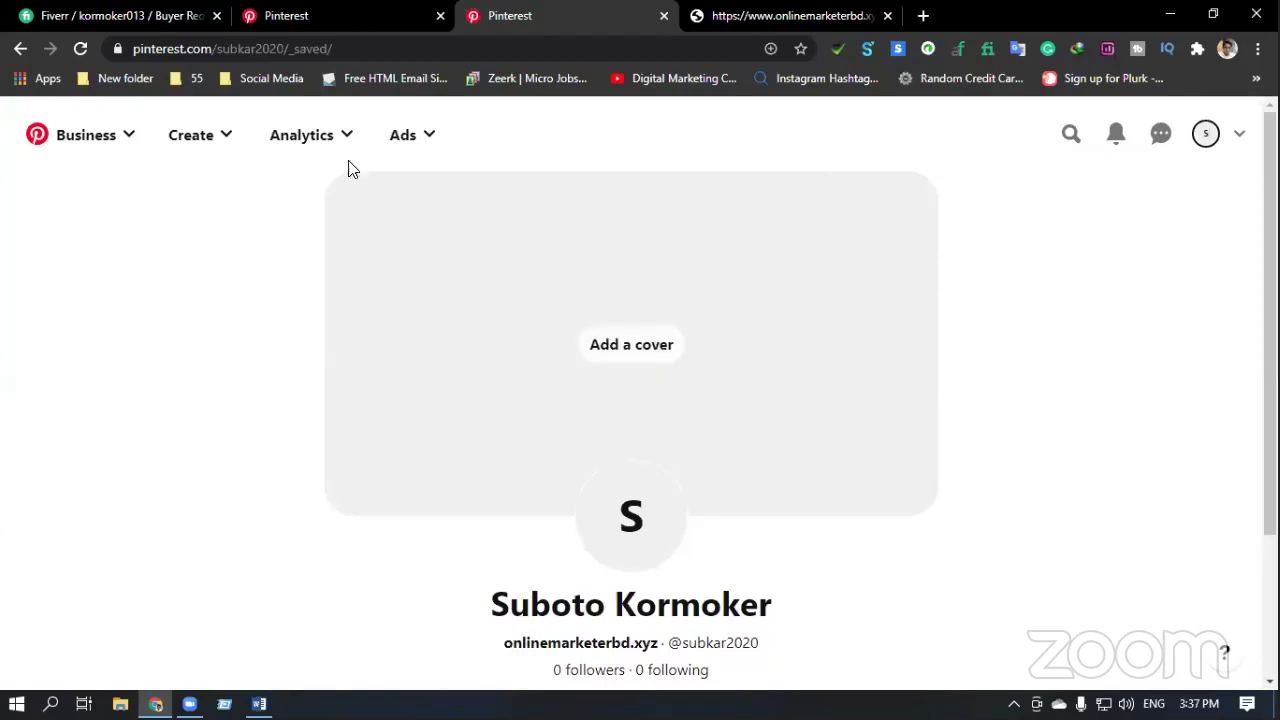
click(127, 137)
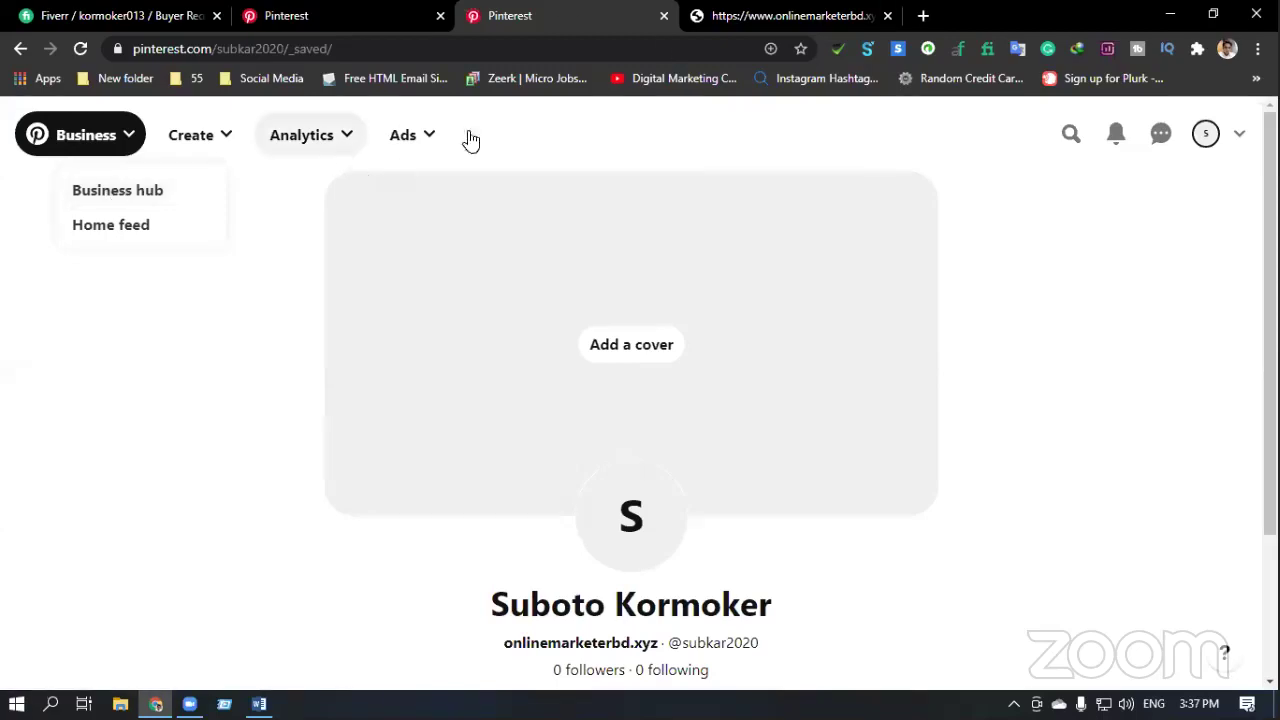
Copy the profile URL and load it in the website tab in place of wp-admin
click(472, 52)
key(ctrl+c)
click(800, 18)
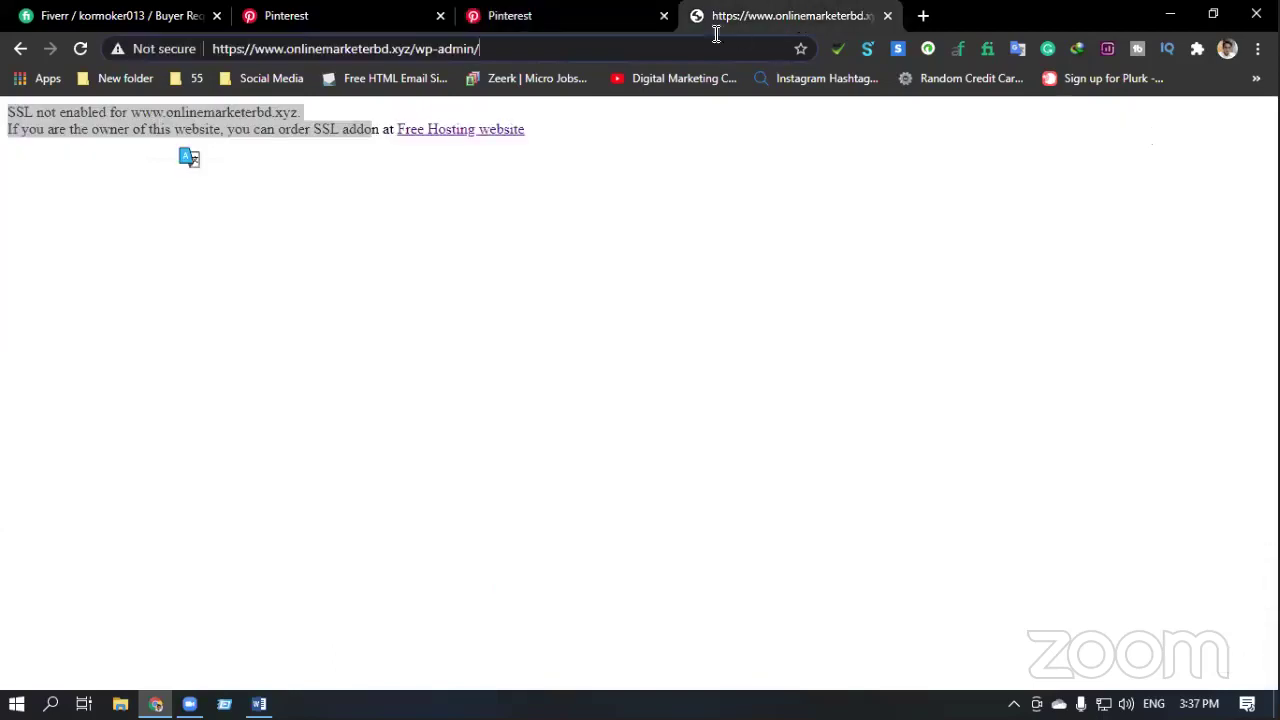
click(572, 52)
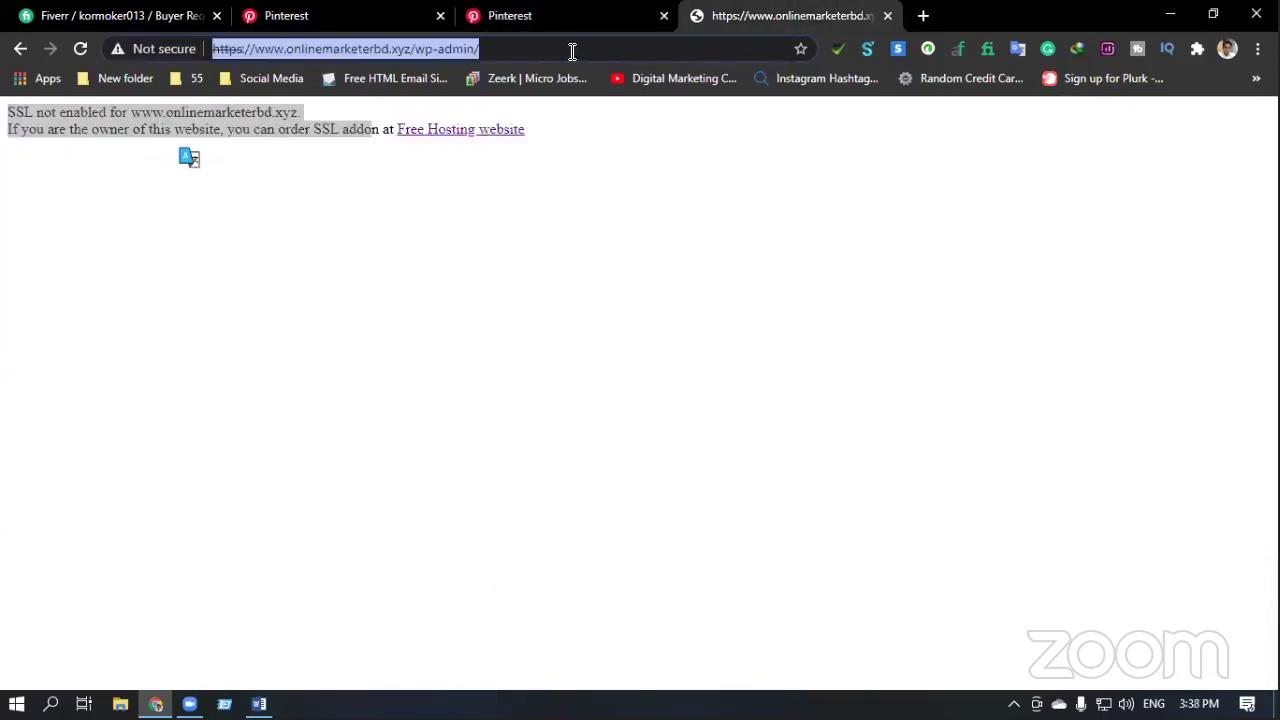
key(ctrl+v)
key(Return)
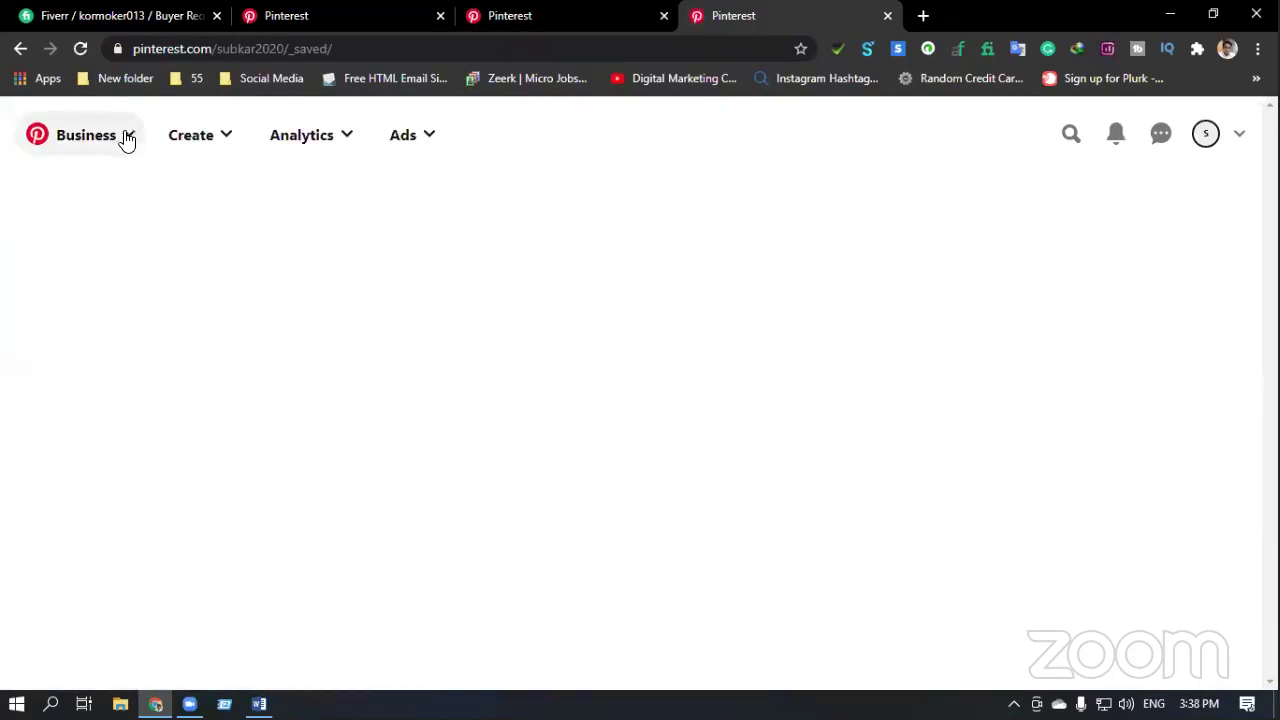
Open the Business hub in one Pinterest tab and return the other tab to Home feed
click(126, 140)
click(114, 192)
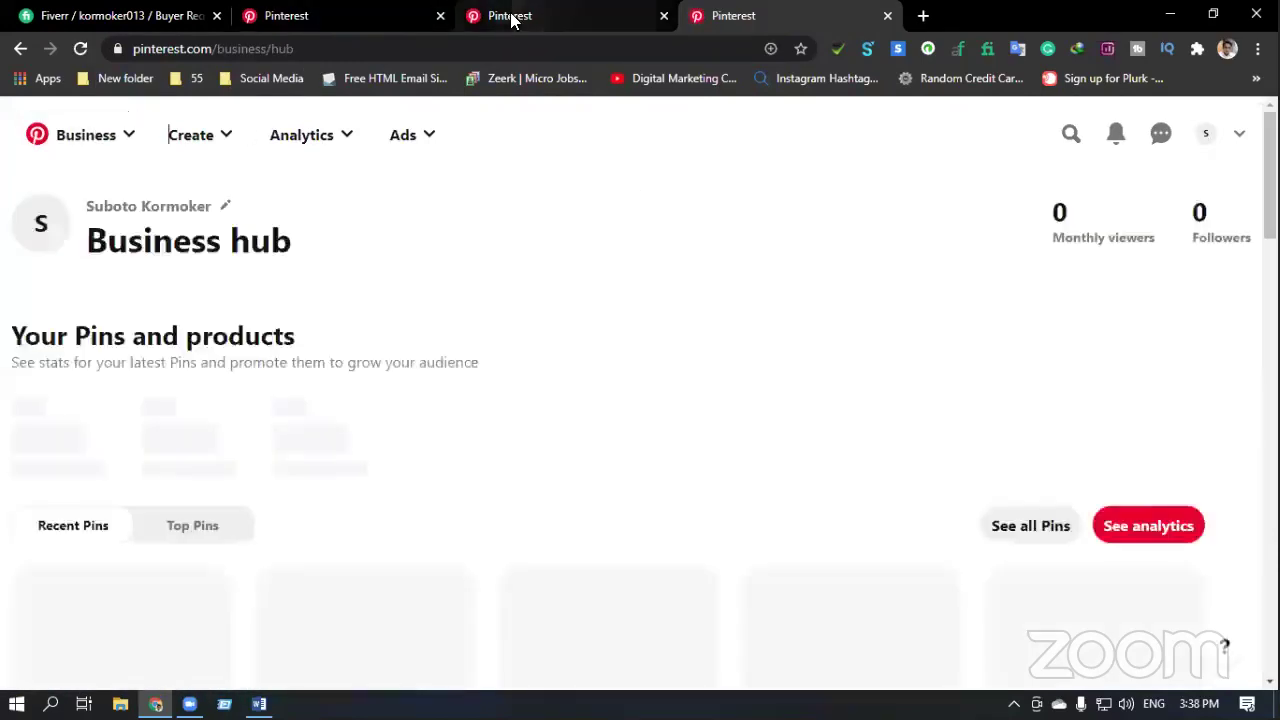
click(511, 16)
click(82, 148)
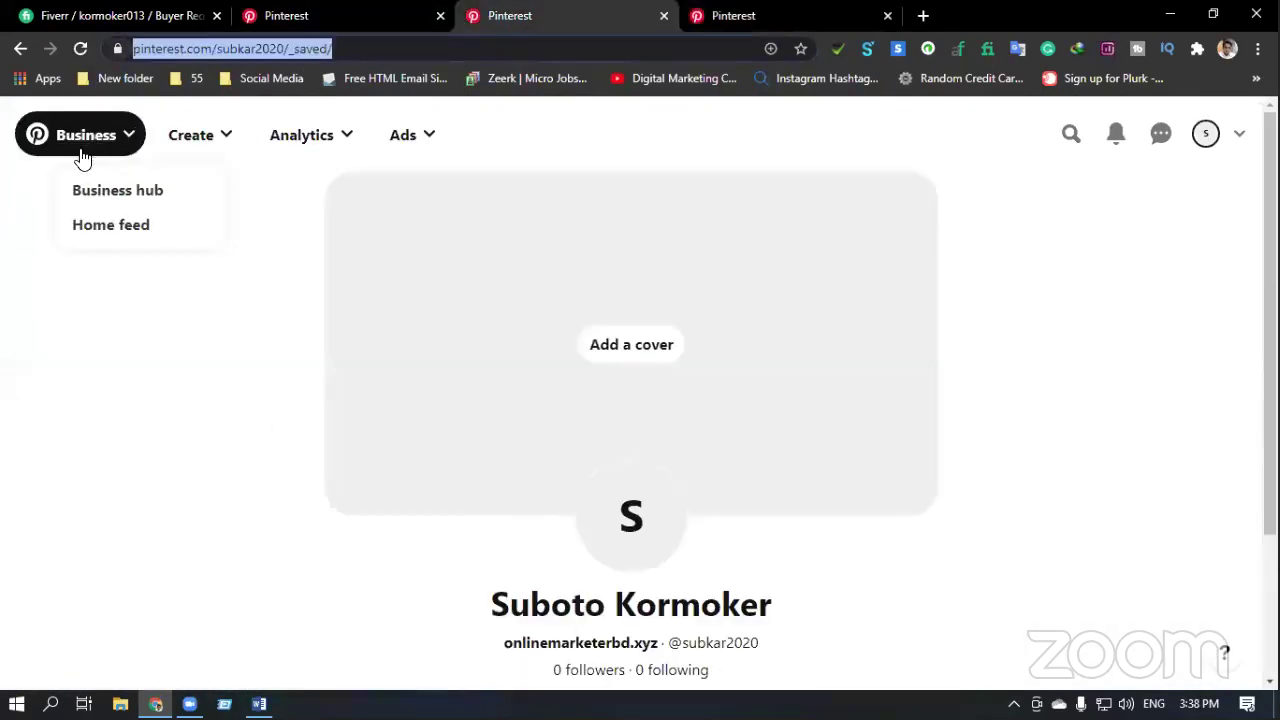
click(112, 226)
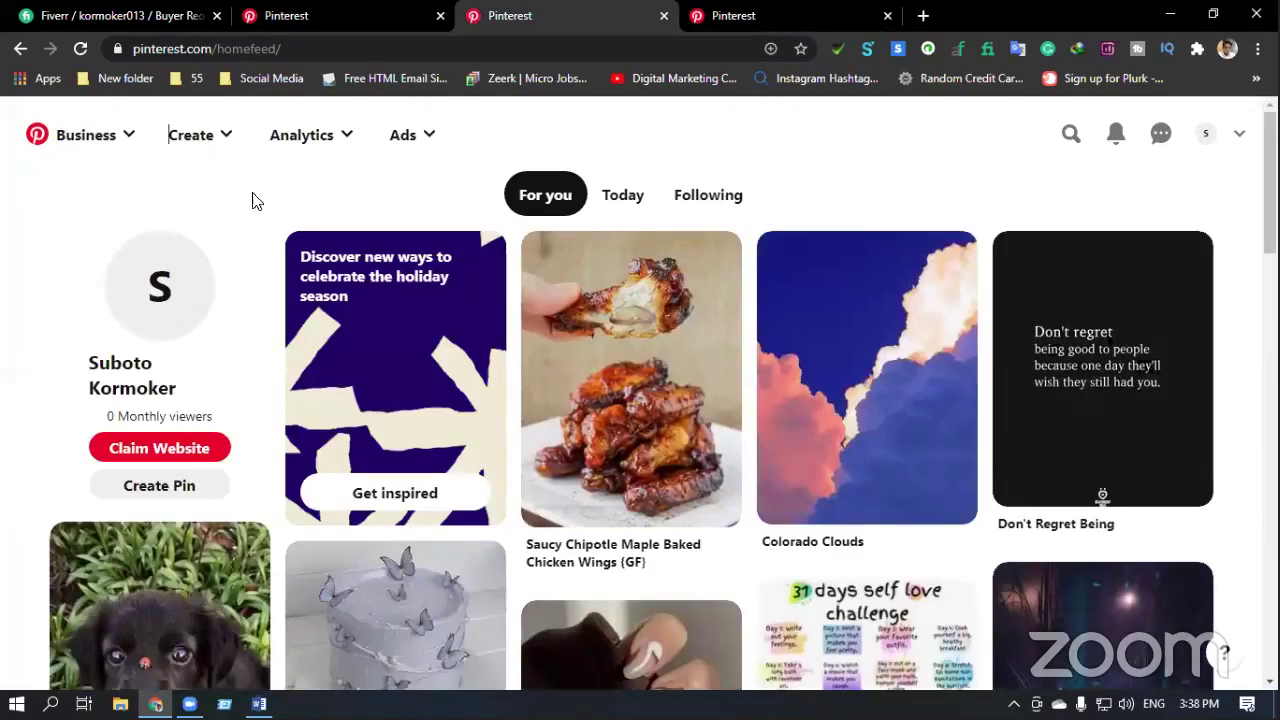
In the Business hub tab, dismiss the notifications prompt and review the zero-impression pin stats
click(777, 18)
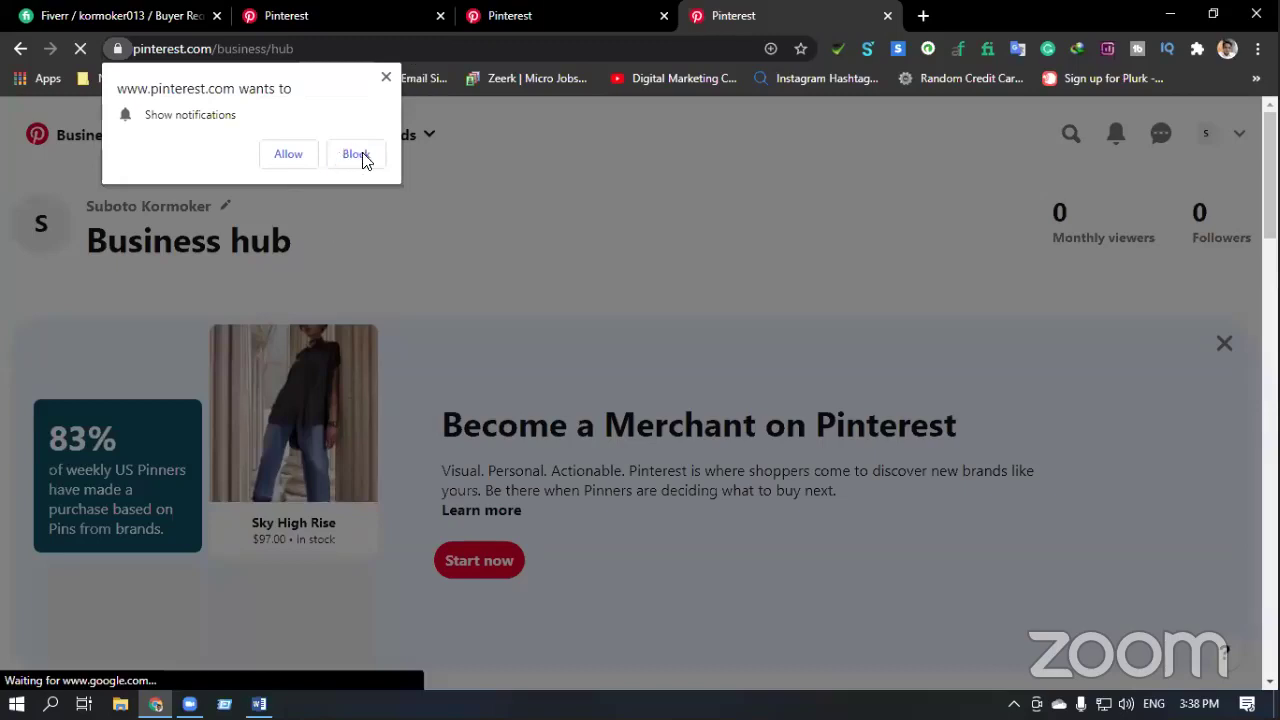
click(289, 154)
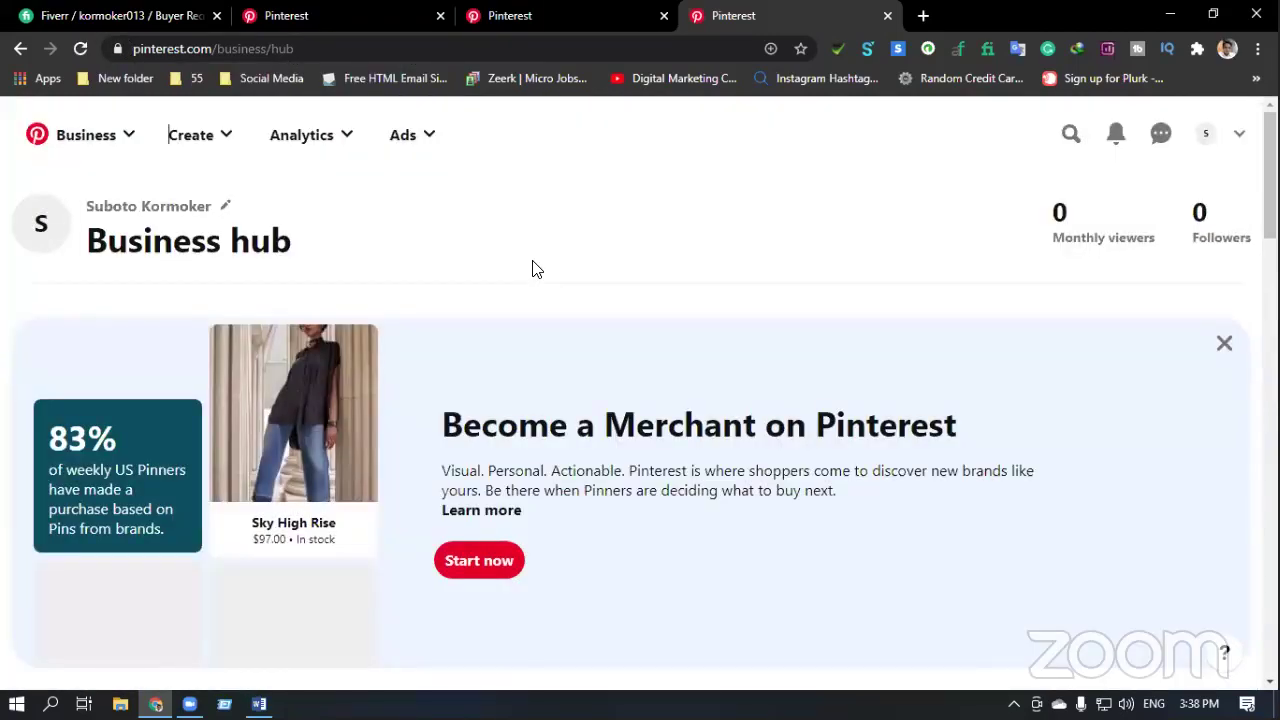
scroll(532, 269, down, 1)
scroll(532, 269, down, 3)
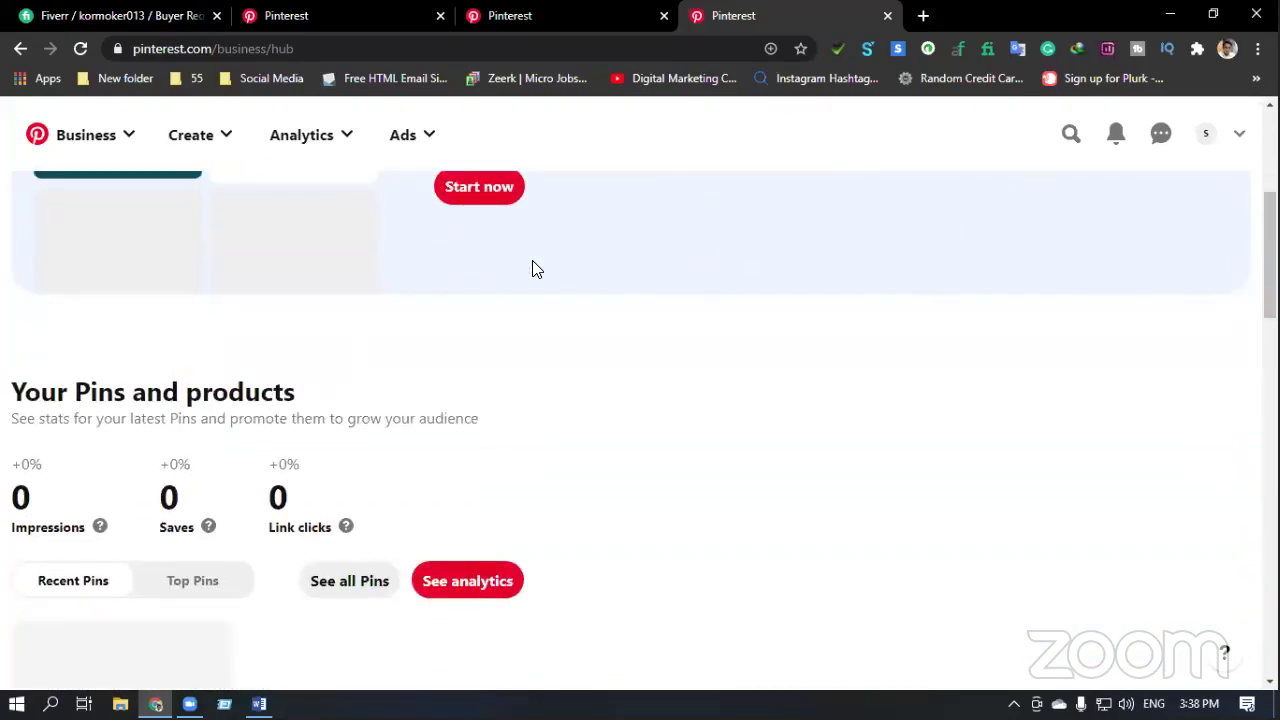
scroll(532, 269, down, 1)
scroll(532, 269, down, 1)
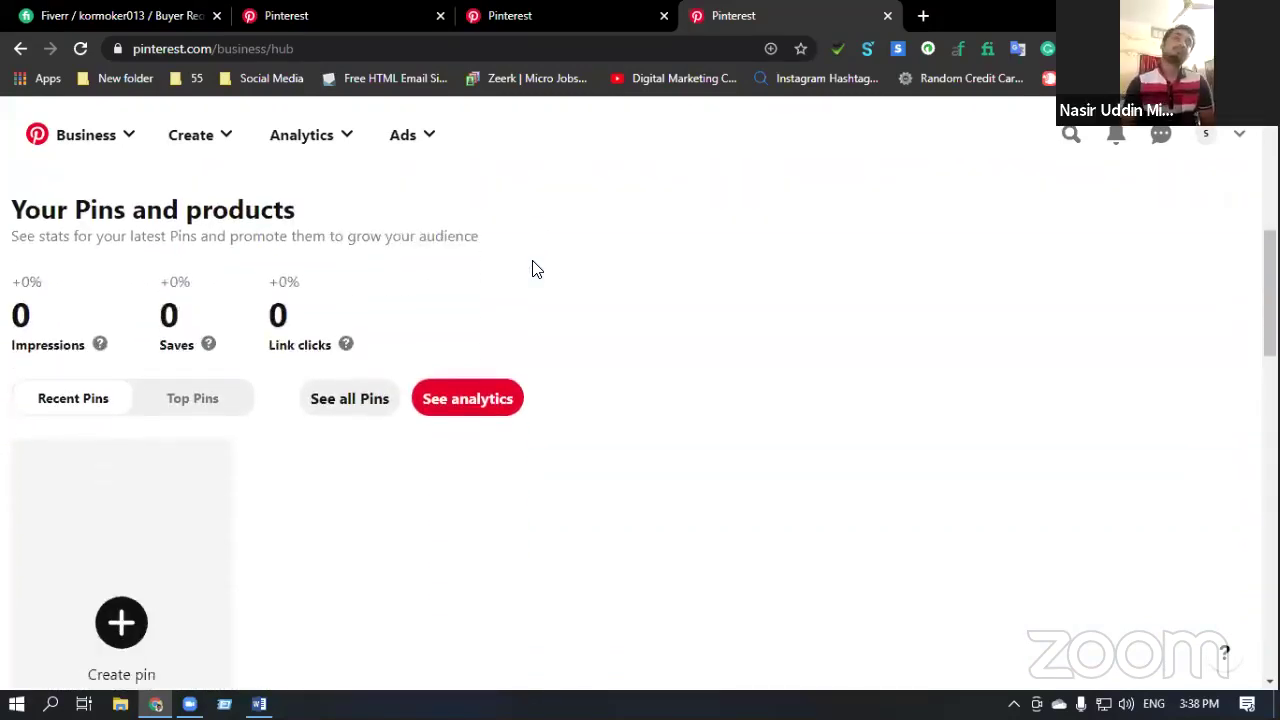
scroll(532, 269, down, 2)
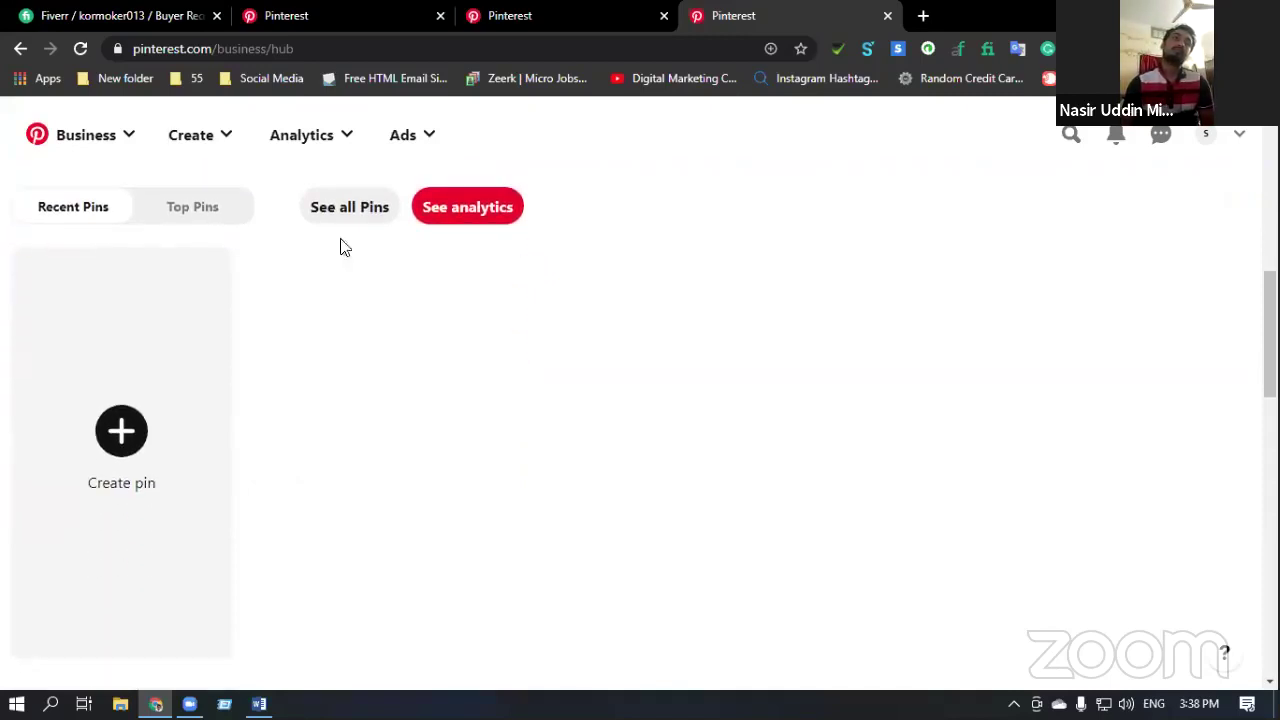
Launch the pin builder from the Create pin card under Recent Pins
scroll(165, 400, down, 2)
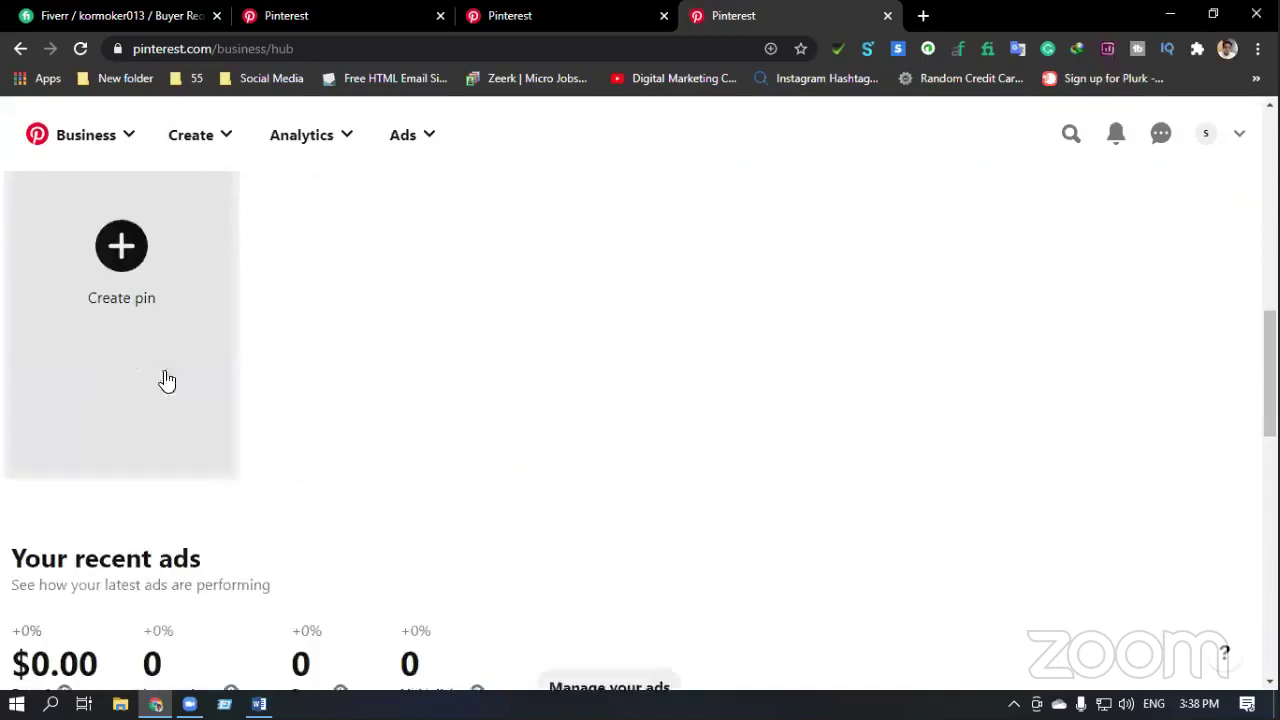
scroll(167, 381, up, 2)
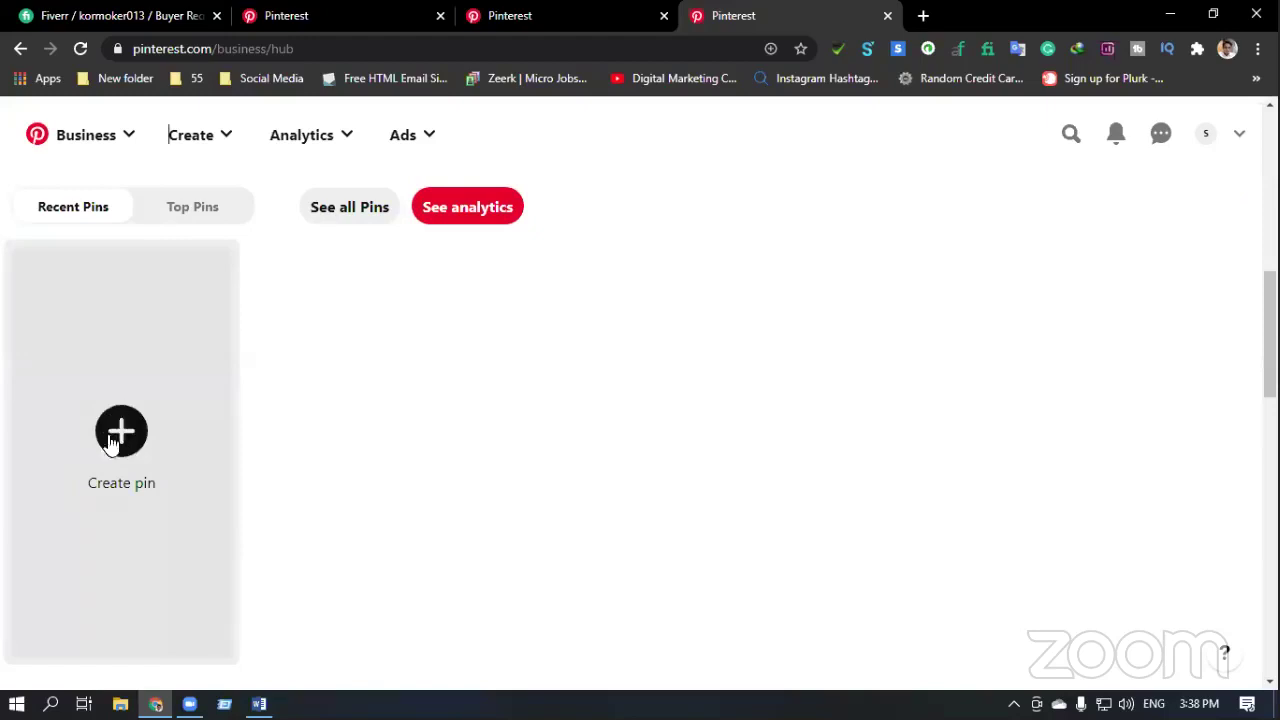
click(112, 440)
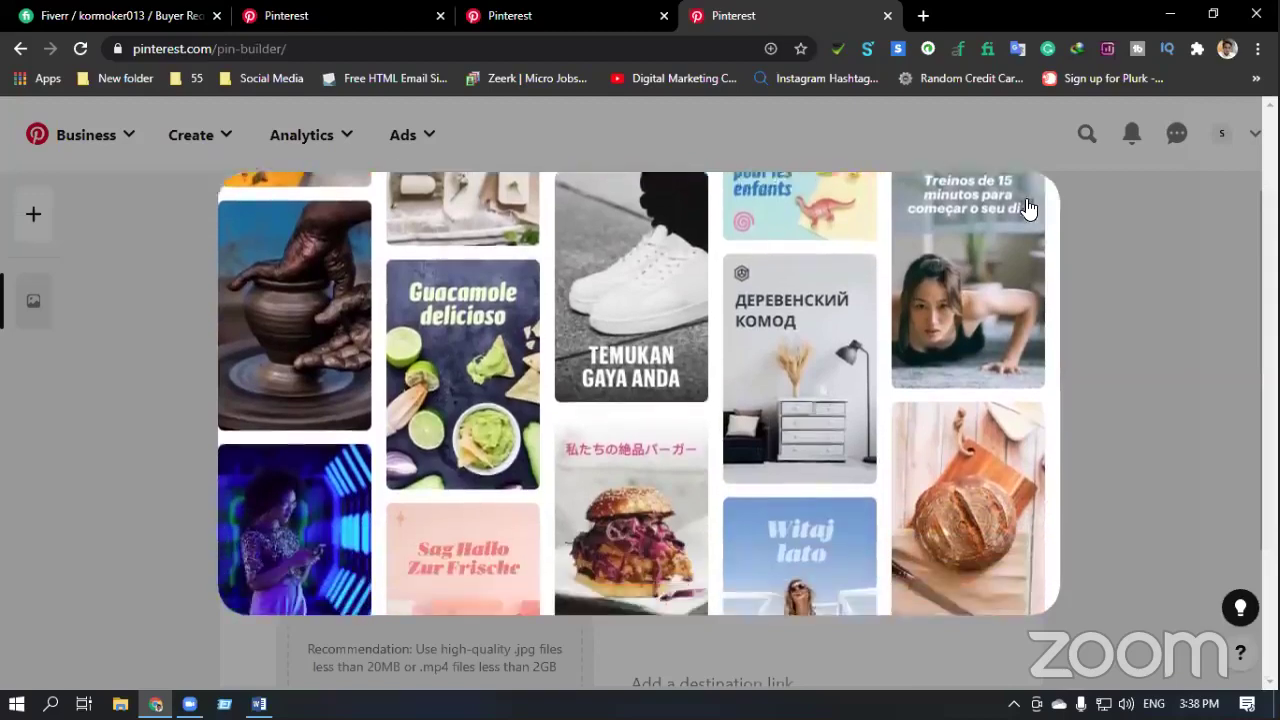
Dismiss the intro modal and upload IMG_20191215_175331 from the computer as the pin image
click(912, 198)
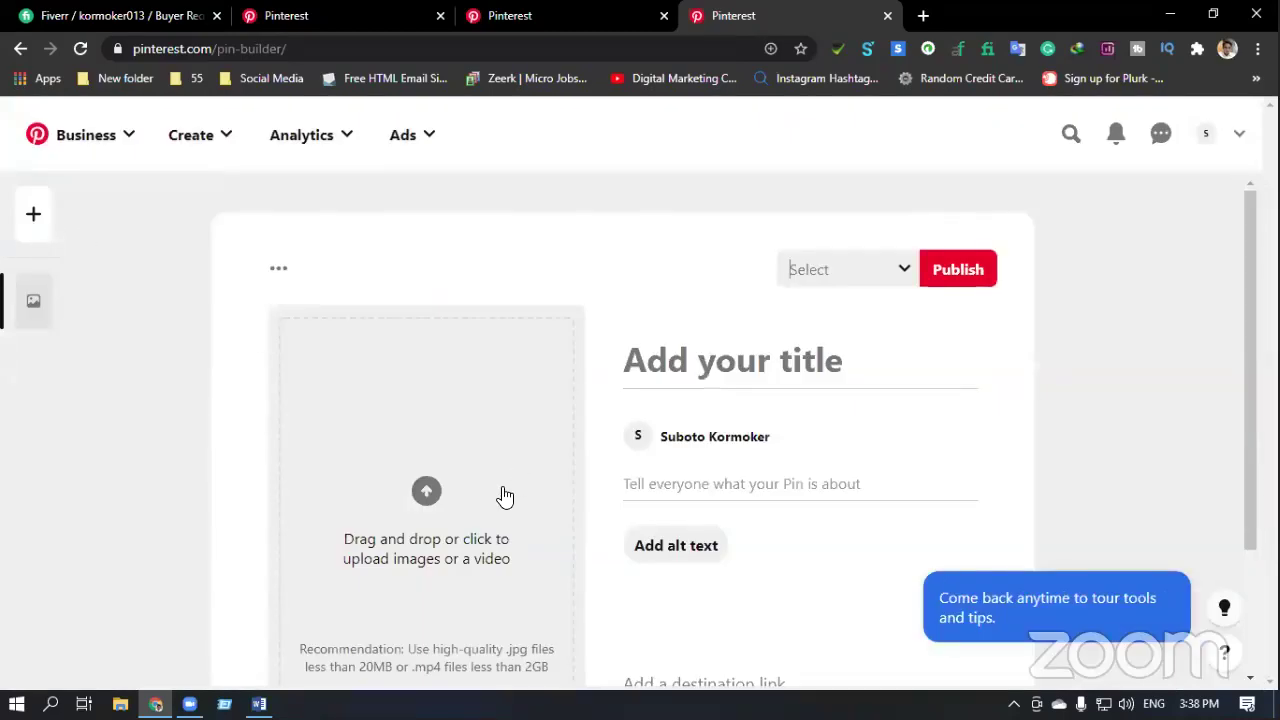
scroll(500, 496, down, 2)
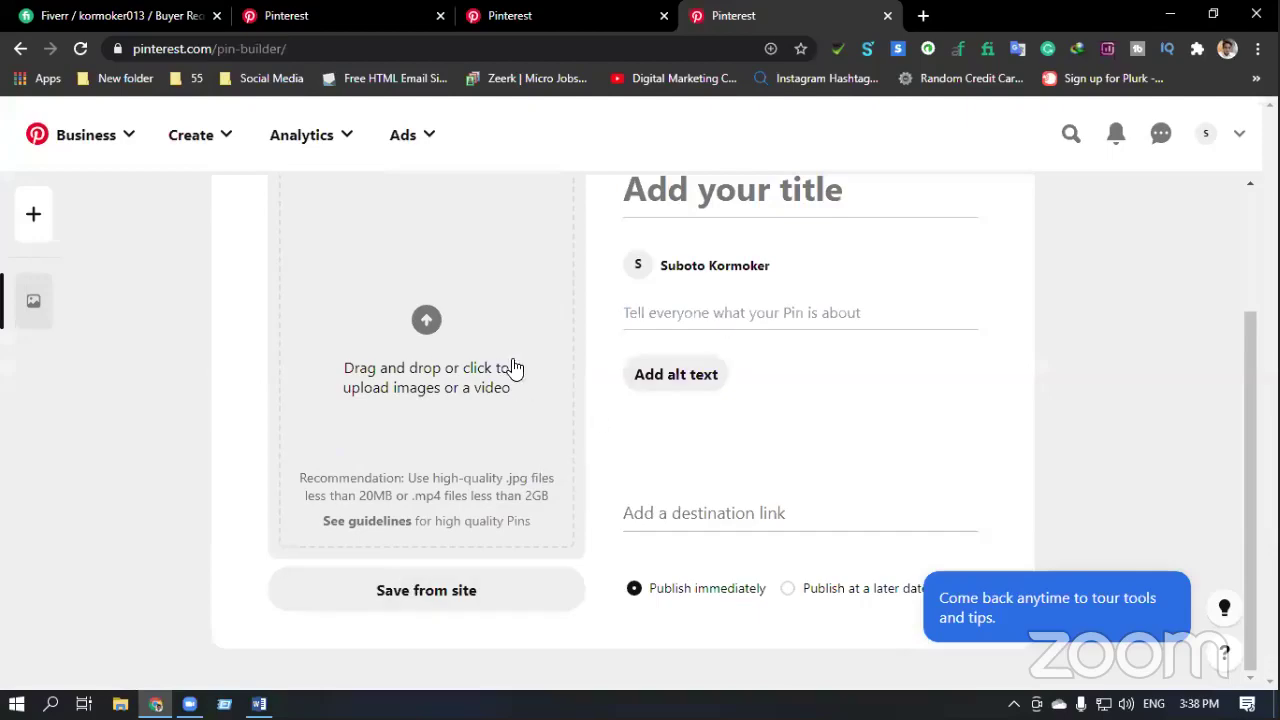
click(426, 322)
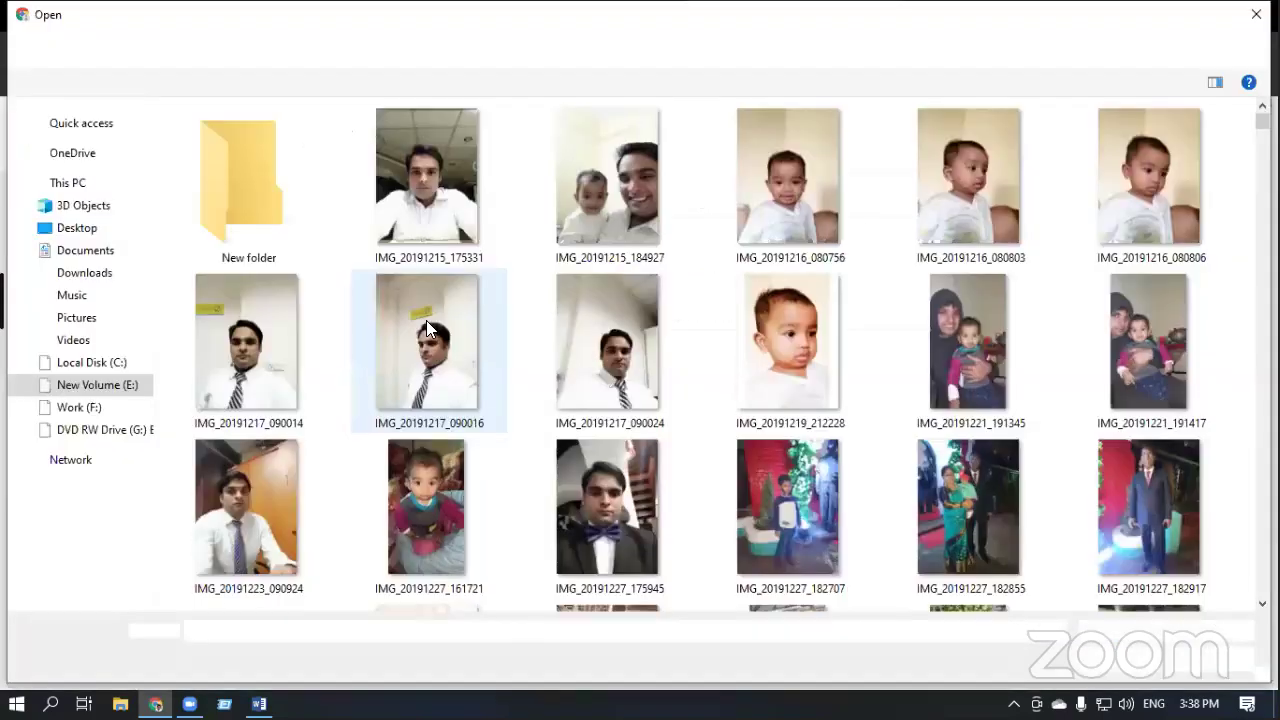
click(450, 198)
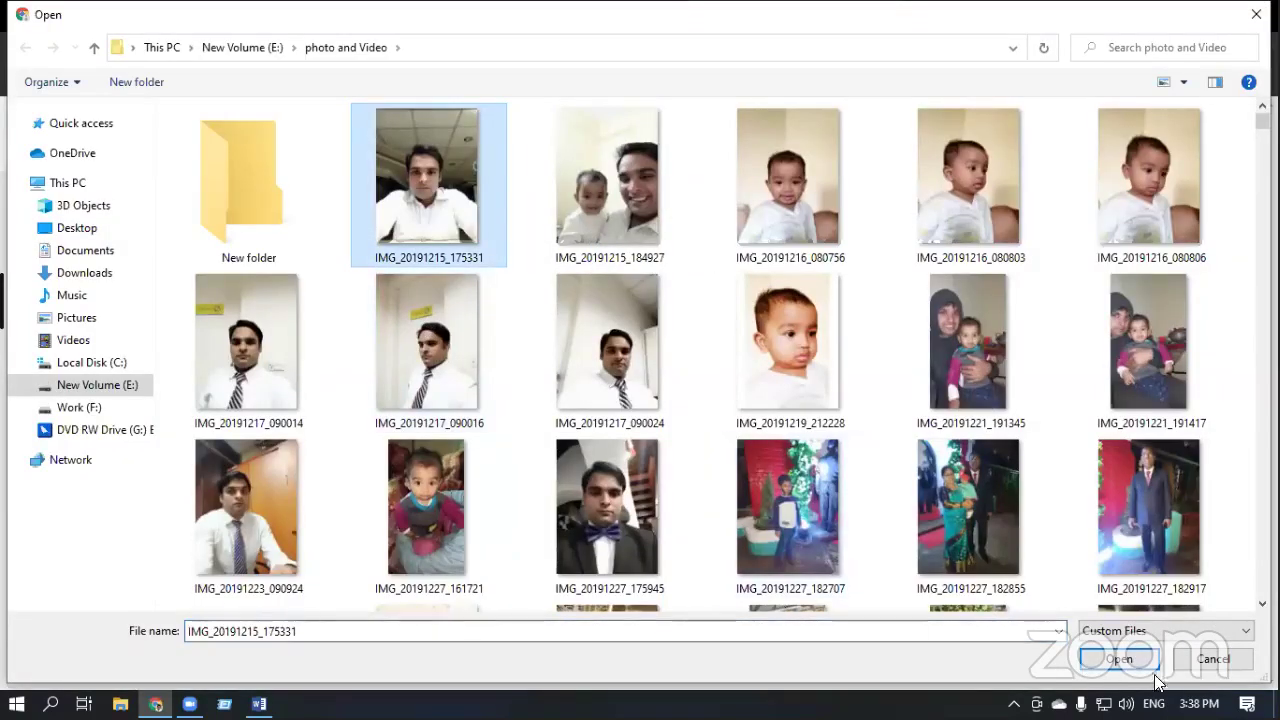
click(1092, 662)
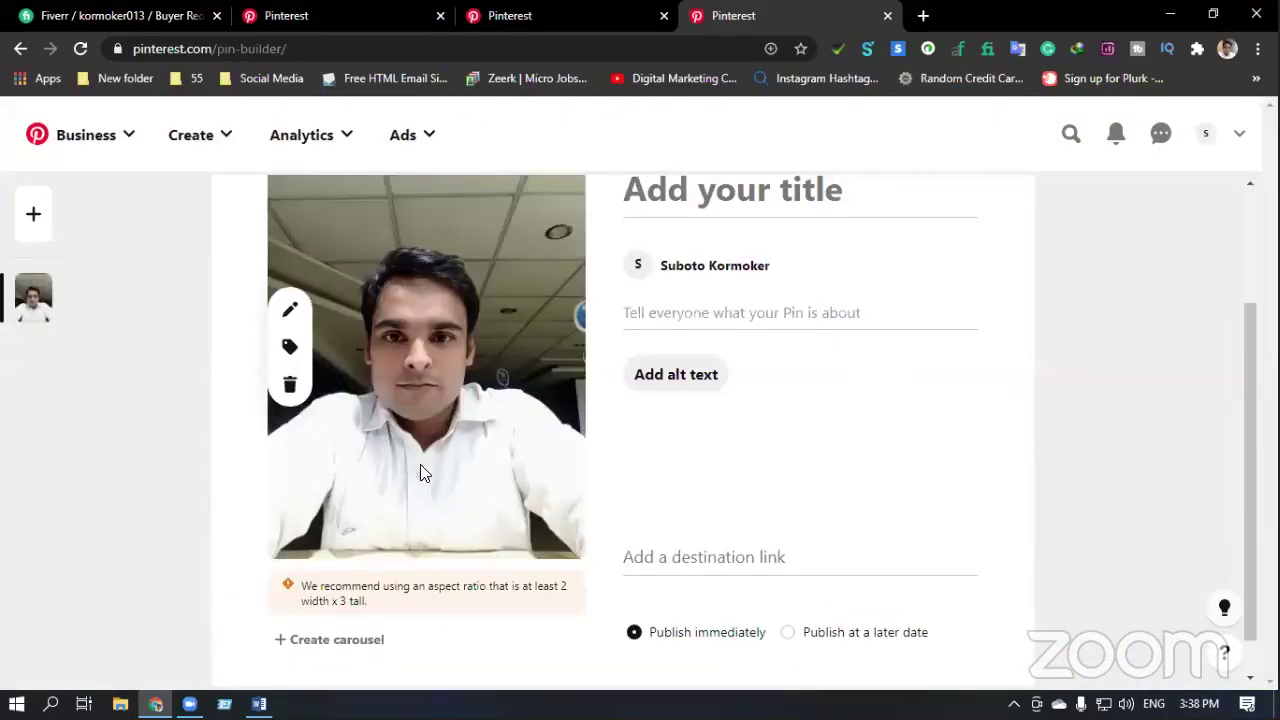
Look over the pin draft with the uploaded photo and start entering its destination link
scroll(420, 470, up, 2)
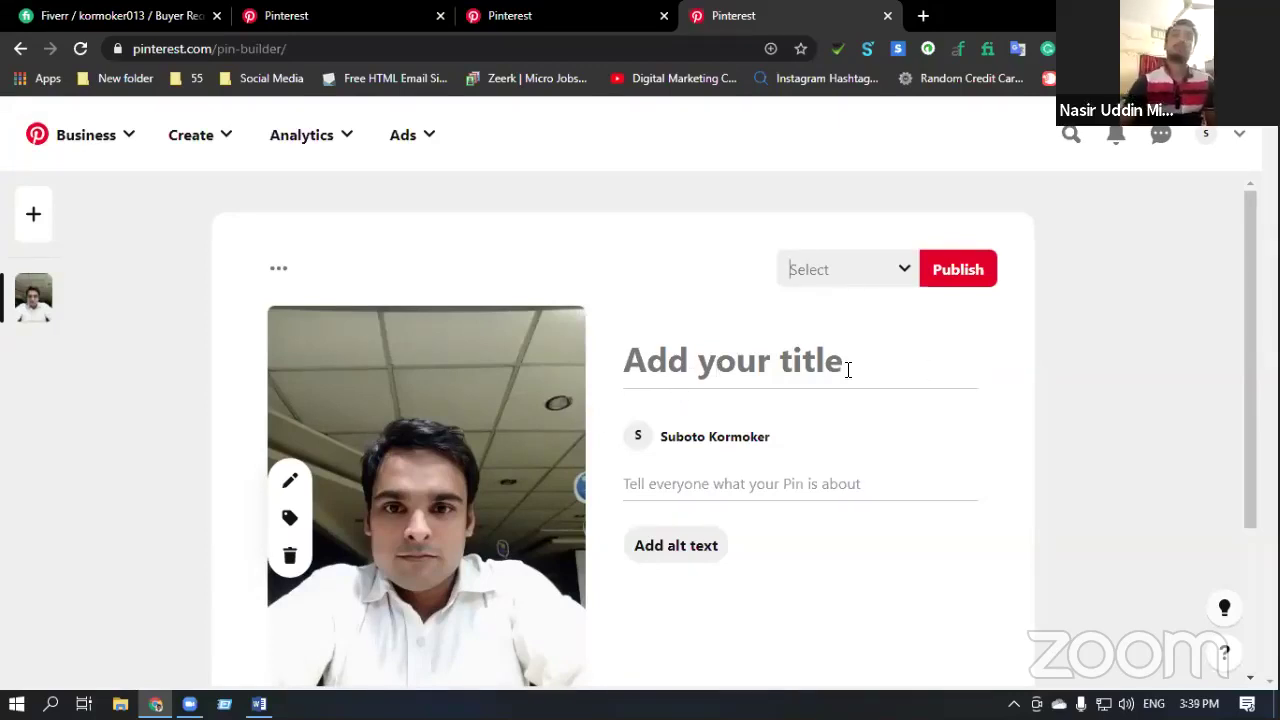
scroll(843, 377, down, 2)
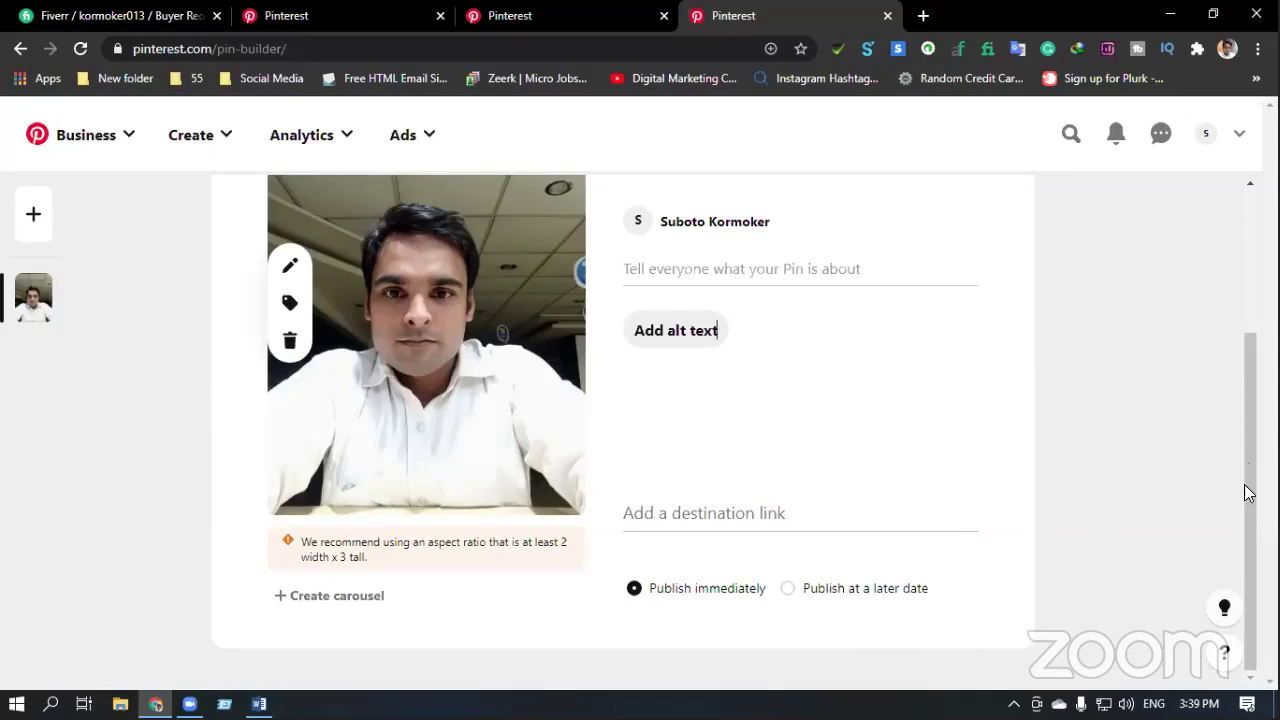
drag(1249, 424, 1249, 451)
click(866, 517)
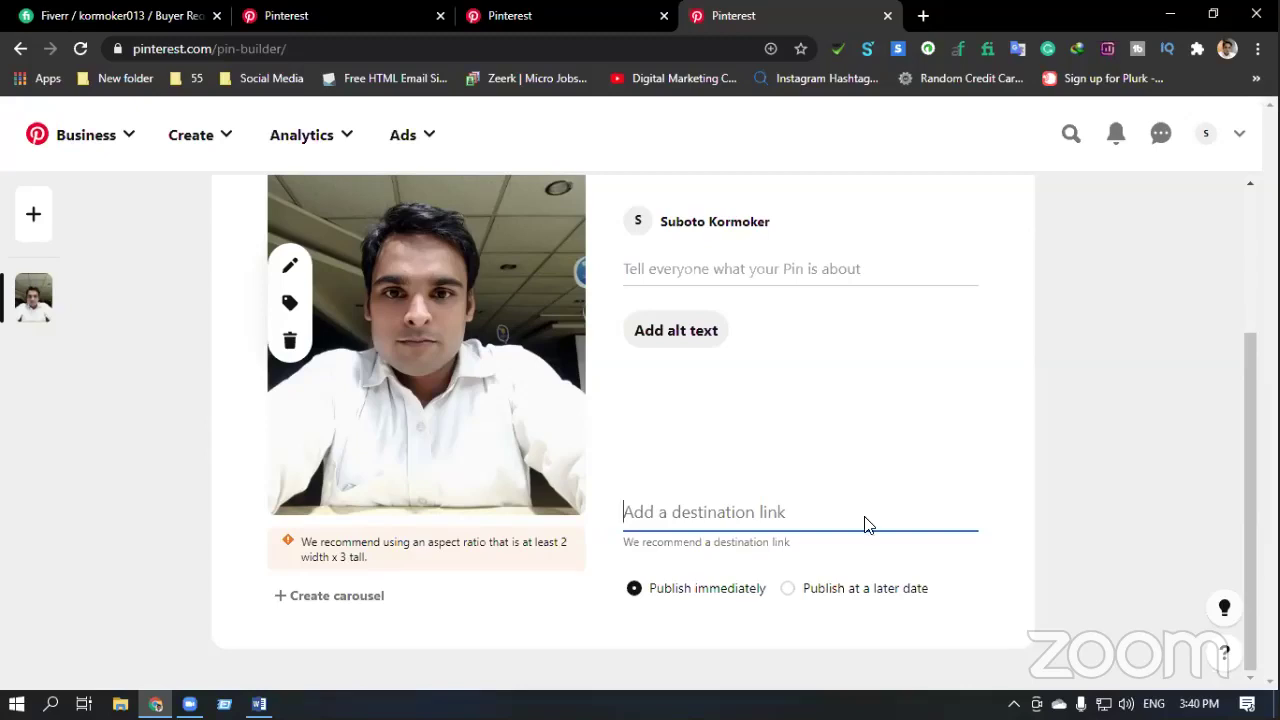
click(772, 606)
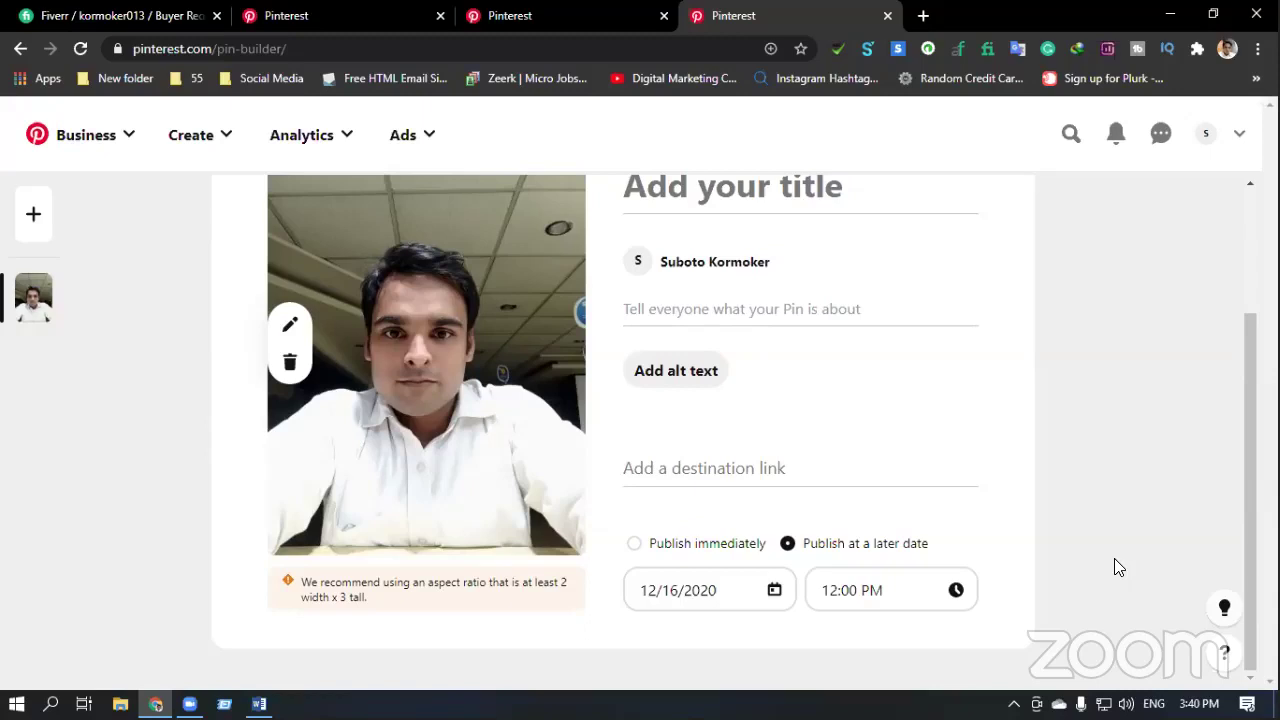
scroll(1060, 515, up, 2)
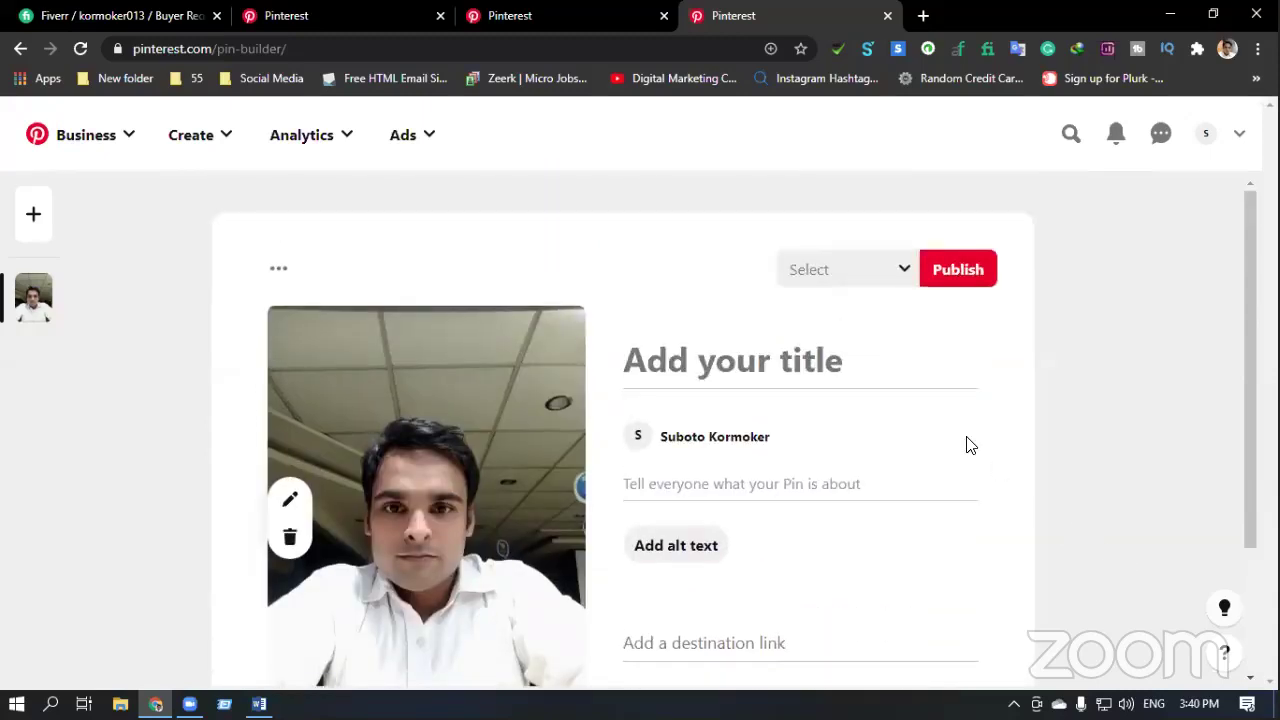
scroll(966, 443, down, 1)
scroll(966, 443, down, 1)
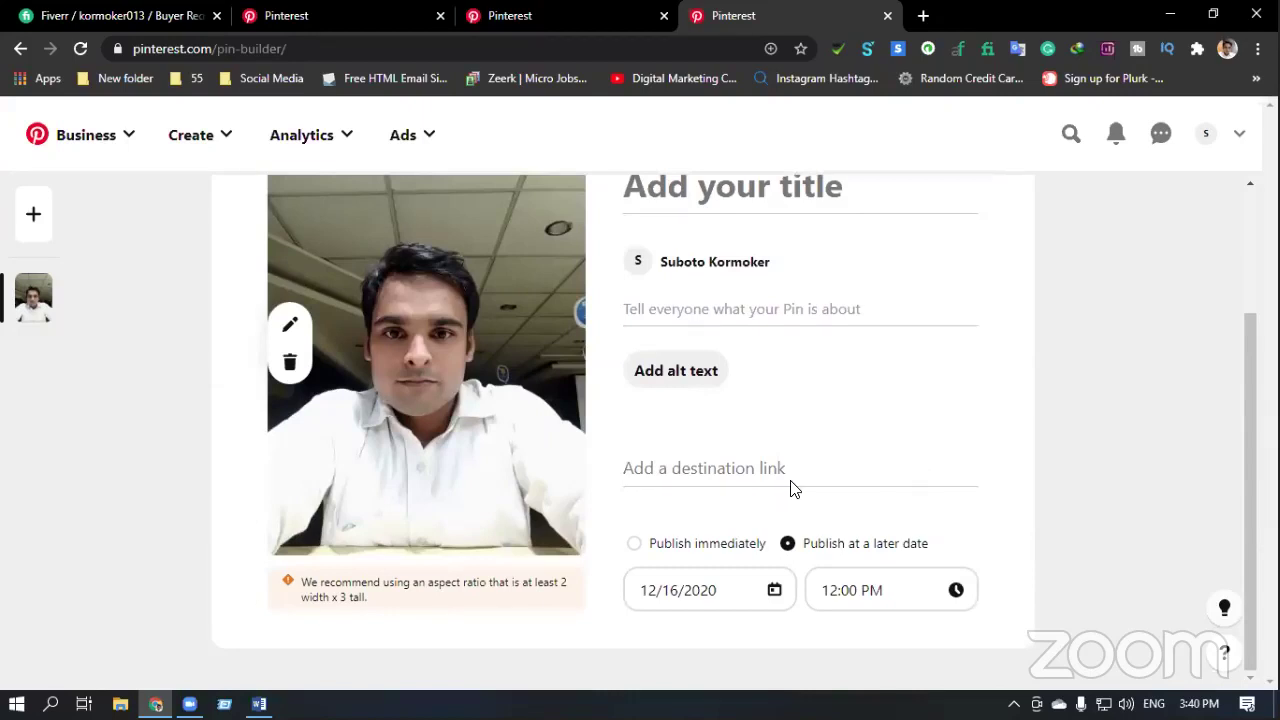
click(634, 543)
scroll(700, 556, down, 1)
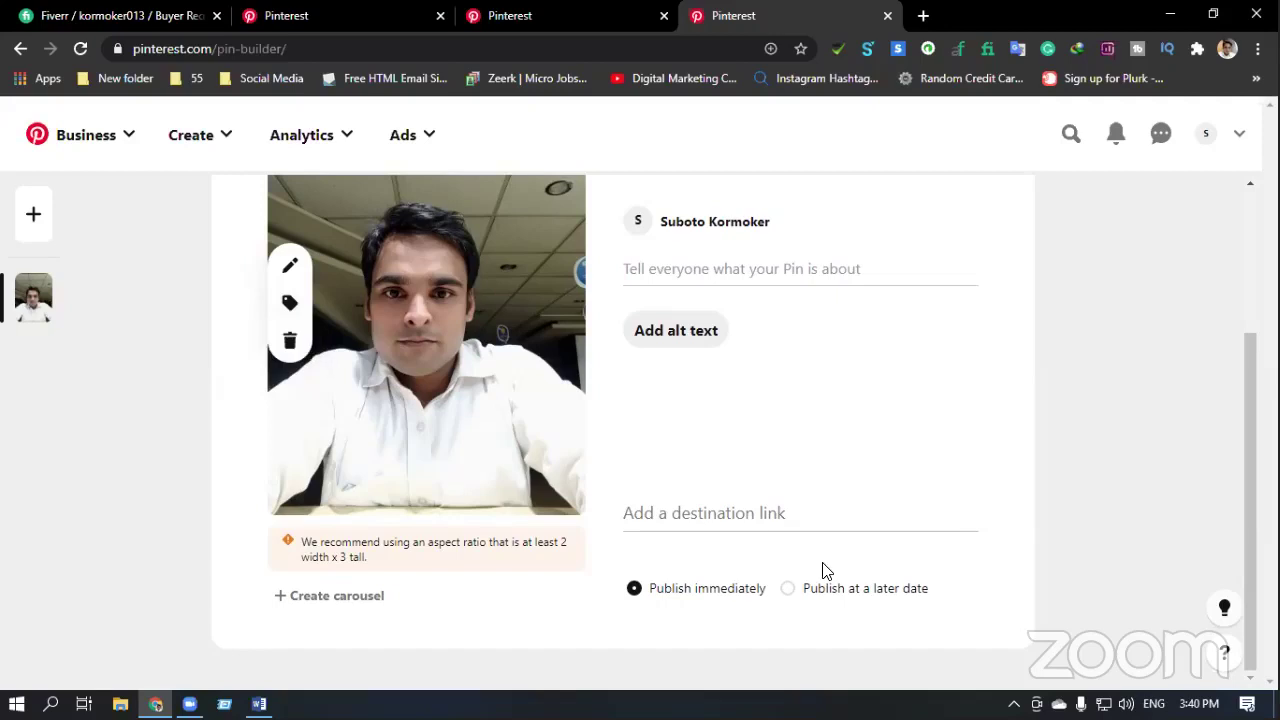
scroll(731, 574, up, 3)
Start a carousel pin and open the 'See guidelines' pin guidelines in a new tab
scroll(306, 594, down, 3)
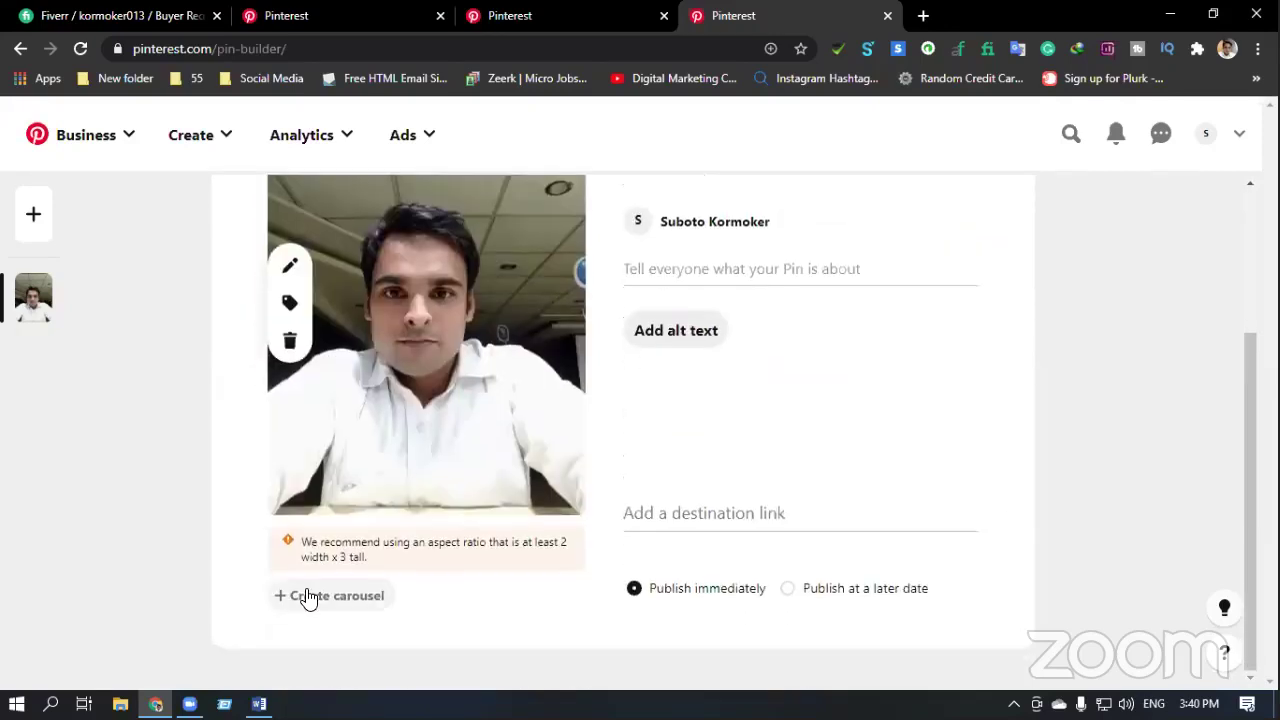
click(306, 595)
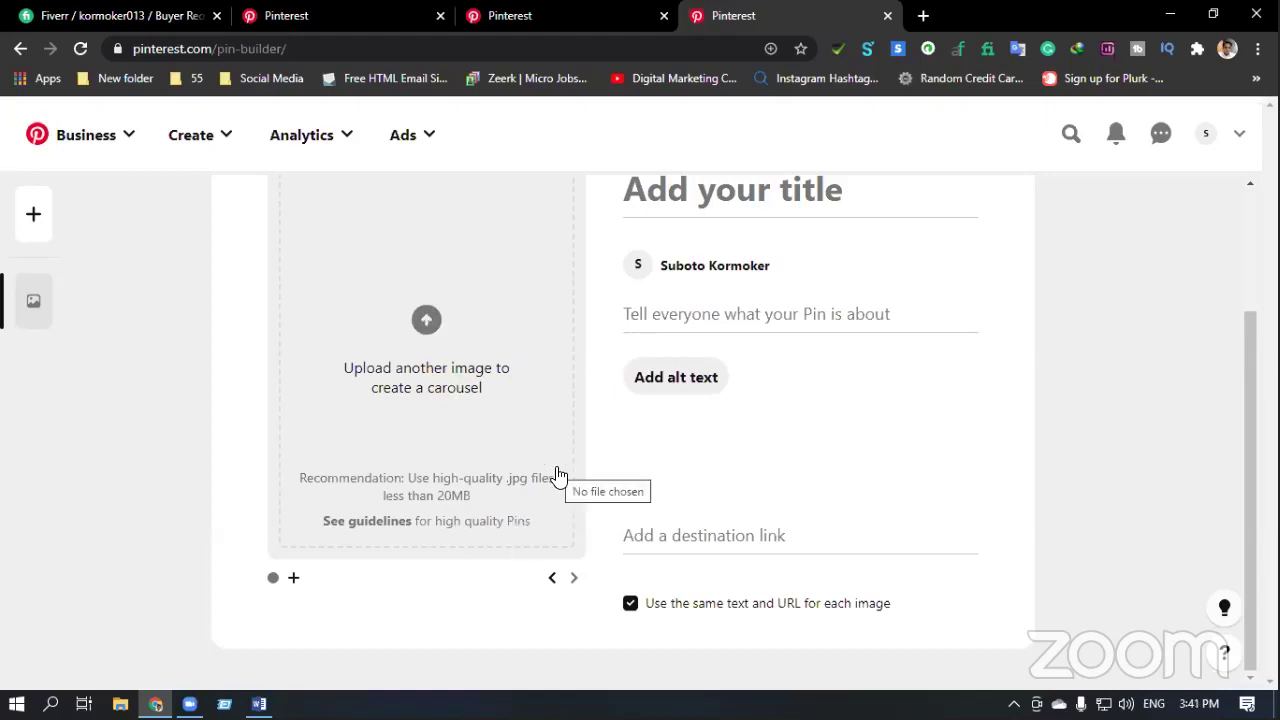
right_click(455, 519)
click(550, 346)
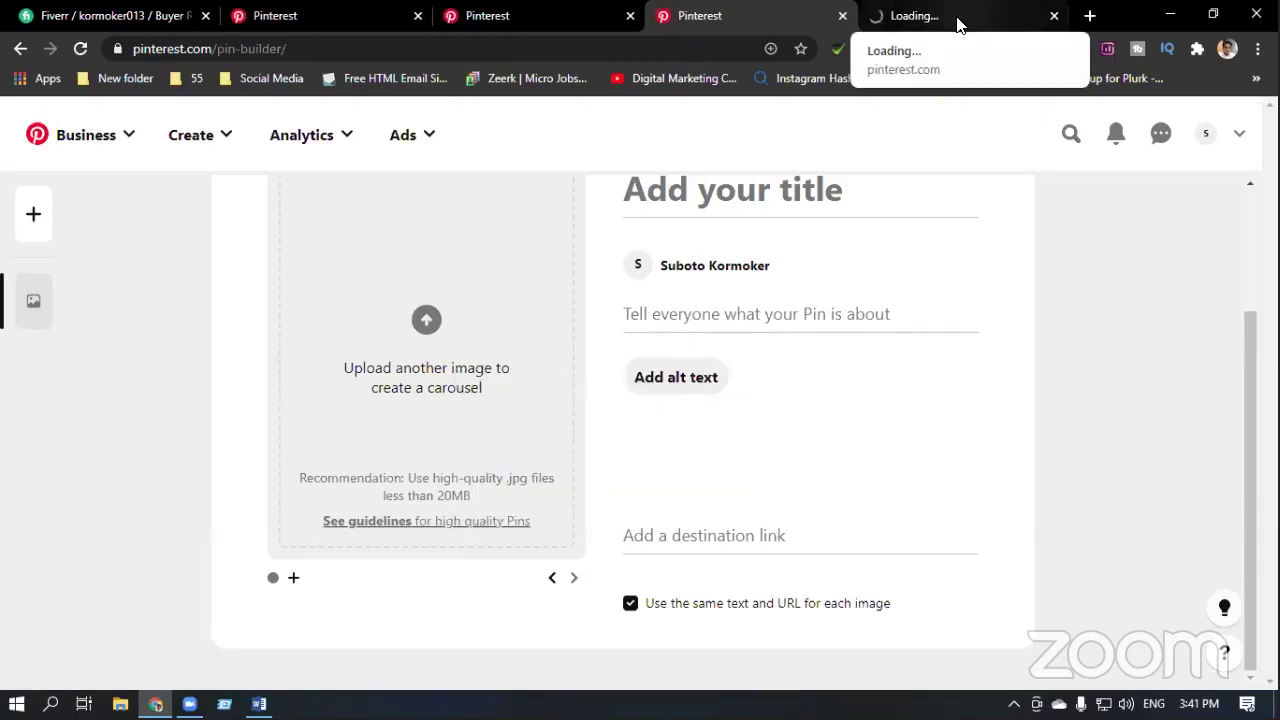
scroll(390, 597, up, 1)
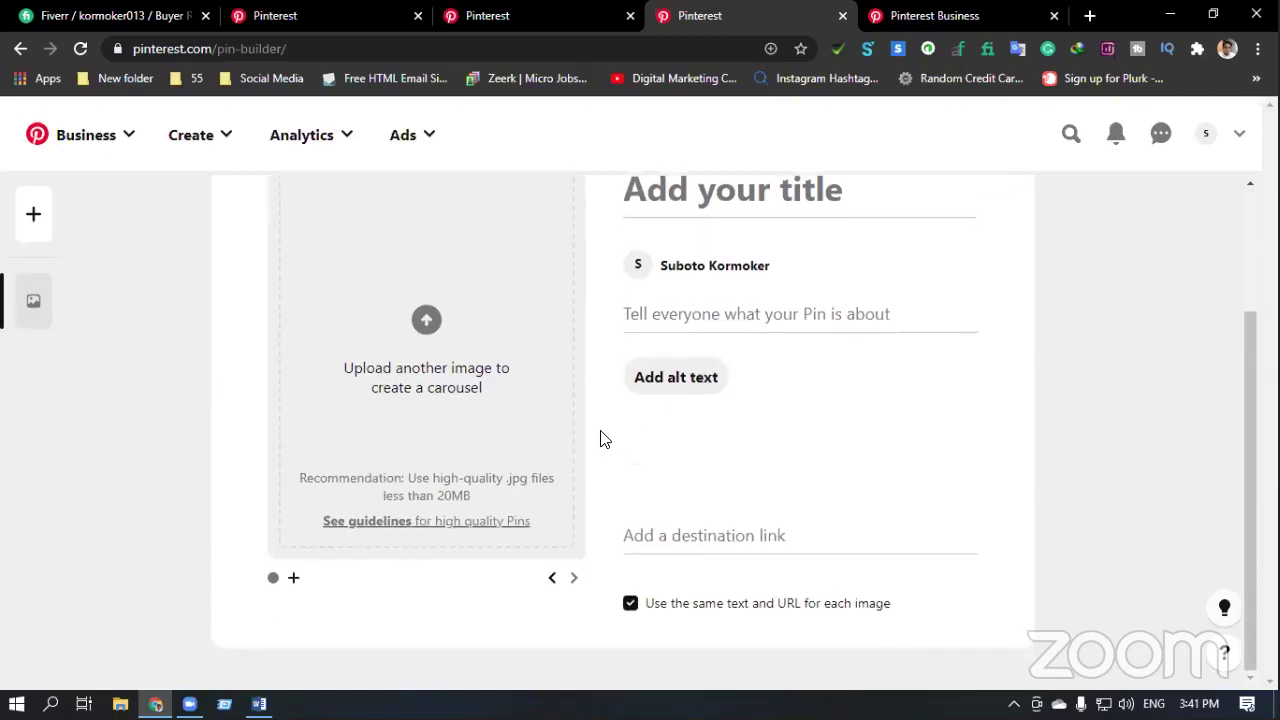
scroll(600, 438, up, 2)
Check the board dropdown, glance at the home feed tab, then open the account's profile page
click(904, 274)
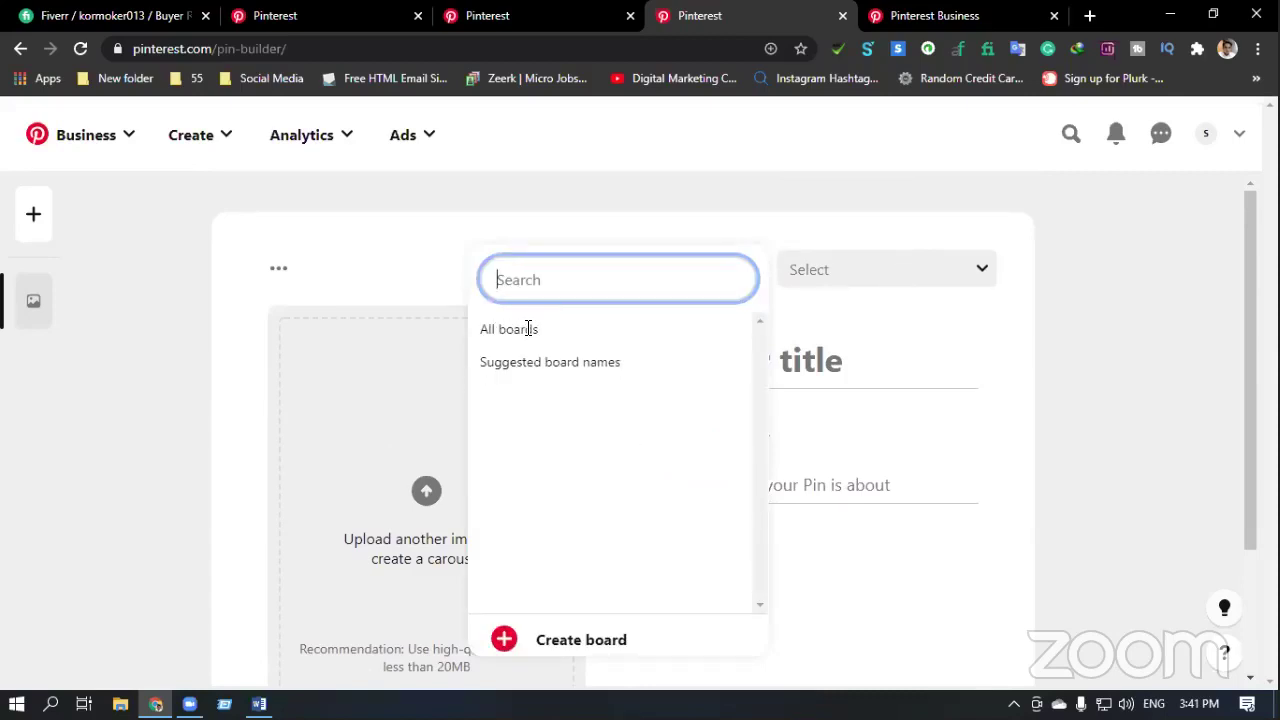
drag(528, 329, 613, 322)
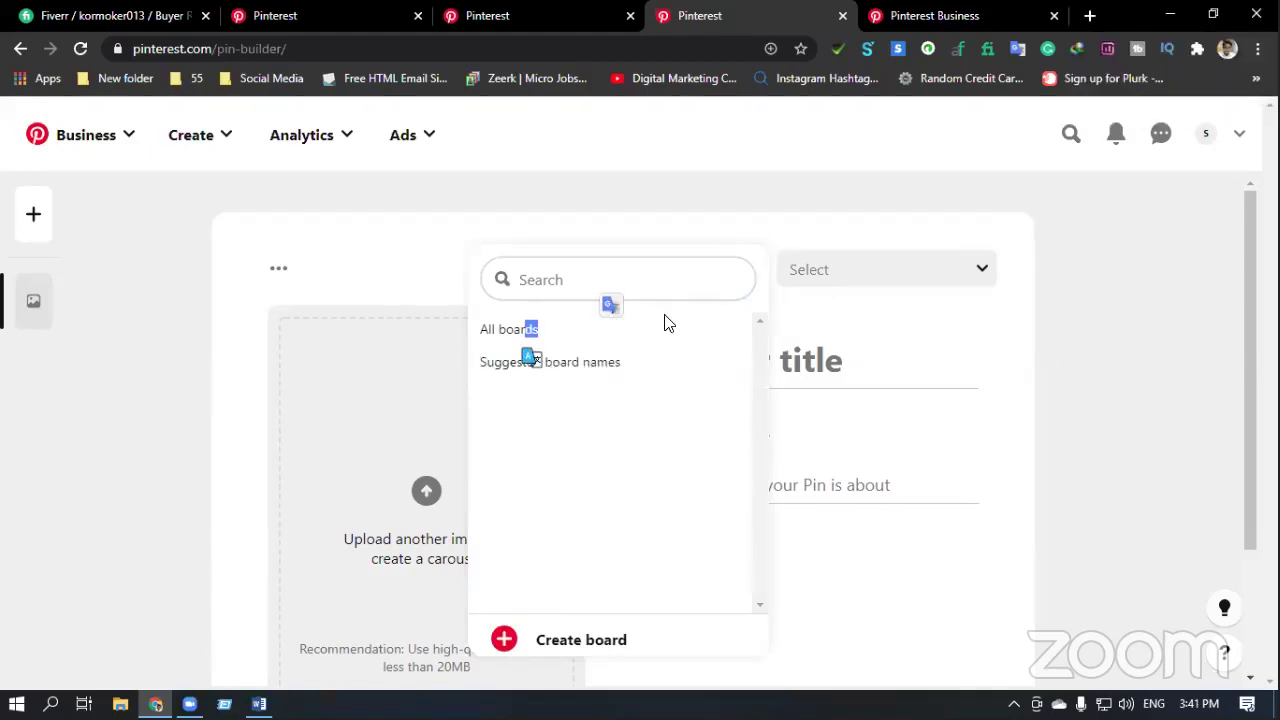
click(577, 24)
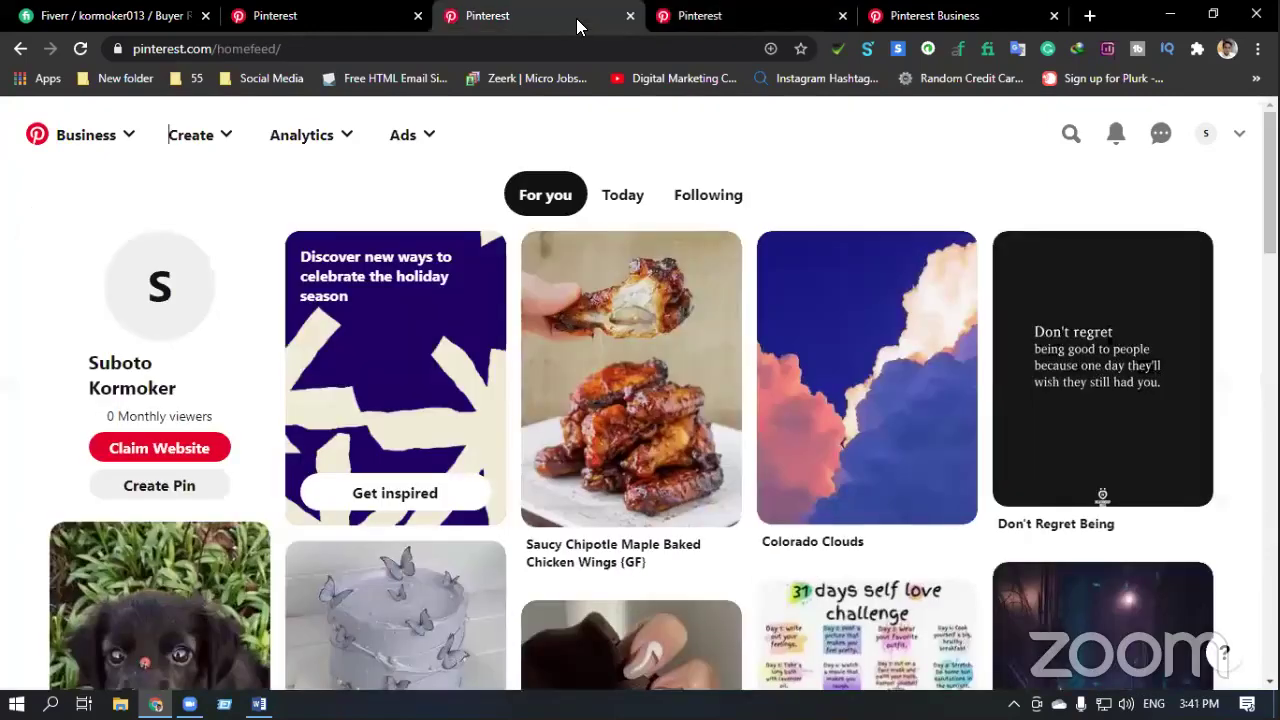
click(688, 16)
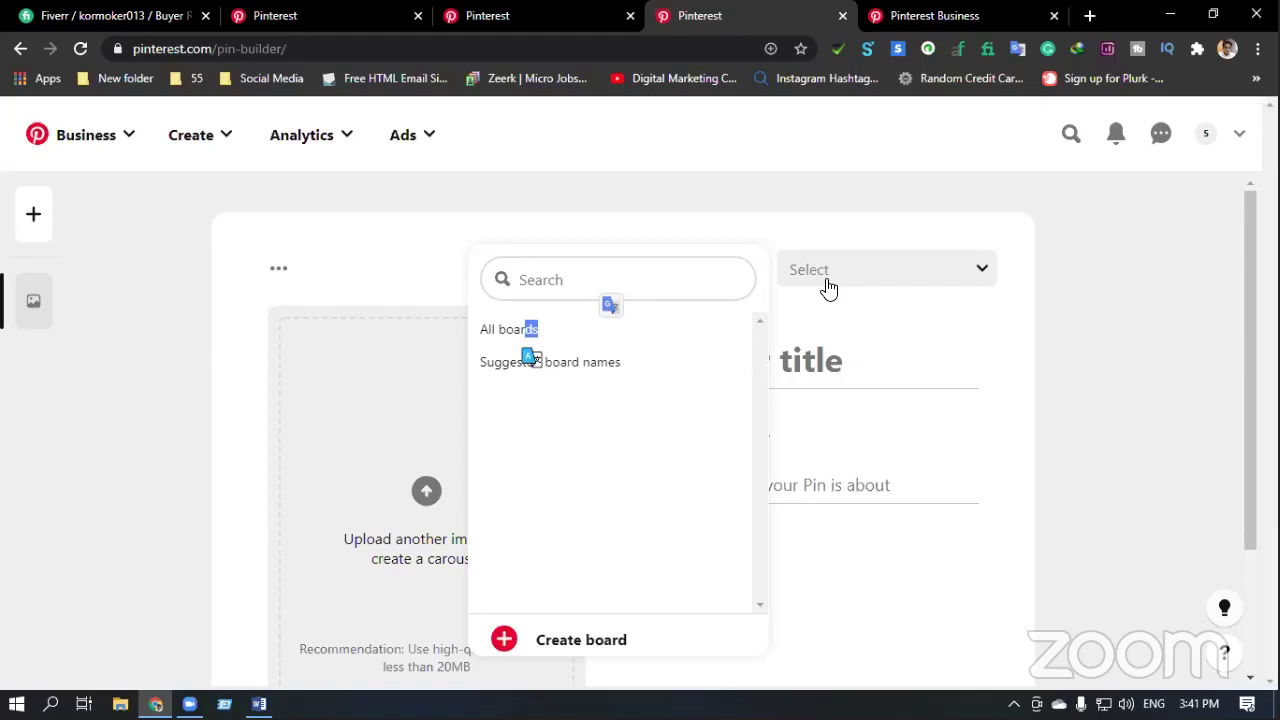
click(1237, 140)
click(1208, 136)
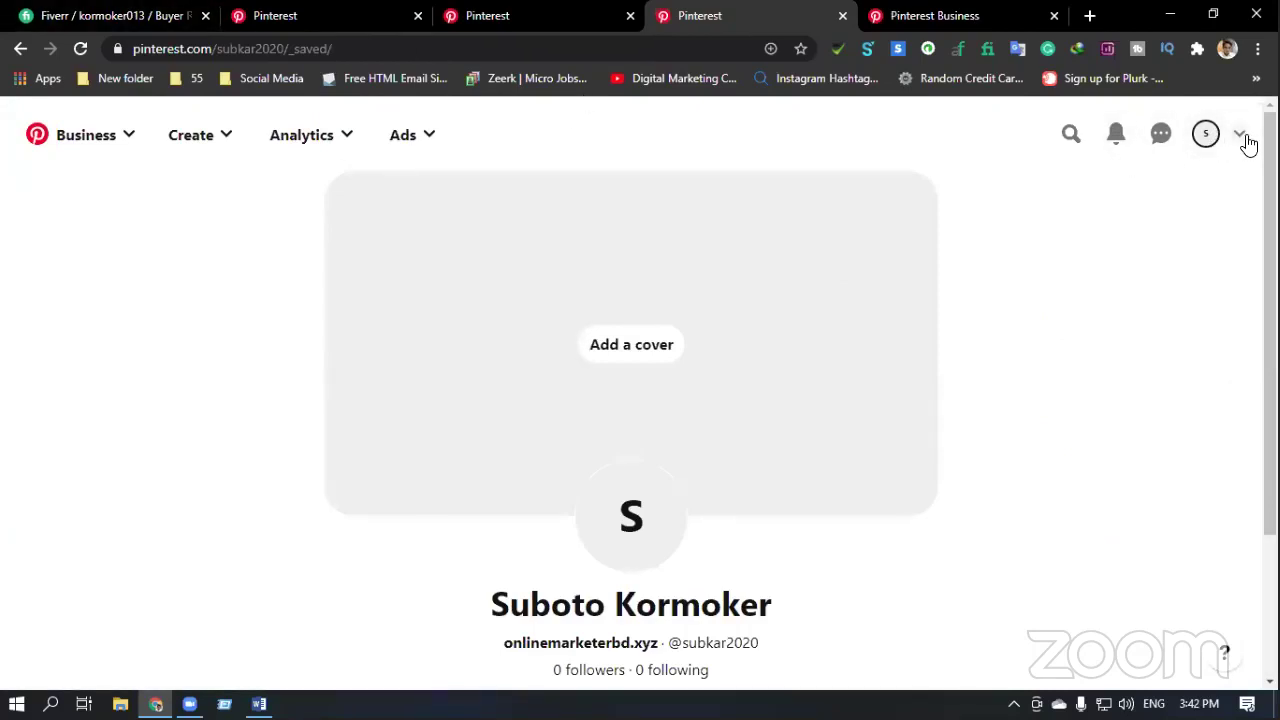
click(1242, 138)
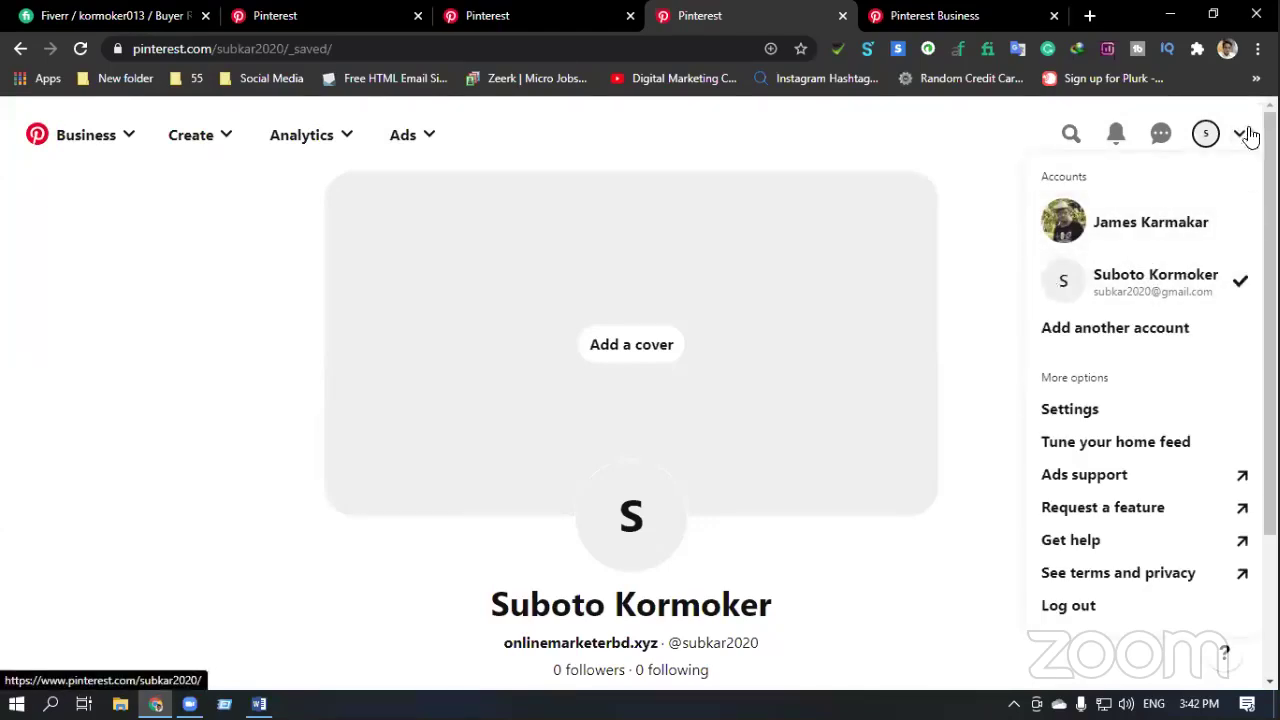
click(1206, 135)
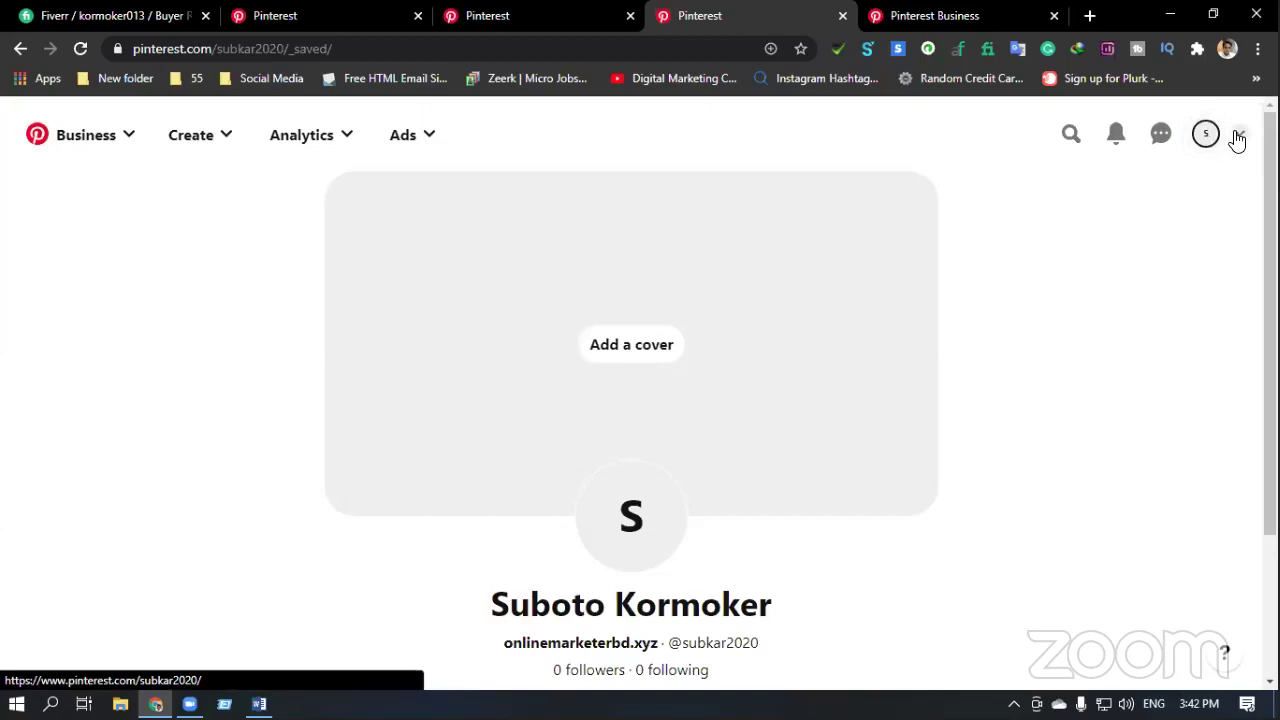
click(1238, 134)
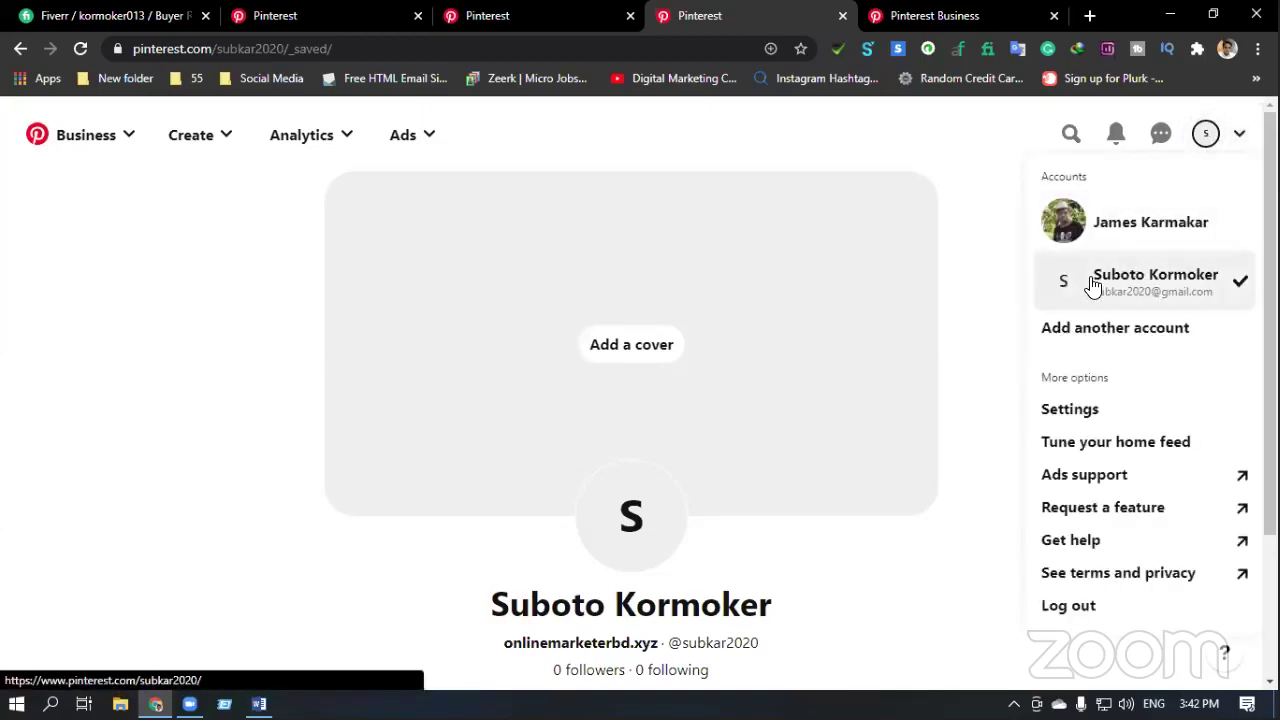
scroll(834, 355, down, 2)
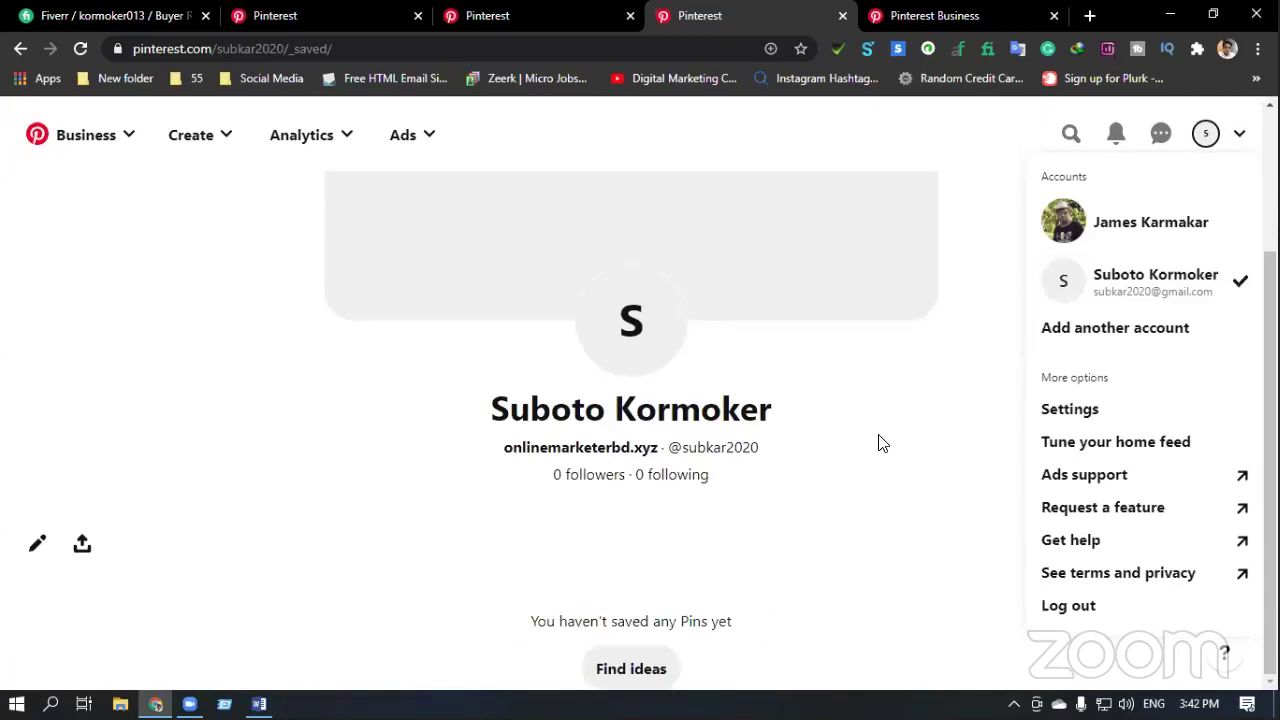
click(640, 612)
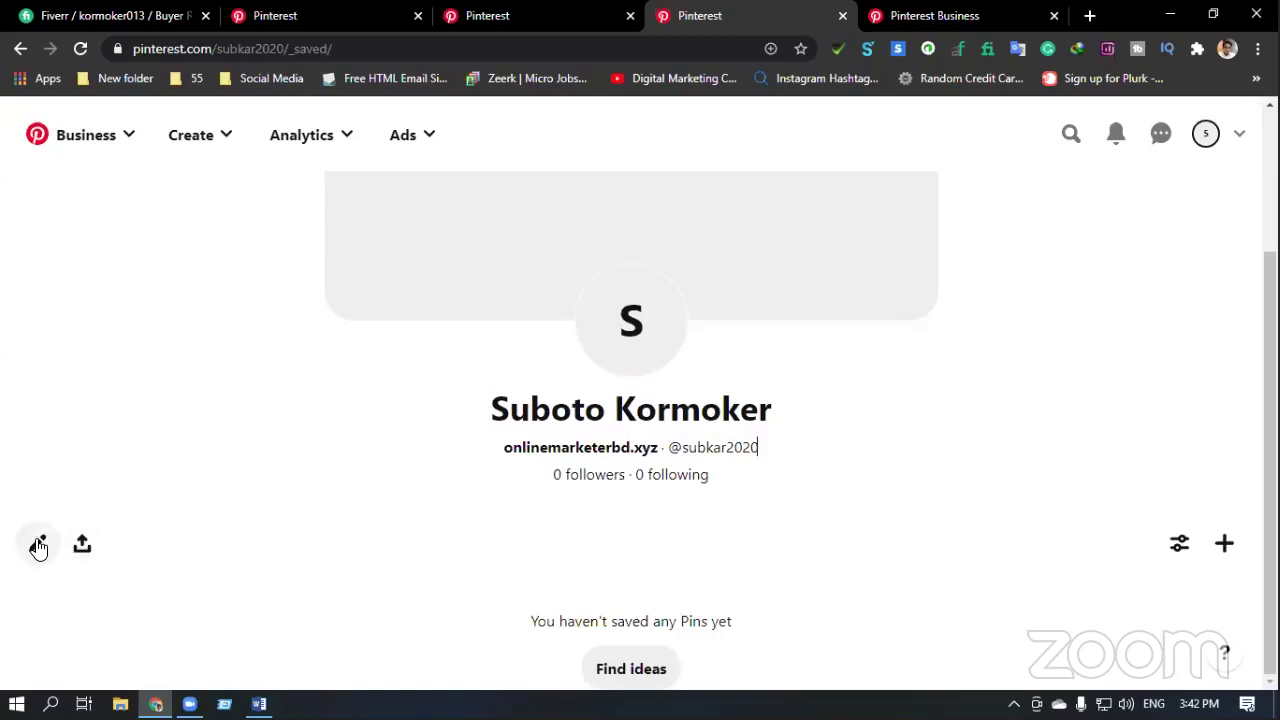
click(36, 548)
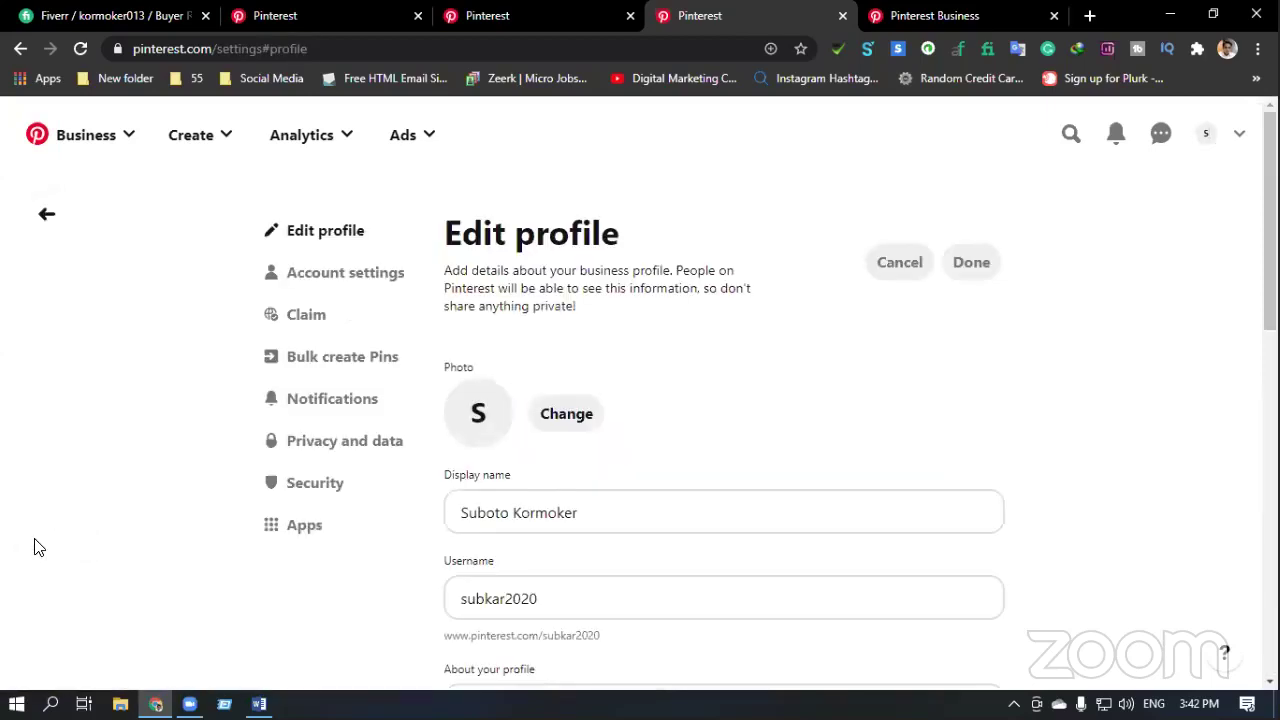
scroll(34, 547, down, 1)
scroll(34, 547, up, 1)
click(46, 213)
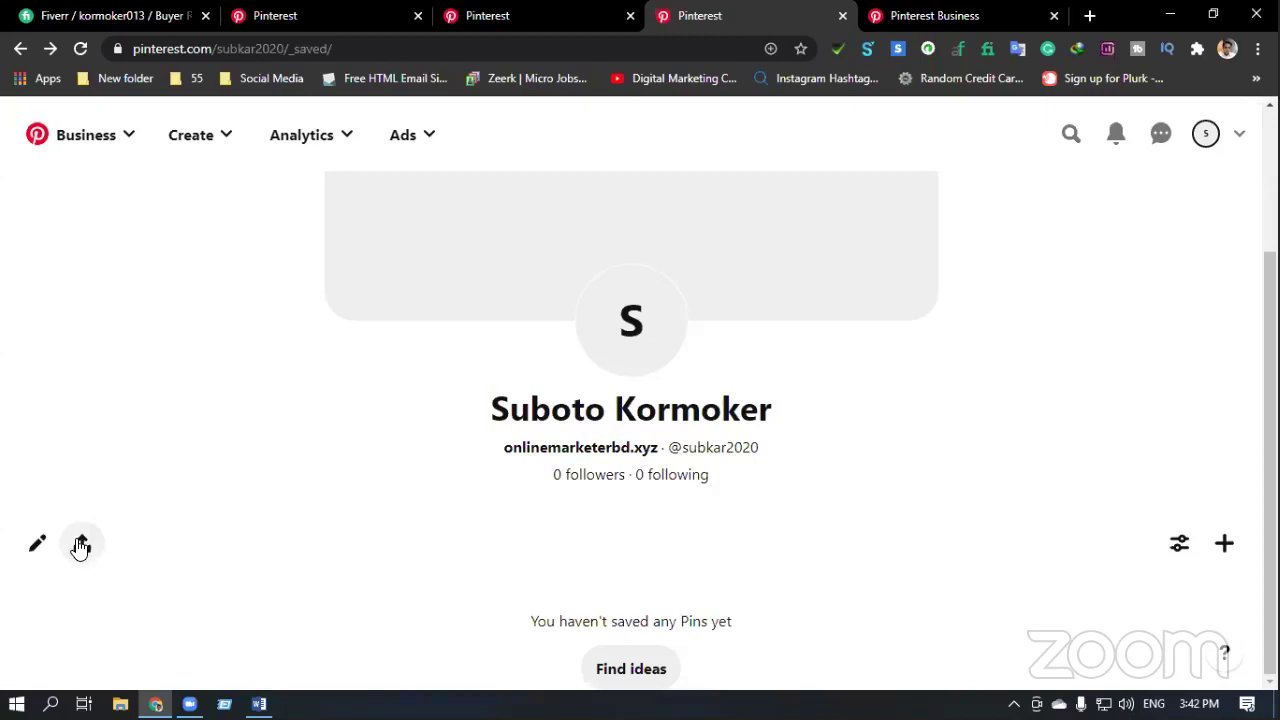
Open the profile's share options, then the + menu offering to create a Pin or Board
click(83, 547)
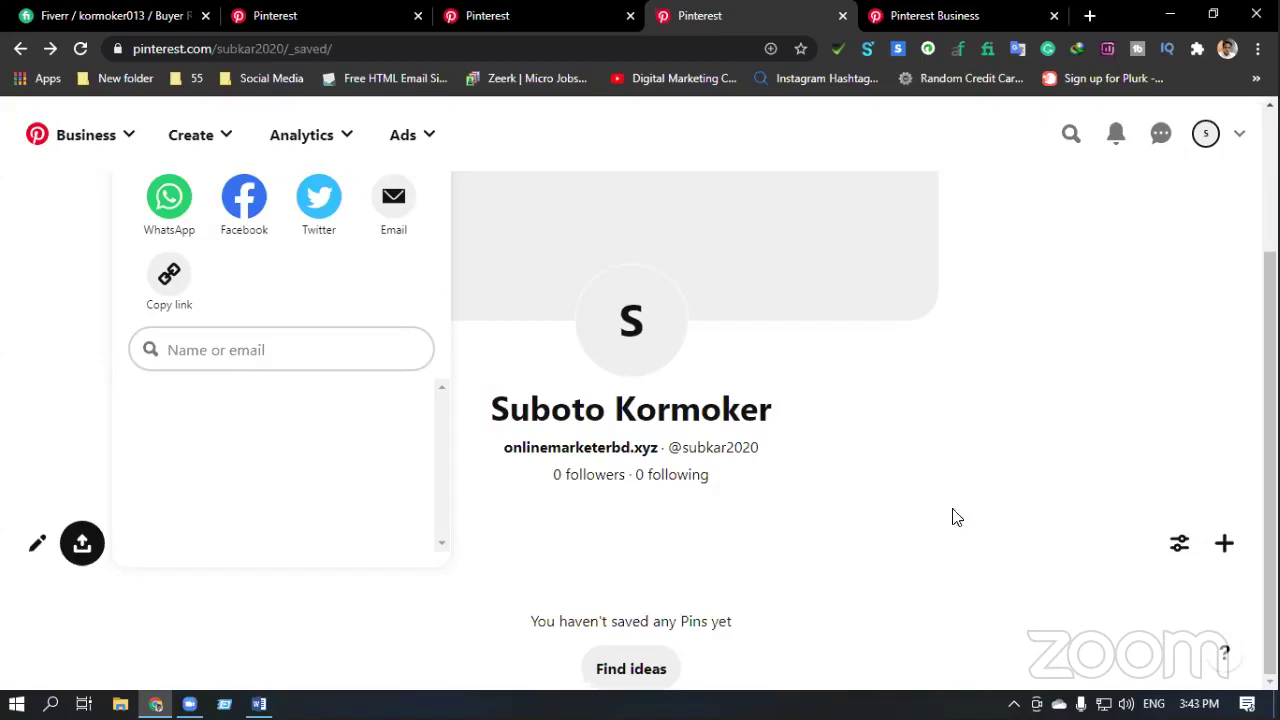
click(1226, 545)
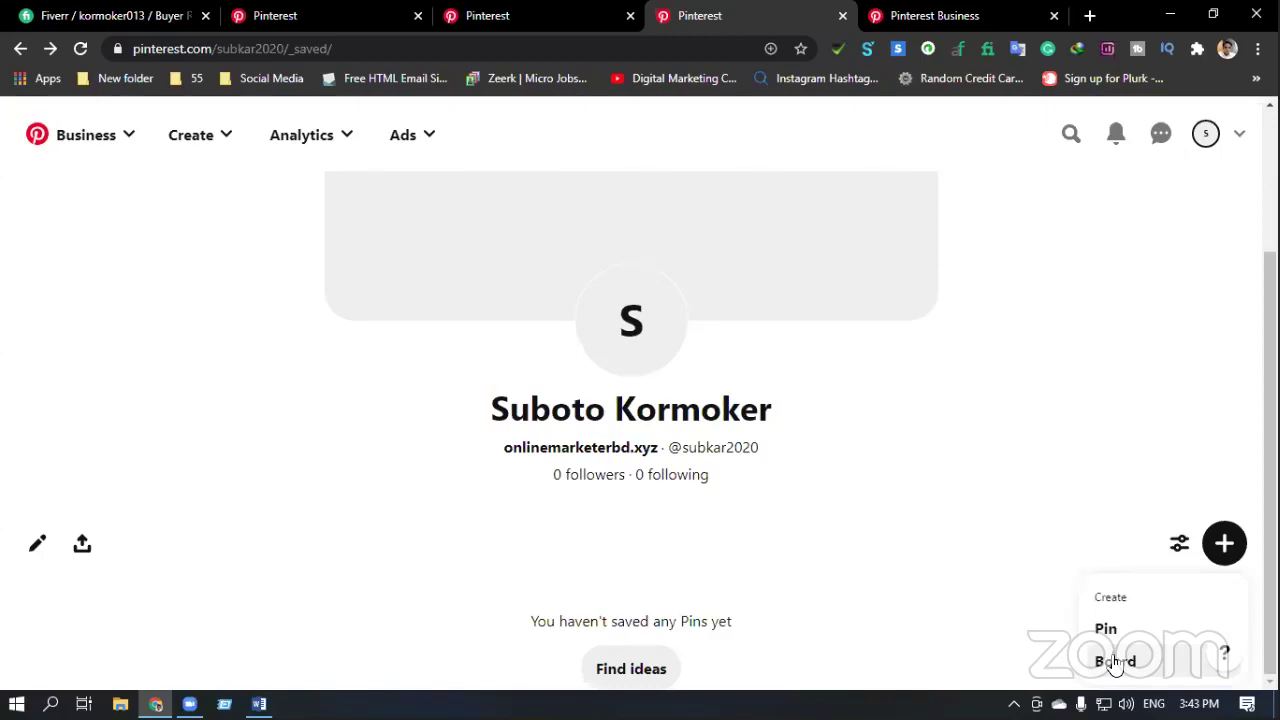
Choose Board to open the Create board dialog and focus its Name field
click(1115, 662)
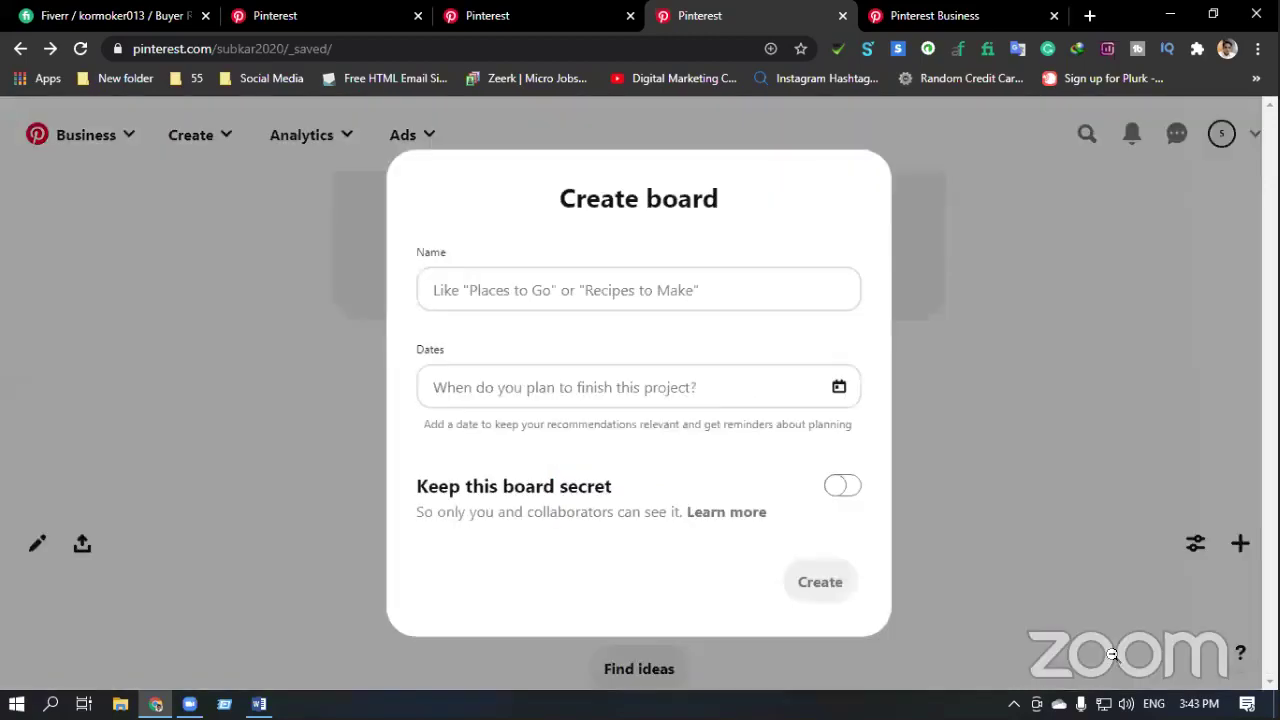
click(510, 293)
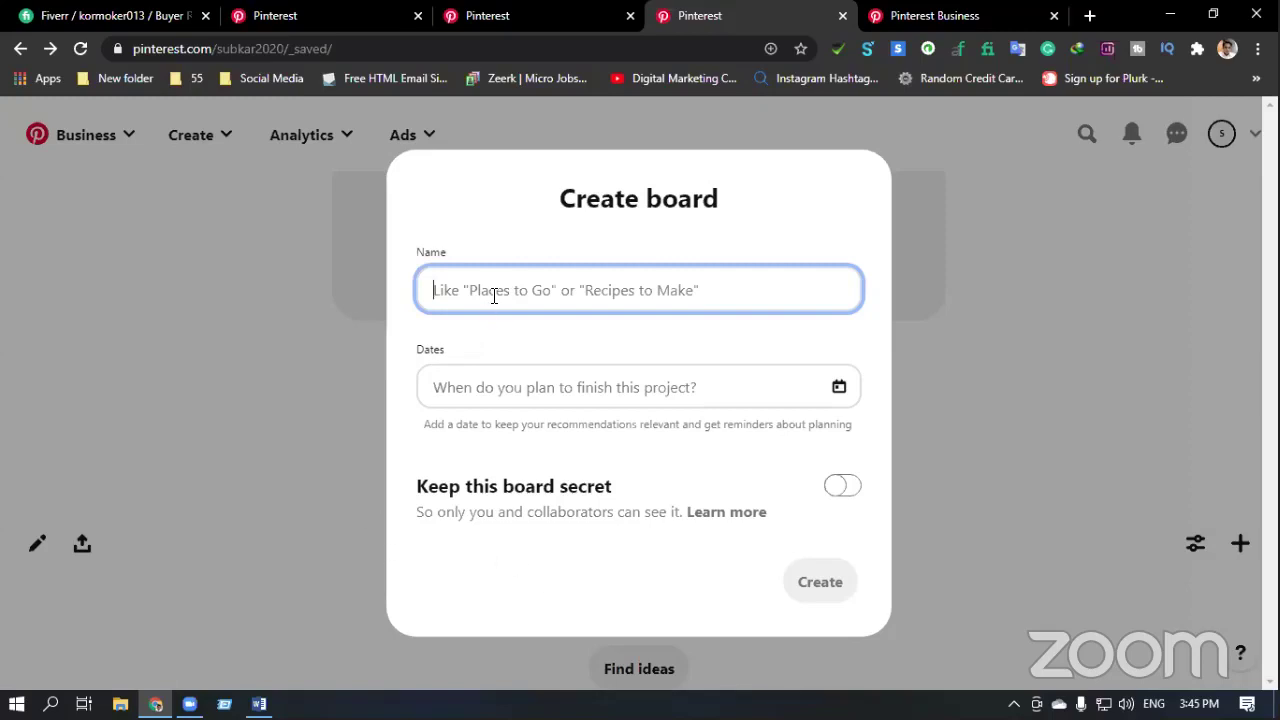
Enter 'Chittagong DM #934' as the new board's name
text(C)
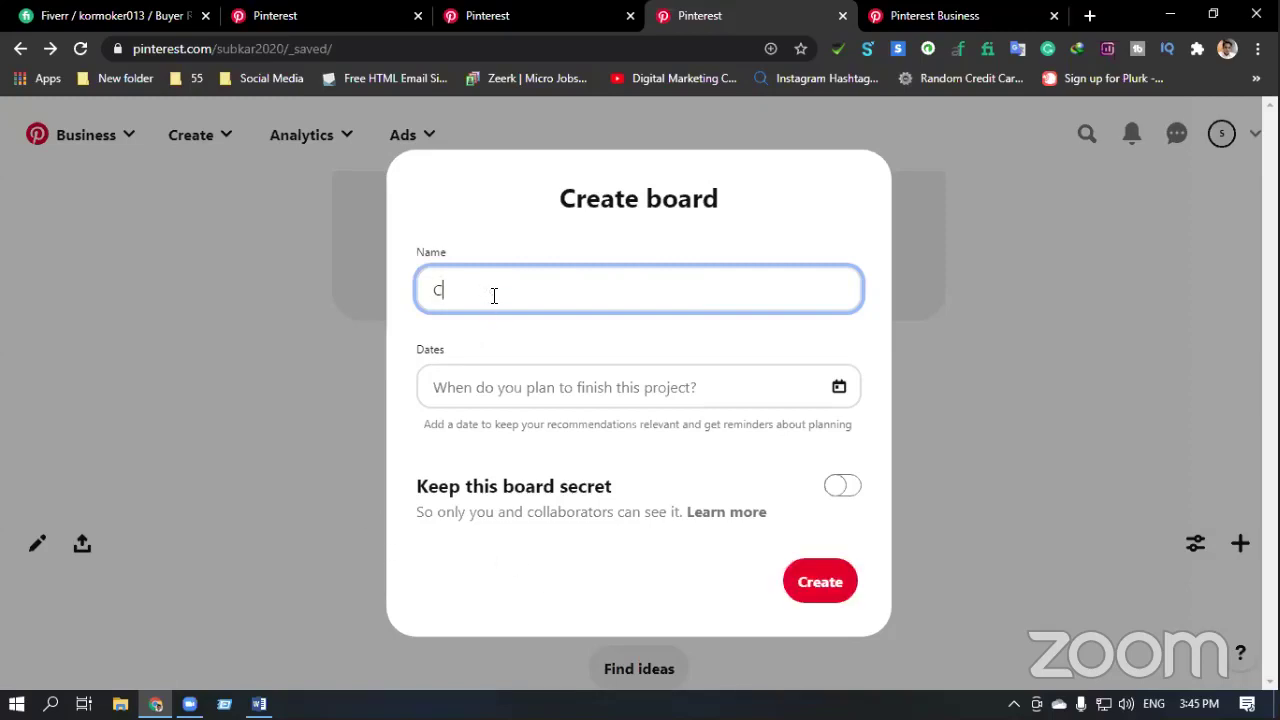
key(BackSpace)
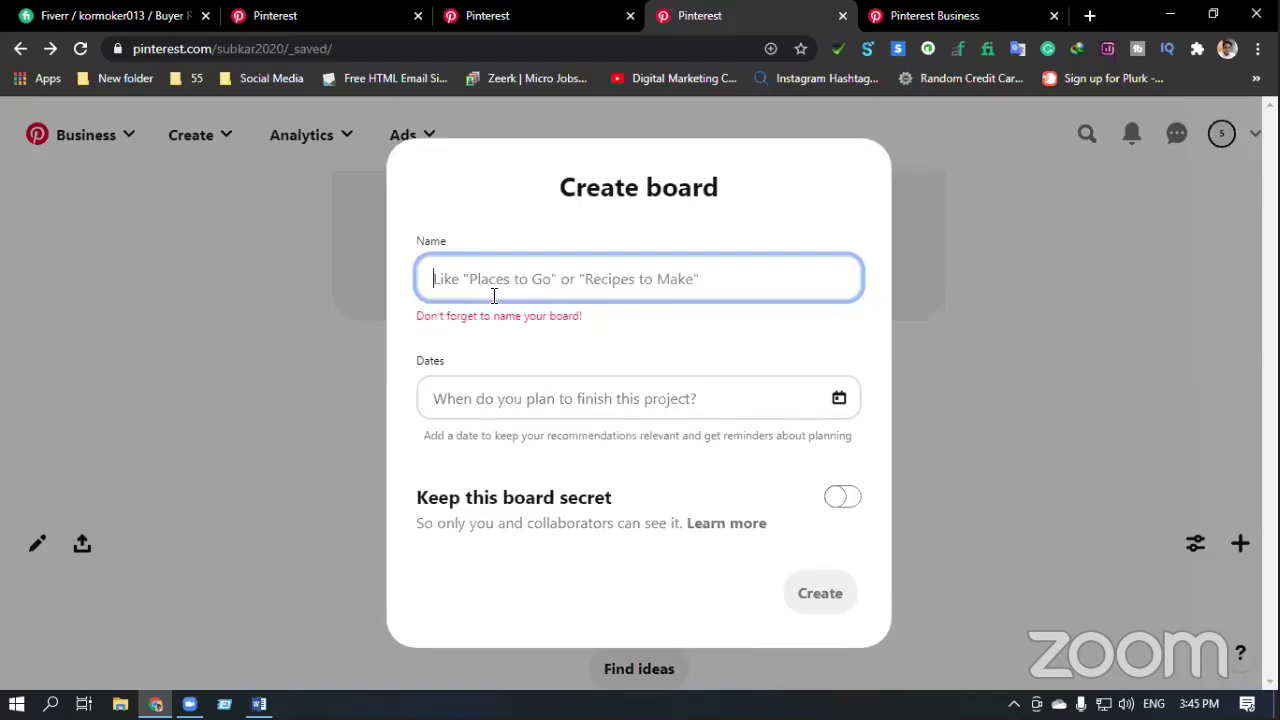
text(Chitt)
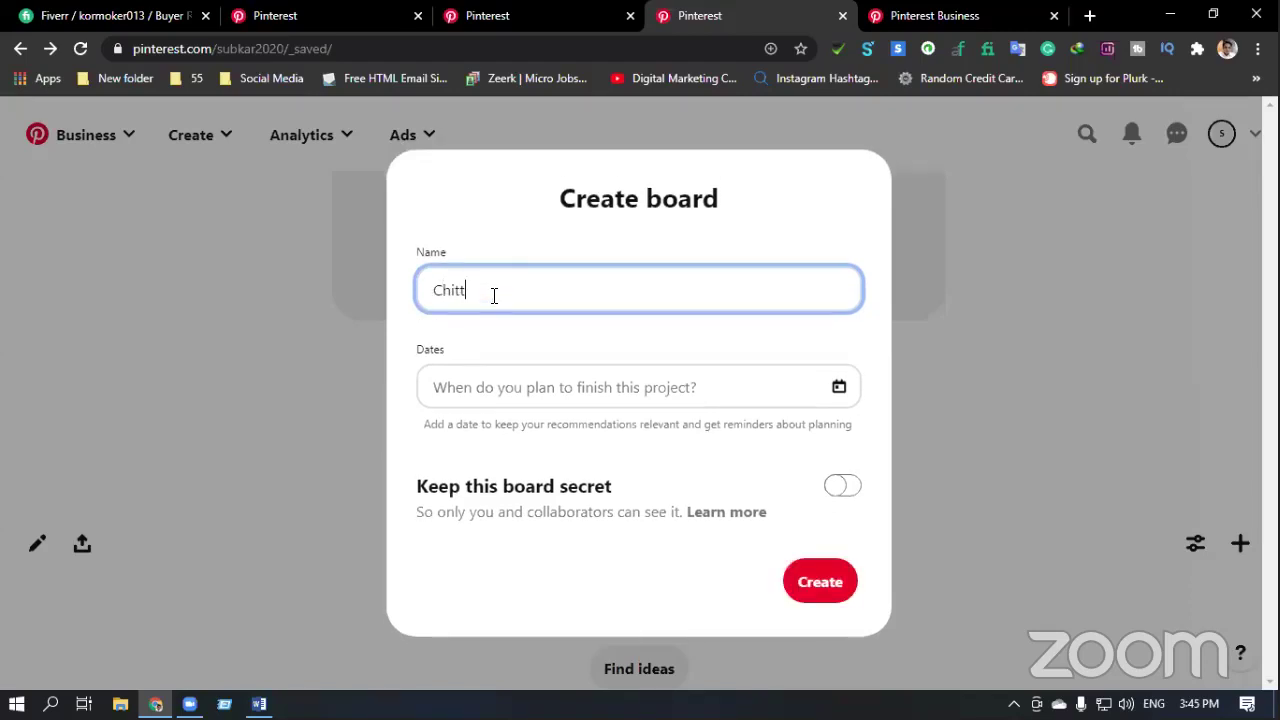
text(agong)
key(BackSpace)
key(BackSpace)
key(BackSpace)
key(BackSpace)
key(BackSpace)
key(BackSpace)
key(BackSpace)
key(BackSpace)
key(BackSpace)
key(BackSpace)
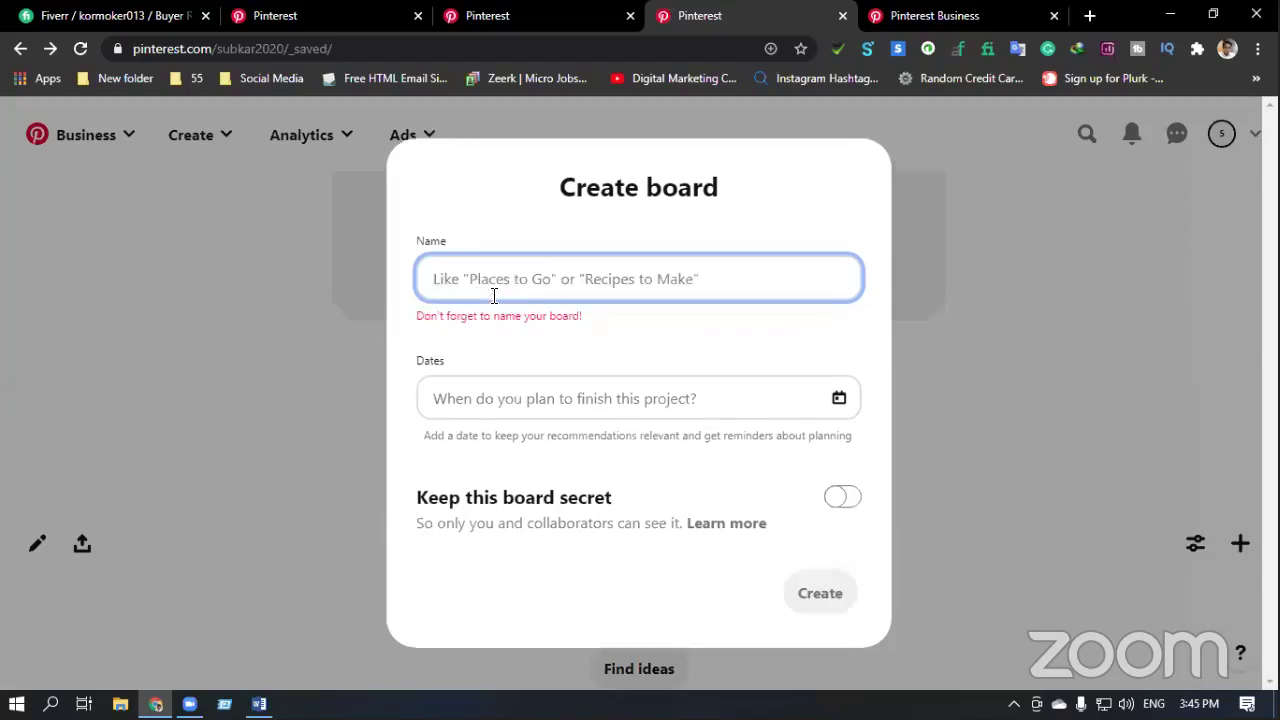
text(Ch)
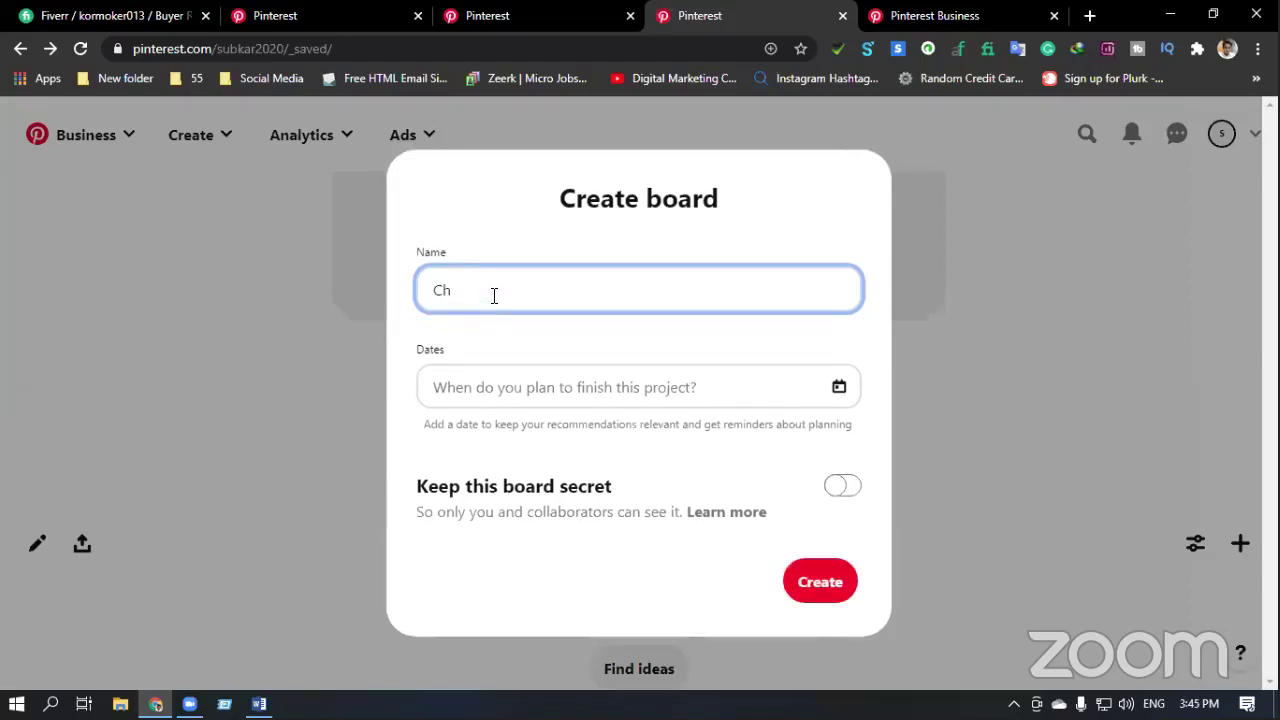
text(tttagong D)
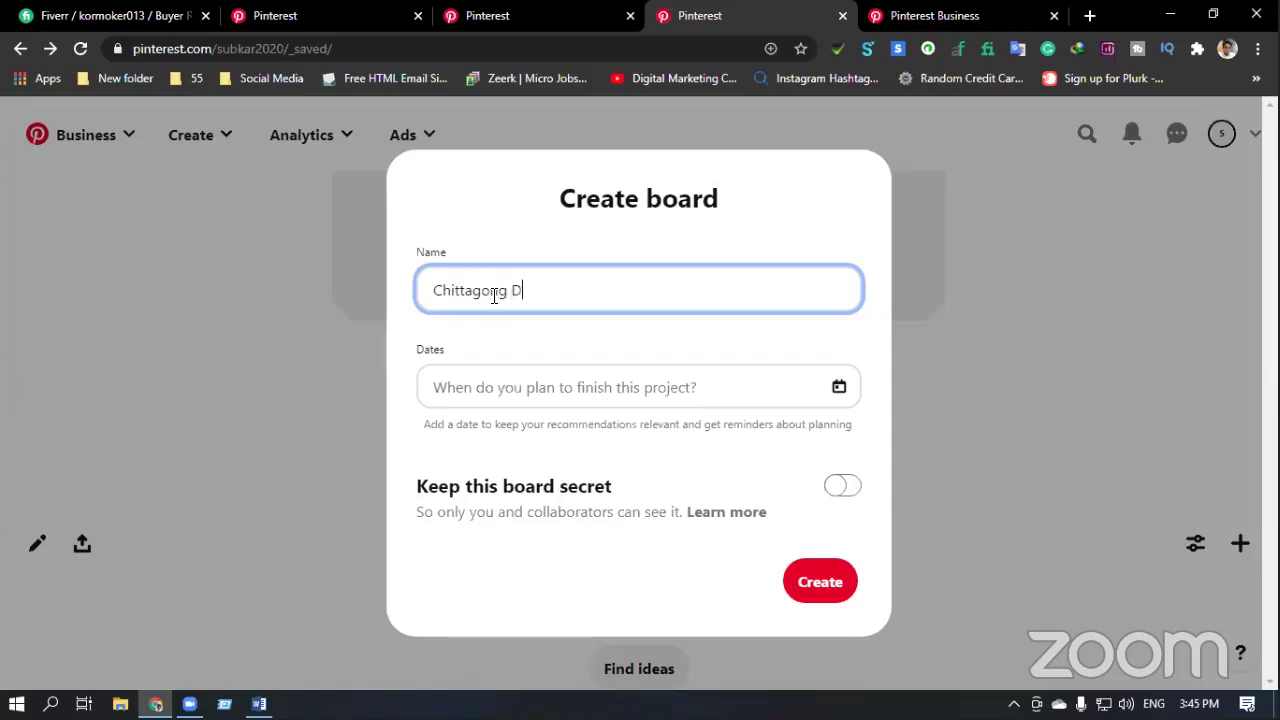
text(M #934)
Browse the Dates calendar to January 2021, close it without a date, and create the board
click(516, 404)
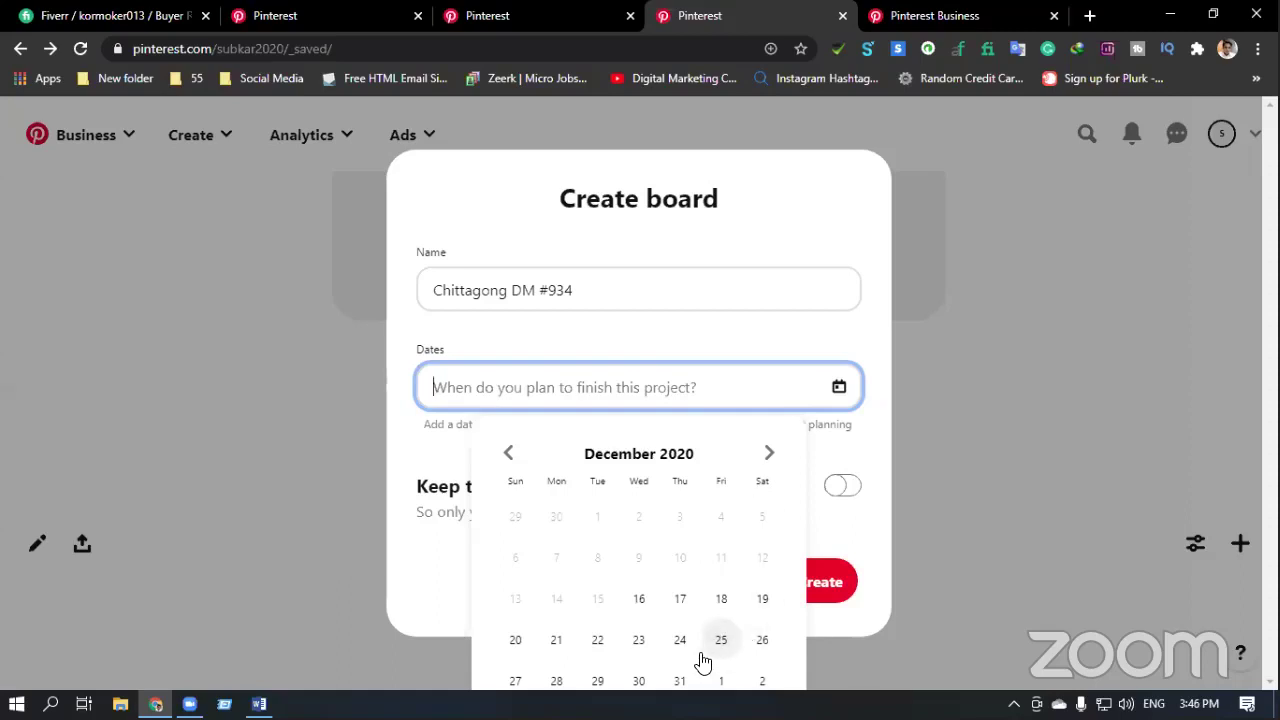
click(769, 454)
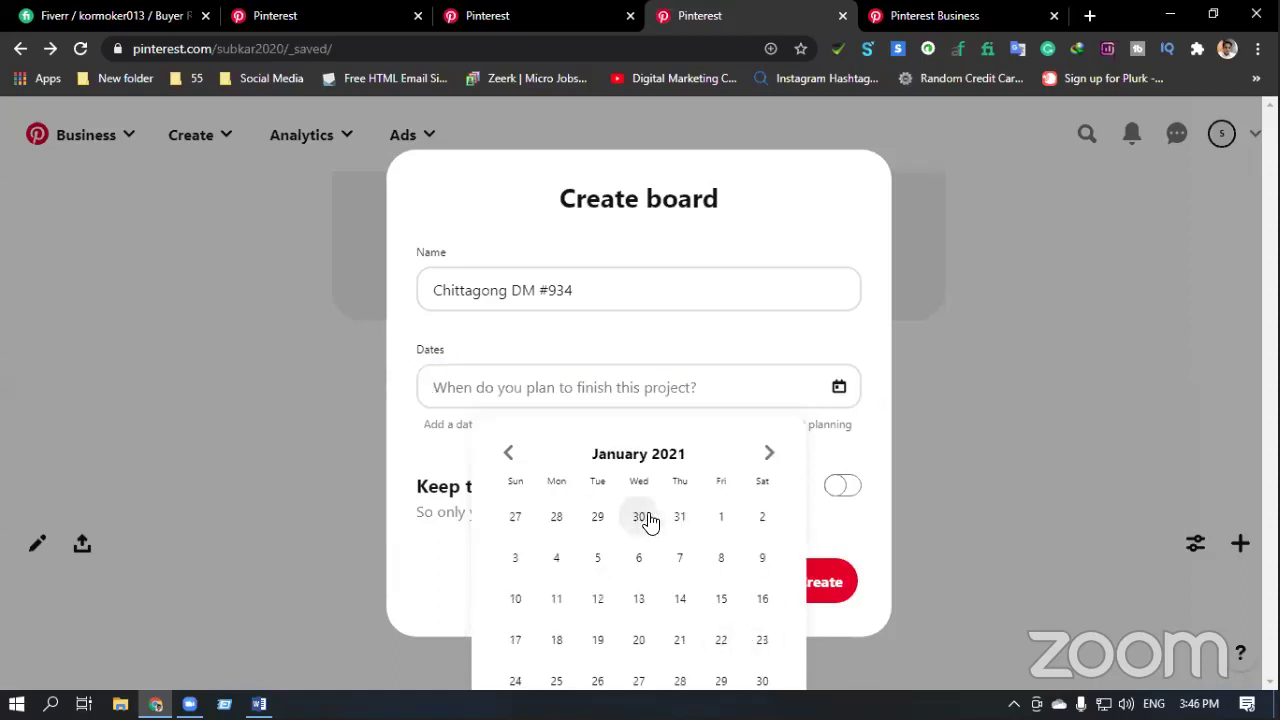
click(410, 449)
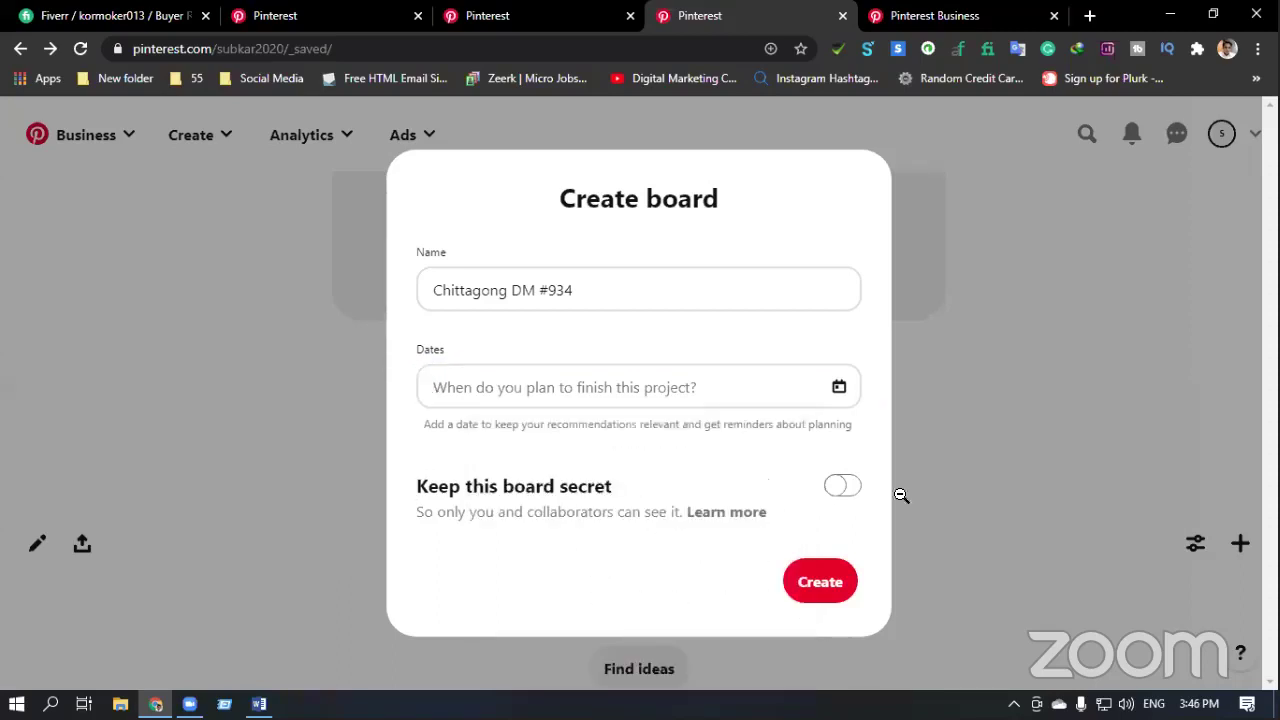
click(819, 590)
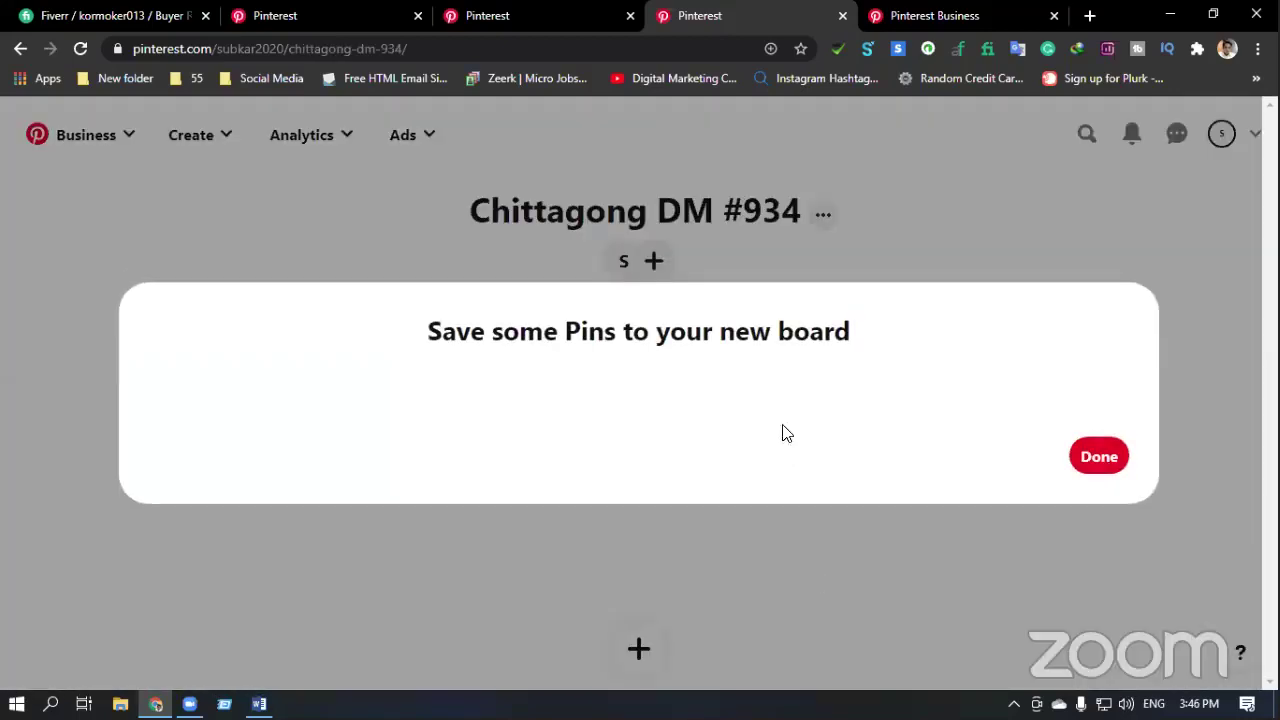
Dismiss the 'Save some Pins' prompt with Done and open the Business navigation dropdown
click(1099, 457)
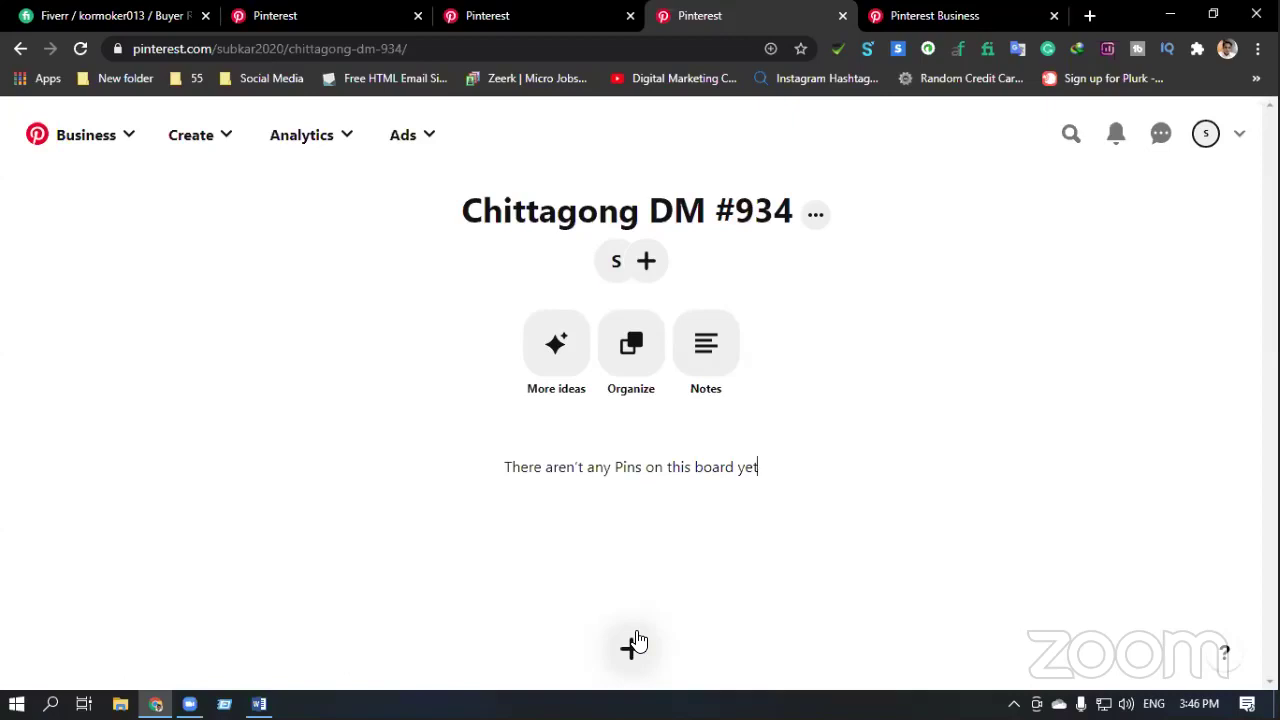
click(97, 137)
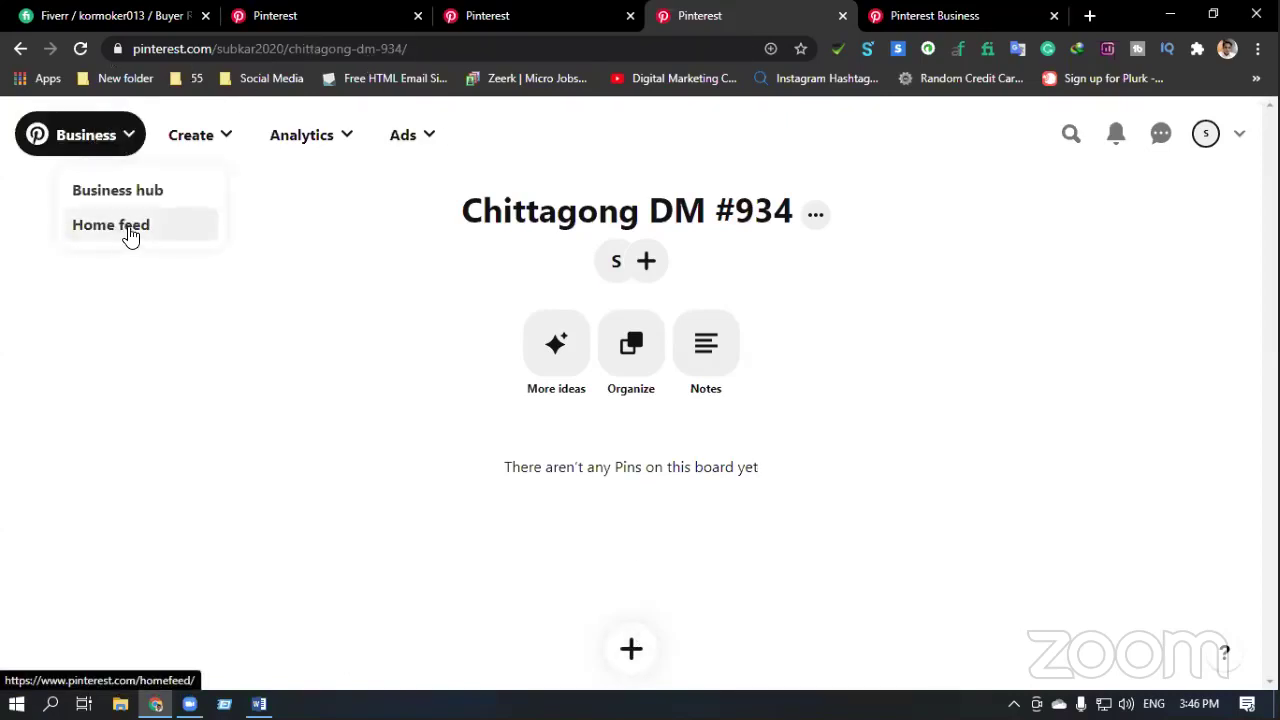
Switch to the home feed tab and scroll through the For you feed
click(486, 20)
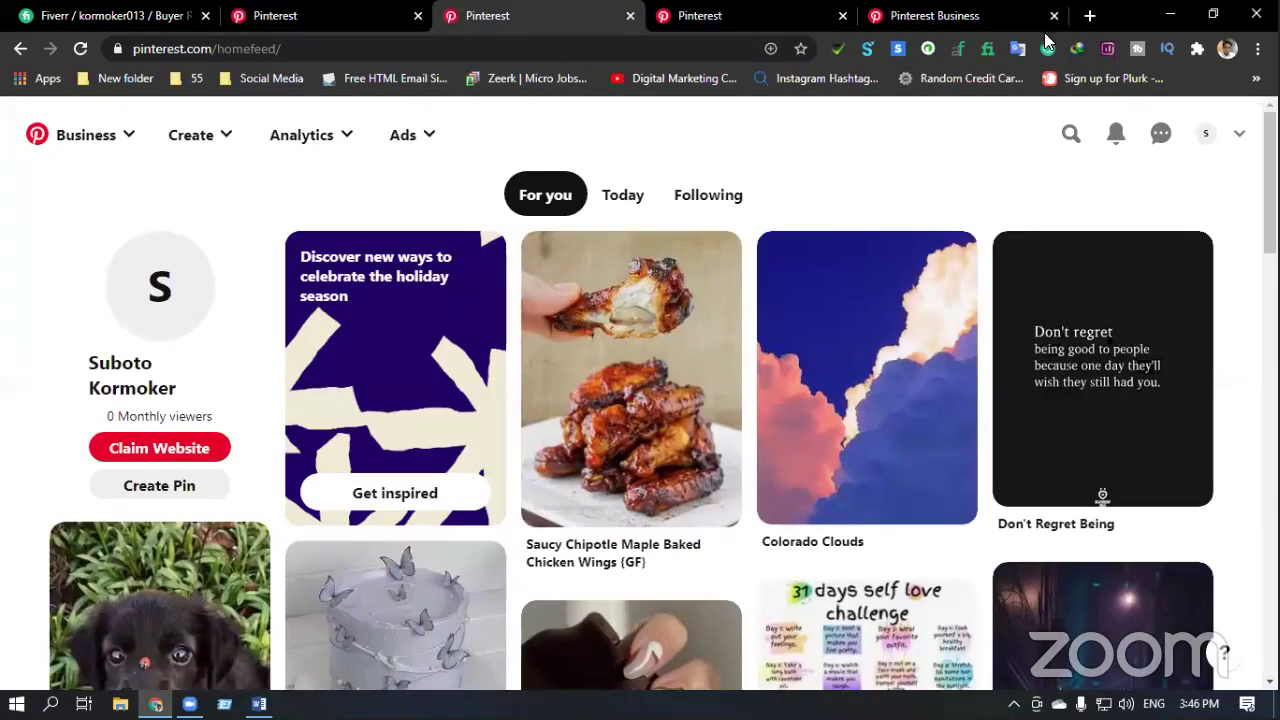
click(100, 136)
click(104, 220)
scroll(650, 395, down, 3)
scroll(523, 351, up, 2)
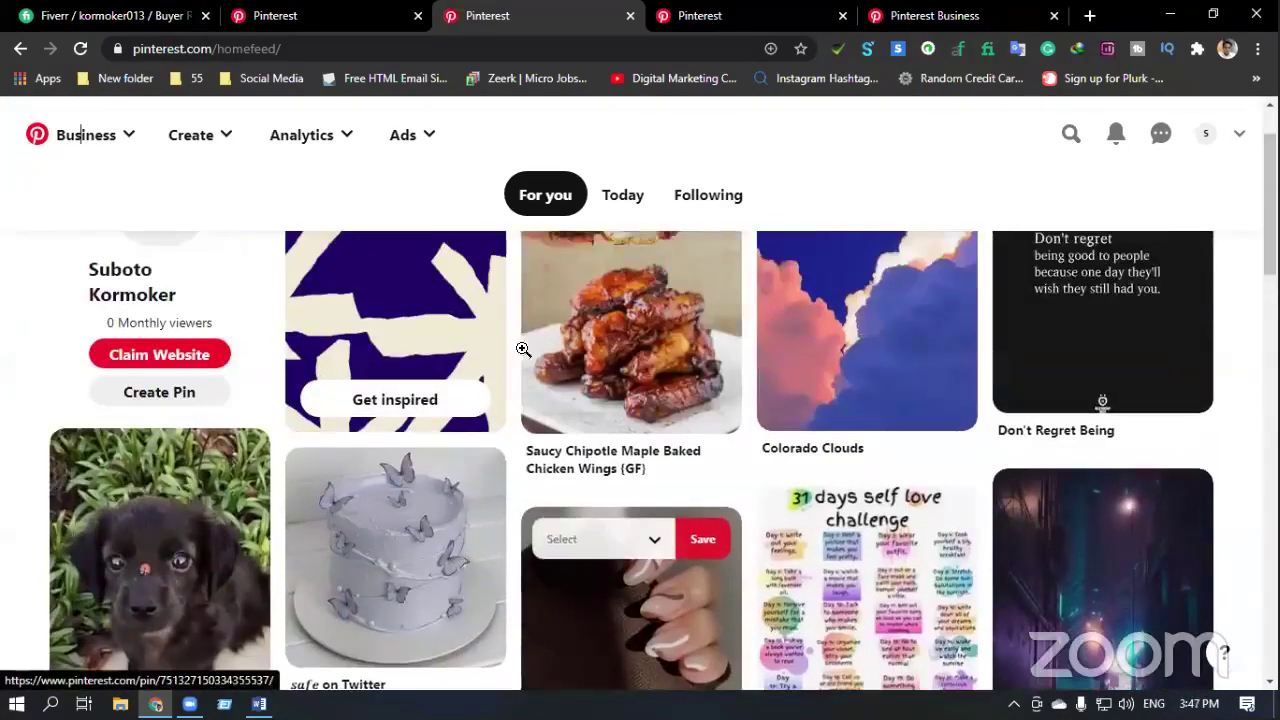
scroll(470, 335, up, 1)
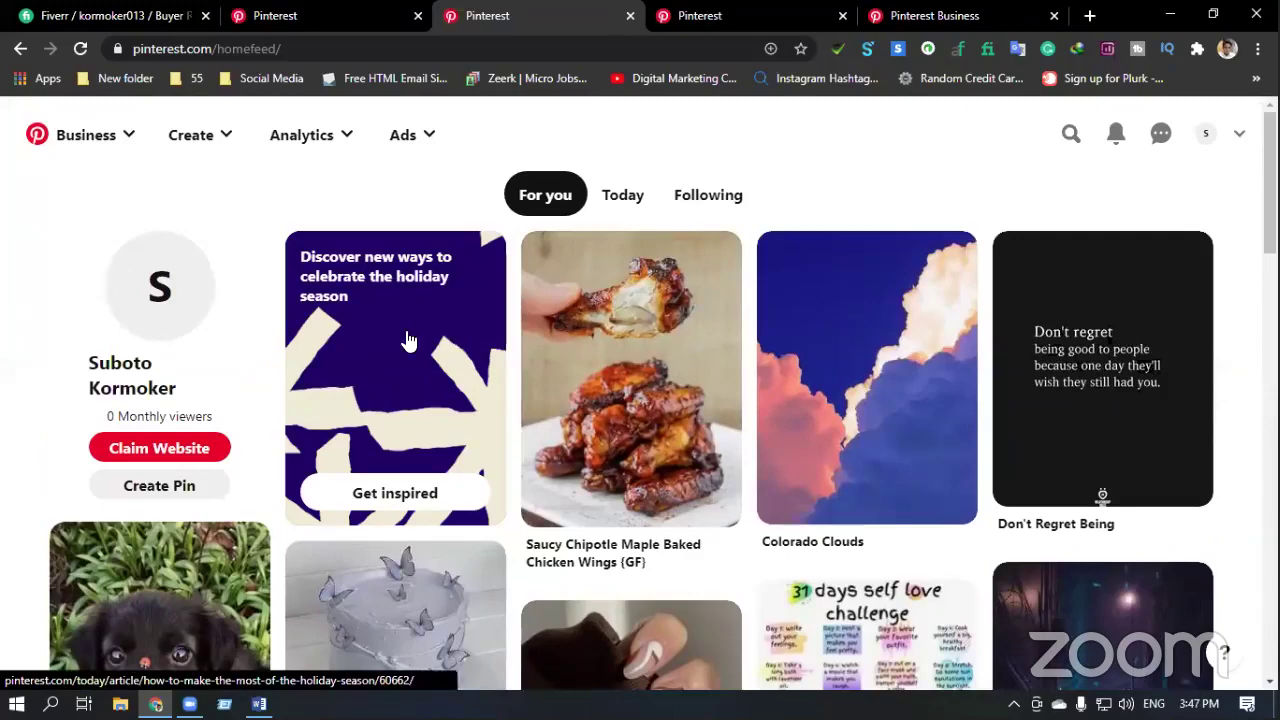
Open the chicken wings pin, browse its creator's All Pins, then go back
click(572, 337)
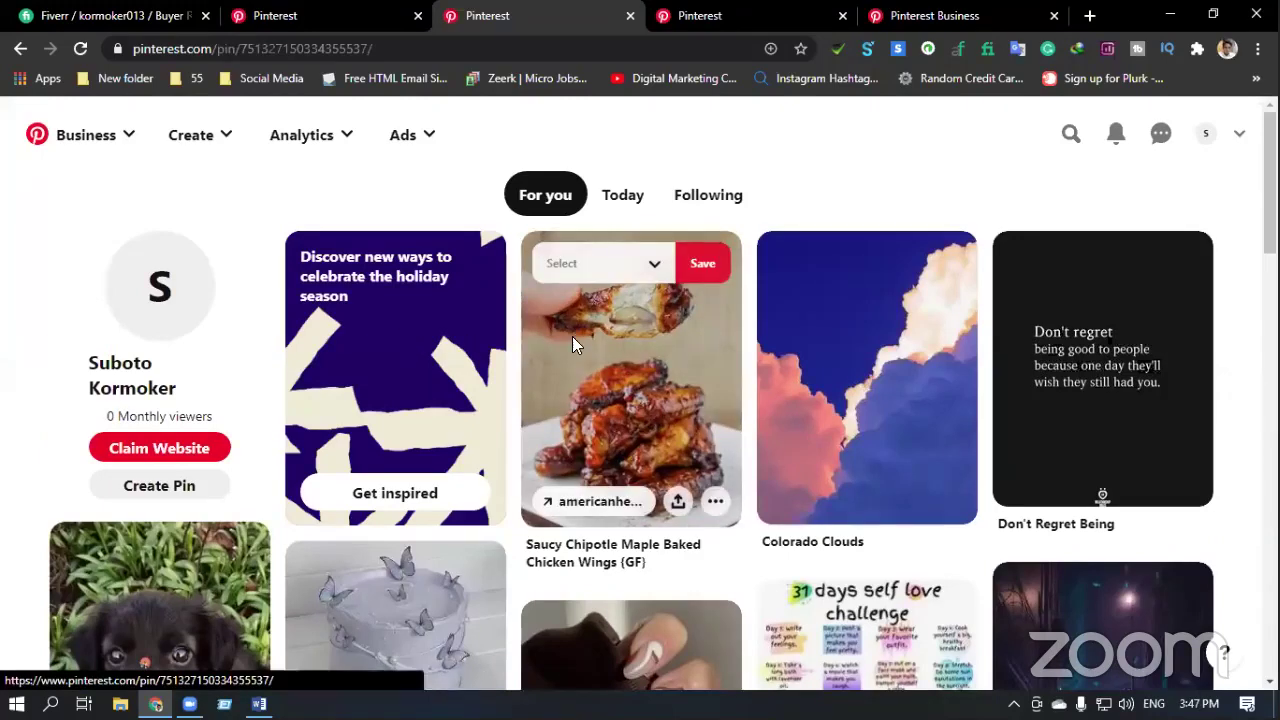
scroll(575, 346, down, 2)
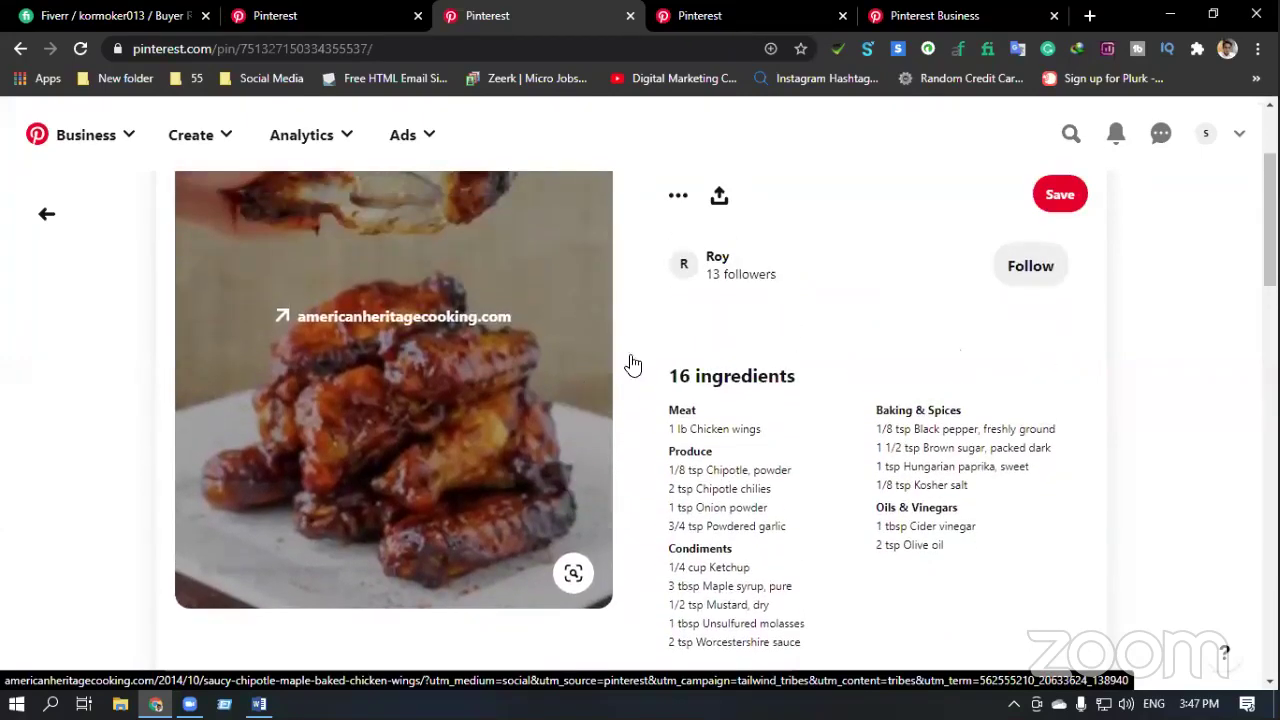
click(716, 260)
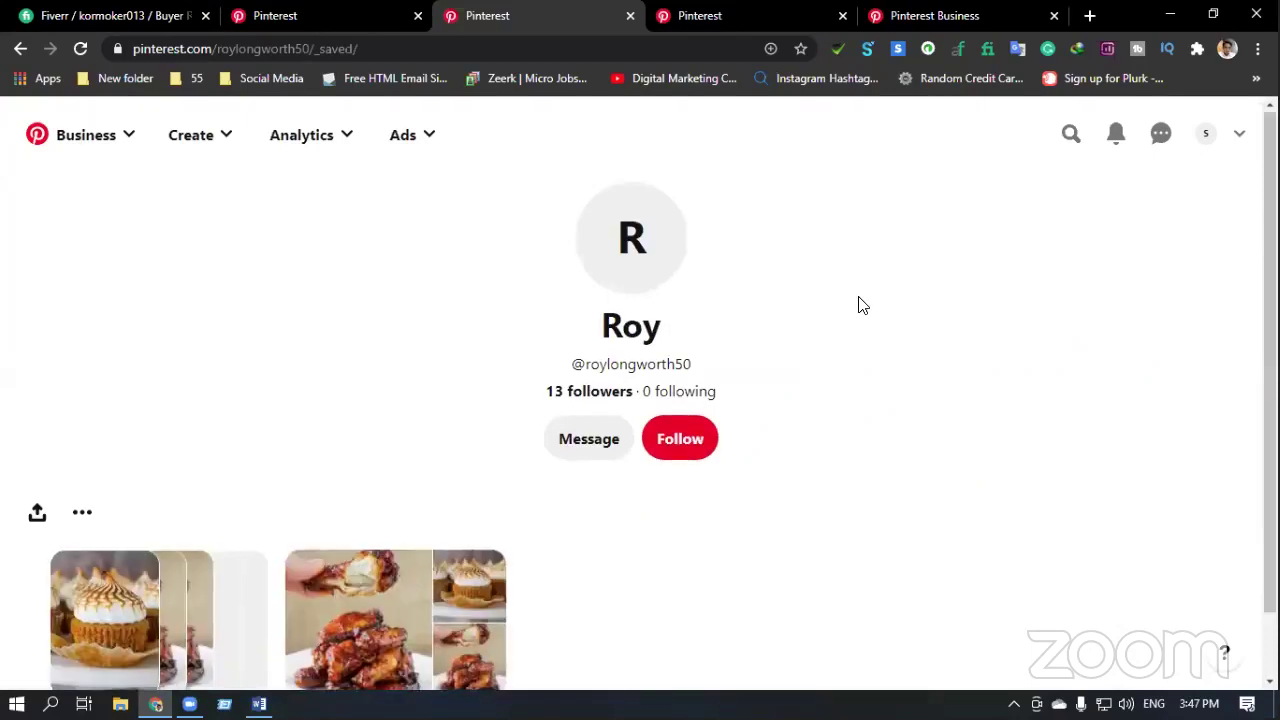
scroll(857, 305, down, 2)
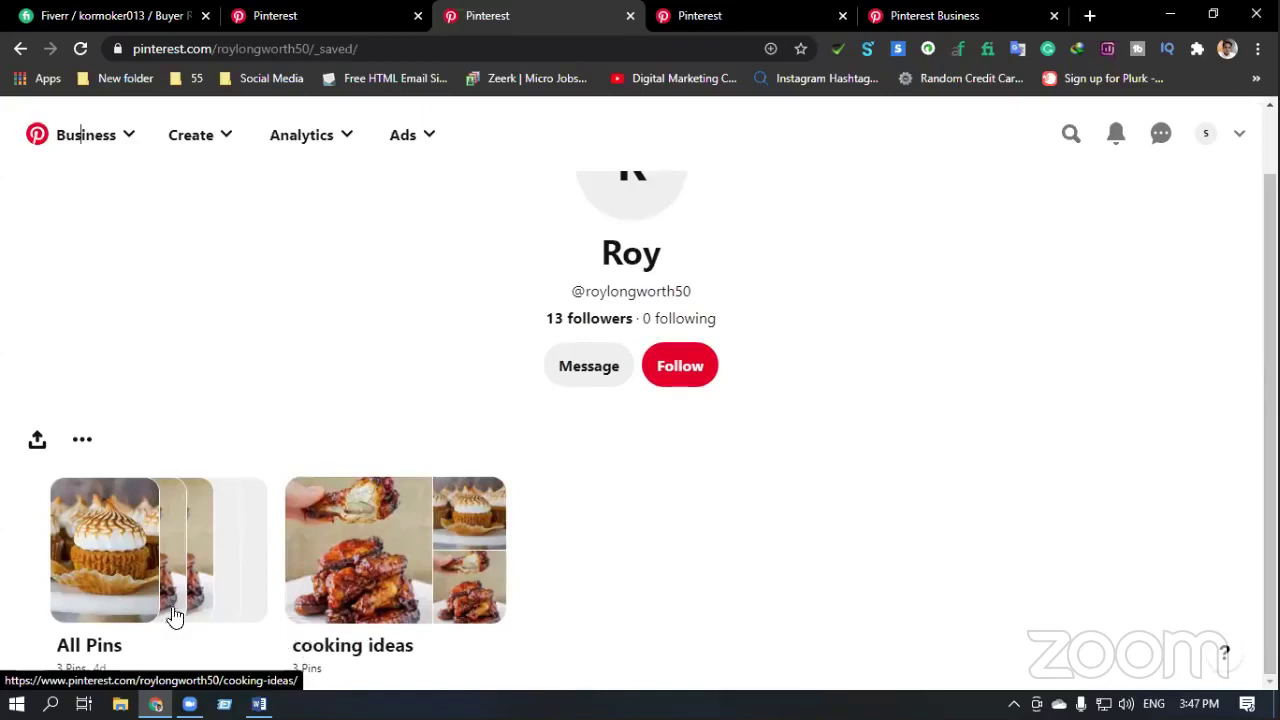
click(110, 530)
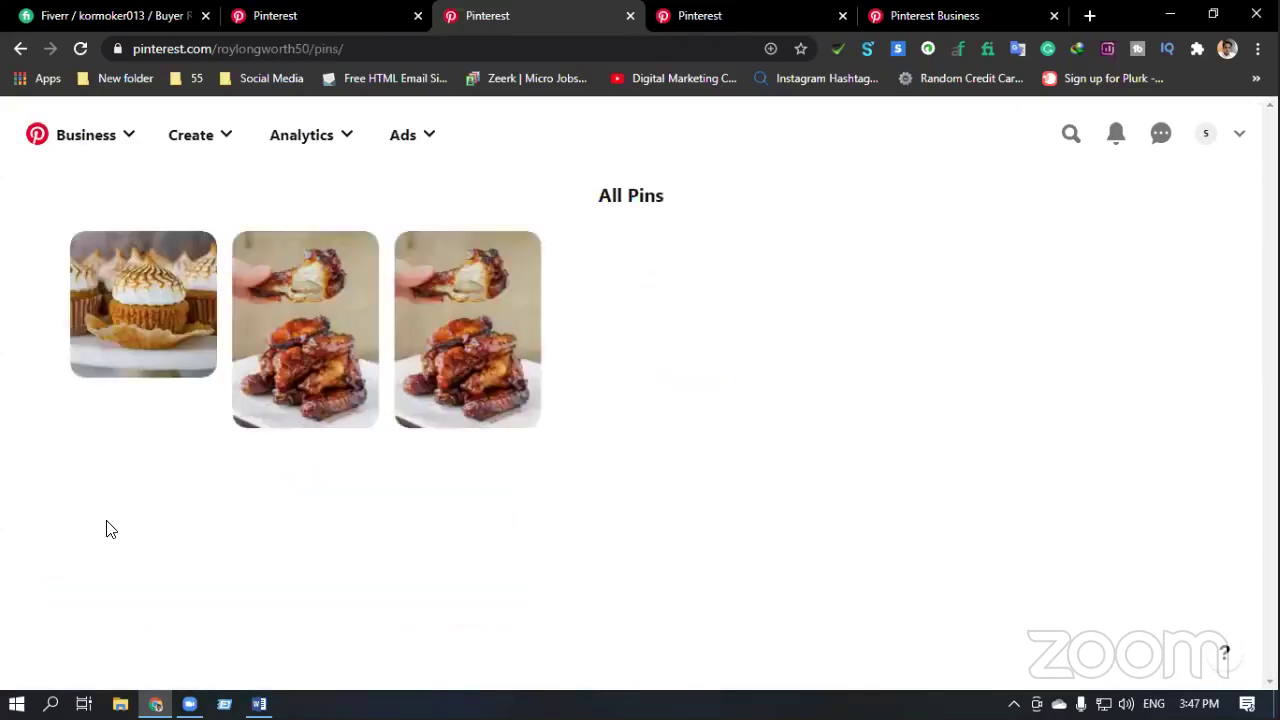
click(20, 48)
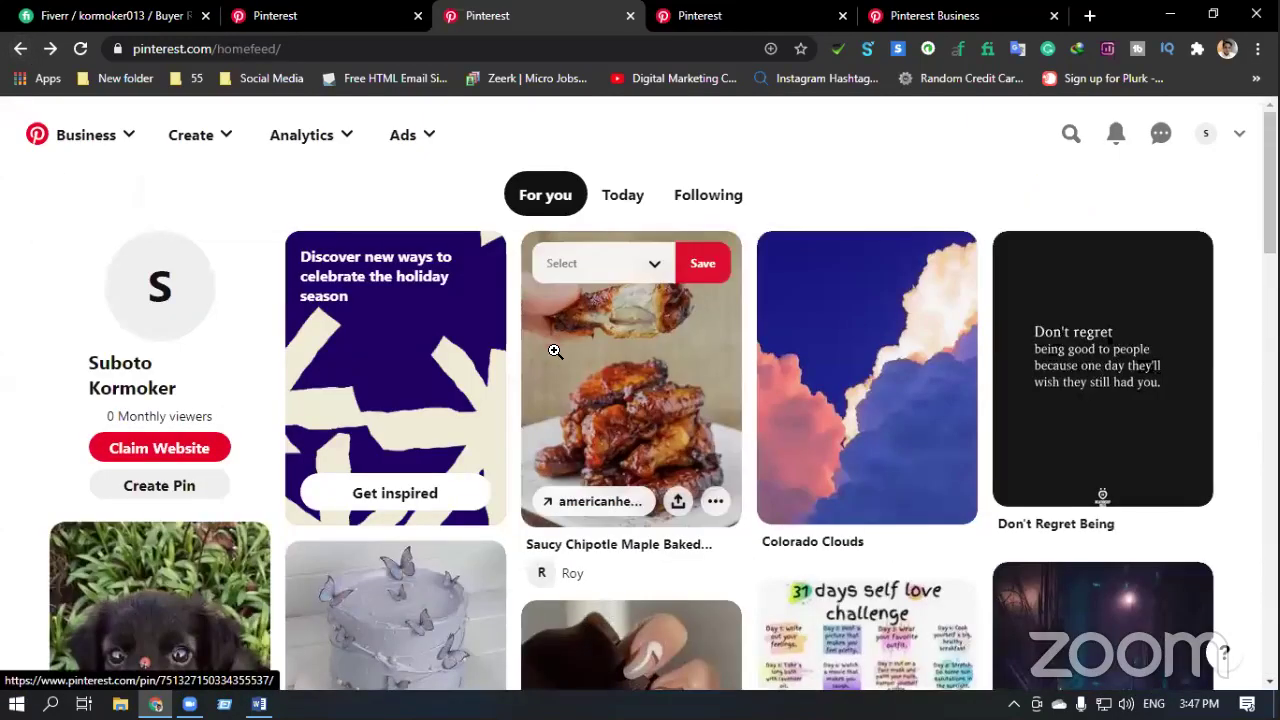
Scroll the home feed and open the purple donut-topped party cake pin from fabmood.com
scroll(552, 341, down, 3)
scroll(555, 351, down, 1)
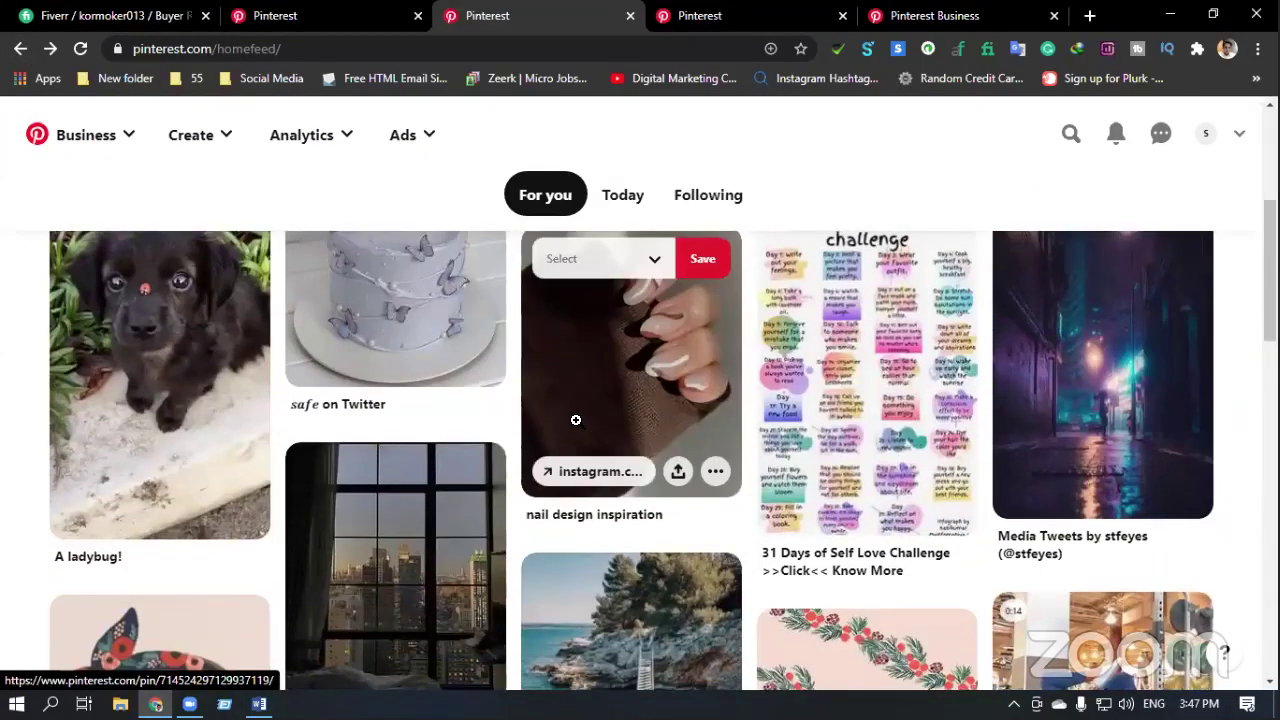
scroll(600, 390, down, 2)
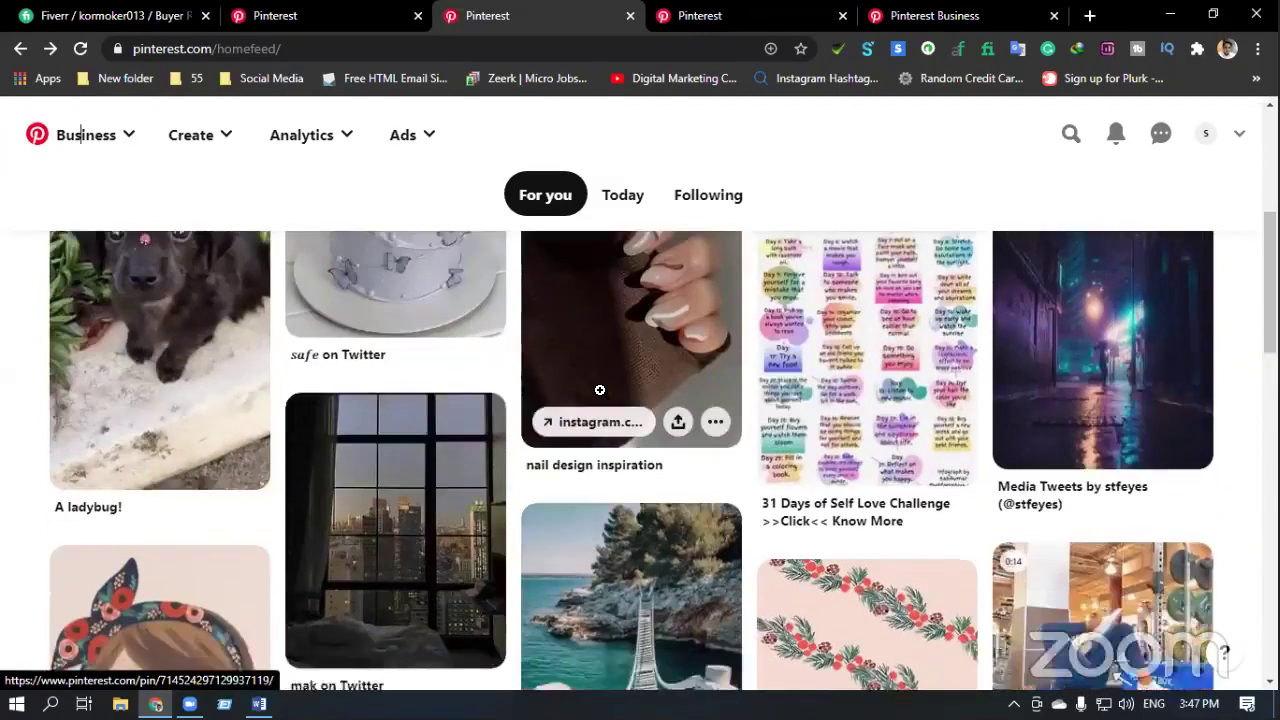
scroll(603, 400, down, 2)
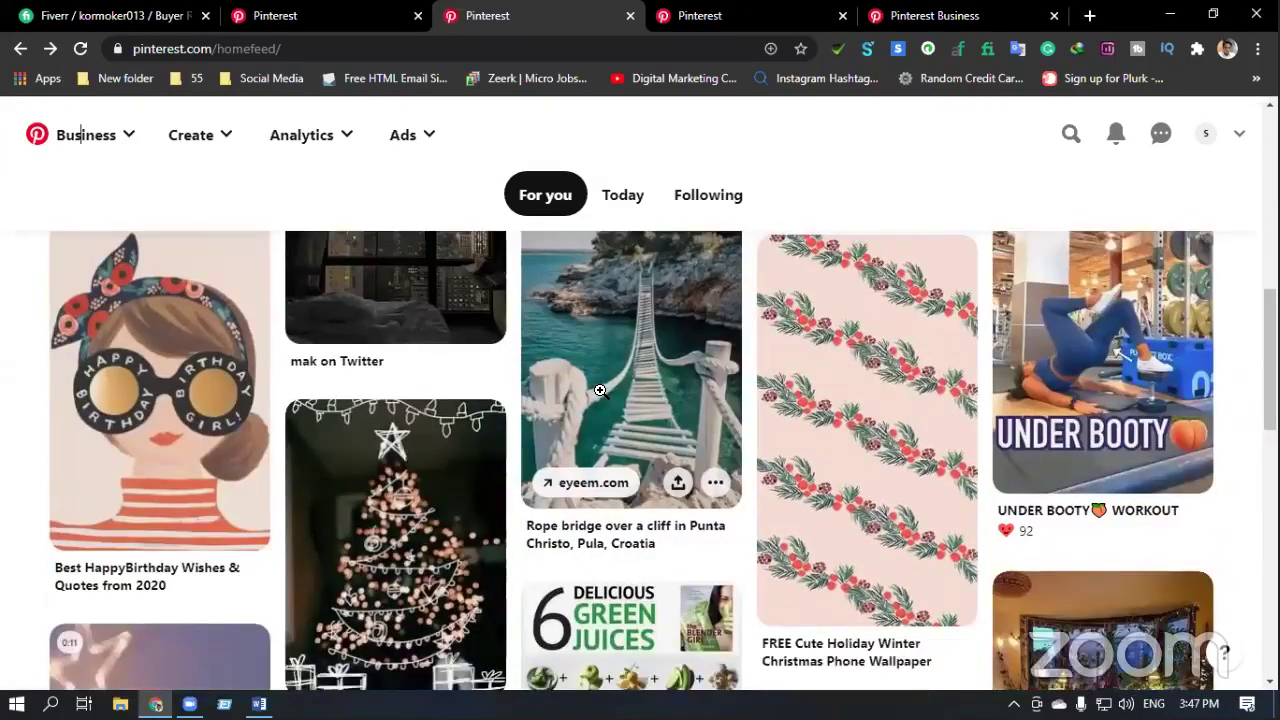
scroll(695, 515, up, 2)
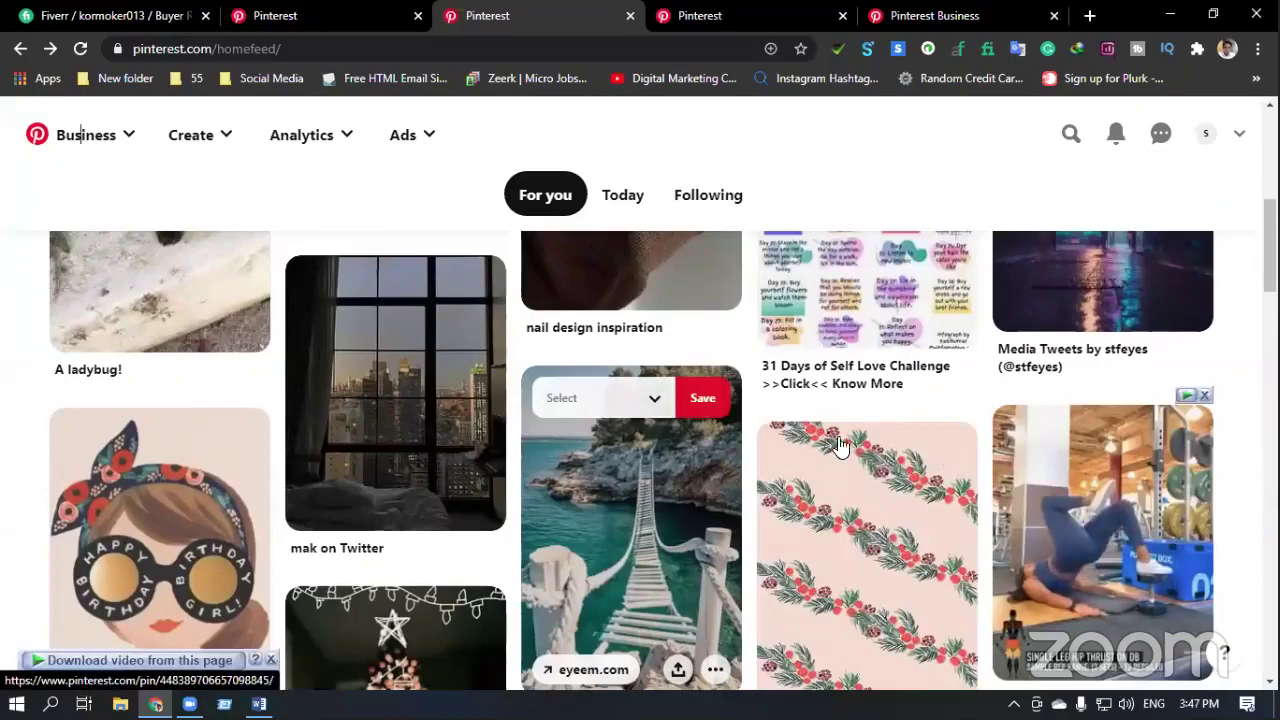
scroll(880, 449, up, 3)
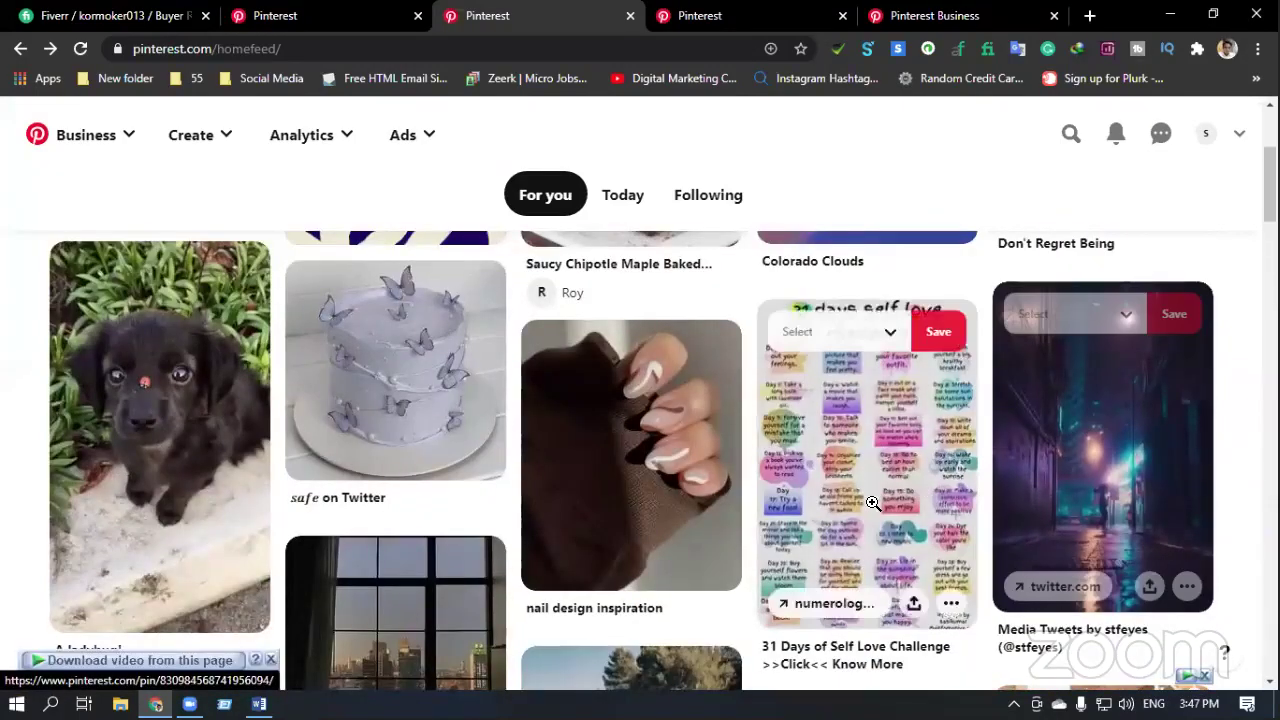
scroll(875, 480, down, 4)
scroll(873, 503, up, 5)
scroll(412, 385, down, 4)
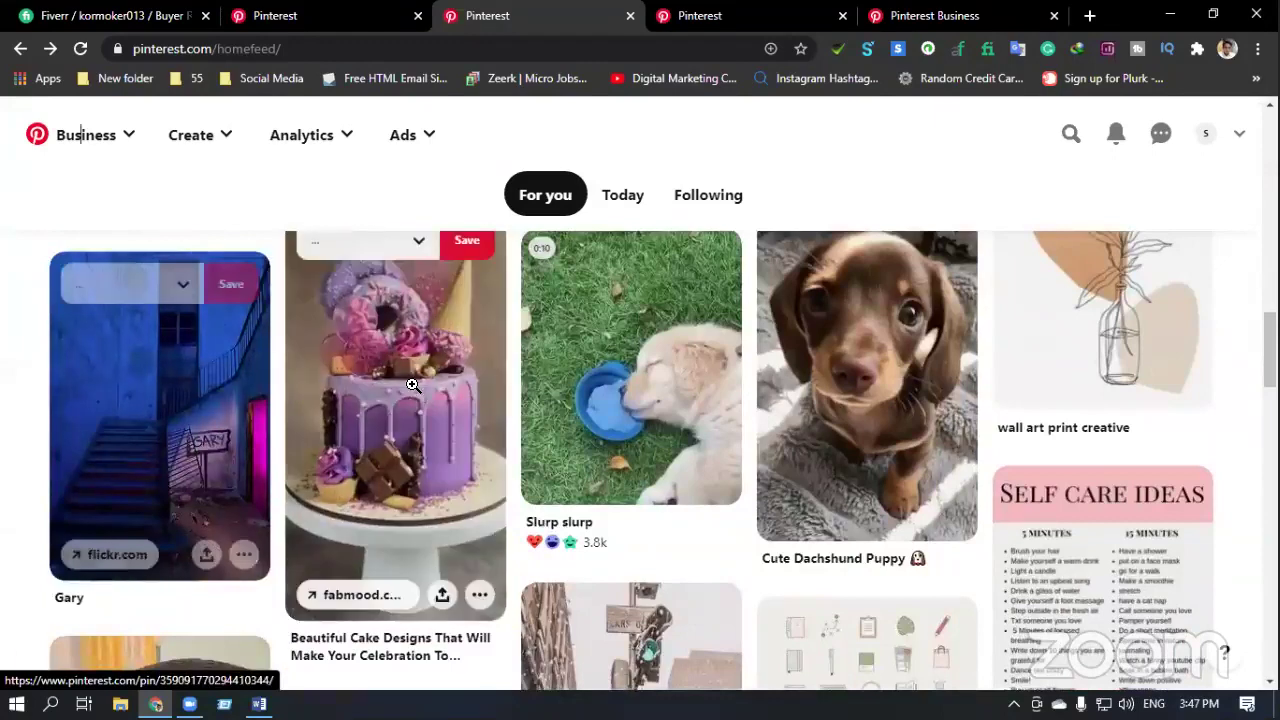
click(412, 385)
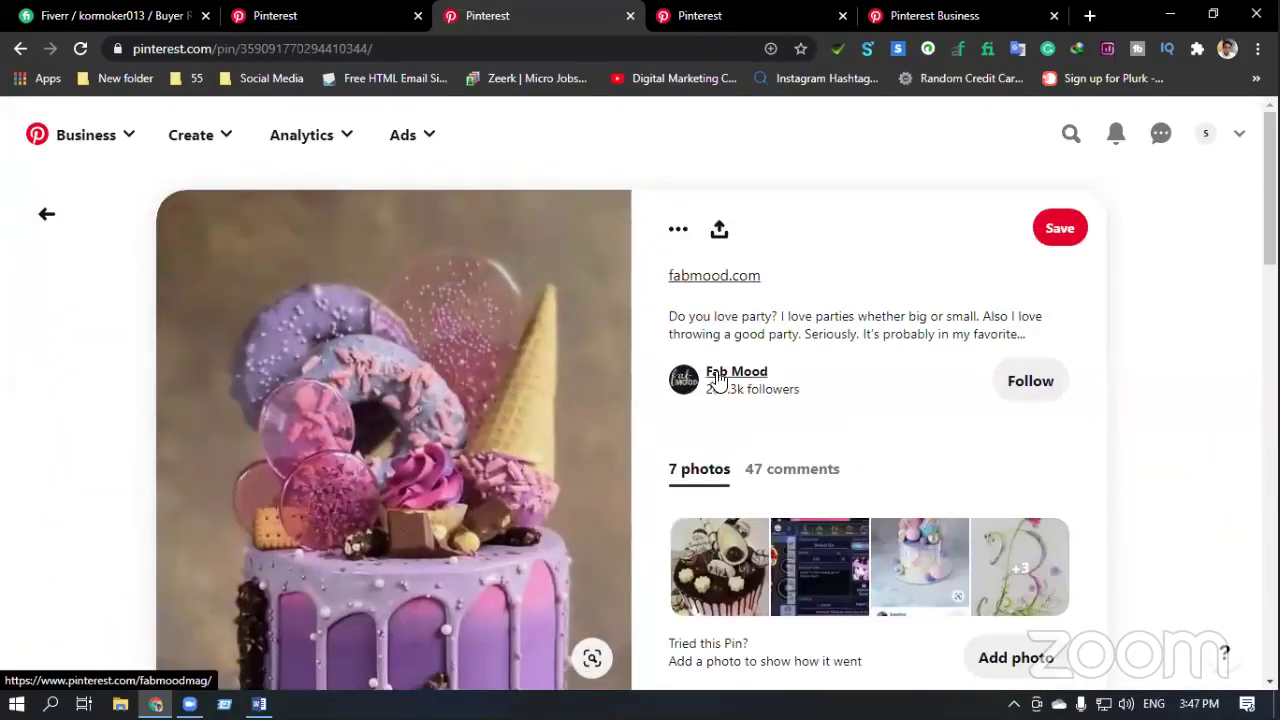
click(735, 375)
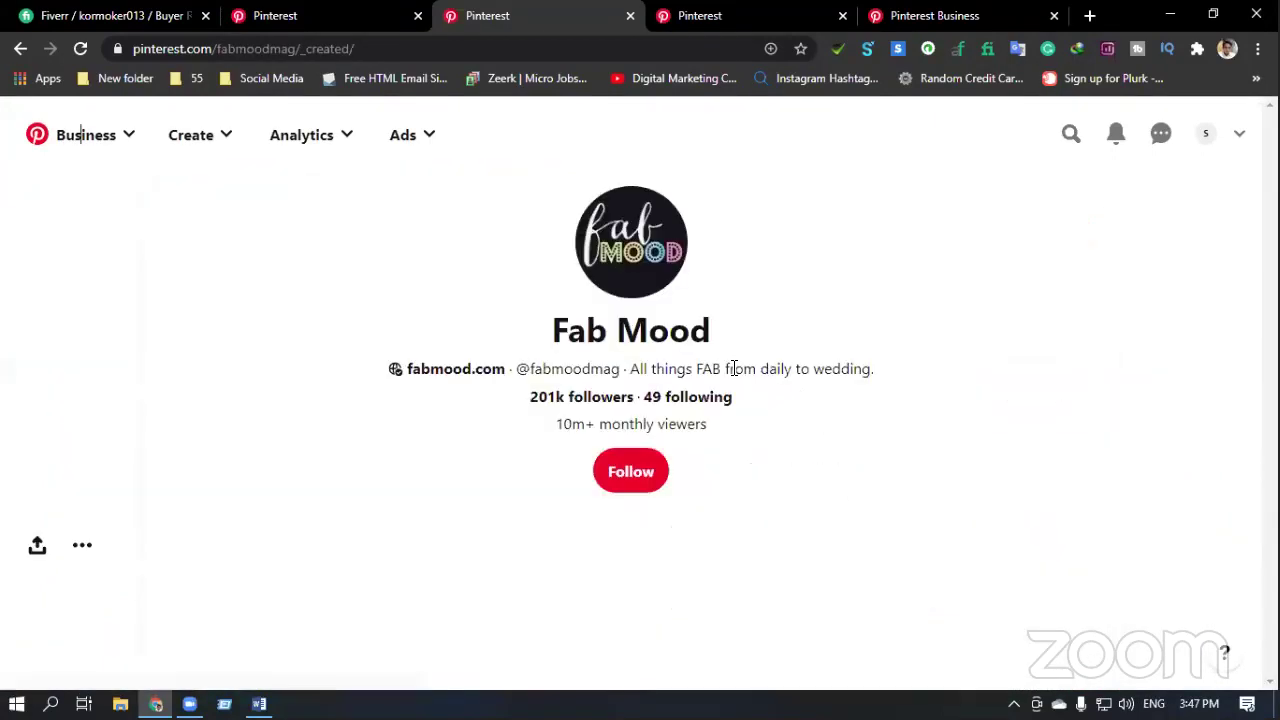
scroll(733, 370, down, 5)
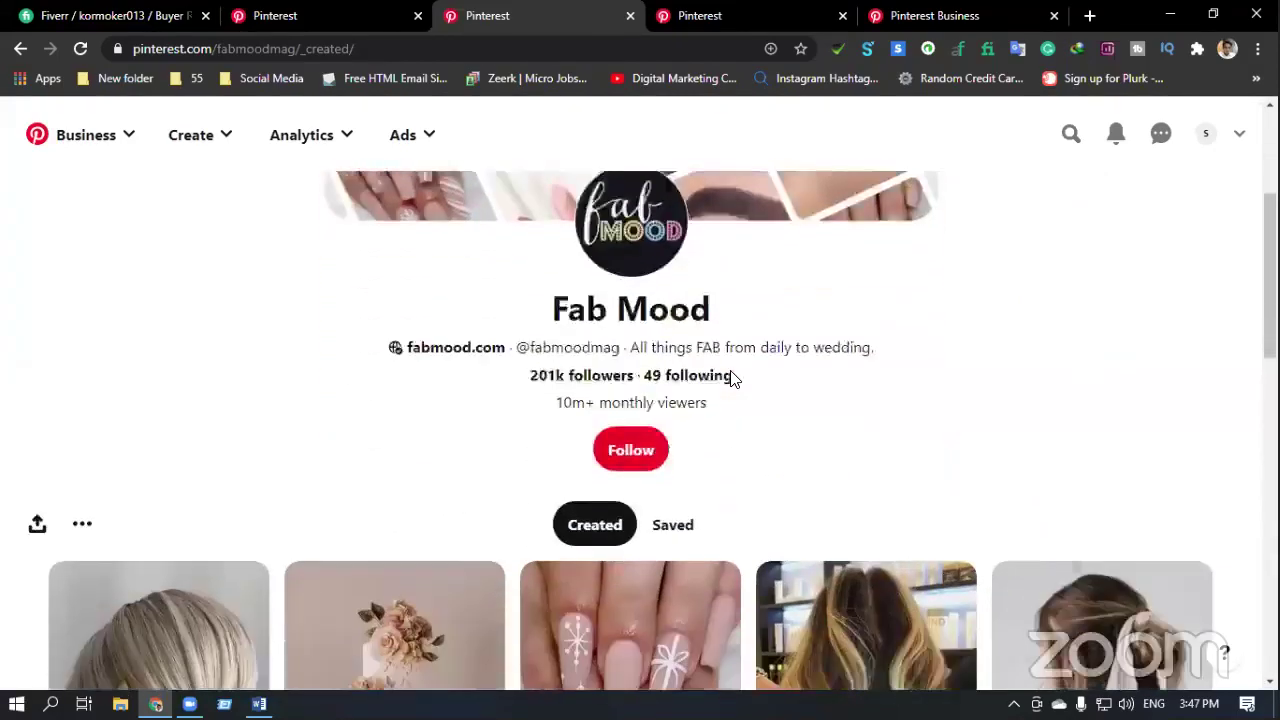
scroll(731, 376, up, 1)
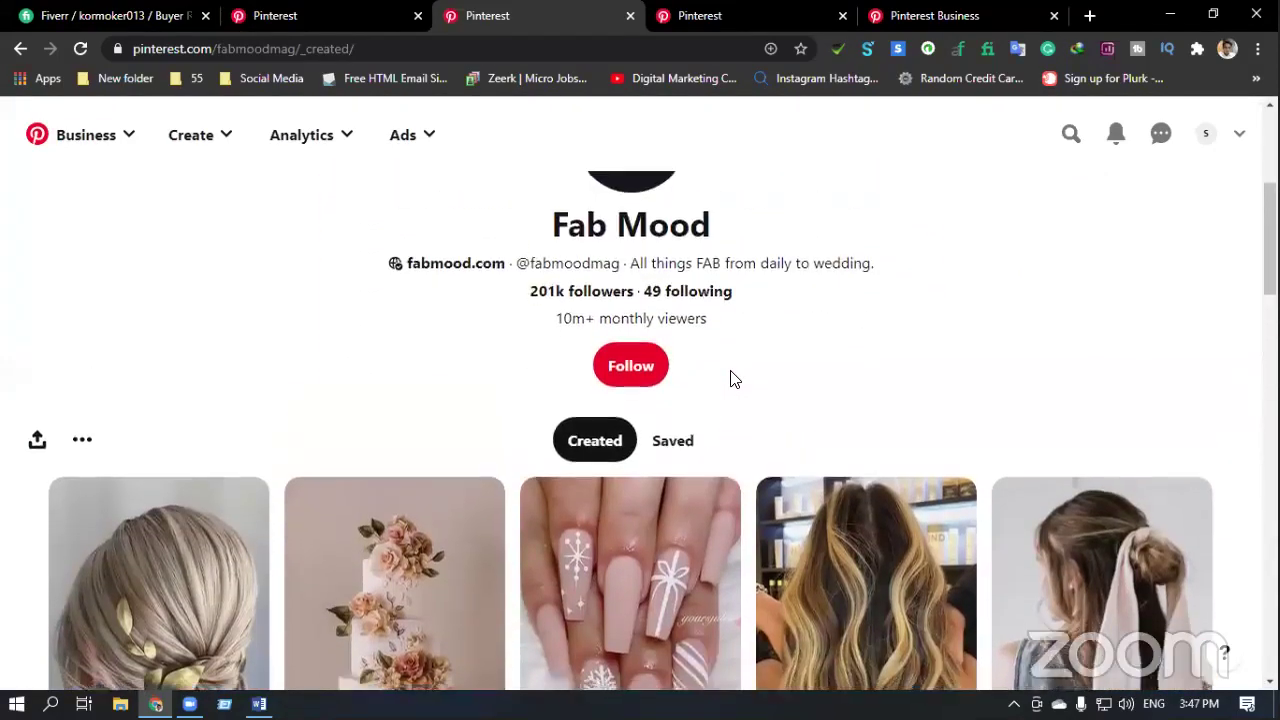
scroll(731, 372, down, 2)
scroll(731, 371, down, 1)
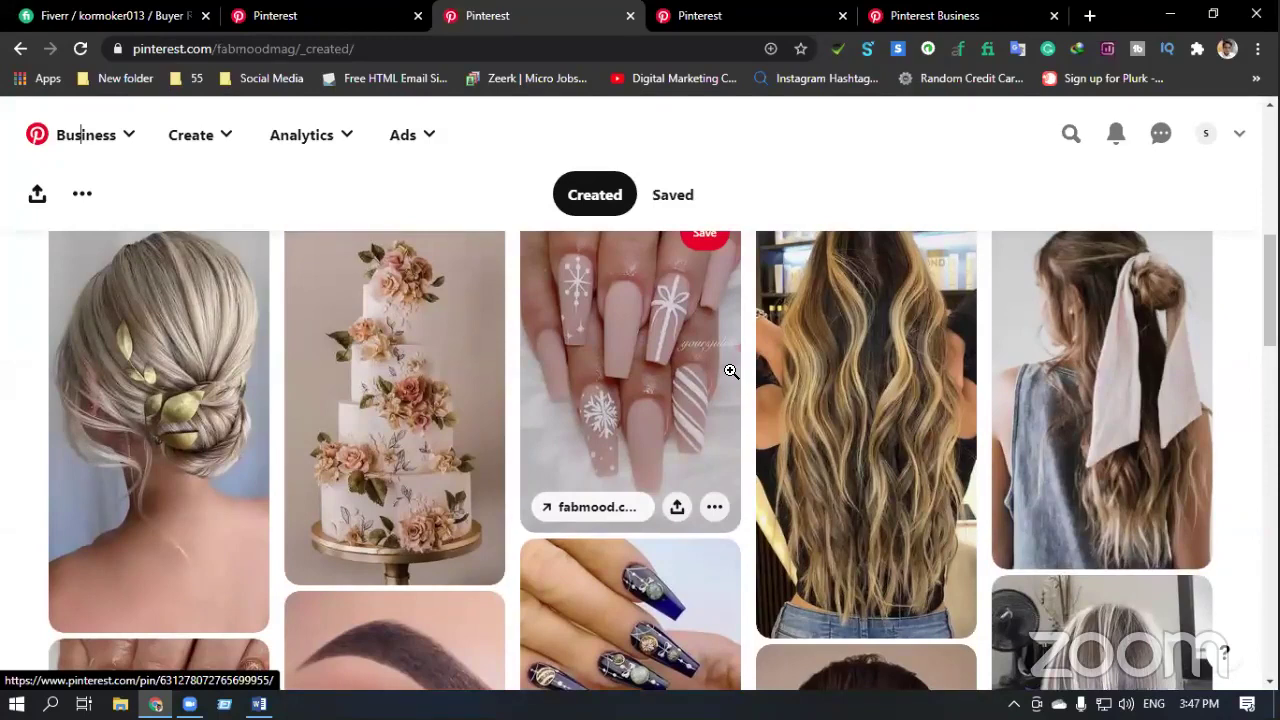
scroll(731, 371, down, 1)
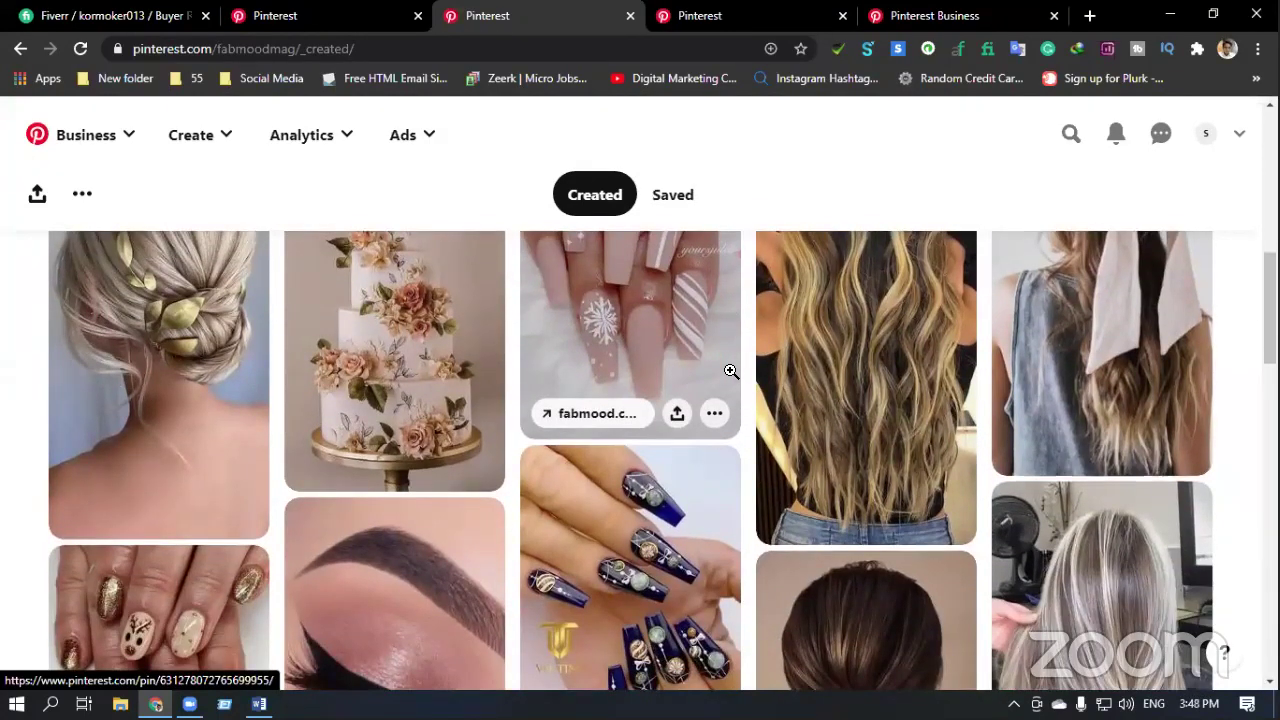
scroll(731, 371, down, 6)
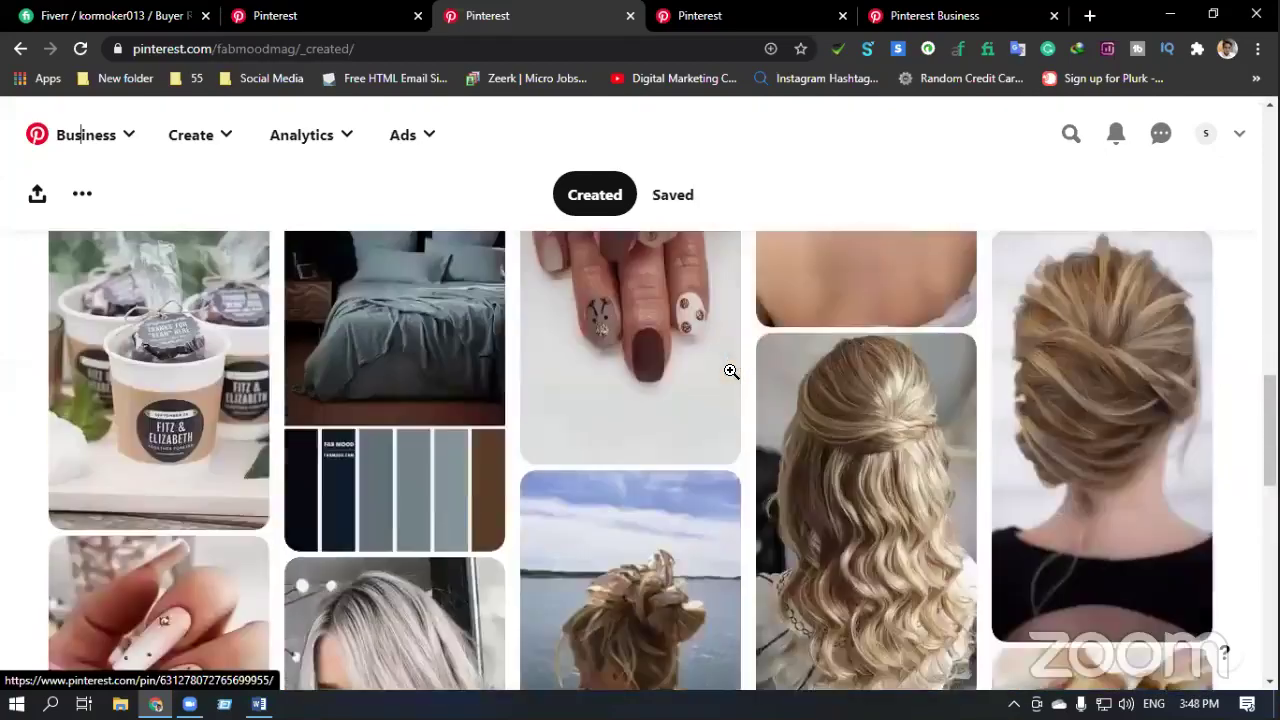
scroll(731, 371, up, 10)
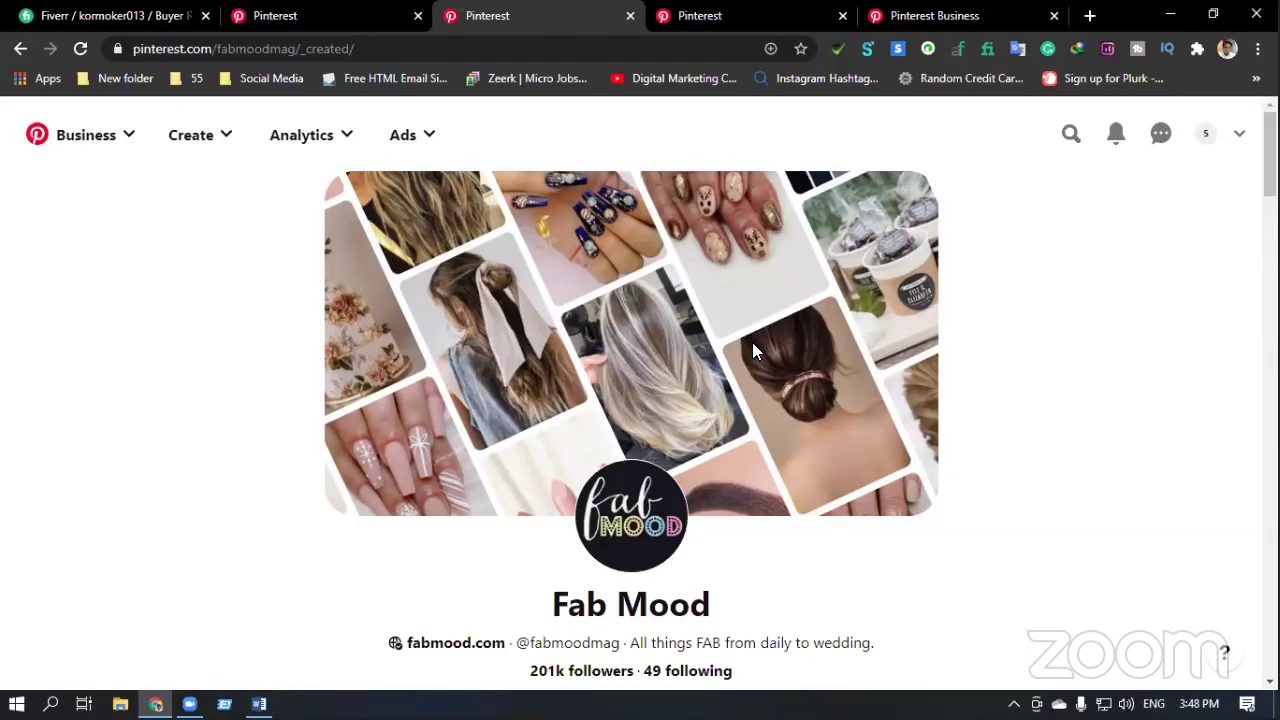
scroll(752, 344, down, 4)
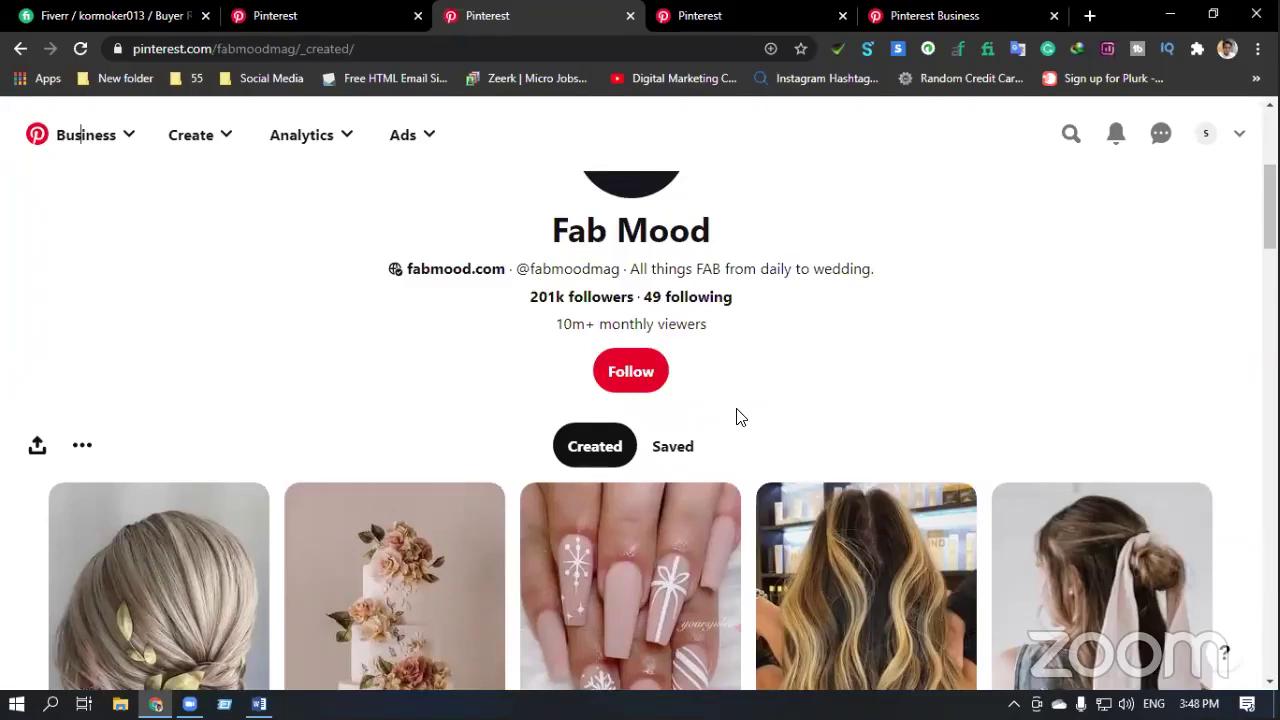
scroll(737, 417, up, 3)
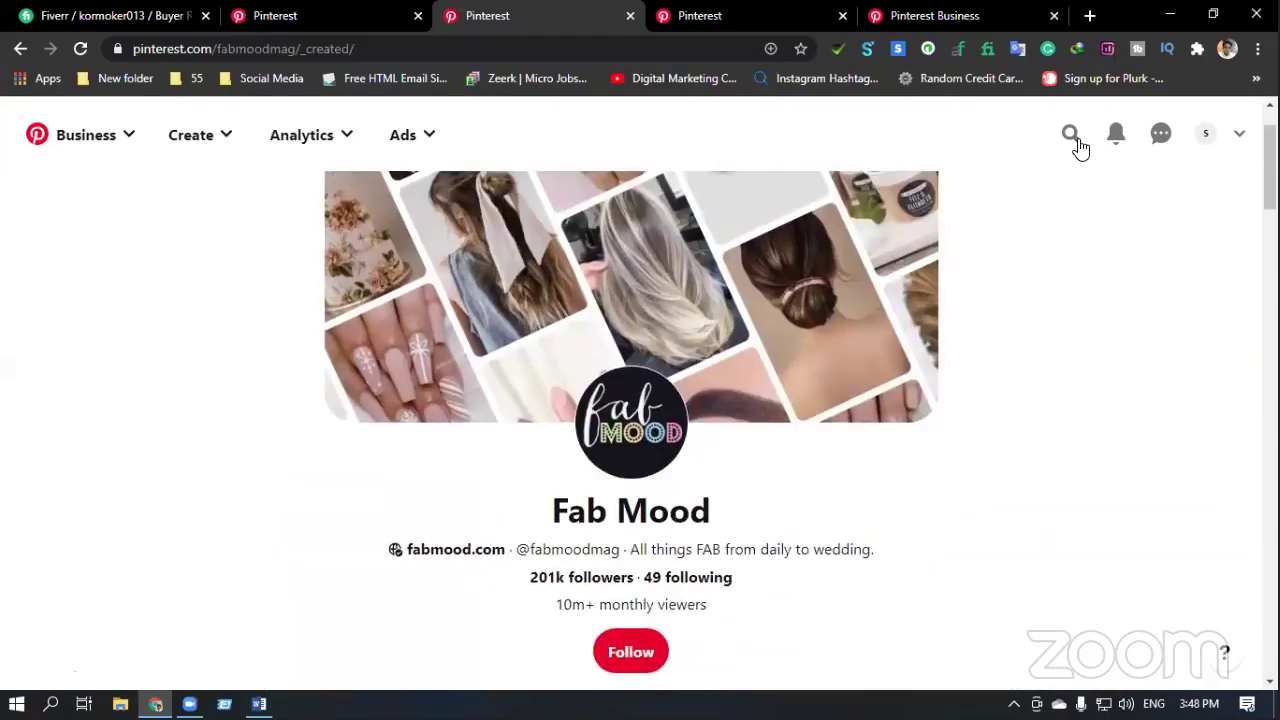
Search Pinterest for 'digital marketing' and browse the results
click(1071, 134)
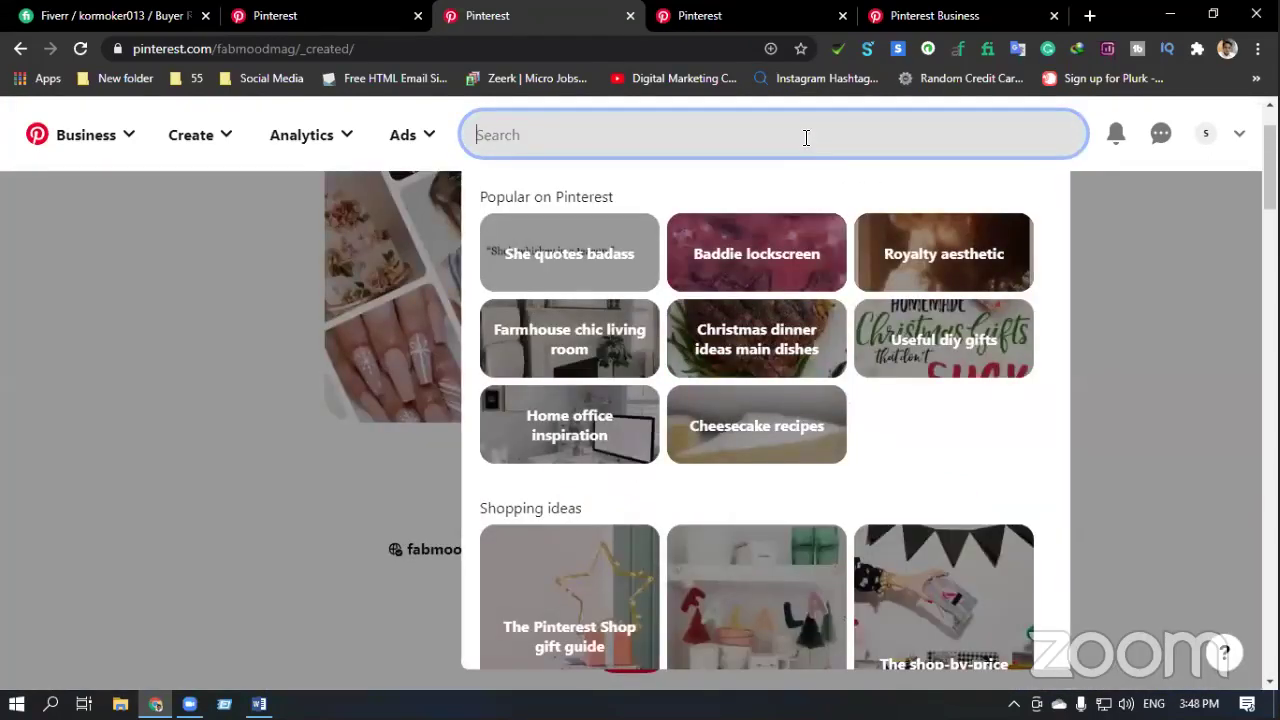
text(Digital)
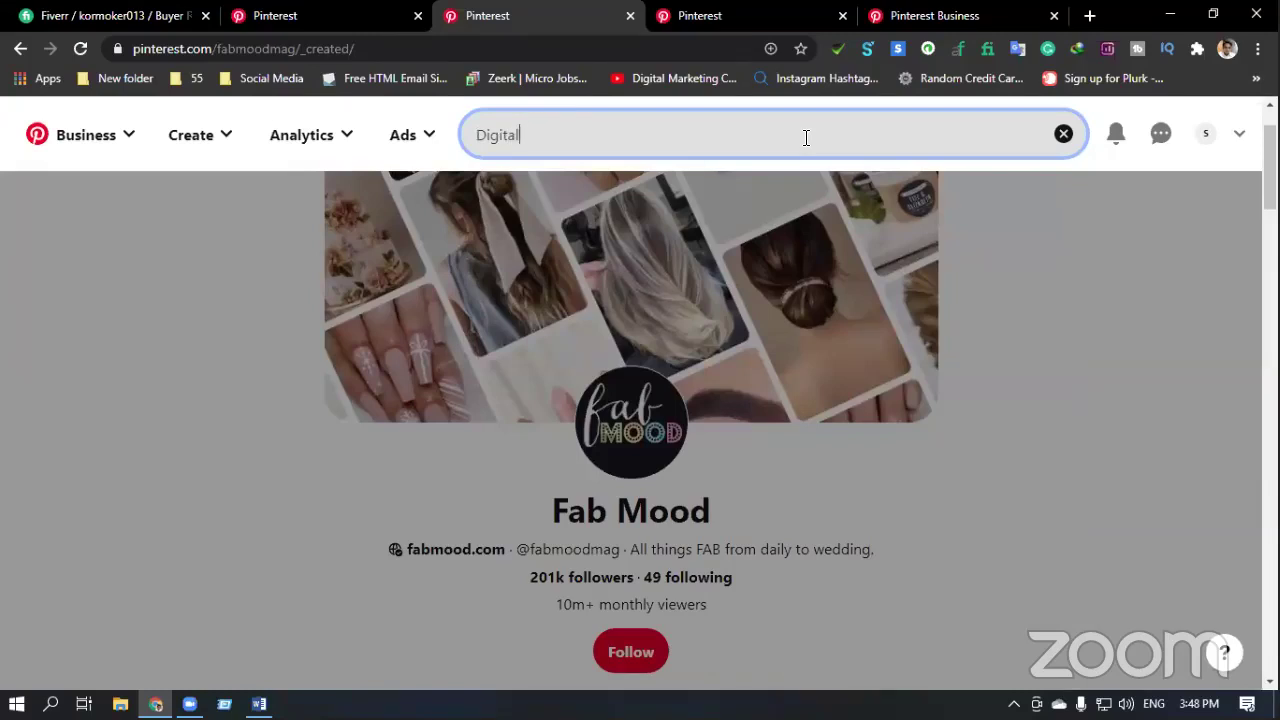
text(m)
key(BackSpace)
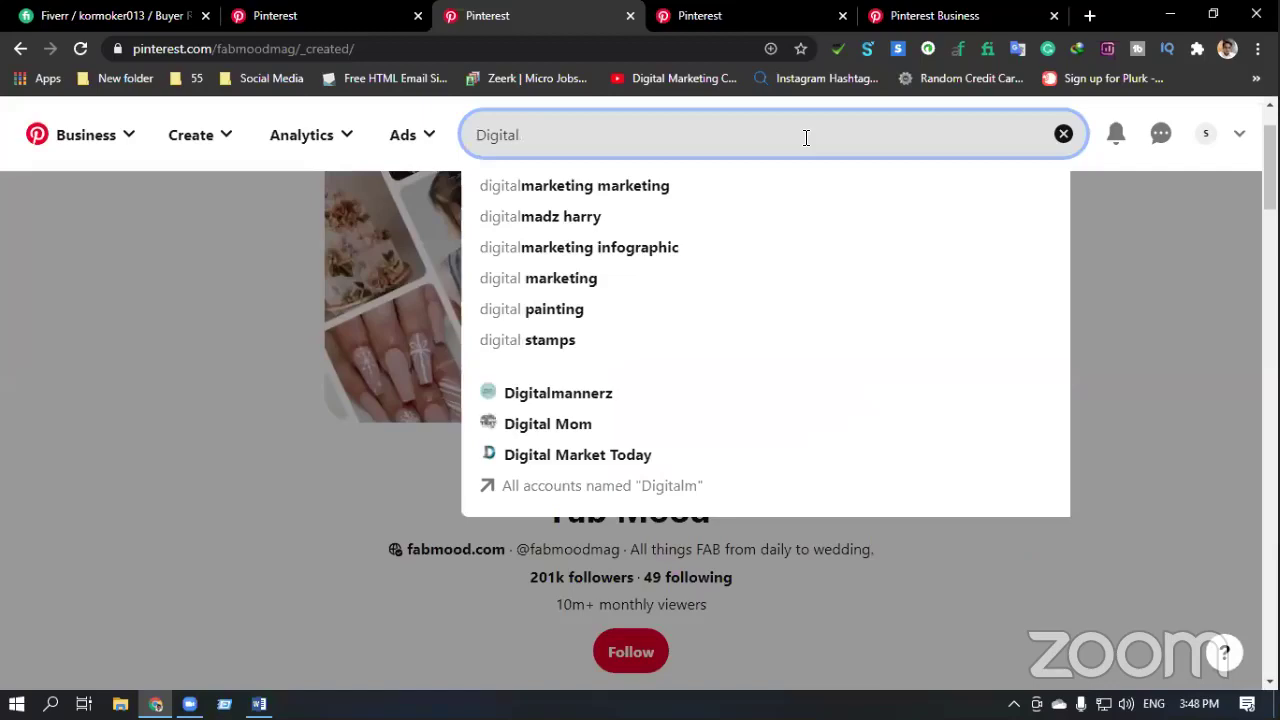
key(Down)
key(Return)
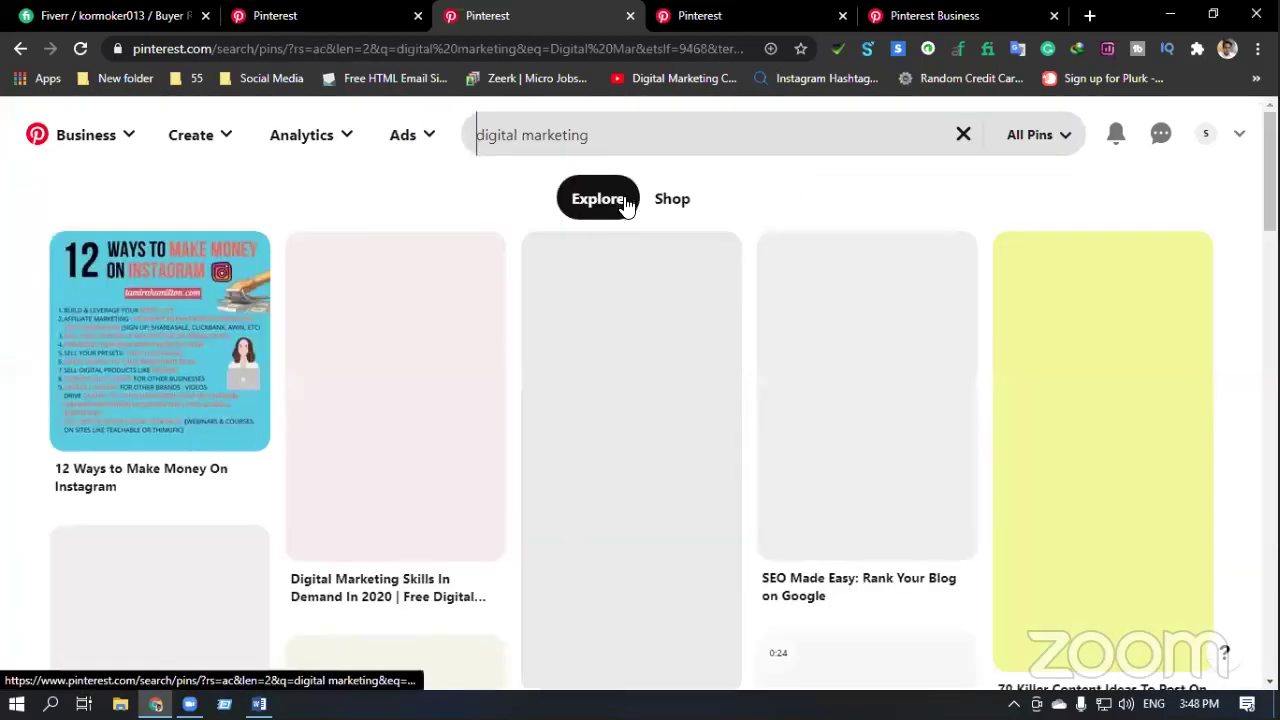
scroll(832, 413, down, 1)
scroll(832, 413, down, 2)
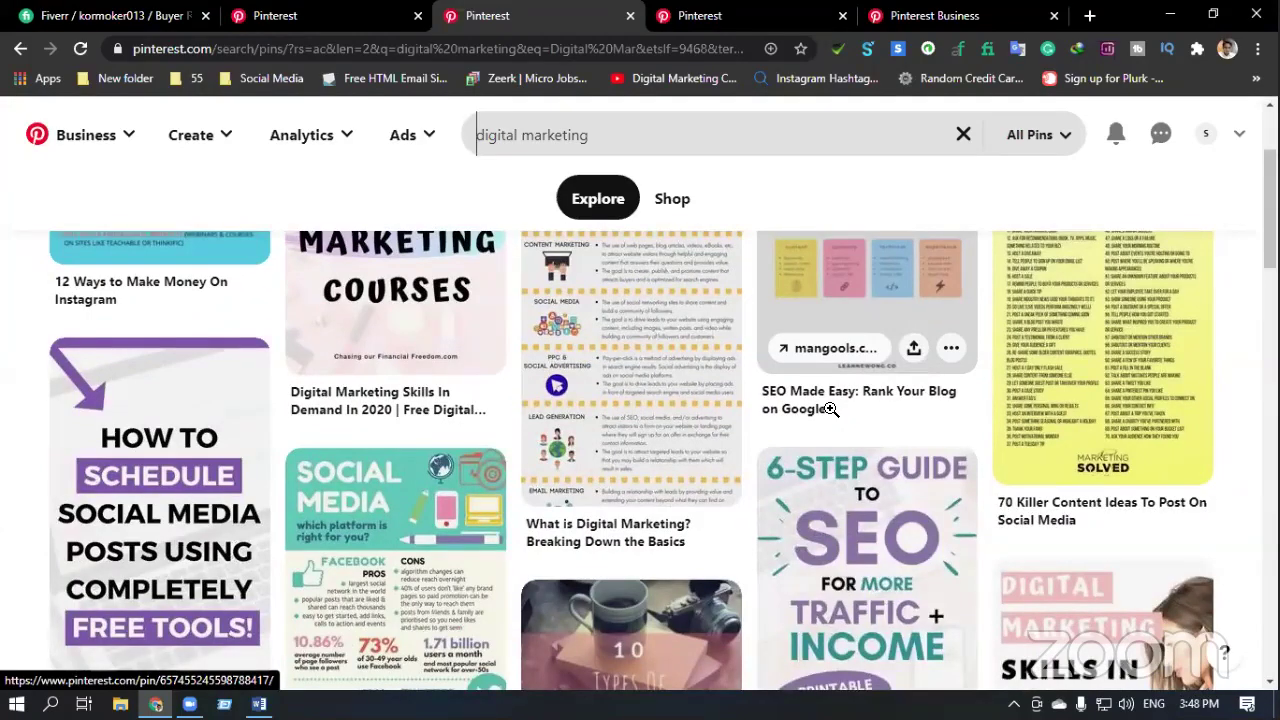
scroll(830, 410, down, 3)
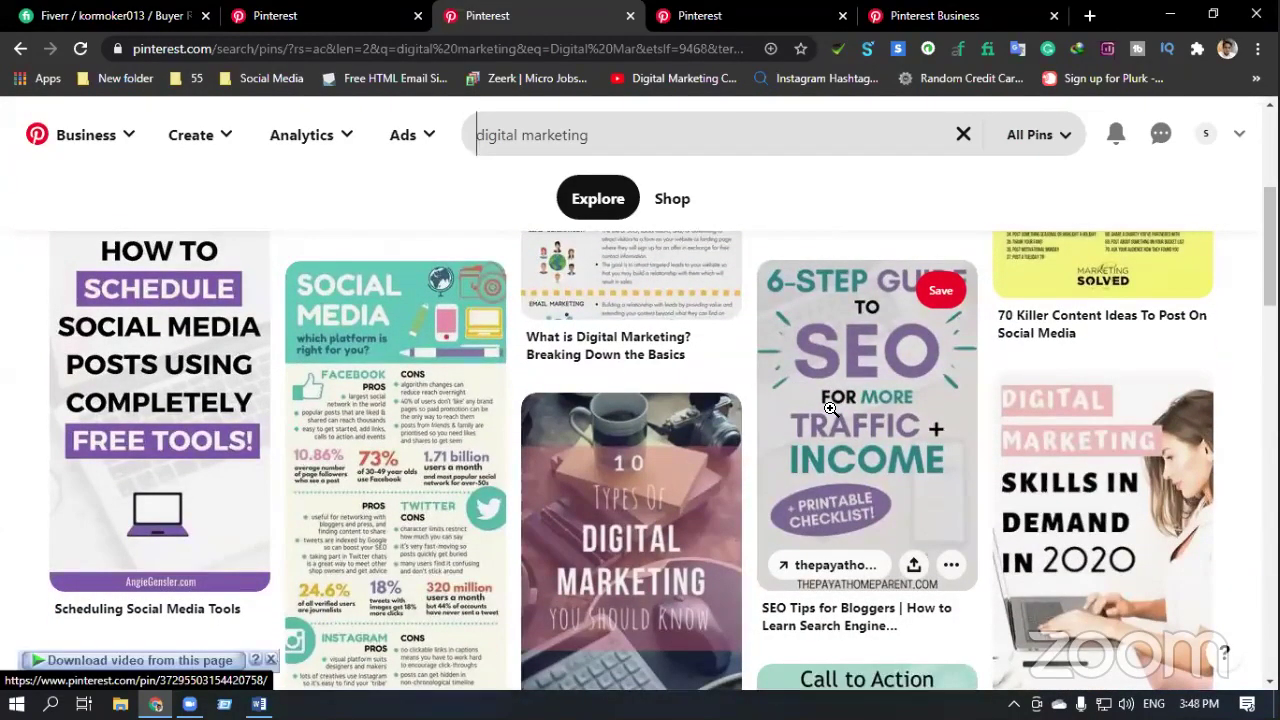
scroll(830, 408, up, 1)
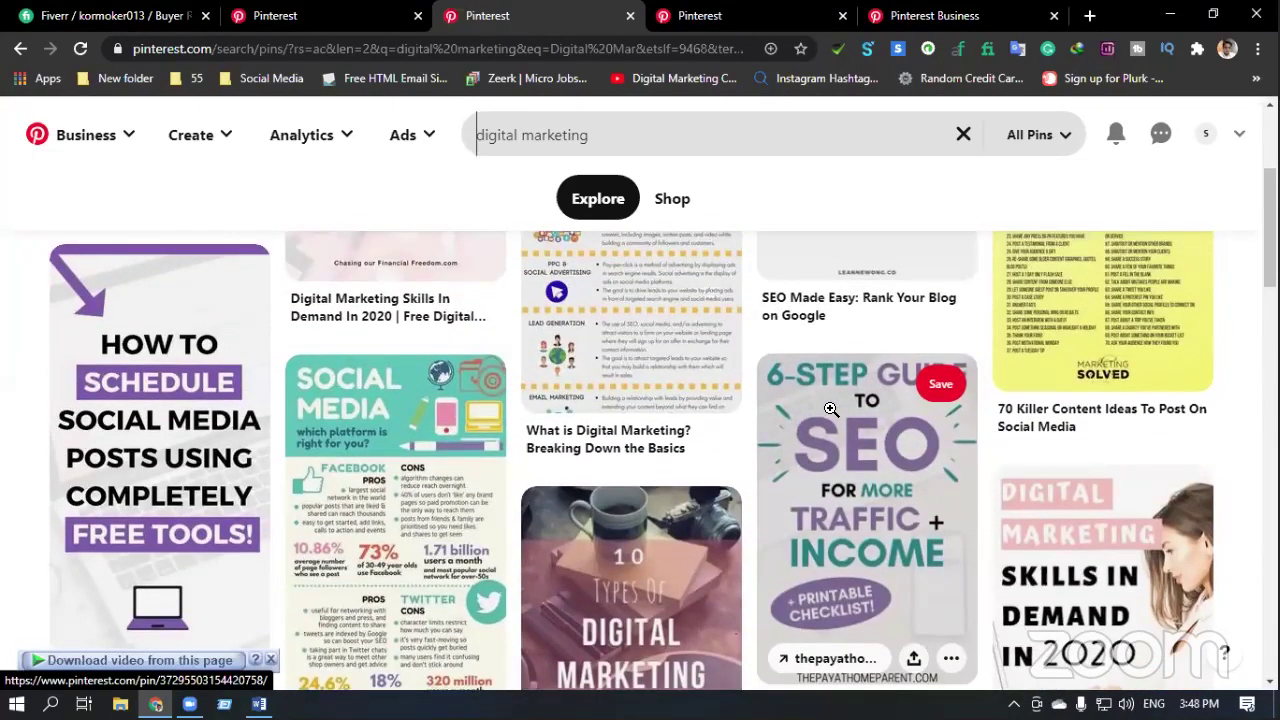
scroll(830, 402, down, 3)
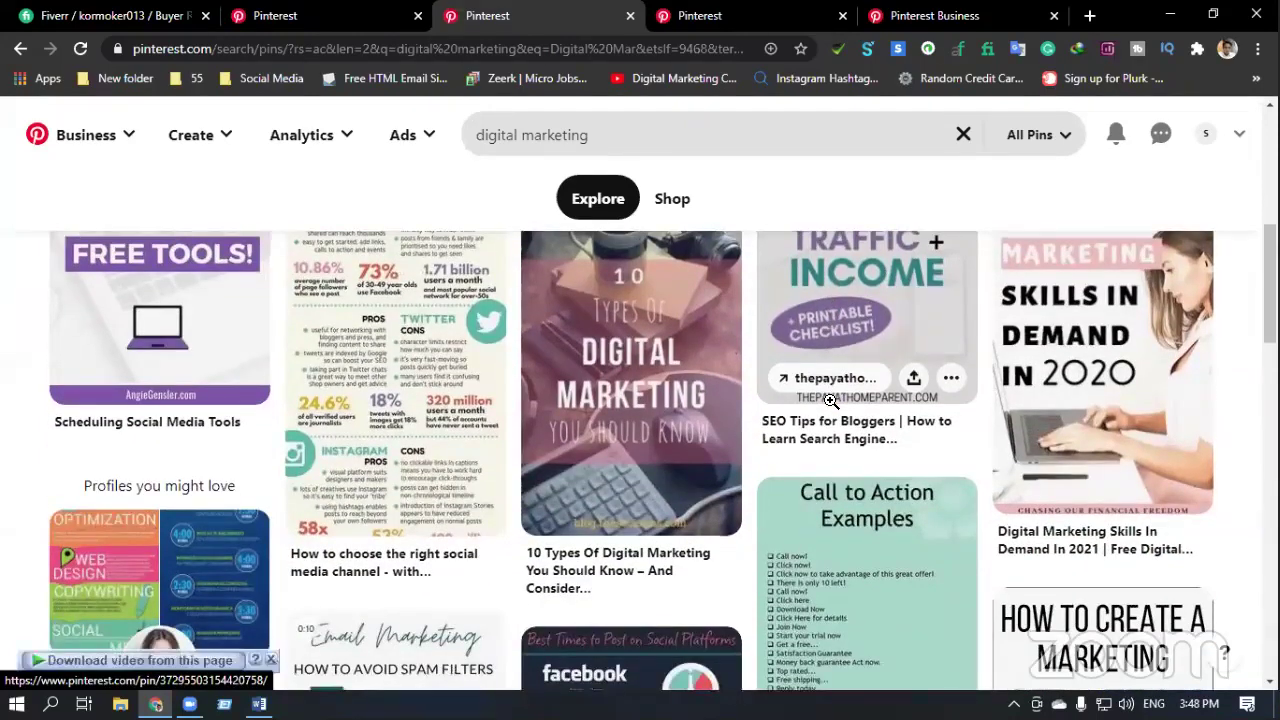
scroll(830, 400, down, 2)
scroll(830, 400, down, 1)
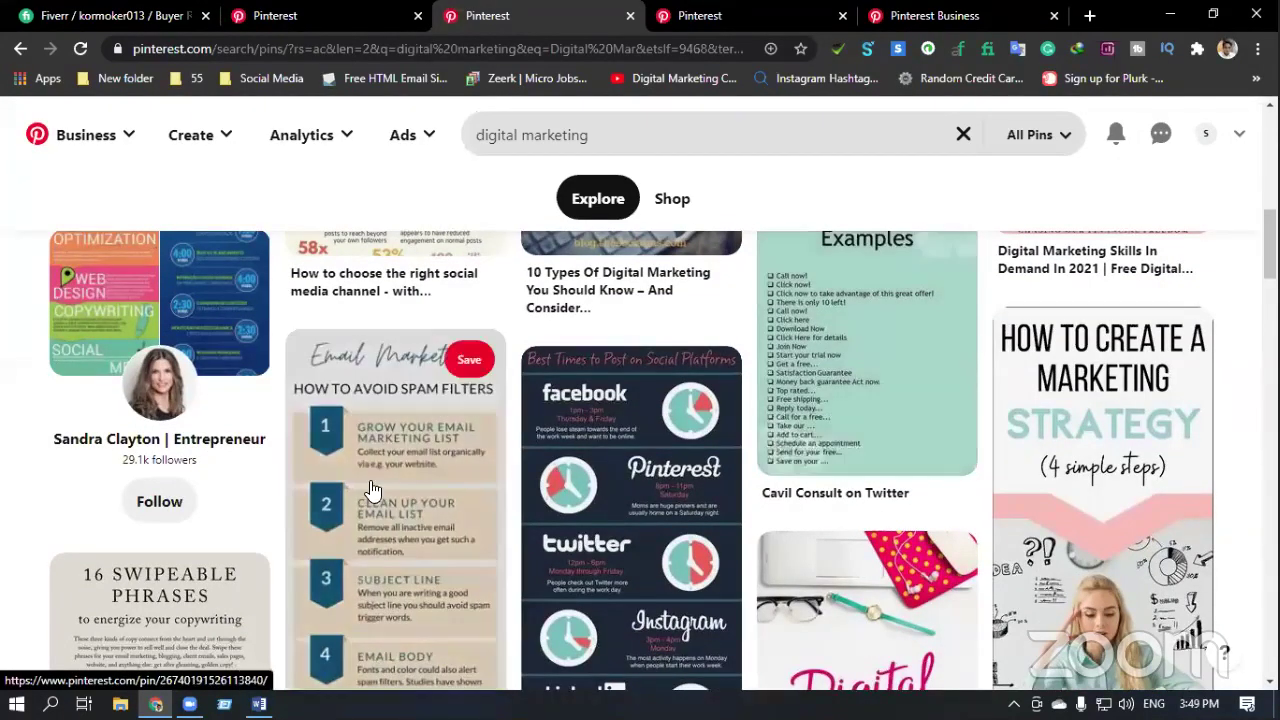
Glance at the spam filters pin, then open the 'Best Times to Post on Social Platforms' pin
click(372, 488)
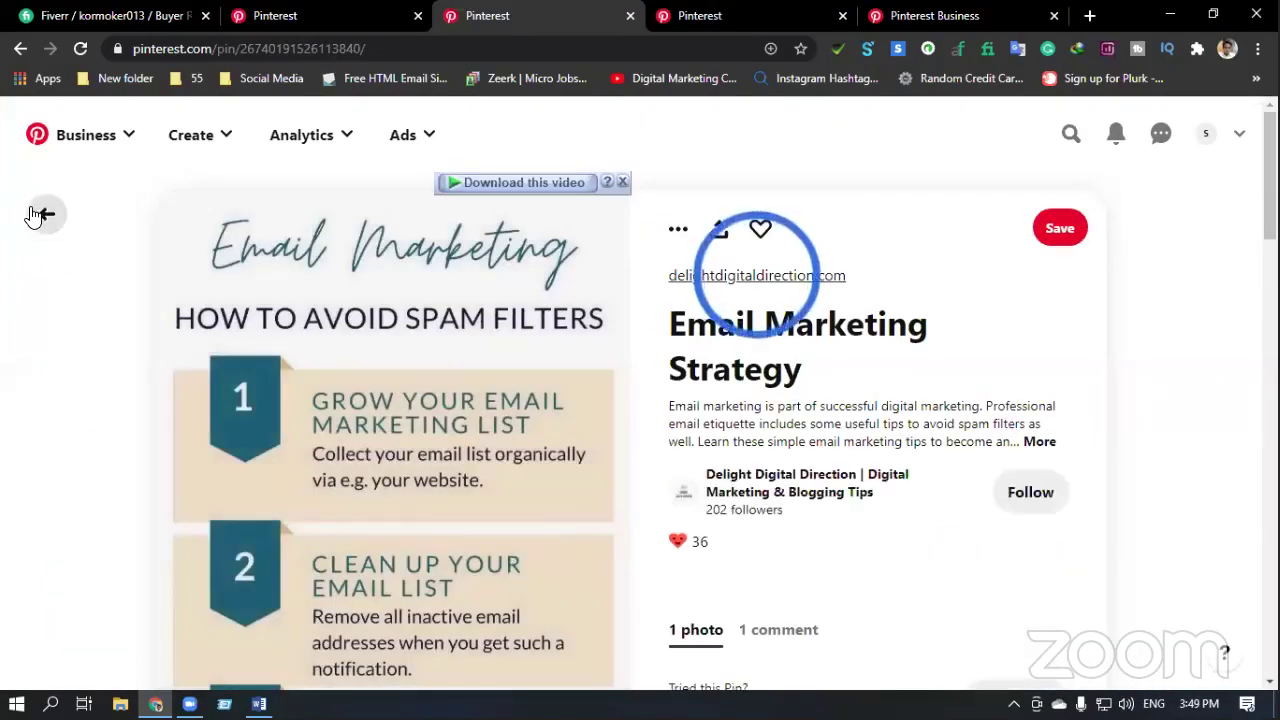
click(44, 214)
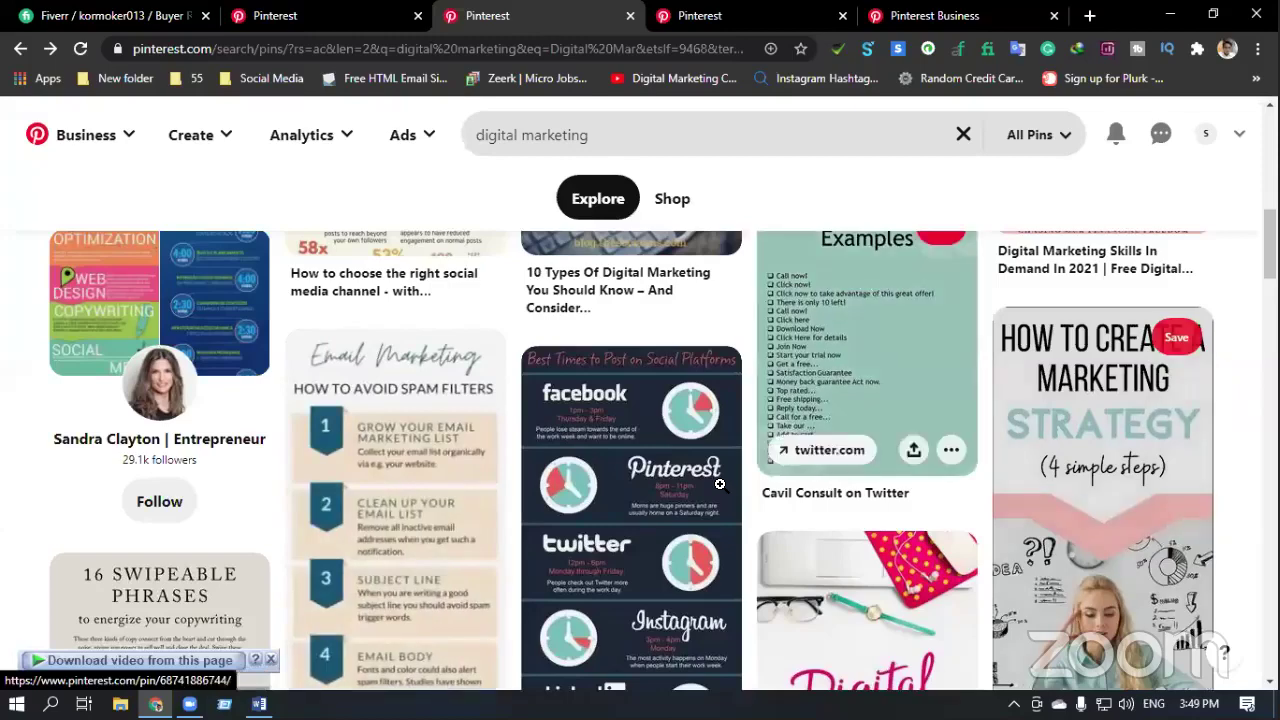
scroll(668, 500, down, 1)
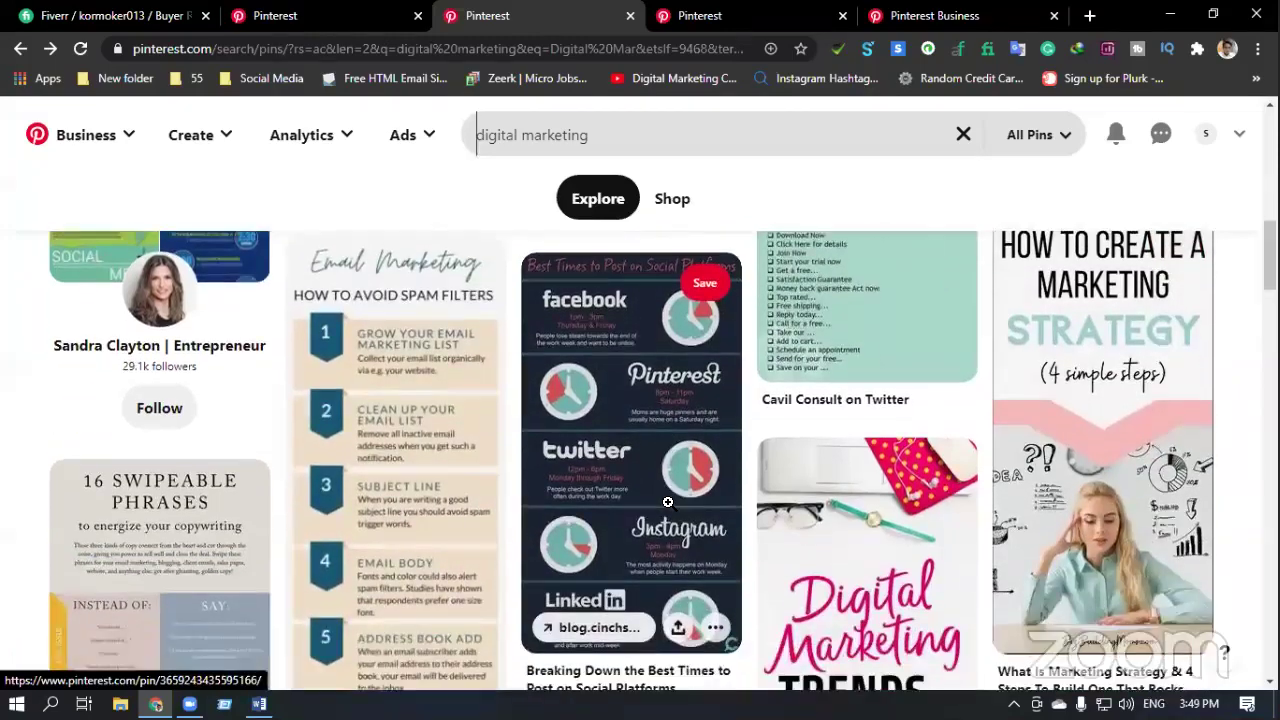
click(644, 424)
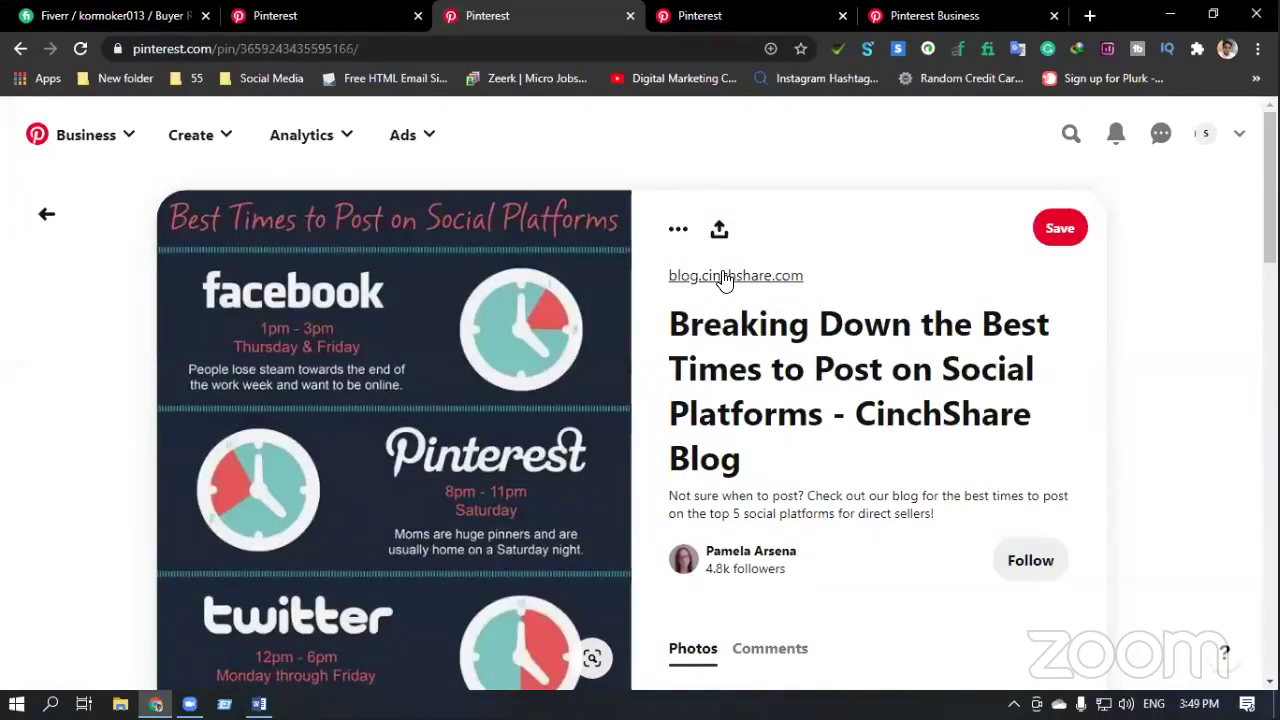
click(724, 280)
Open the pin creator's 5k-follower profile and scroll through it
click(727, 553)
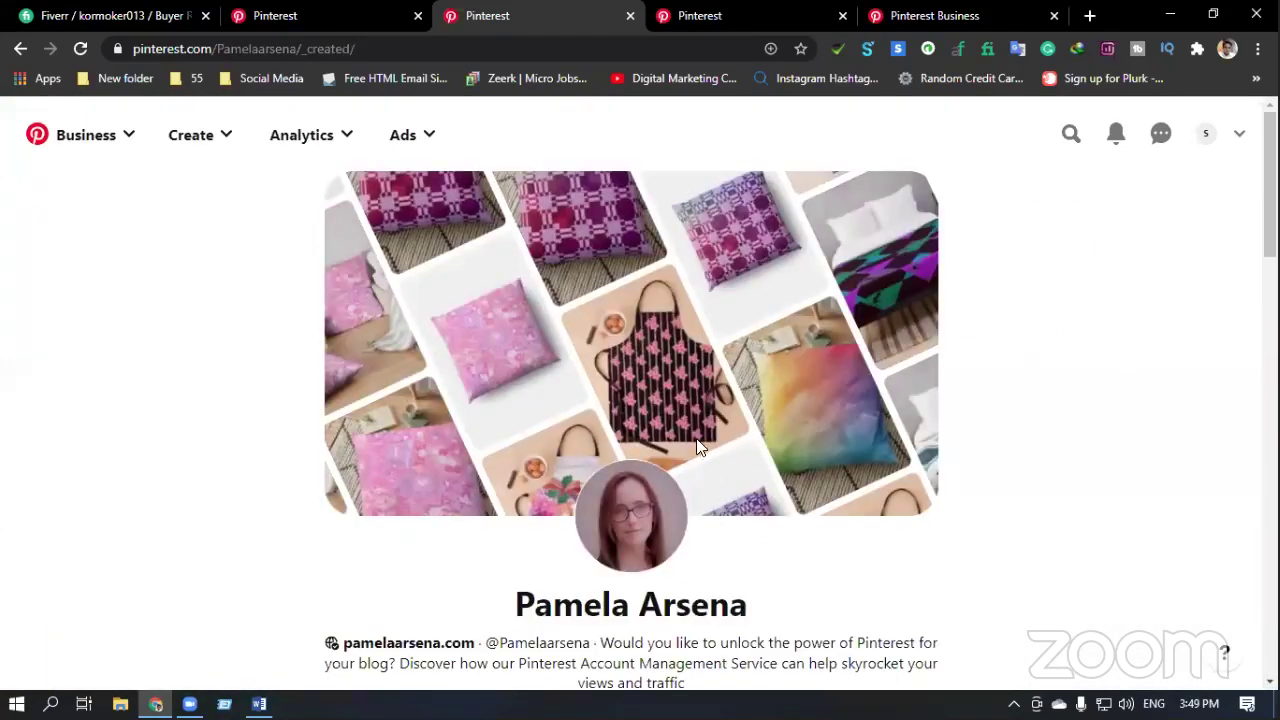
scroll(660, 385, down, 2)
scroll(660, 388, down, 3)
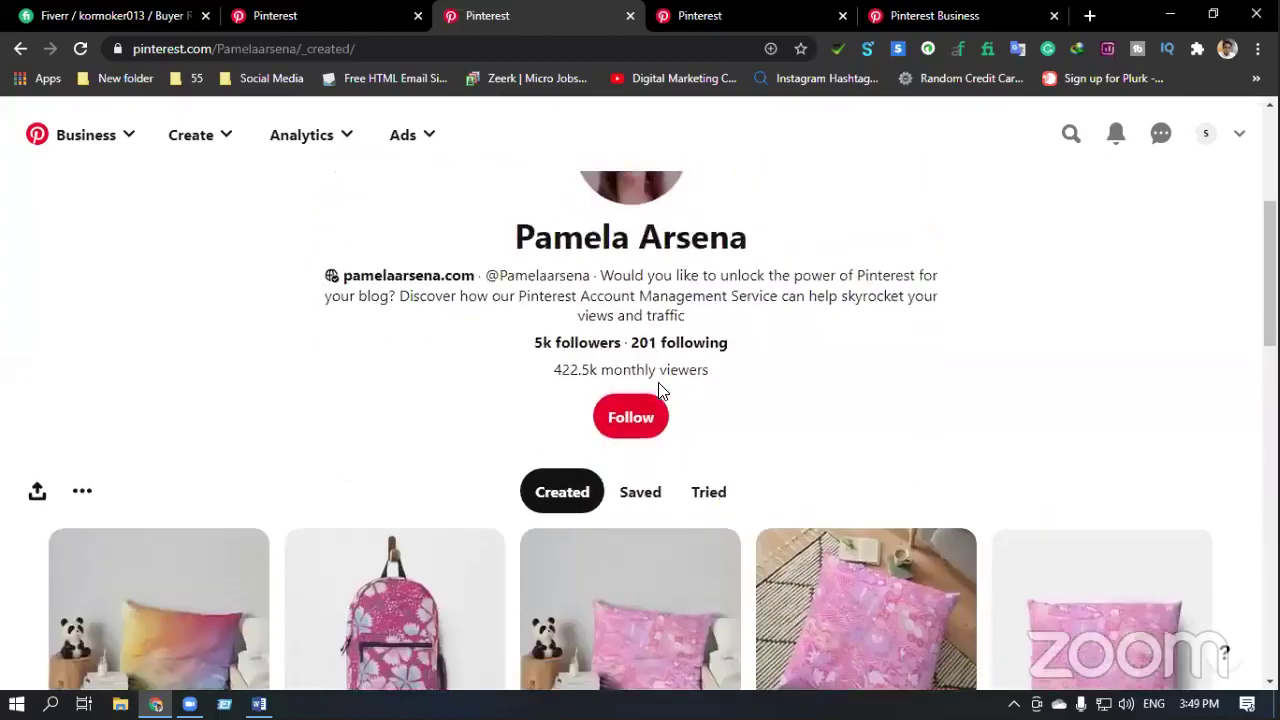
scroll(660, 390, down, 2)
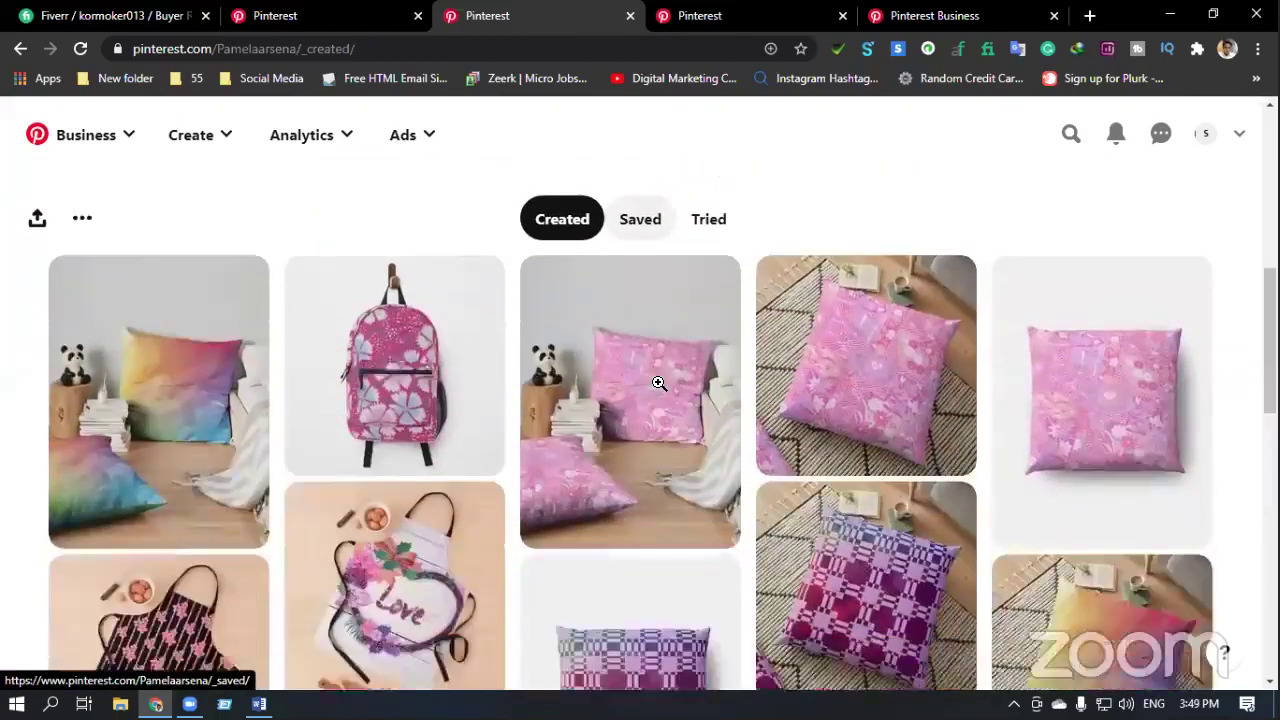
scroll(658, 382, up, 2)
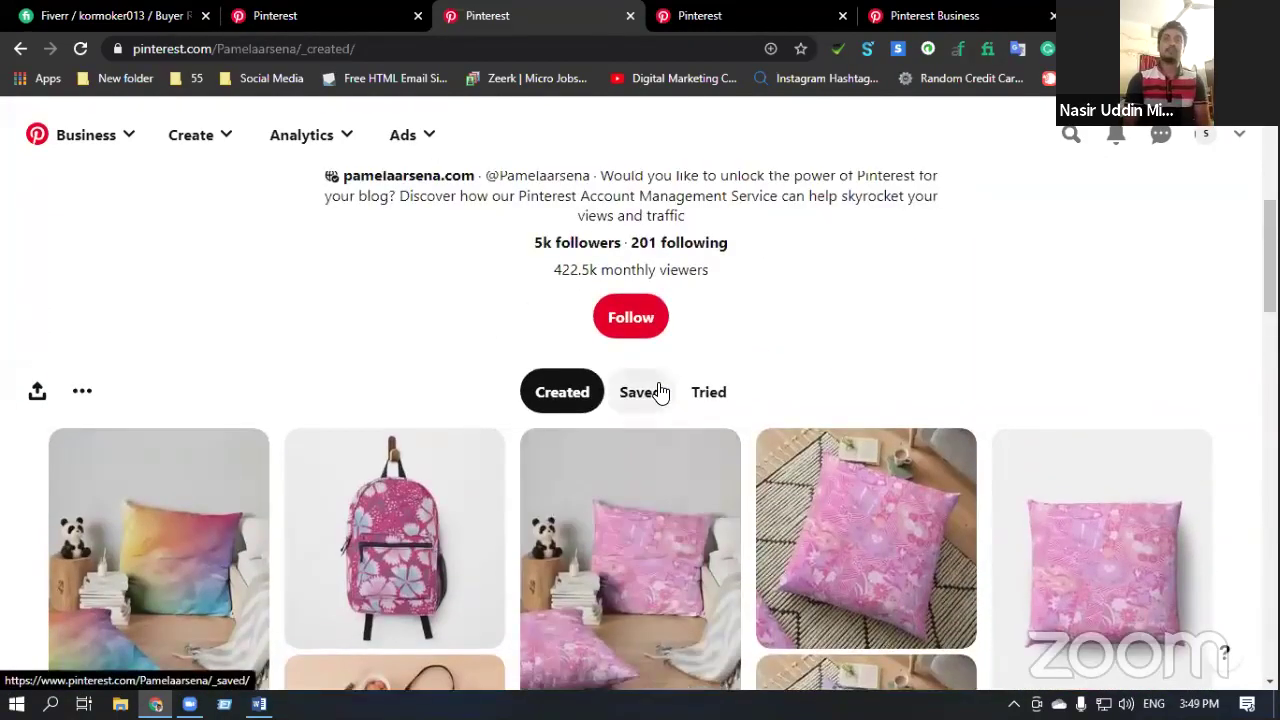
scroll(657, 391, up, 1)
Follow the creator's account, then unfollow it again
click(634, 412)
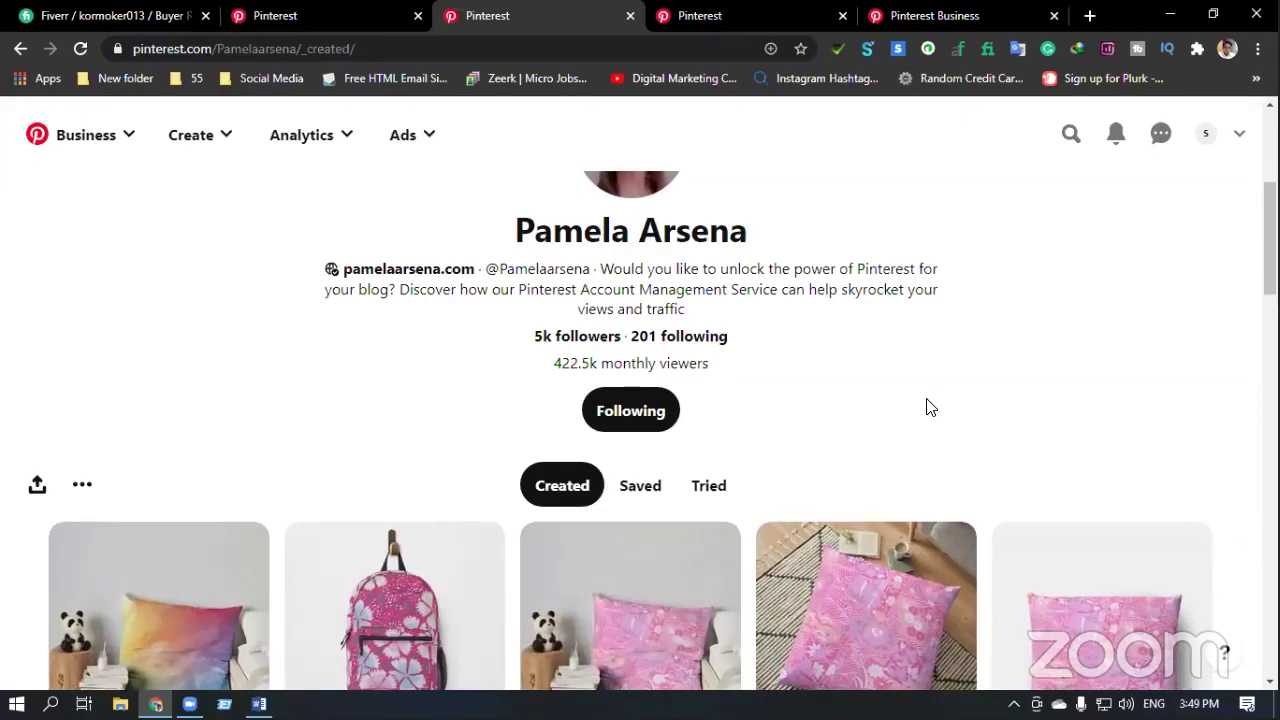
scroll(929, 407, up, 2)
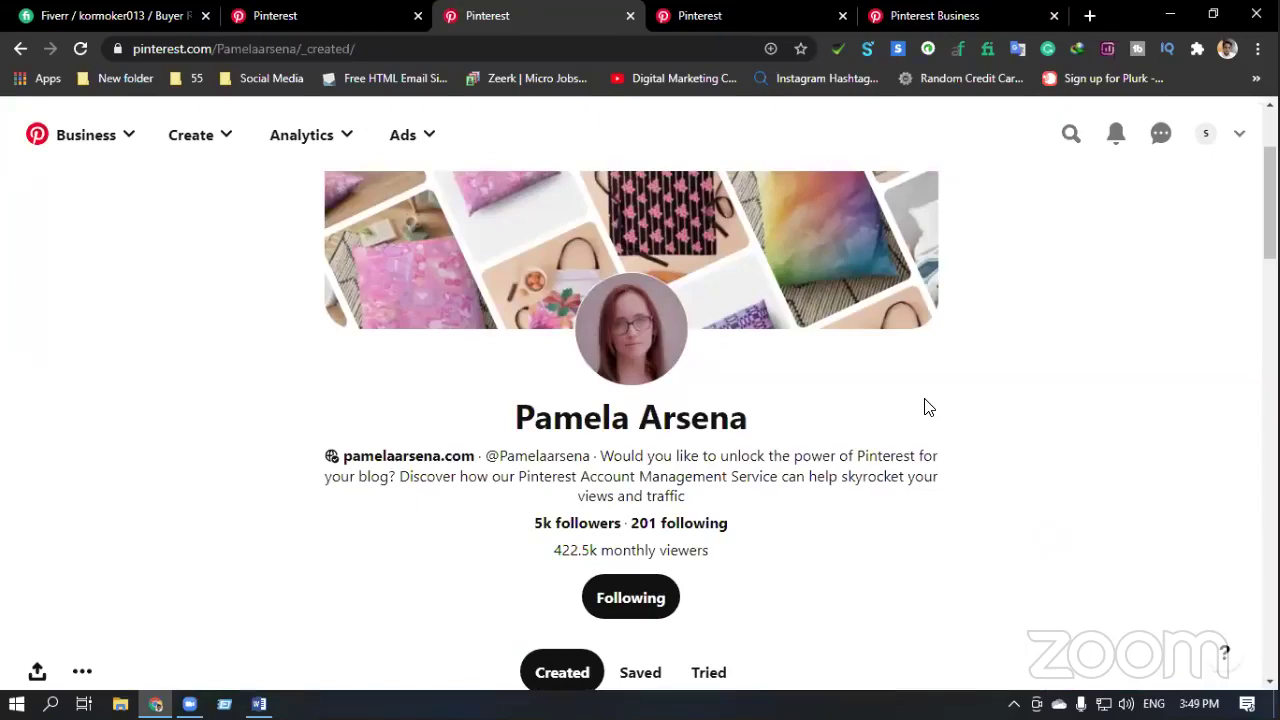
scroll(924, 407, down, 2)
click(629, 420)
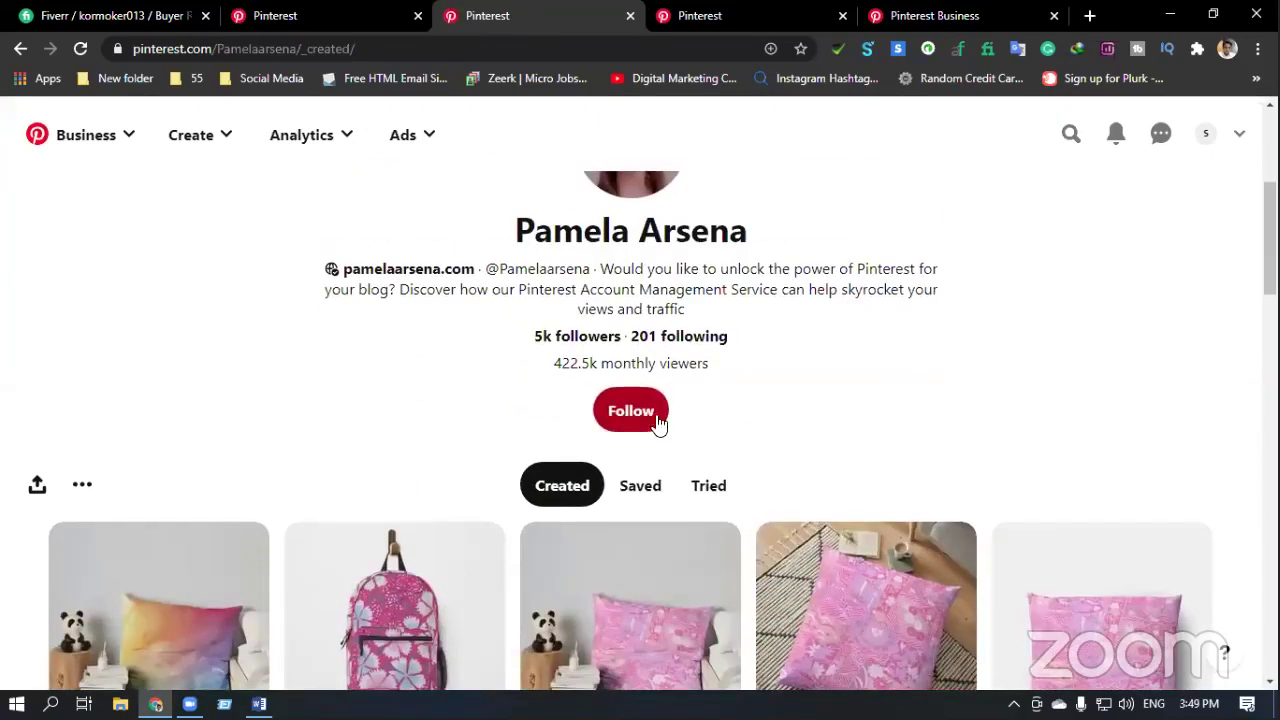
scroll(709, 429, up, 3)
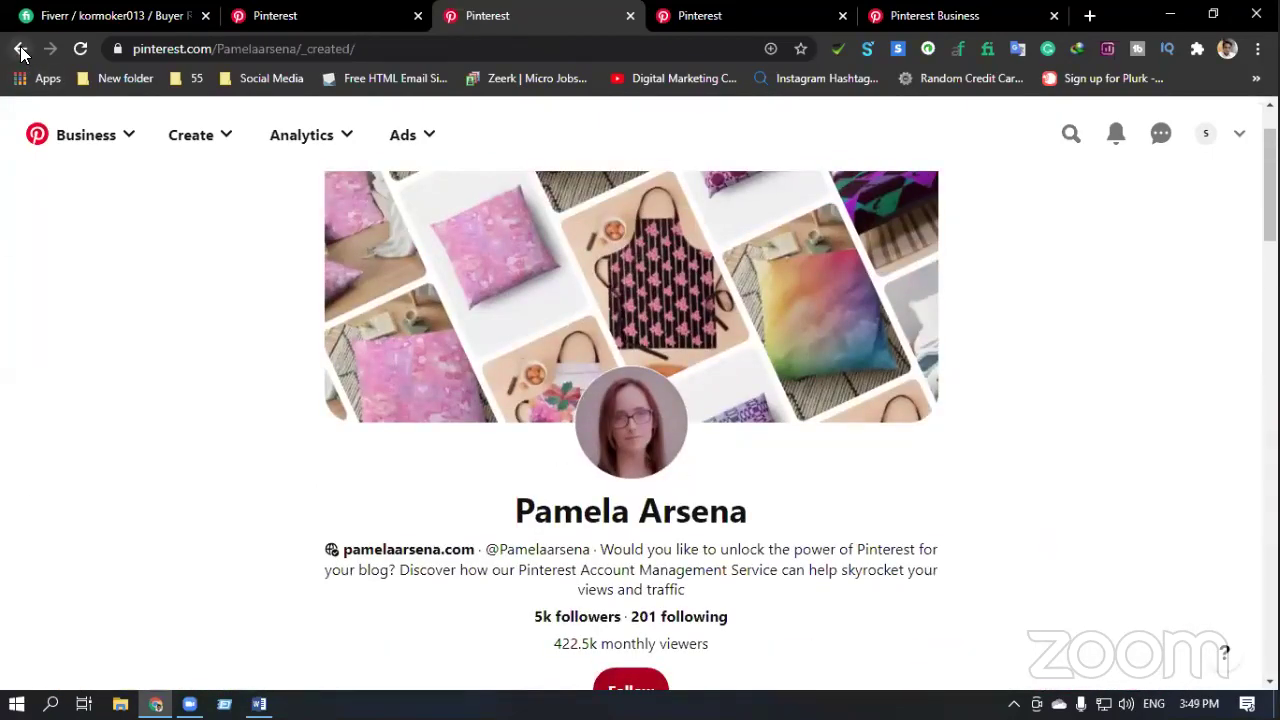
Return to the Best Times to Post pin and scroll through its infographic
click(20, 50)
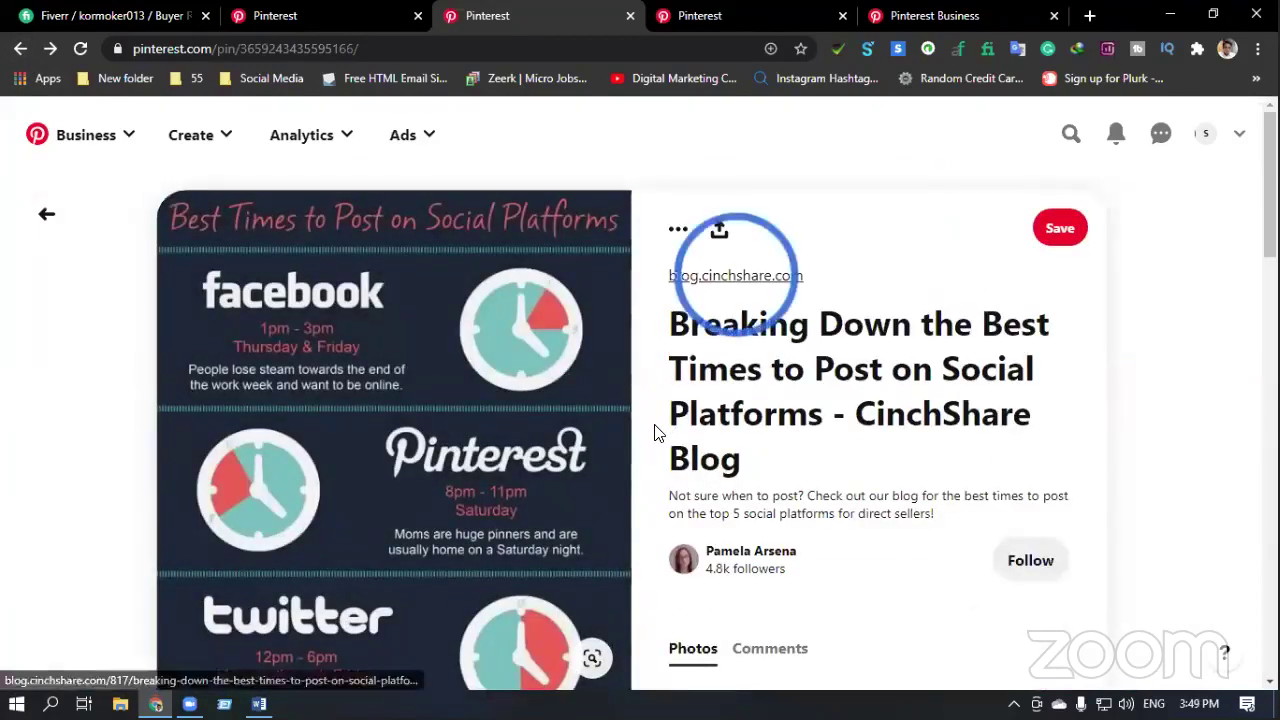
scroll(655, 432, down, 1)
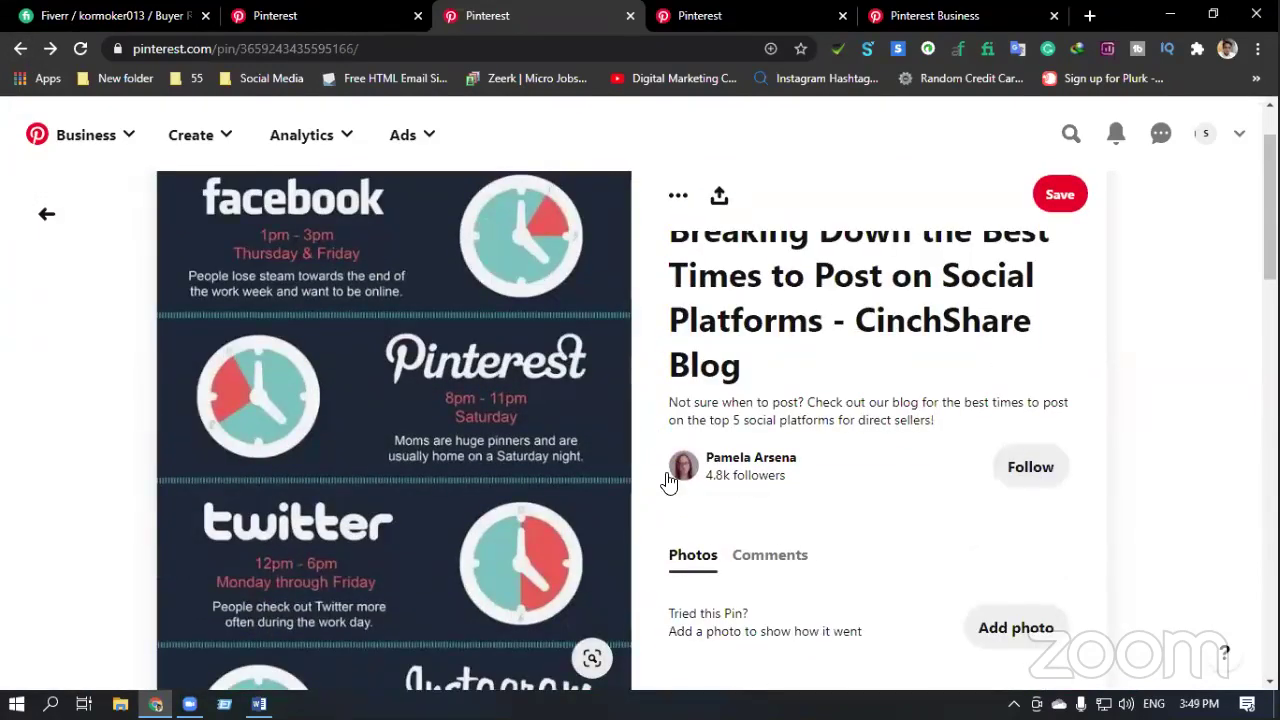
scroll(514, 480, down, 2)
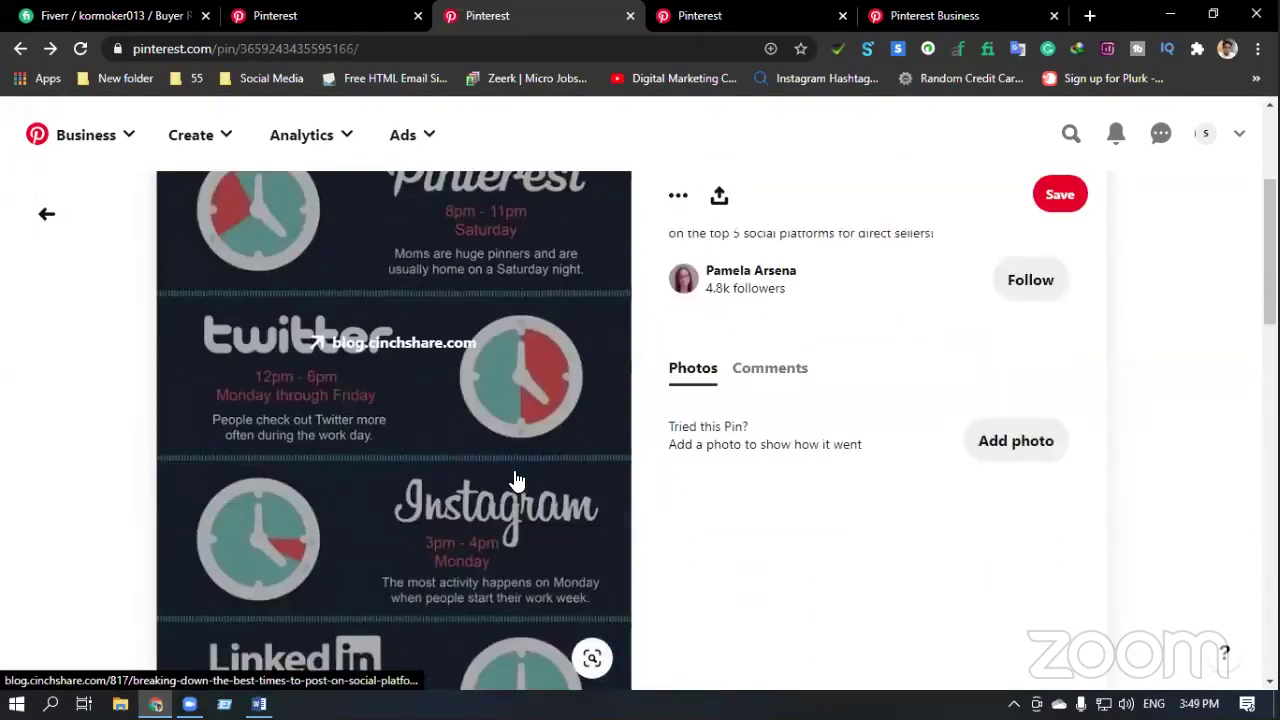
scroll(516, 481, down, 4)
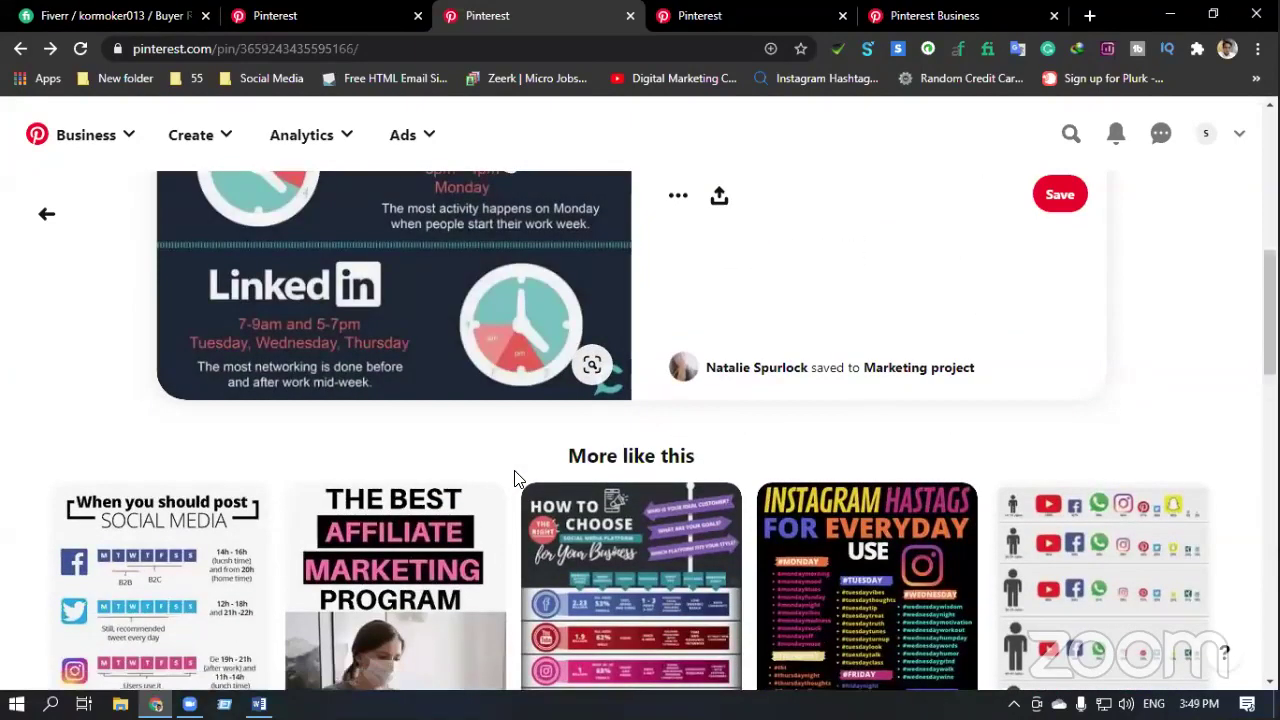
scroll(514, 480, up, 5)
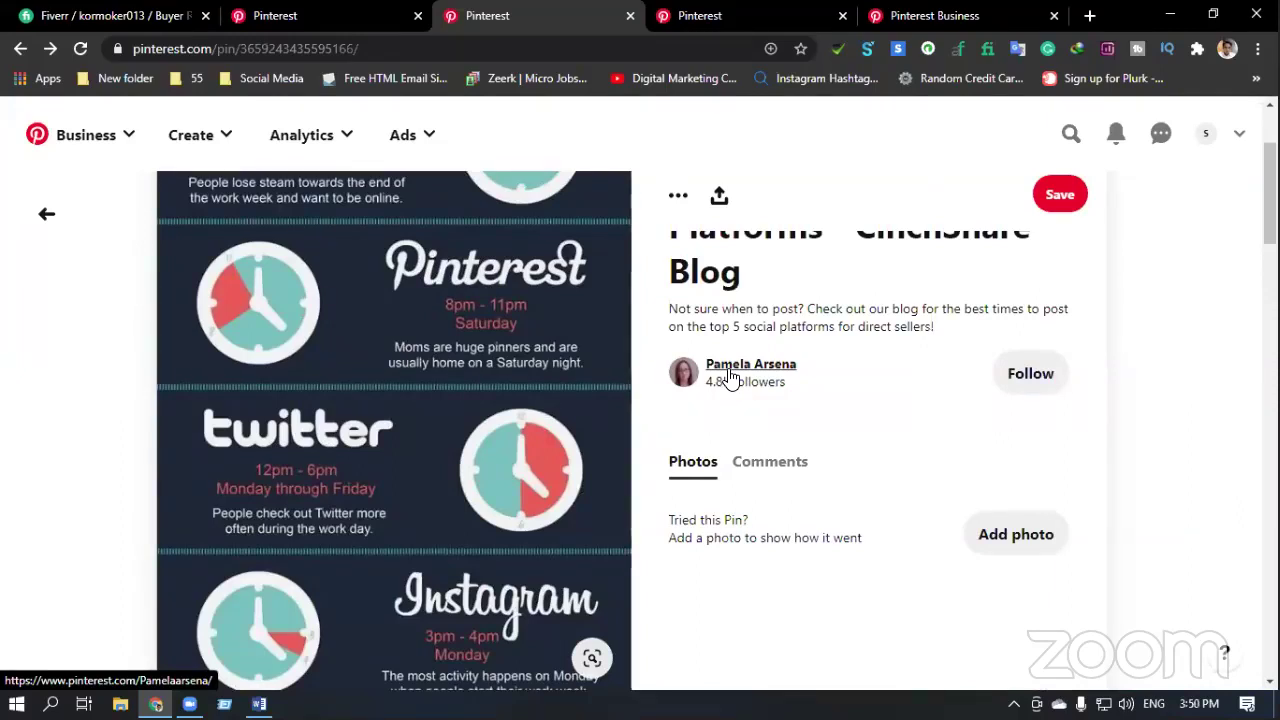
scroll(829, 449, up, 3)
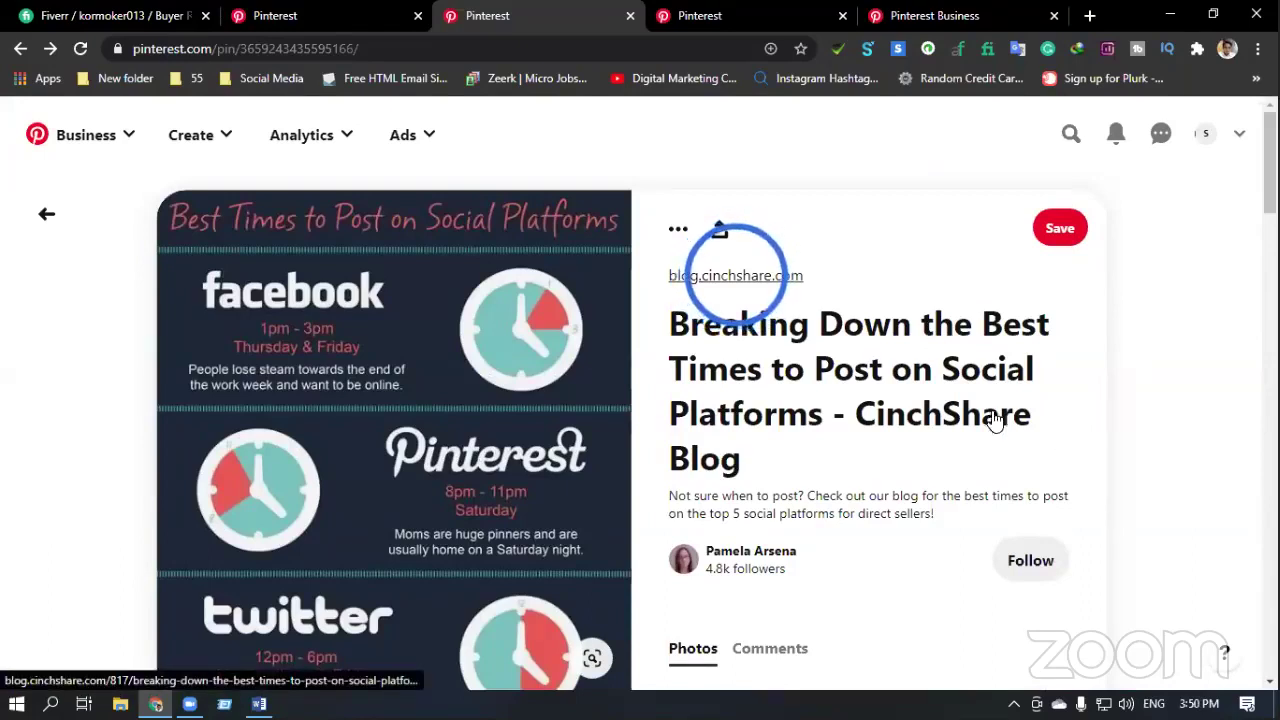
Open the pin's source blog article in a new tab and keep the pin tab in view
click(678, 231)
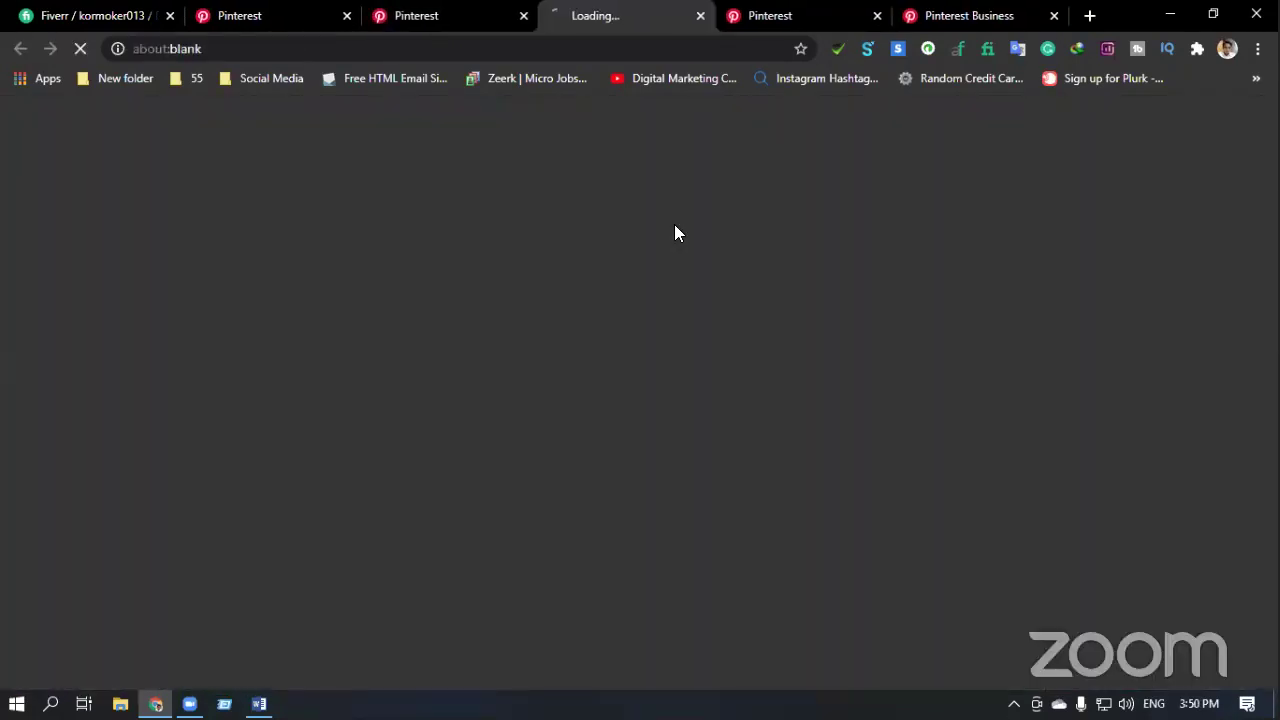
click(430, 18)
scroll(700, 270, down, 5)
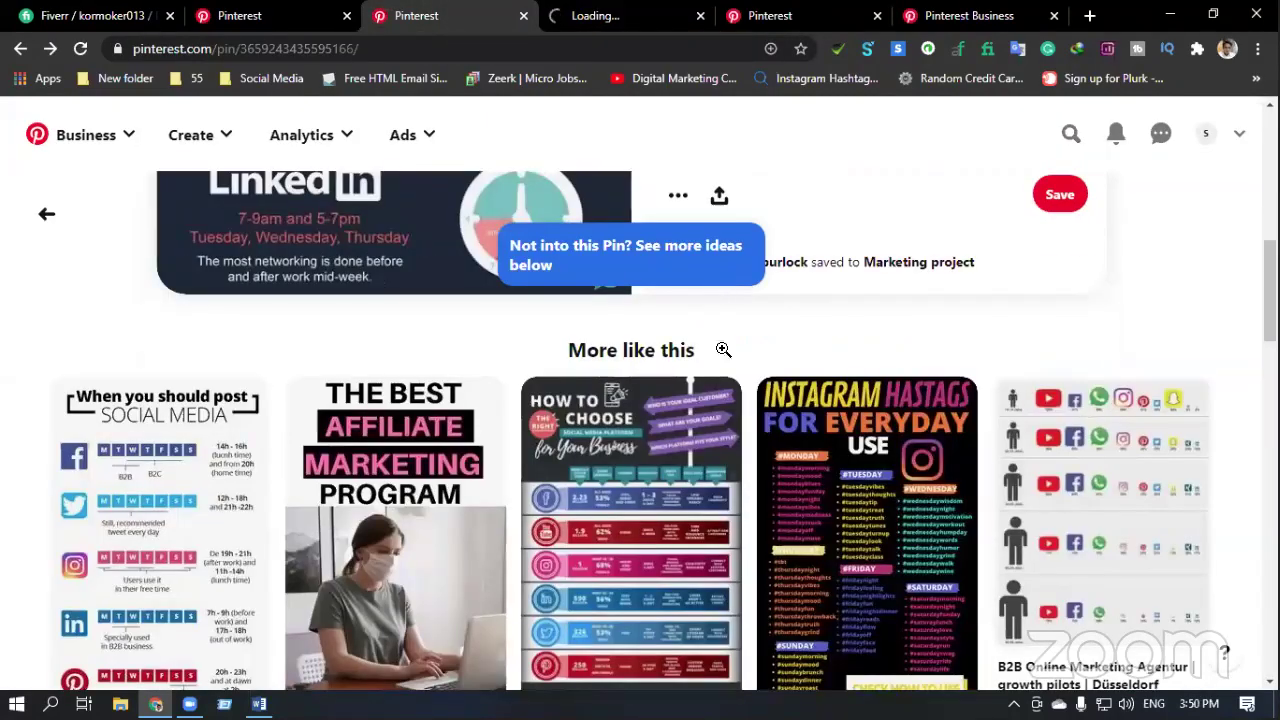
scroll(400, 520, up, 2)
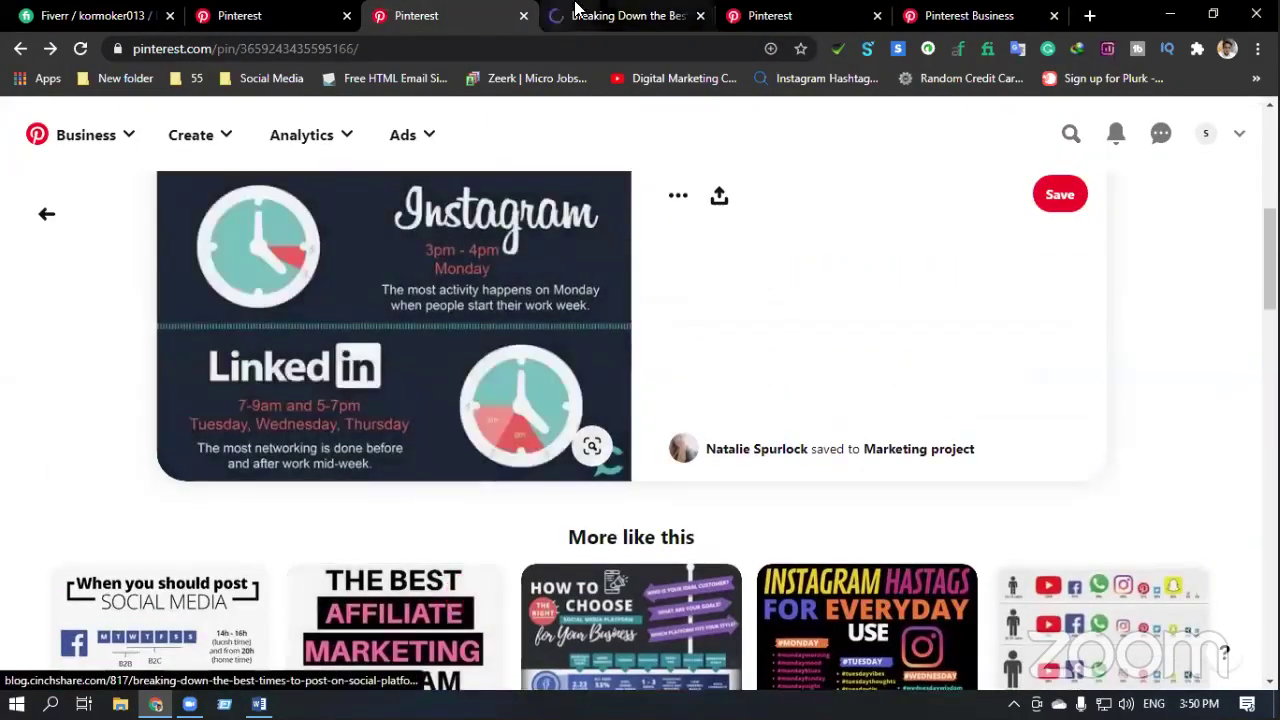
click(567, 15)
click(429, 15)
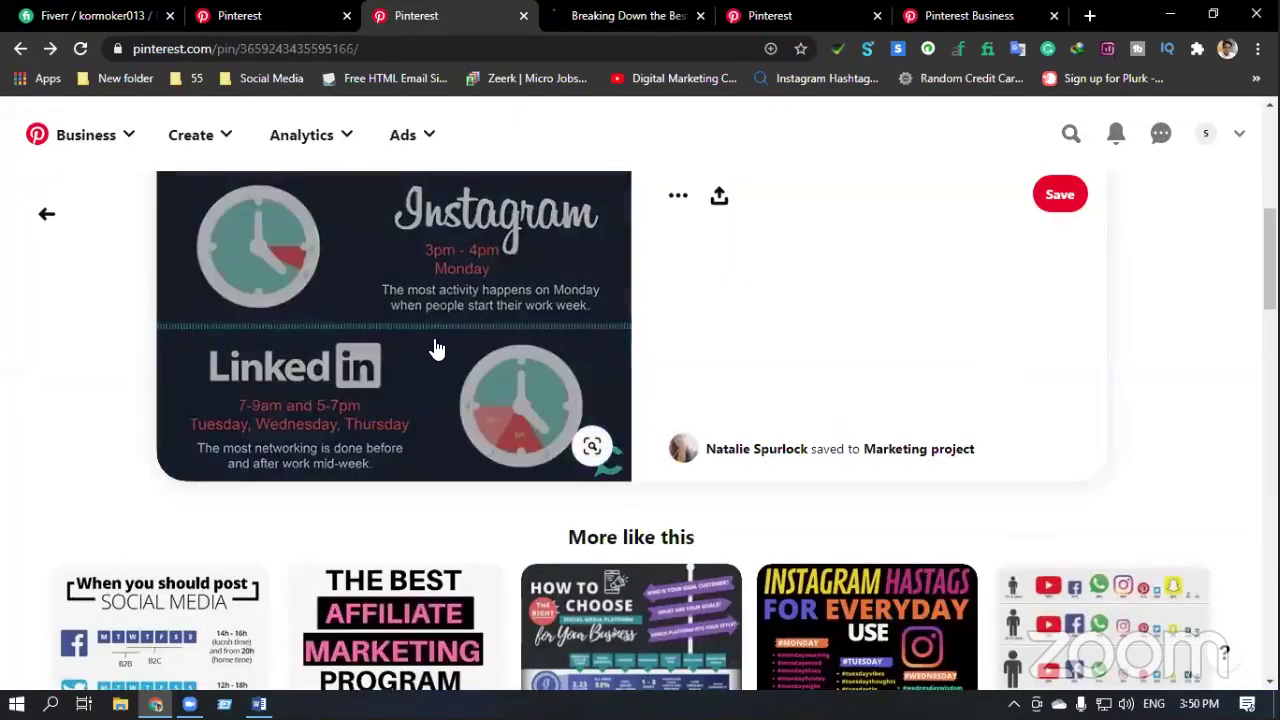
scroll(760, 357, up, 3)
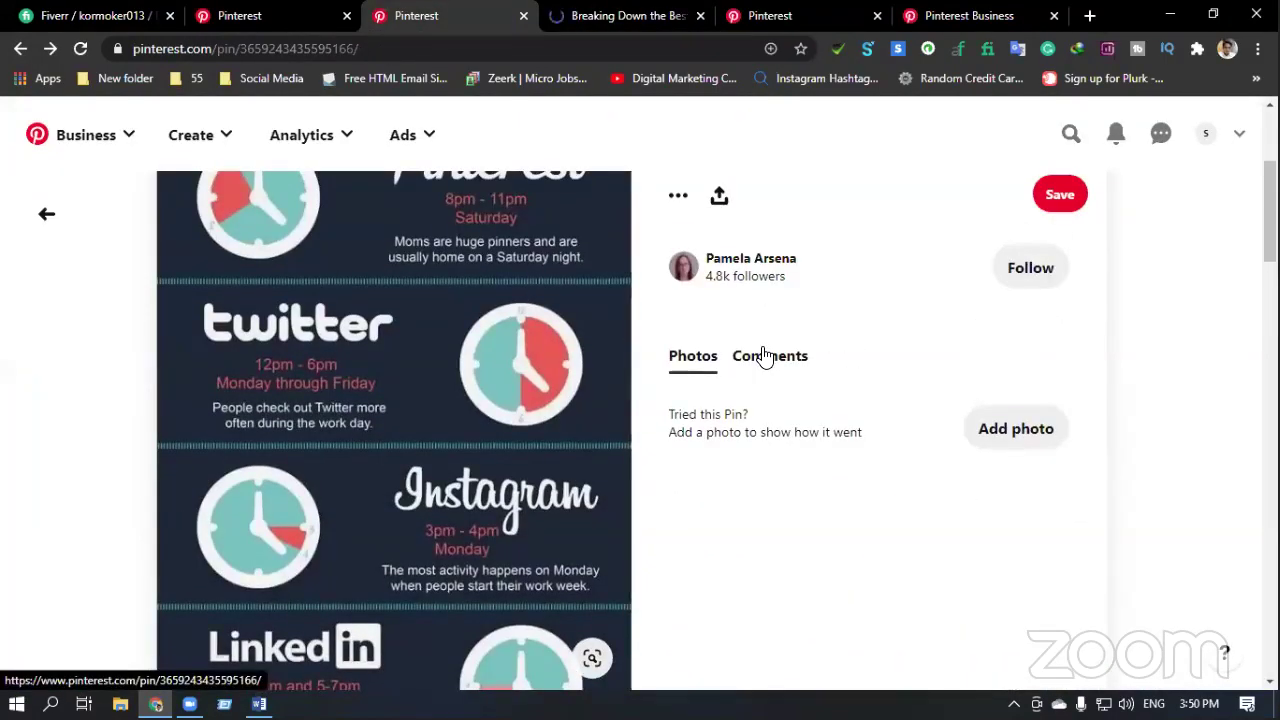
scroll(763, 355, down, 2)
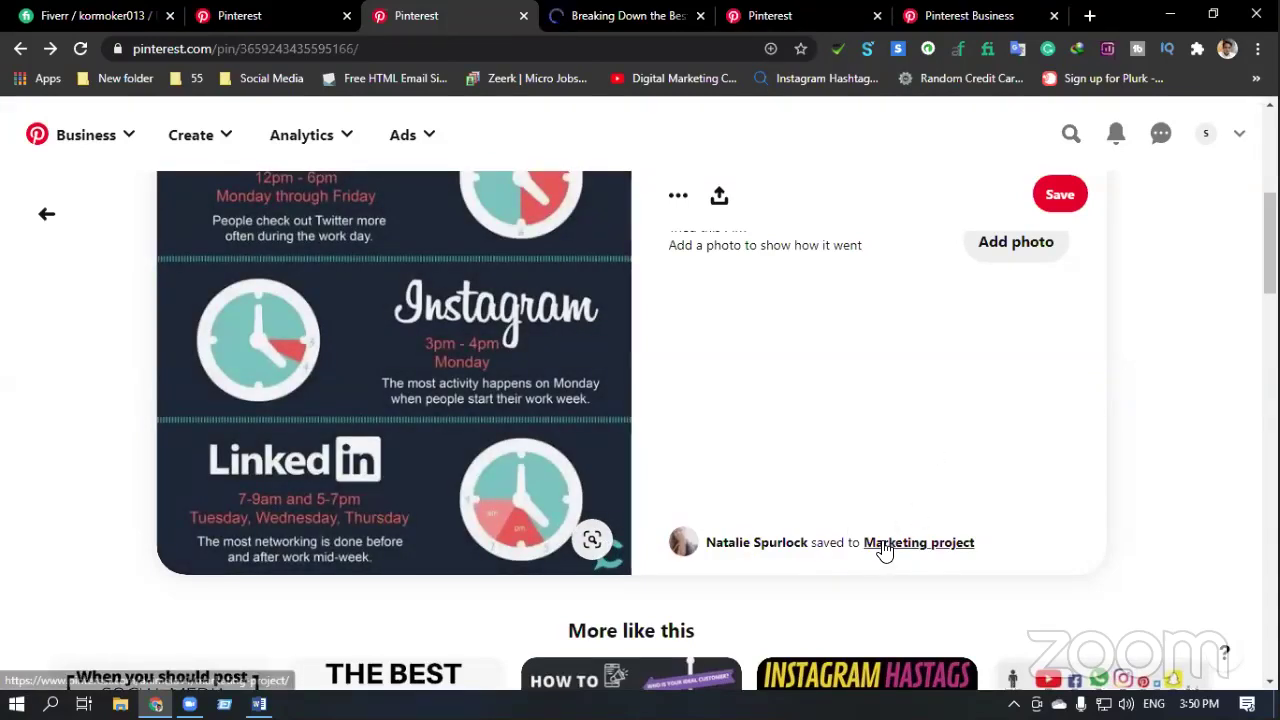
Open the saver's profile and scroll through their boards, including Marketing project (11 Pins)
click(745, 543)
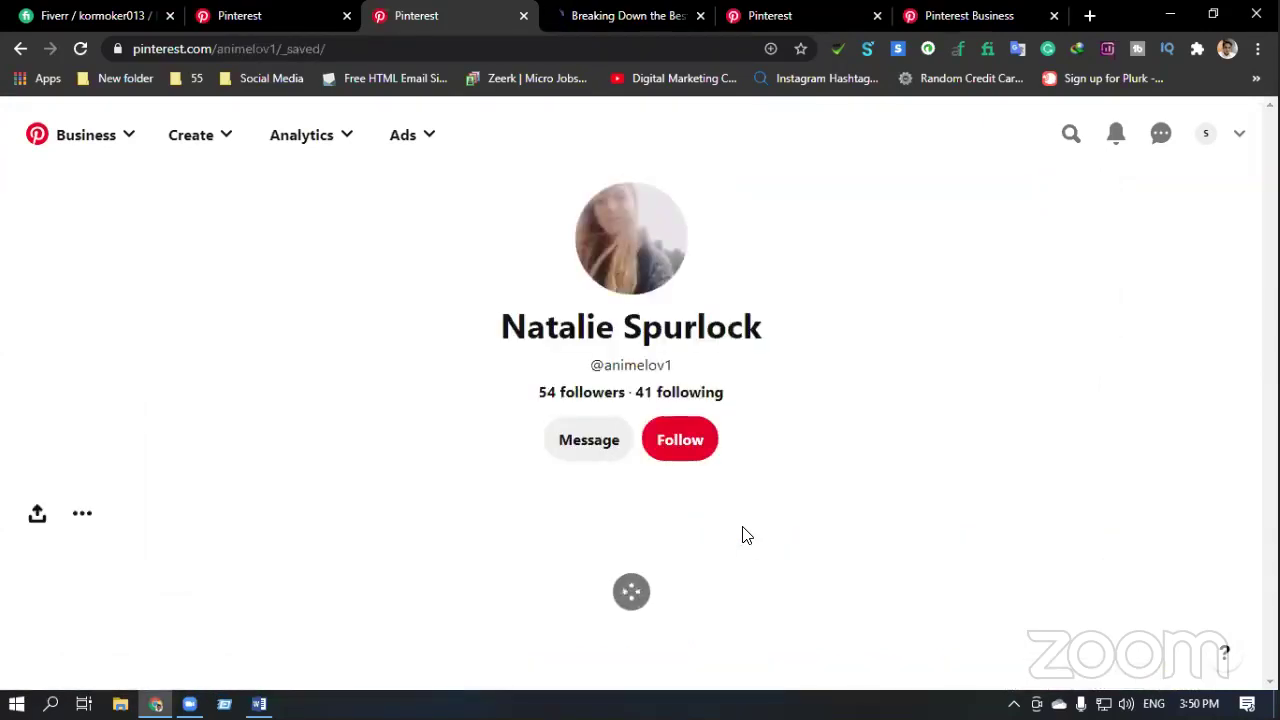
scroll(742, 535, down, 2)
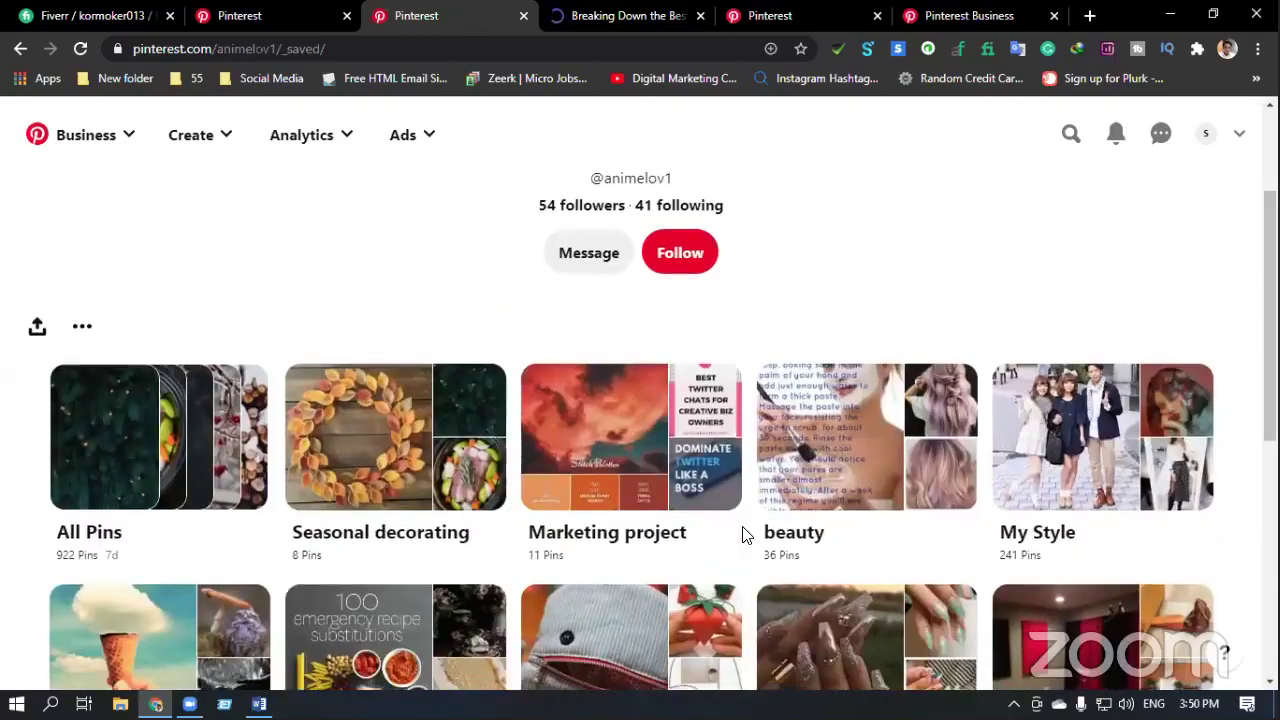
scroll(742, 535, down, 4)
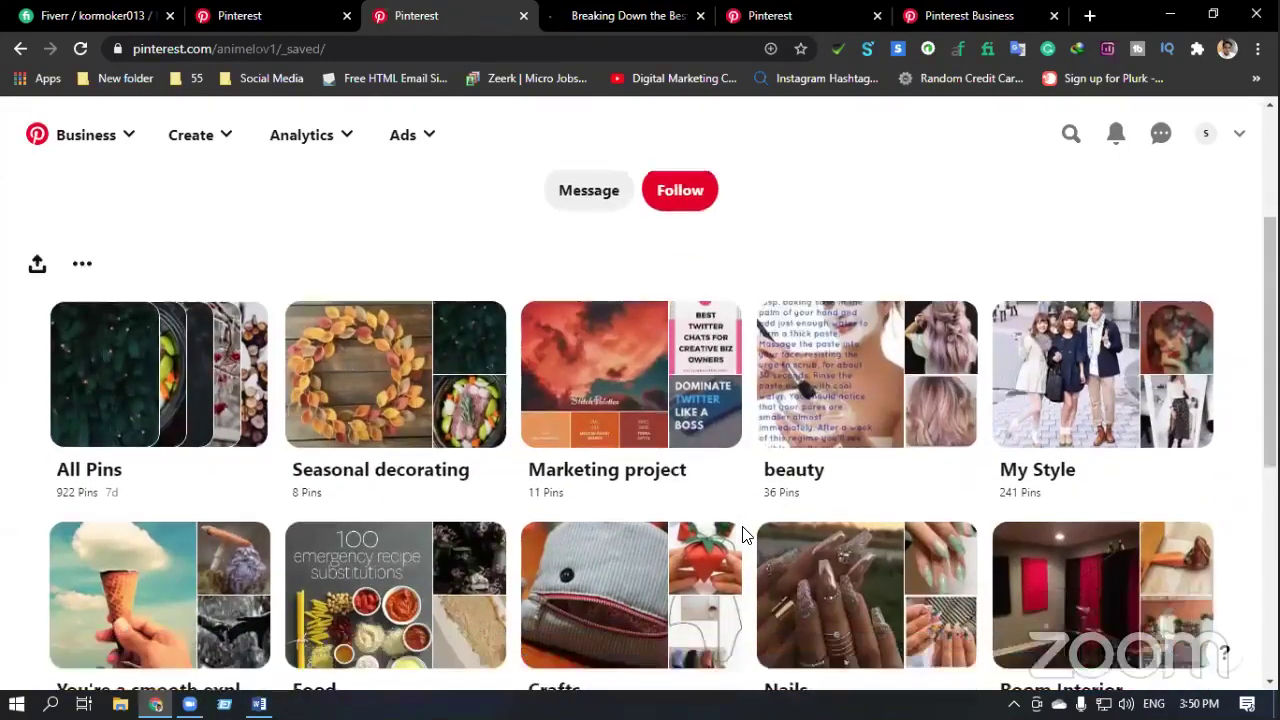
scroll(742, 535, down, 2)
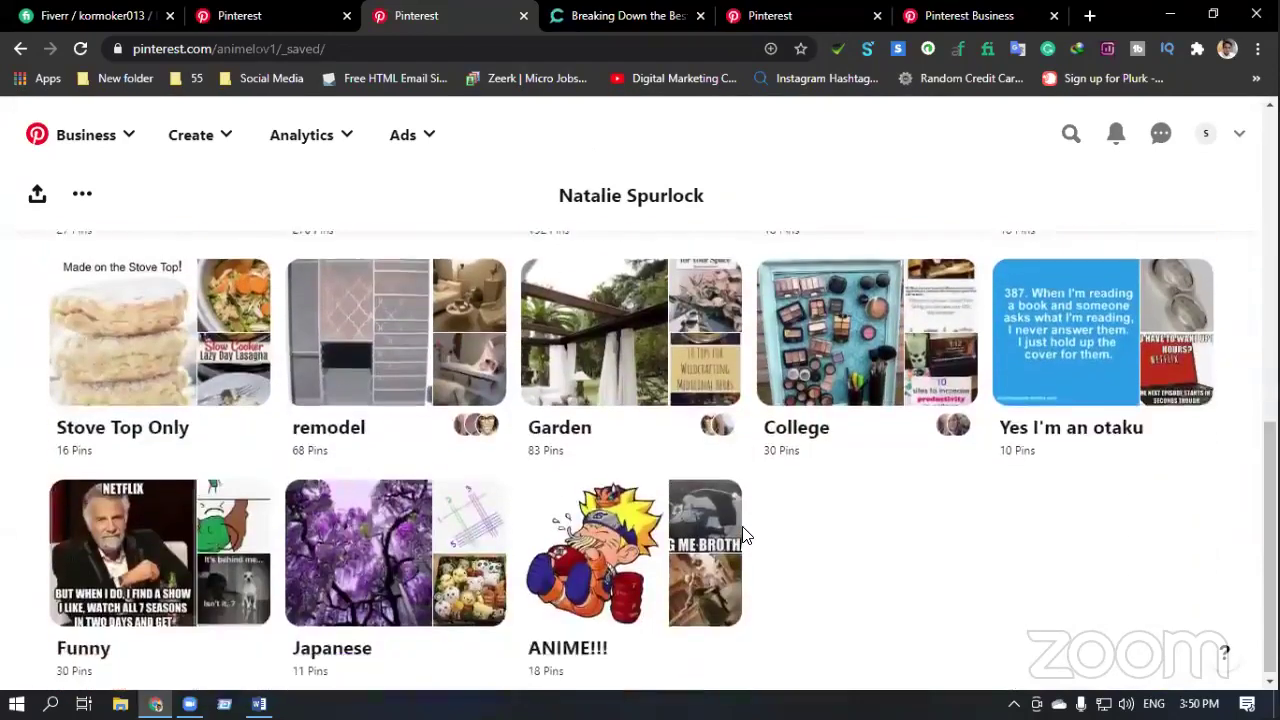
scroll(742, 535, up, 4)
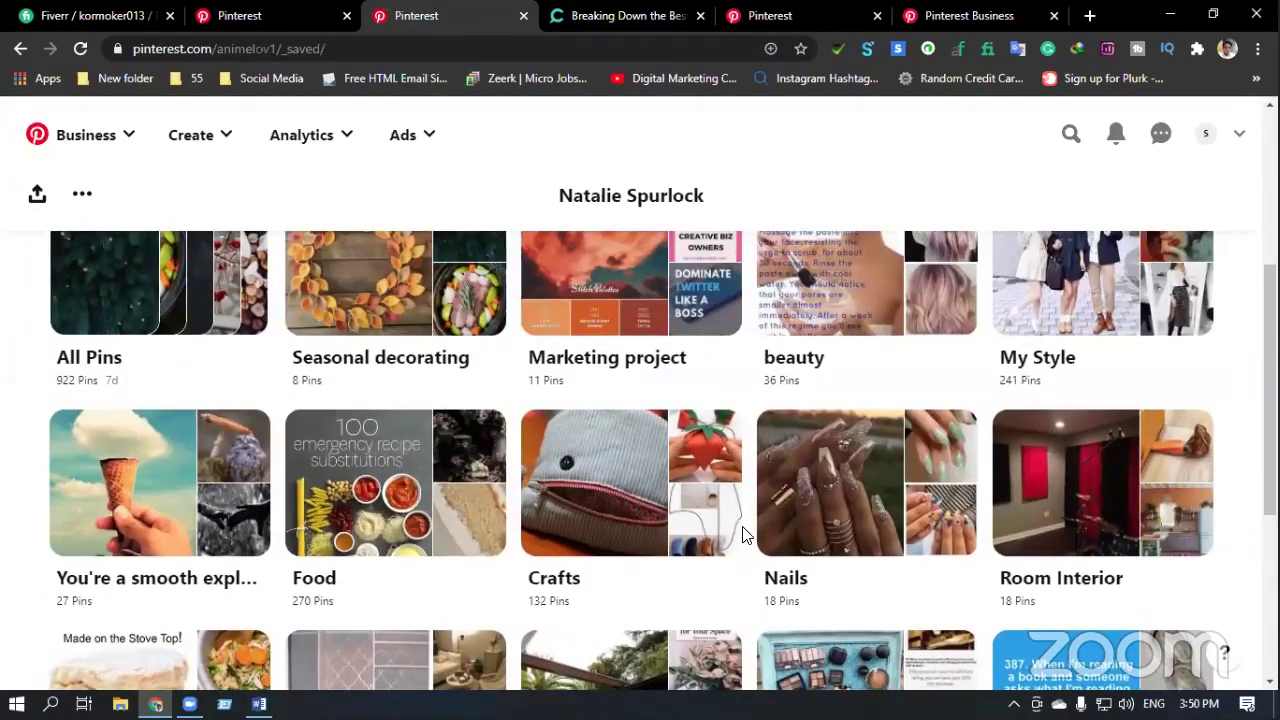
scroll(635, 435, up, 1)
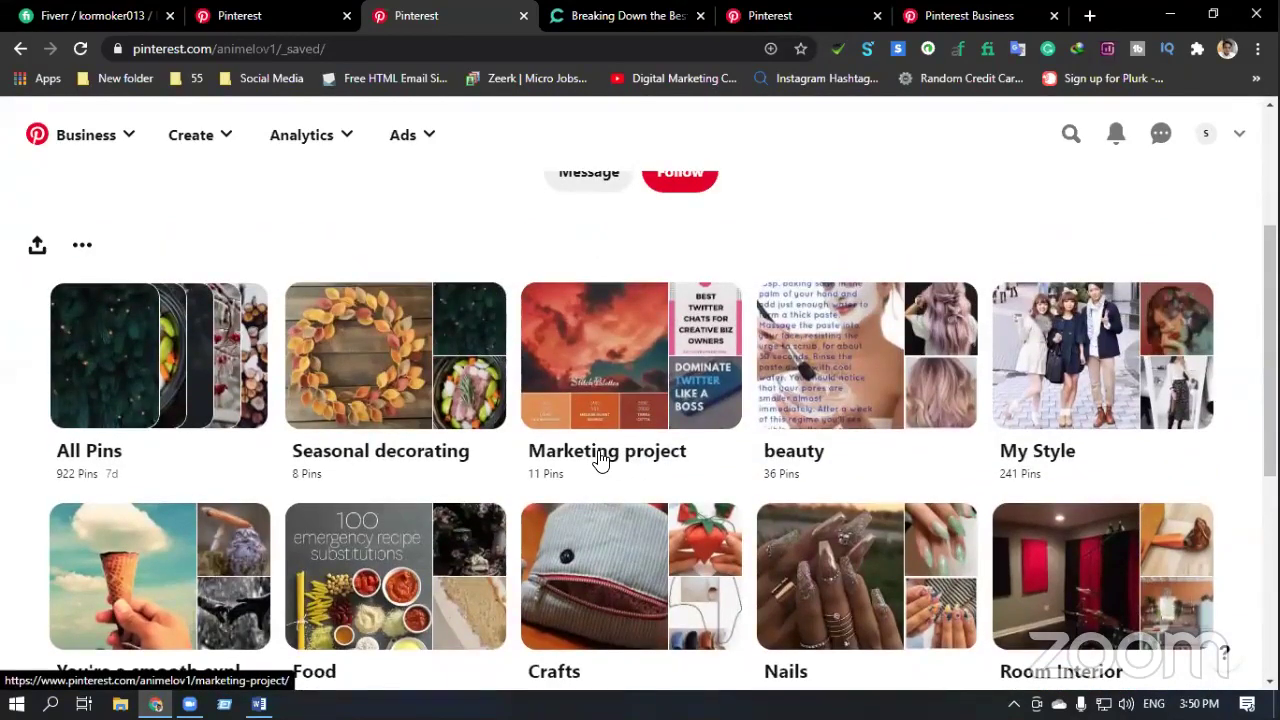
Browse the 37-follower Marketing project board's pins, then switch to the Pinterest Business tab
click(600, 460)
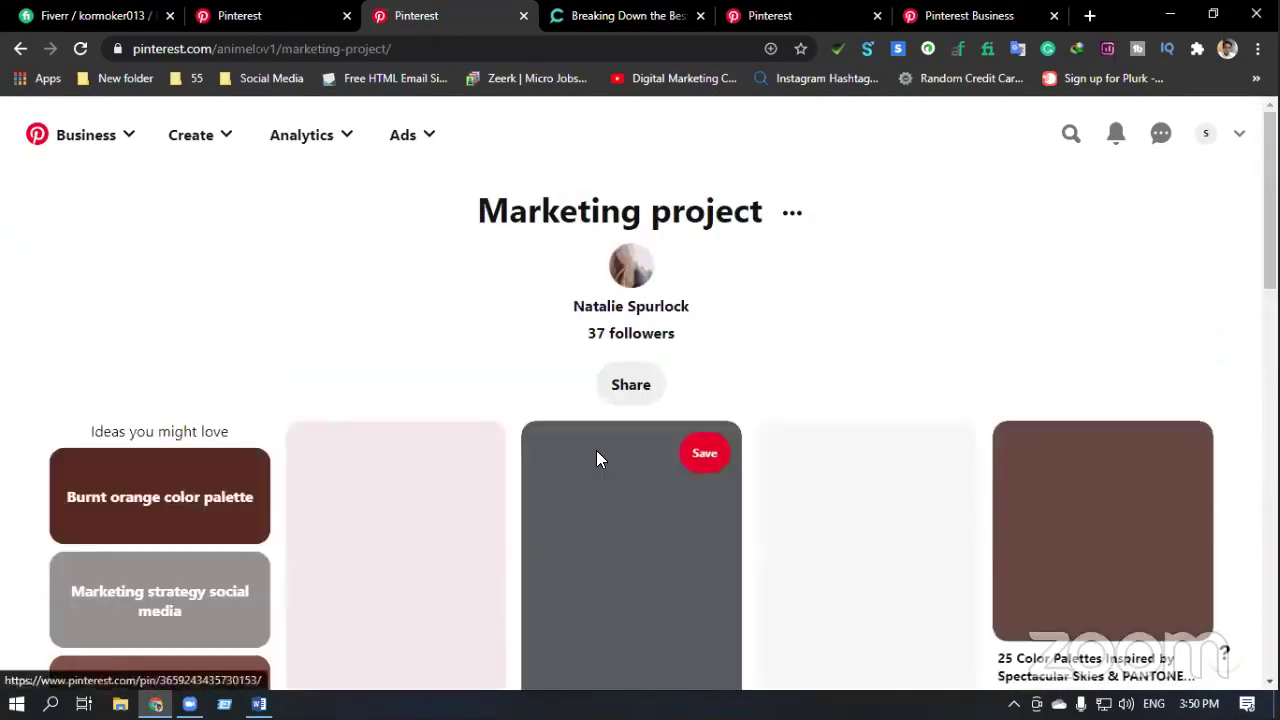
scroll(596, 450, down, 1)
scroll(597, 450, down, 2)
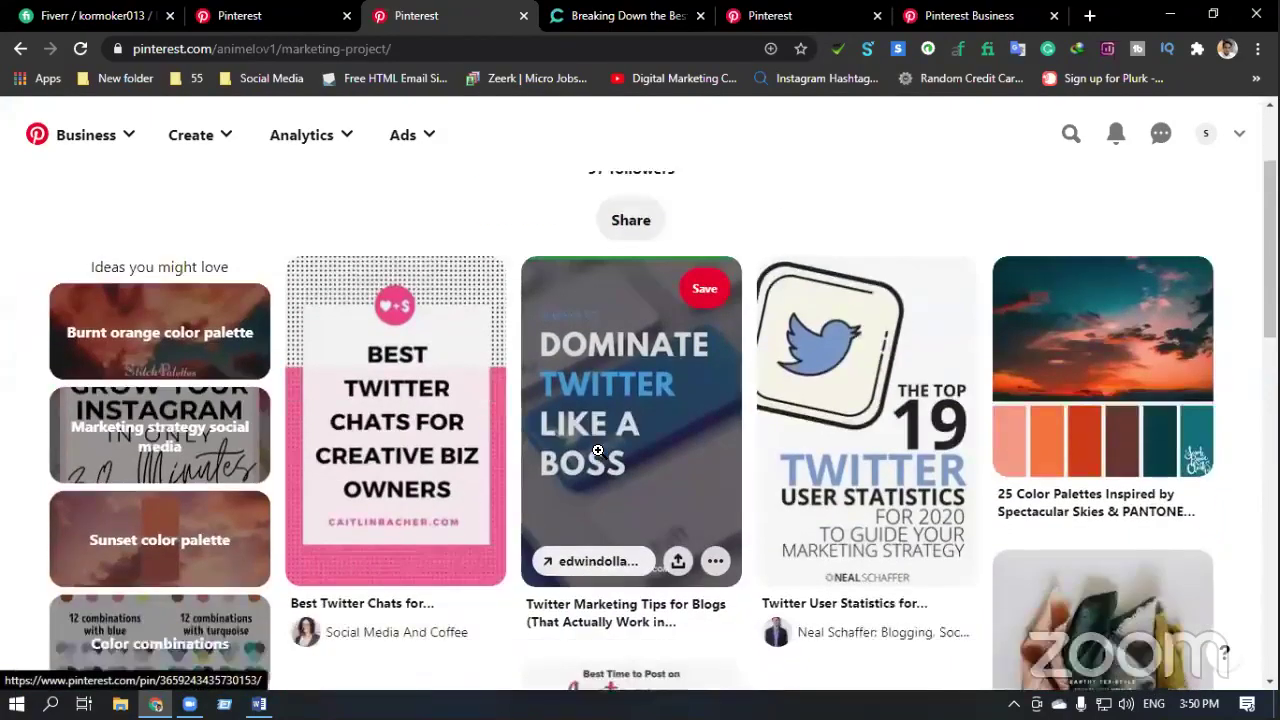
scroll(598, 457, down, 5)
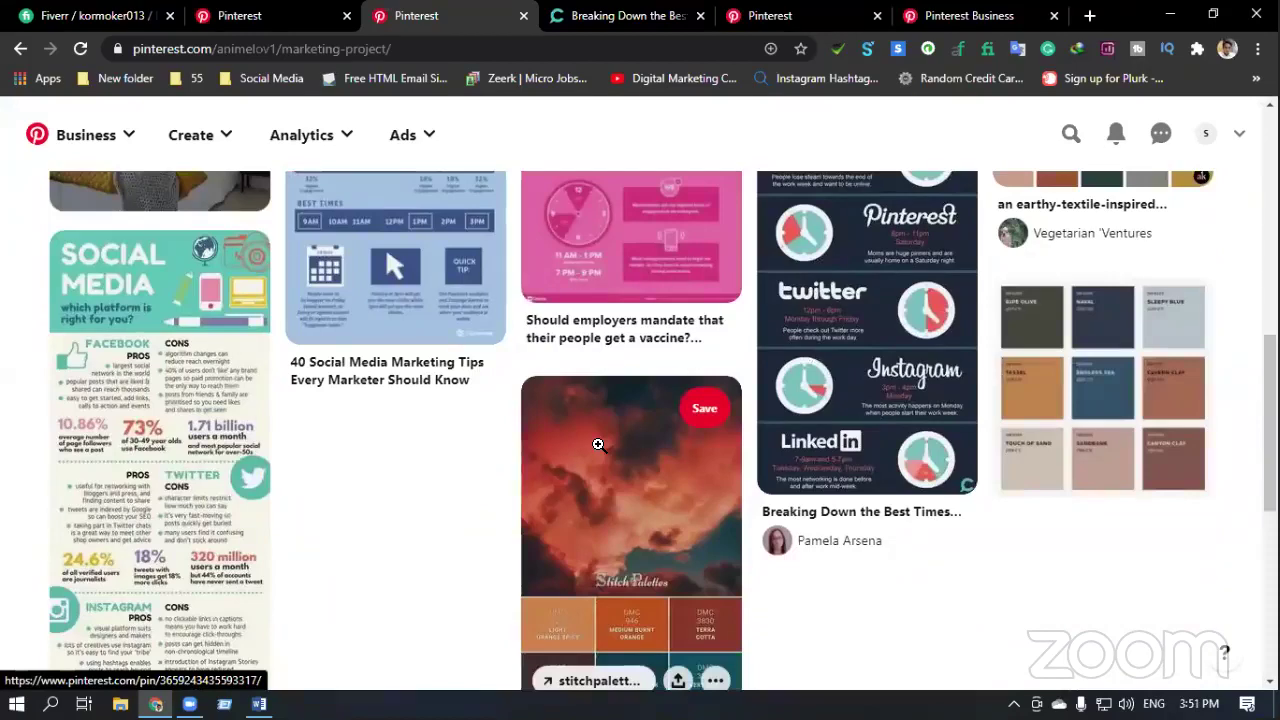
scroll(597, 444, down, 2)
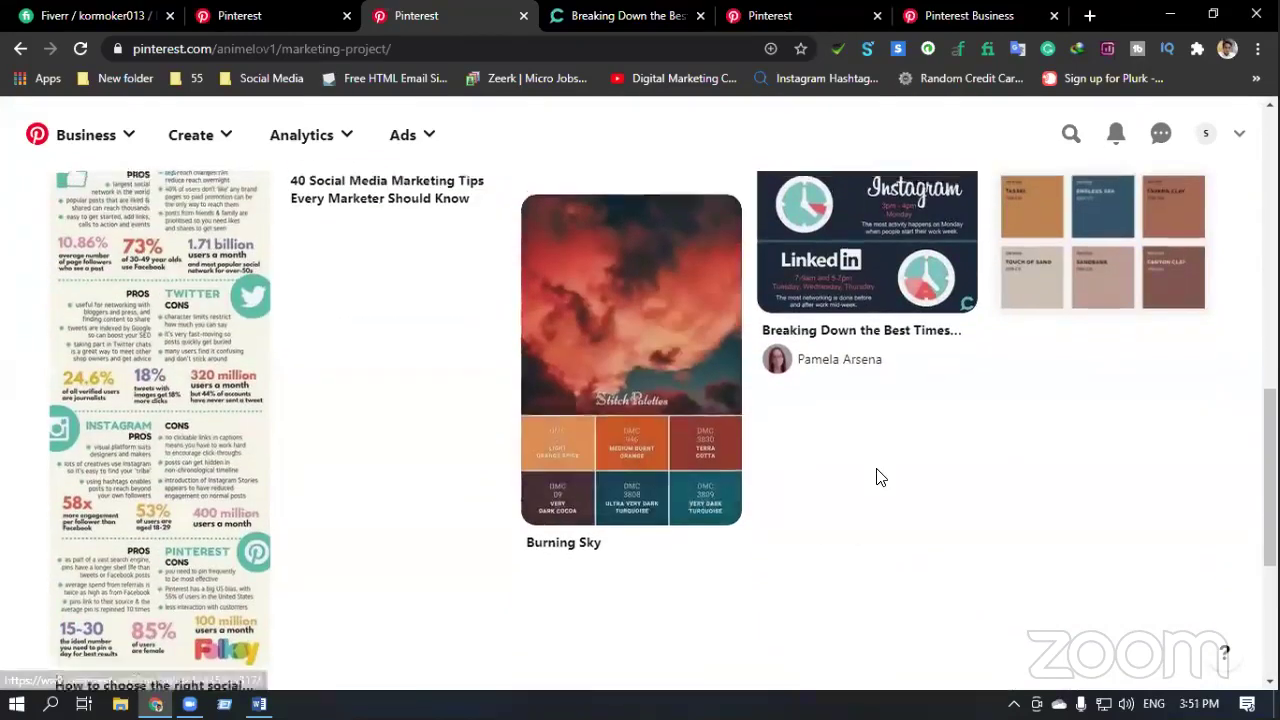
scroll(877, 477, up, 2)
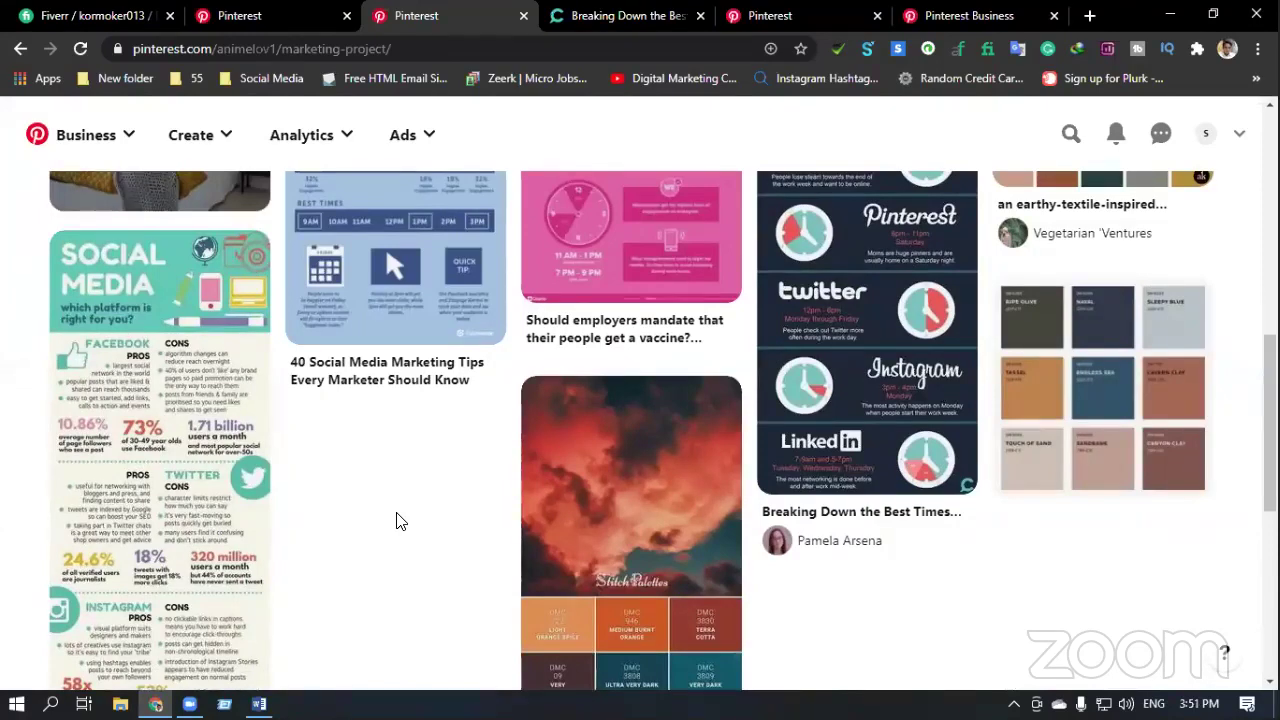
scroll(396, 521, down, 1)
scroll(396, 521, down, 1)
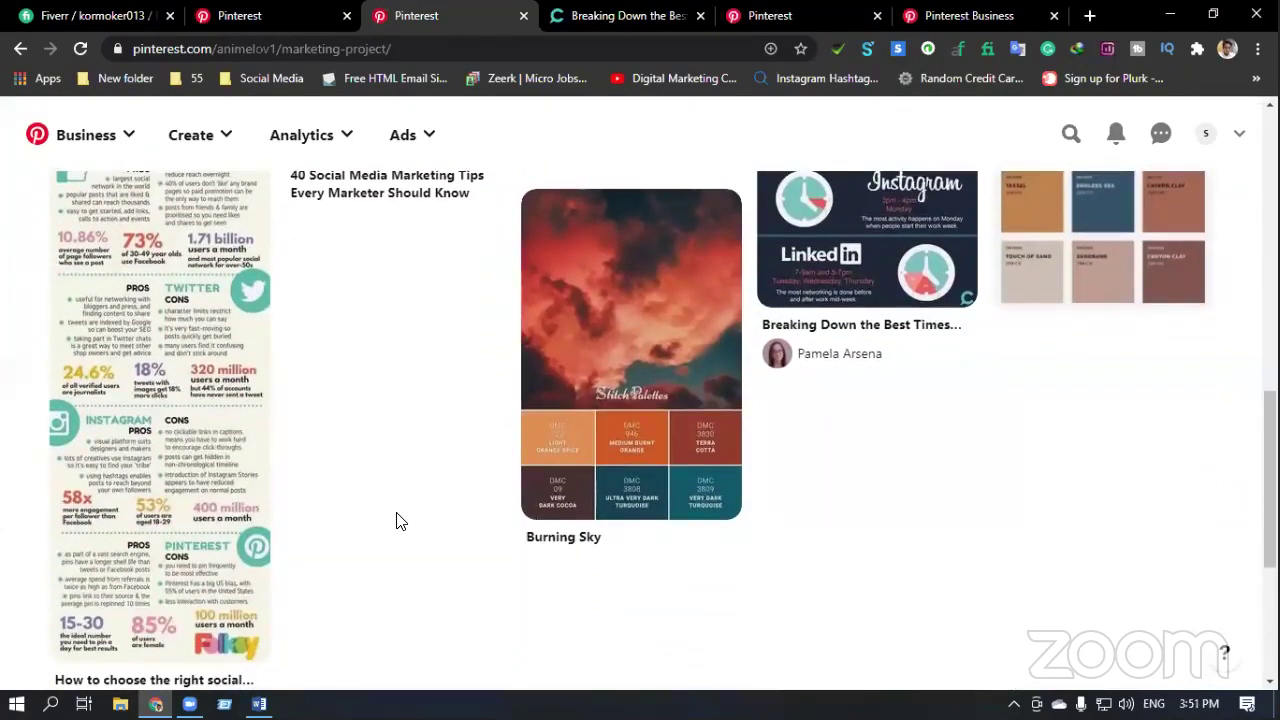
scroll(396, 521, down, 1)
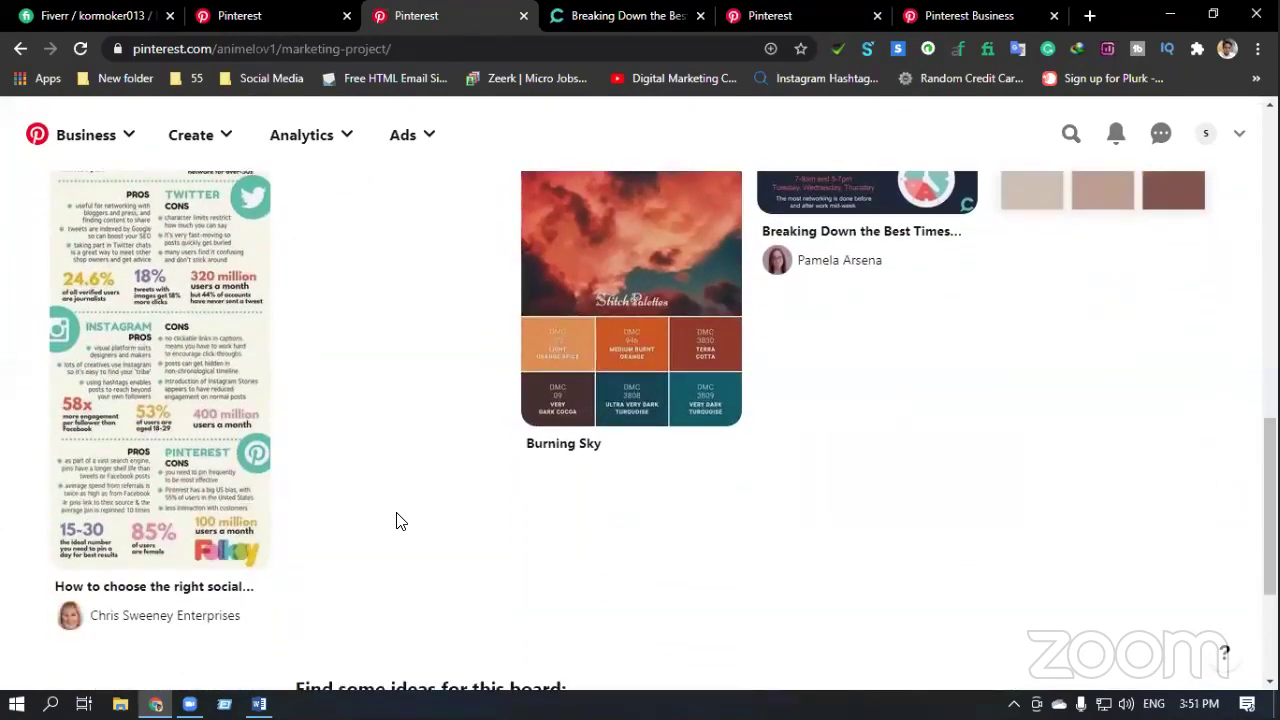
scroll(396, 521, up, 1)
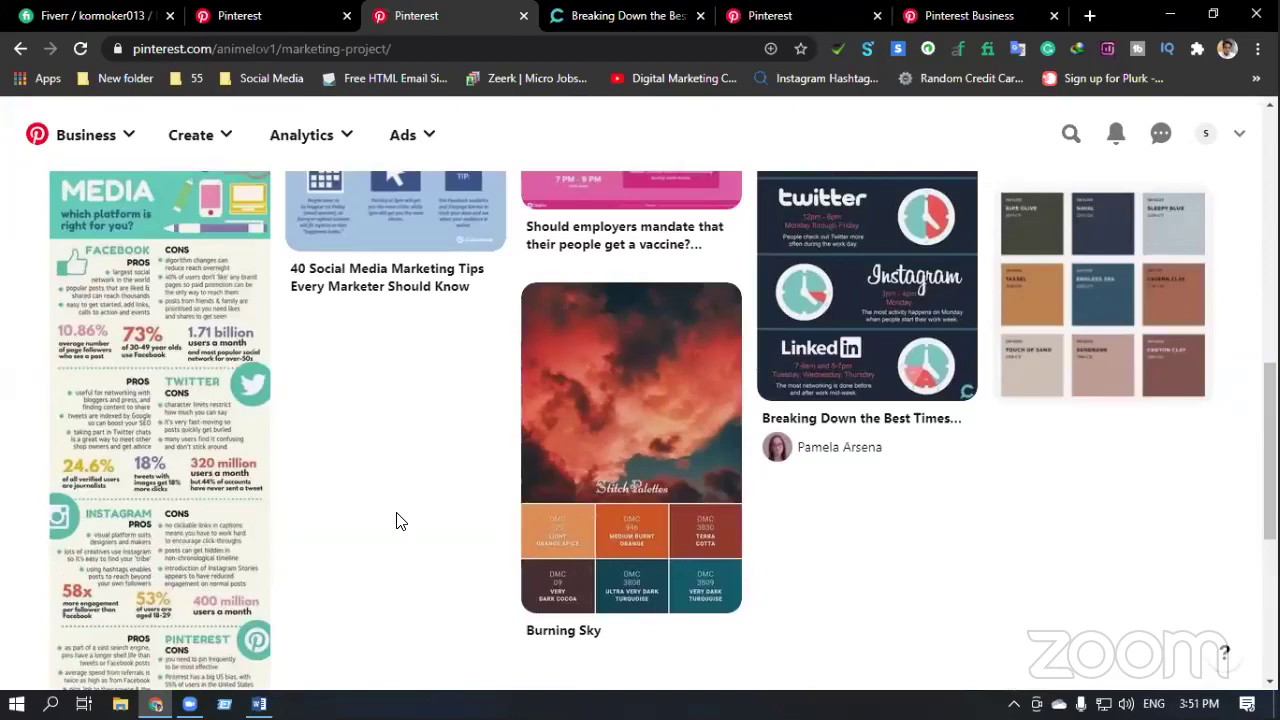
scroll(396, 520, up, 5)
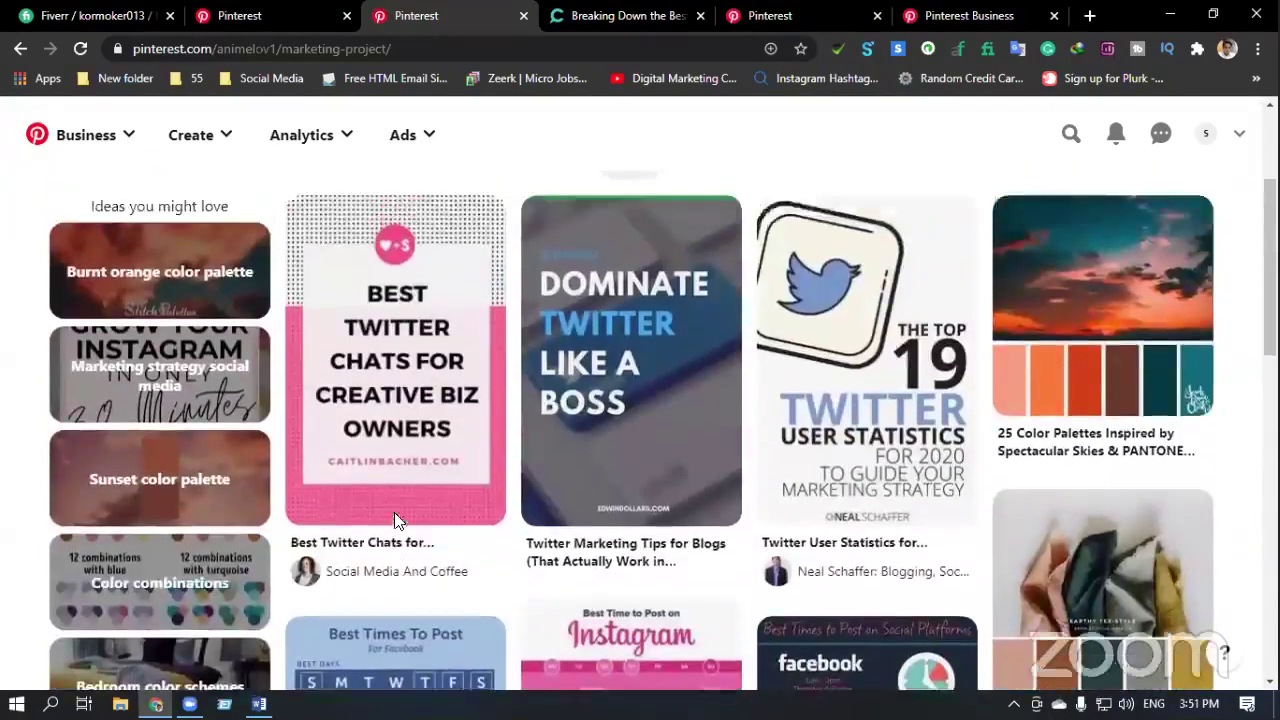
scroll(394, 520, up, 2)
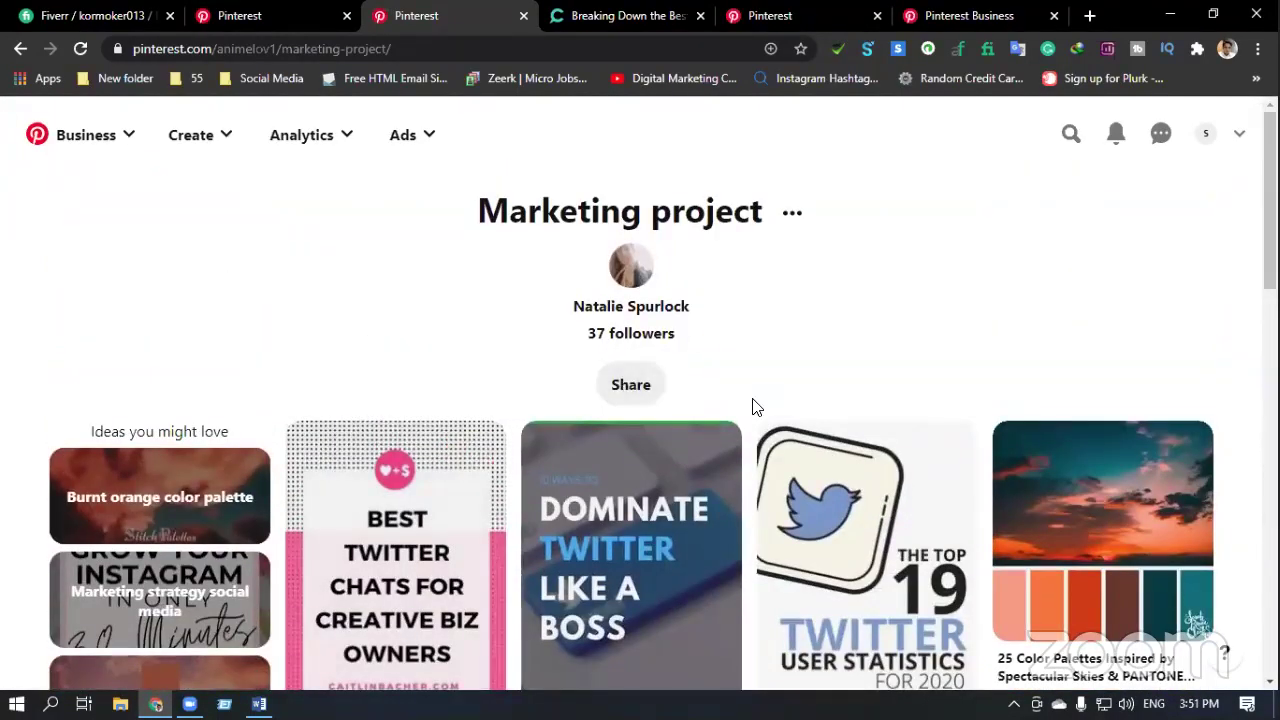
scroll(755, 406, down, 2)
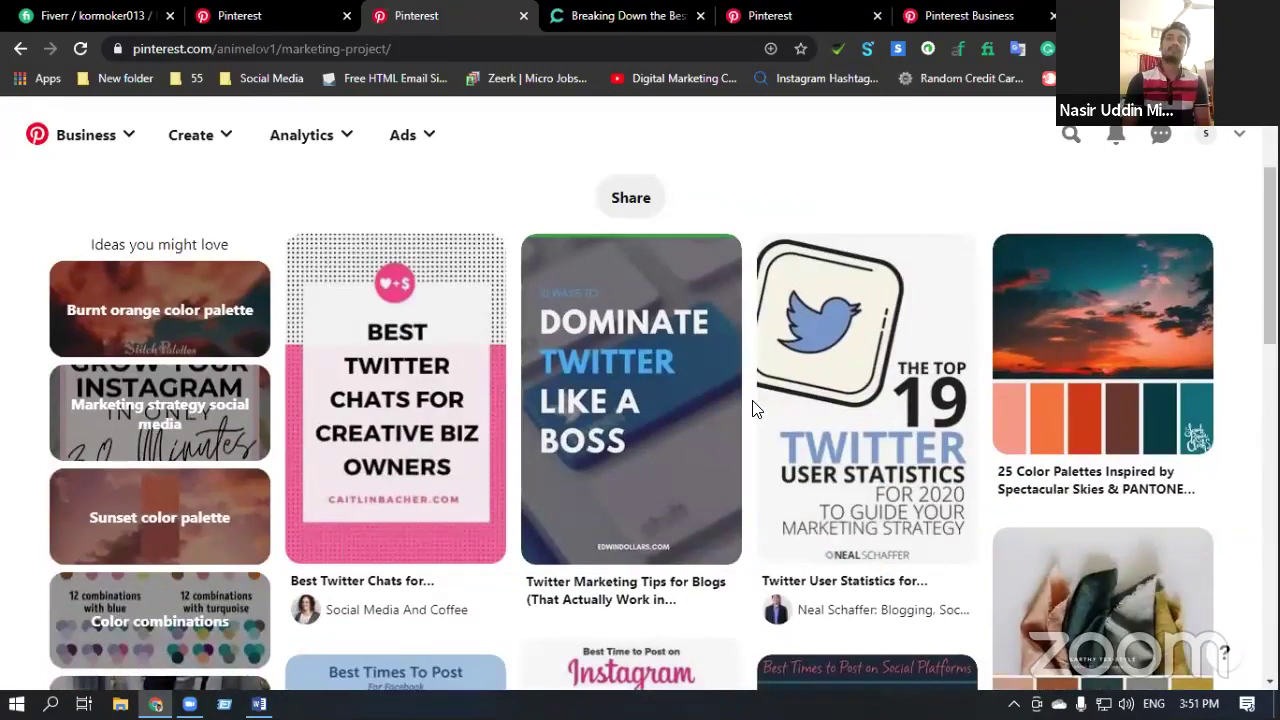
mouse_move(628, 354)
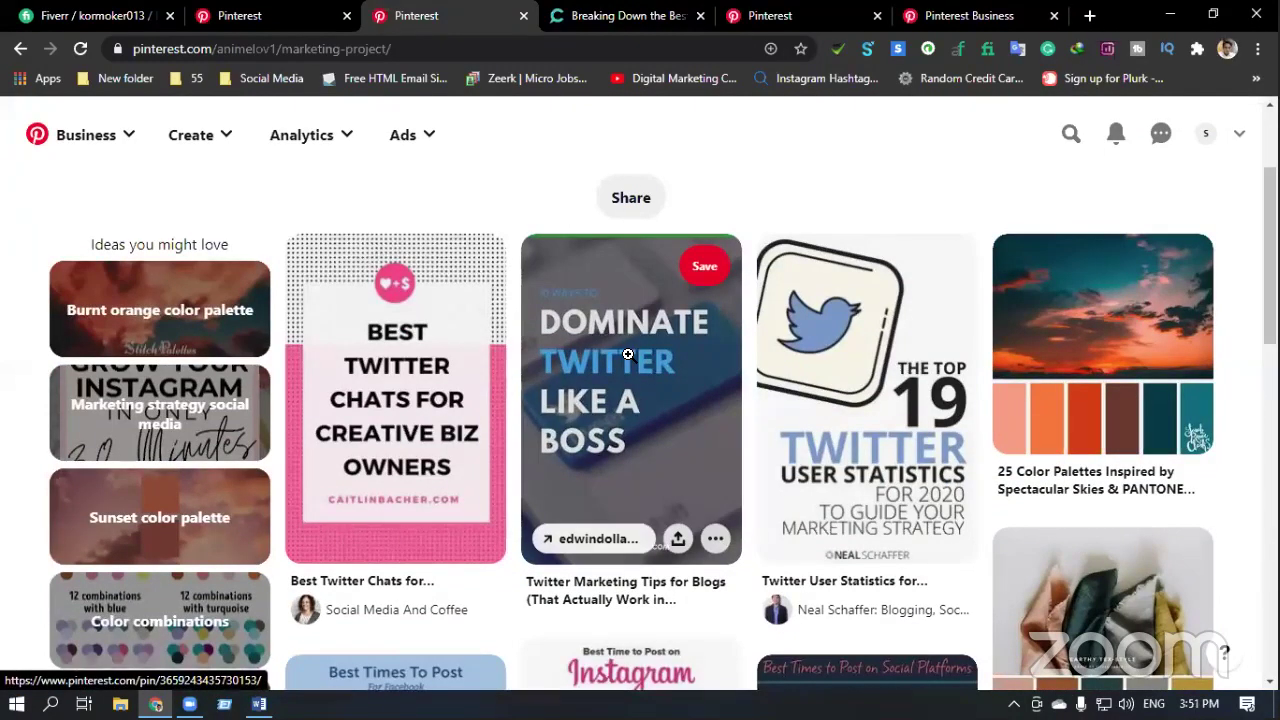
click(966, 16)
Load Canva's home page in a new browser tab, backing out of a stray redirect page
click(1089, 16)
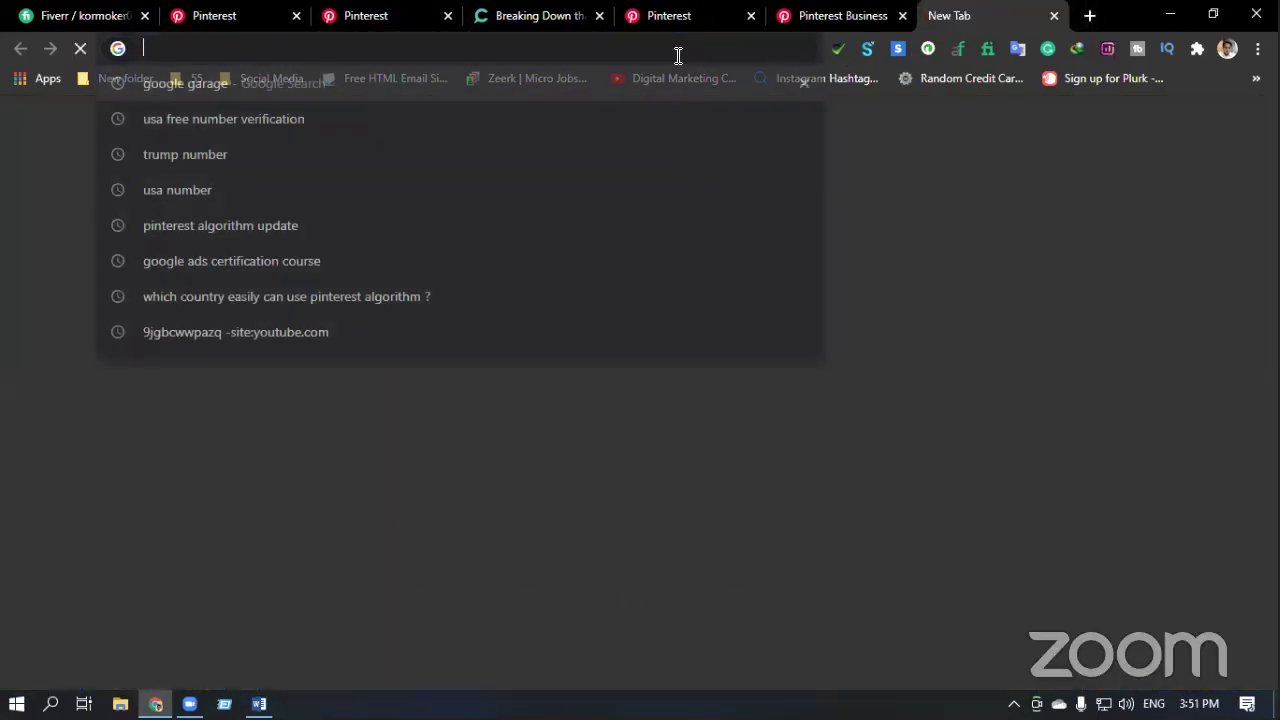
text(canva.com)
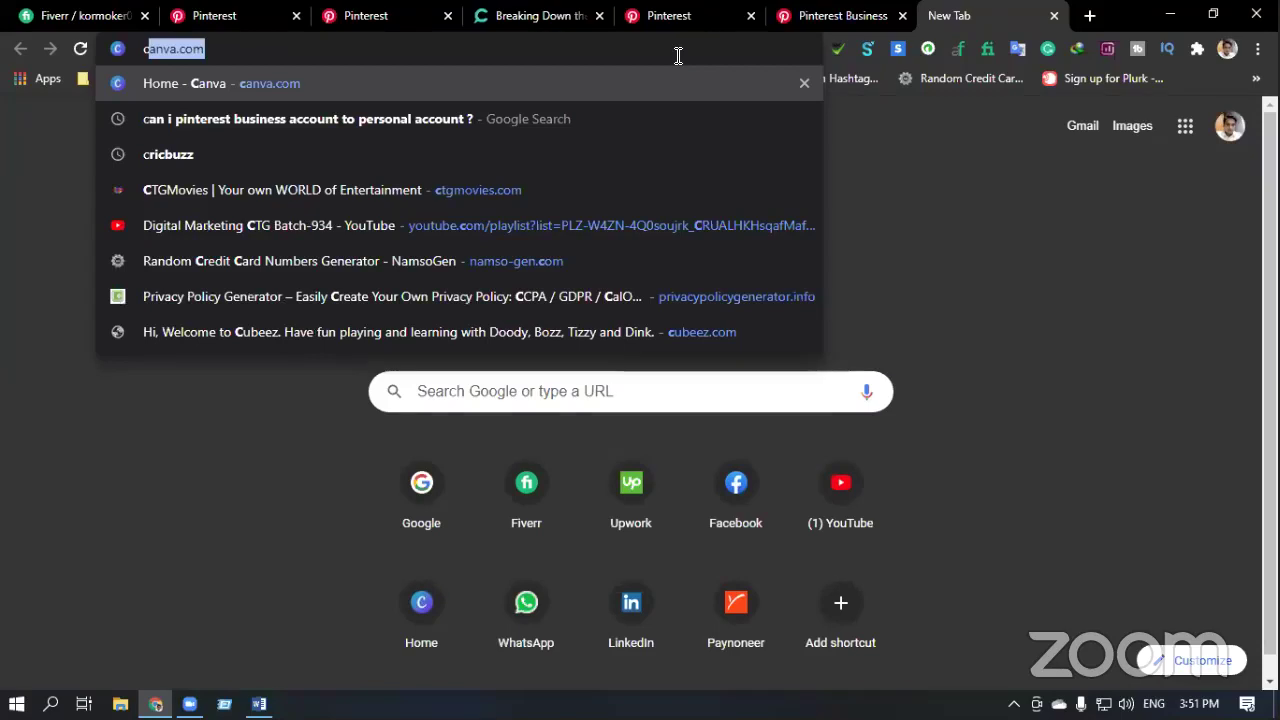
key(Return)
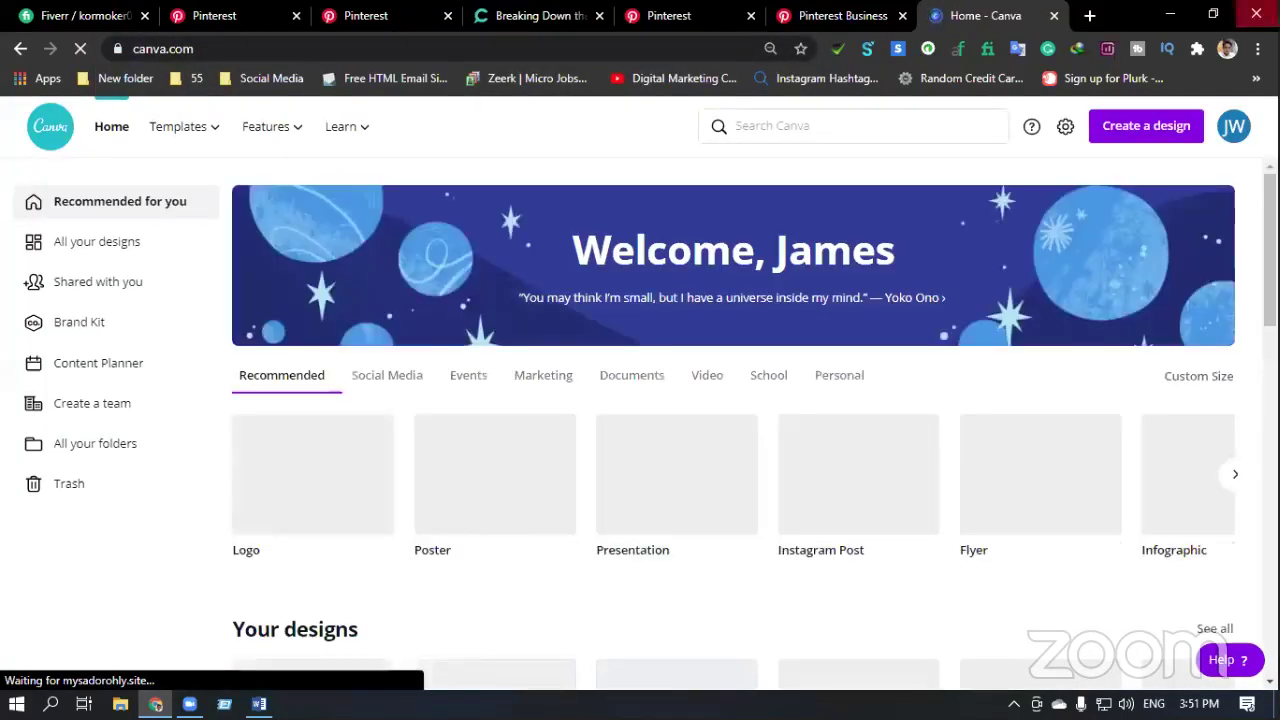
click(294, 128)
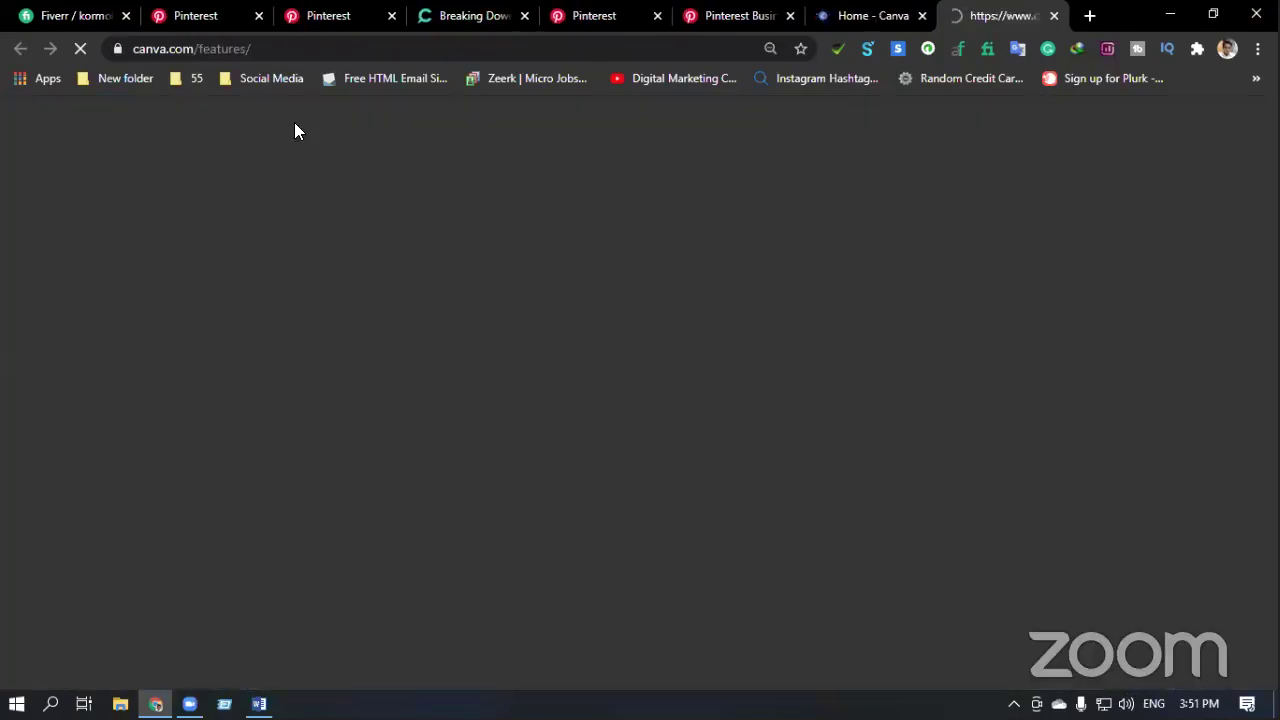
click(879, 16)
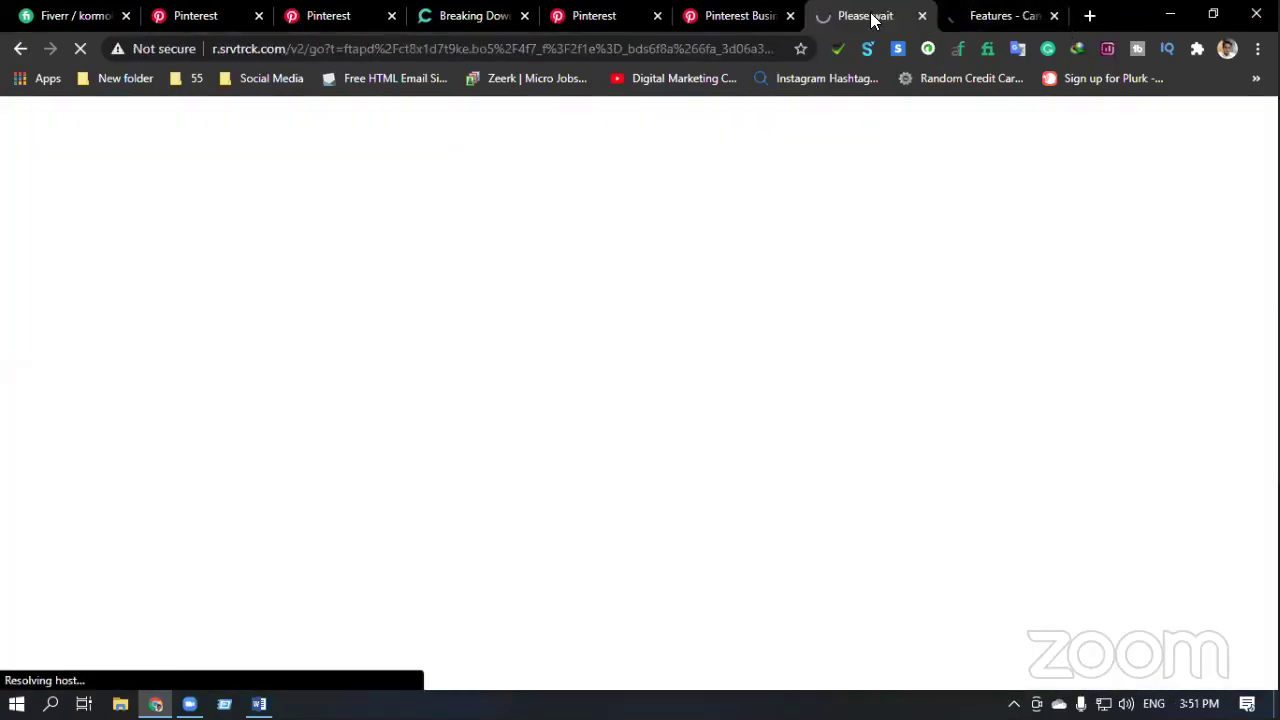
click(20, 49)
click(408, 48)
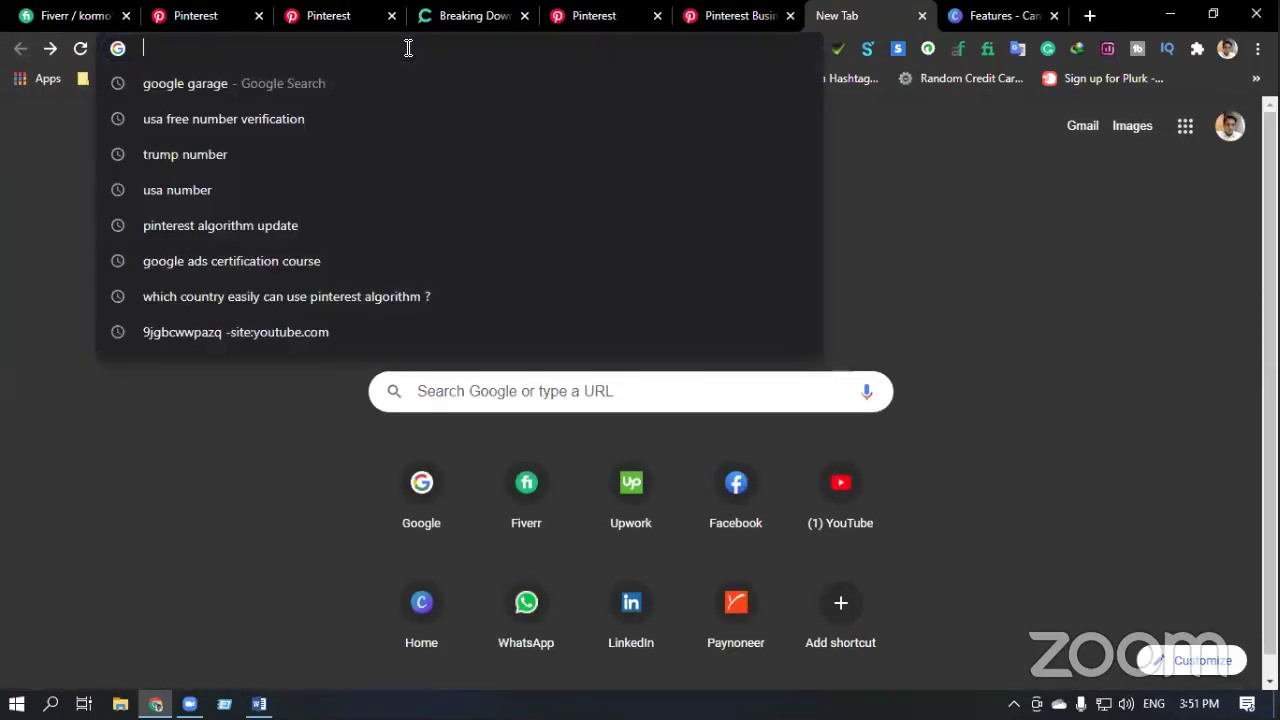
text(CAN)
key(Return)
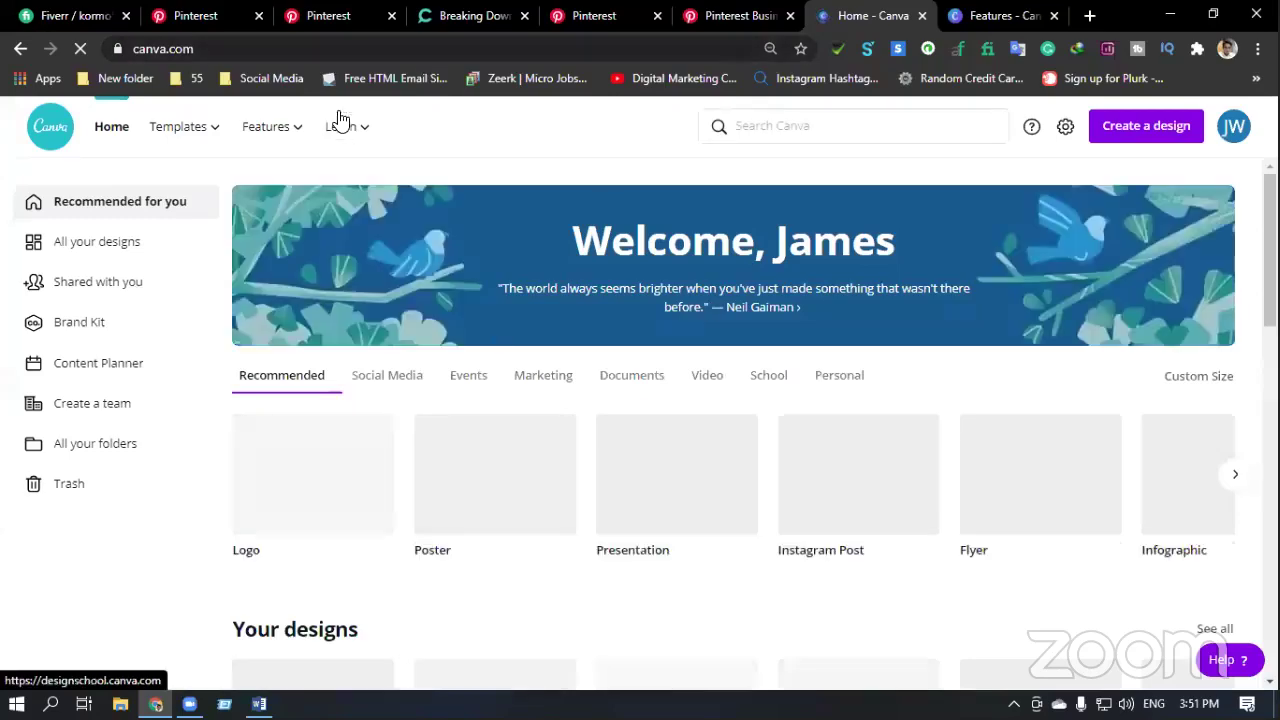
mouse_move(213, 131)
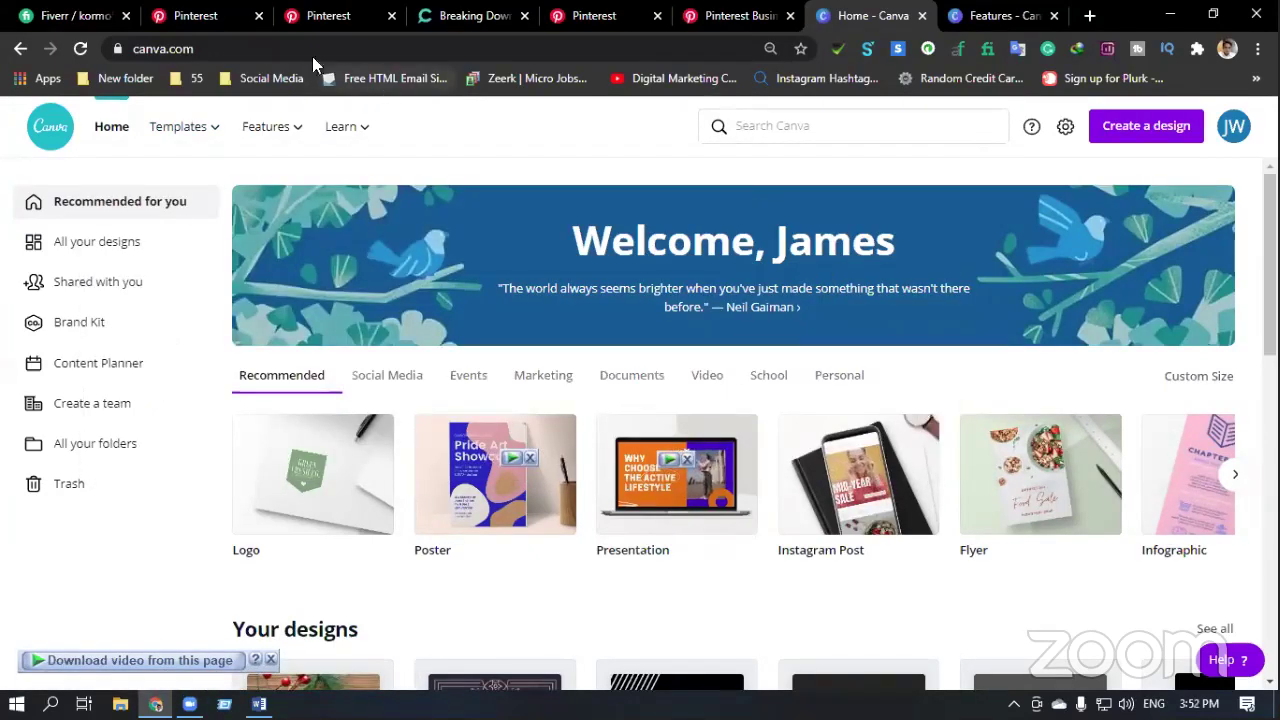
Close the Canva features tab and page through Marketing design types to Wide Skyscraper Ad
click(985, 14)
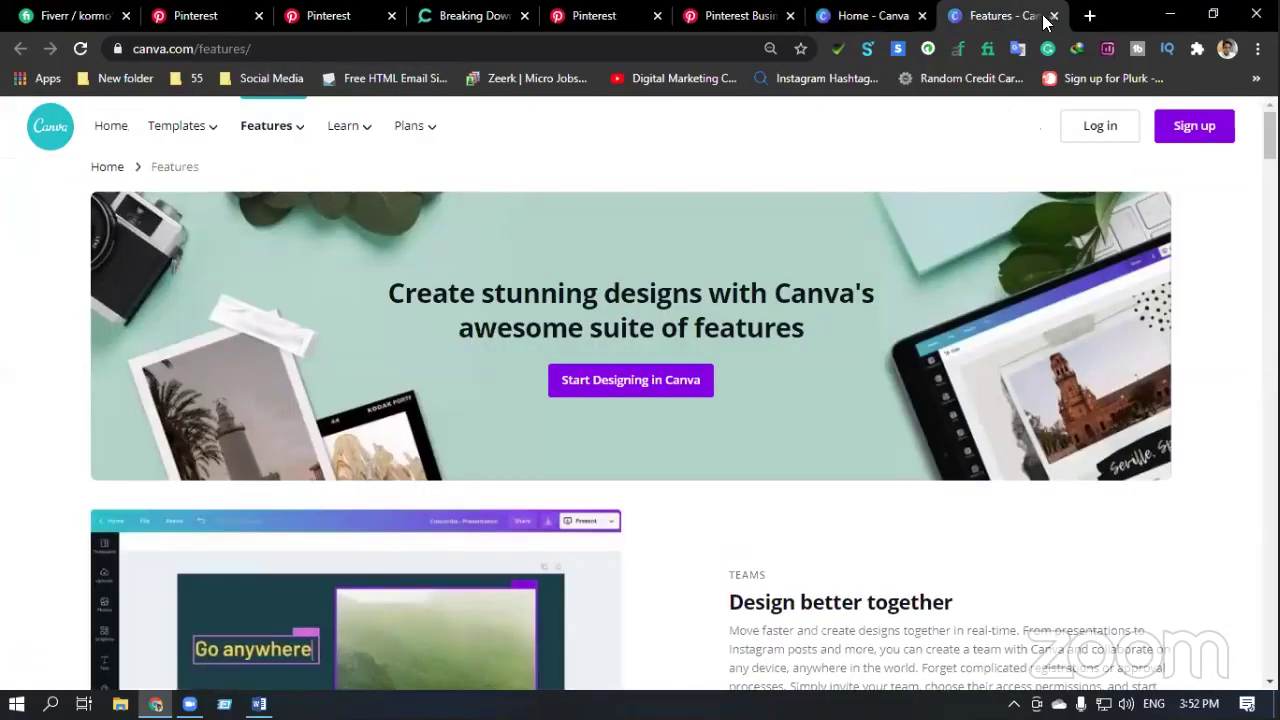
click(1056, 16)
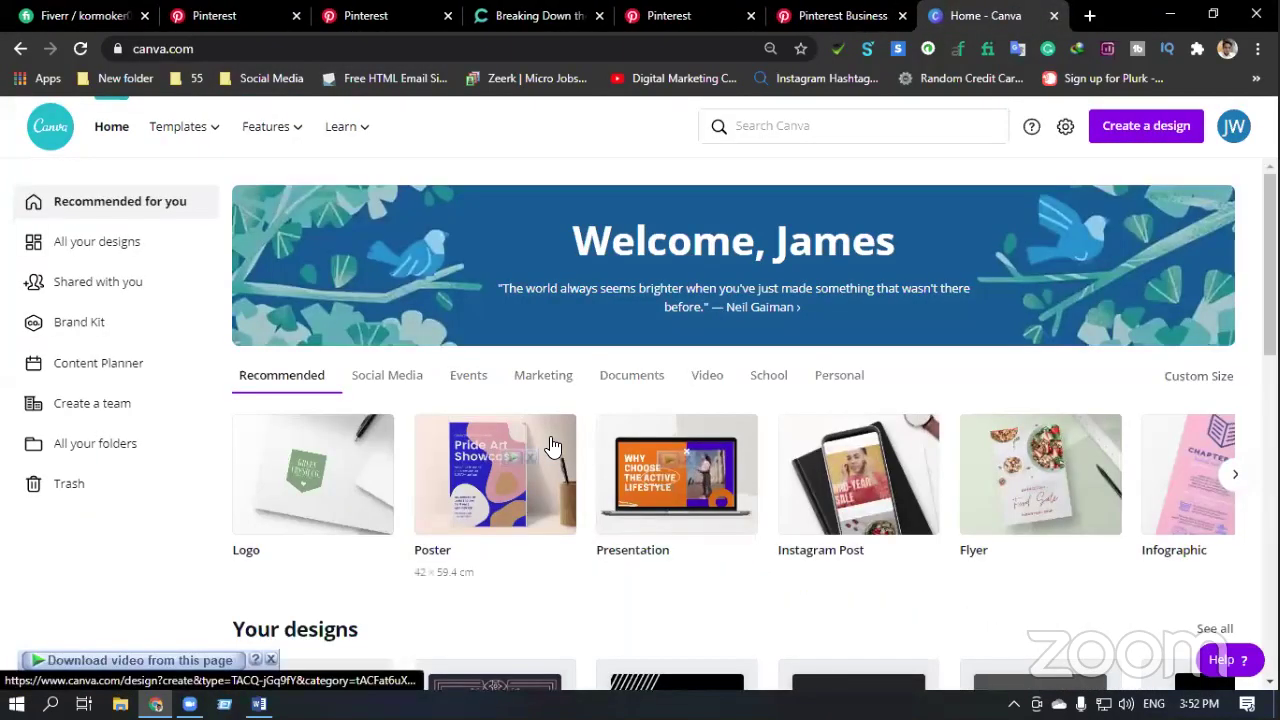
click(543, 376)
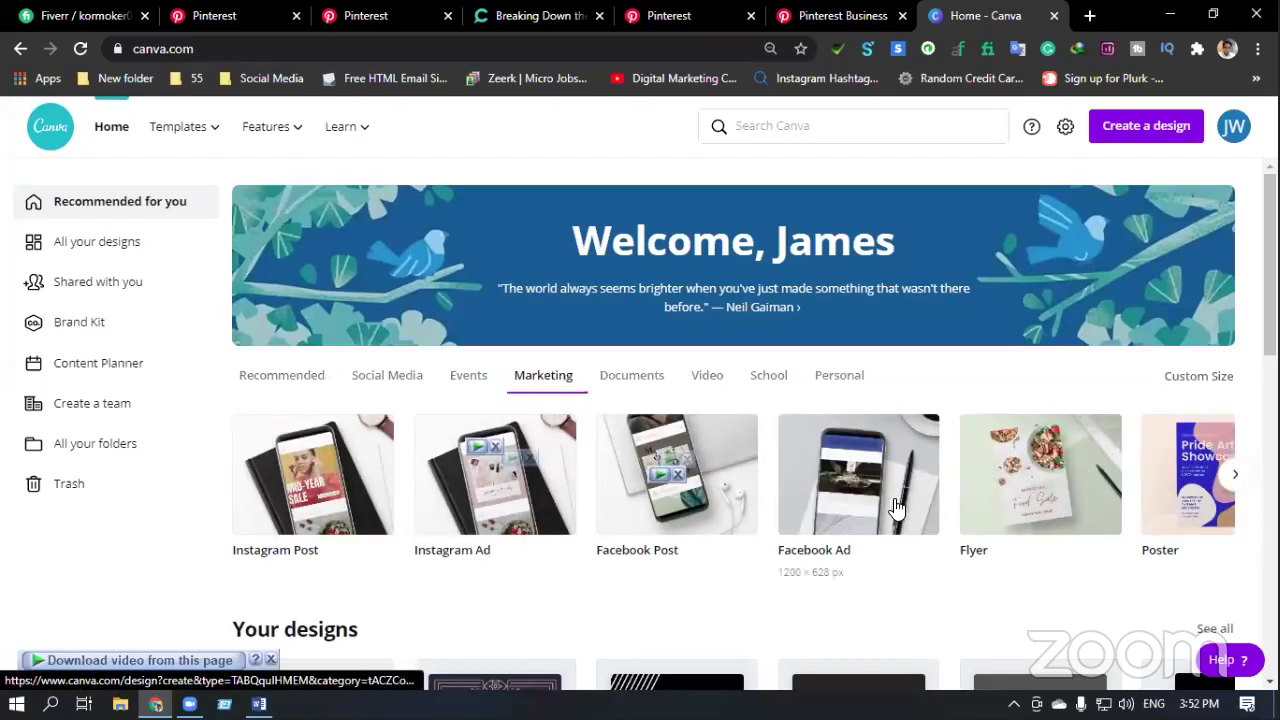
scroll(1090, 402, down, 1)
scroll(1090, 402, down, 2)
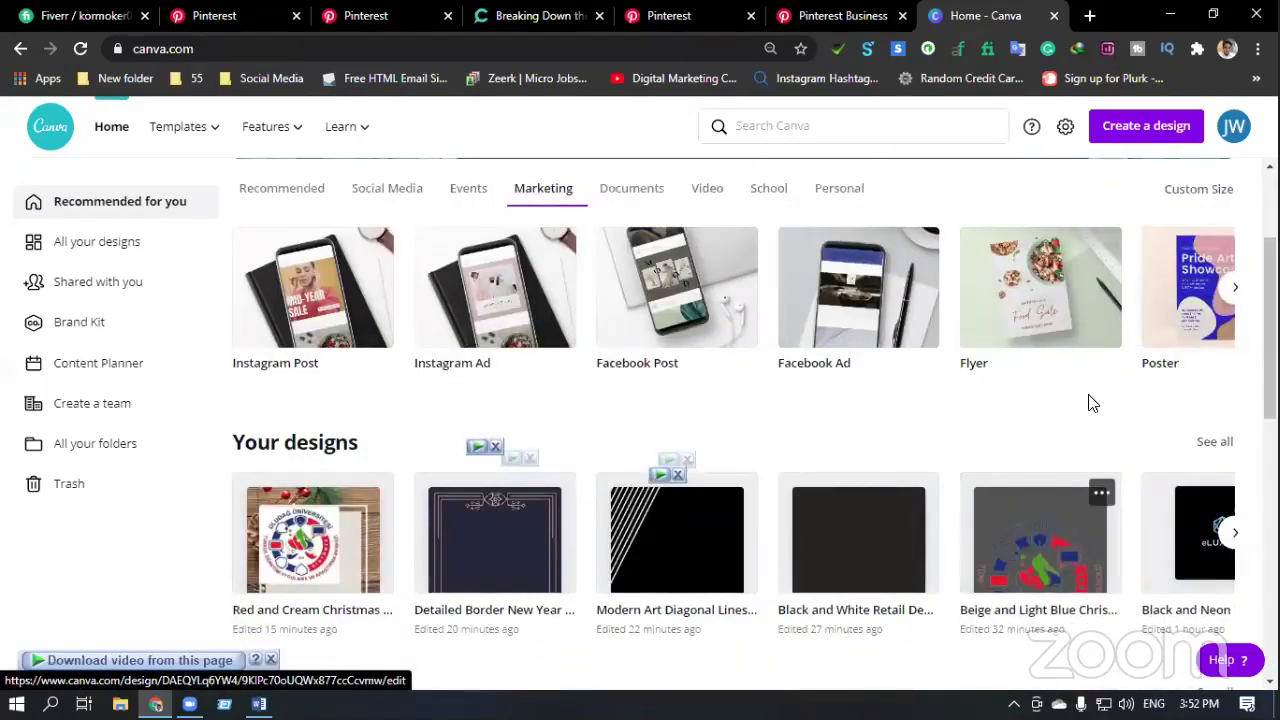
scroll(1248, 500, up, 2)
click(1240, 477)
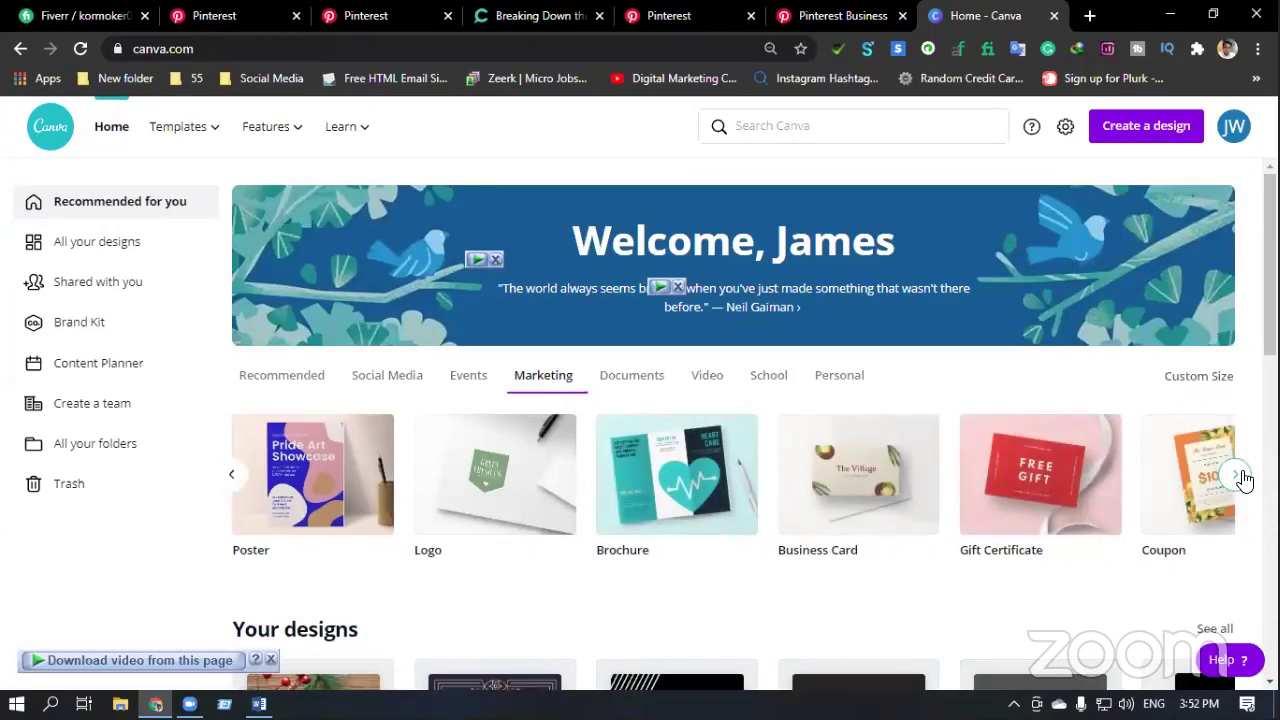
click(1240, 477)
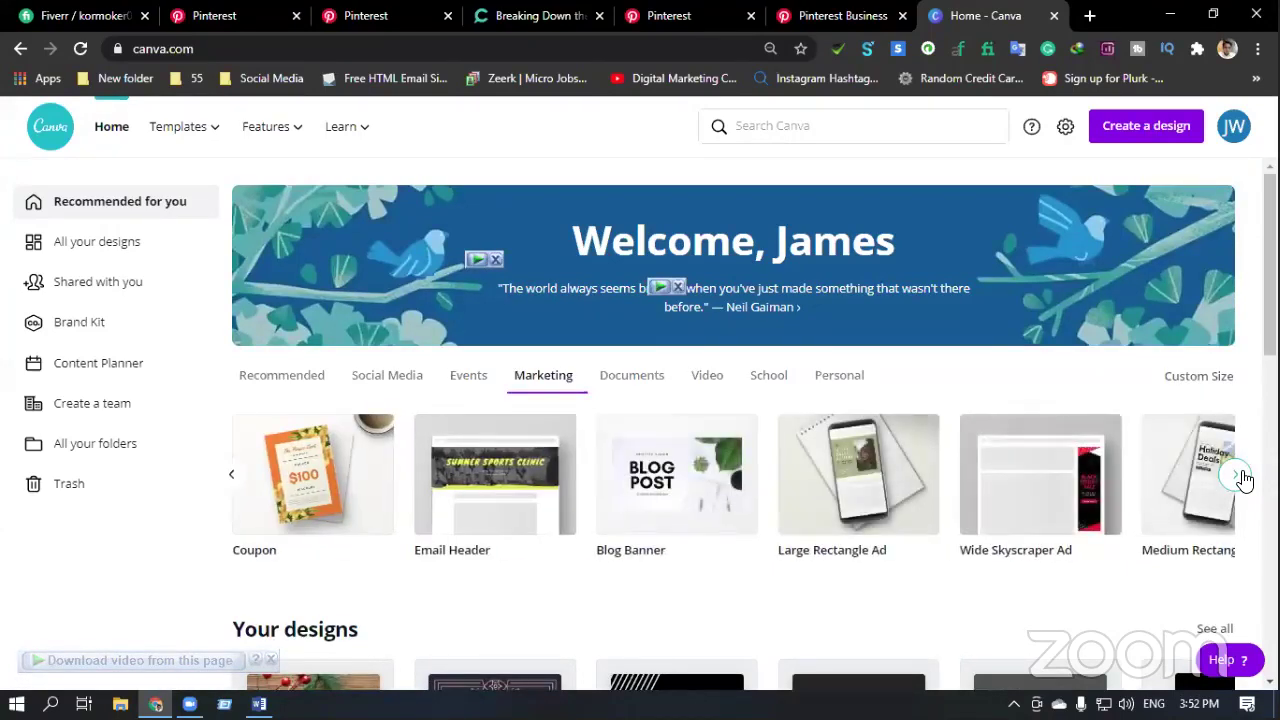
Search Canva templates for 'Pinterest pi' and scroll through the 738 results
click(771, 132)
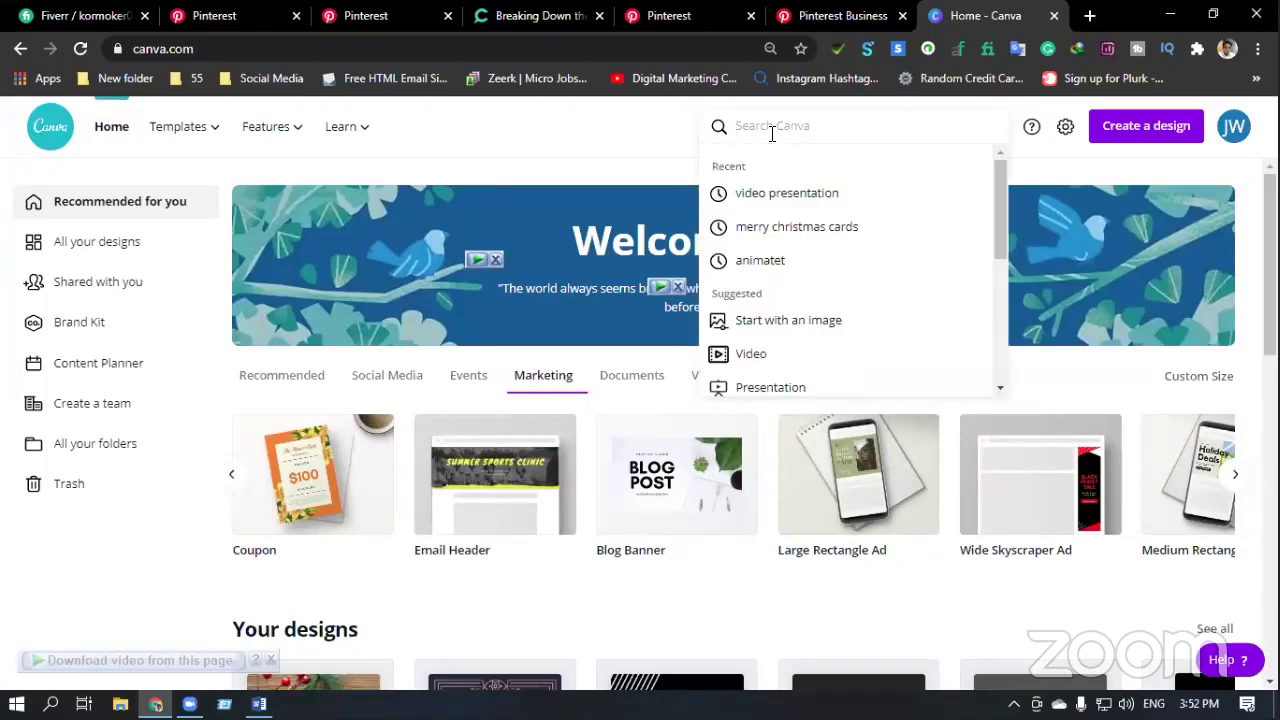
text(Pinter)
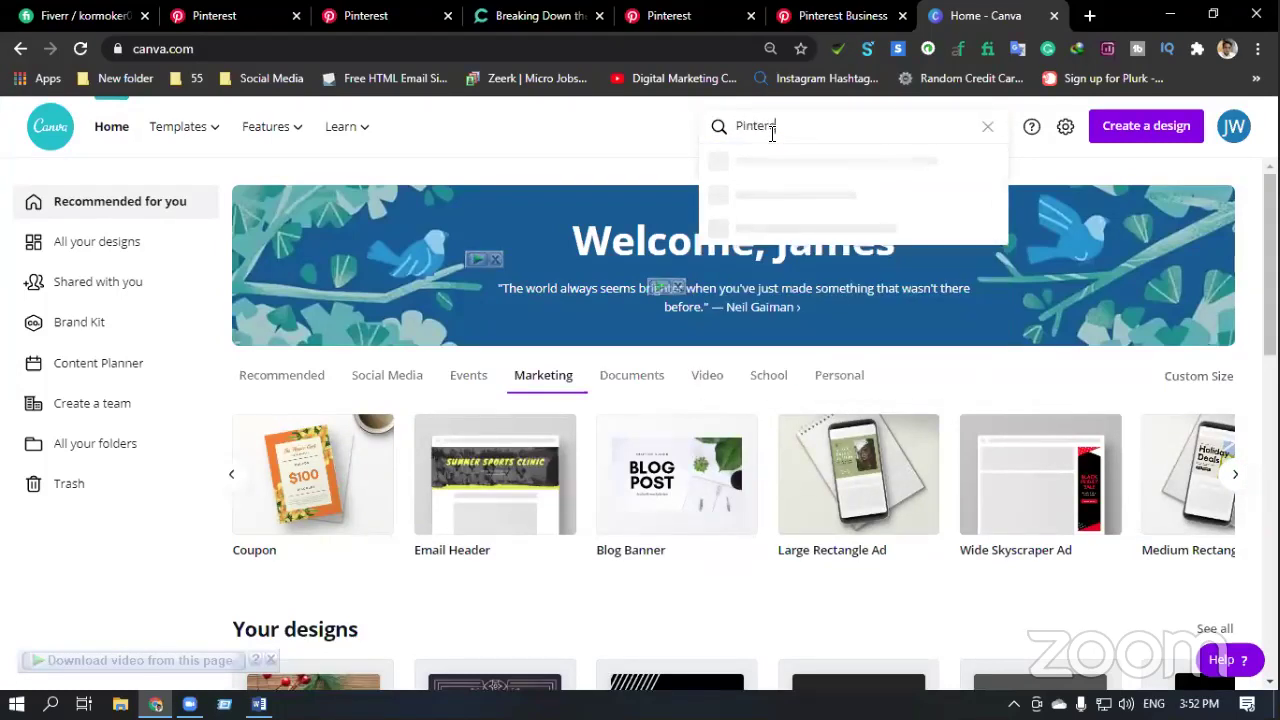
text(est pi)
key(Return)
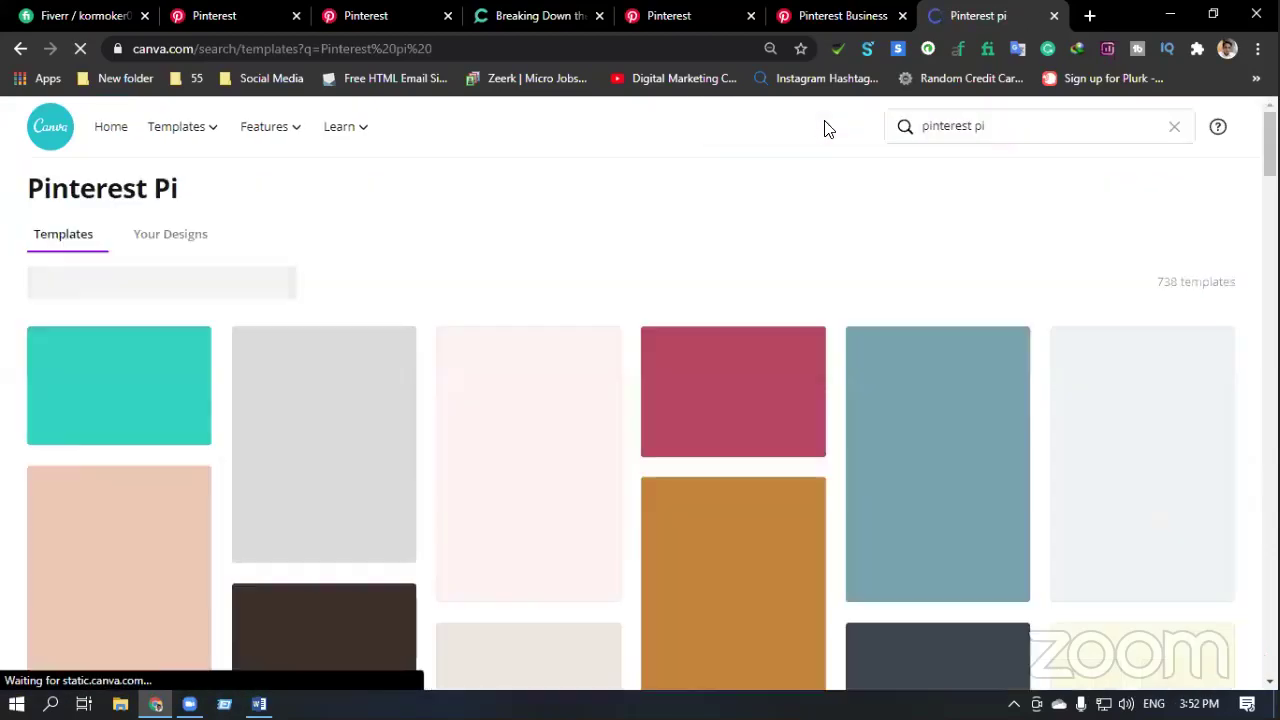
scroll(397, 320, down, 3)
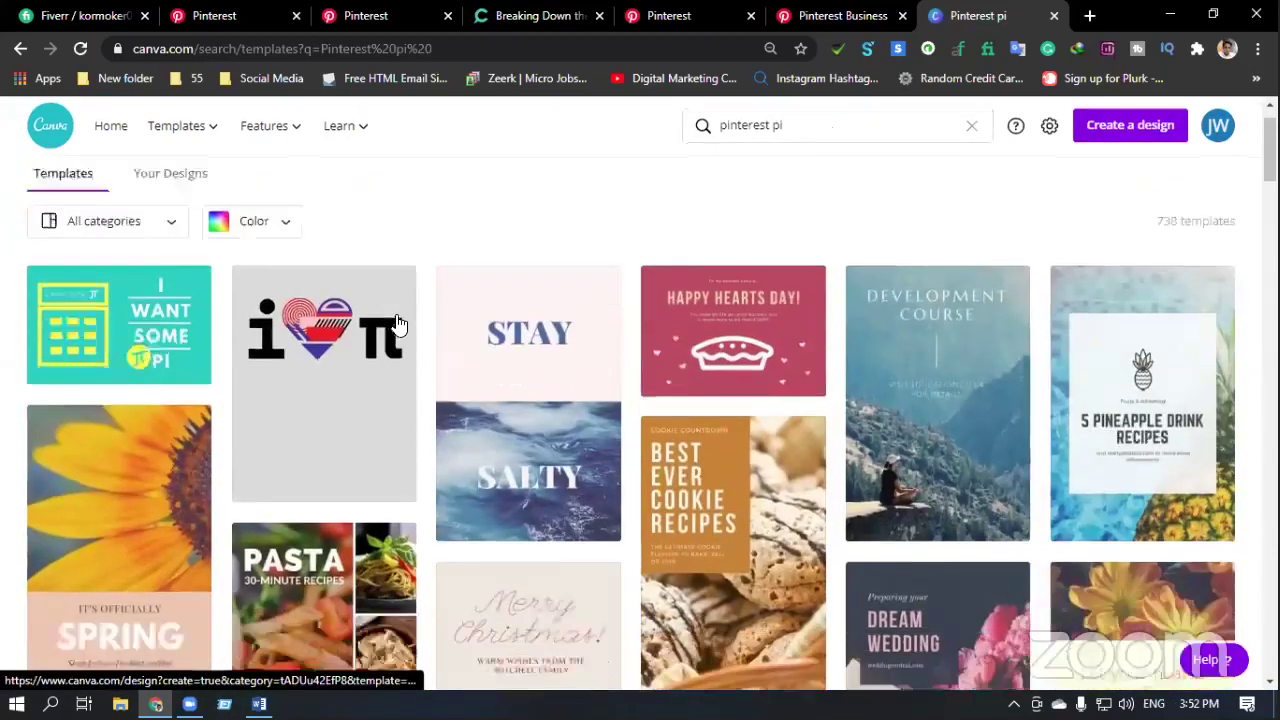
scroll(396, 322, down, 3)
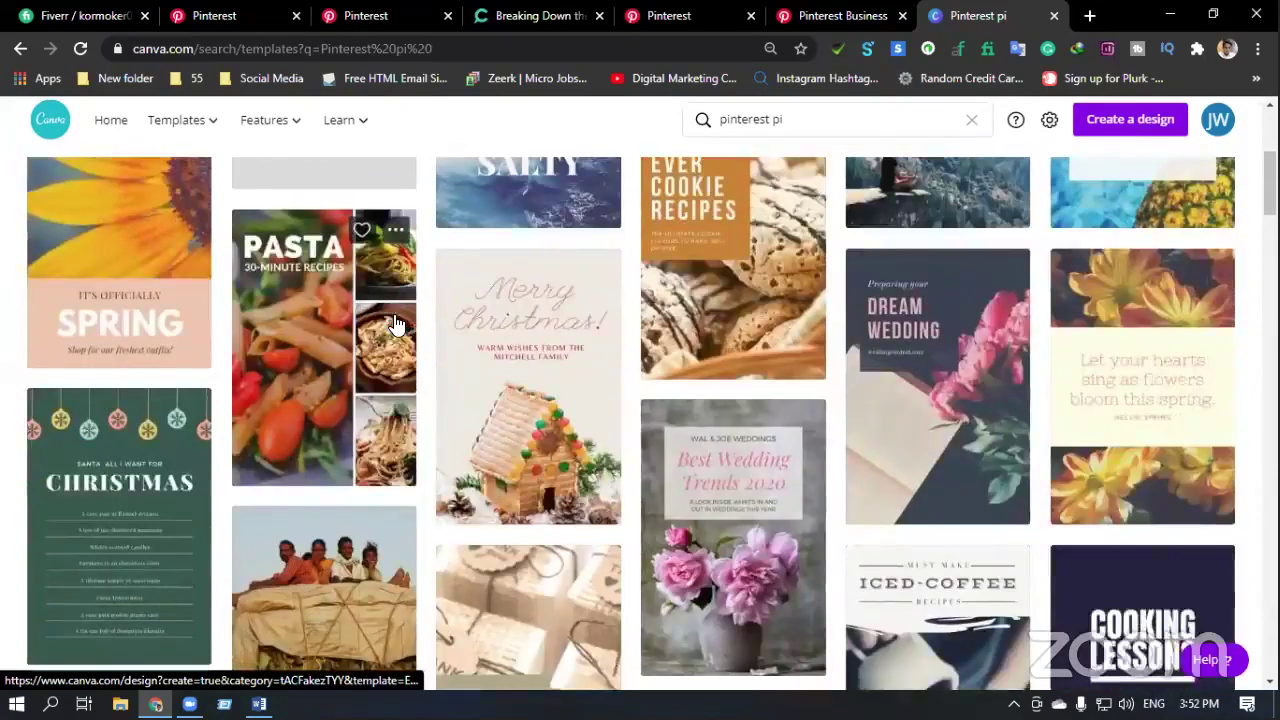
scroll(395, 322, down, 2)
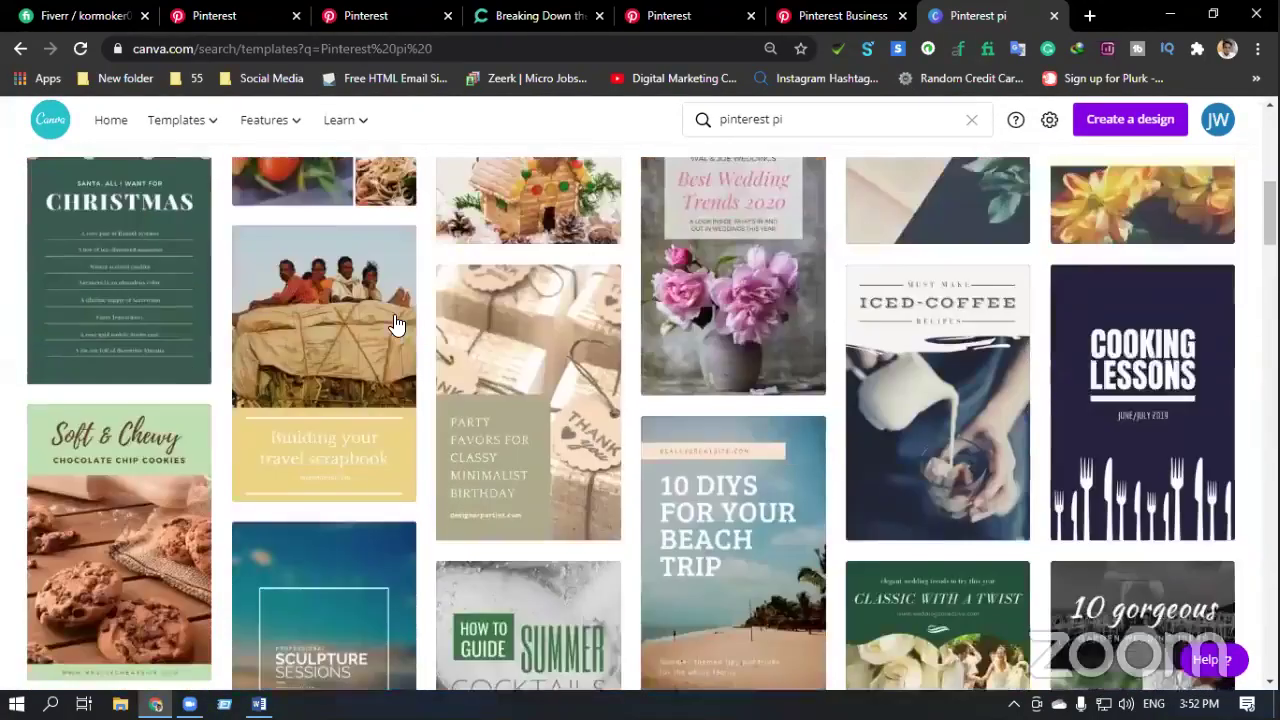
scroll(394, 323, down, 2)
scroll(394, 323, up, 10)
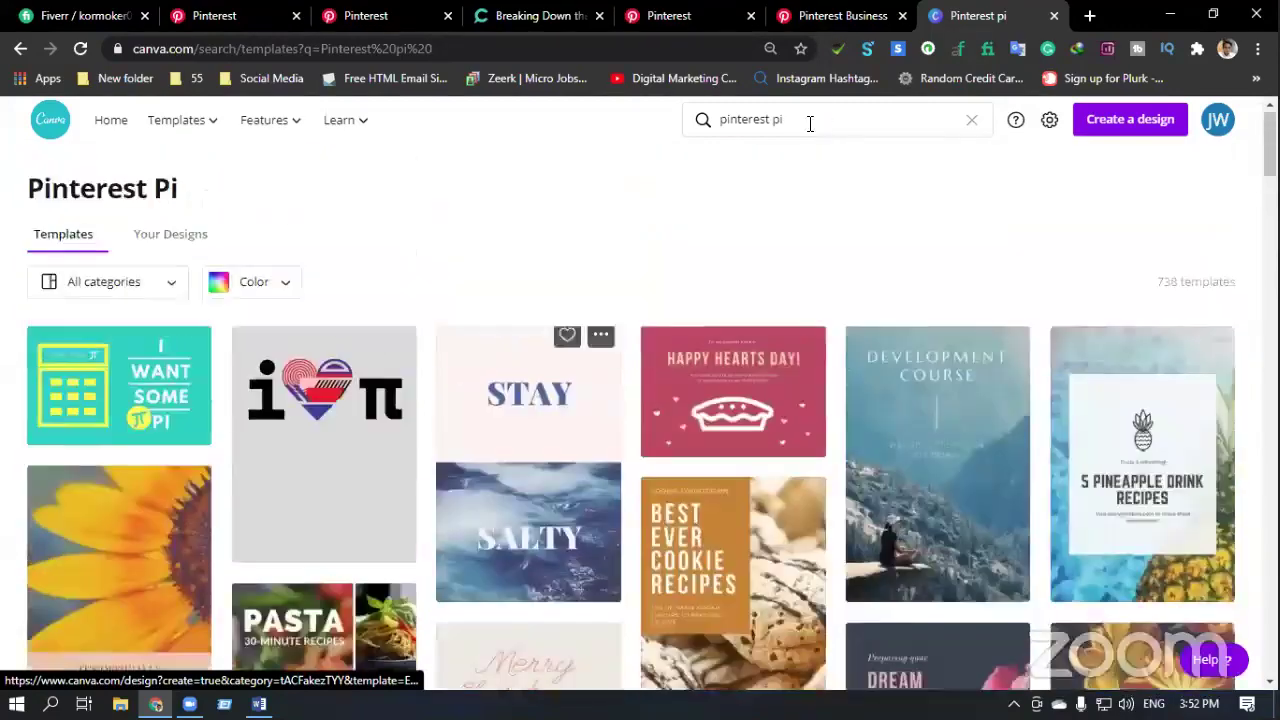
click(810, 123)
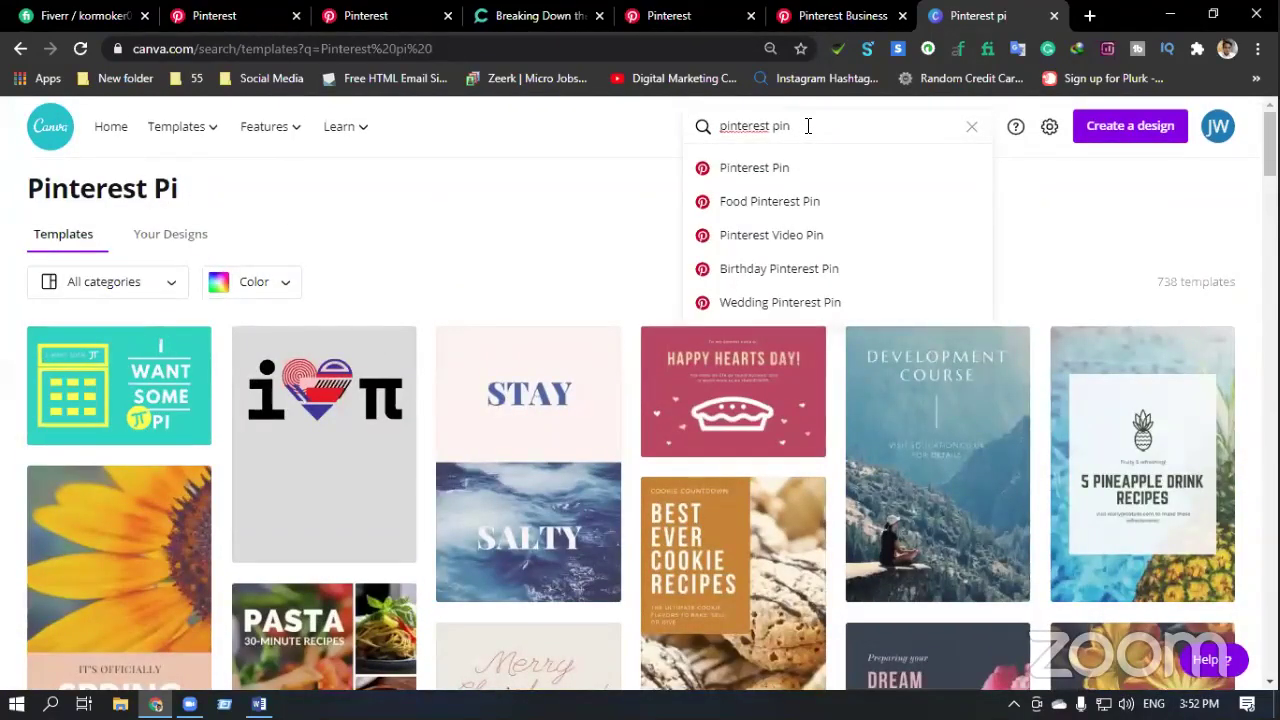
Extend the search to 'Pinterest pin for marketing', giving 22,341 templates
text(fo)
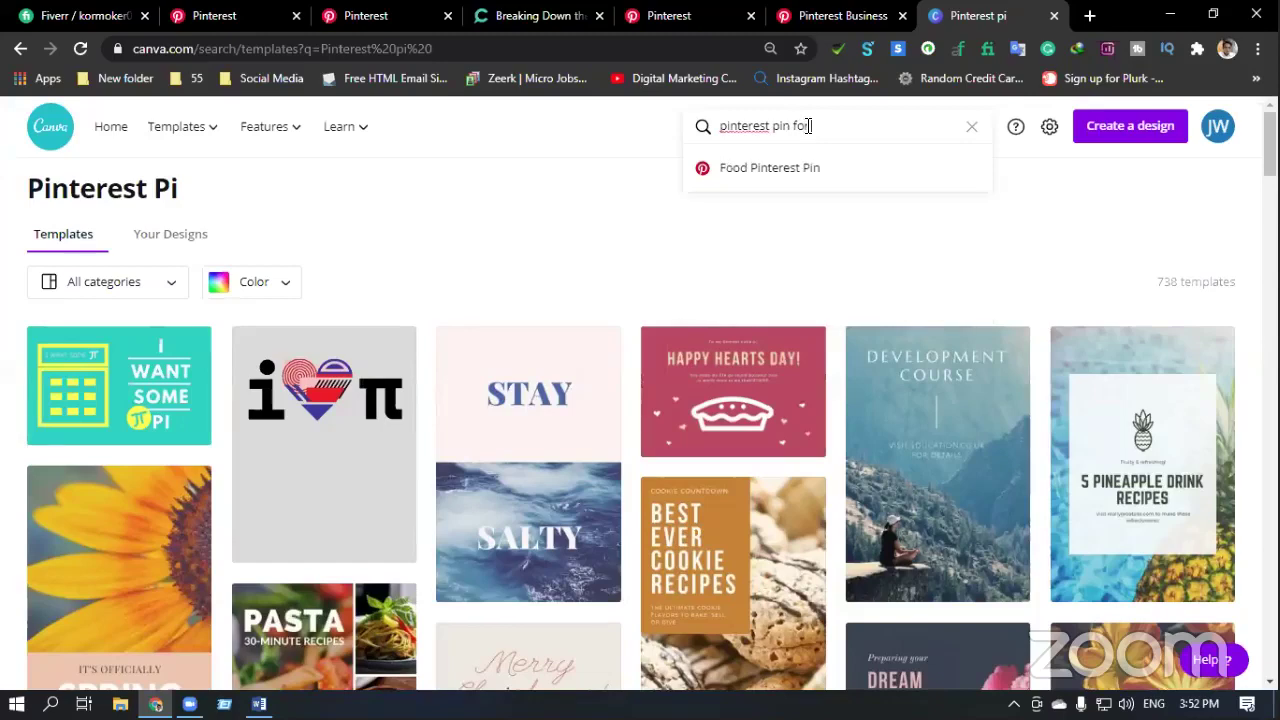
text(r marketing)
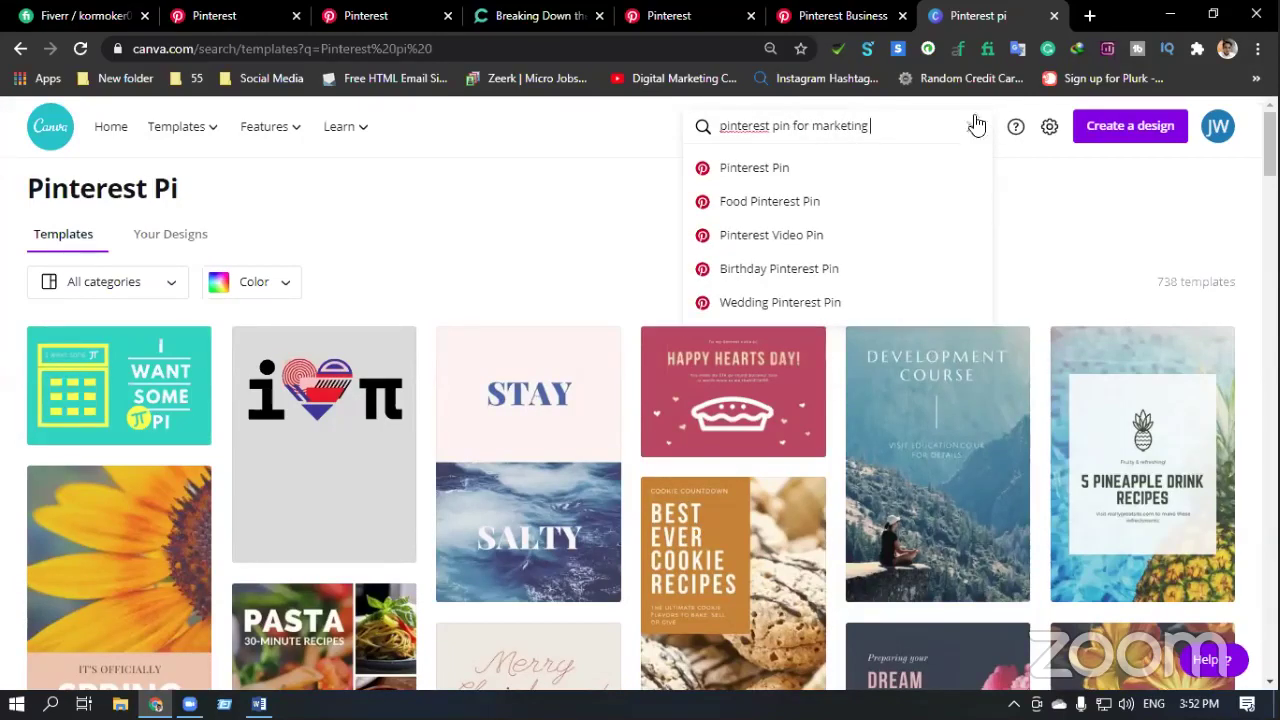
key(Return)
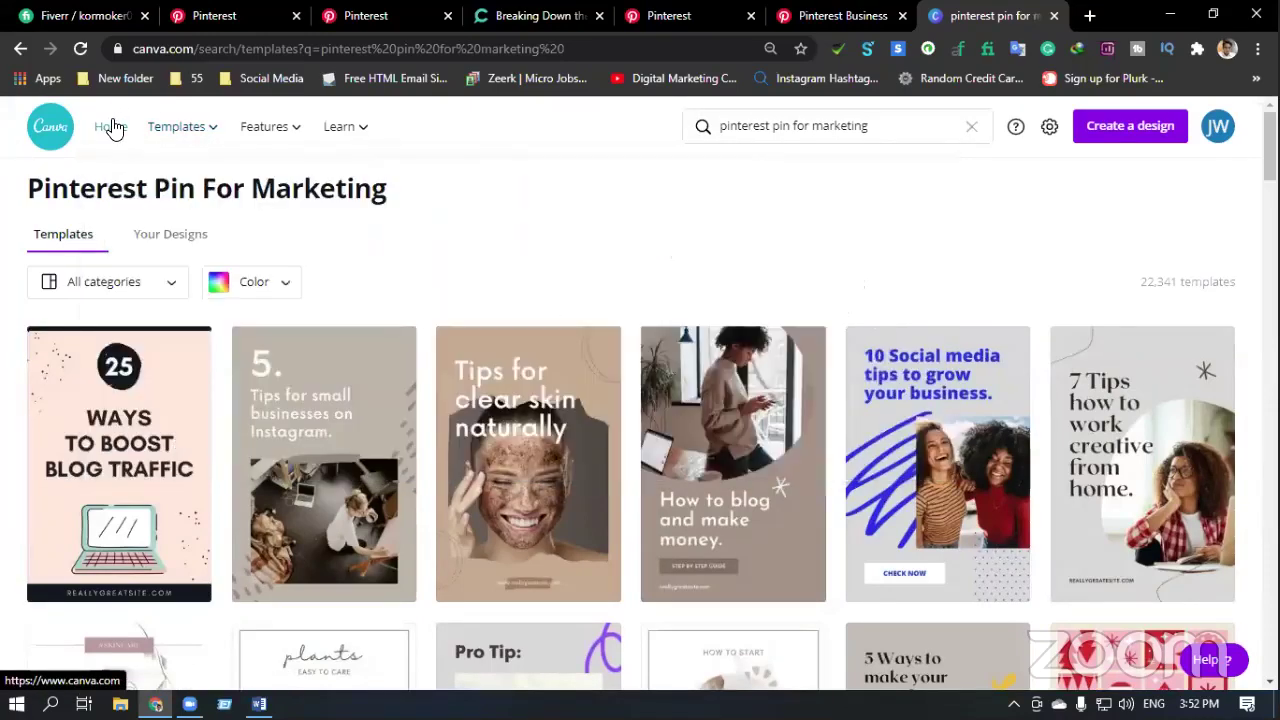
Leave the search results for Canva's home page and bring the Your designs row into view
click(113, 127)
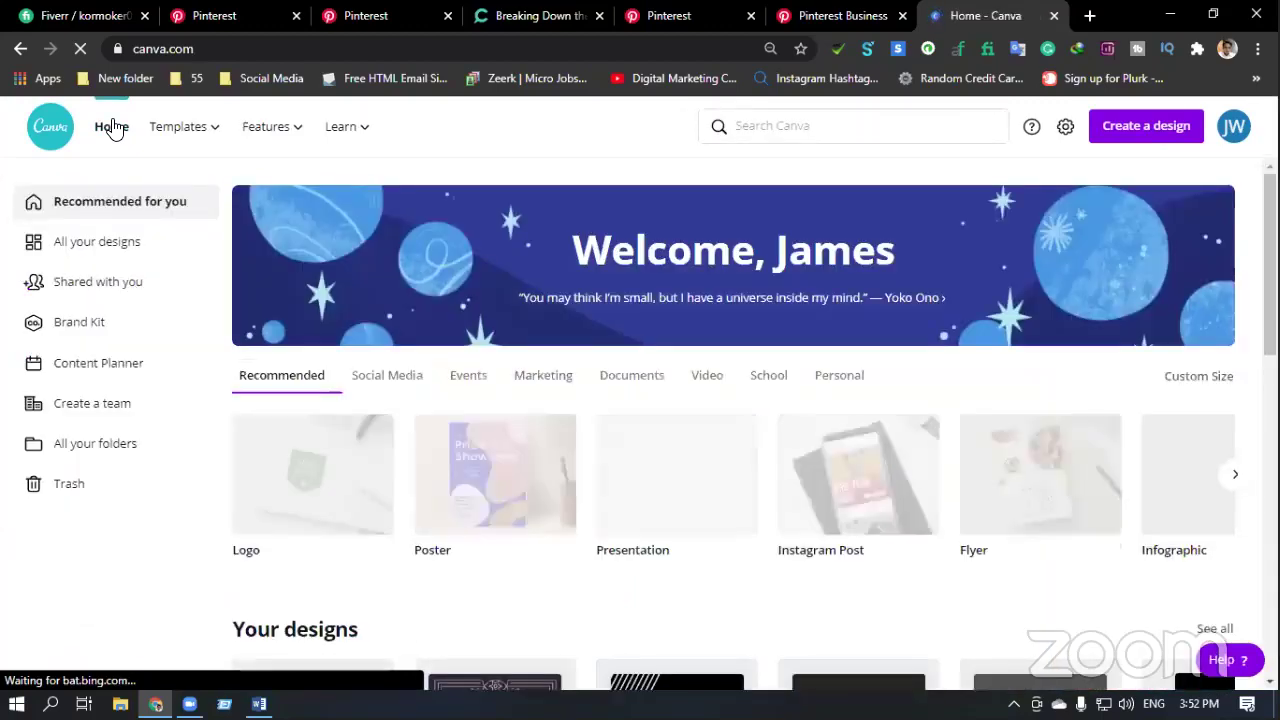
scroll(248, 328, down, 3)
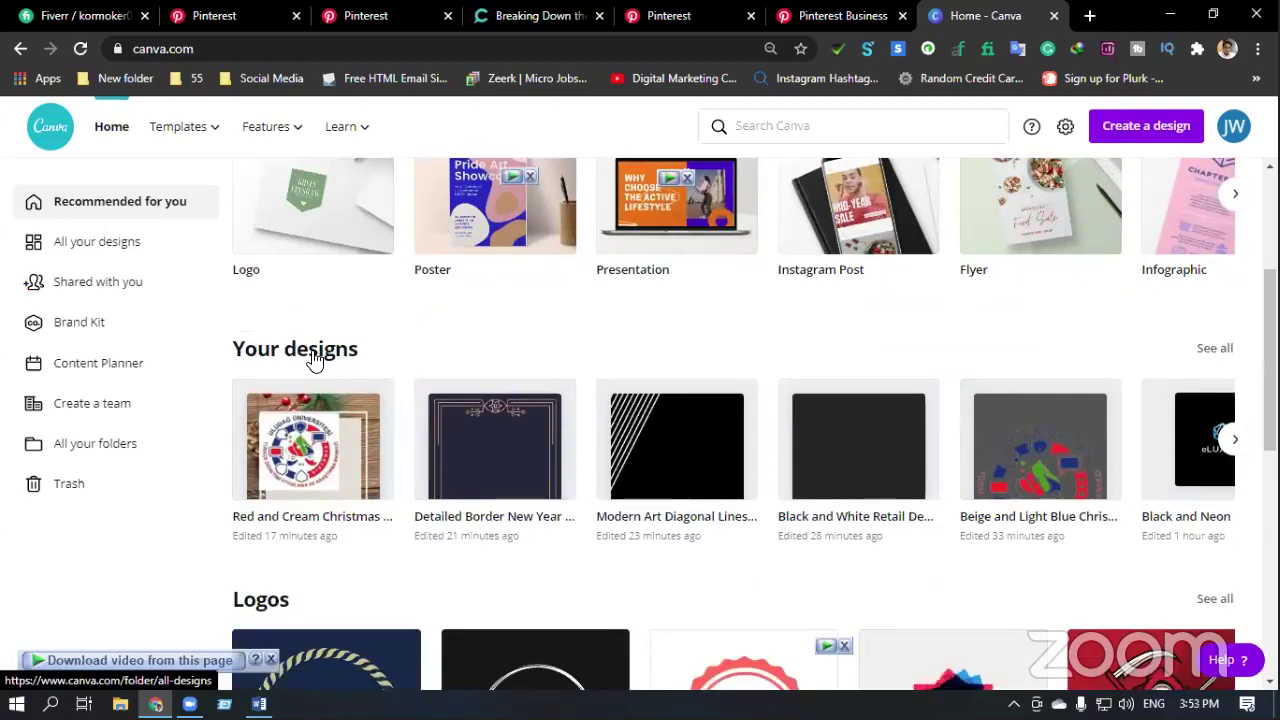
scroll(314, 358, up, 3)
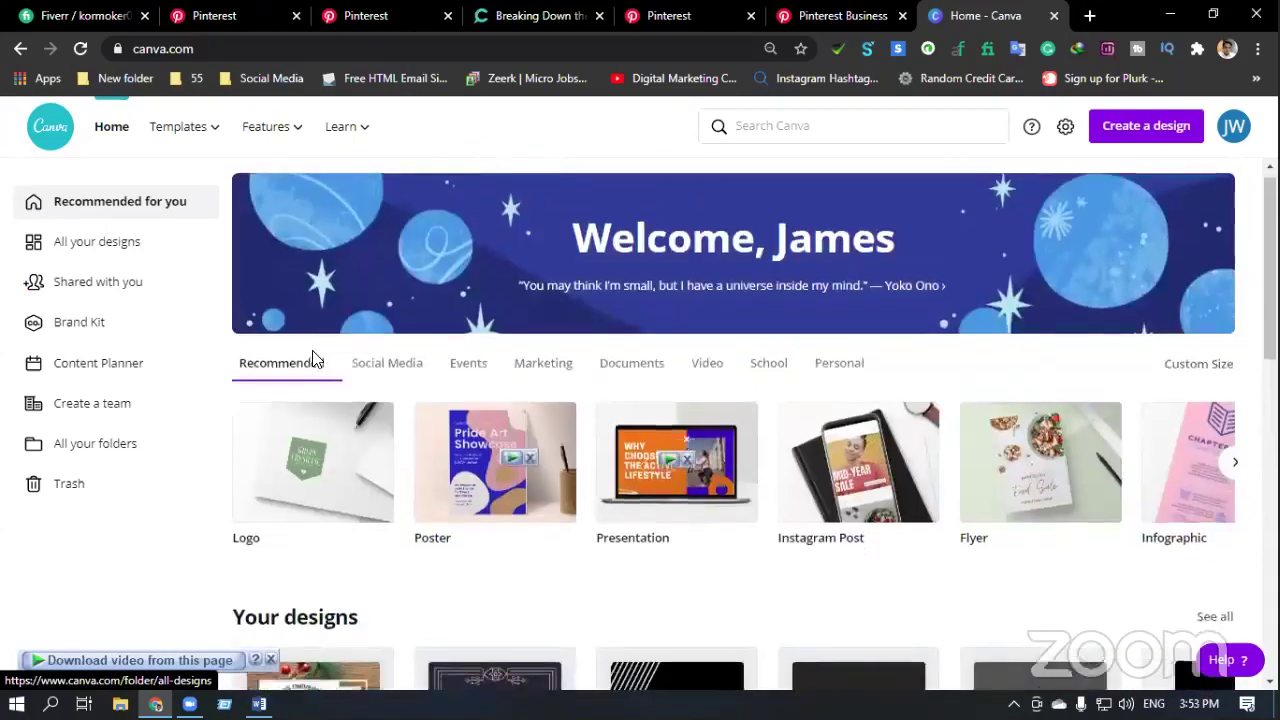
scroll(314, 358, down, 3)
Browse forward and back through the Your designs carousel to reach older designs
click(1233, 440)
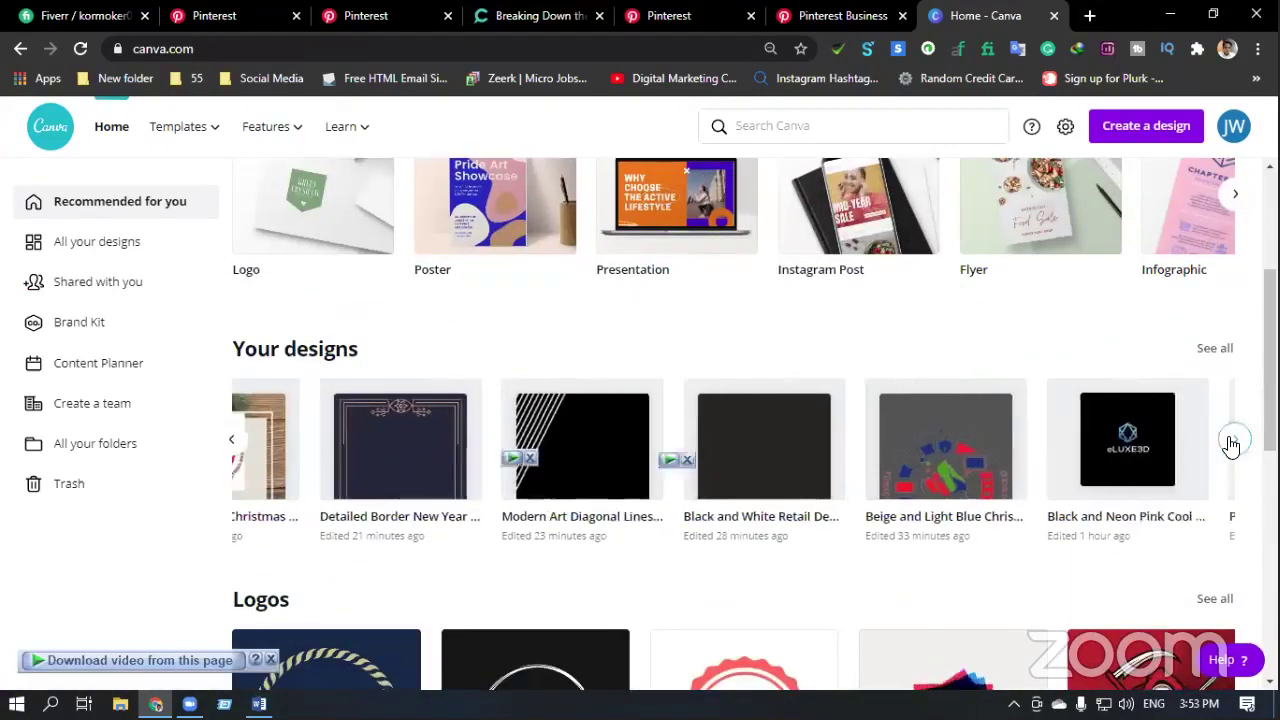
click(1233, 440)
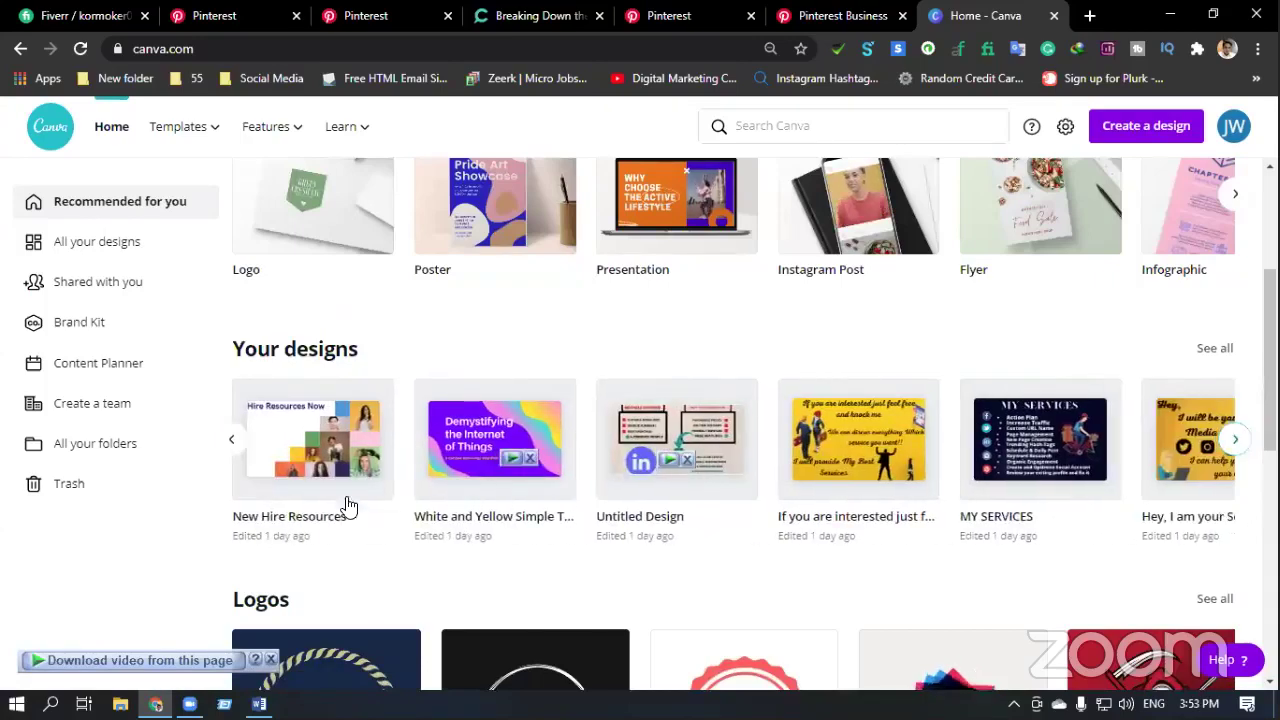
click(231, 440)
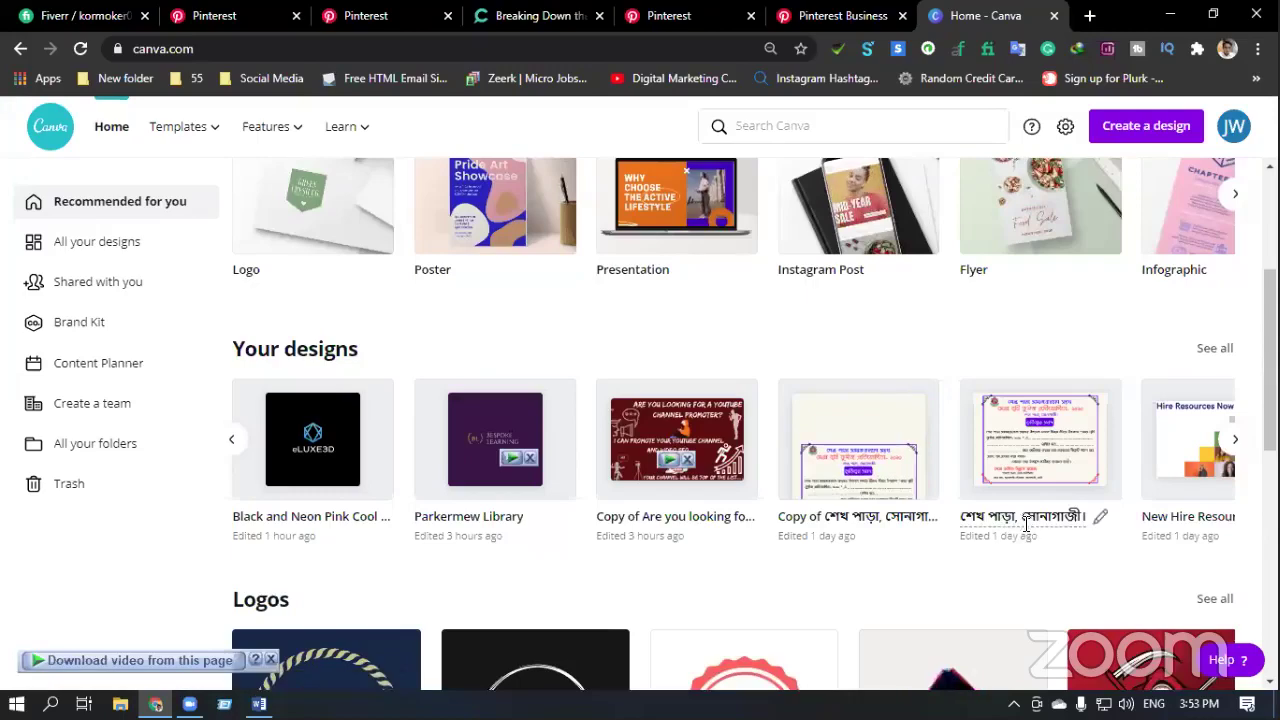
click(1236, 440)
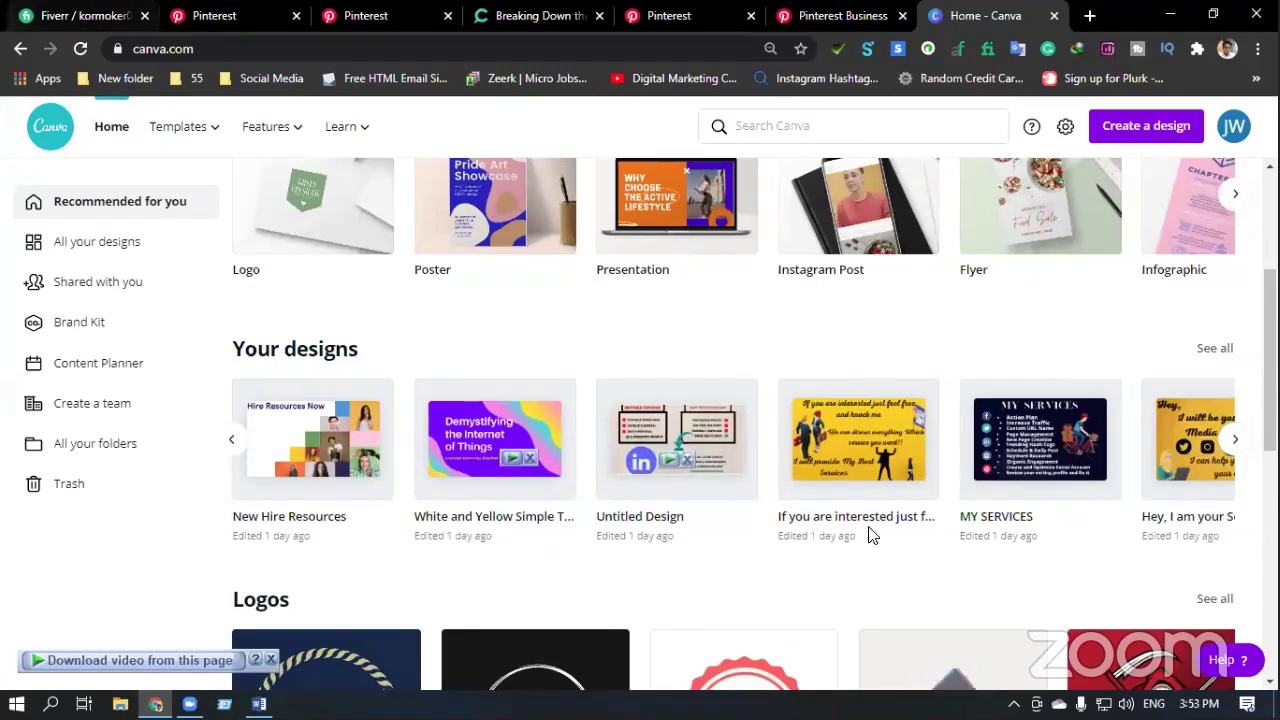
click(1238, 445)
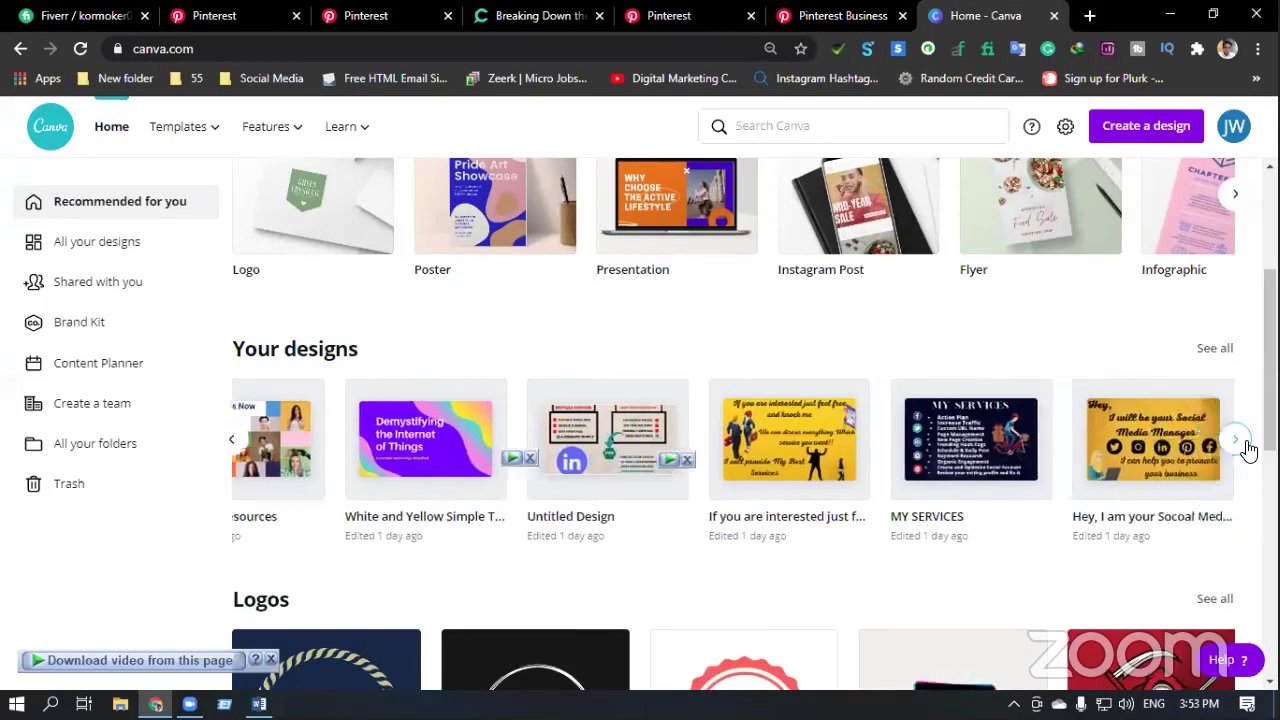
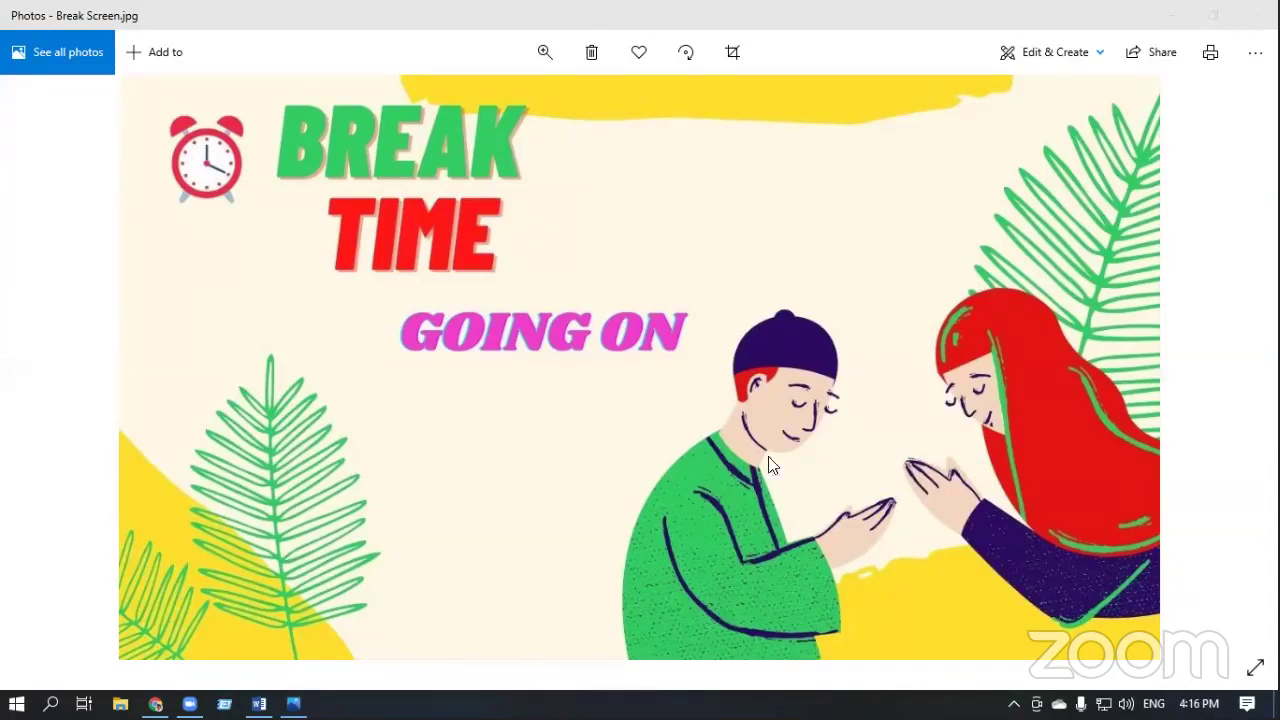
Close the Break Screen picture in Photos and the File Explorer window to return to Chrome
key(alt+F4)
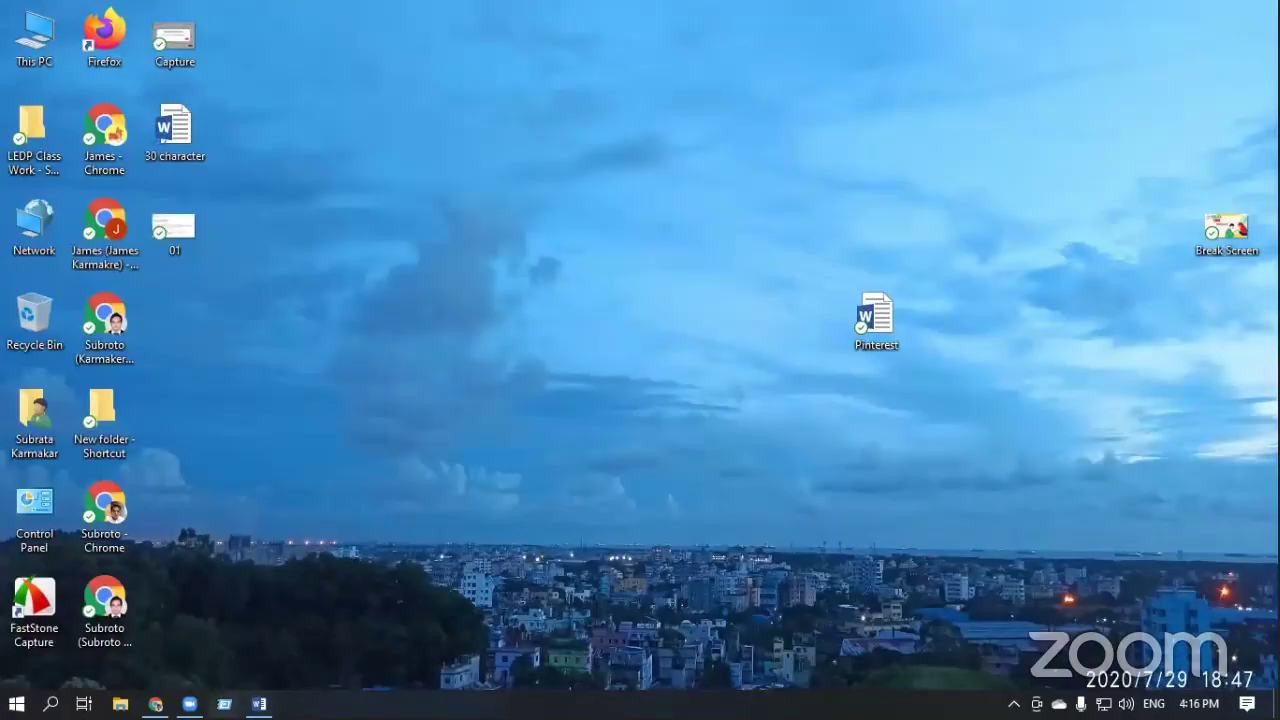
click(155, 703)
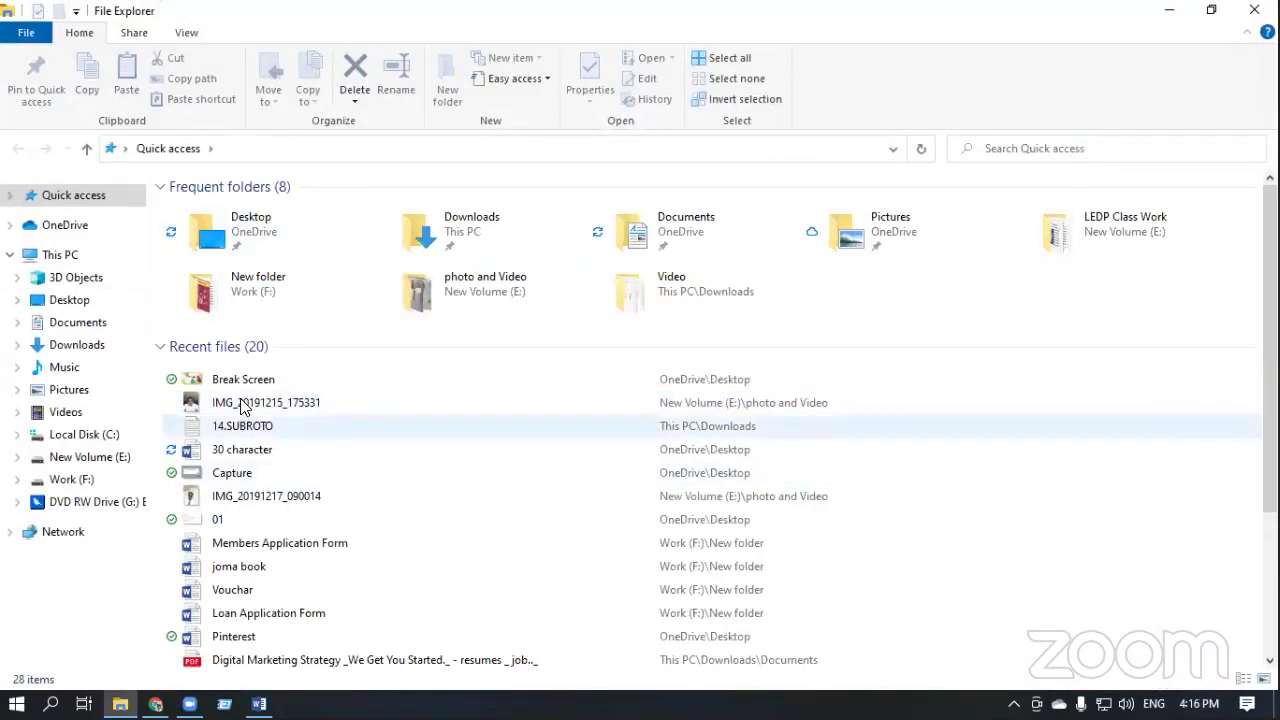
click(1254, 10)
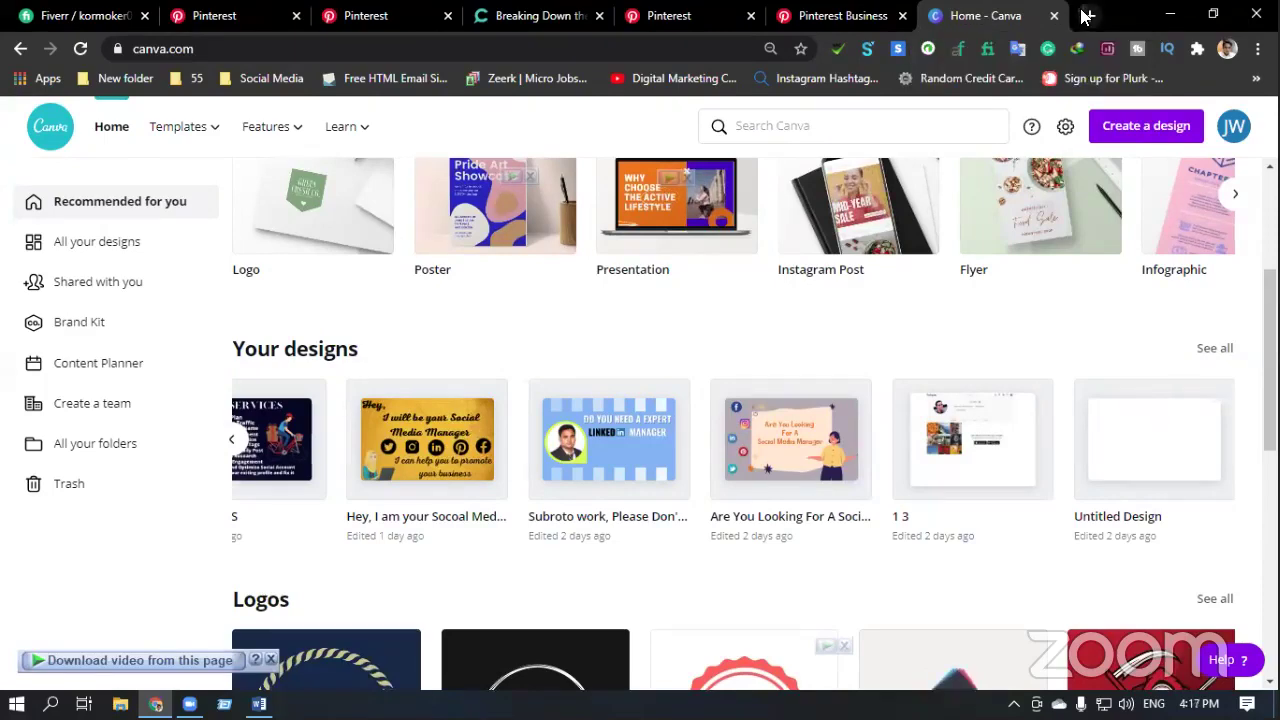
Open Pexels in a new tab and browse results for 'Pinterest pin for Digital Marketing'
key(ctrl+t)
text(pexels.com)
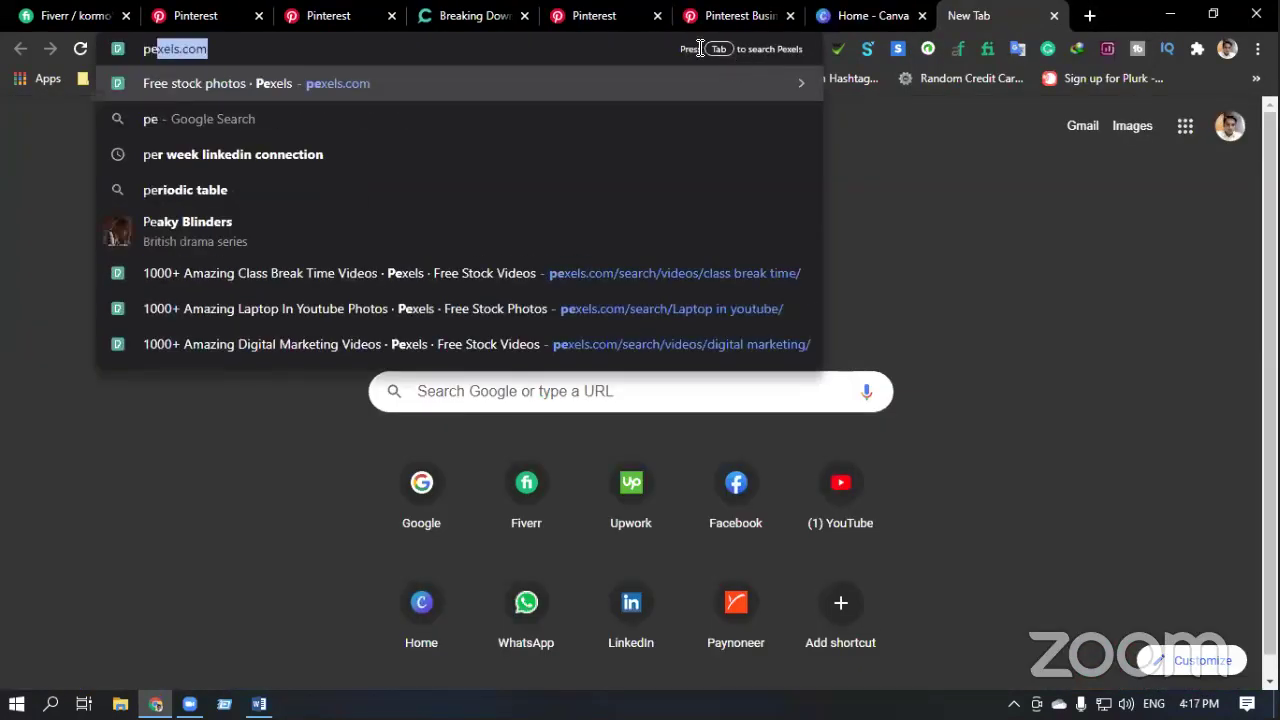
key(Return)
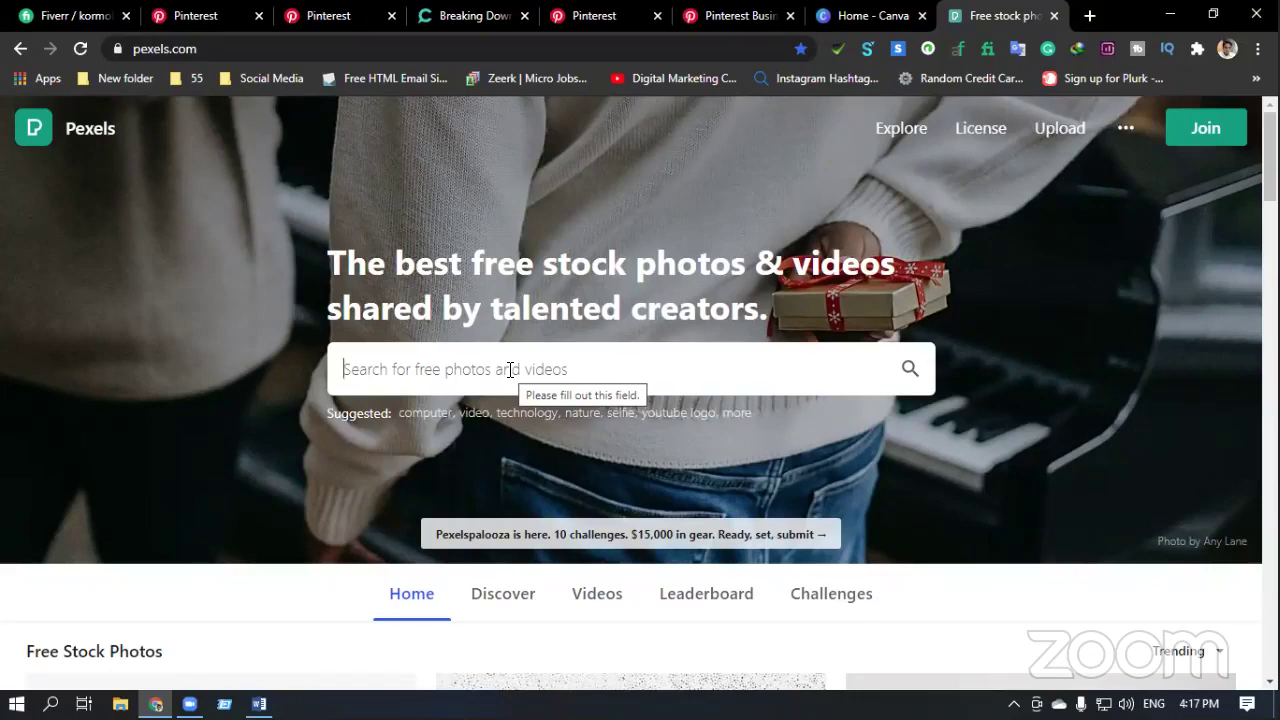
text(Pint)
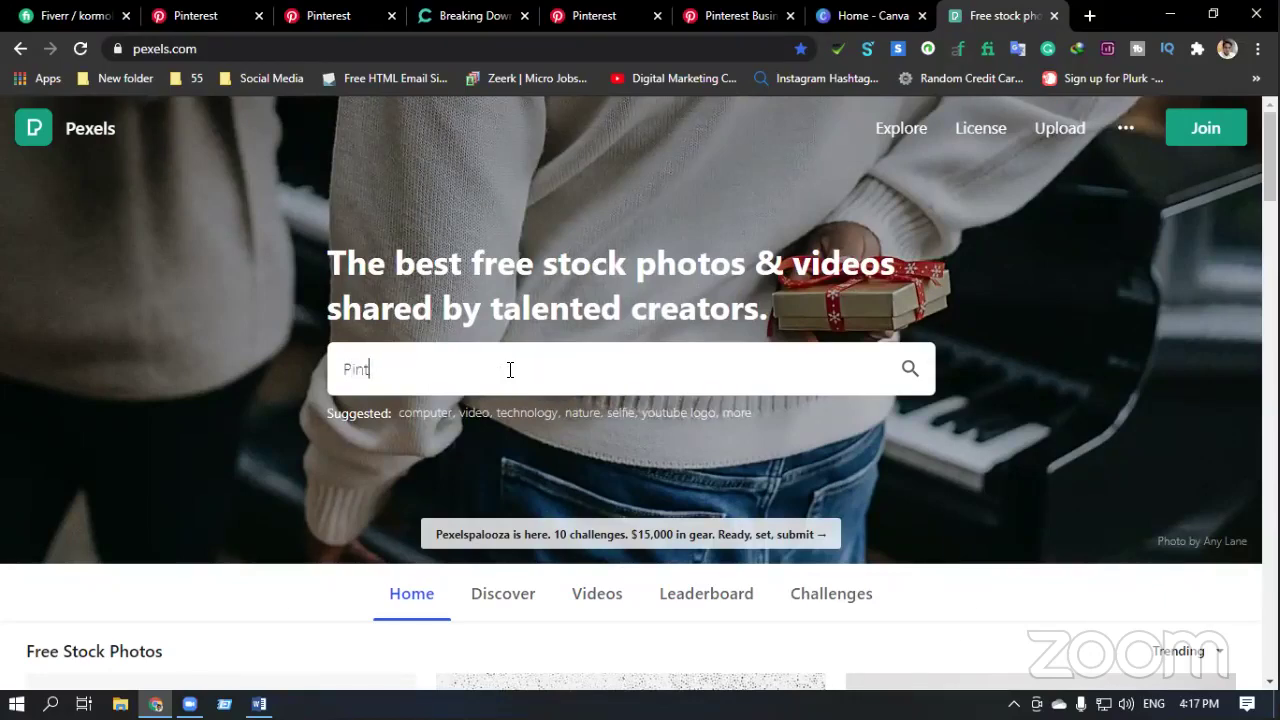
text(er)
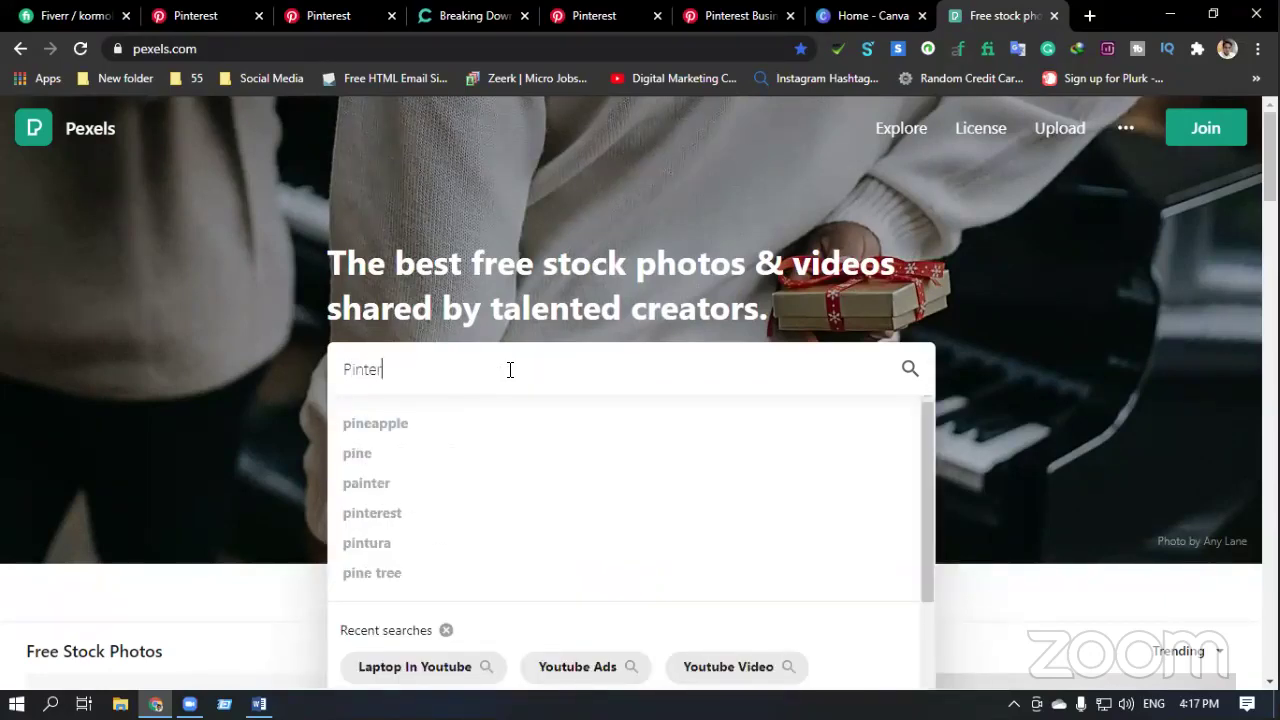
text(est pi)
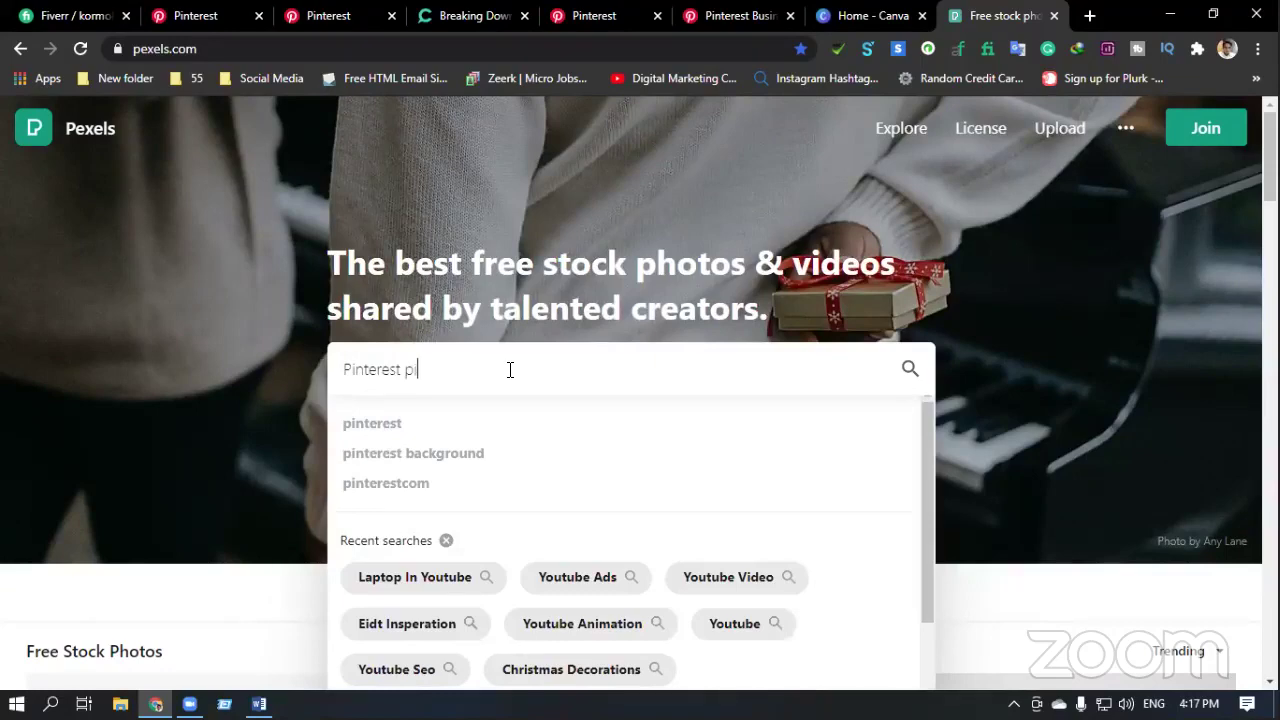
text(n for Digi)
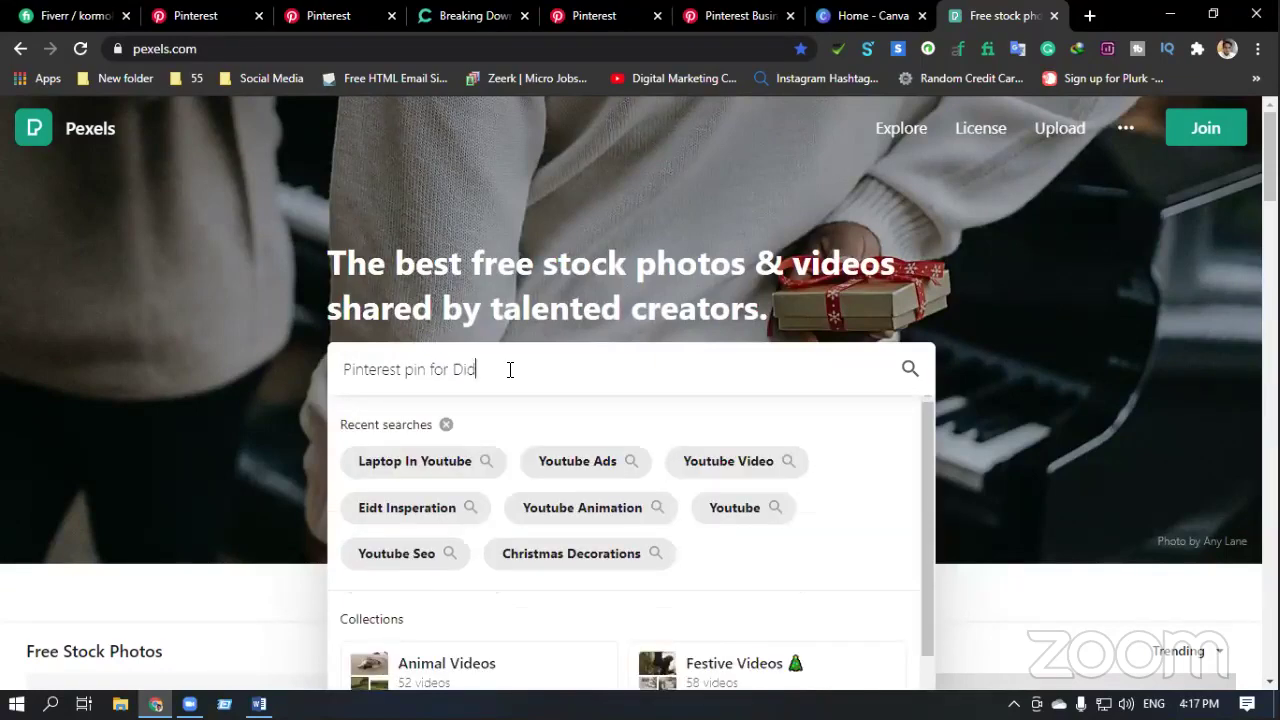
text(tal Marketing)
key(Return)
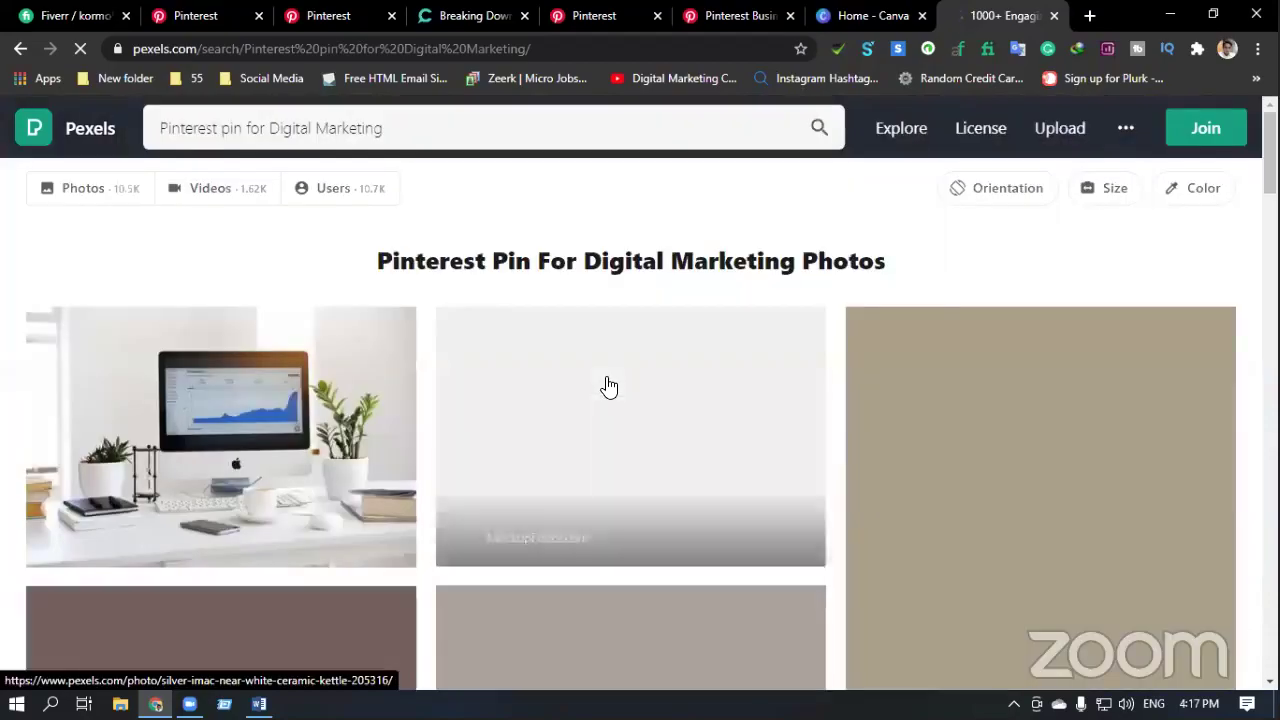
scroll(609, 386, down, 5)
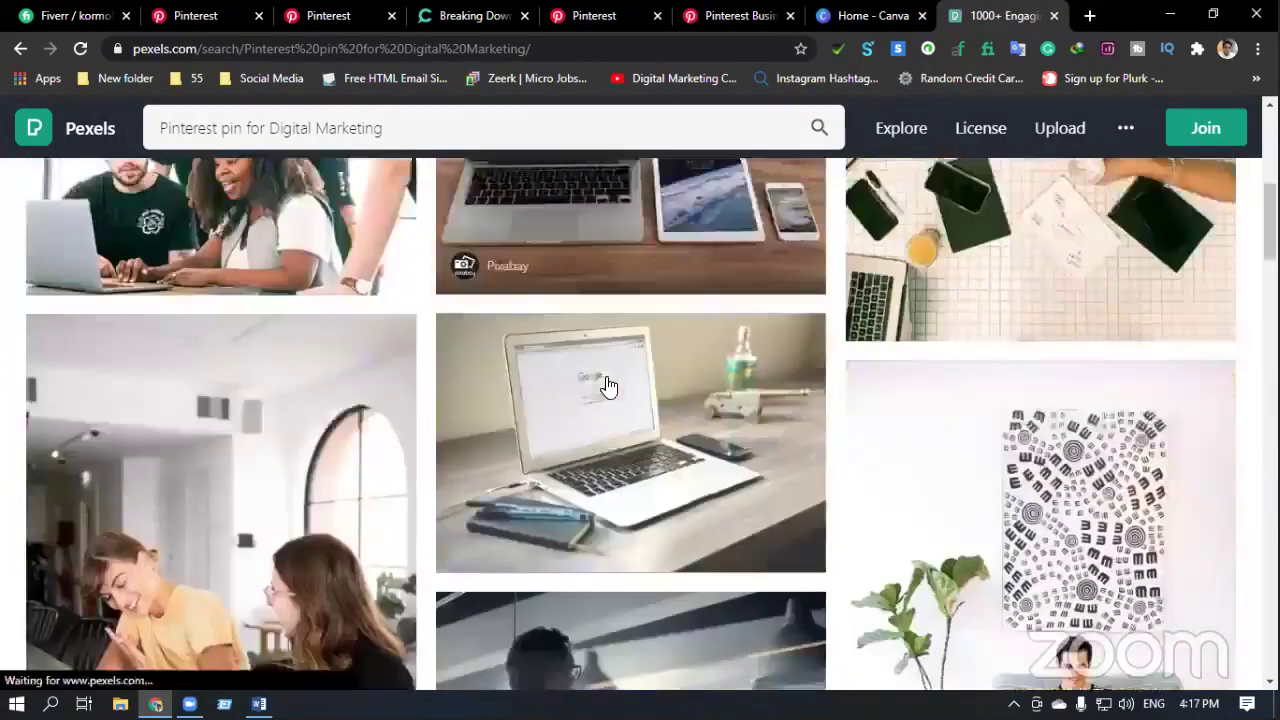
scroll(608, 380, up, 6)
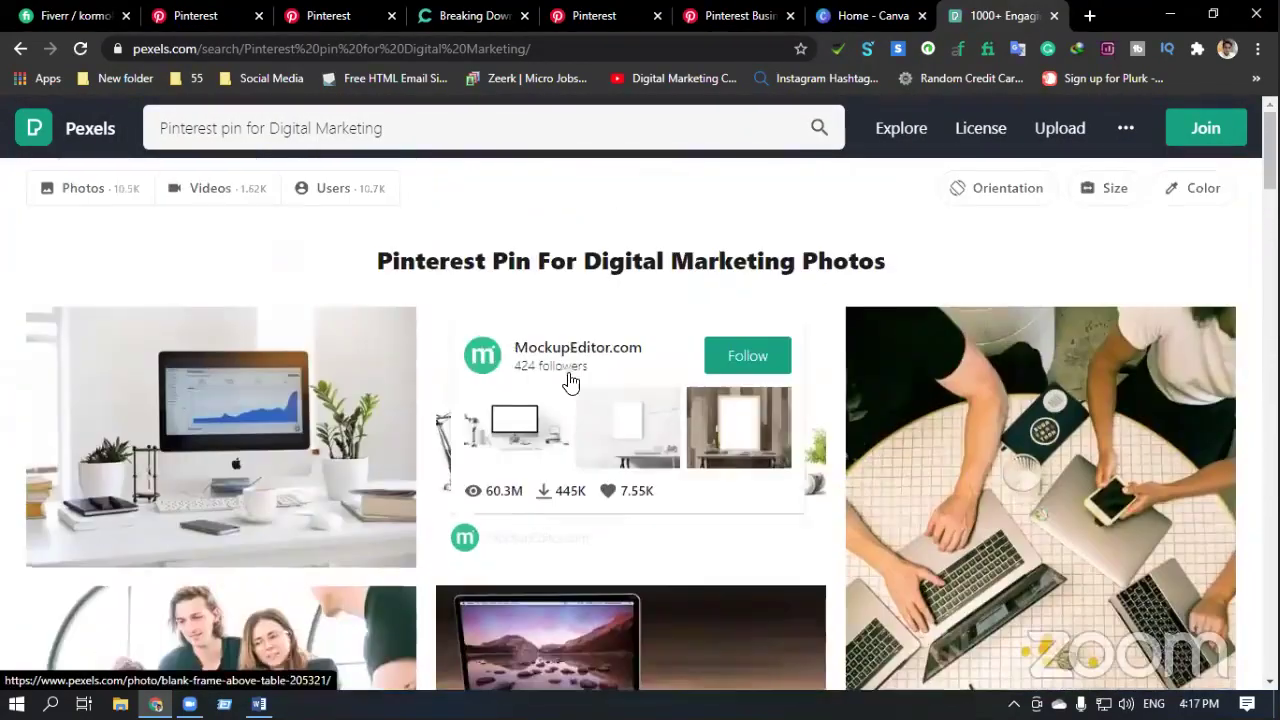
scroll(562, 392, down, 3)
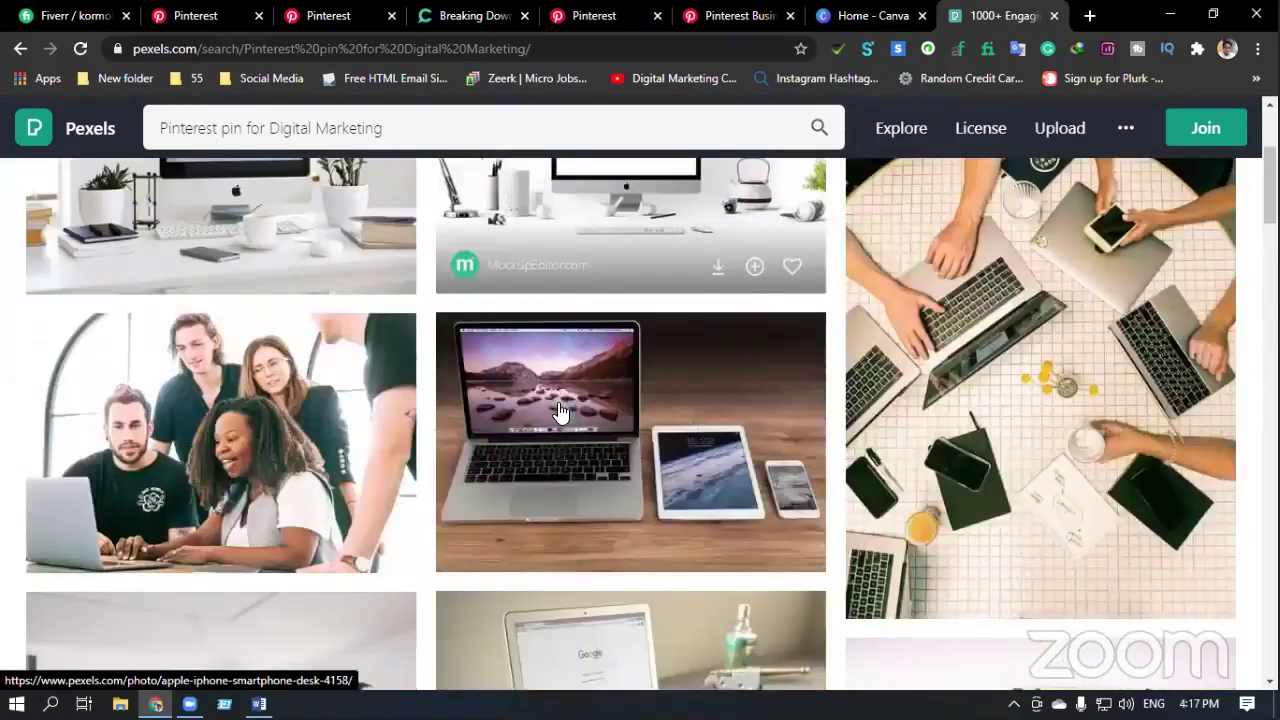
scroll(560, 412, down, 10)
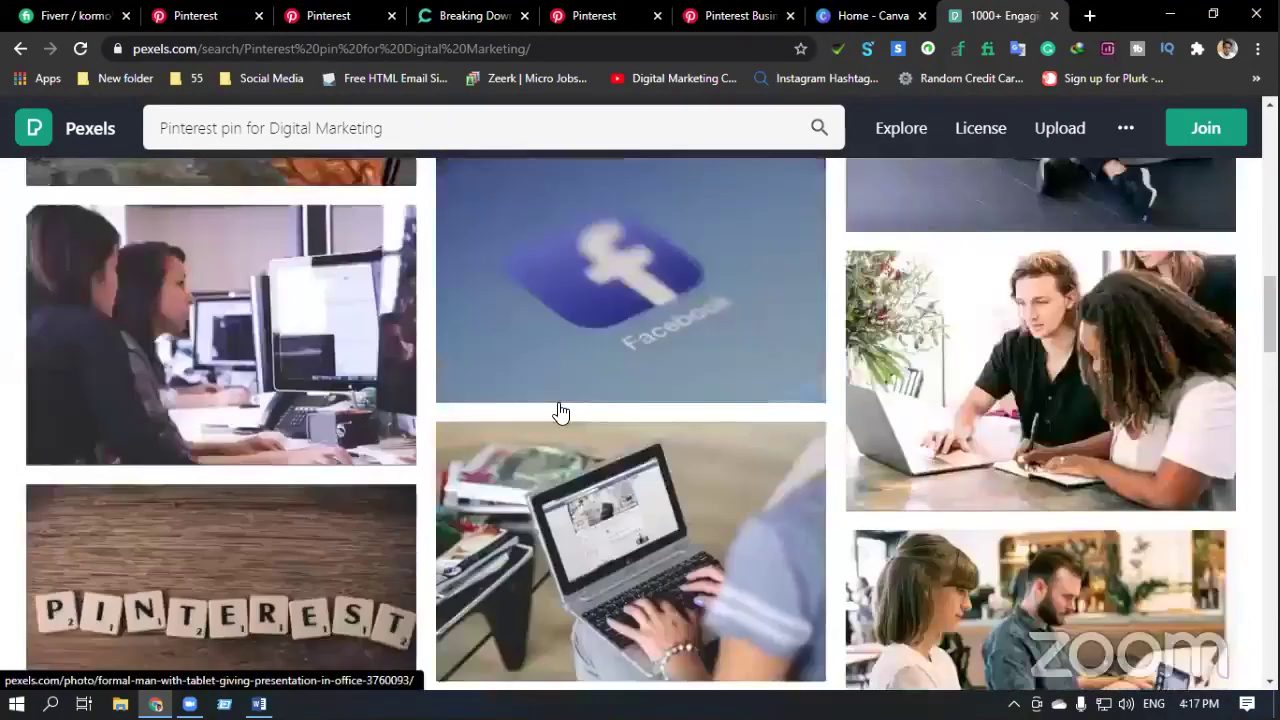
scroll(560, 412, down, 2)
scroll(560, 412, down, 4)
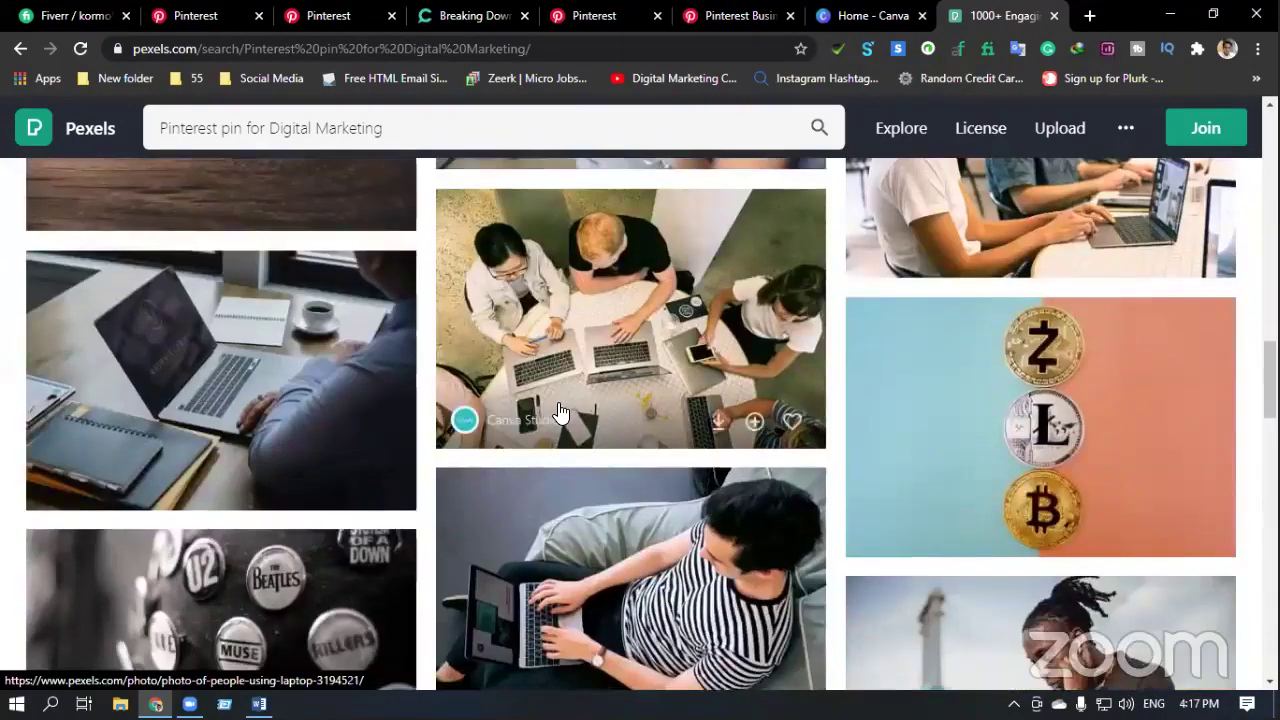
scroll(560, 412, down, 8)
scroll(414, 463, up, 3)
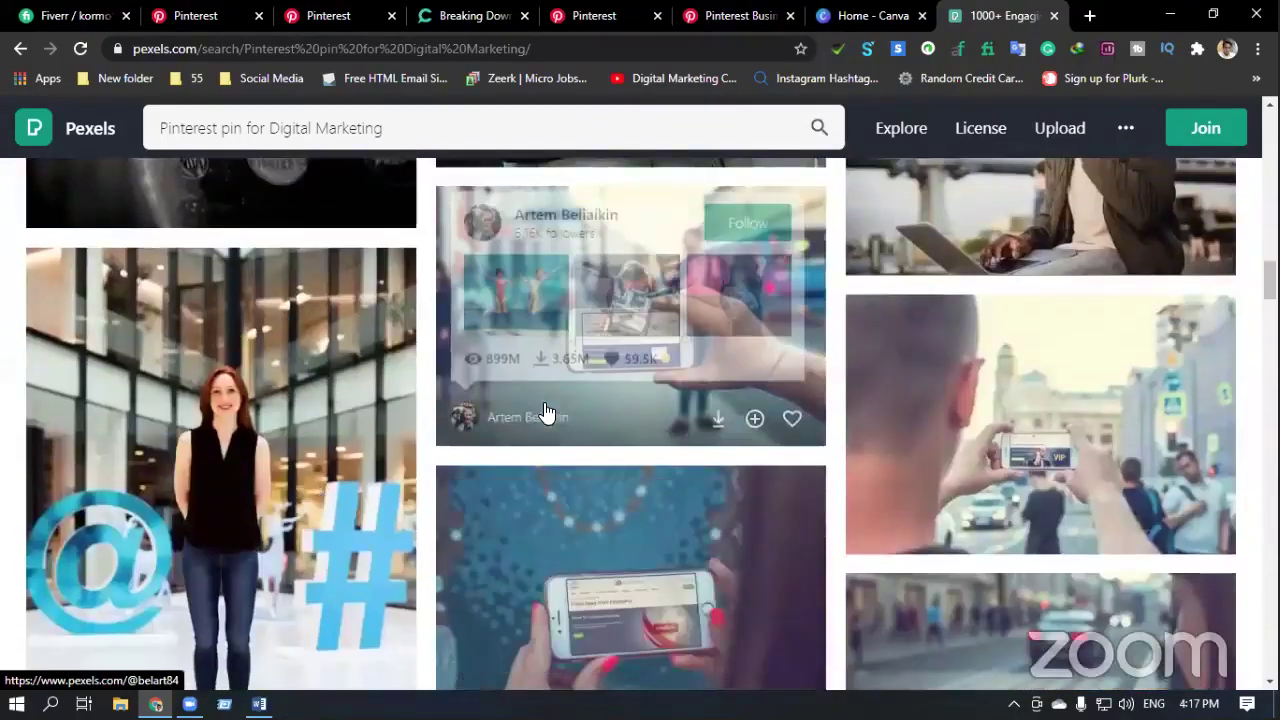
scroll(545, 413, down, 10)
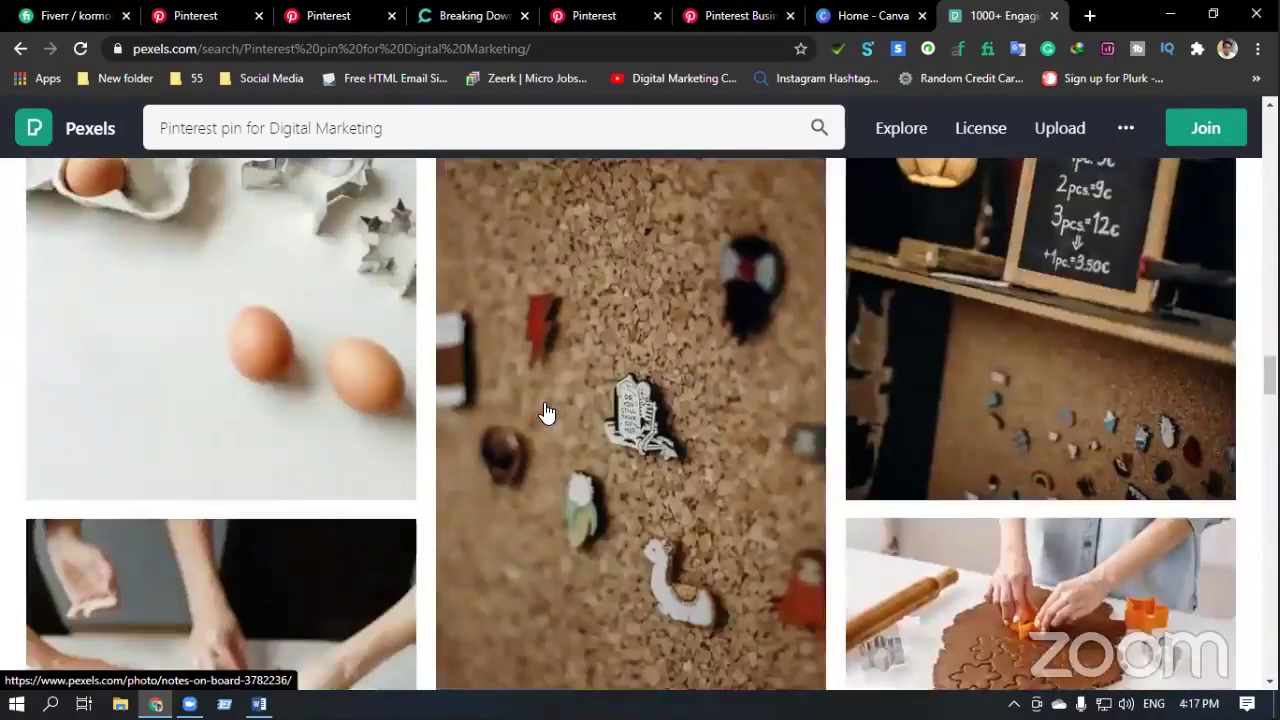
scroll(545, 413, down, 8)
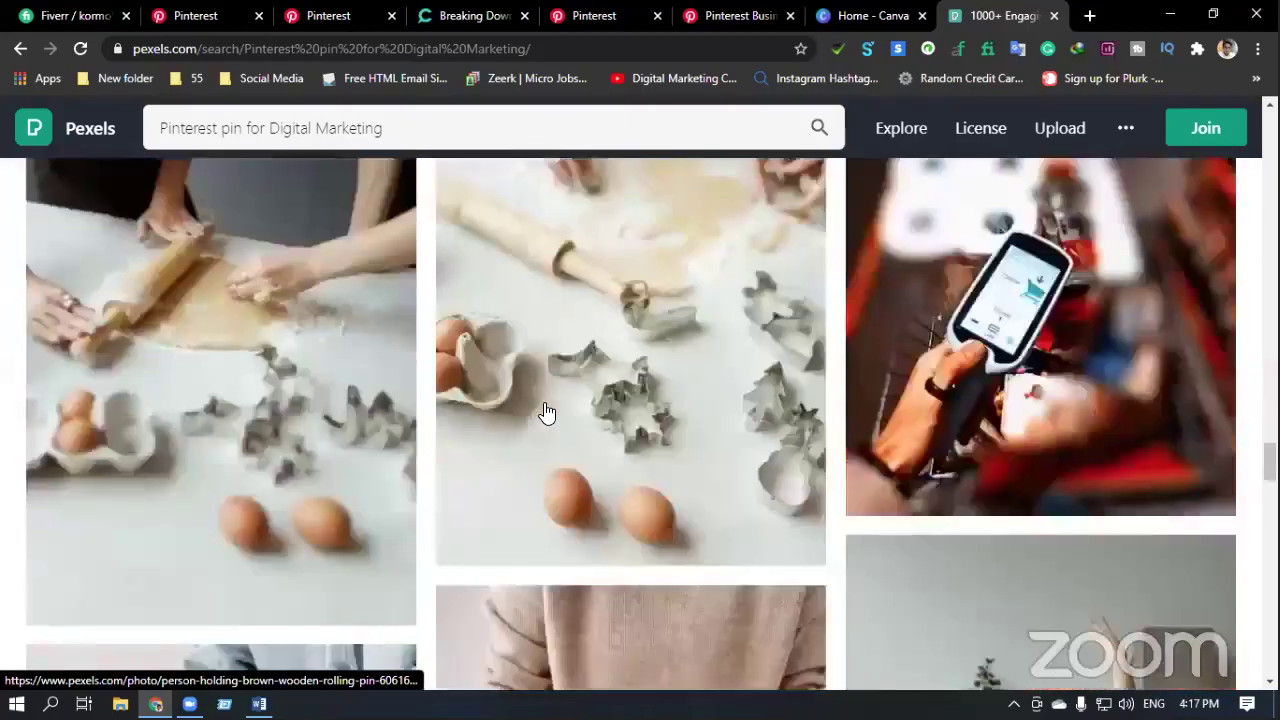
scroll(545, 413, down, 8)
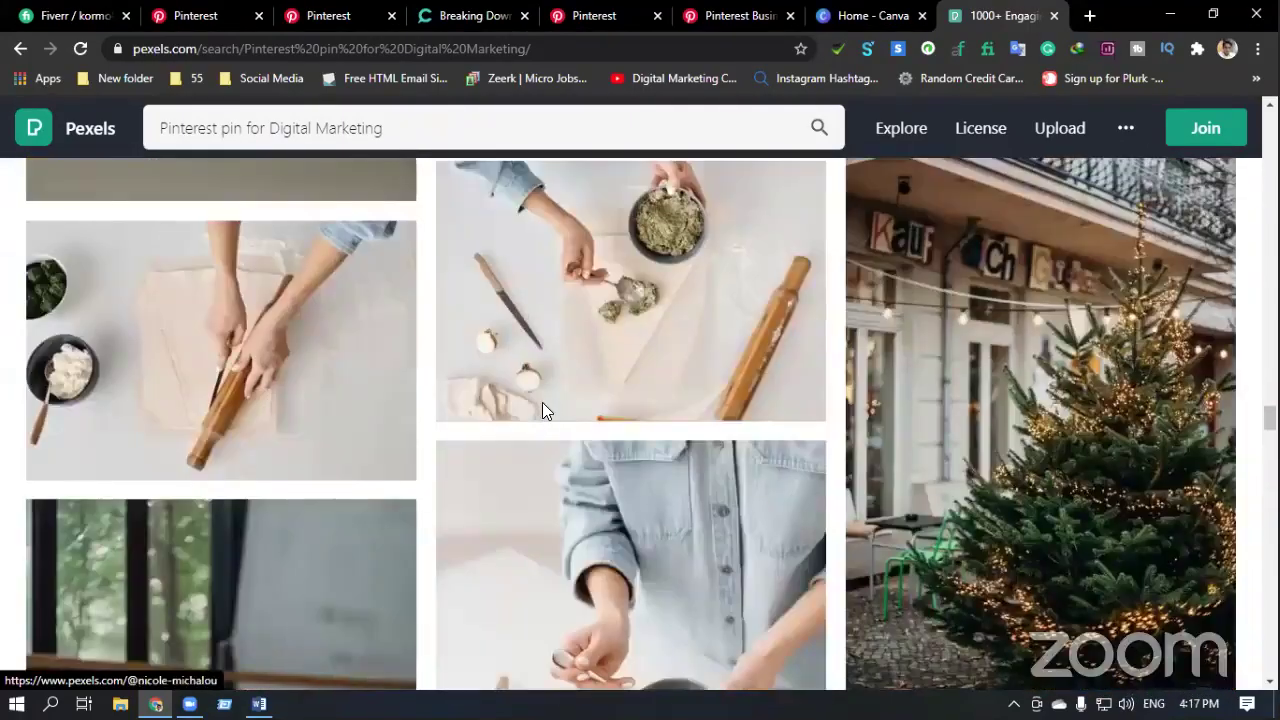
scroll(543, 420, up, 6)
Search Pexels for 'digital marketing background', glance at results, then close the Pexels tab
click(270, 128)
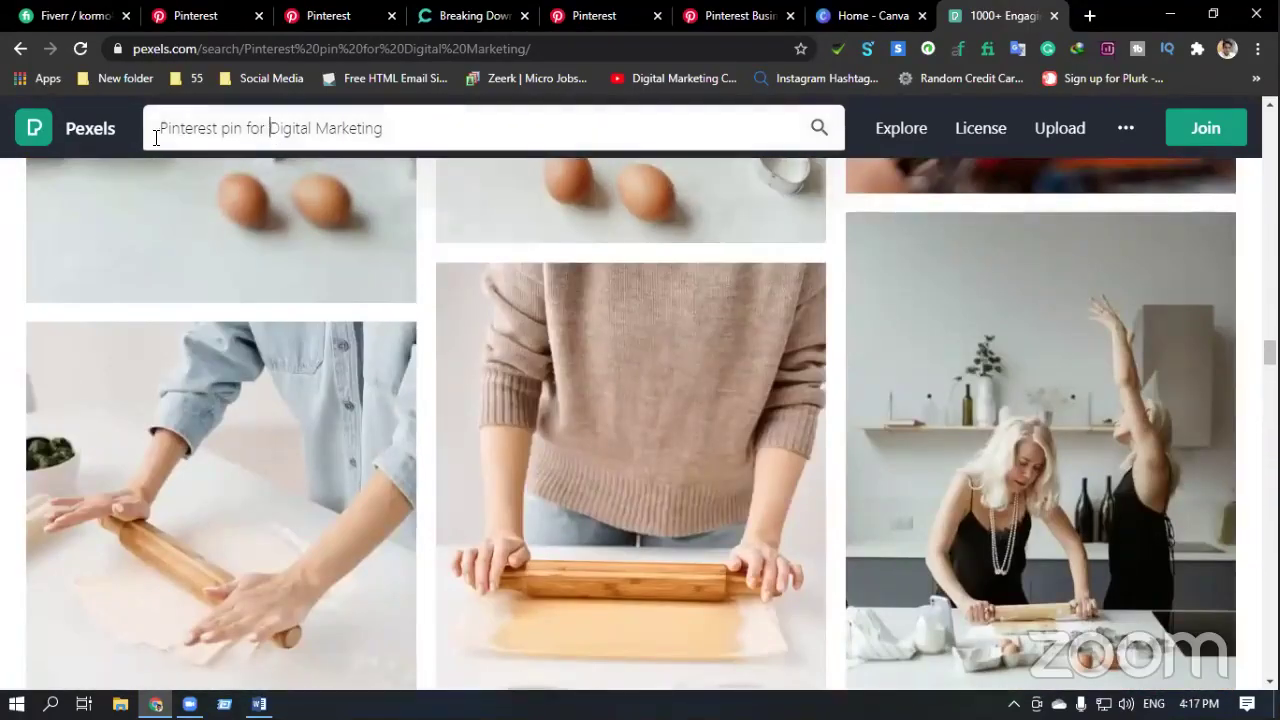
shift+click(155, 137)
key(BackSpace)
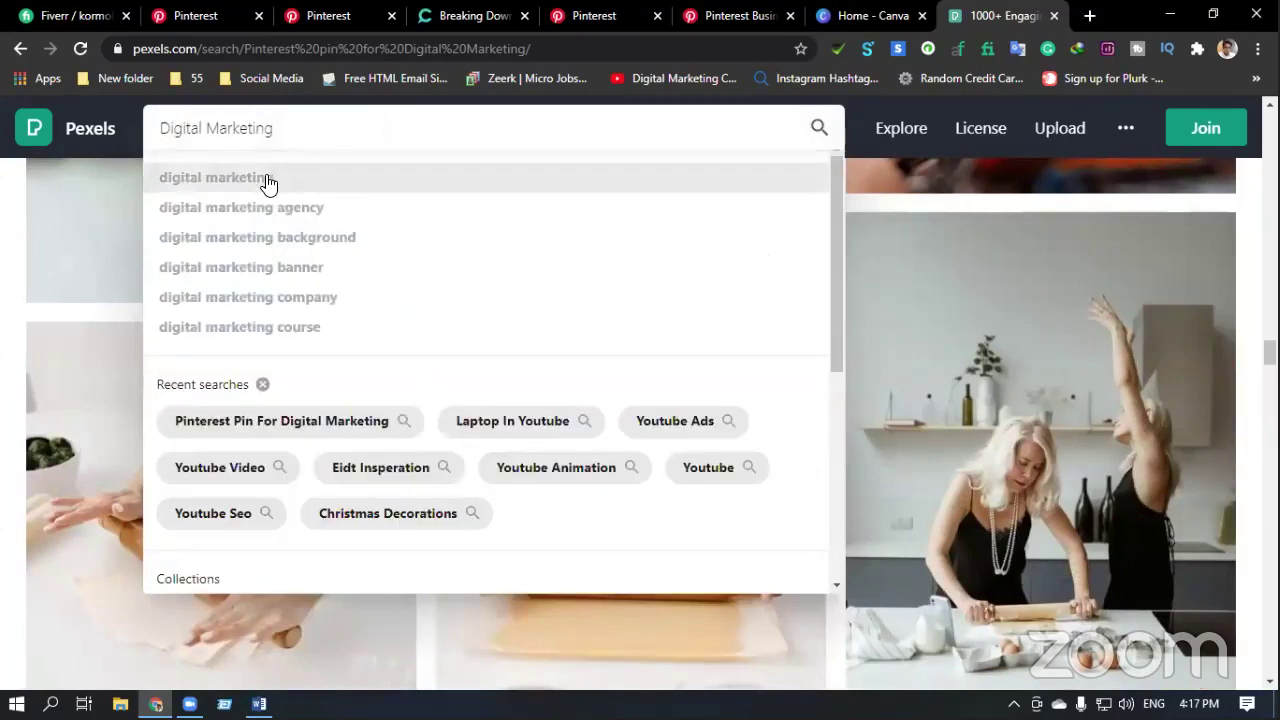
click(281, 247)
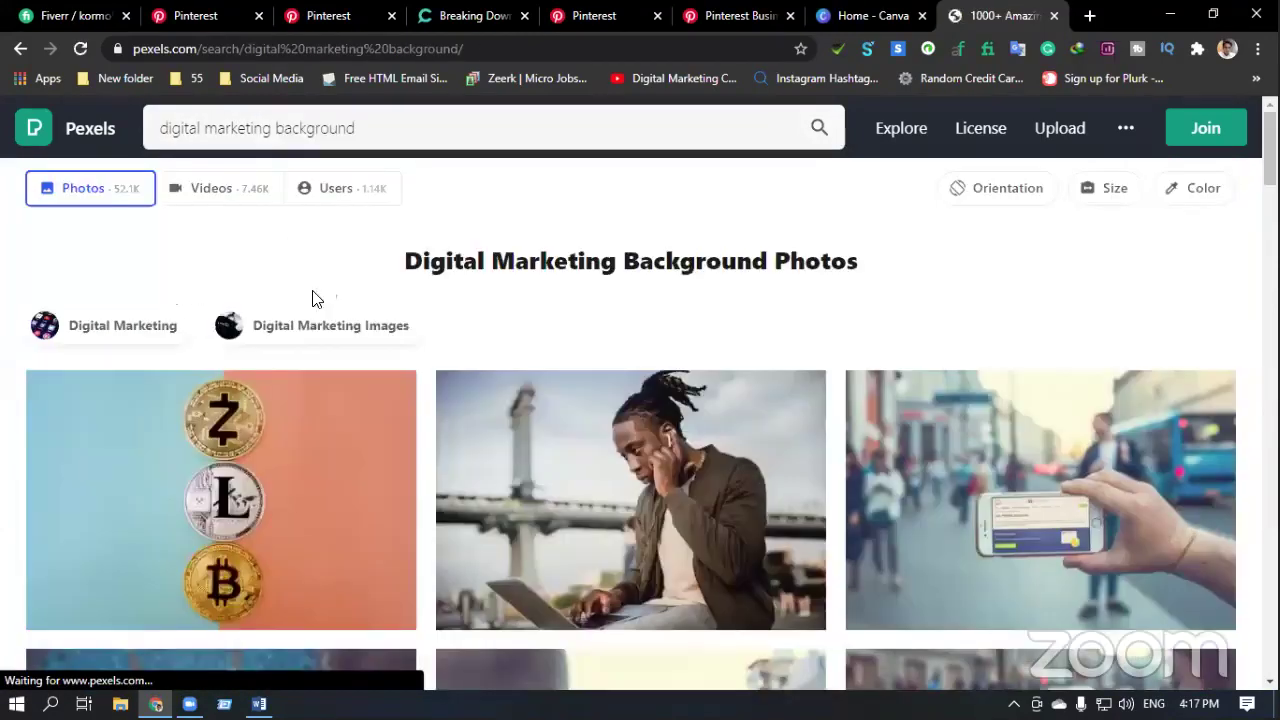
scroll(310, 455, down, 10)
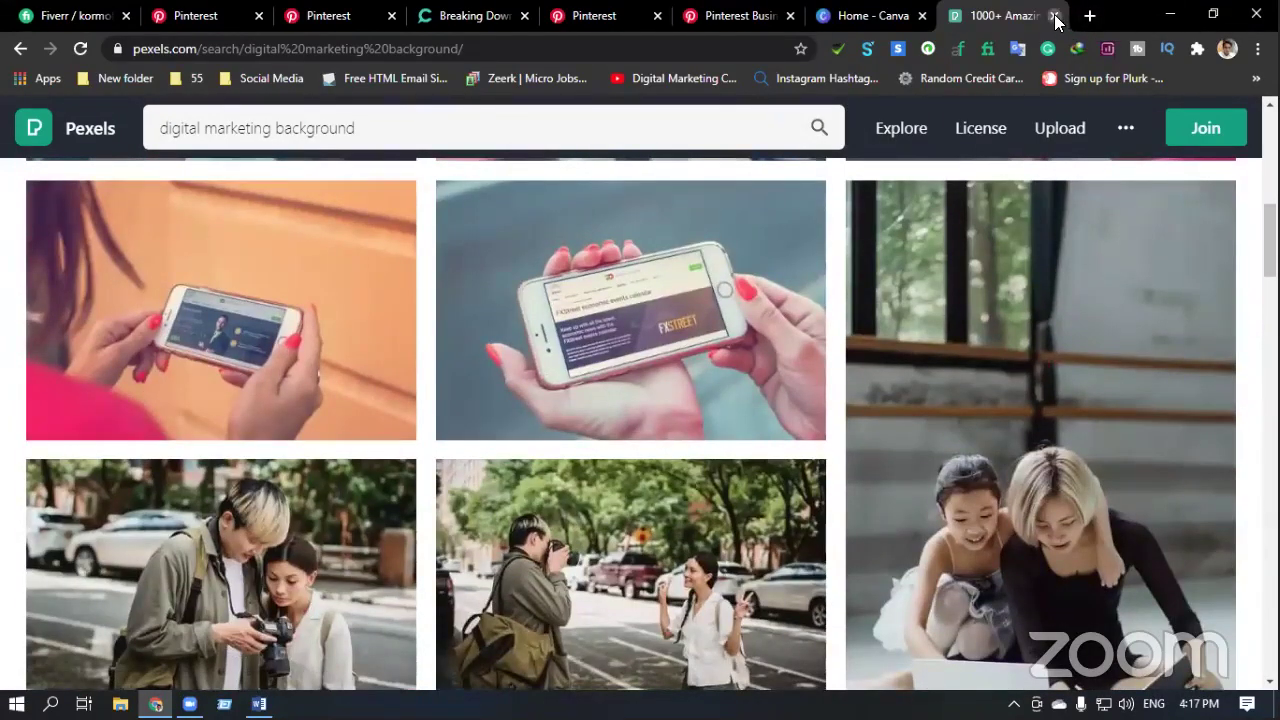
click(1054, 15)
Review the Pinterest board, article and Chittagong DM #934 tabs, then close the Pinterest Business 404 tab
click(843, 17)
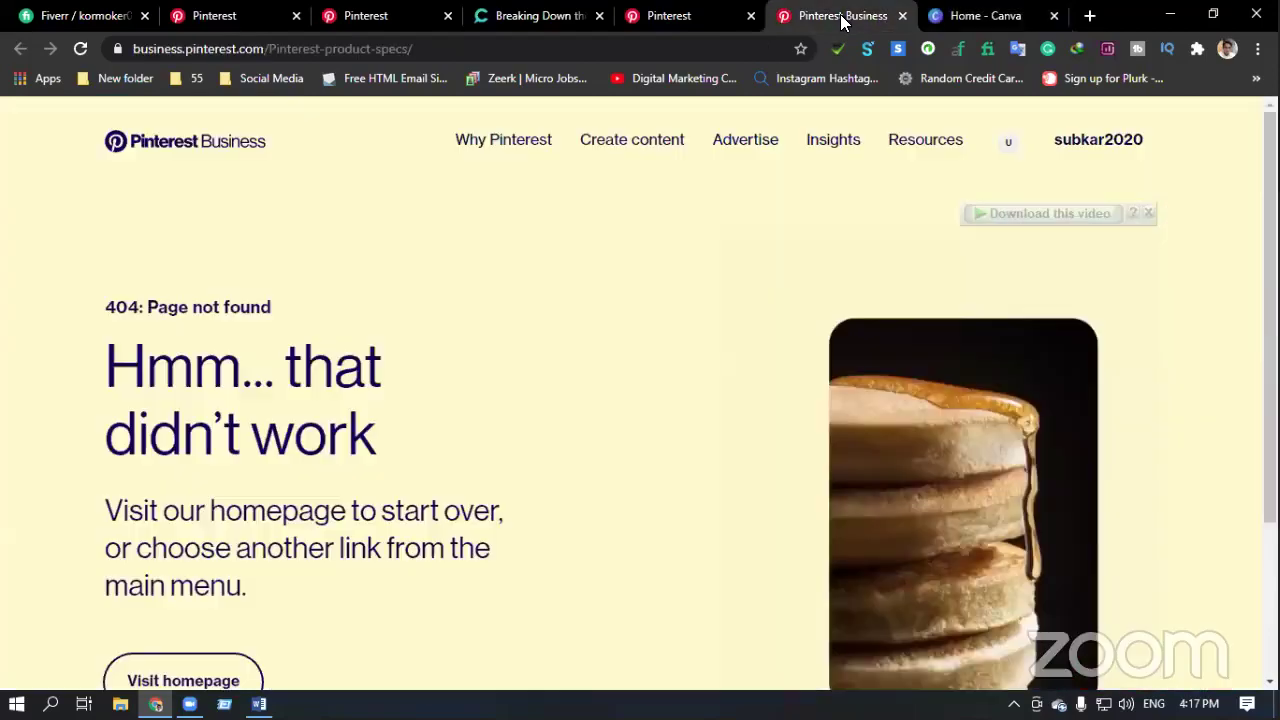
click(686, 15)
click(495, 22)
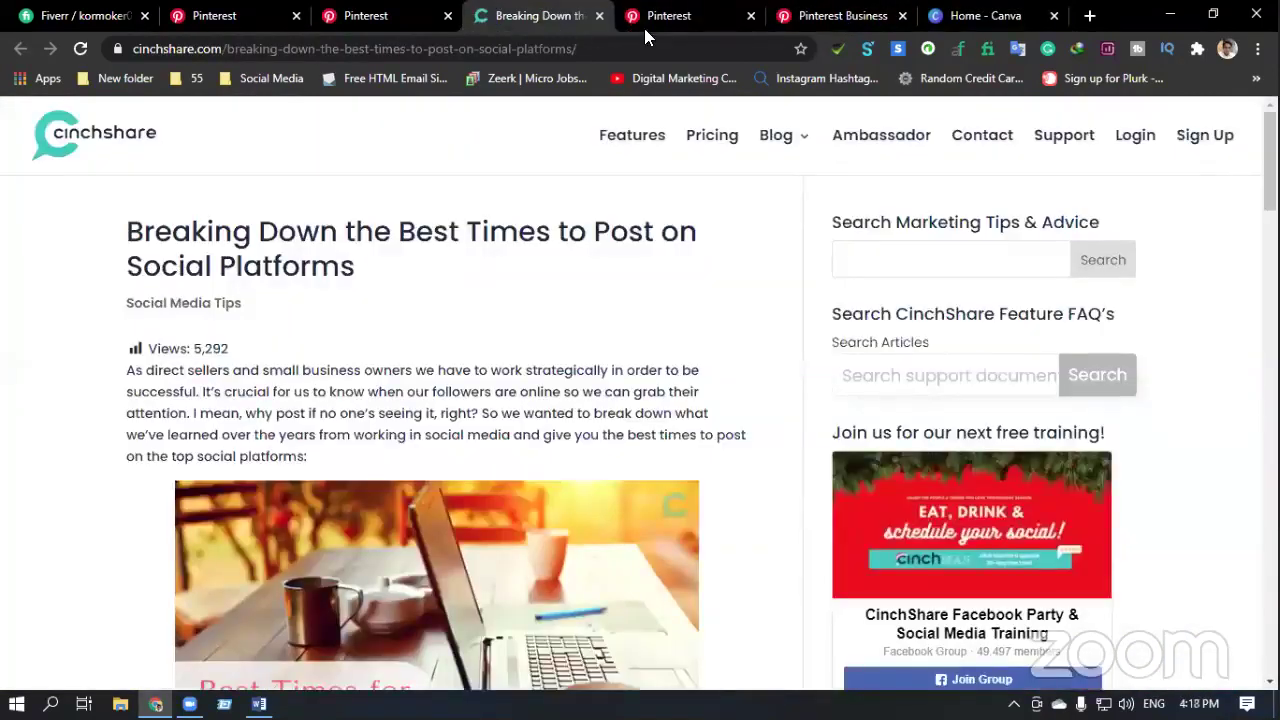
click(663, 31)
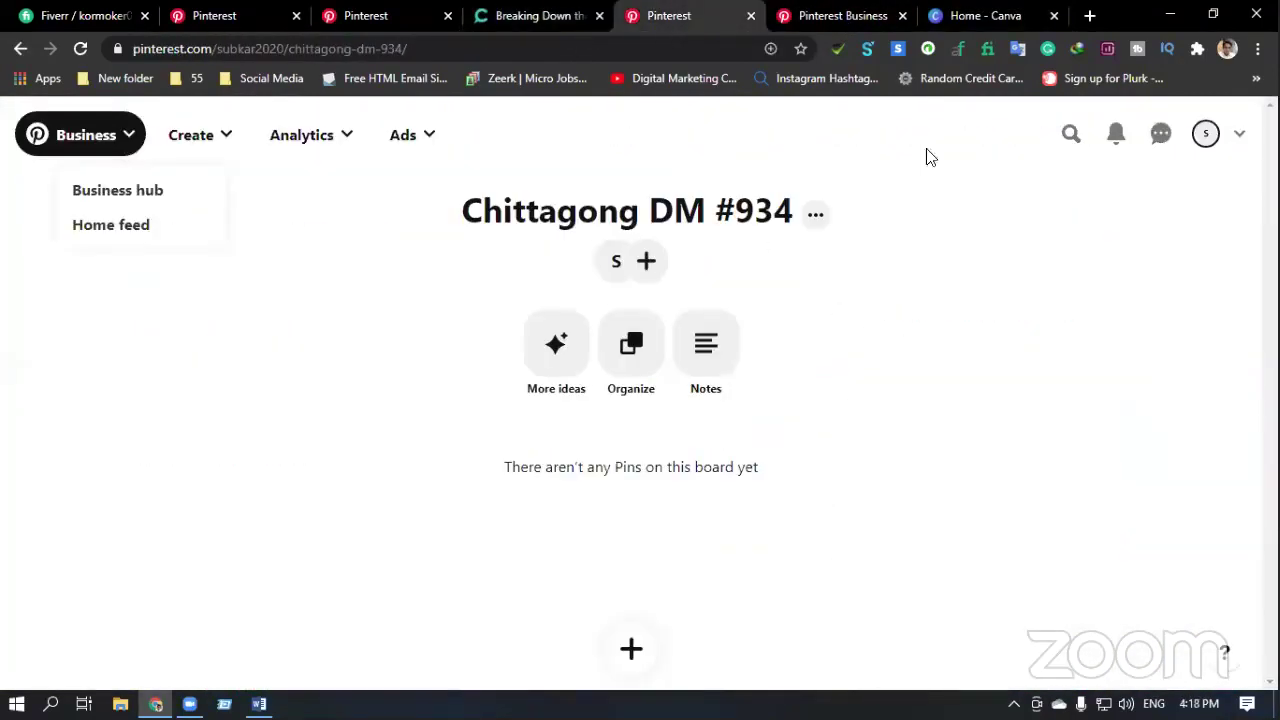
click(856, 20)
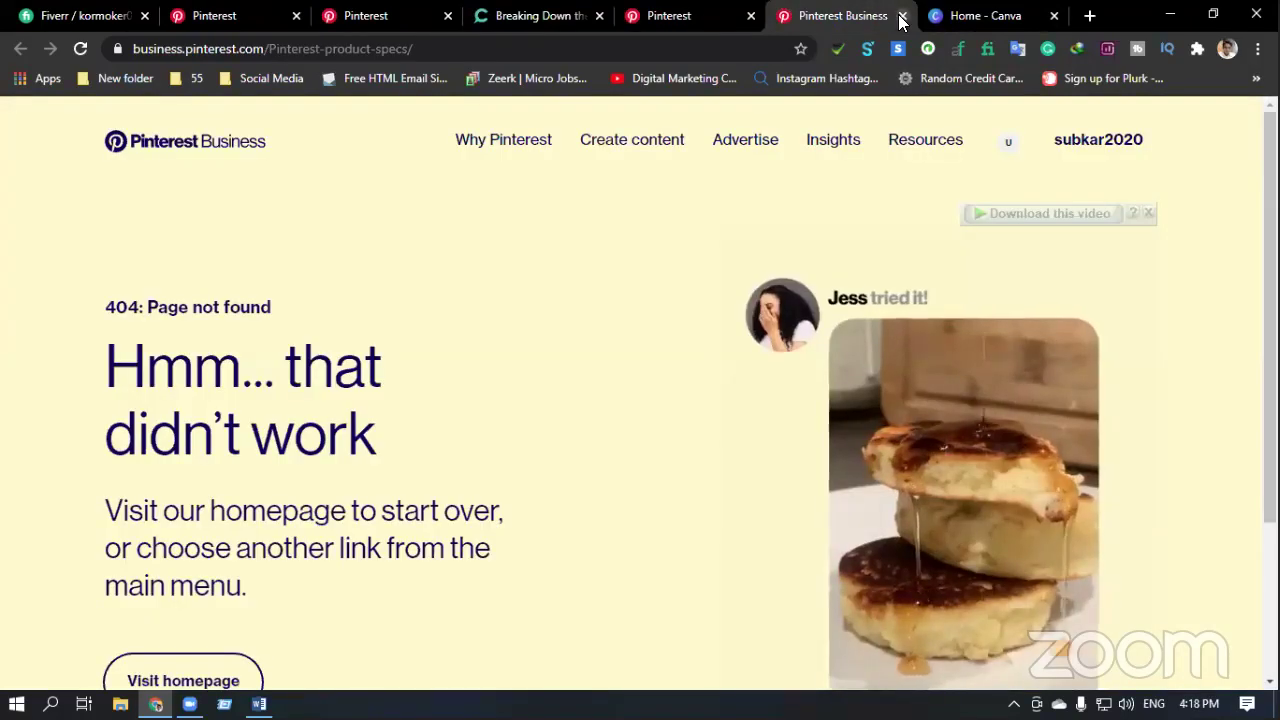
scroll(622, 283, down, 2)
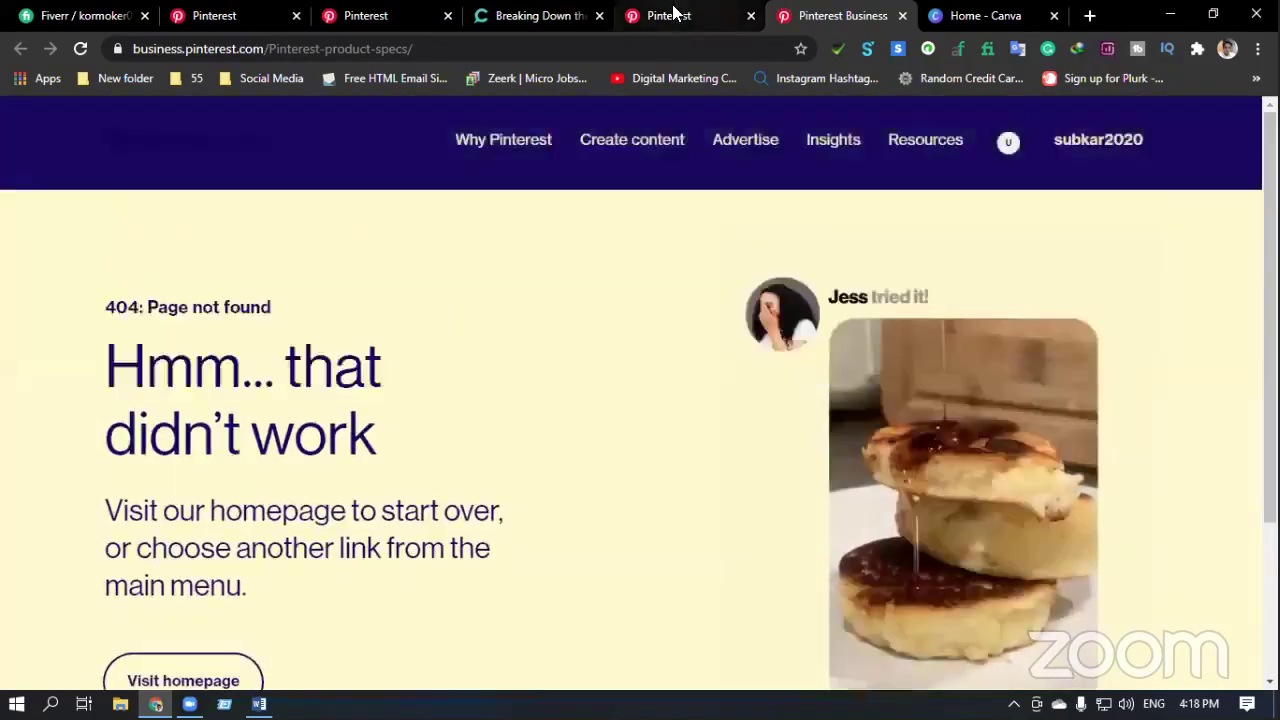
click(672, 13)
click(829, 16)
click(902, 15)
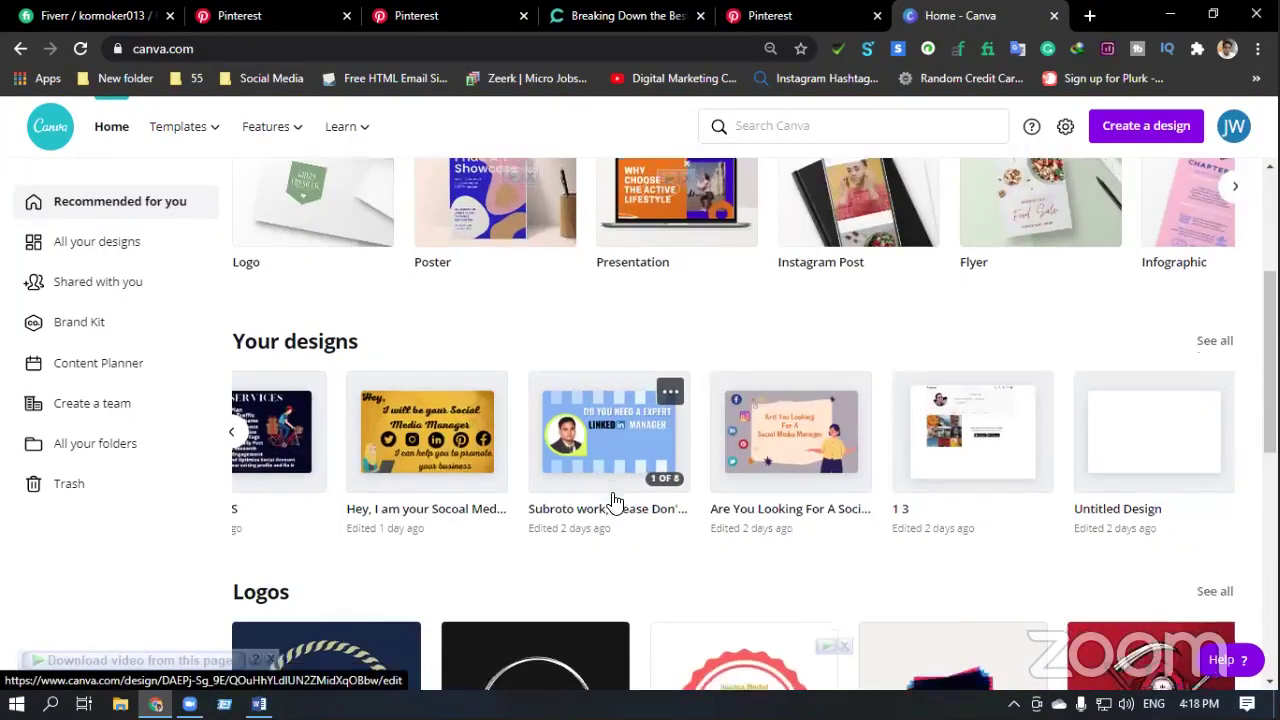
Open Canva's Social media marketing course from the Learn menu in a new tab
scroll(614, 500, down, 2)
scroll(614, 502, down, 5)
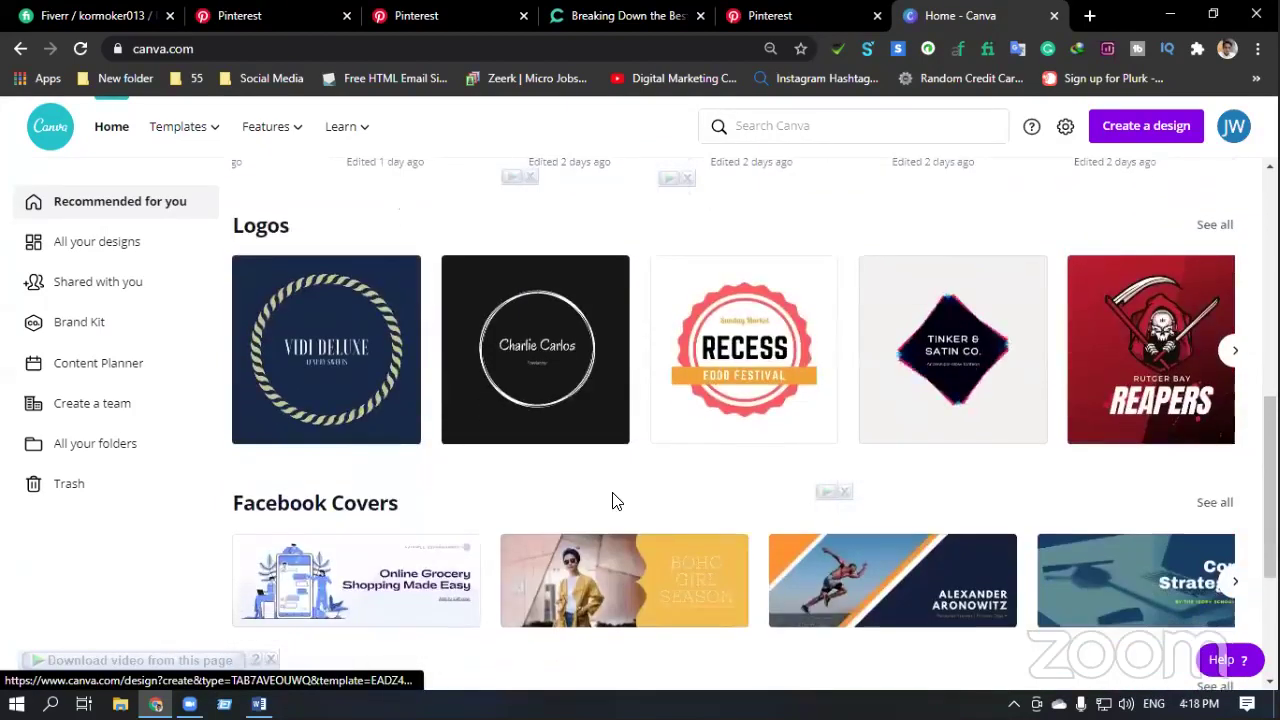
scroll(614, 502, up, 5)
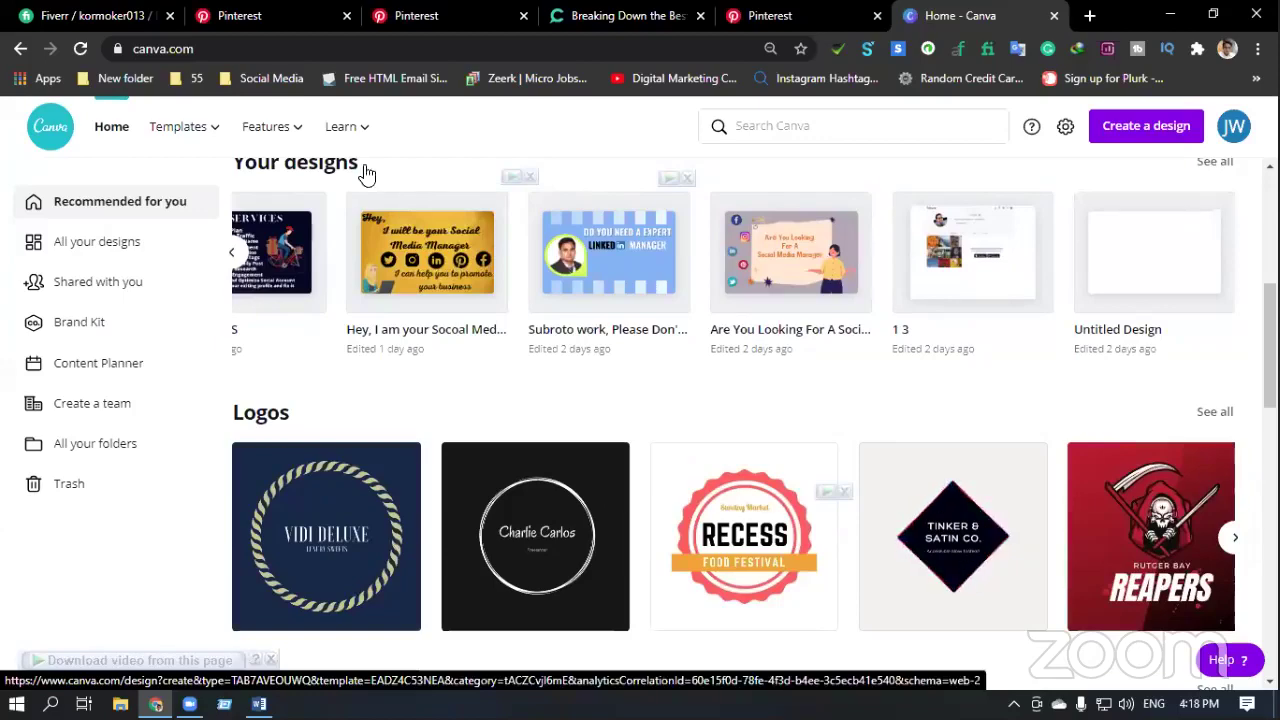
mouse_move(363, 120)
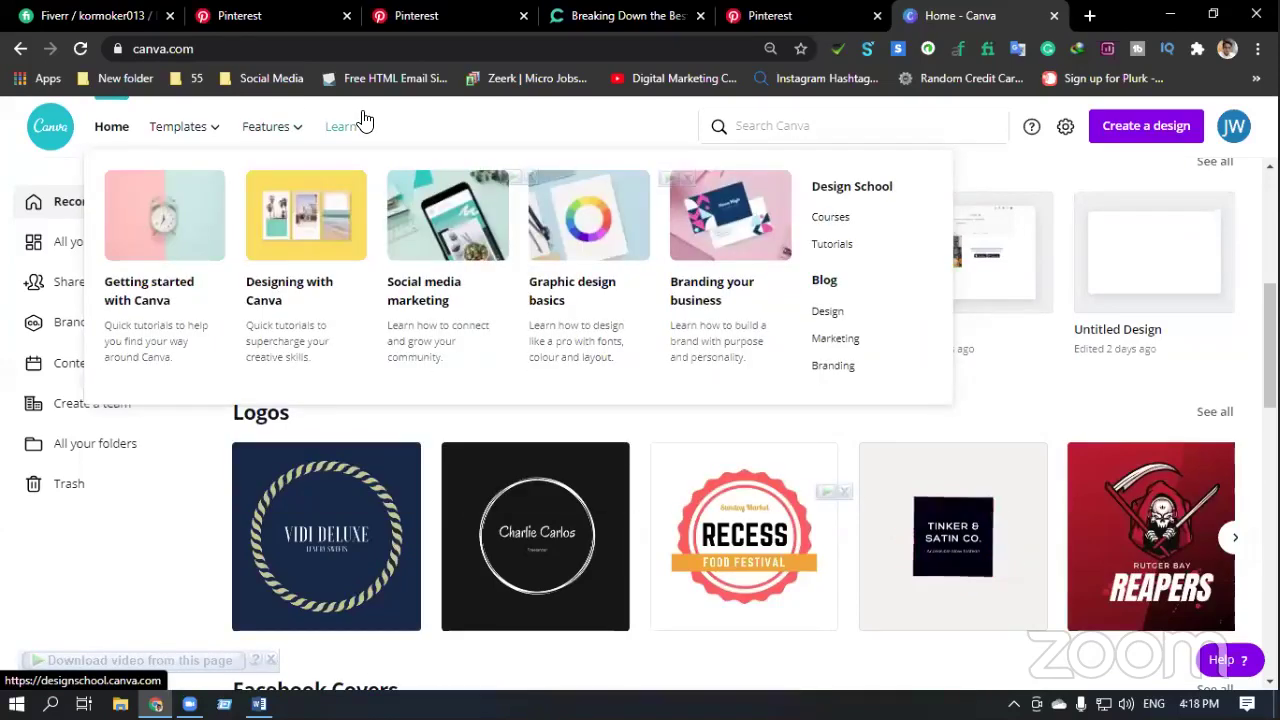
right_click(404, 285)
click(428, 286)
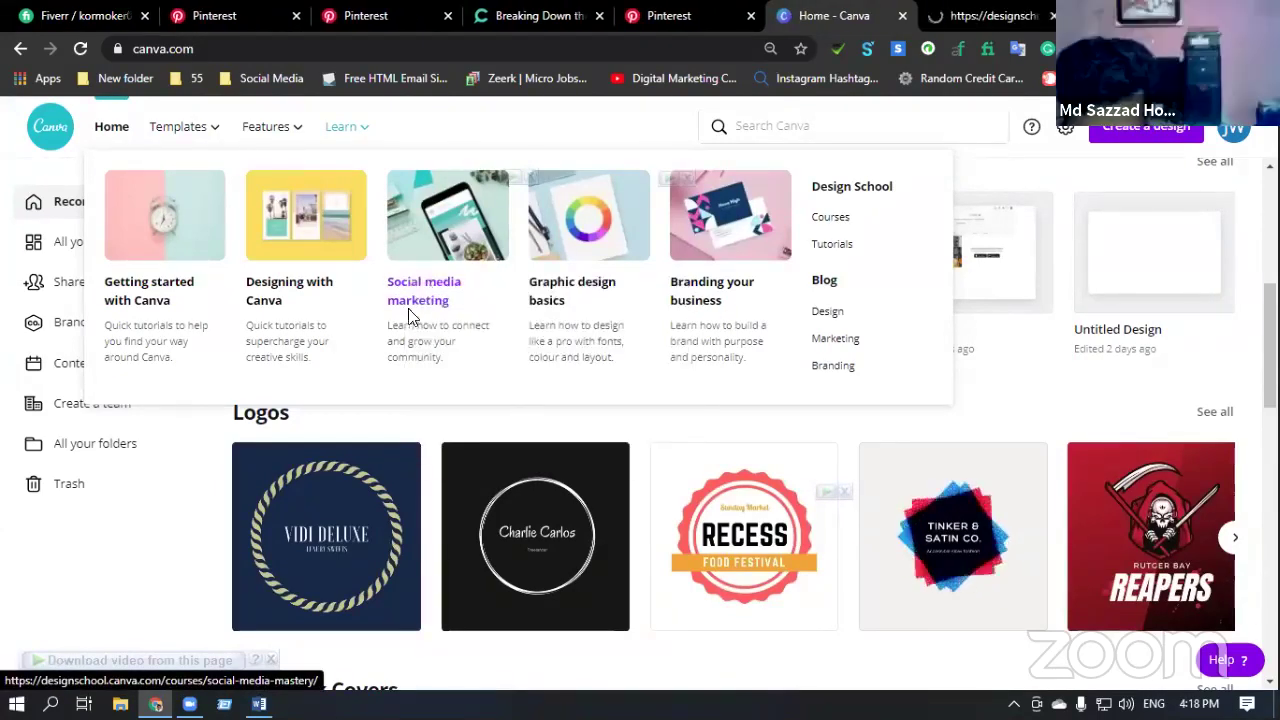
Minimize the browser to show the Windows desktop
mouse_move(289, 126)
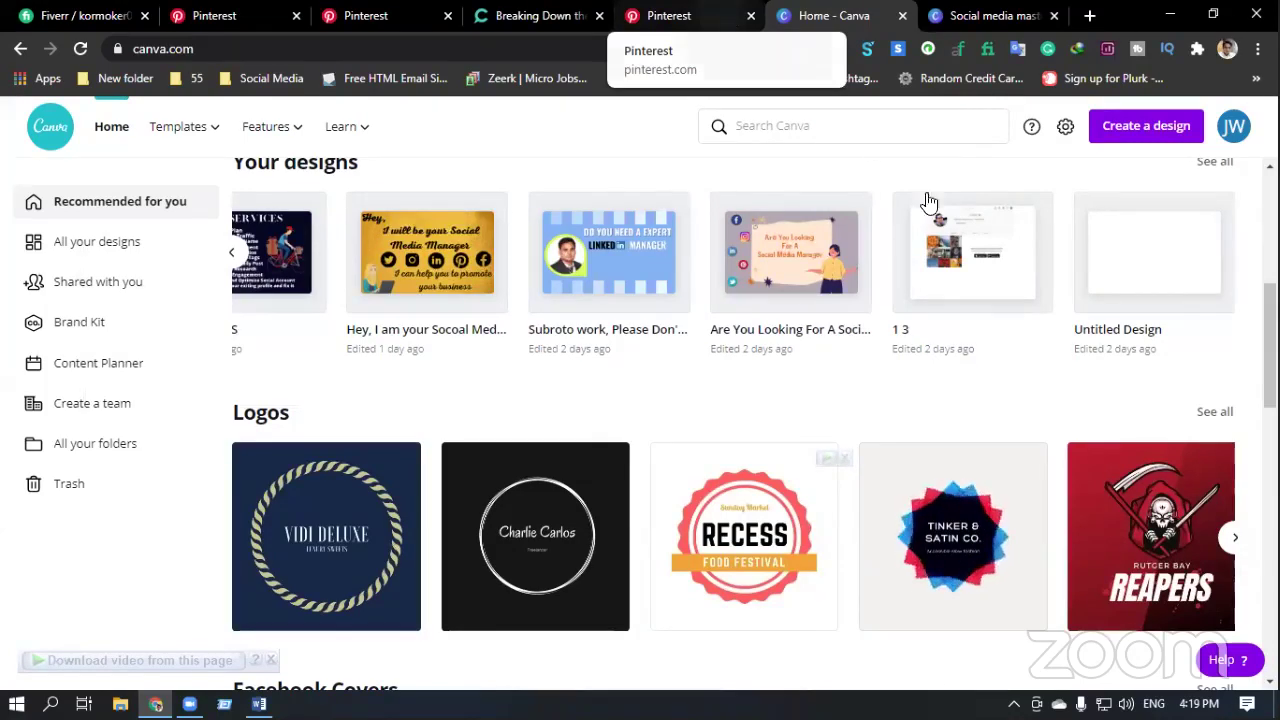
scroll(949, 277, up, 3)
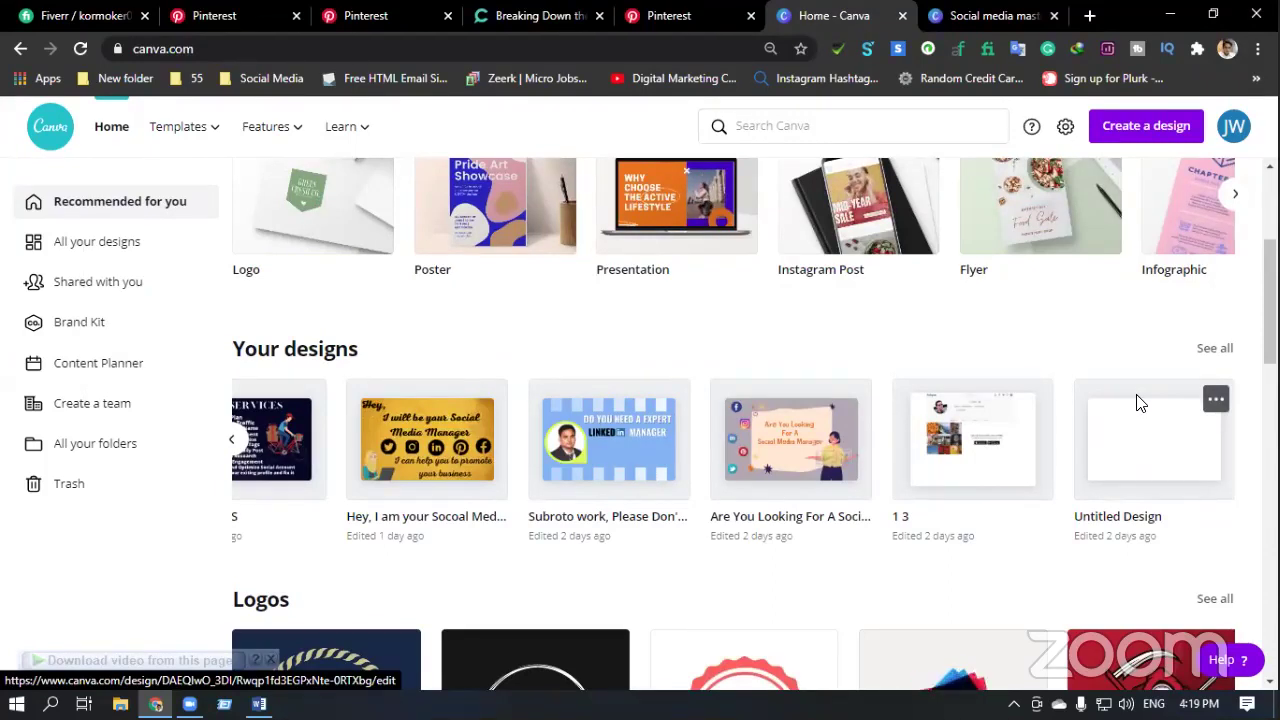
key(super+d)
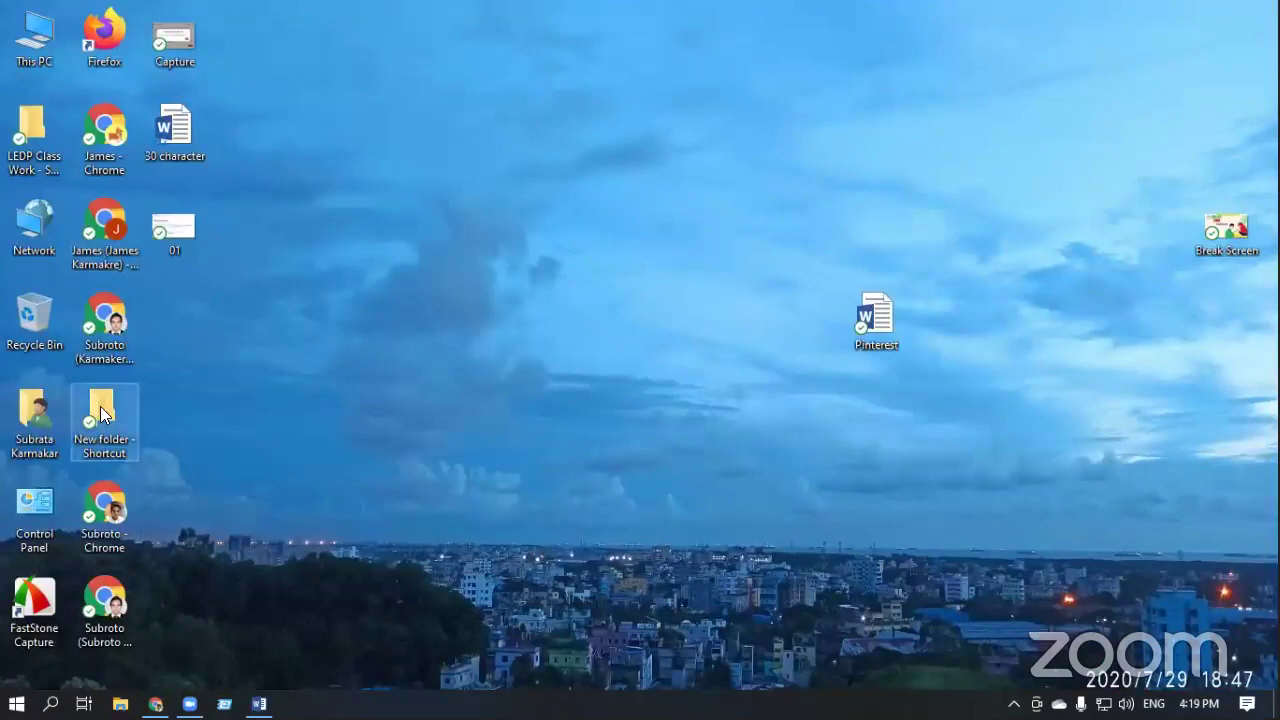
Browse the Linkedin gig and Appu Share with Power point Slide folders in LEDP Class Work, then return to Chrome
double_click(34, 135)
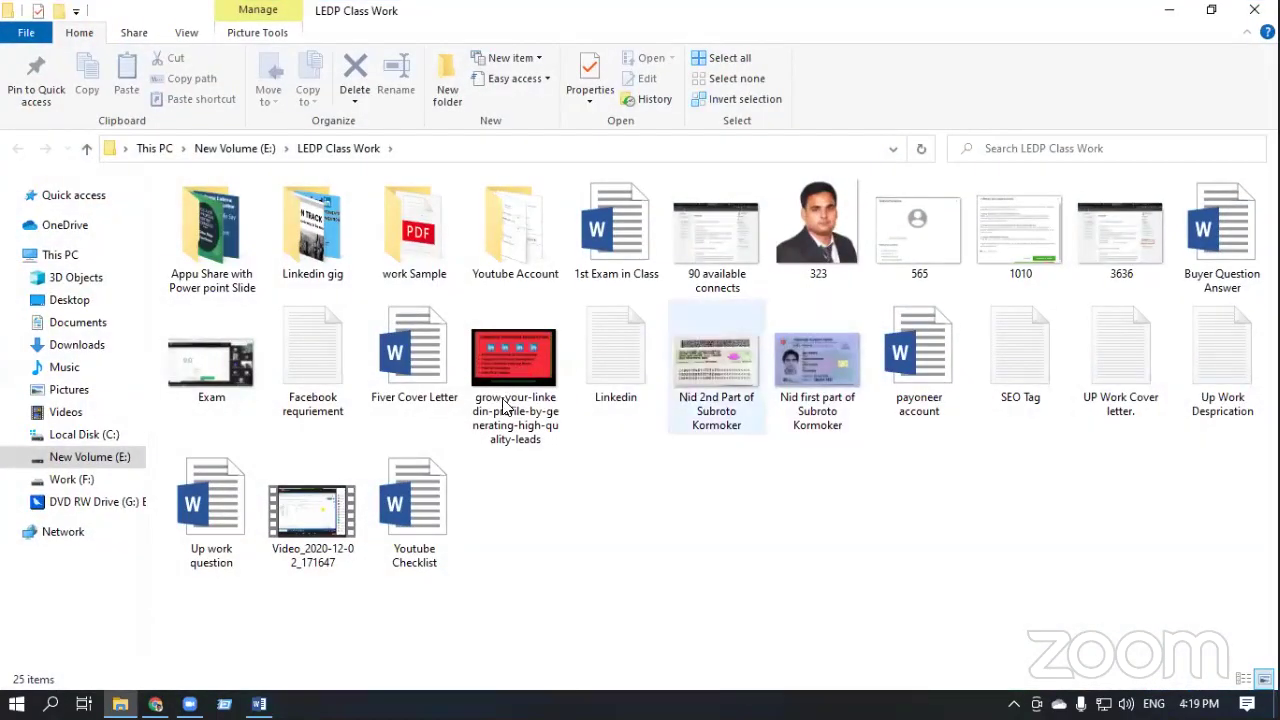
double_click(331, 244)
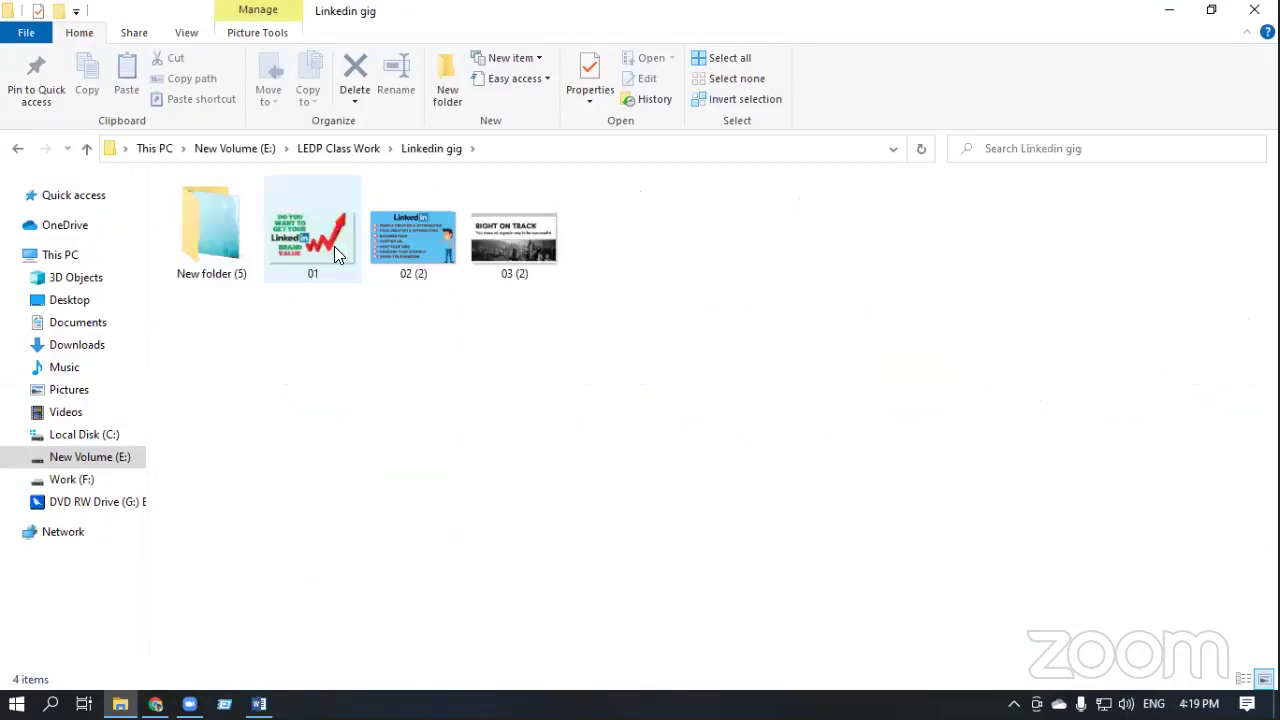
click(18, 150)
double_click(212, 232)
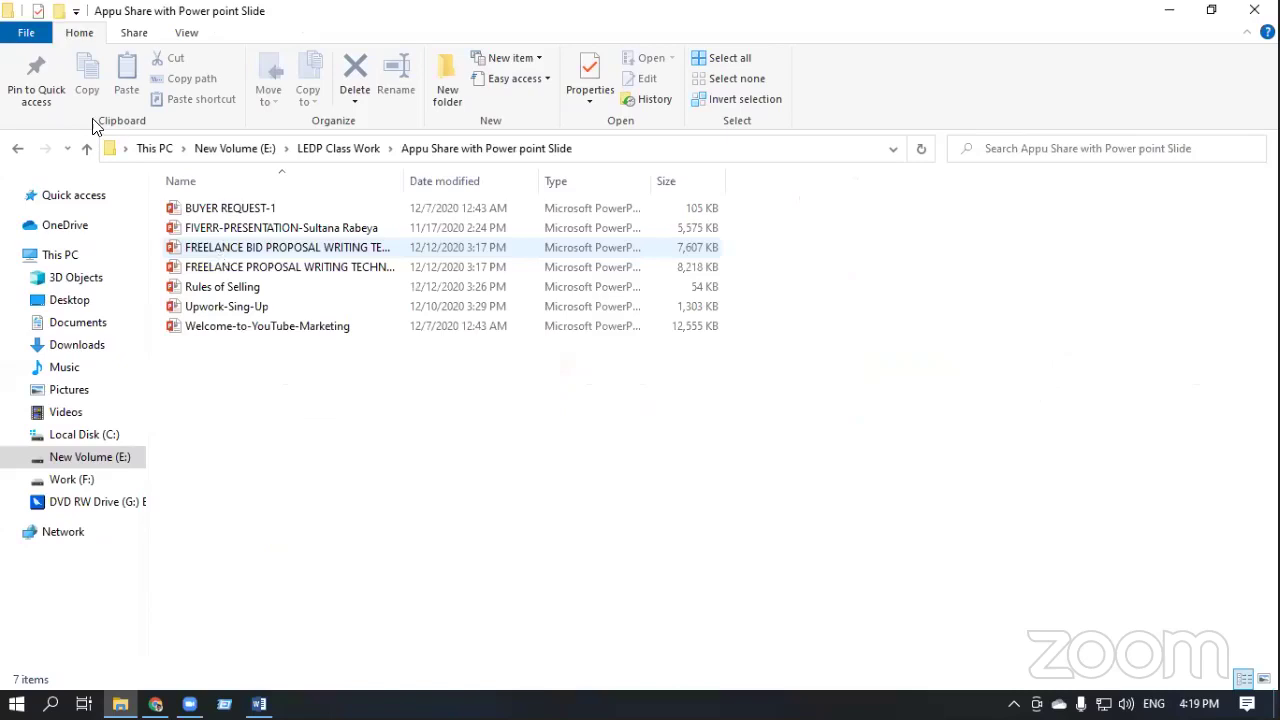
click(18, 148)
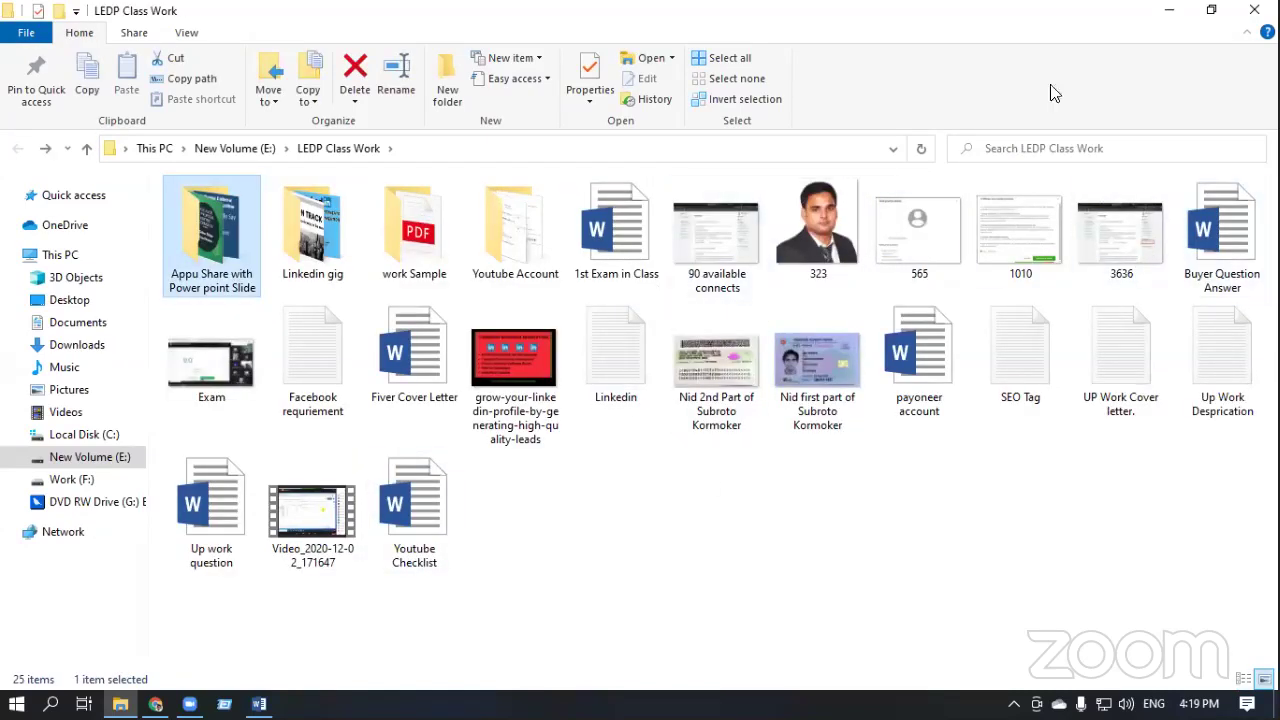
key(super+d)
key(alt+Tab)
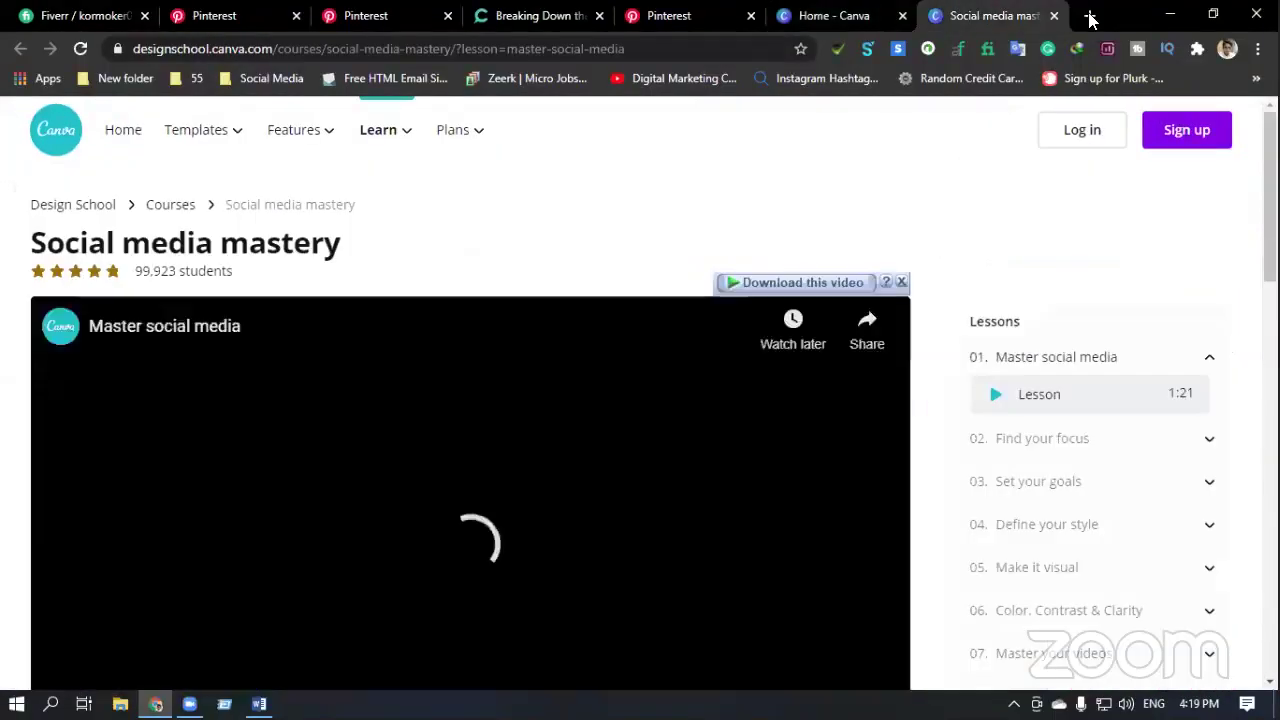
Open a new blank tab and close the Social media mastery tab
click(1090, 16)
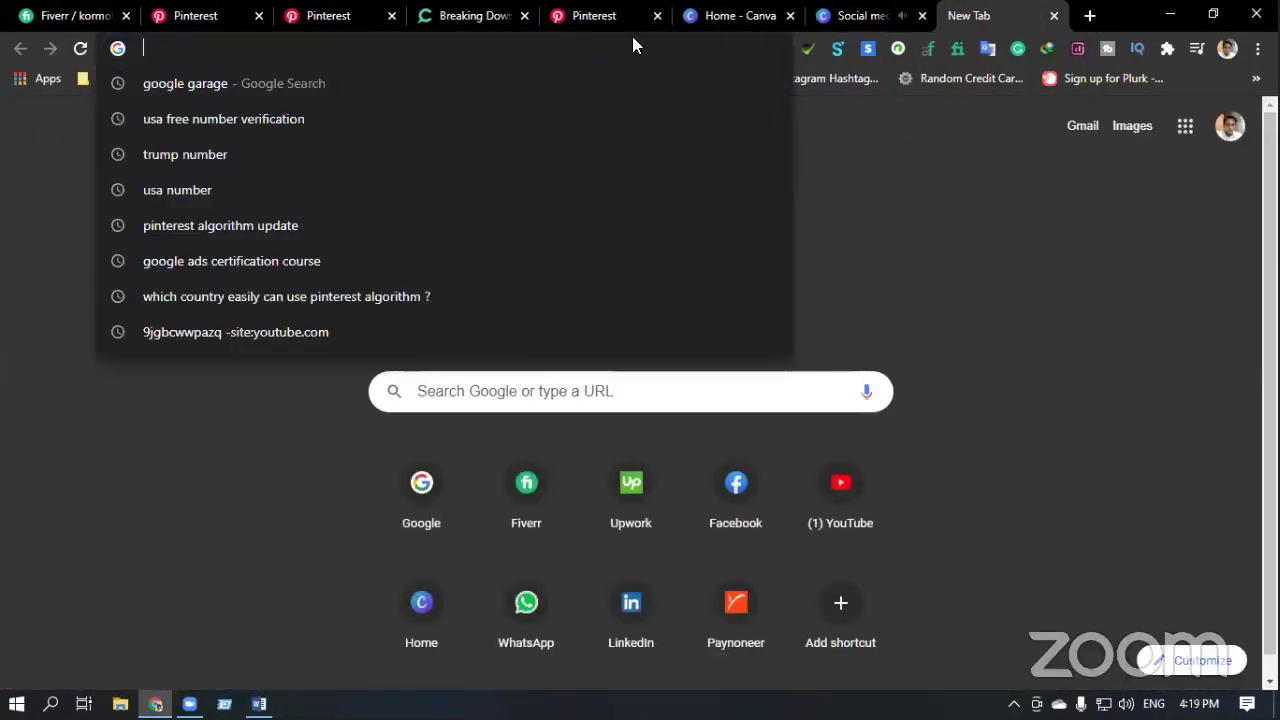
click(882, 18)
click(922, 16)
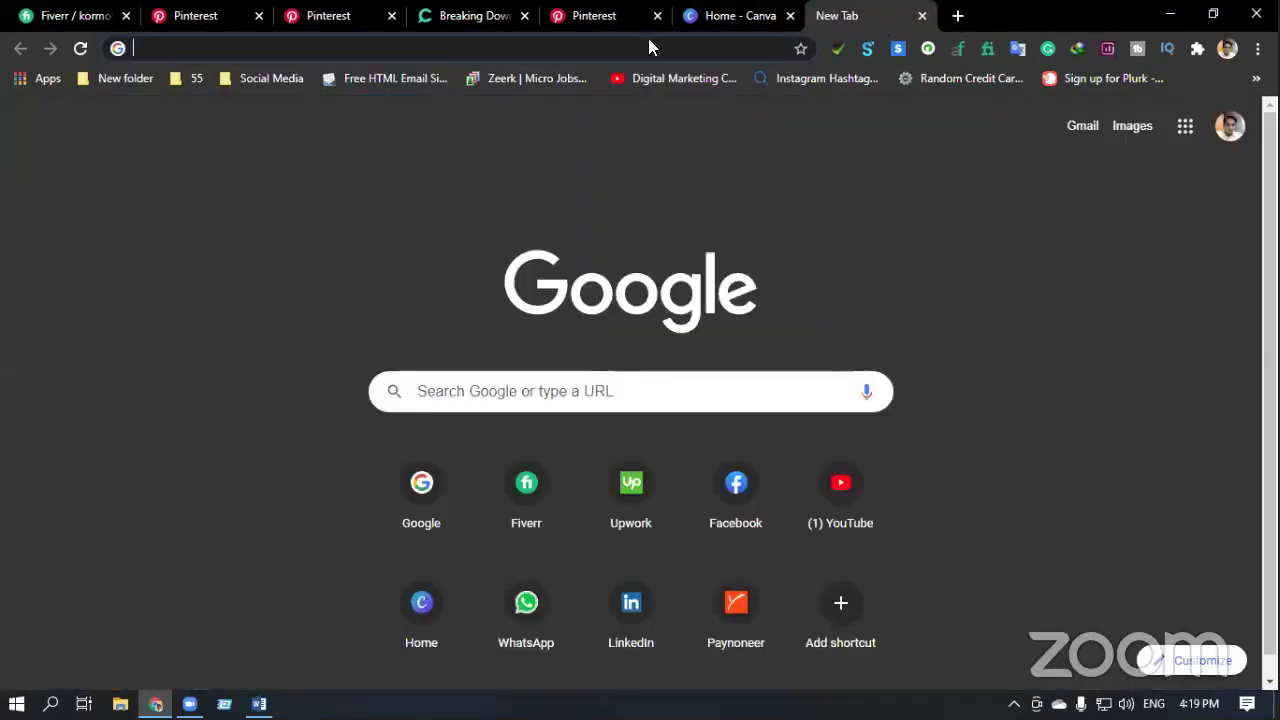
Load pexels.com in the new tab and show its recent searches
click(550, 49)
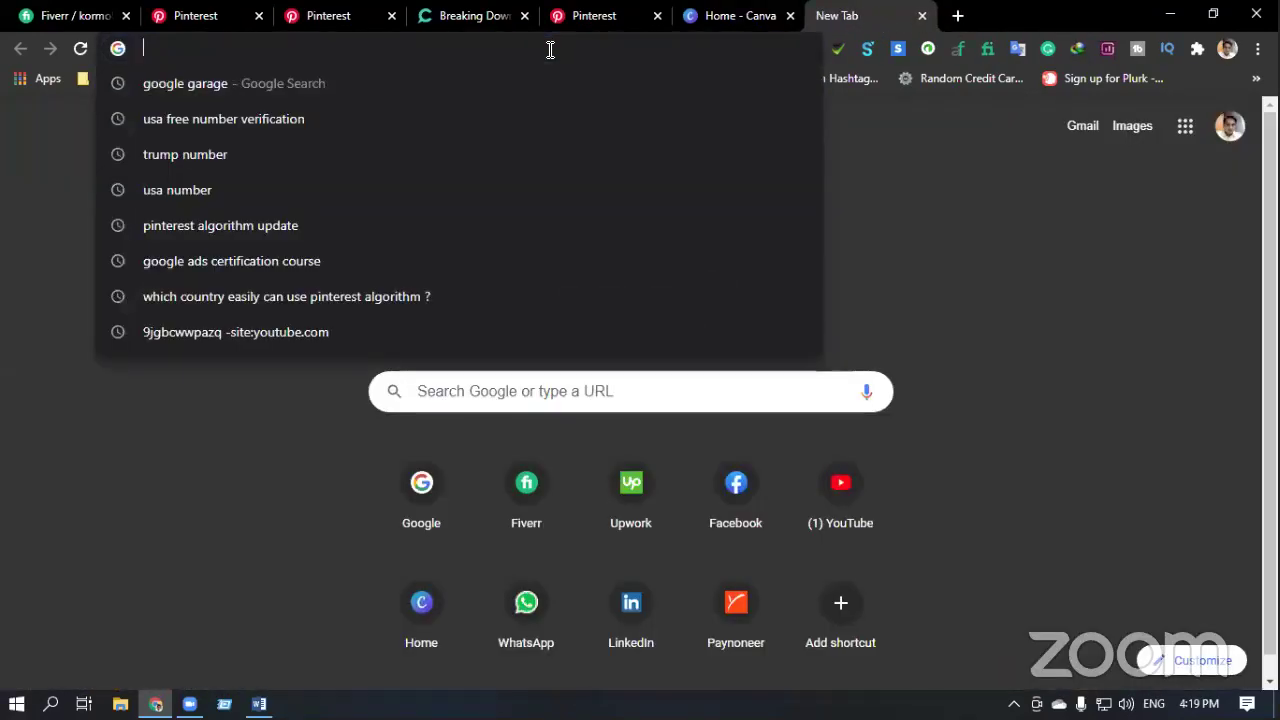
text(i)
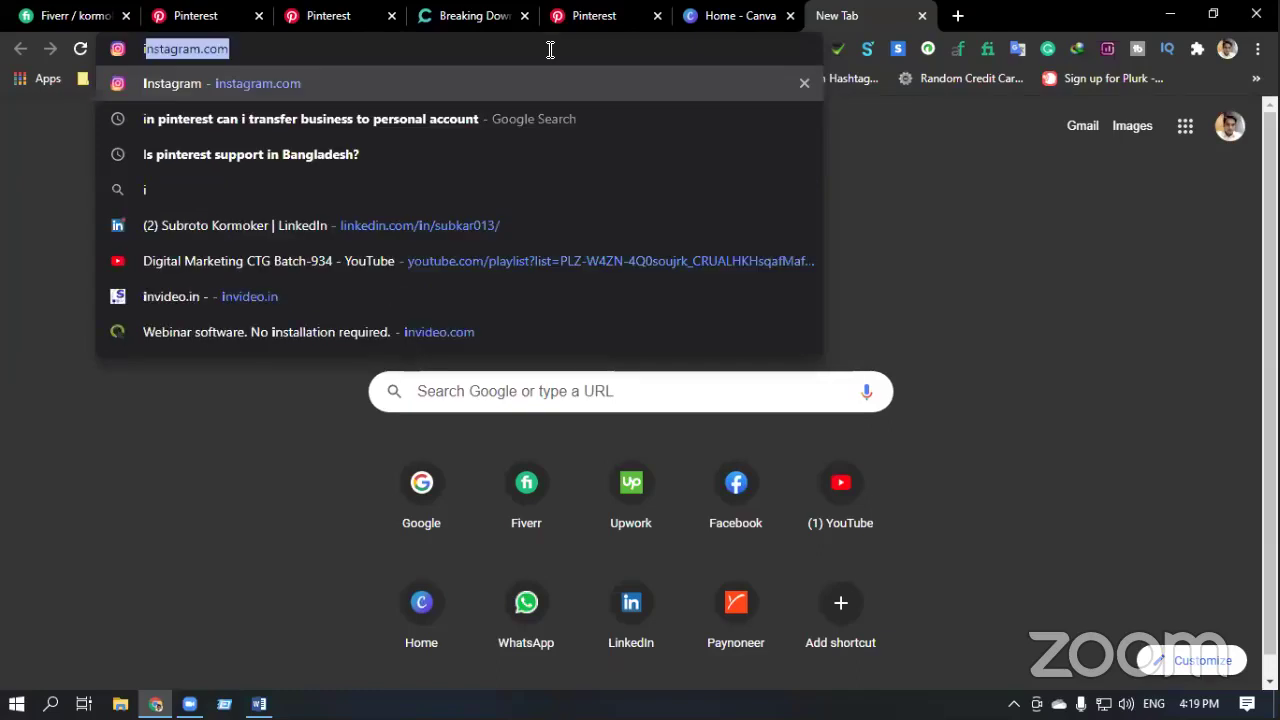
key(BackSpace)
key(BackSpace)
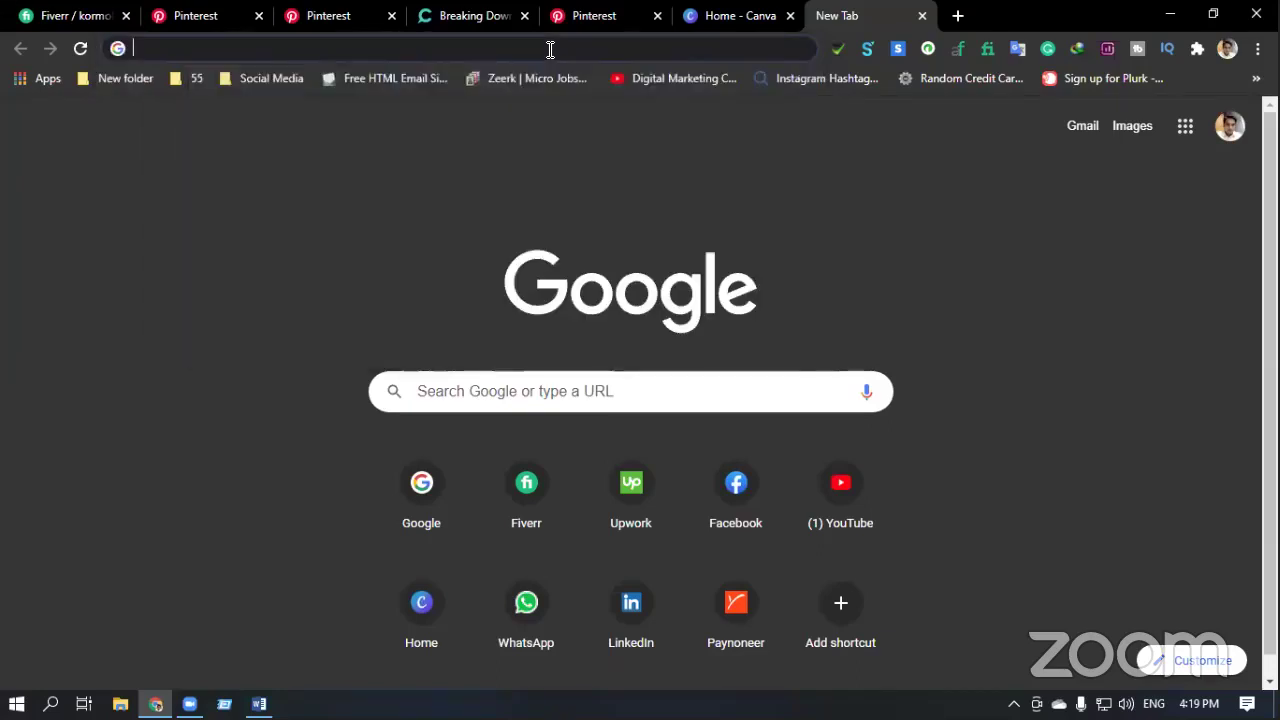
text(pi)
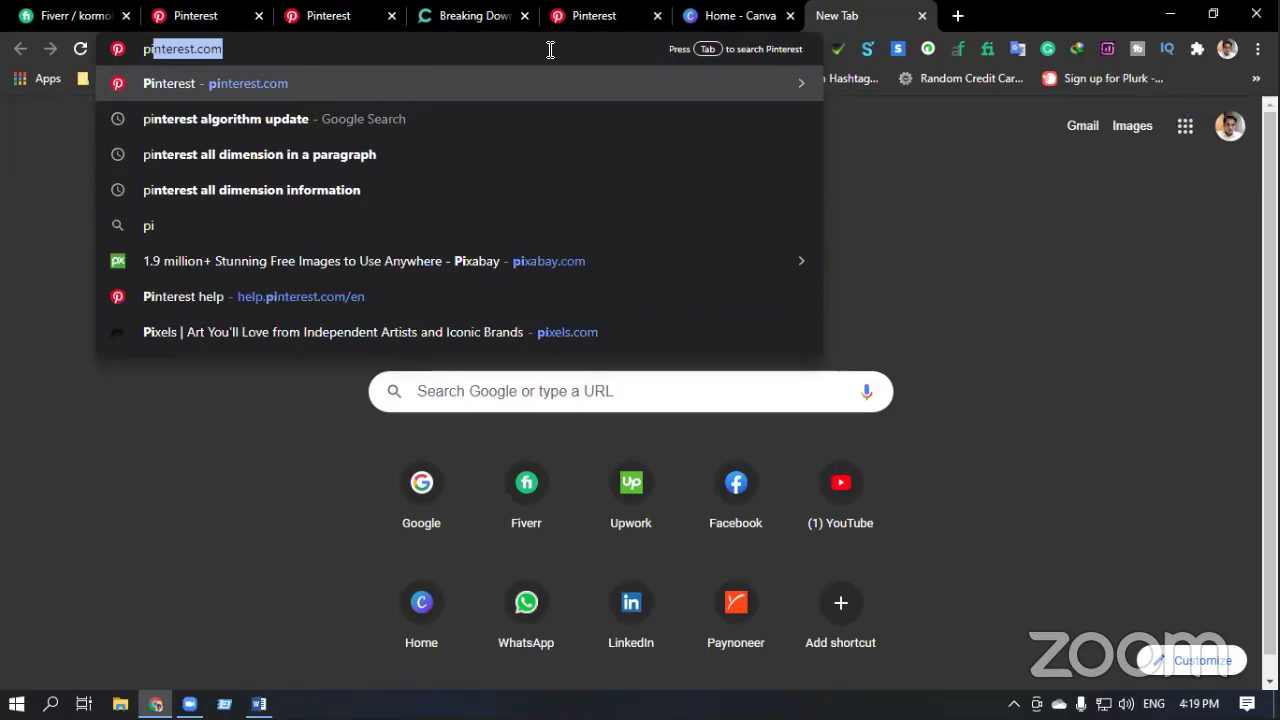
key(BackSpace)
key(BackSpace)
text(ex)
key(Return)
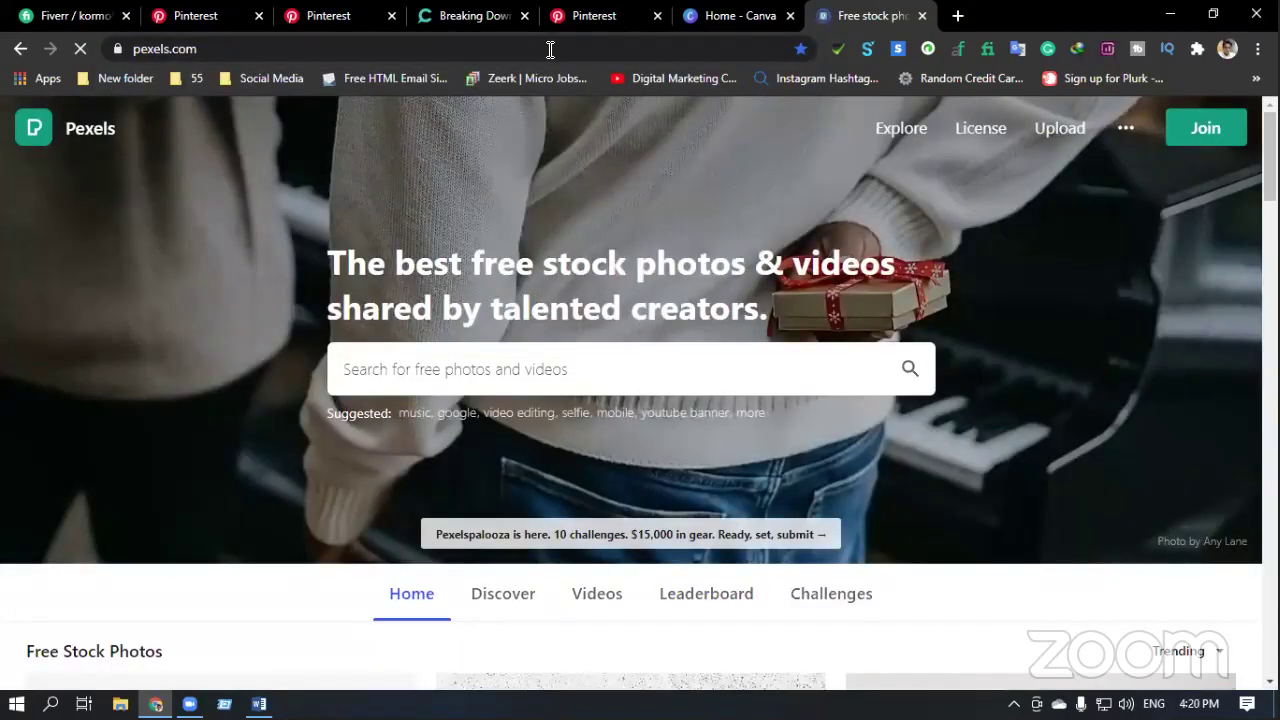
scroll(335, 600, down, 5)
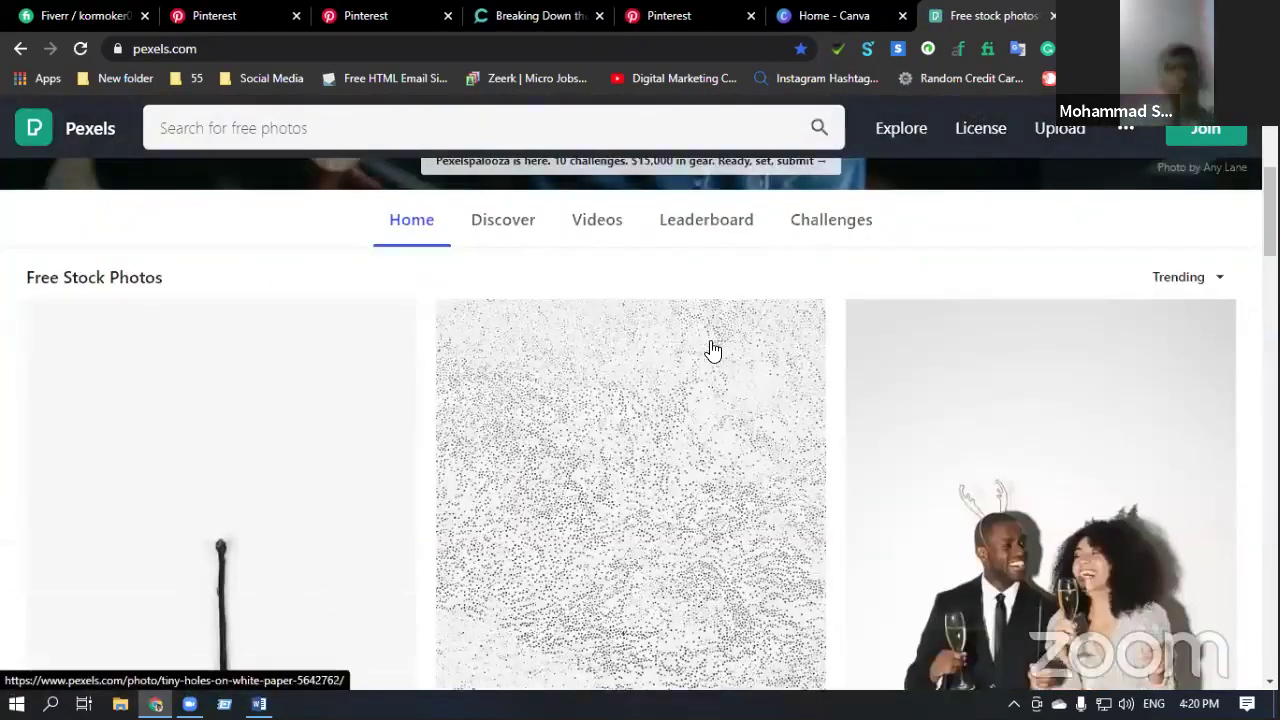
scroll(712, 350, up, 3)
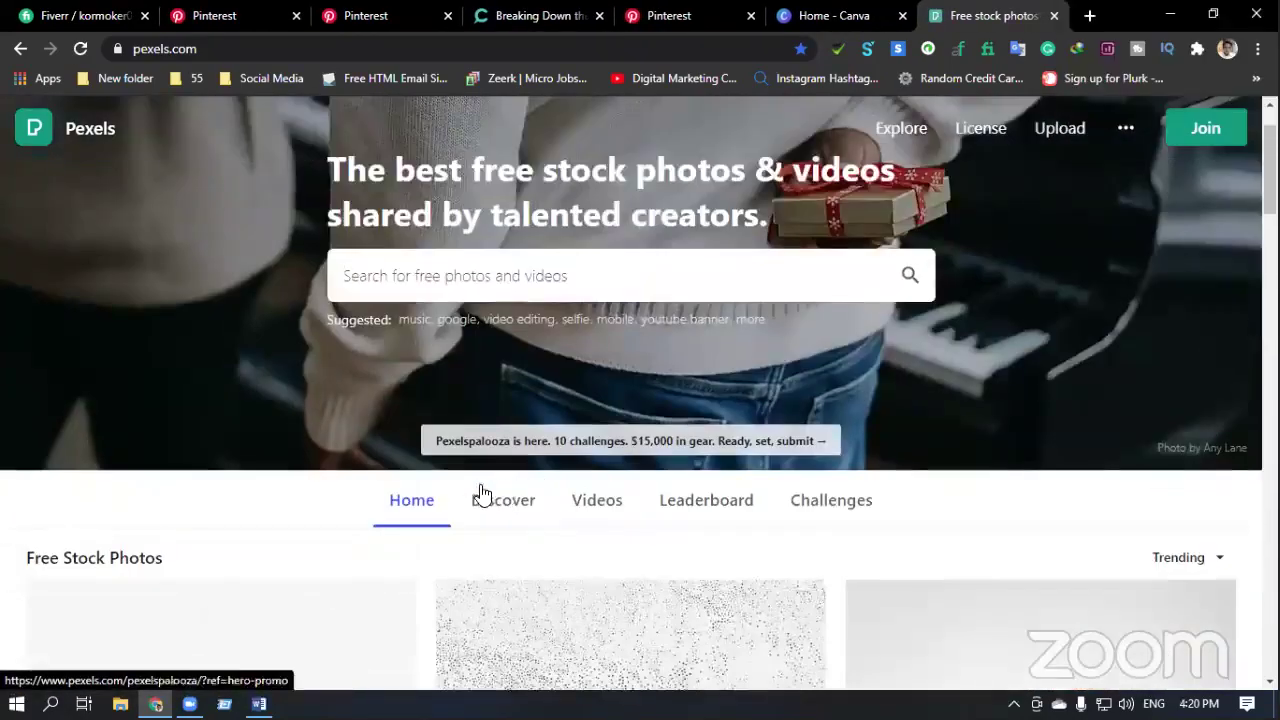
click(445, 276)
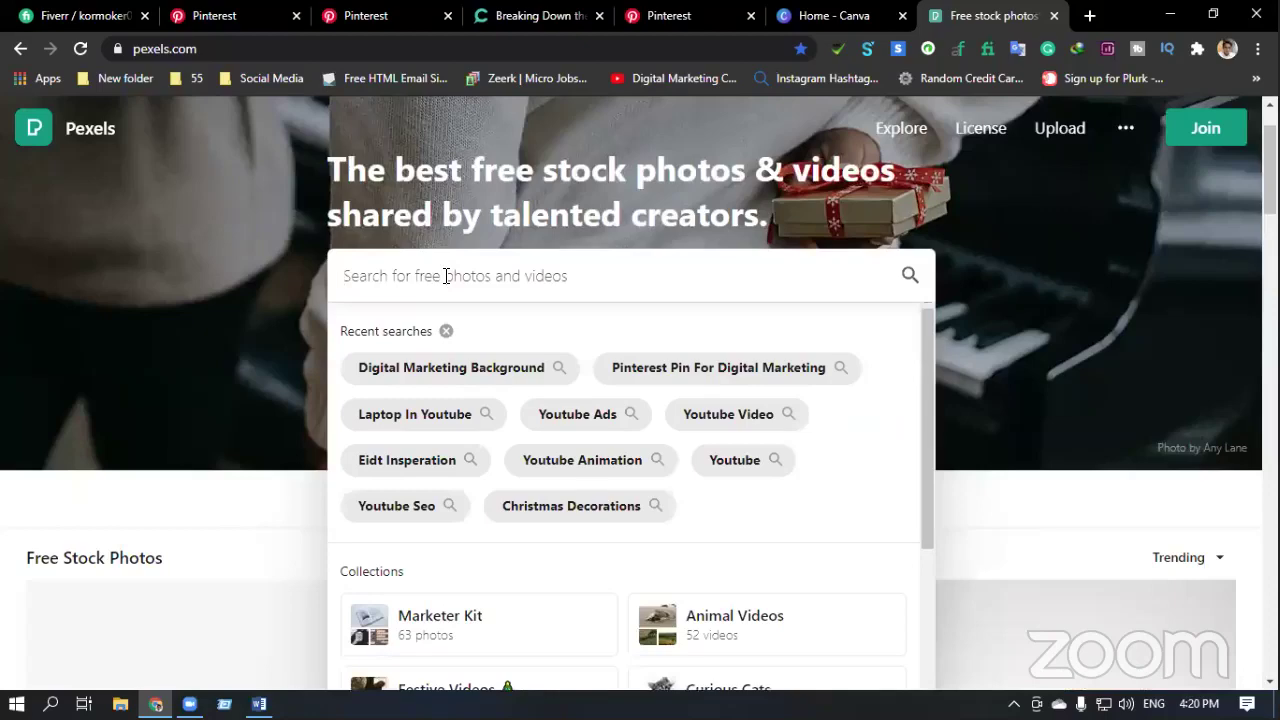
Search 'digital marketing background' and download the laptop photo for free
click(482, 369)
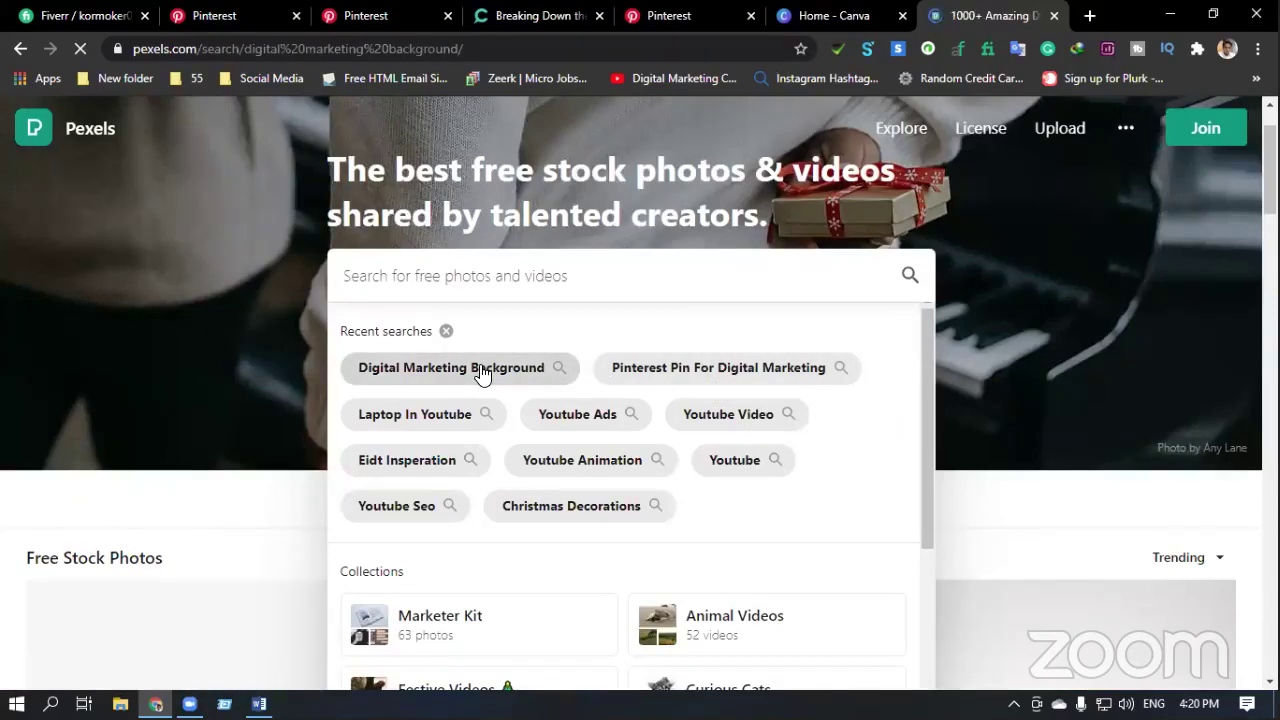
scroll(482, 378, down, 15)
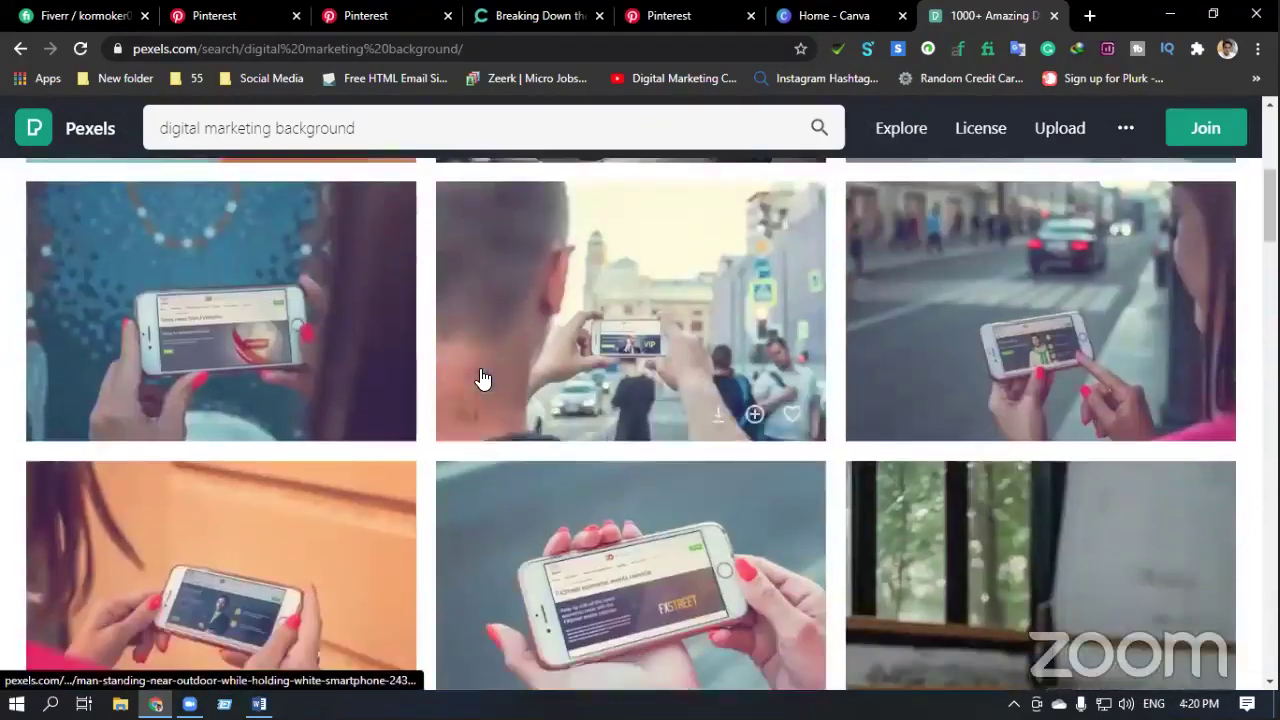
scroll(482, 378, down, 10)
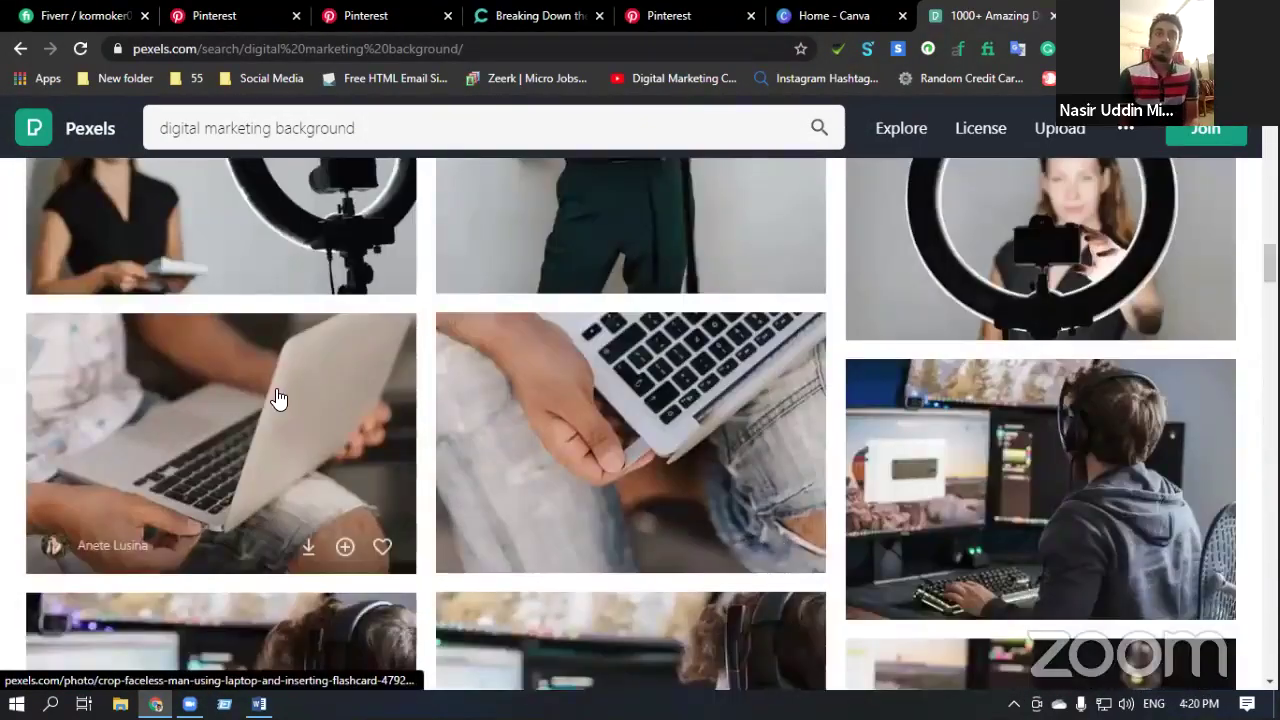
click(277, 390)
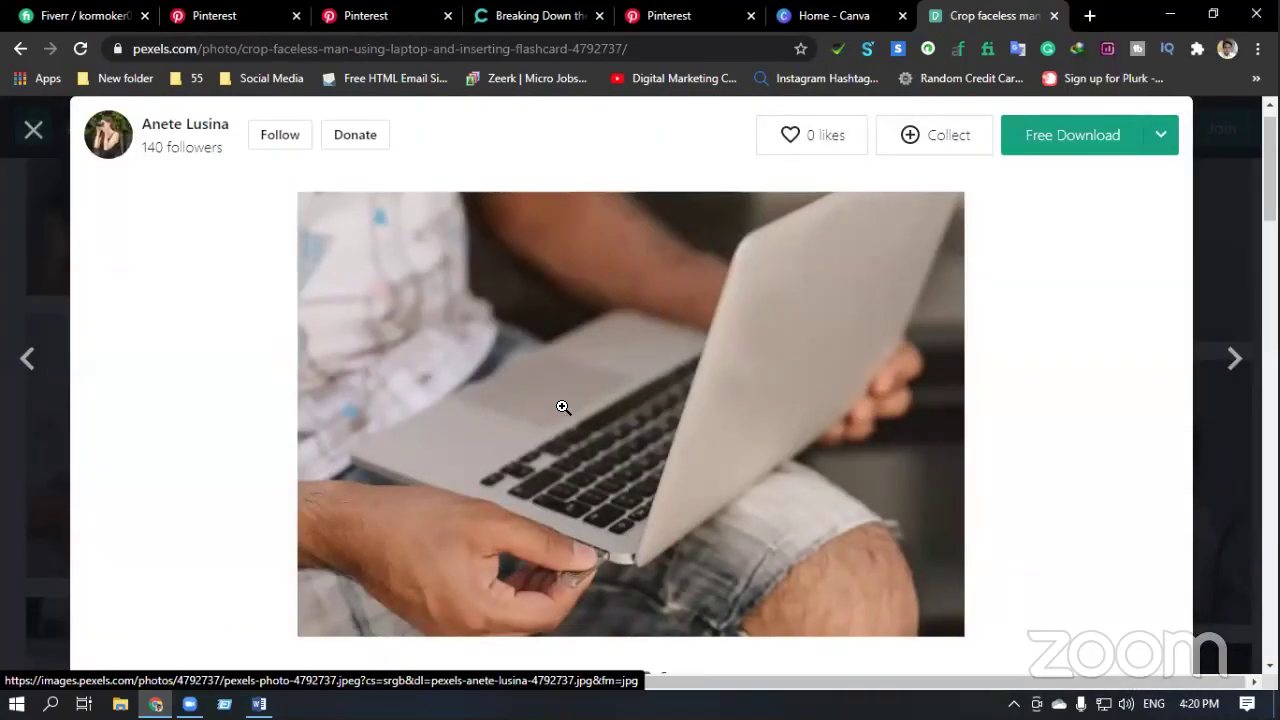
click(1050, 140)
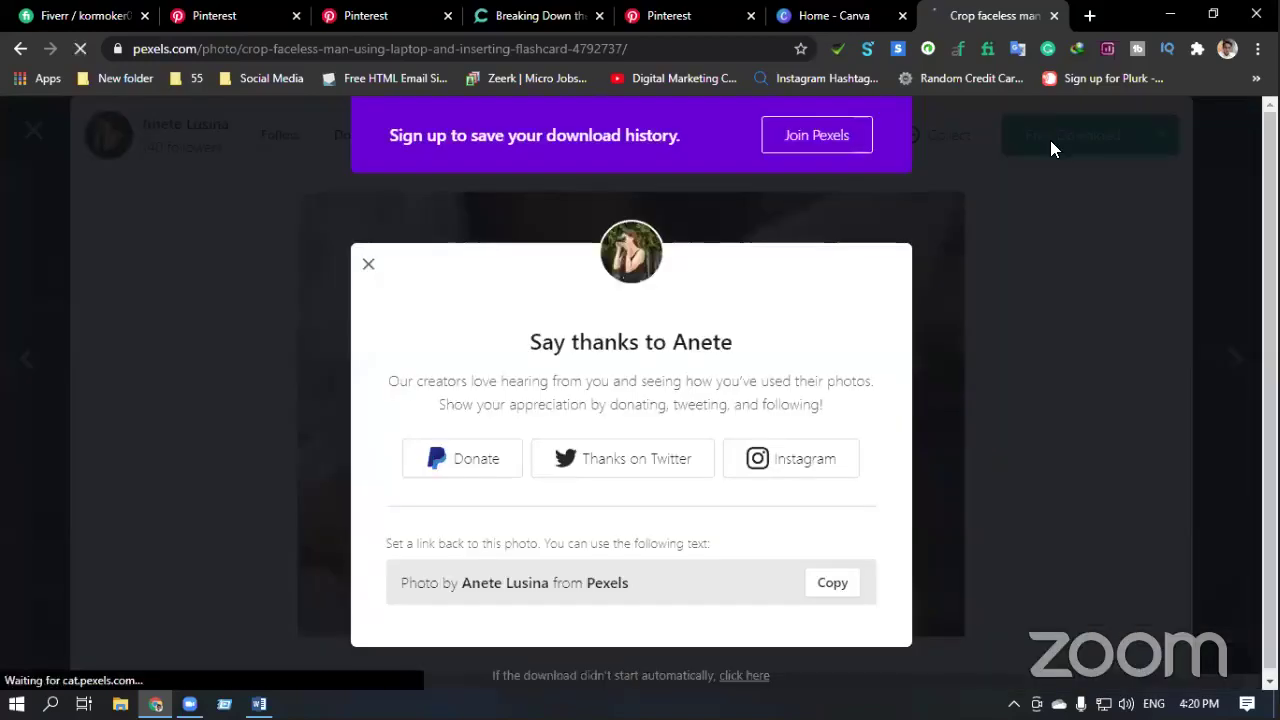
click(366, 261)
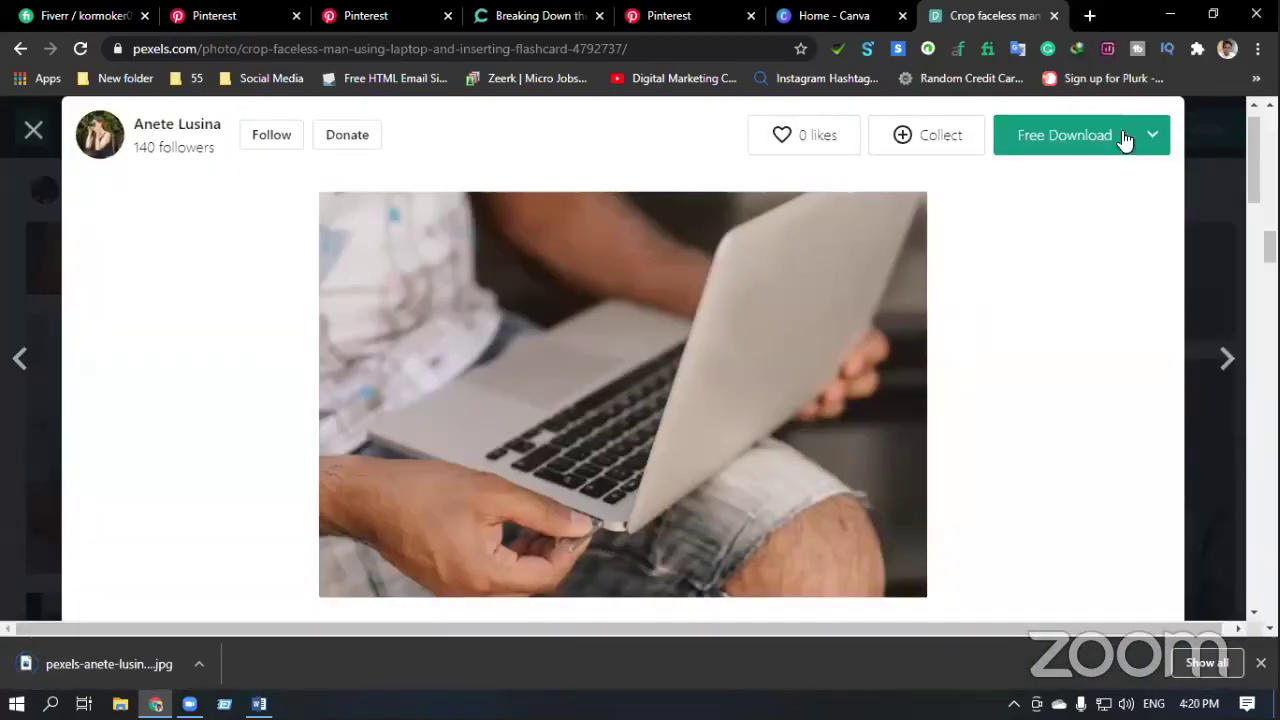
click(28, 133)
Download the man-at-computer headphones photo from the results
scroll(486, 423, down, 5)
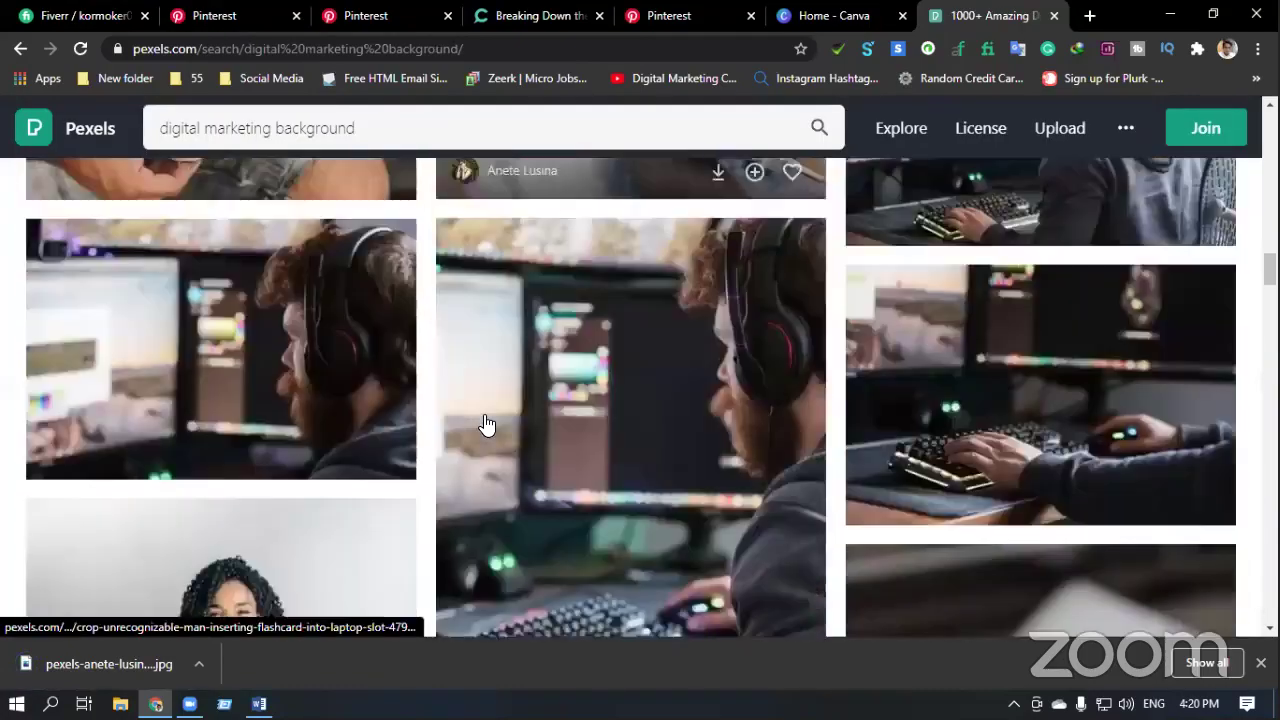
scroll(645, 378, up, 3)
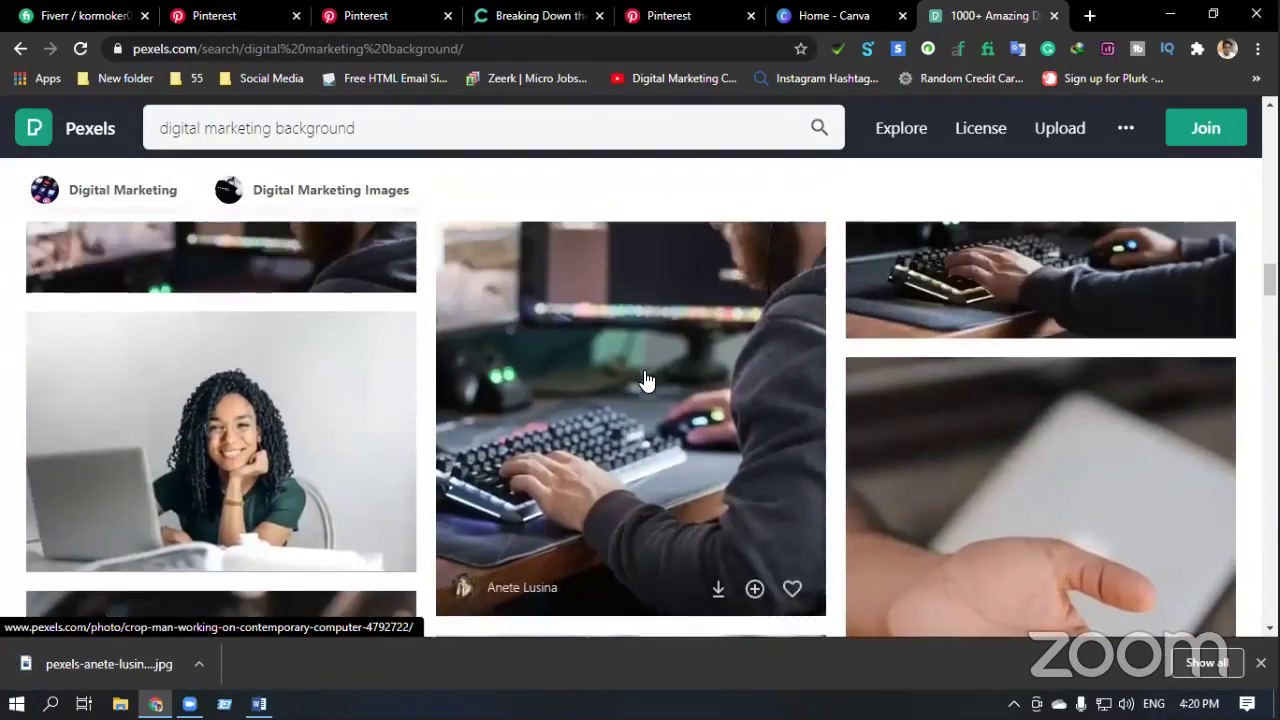
scroll(641, 390, up, 1)
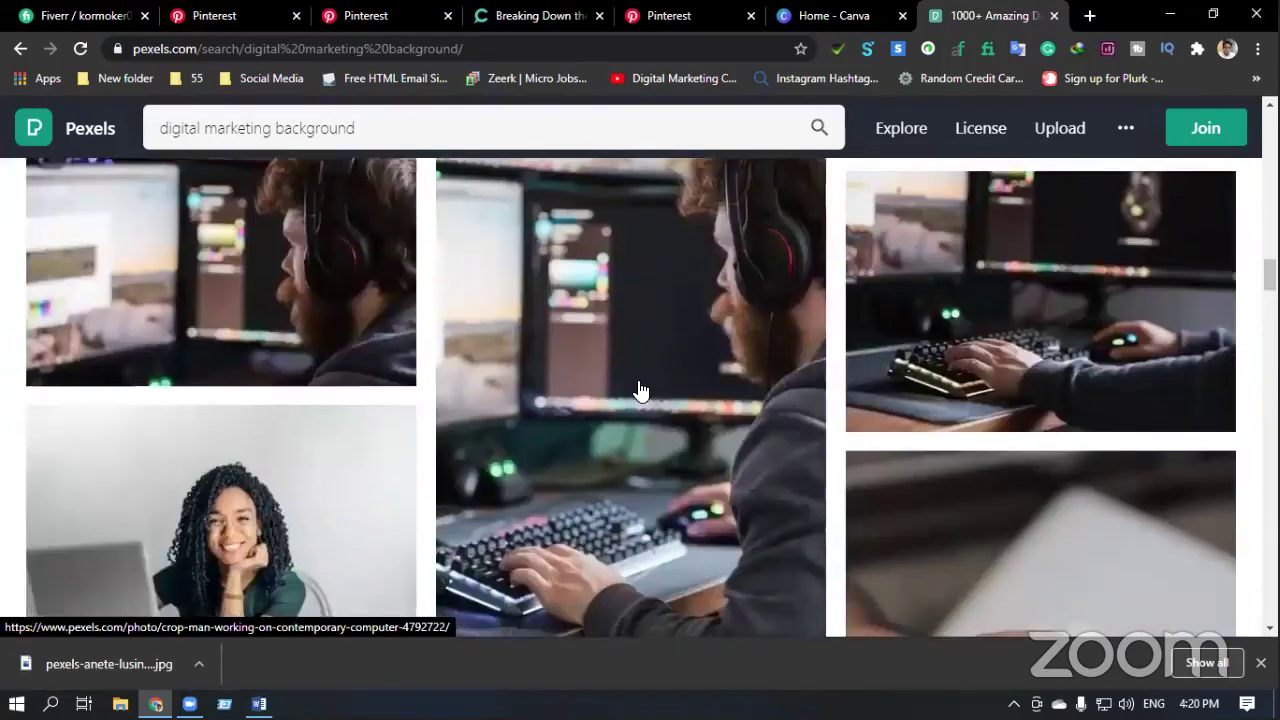
click(641, 390)
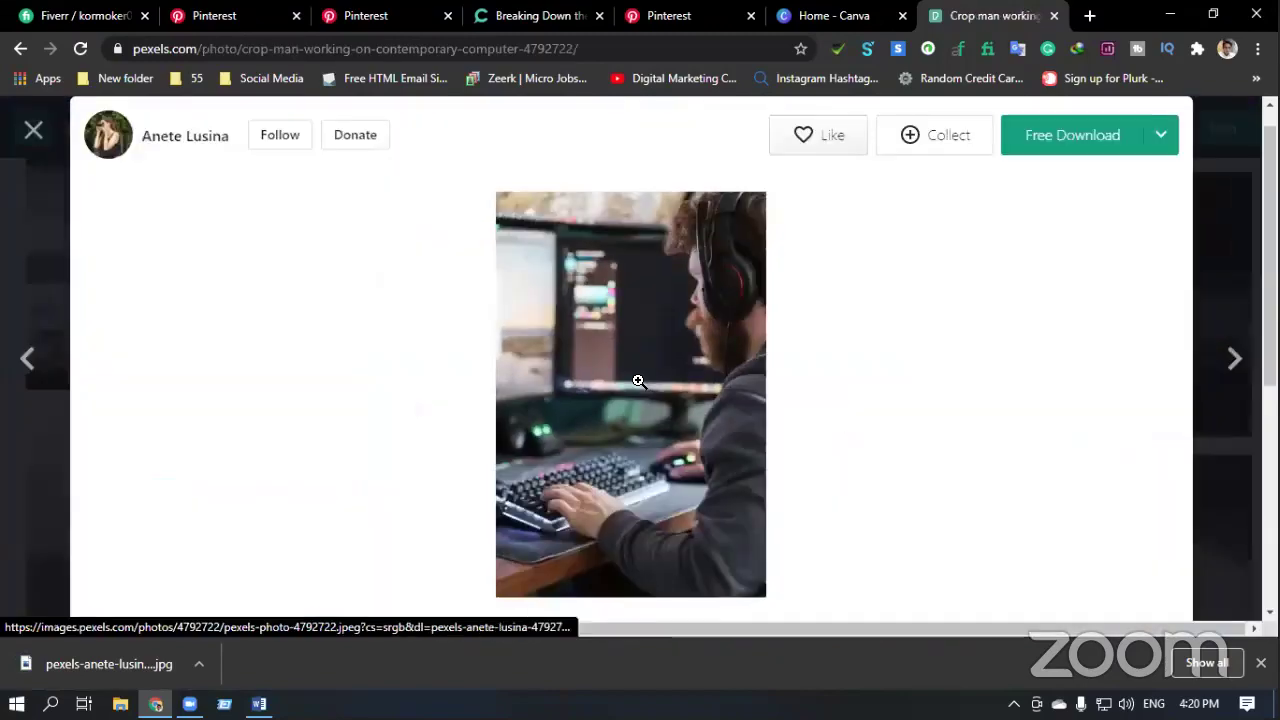
click(1076, 147)
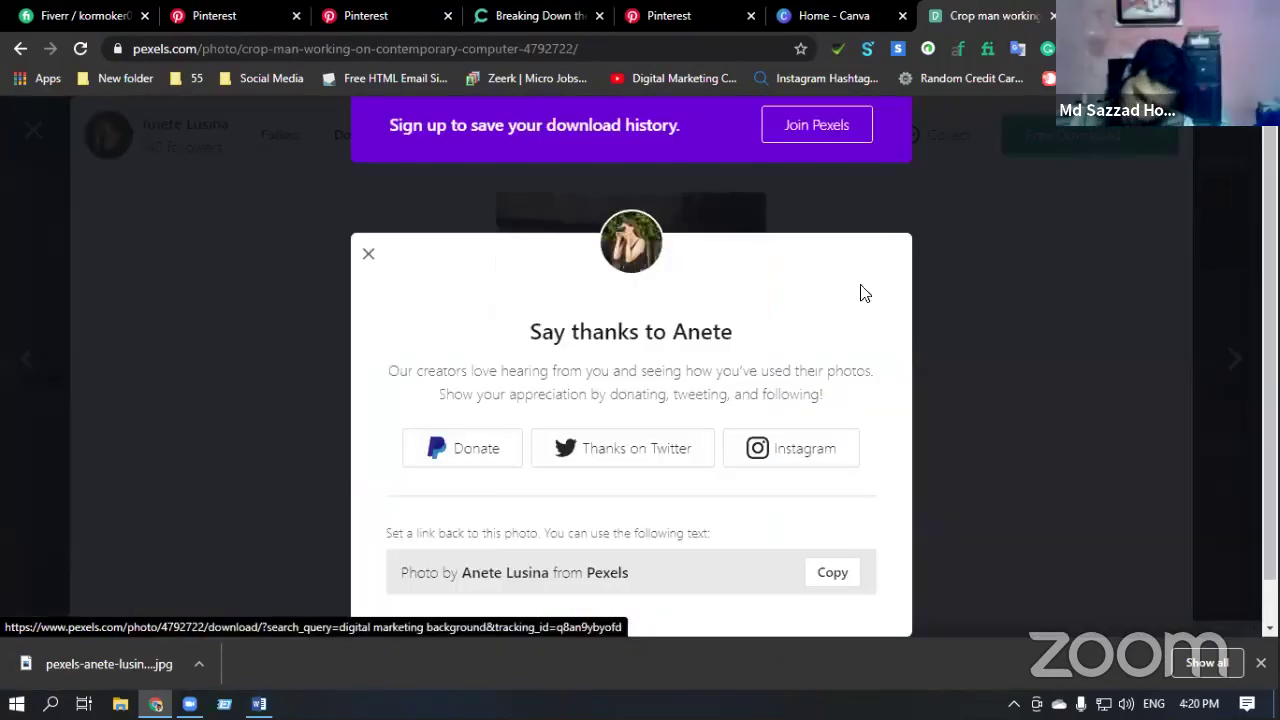
click(365, 253)
click(33, 130)
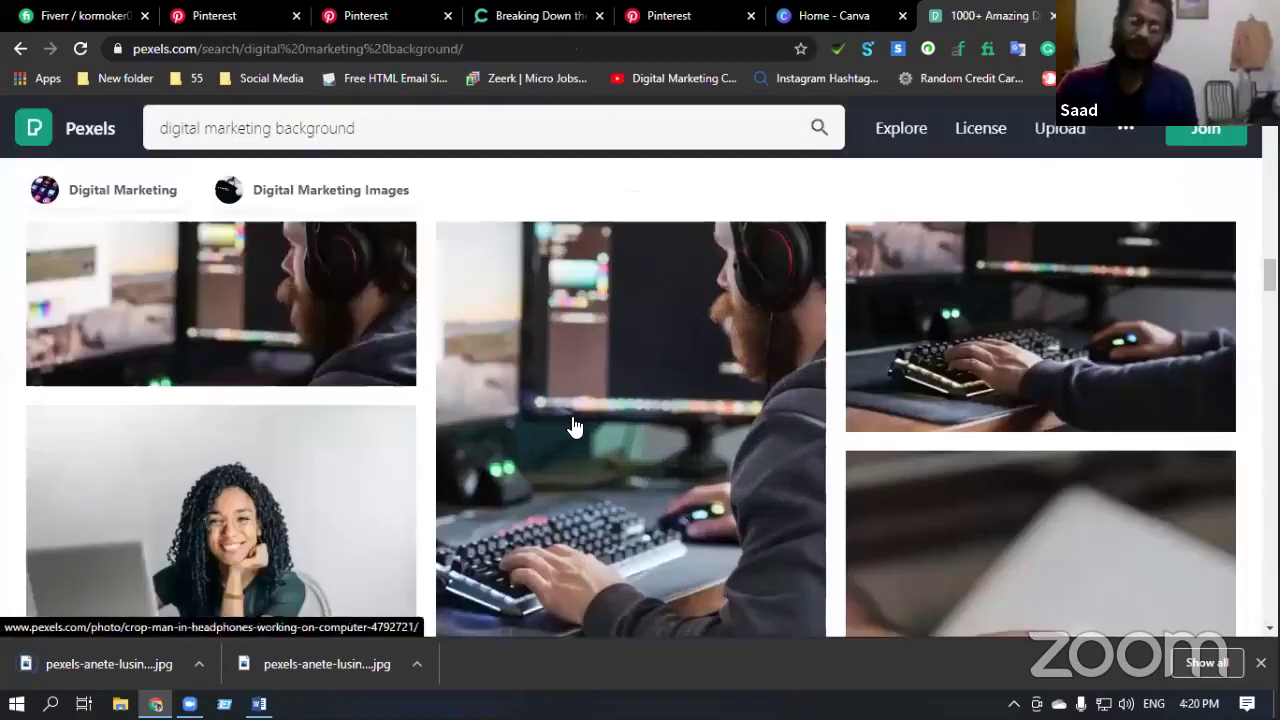
Download another man-in-headphones photo and scroll further down the results grid
click(212, 438)
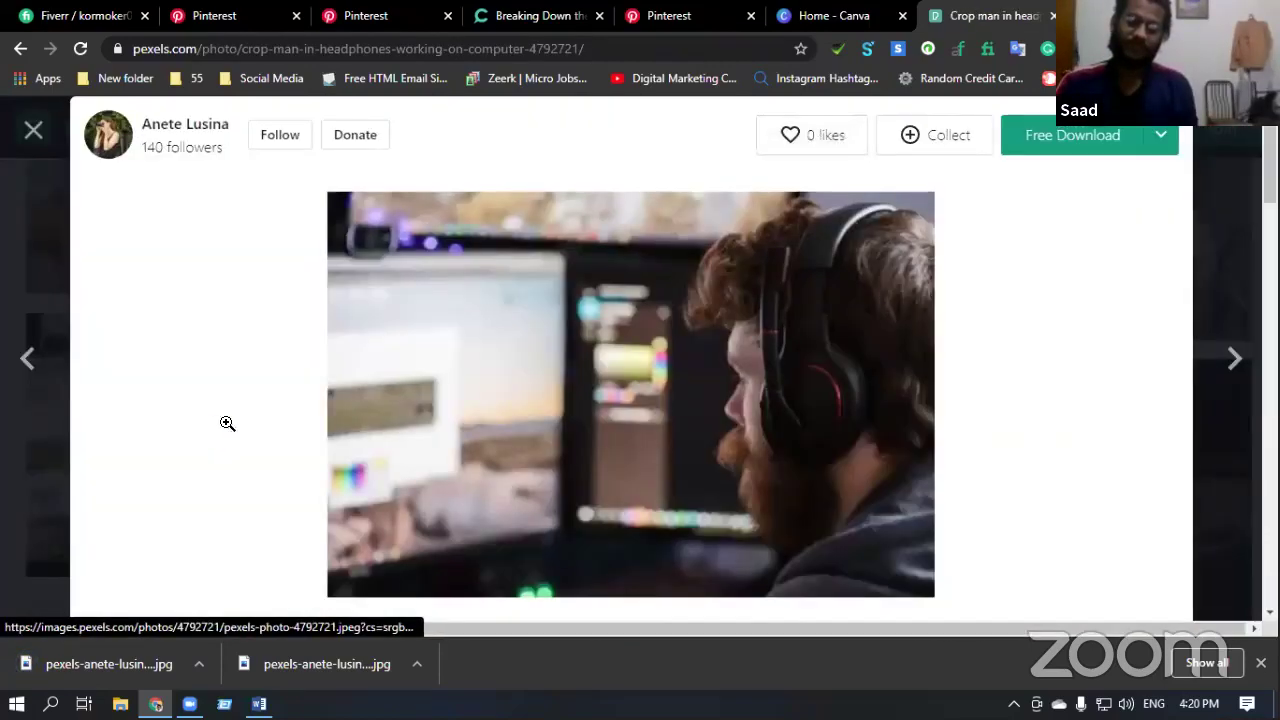
click(1063, 143)
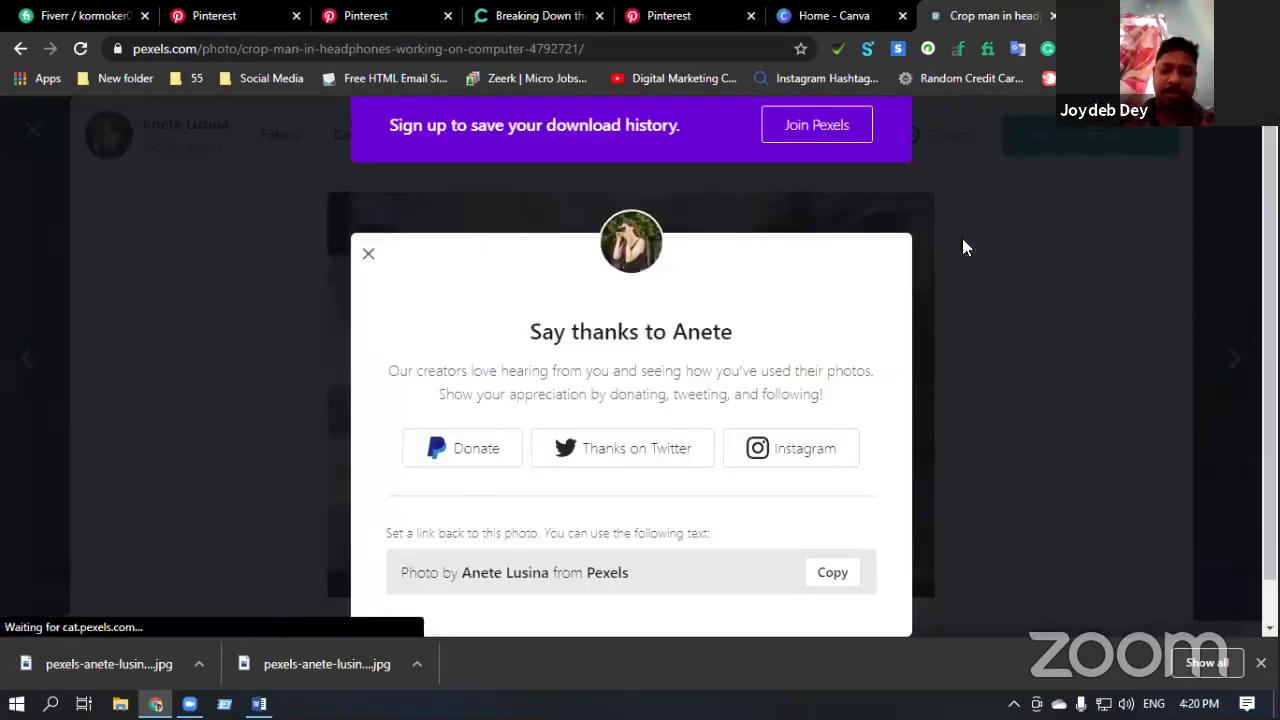
click(22, 52)
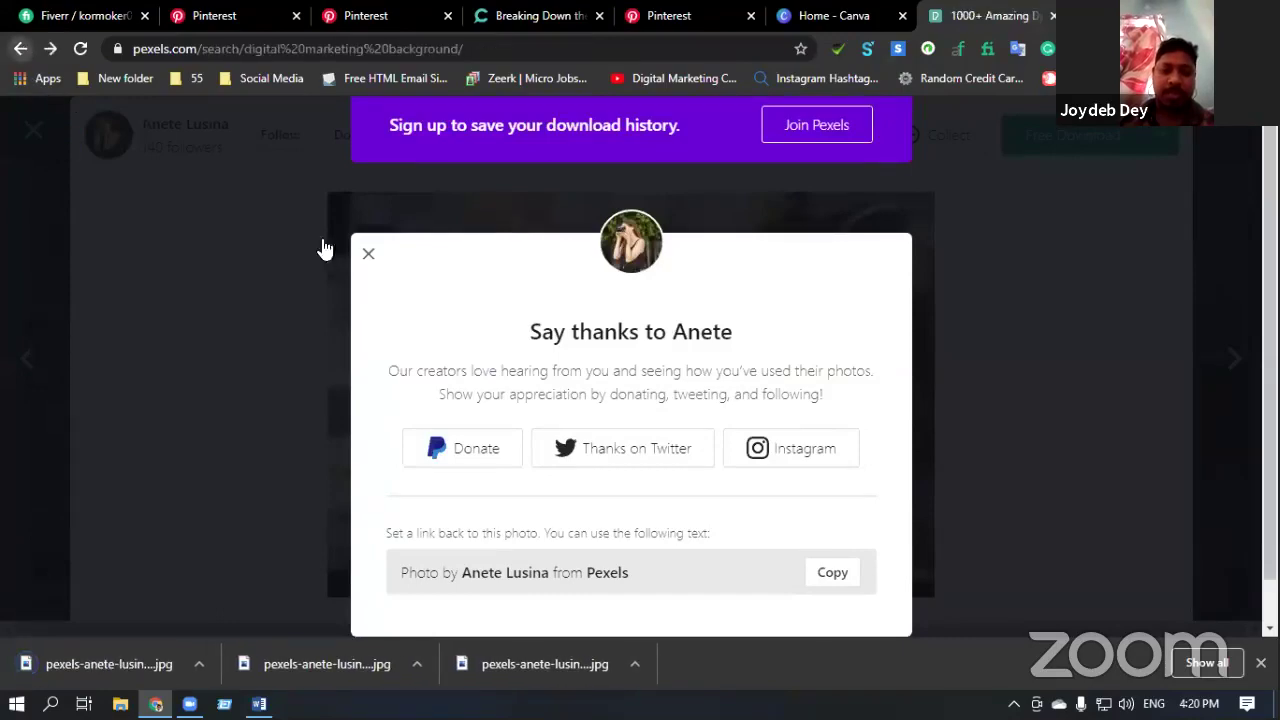
scroll(648, 510, down, 5)
scroll(646, 512, down, 10)
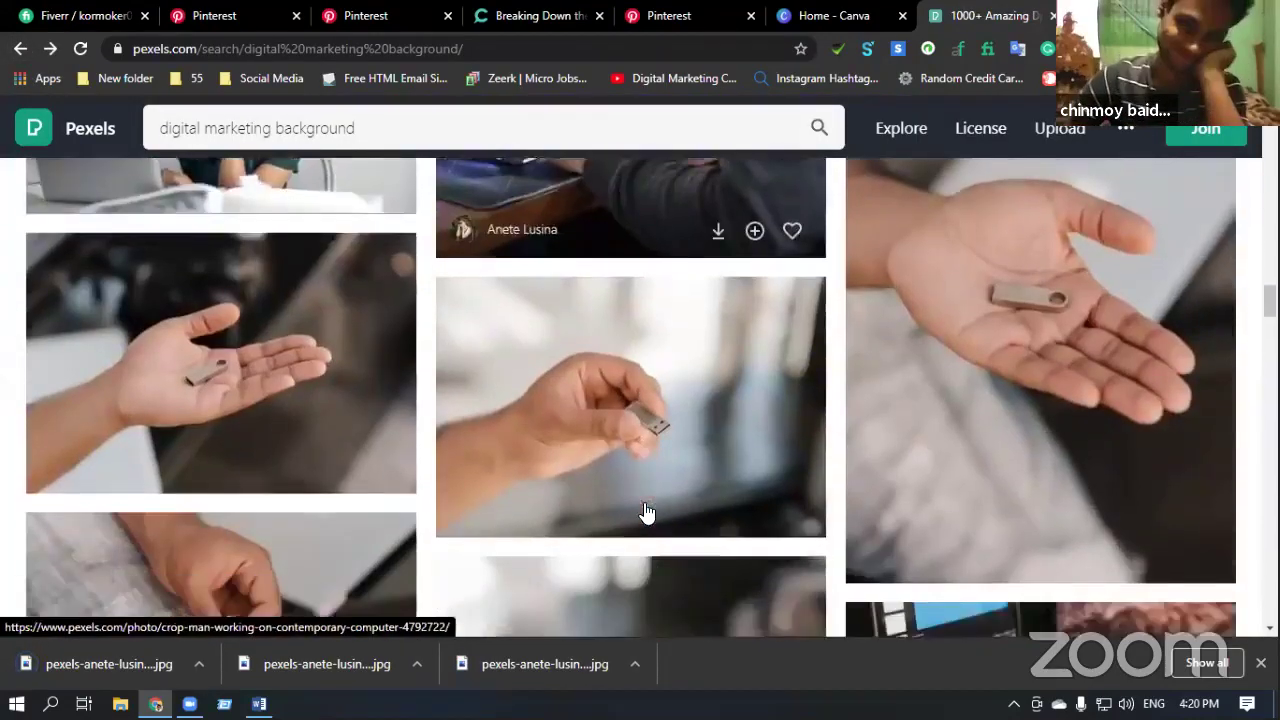
scroll(646, 512, down, 5)
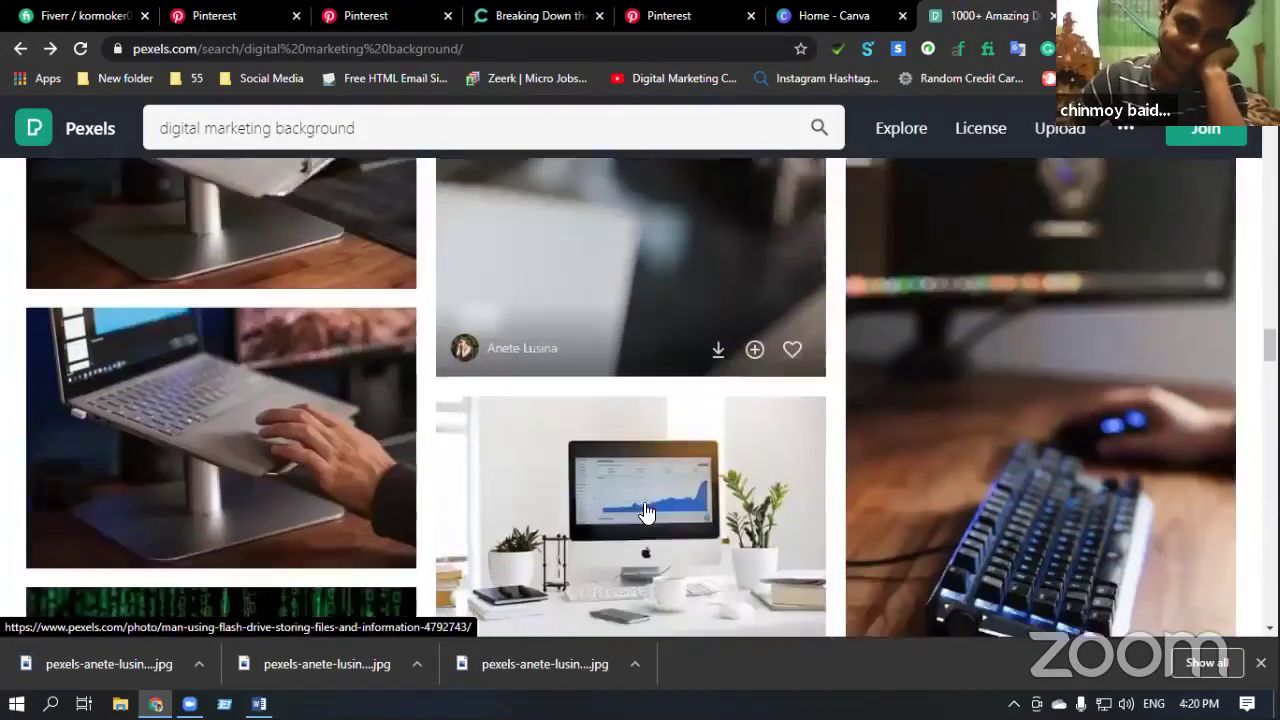
scroll(646, 512, down, 5)
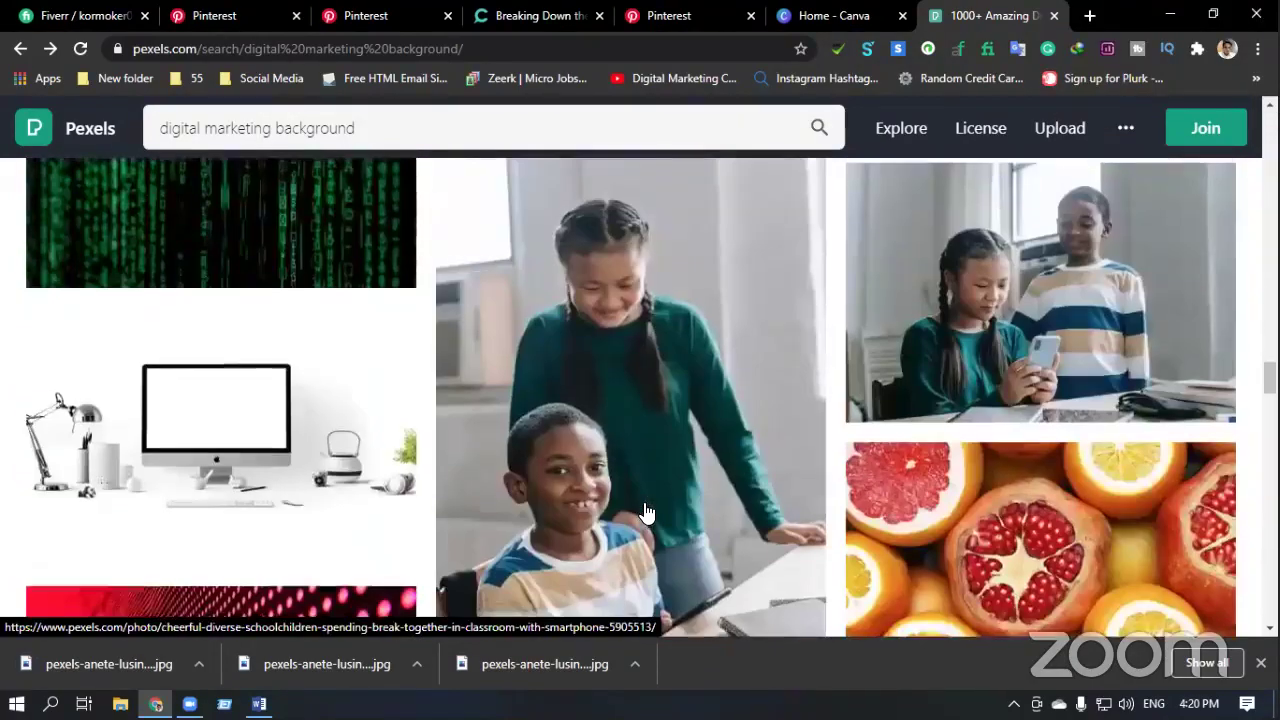
scroll(646, 512, down, 5)
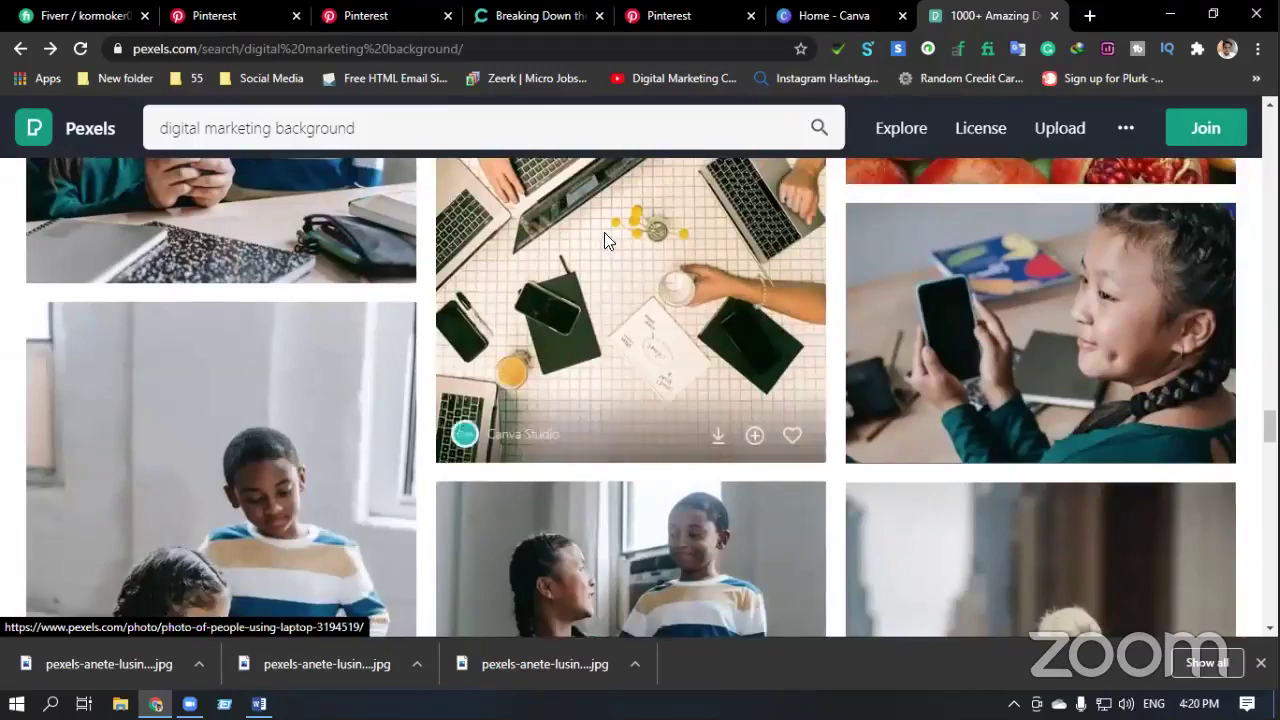
Download the overhead photo of people with laptops around a white tiled table
click(604, 232)
click(1105, 135)
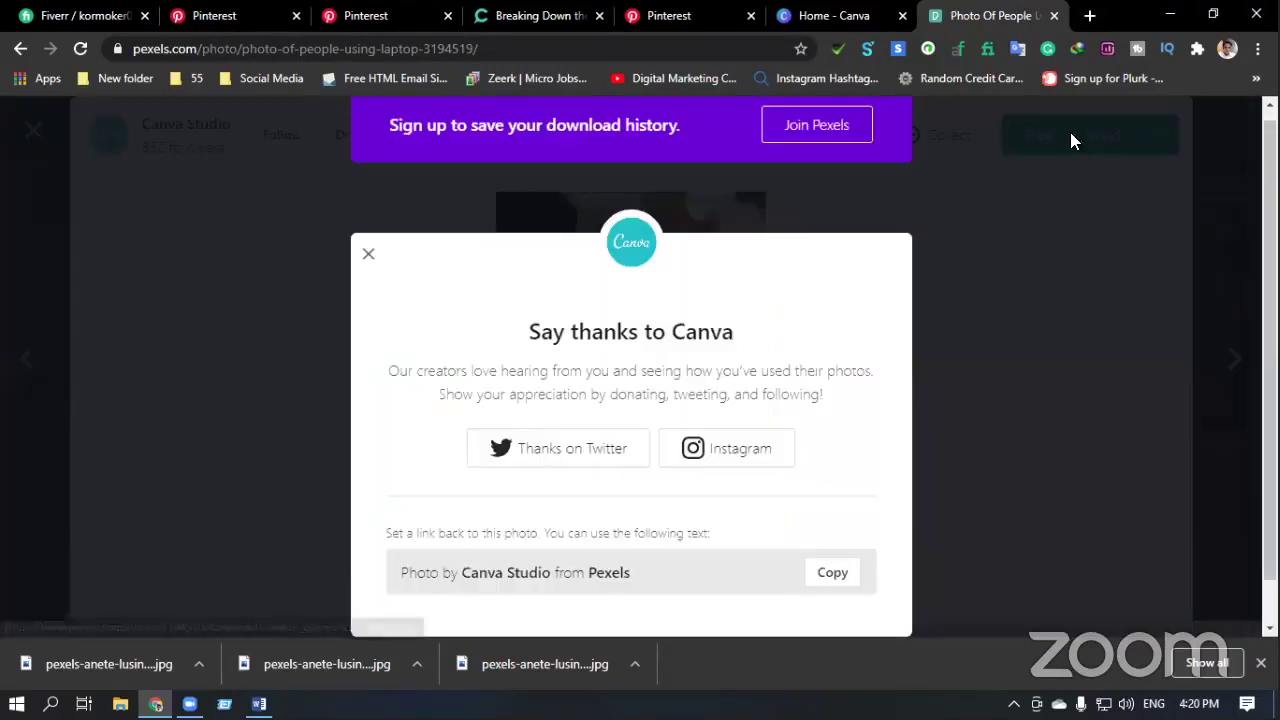
click(368, 255)
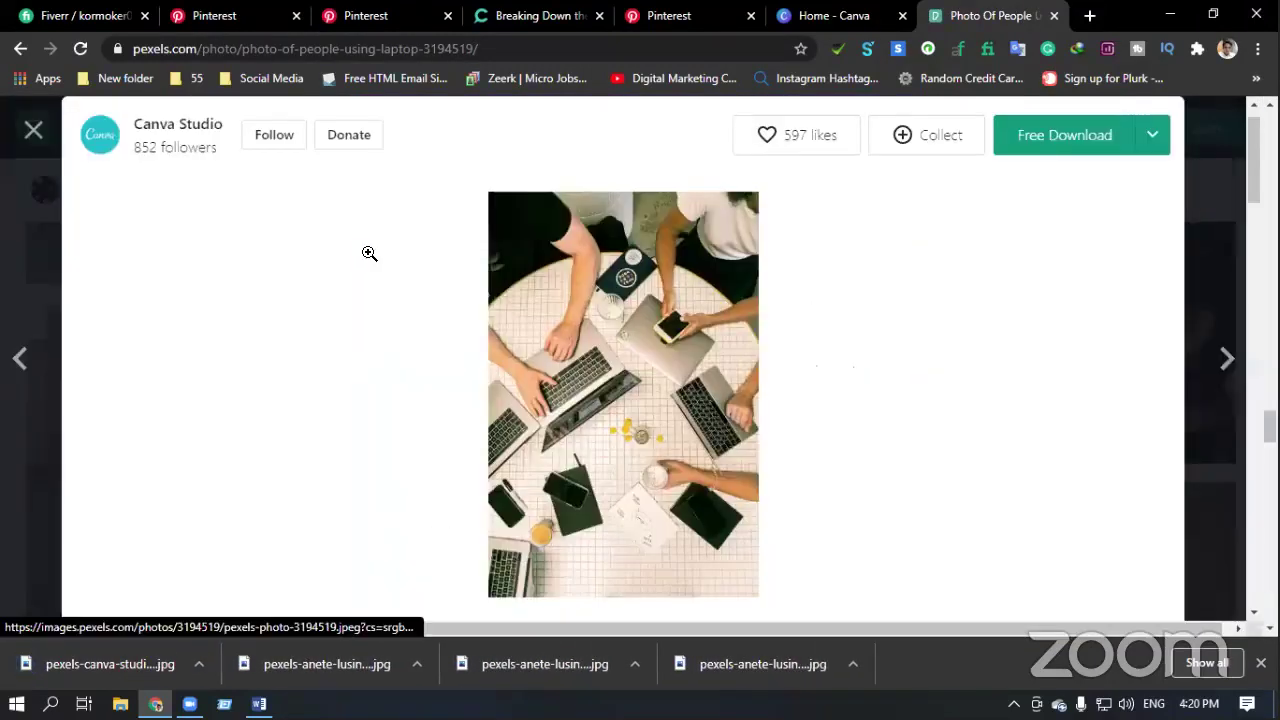
click(33, 129)
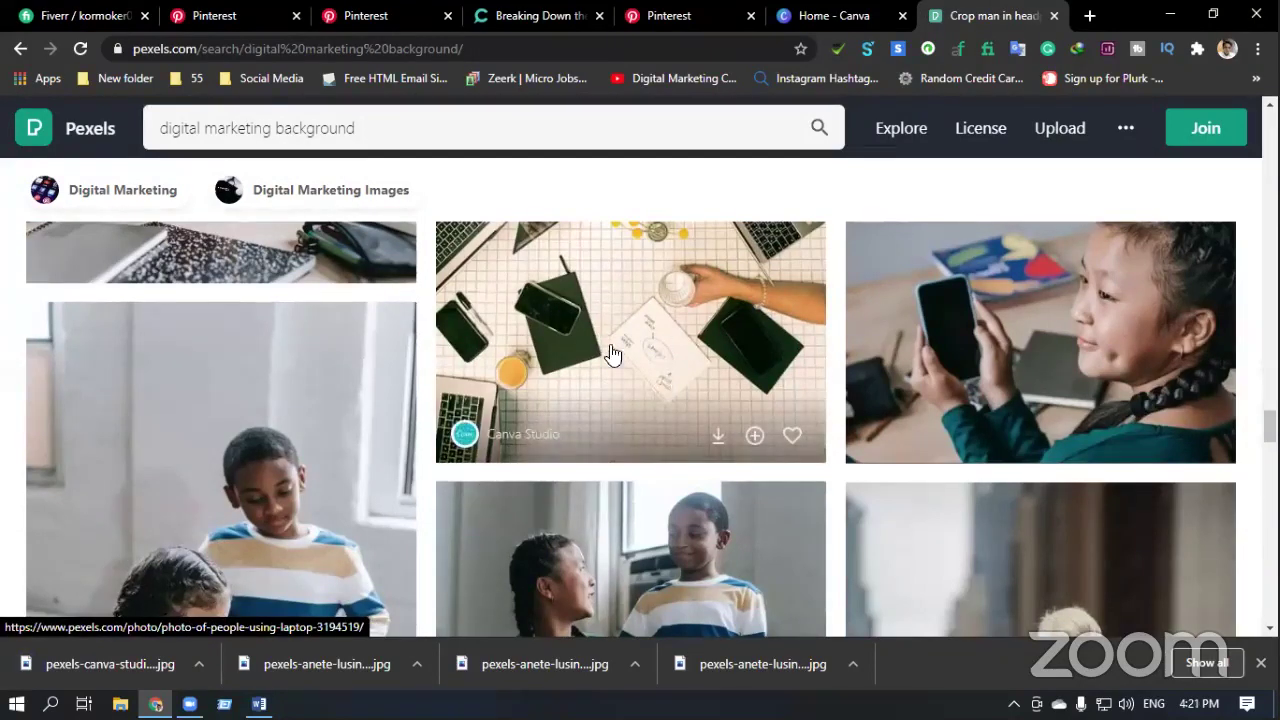
Check the Chittagong DM #934 Pinterest board, then return to Pexels and select the old search text
scroll(601, 356, up, 1)
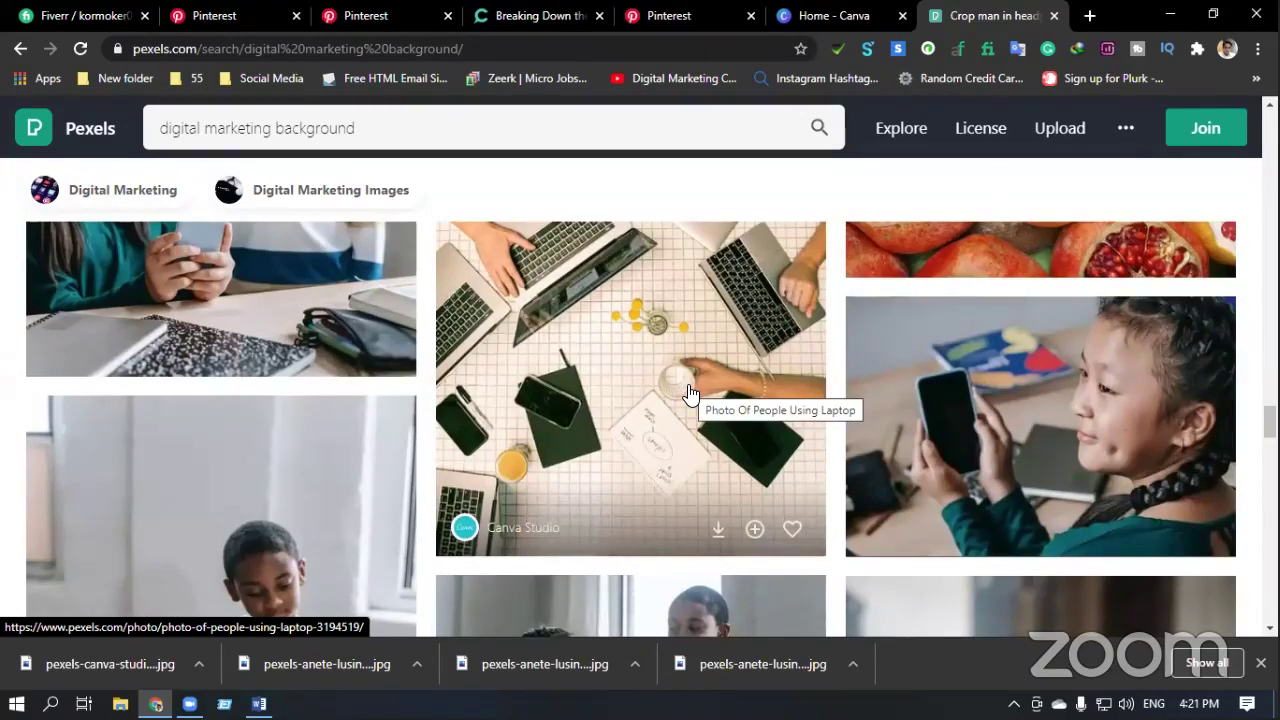
click(659, 12)
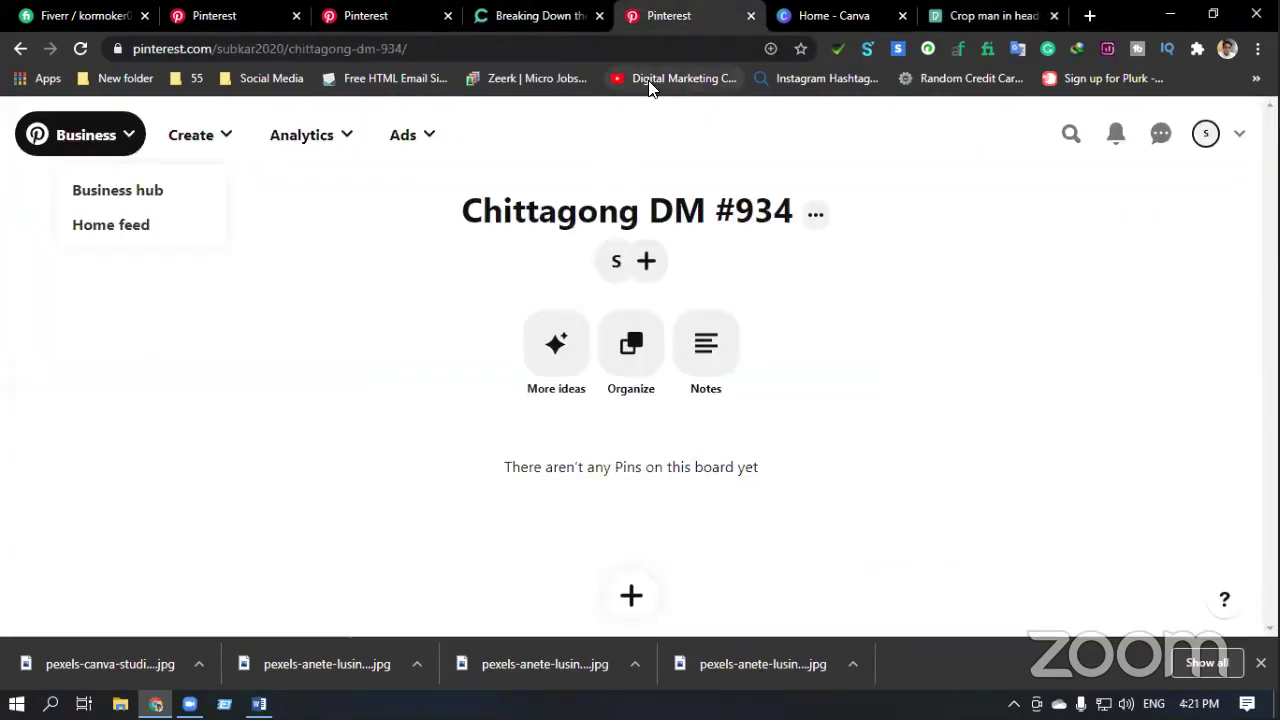
click(986, 14)
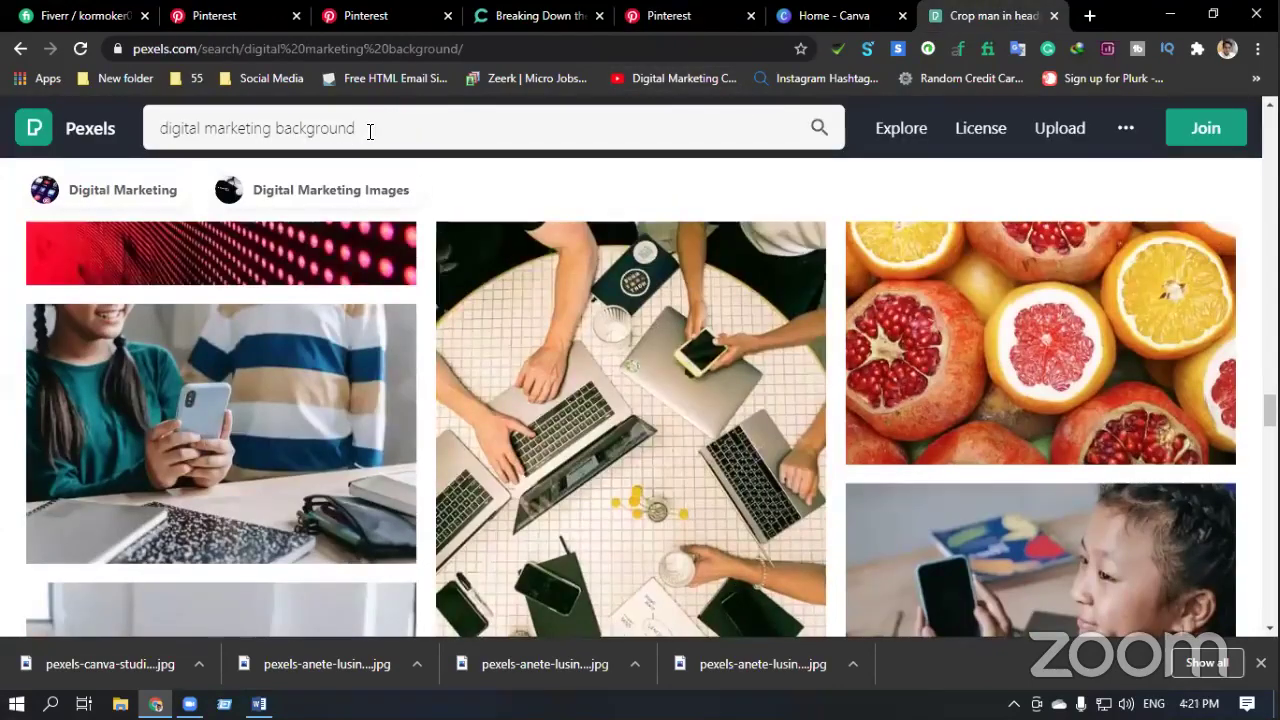
drag(369, 131, 155, 130)
Search Pexels for 'SEO Analatic' and scroll down to the sponsored iStock row
text(s)
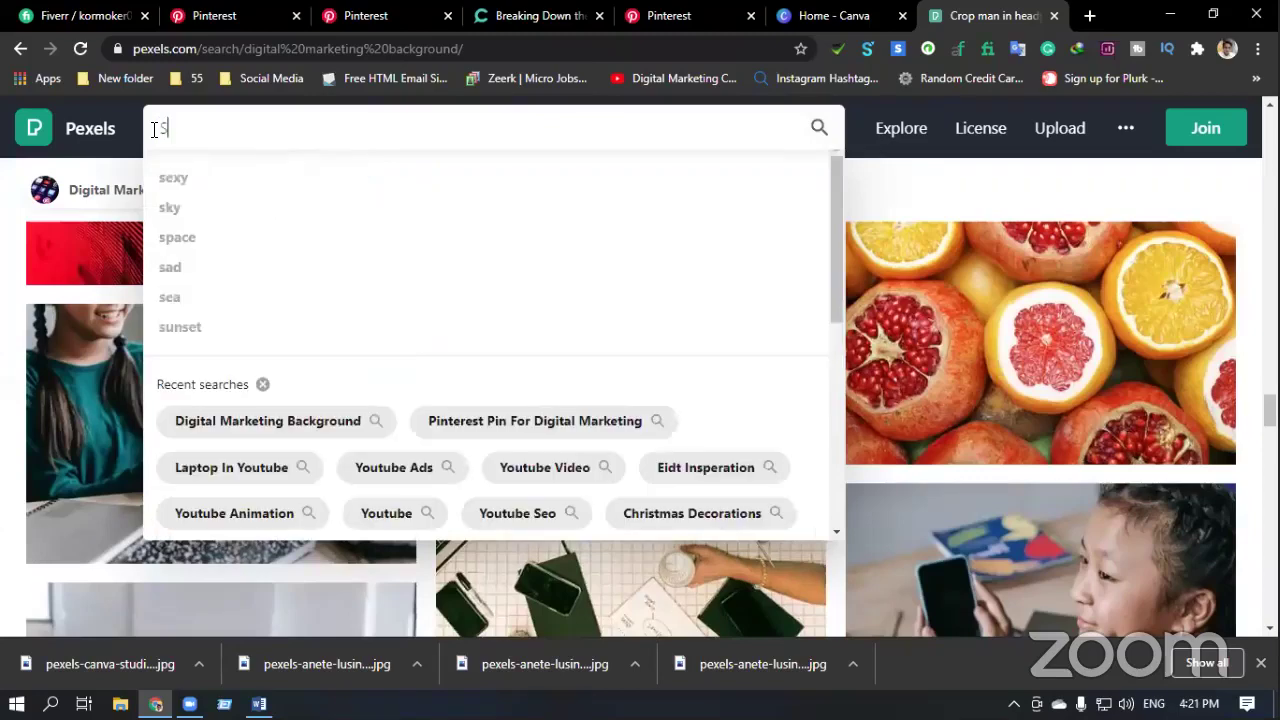
text(EO Ana)
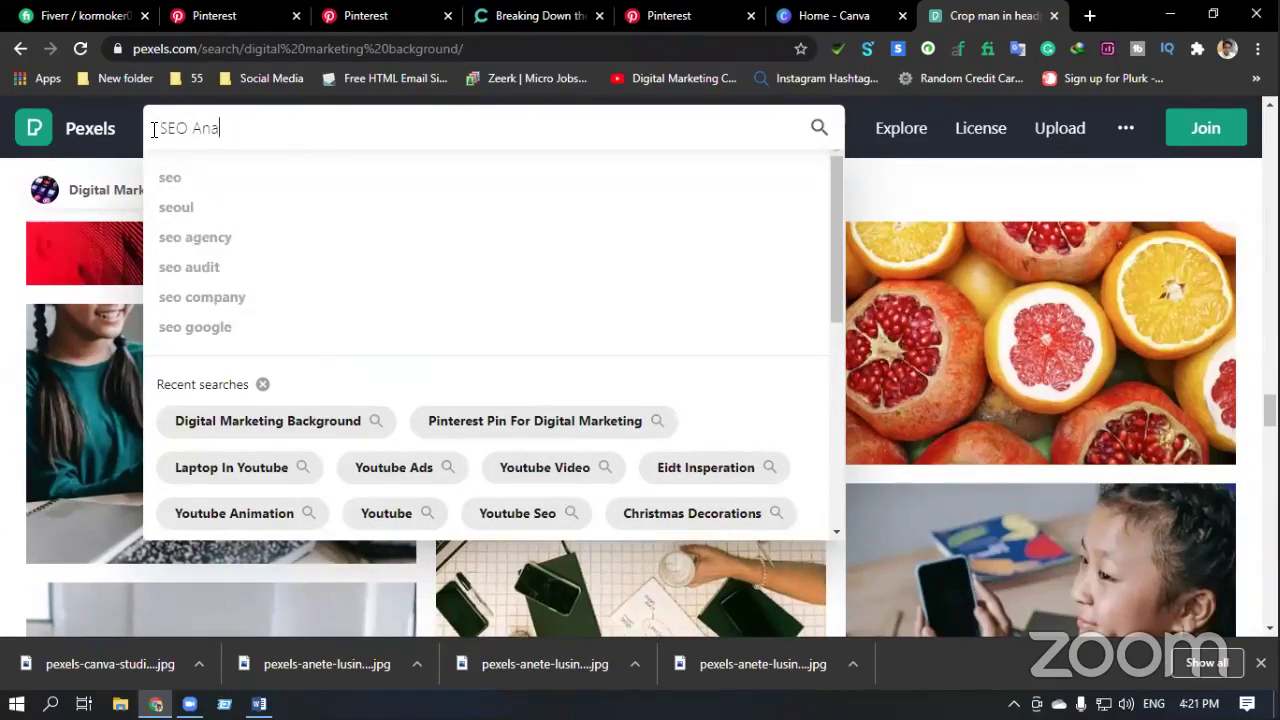
text(gla)
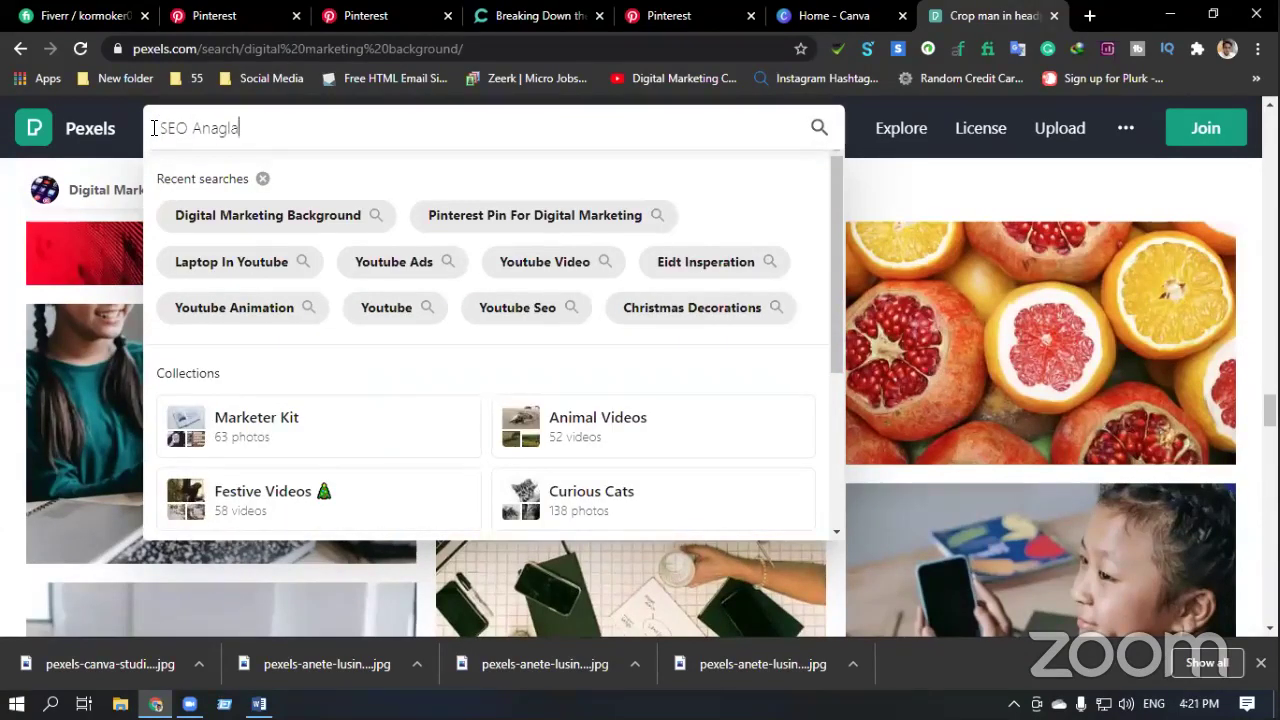
key(BackSpace)
key(BackSpace)
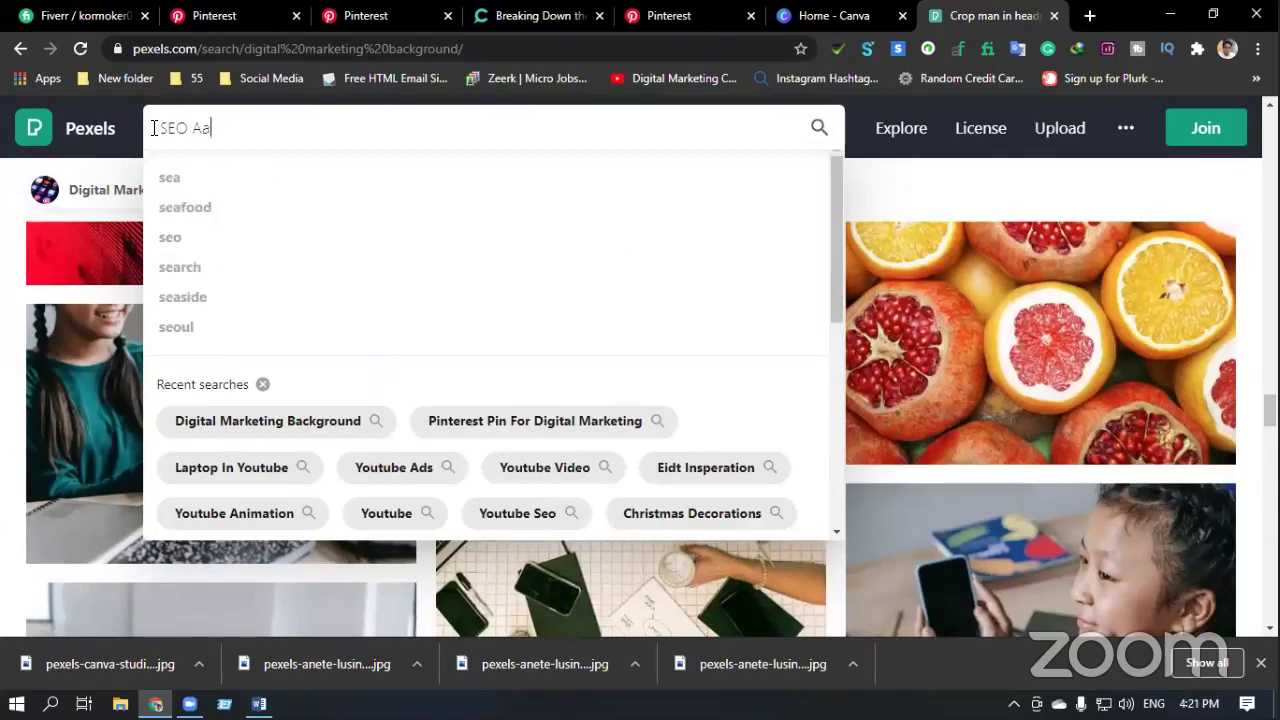
text(ala)
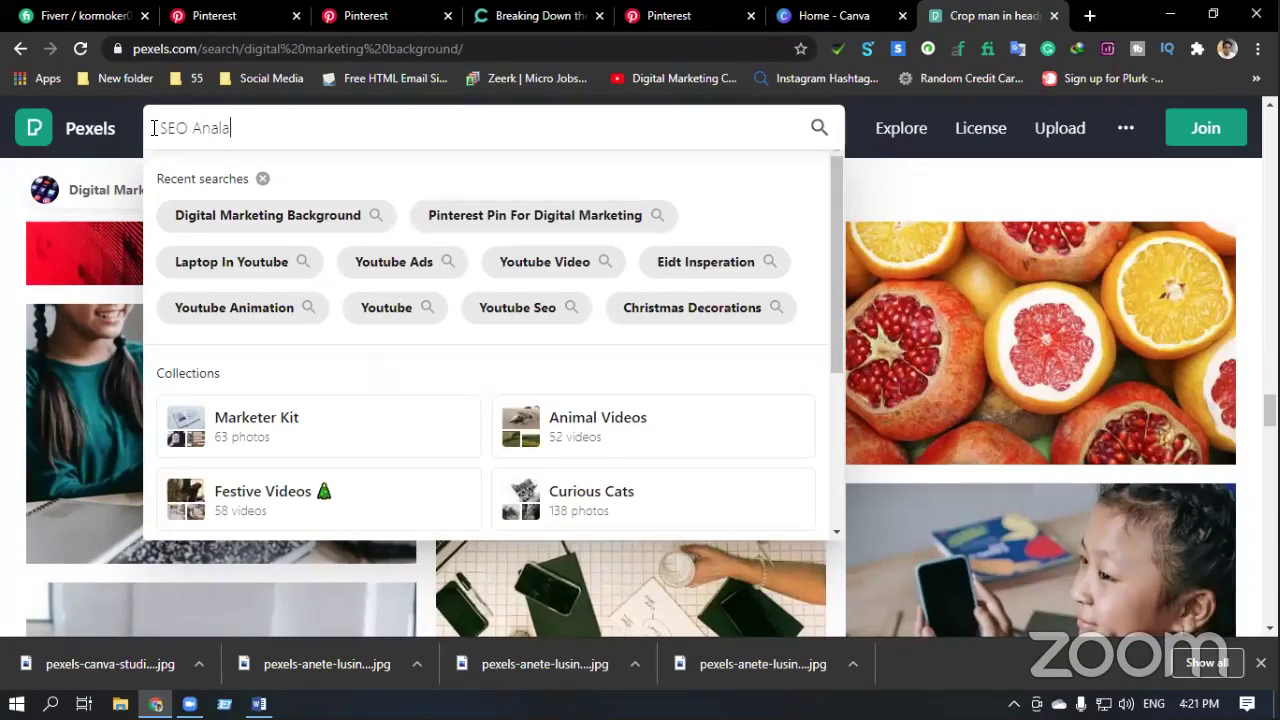
text(tic)
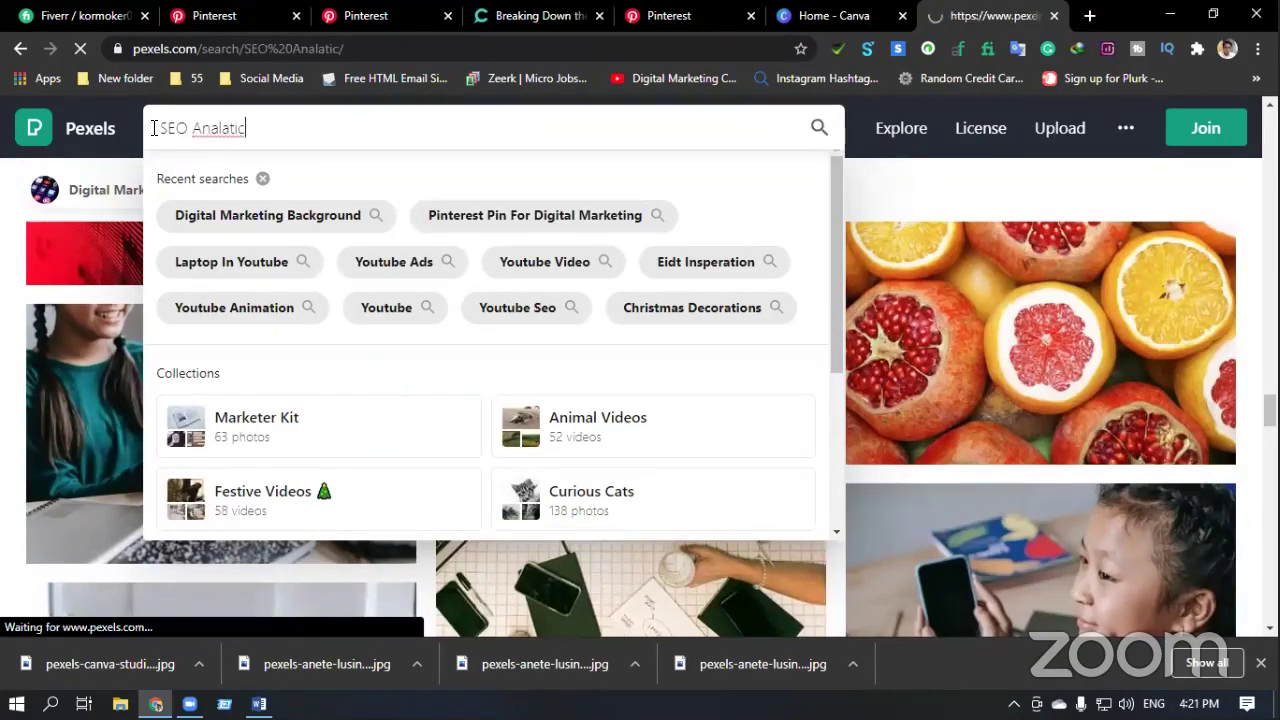
scroll(455, 500, down, 7)
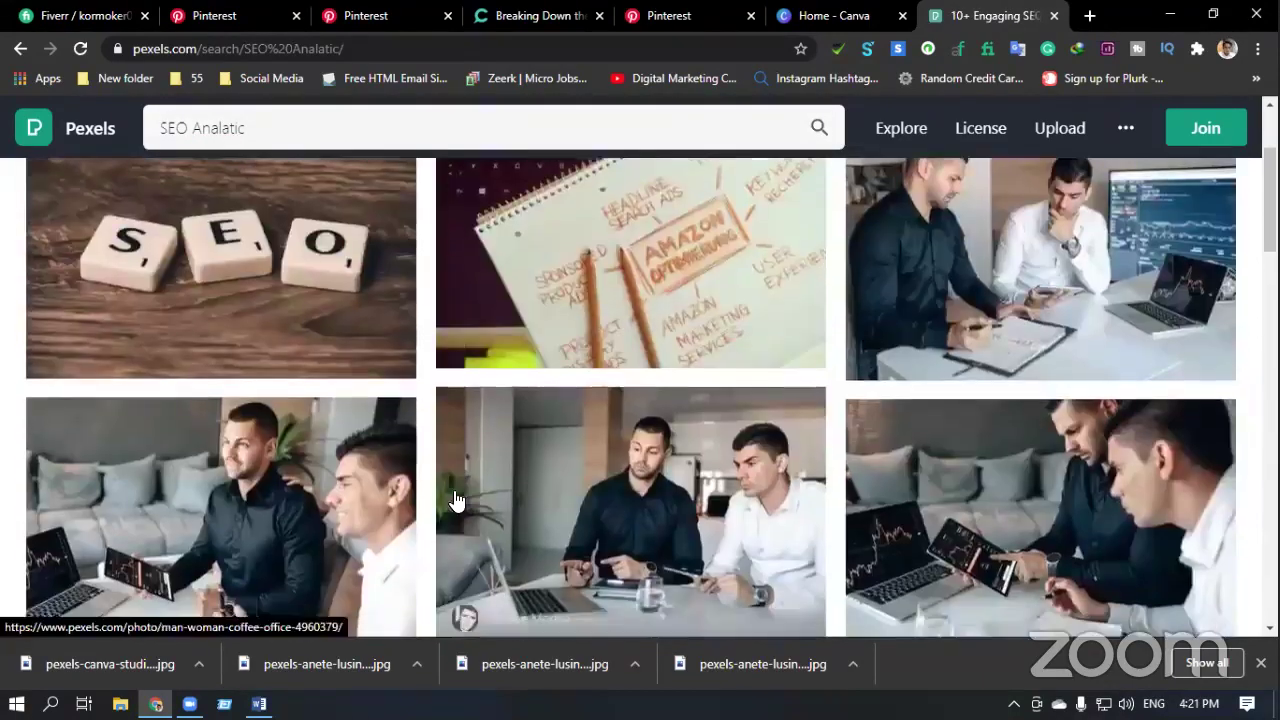
scroll(455, 500, down, 3)
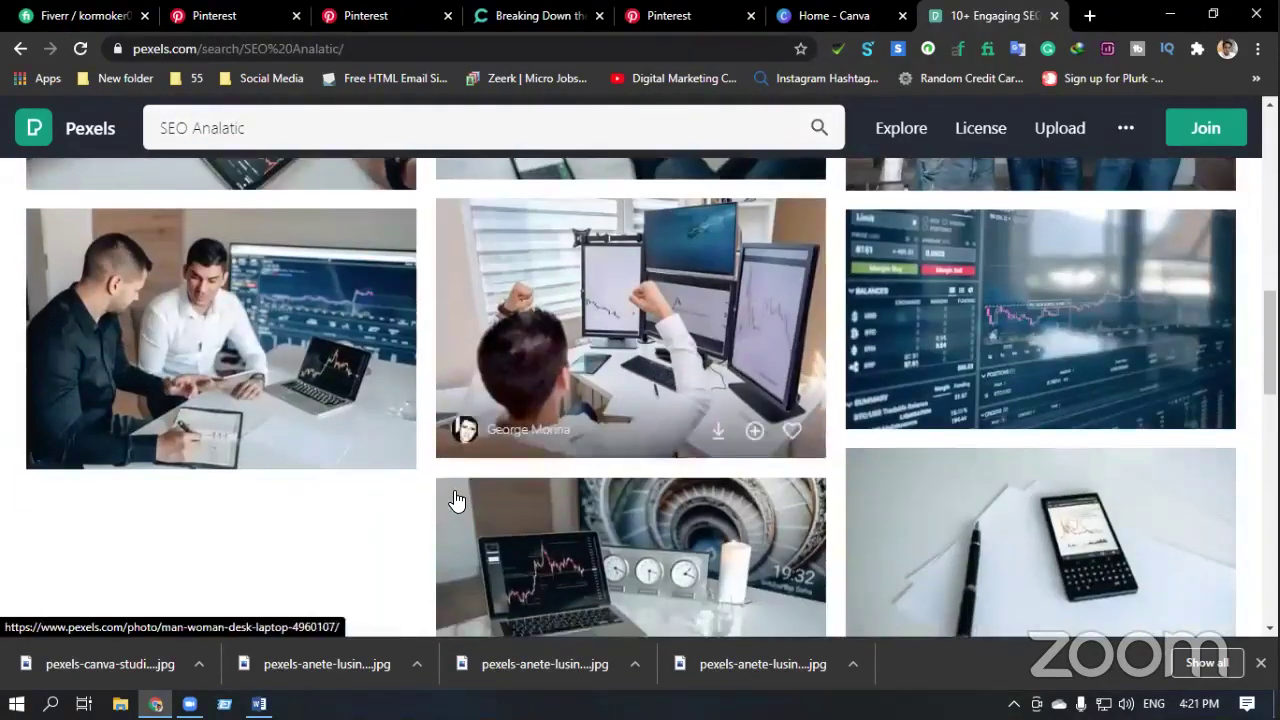
scroll(455, 500, up, 2)
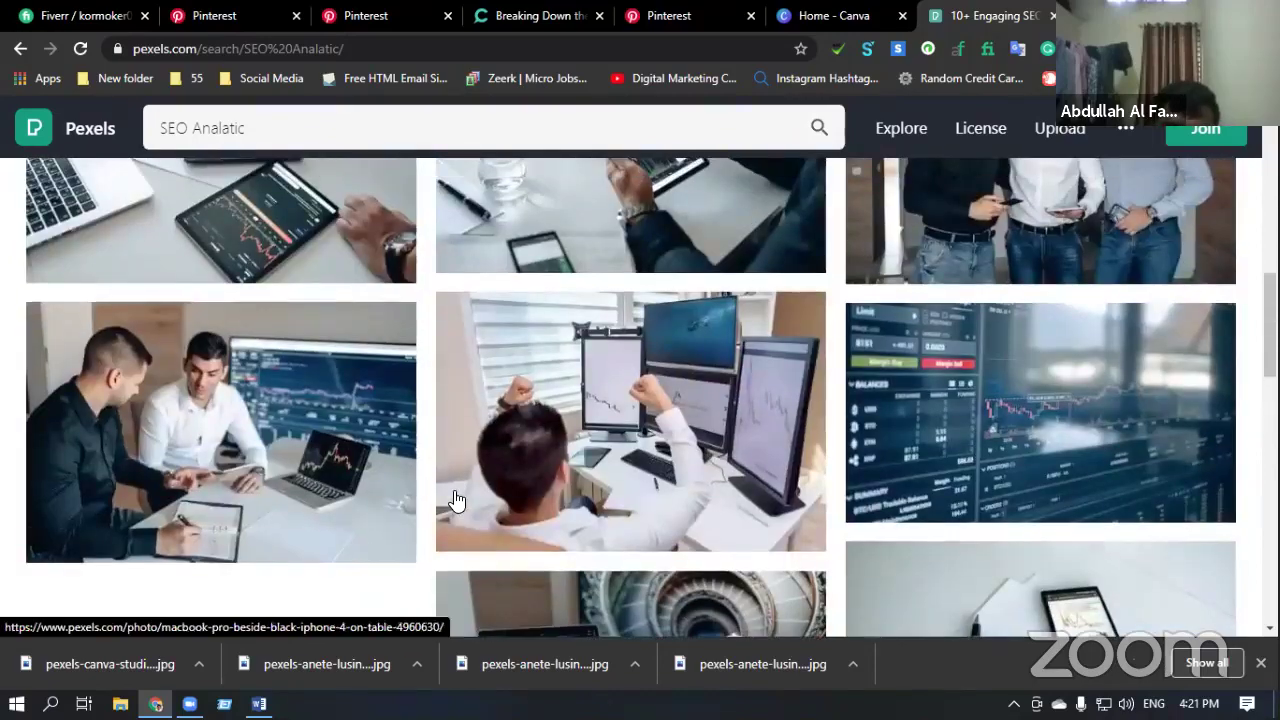
scroll(457, 514, down, 5)
scroll(455, 500, down, 5)
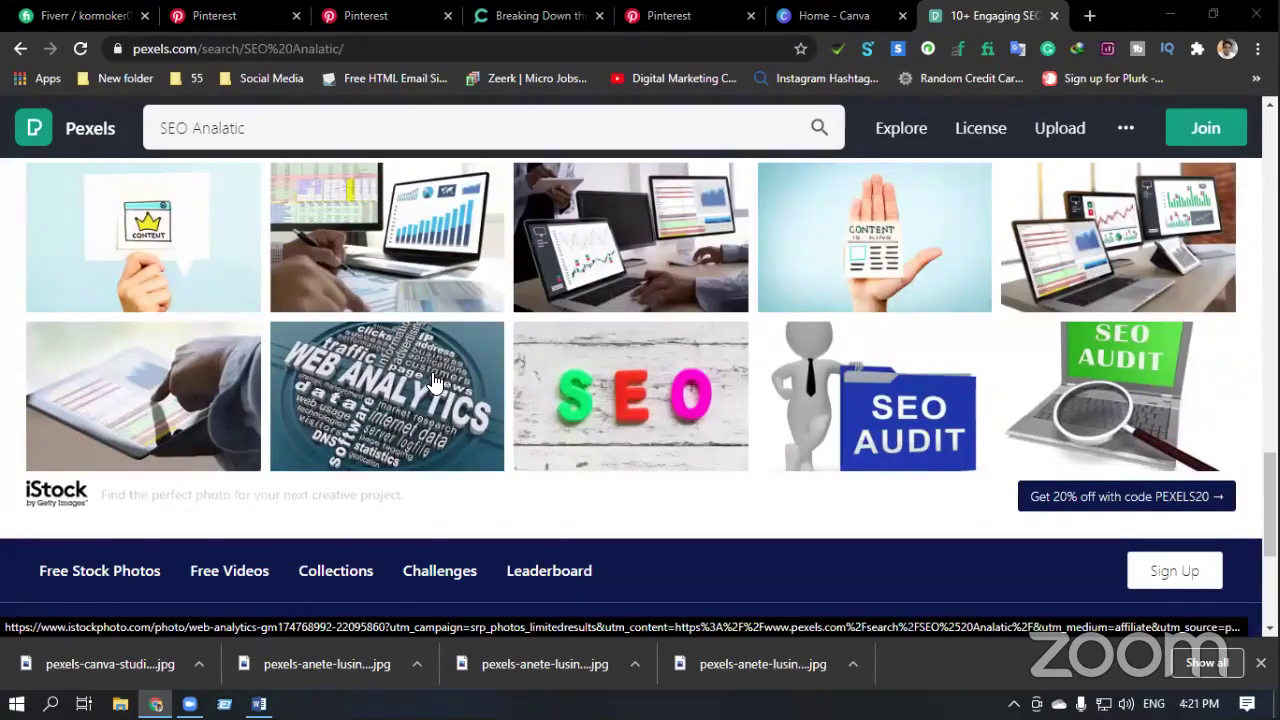
scroll(432, 383, down, 1)
scroll(432, 383, up, 2)
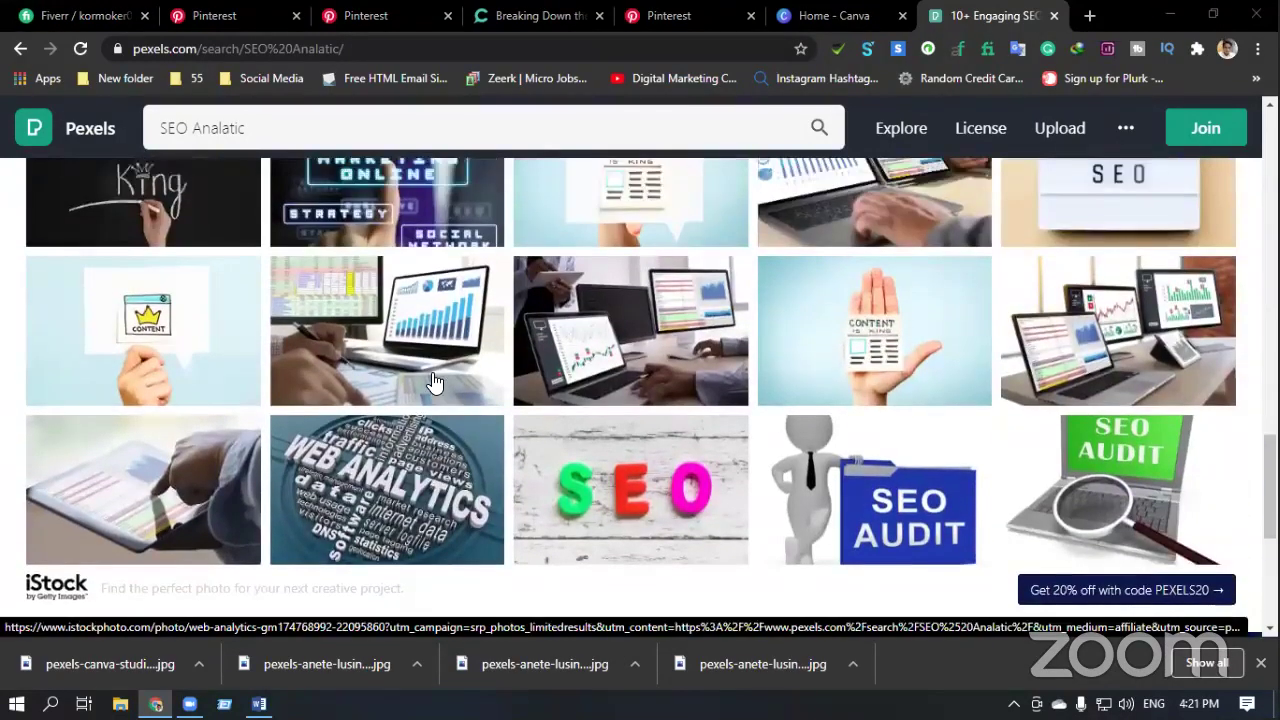
scroll(432, 383, up, 2)
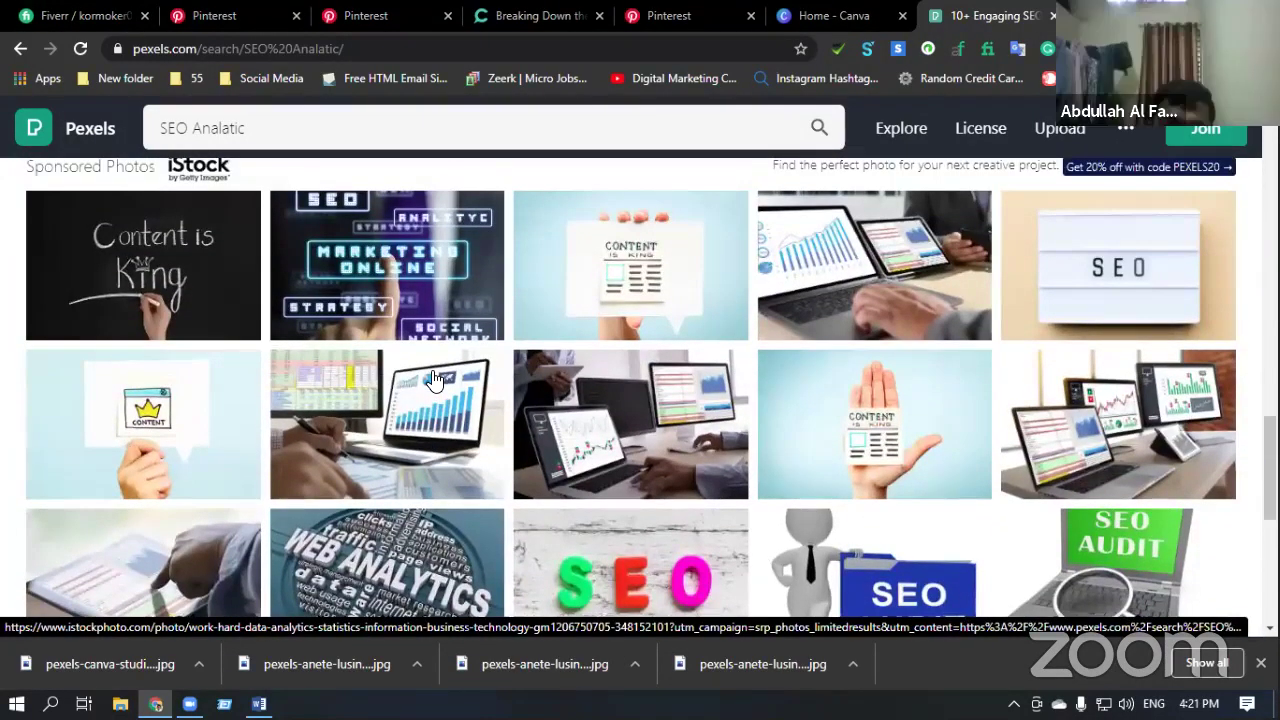
scroll(432, 380, down, 2)
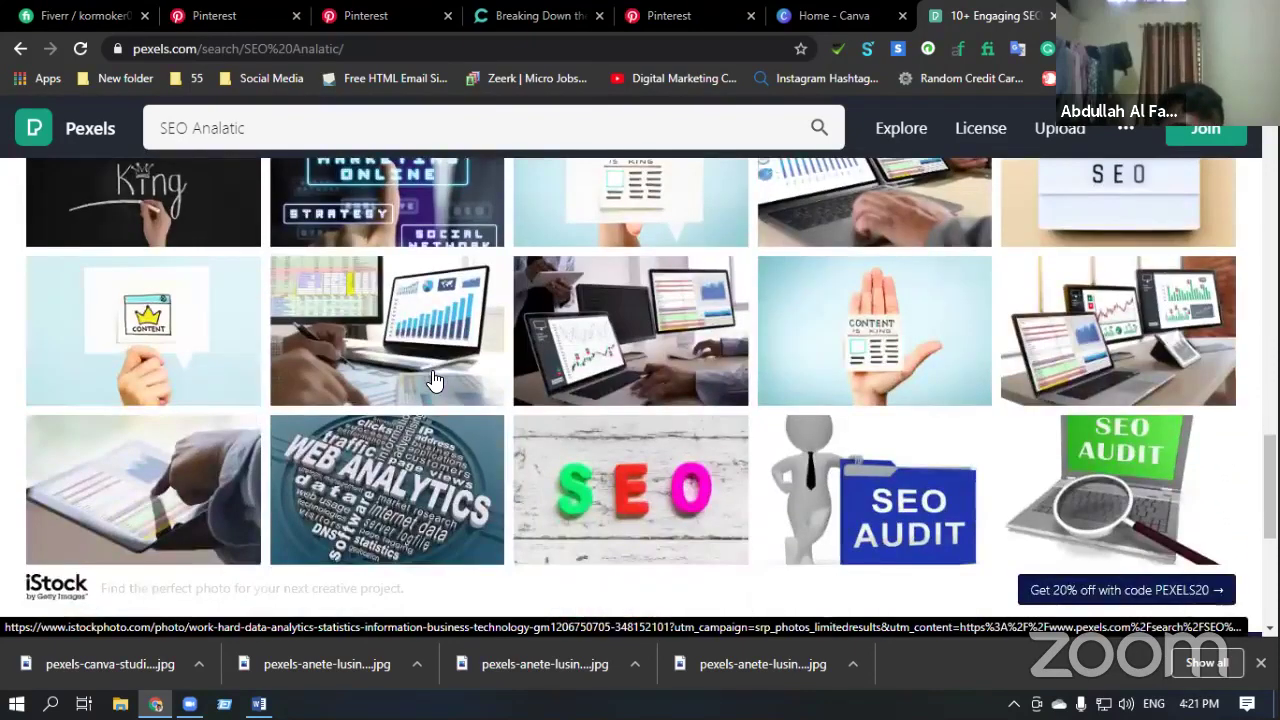
scroll(432, 380, up, 2)
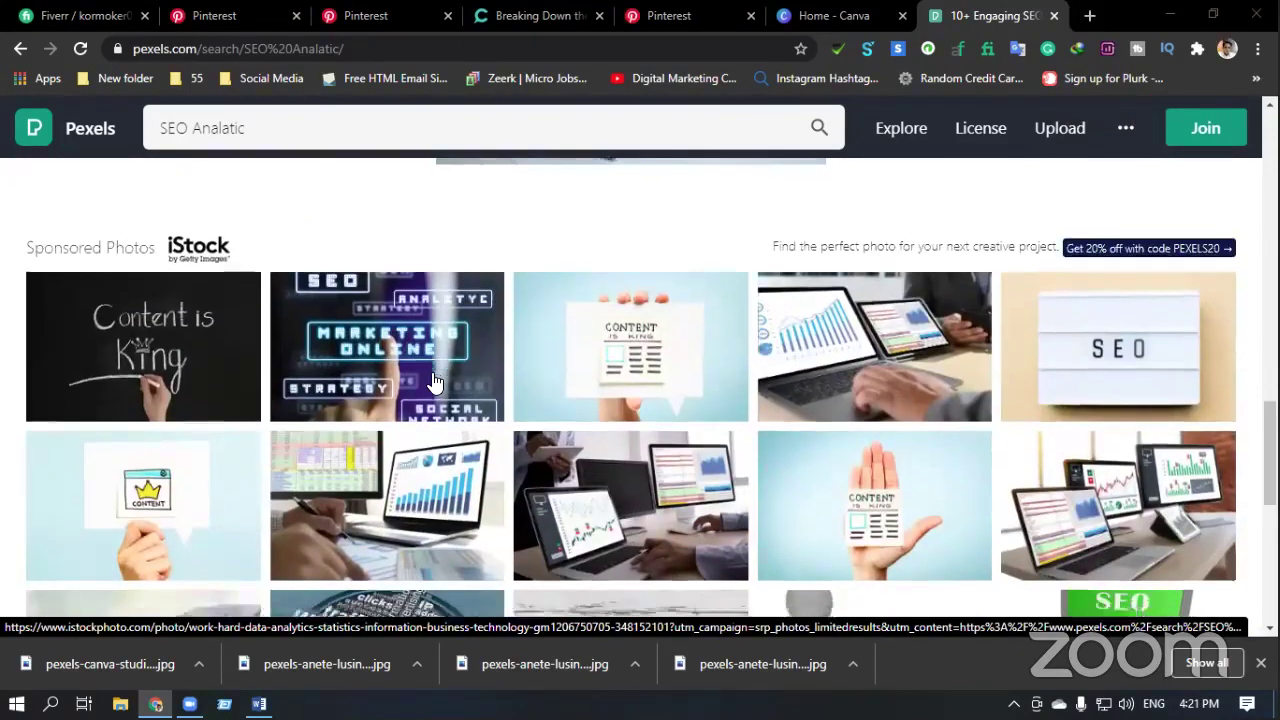
scroll(432, 380, down, 3)
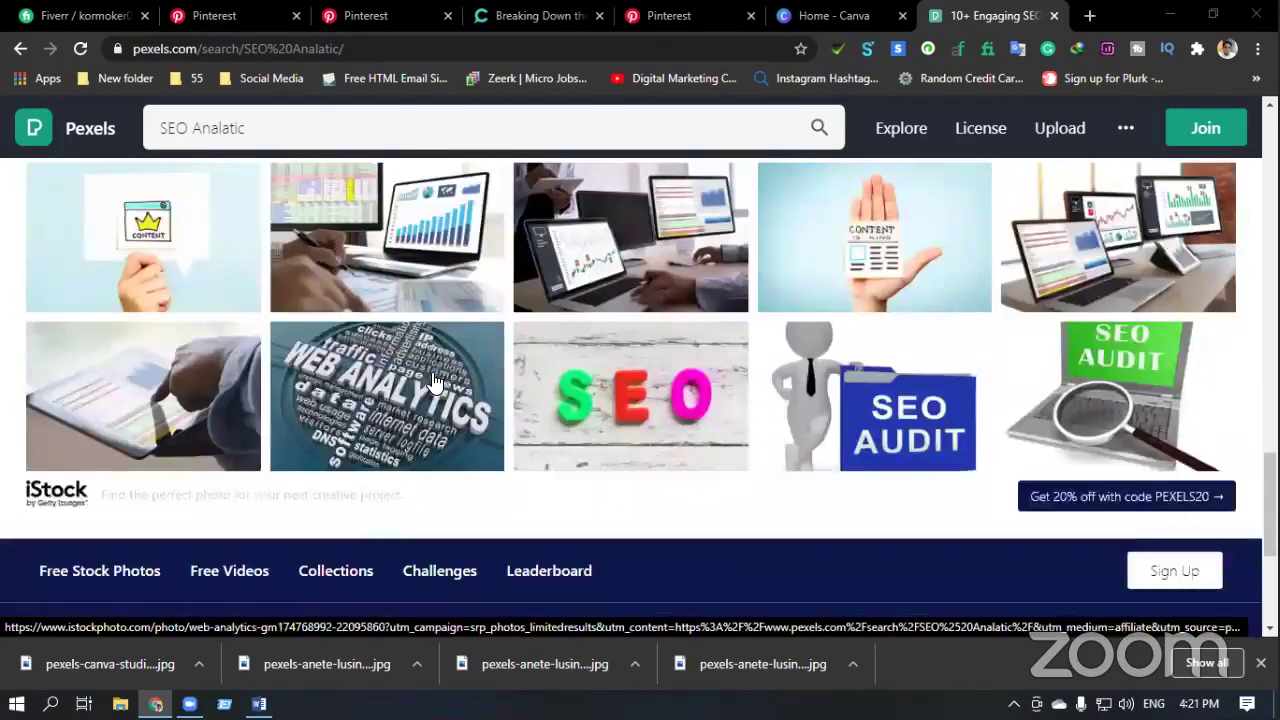
Open iStock's SEO analytic results and the Online Marketing photo's detail page (3 credits / $33)
click(1062, 507)
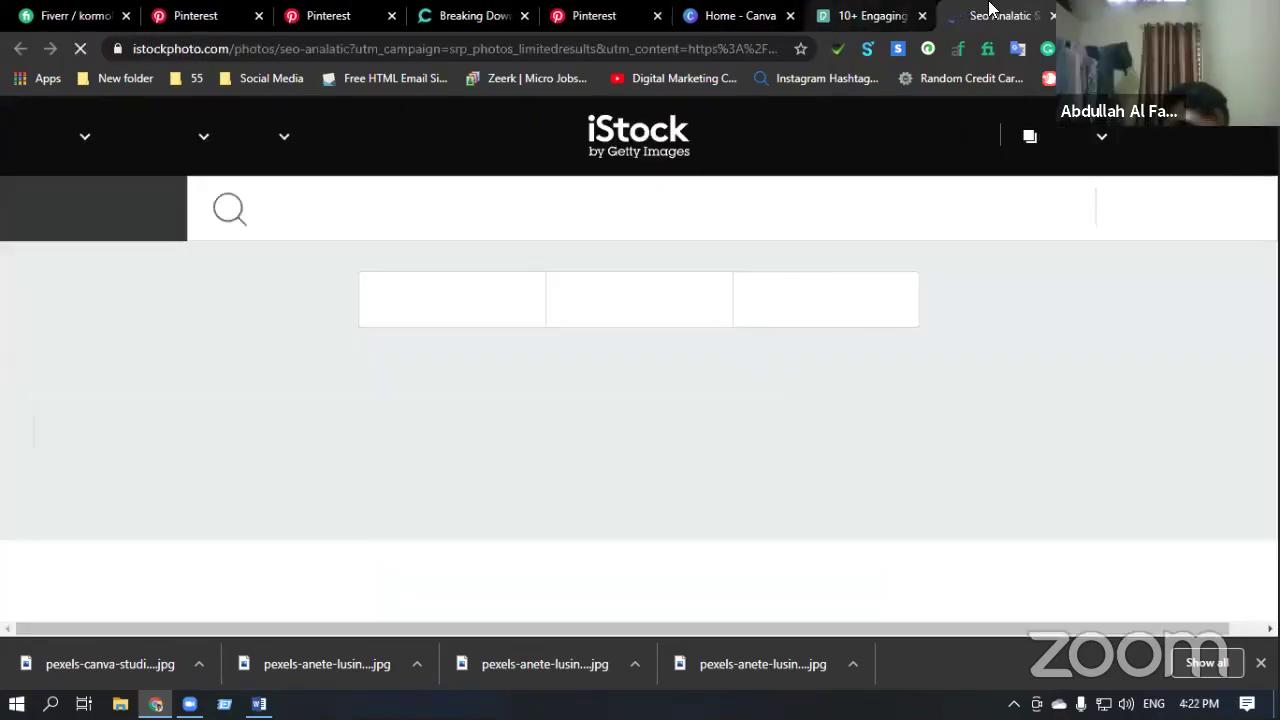
scroll(718, 315, down, 1)
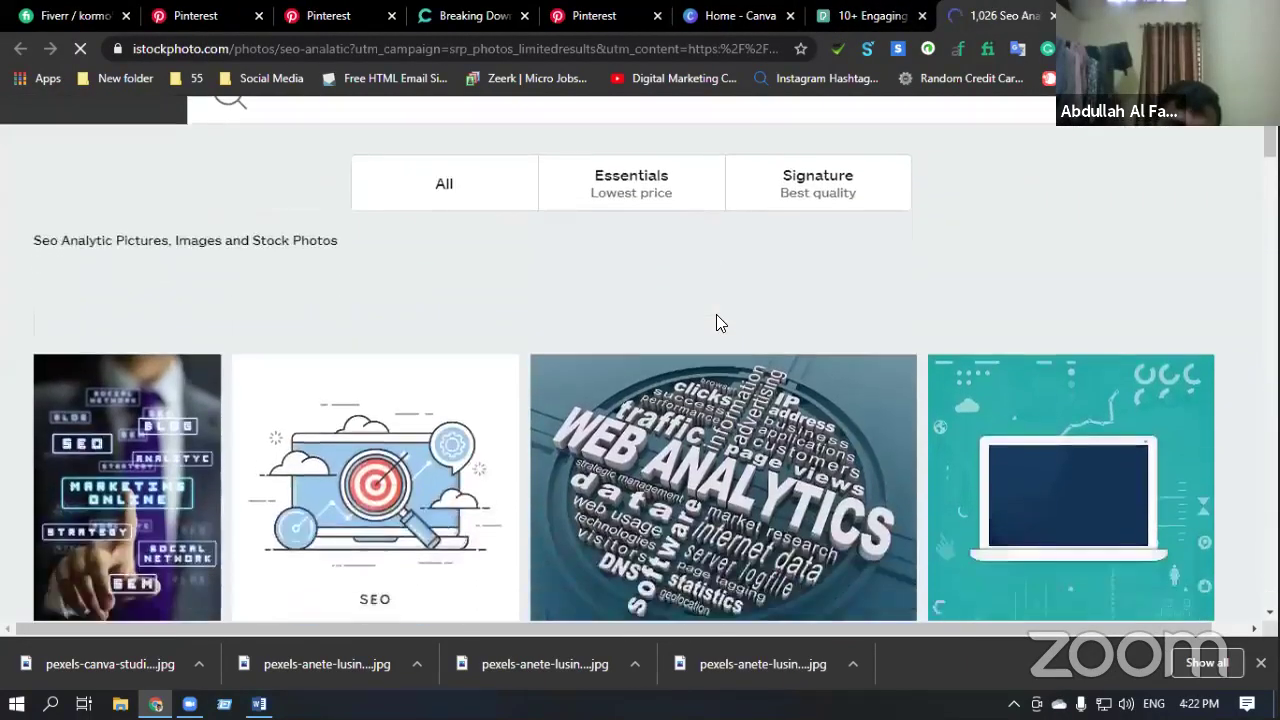
scroll(716, 323, down, 4)
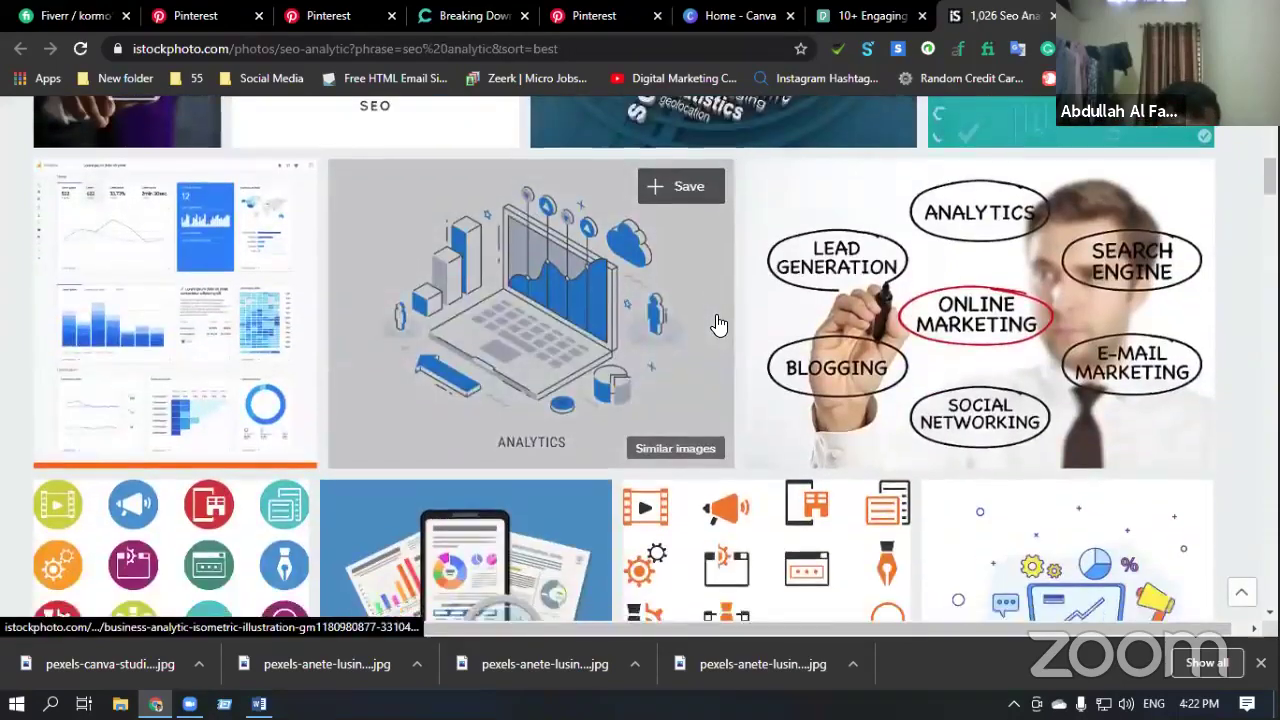
scroll(716, 323, down, 3)
scroll(718, 323, down, 1)
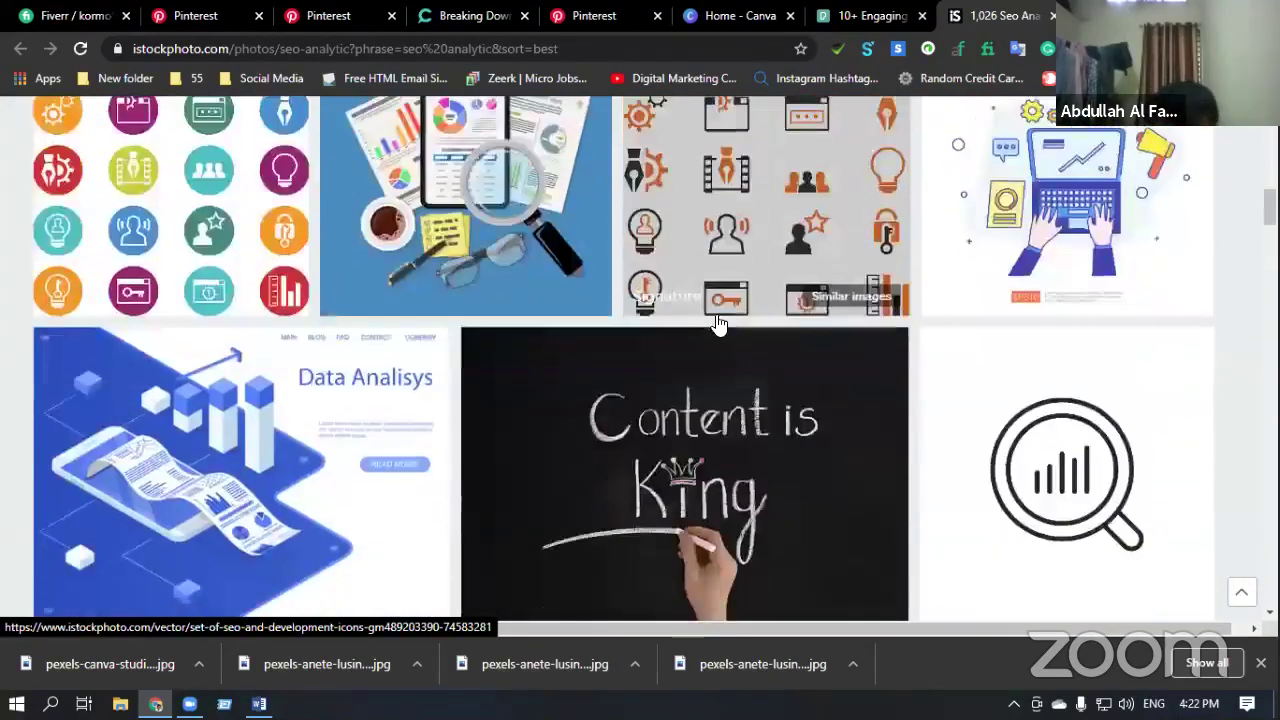
scroll(716, 323, down, 1)
scroll(718, 323, up, 2)
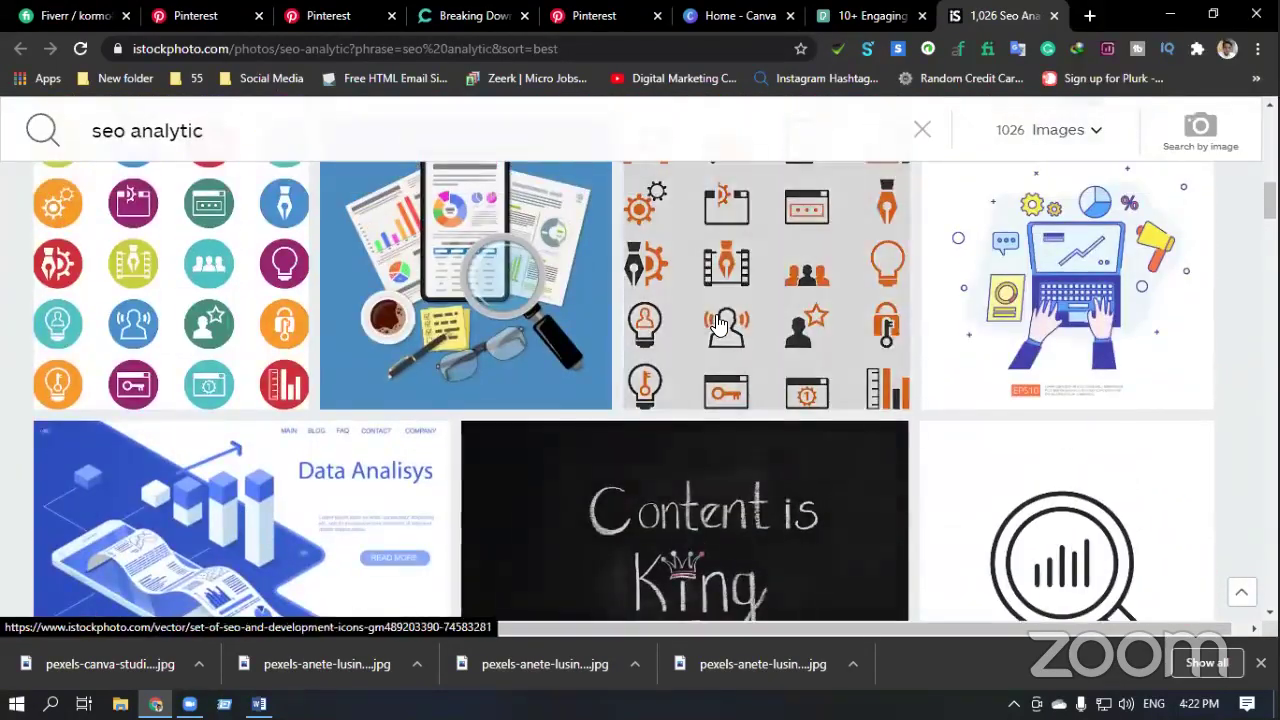
scroll(716, 323, up, 2)
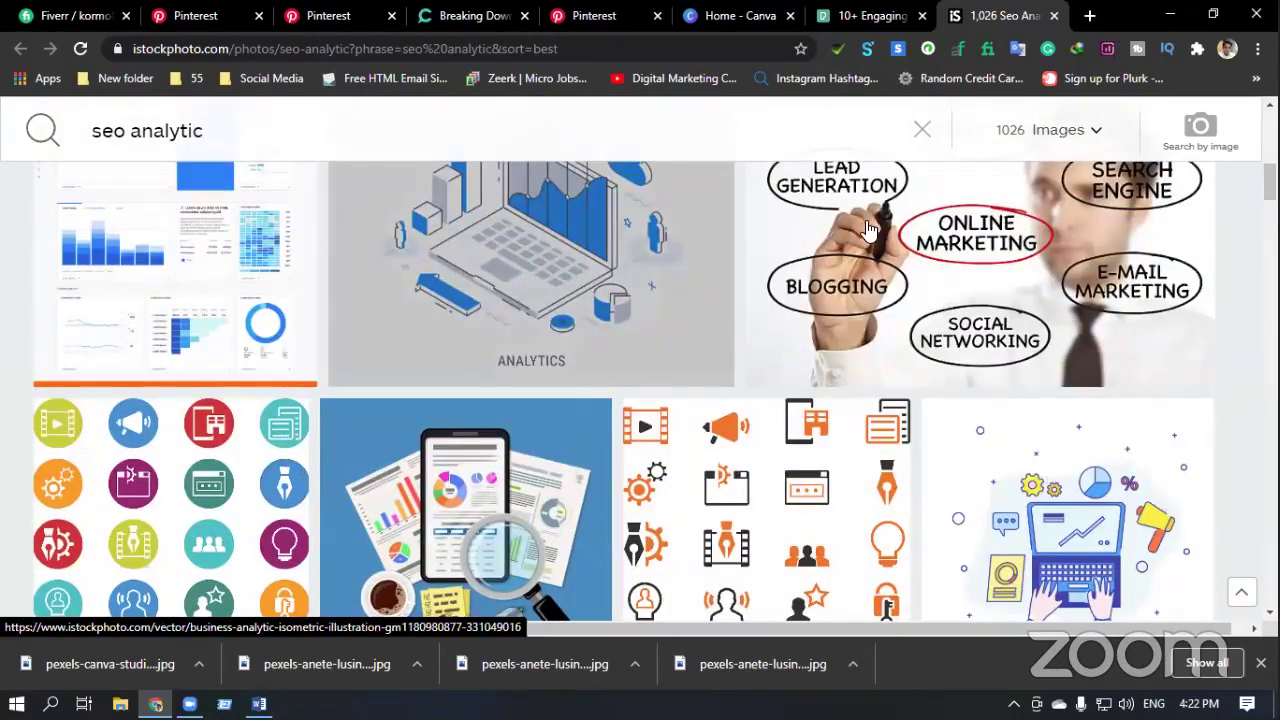
click(932, 253)
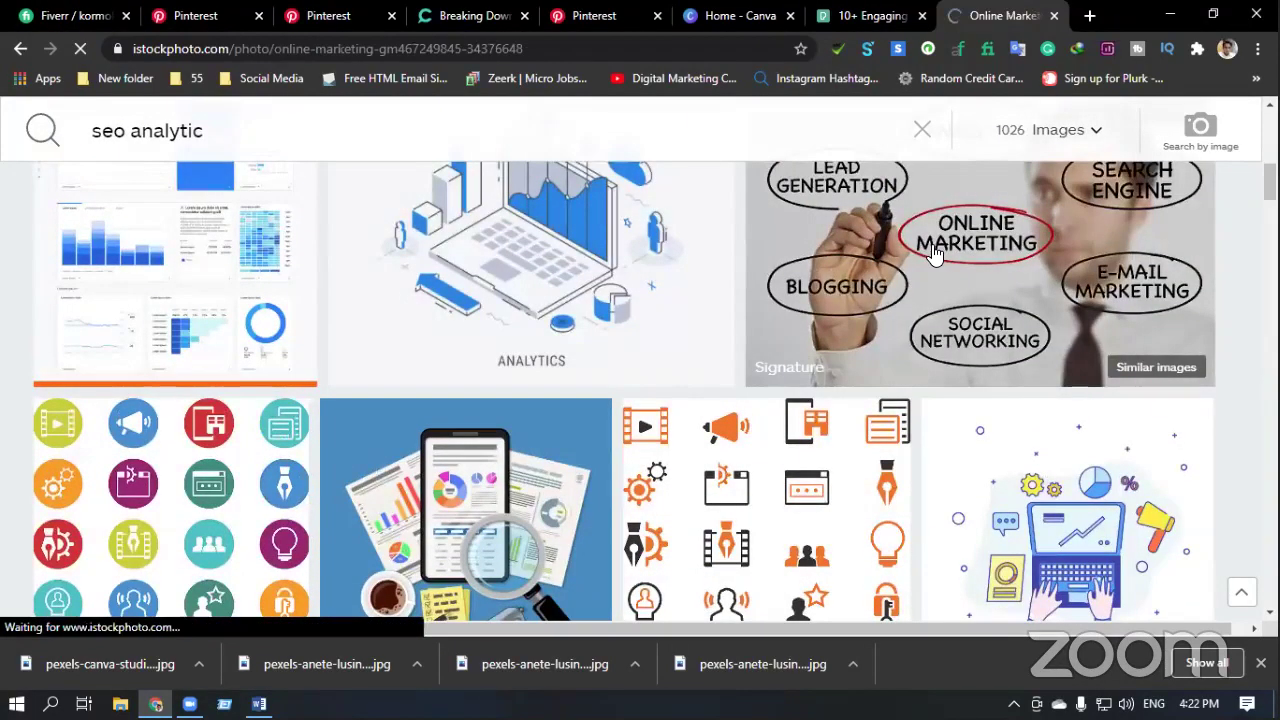
scroll(548, 405, down, 2)
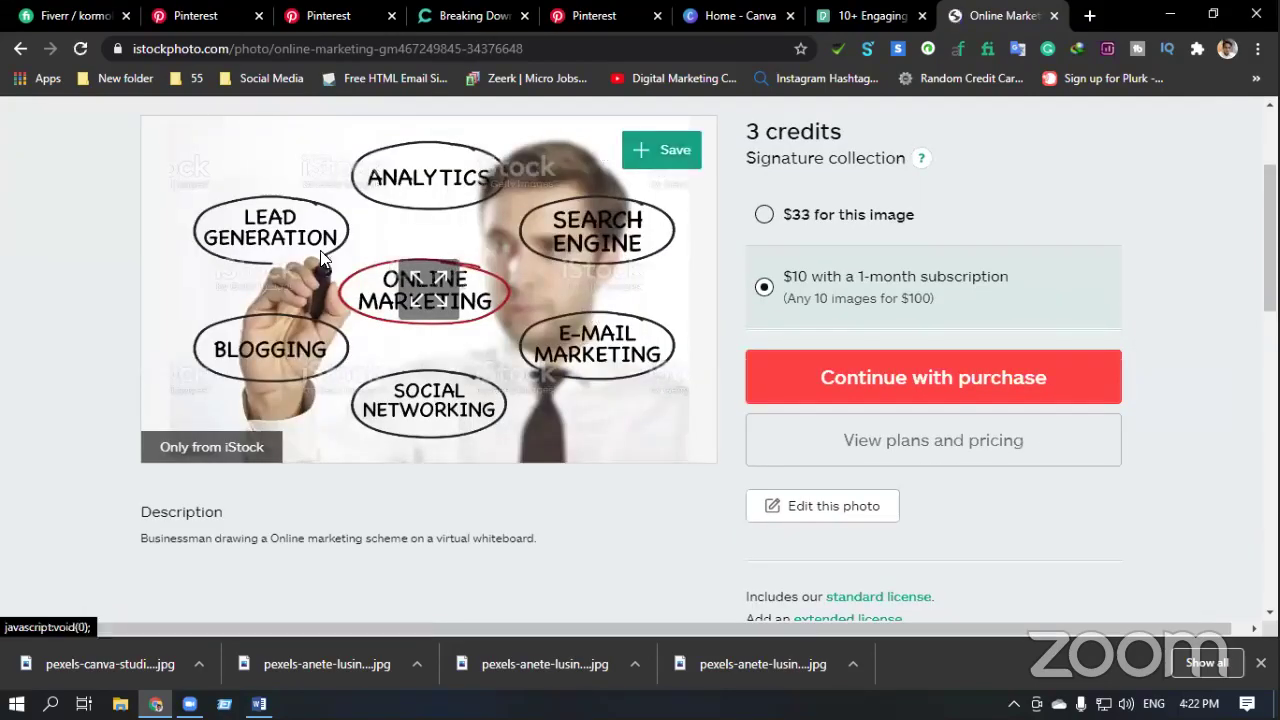
Close the iStock Online Marketing photo page tab
click(866, 18)
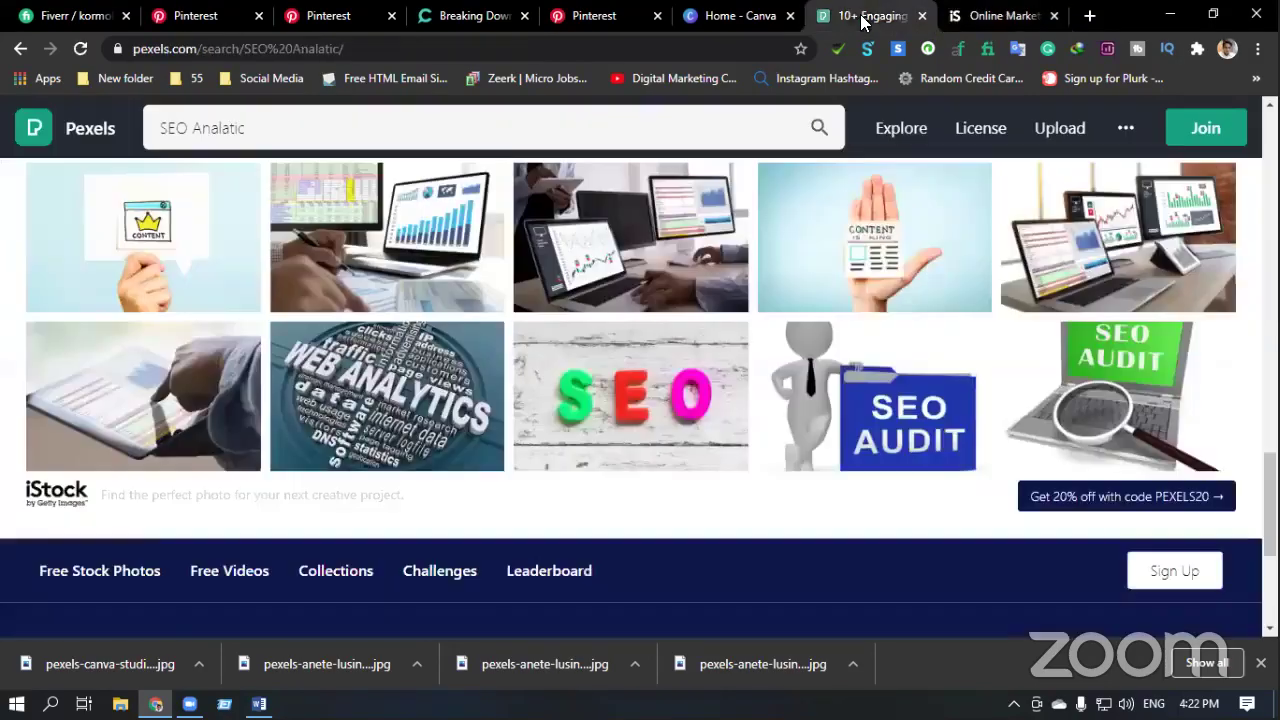
scroll(978, 494, up, 2)
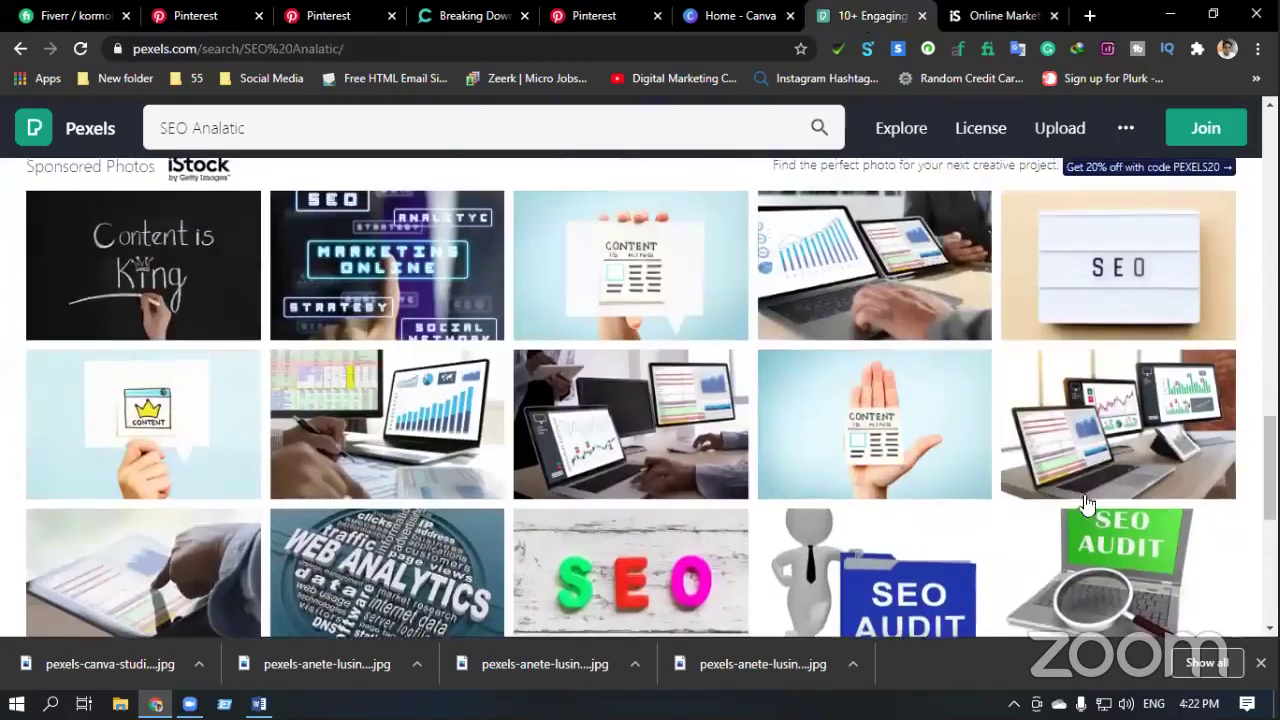
click(1016, 22)
click(1054, 16)
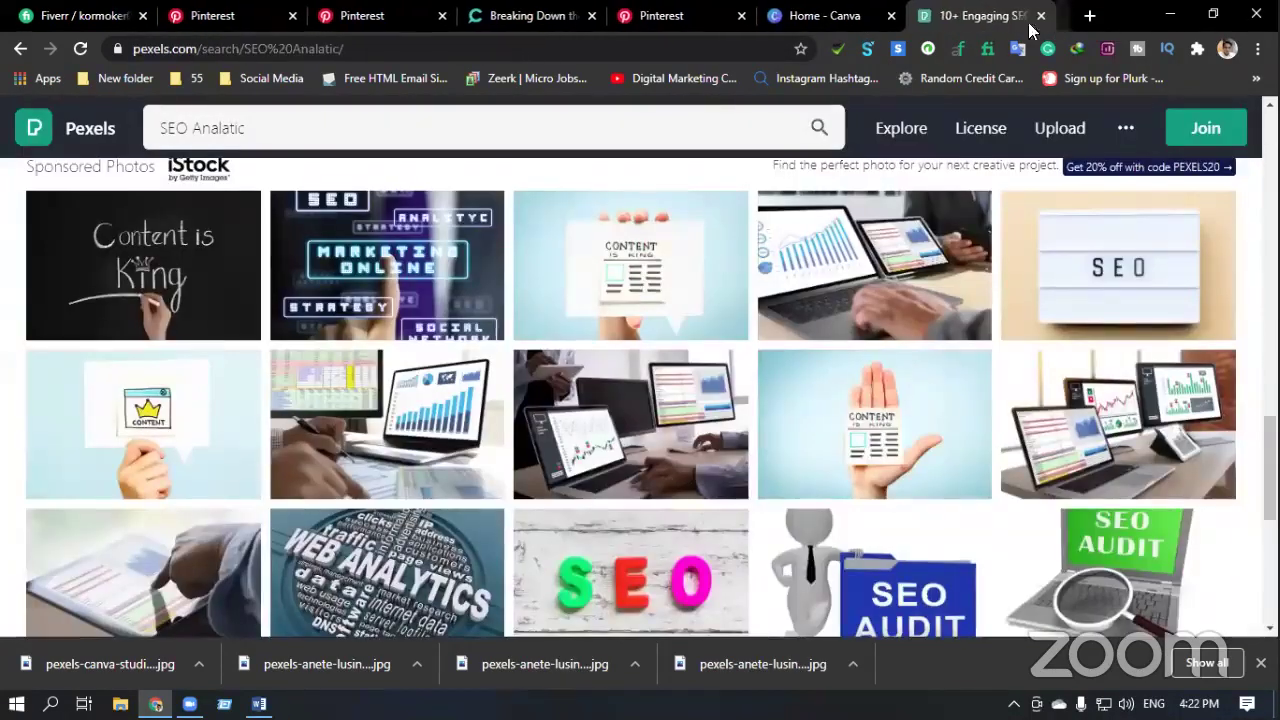
Look over the Pexels 'SEO Analatic' results again and open a new blank tab
scroll(633, 425, up, 3)
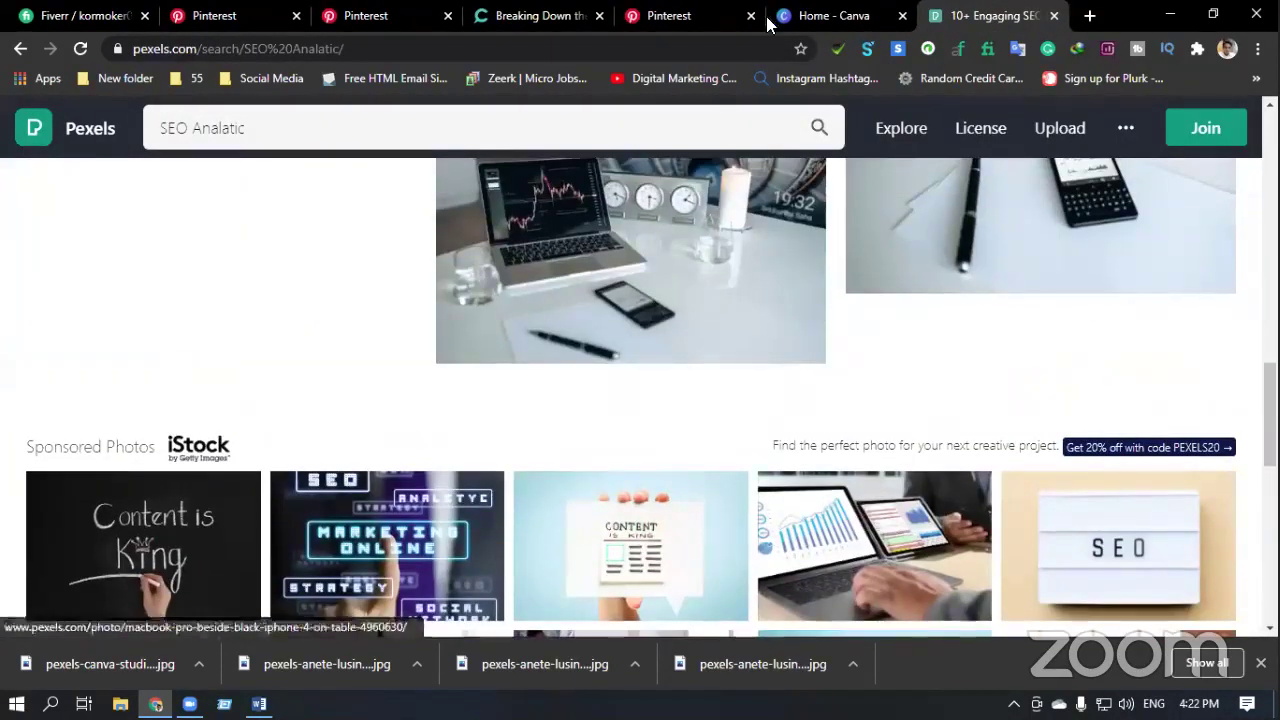
click(823, 17)
click(955, 16)
scroll(742, 323, down, 3)
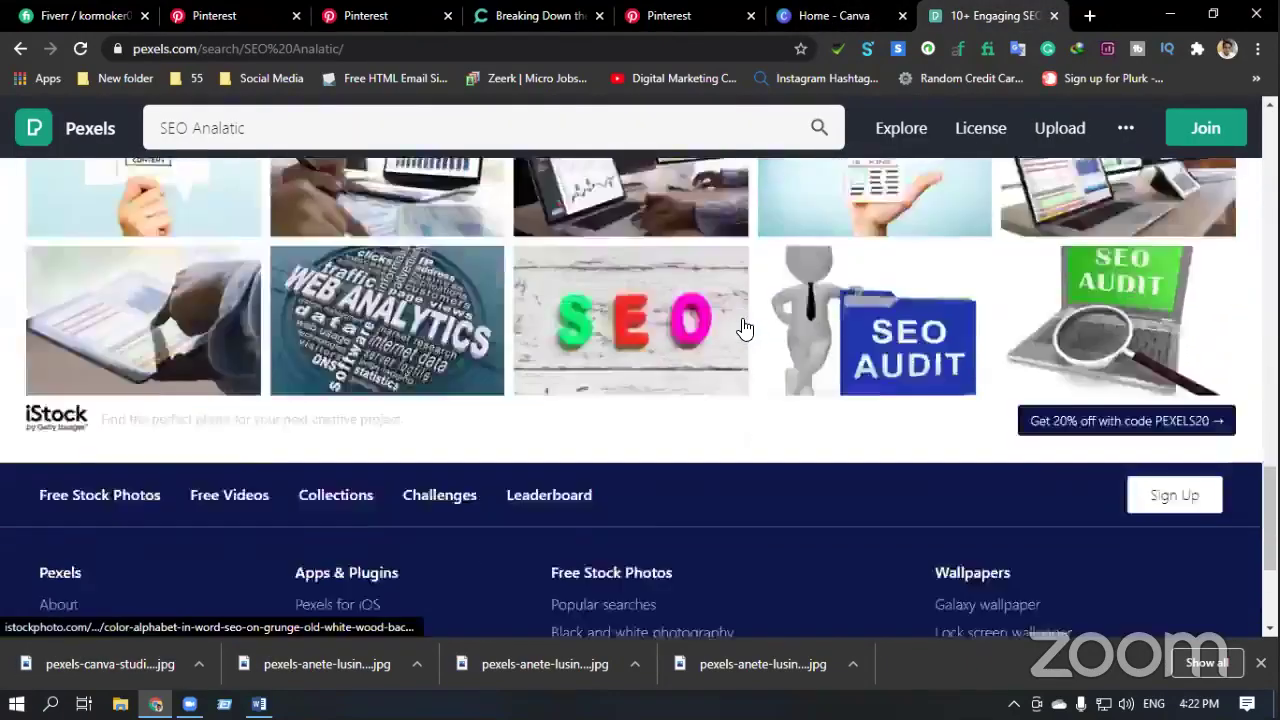
scroll(742, 323, up, 3)
scroll(742, 327, up, 4)
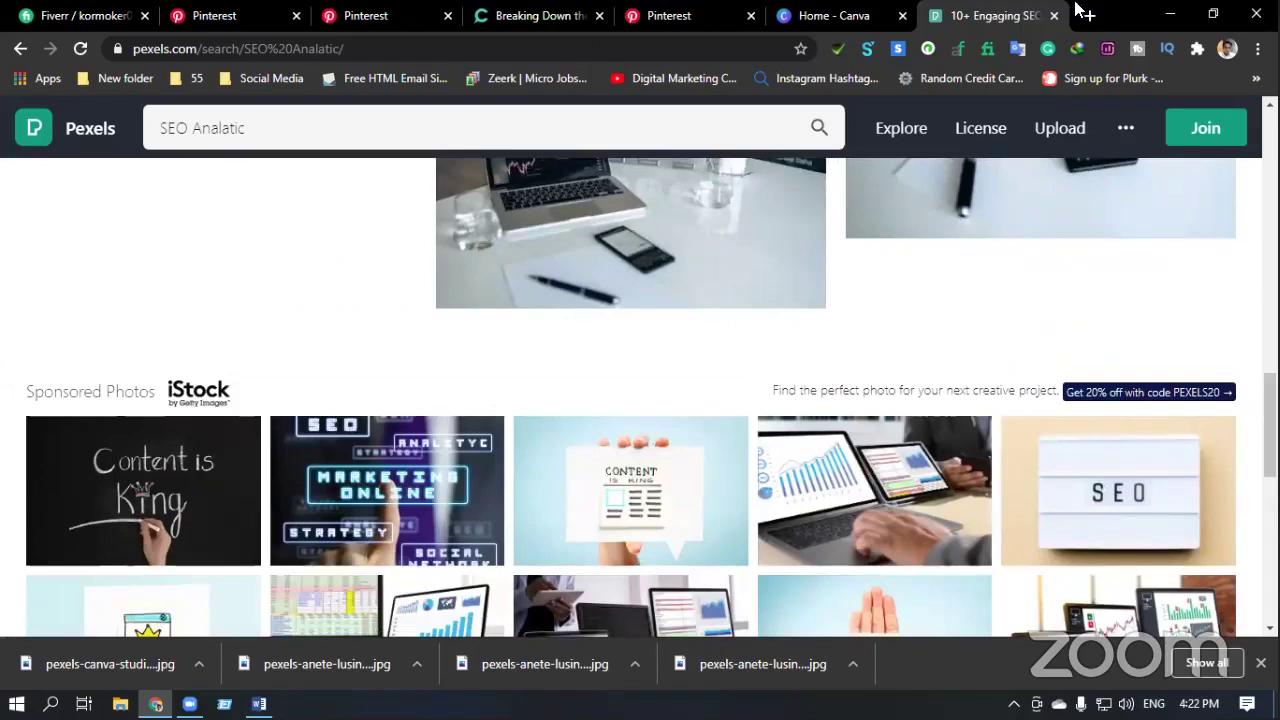
click(1090, 15)
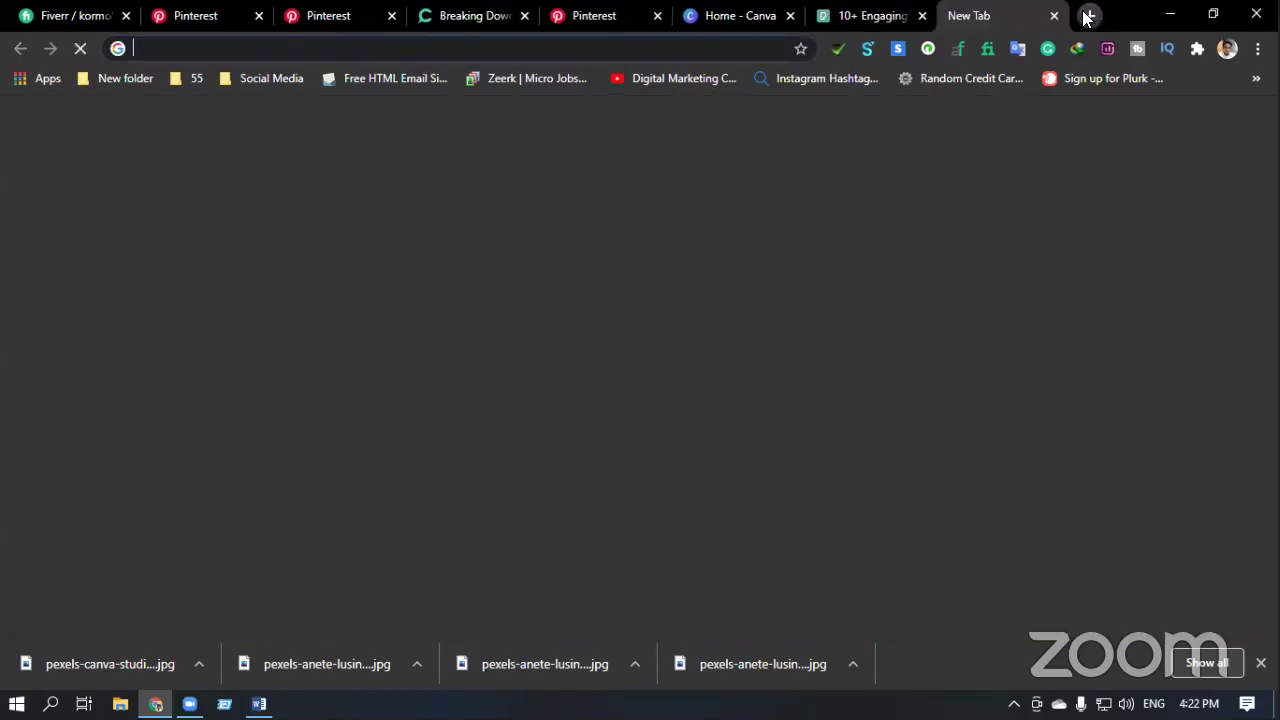
Load unsplash.com from the address bar suggestion
click(402, 49)
text(u)
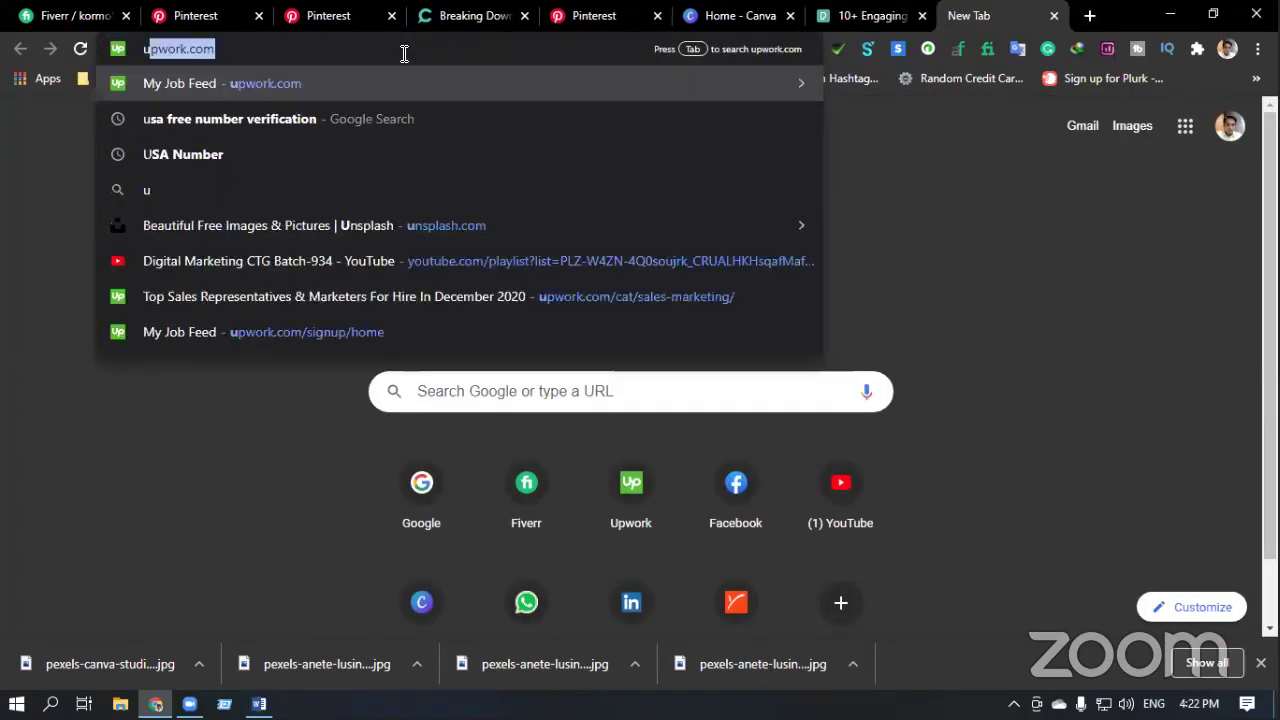
text(n)
key(Return)
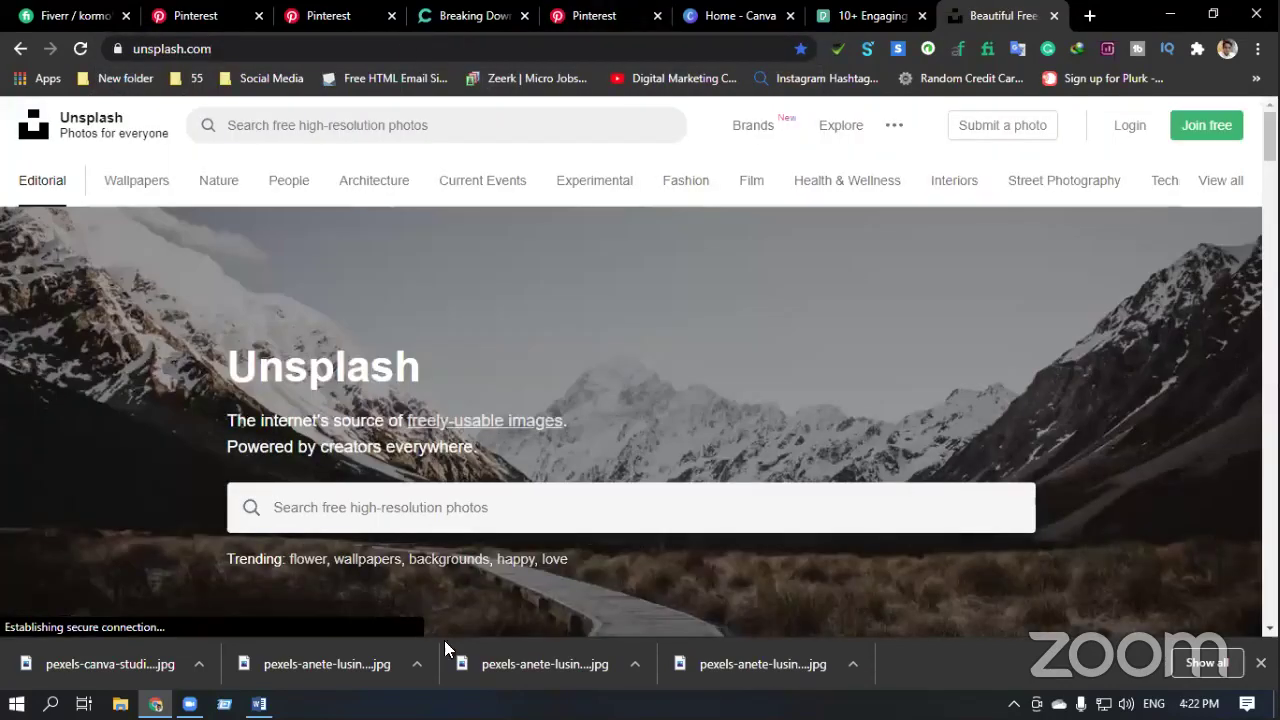
Search Unsplash photos for 'SEO anaglatic'
click(383, 513)
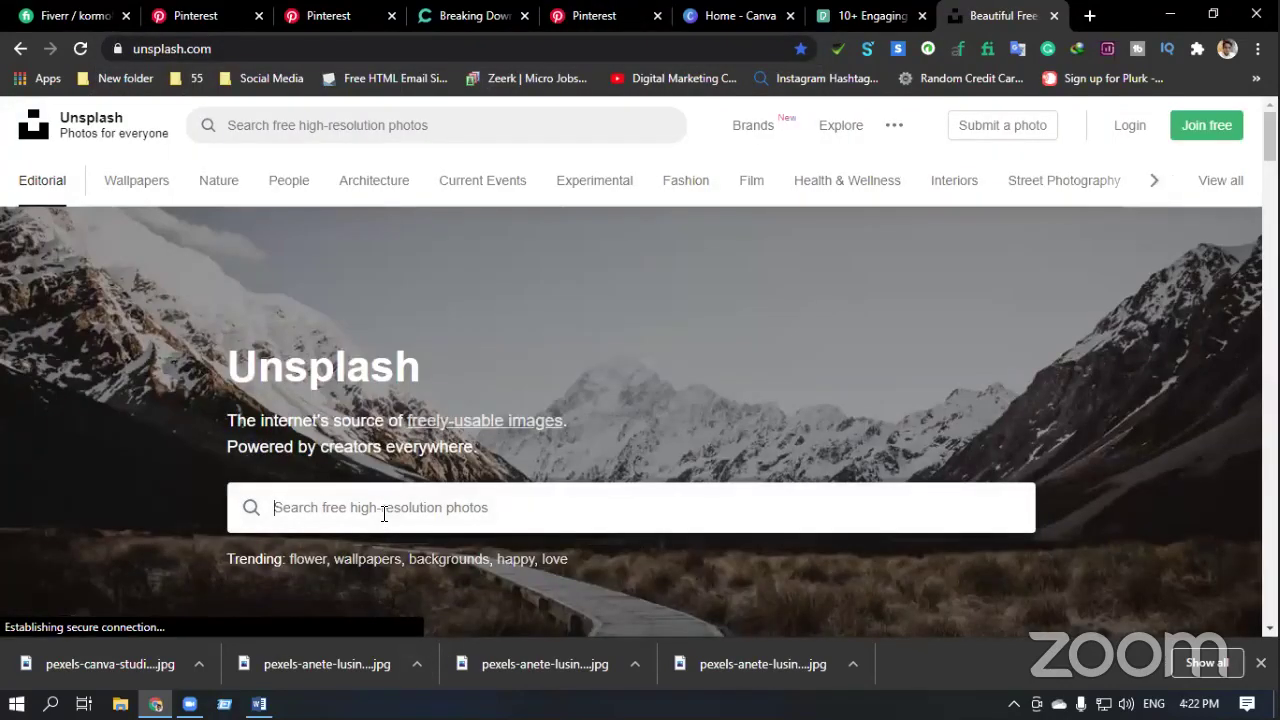
text(SEO anagl)
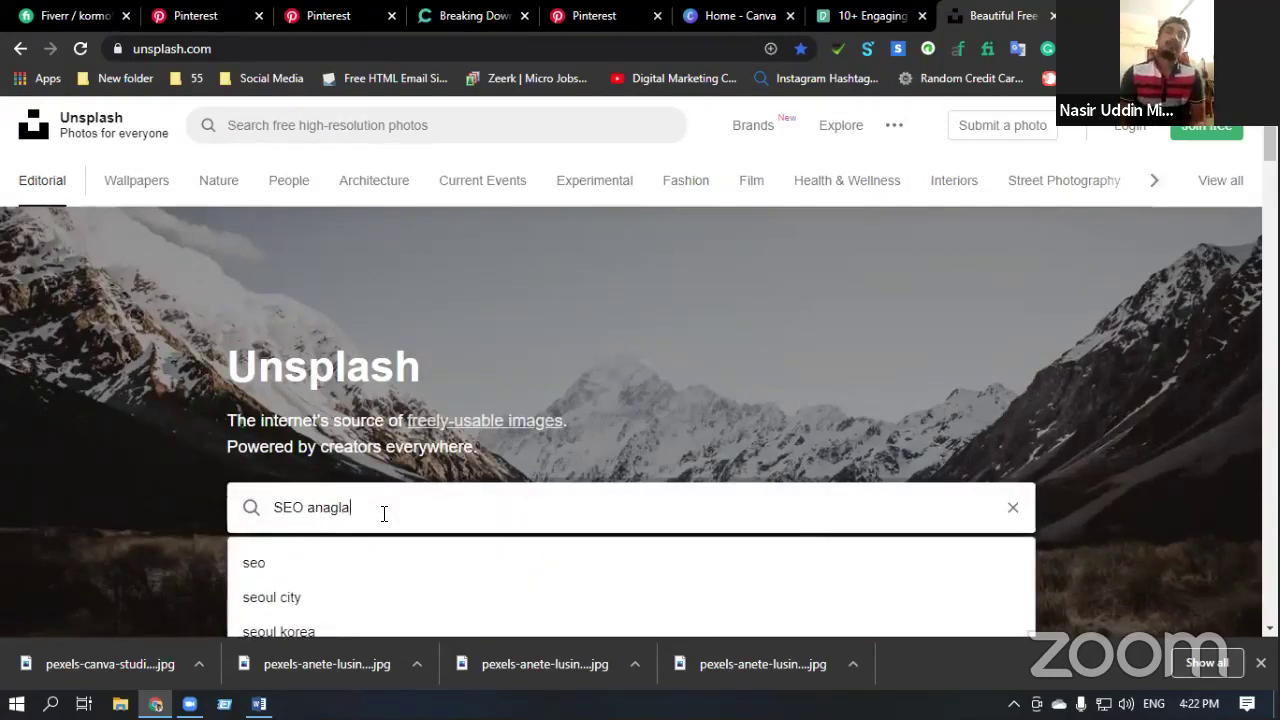
text(a)
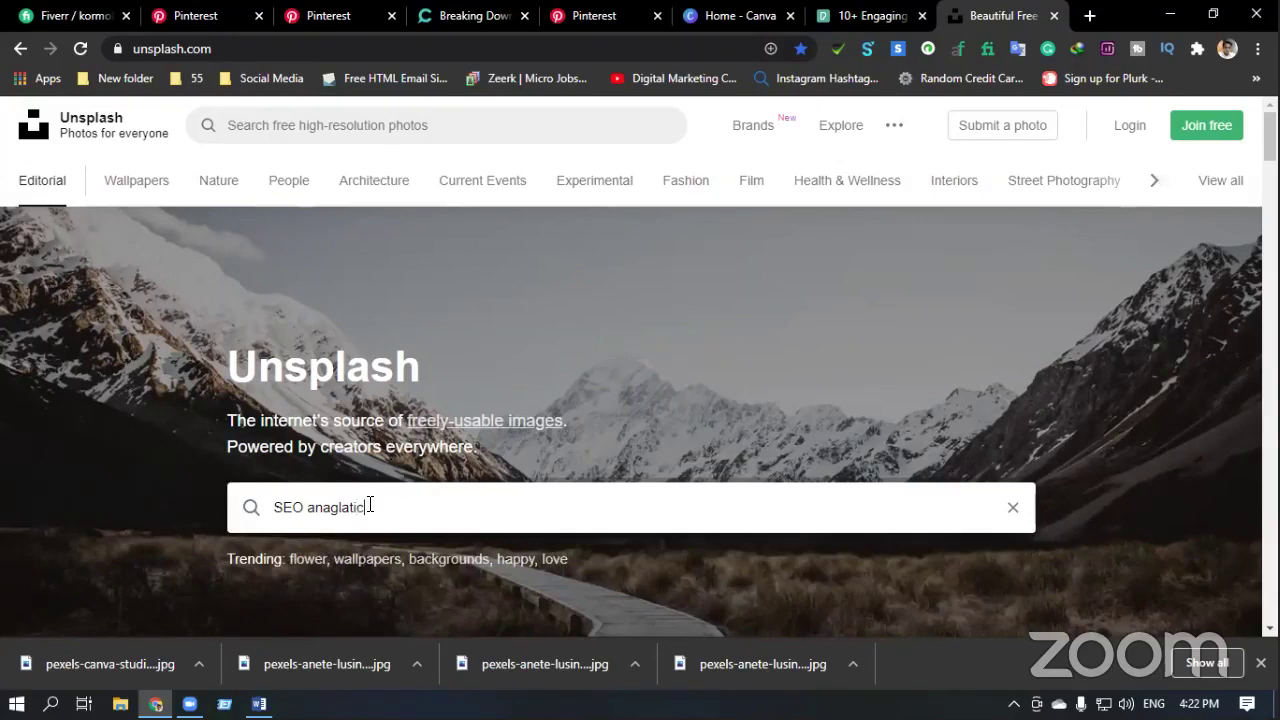
key(Return)
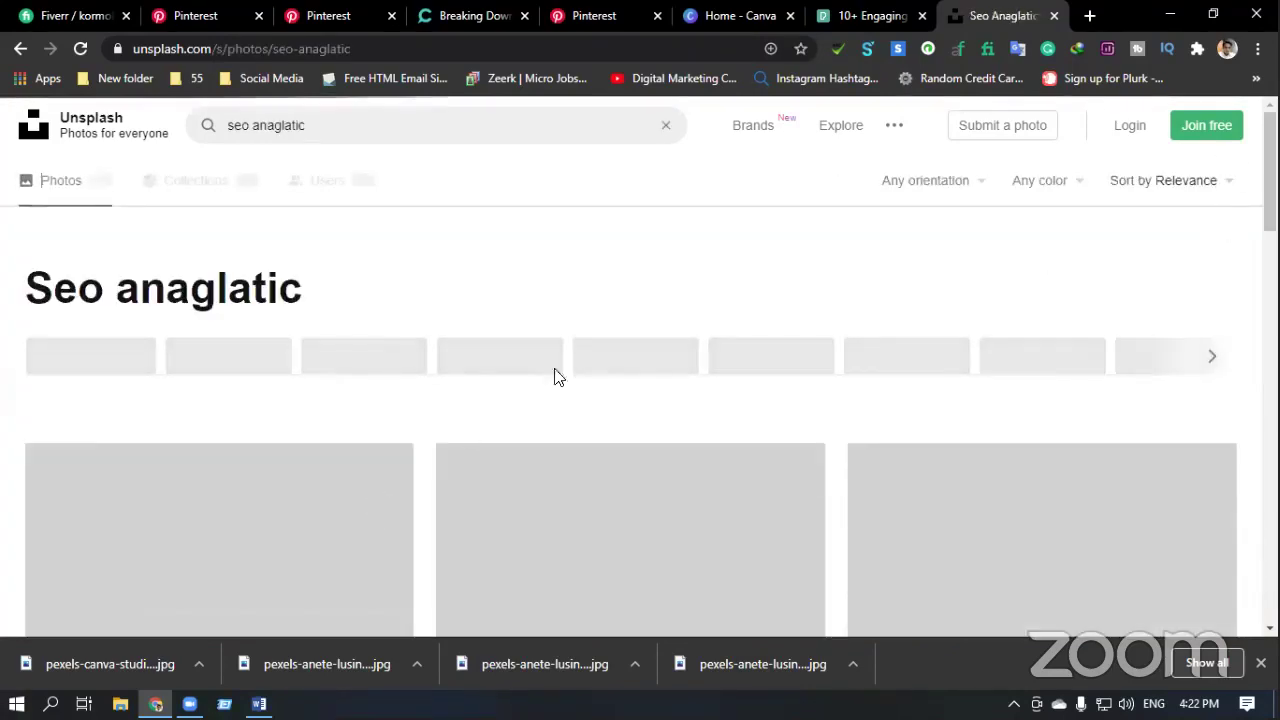
scroll(486, 420, down, 2)
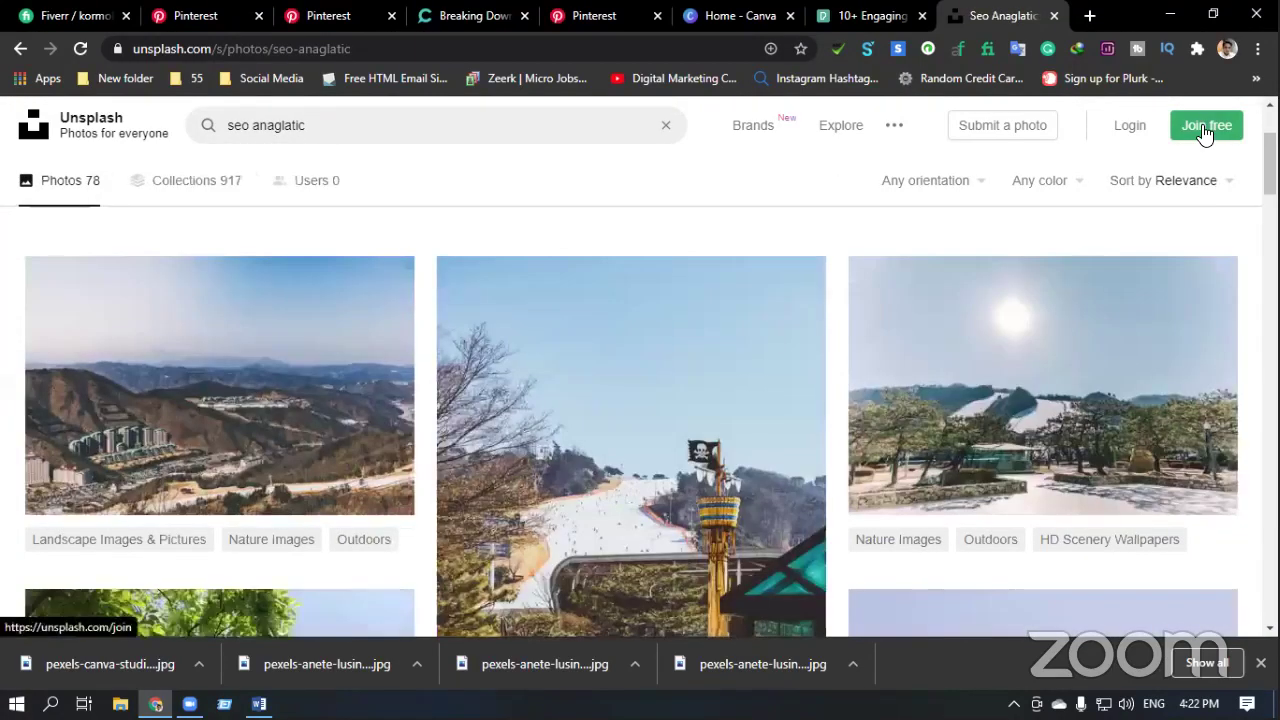
On the Unsplash Join page, enter the first and last name
click(1205, 128)
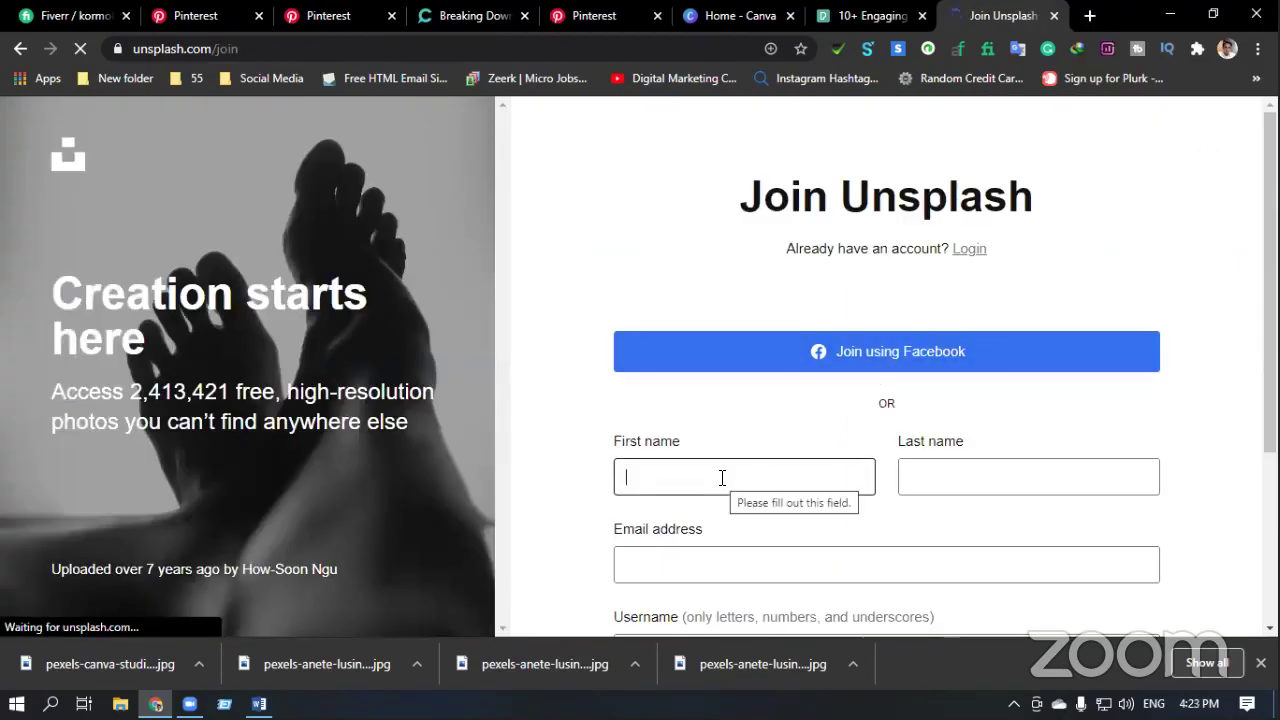
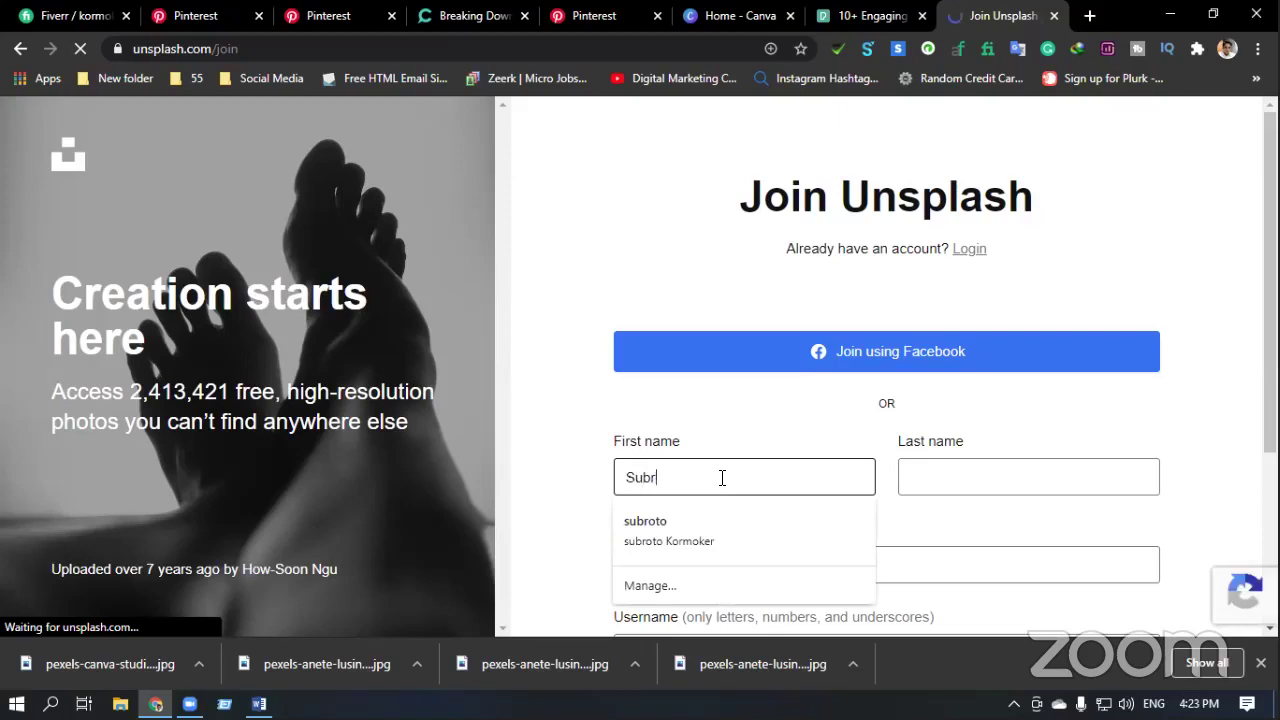
key(Tab)
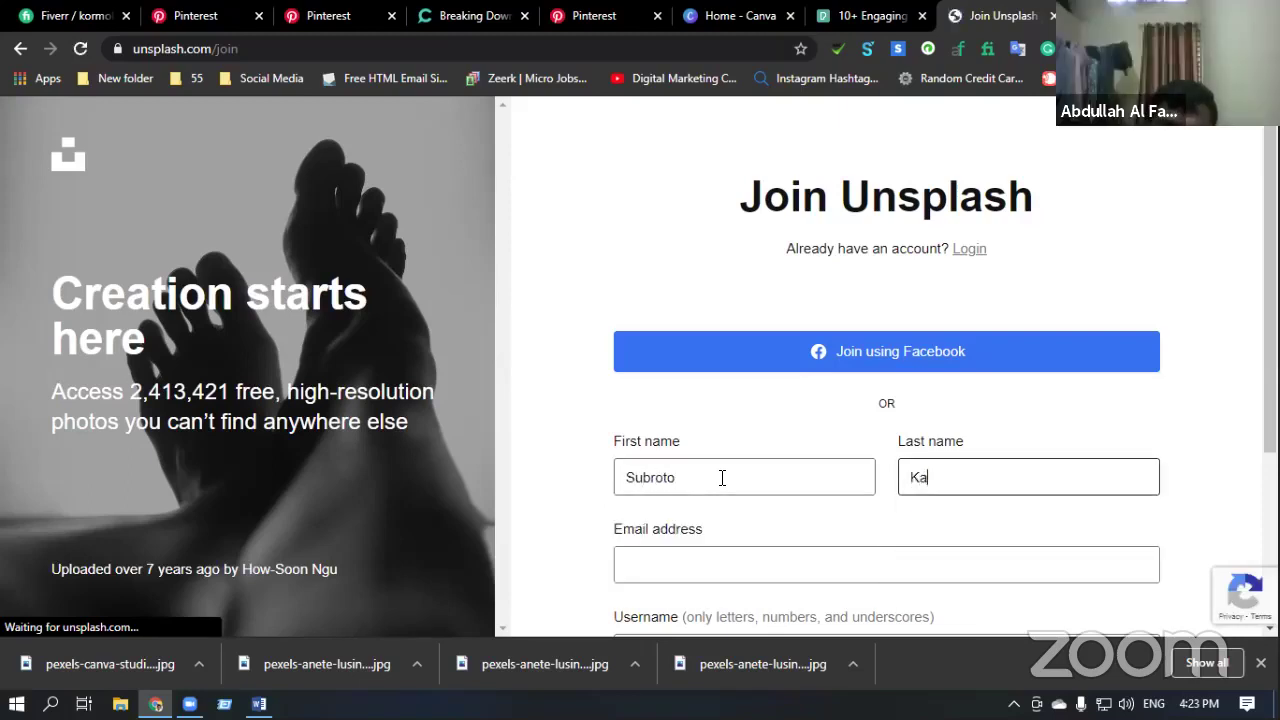
key(Tab)
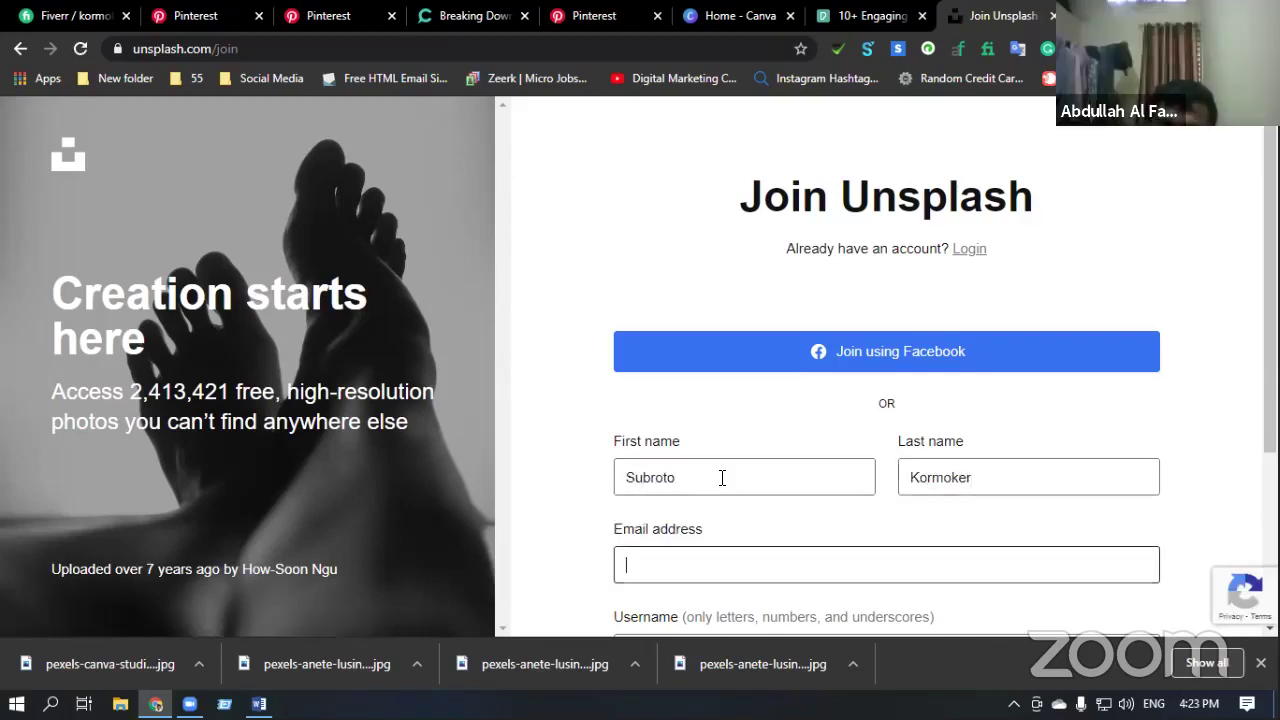
Fill the email and username from saved suggestions and type the account password
text(Subrot)
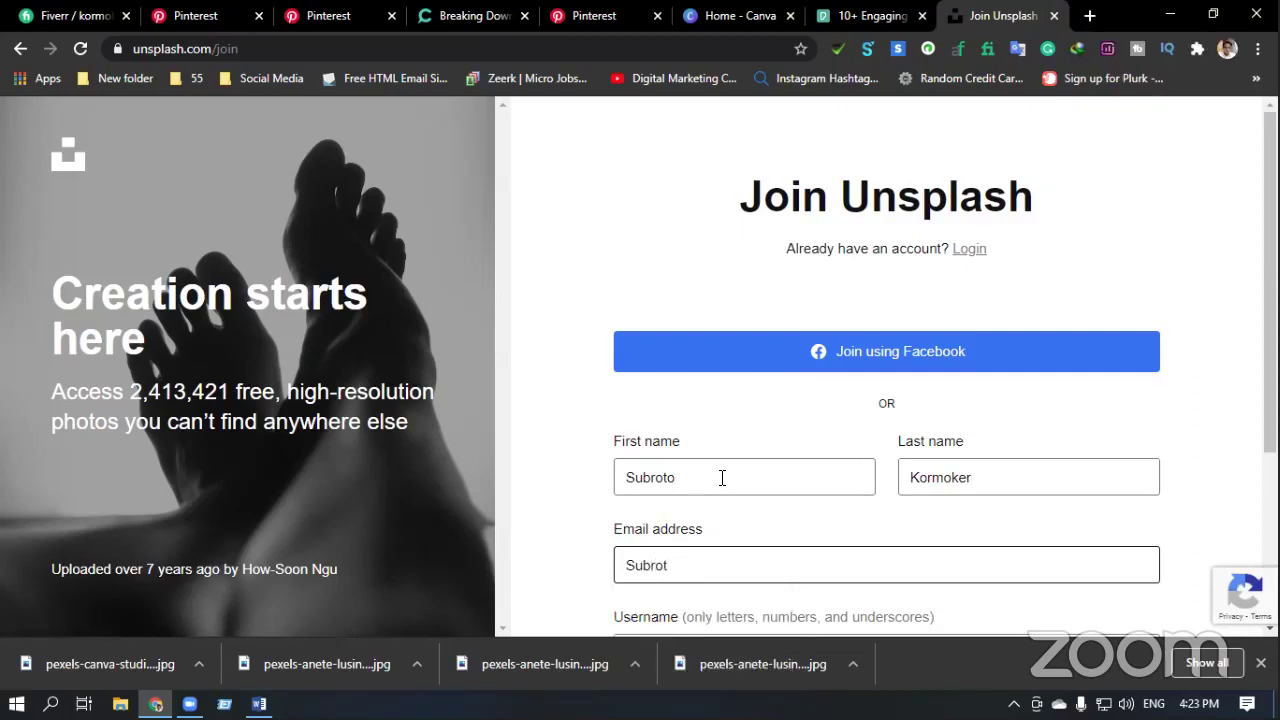
key(BackSpace)
key(BackSpace)
key(BackSpace)
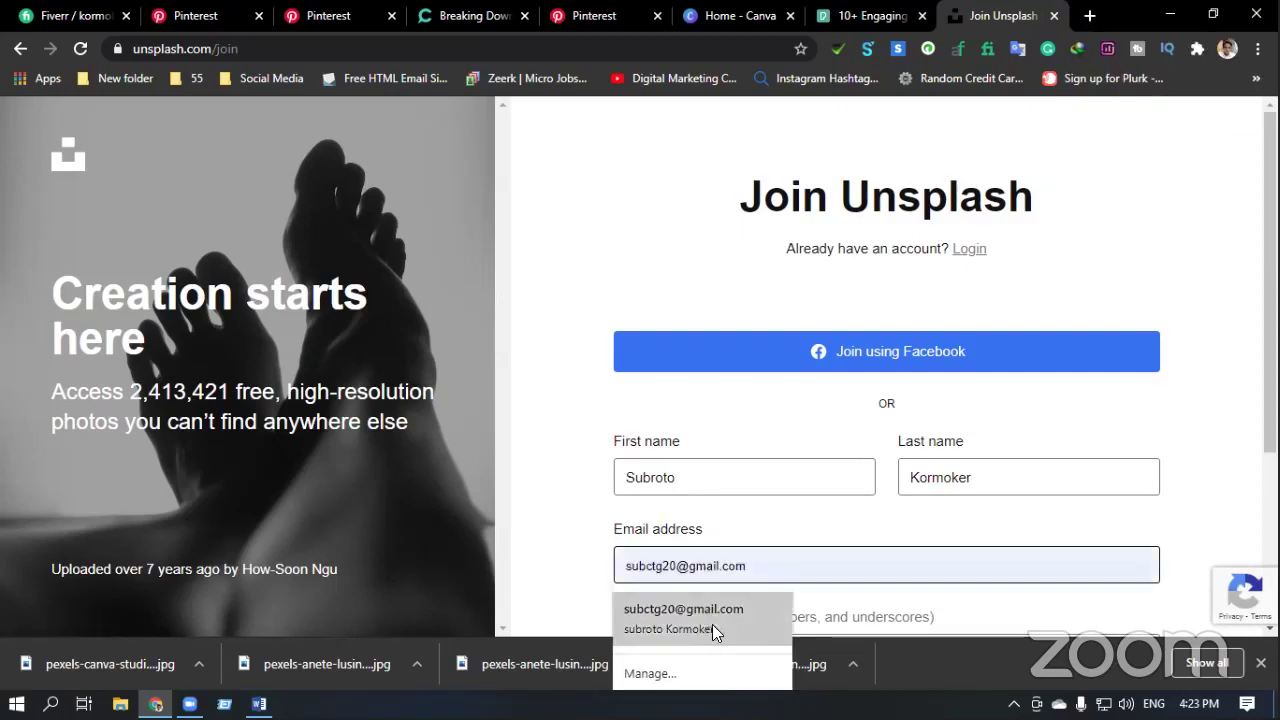
click(712, 620)
scroll(732, 590, down, 3)
click(697, 380)
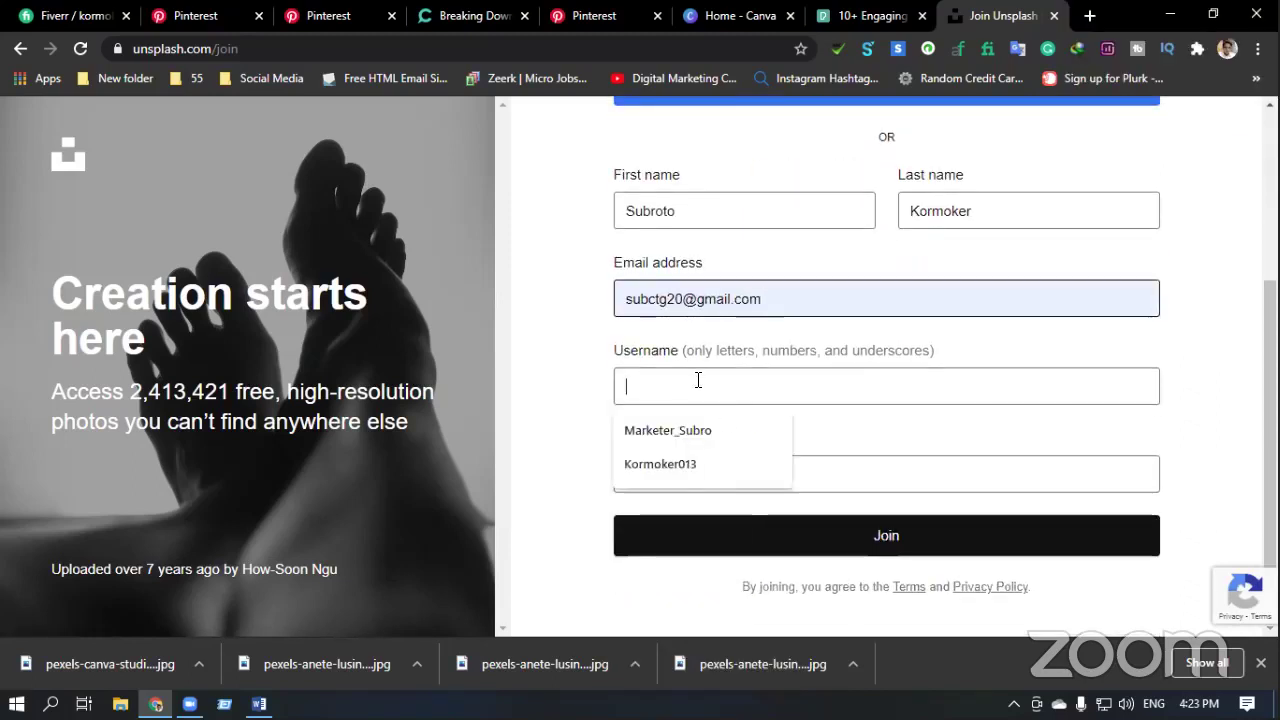
click(670, 476)
click(670, 475)
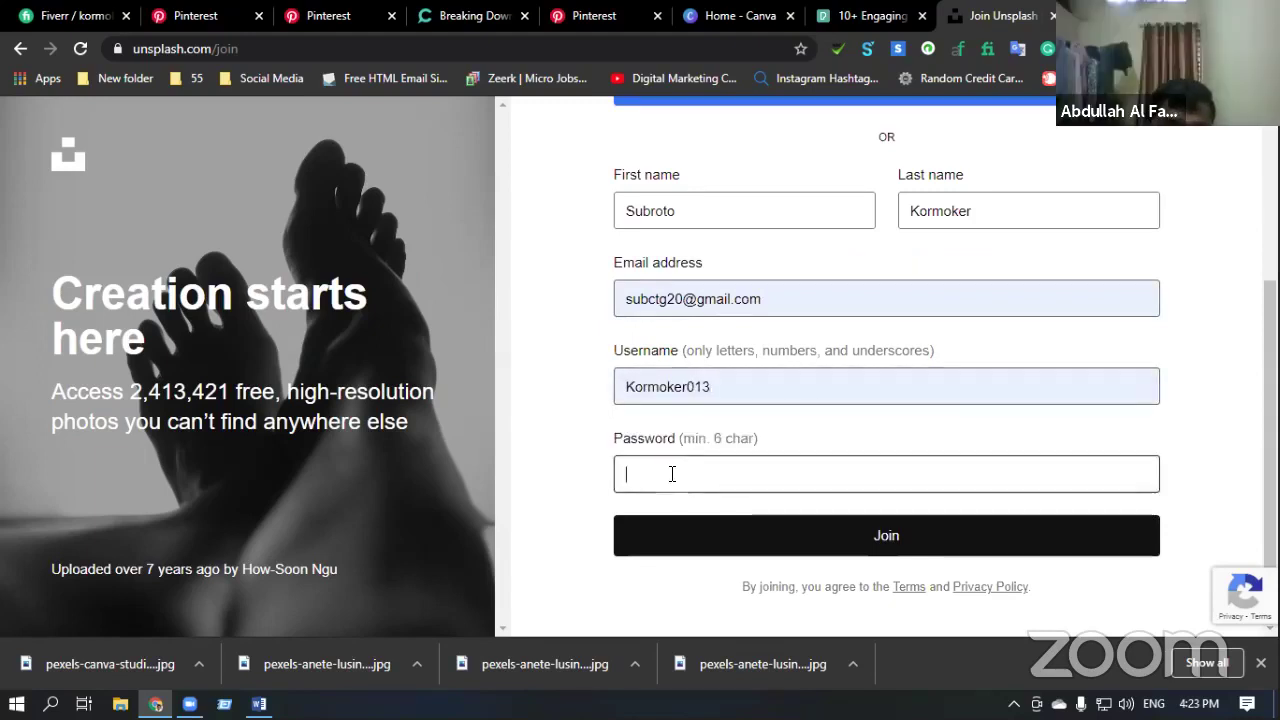
text(••)
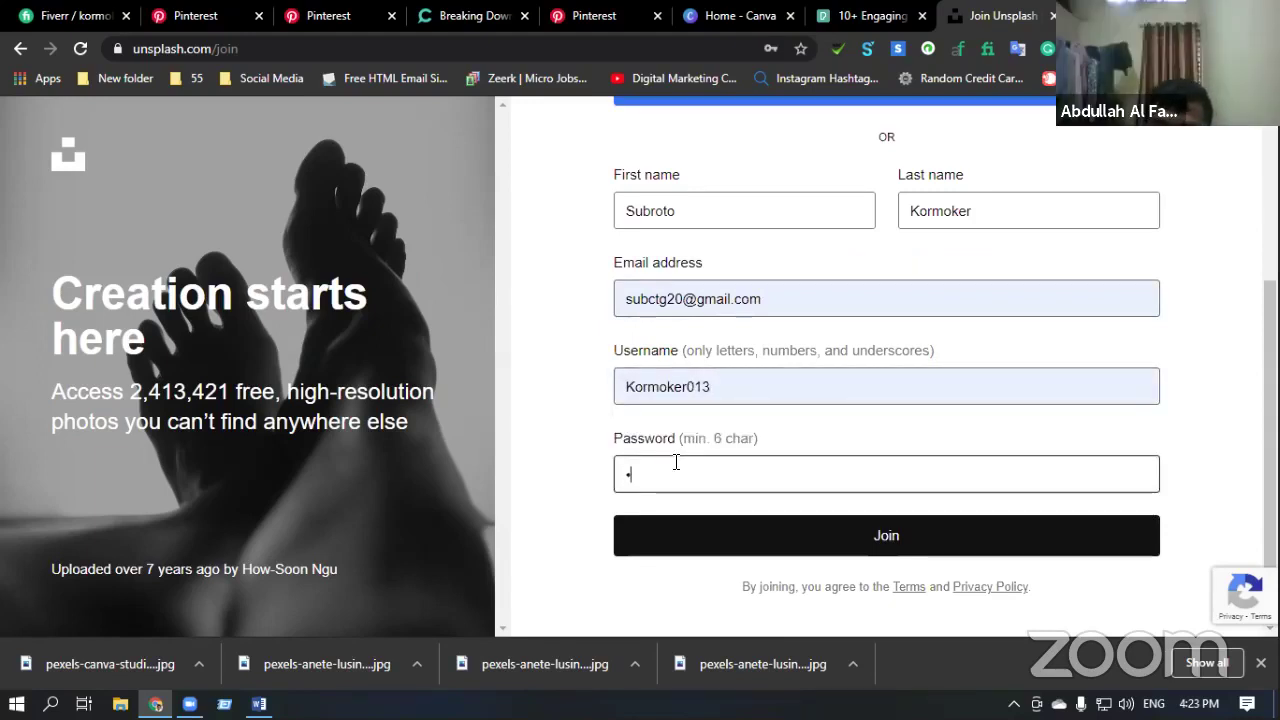
text(•••••)
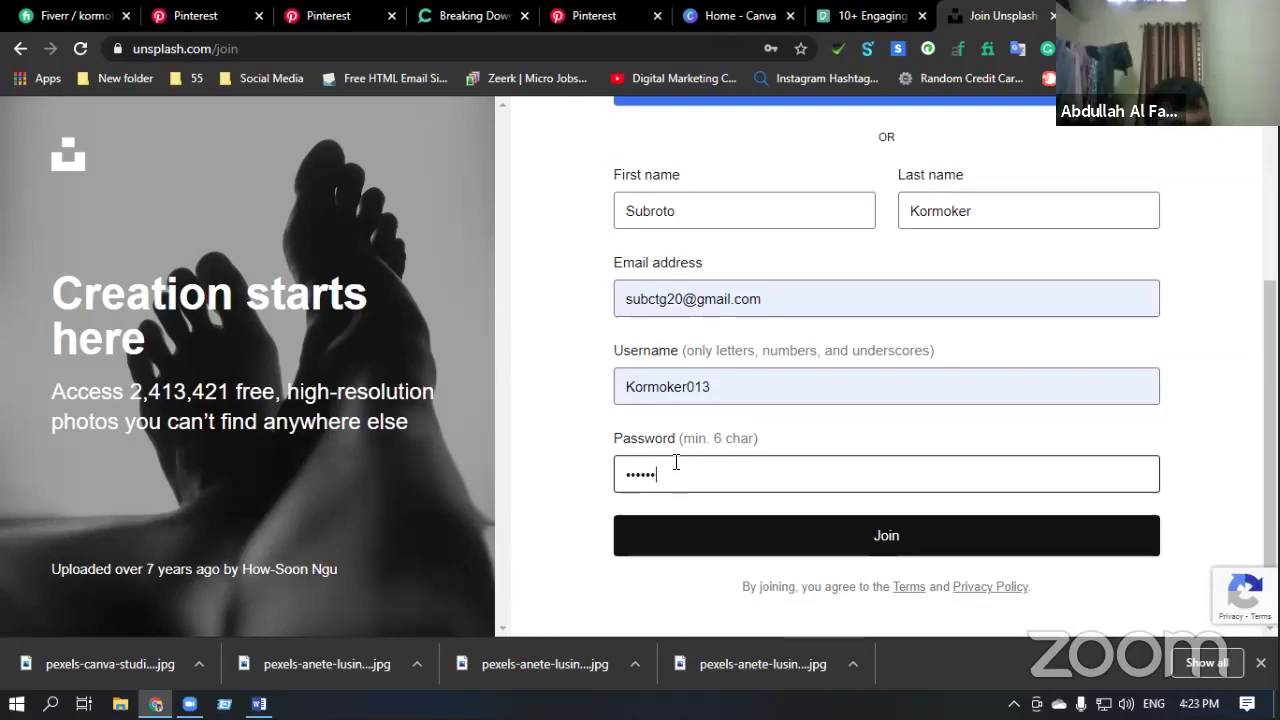
Submit the Join form and pass the traffic-light image check
click(899, 545)
click(899, 545)
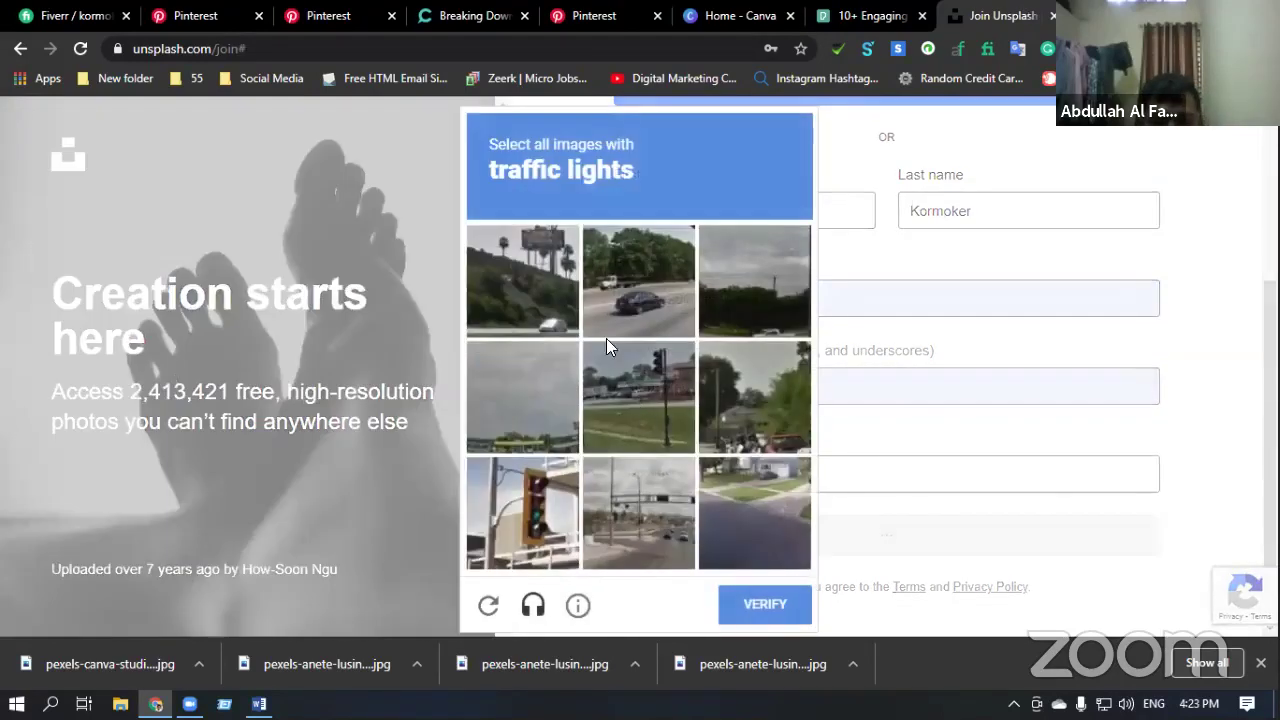
click(526, 530)
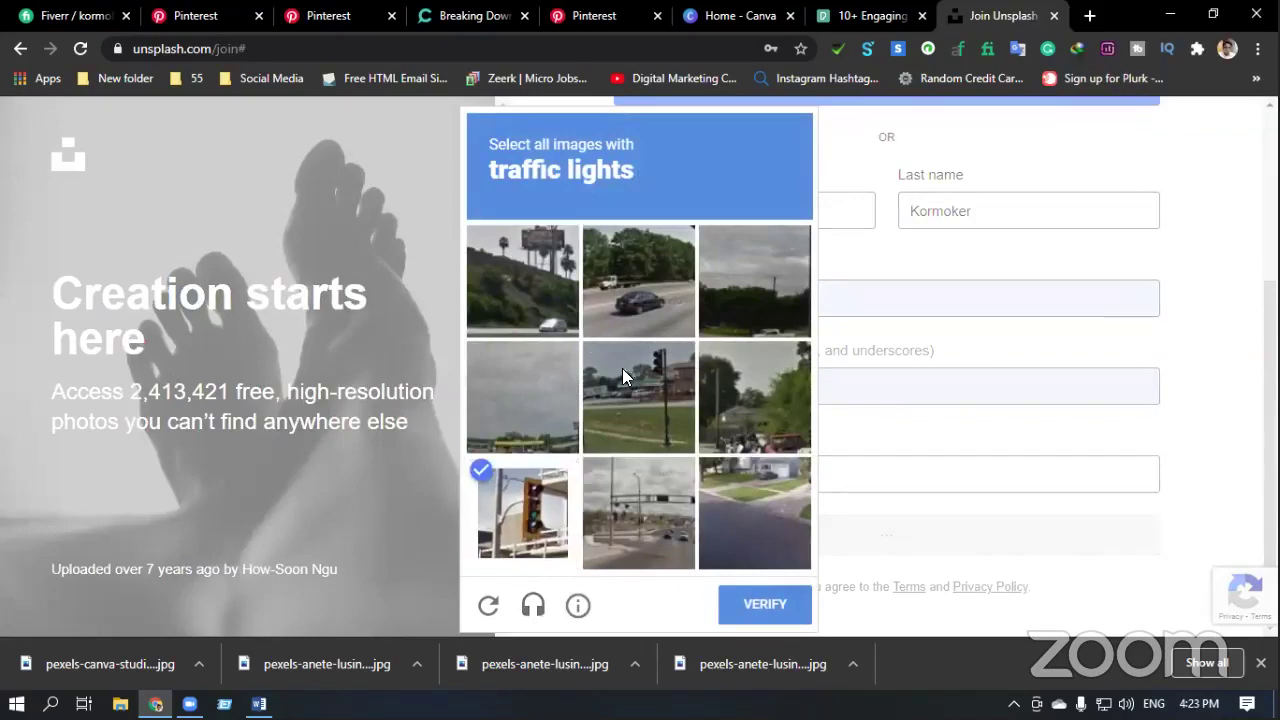
click(644, 498)
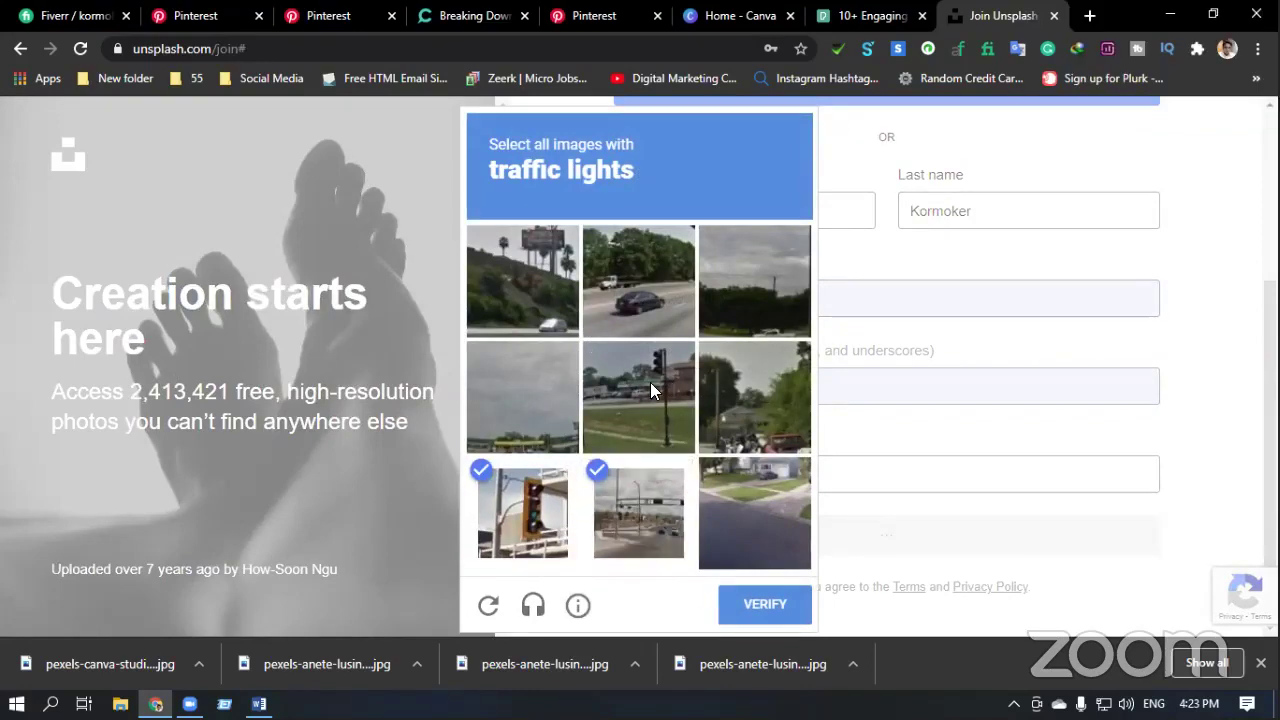
click(650, 382)
click(787, 607)
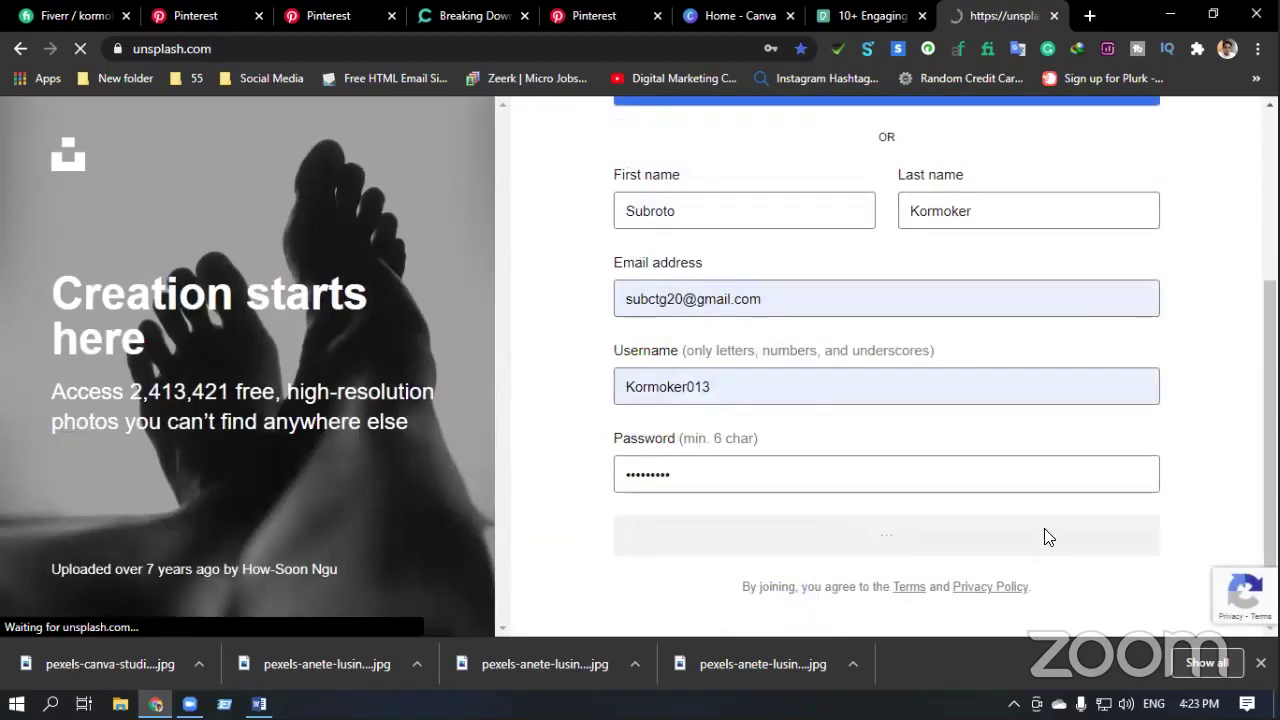
scroll(680, 414, down, 6)
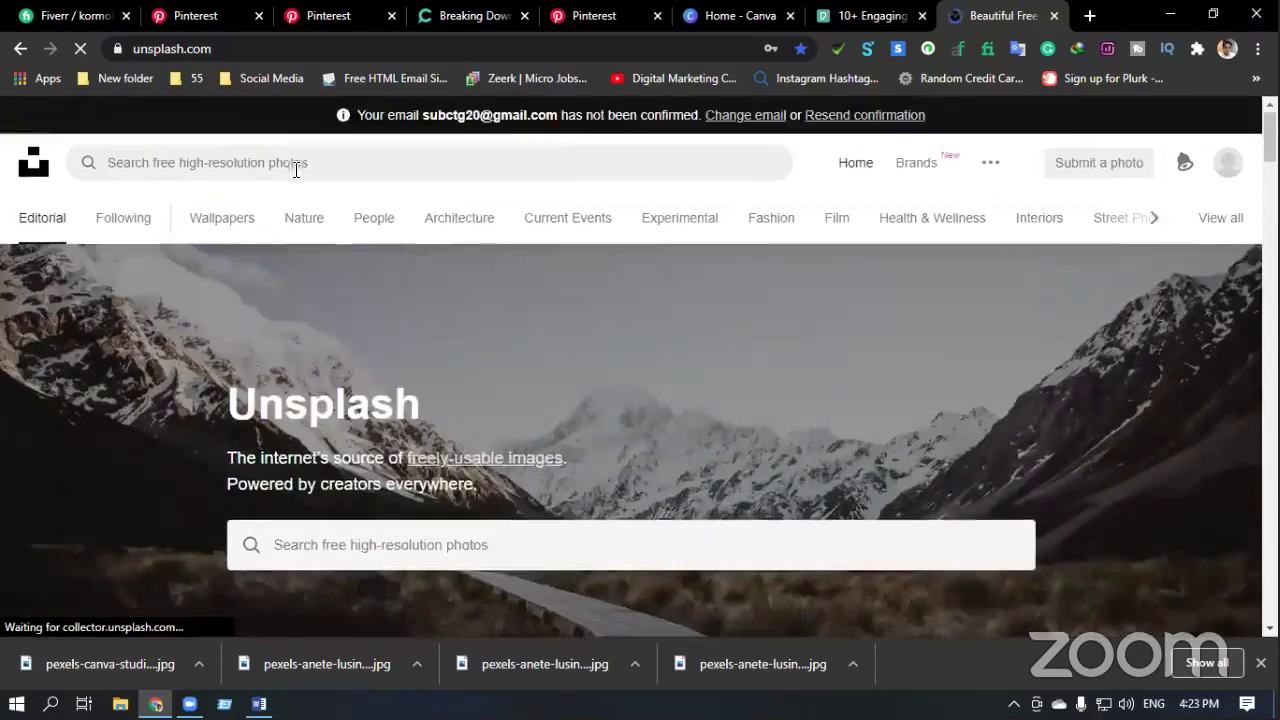
Save the new login in Chrome and search Unsplash for 'SEO analatic'
click(296, 163)
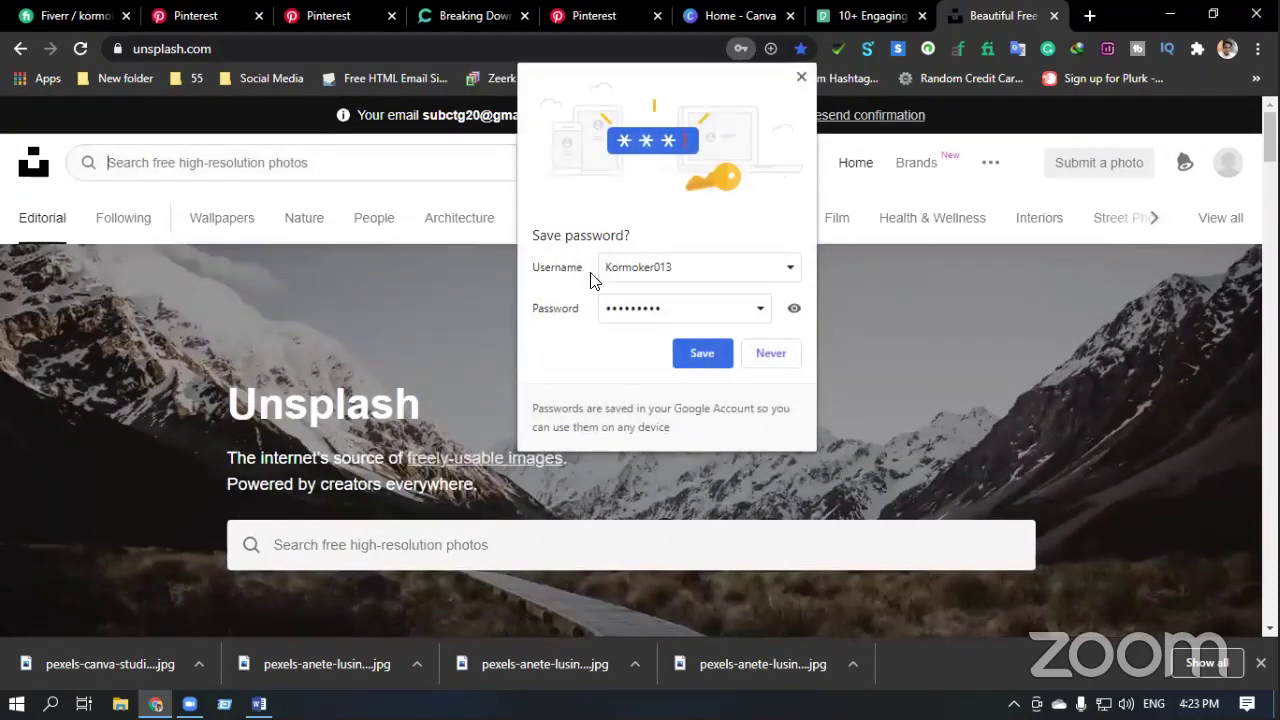
click(700, 354)
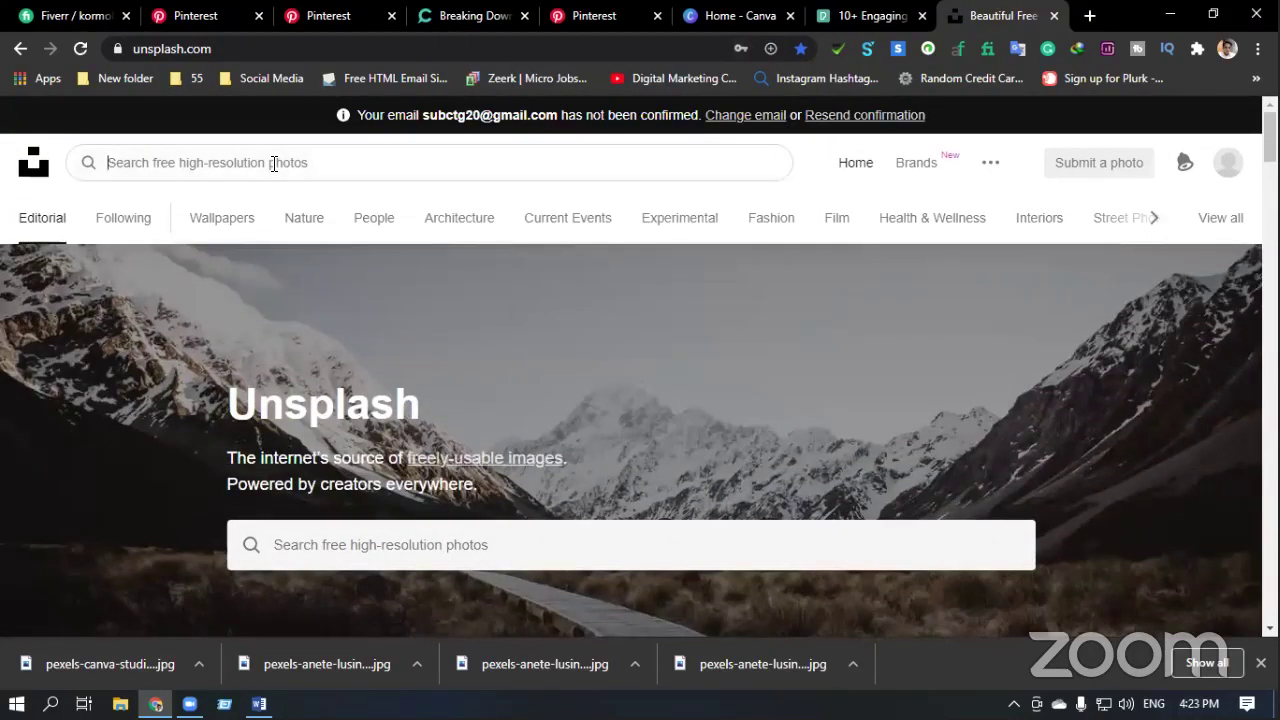
text(SEO anala)
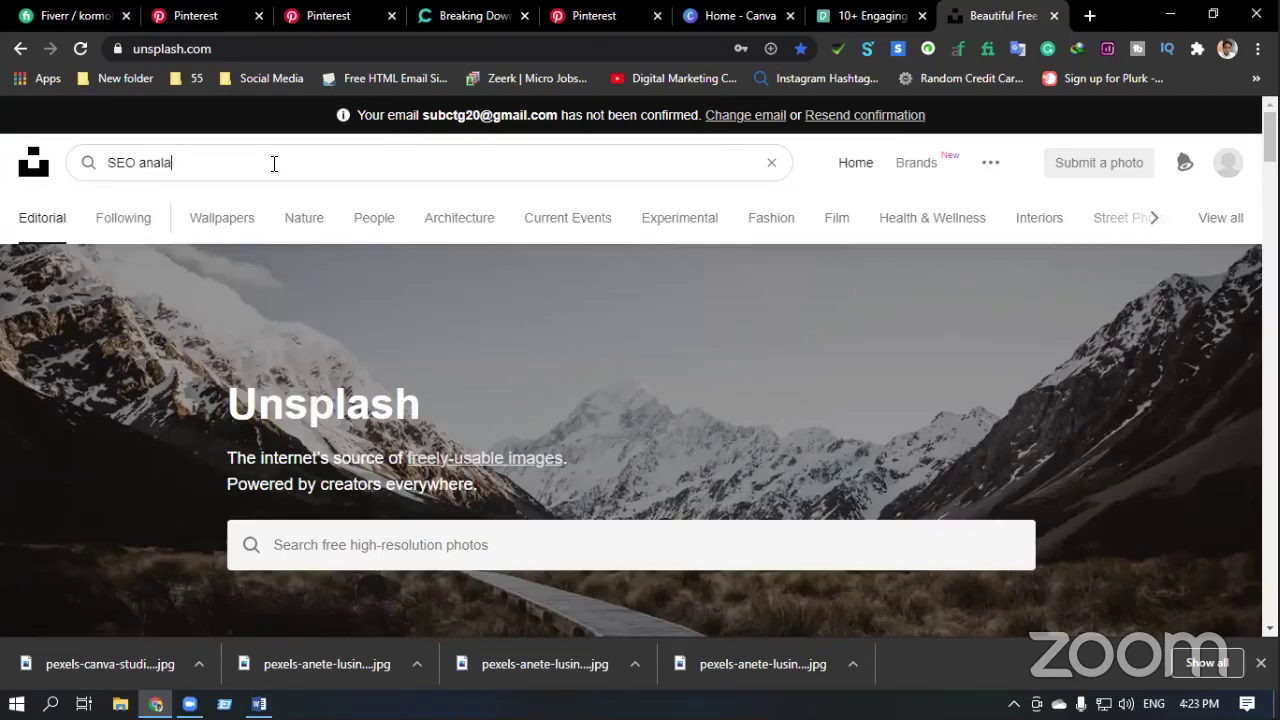
text(tic)
key(Return)
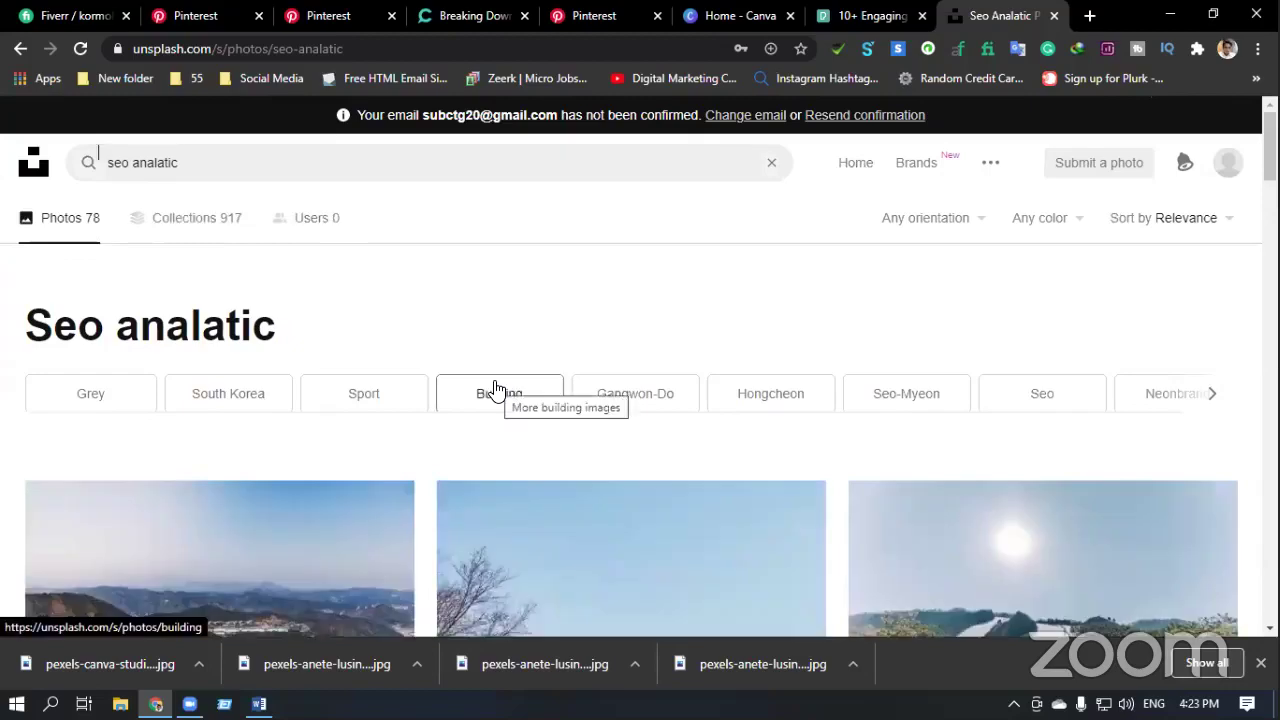
Browse the 78 'seo analatic' results, then replace the query with 'SEO Anal'
scroll(482, 398, down, 1)
scroll(482, 398, down, 7)
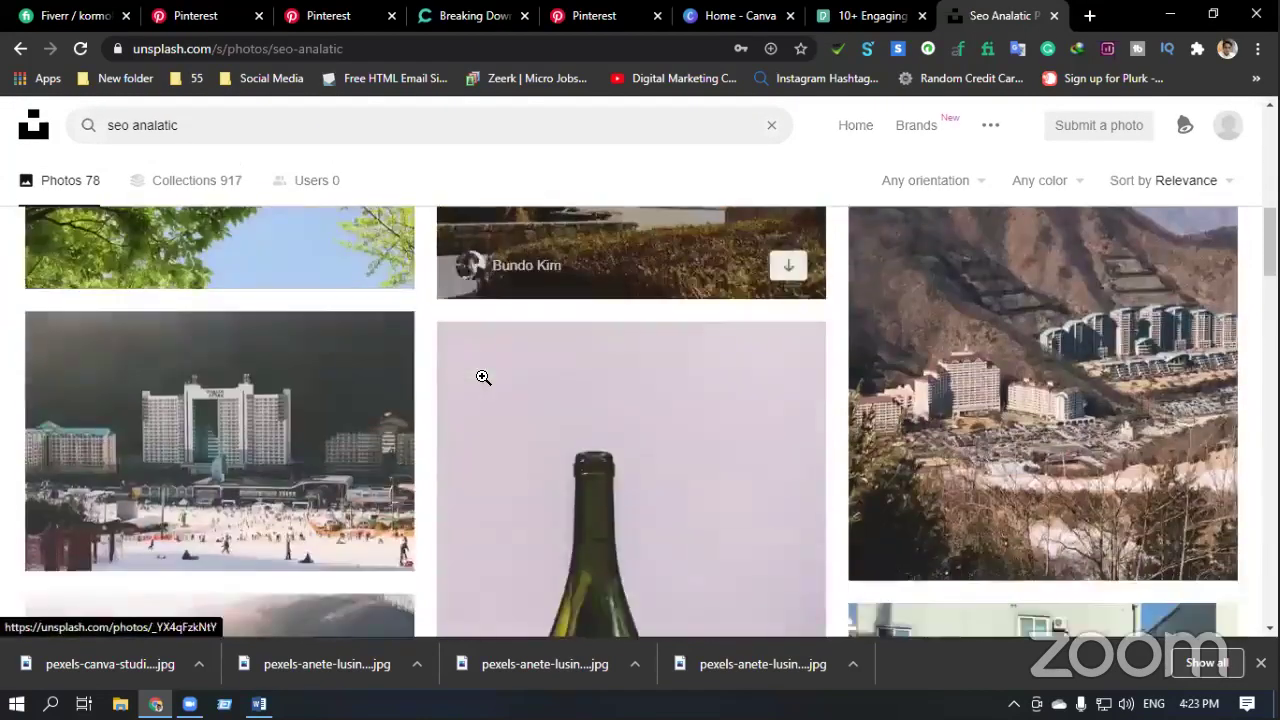
scroll(157, 447, up, 1)
scroll(1018, 413, up, 3)
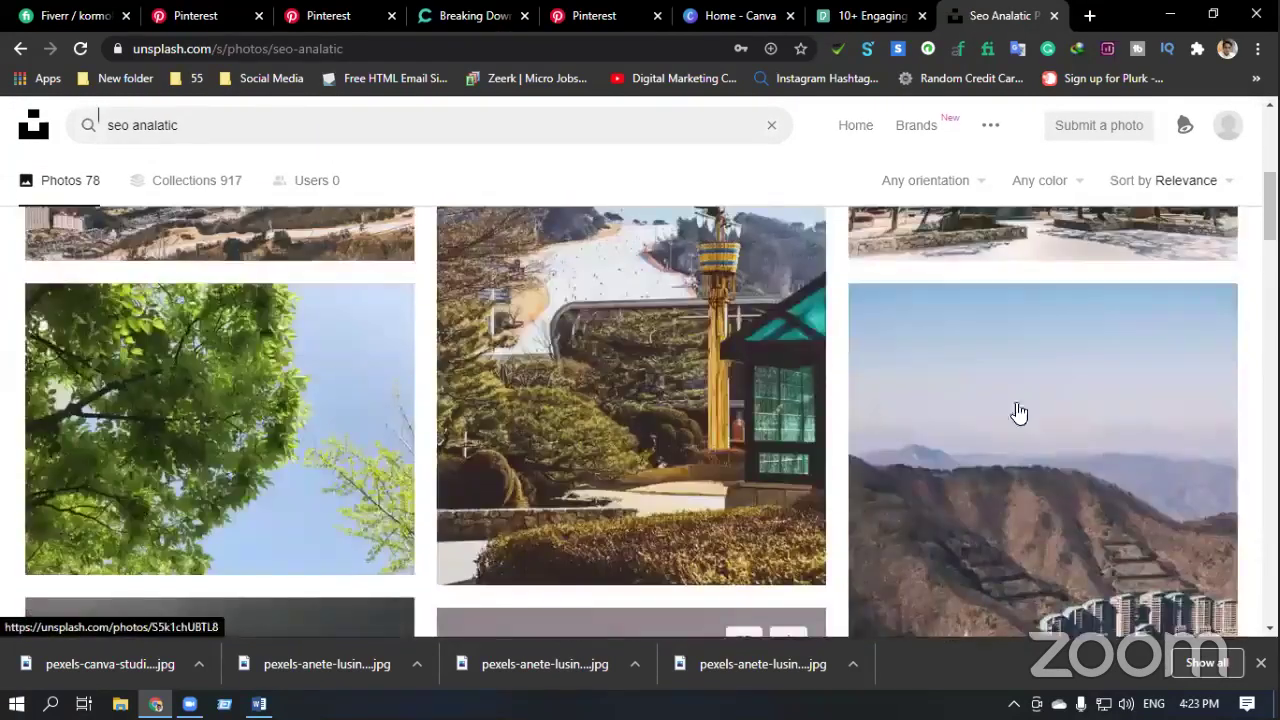
scroll(509, 429, up, 5)
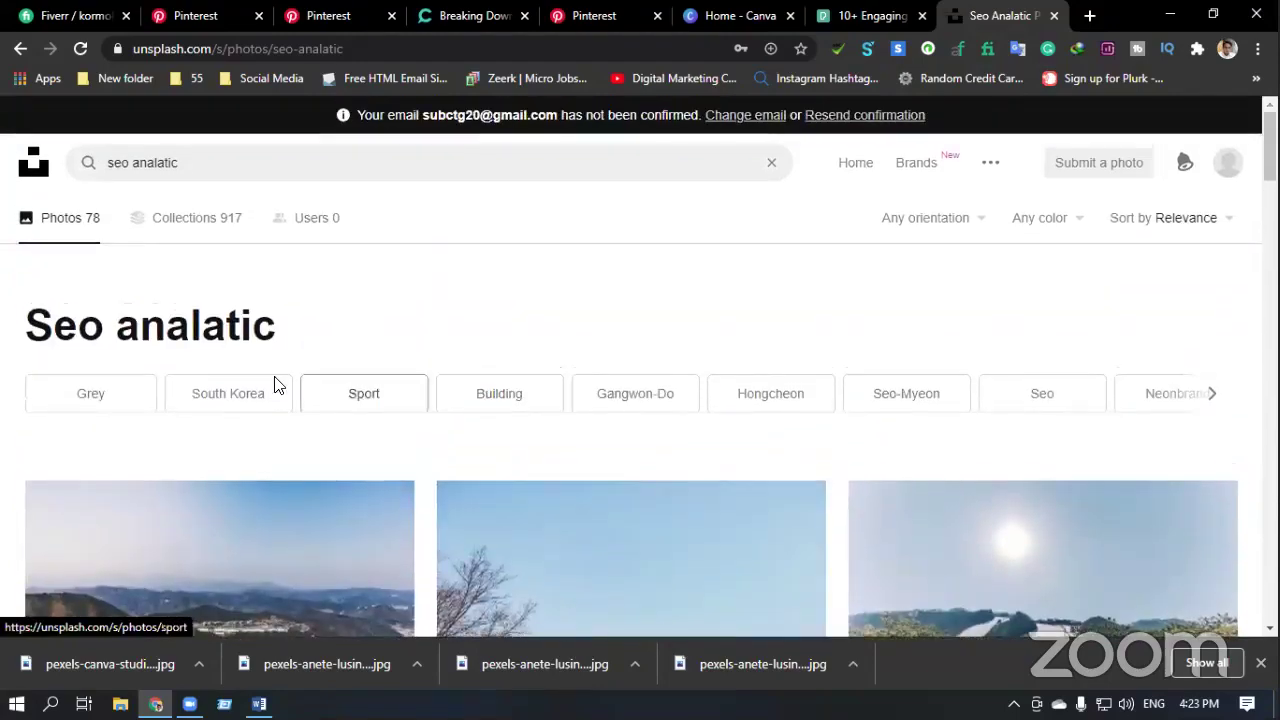
scroll(168, 166, down, 4)
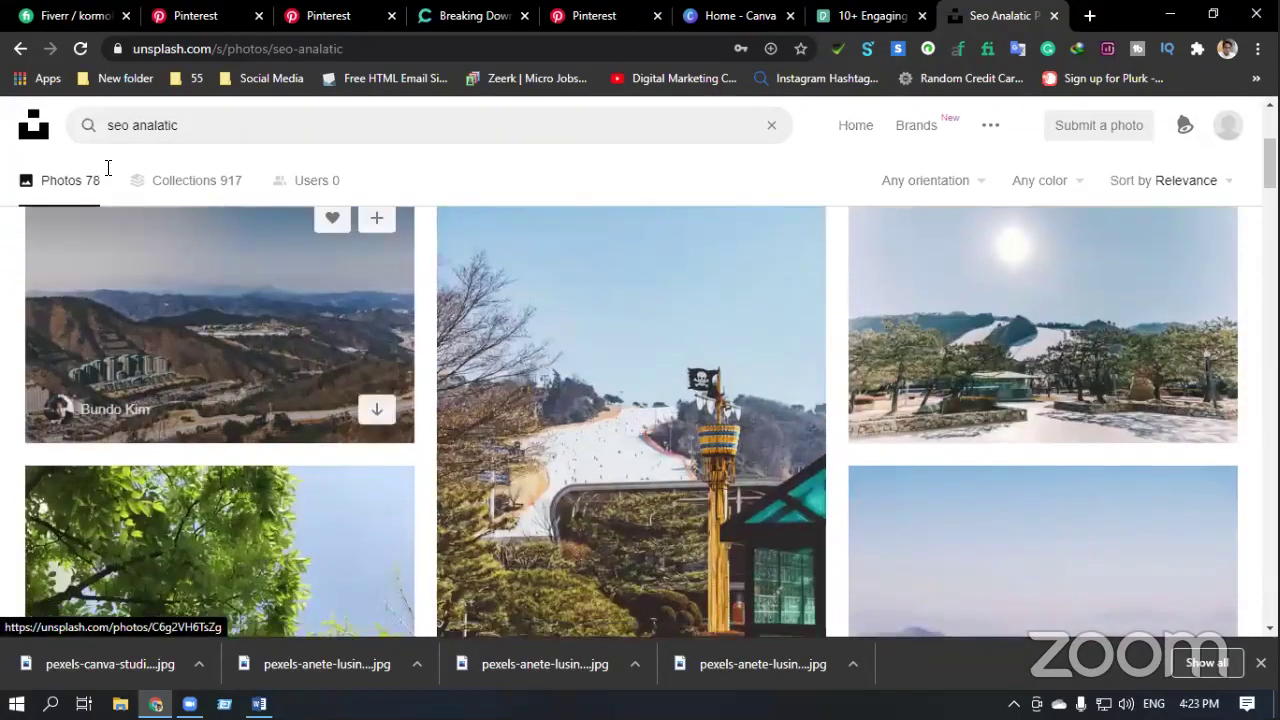
scroll(106, 168, down, 10)
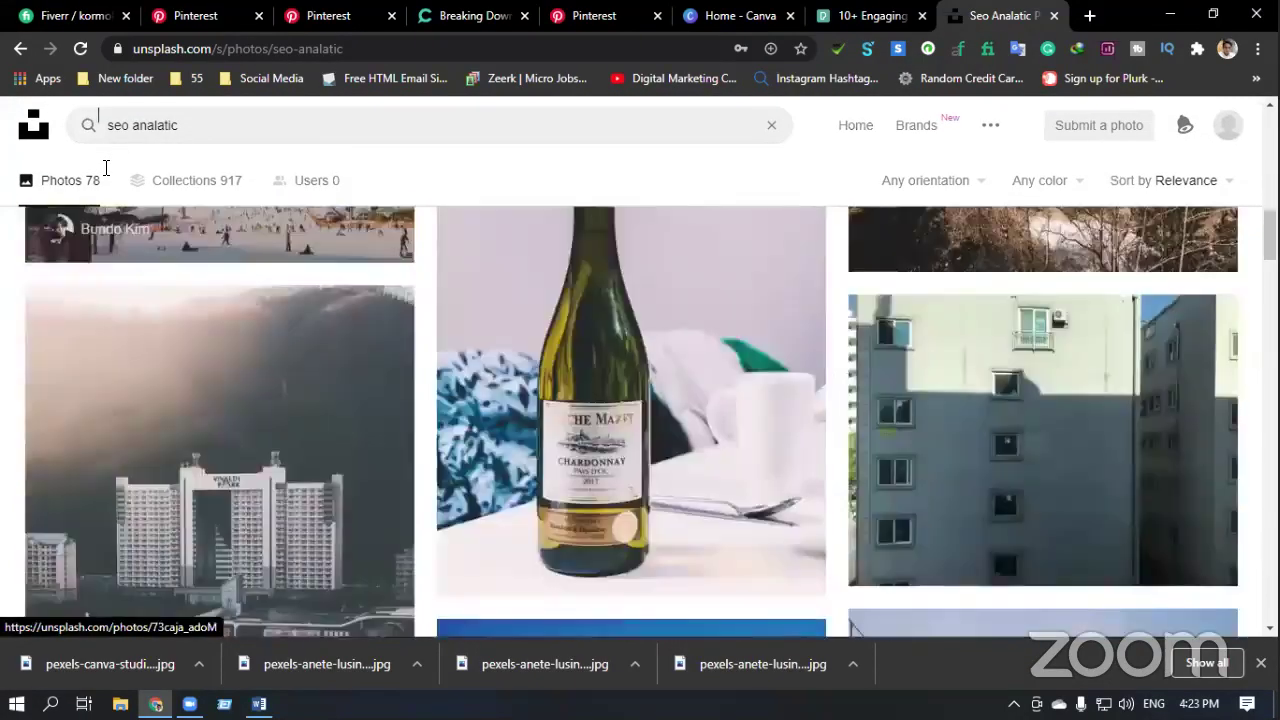
scroll(106, 168, up, 3)
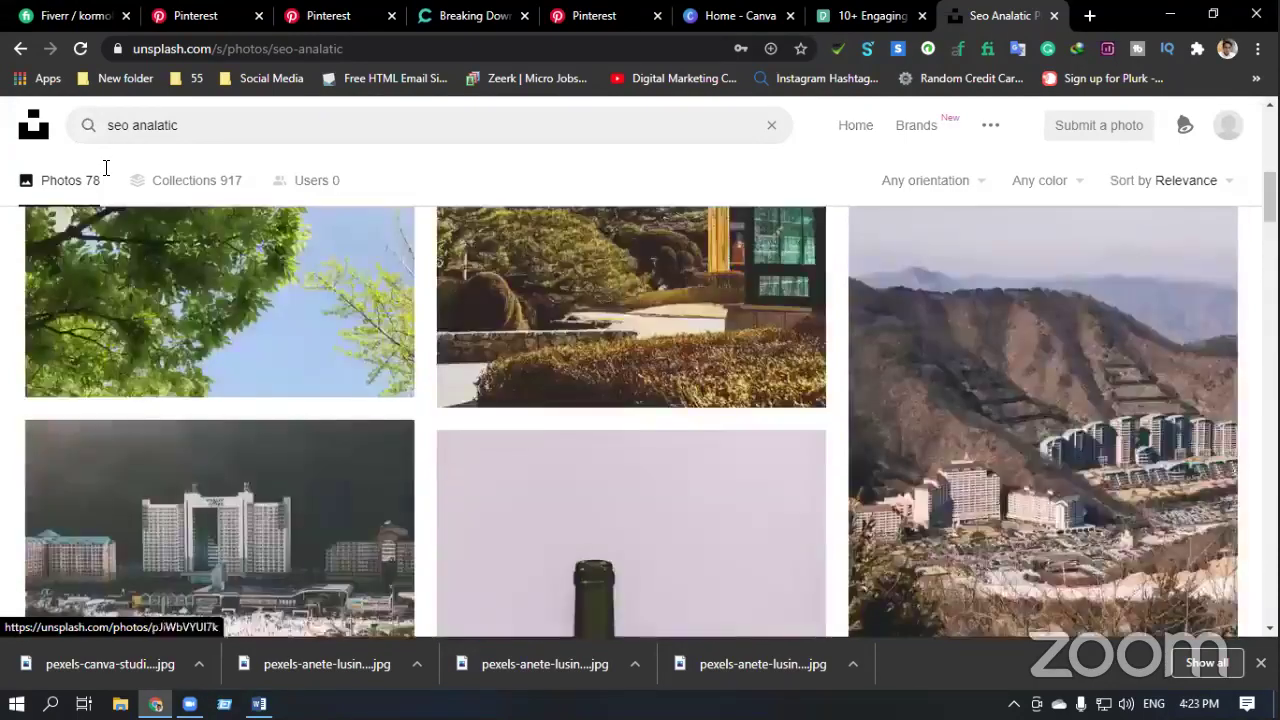
scroll(106, 168, up, 10)
triple_click(106, 163)
text(SEO An)
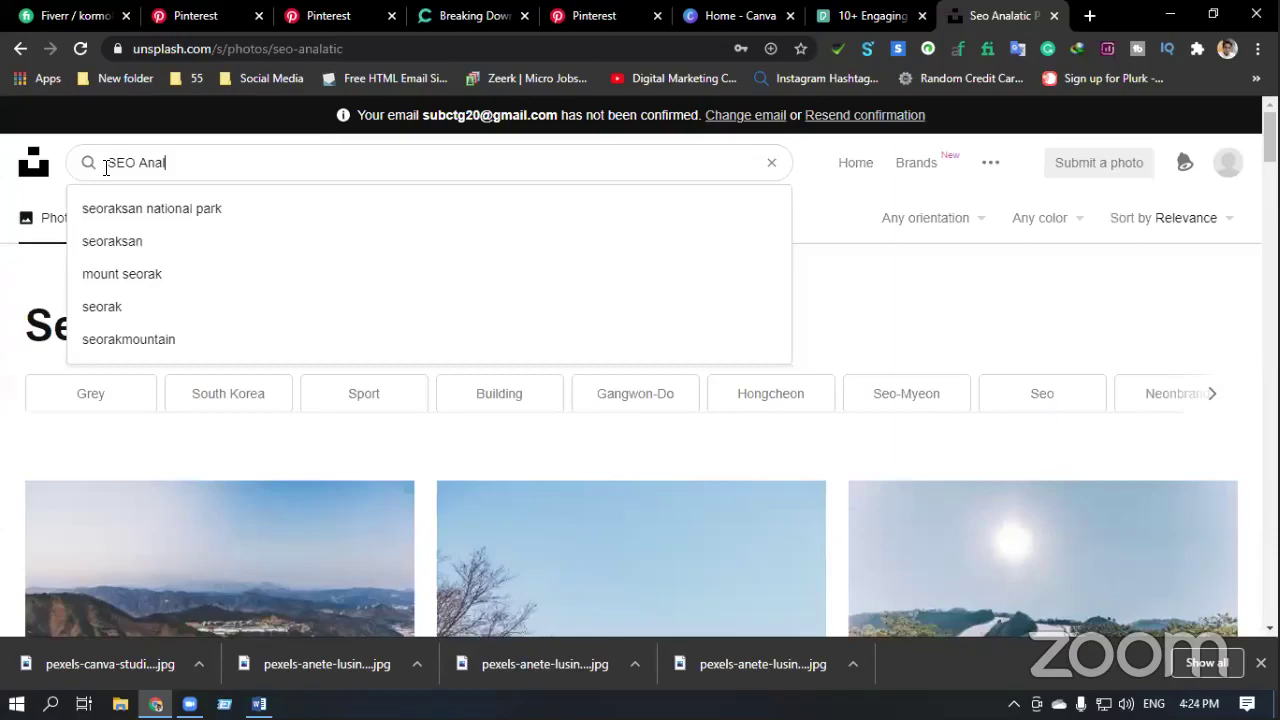
text(al)
Run the revised search and scroll through the 'seo' photos of laptops, offices and podcasts
key(Return)
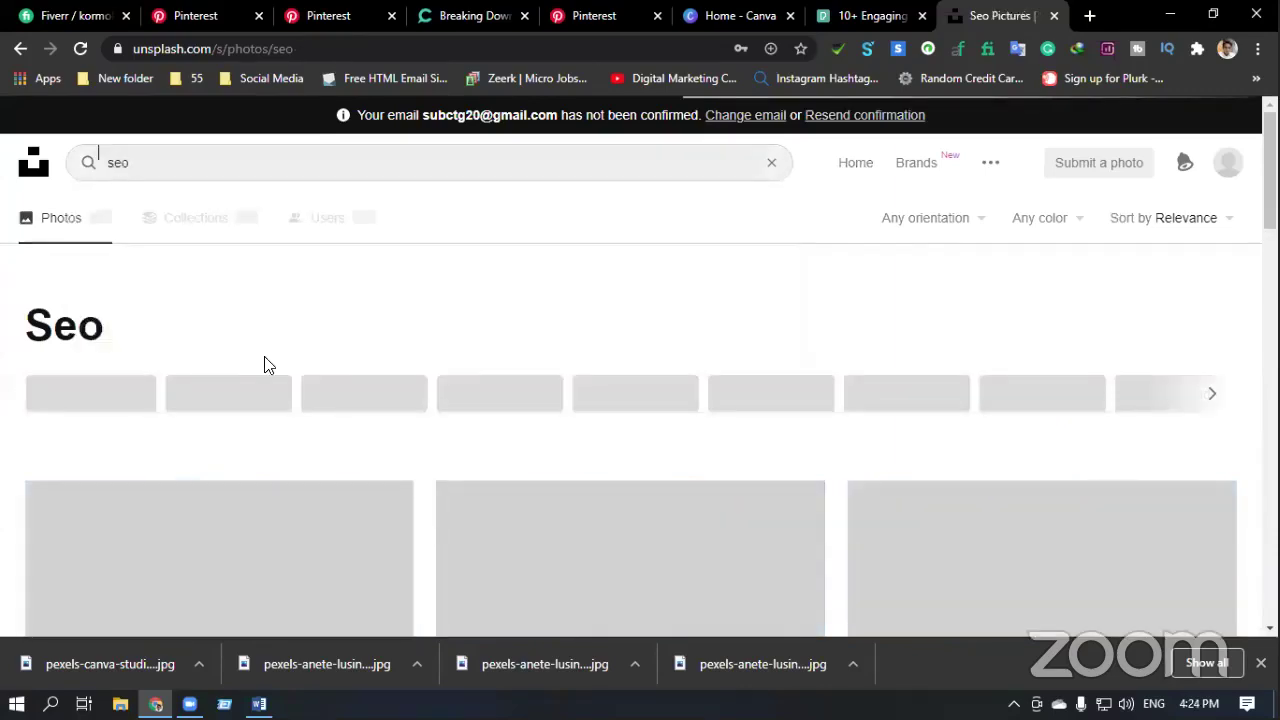
scroll(267, 359, down, 3)
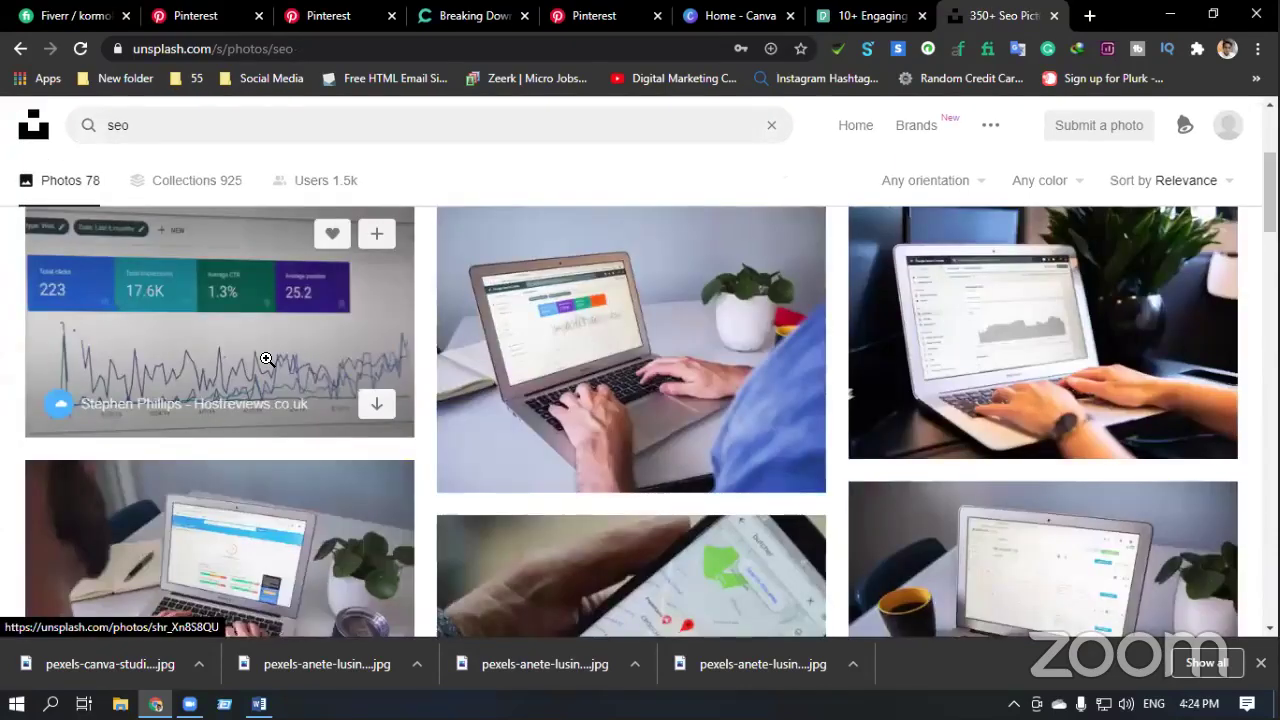
scroll(267, 359, down, 2)
scroll(267, 359, down, 3)
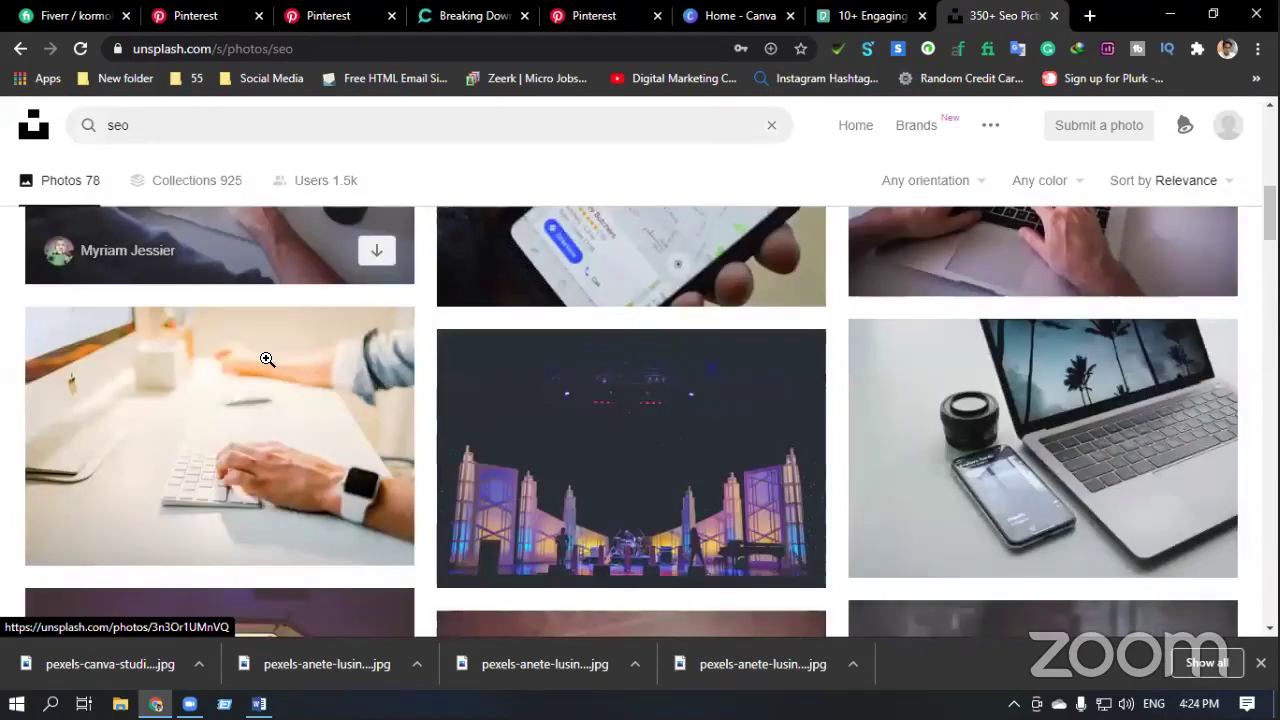
scroll(267, 359, down, 4)
scroll(267, 359, down, 3)
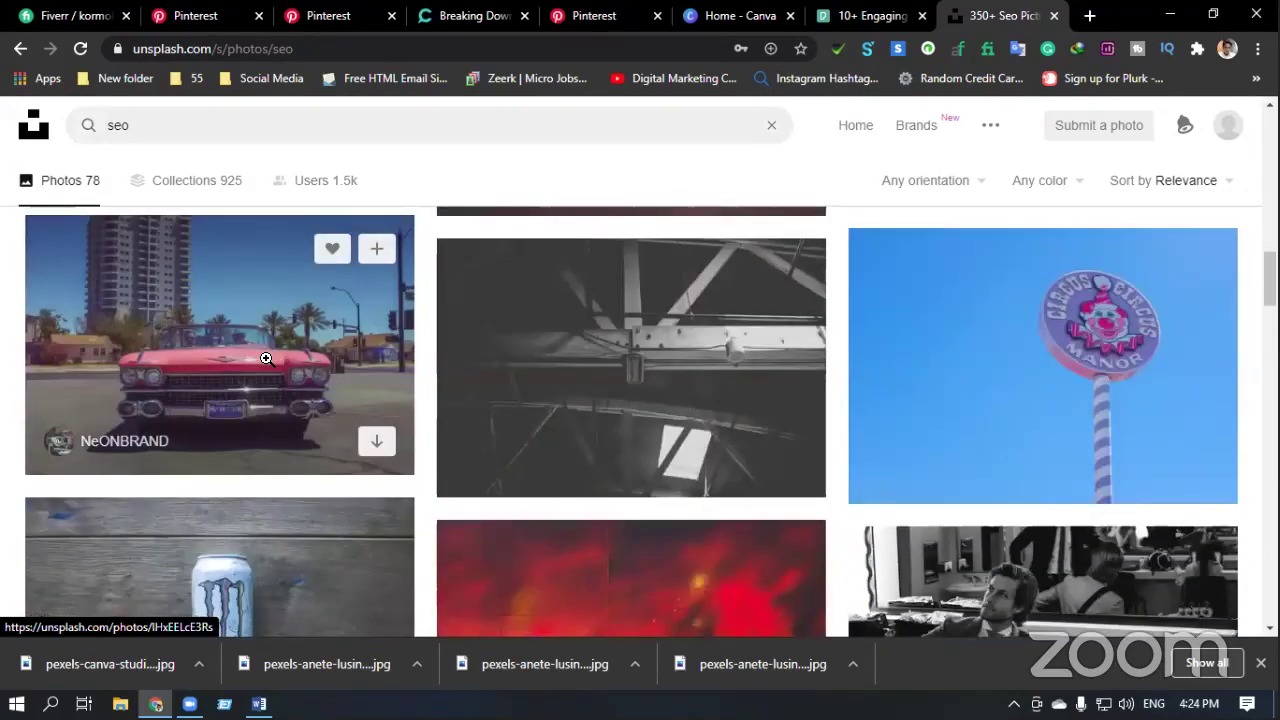
scroll(266, 359, down, 3)
scroll(266, 359, down, 3)
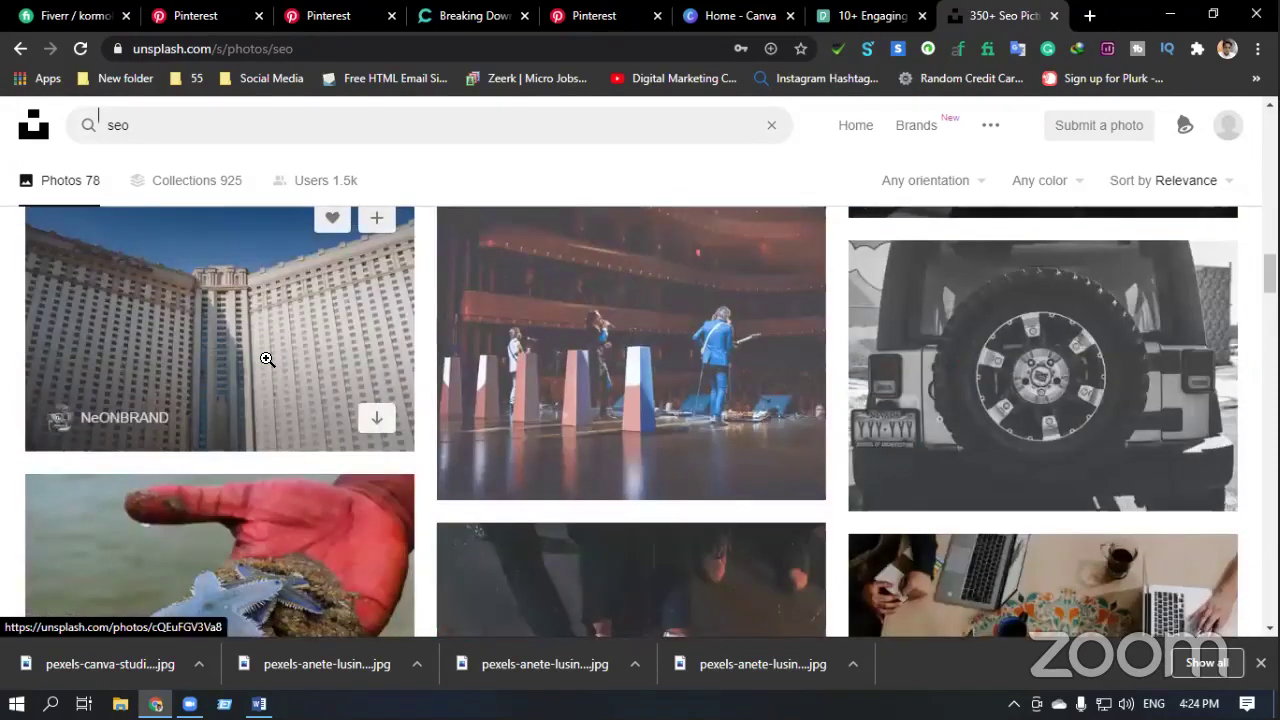
scroll(324, 354, down, 3)
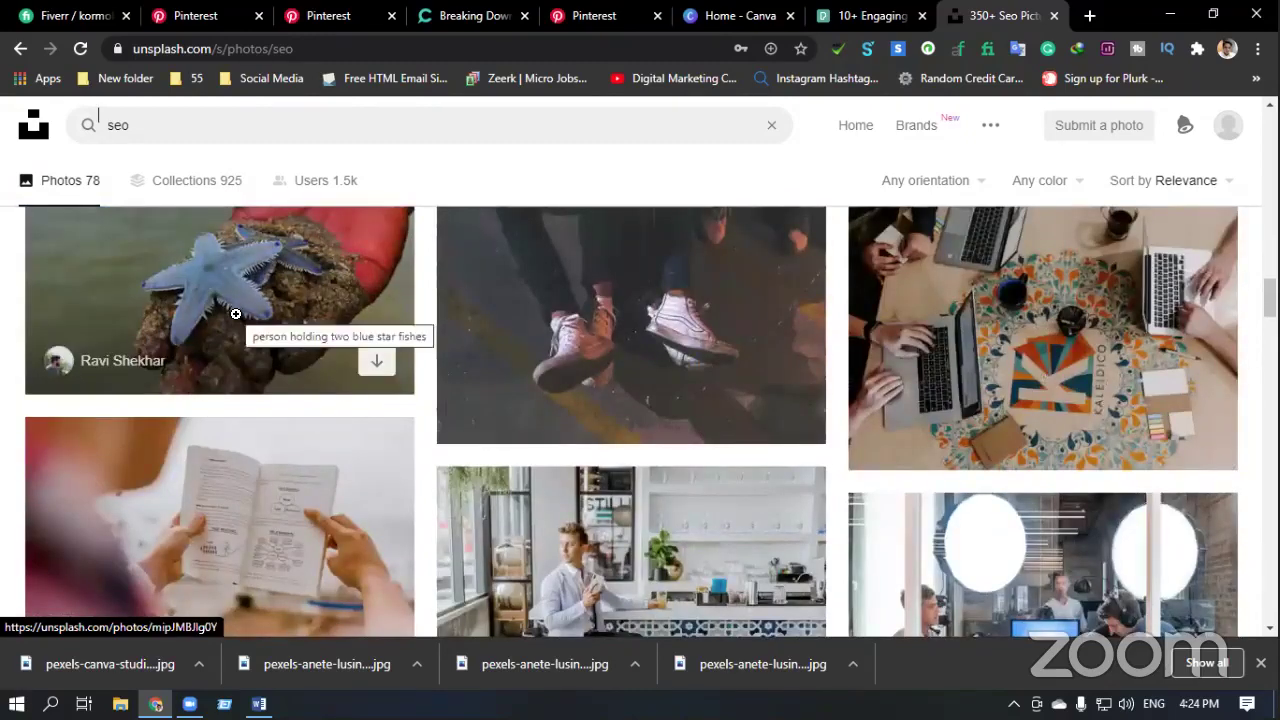
scroll(235, 310, down, 3)
scroll(232, 352, down, 2)
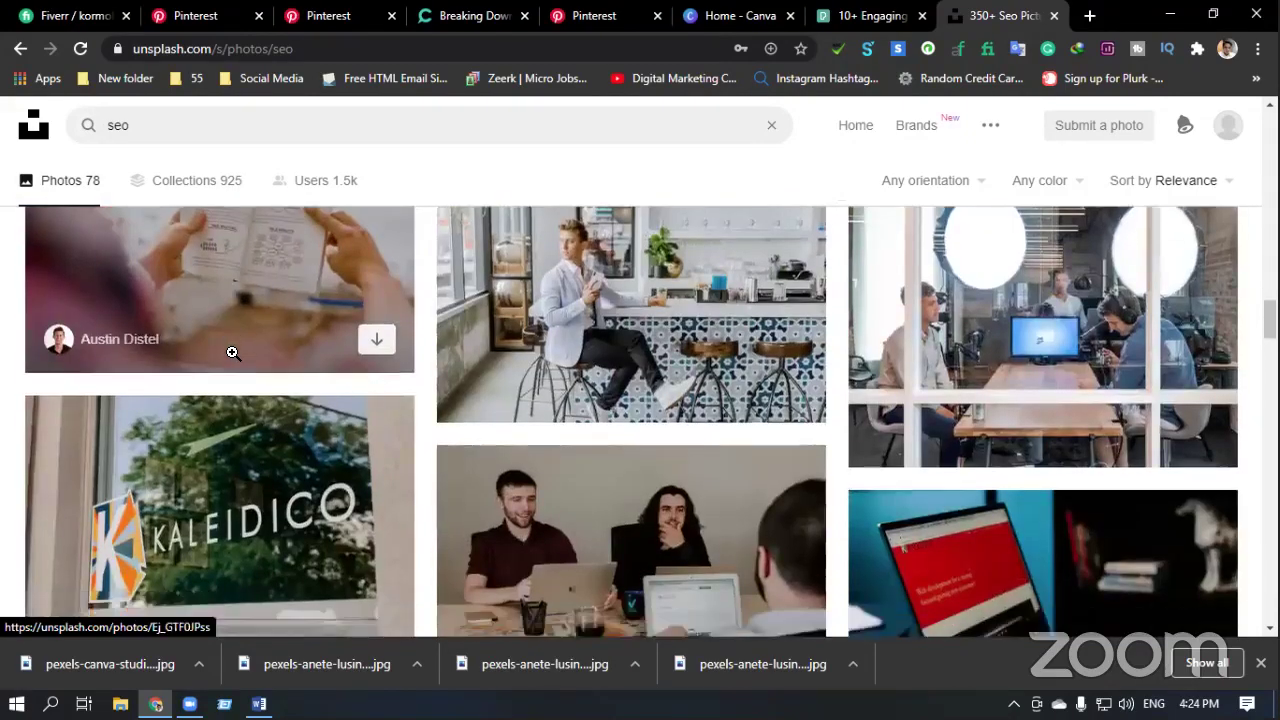
scroll(273, 363, down, 3)
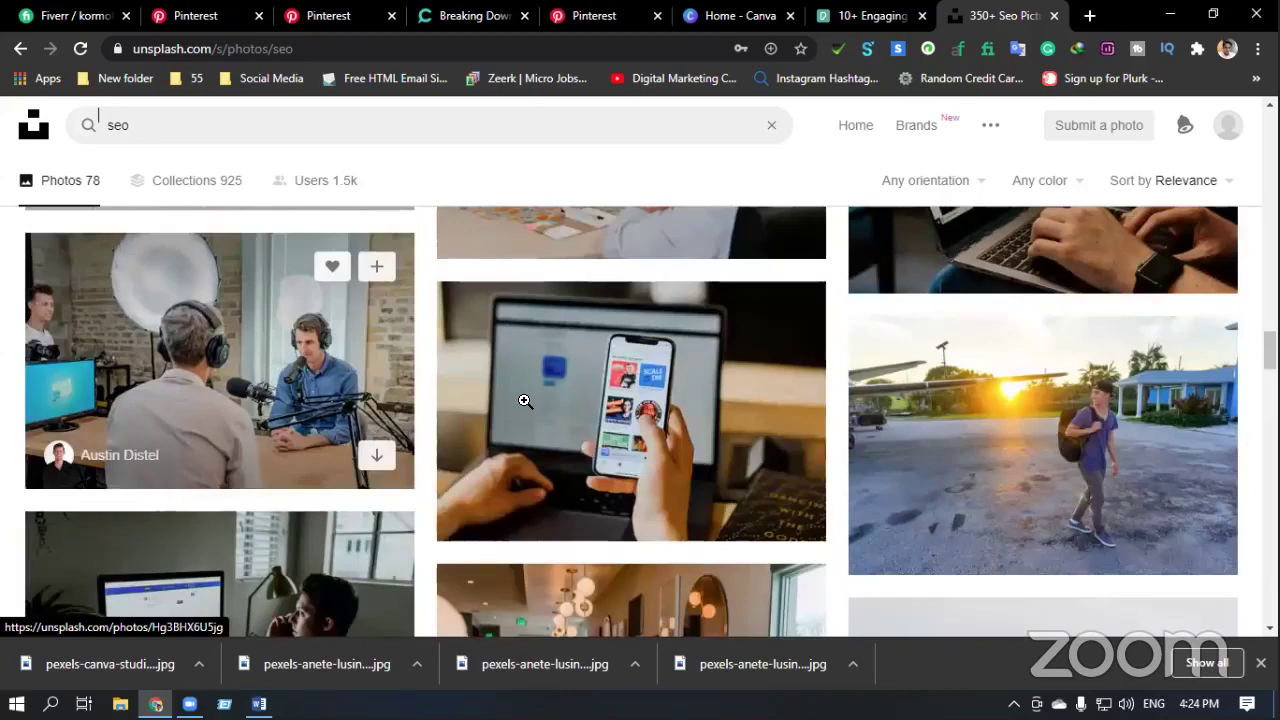
scroll(523, 398, down, 3)
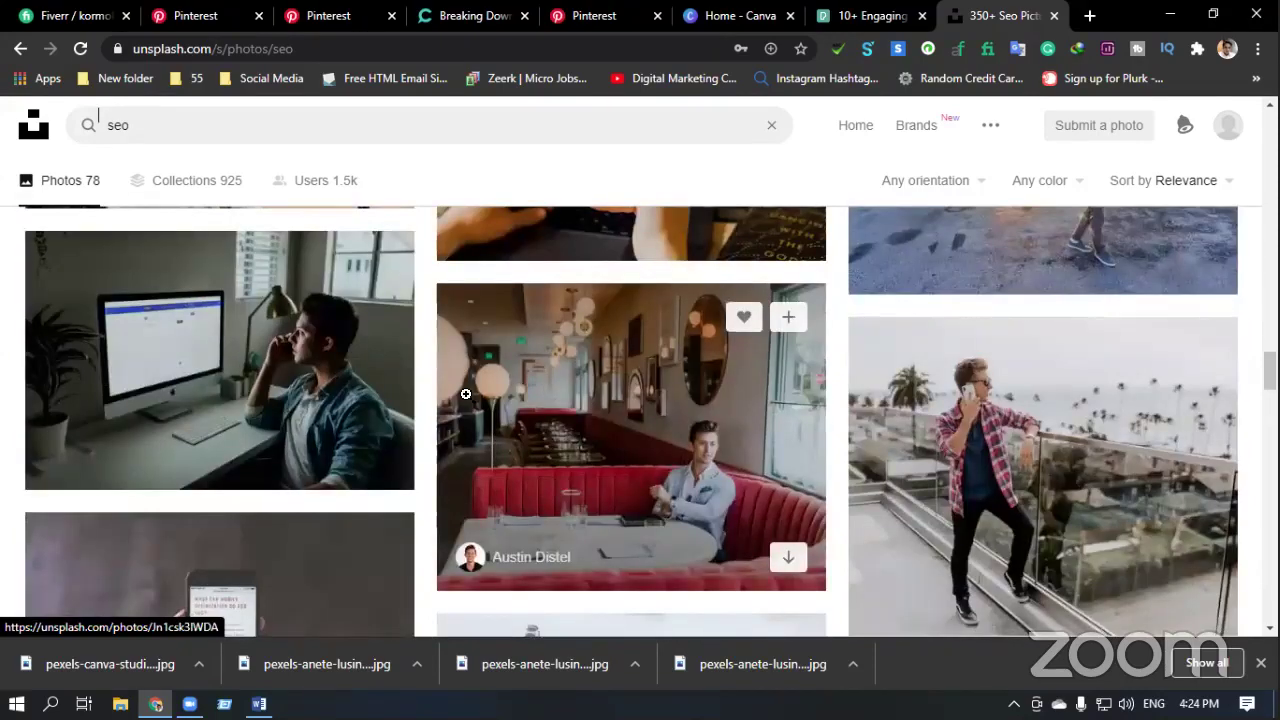
scroll(155, 128, up, 10)
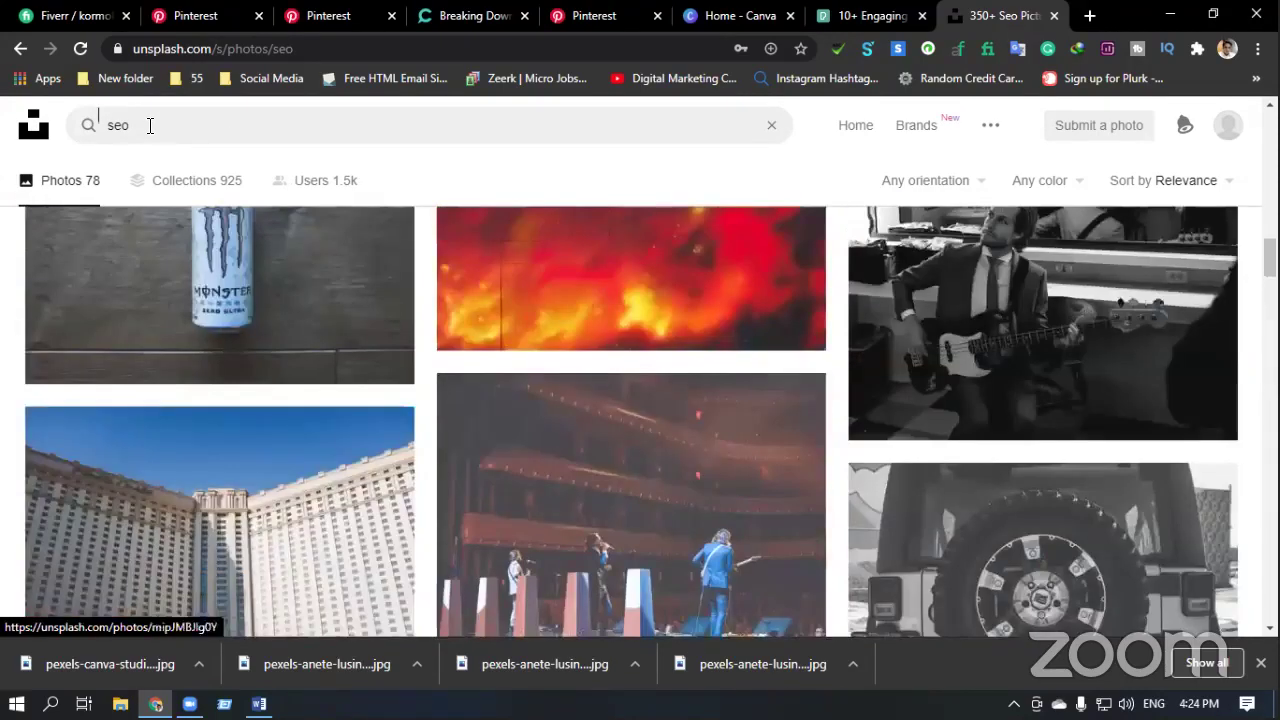
Search Unsplash for 'search engine optimization vertical photo'
double_click(108, 125)
text(Se)
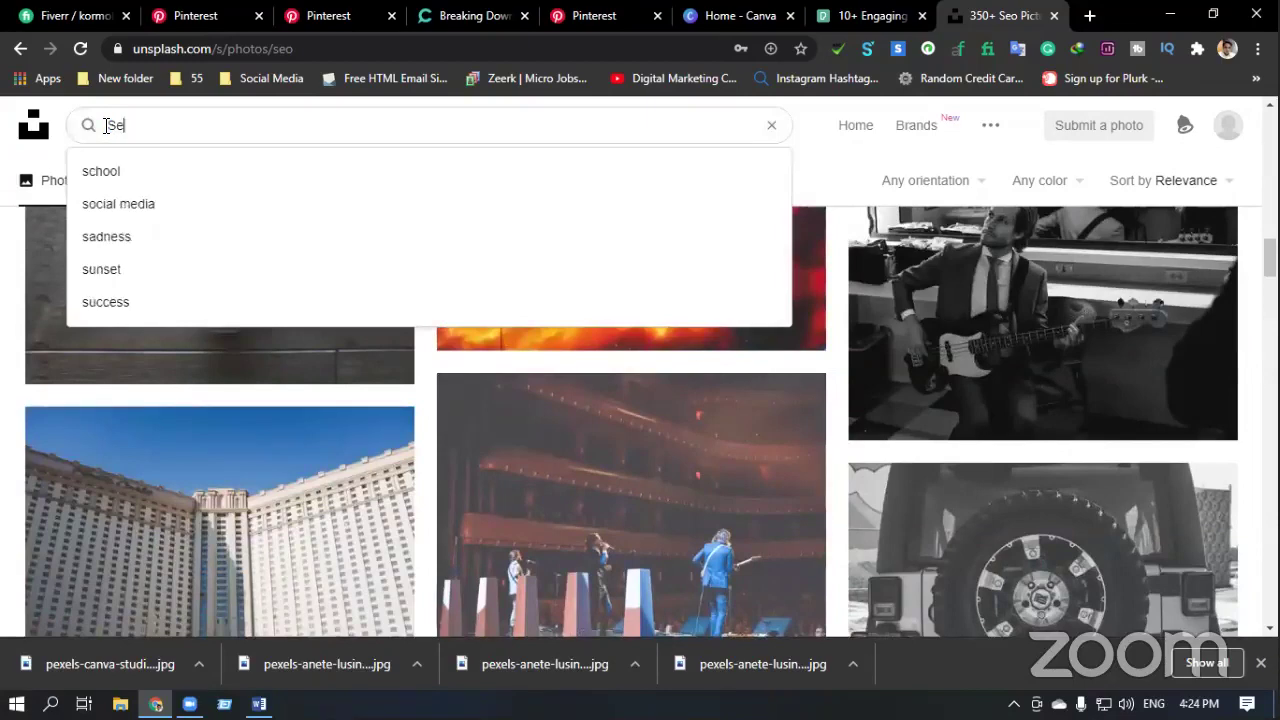
text(arch )
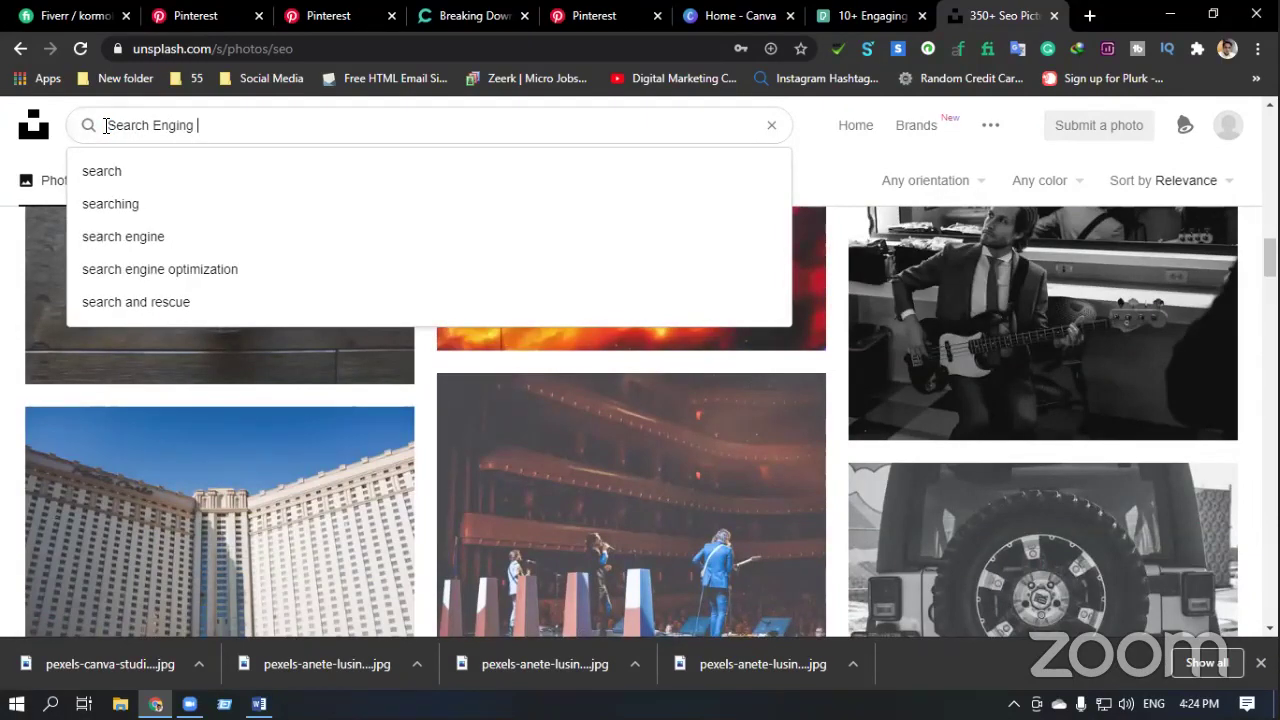
text(Enging)
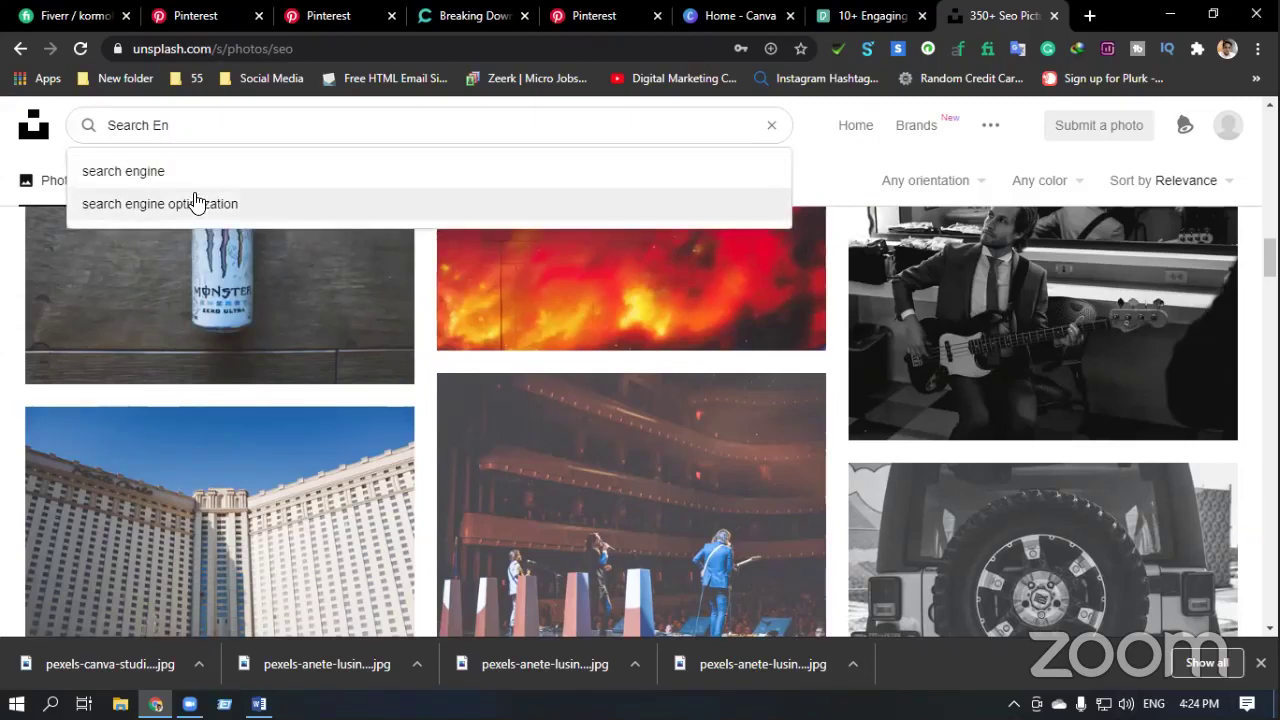
click(205, 200)
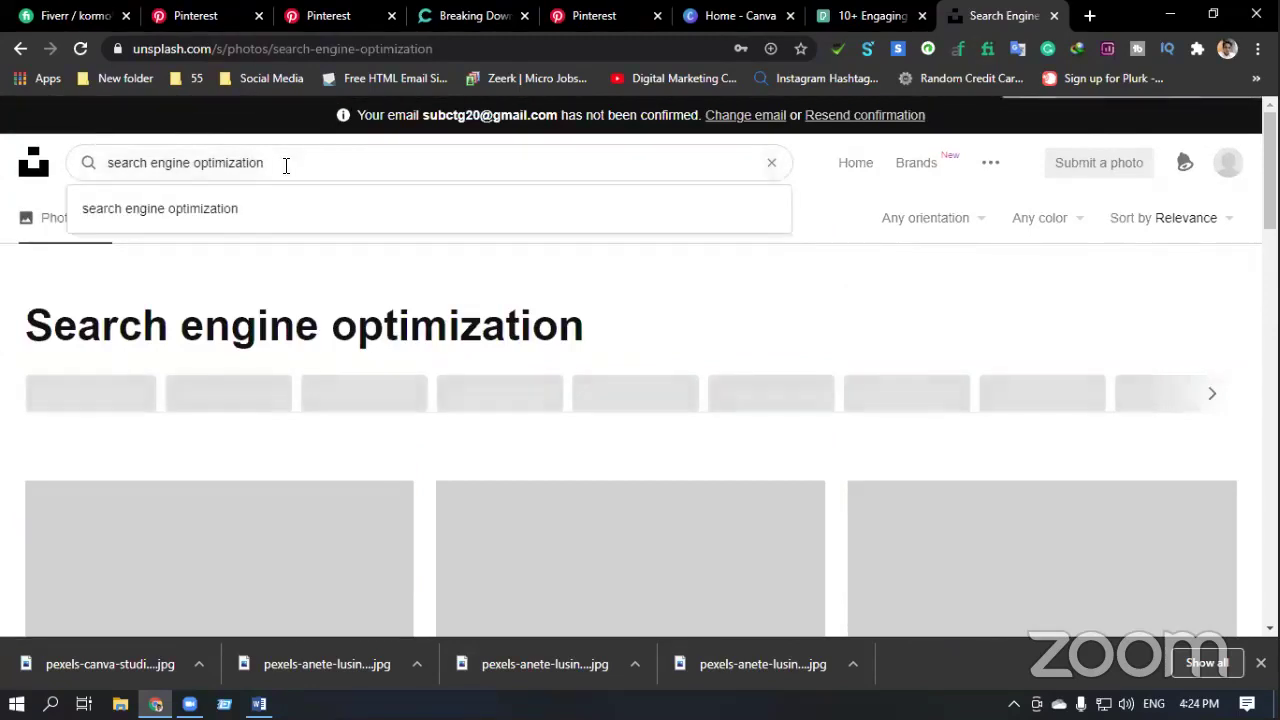
text(ve)
text(ct)
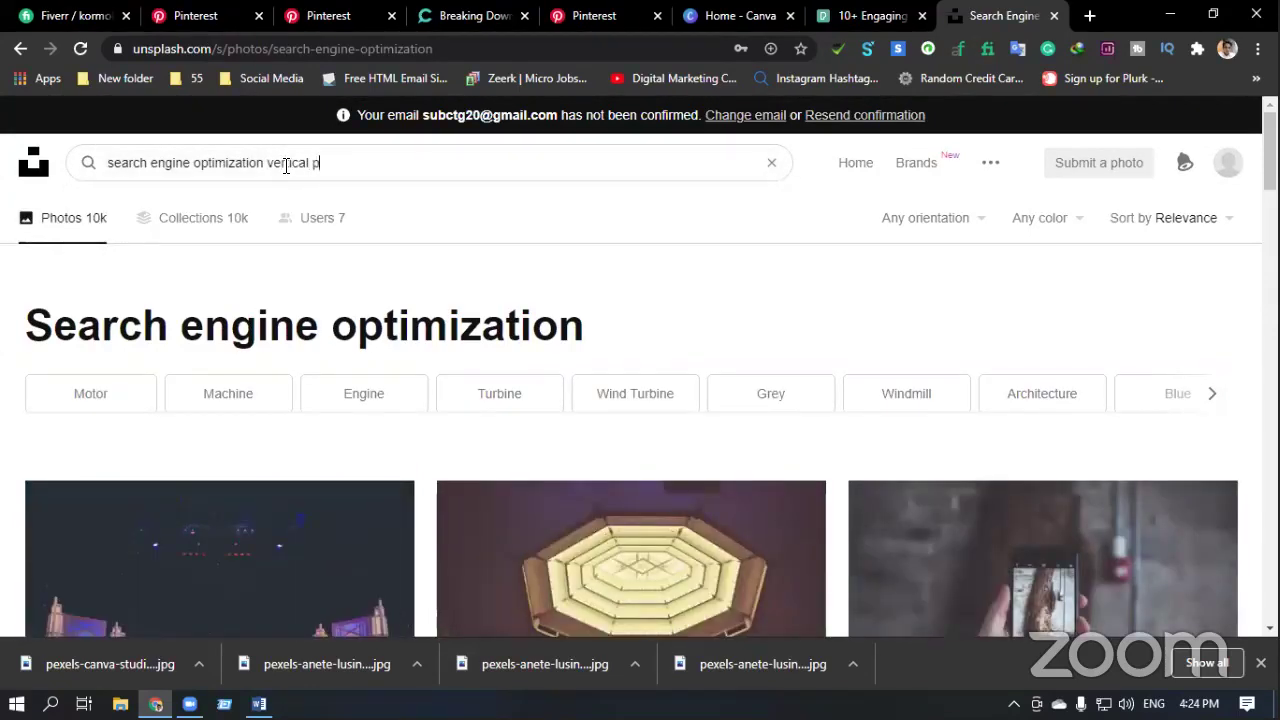
text(ical photo)
key(Return)
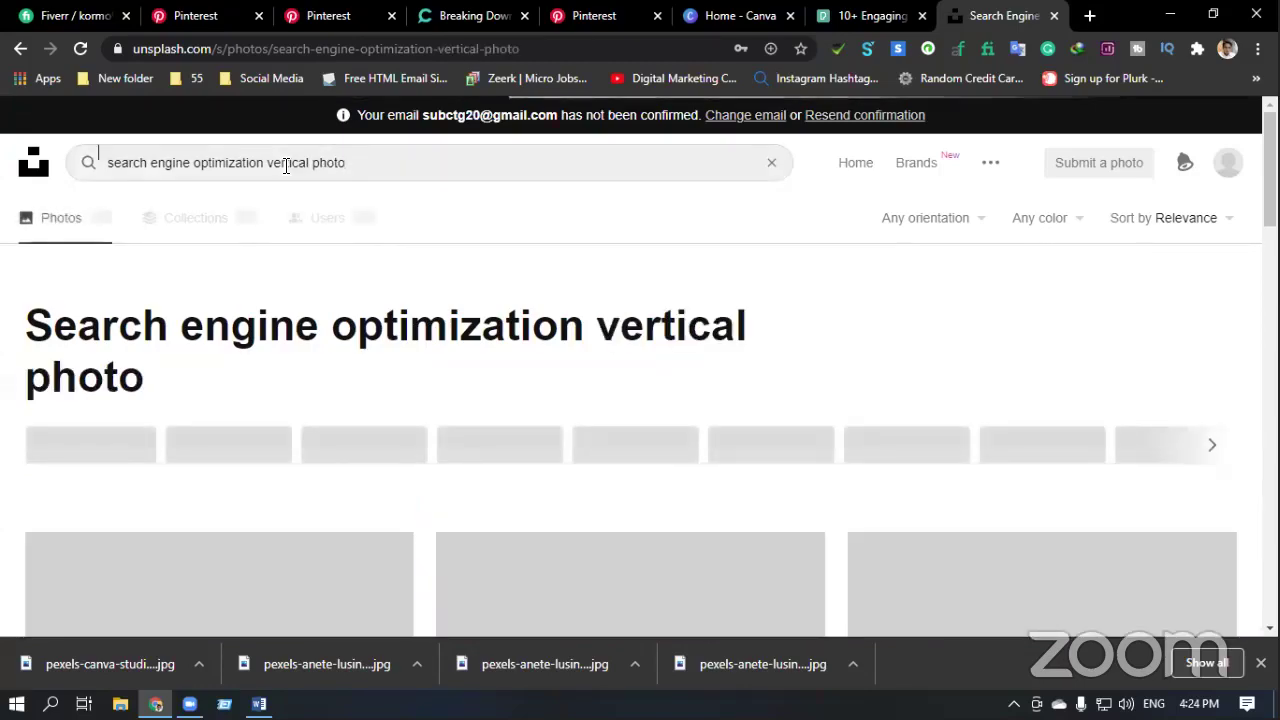
Scroll the windmill and wind-turbine results, then select the query for replacement
scroll(626, 314, down, 2)
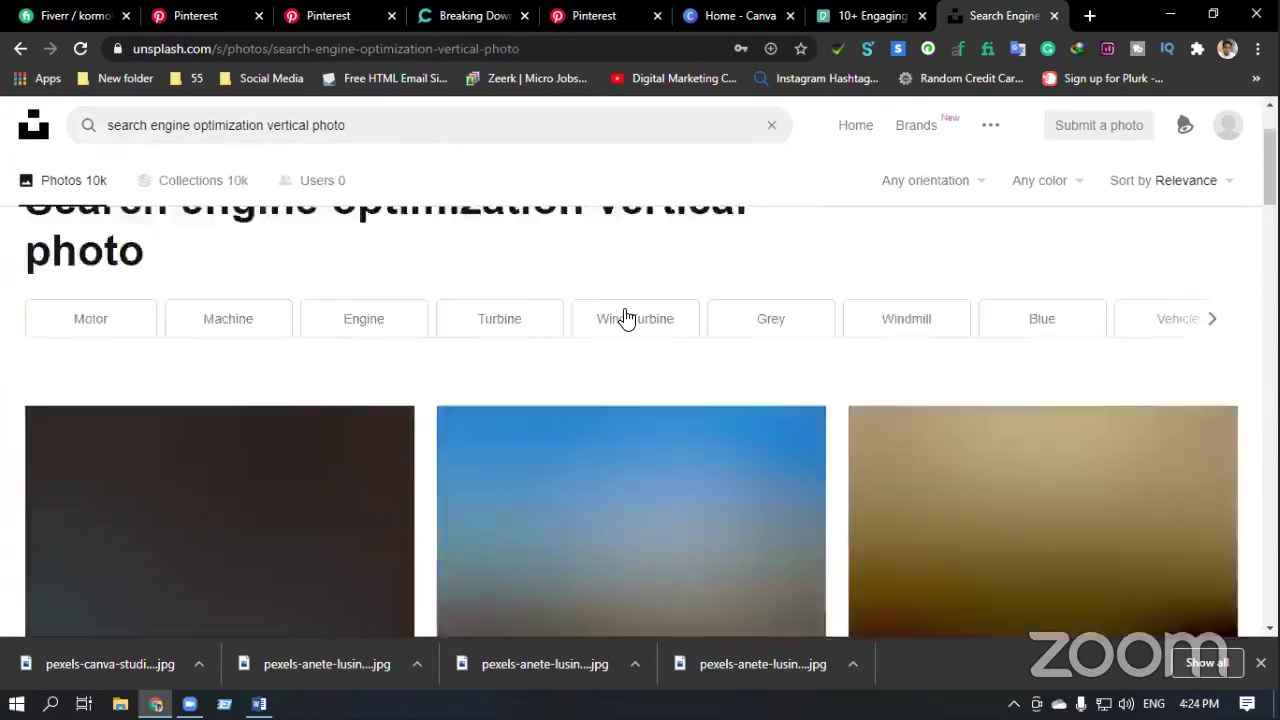
scroll(624, 314, down, 10)
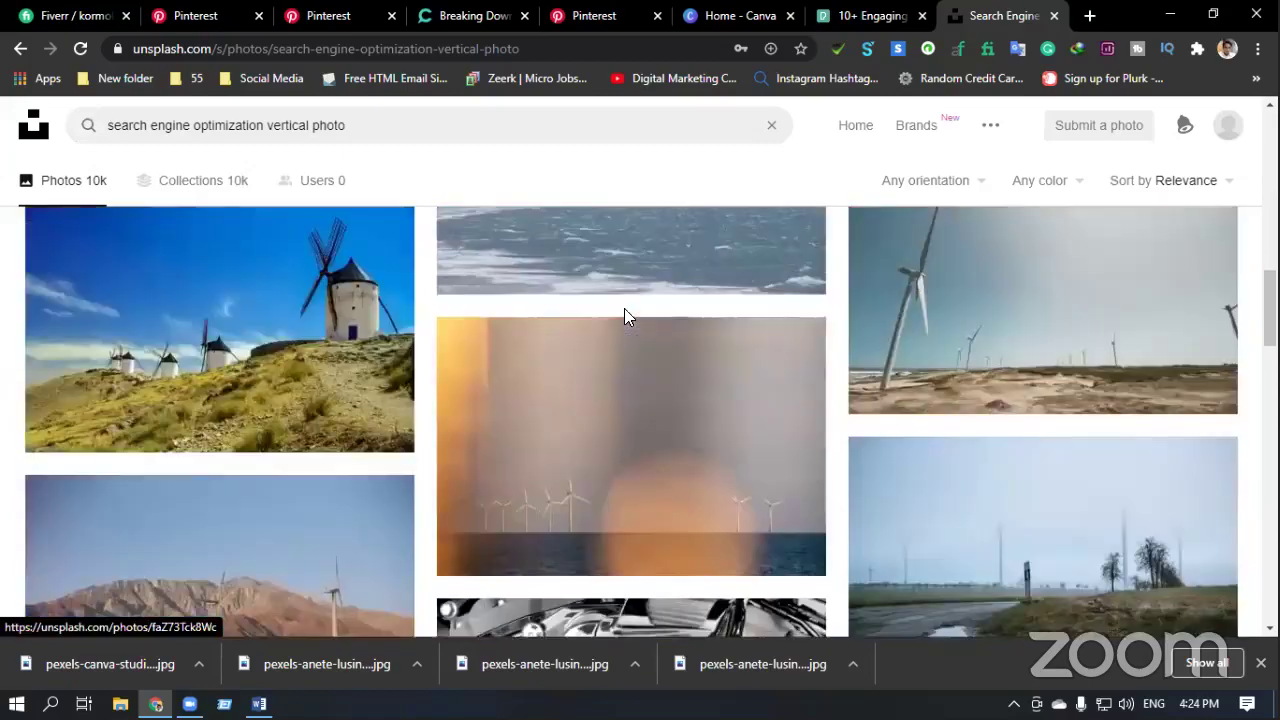
scroll(624, 317, down, 5)
scroll(363, 126, up, 8)
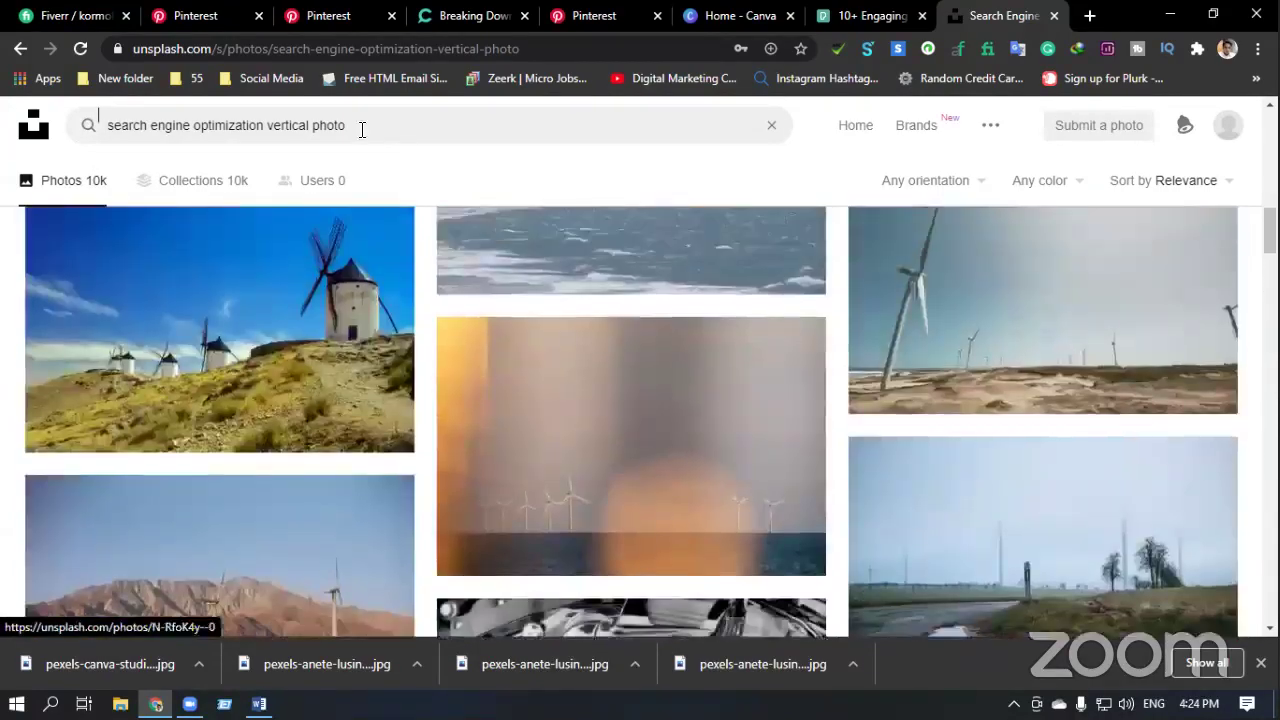
click(366, 124)
drag(112, 130, 104, 130)
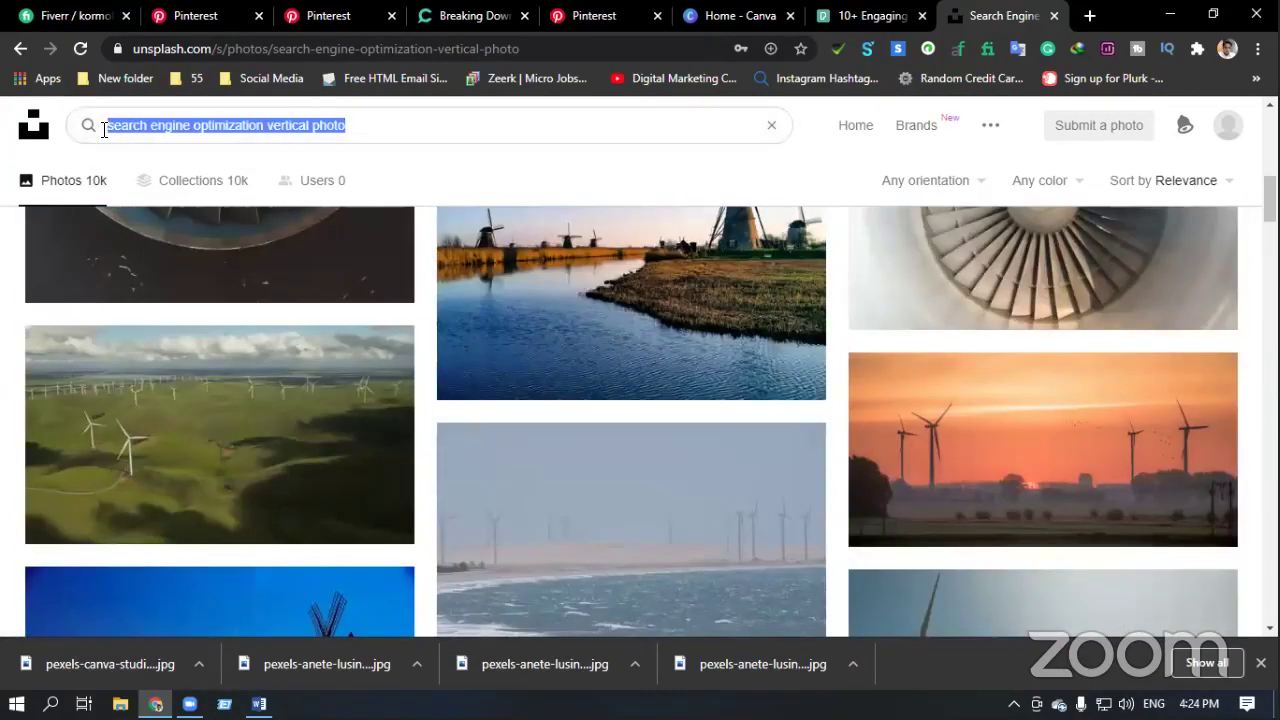
Replace the query with the 'digital marketing' suggestion and scroll the results
key(BackSpace)
text(faceb)
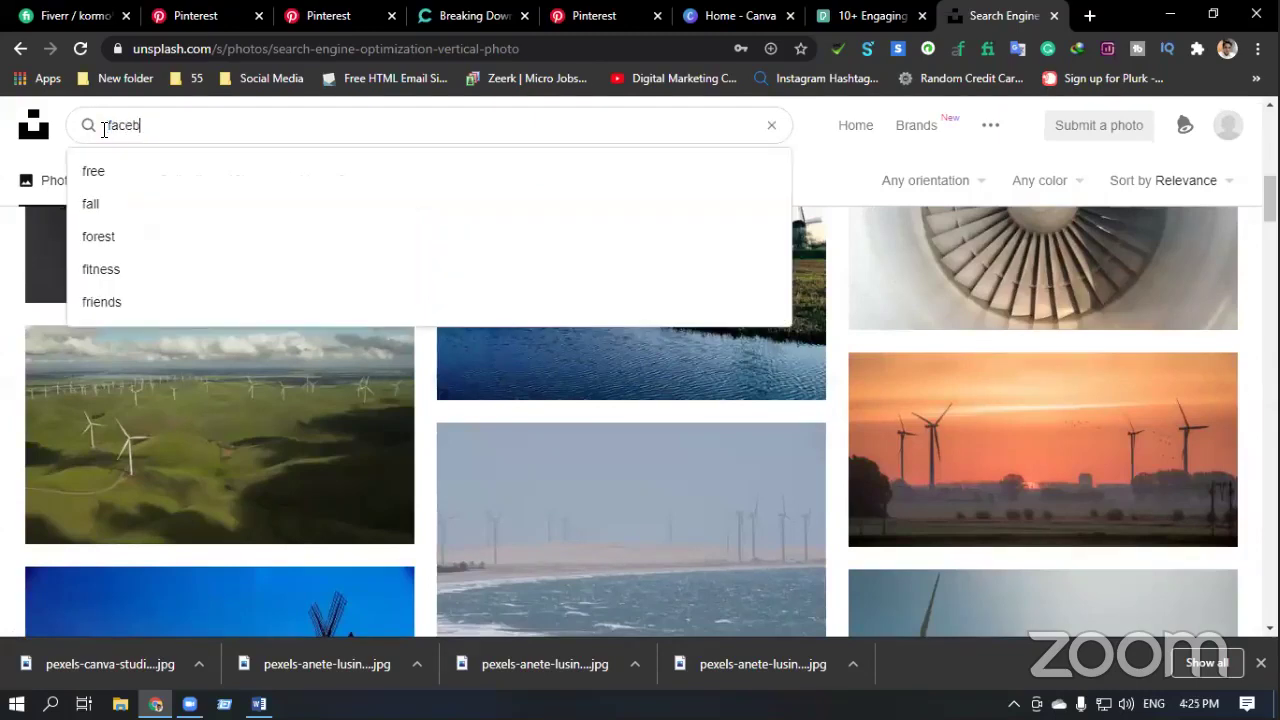
text(oo)
key(BackSpace)
key(BackSpace)
key(BackSpace)
key(BackSpace)
key(BackSpace)
key(BackSpace)
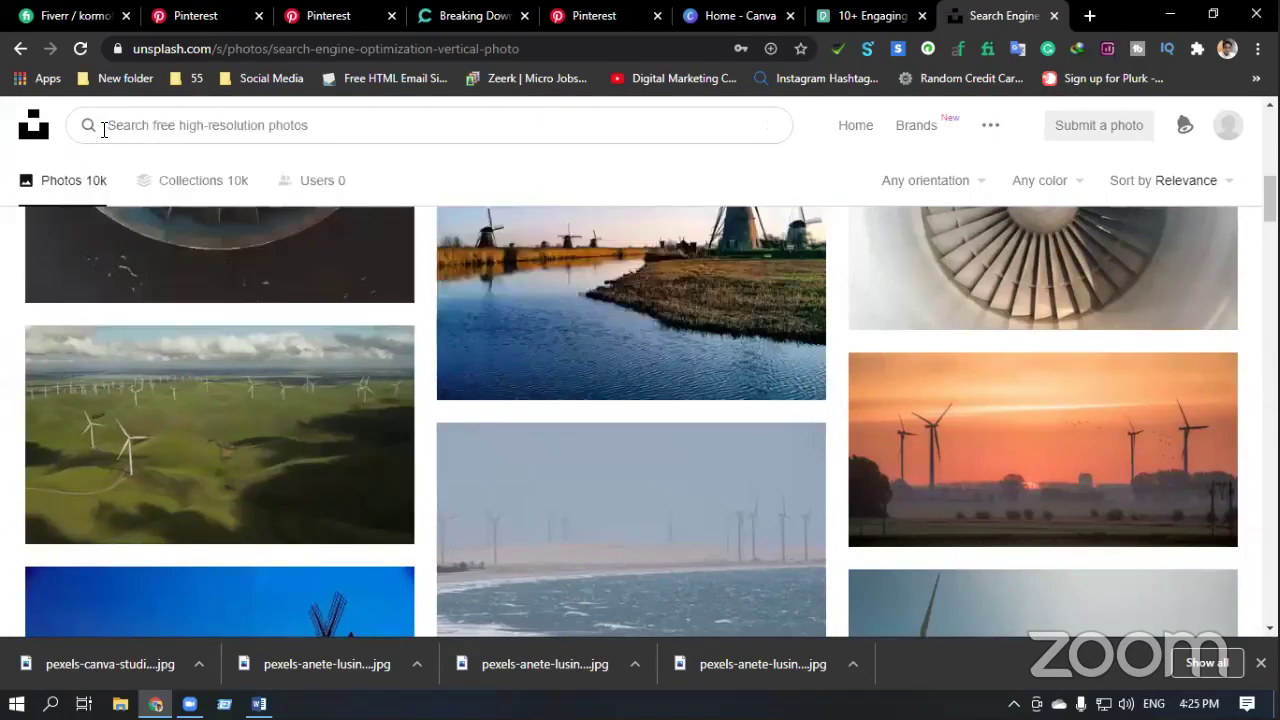
text(dig)
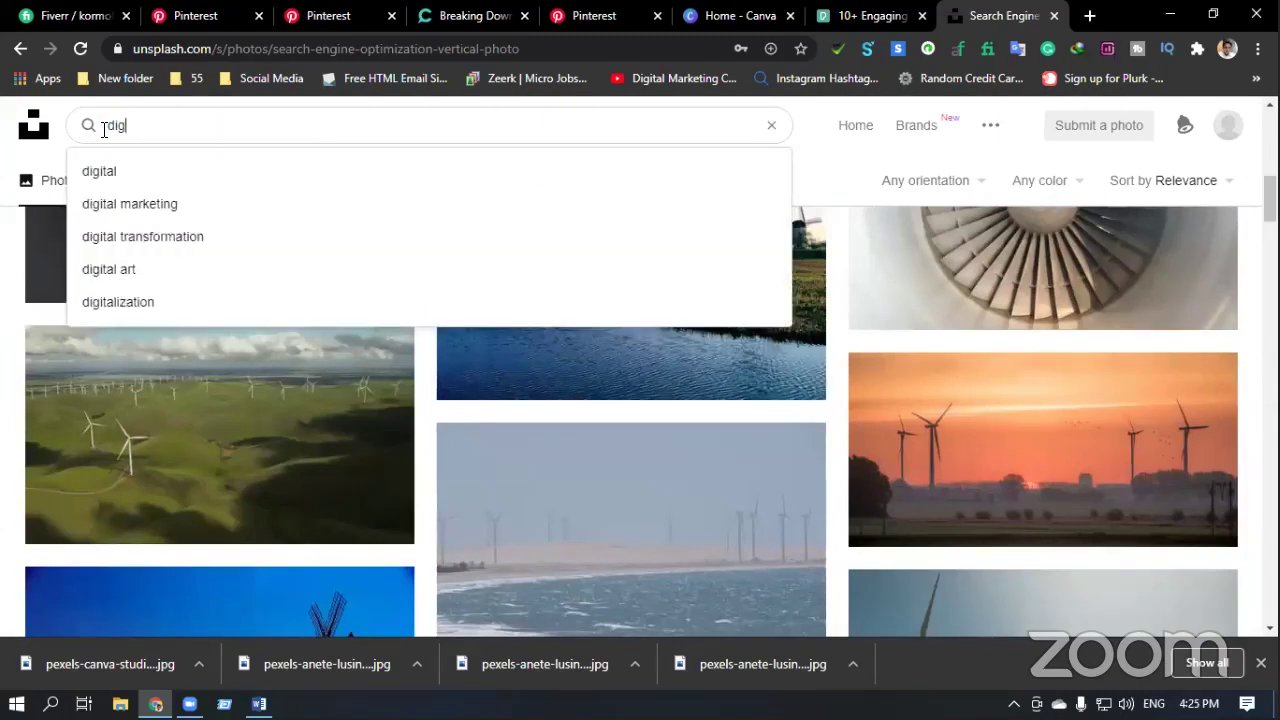
key(Down)
key(Down)
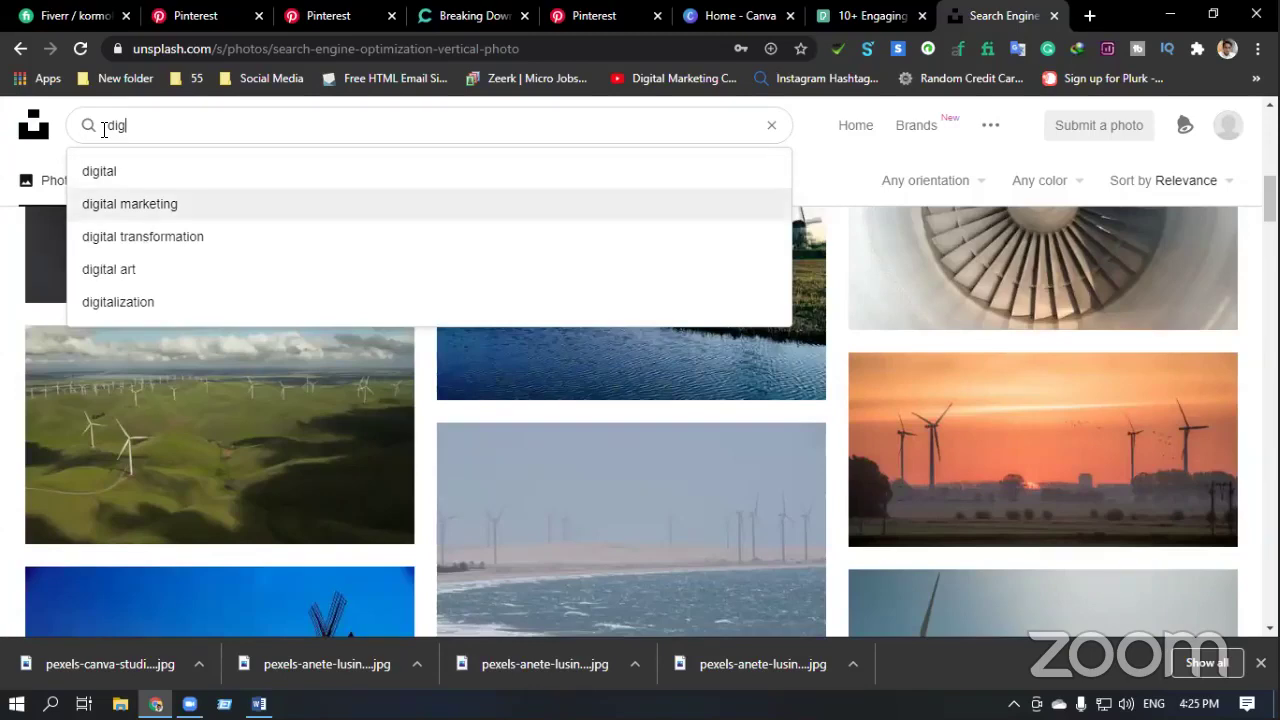
key(Return)
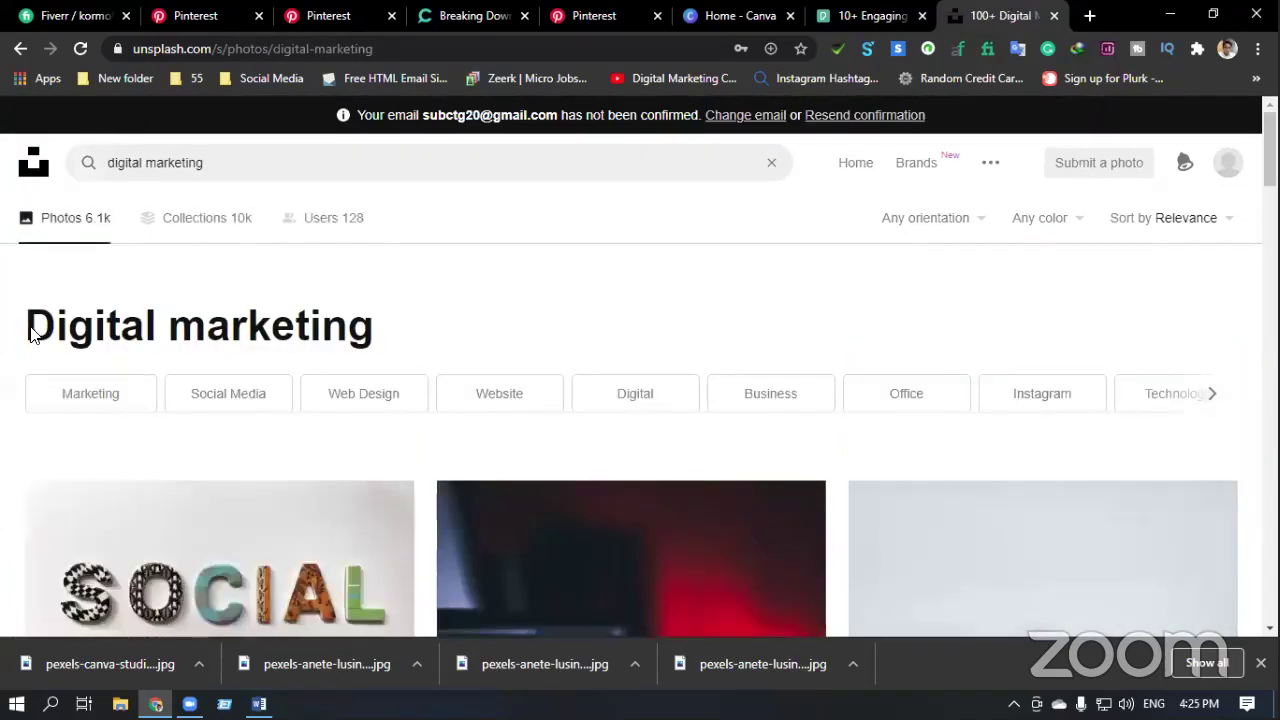
scroll(176, 411, down, 1)
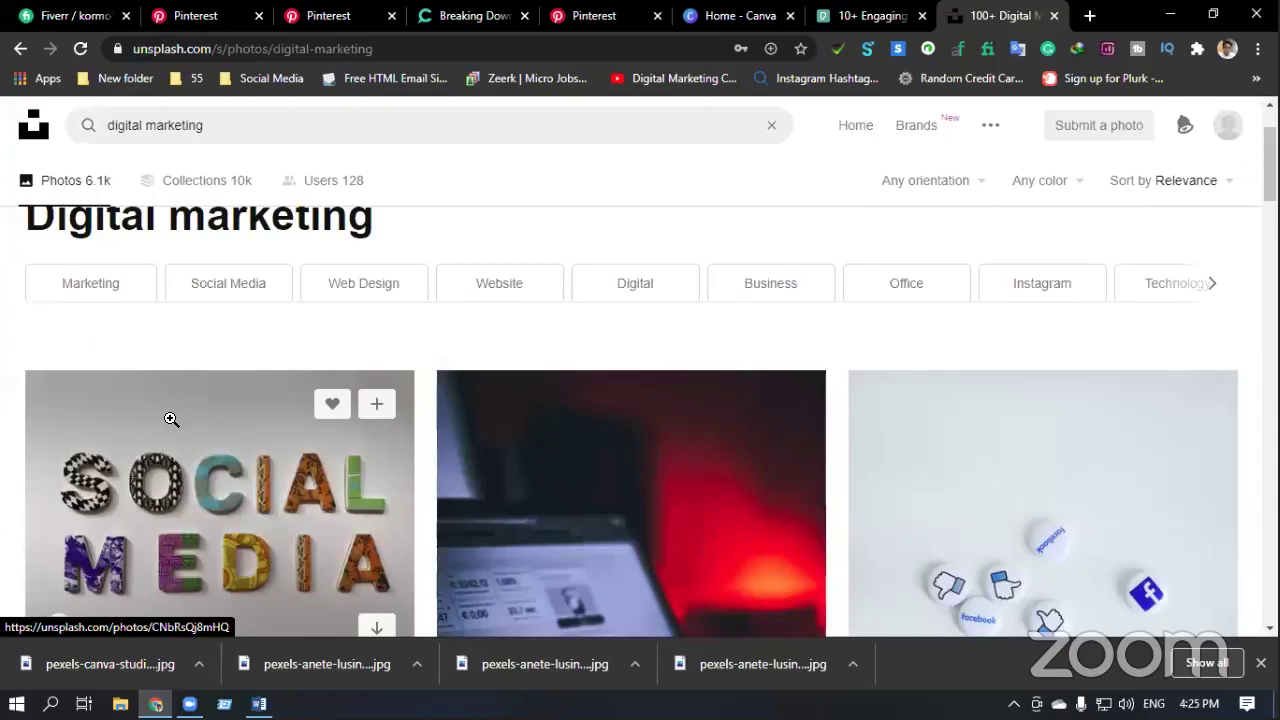
scroll(171, 419, down, 3)
Save the colourful SOCIAL MEDIA letters photo to the Desktop as a JPG
click(165, 293)
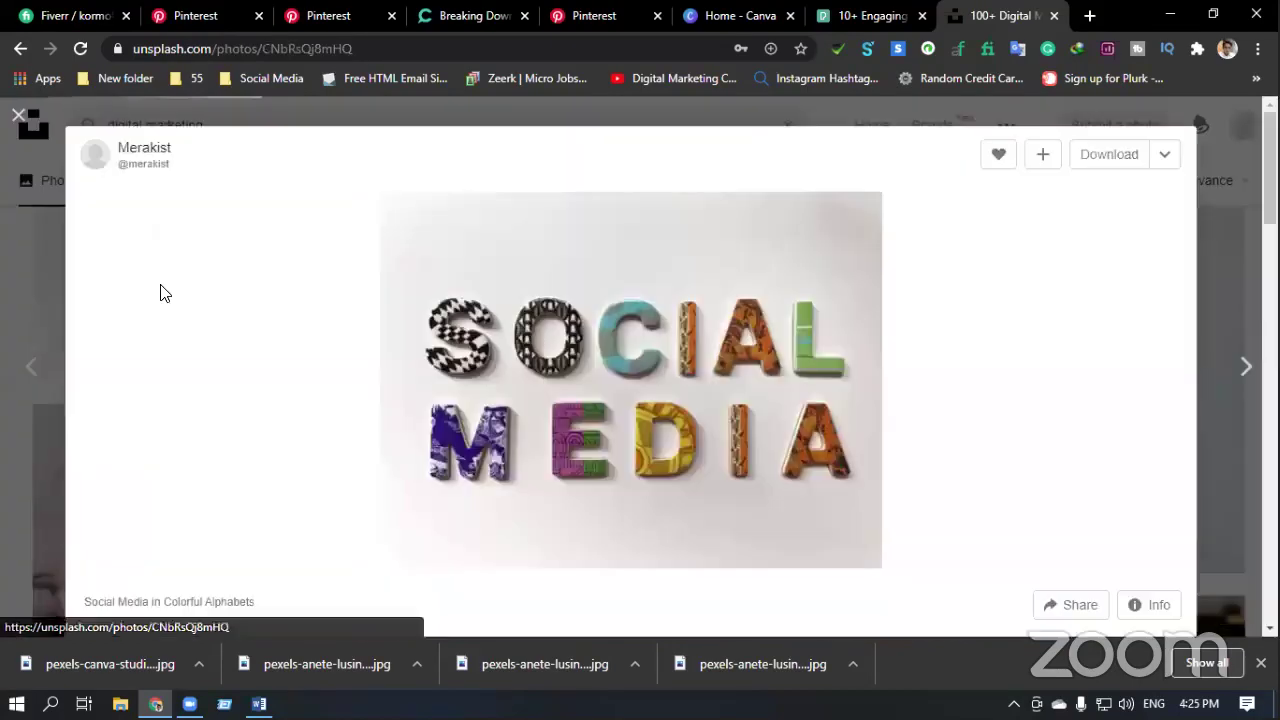
right_click(582, 350)
click(622, 386)
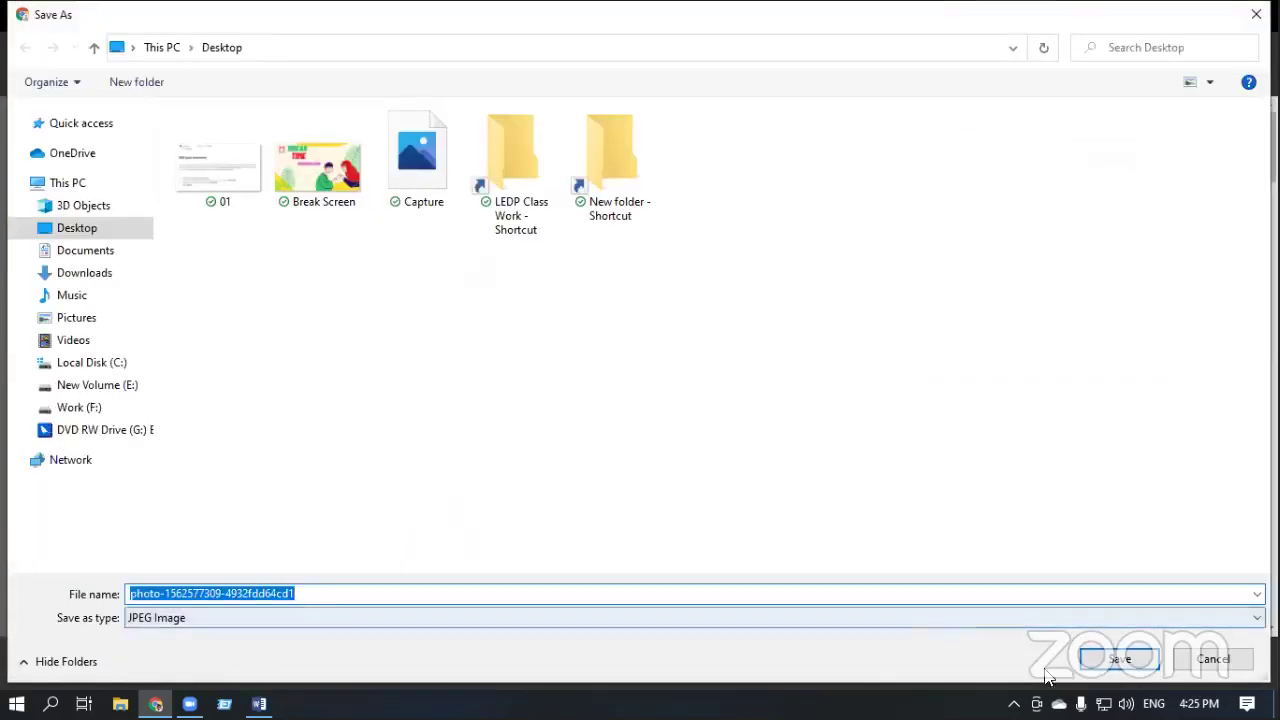
click(1108, 662)
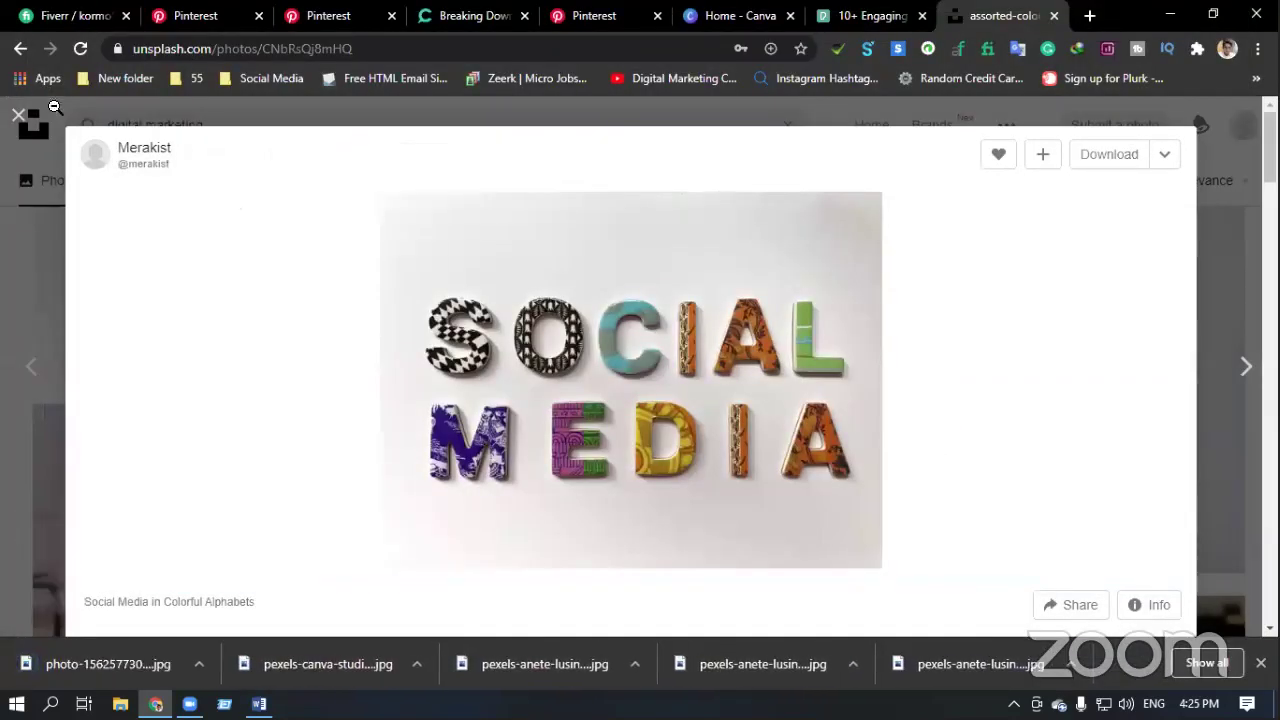
click(22, 119)
scroll(571, 443, down, 5)
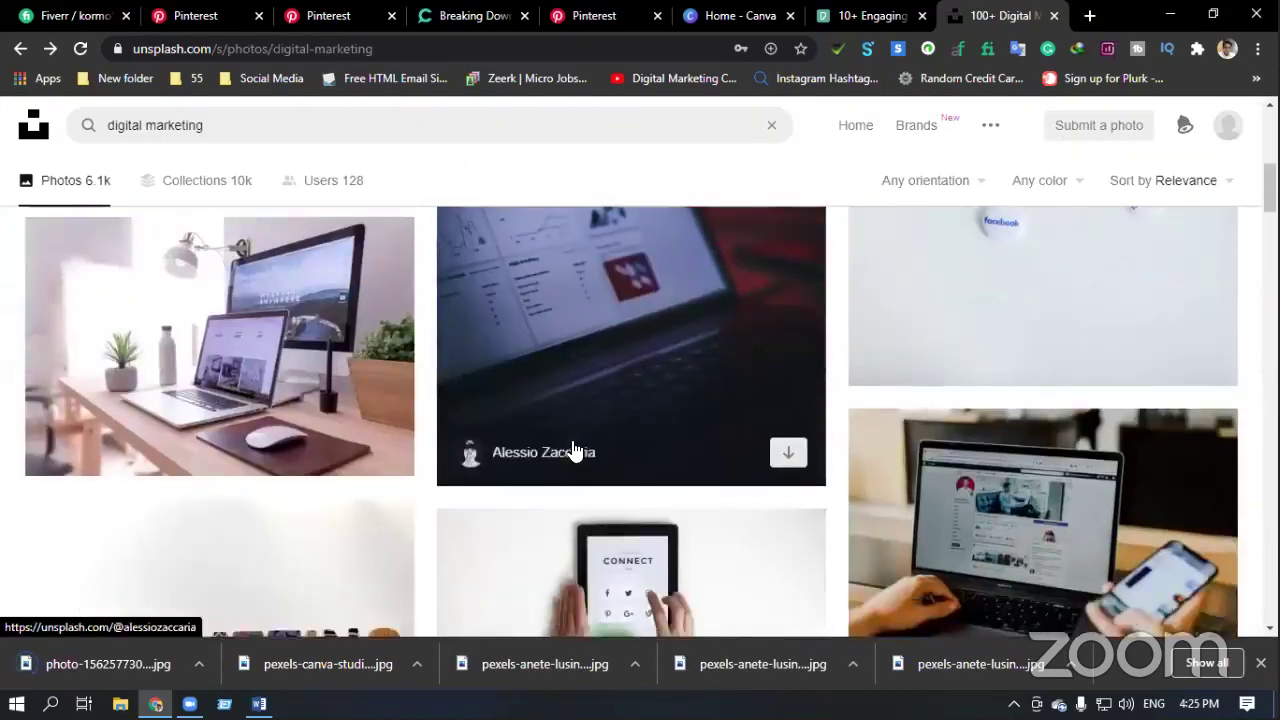
scroll(352, 372, up, 2)
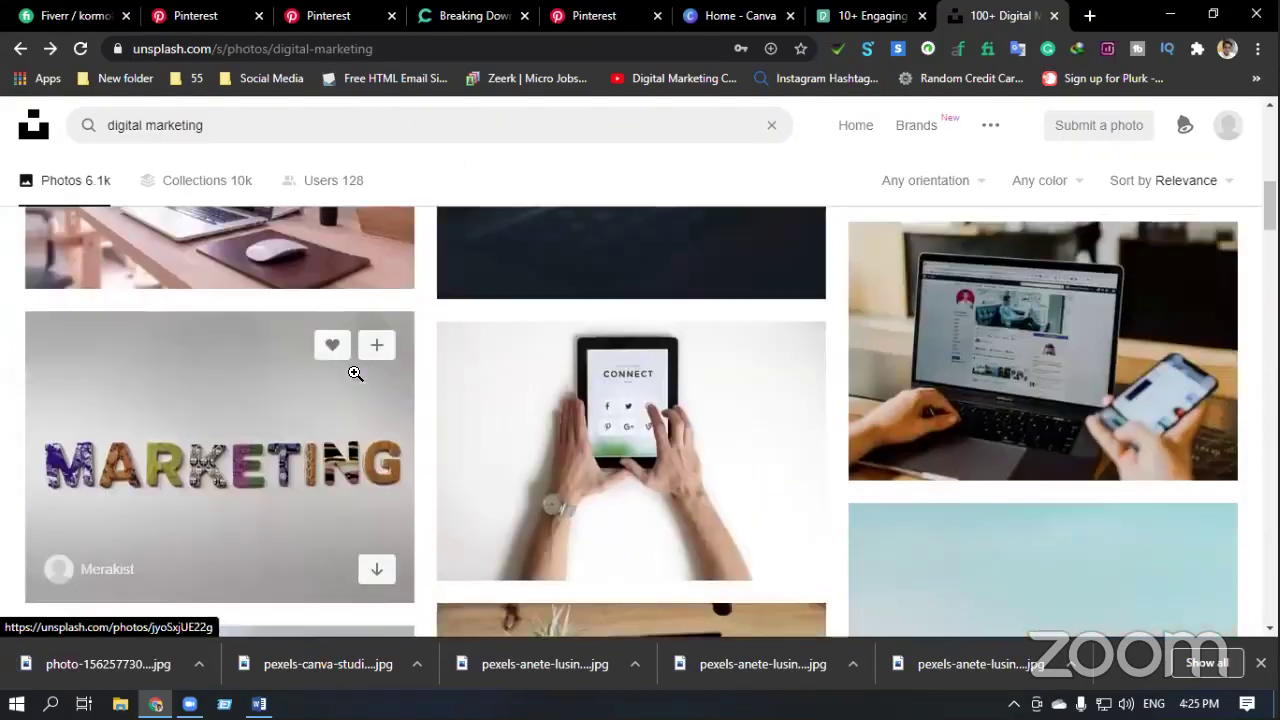
scroll(346, 398, down, 4)
scroll(346, 398, down, 2)
scroll(346, 398, up, 2)
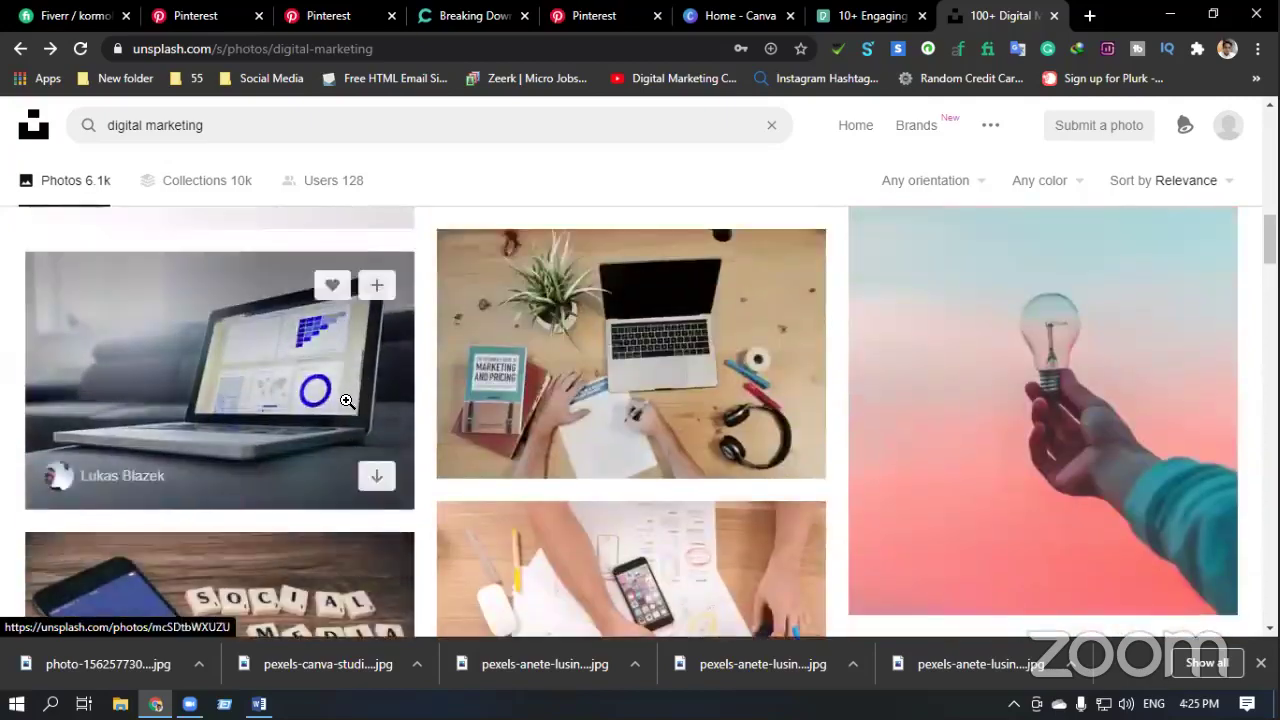
scroll(346, 400, down, 7)
scroll(346, 400, up, 3)
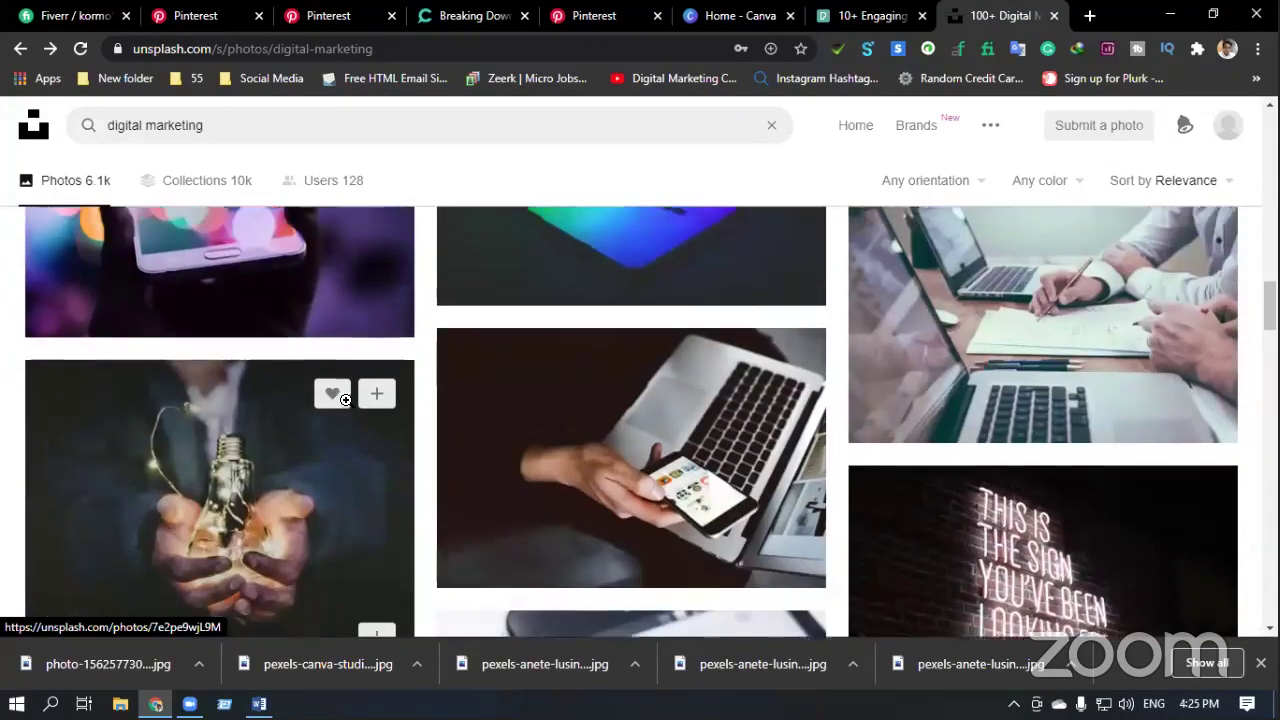
scroll(346, 400, down, 6)
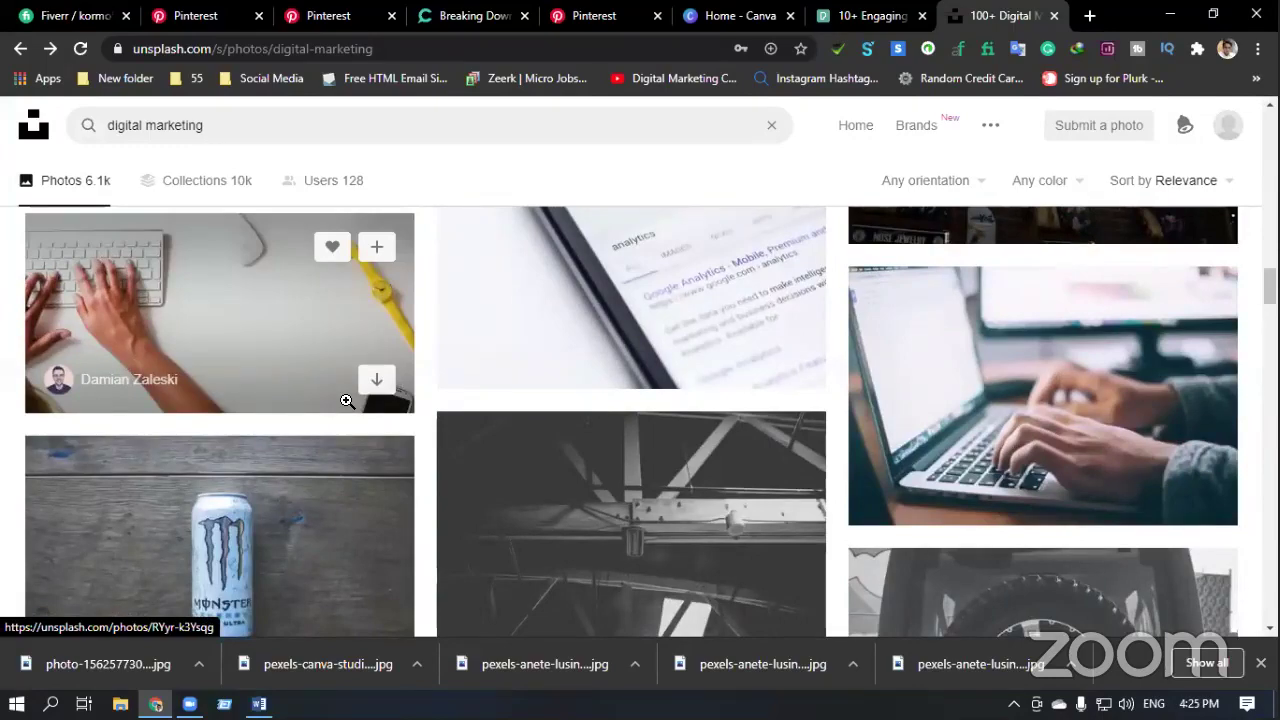
scroll(346, 400, up, 3)
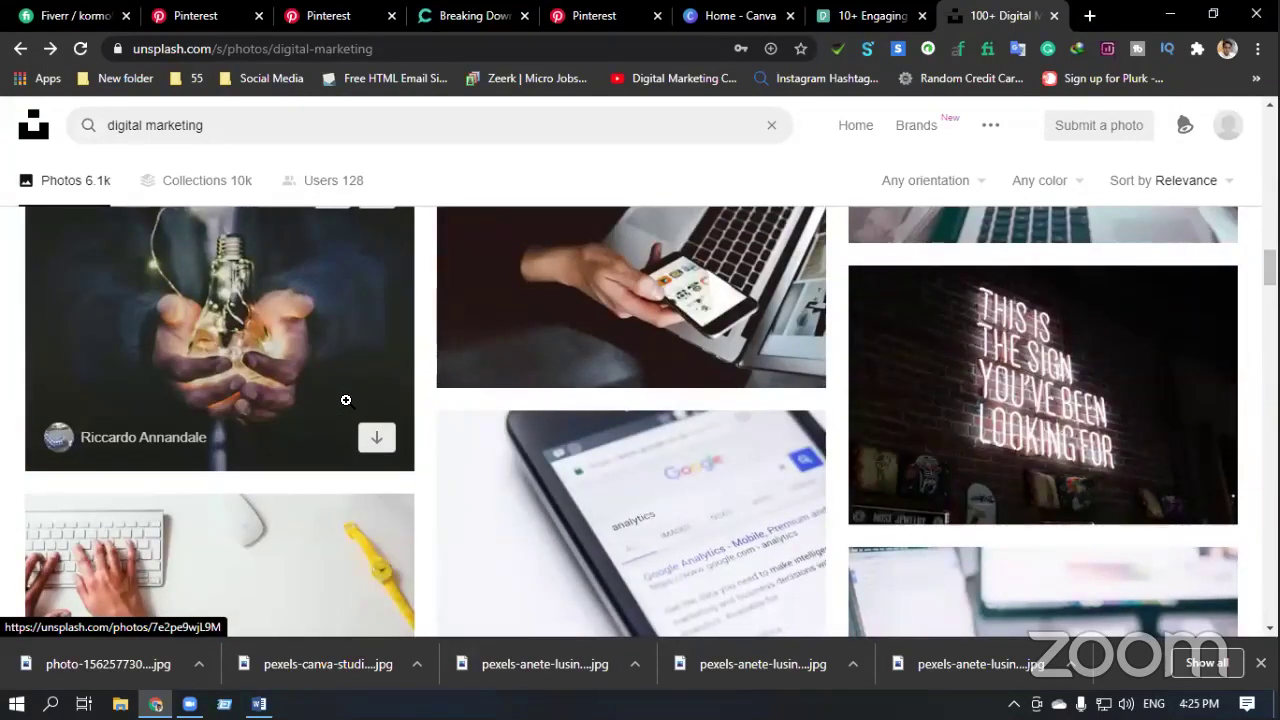
scroll(346, 400, down, 9)
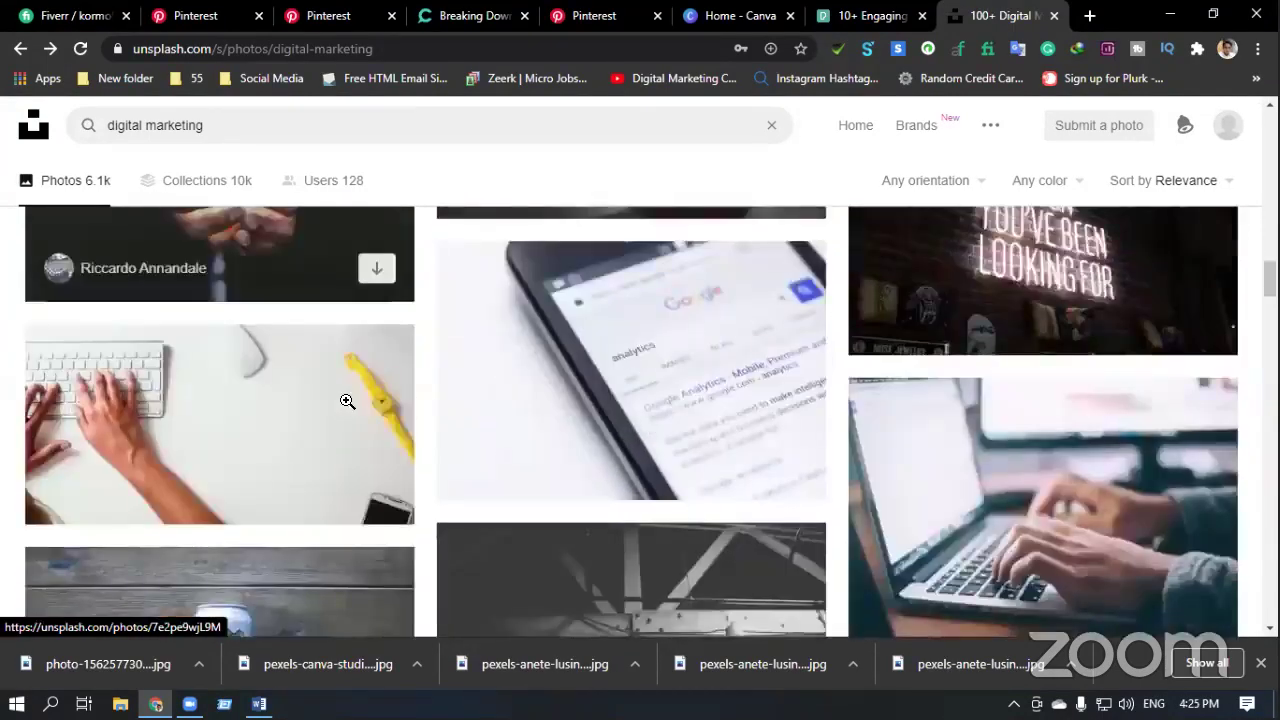
scroll(346, 400, down, 4)
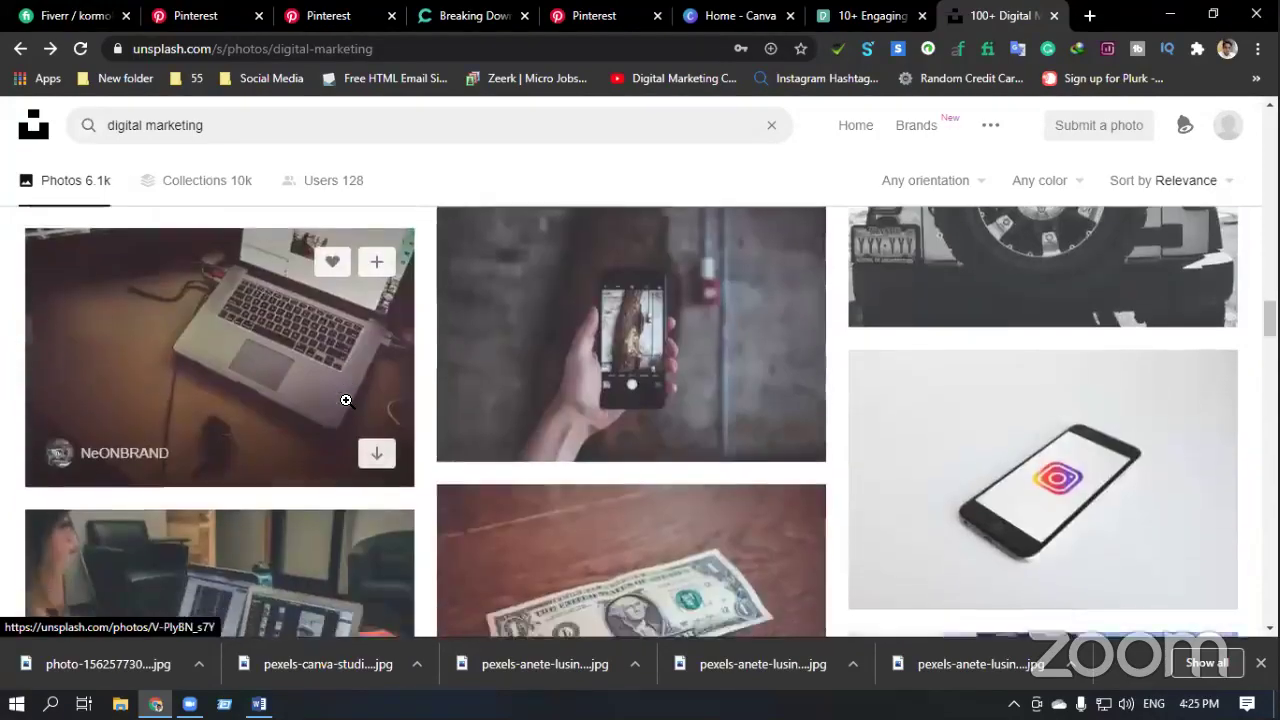
scroll(346, 400, down, 7)
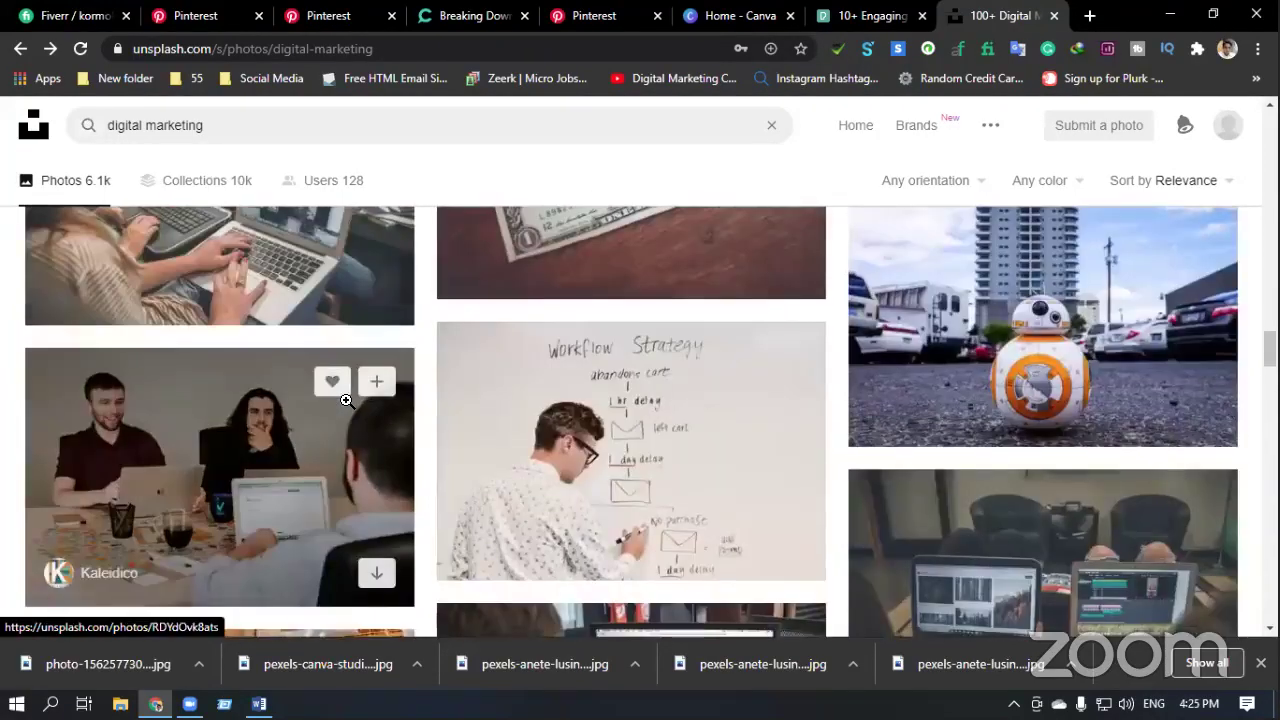
scroll(346, 400, down, 15)
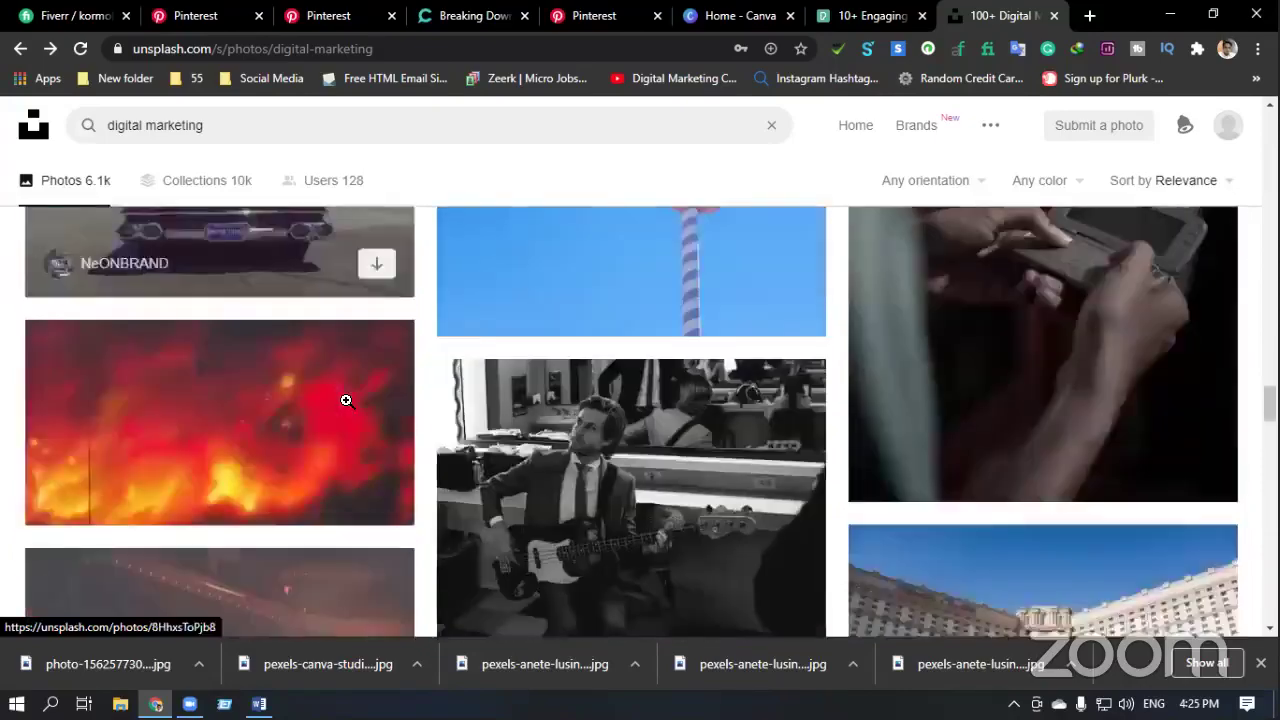
scroll(346, 400, down, 12)
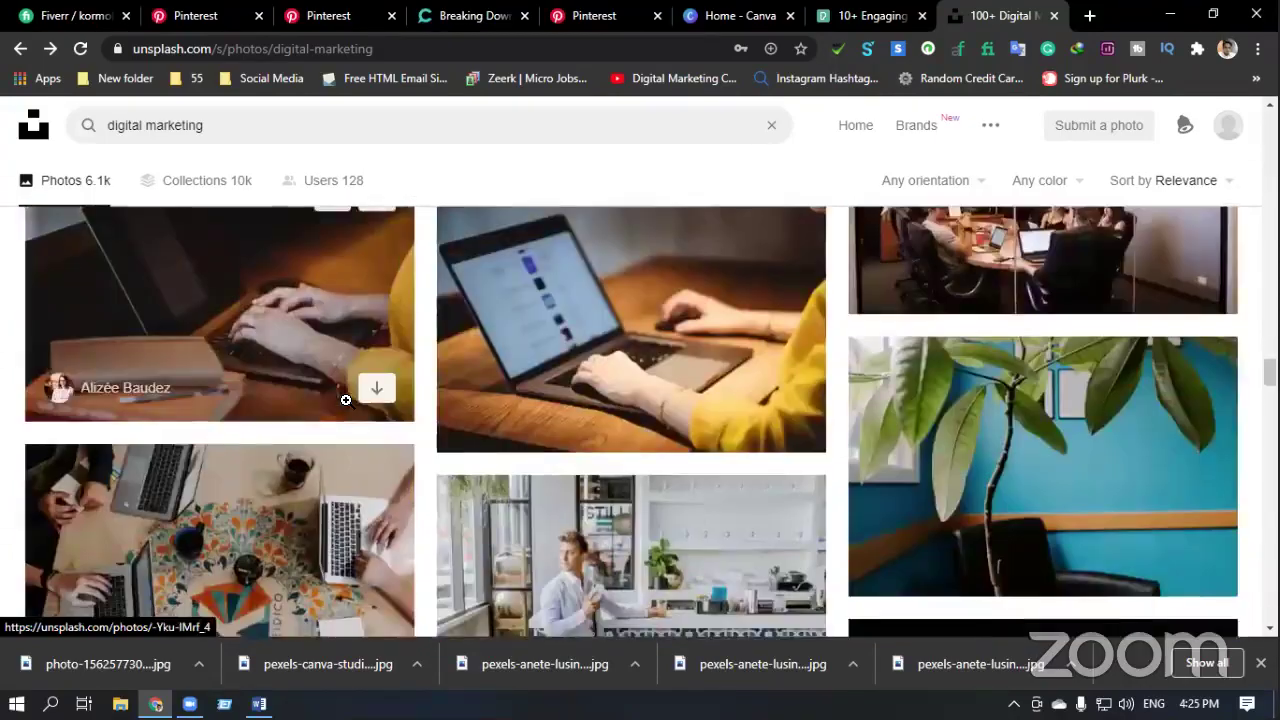
scroll(346, 400, down, 8)
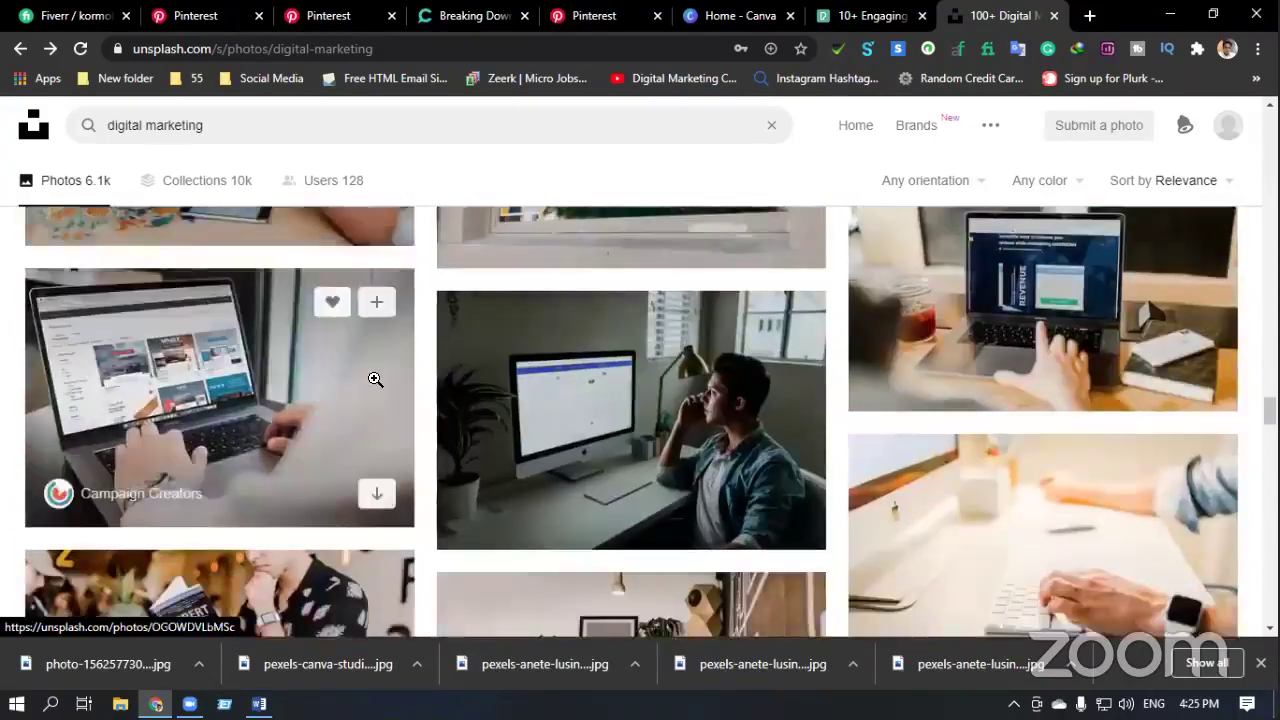
scroll(362, 416, down, 8)
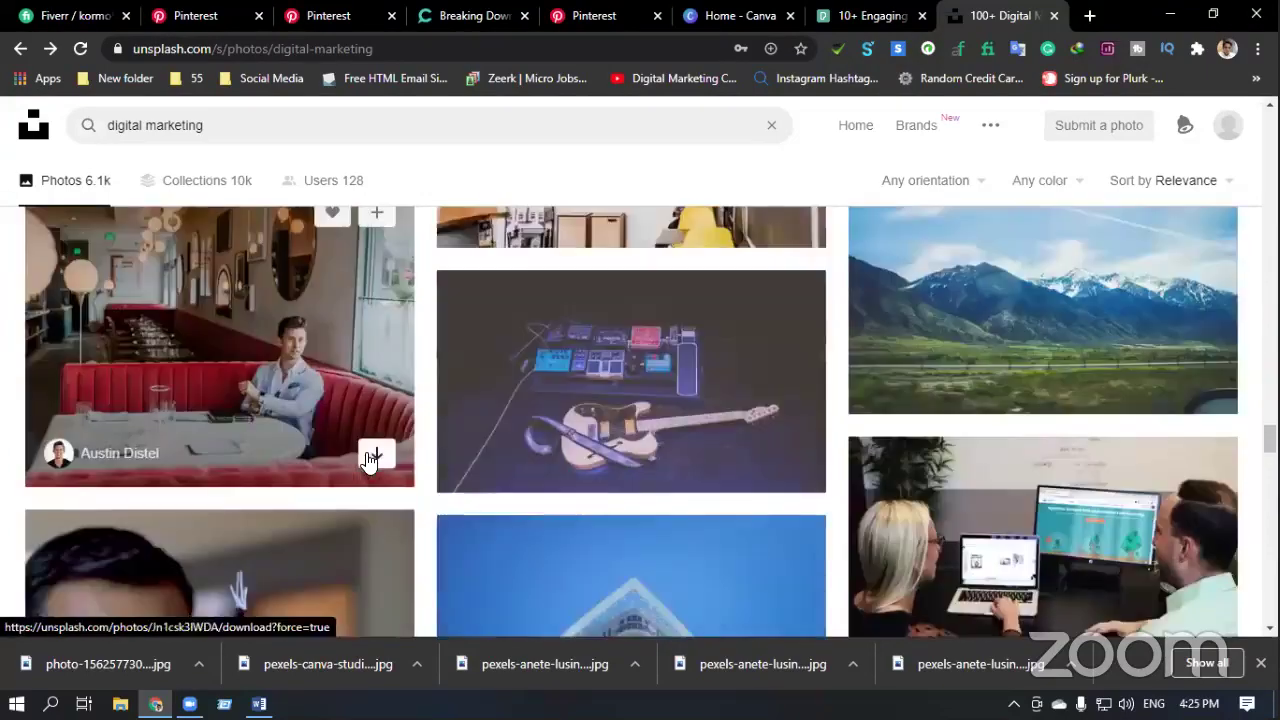
scroll(366, 452, down, 9)
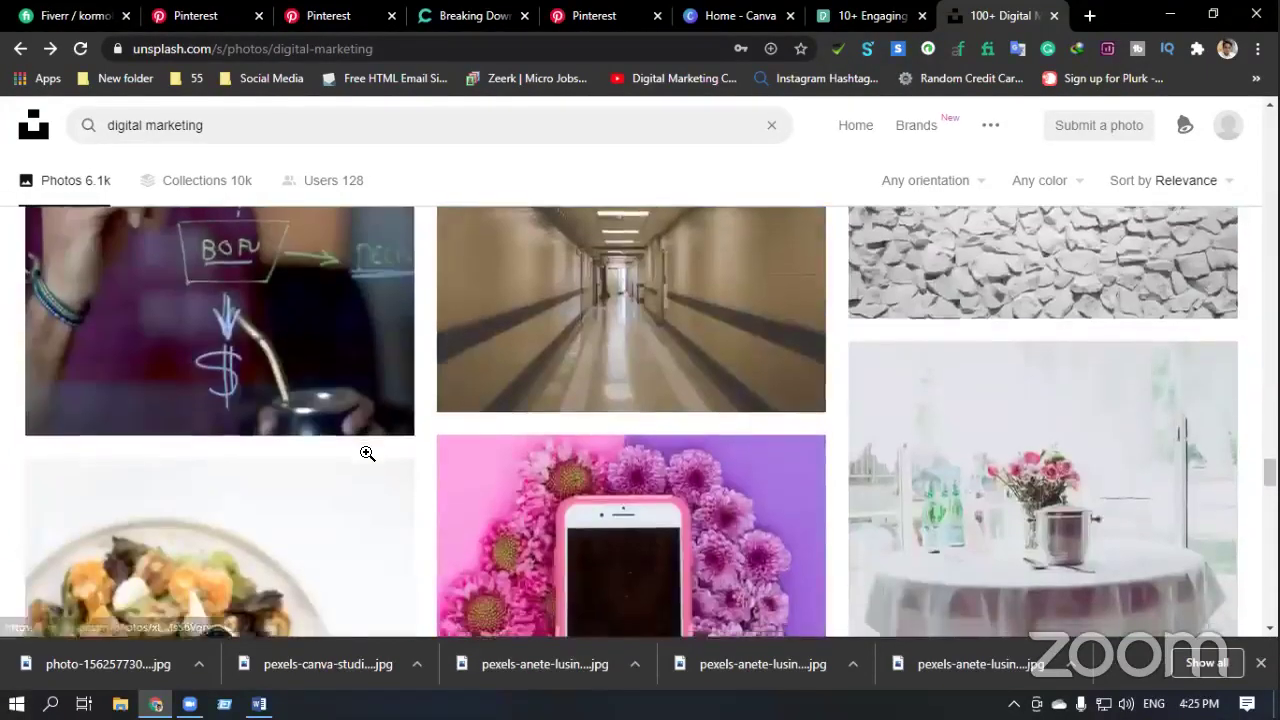
scroll(368, 458, down, 5)
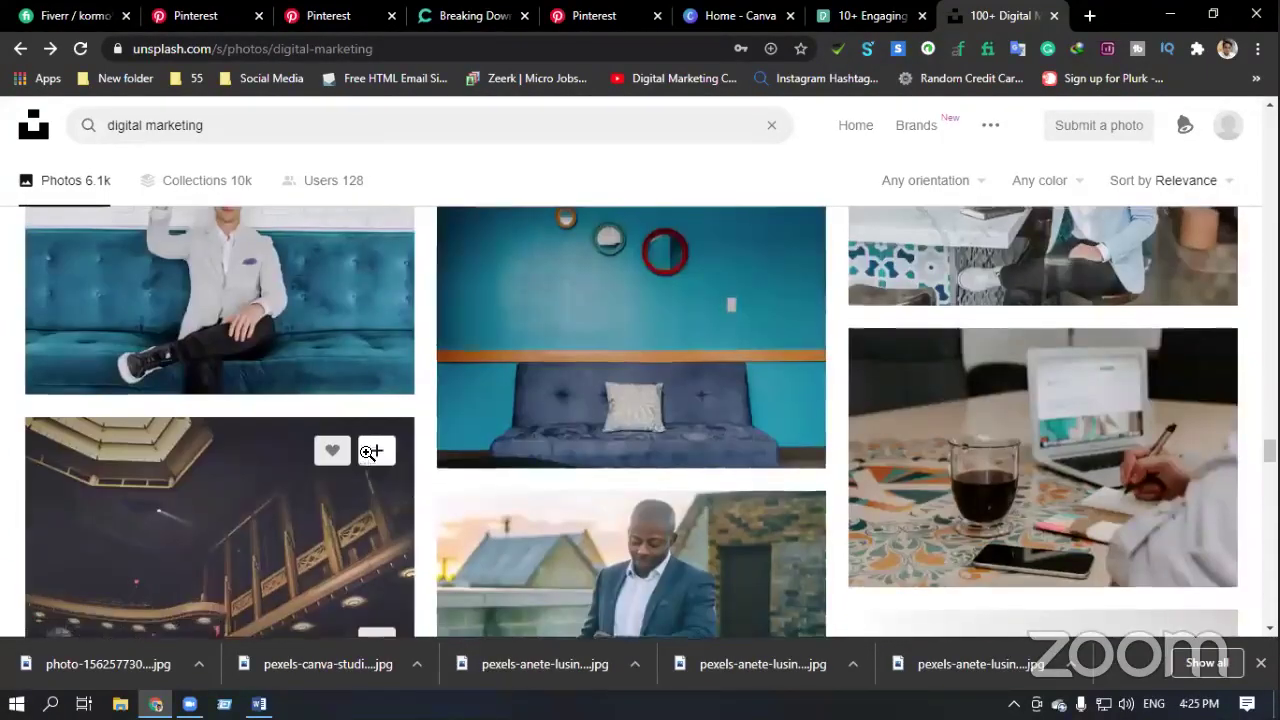
scroll(368, 458, down, 5)
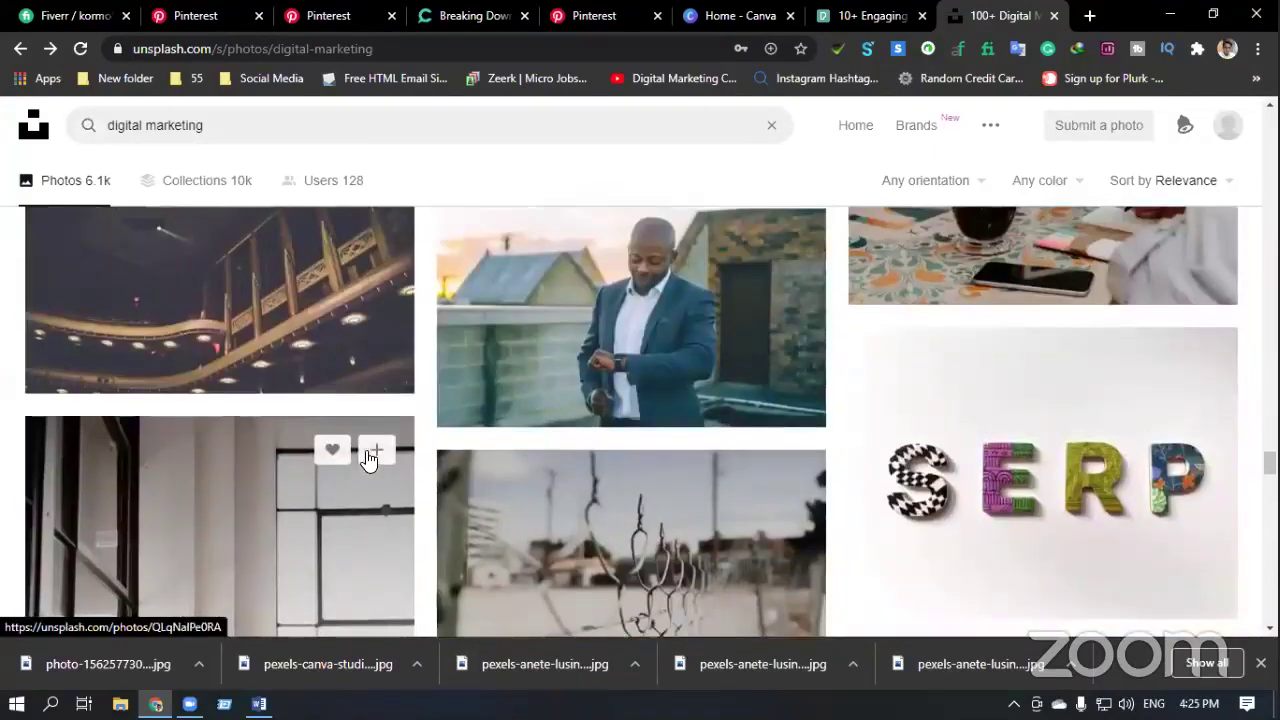
scroll(367, 460, down, 10)
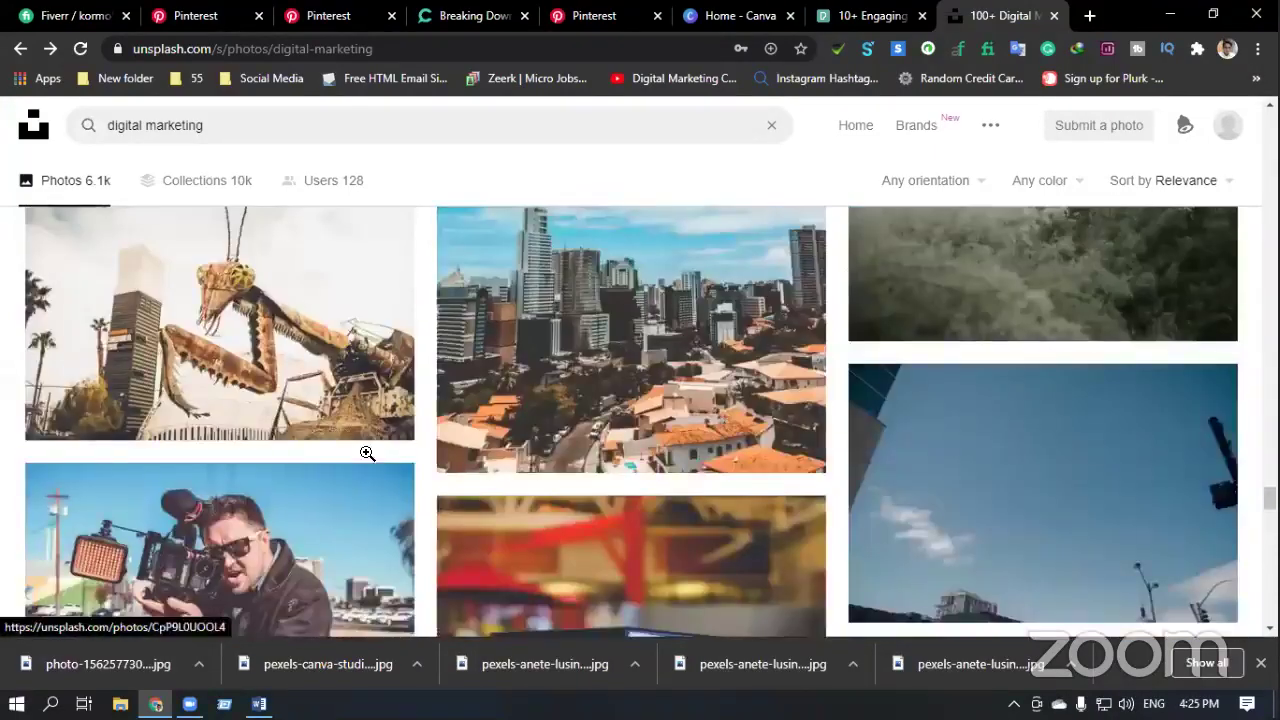
scroll(367, 325, down, 10)
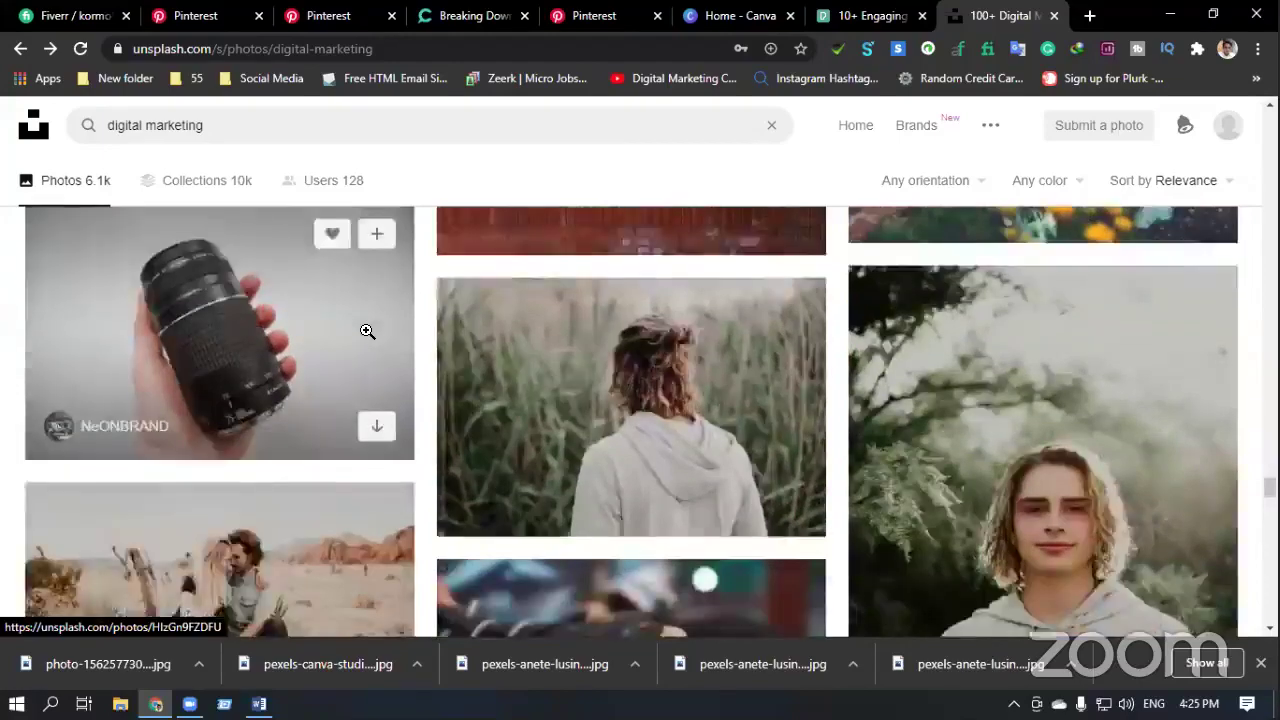
scroll(367, 331, down, 10)
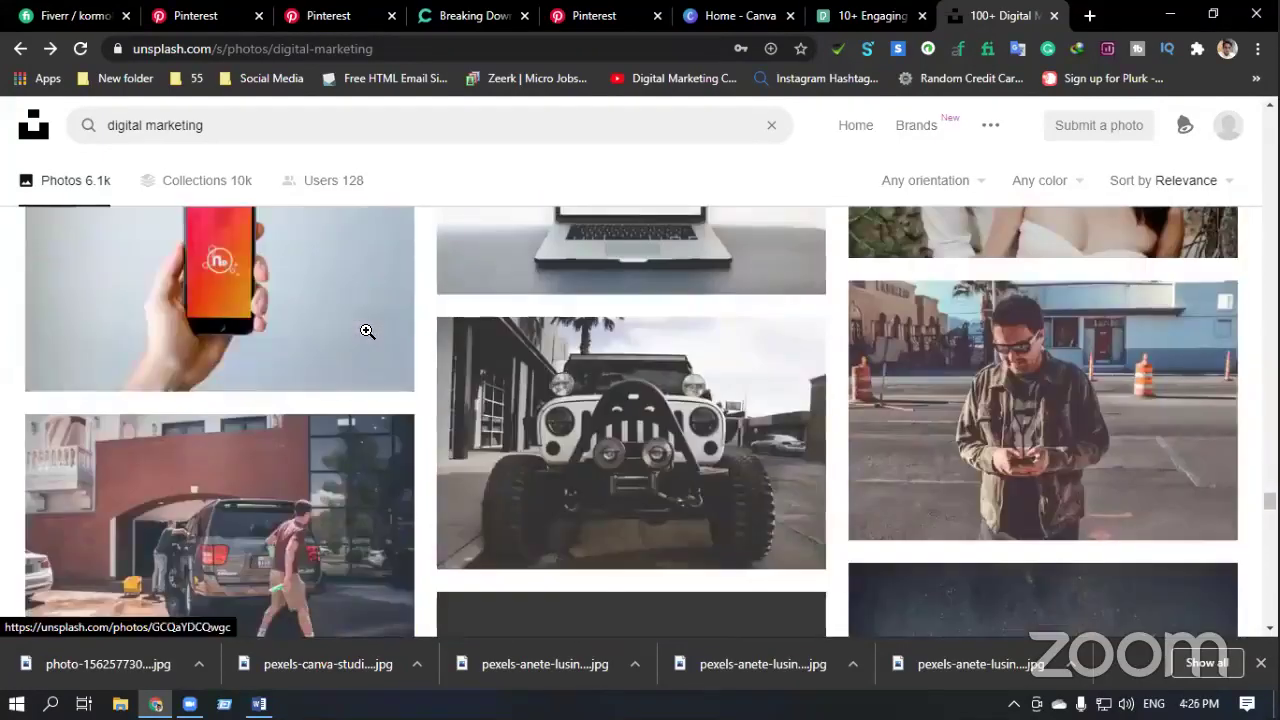
scroll(367, 331, down, 10)
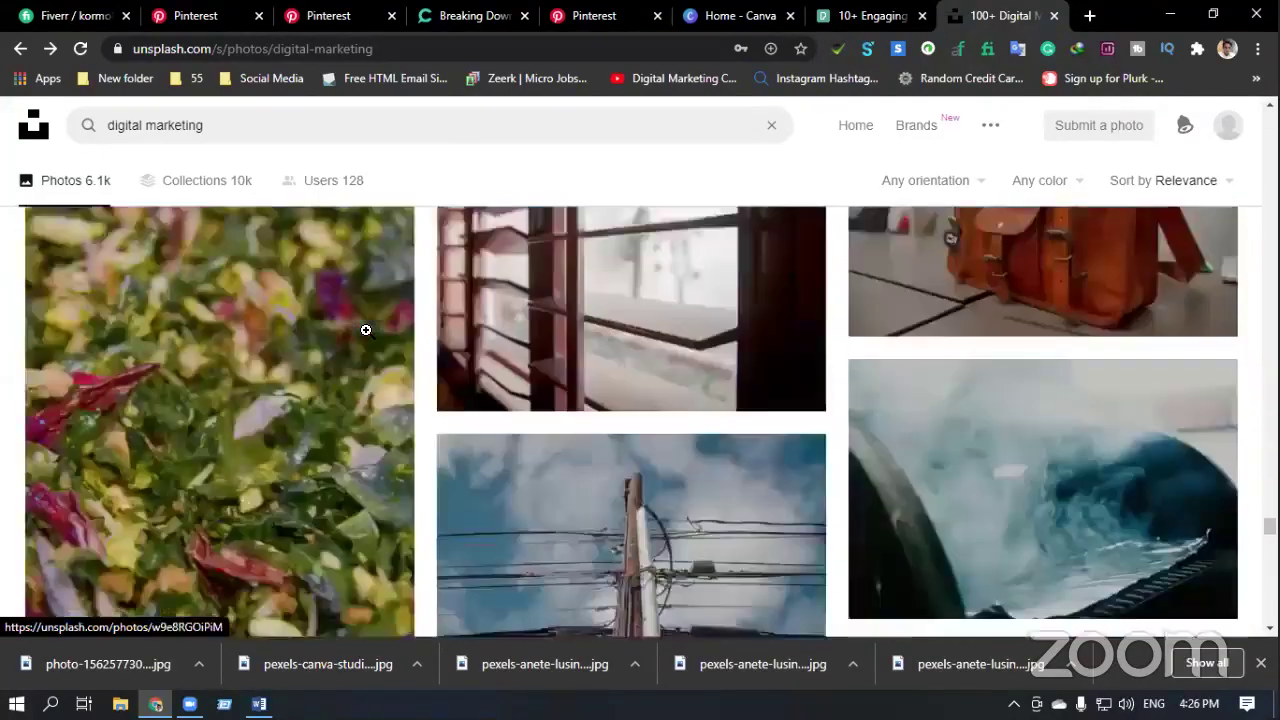
scroll(366, 330, down, 5)
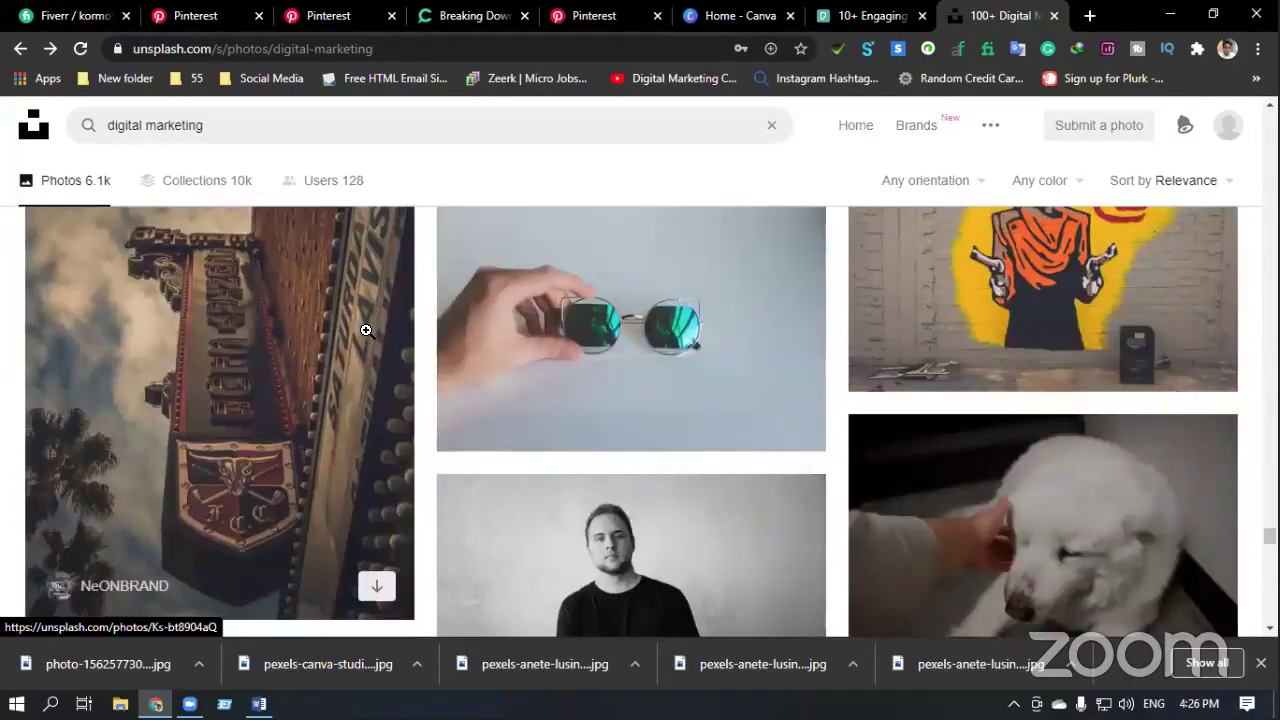
scroll(366, 330, up, 2)
scroll(366, 330, down, 10)
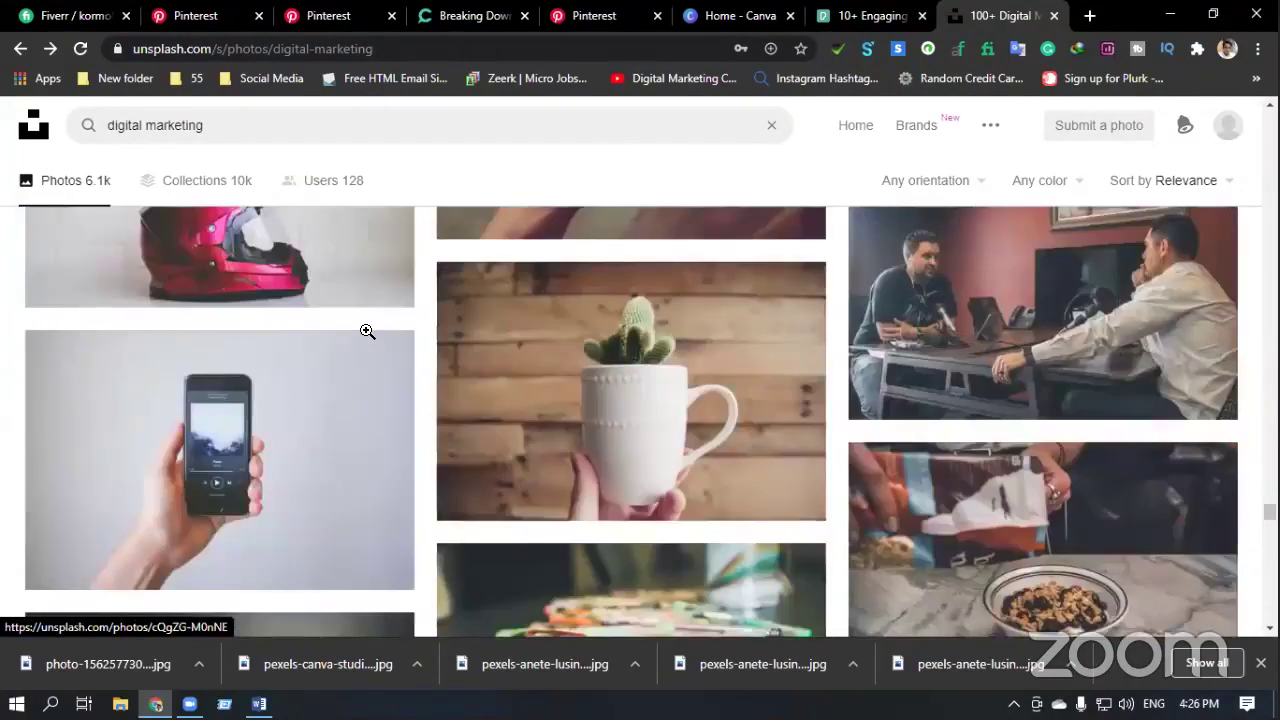
scroll(367, 331, up, 3)
scroll(367, 331, up, 1)
scroll(367, 331, down, 6)
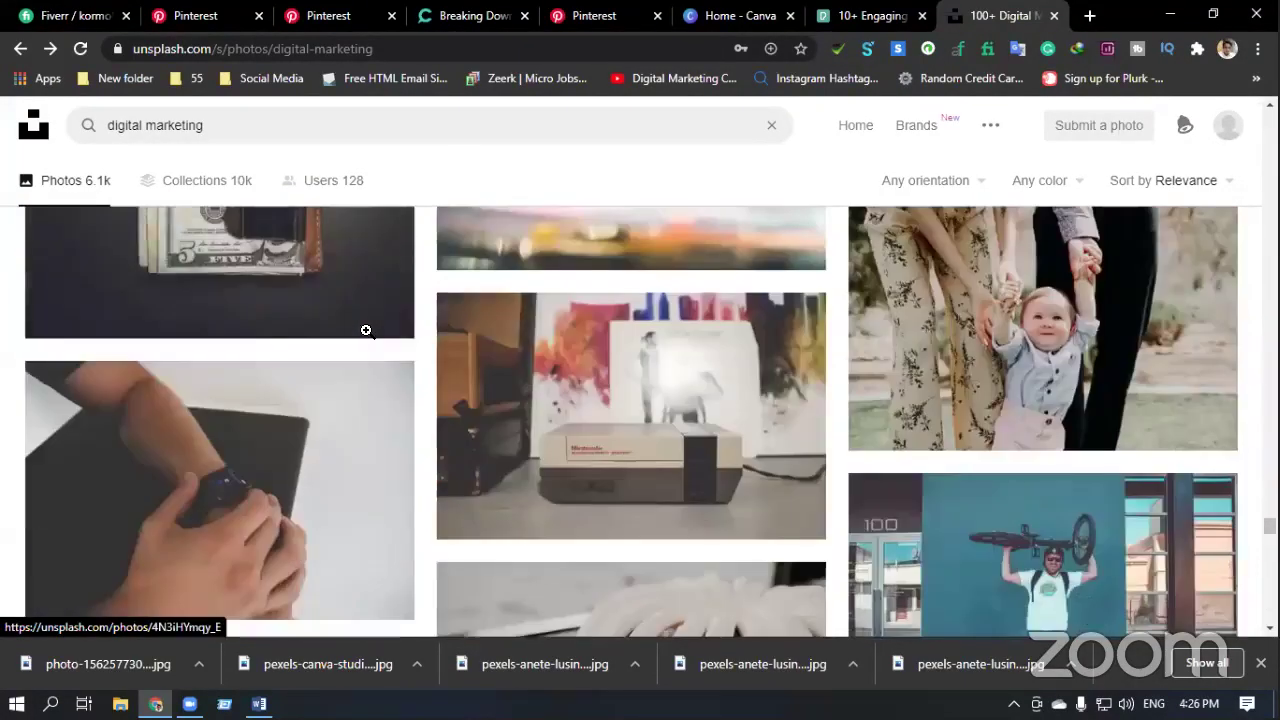
scroll(367, 331, down, 12)
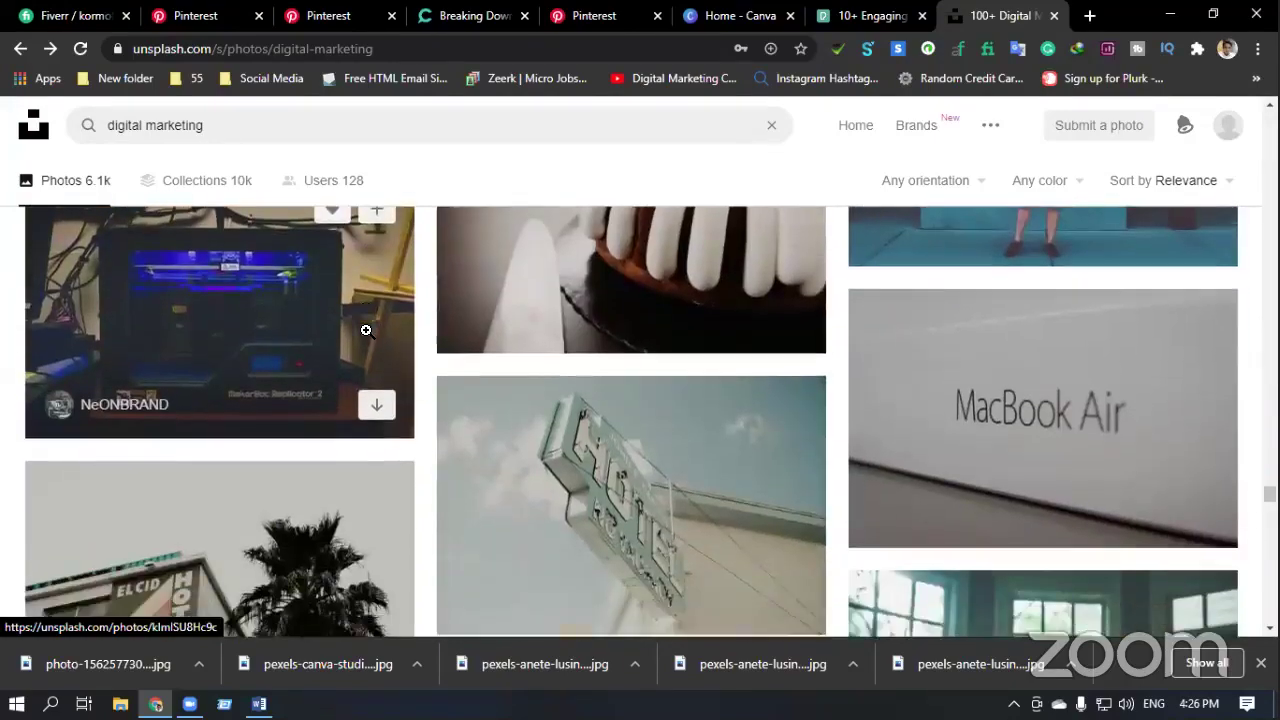
scroll(367, 331, down, 10)
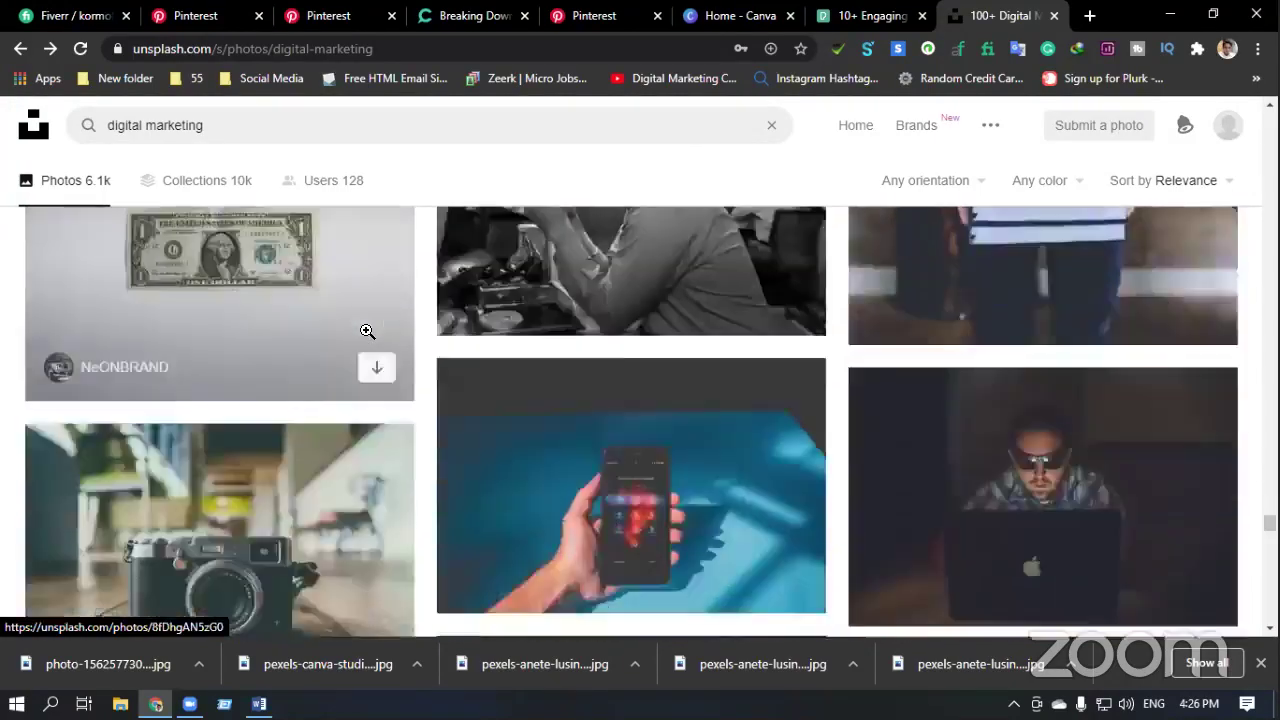
scroll(364, 339, down, 8)
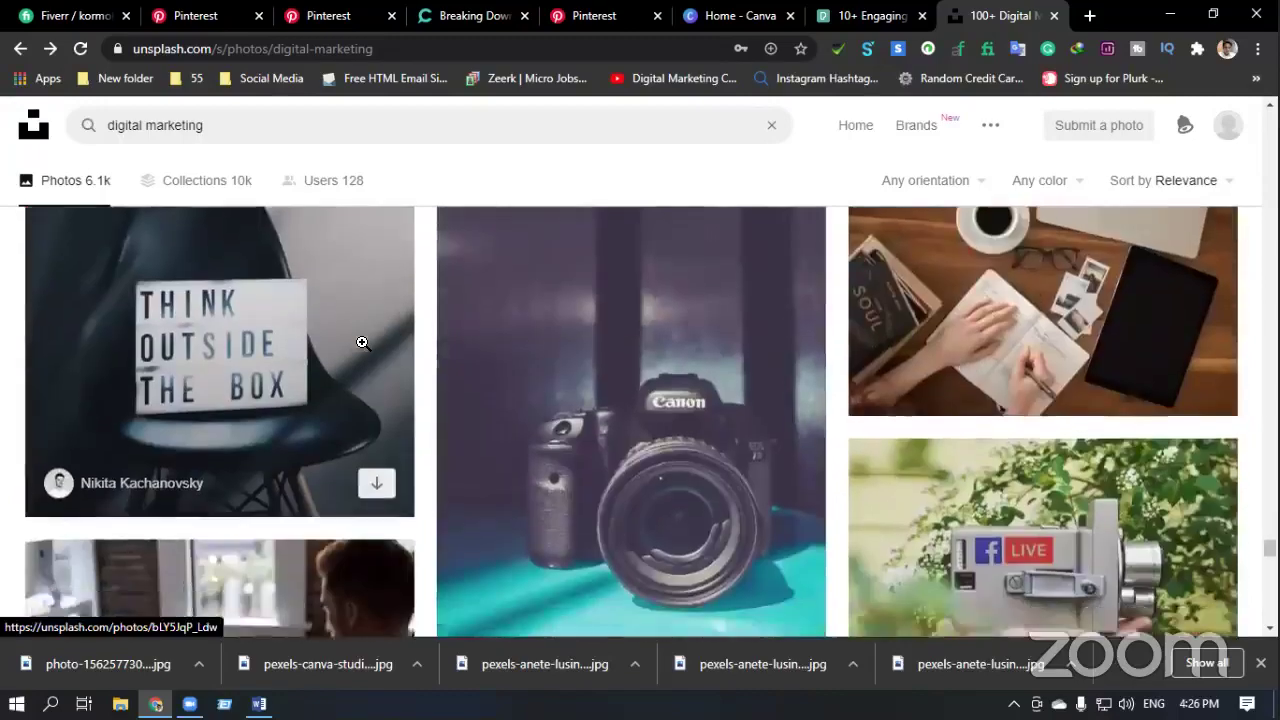
scroll(363, 343, up, 4)
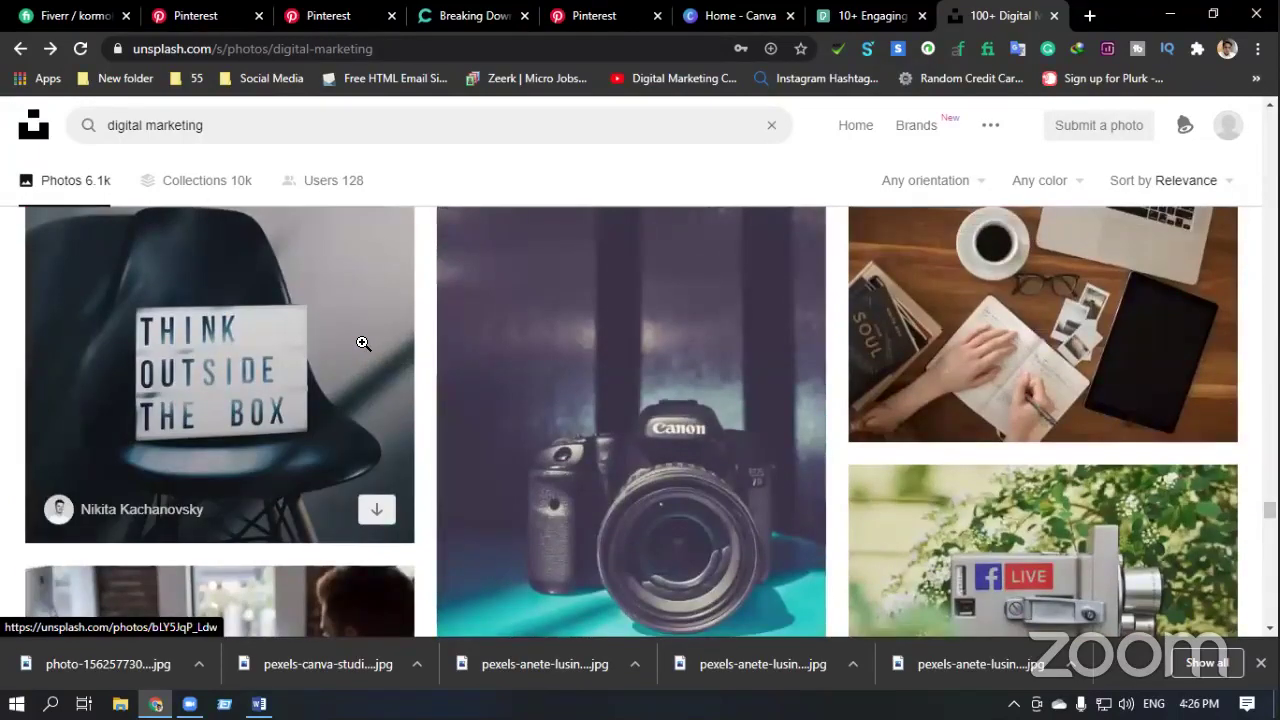
scroll(363, 343, down, 1)
scroll(363, 343, up, 6)
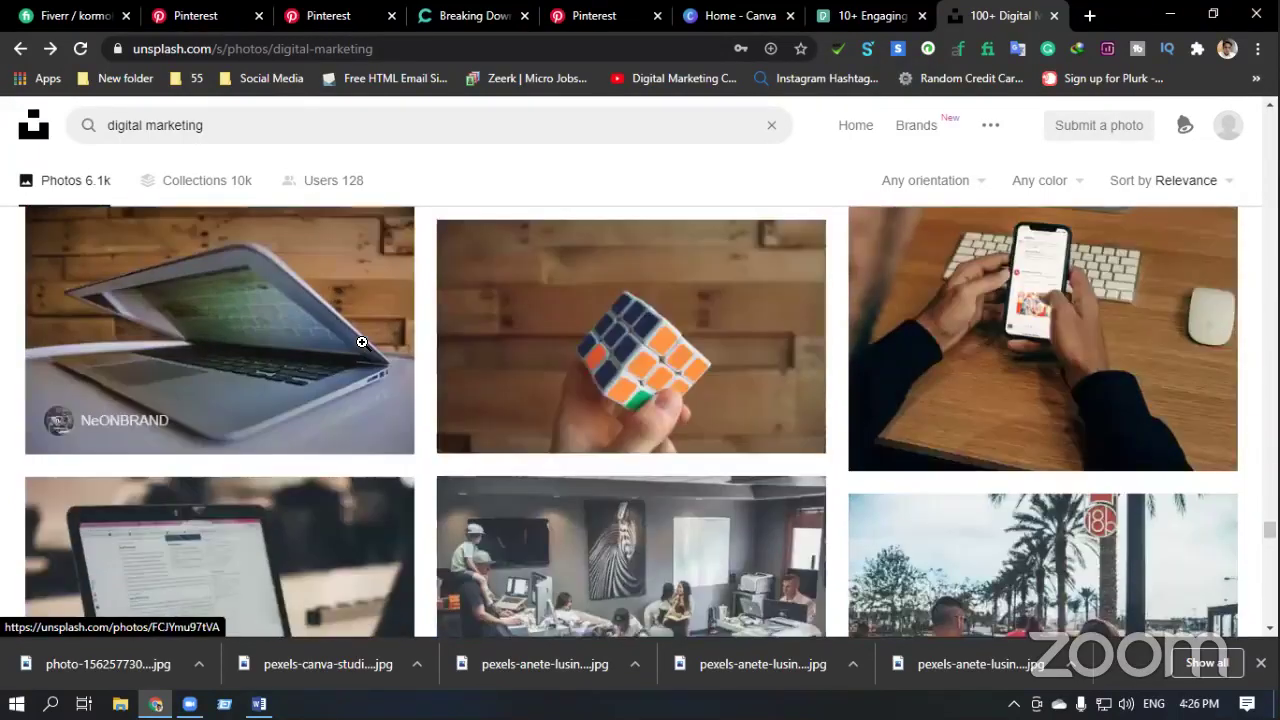
scroll(362, 342, down, 3)
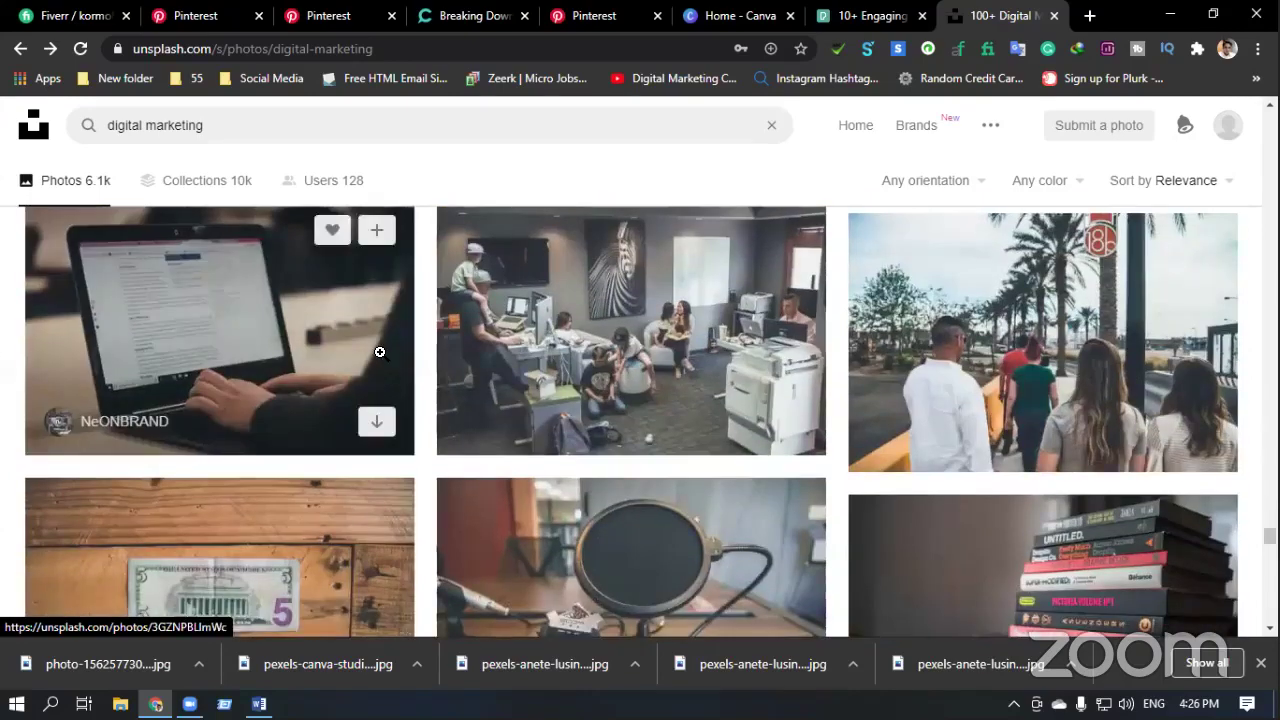
scroll(380, 350, down, 2)
scroll(380, 352, down, 4)
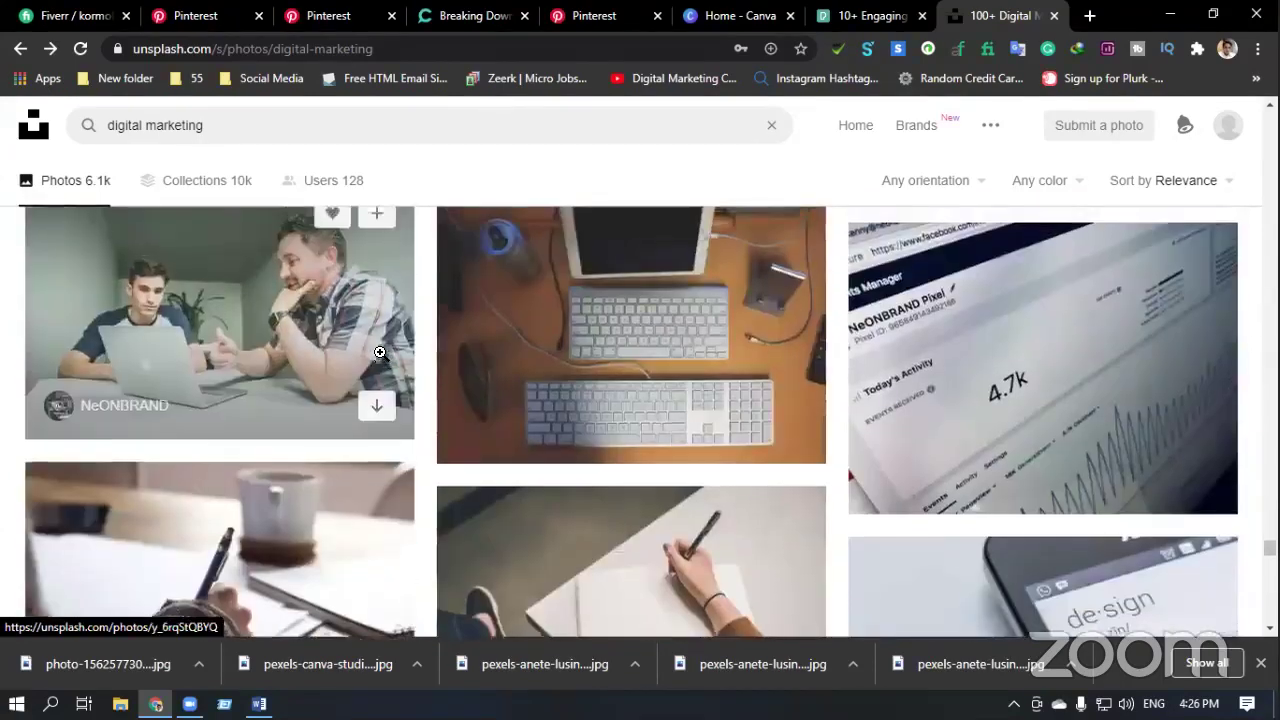
scroll(380, 352, up, 4)
scroll(380, 352, up, 3)
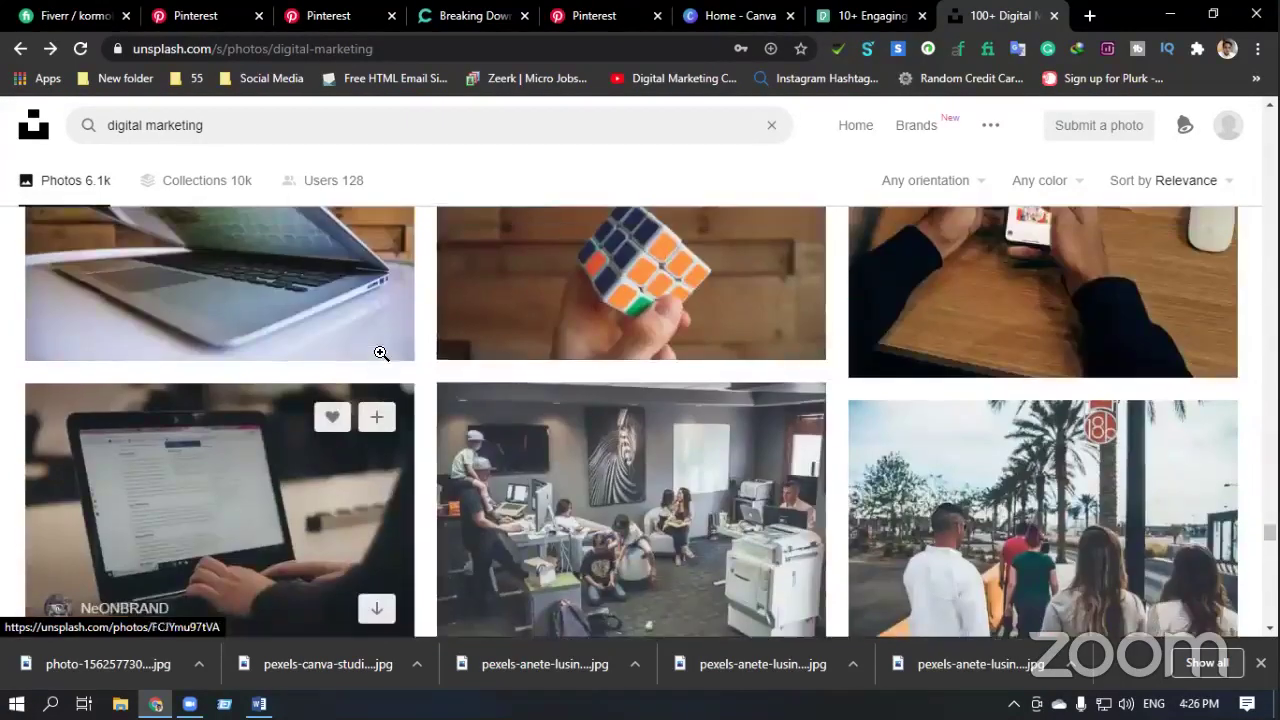
scroll(380, 352, down, 5)
scroll(270, 122, down, 5)
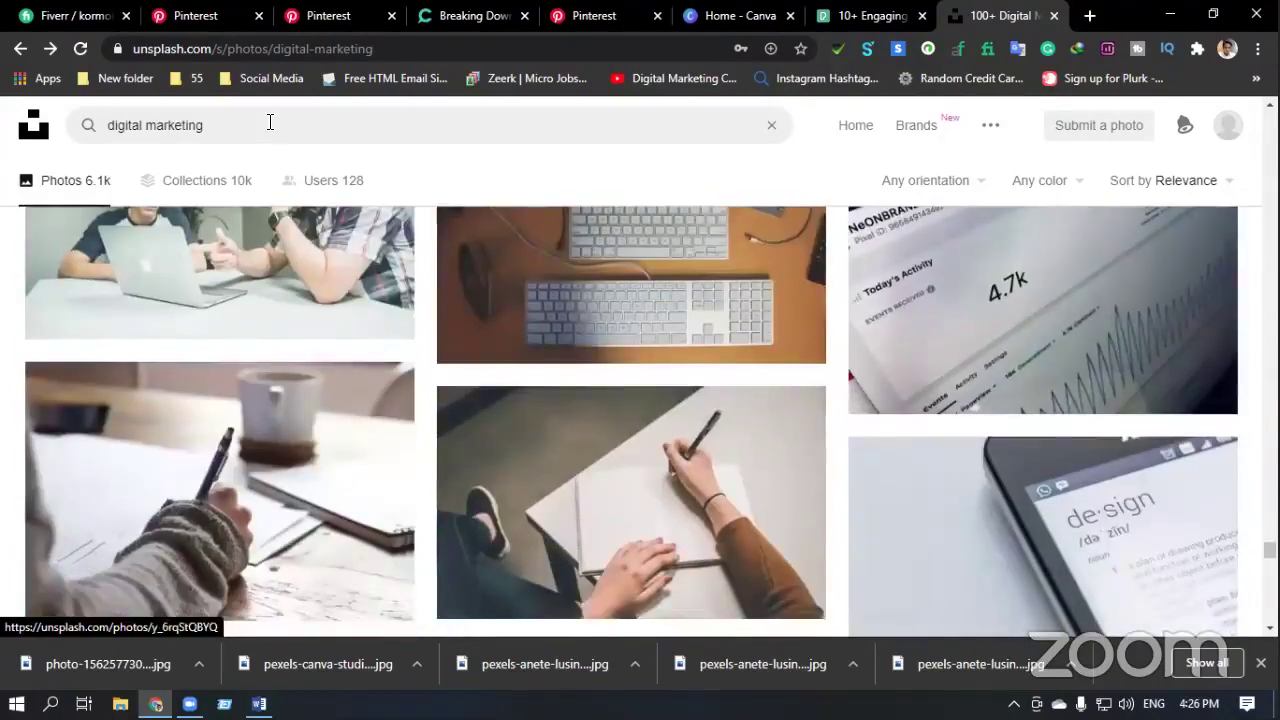
scroll(270, 122, up, 8)
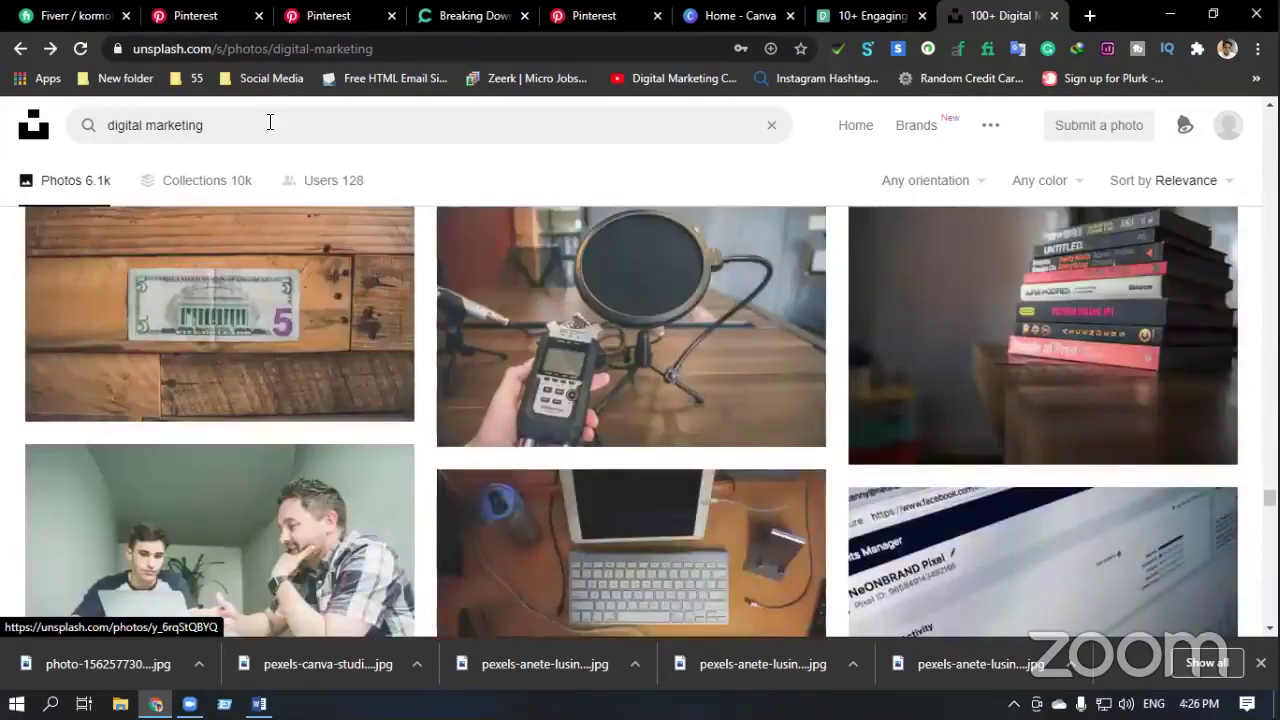
Refine the Unsplash search to 'digital marketing vertical'
click(270, 122)
text(Verti)
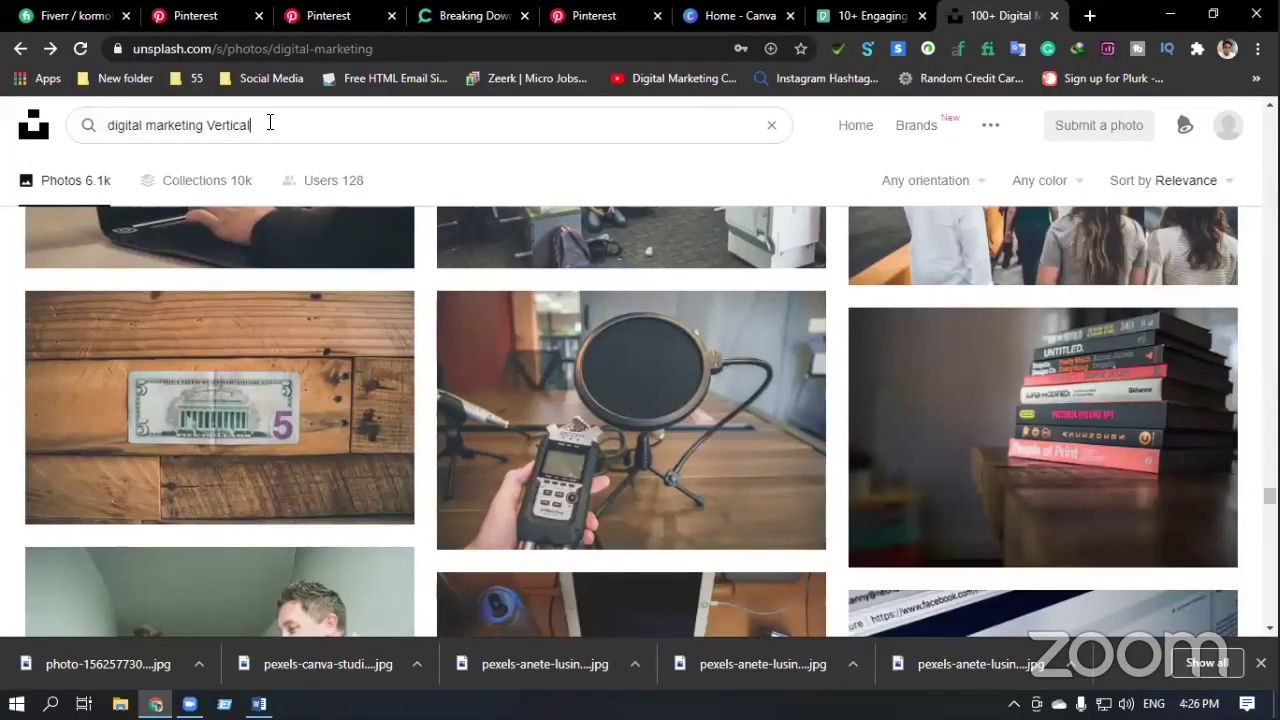
text(cal)
key(Return)
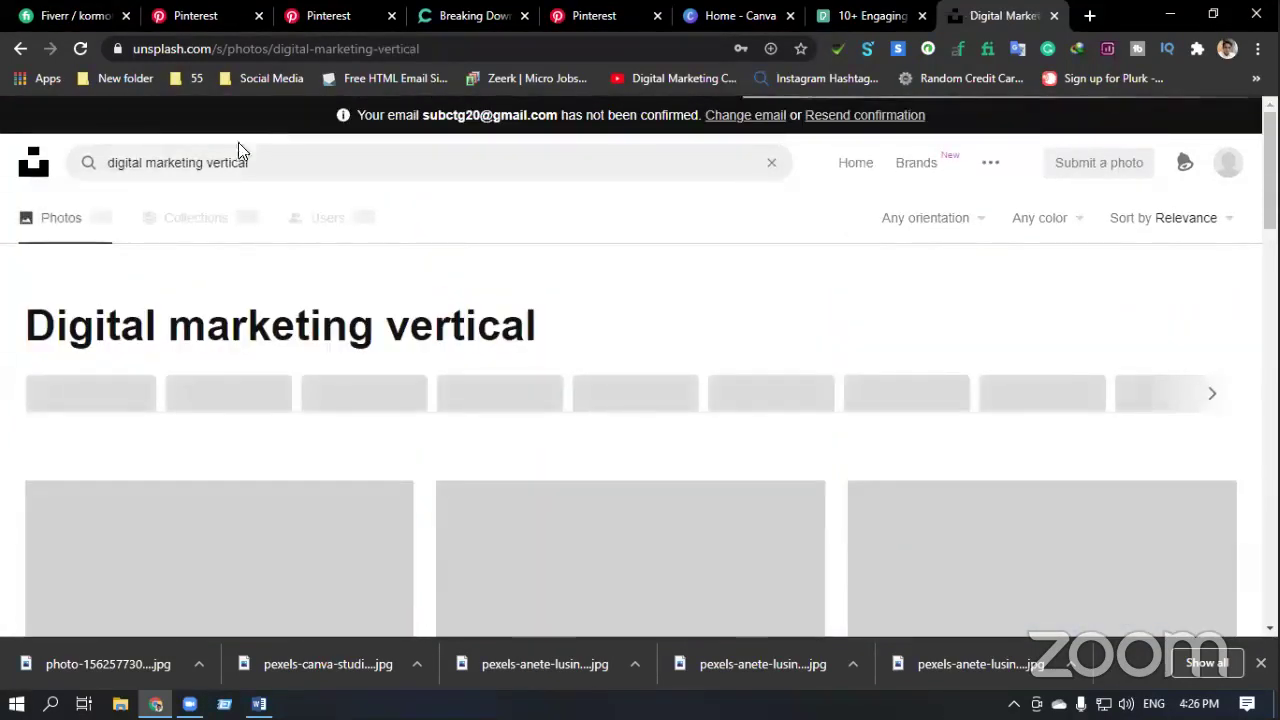
Browse the 7.6k vertical results, then switch to the Pinterest marketing project board
scroll(474, 290, down, 5)
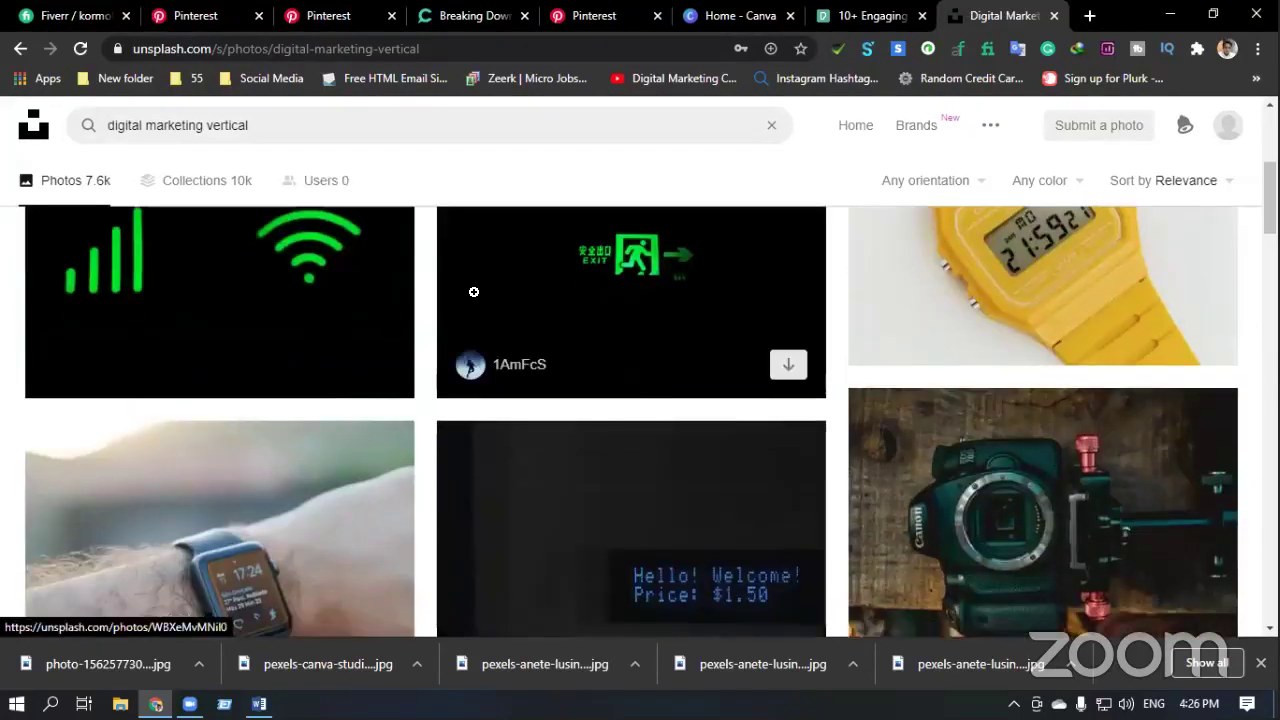
scroll(474, 292, down, 1)
scroll(474, 292, up, 3)
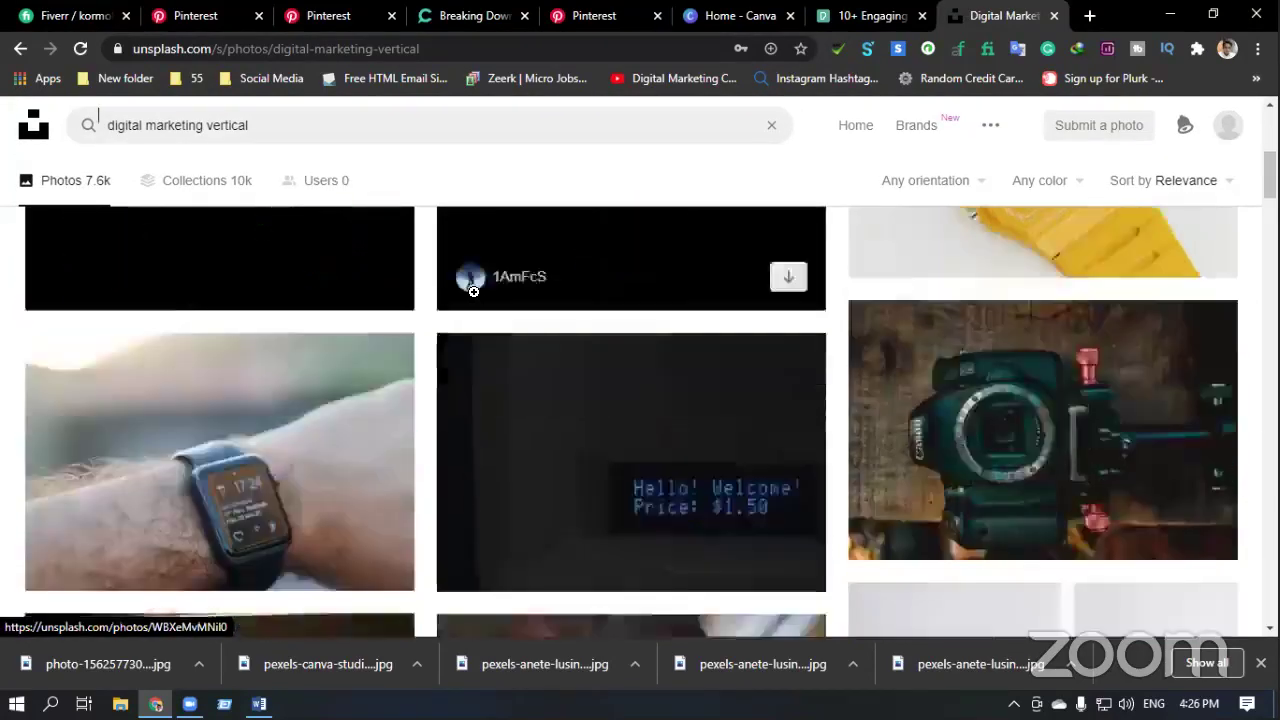
scroll(474, 292, down, 5)
scroll(475, 292, down, 5)
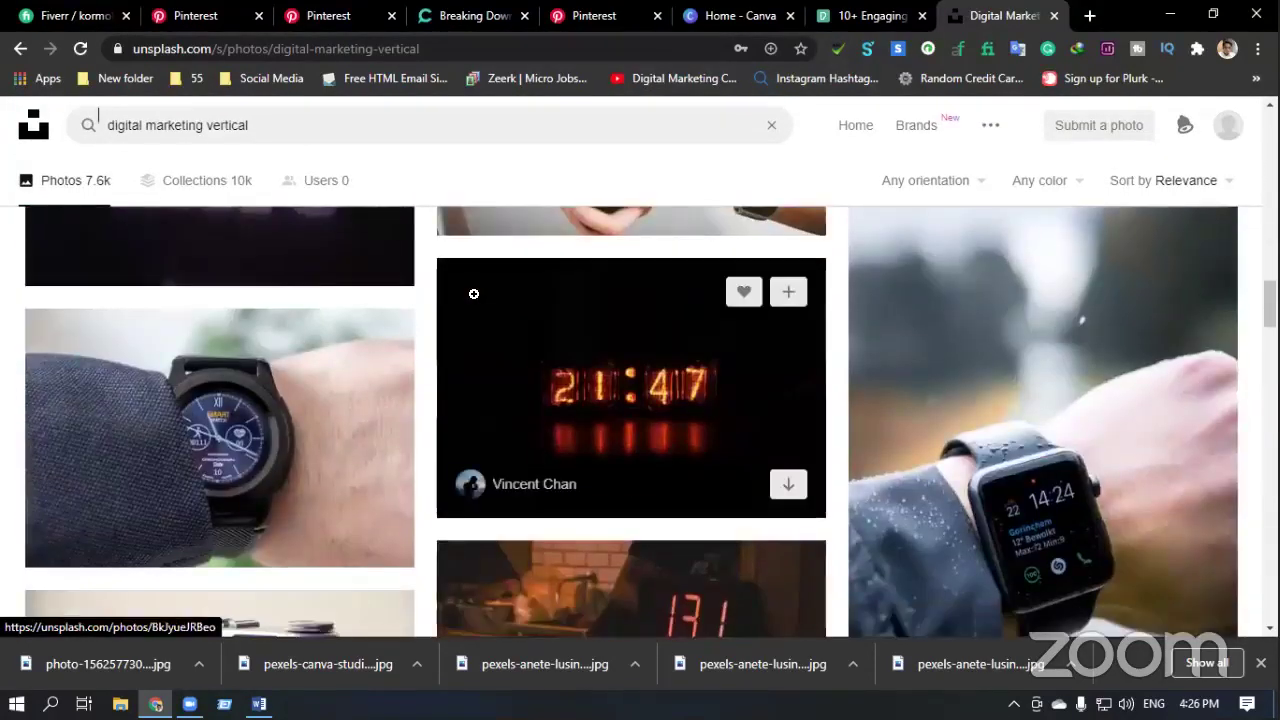
scroll(474, 296, down, 10)
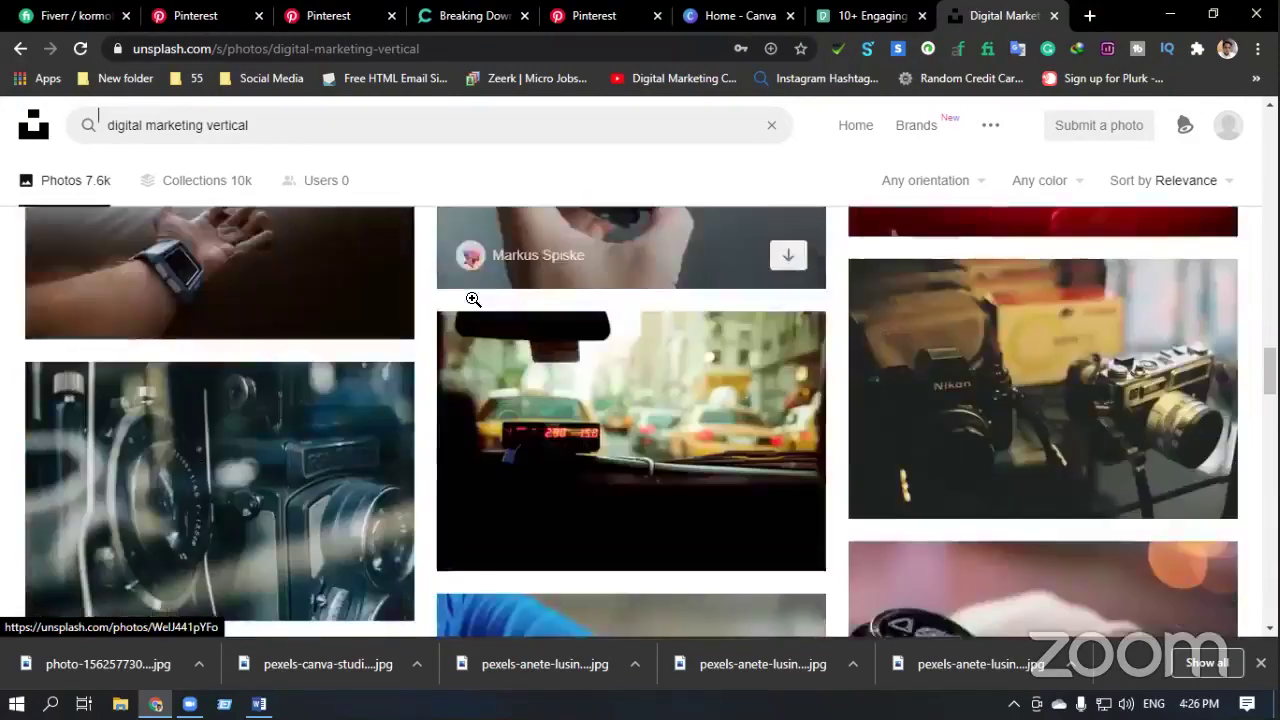
scroll(472, 298, down, 10)
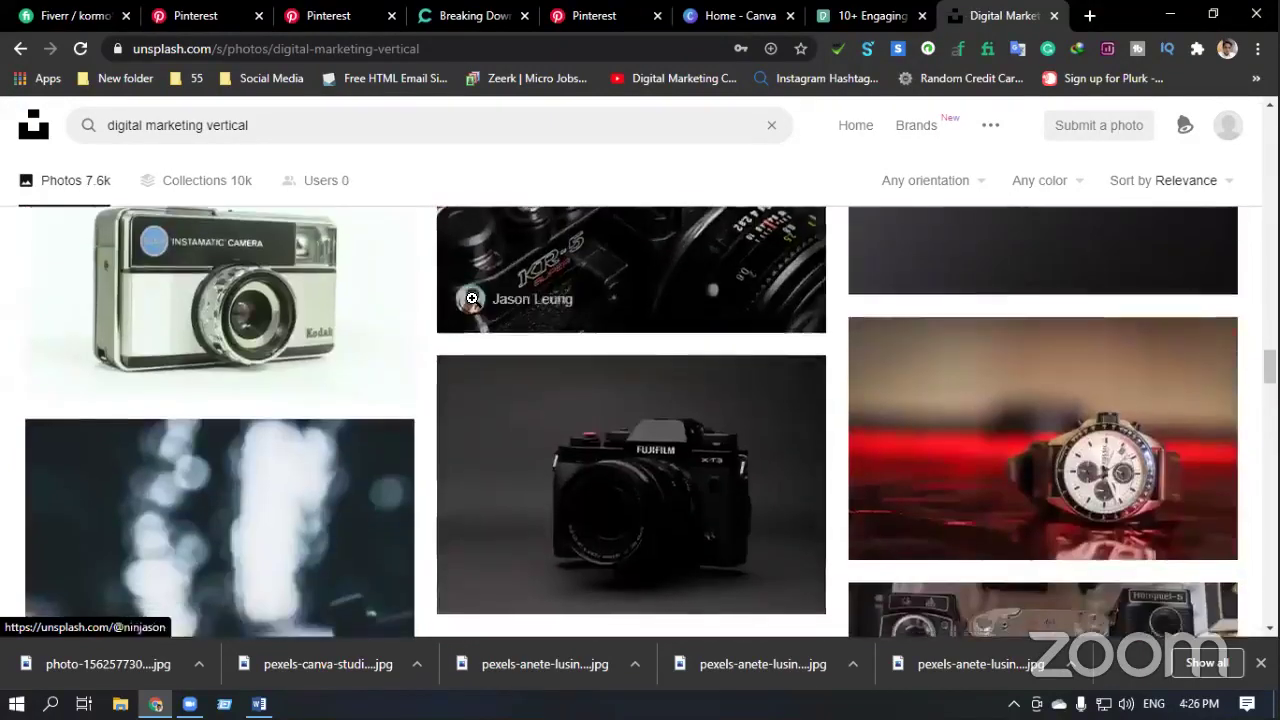
scroll(472, 298, up, 5)
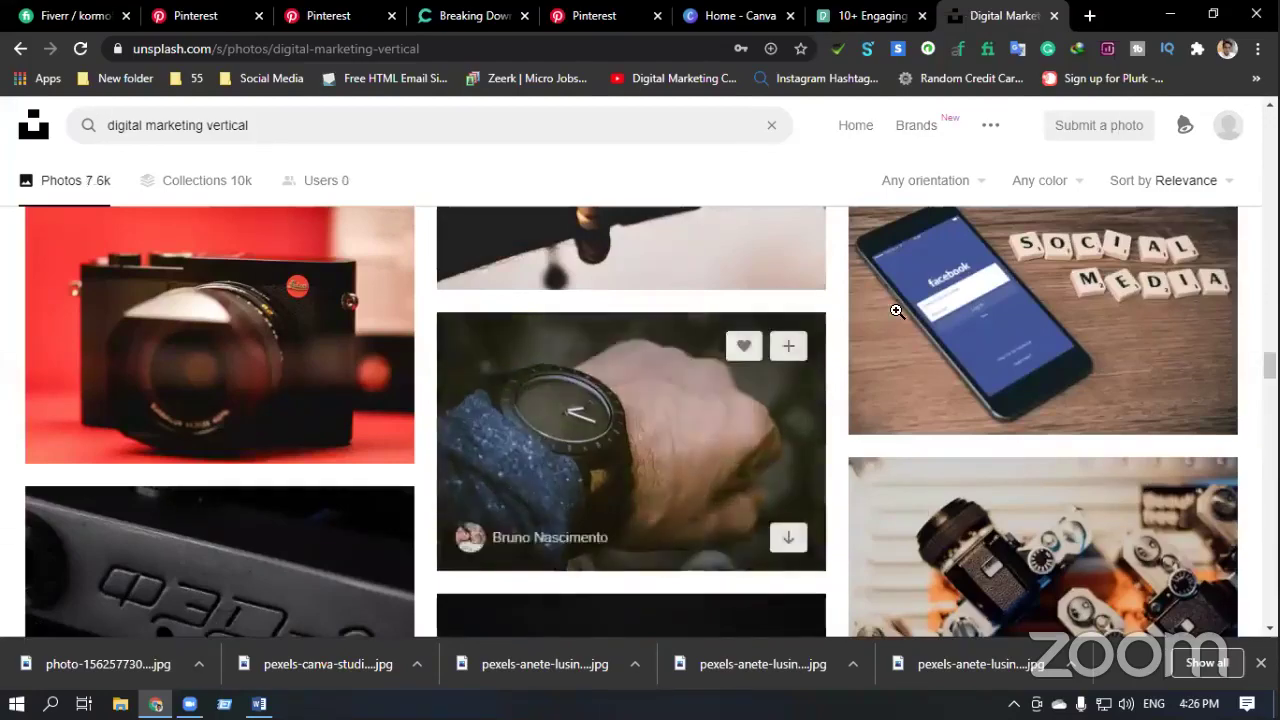
scroll(873, 383, down, 8)
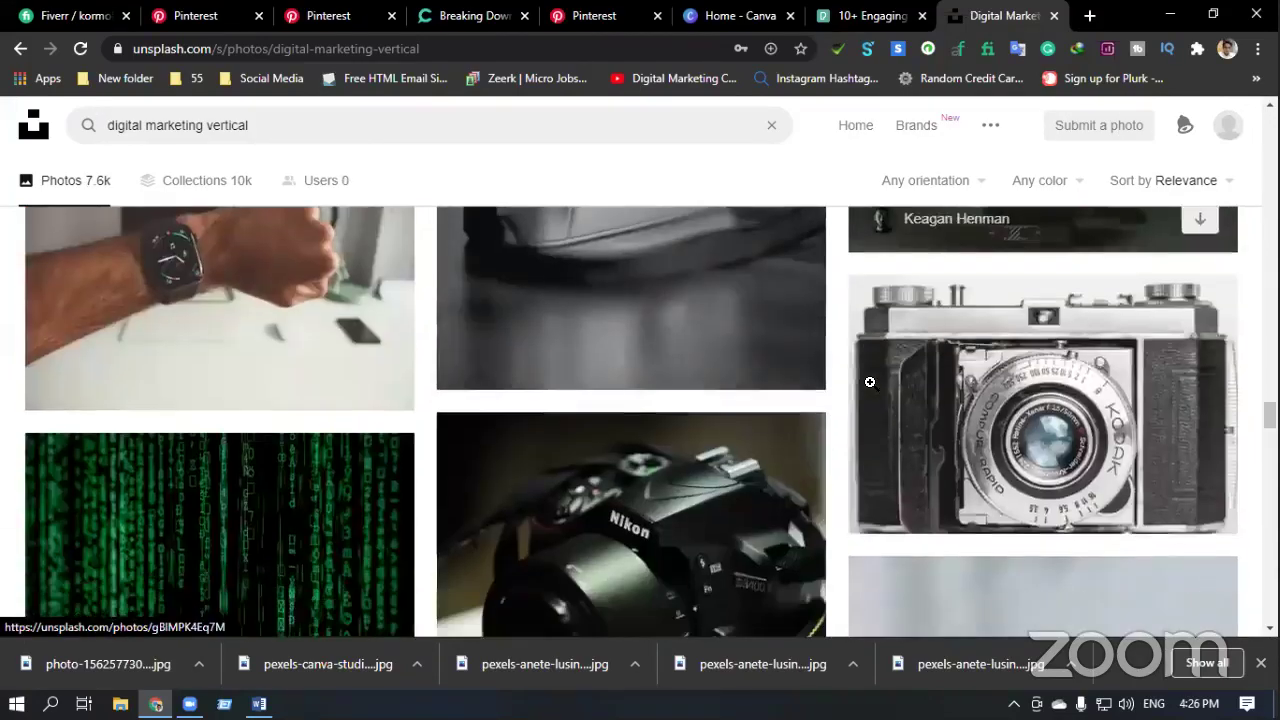
scroll(870, 382, down, 3)
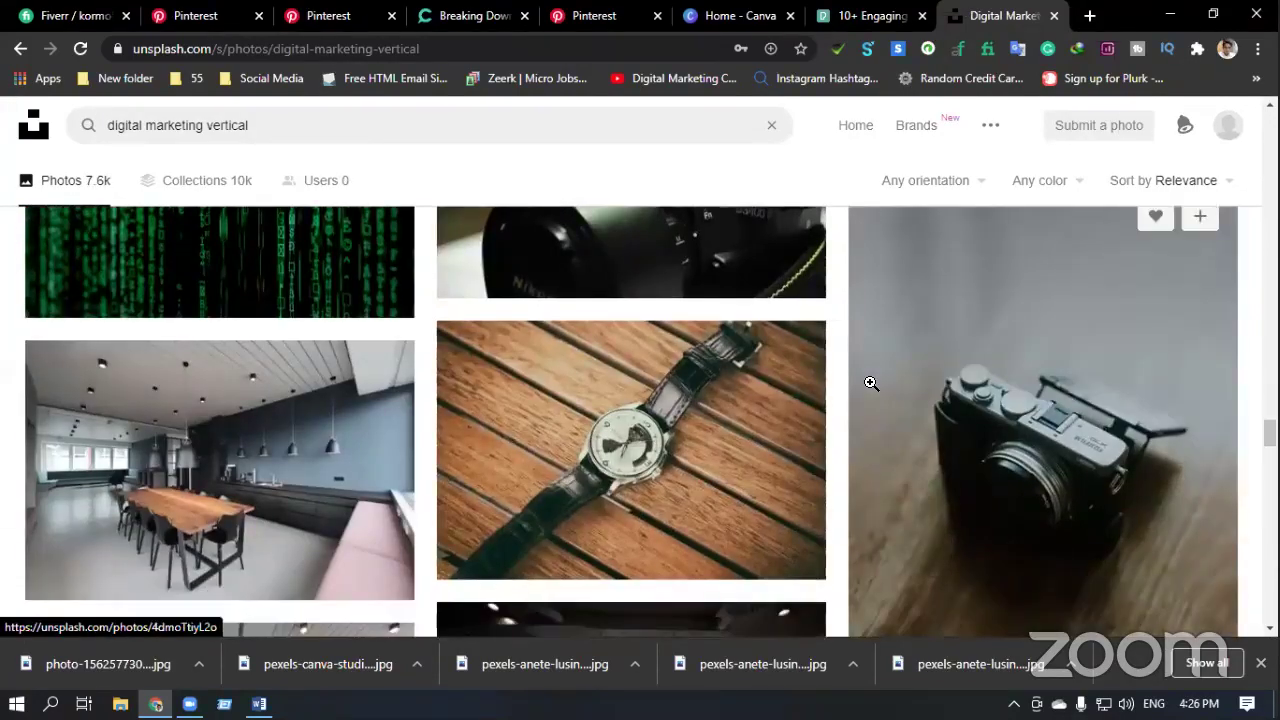
scroll(871, 383, down, 5)
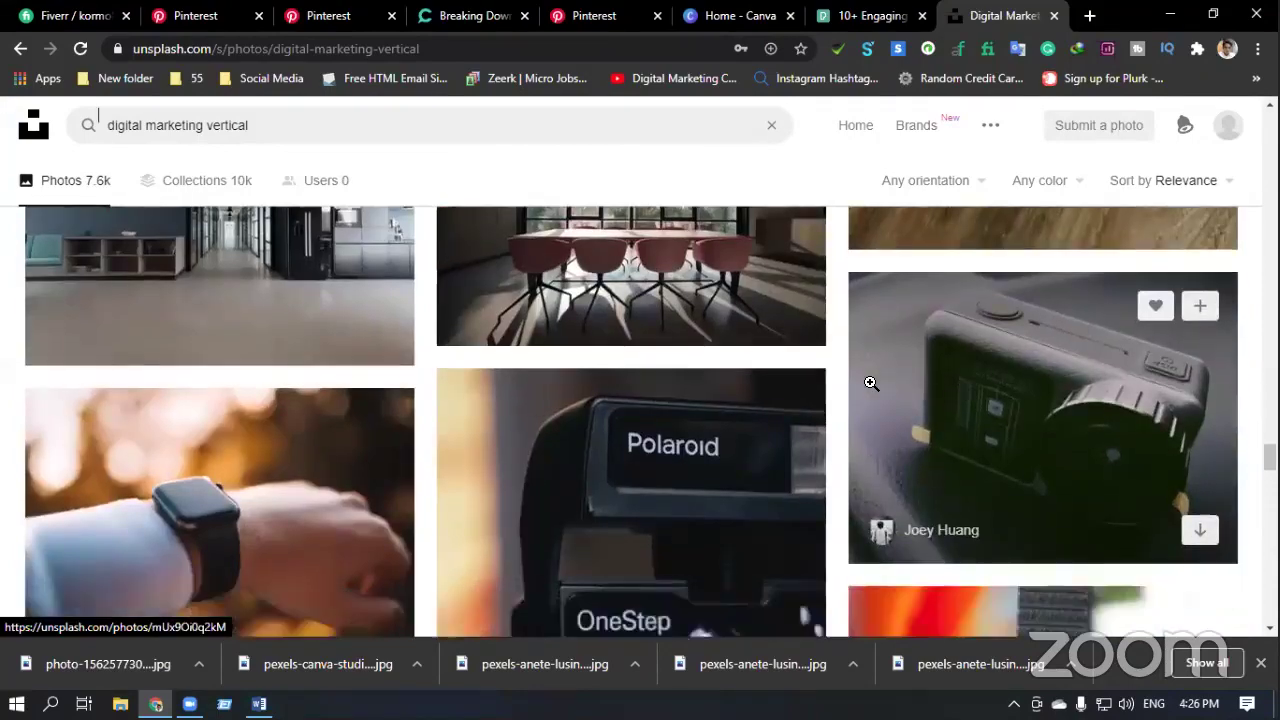
scroll(870, 382, down, 6)
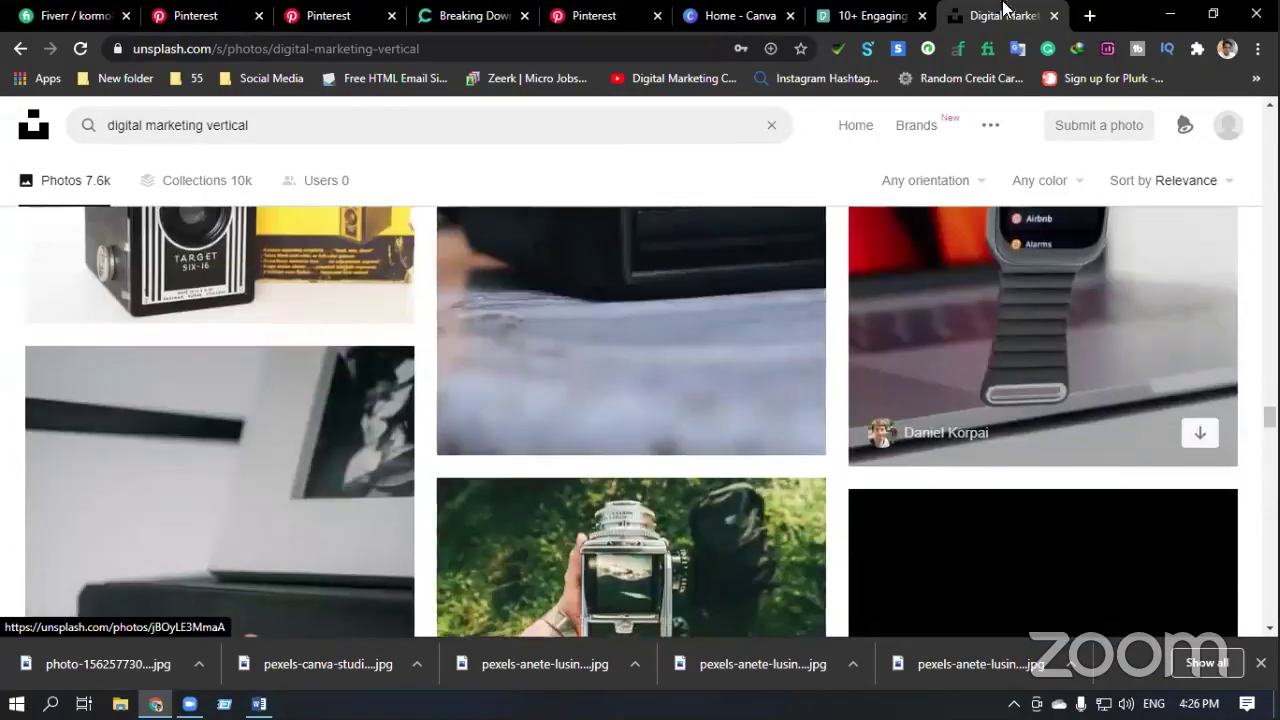
scroll(590, 334, down, 4)
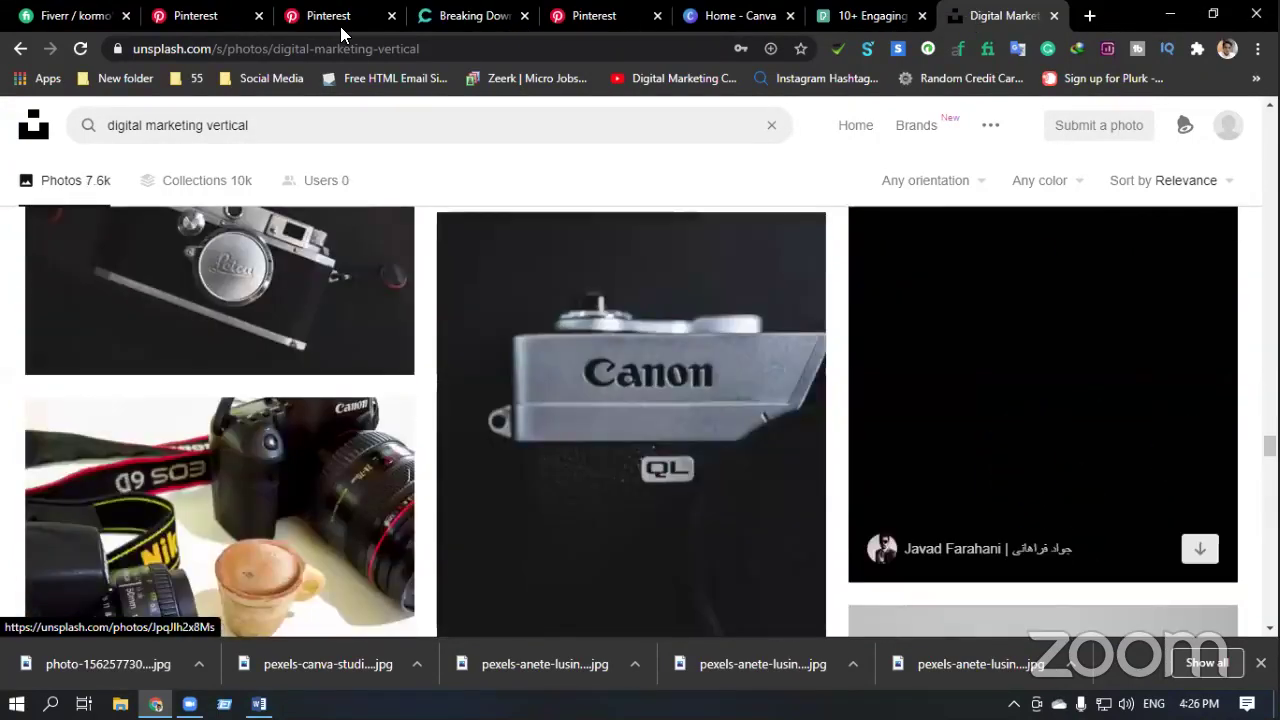
scroll(590, 334, up, 3)
scroll(590, 334, up, 5)
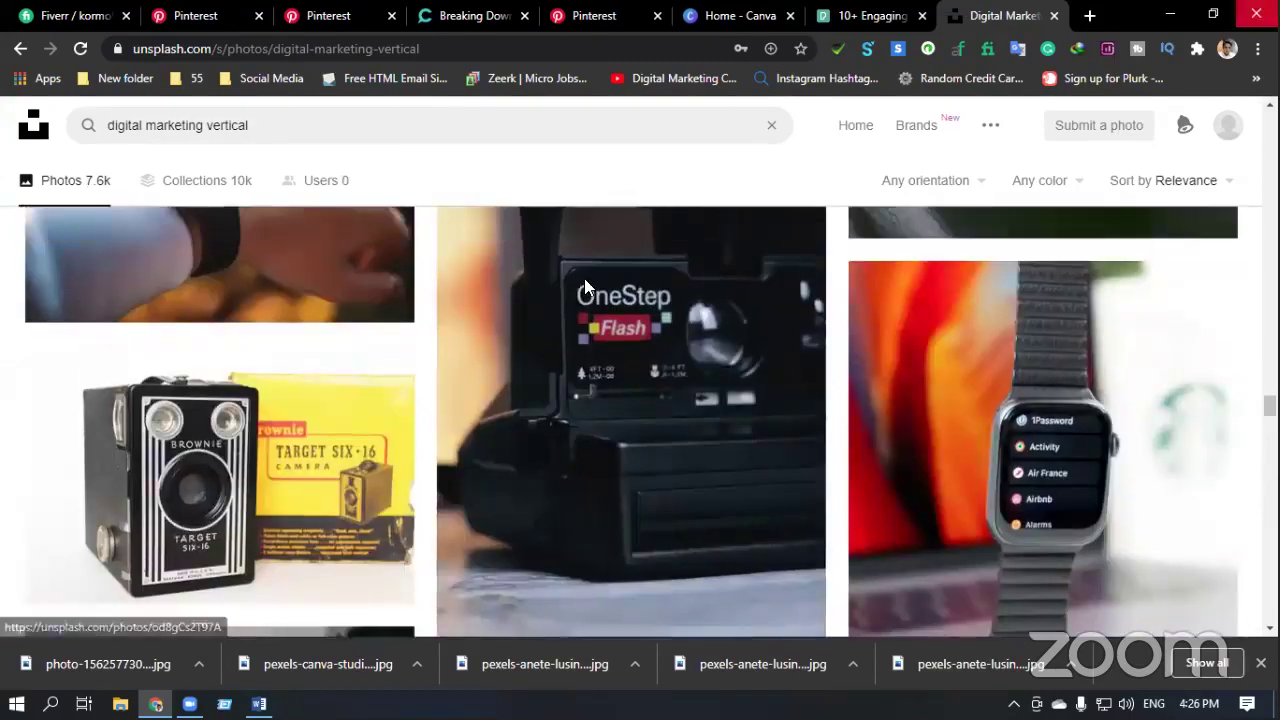
key(ctrl+3)
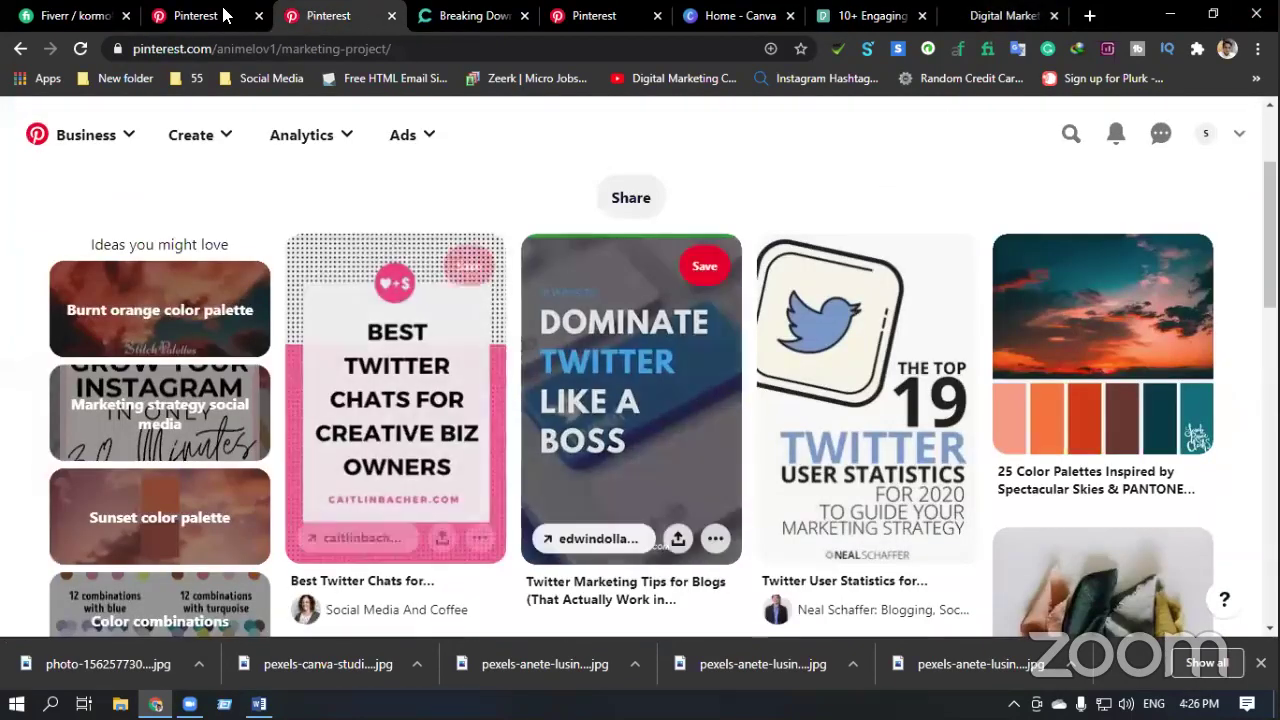
Move through the Pinterest tabs to the empty Chittagong DM #934 board
scroll(728, 357, up, 2)
key(ctrl+2)
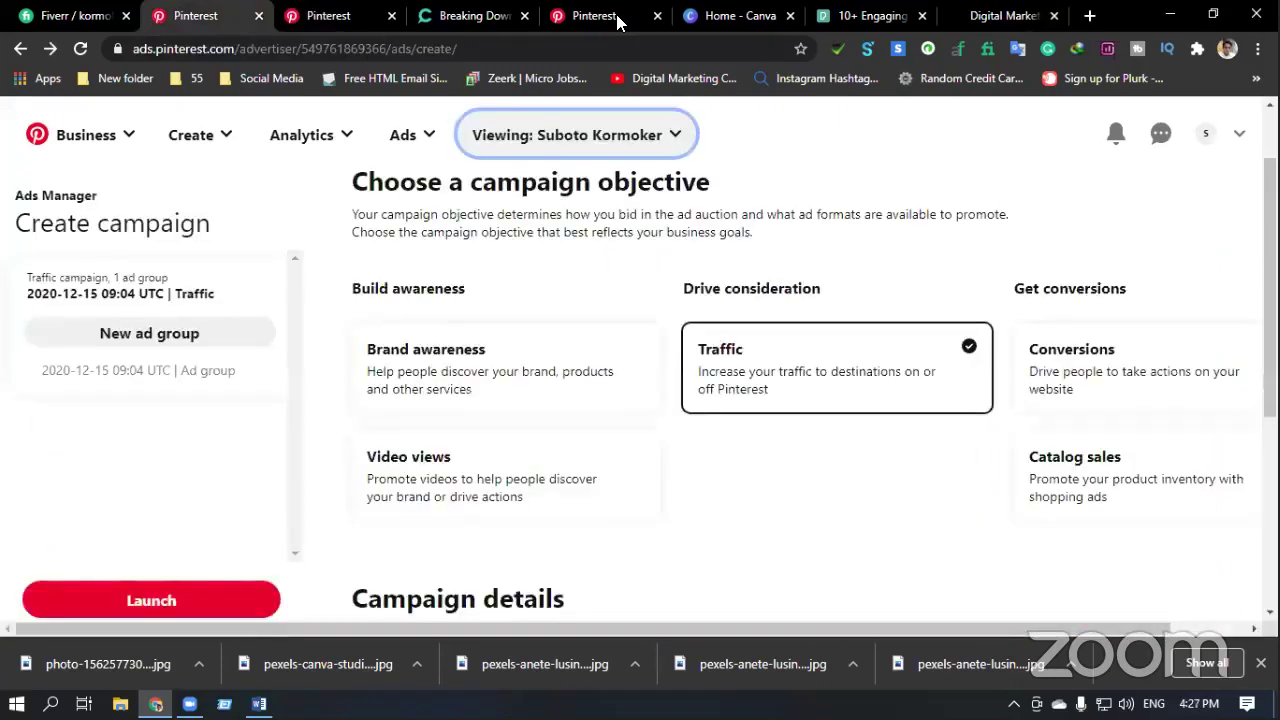
key(ctrl+5)
drag(646, 263, 760, 514)
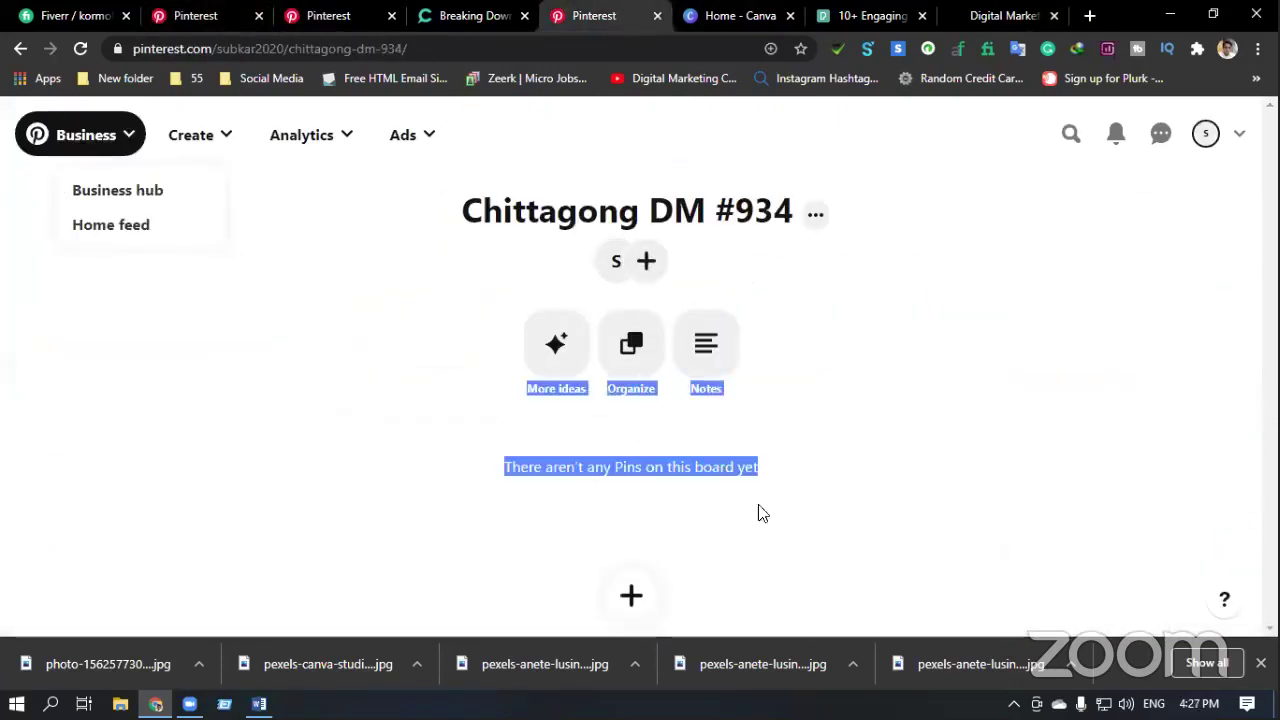
Check the board's + add menu without choosing anything, then open Organize
click(630, 597)
click(903, 507)
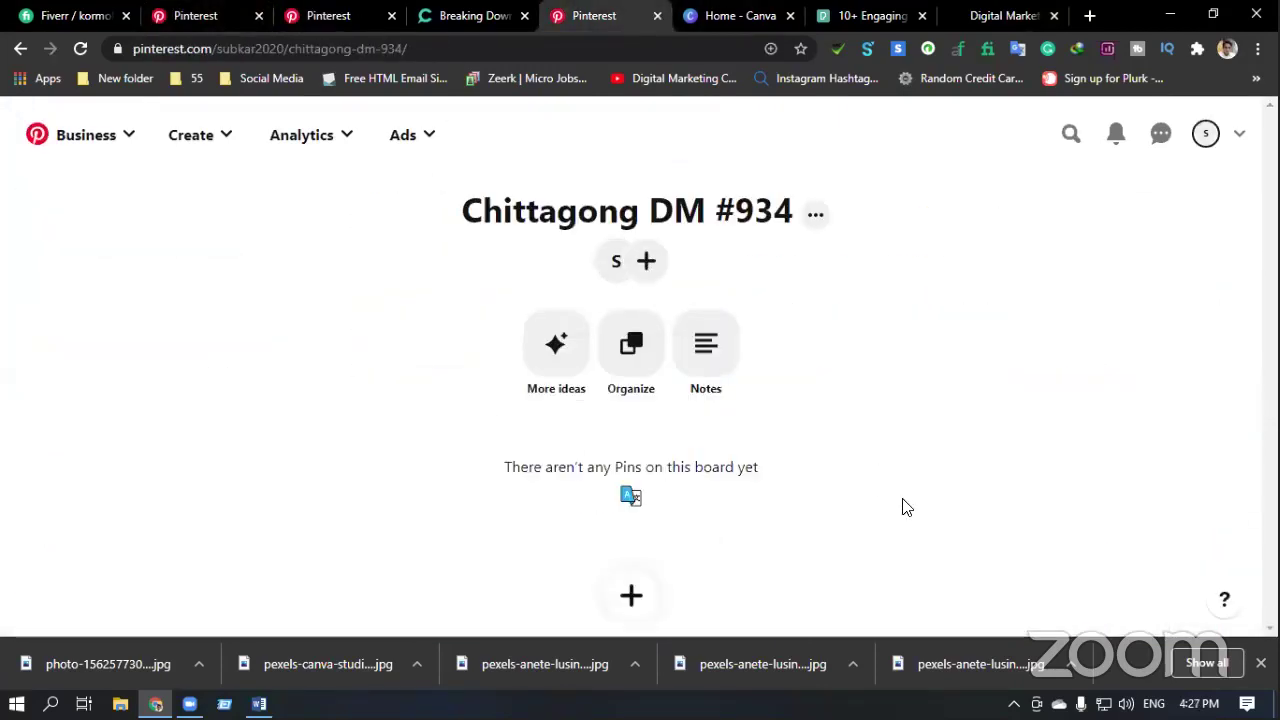
click(630, 596)
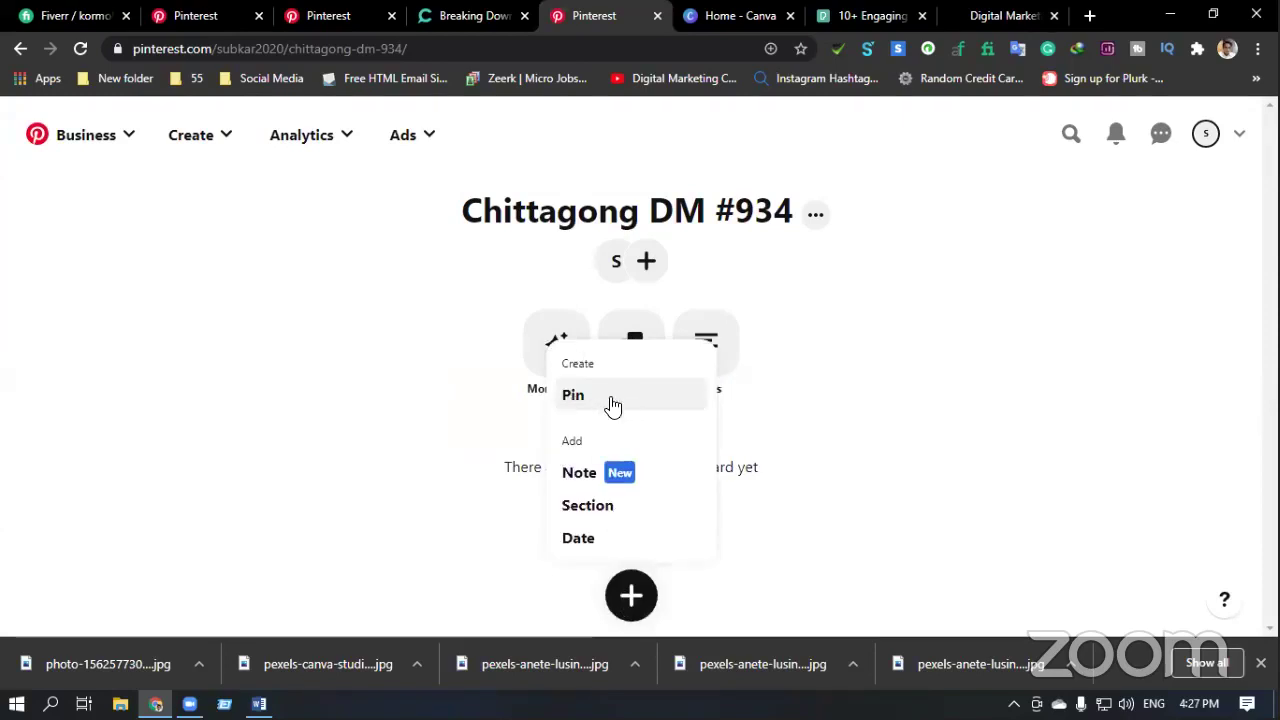
click(944, 487)
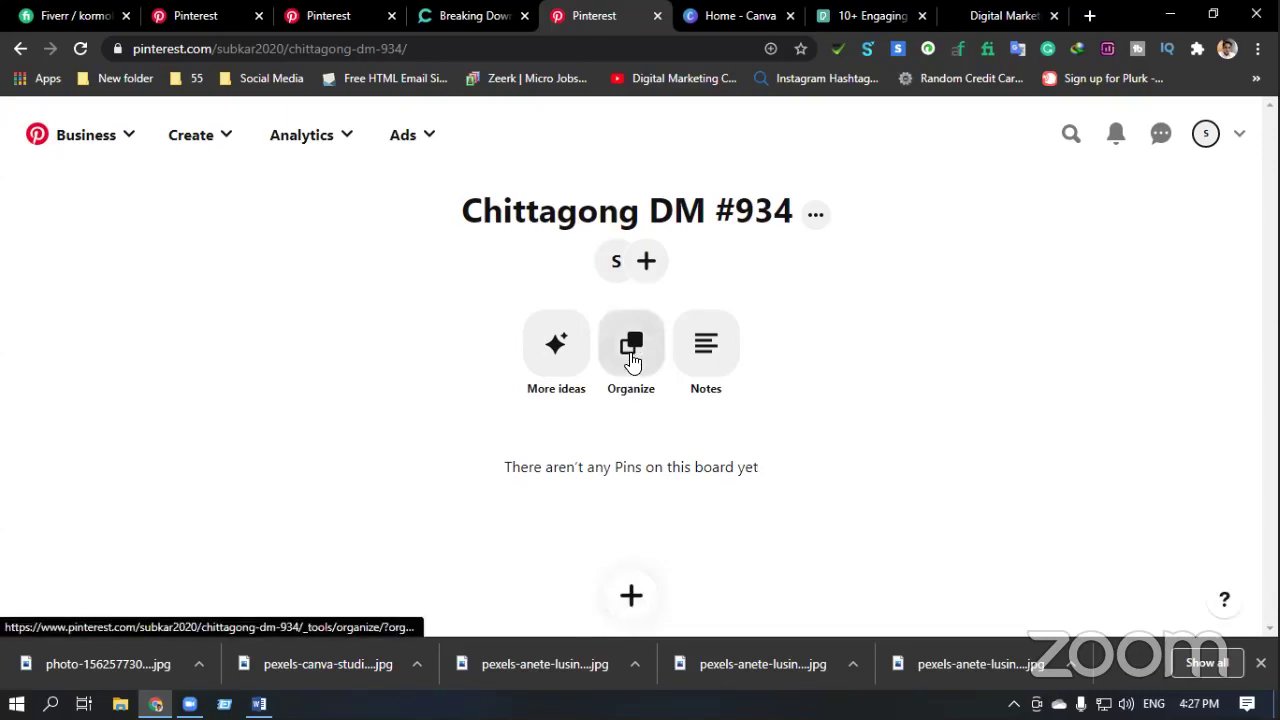
click(631, 358)
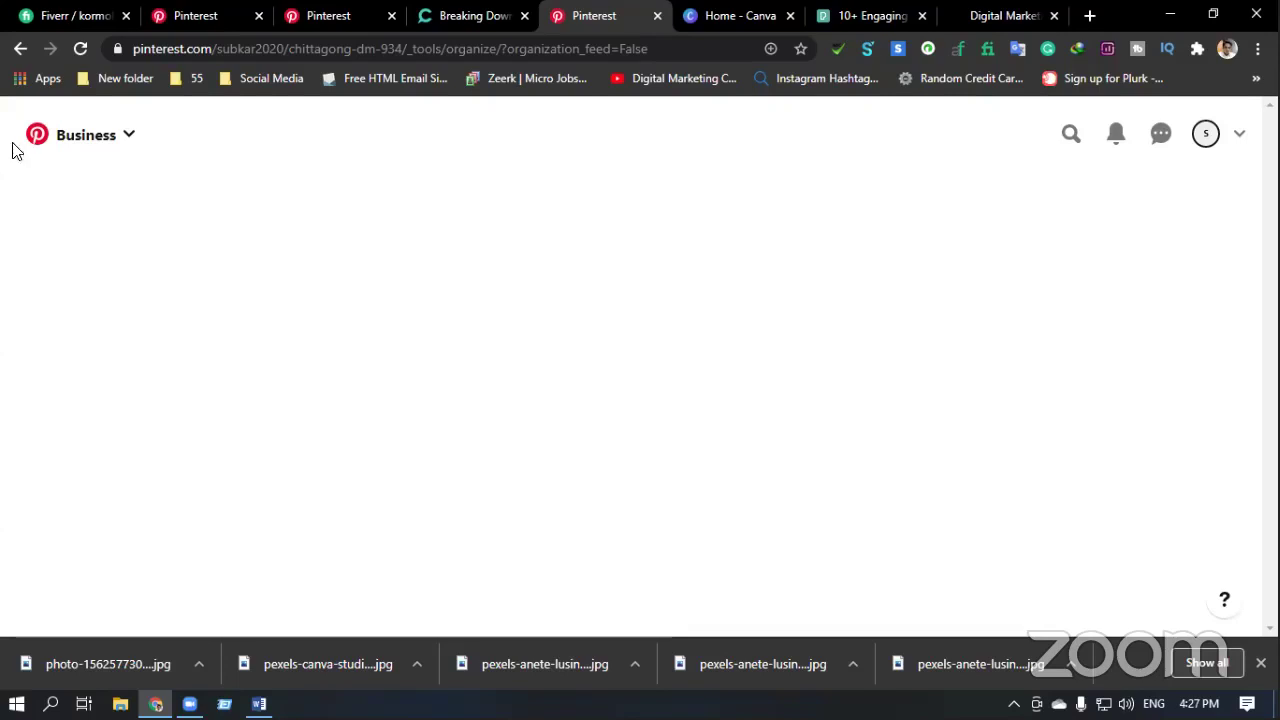
Go back past the board and saved pins pages, then load pinterest.com
click(17, 49)
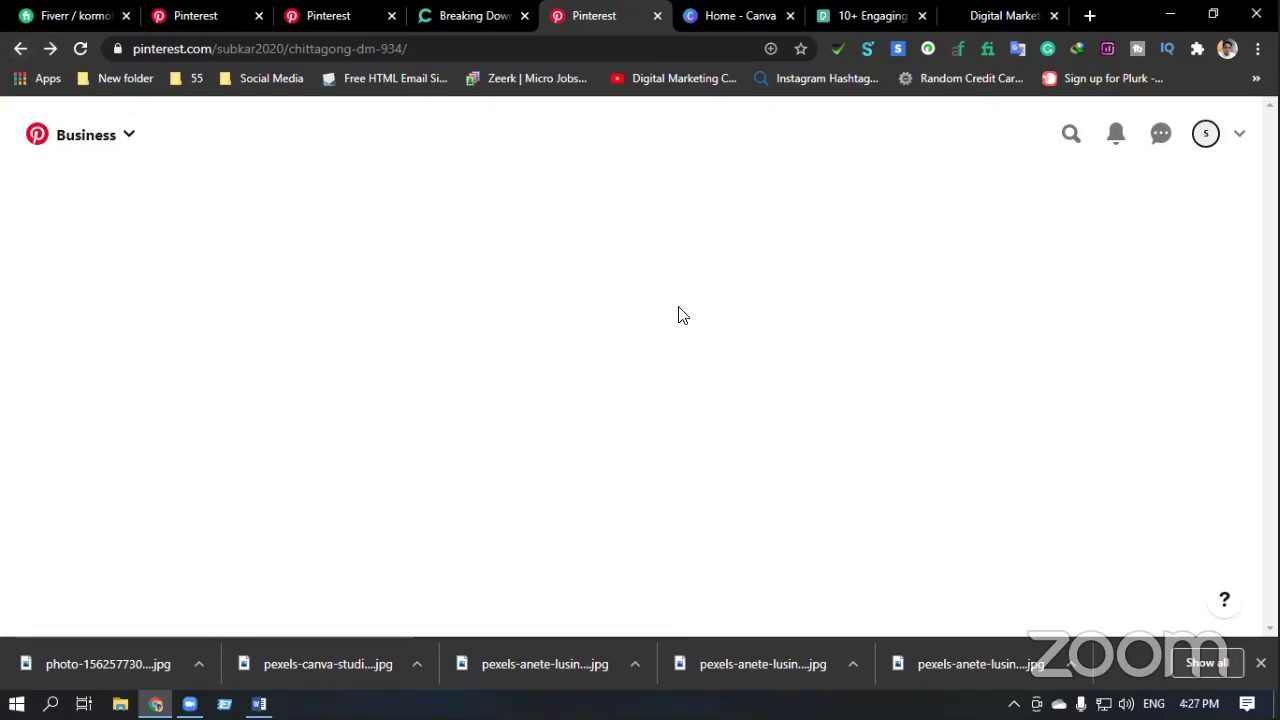
click(20, 49)
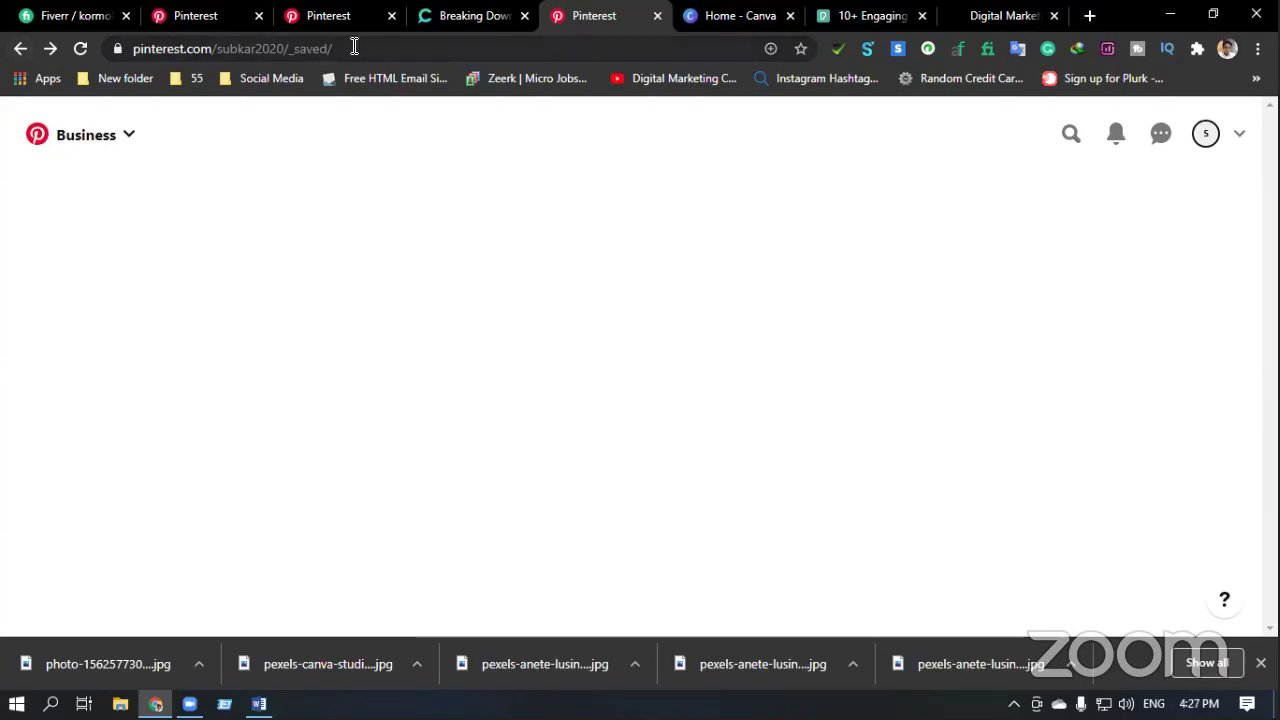
click(22, 48)
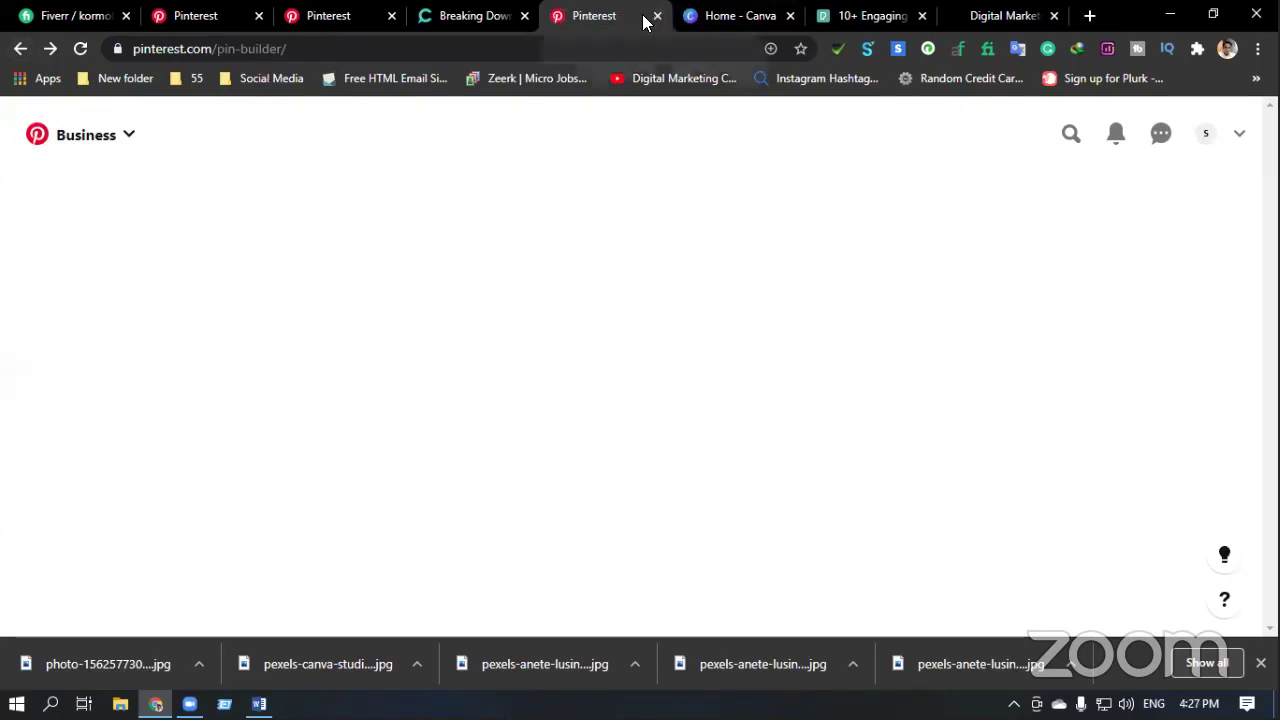
click(343, 51)
click(344, 54)
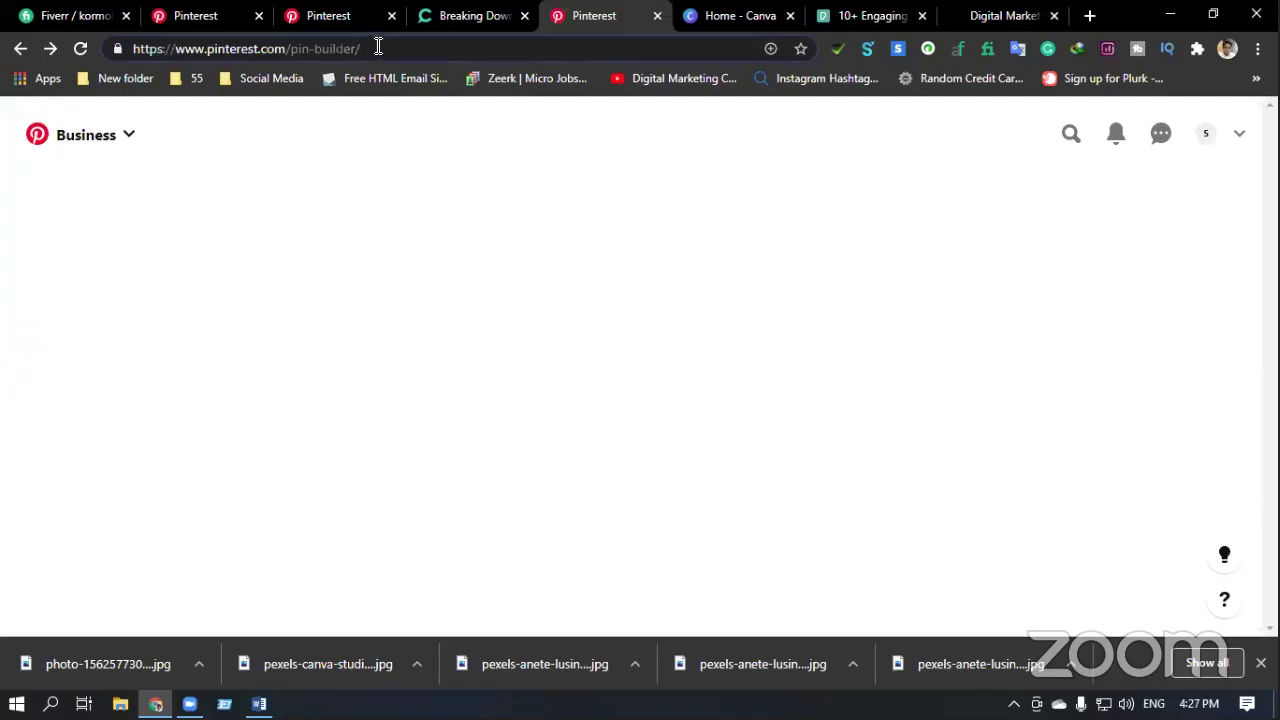
key(BackSpace)
key(BackSpace)
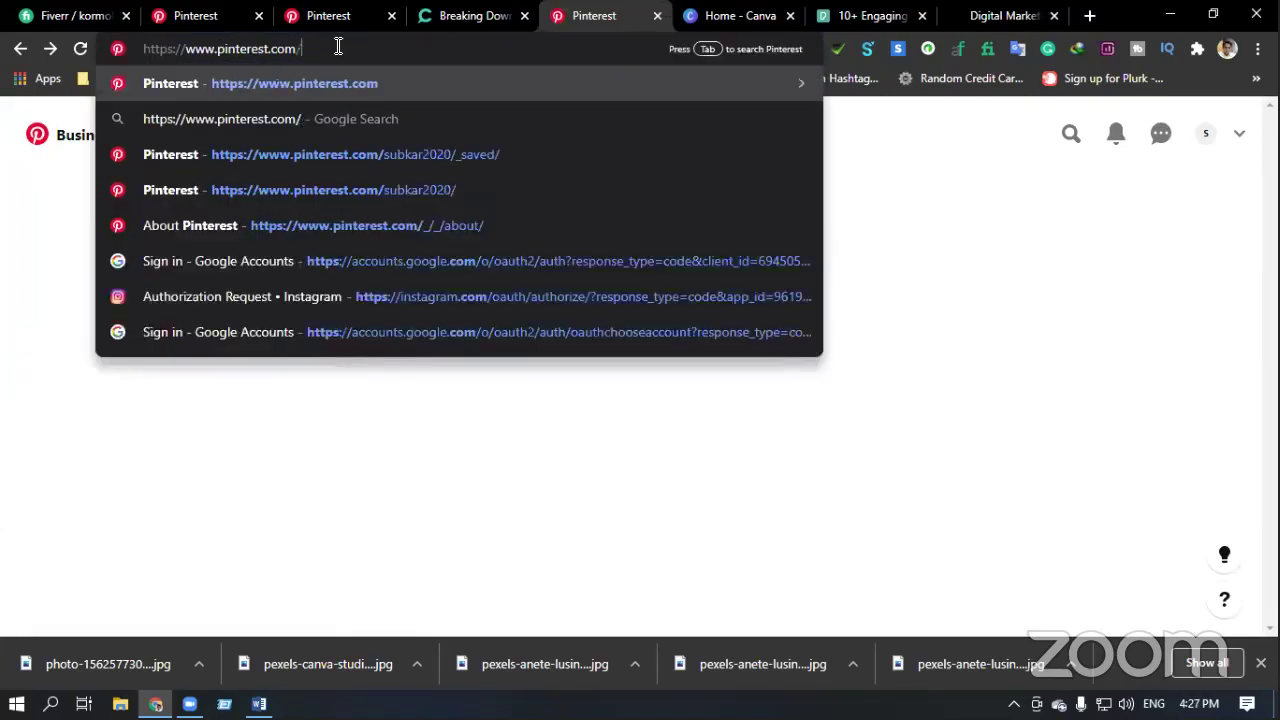
key(Return)
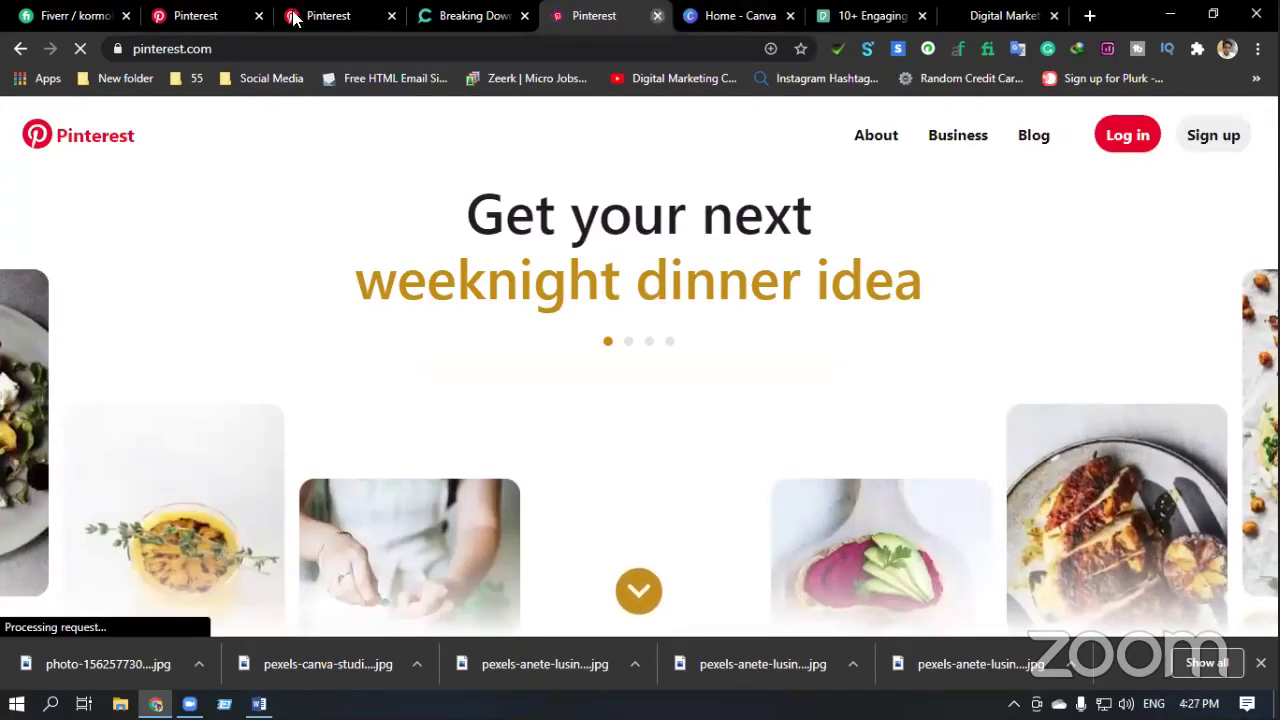
Close the current Pinterest page and open the Home feed from the business account menu
click(658, 16)
click(210, 16)
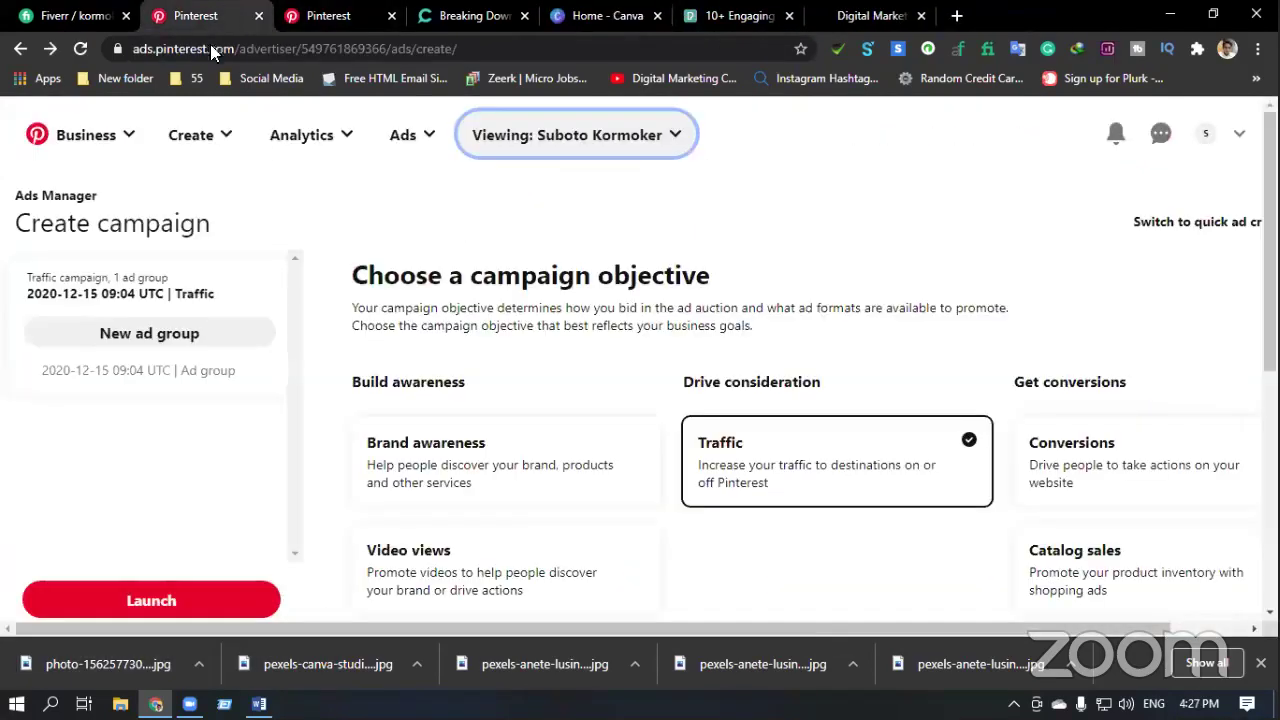
click(352, 16)
click(112, 146)
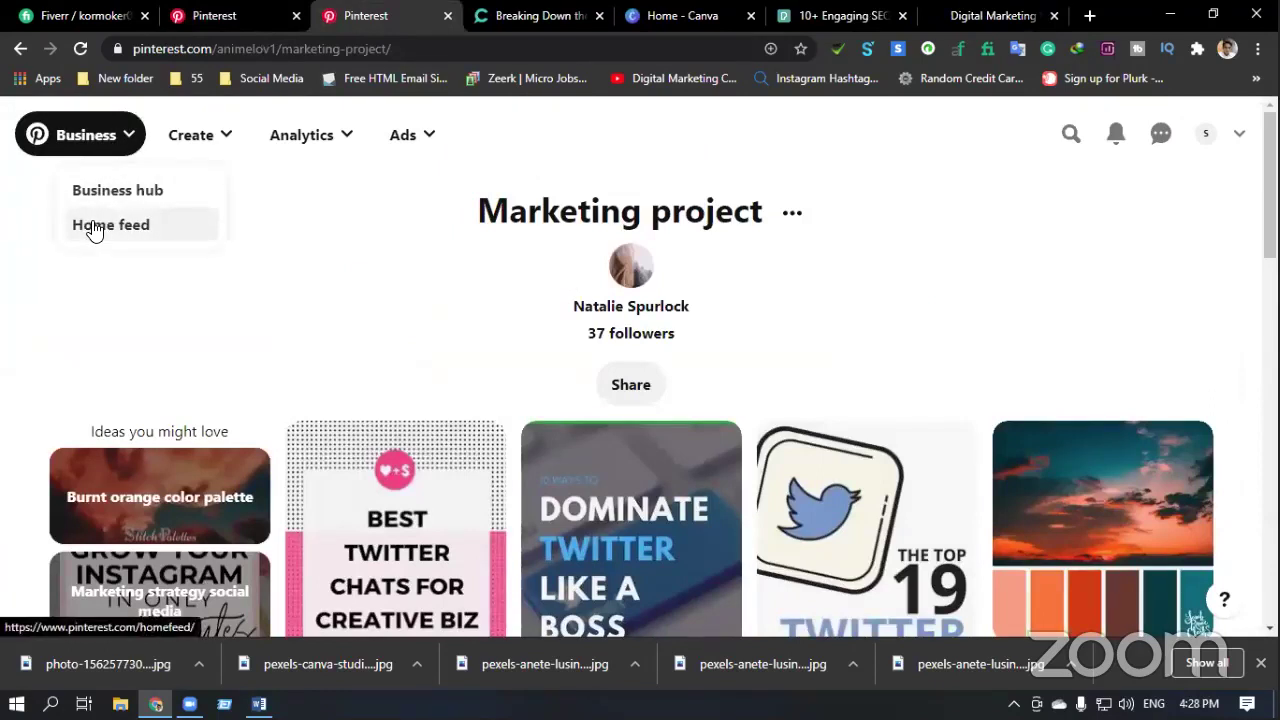
click(92, 226)
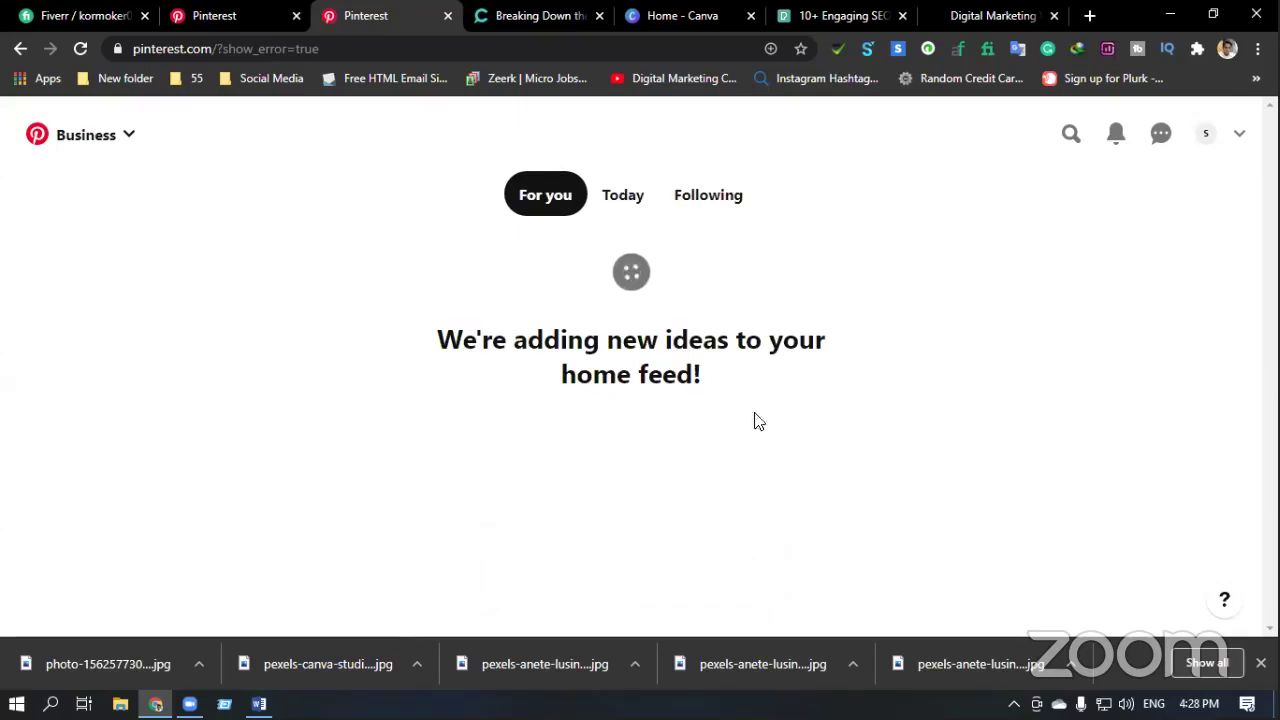
Start a continuous ping to 8.8.8.8 to check the internet connection, then hide the console
click(224, 704)
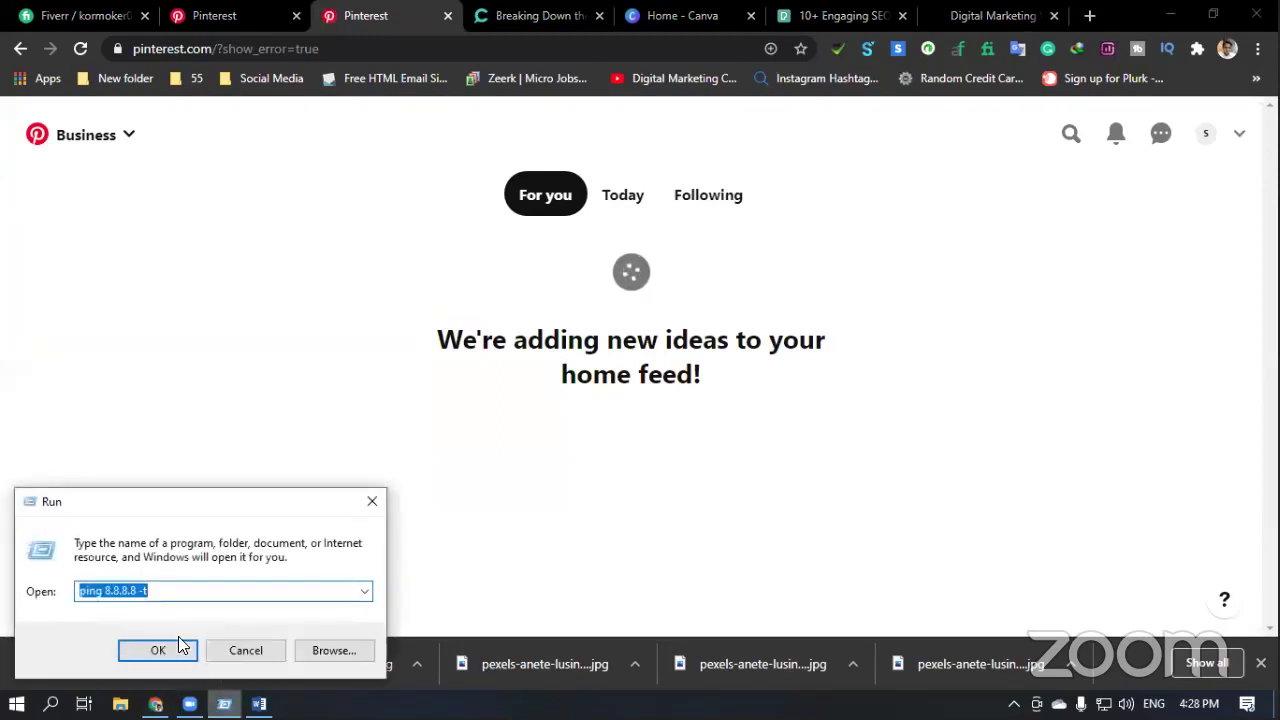
click(157, 649)
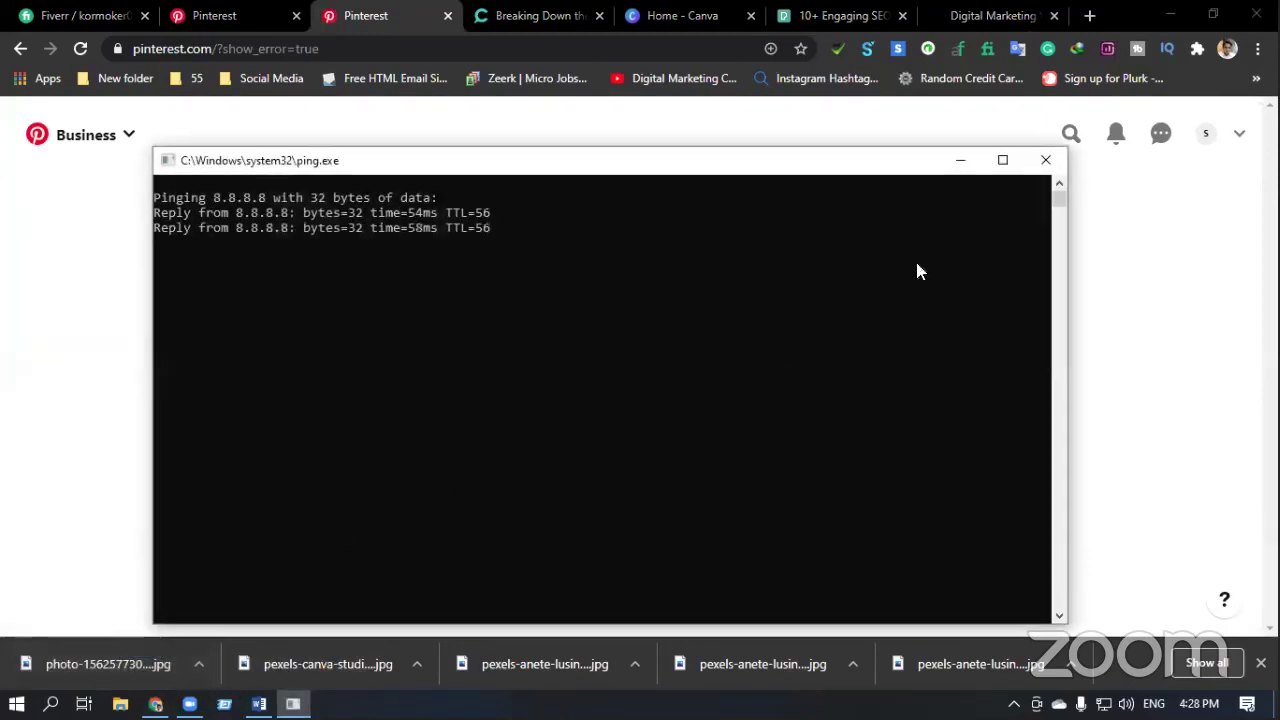
click(975, 163)
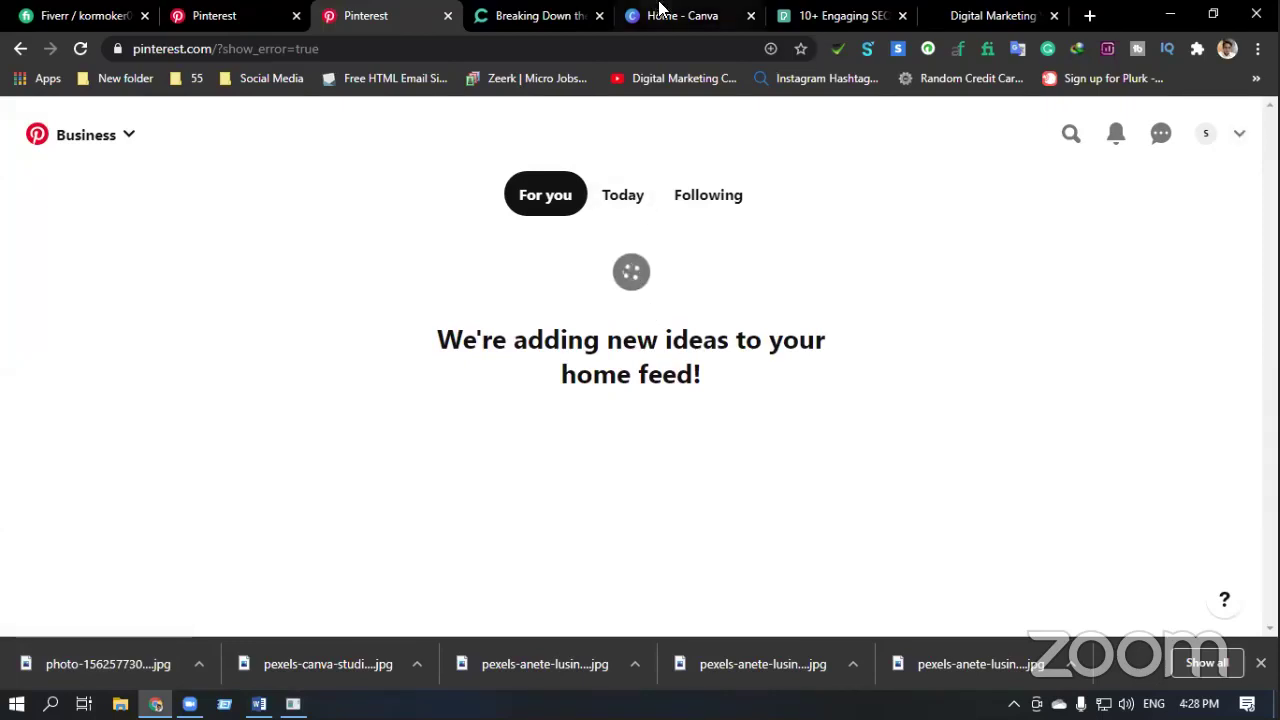
Close the best-times-to-post article, Canva home, SEO article and Digital Marketing tabs
click(551, 18)
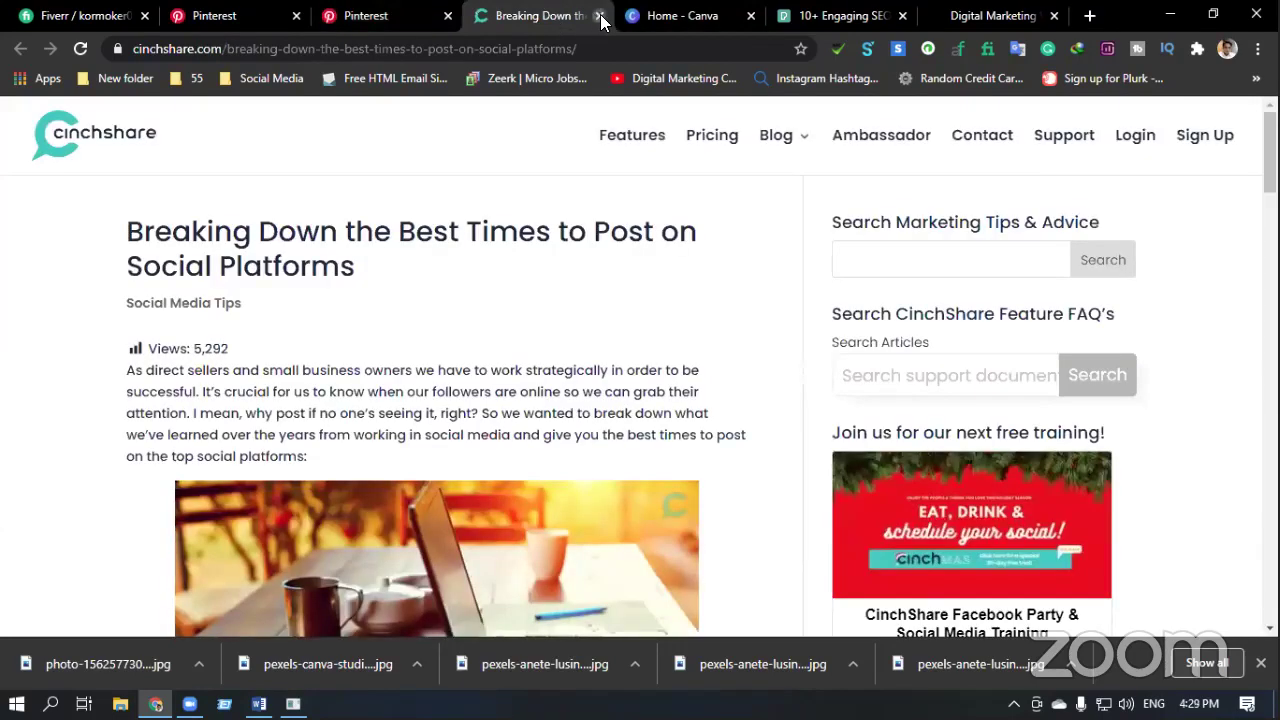
click(598, 16)
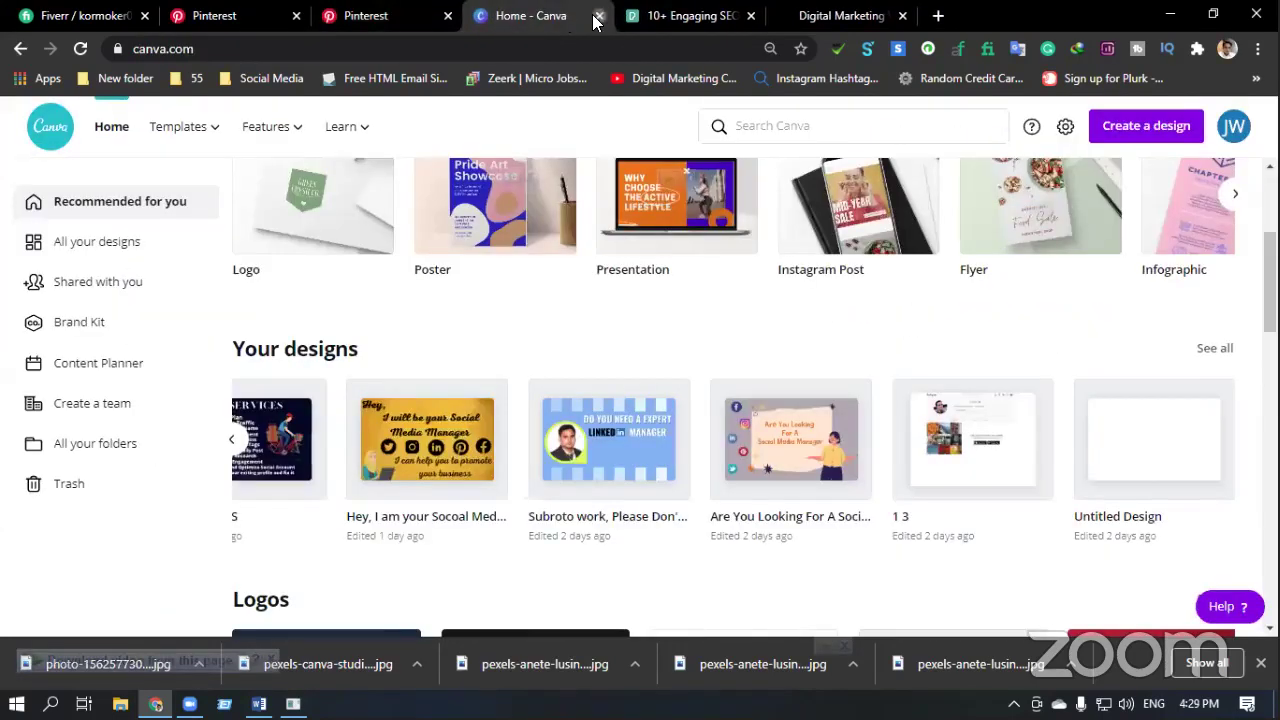
click(598, 16)
click(598, 16)
click(598, 16)
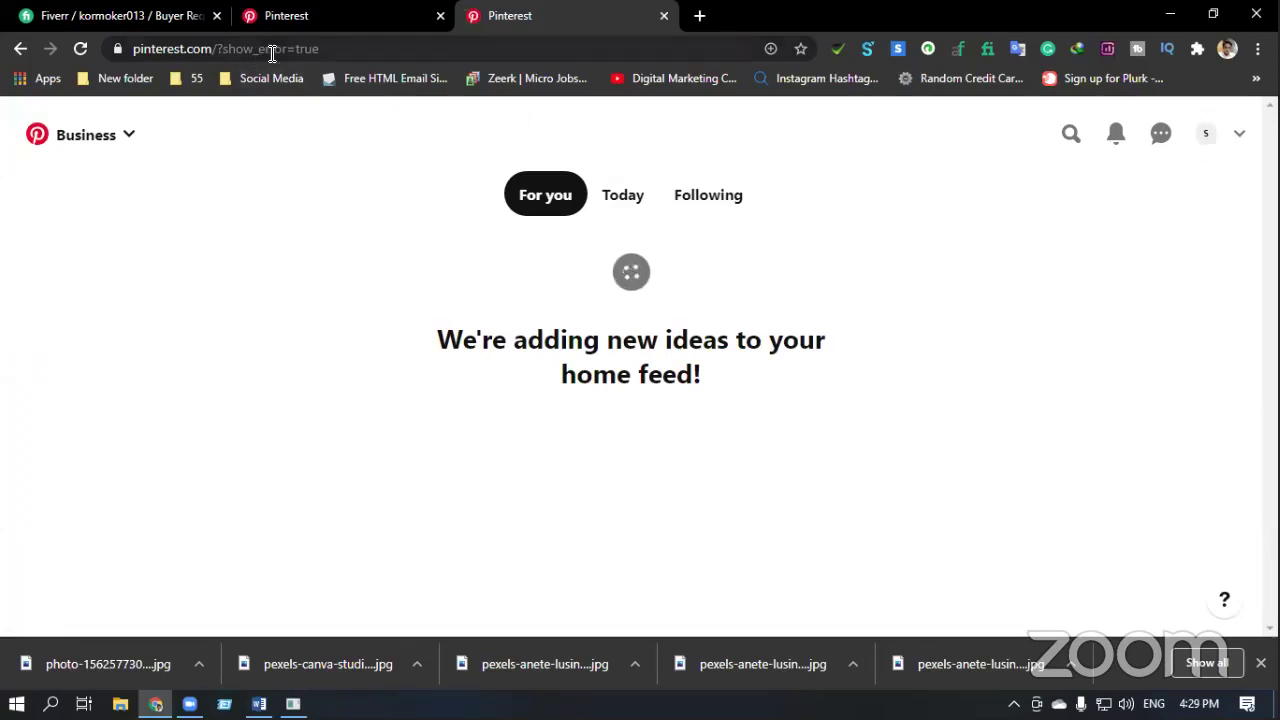
Remove ?show_error=true from the address and reload Pinterest's plain home page
drag(228, 47, 312, 48)
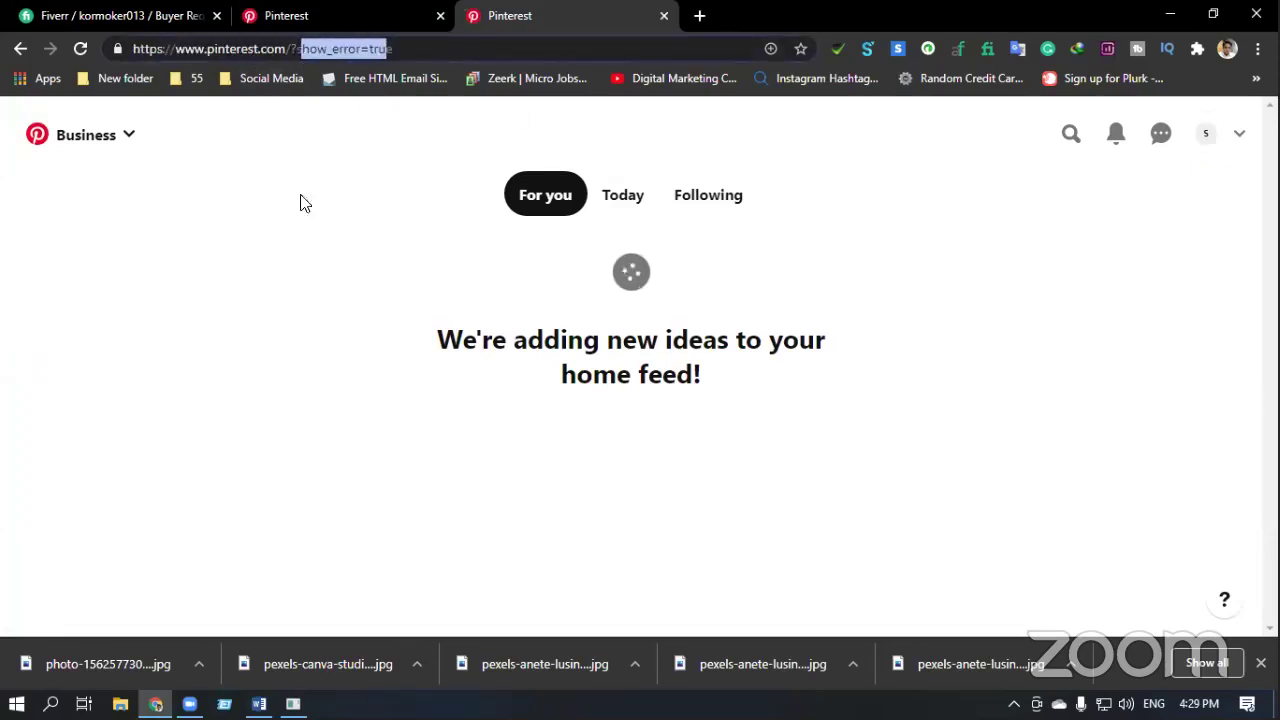
drag(410, 50, 292, 53)
key(BackSpace)
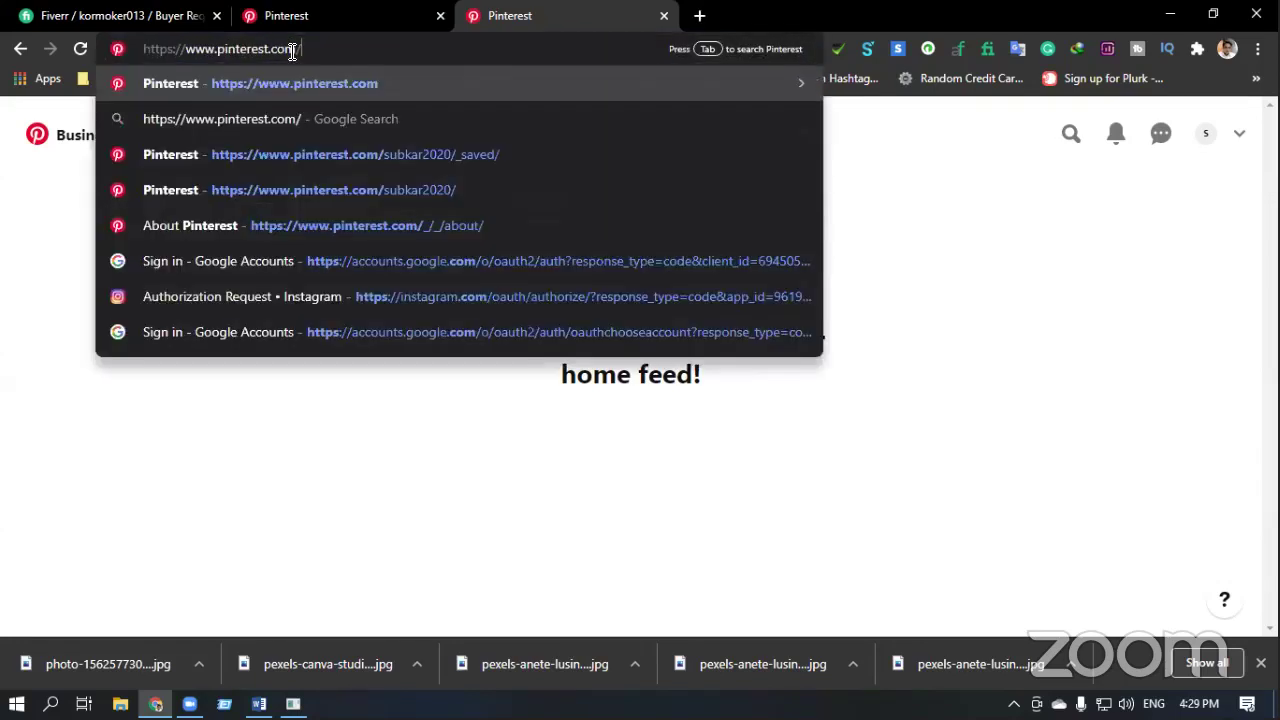
key(Return)
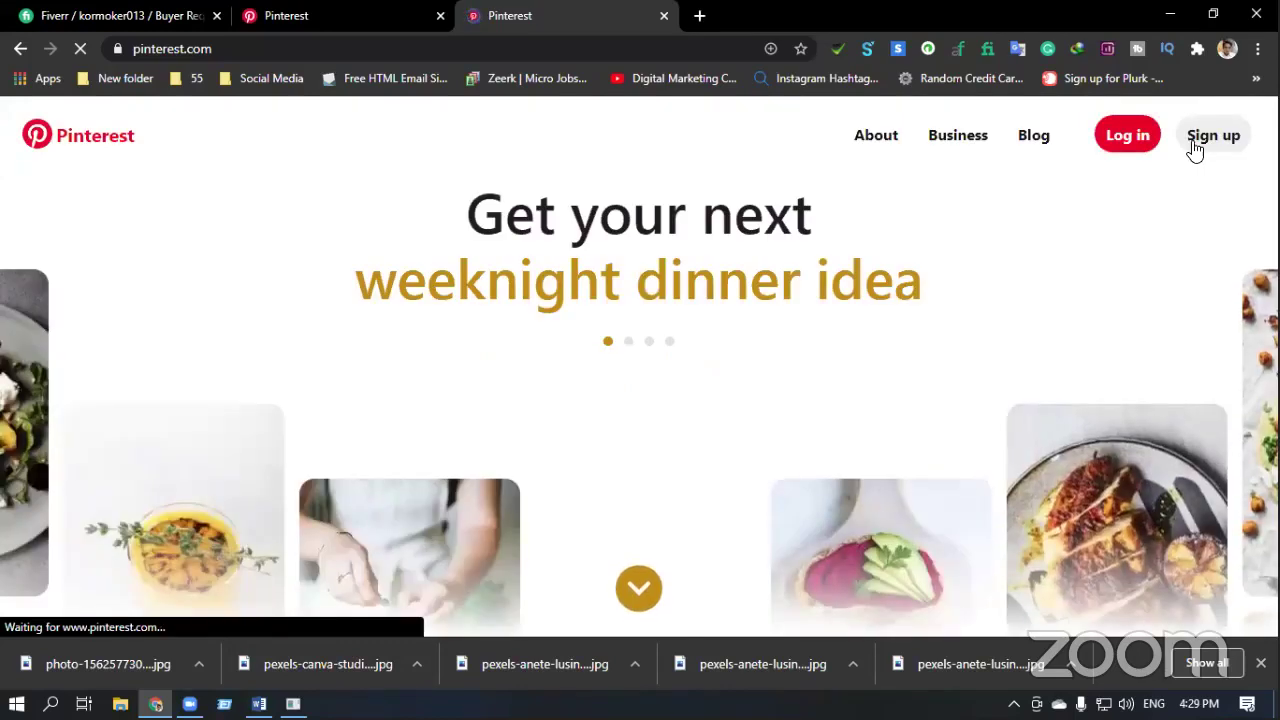
Log in with a different account using the saved email and password
click(1126, 138)
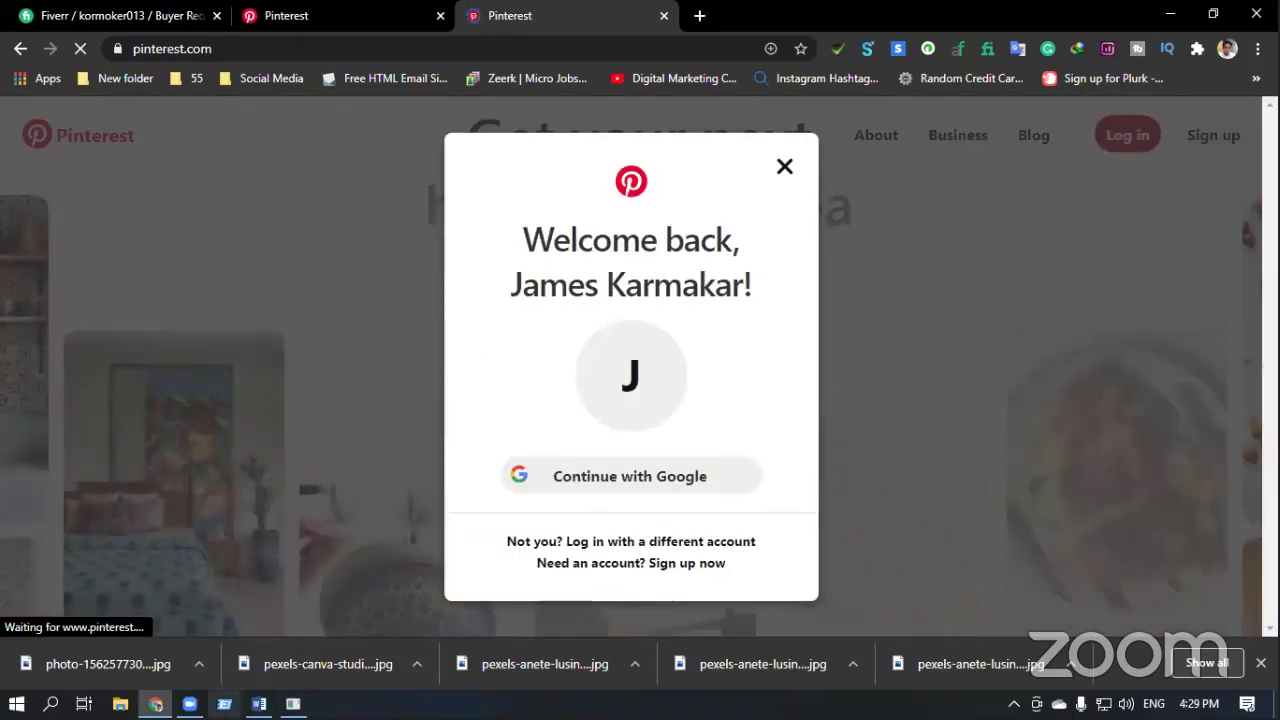
click(293, 704)
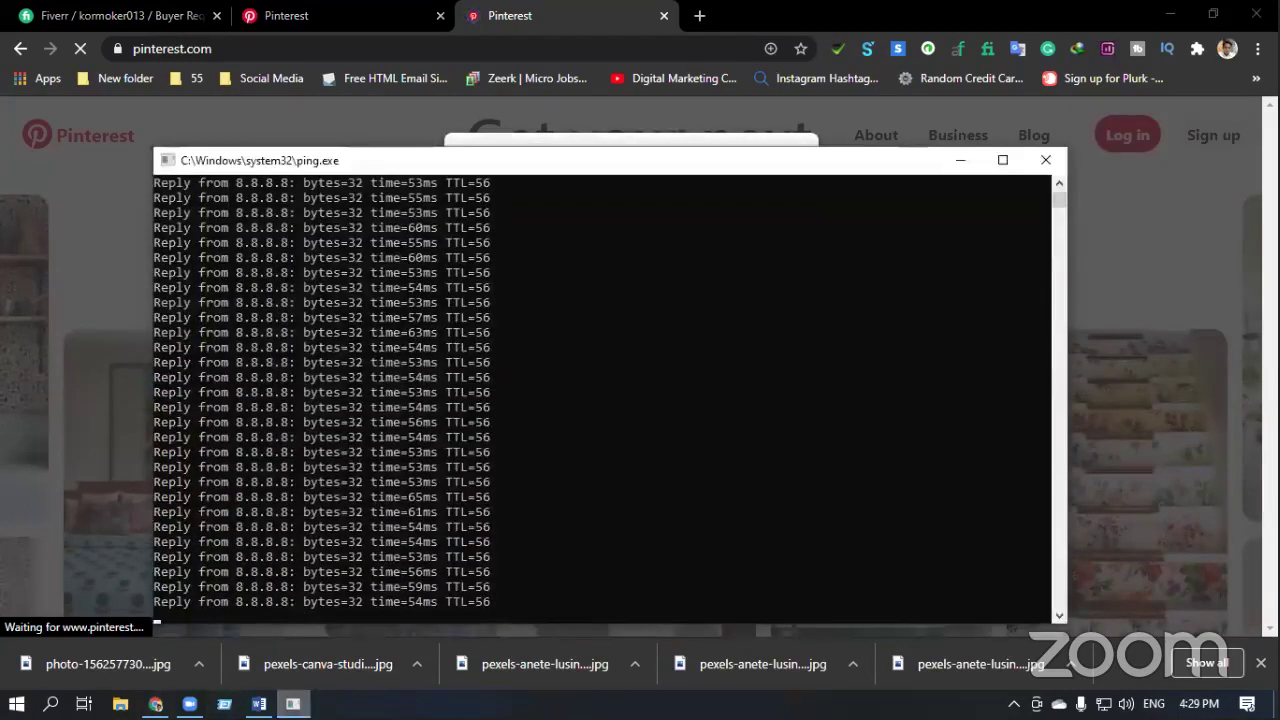
key(alt+Tab)
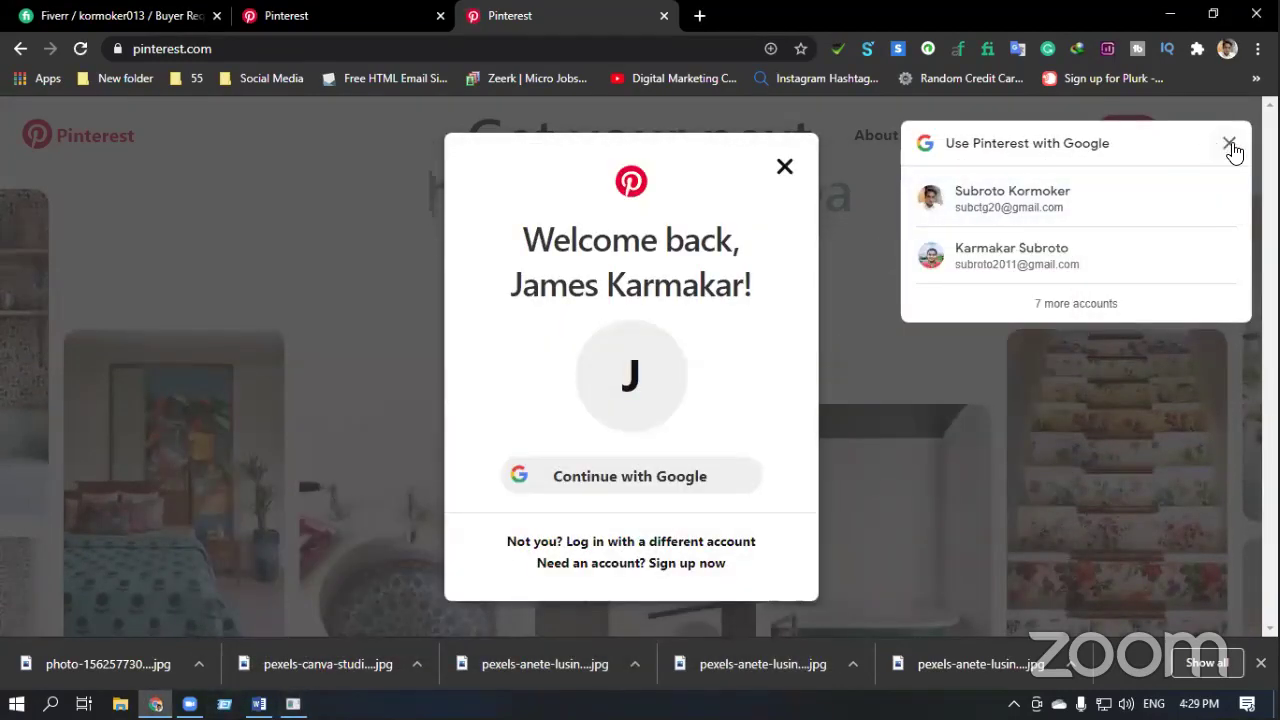
click(1226, 147)
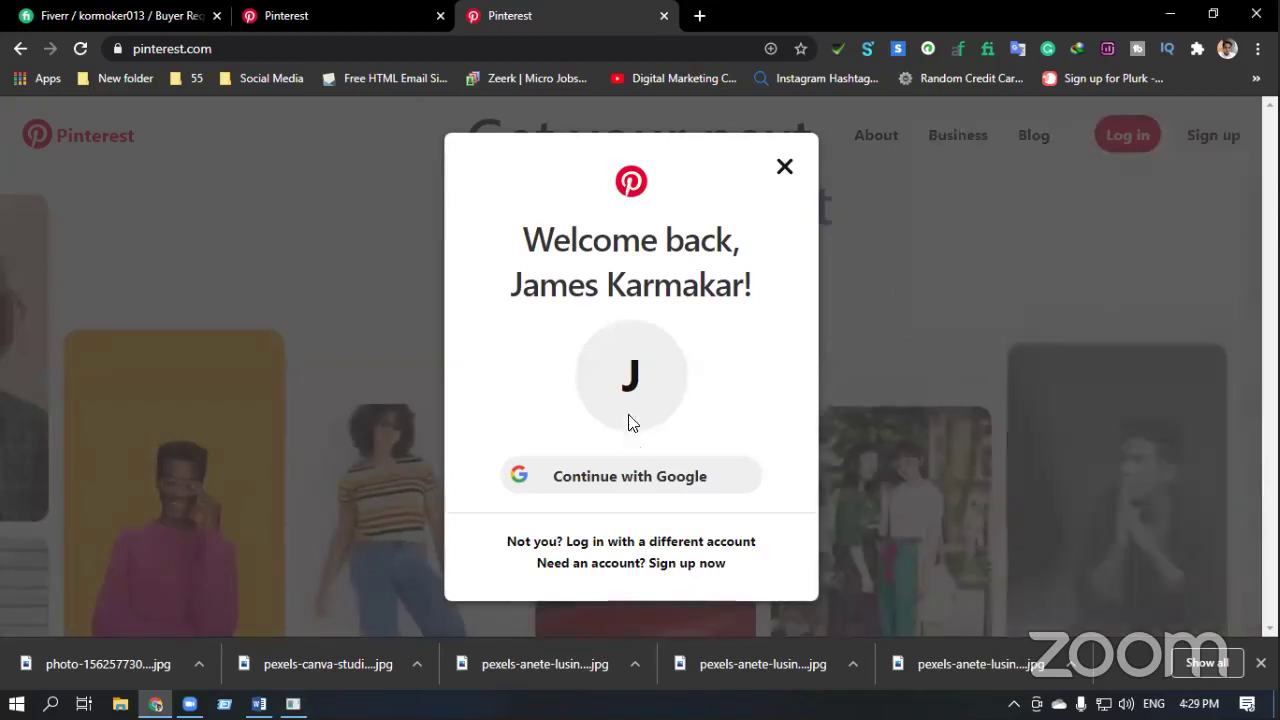
click(783, 168)
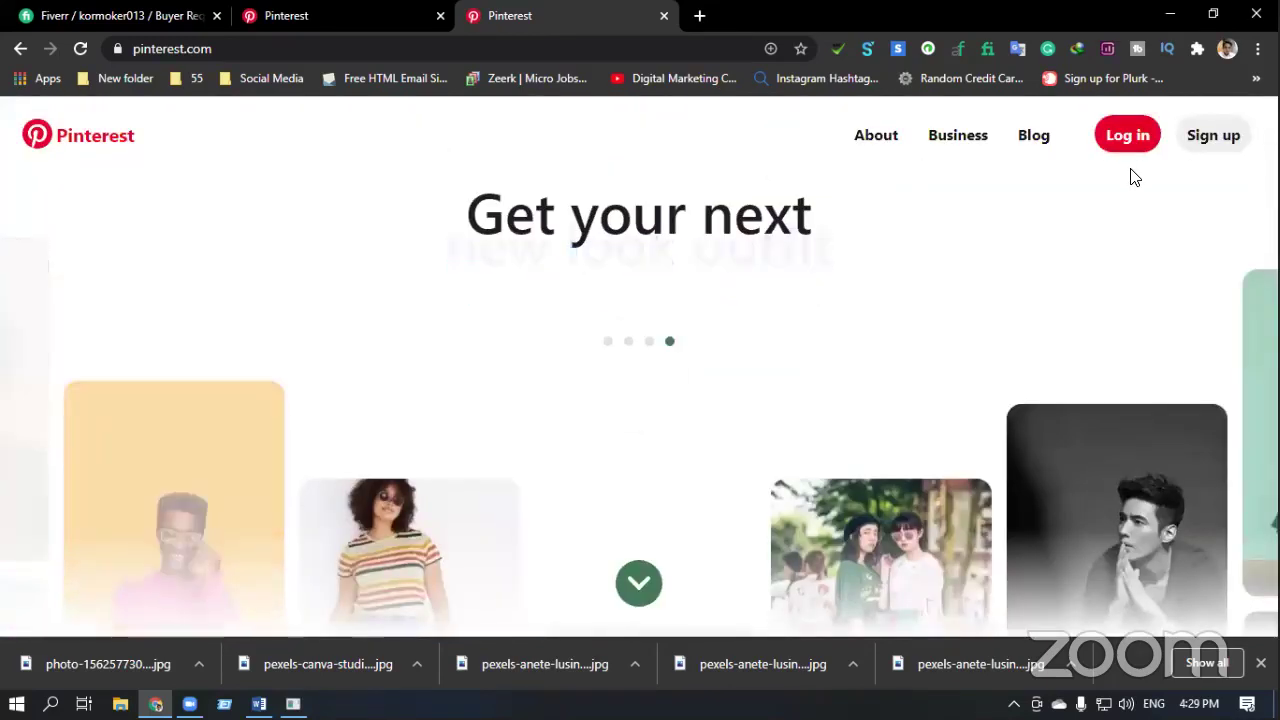
click(1136, 135)
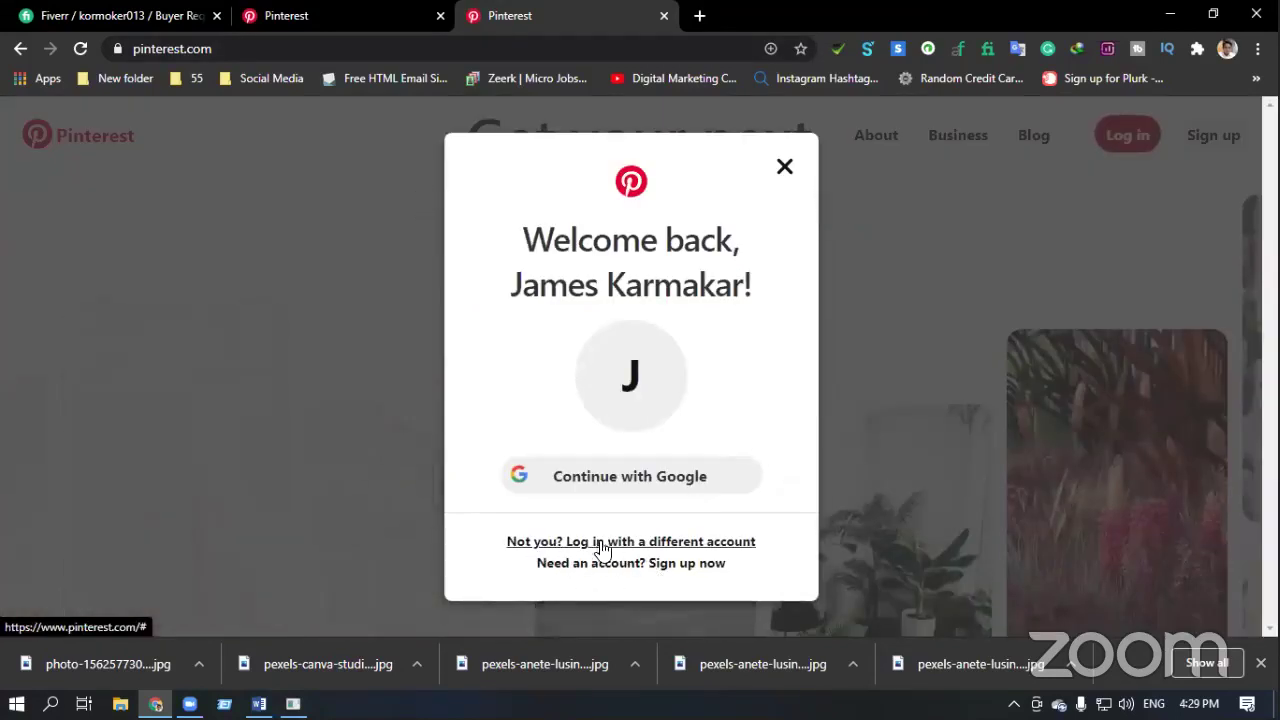
click(615, 543)
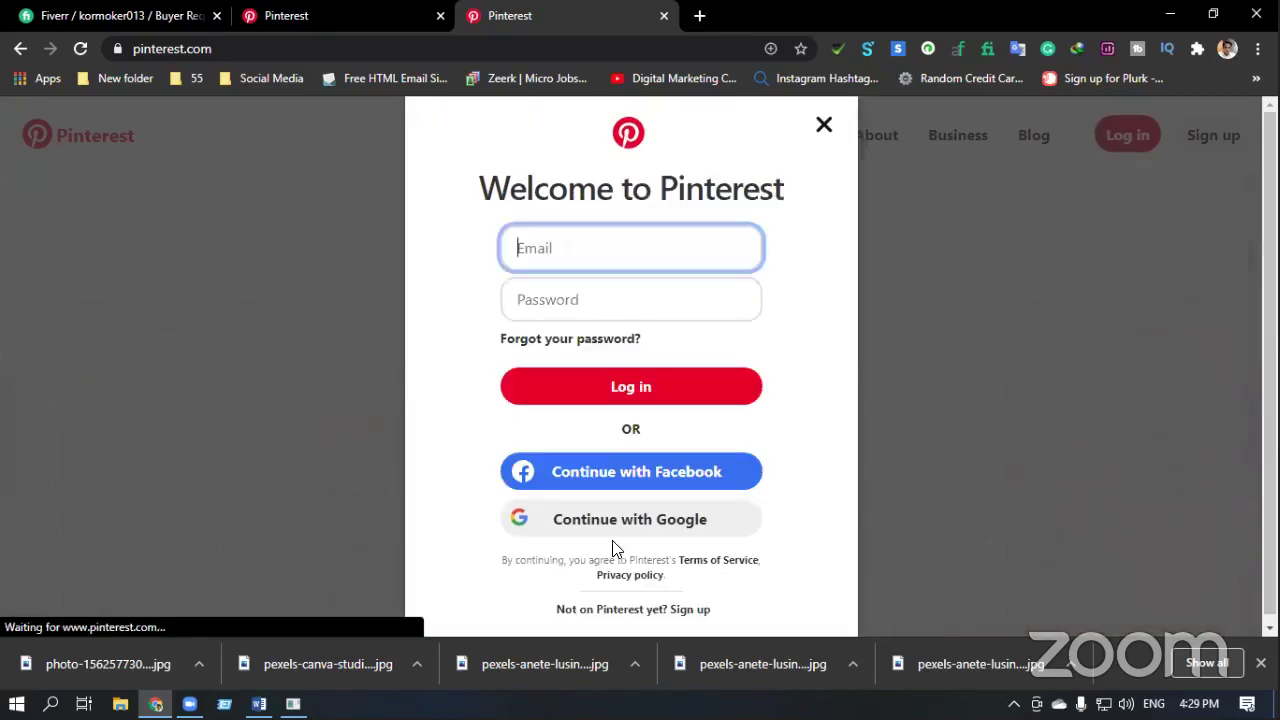
click(612, 386)
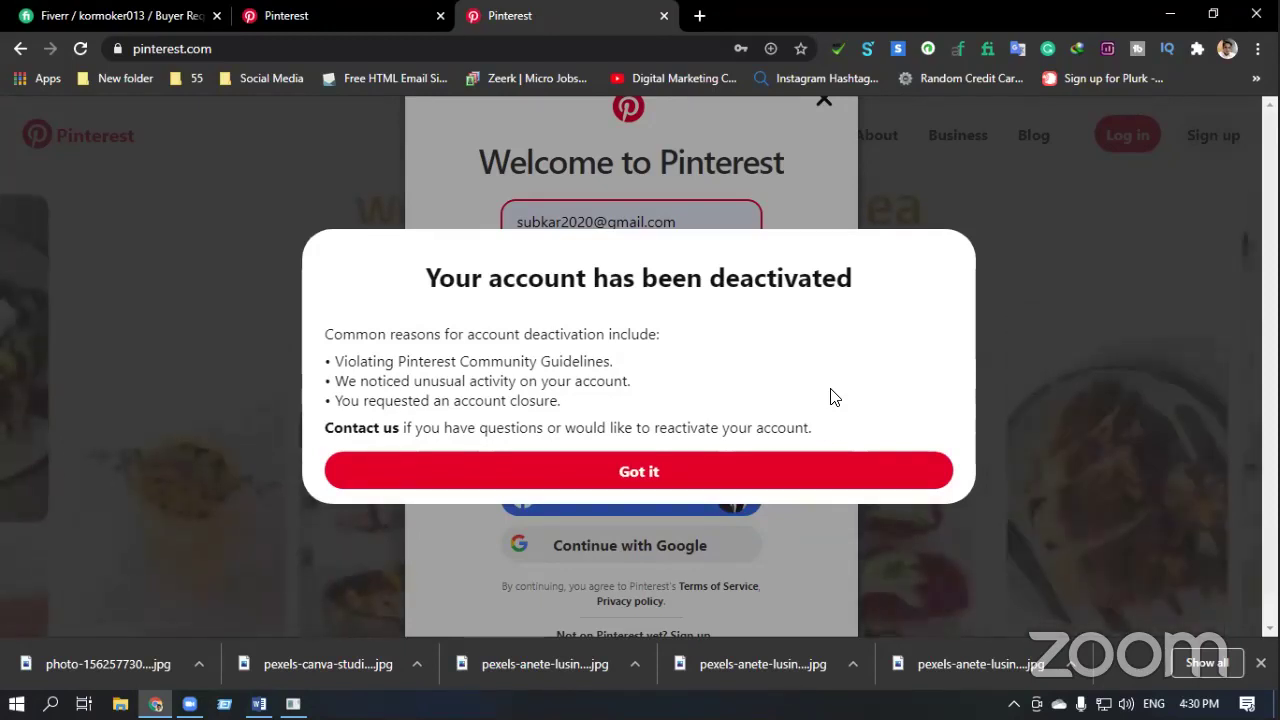
Dismiss the deactivated notice, read the account-suspended error, and open a new browser tab
click(652, 470)
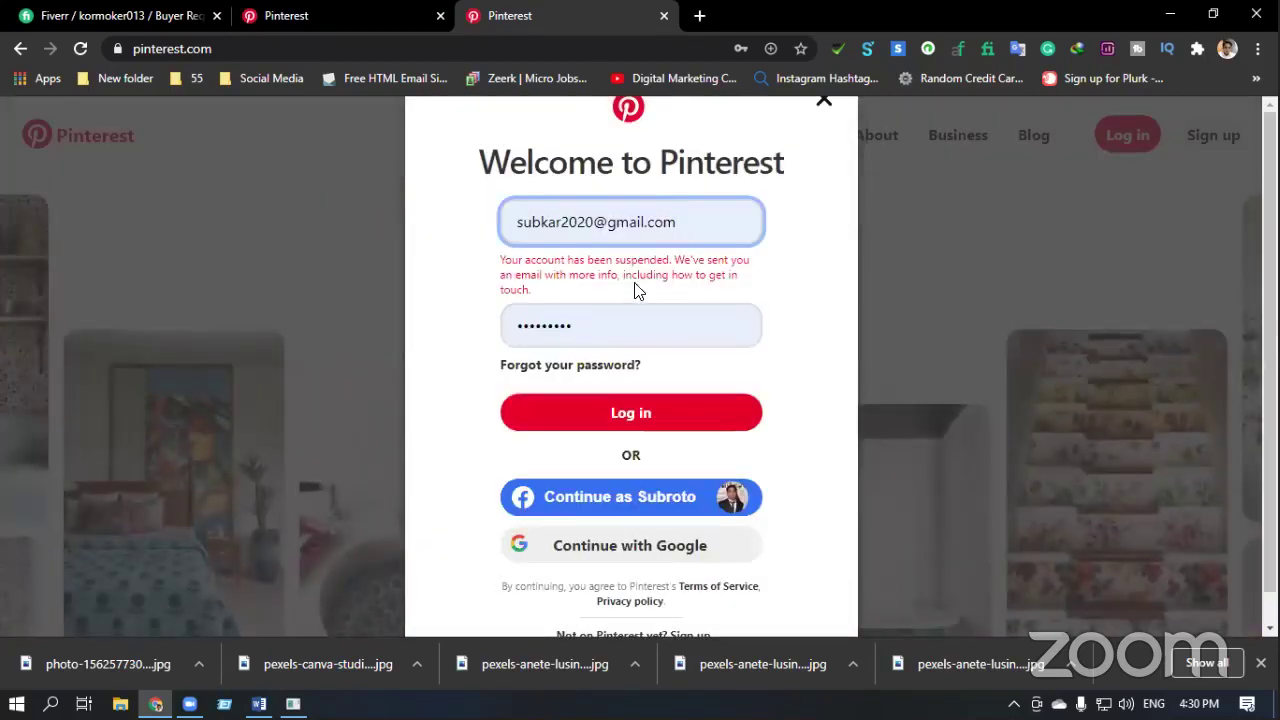
click(676, 254)
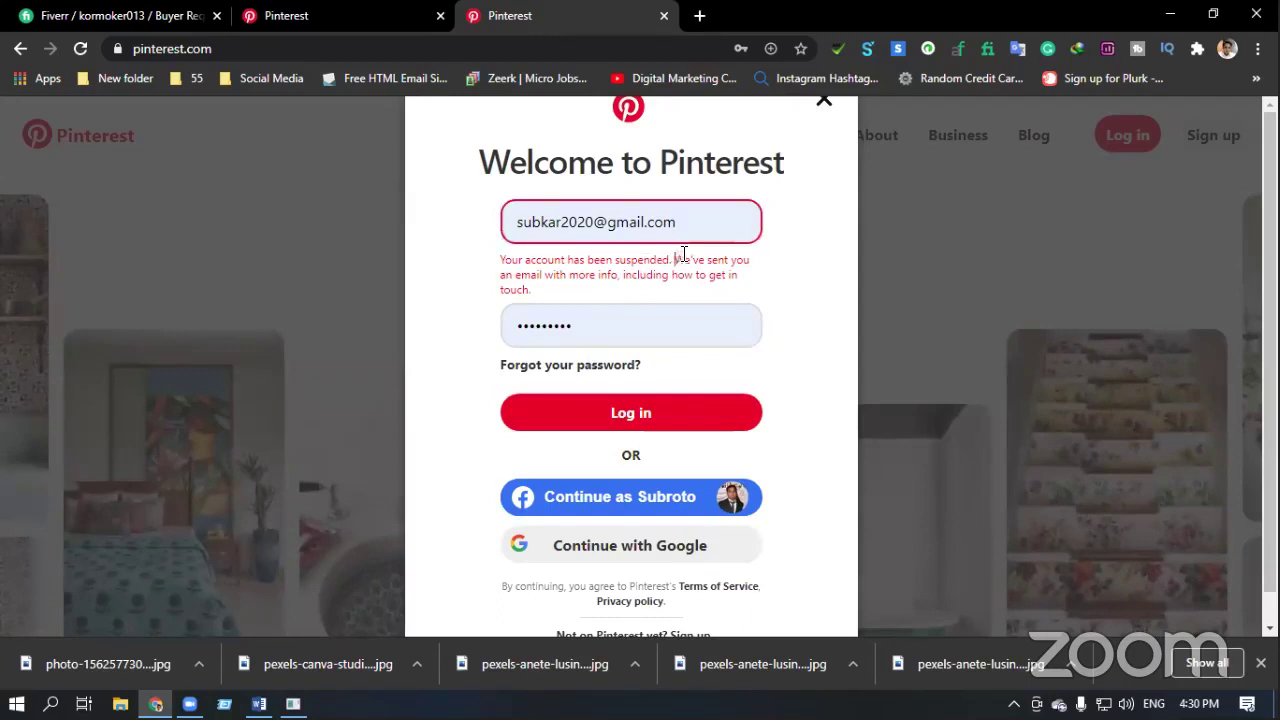
drag(676, 259, 760, 262)
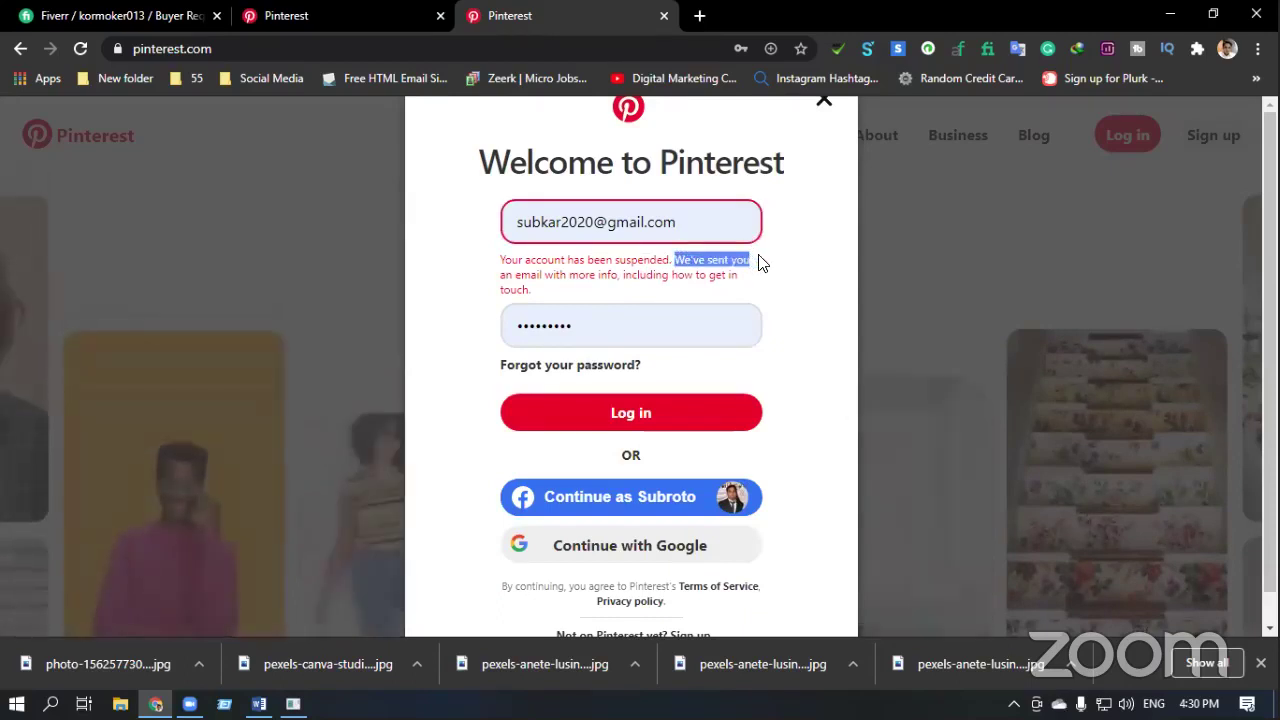
click(612, 295)
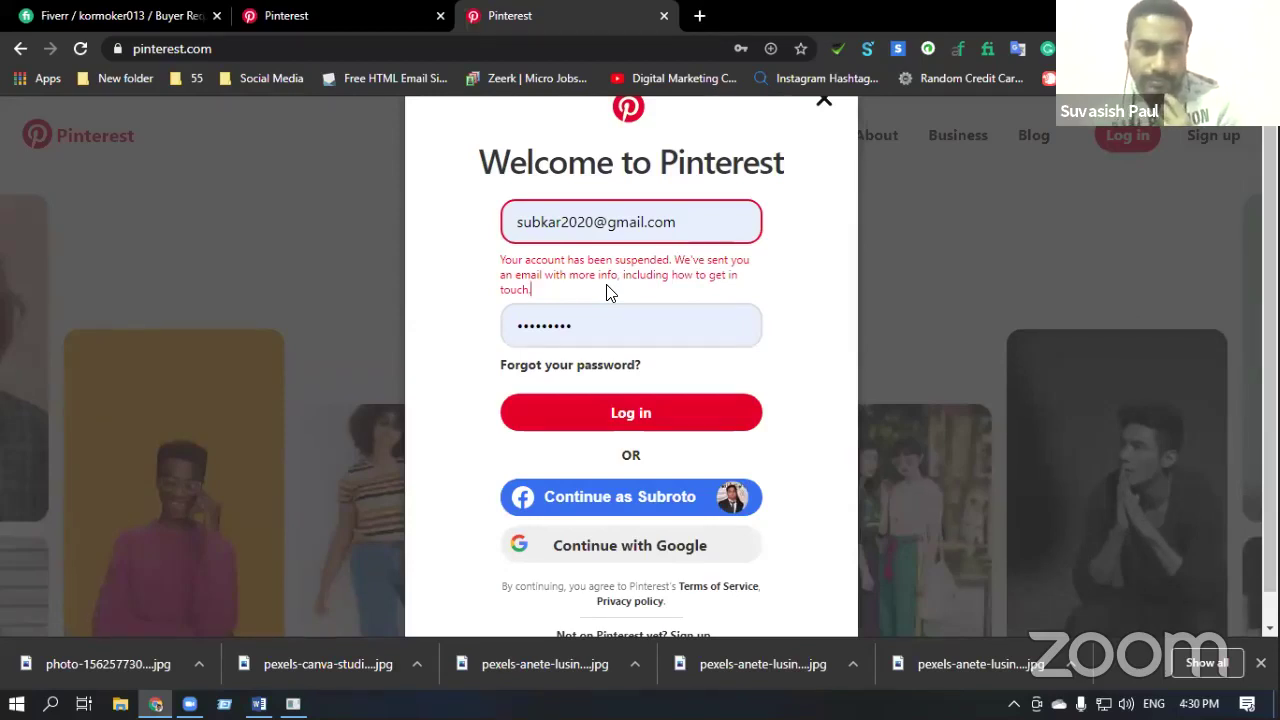
click(700, 15)
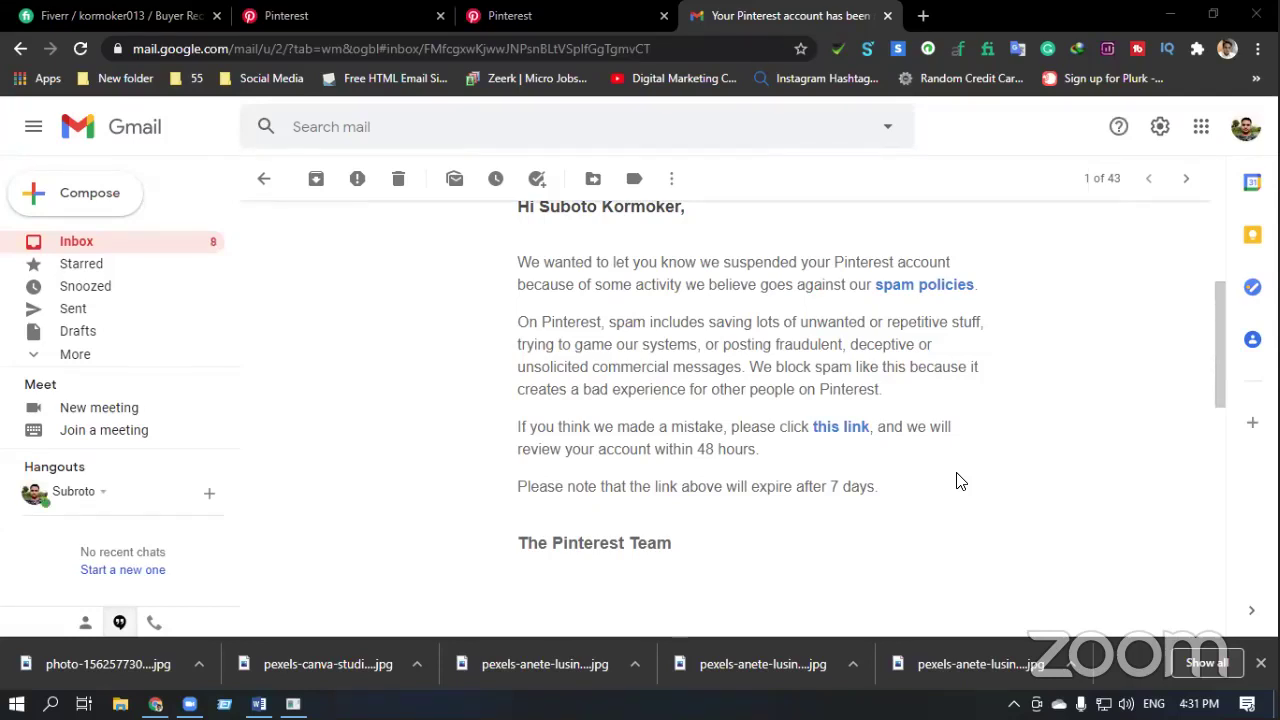
Open the email's 'spam policies' link in a new tab, view it, and return to the email
right_click(942, 290)
click(990, 298)
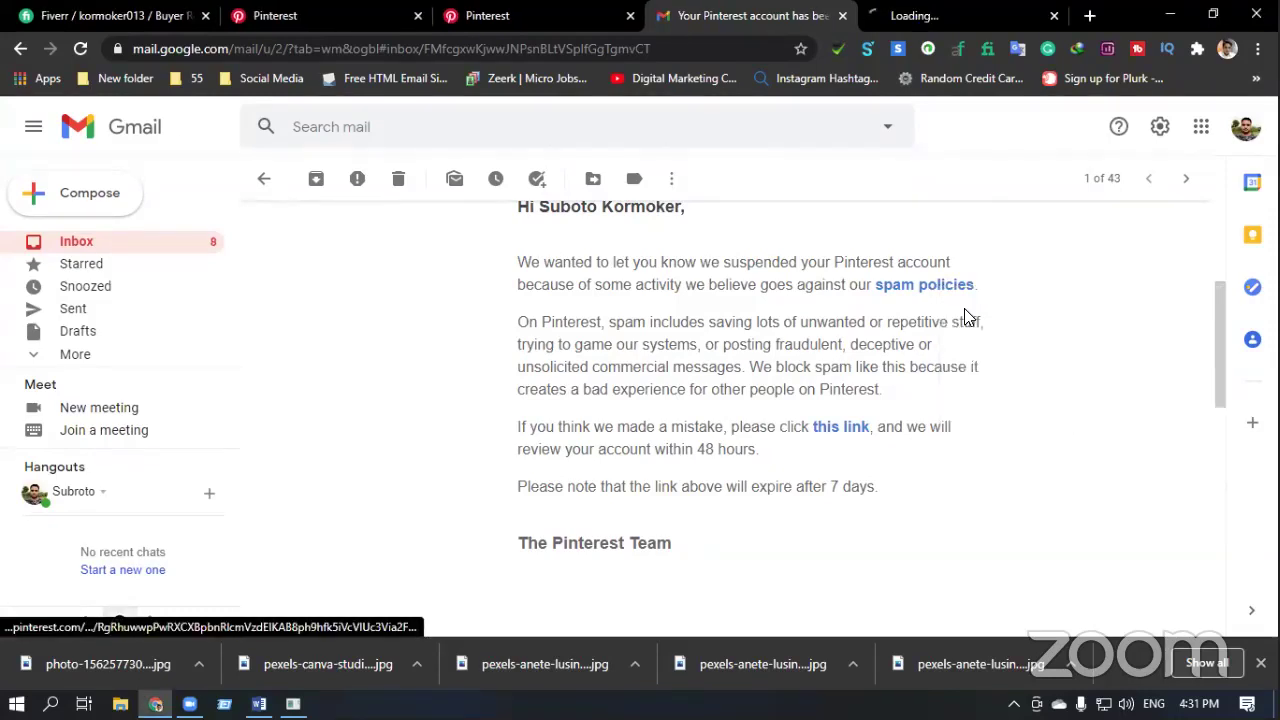
click(985, 12)
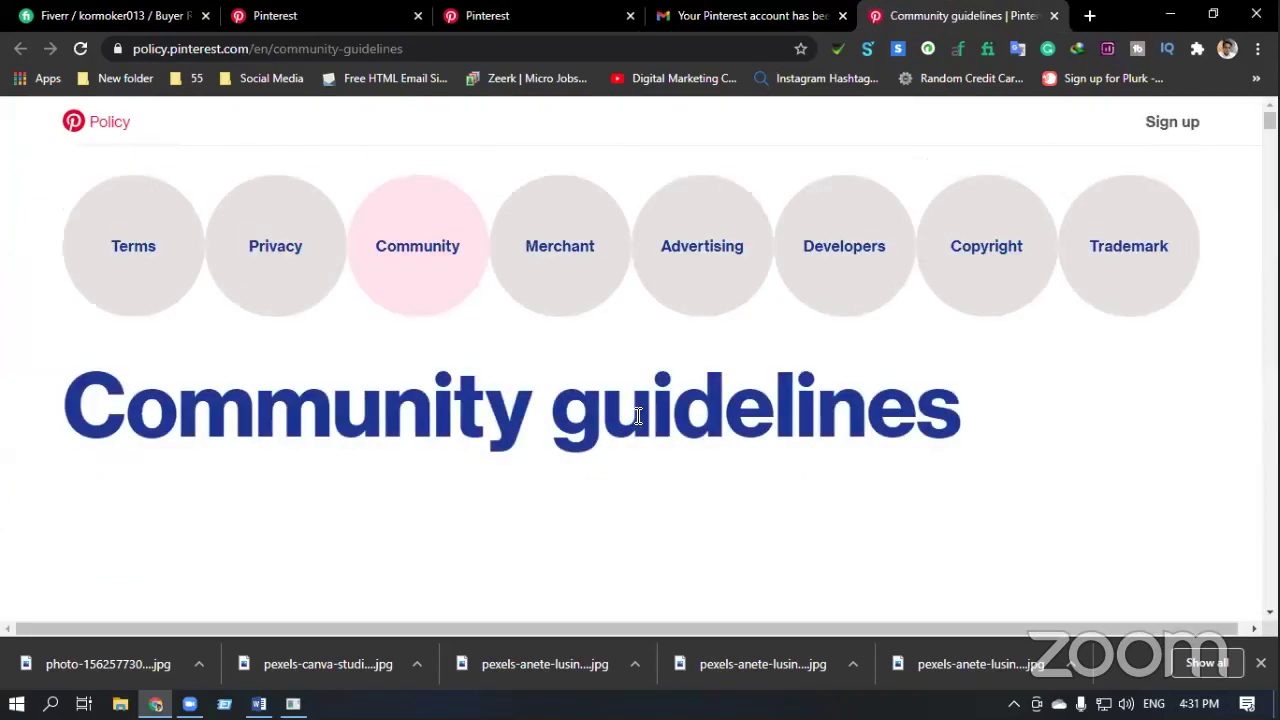
click(737, 16)
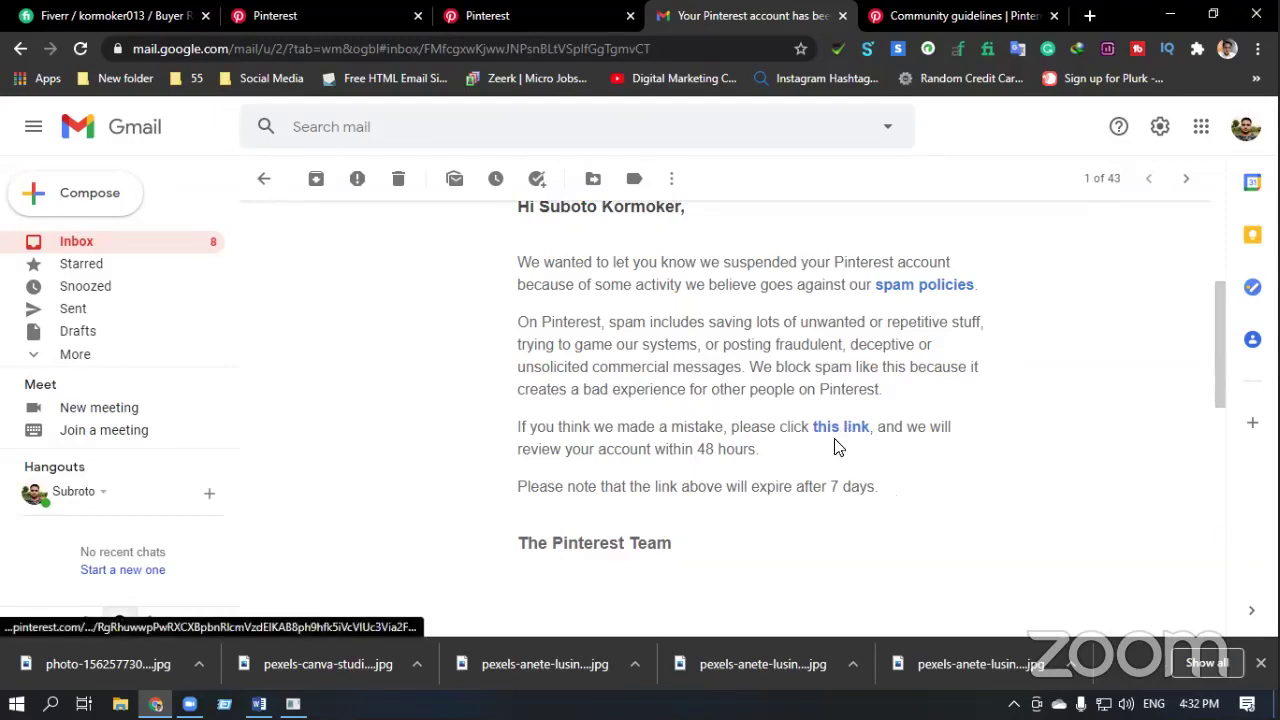
Follow the suspension email's appeal link to submit the account appeal
click(990, 14)
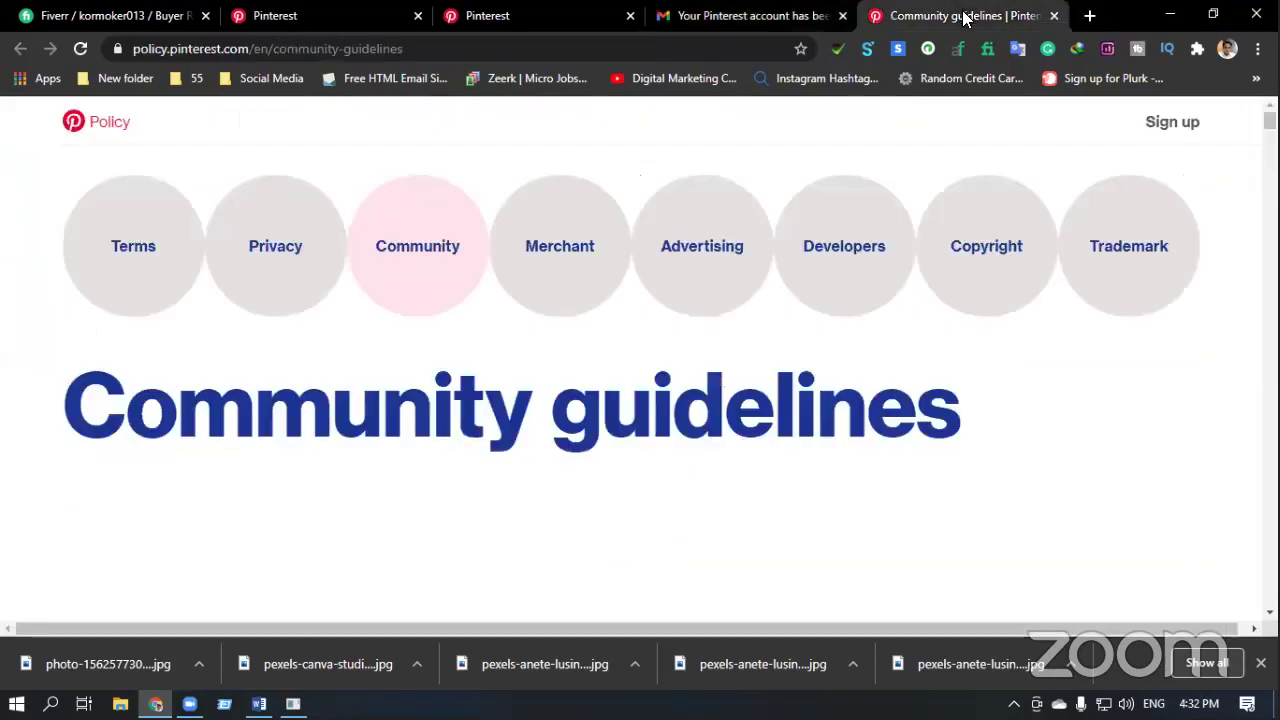
scroll(636, 424, down, 10)
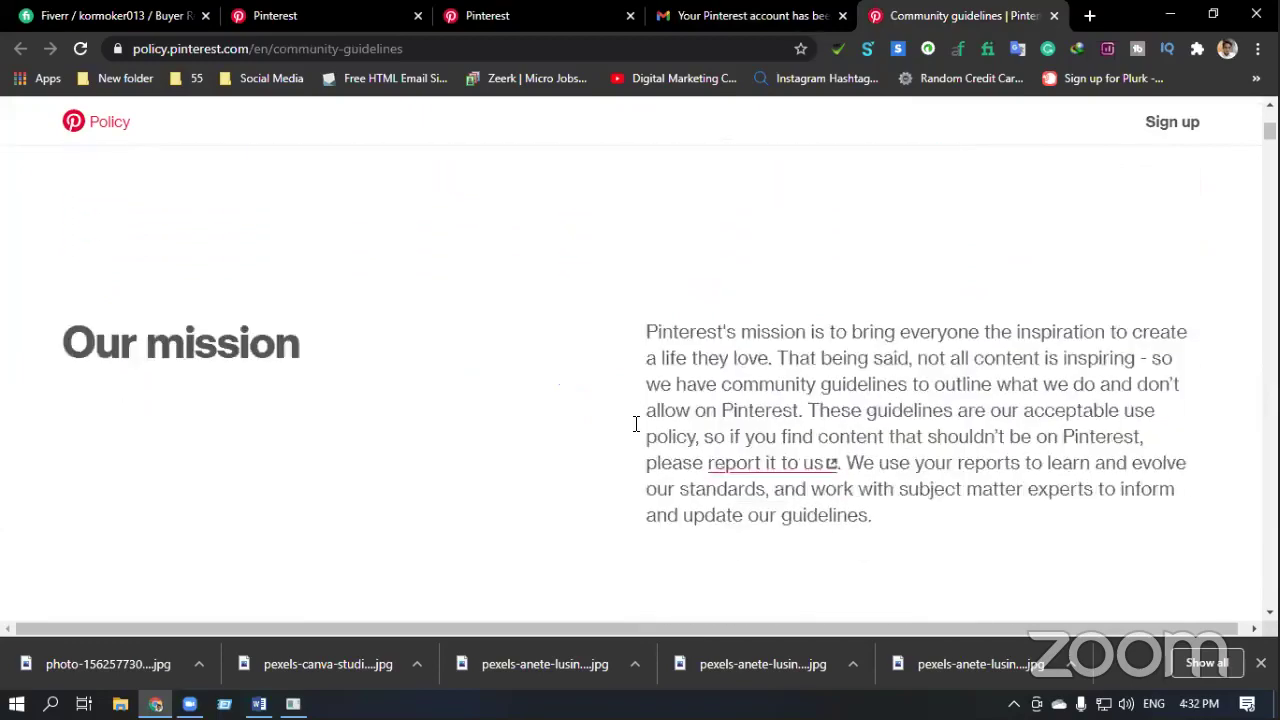
click(755, 14)
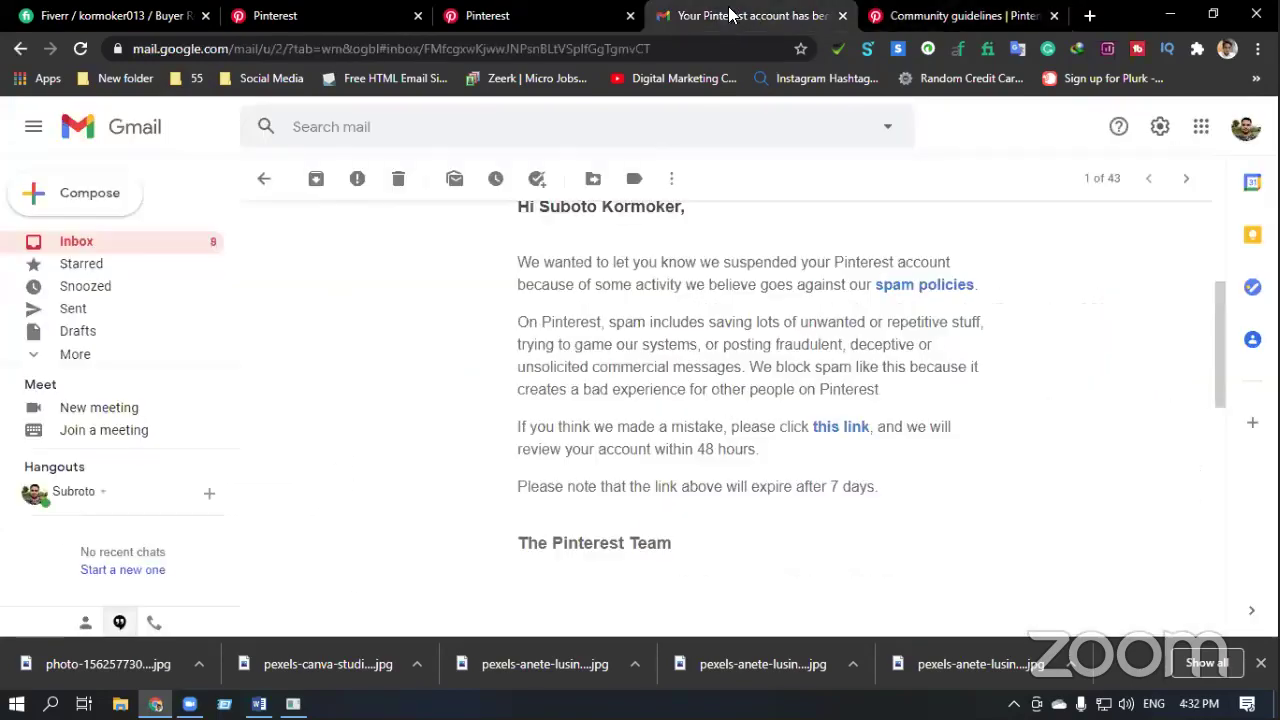
click(834, 430)
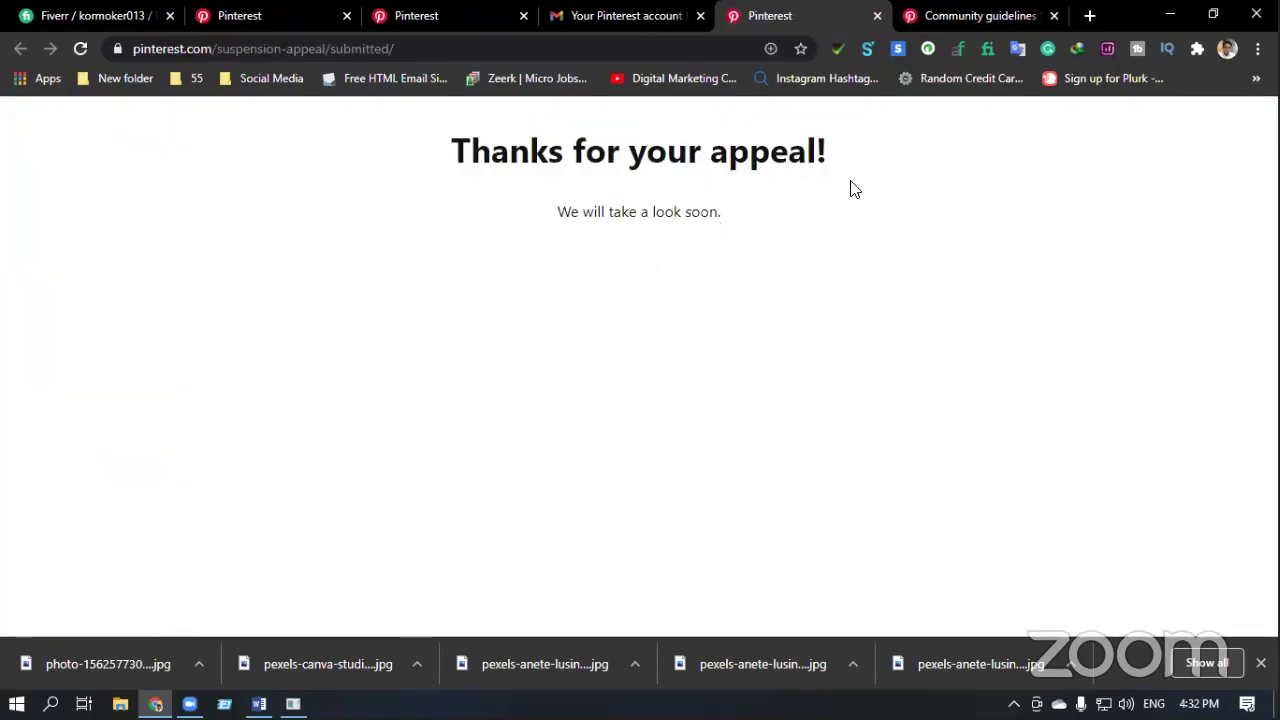
Copy the Community guidelines page address from the address bar
click(951, 10)
scroll(726, 414, down, 3)
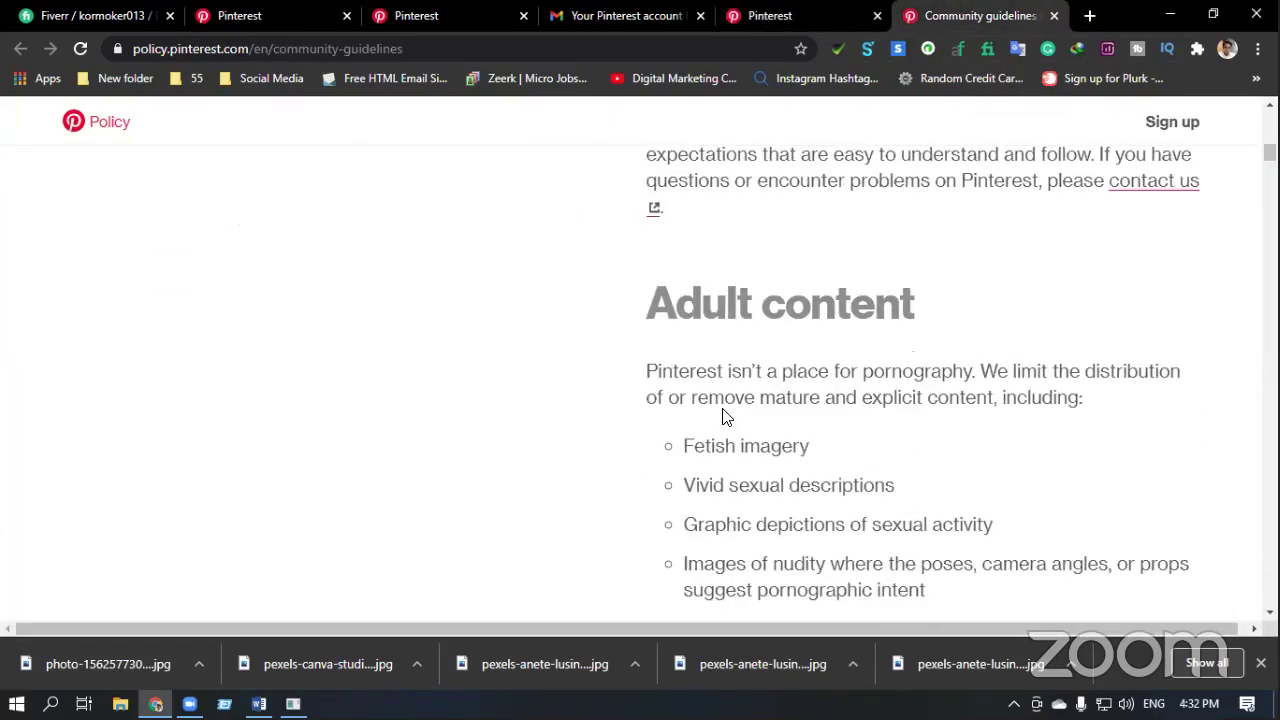
scroll(726, 414, up, 6)
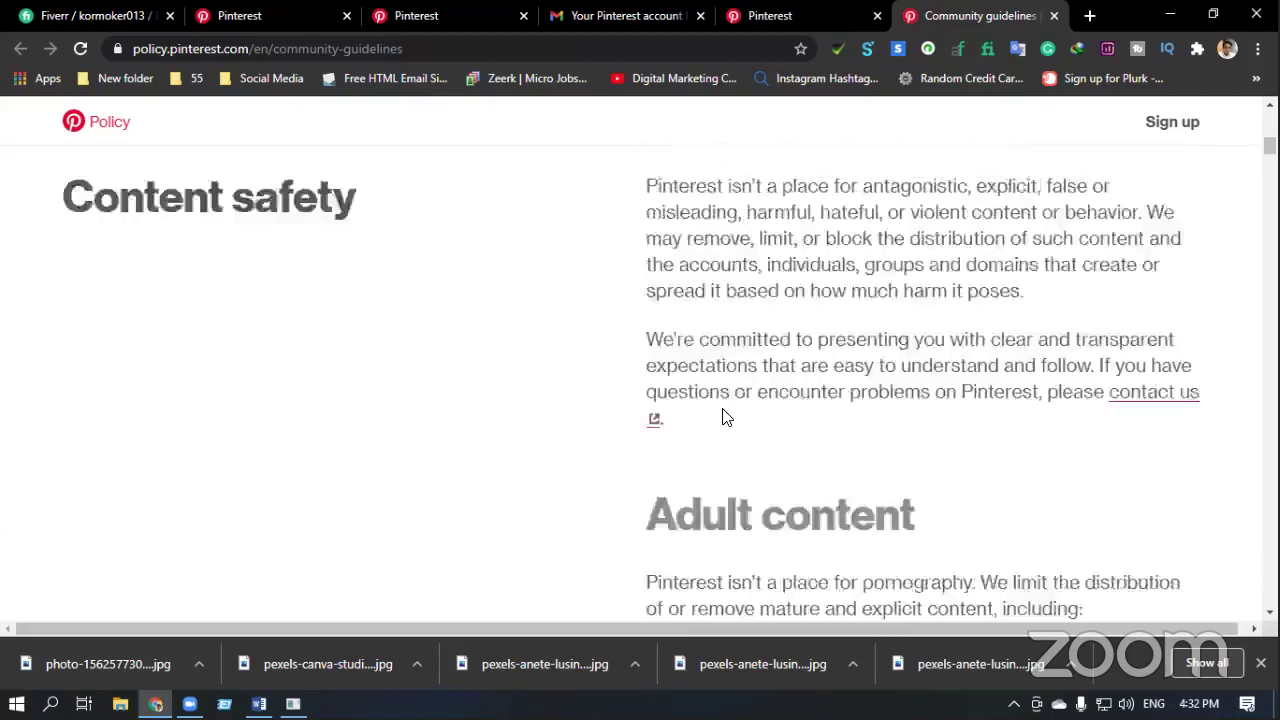
scroll(724, 408, up, 3)
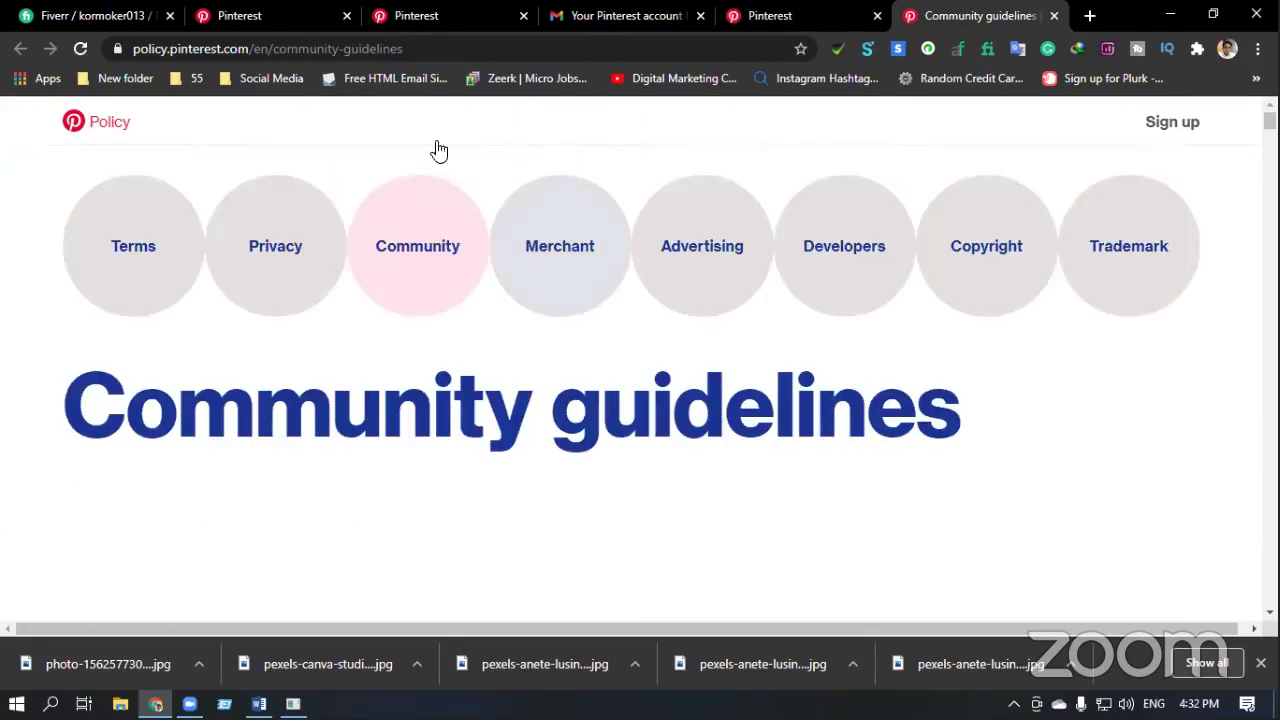
click(426, 49)
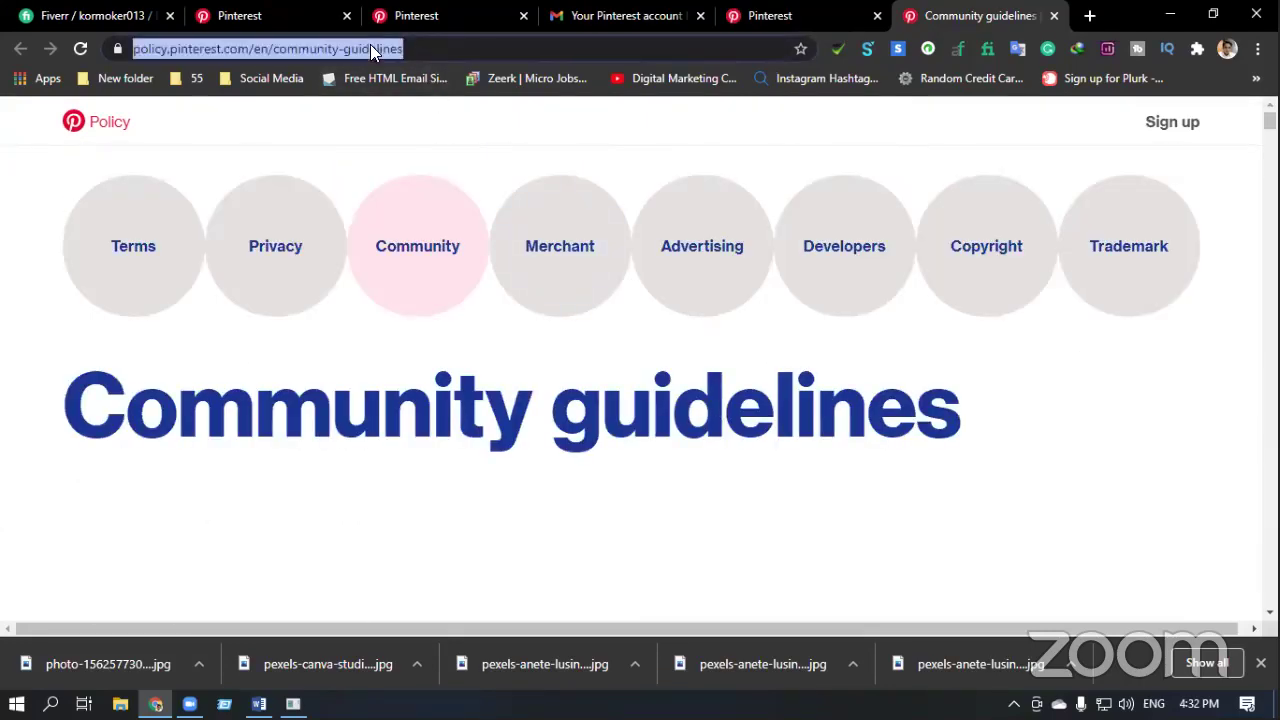
right_click(371, 46)
click(433, 150)
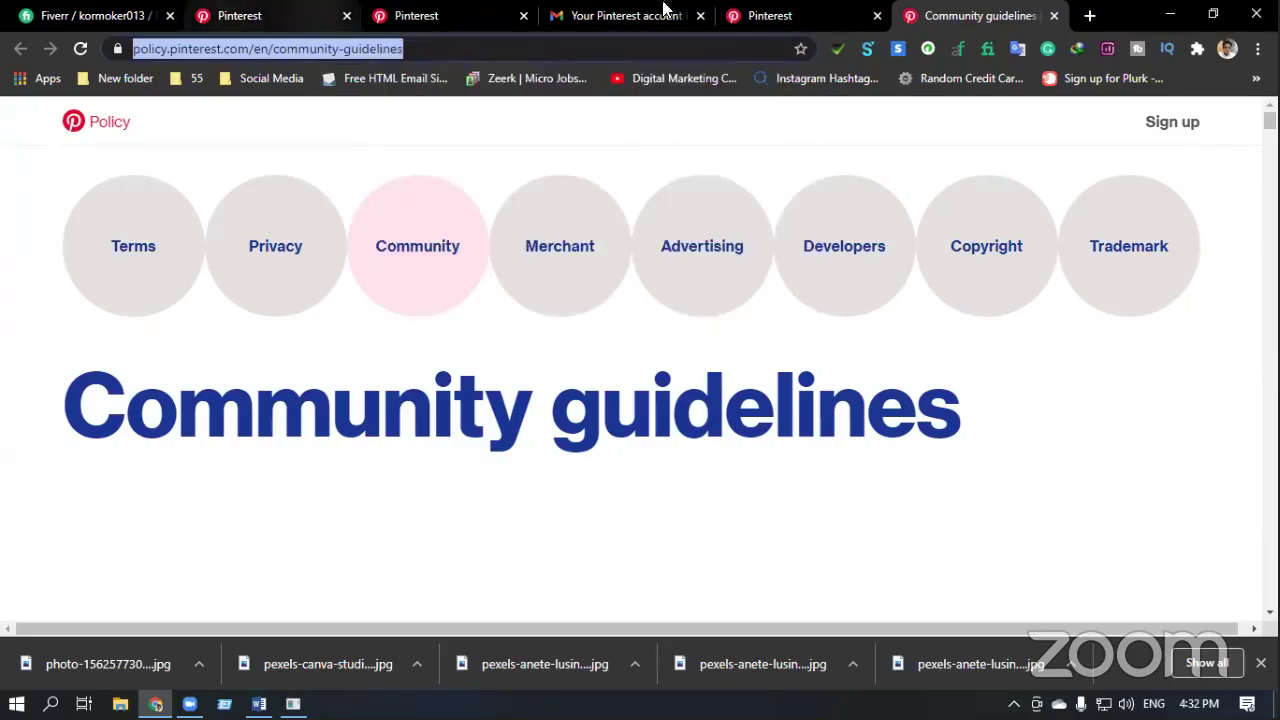
Check the appeal confirmation page, then open a new blank tab
click(765, 15)
click(637, 17)
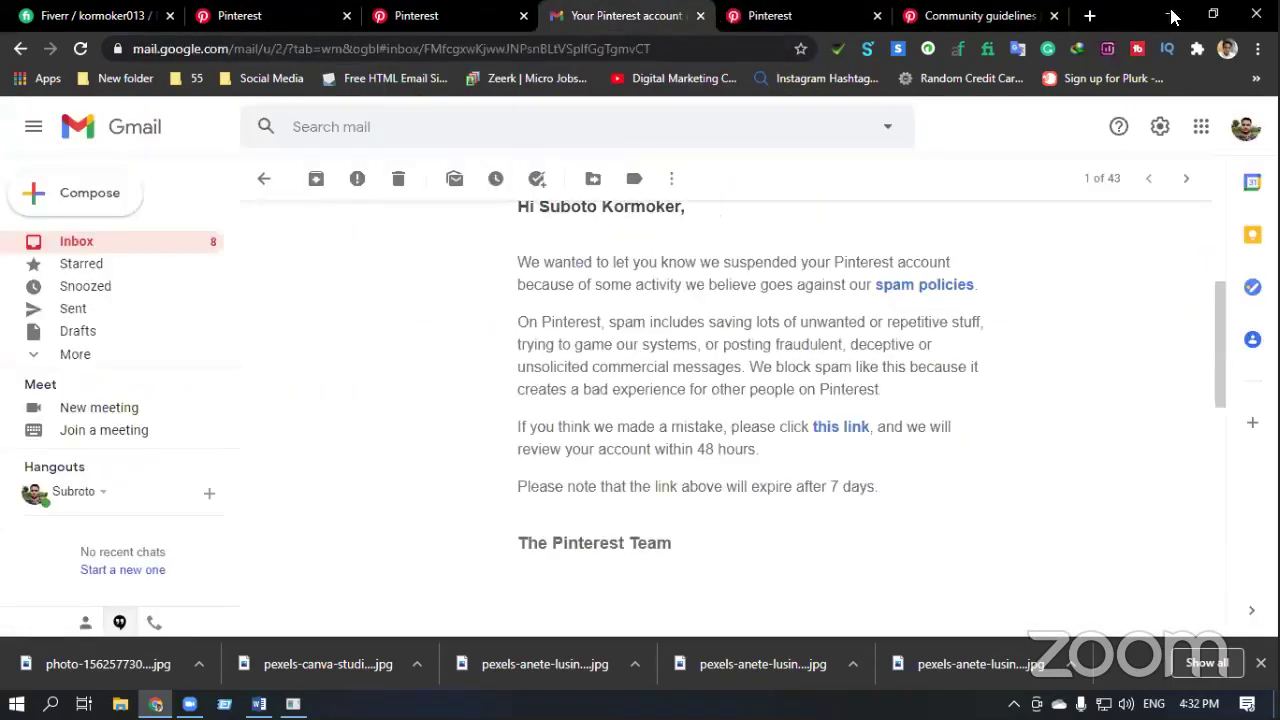
click(1092, 15)
Load facebook.com in the new tab by typing fa
text(facebook.com)
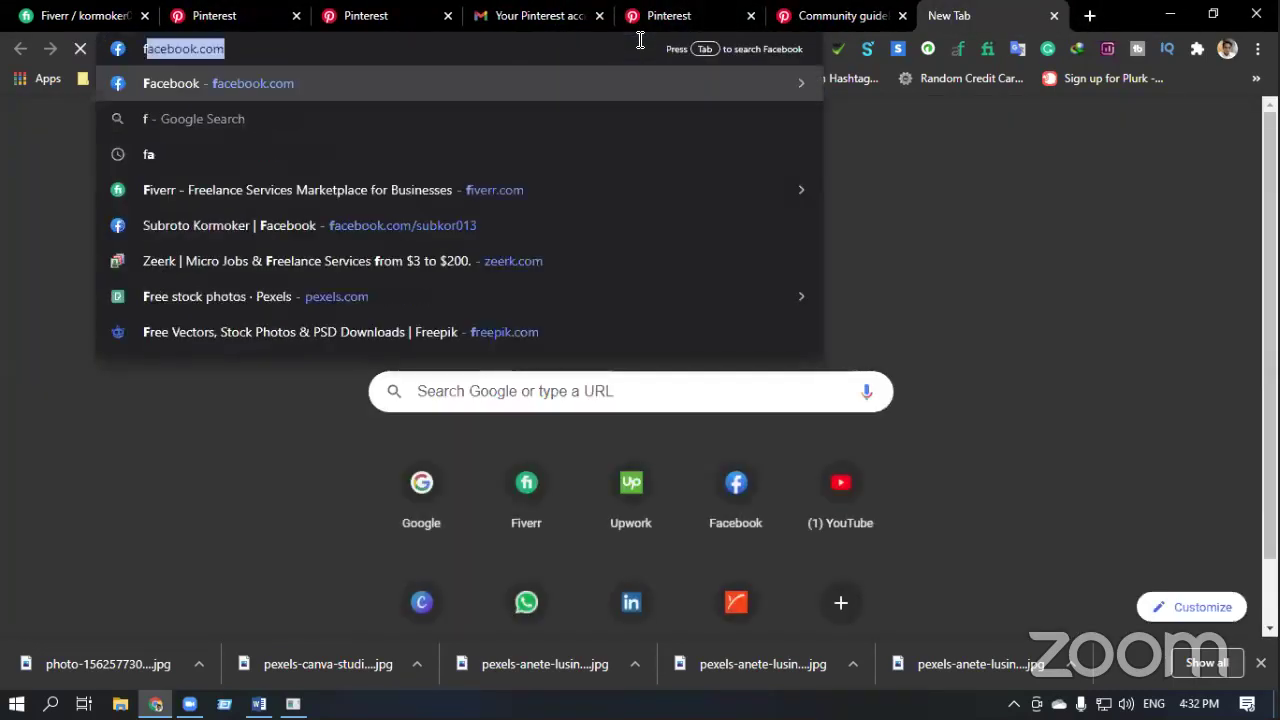
key(Return)
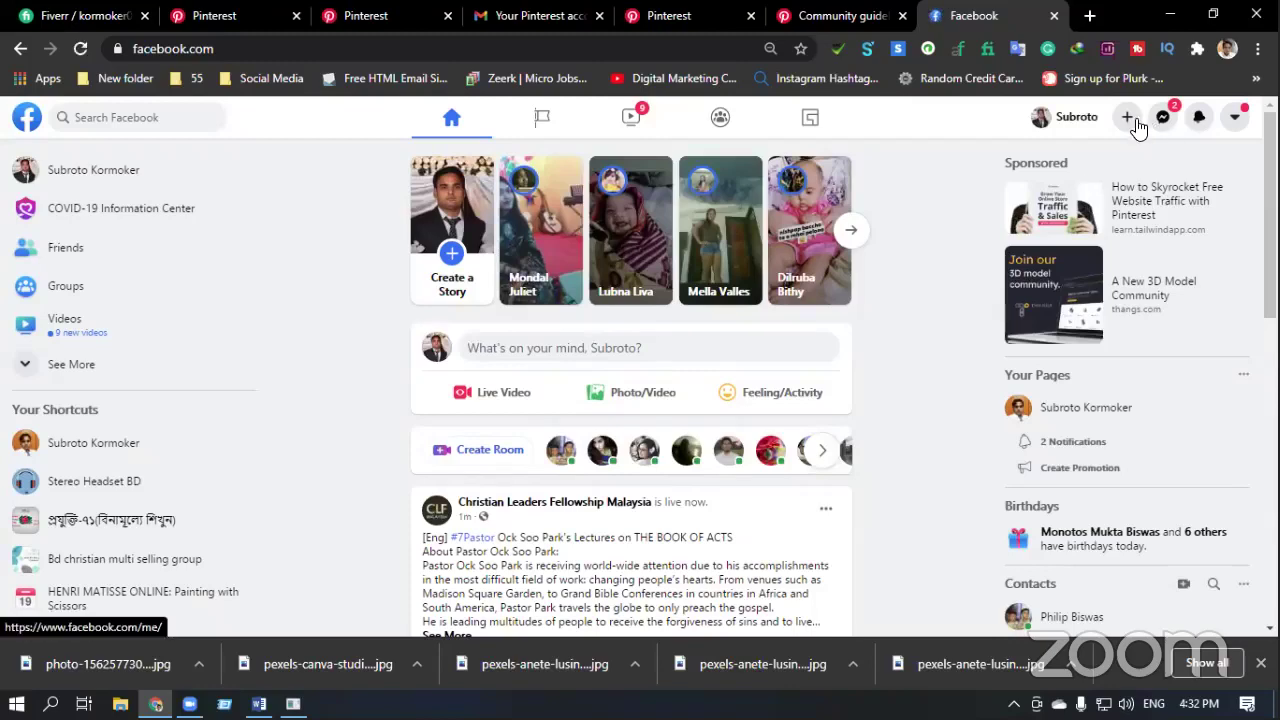
scroll(699, 479, down, 1)
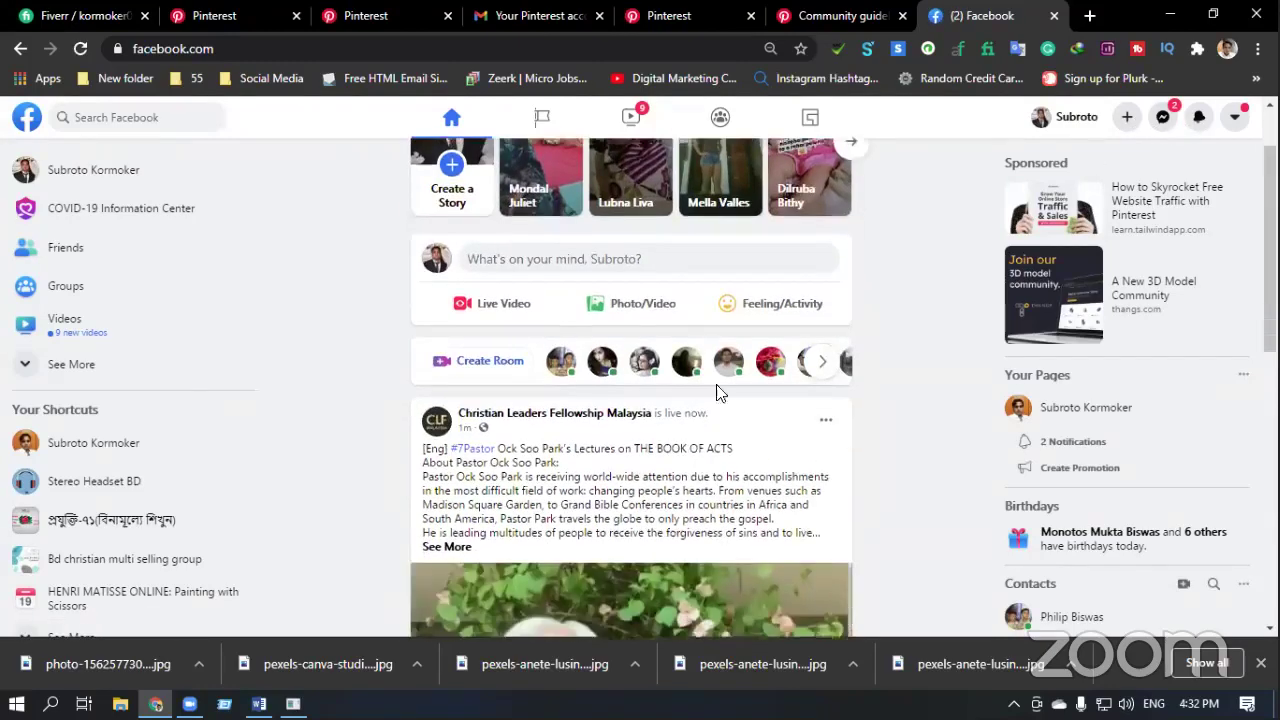
Return to the Pinterest tab and close its suspended-account login dialog
click(840, 15)
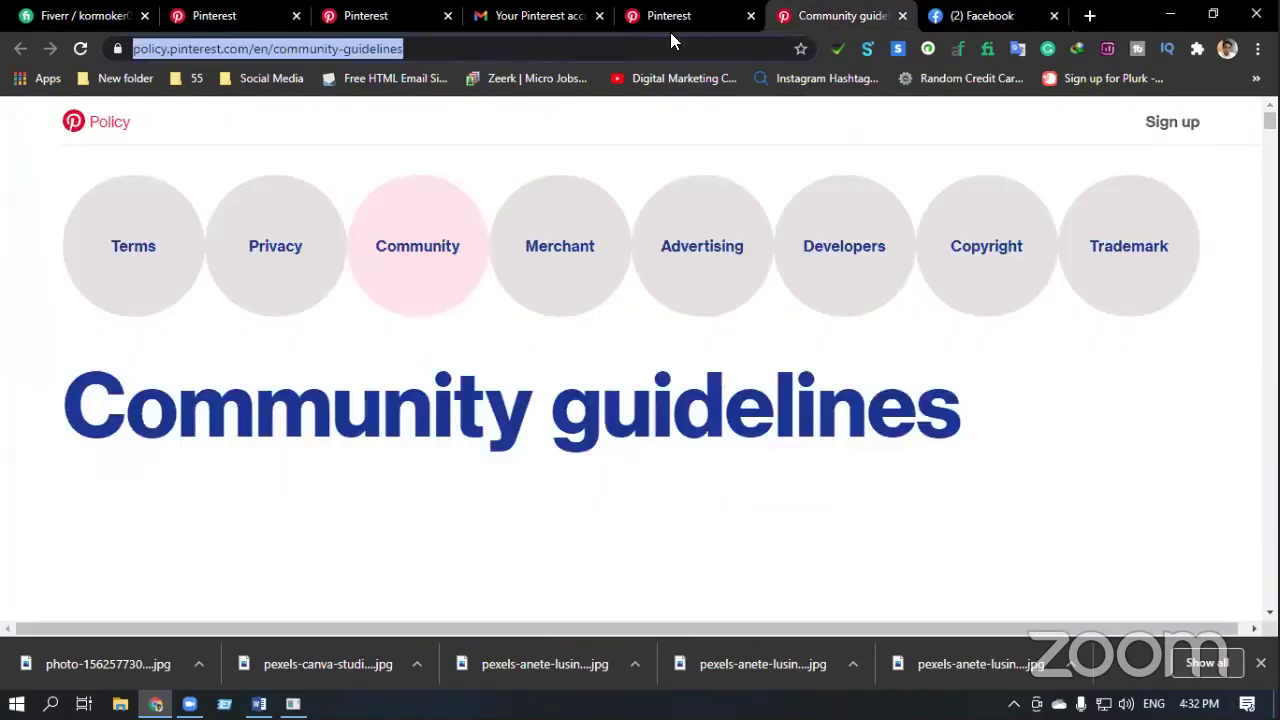
click(540, 16)
click(363, 20)
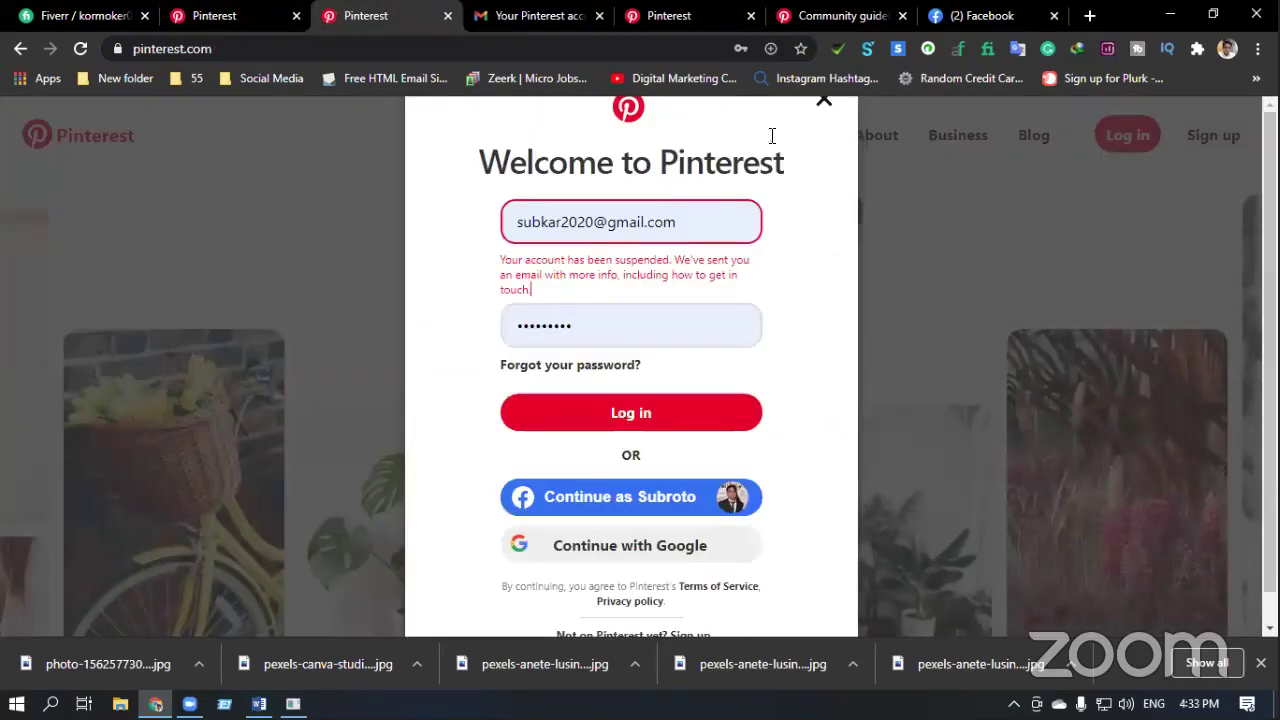
click(824, 103)
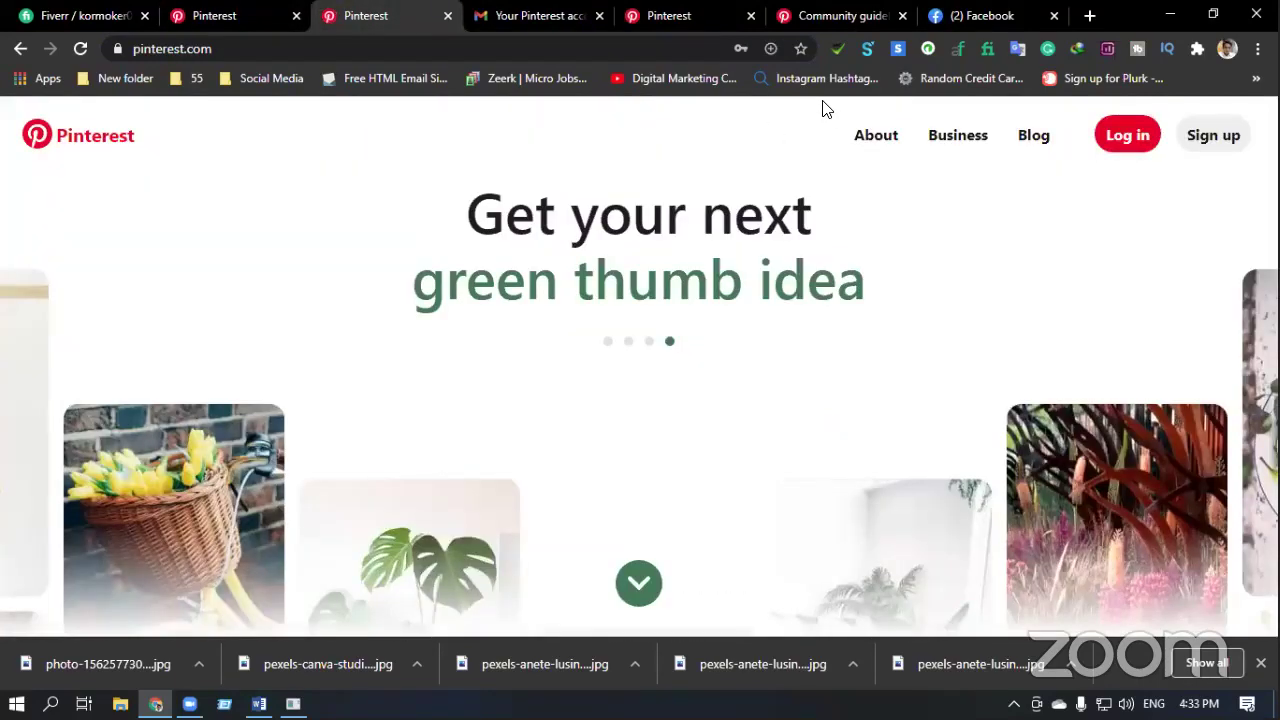
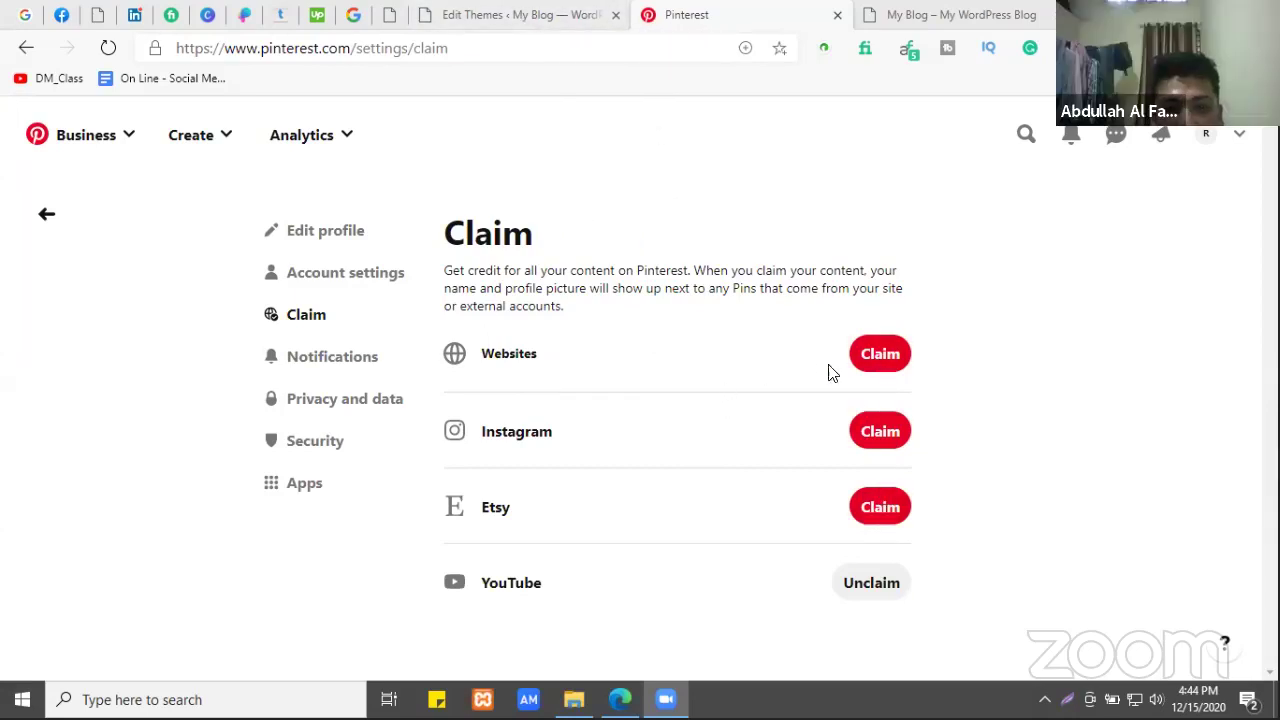
Begin claiming a website in Pinterest and copy the Add HTML tag verification meta tag
click(869, 356)
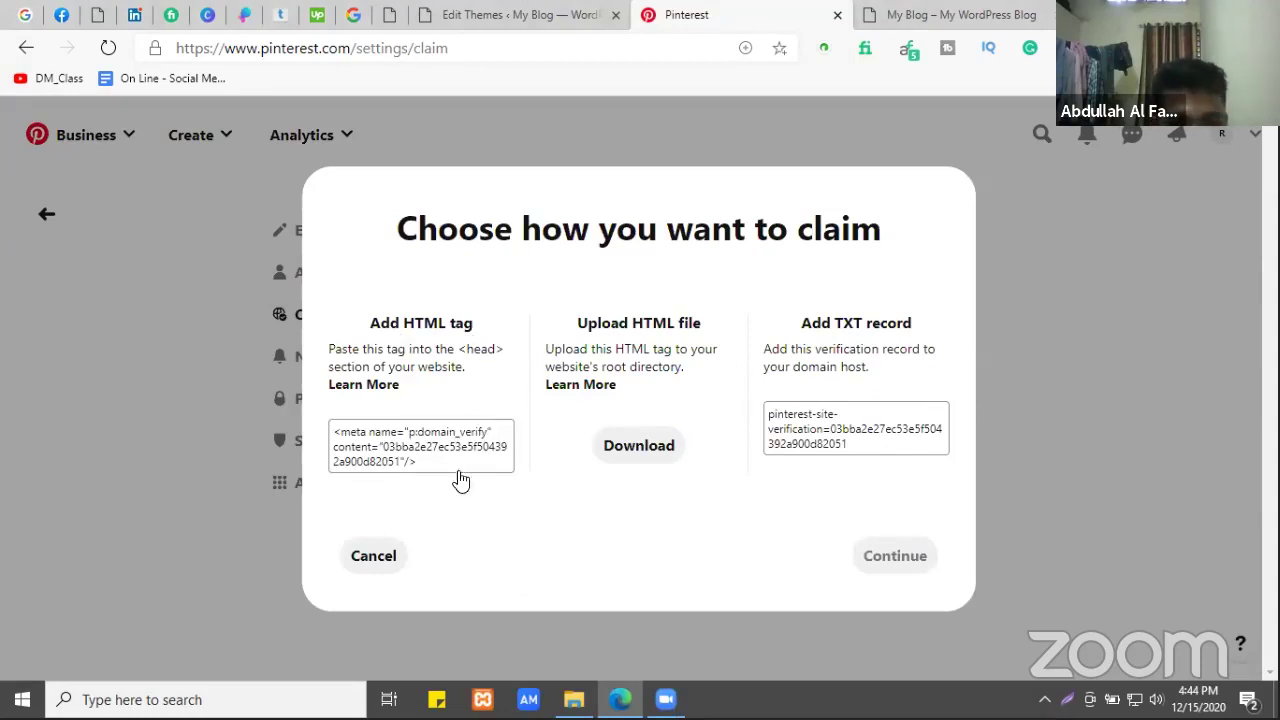
click(426, 457)
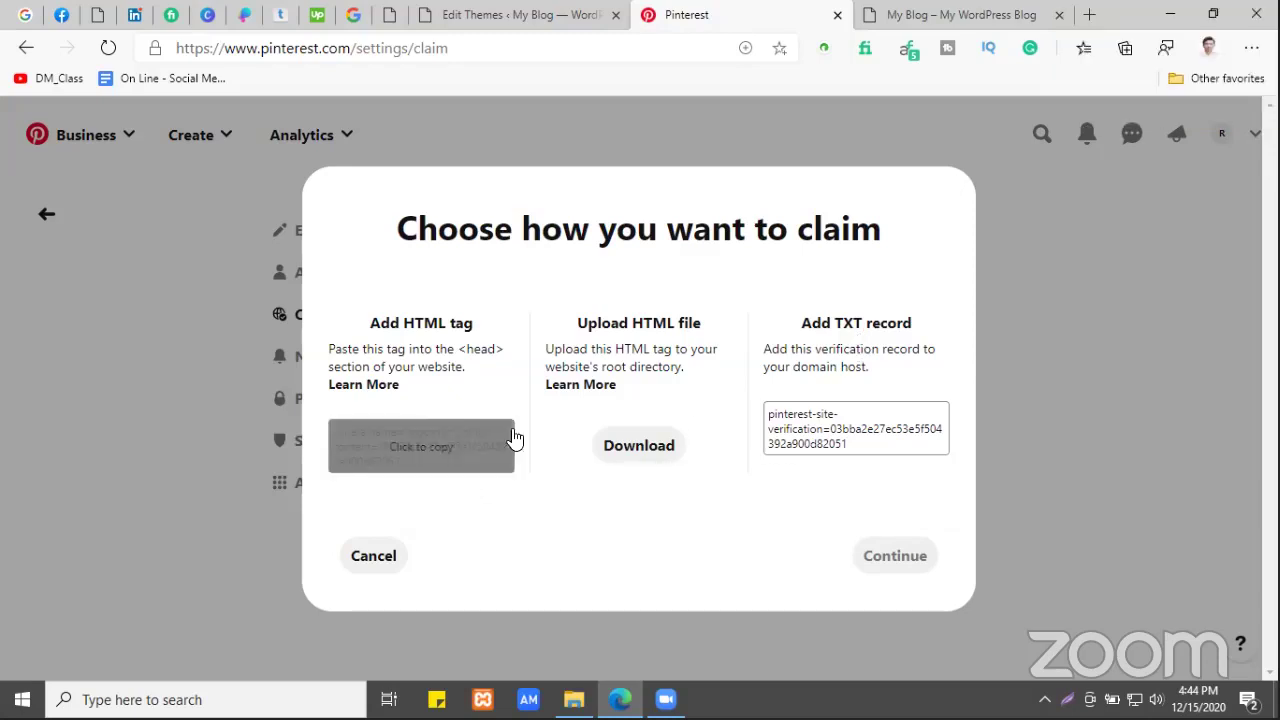
click(428, 457)
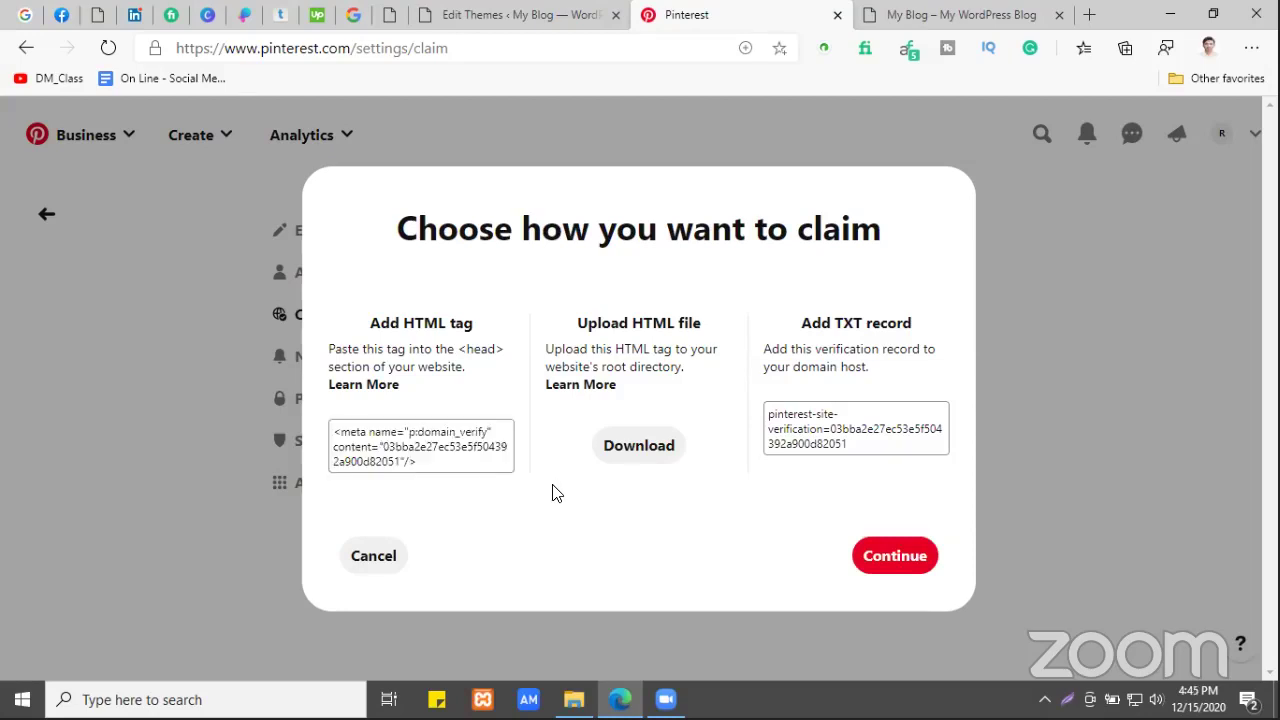
Copy the Pinterest HTML meta tag once more, then cancel the claim options dialog
click(524, 18)
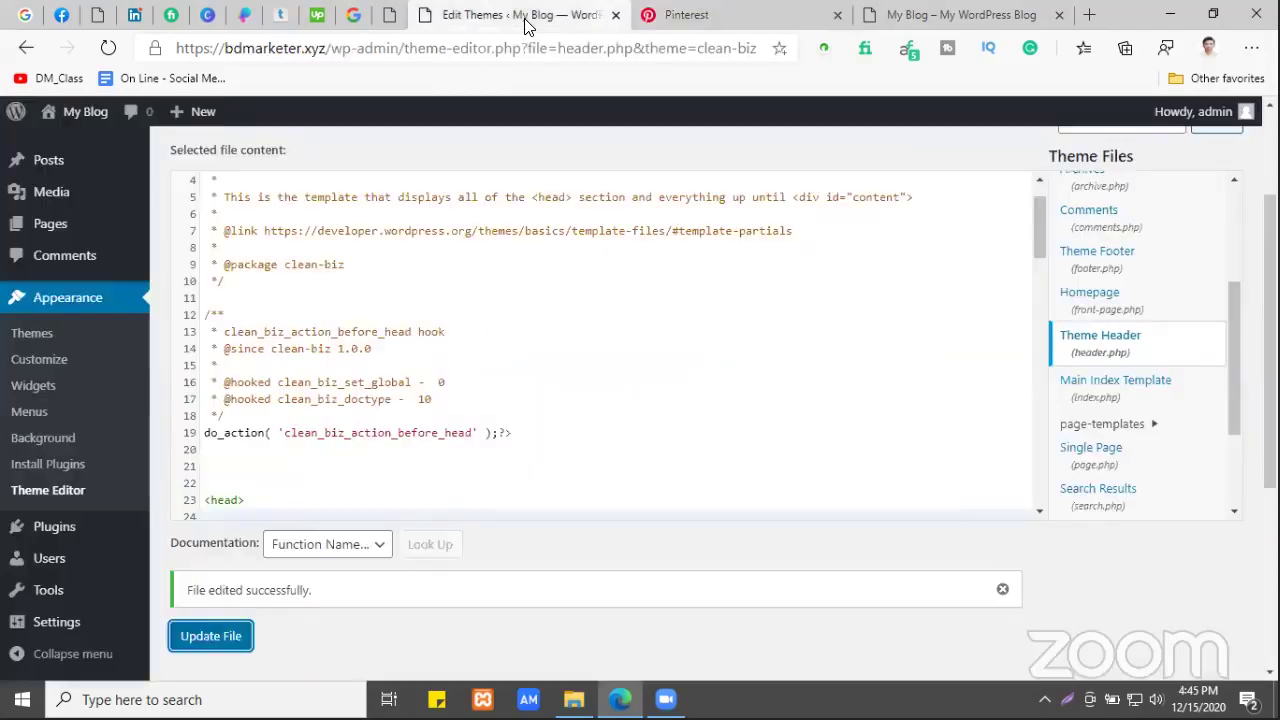
click(686, 14)
click(445, 451)
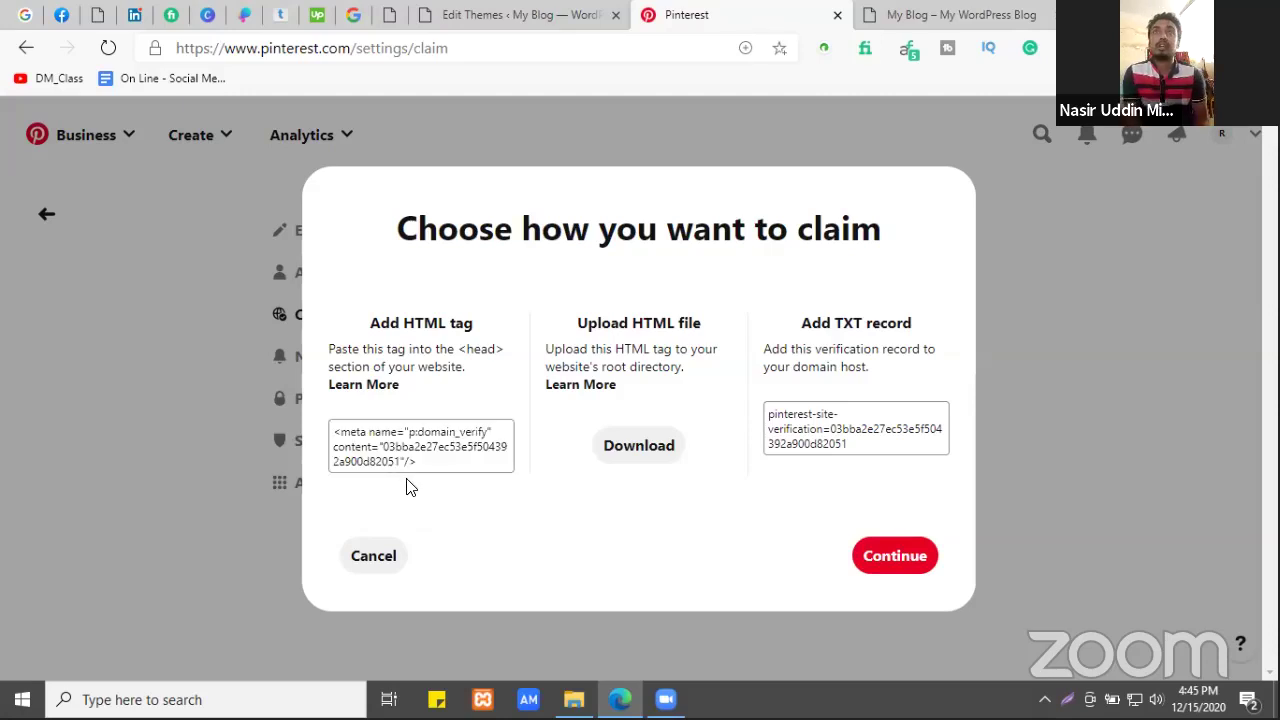
click(373, 557)
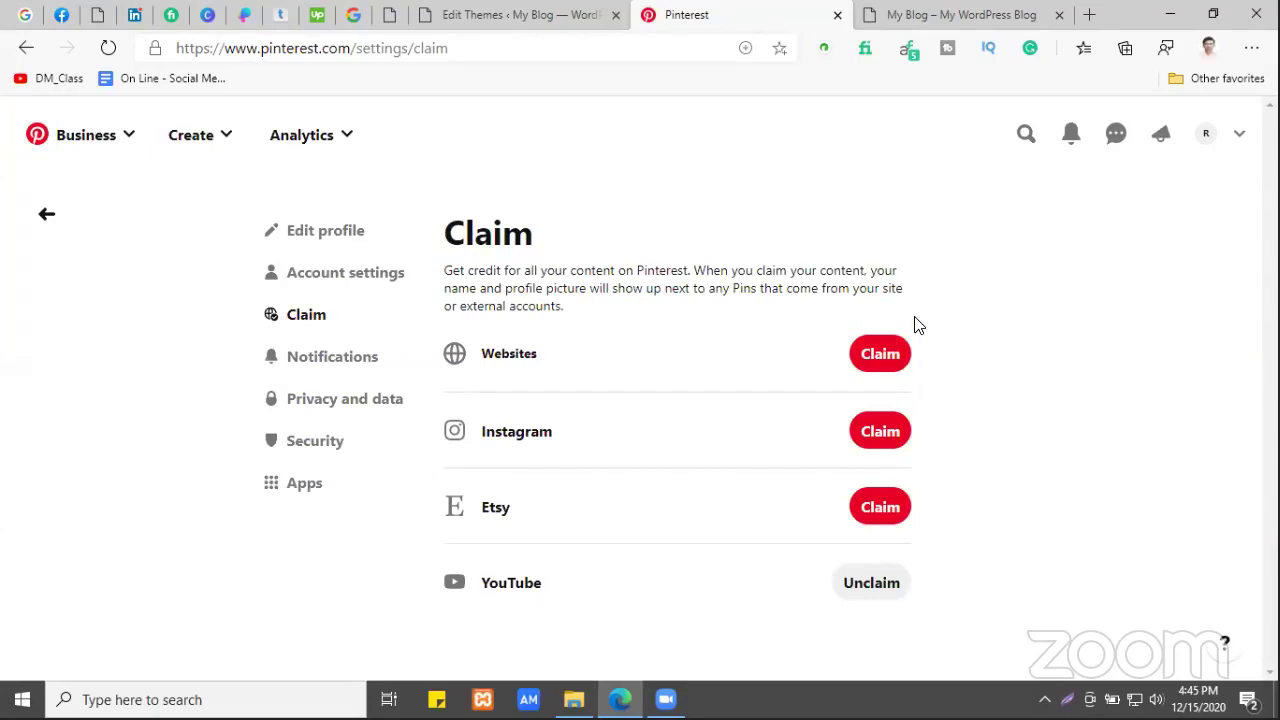
click(872, 358)
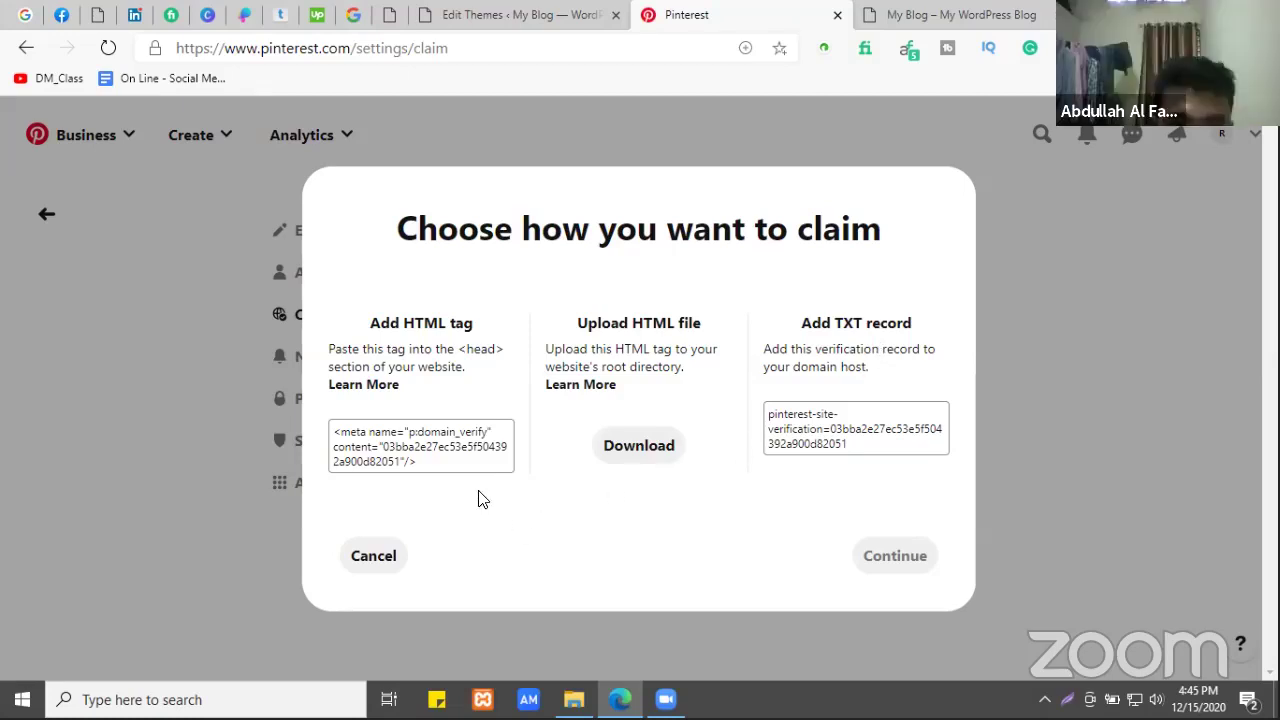
click(448, 453)
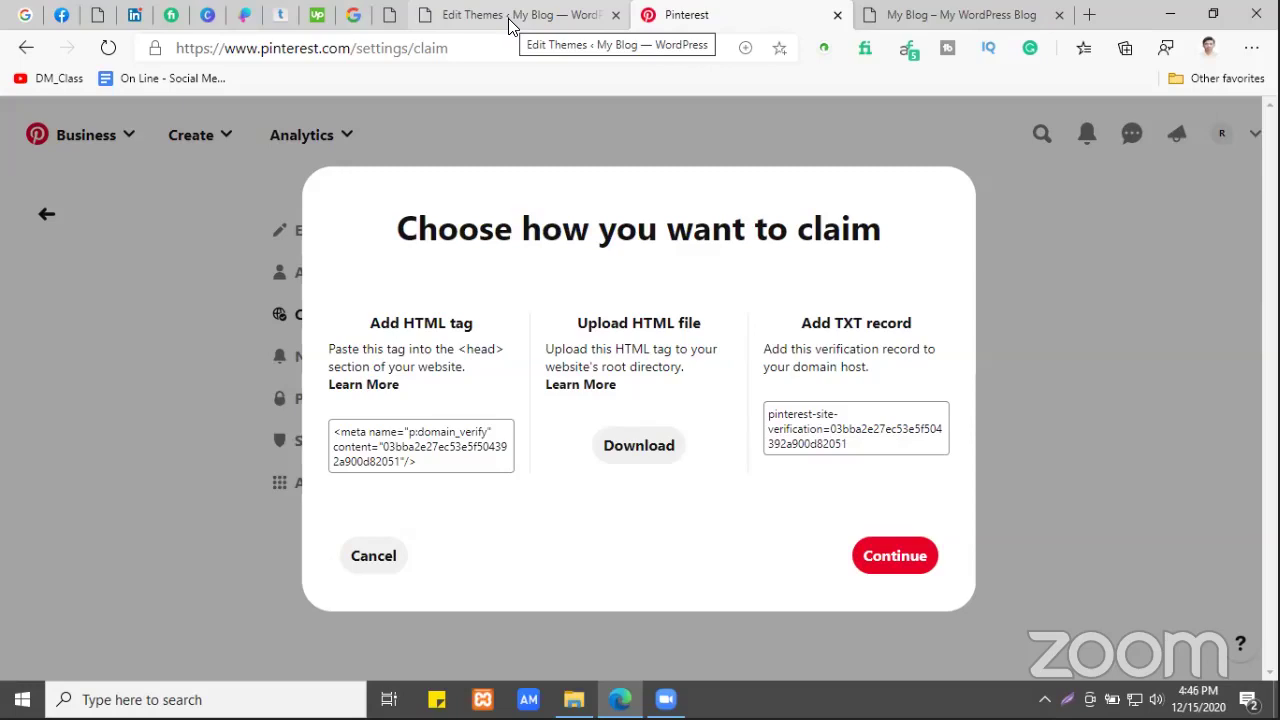
click(351, 553)
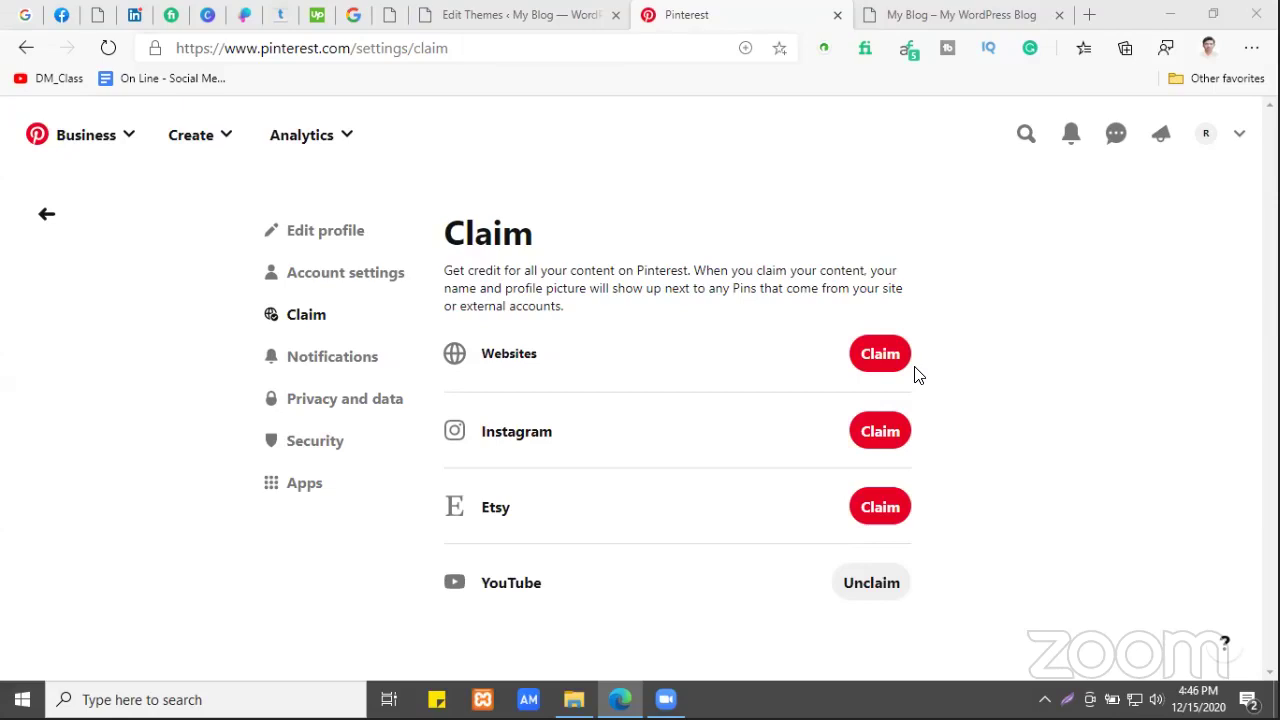
Reopen Pinterest's website claim options and select the TXT record verification method
click(872, 355)
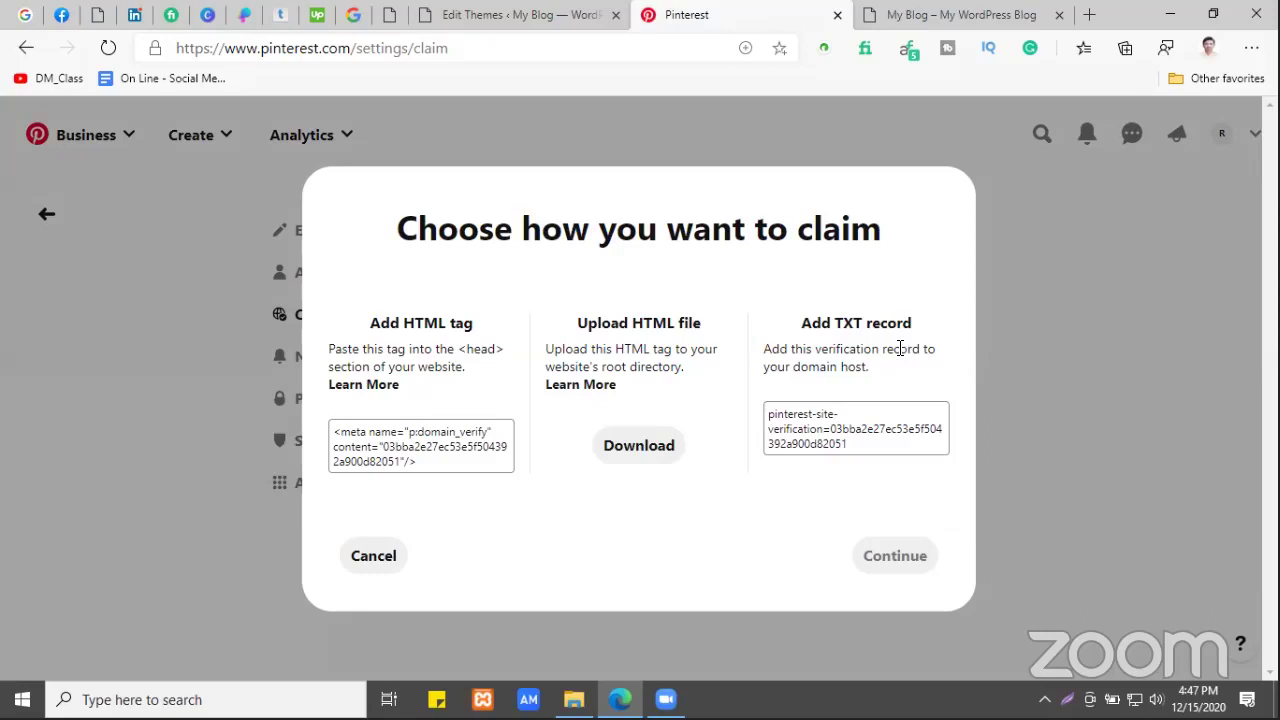
click(857, 441)
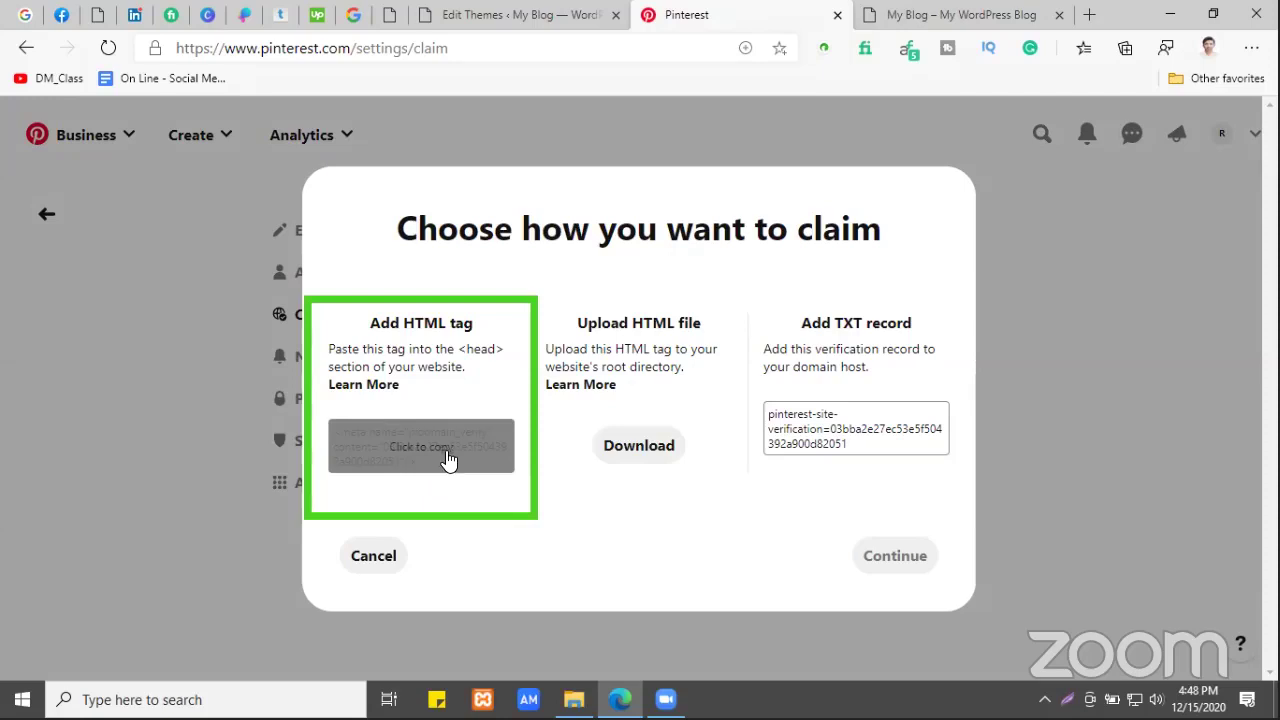
Copy the meta tag and locate the <head> line 23 in Clean Biz's header.php
click(441, 472)
click(548, 22)
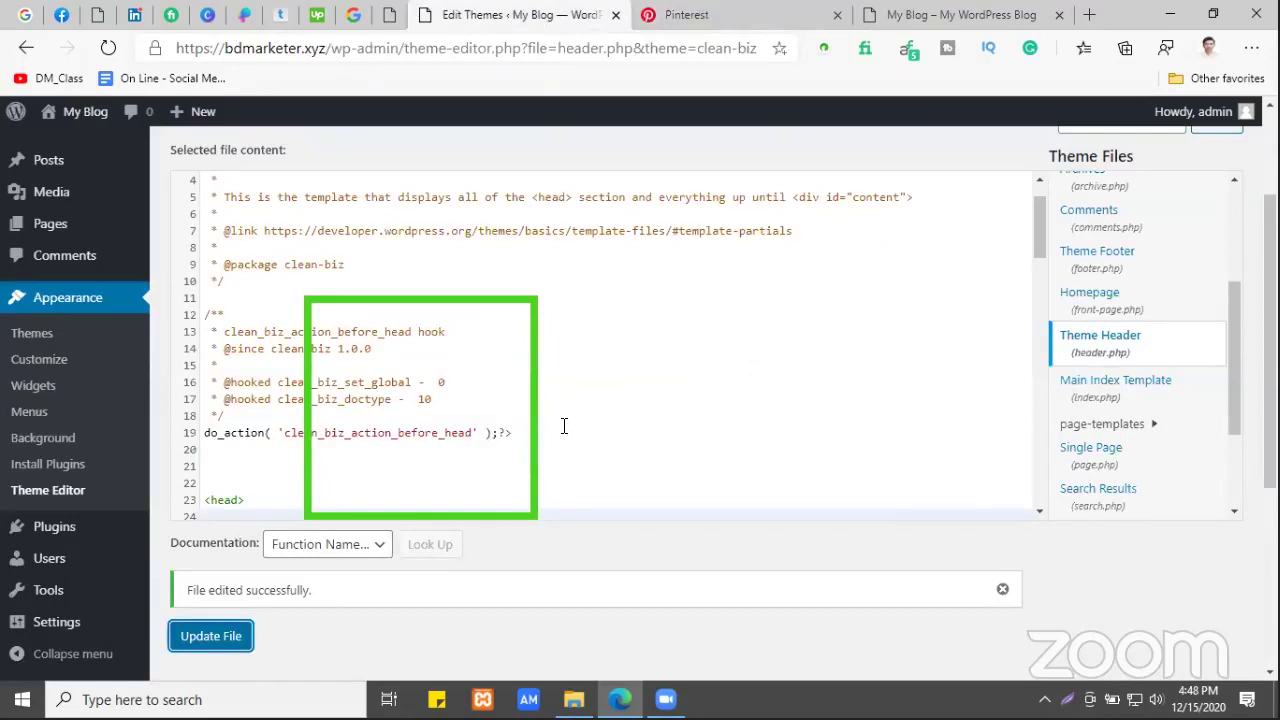
scroll(563, 437, down, 1)
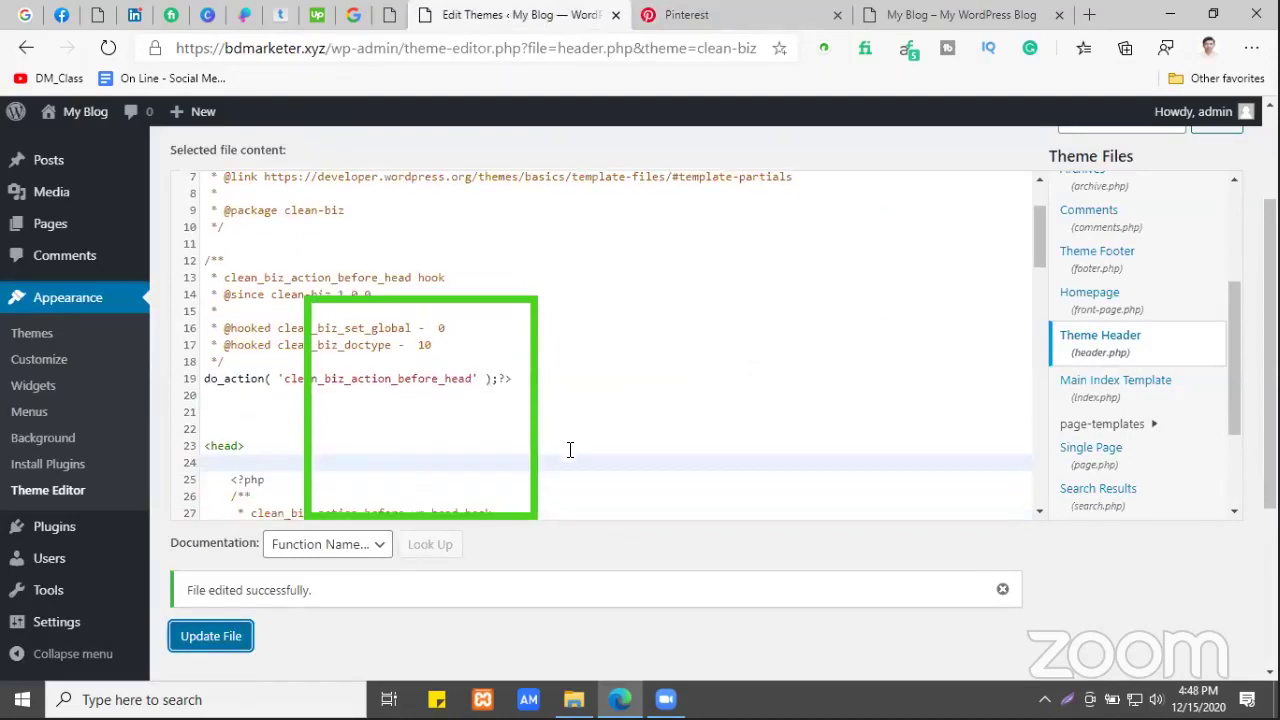
scroll(568, 450, up, 2)
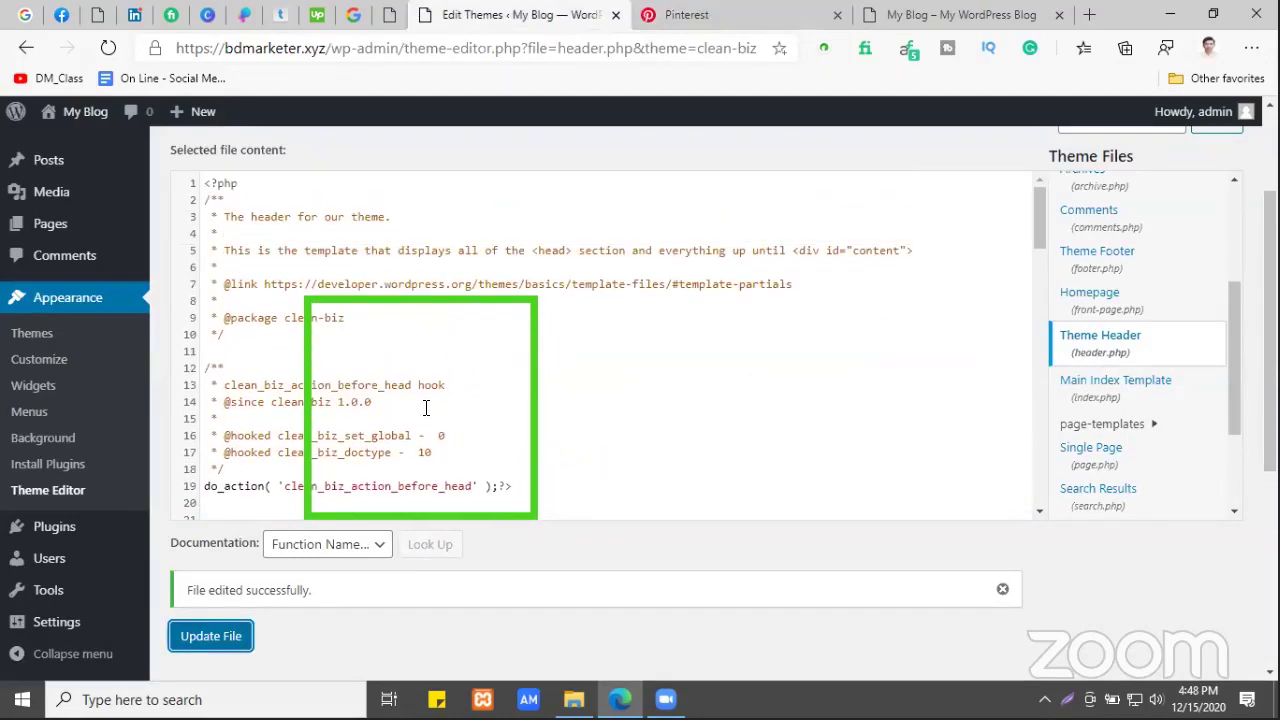
scroll(529, 434, up, 2)
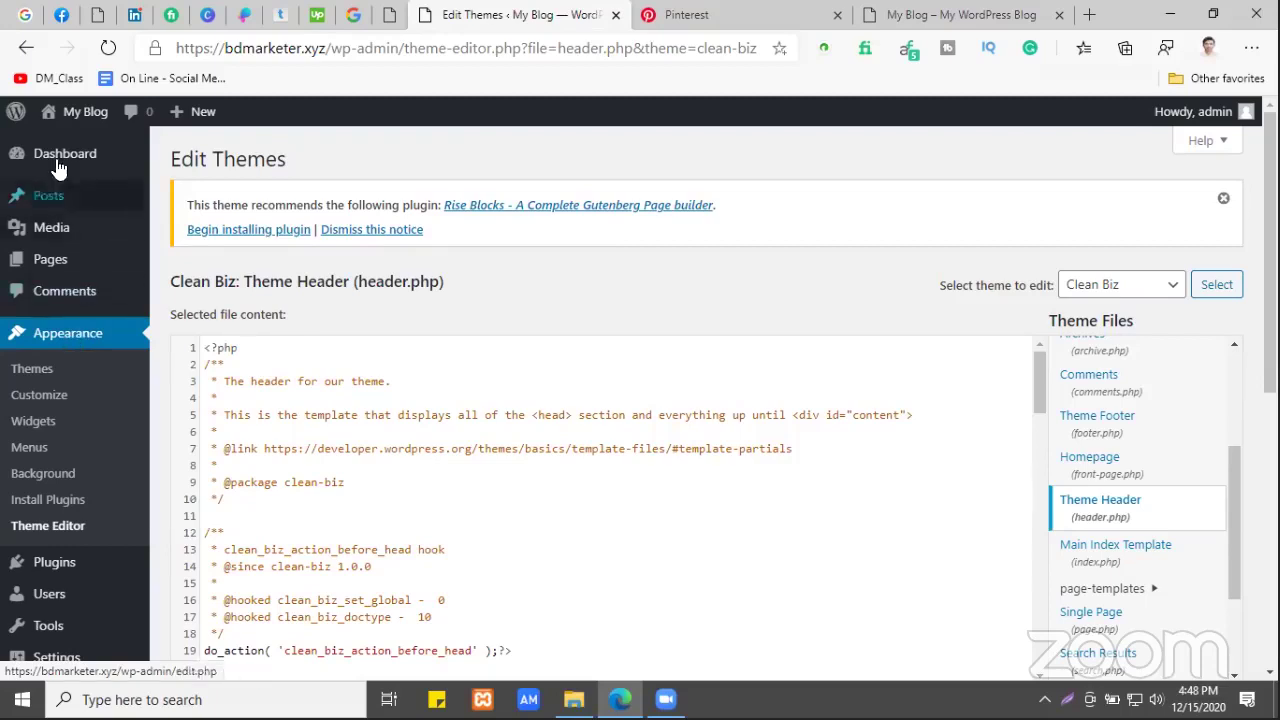
mouse_move(68, 162)
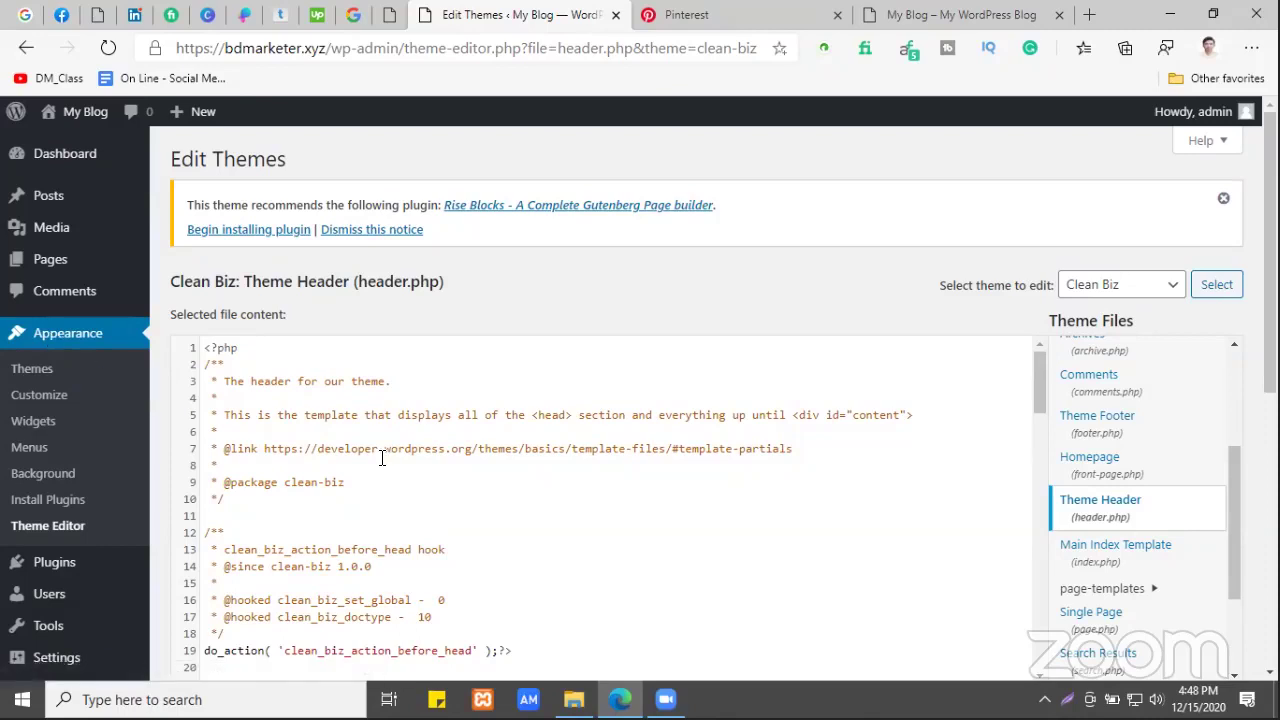
scroll(381, 457, down, 1)
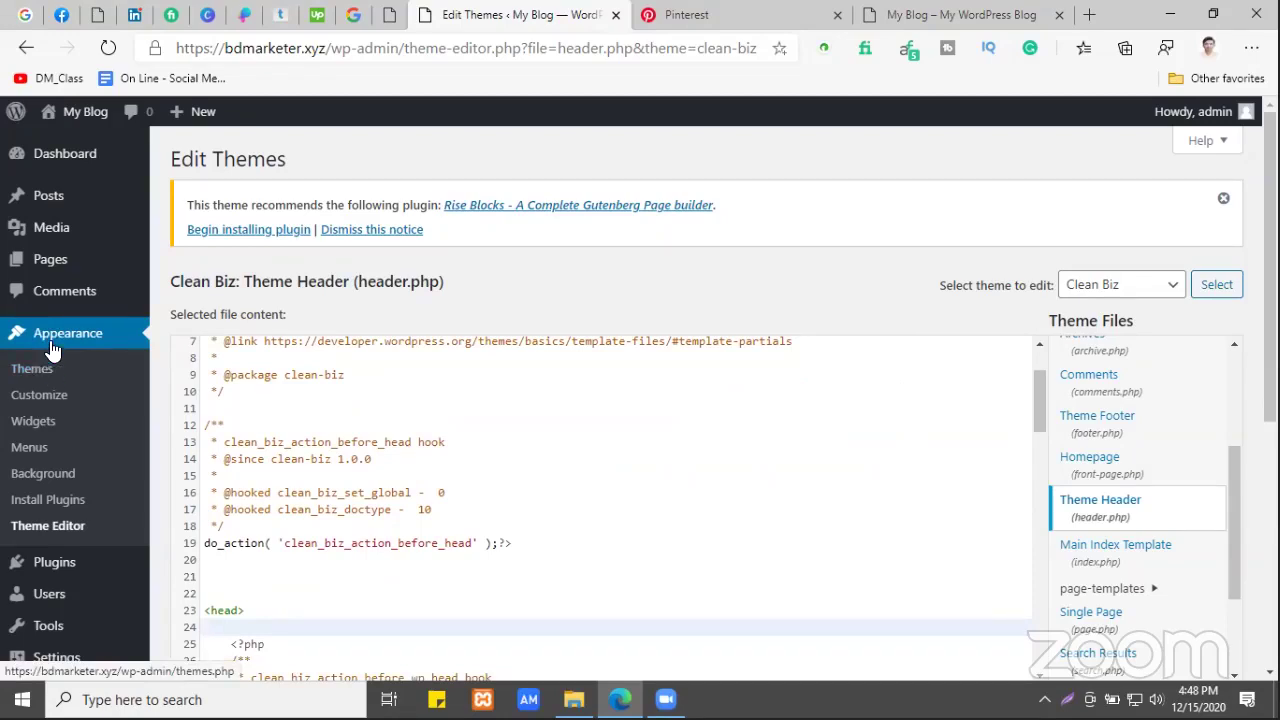
Search the Add Plugins page for 'insert header'
mouse_move(63, 562)
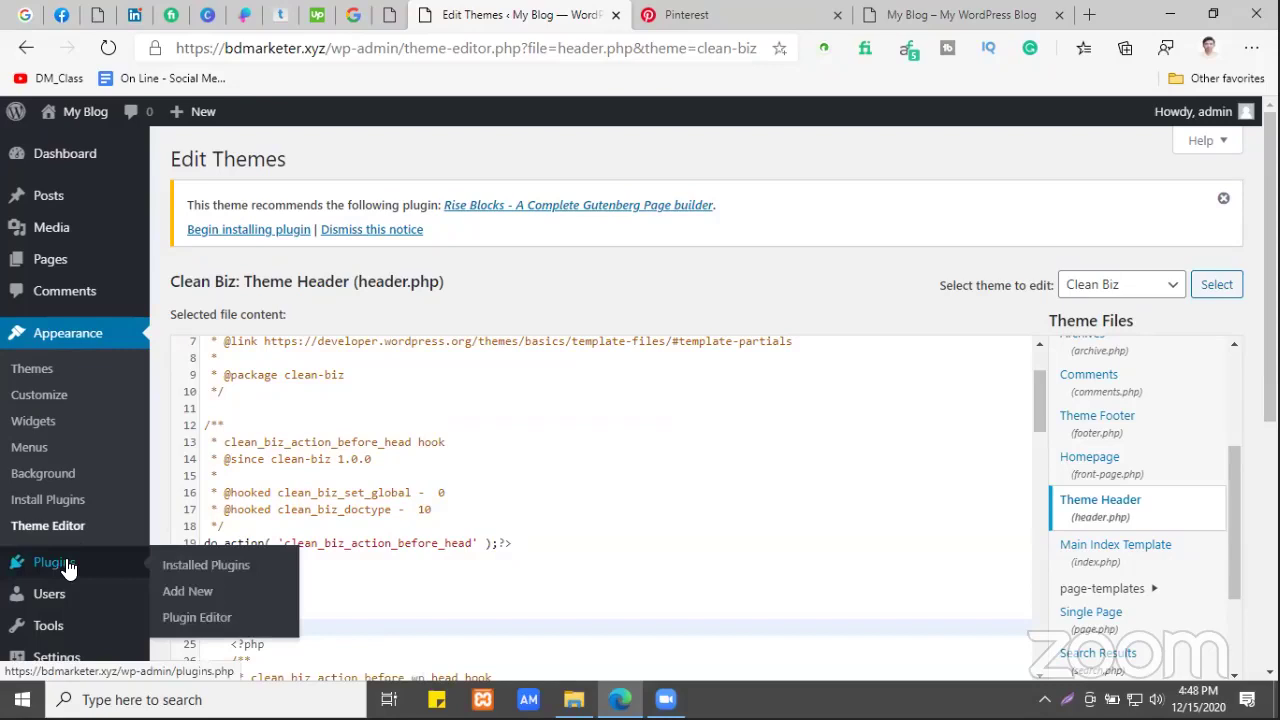
click(212, 572)
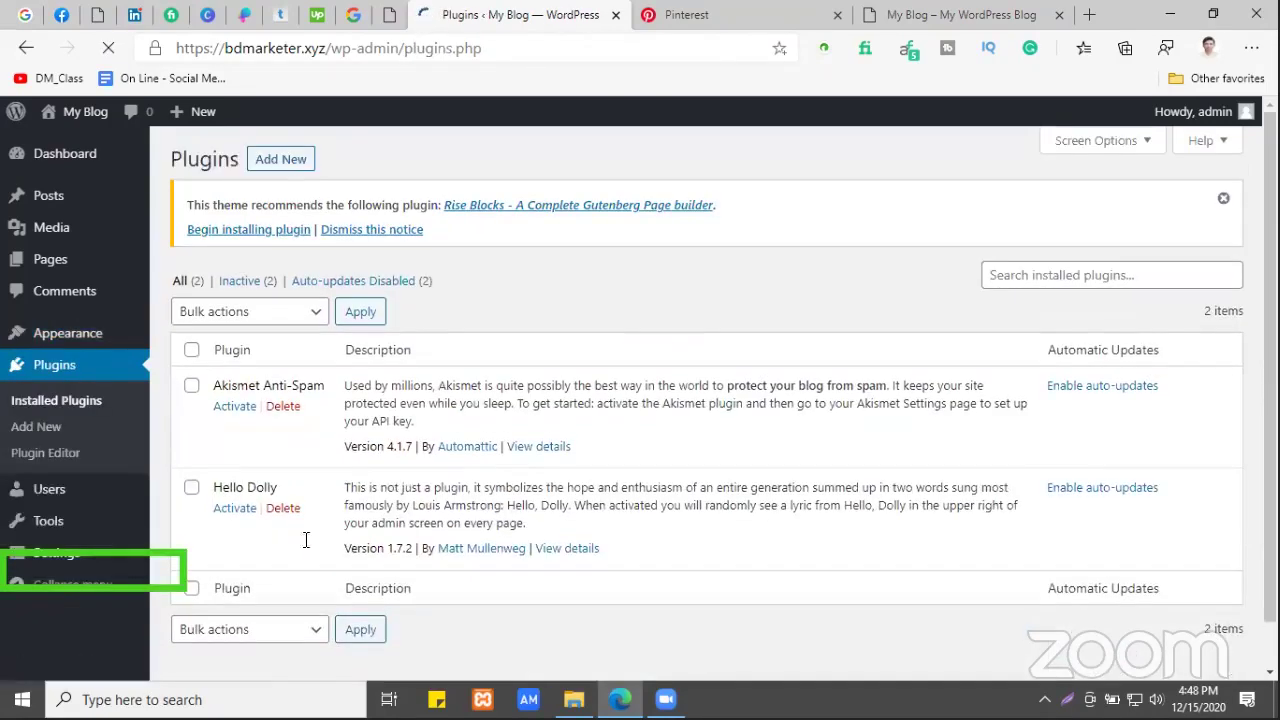
click(272, 166)
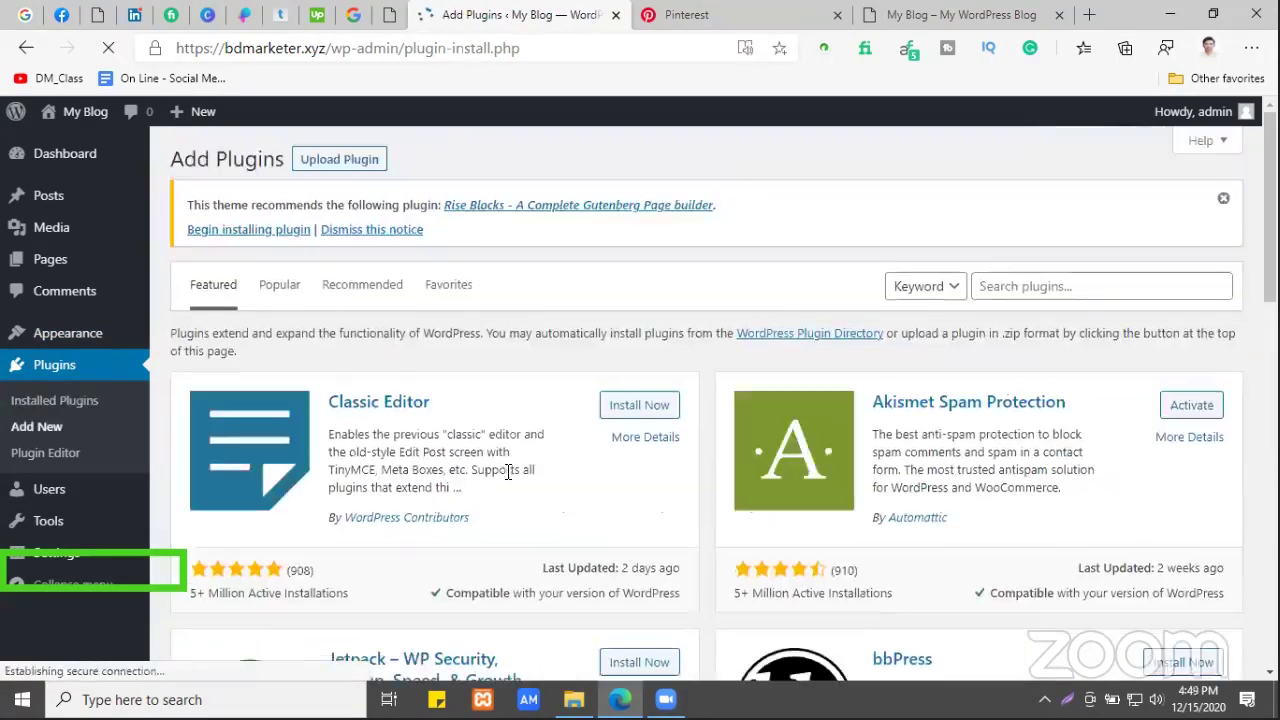
click(1012, 283)
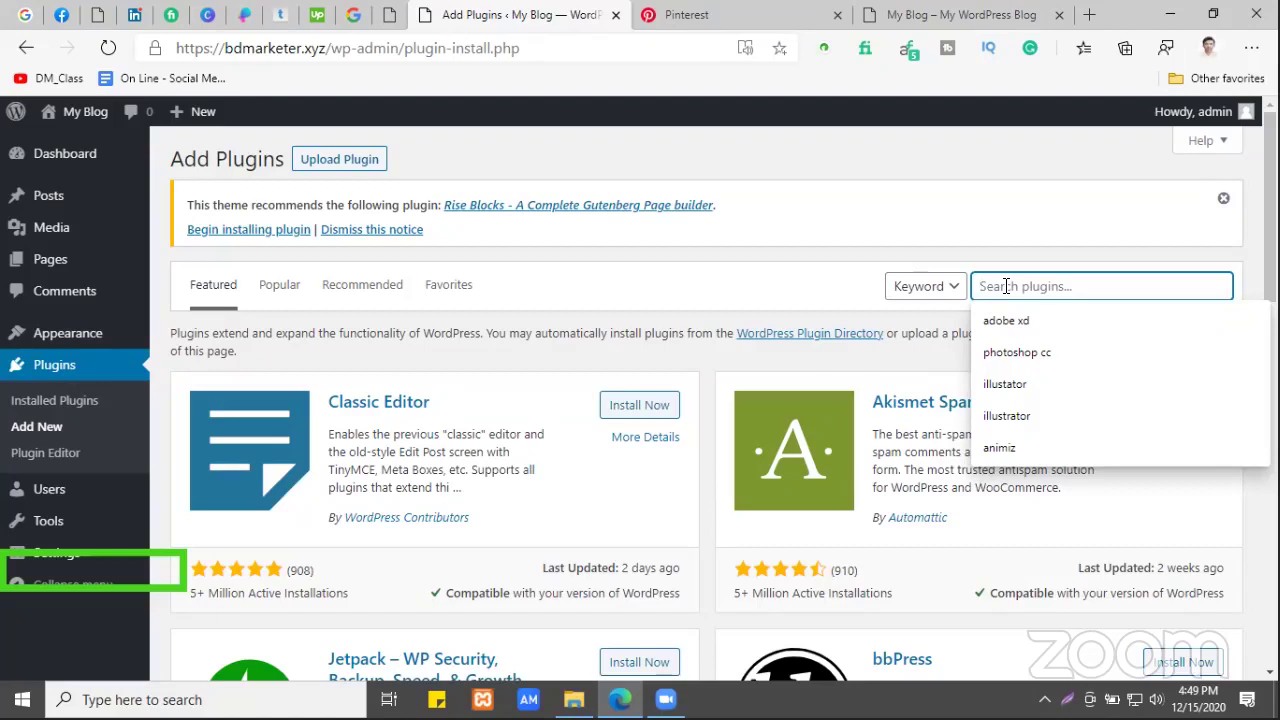
text(in)
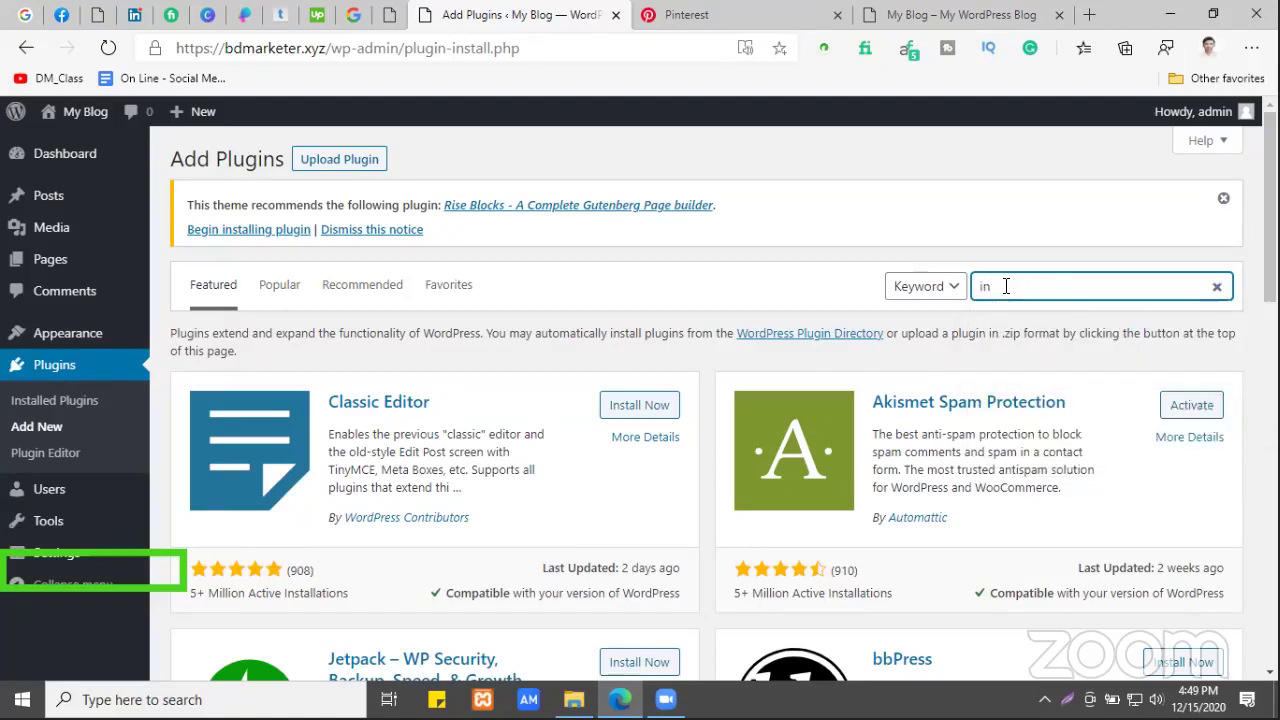
text(ser)
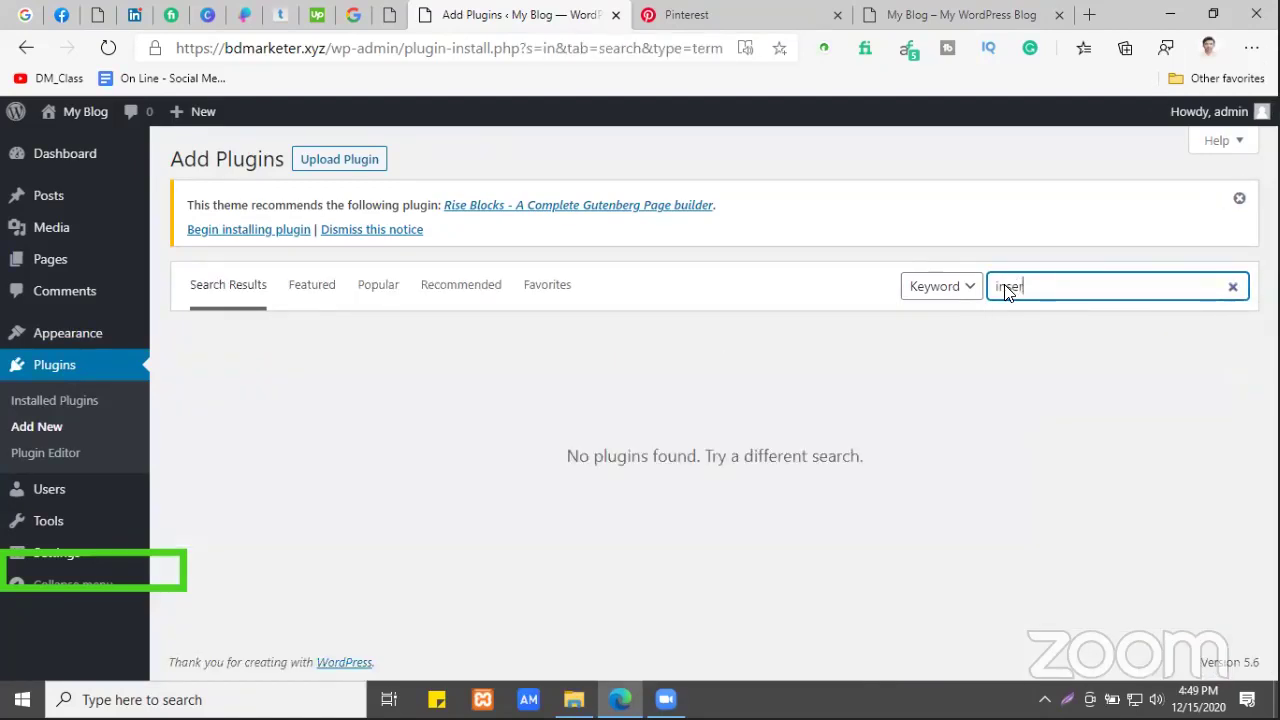
text(t )
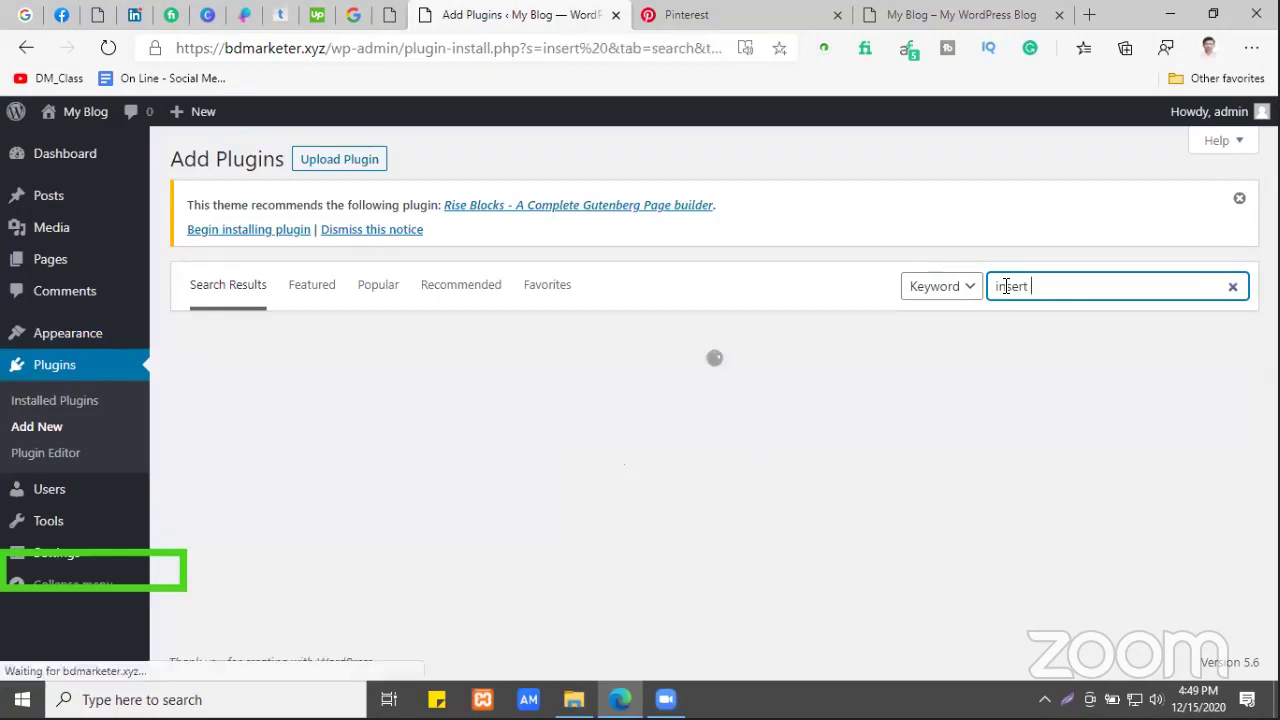
text(header)
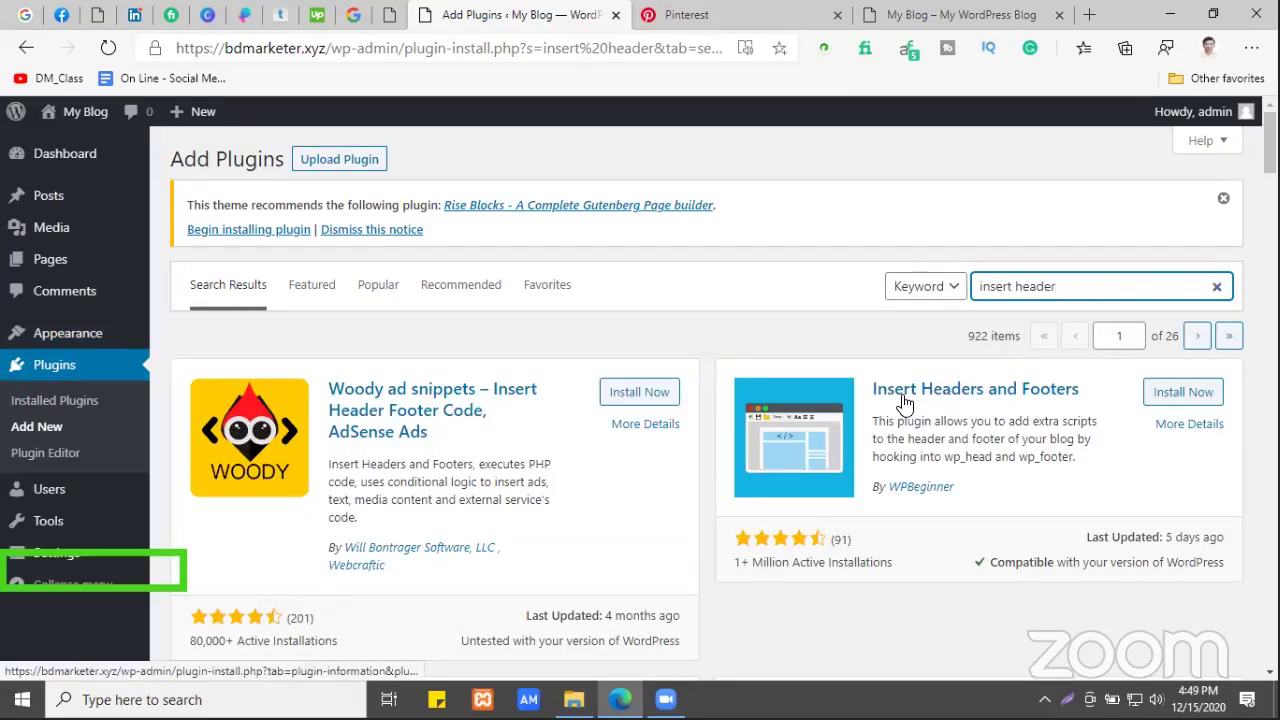
Install Insert Headers and Footers, then activate it from the Installed Plugins list
click(1175, 392)
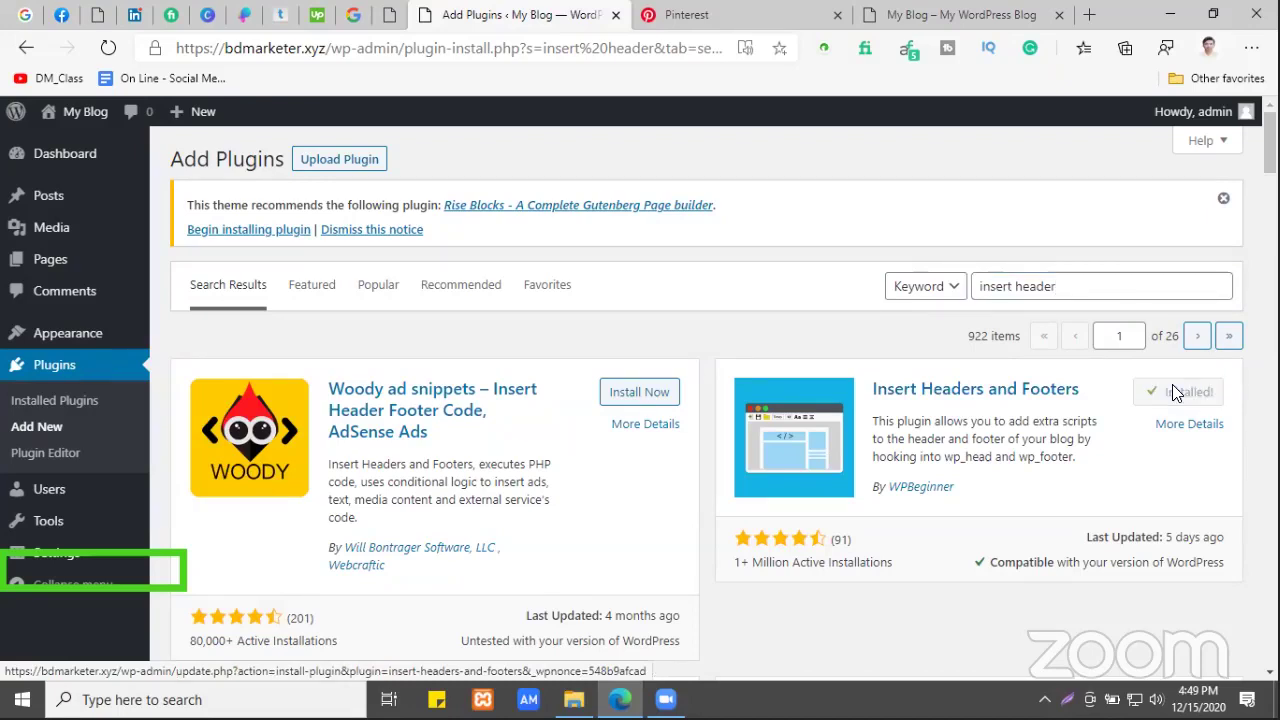
click(38, 414)
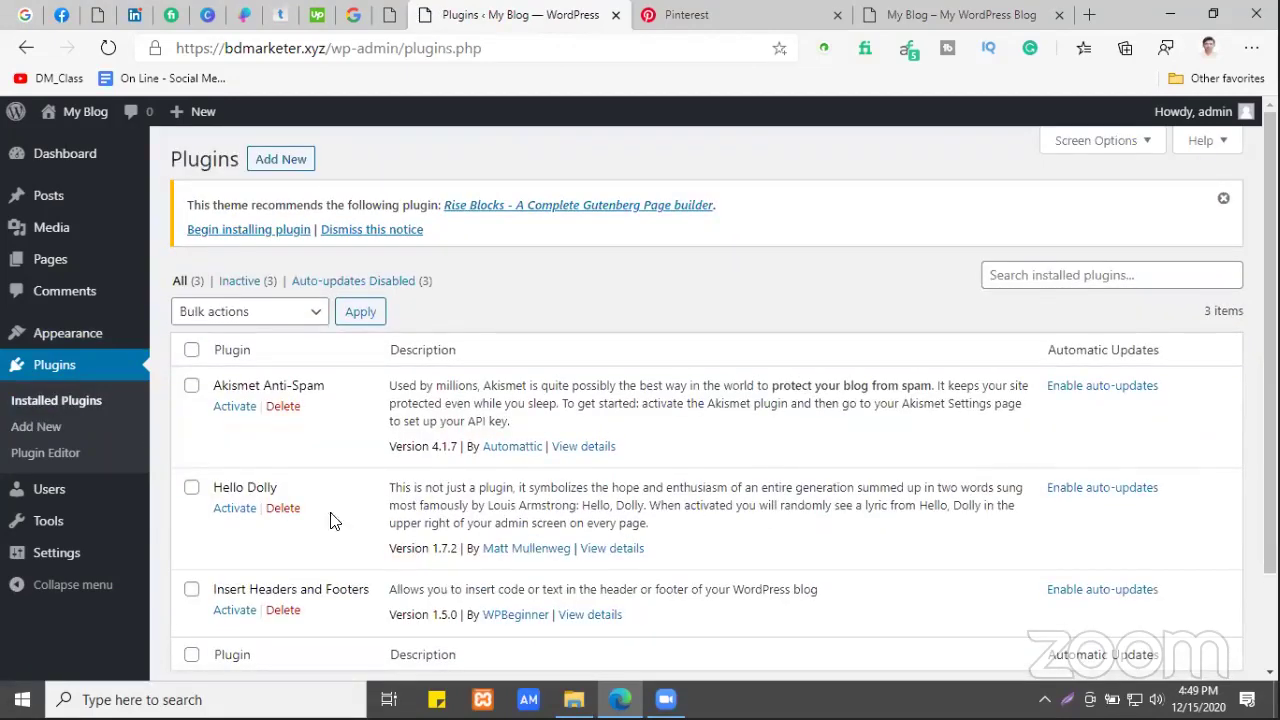
scroll(300, 520, down, 2)
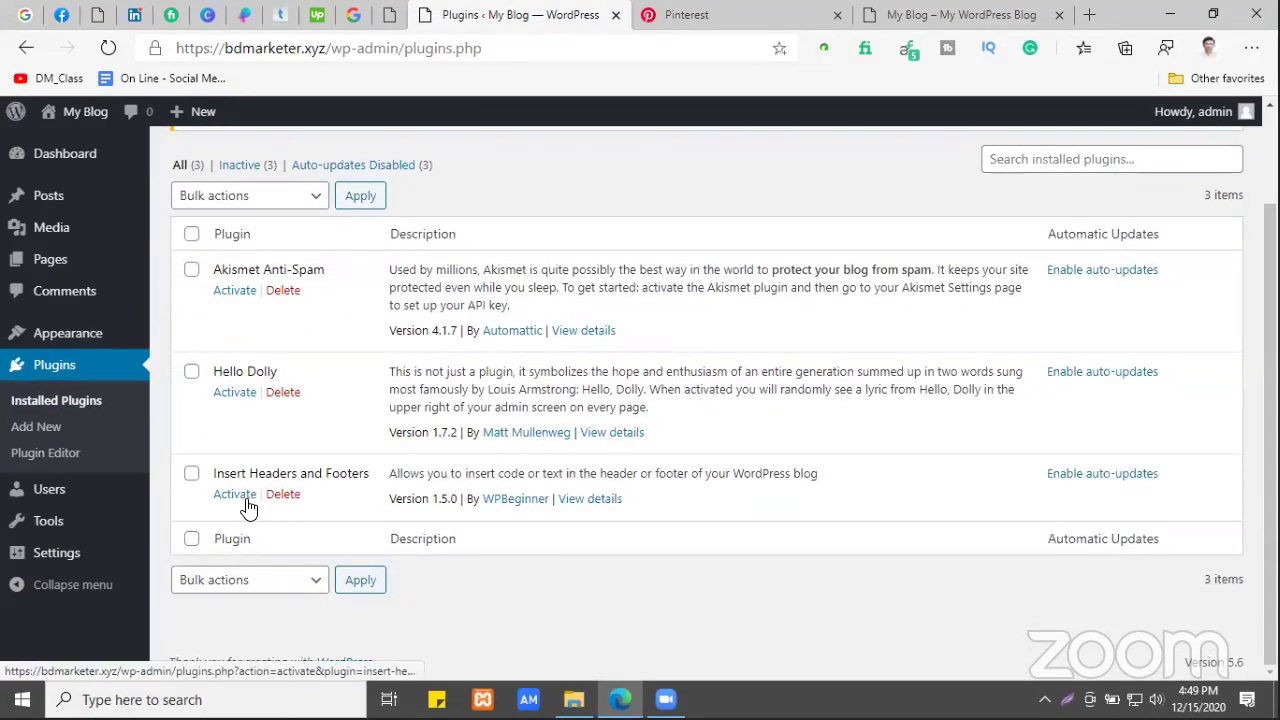
click(249, 508)
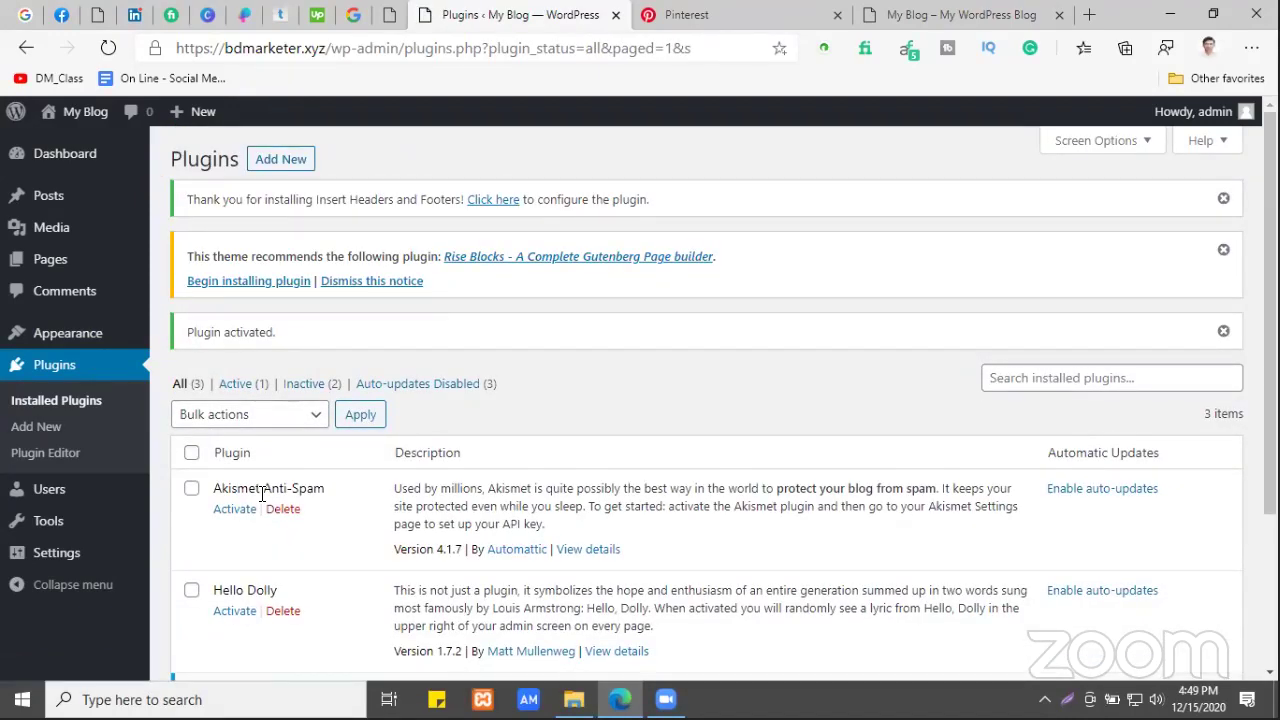
scroll(261, 494, down, 3)
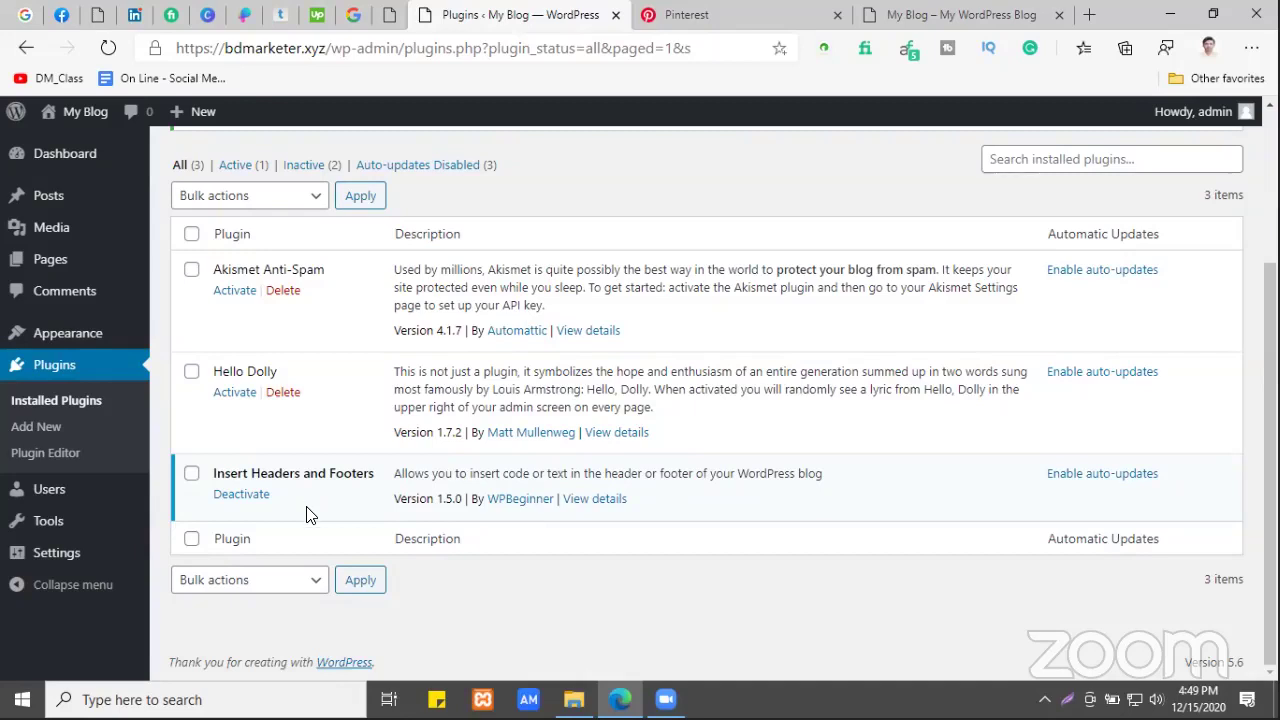
scroll(307, 514, up, 3)
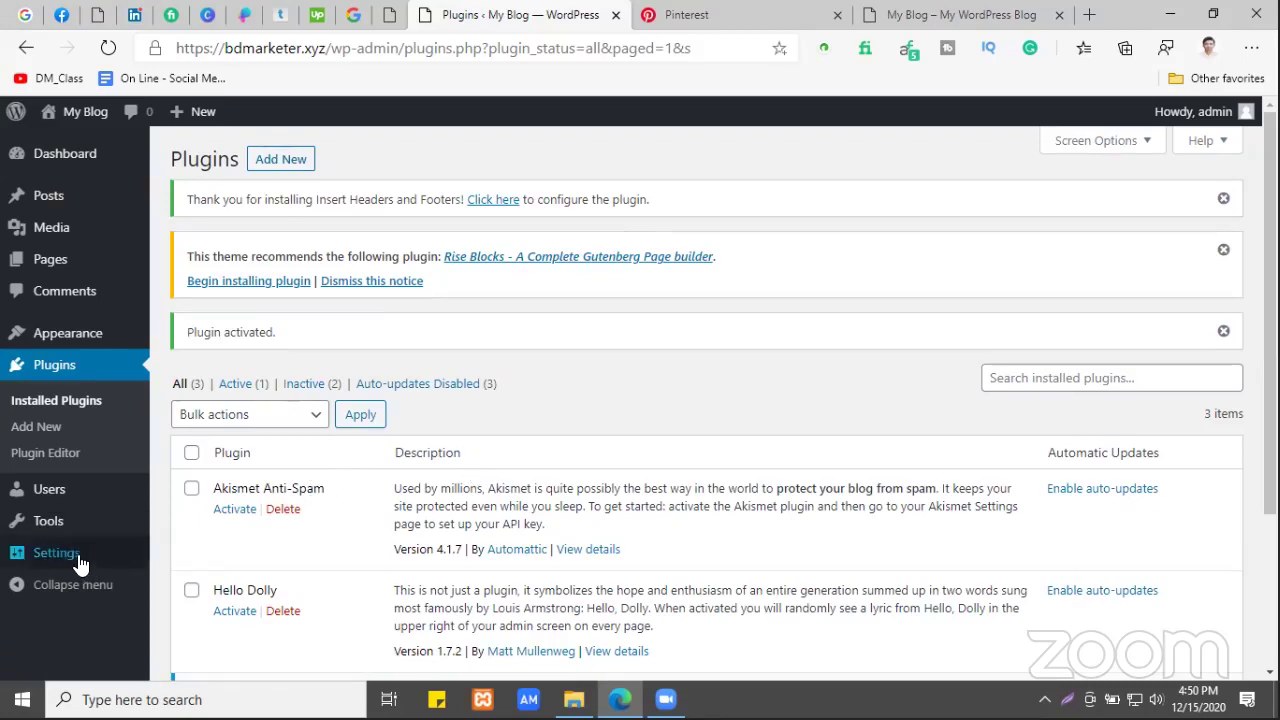
Paste the Pinterest meta tag into Scripts in Header and save Insert Headers and Footers settings
mouse_move(77, 563)
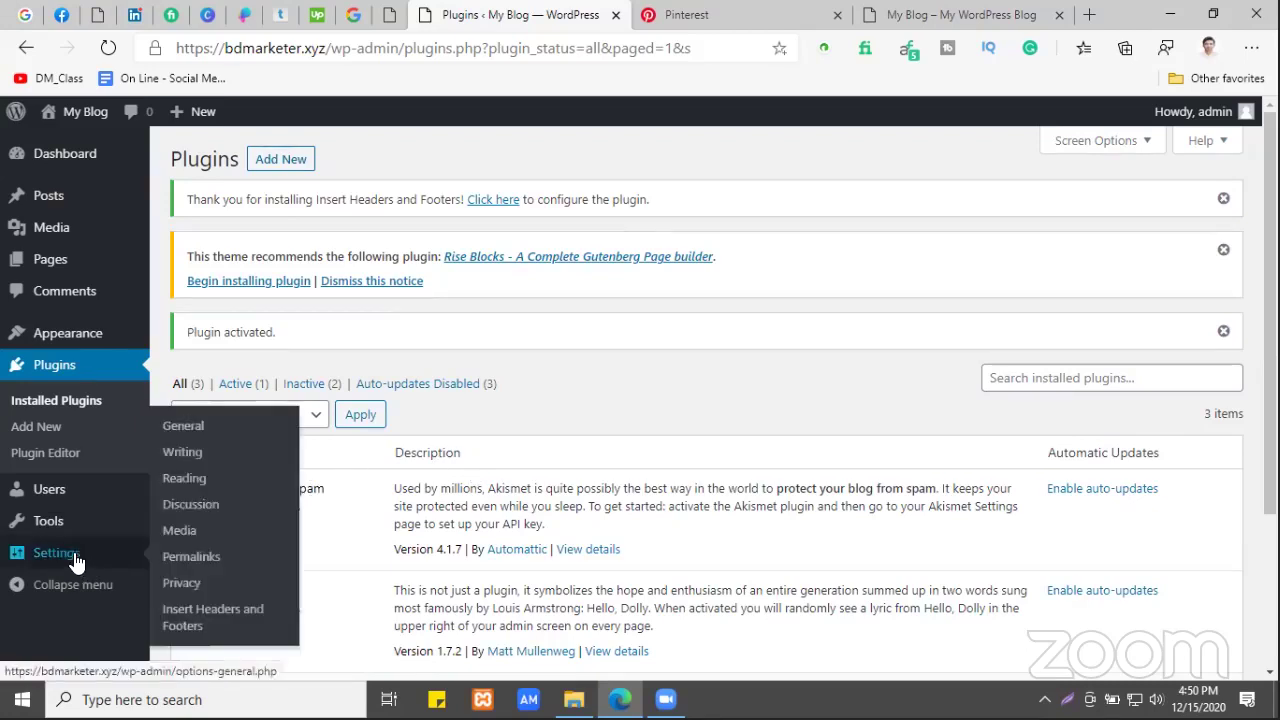
click(207, 621)
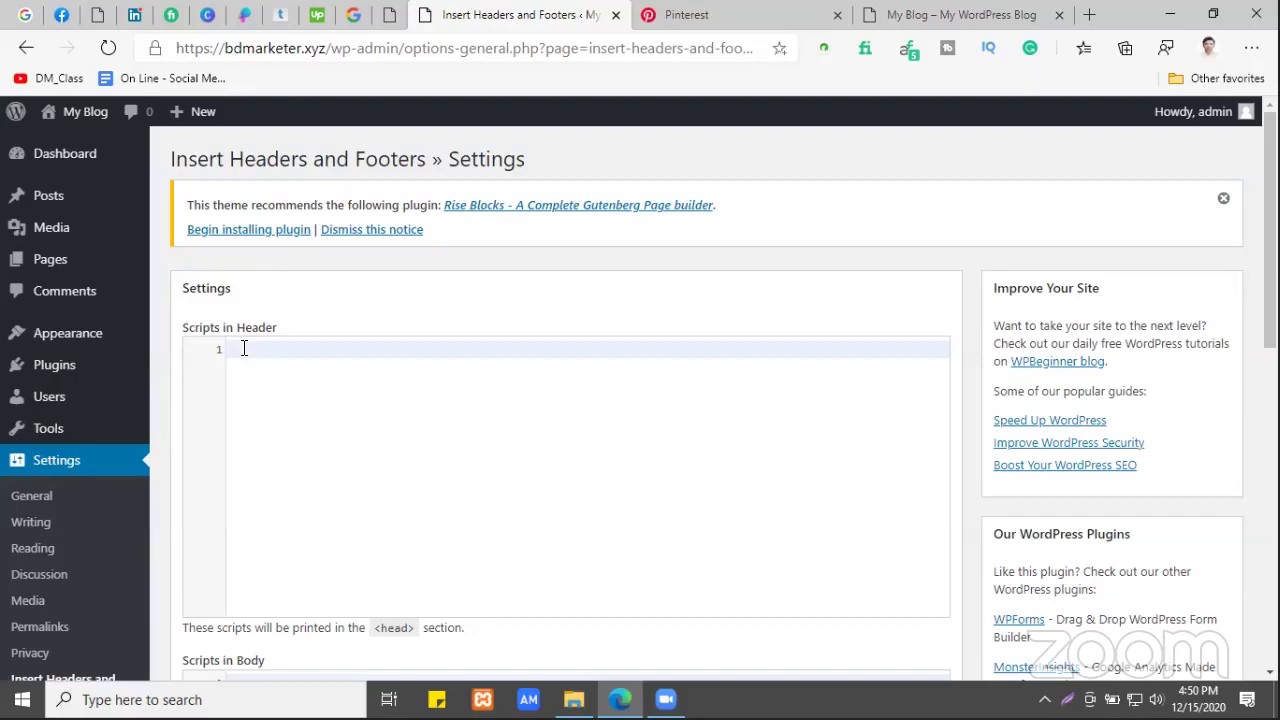
text(<meta name="p:domain_verify" content="03bba2e27ec53e5f504392a900d82051"/>)
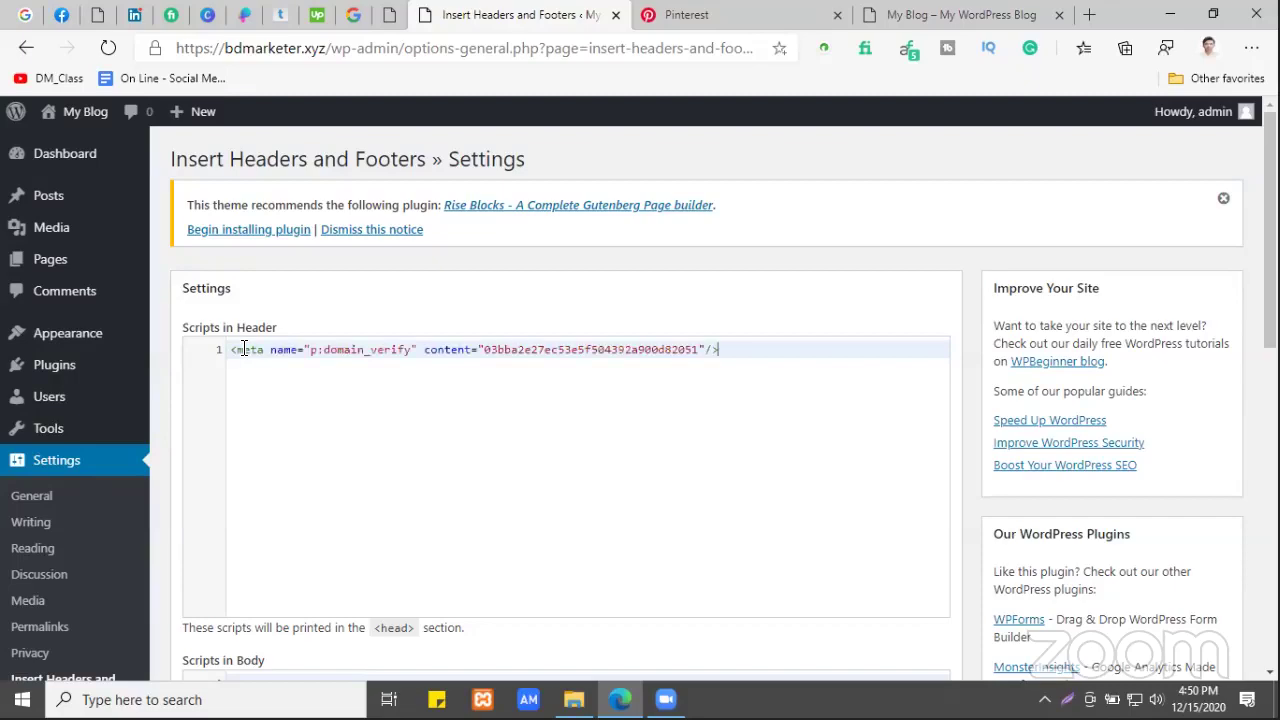
scroll(360, 441, down, 7)
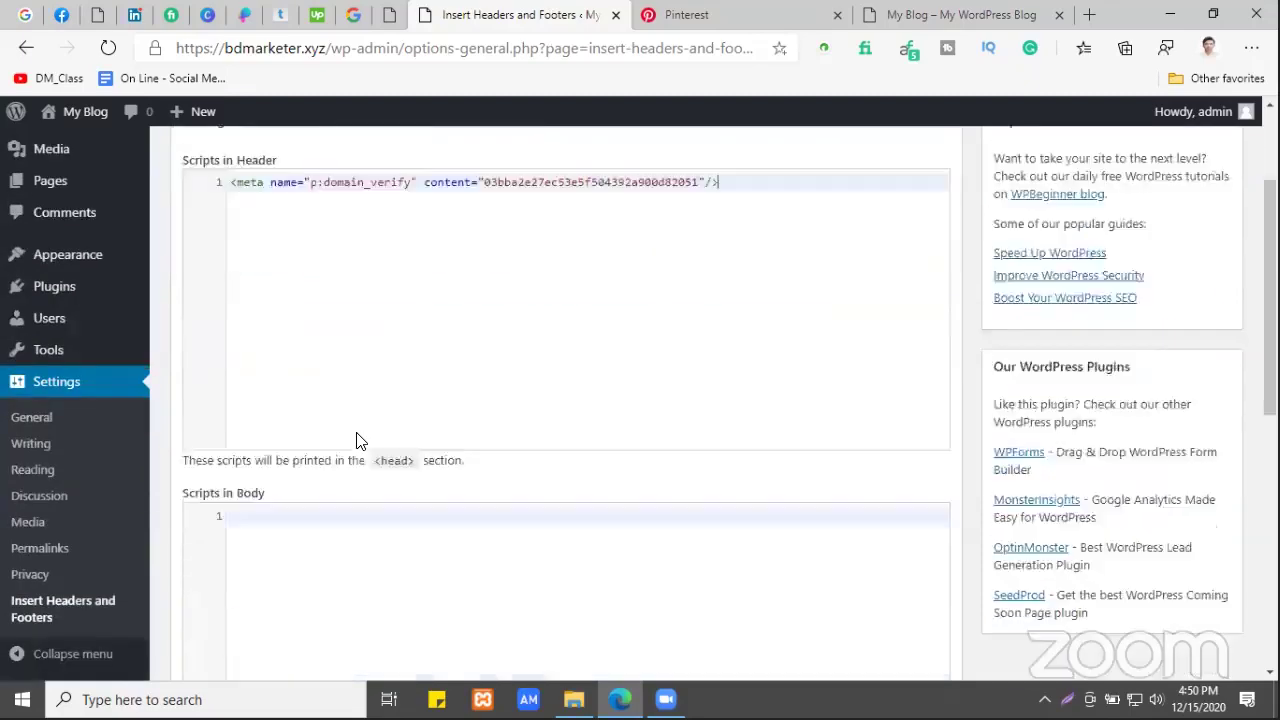
scroll(360, 441, down, 1)
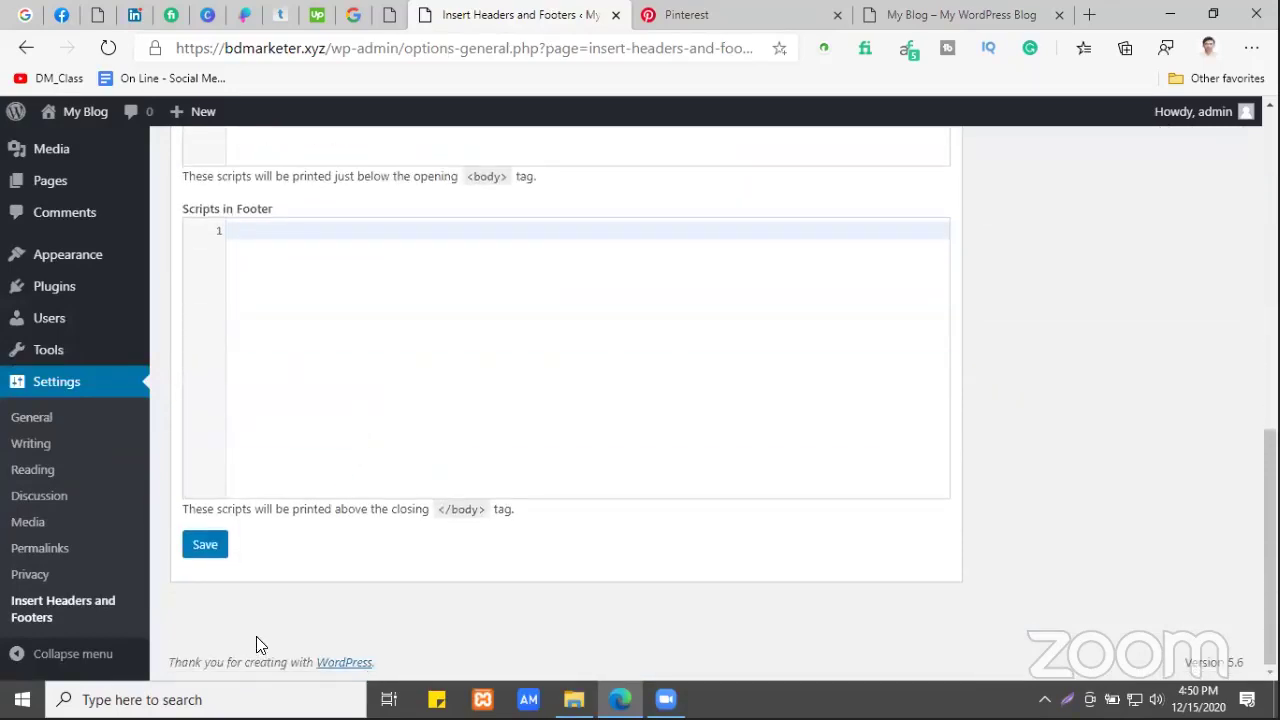
click(222, 547)
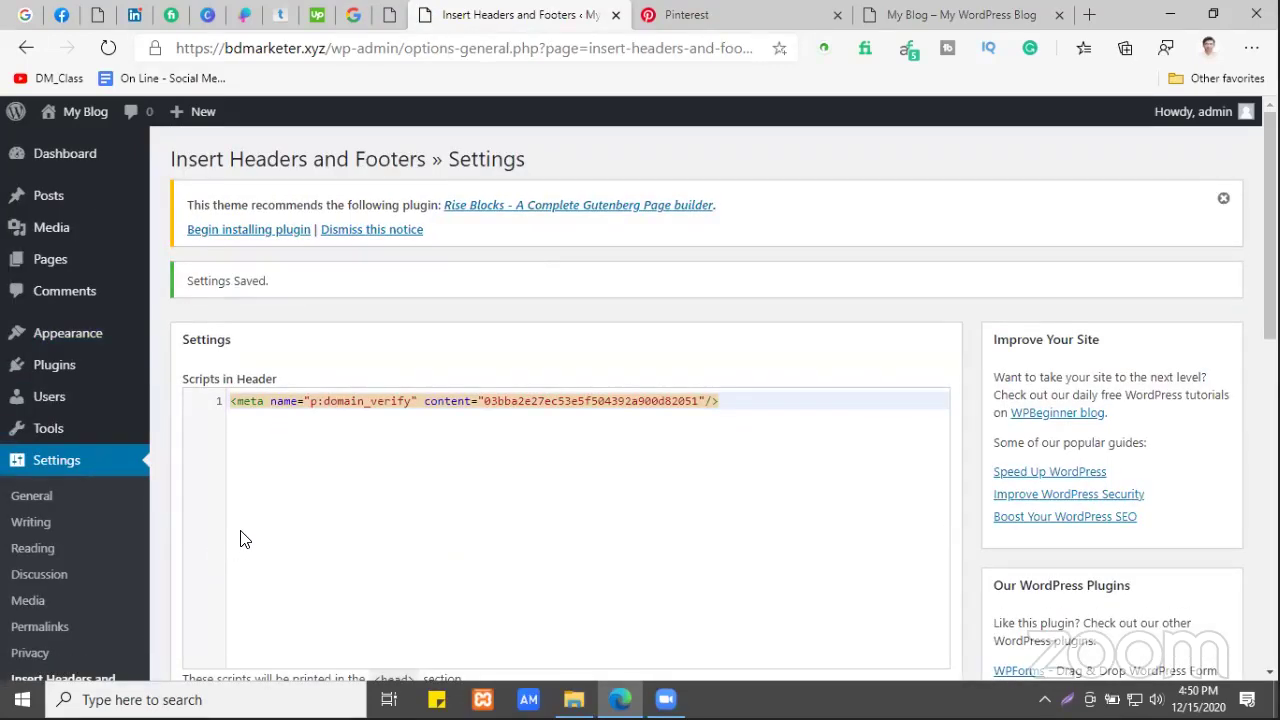
Verify bdmarketer.xyz via the HTML tag in Pinterest, then view the blog's home page
click(688, 14)
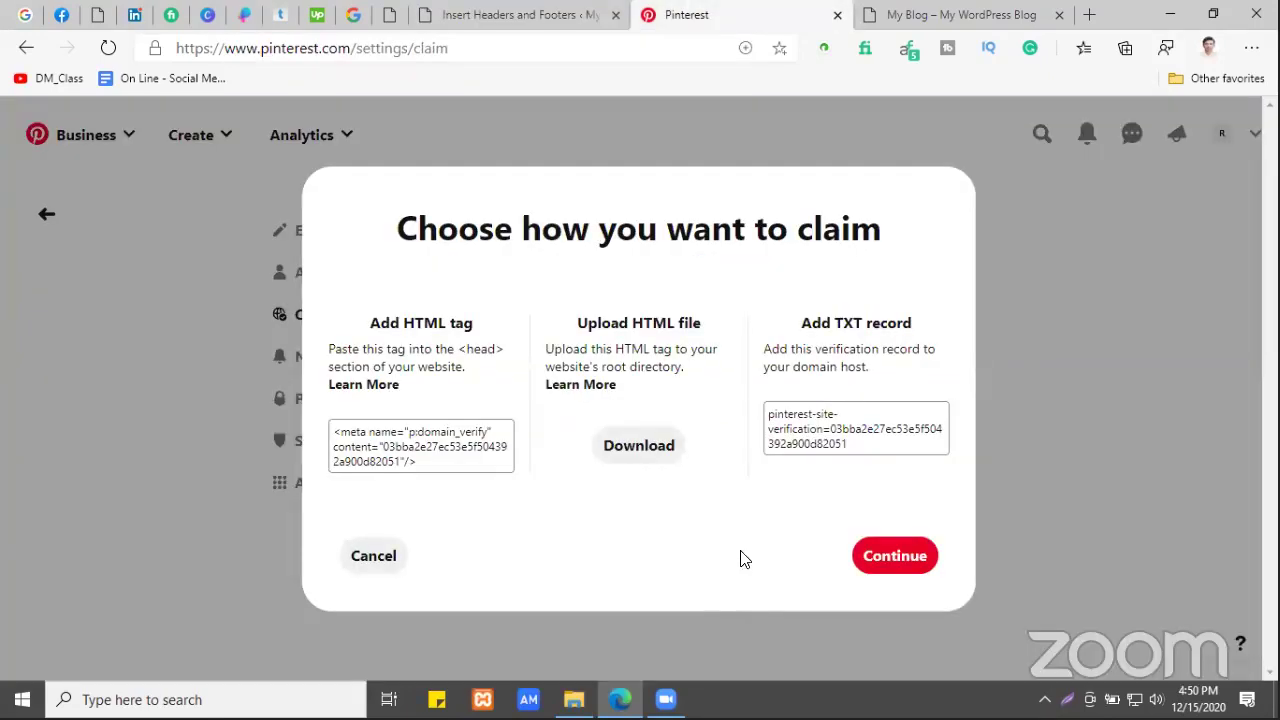
click(871, 558)
click(588, 431)
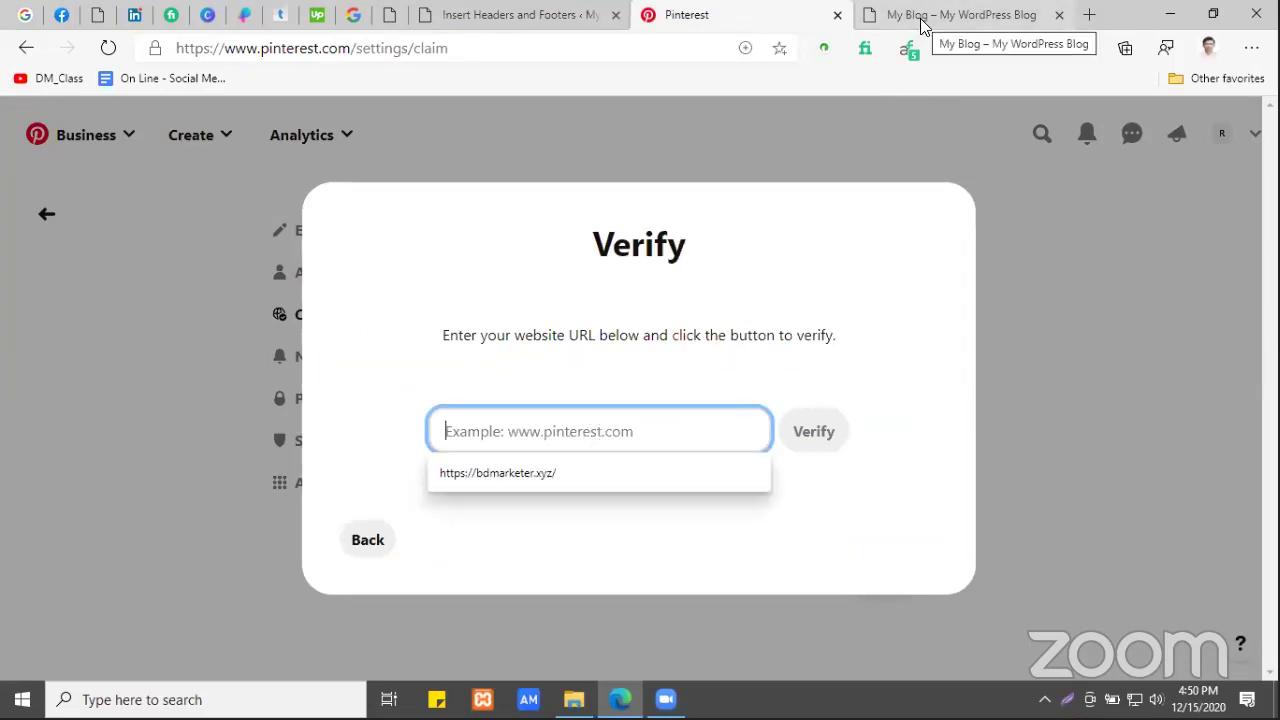
click(504, 476)
click(810, 436)
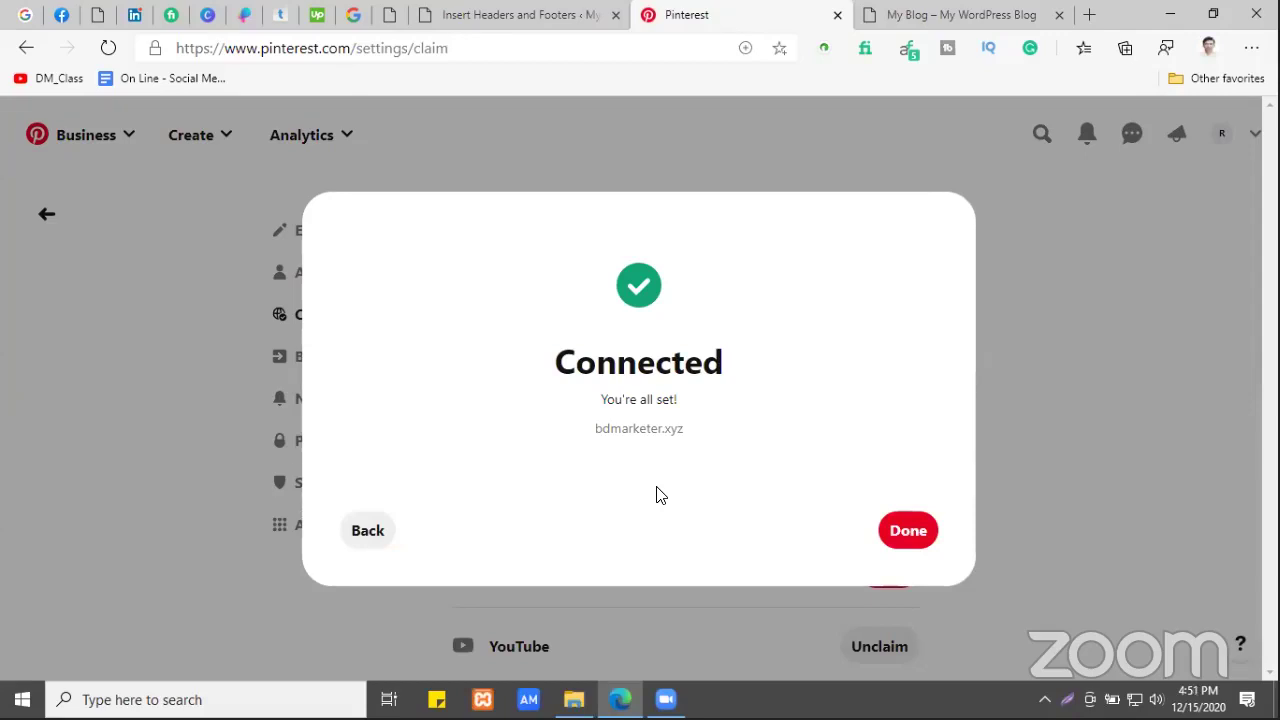
click(906, 547)
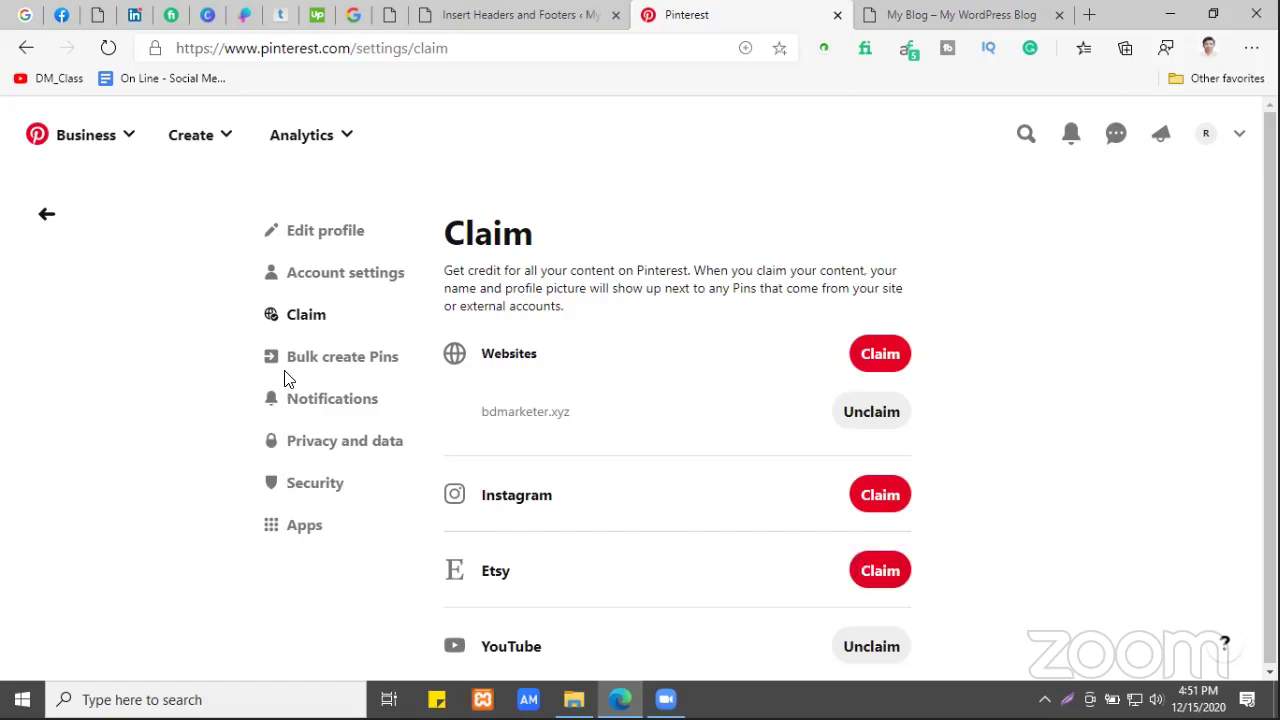
click(890, 15)
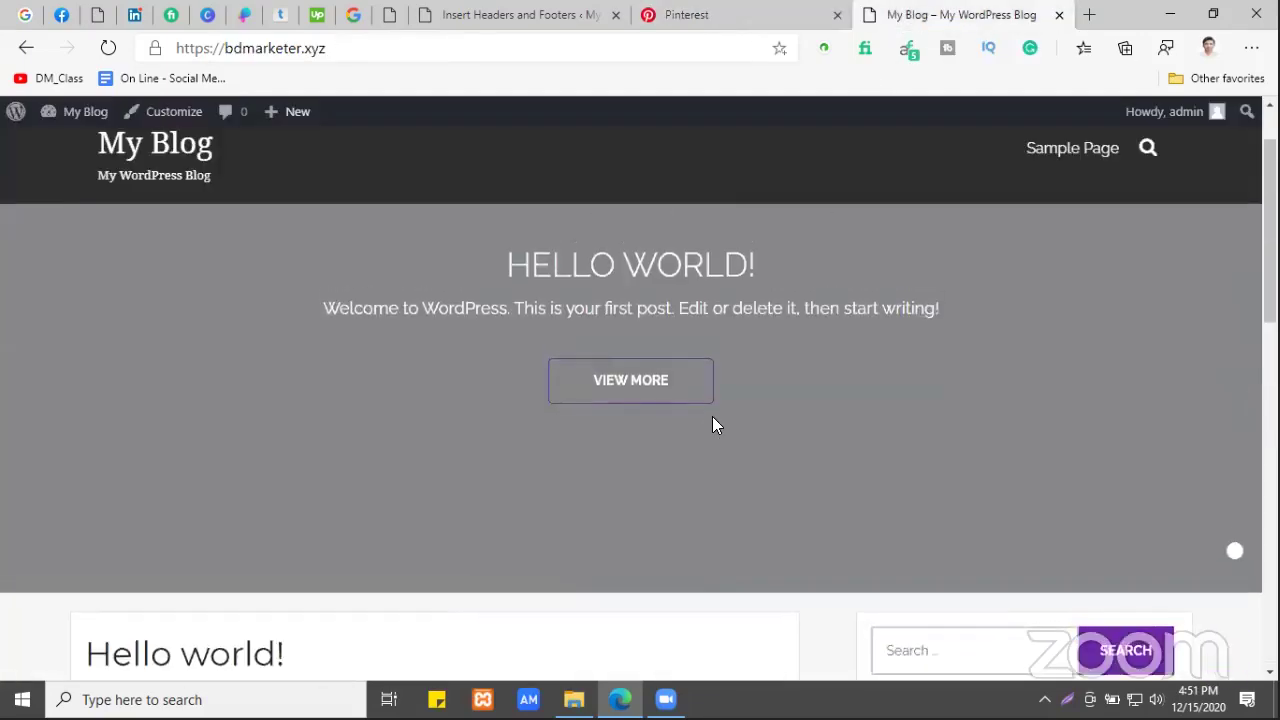
Return to the Insert Headers and Footers settings and scroll down to the empty Scripts in Footer box
click(515, 15)
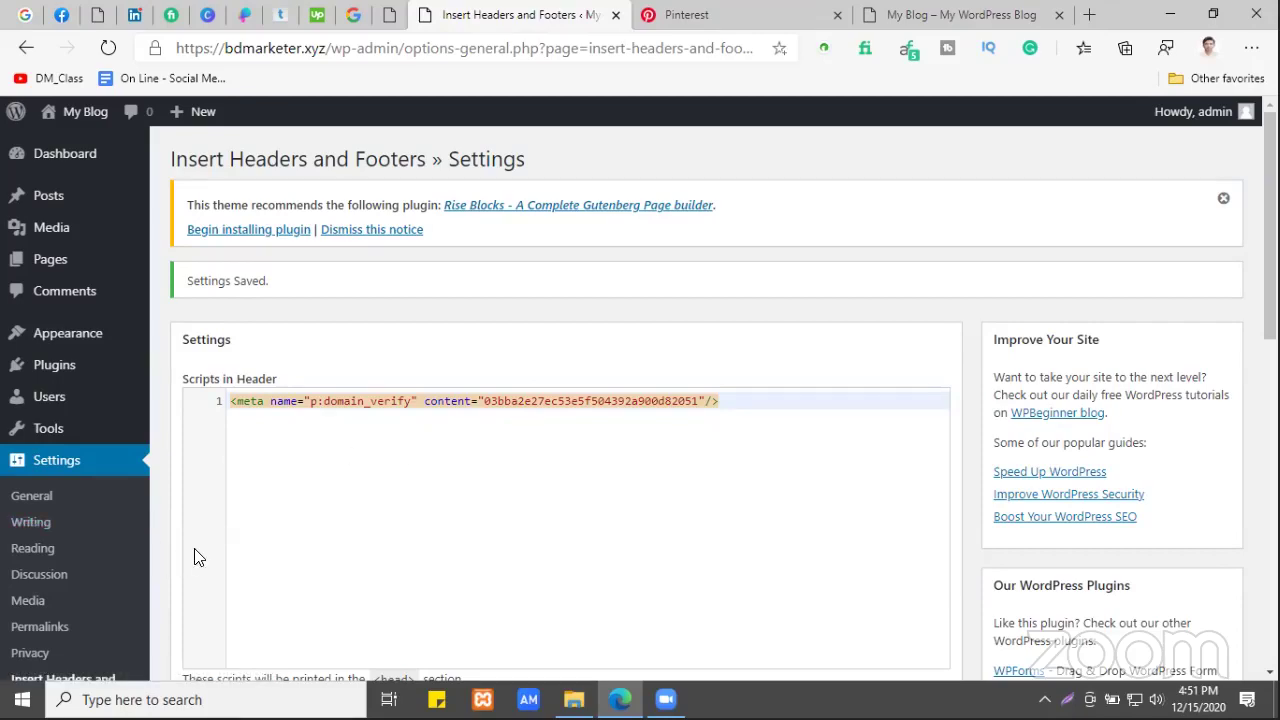
scroll(197, 558, down, 3)
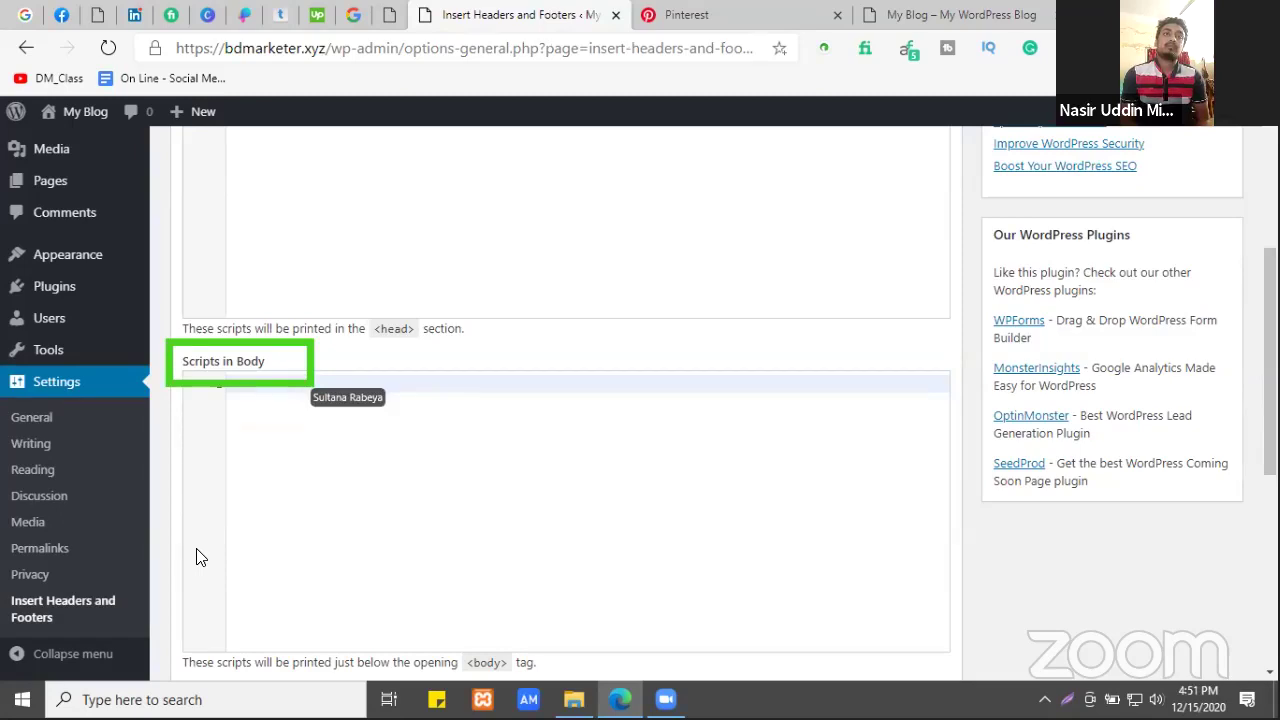
scroll(280, 546, down, 4)
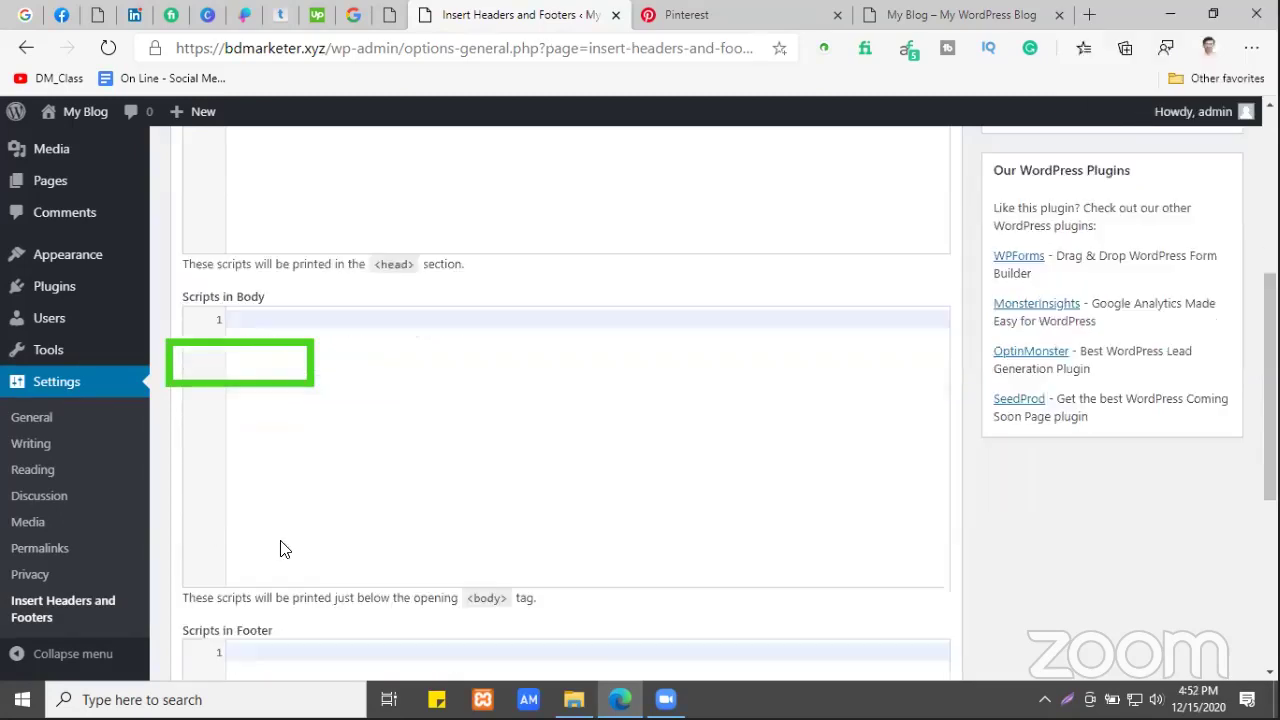
scroll(284, 540, down, 1)
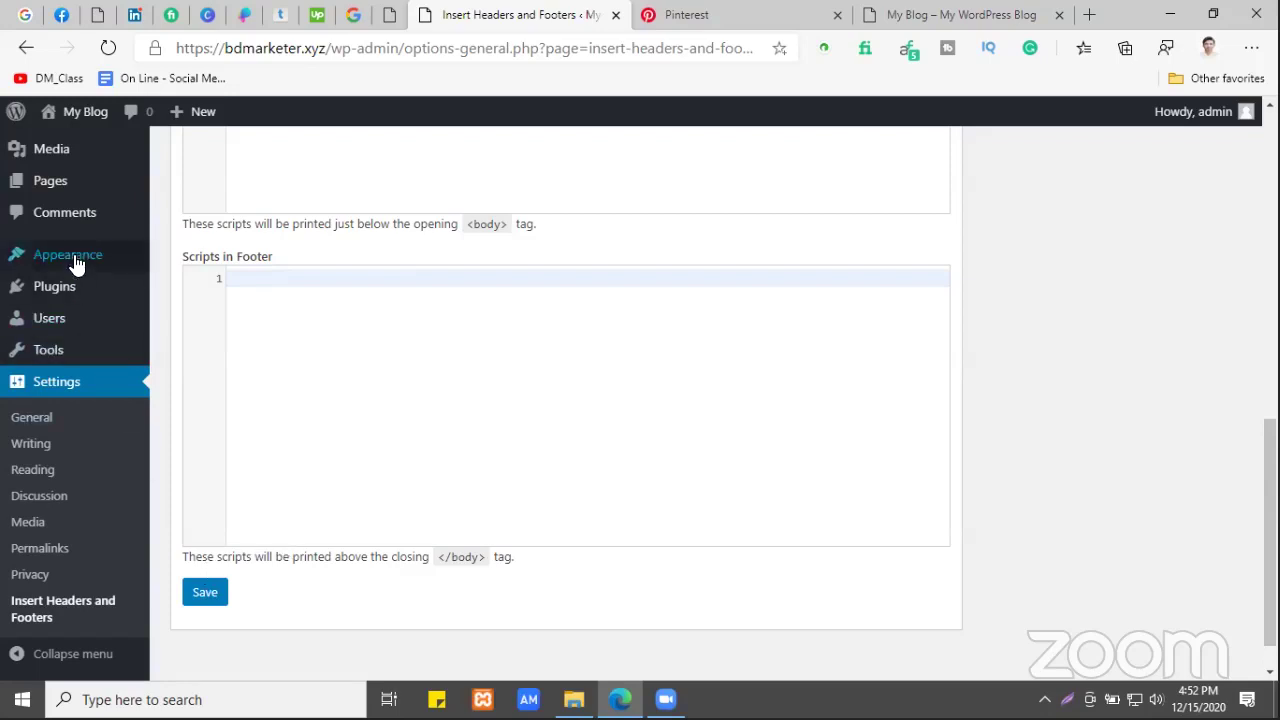
Bring up the admin sidebar menu leading to Settings > Insert Headers and Footers
mouse_move(78, 260)
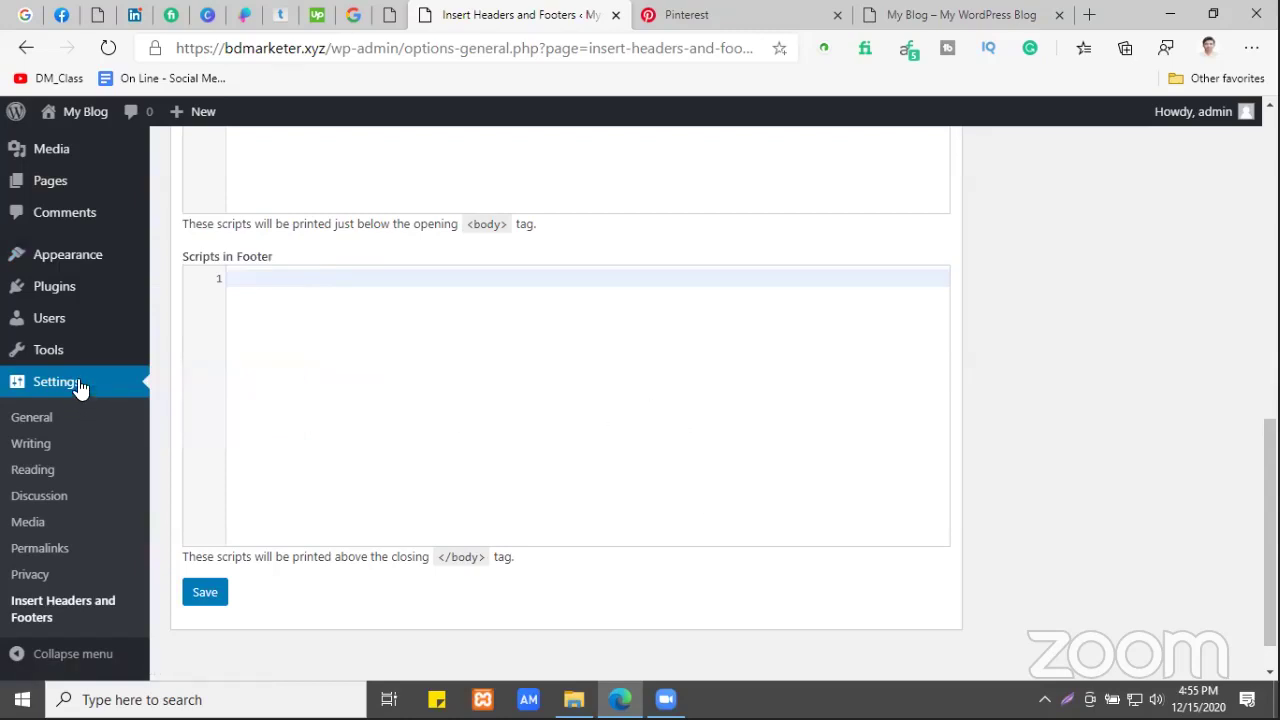
Dismiss the Rise Blocks plugin notice and go to Settings > General
mouse_move(72, 254)
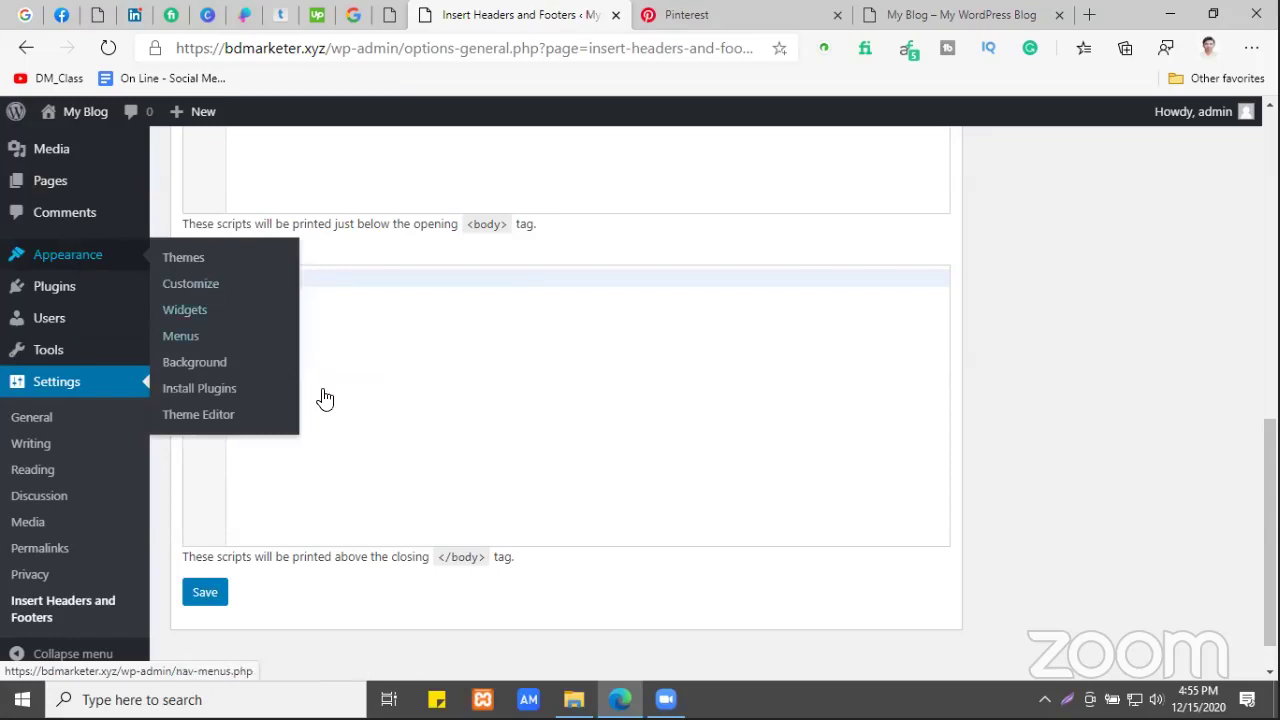
scroll(628, 490, up, 5)
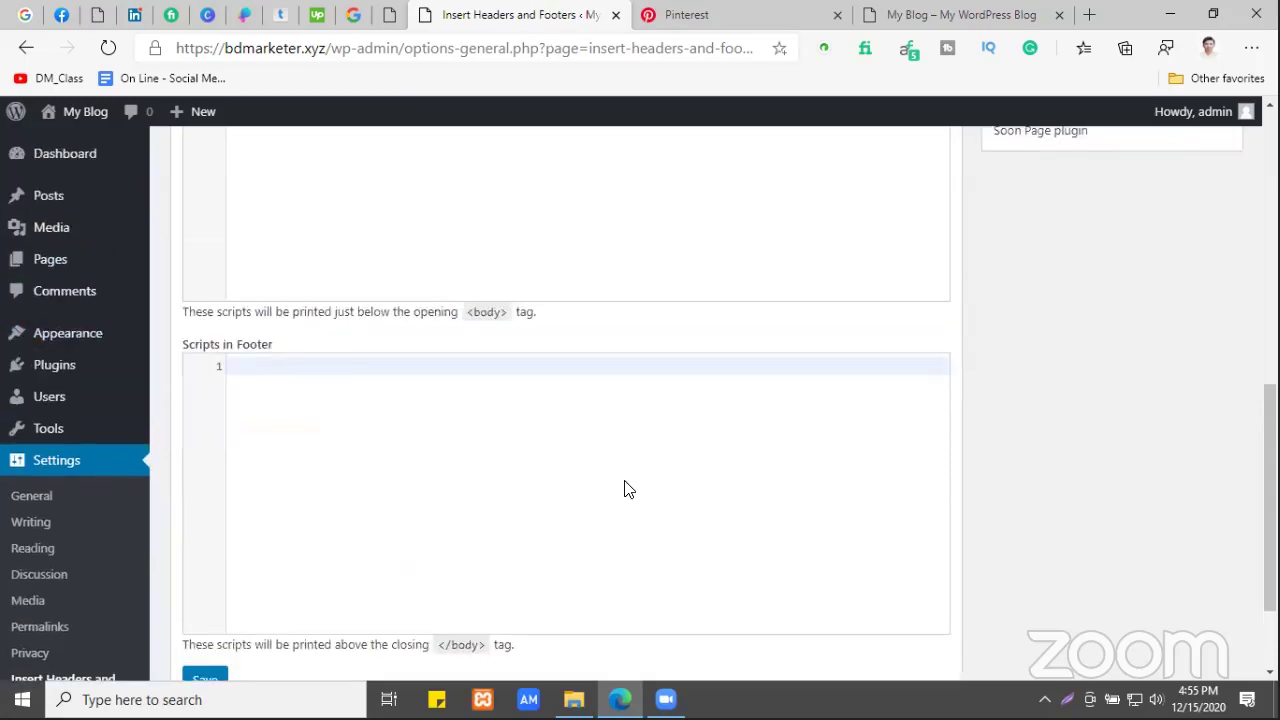
scroll(624, 489, up, 3)
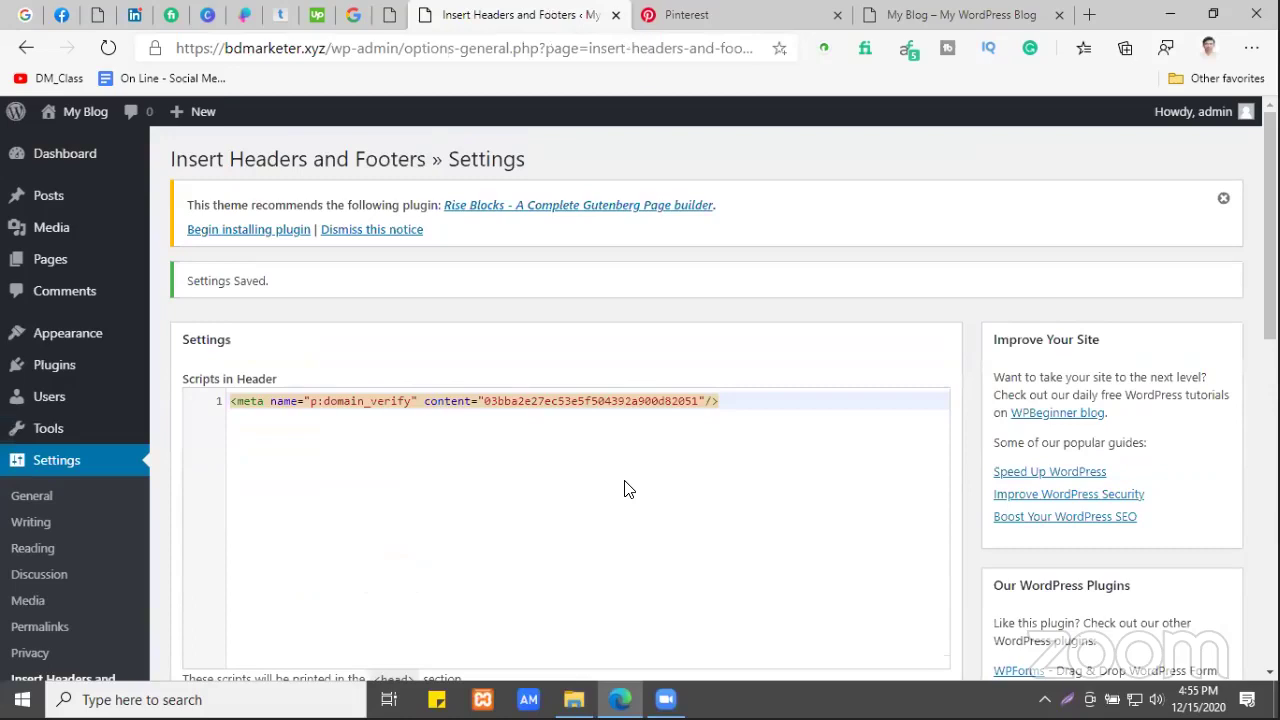
click(1223, 201)
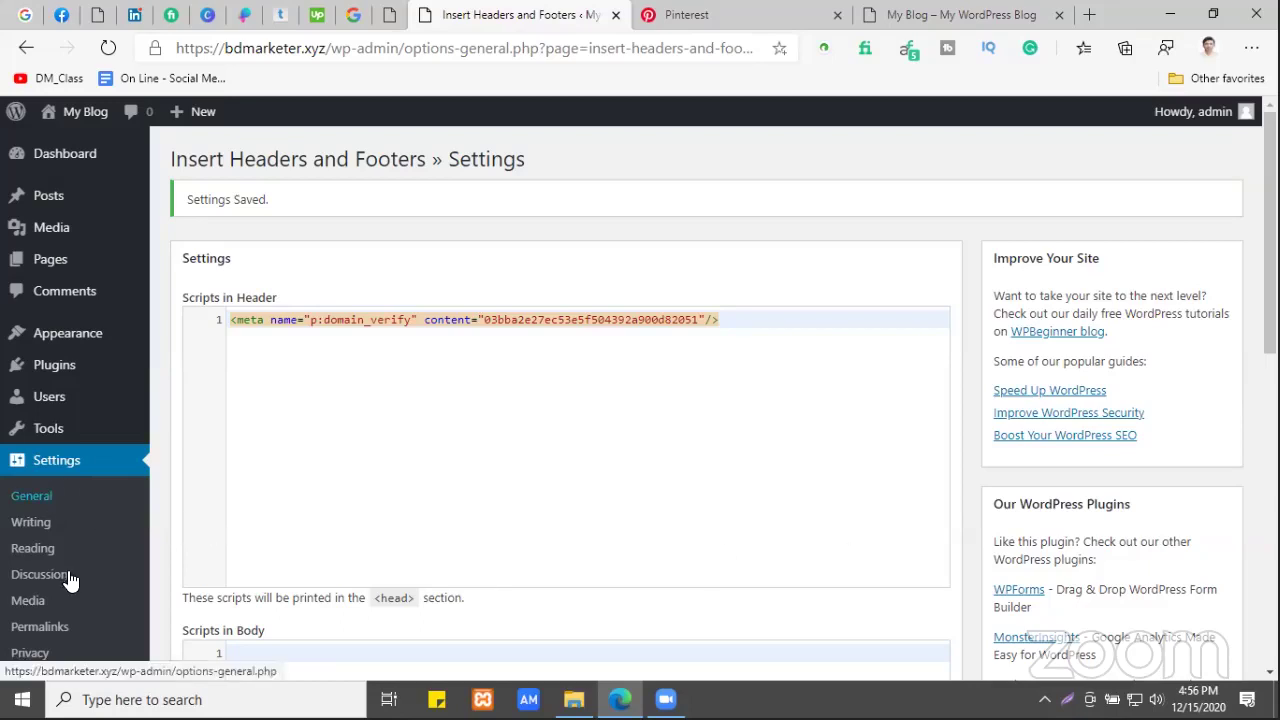
click(40, 494)
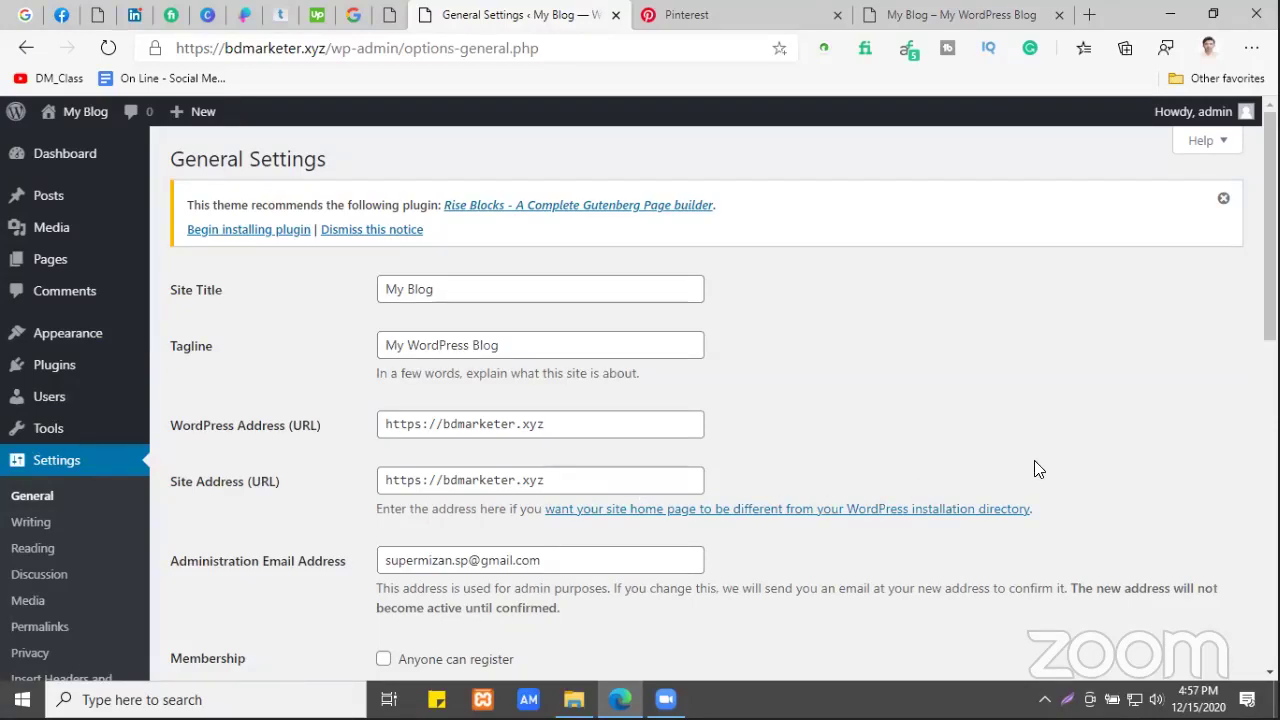
scroll(1035, 460, down, 3)
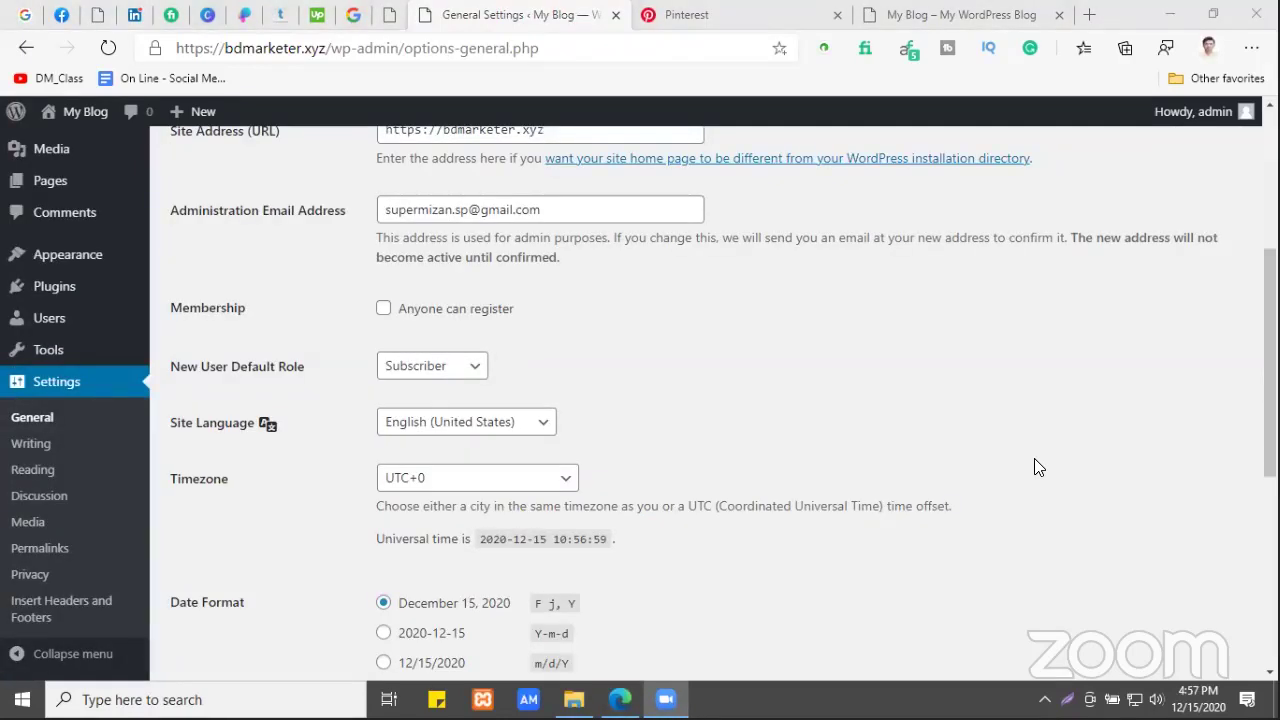
scroll(994, 449, up, 1)
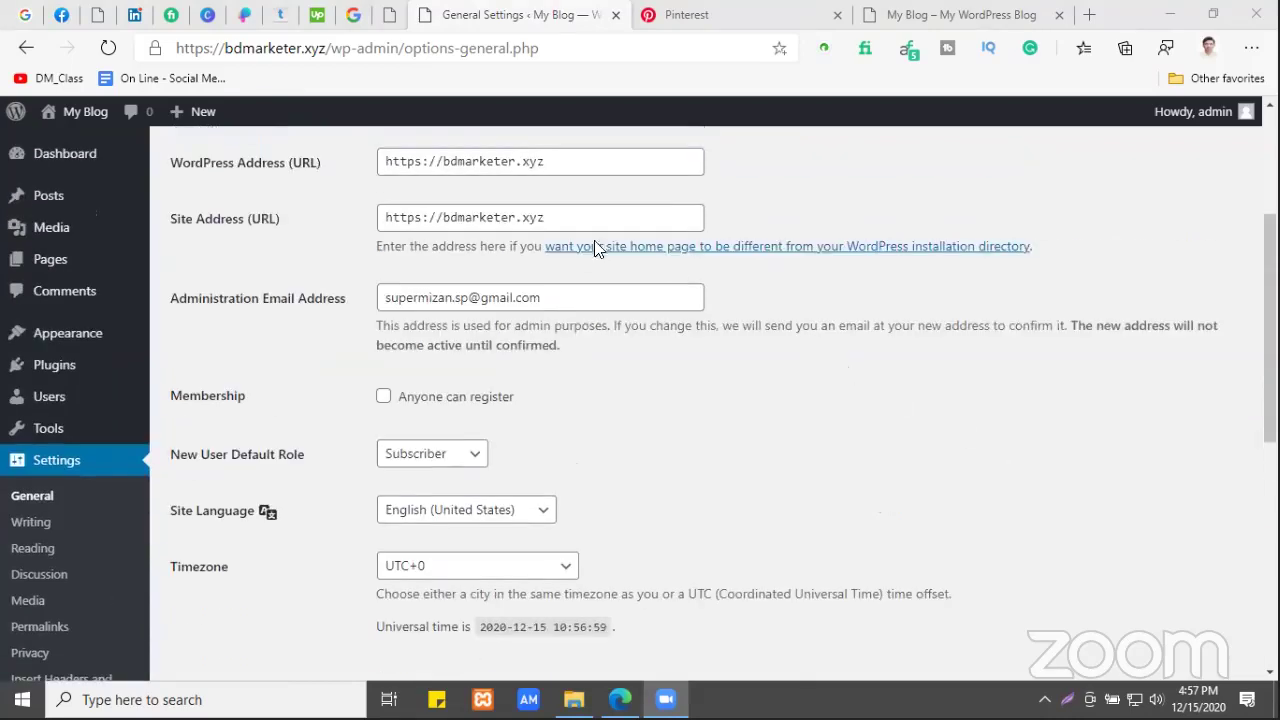
scroll(612, 449, down, 3)
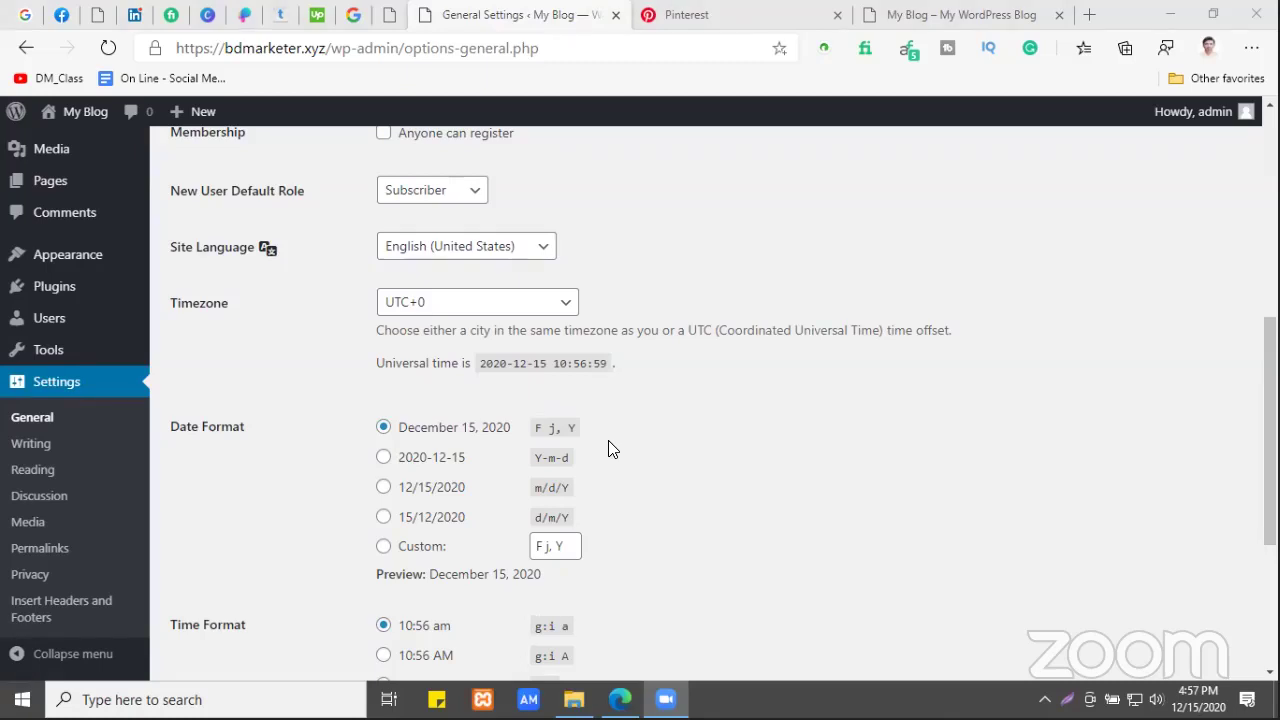
scroll(612, 448, down, 3)
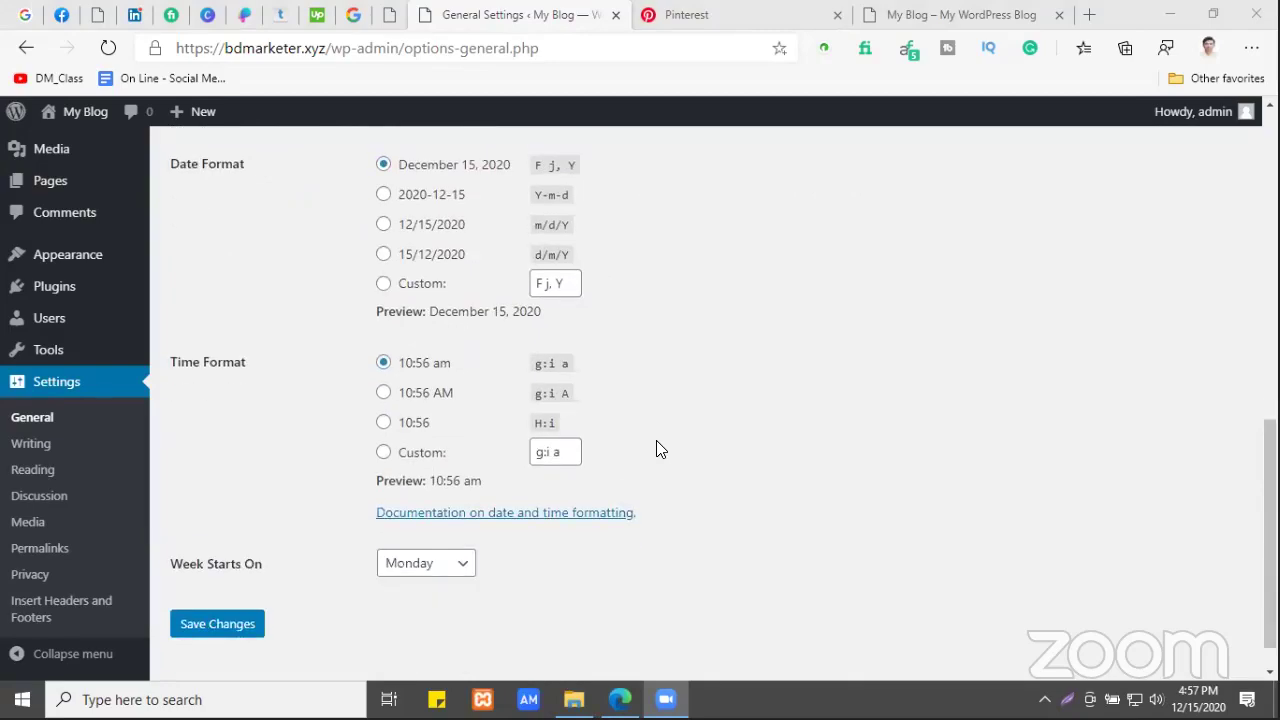
scroll(658, 440, up, 6)
Leave Pinterest's website Claim page and switch to the Edit profile settings
click(760, 14)
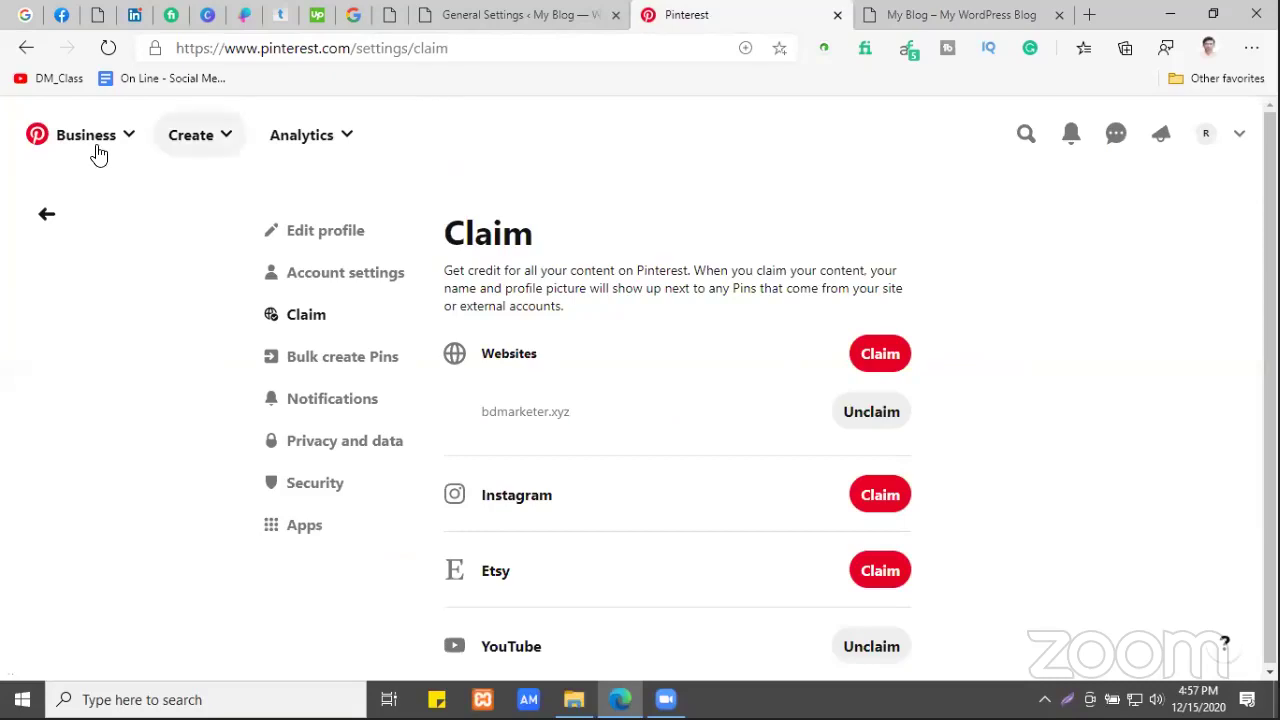
click(45, 218)
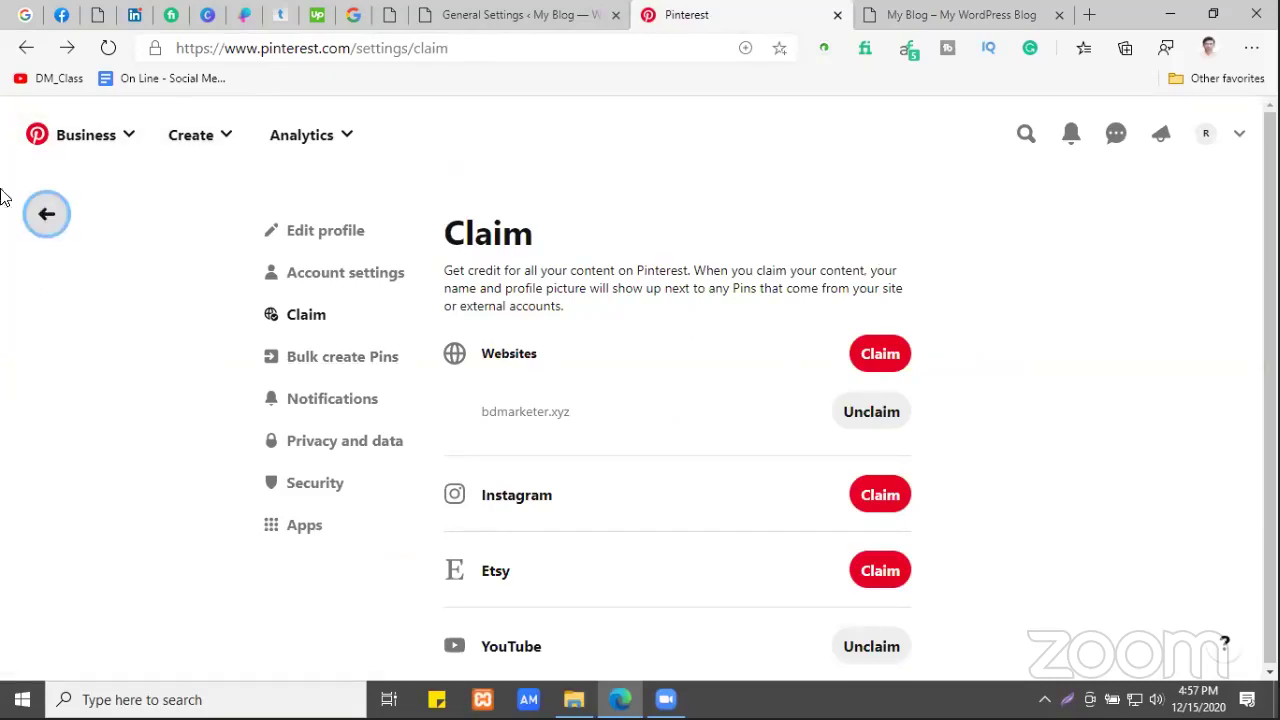
click(277, 232)
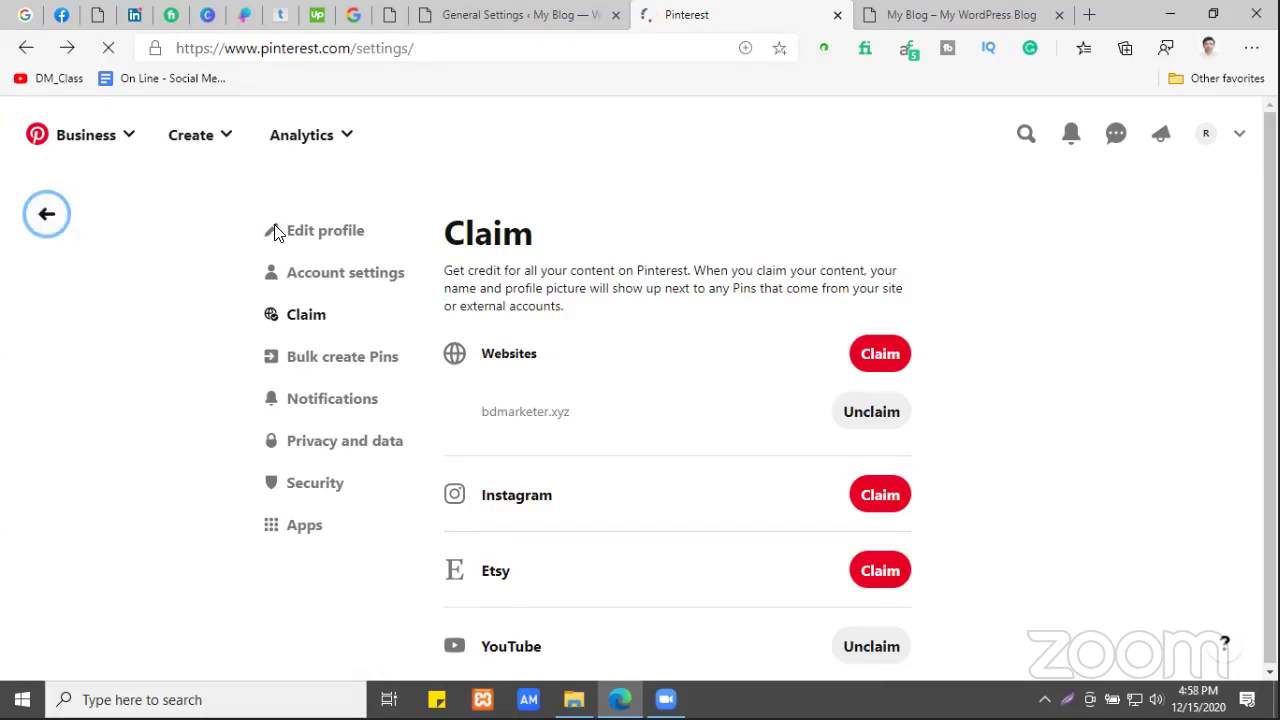
click(133, 140)
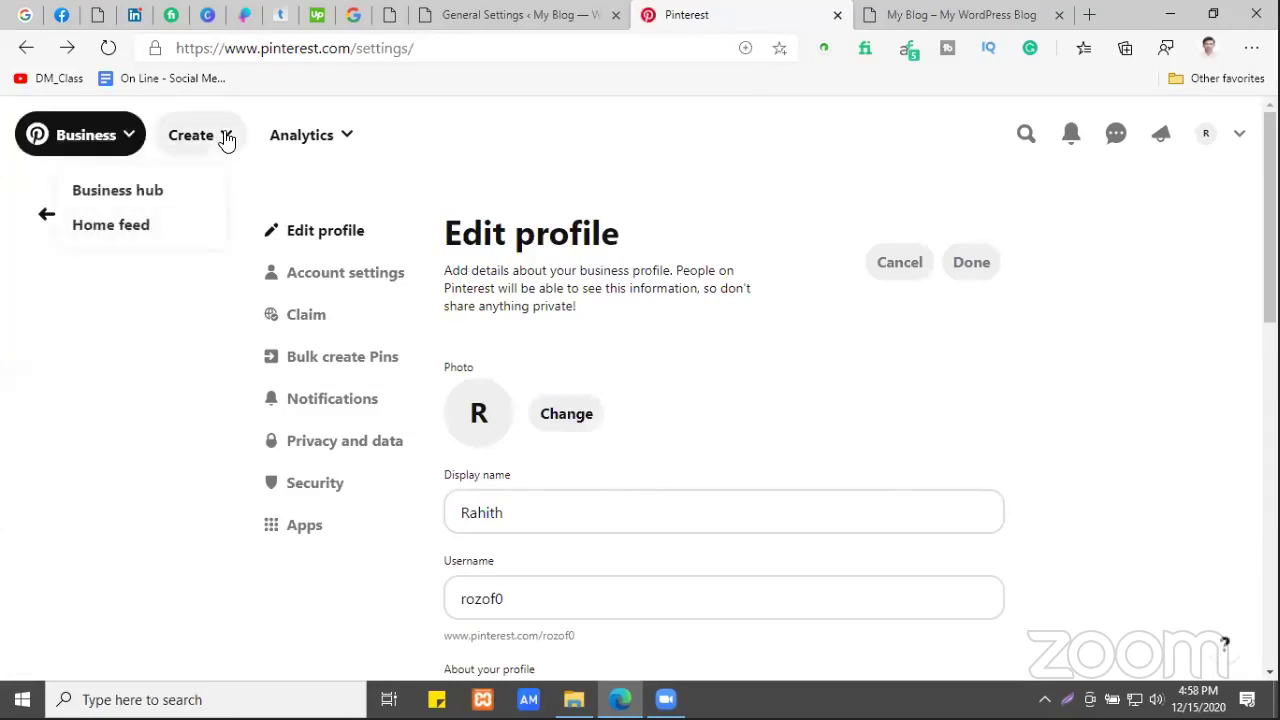
Start a new pin via Create > Create Pin and step through the introduction
click(229, 135)
click(197, 199)
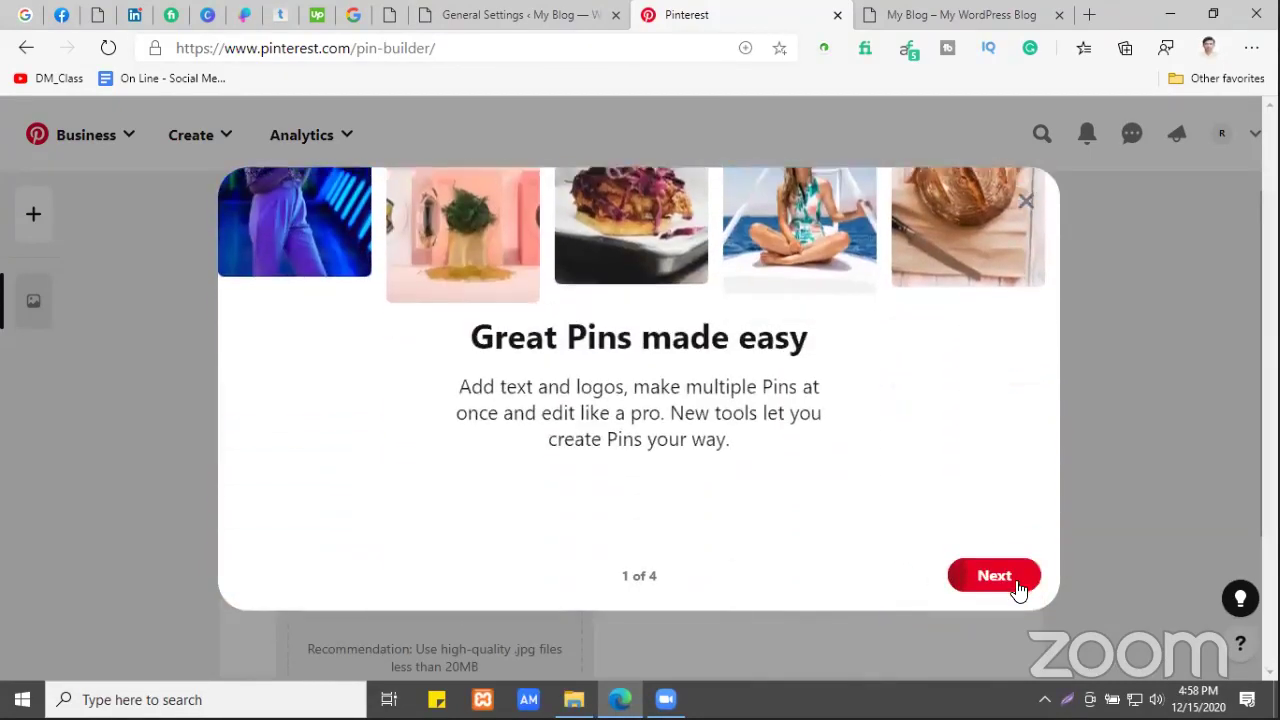
click(1015, 580)
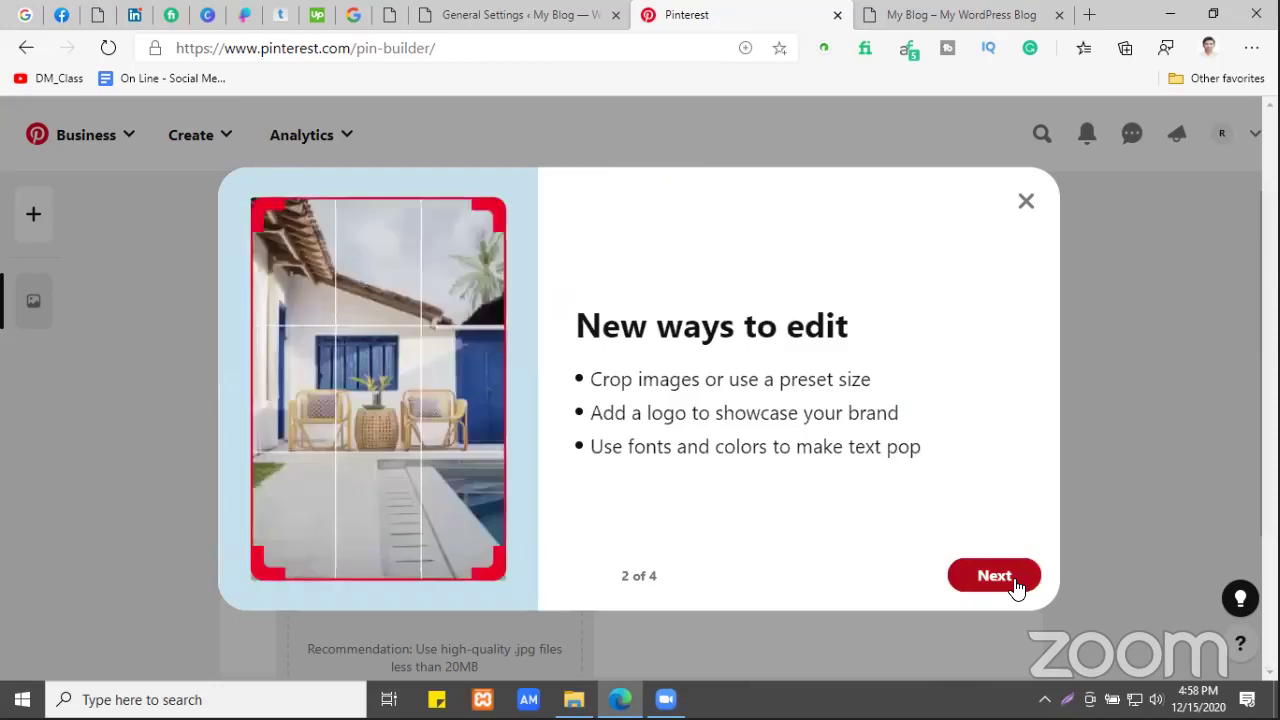
click(1015, 580)
click(1015, 580)
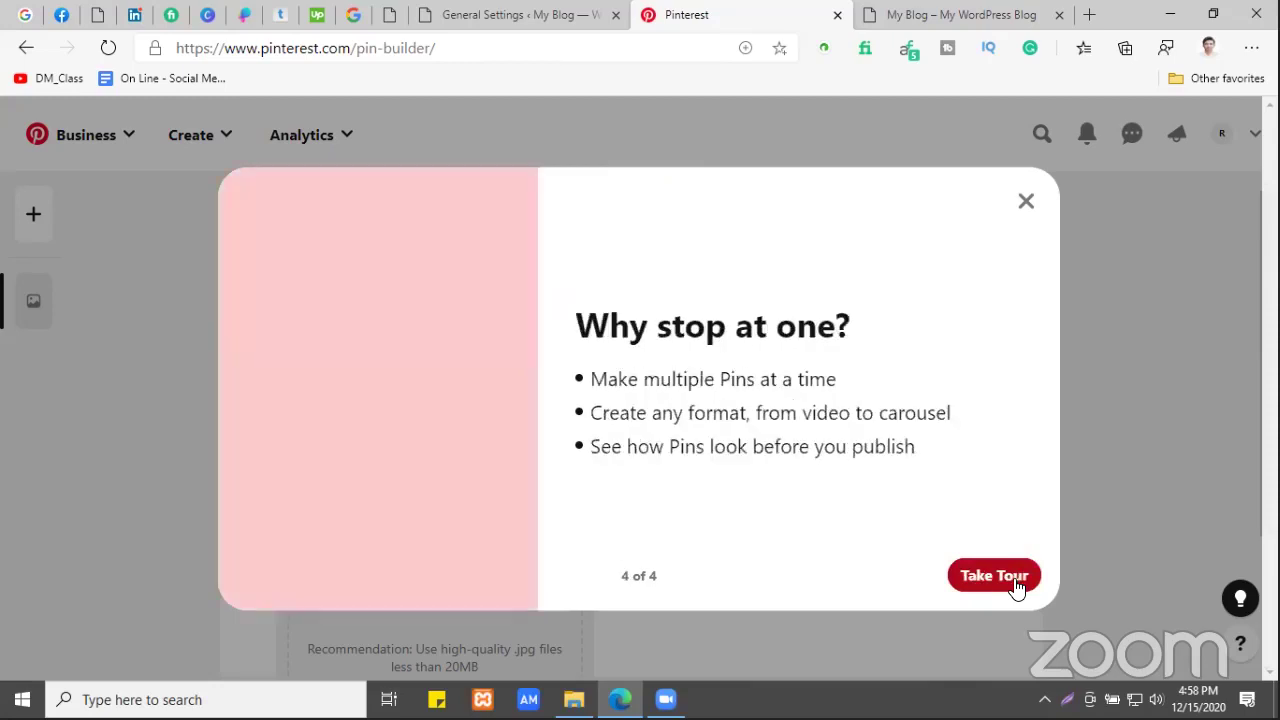
click(994, 576)
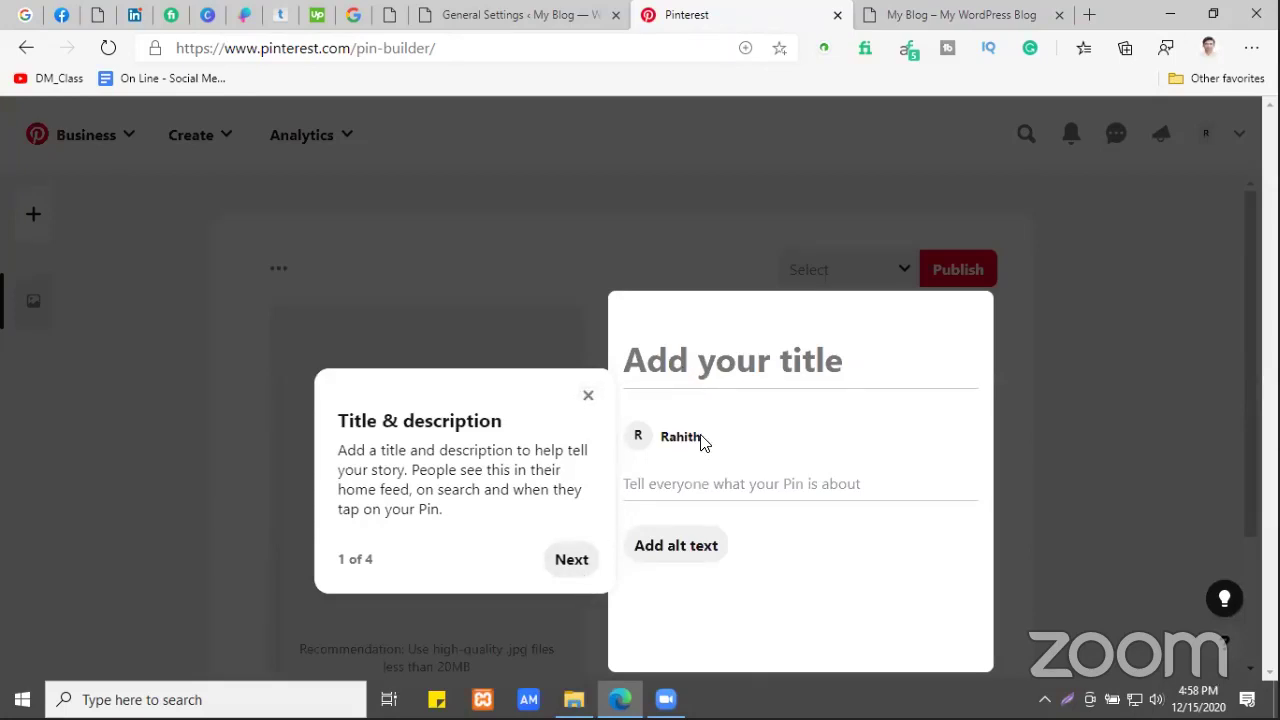
Go through the pin builder tour tips and finish the tour
click(568, 560)
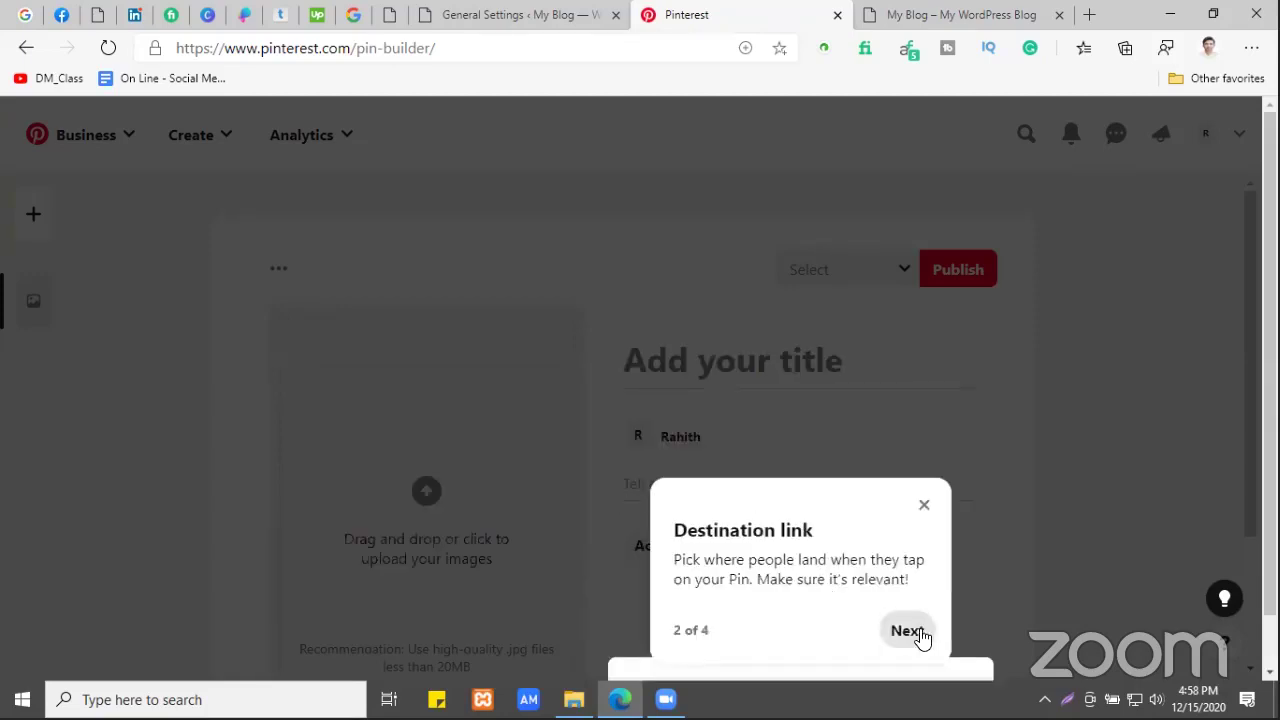
click(910, 628)
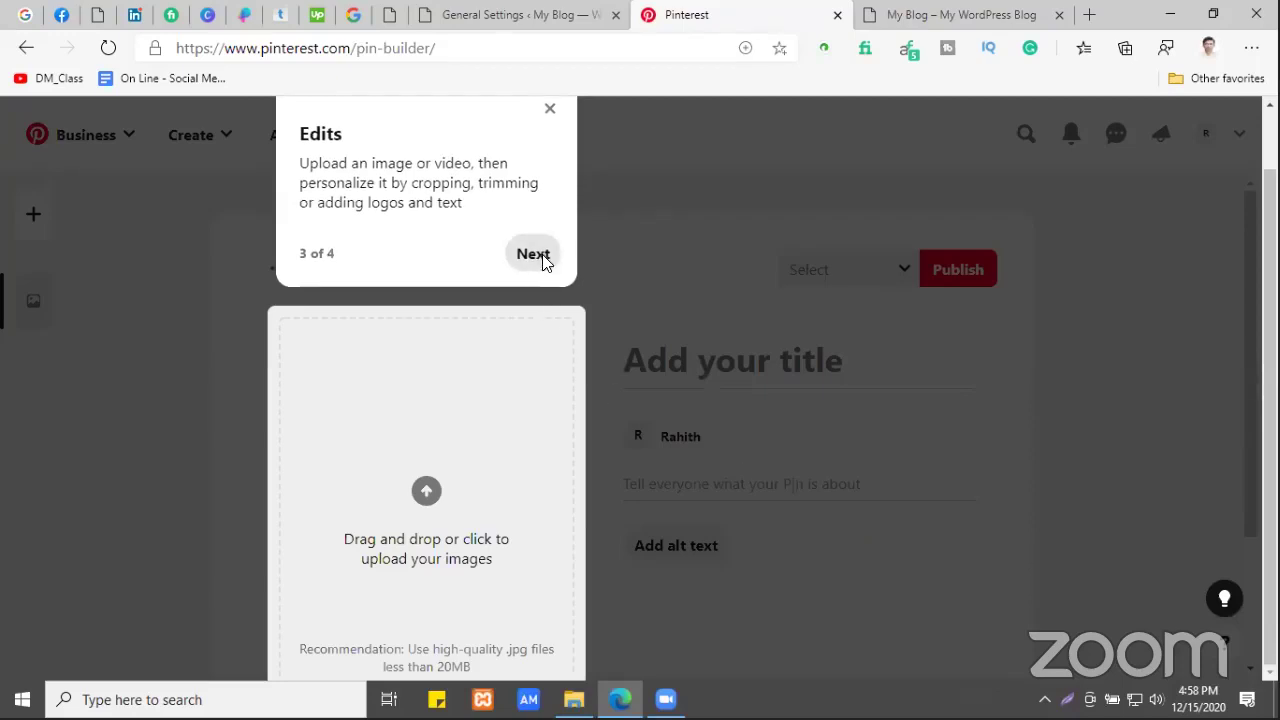
click(543, 260)
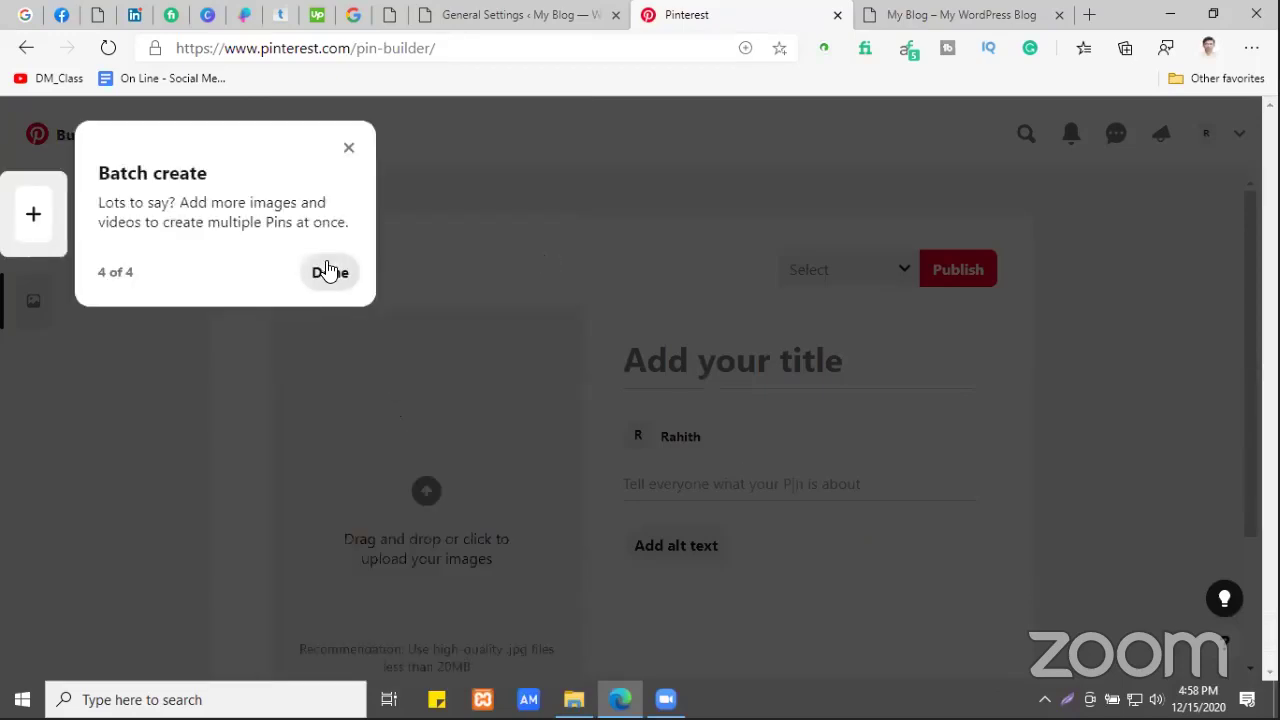
click(329, 272)
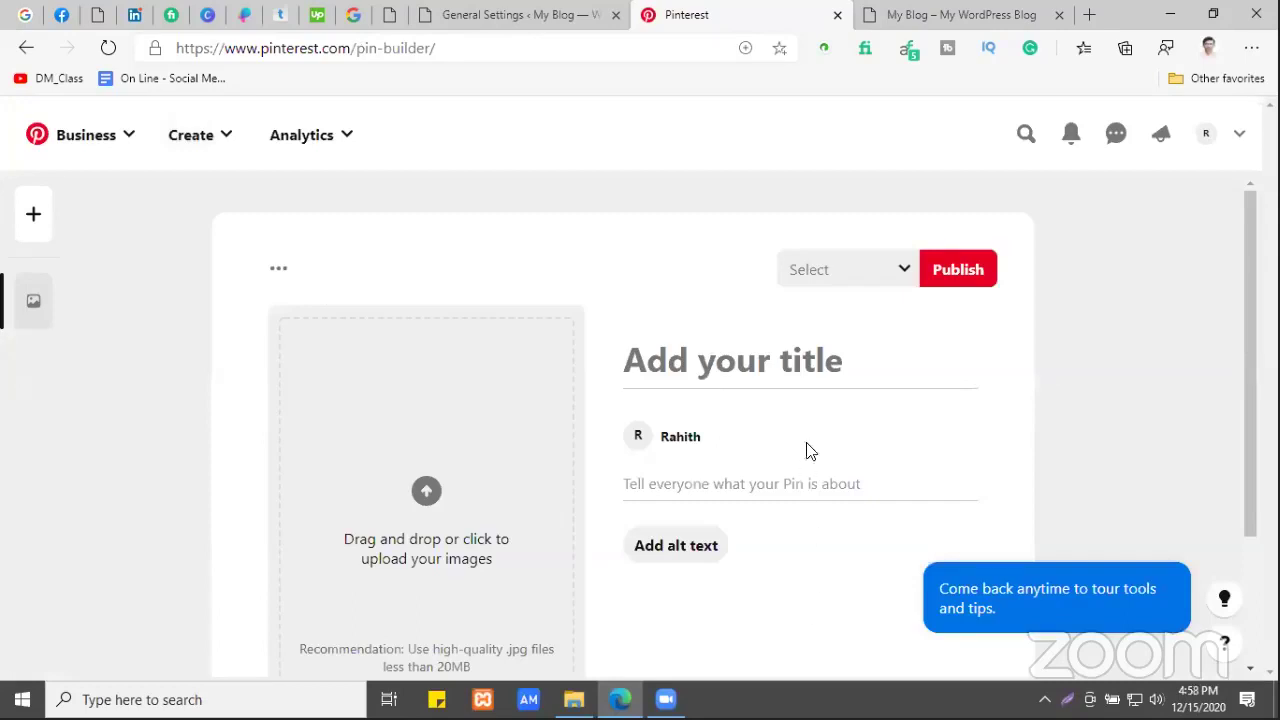
click(772, 357)
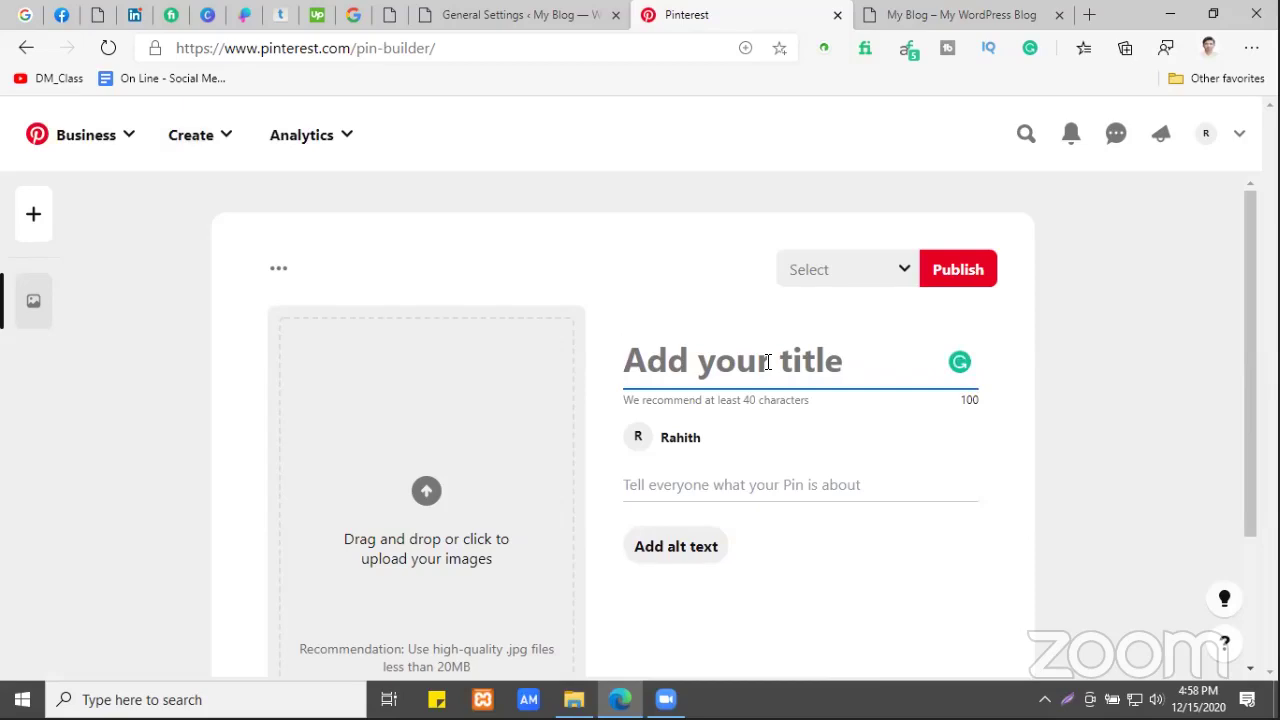
Title the pin 'Rozof'
text(/)
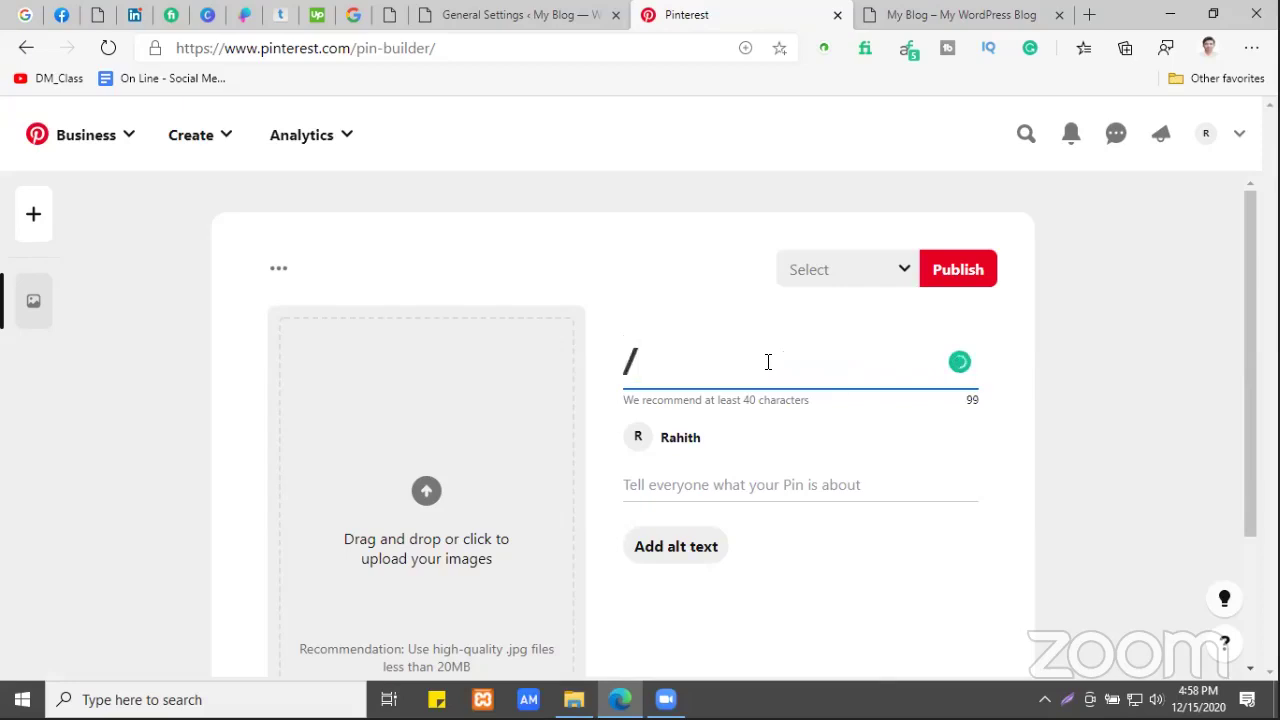
key(BackSpace)
text(ro)
key(BackSpace)
key(BackSpace)
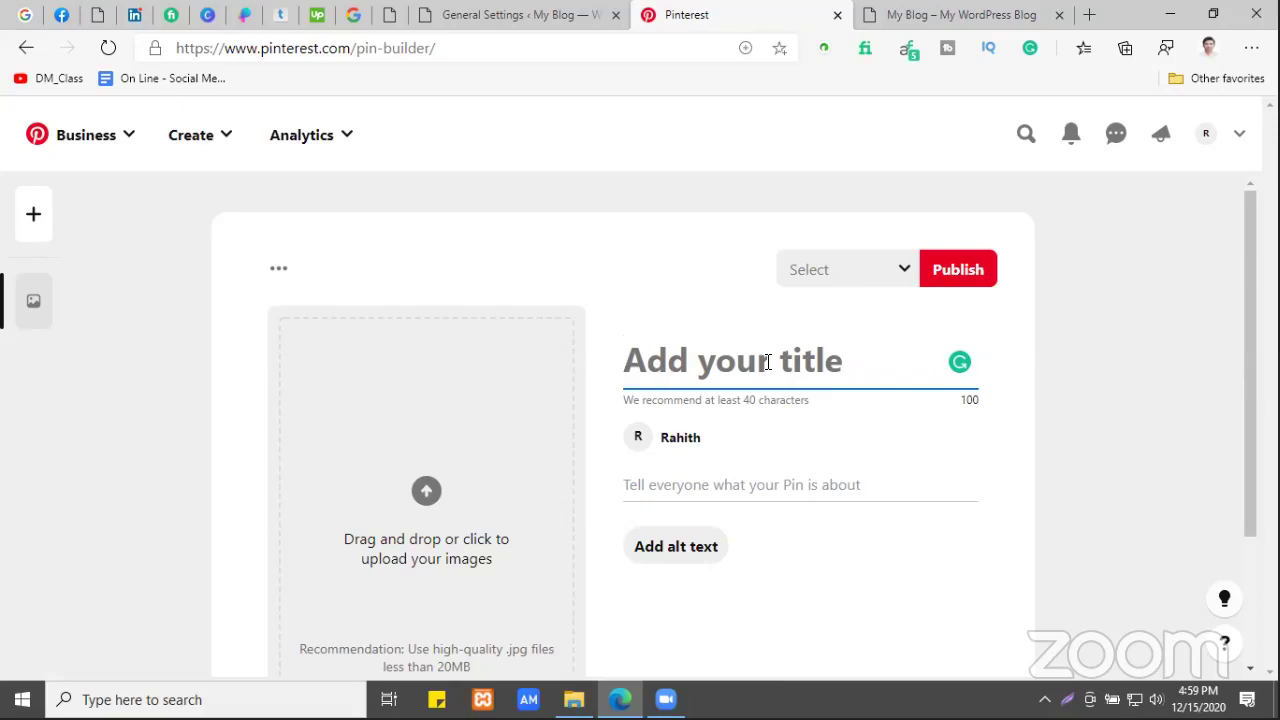
text(Rozof)
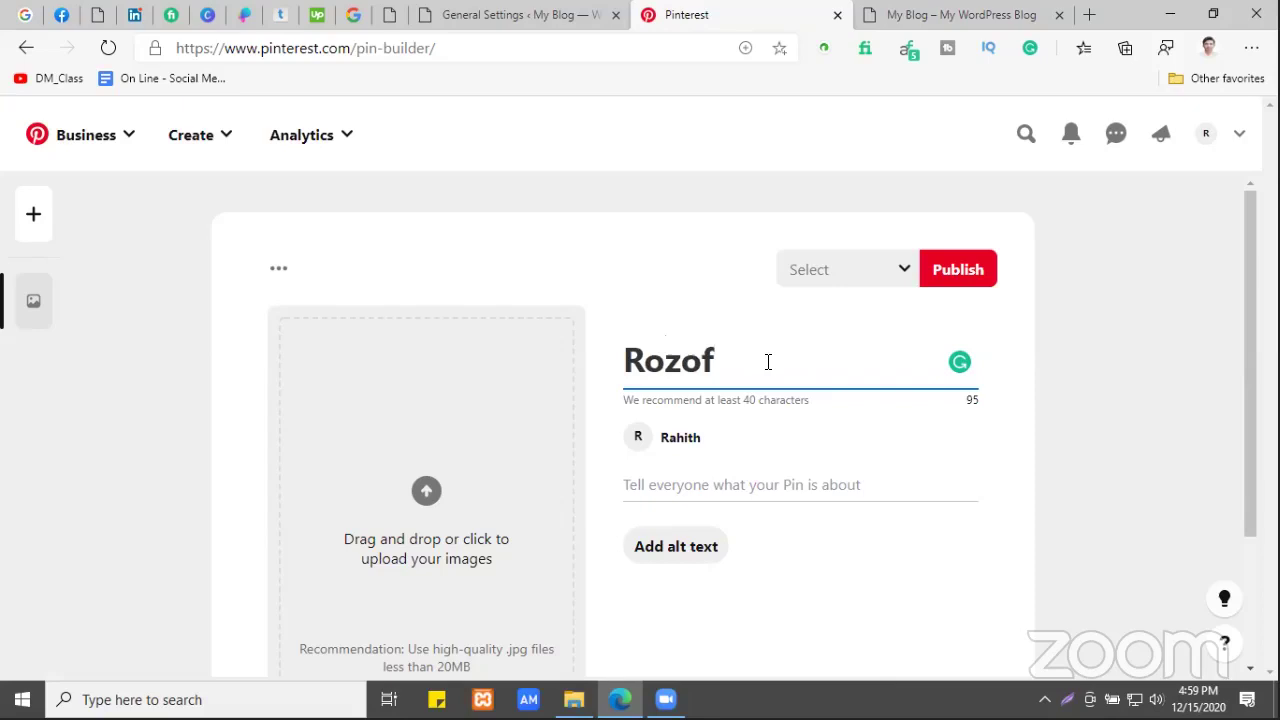
Begin the description with 'Rozof is upcoming company of clothes'
click(754, 482)
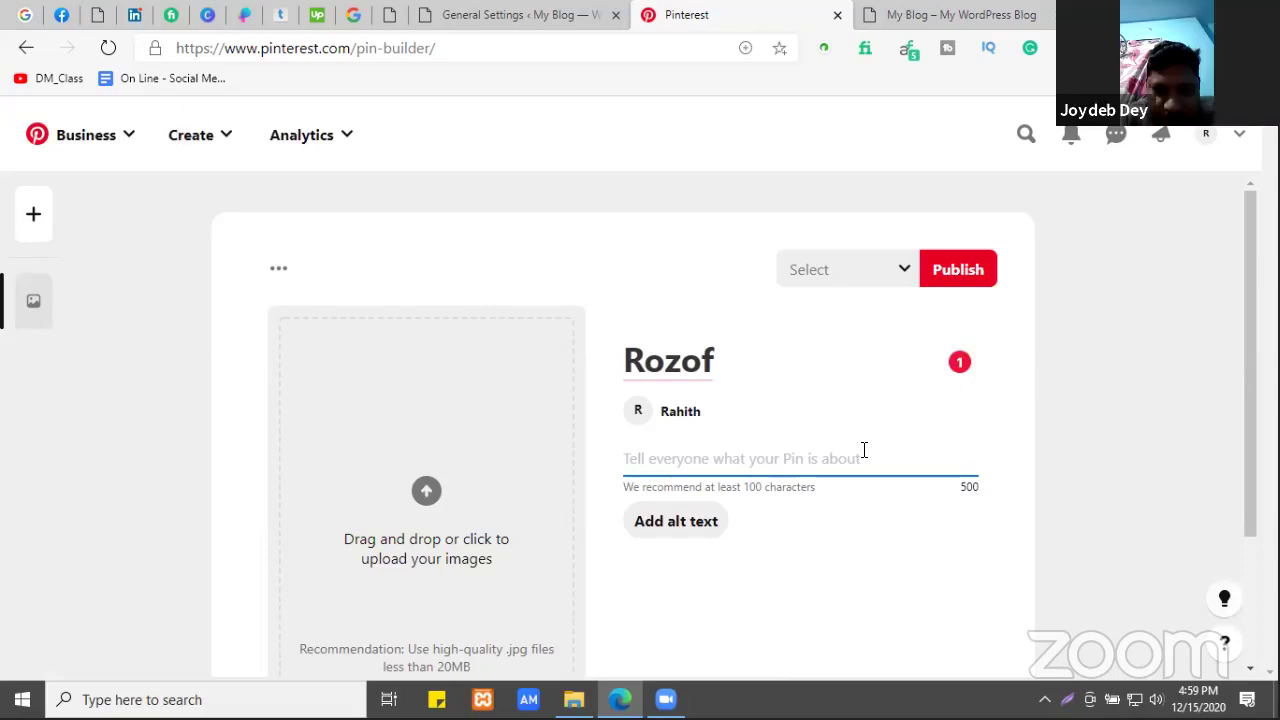
text(Roz)
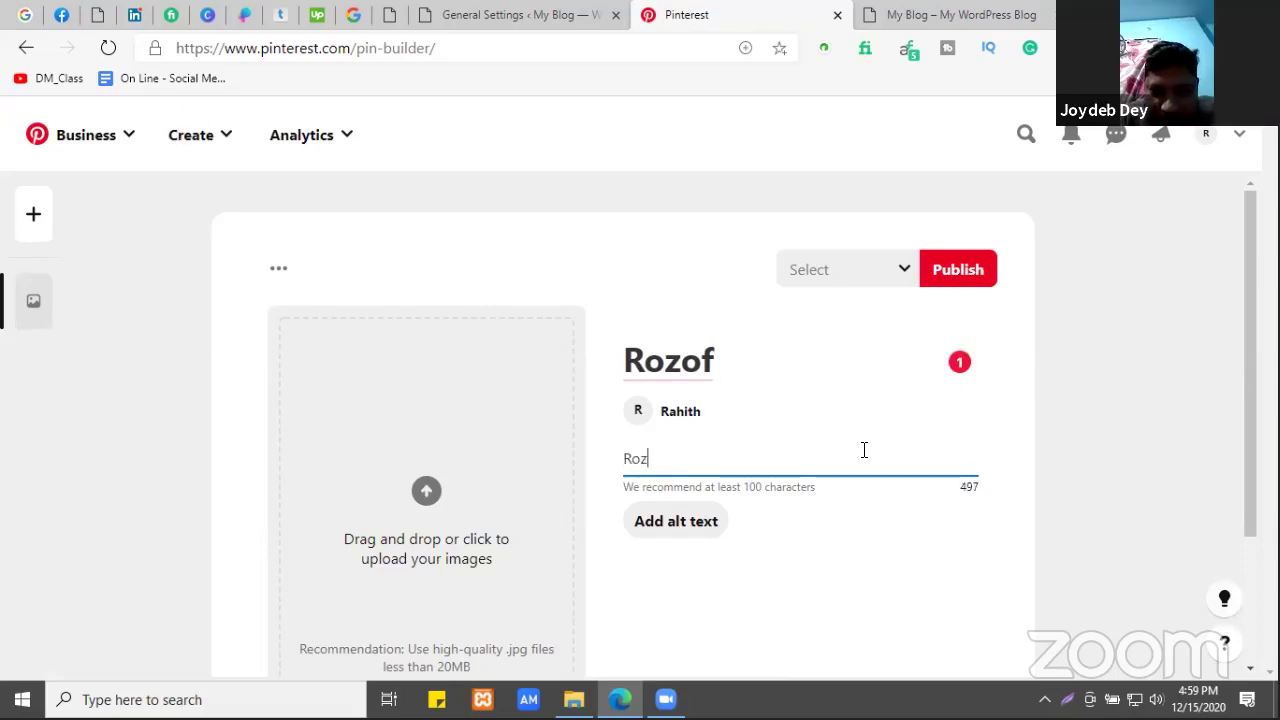
text(of is )
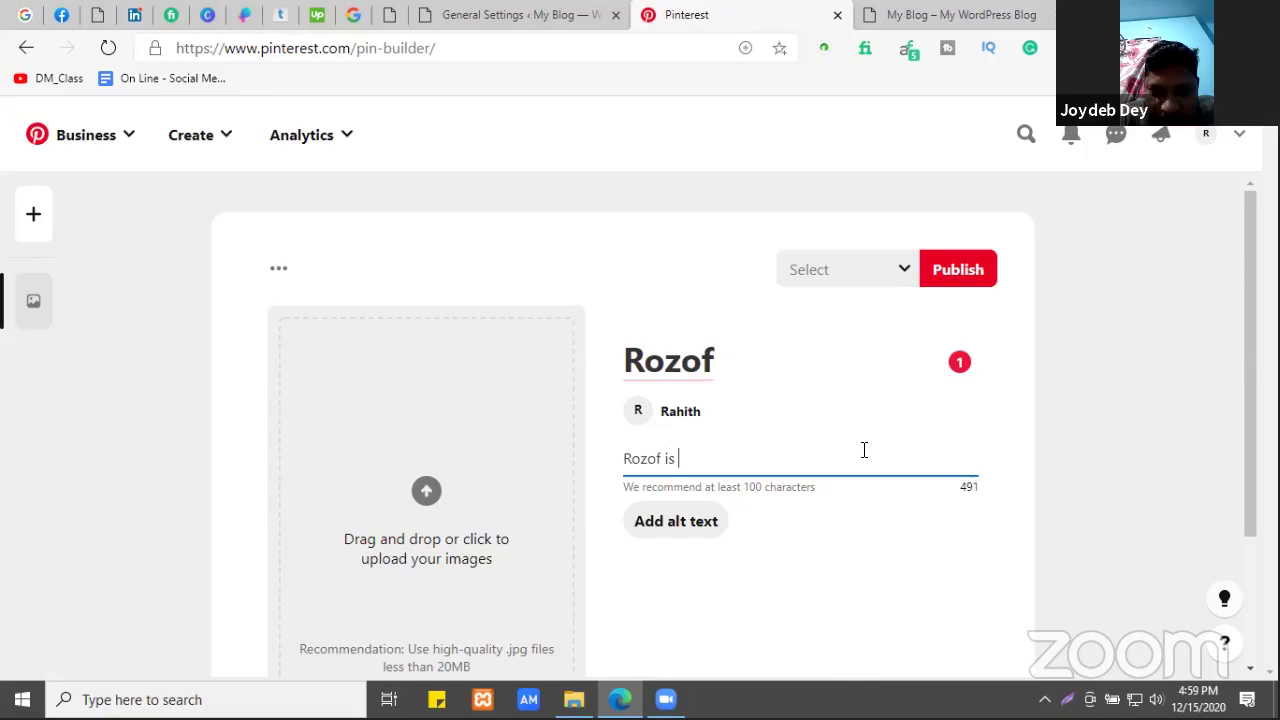
text(upcomon)
key(BackSpace)
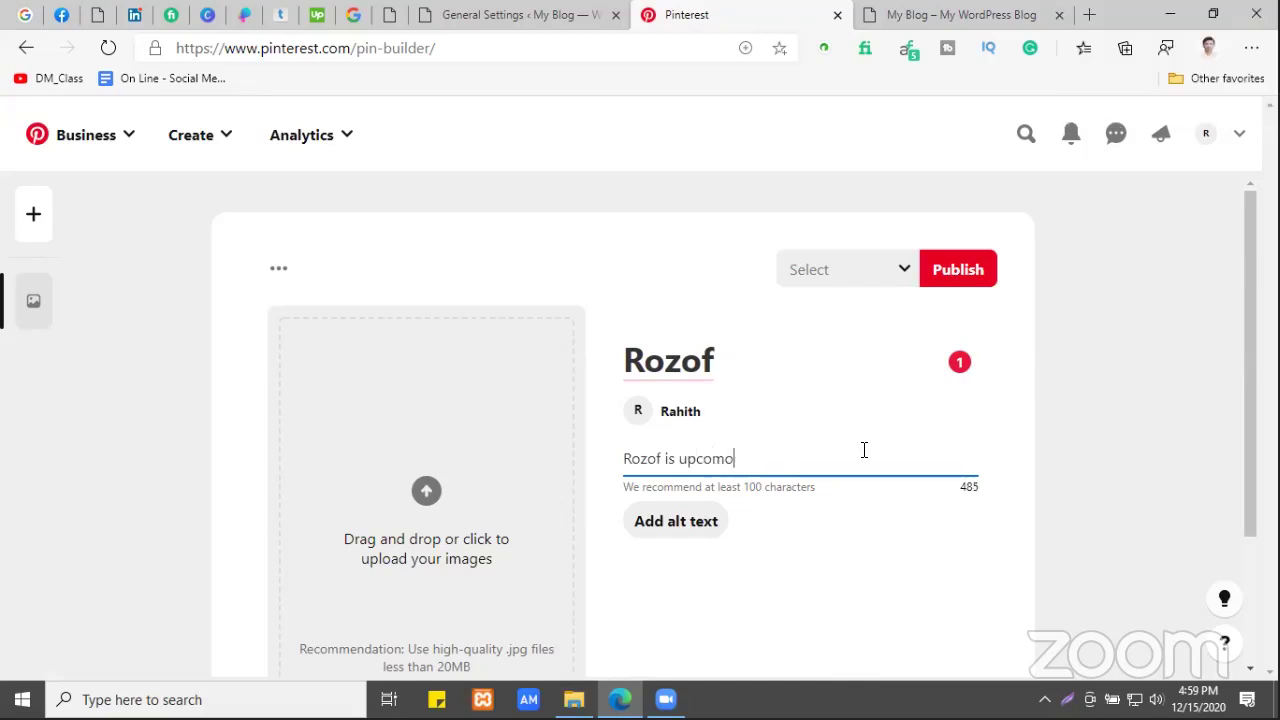
key(BackSpace)
text(in)
key(BackSpace)
key(BackSpace)
text(ing company of )
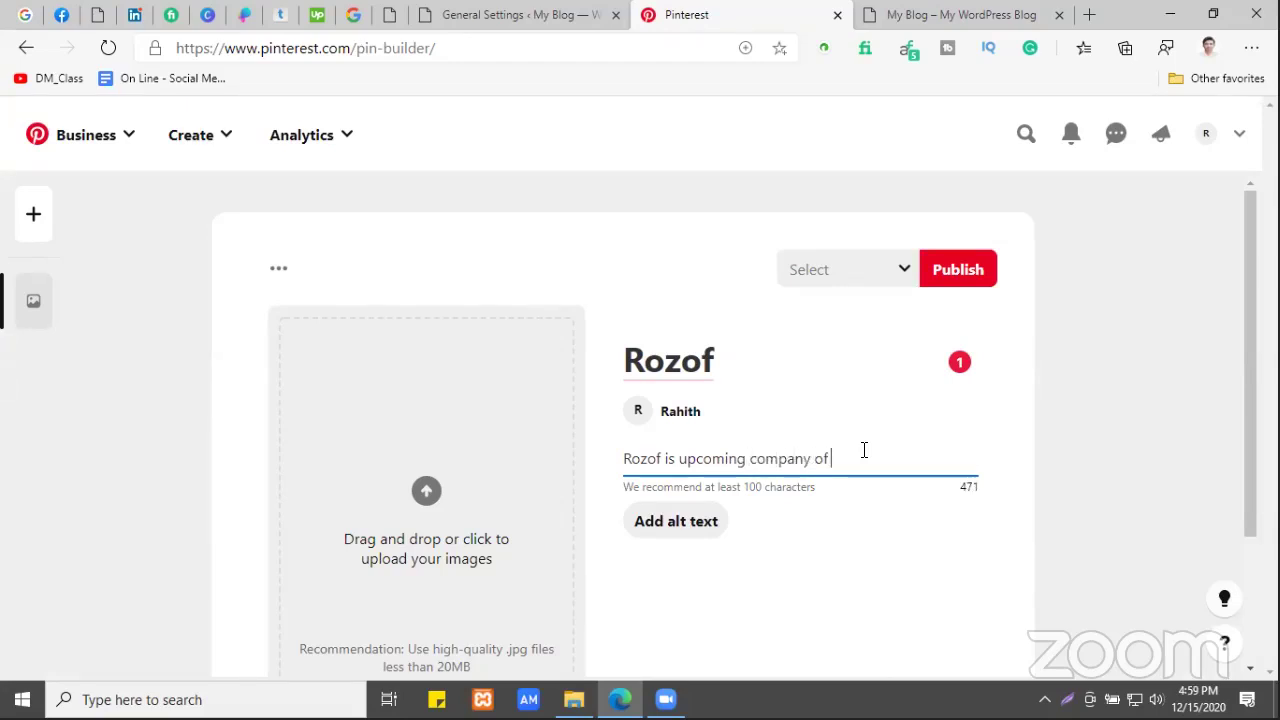
text(clothes col)
key(BackSpace)
key(BackSpace)
key(BackSpace)
Insert 'large' before clothes and finish with 'collection. here is some sample are.'
key(Left)
key(Left)
key(Left)
text(large)
key(Right)
key(Right)
key(Right)
key(Right)
key(Right)
key(Right)
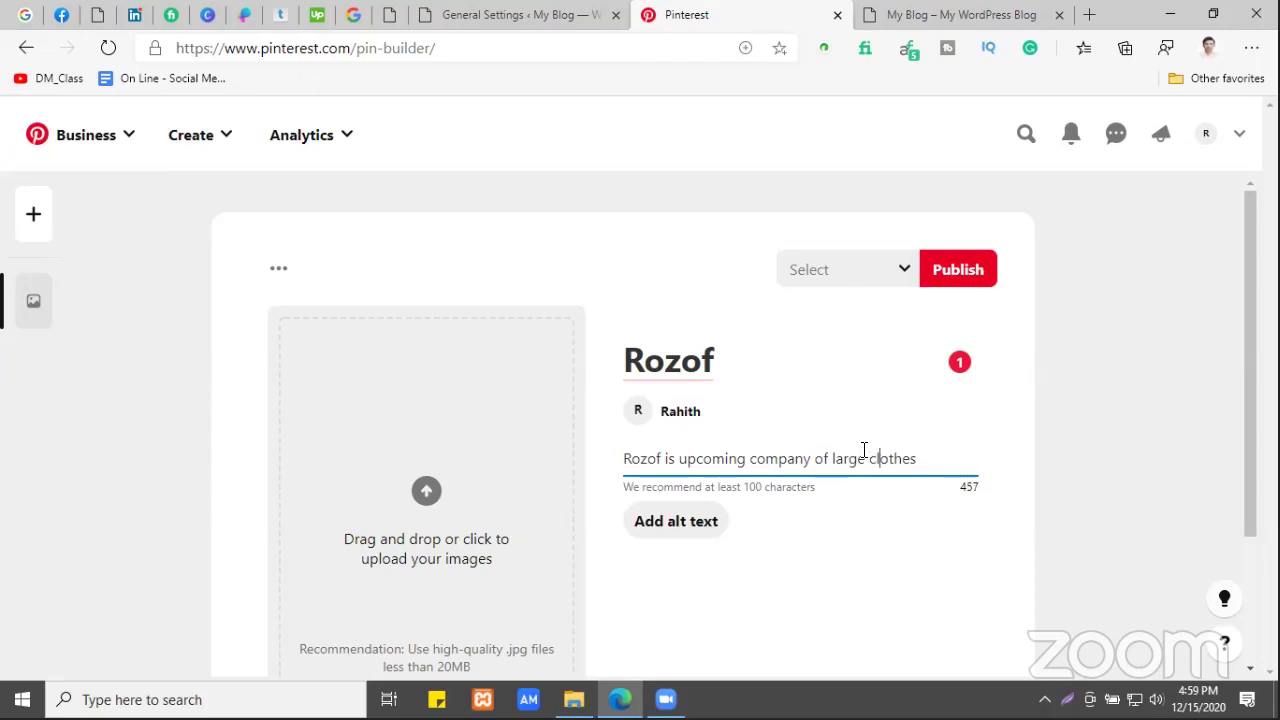
text(collection)
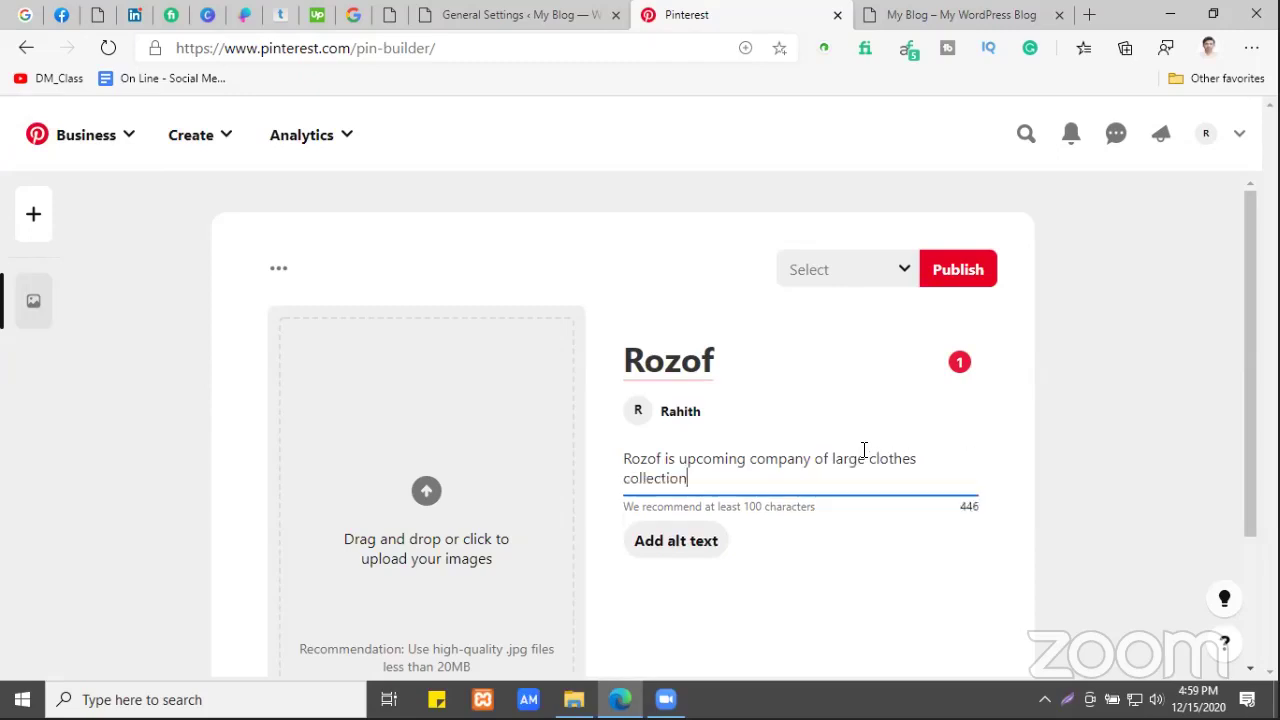
text(. here )
text(isj)
key(BackSpace)
key(BackSpace)
text(some )
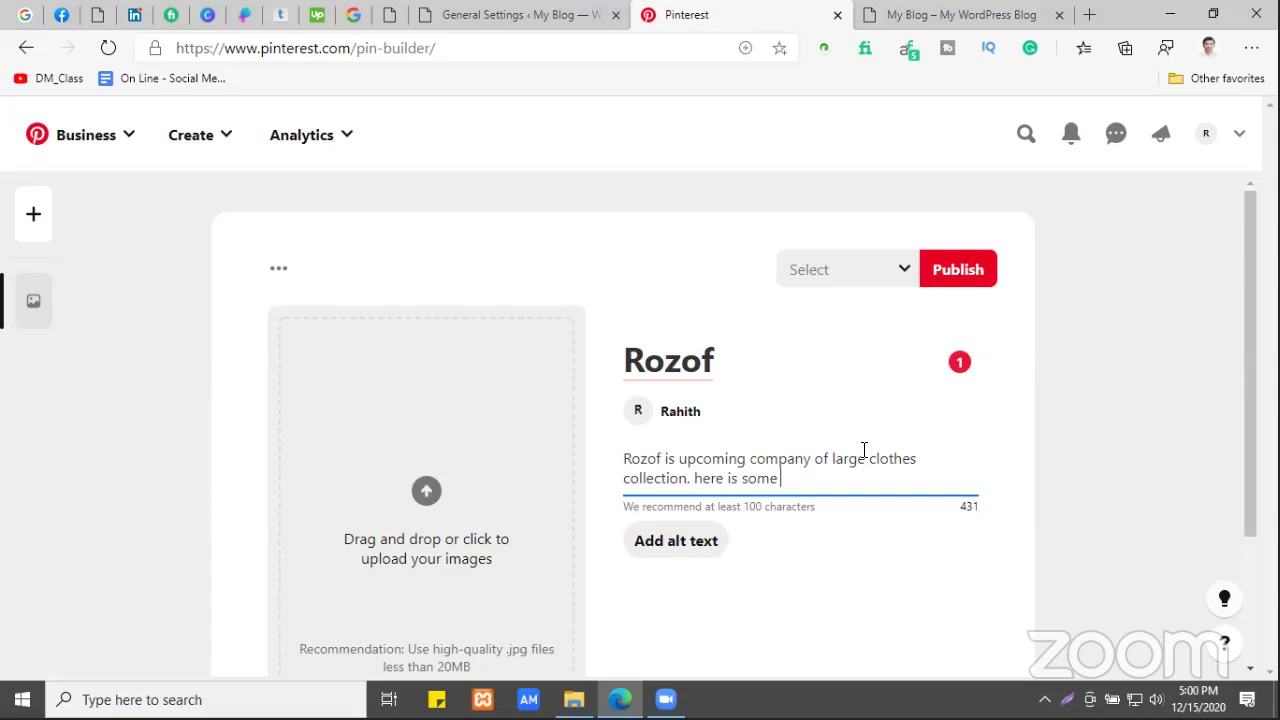
text(sample are.)
scroll(820, 574, down, 2)
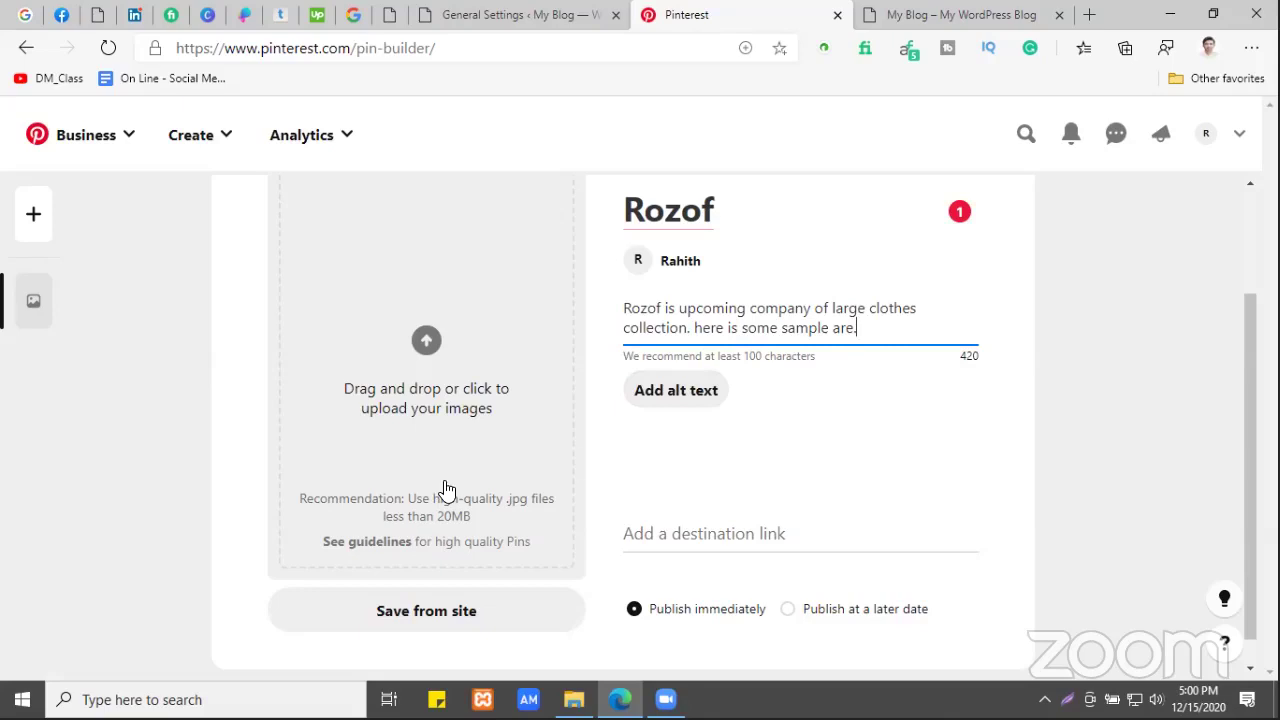
Upload The-Eisenhower-Decision-Matrix PNG from Downloads as the pin image
click(422, 338)
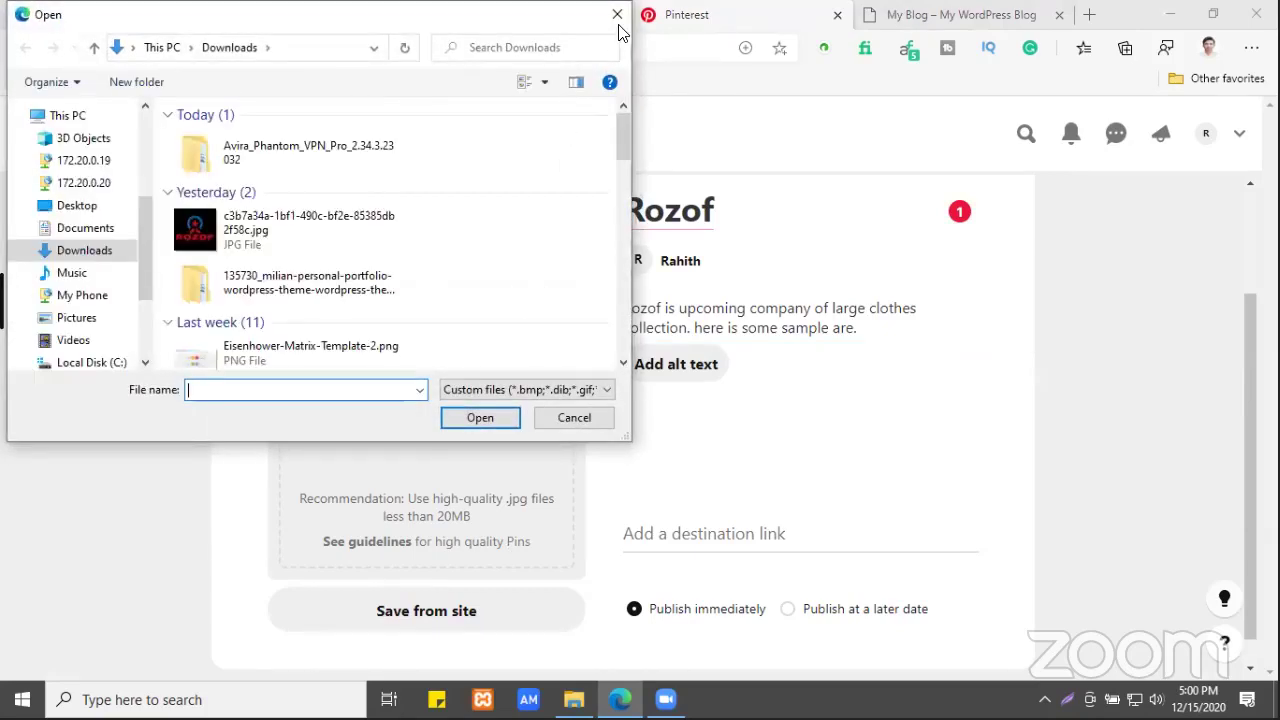
key(Escape)
click(871, 330)
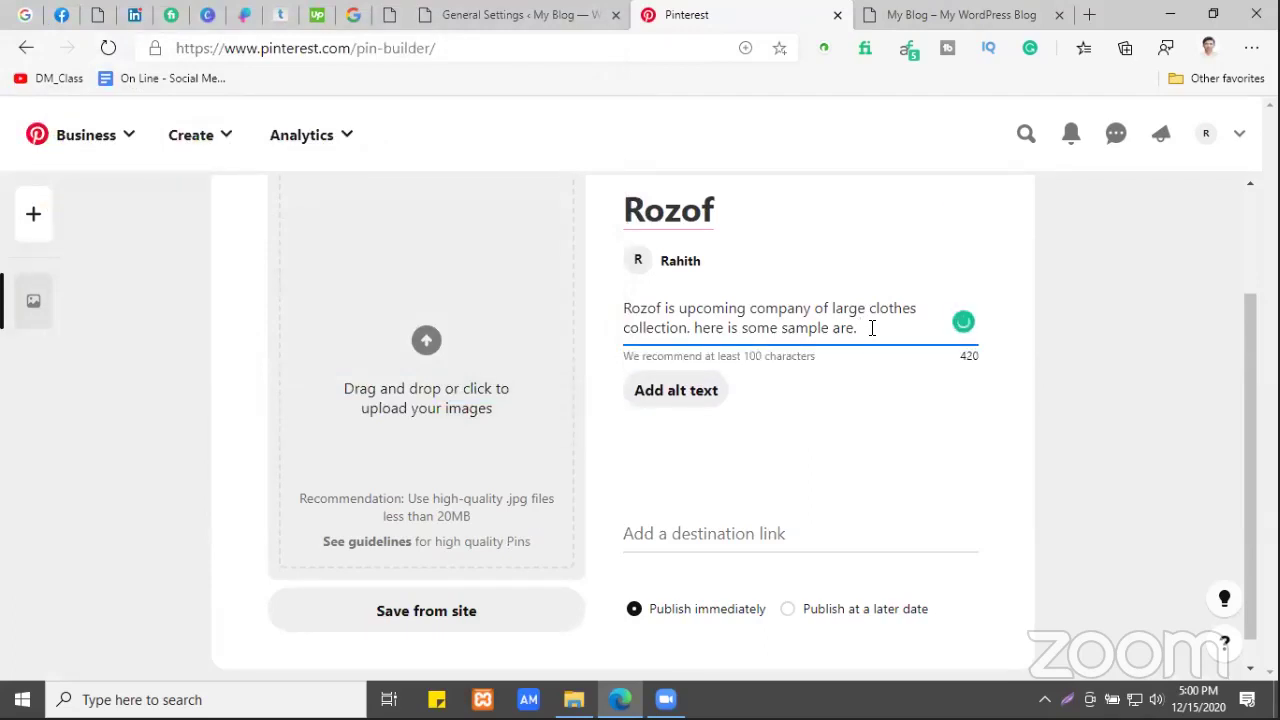
click(428, 345)
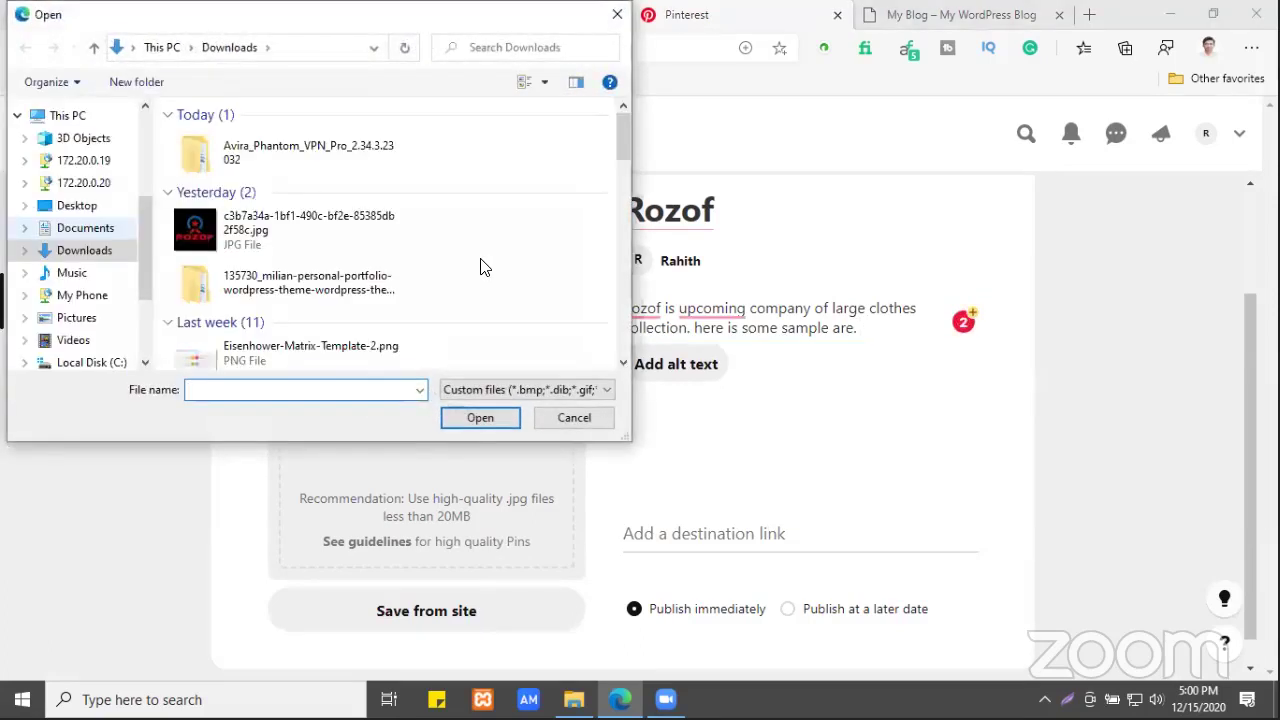
scroll(309, 245, down, 3)
click(342, 155)
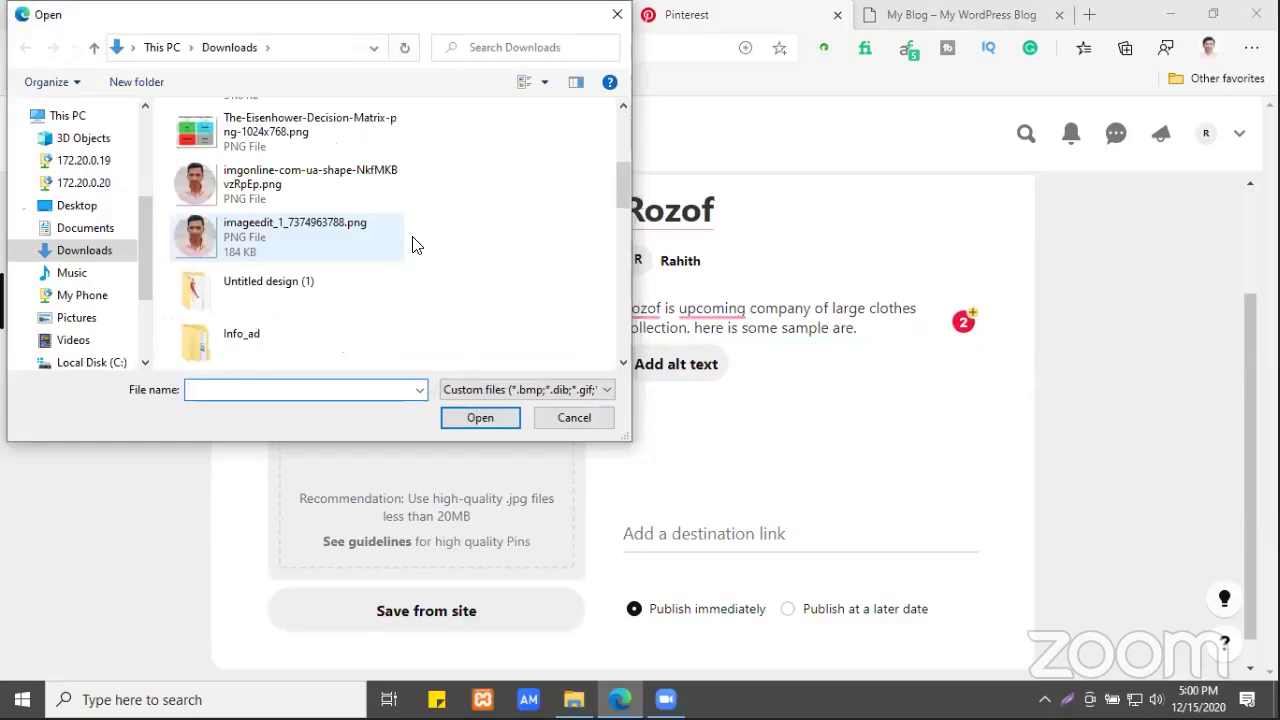
click(484, 417)
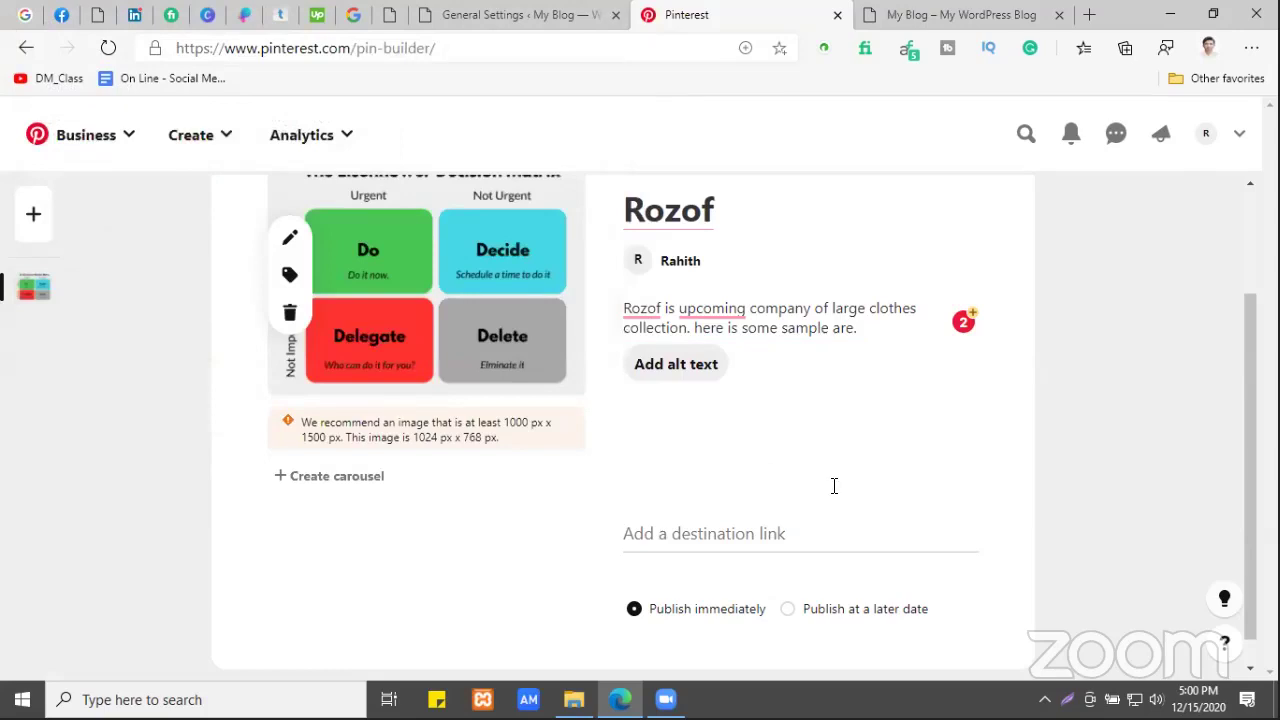
Accept Grammarly's 'an upcoming' fix so the description reads 'Rozof is an upcoming company…'
scroll(838, 486, up, 2)
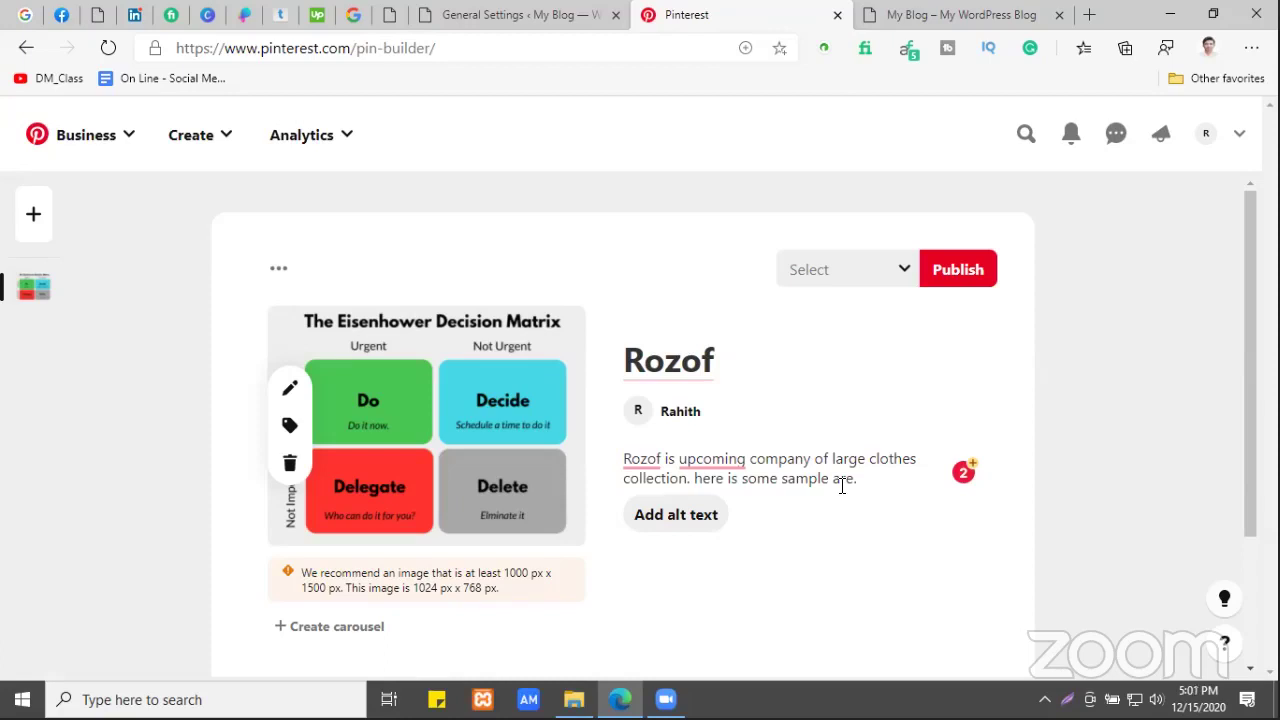
click(703, 460)
right_click(712, 487)
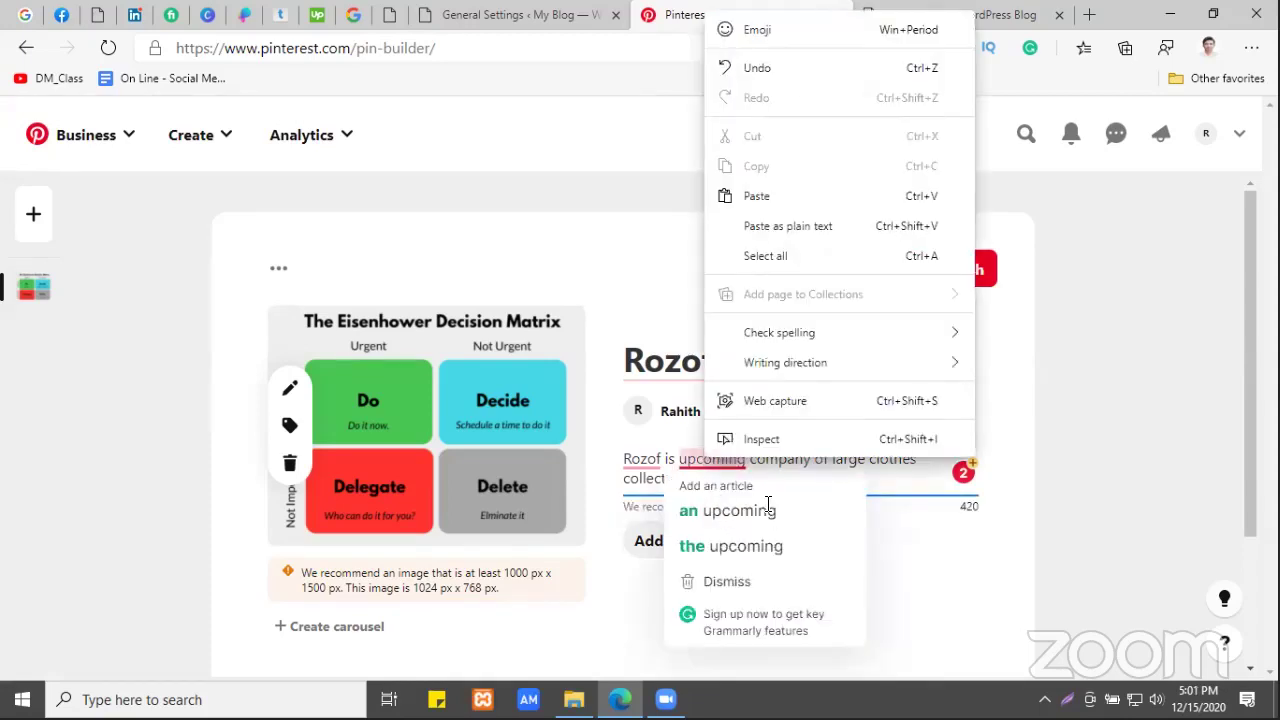
click(766, 509)
scroll(597, 509, down, 2)
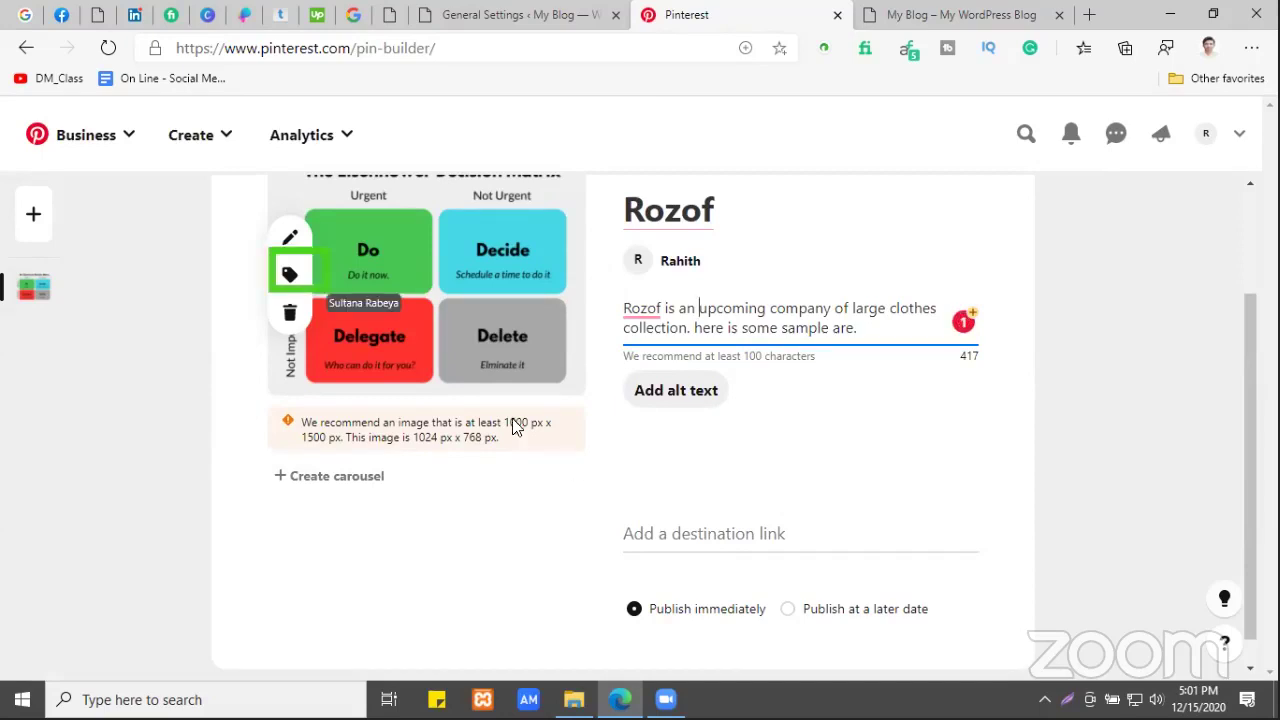
Open Tag products on the pin image and the Use your Pins search field
click(288, 275)
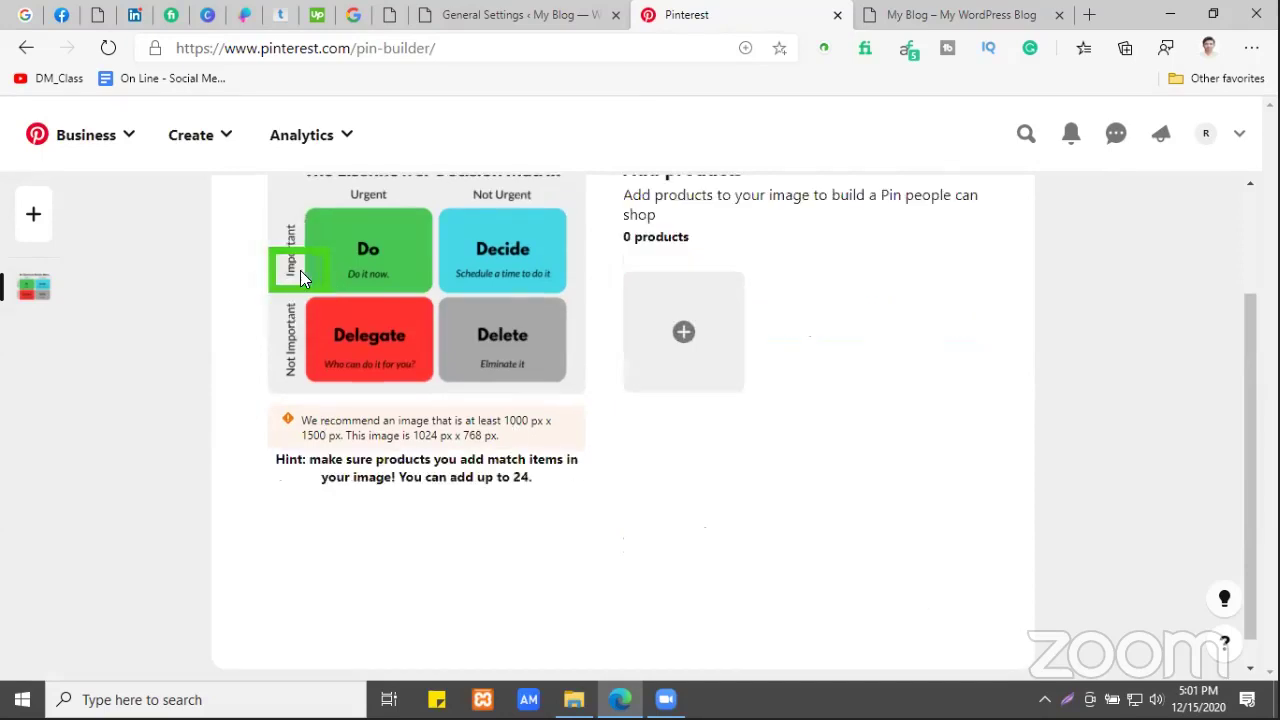
click(684, 332)
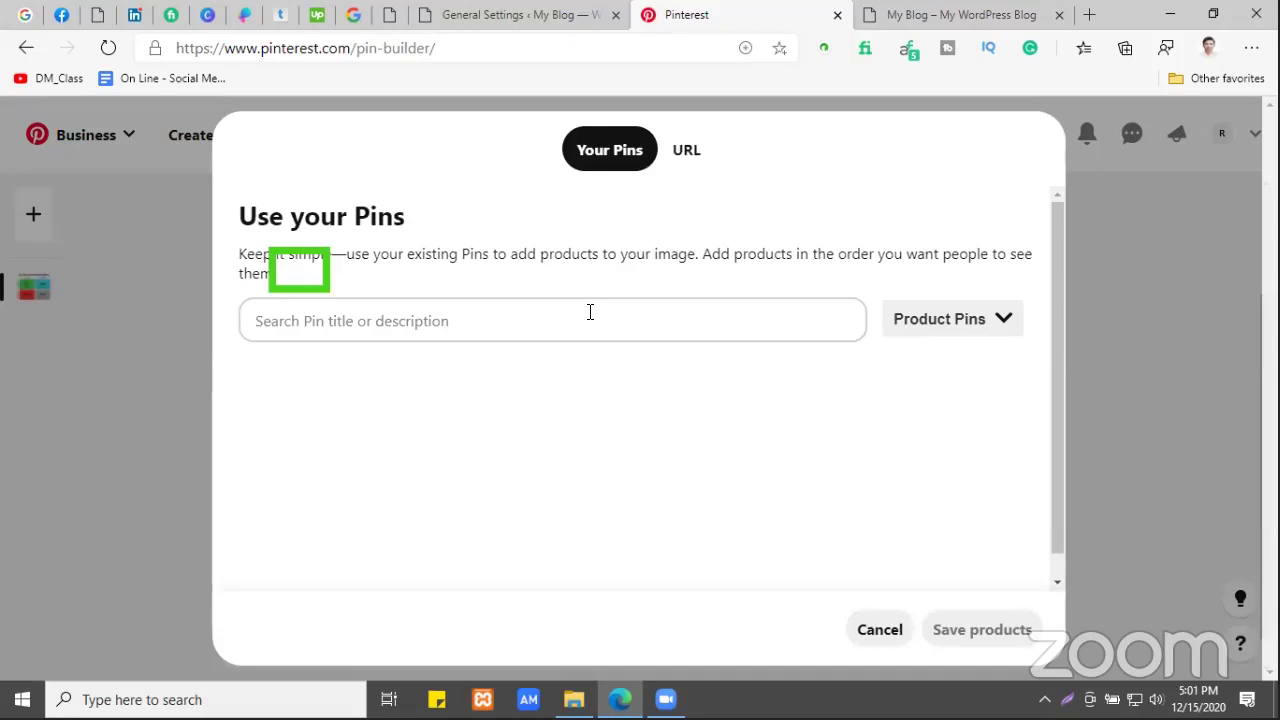
click(589, 312)
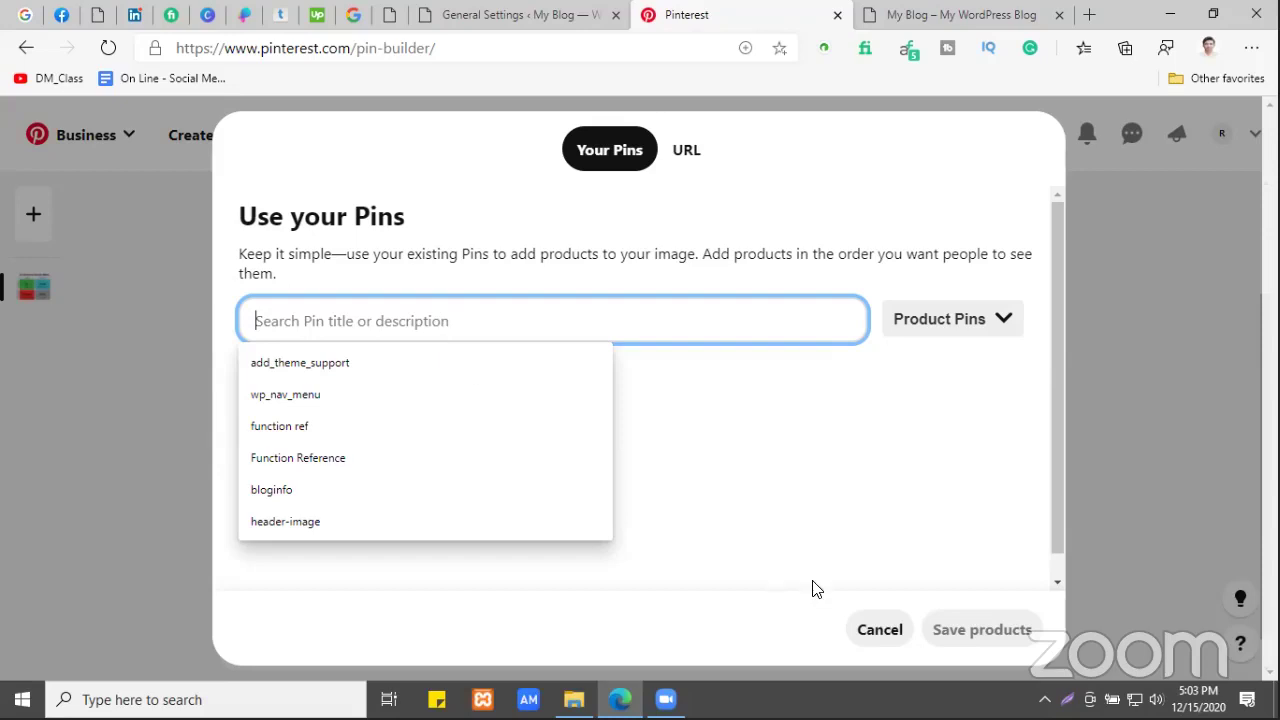
click(876, 634)
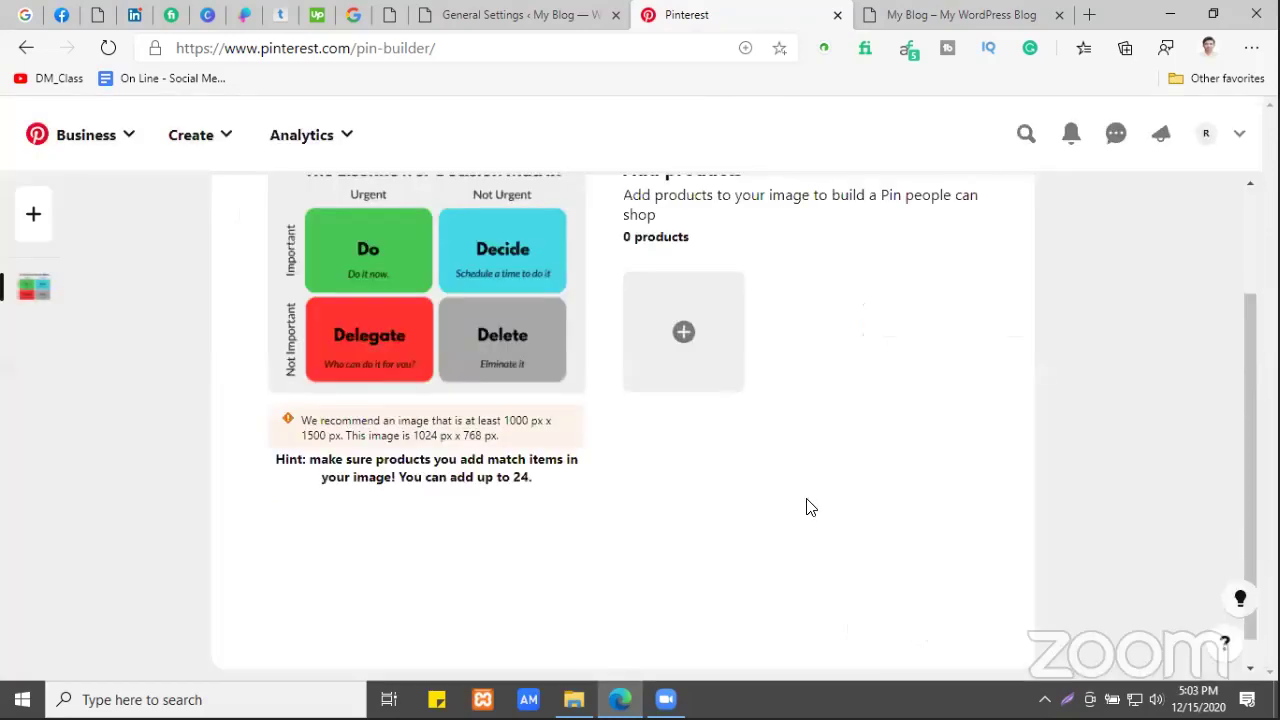
scroll(808, 506, down, 1)
scroll(808, 506, up, 3)
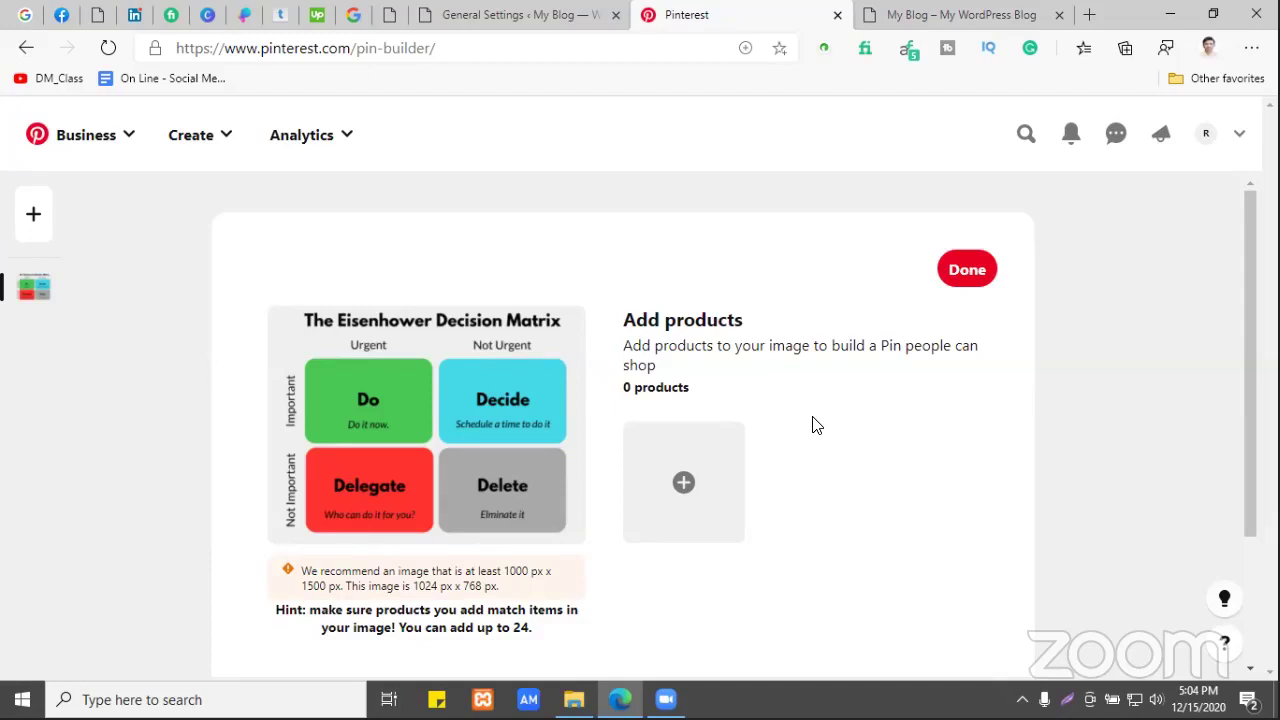
scroll(929, 371, down, 2)
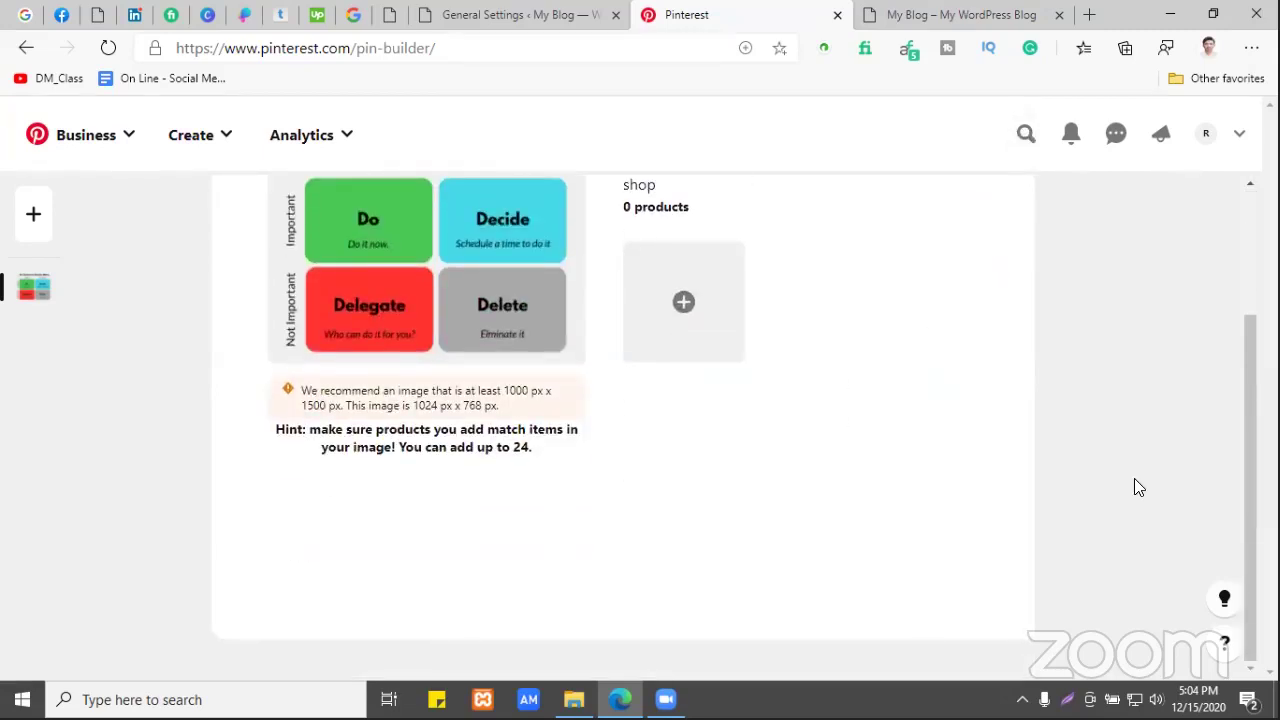
scroll(387, 299, up, 1)
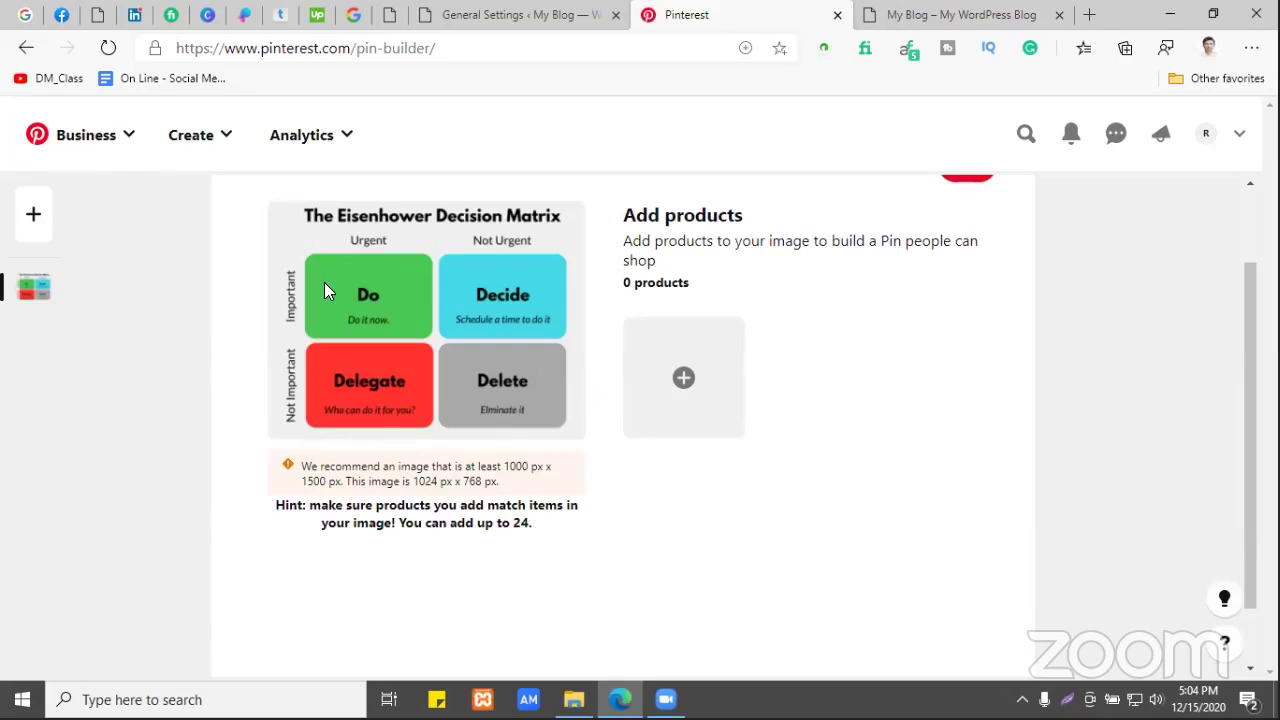
click(684, 377)
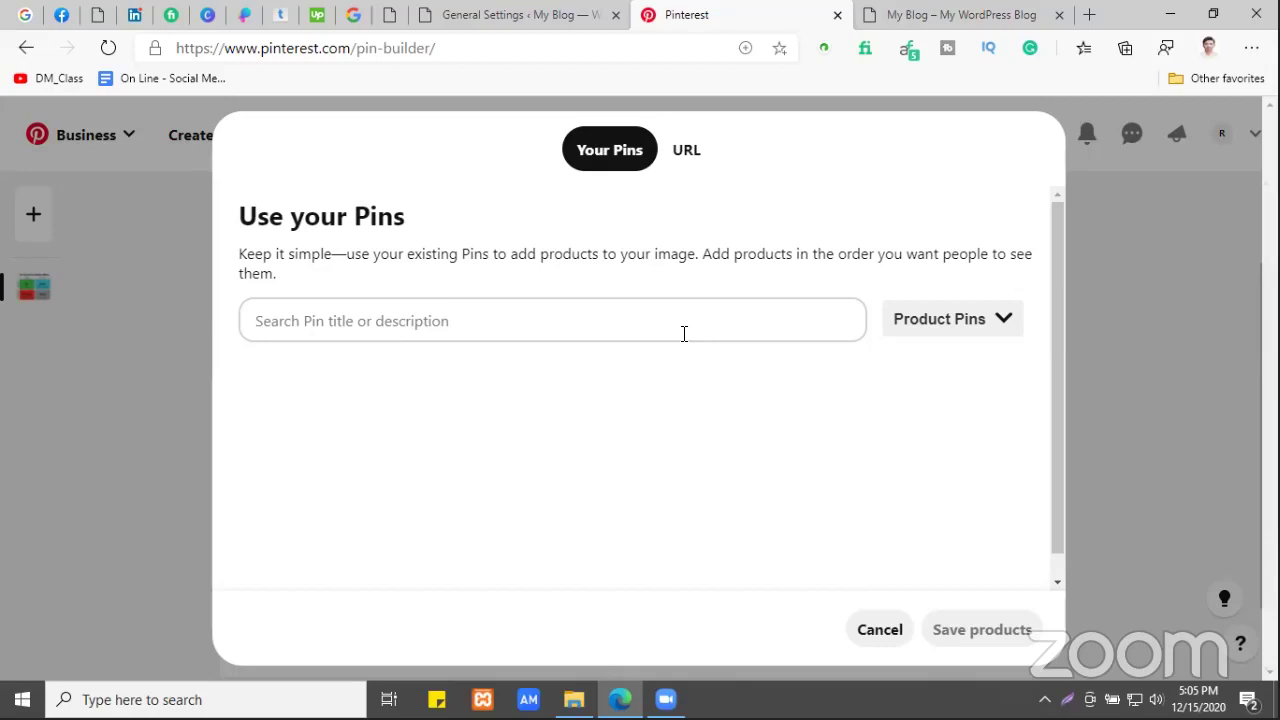
Switch the pin search to all pins and search for 'ak technology ltd'
click(988, 331)
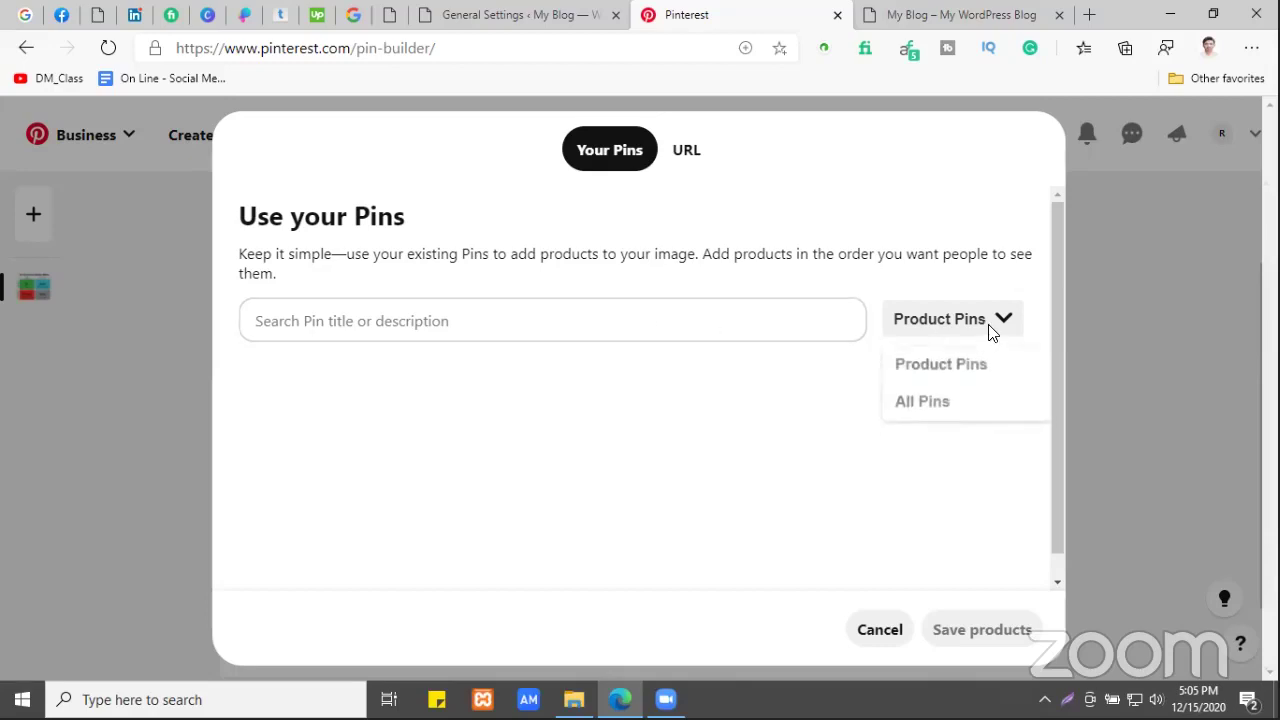
click(957, 408)
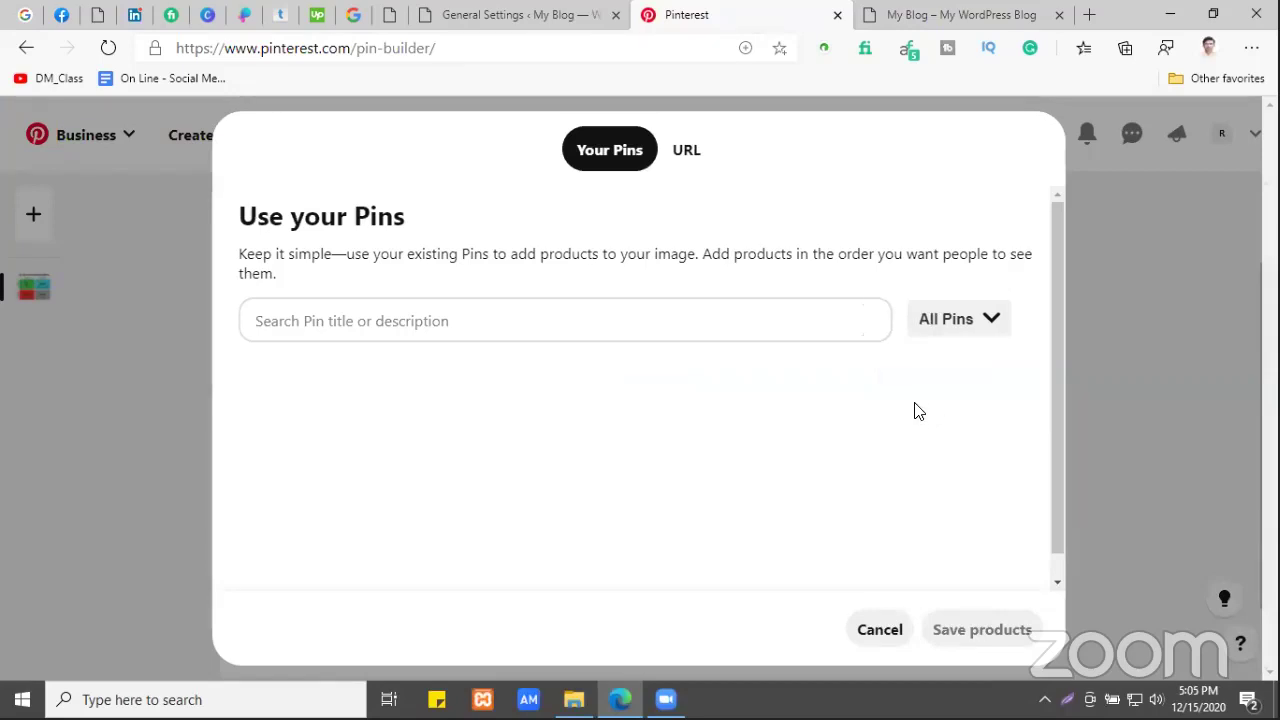
click(720, 326)
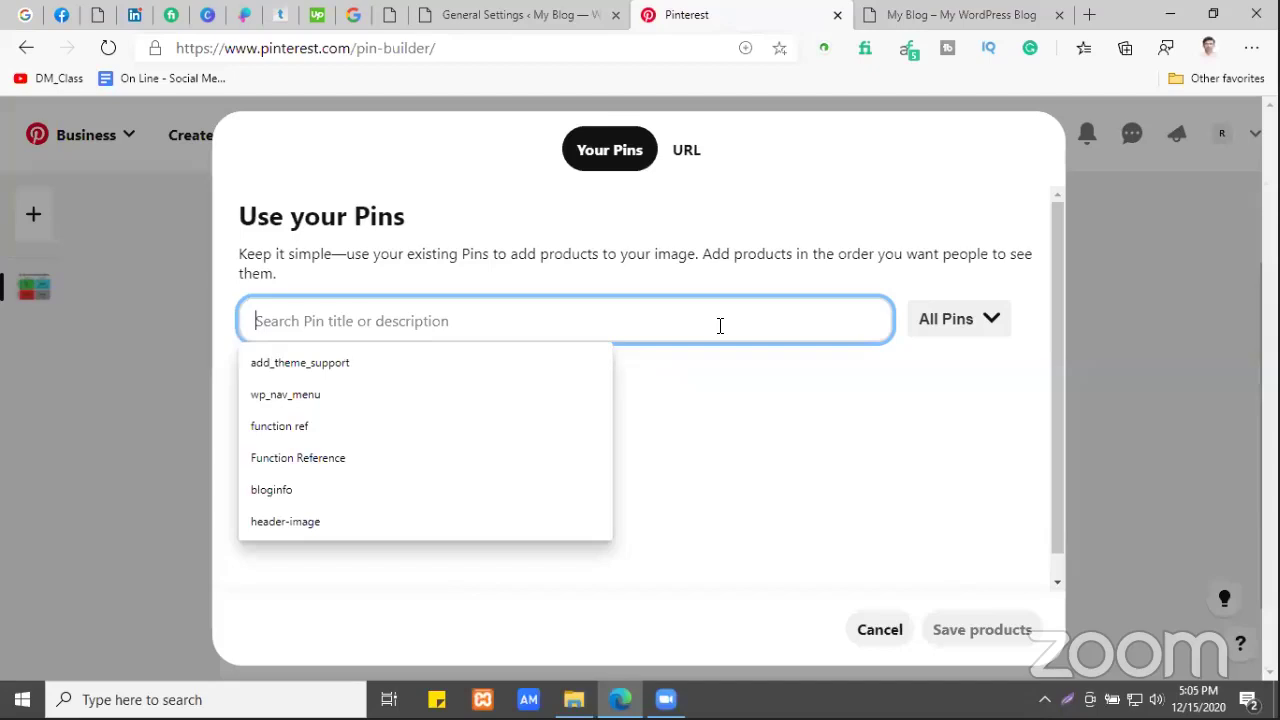
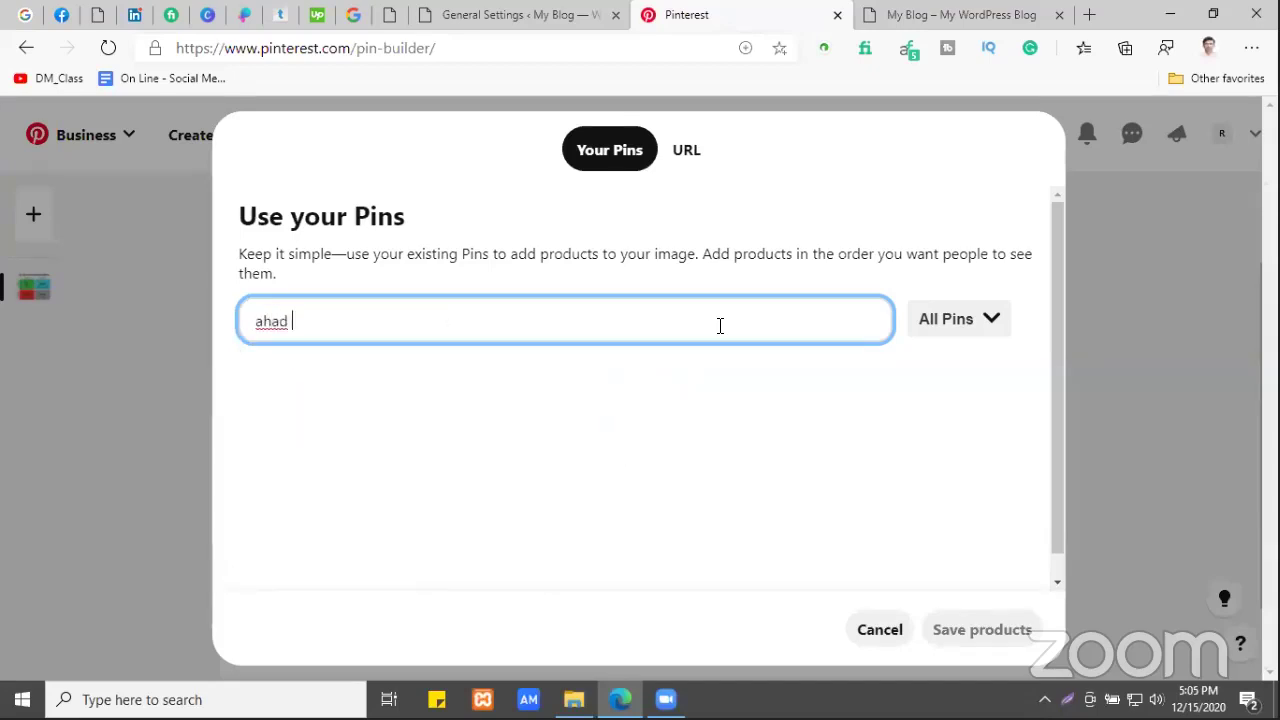
text(k)
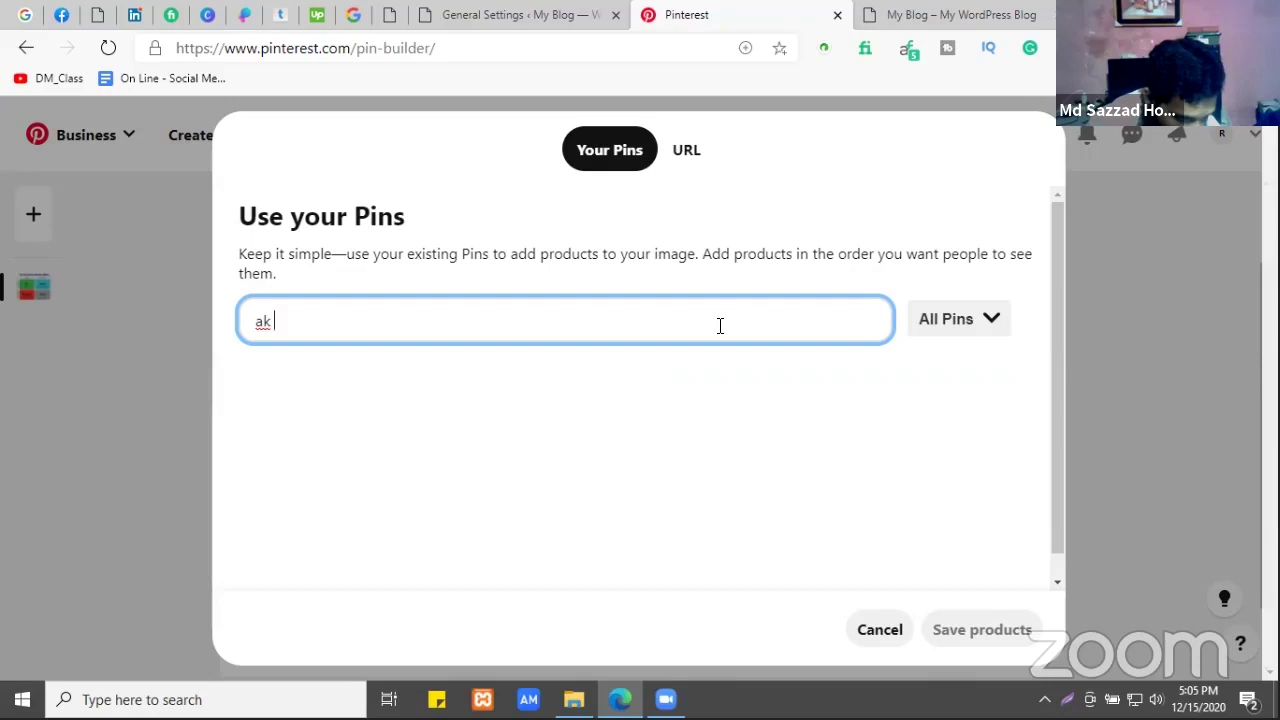
text(tehc)
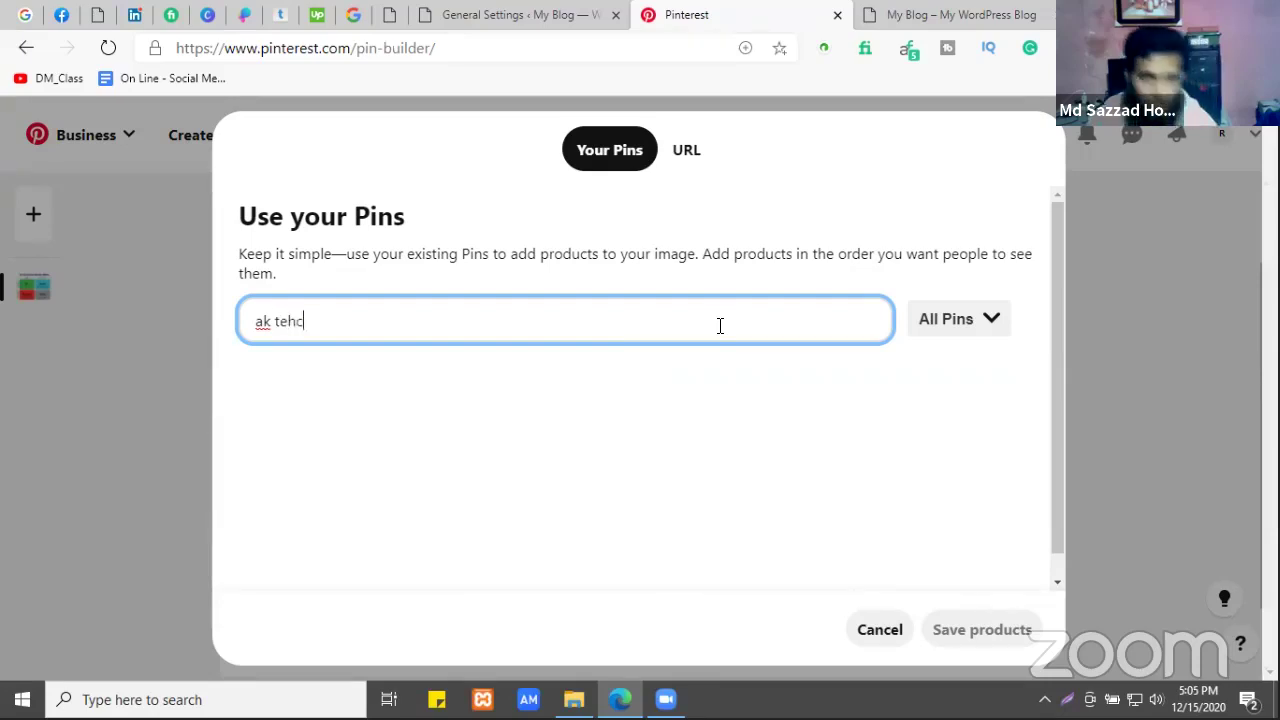
key(BackSpace)
key(BackSpace)
text(chno)
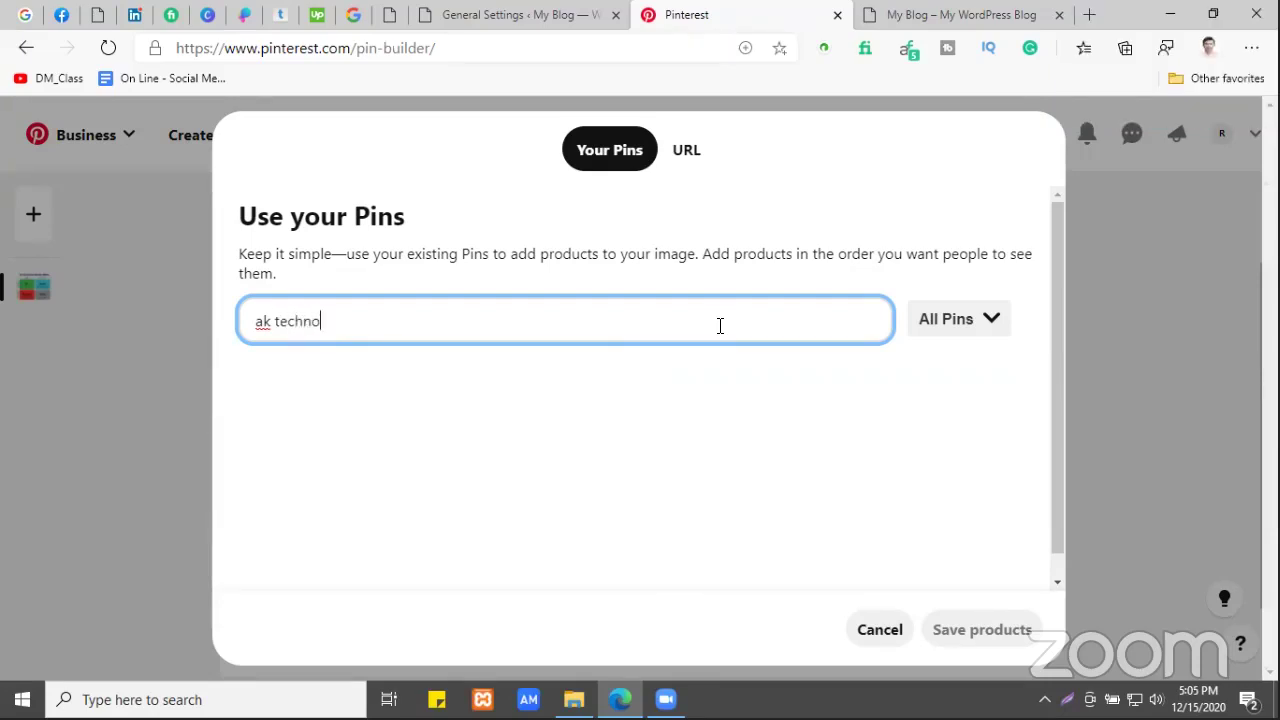
text(logy ltd)
key(ctrl+a)
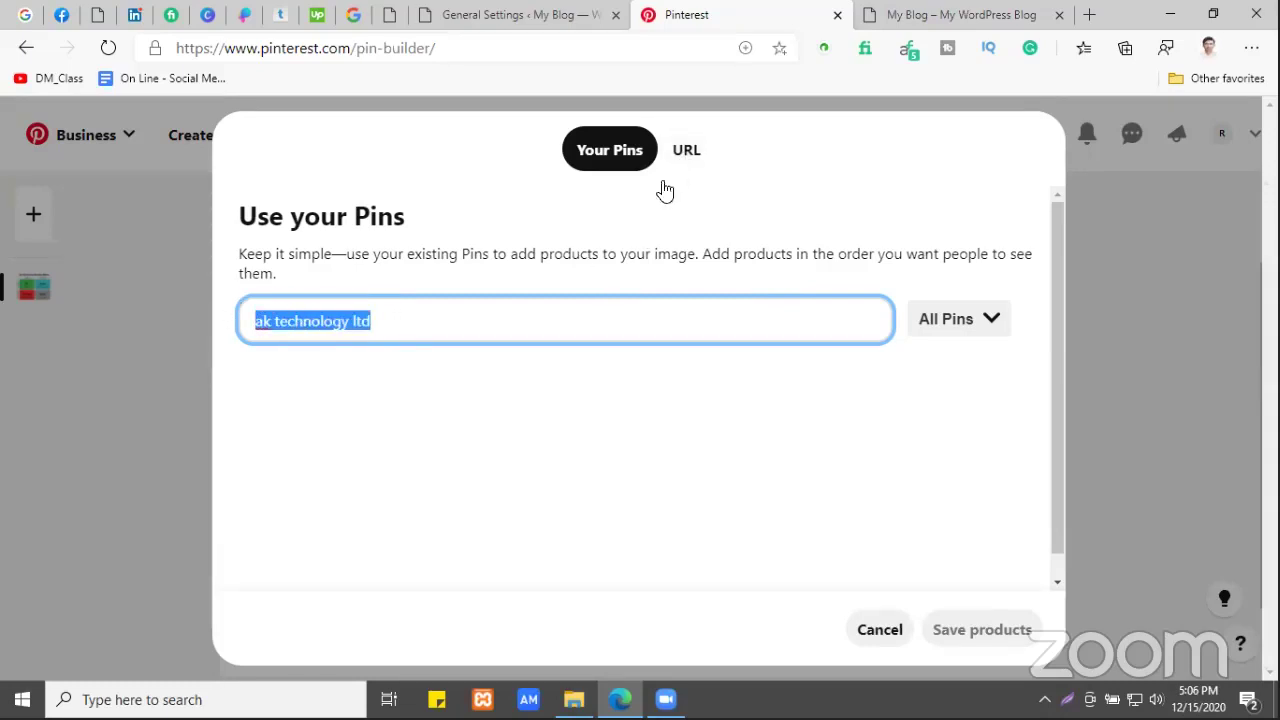
click(686, 152)
click(556, 433)
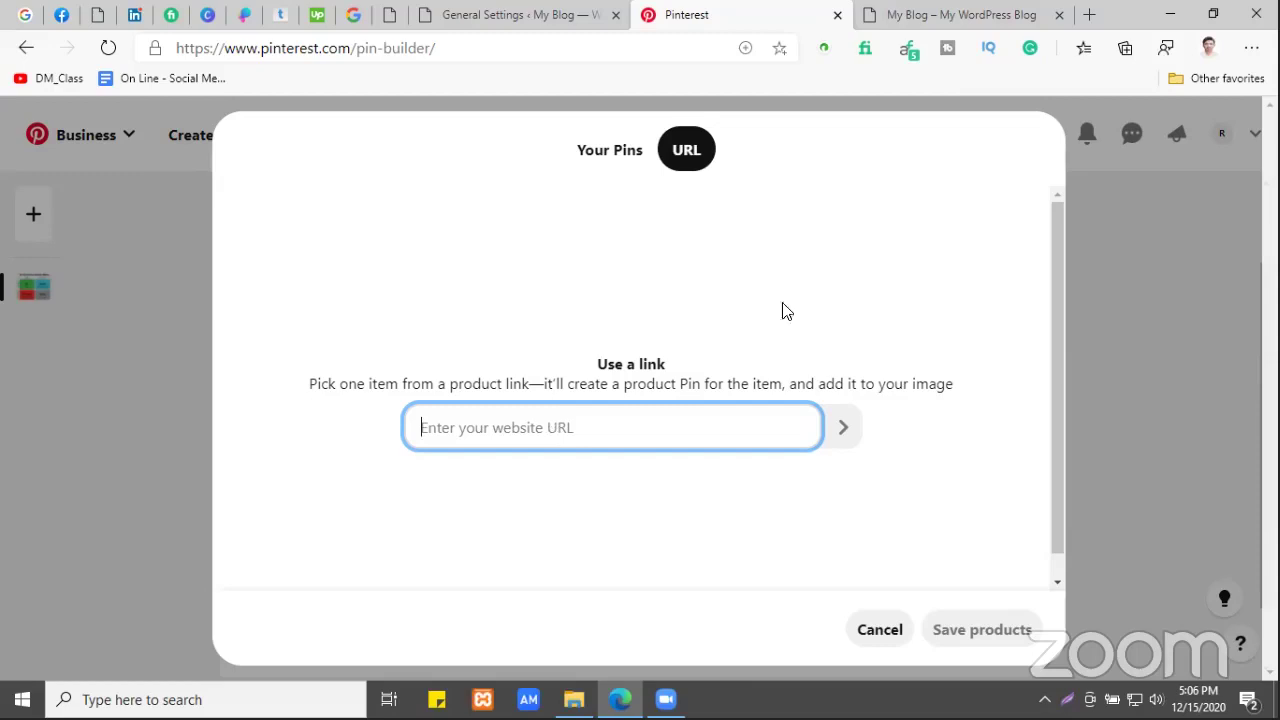
click(940, 14)
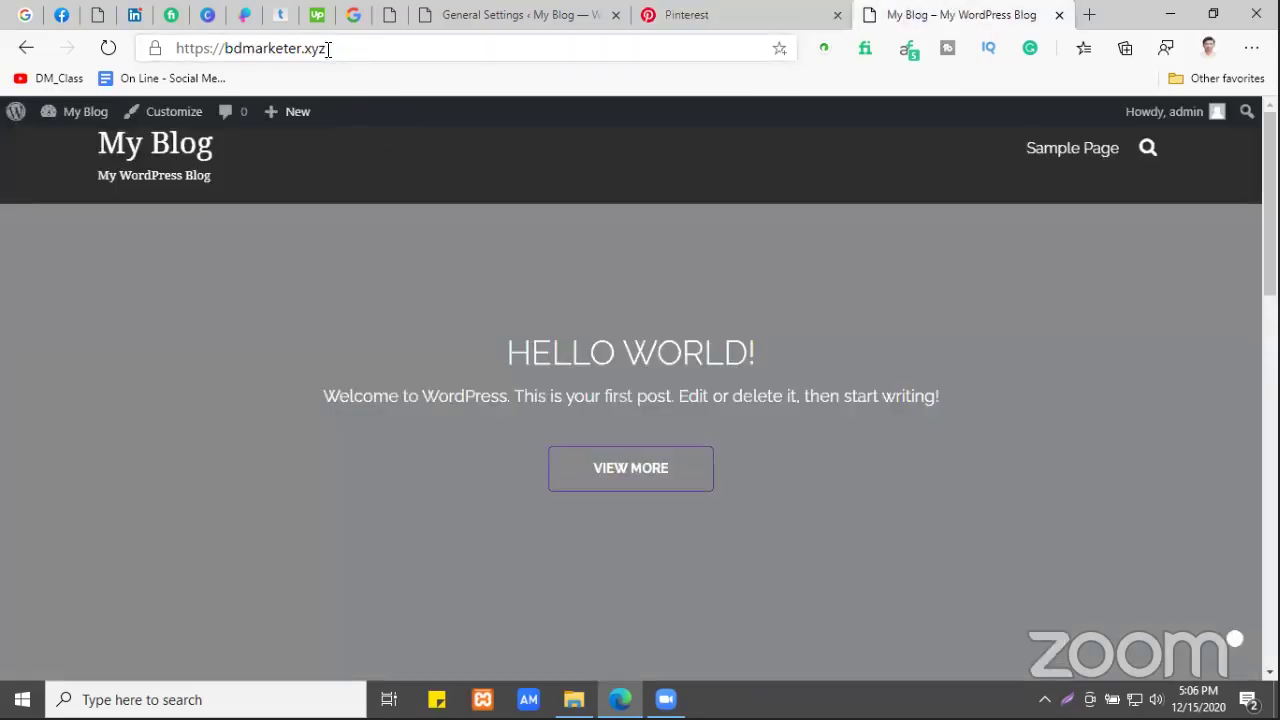
click(326, 48)
key(ctrl+c)
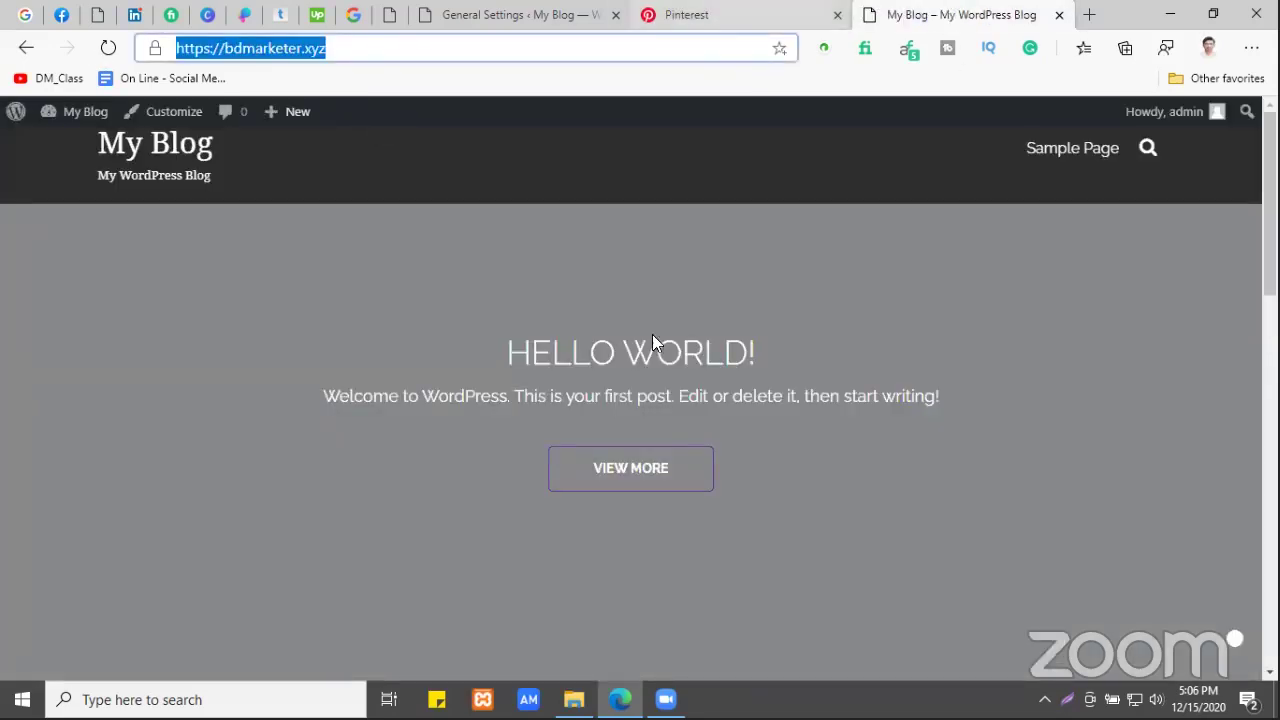
key(ctrl+shift+Tab)
key(ctrl+v)
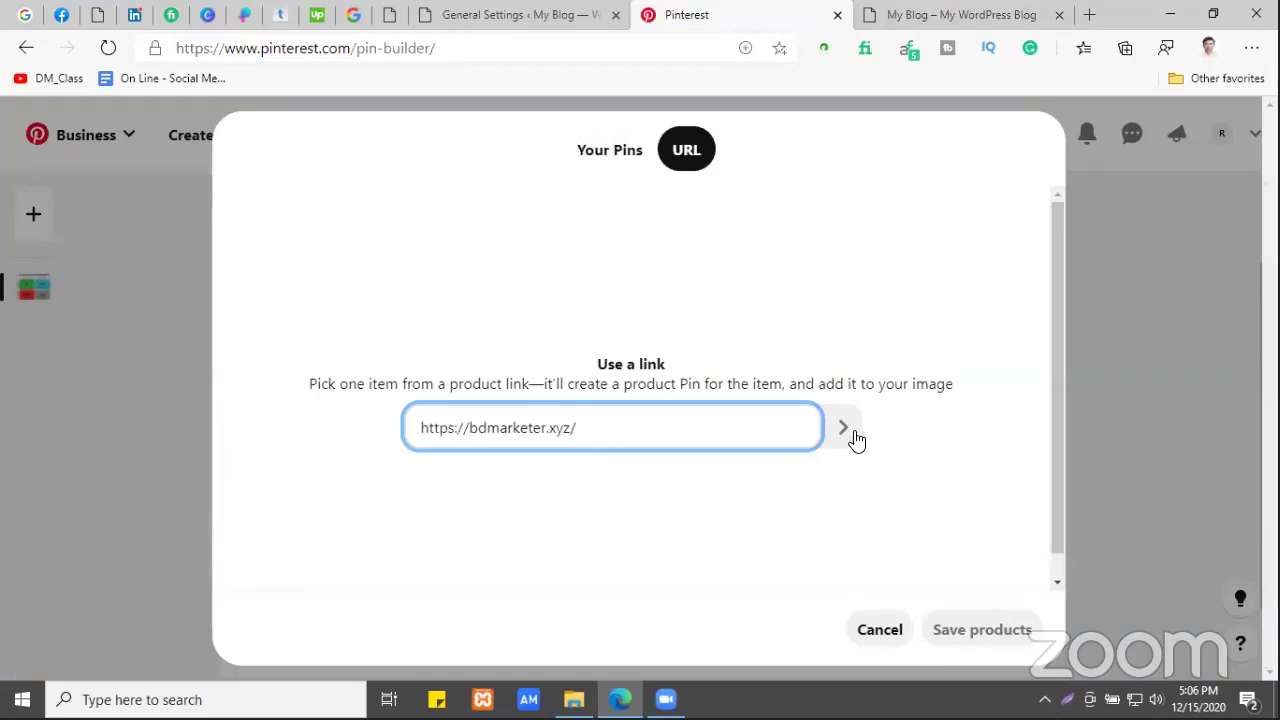
click(851, 437)
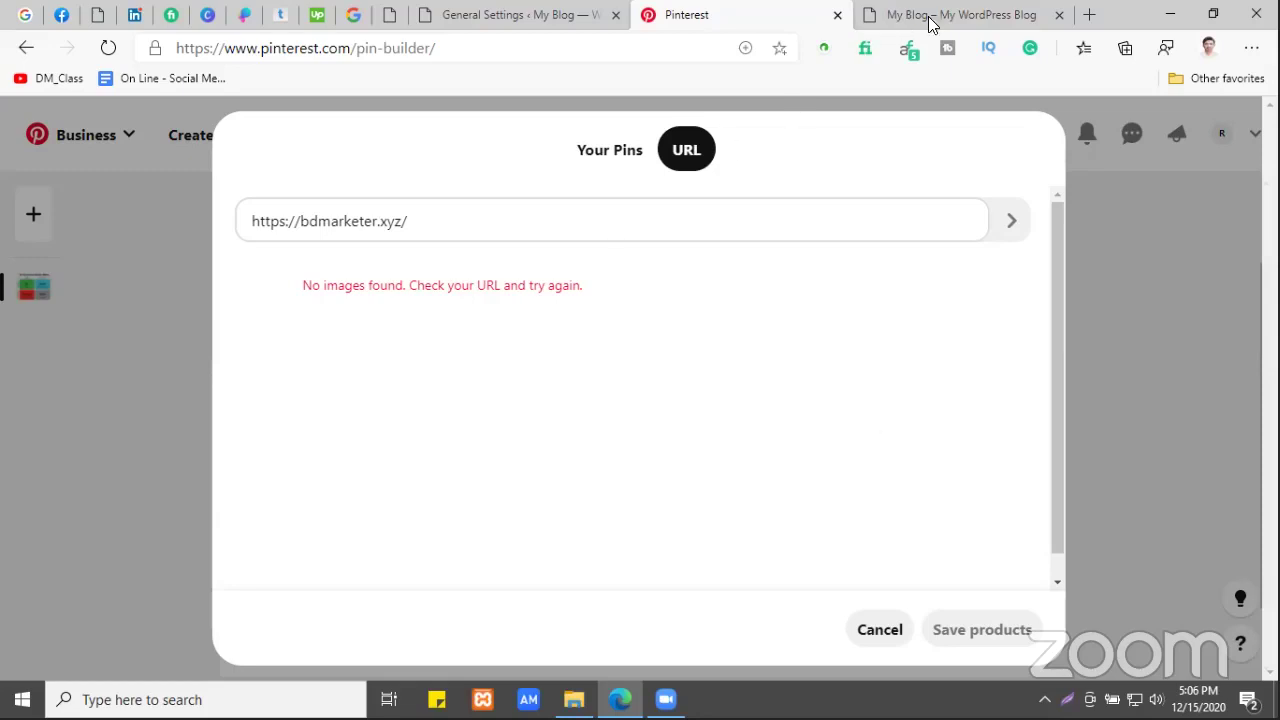
click(1055, 16)
Find Unsplash through Google, open unsplash.com, select its address, and return to Pinterest
click(1089, 14)
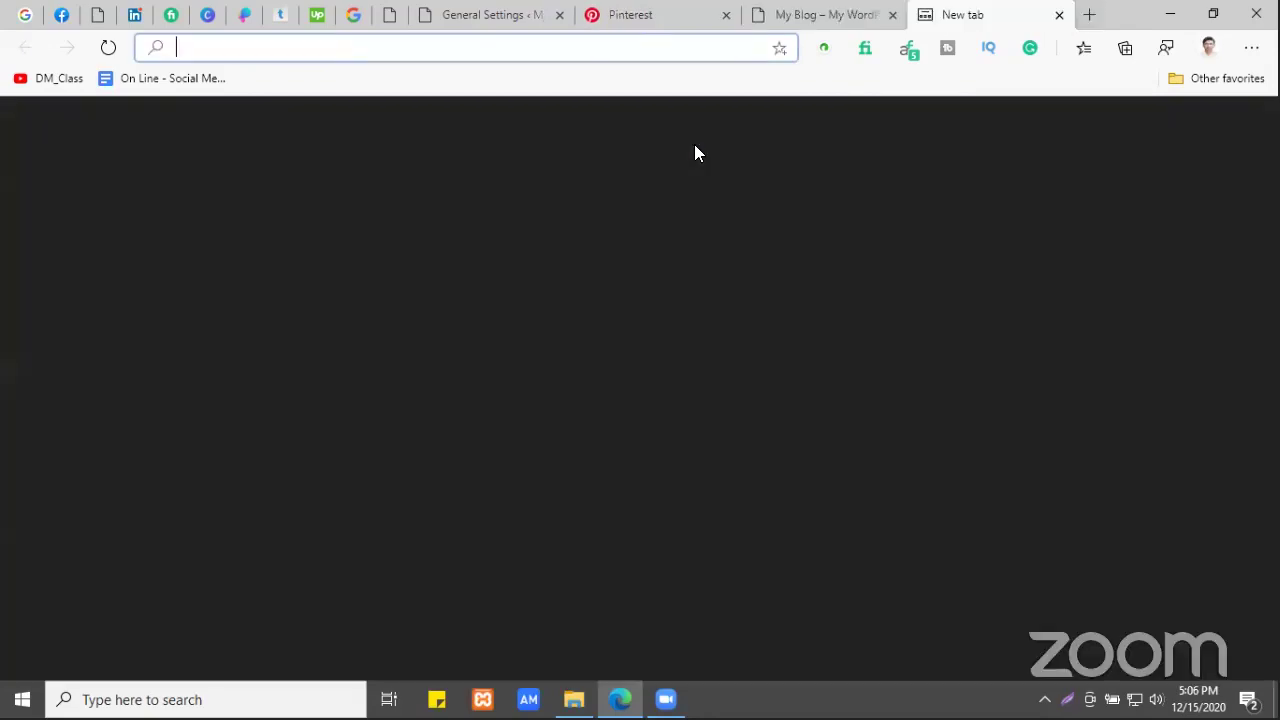
text(up)
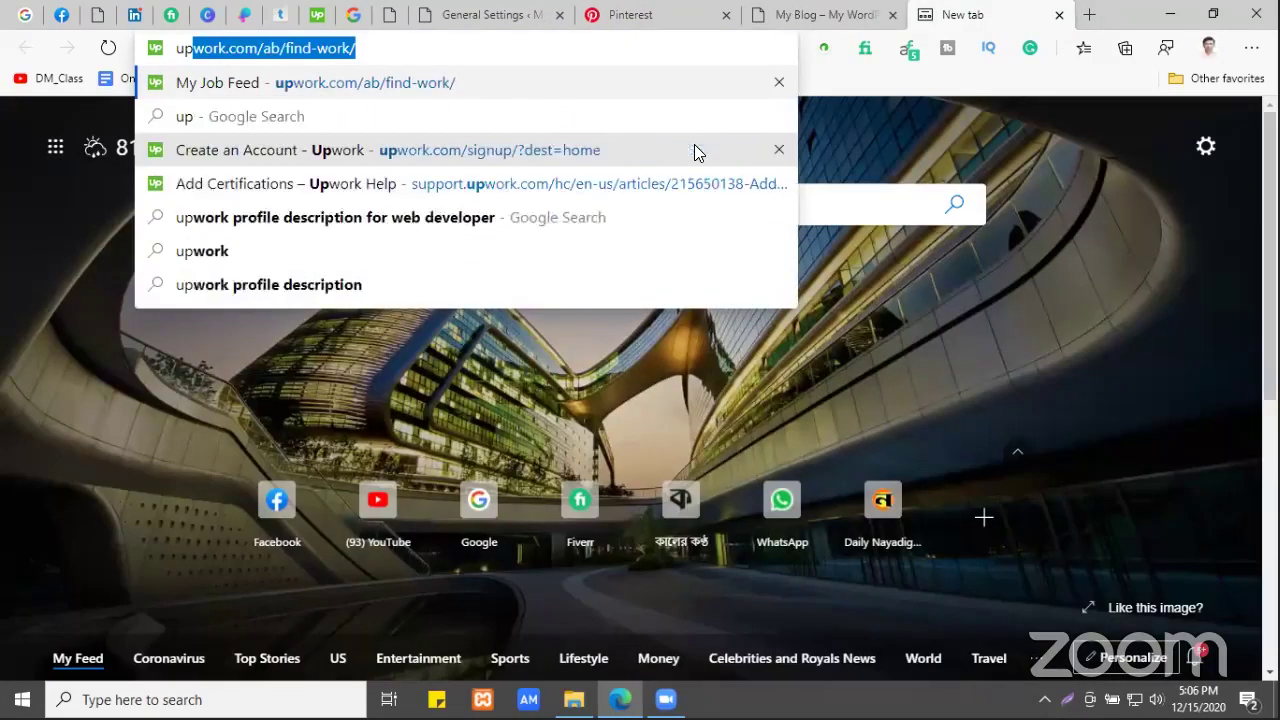
key(BackSpace)
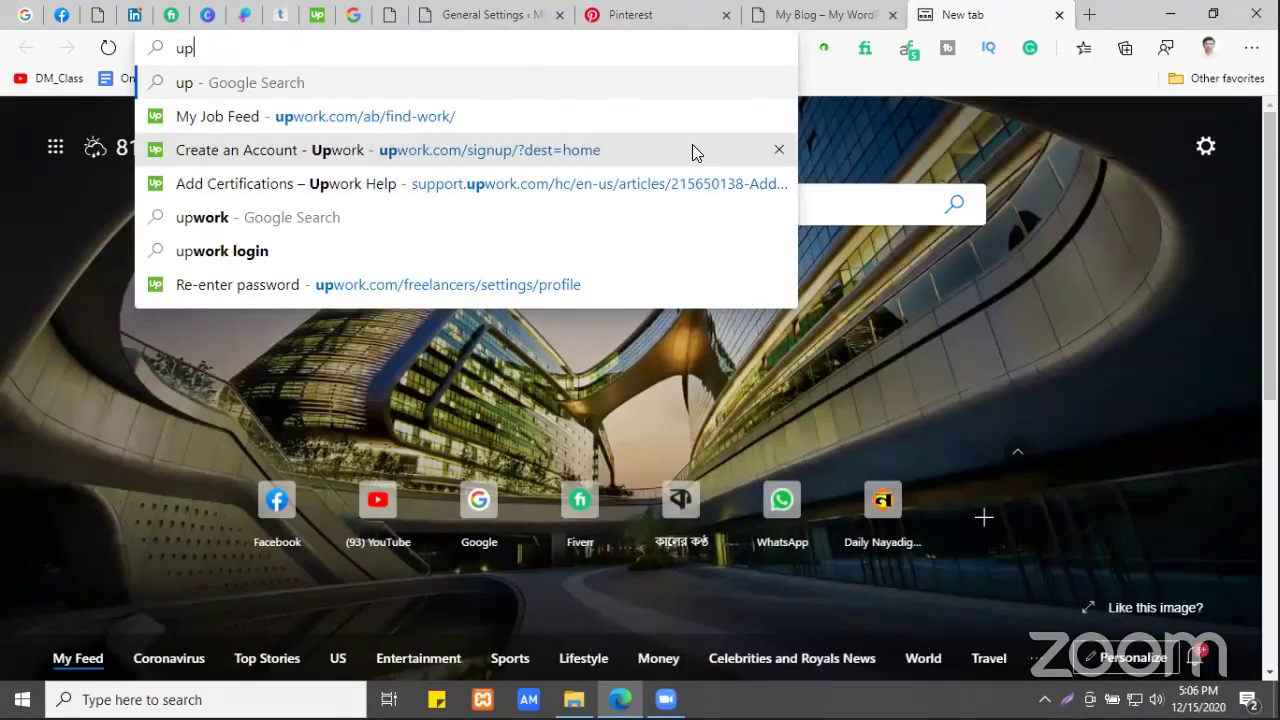
key(BackSpace)
text(npla)
key(Up)
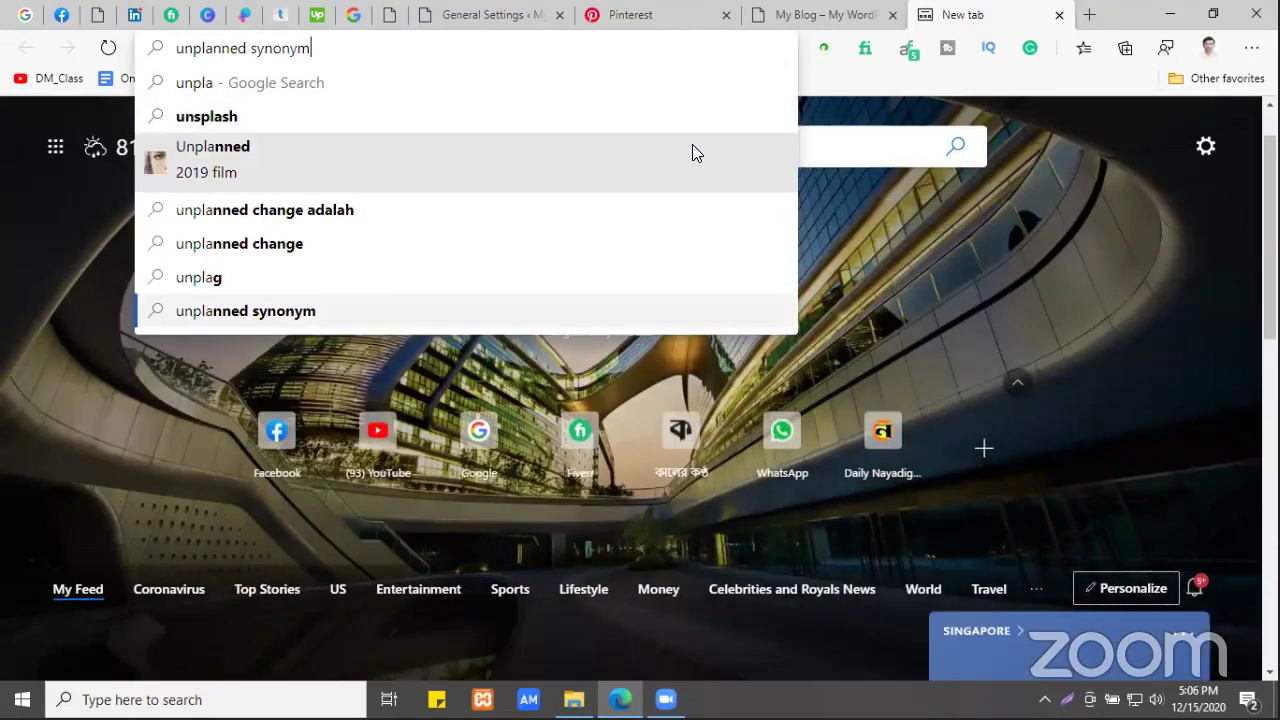
click(228, 118)
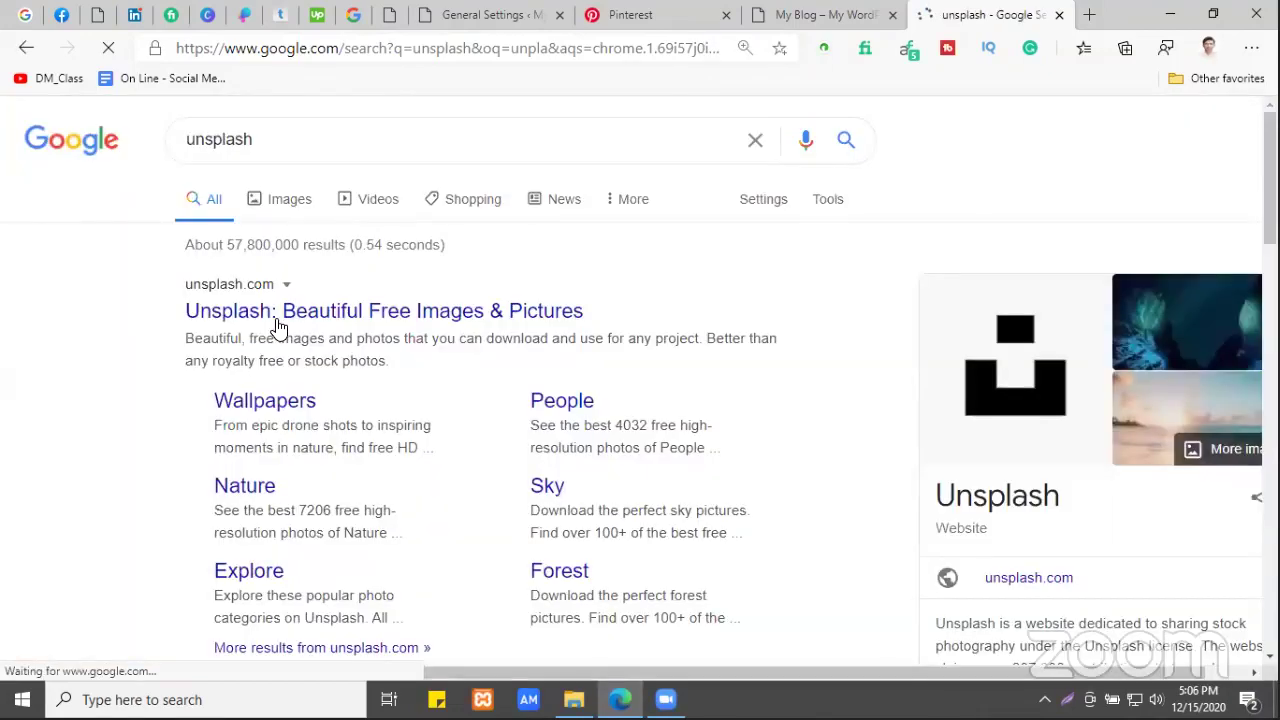
click(406, 297)
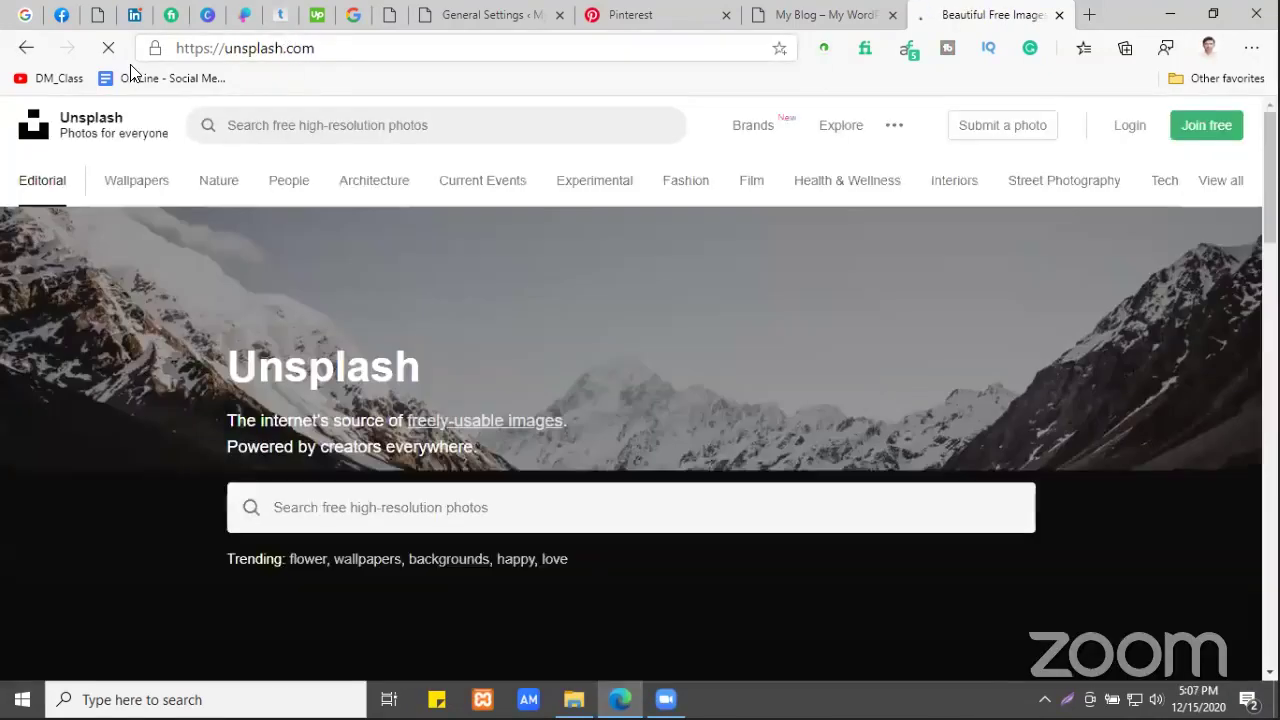
click(136, 62)
key(ctrl+c)
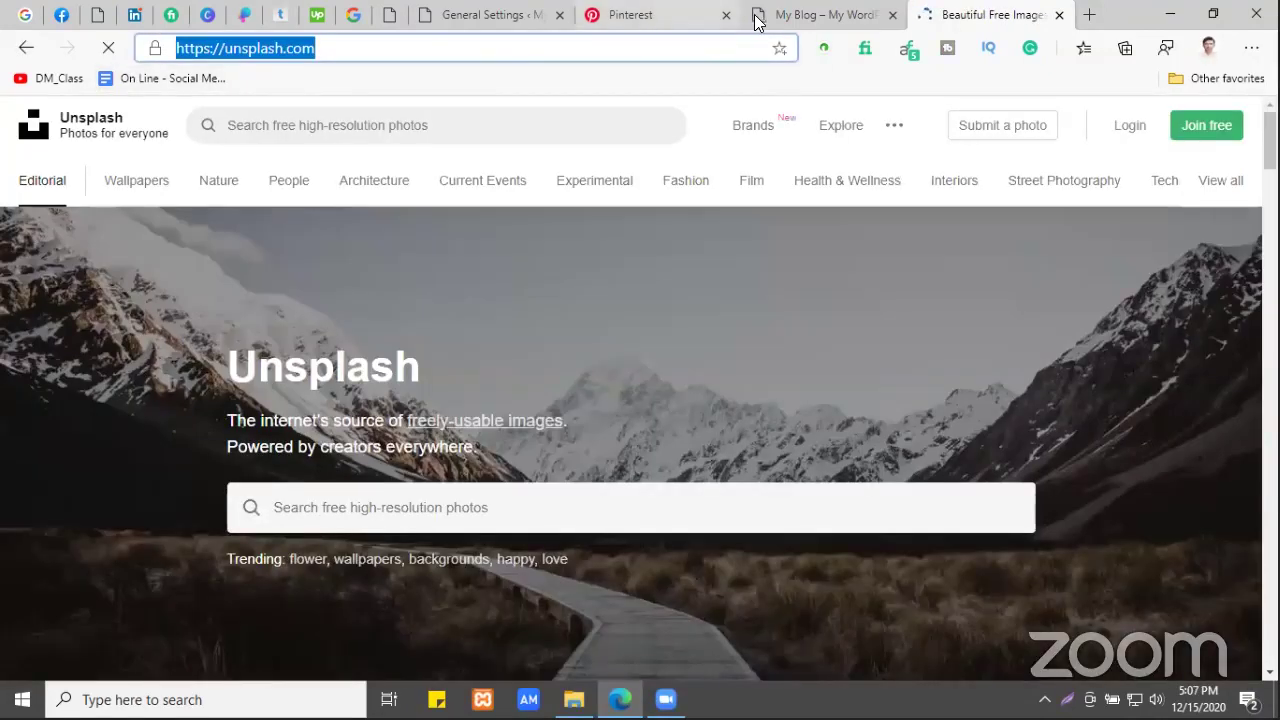
click(640, 15)
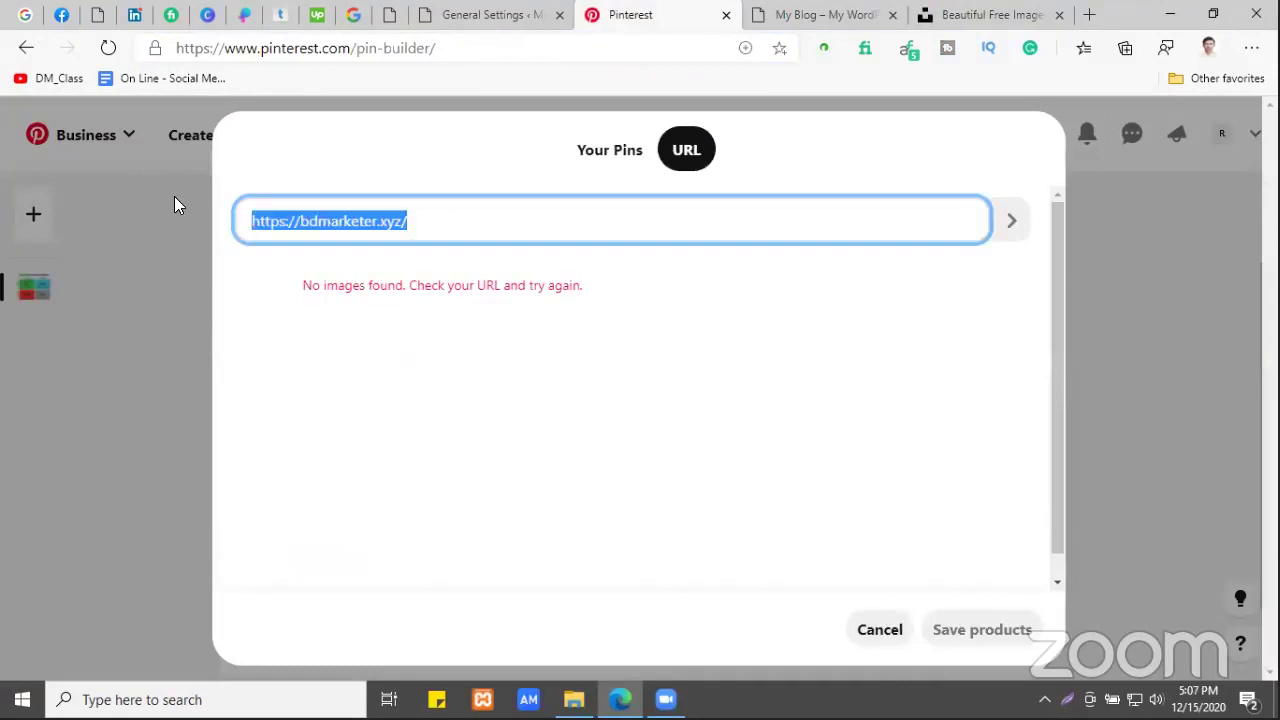
Tag the unsplash.com laptop photo with the blue case as a product on the pin
key(ctrl+v)
click(1006, 226)
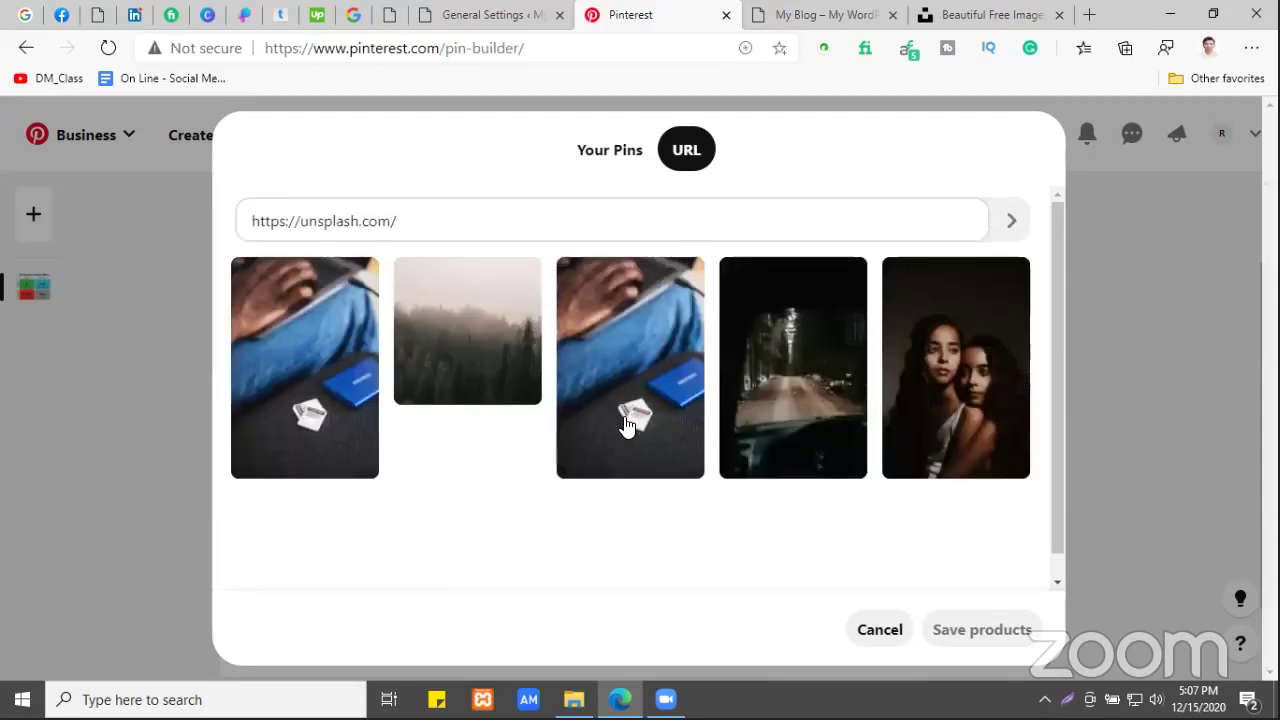
scroll(625, 425, down, 1)
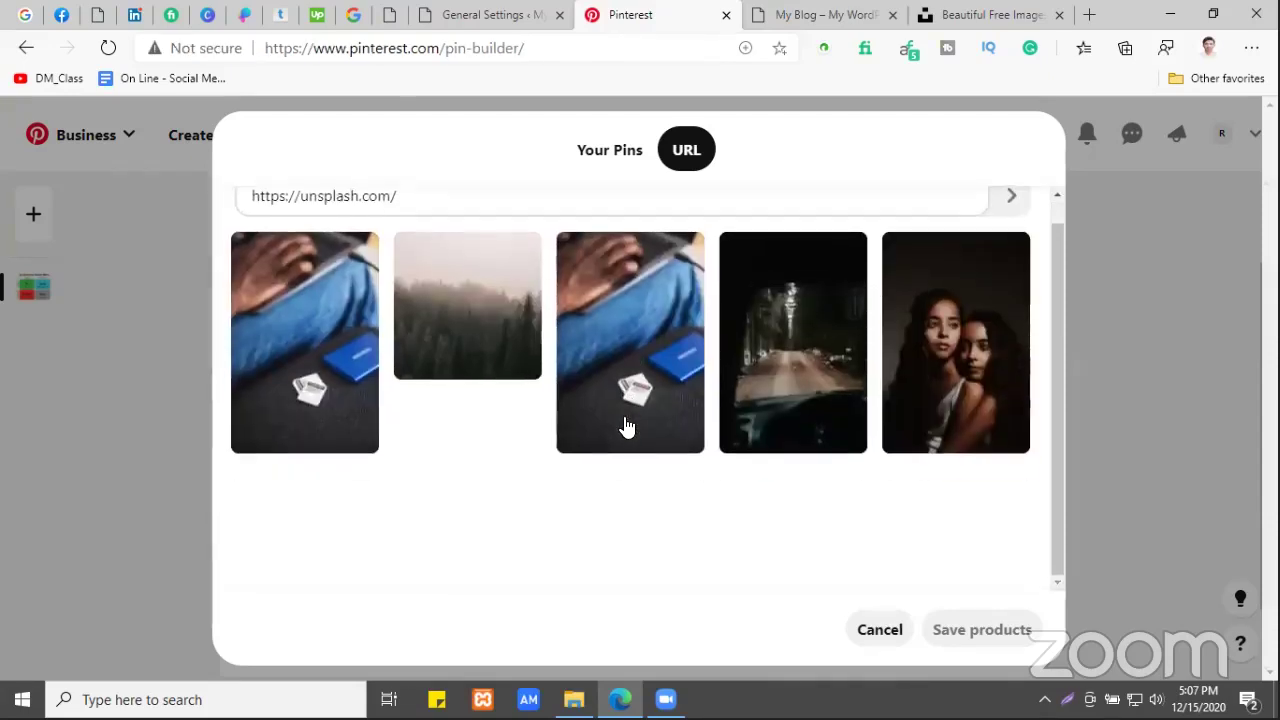
click(289, 352)
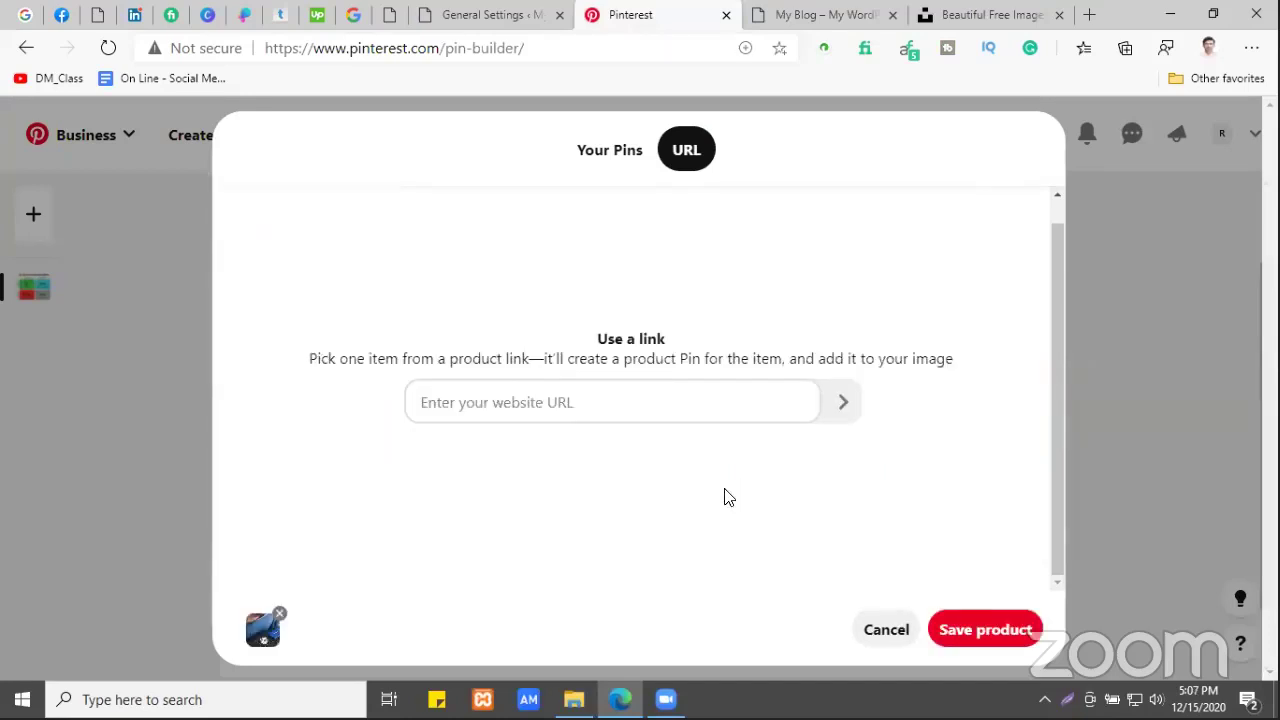
click(985, 630)
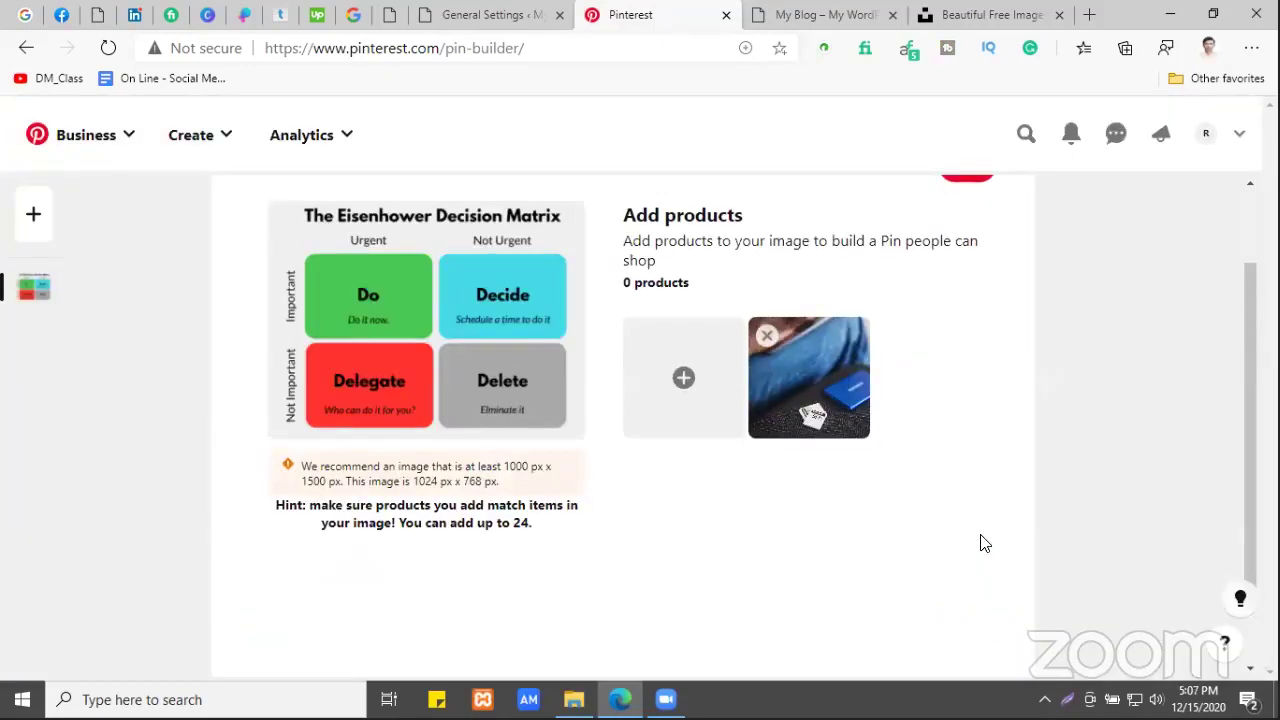
Cancel adding a second product and finish tagging products
scroll(980, 543, up, 1)
click(694, 500)
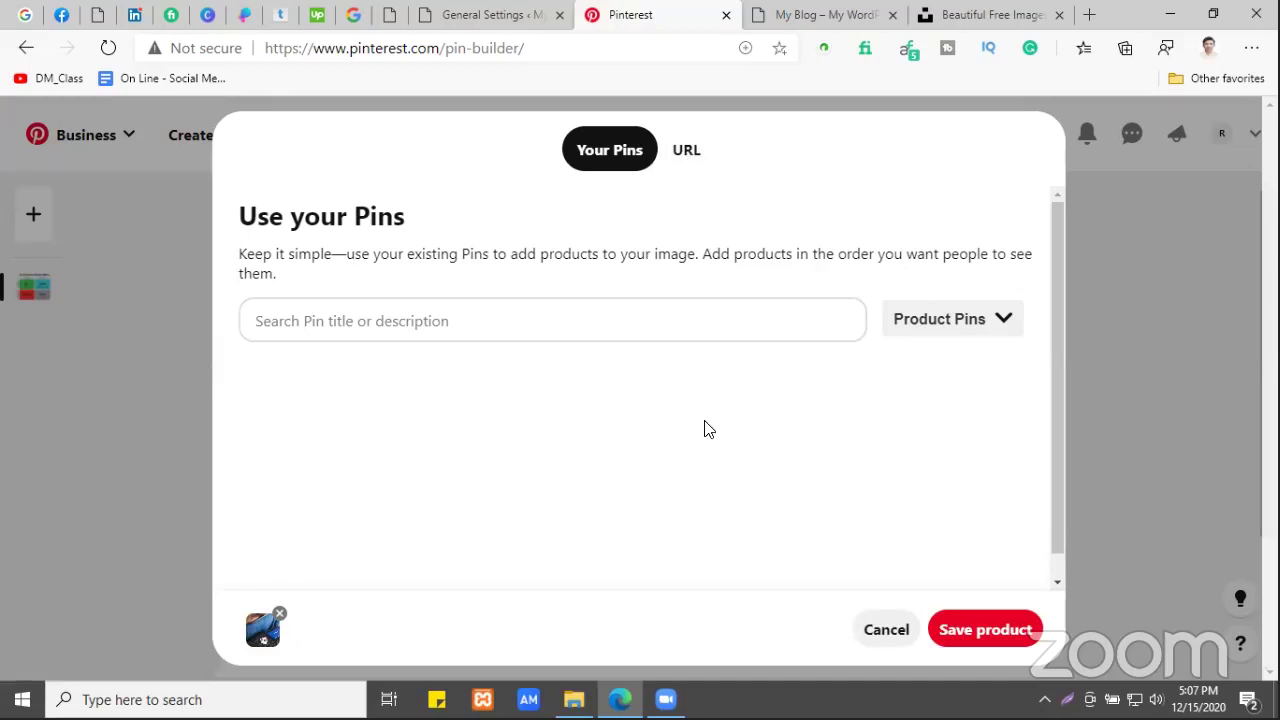
click(861, 630)
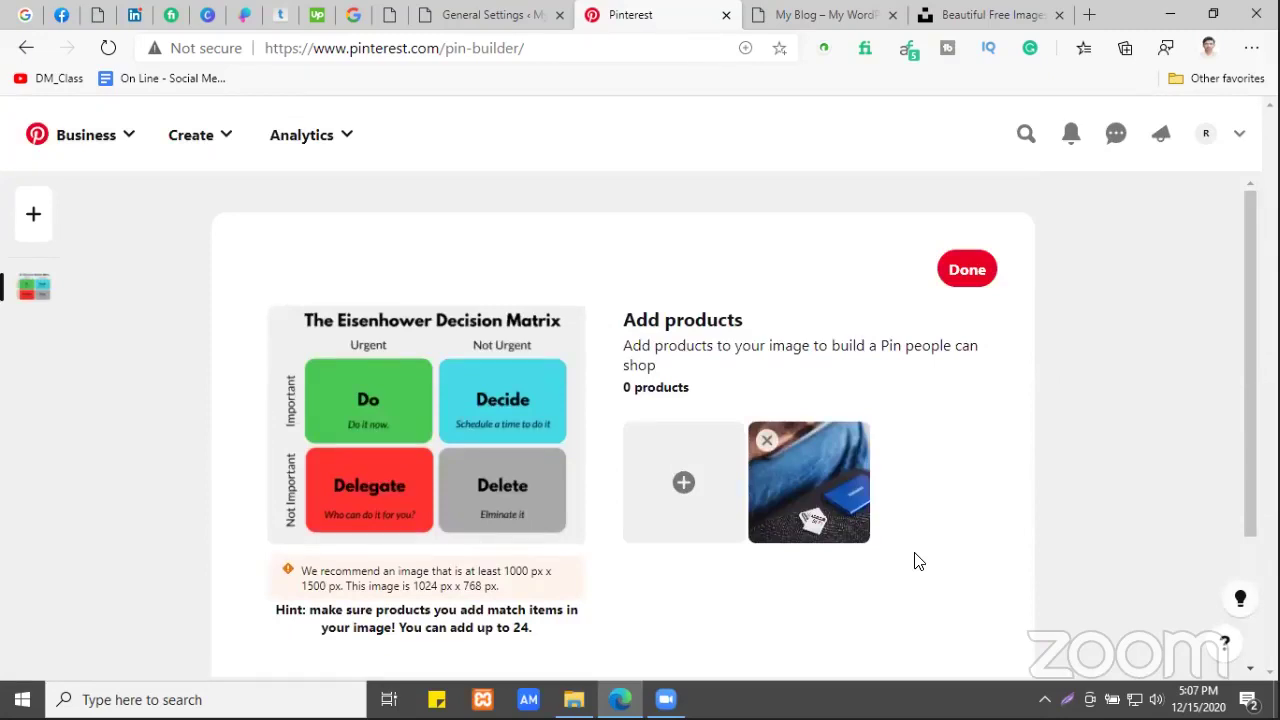
click(965, 289)
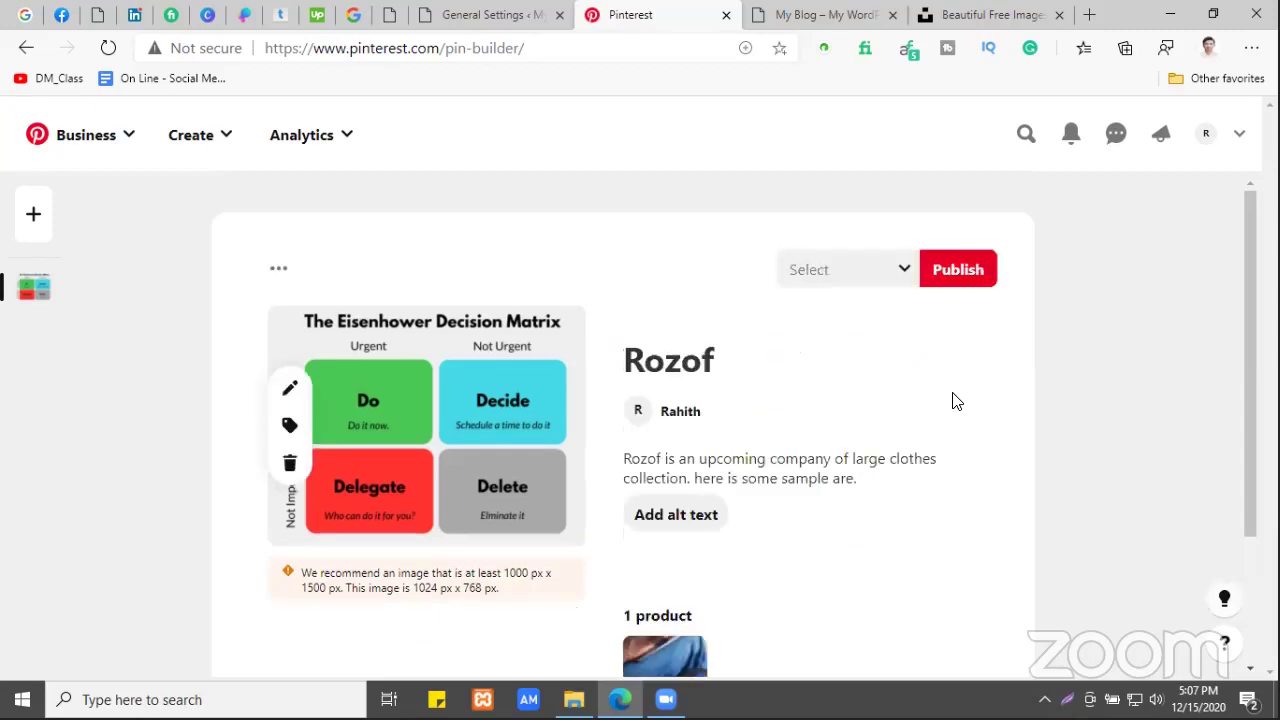
Scroll down to the 'Add a destination link' field and focus it
scroll(955, 400, down, 2)
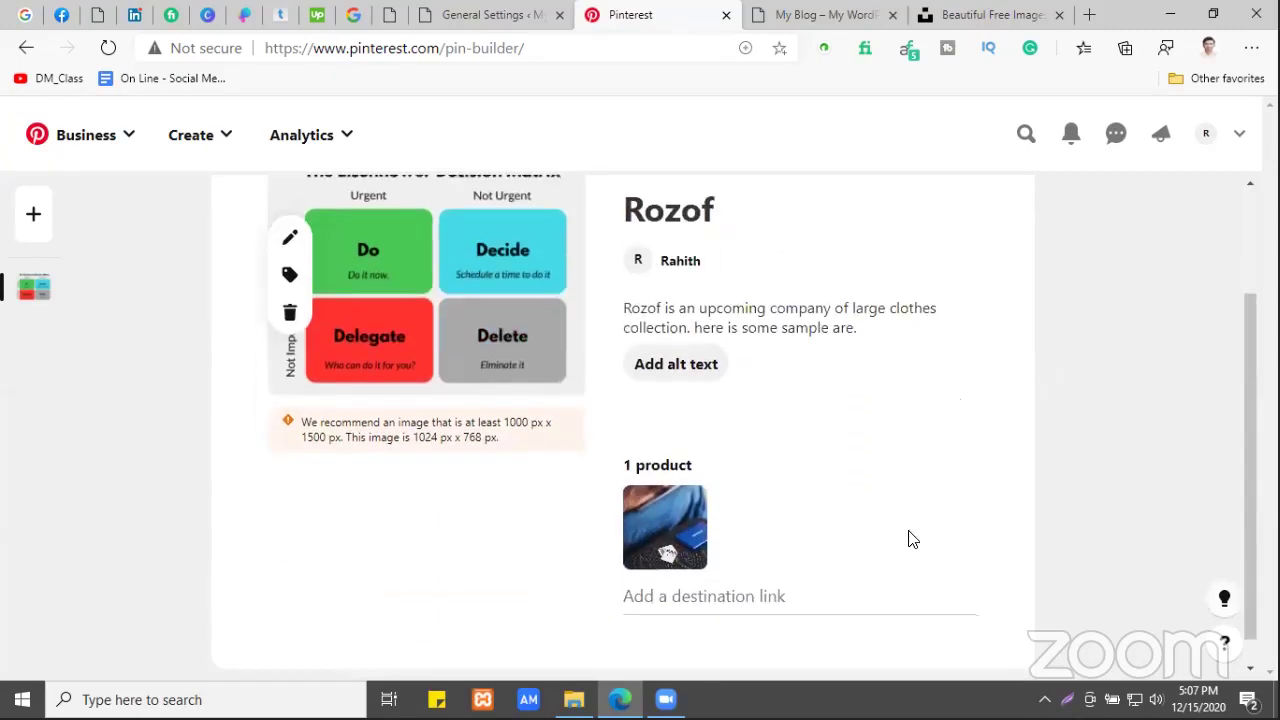
click(689, 600)
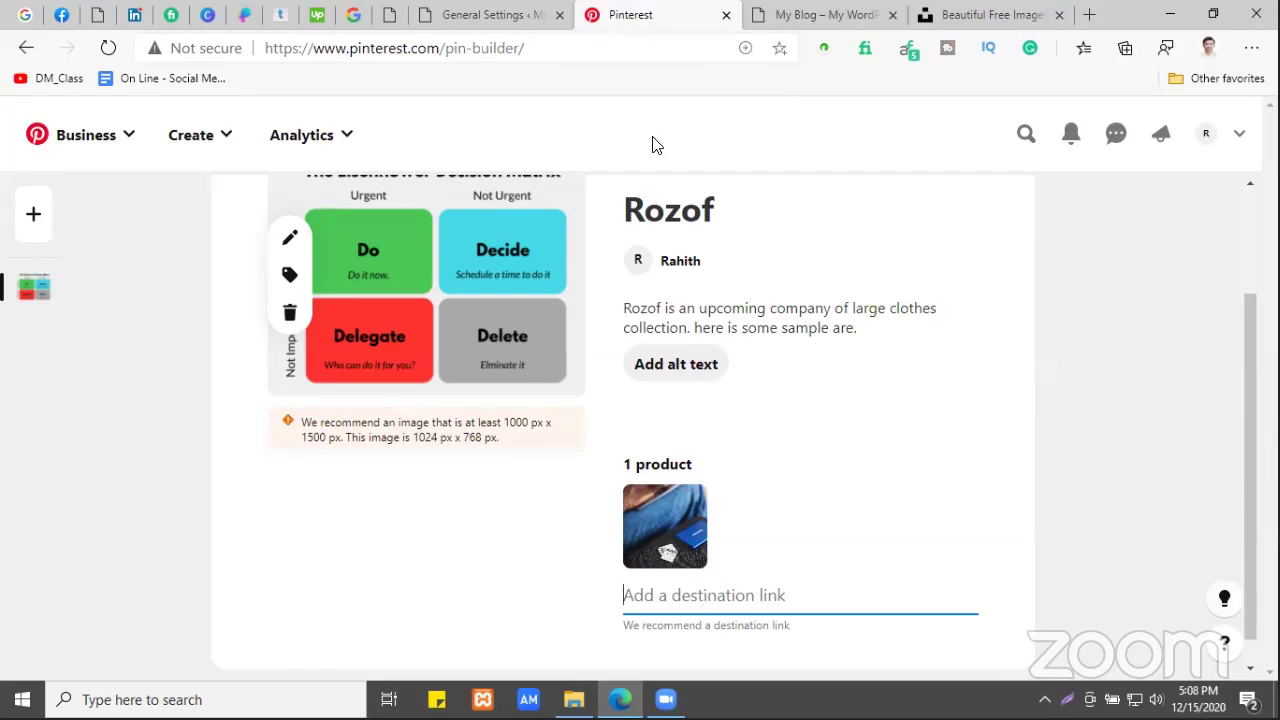
Open Facebook in a new tab and get the blog address from the My Blog tab
key(ctrl+t)
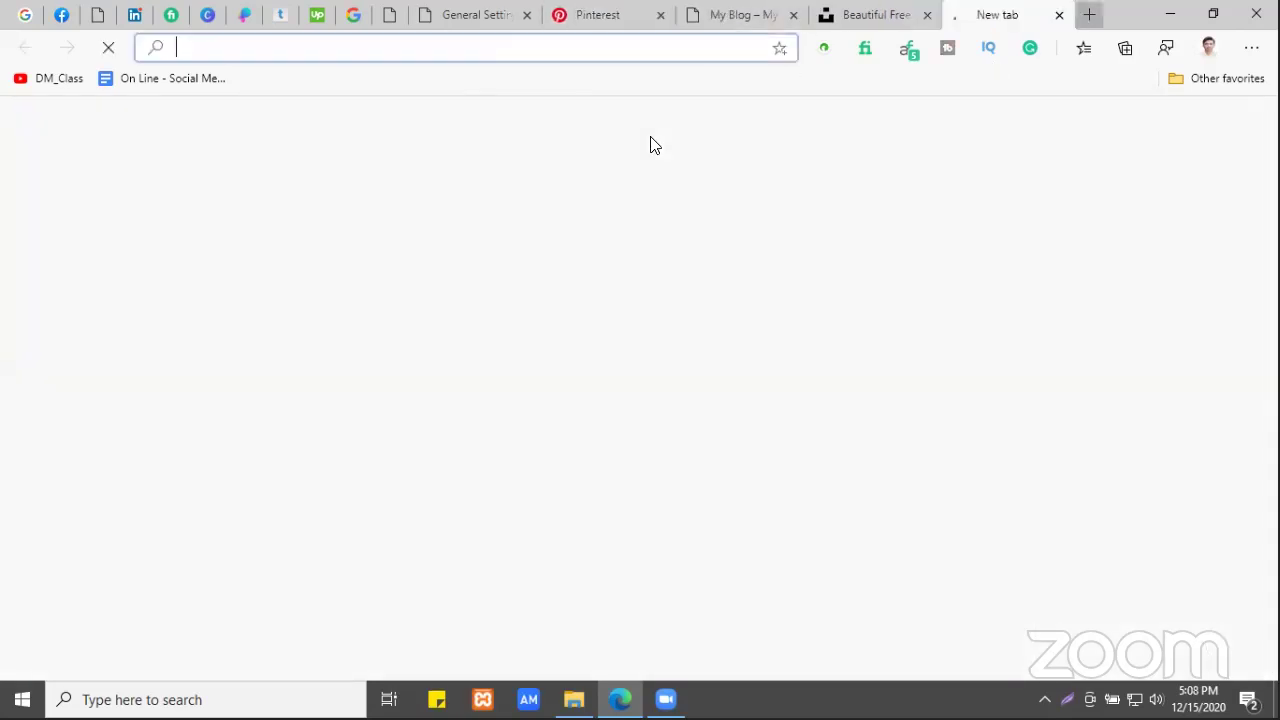
text(fa)
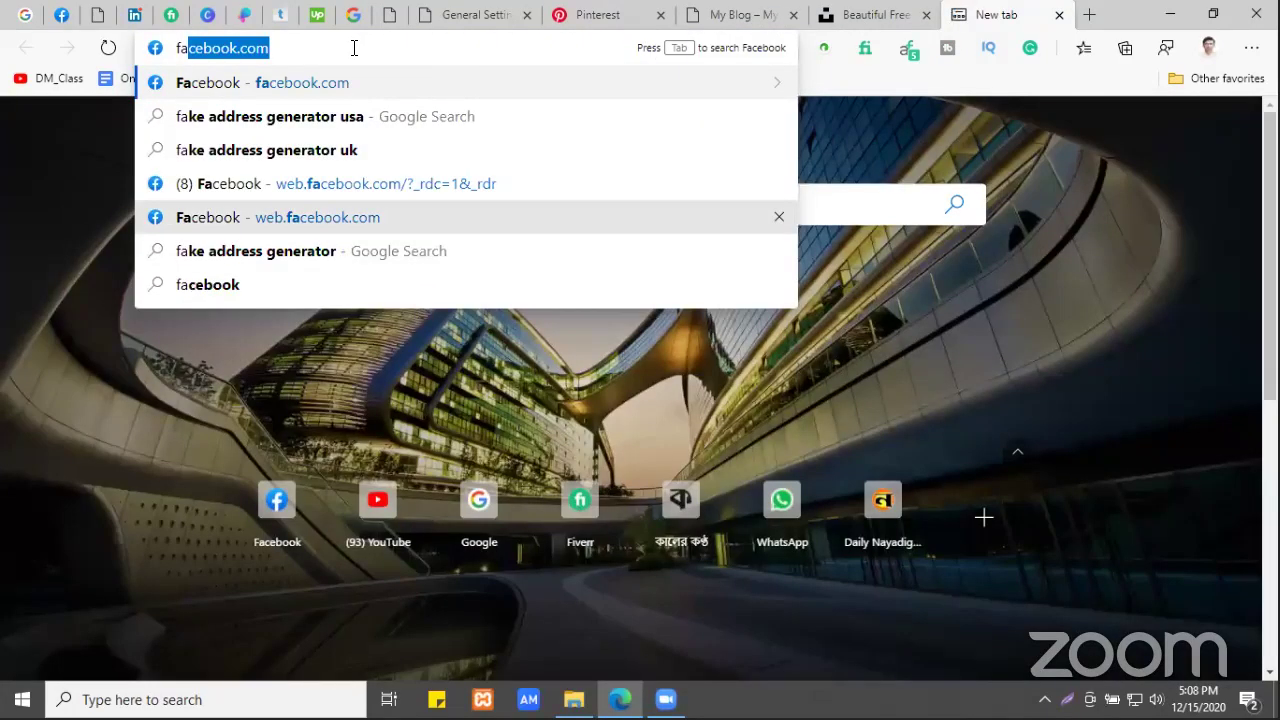
key(Return)
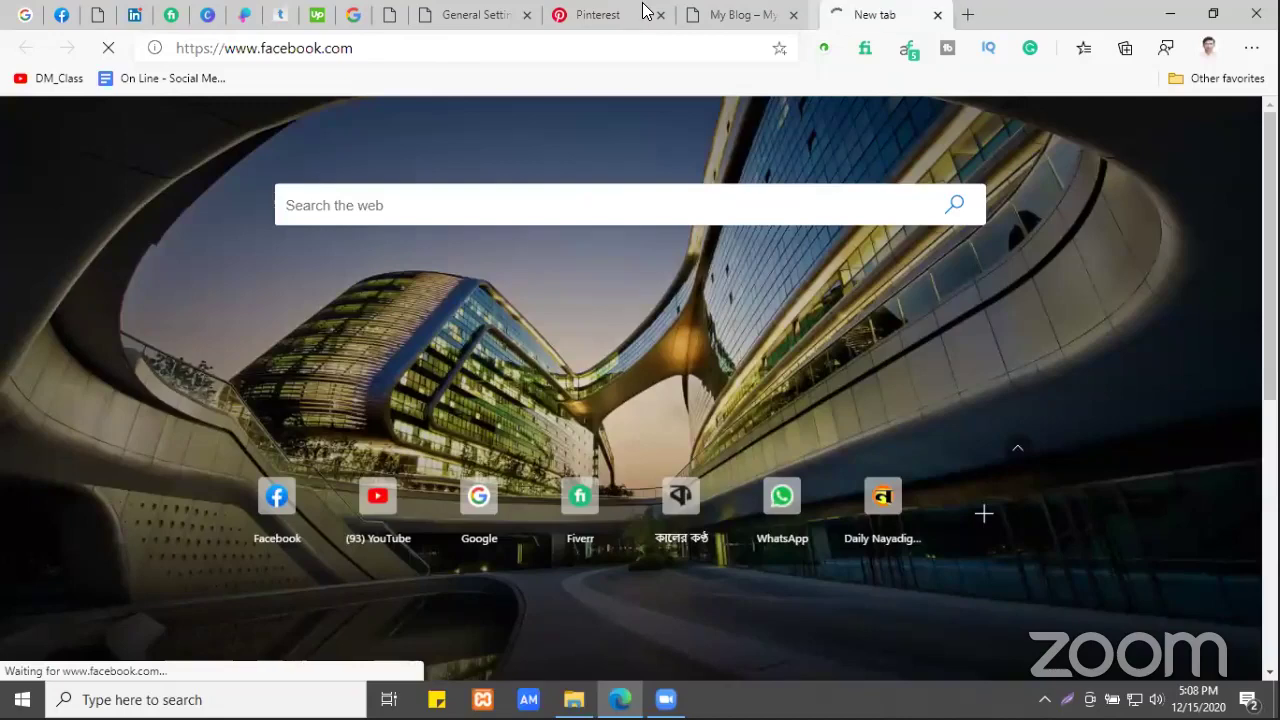
key(ctrl+shift+Tab)
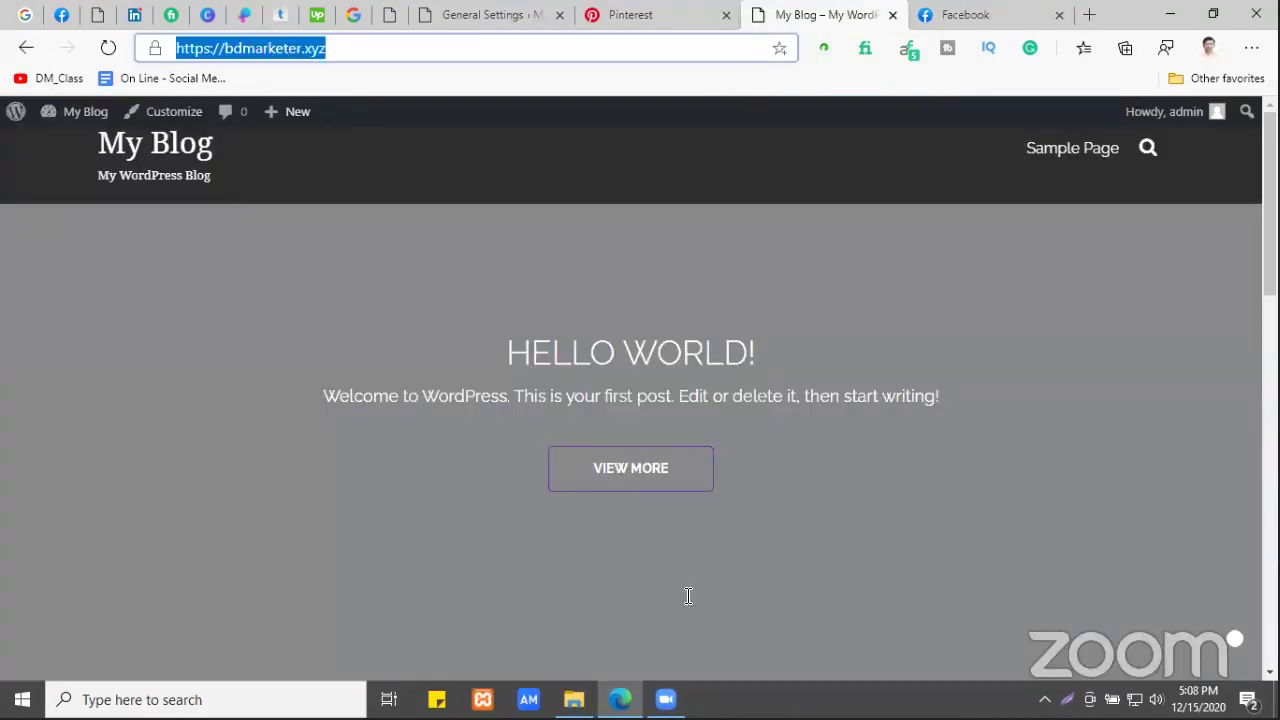
key(ctrl+shift+Tab)
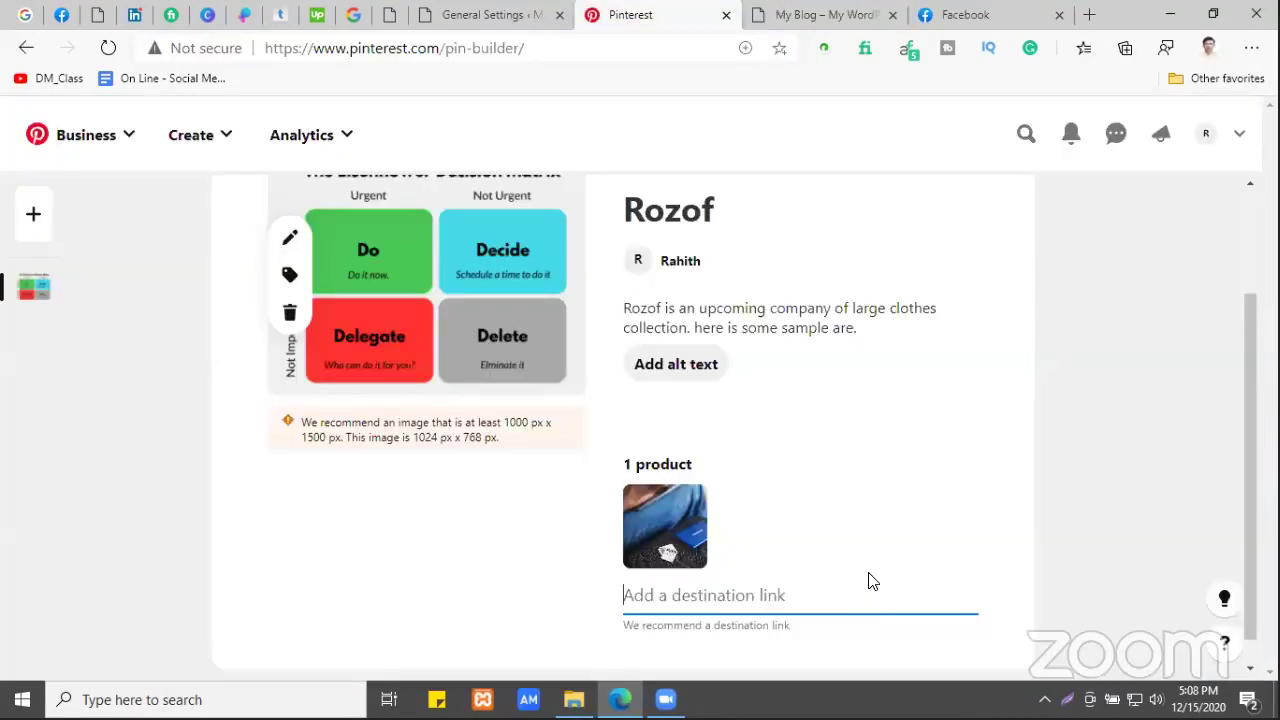
text(https://bdmarketer.xyz/)
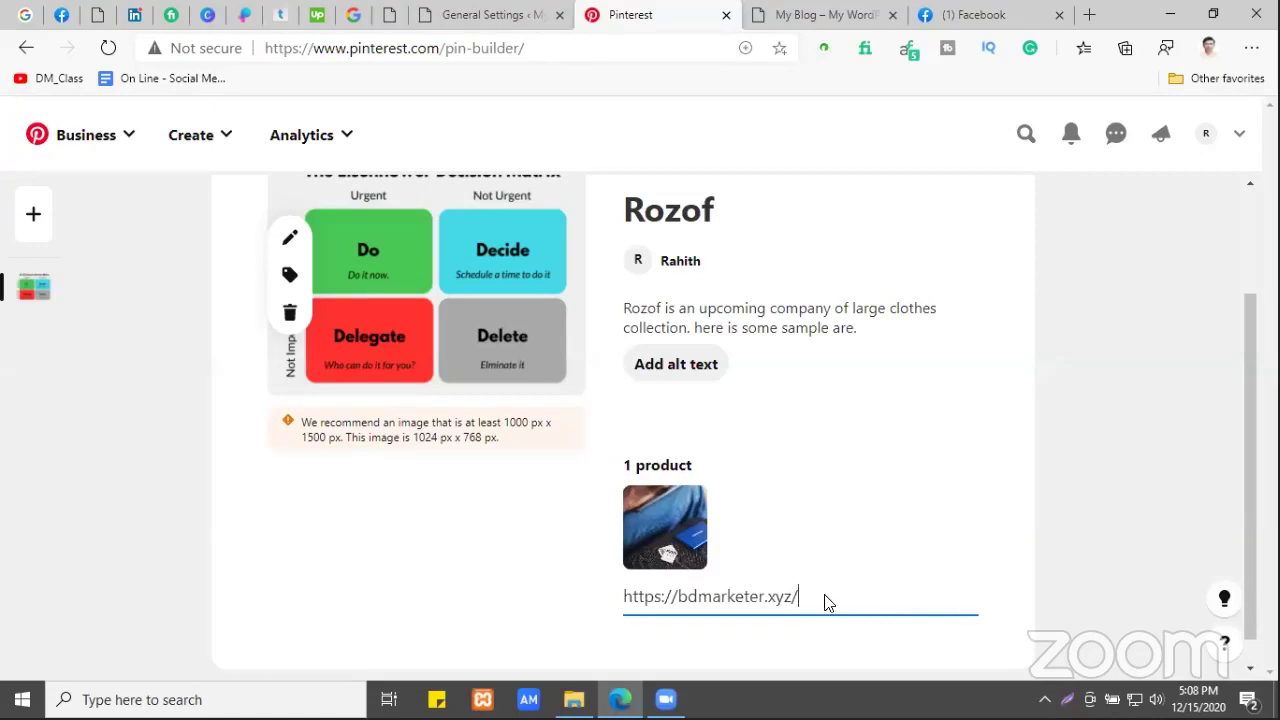
scroll(825, 595, down, 1)
key(BackSpace)
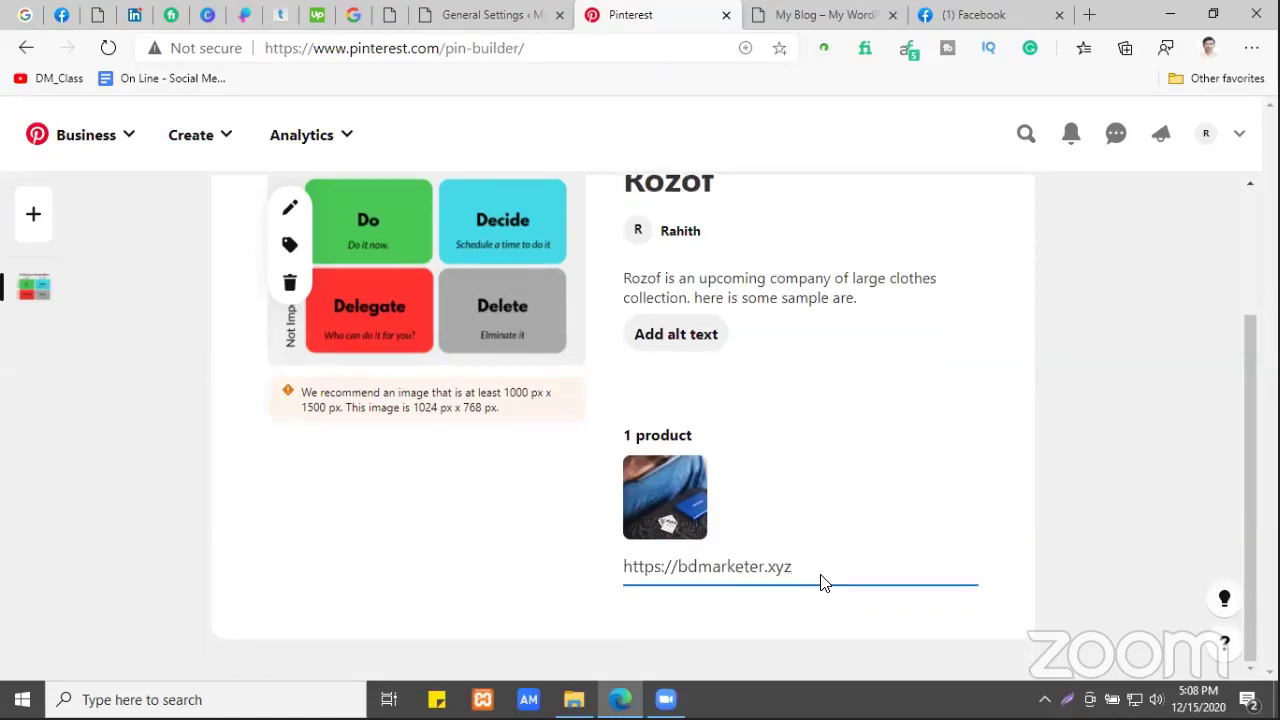
click(785, 606)
scroll(954, 300, up, 3)
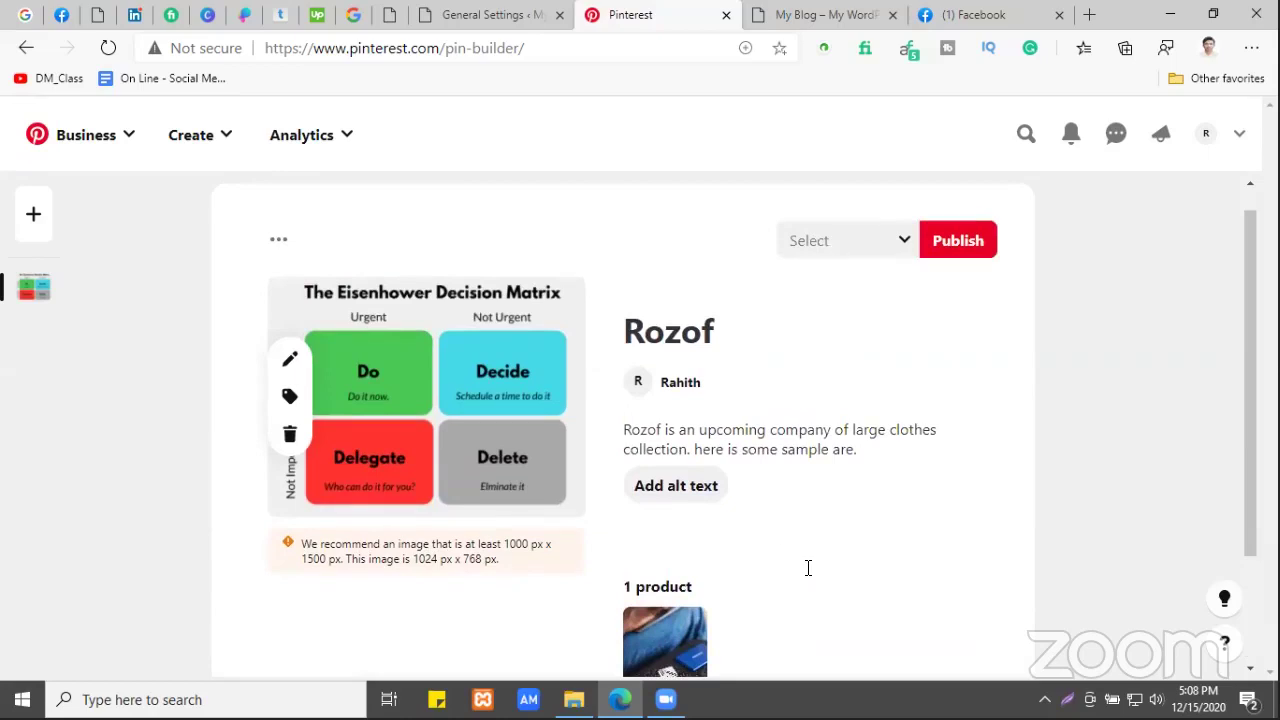
scroll(808, 567, down, 2)
scroll(903, 323, up, 2)
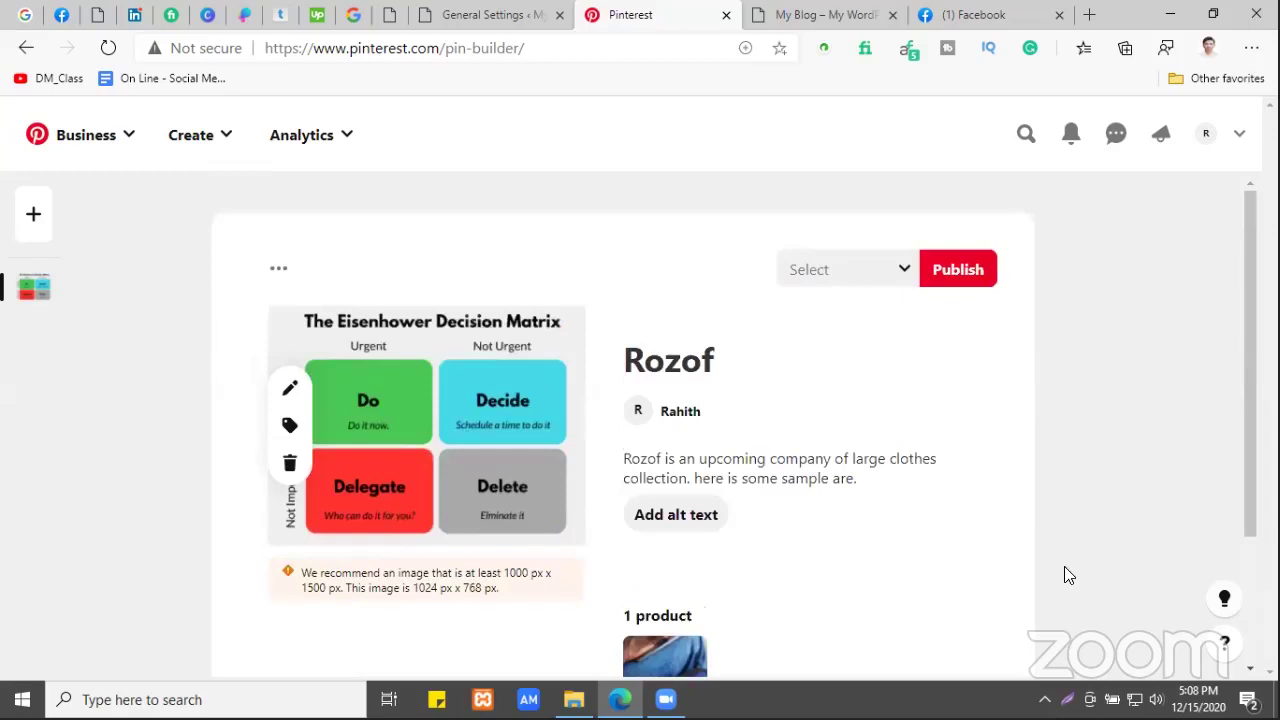
scroll(1066, 568, down, 2)
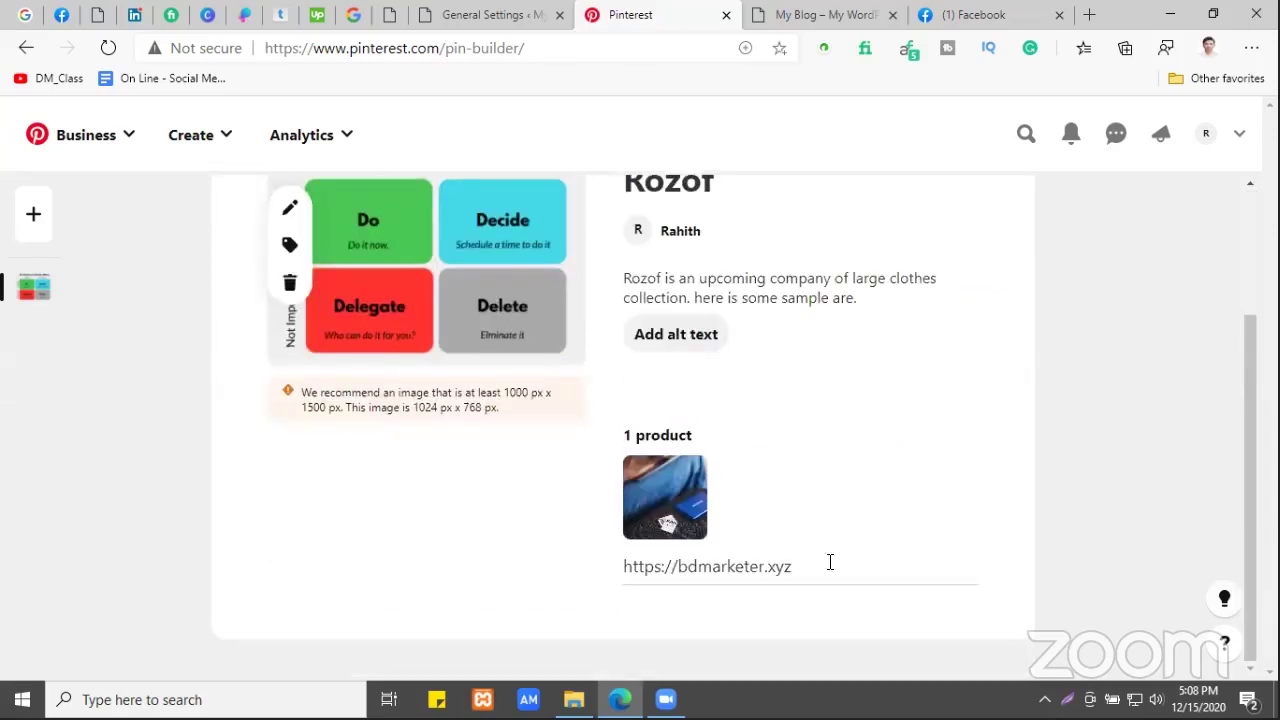
Enter the alt text 'Please wait, see what are next.' for the pin
click(705, 338)
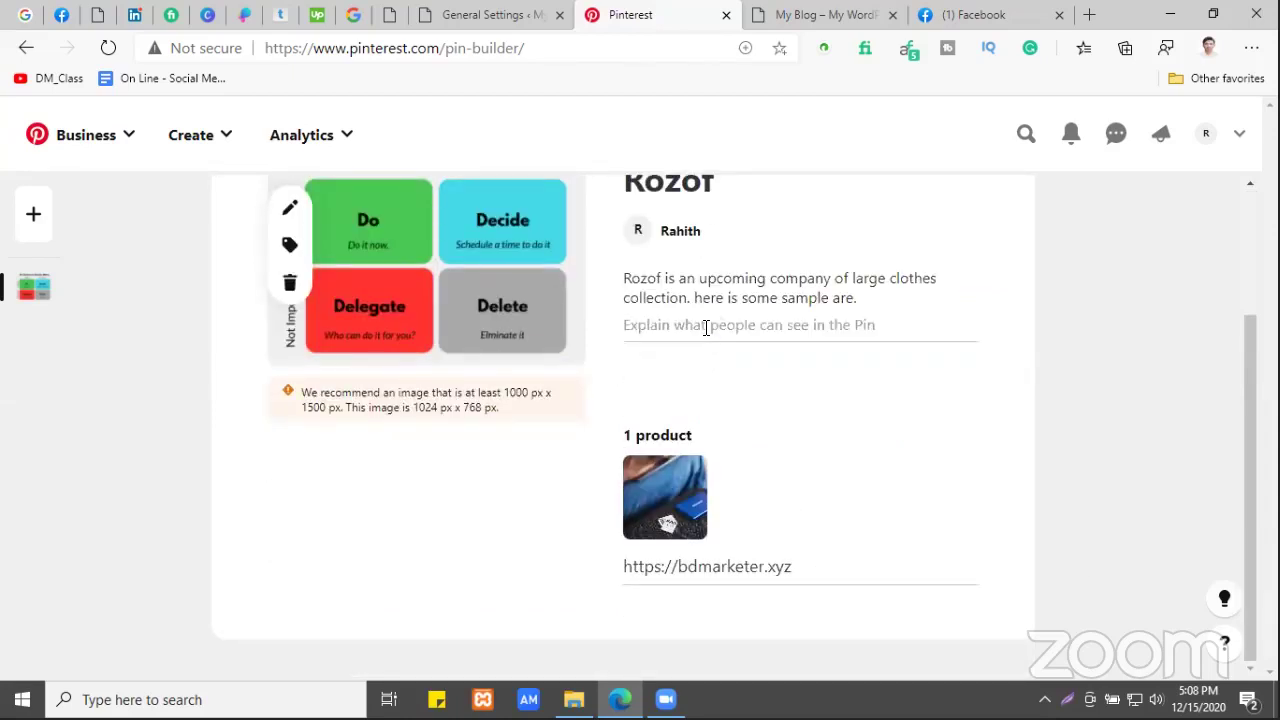
click(704, 327)
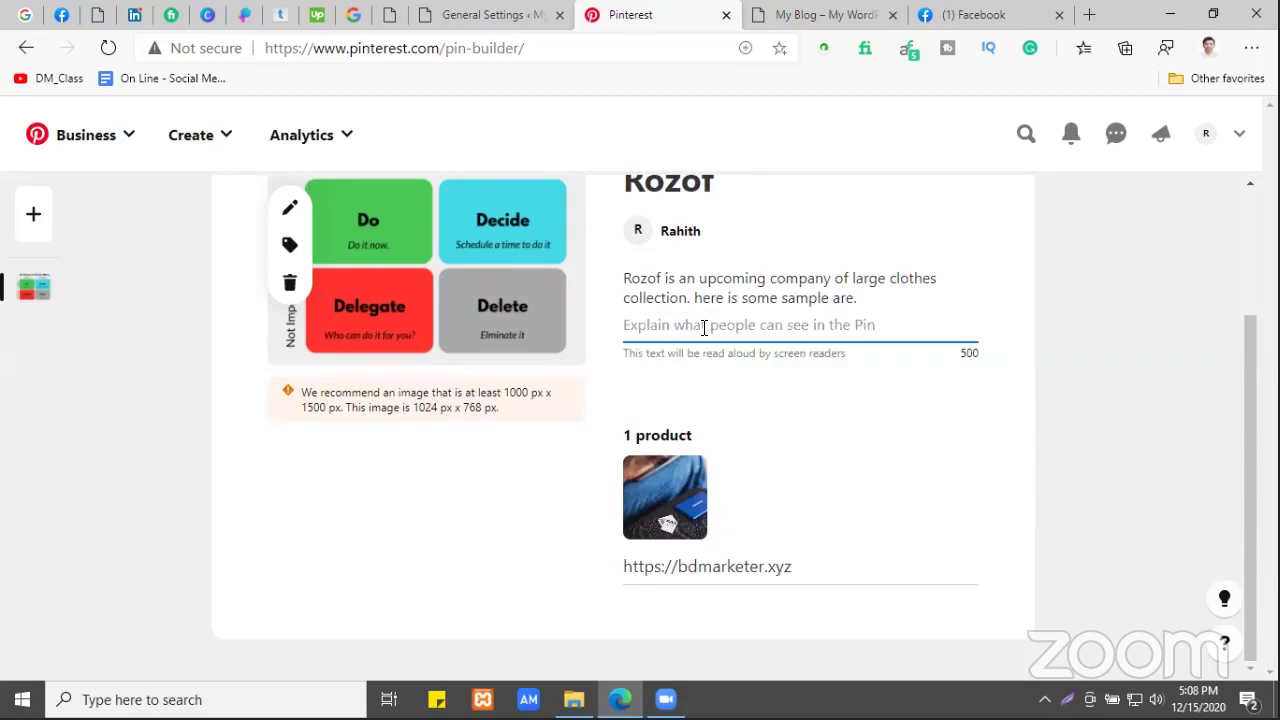
text(mob)
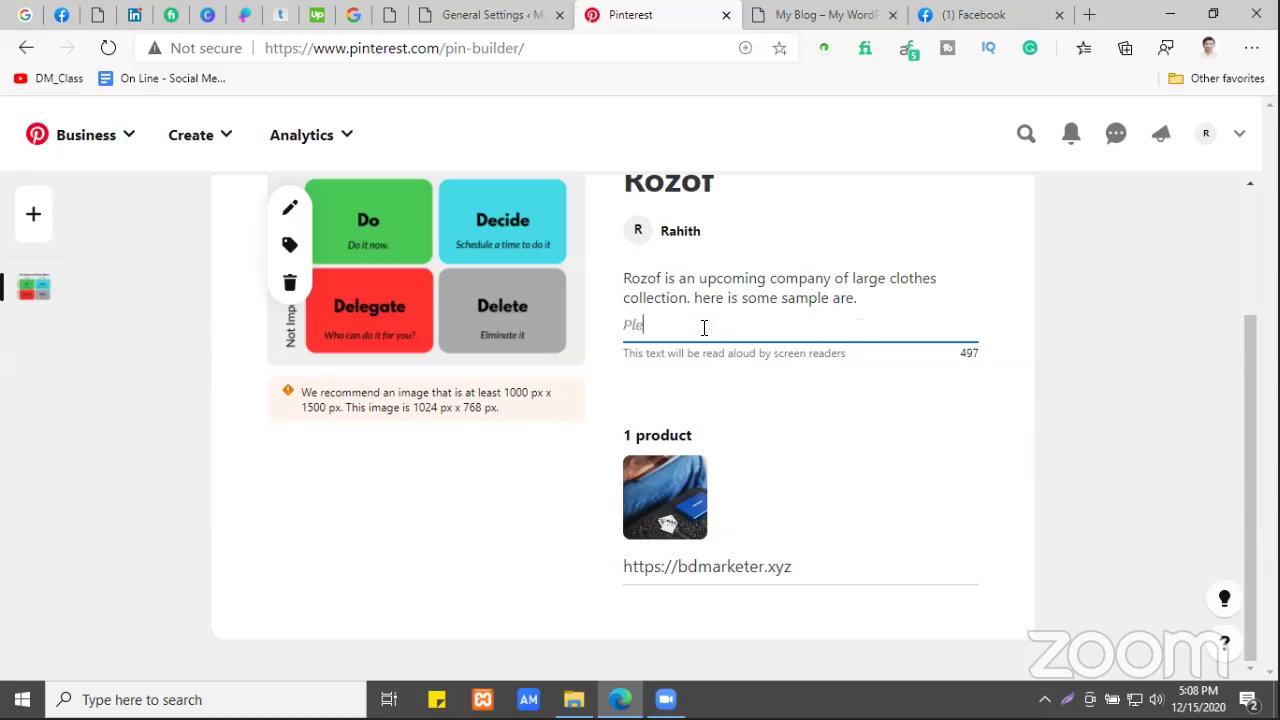
key(BackSpace)
key(BackSpace)
key(BackSpace)
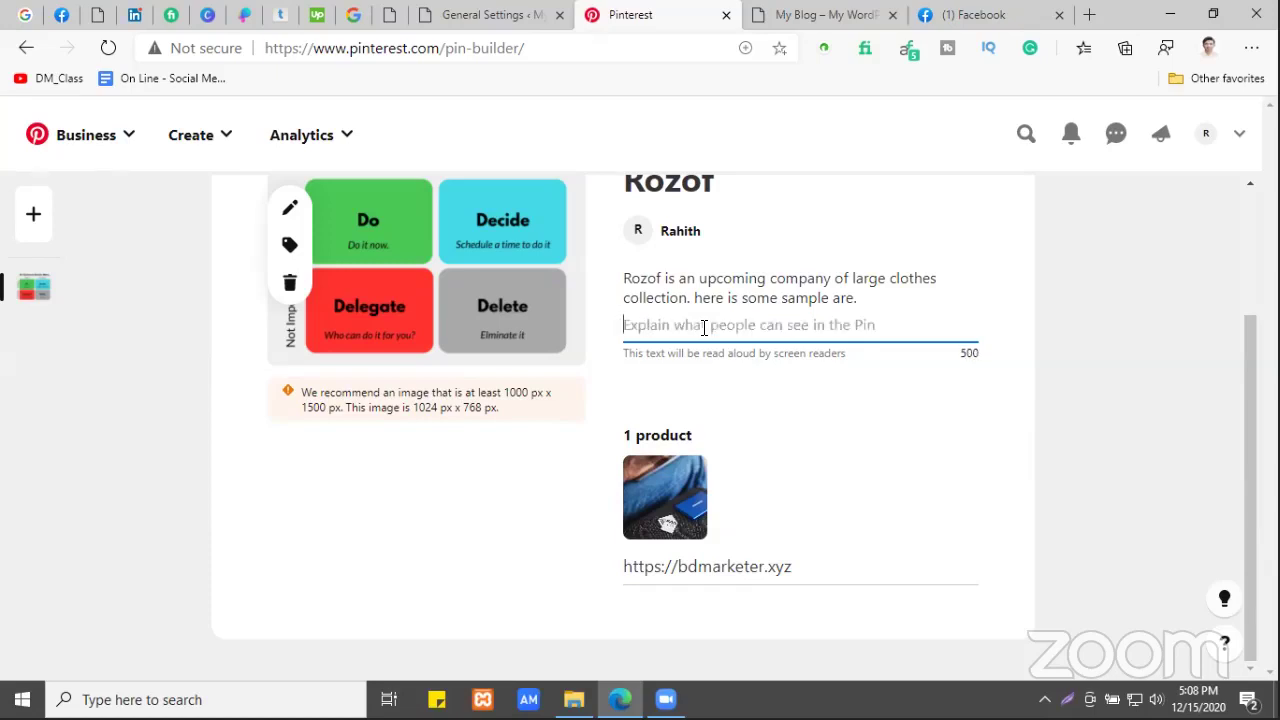
text(Please )
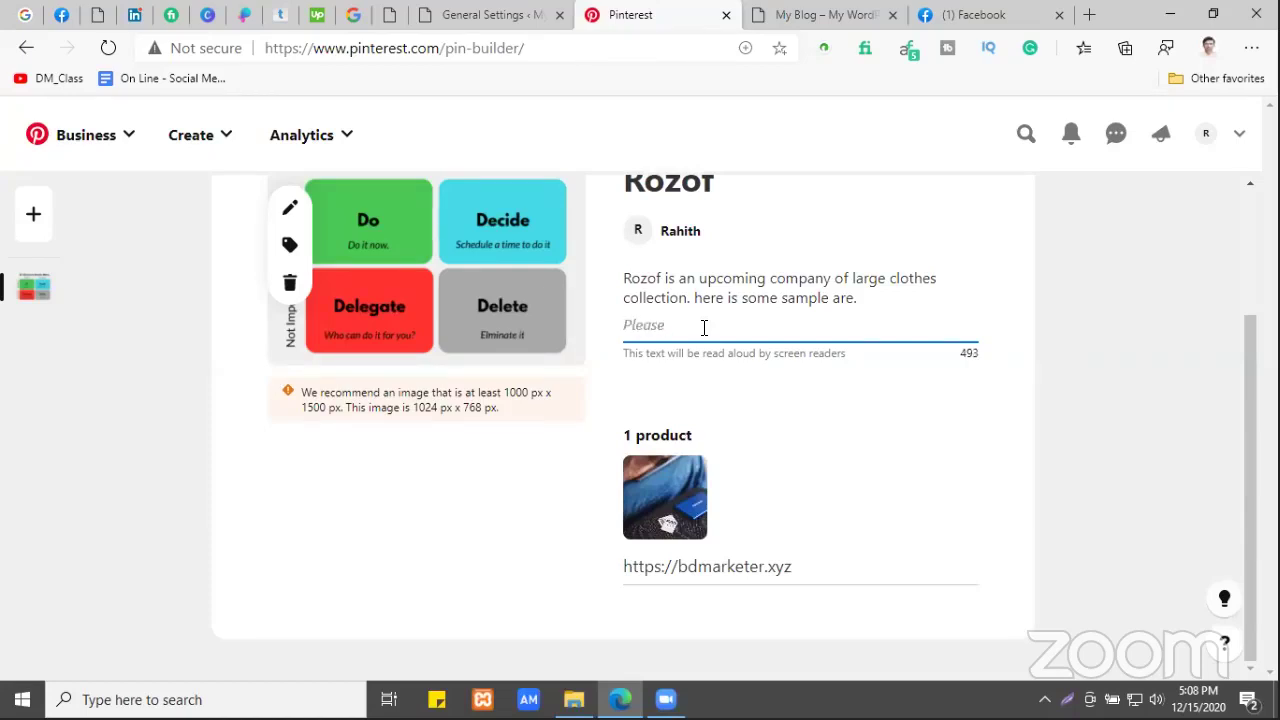
text(wait, see what are )
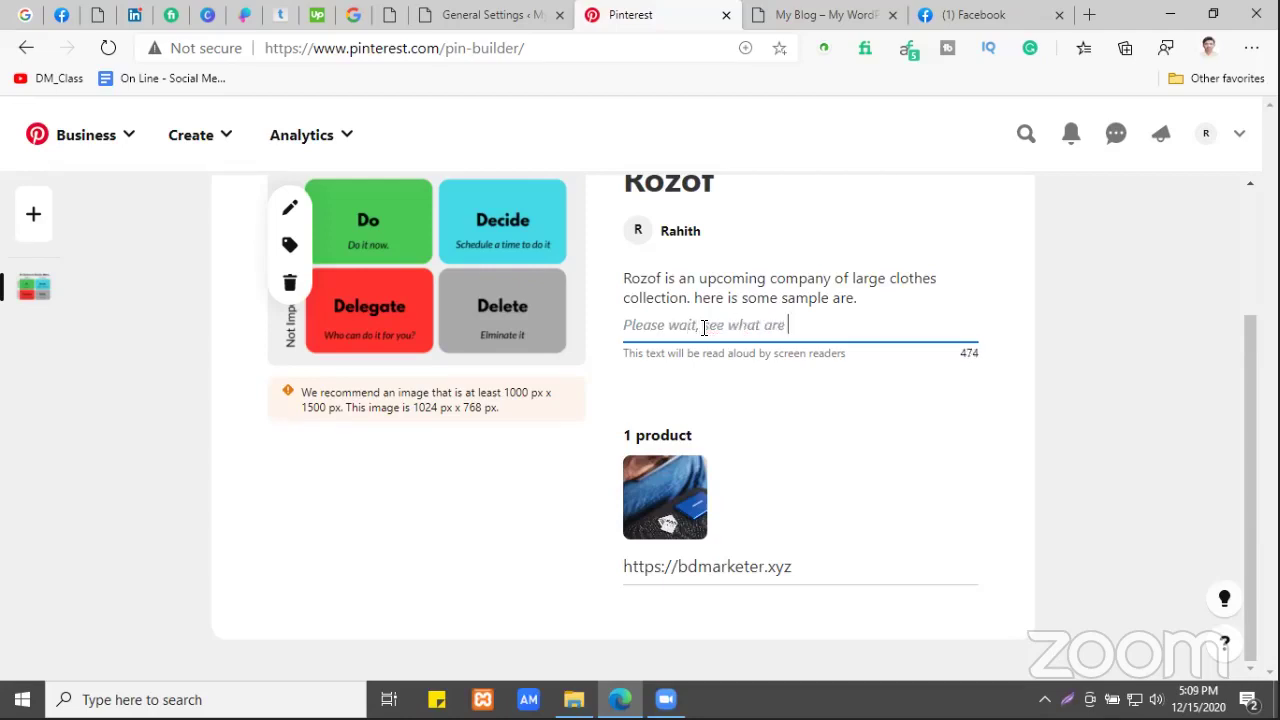
text(next.)
key(BackSpace)
text(.)
click(740, 387)
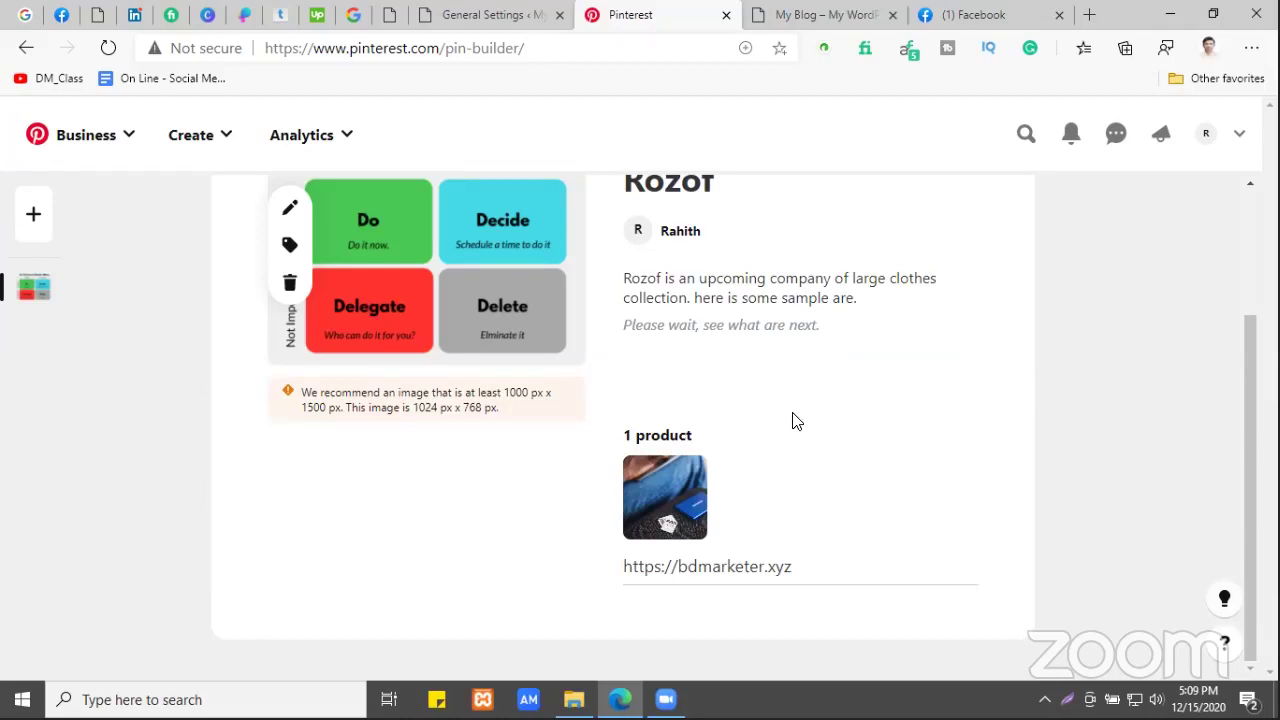
Correct the alt text to 'Please wait and see what are next.'
click(666, 326)
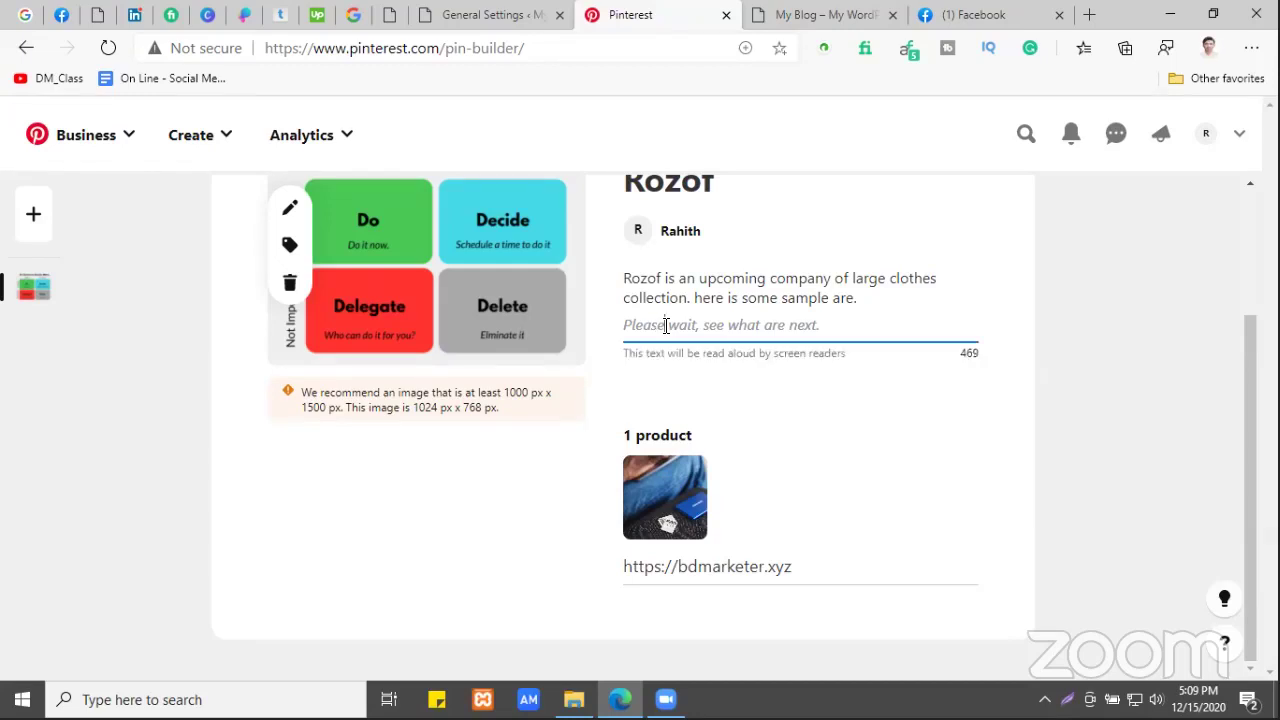
click(727, 338)
key(Left)
key(Left)
key(Left)
key(Left)
key(Left)
key(BackSpace)
text(and)
click(757, 324)
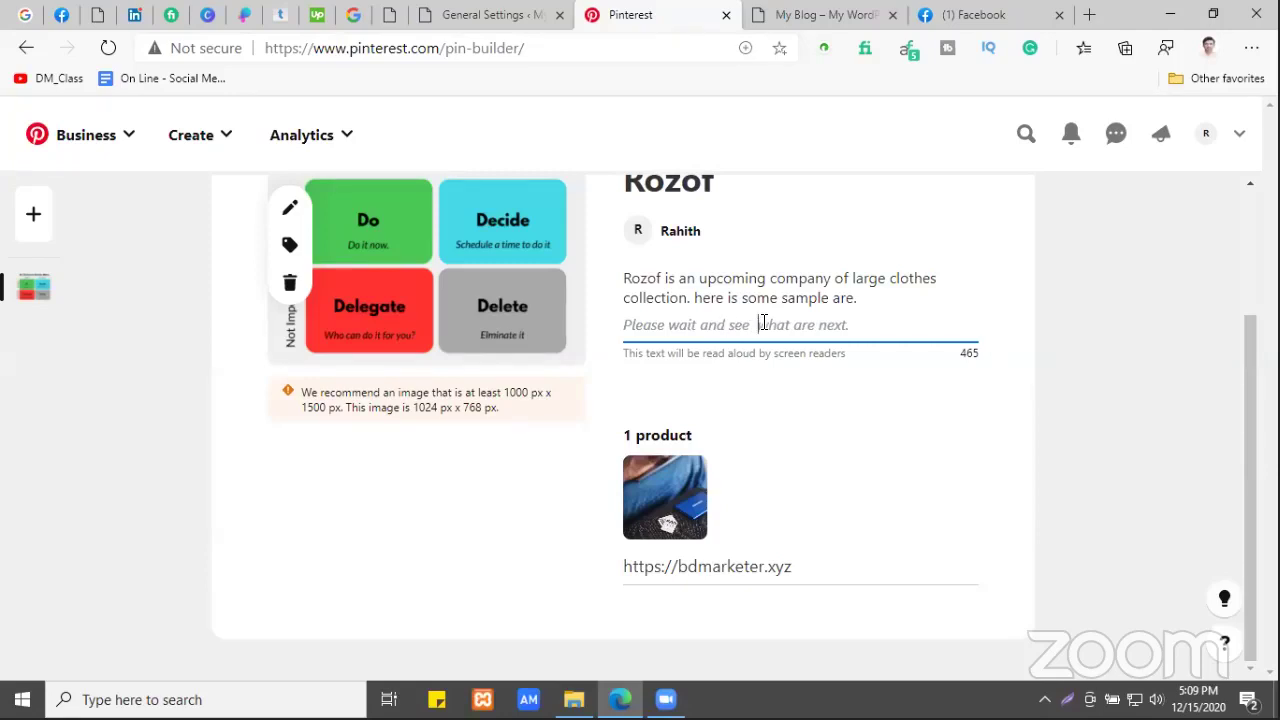
key(BackSpace)
click(813, 451)
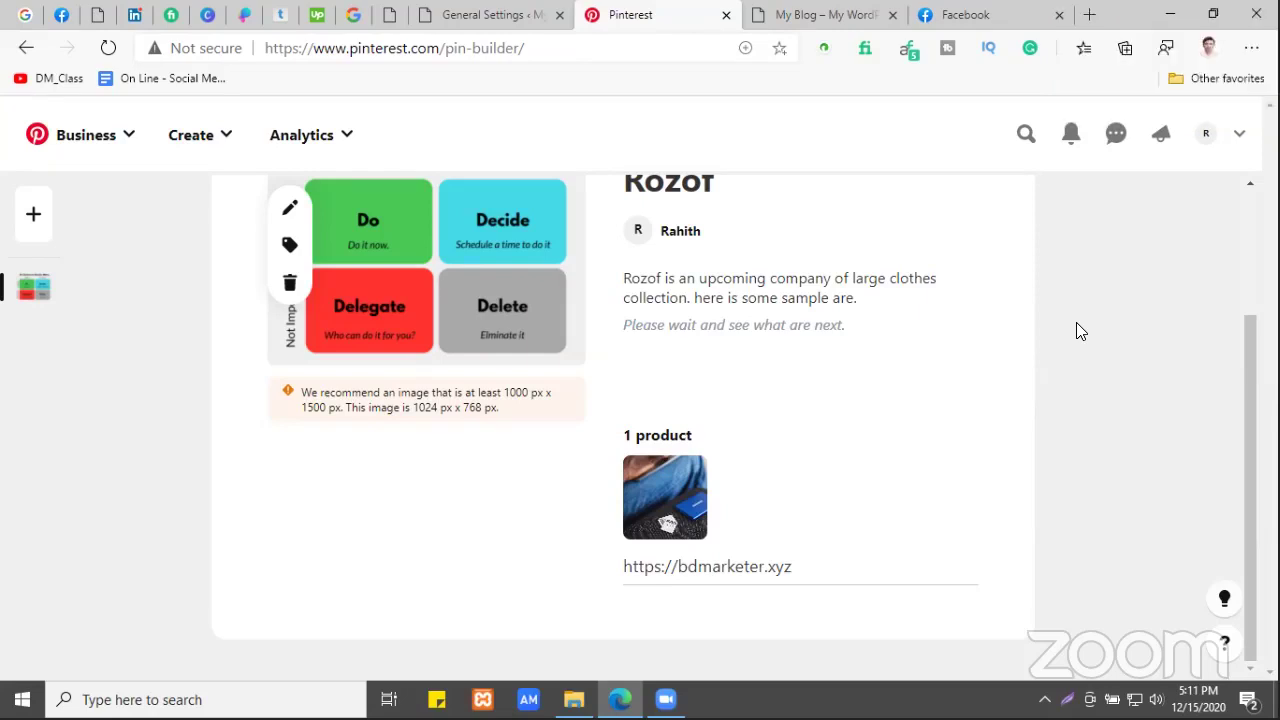
Open the Select board dropdown beside Publish to list boards for the Rozof pin
scroll(1076, 322, up, 3)
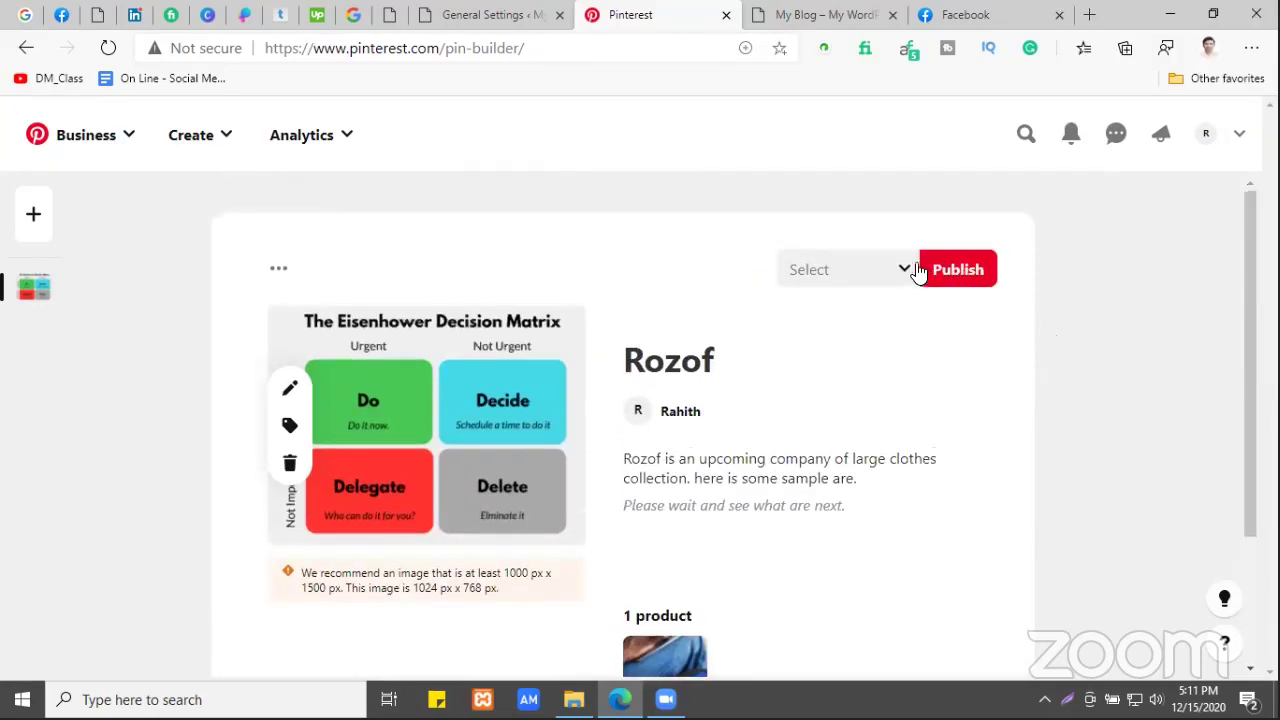
click(908, 268)
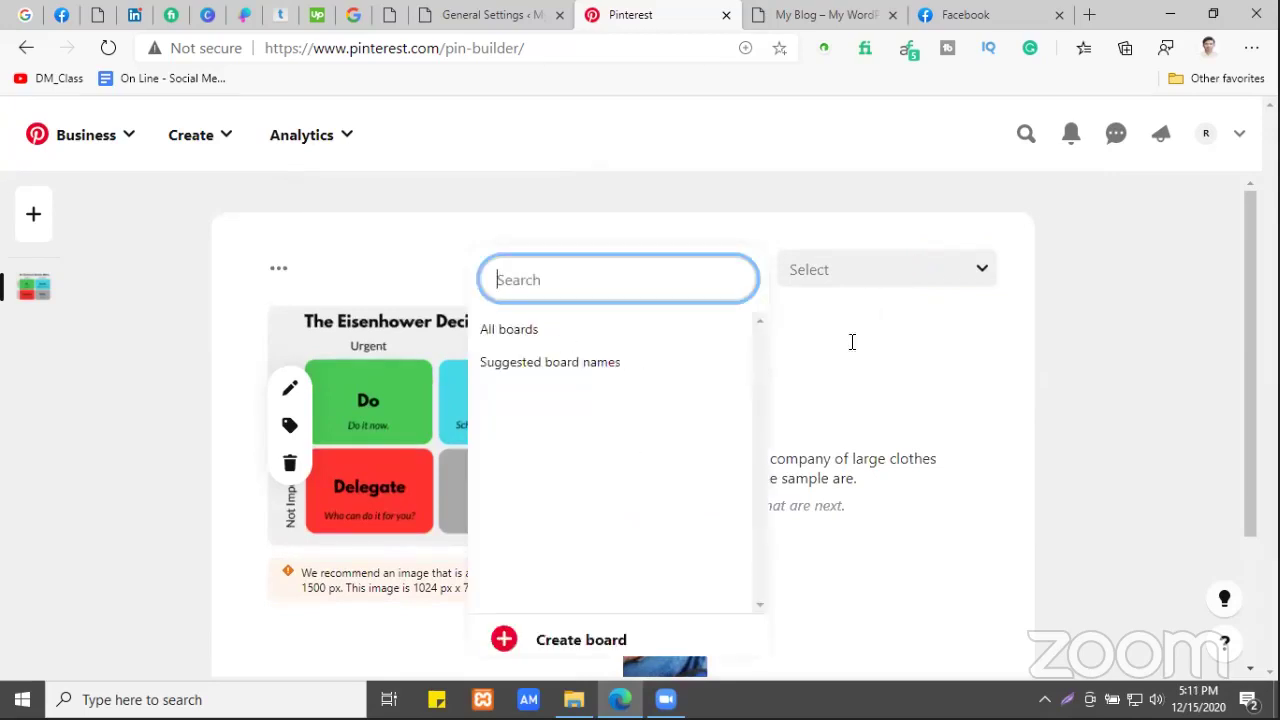
click(900, 374)
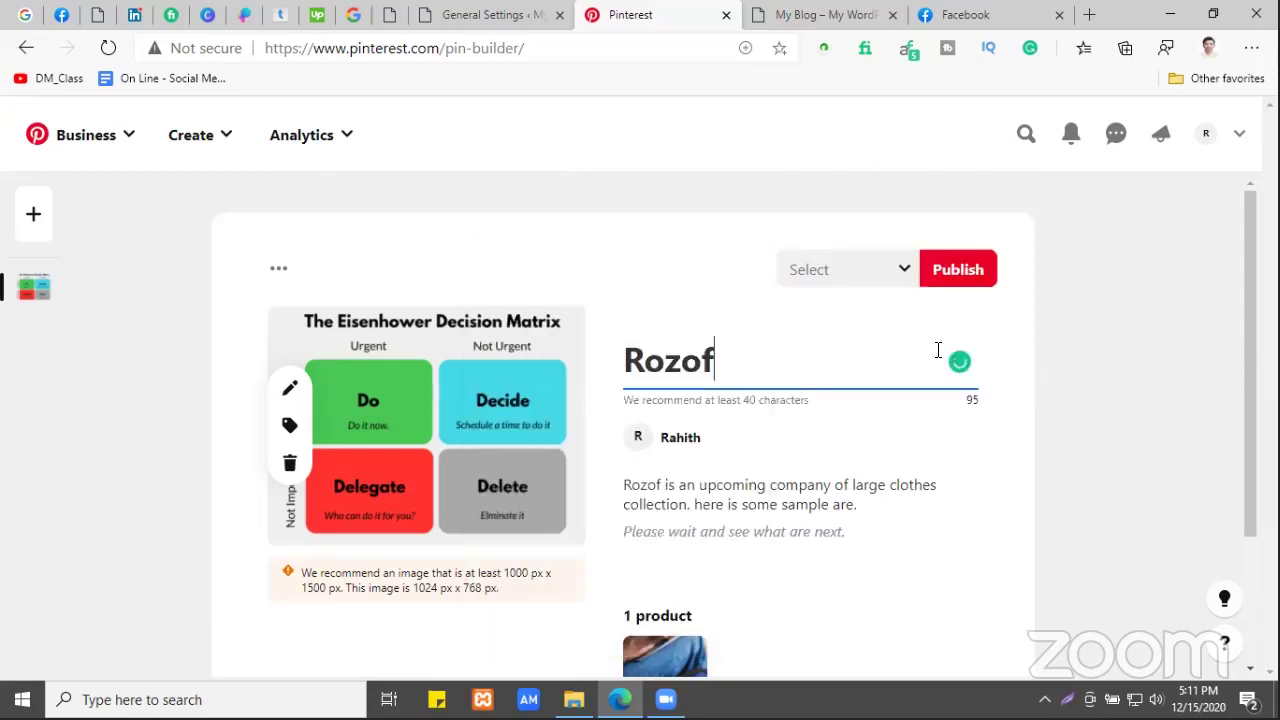
click(909, 270)
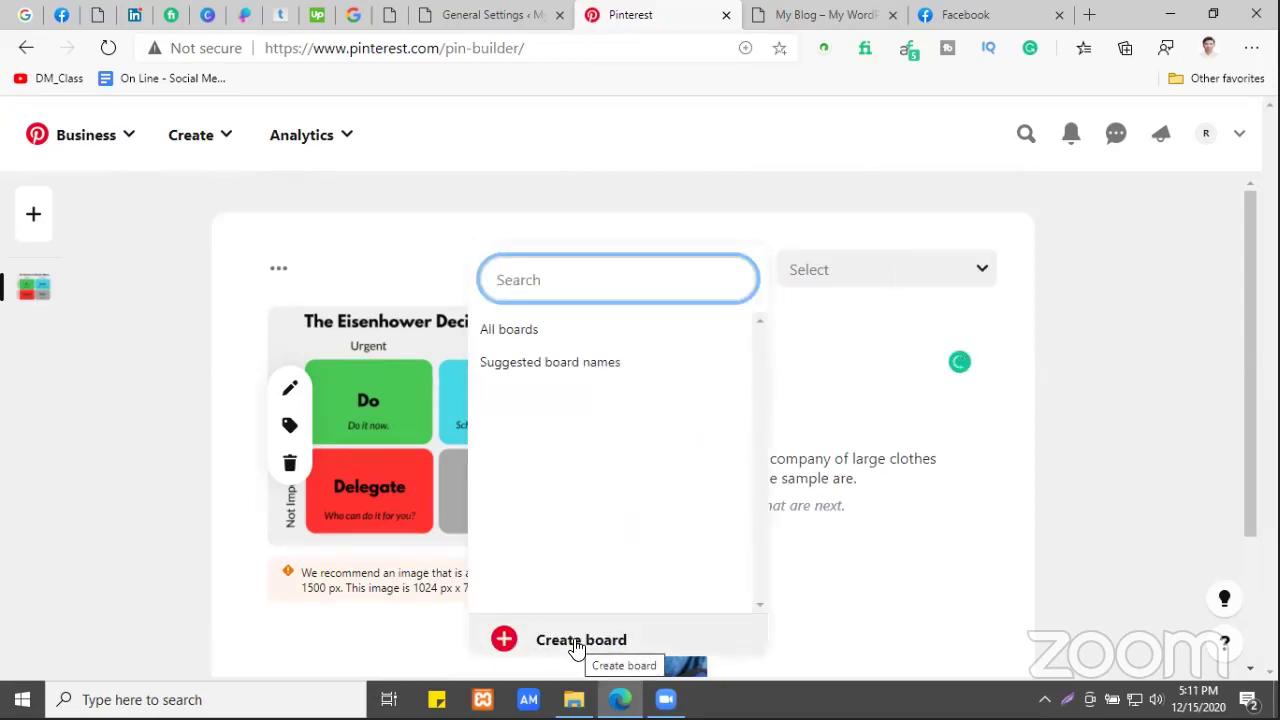
Create a board named Devosas with no dates and make it the pin's board
click(586, 641)
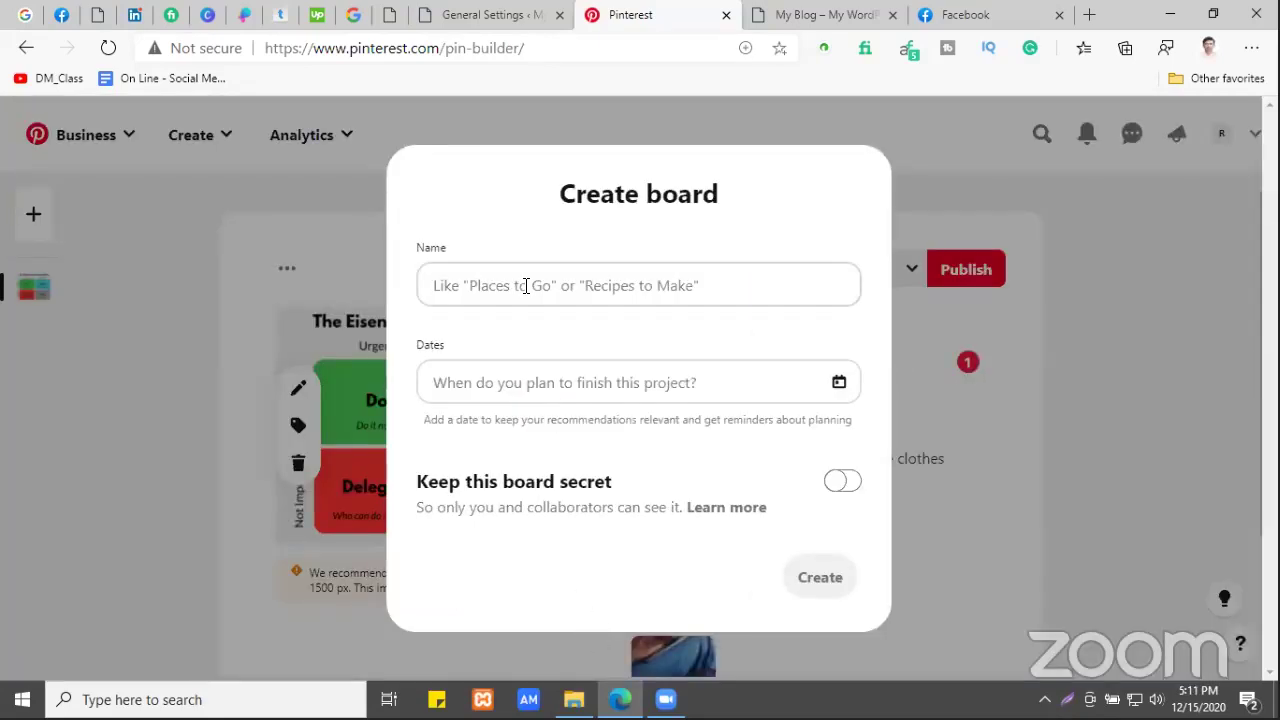
click(526, 286)
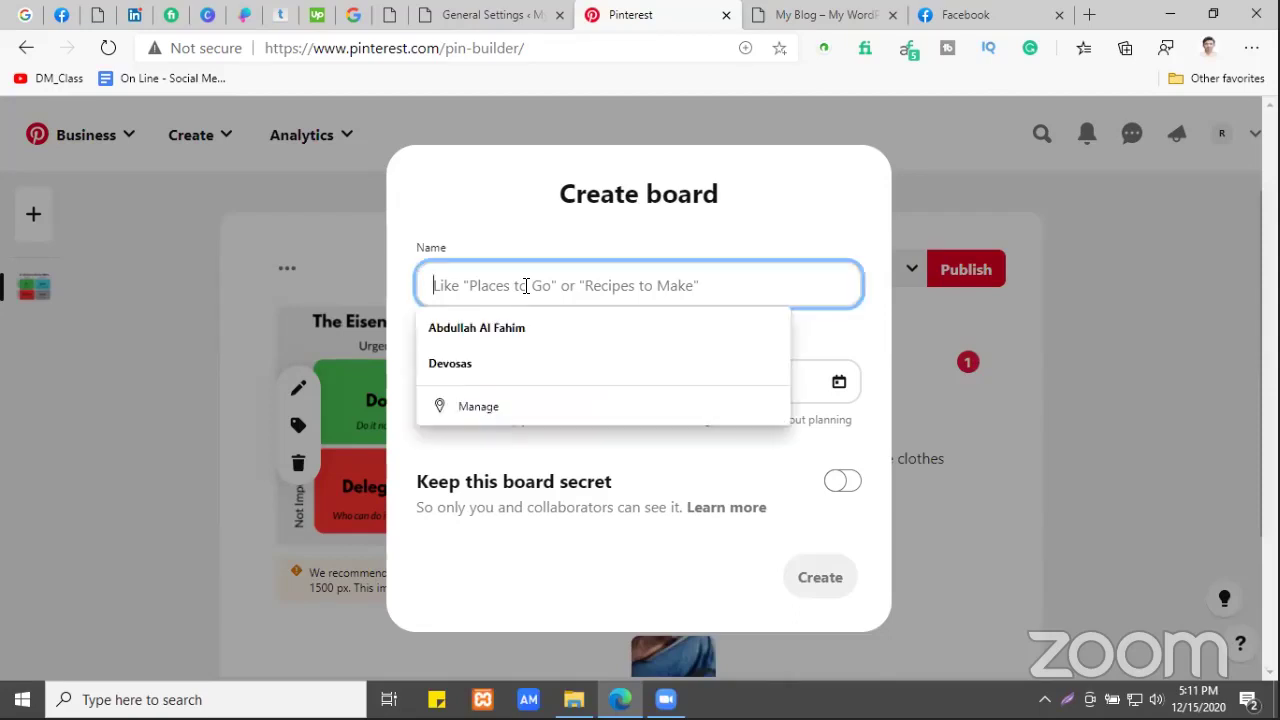
click(486, 363)
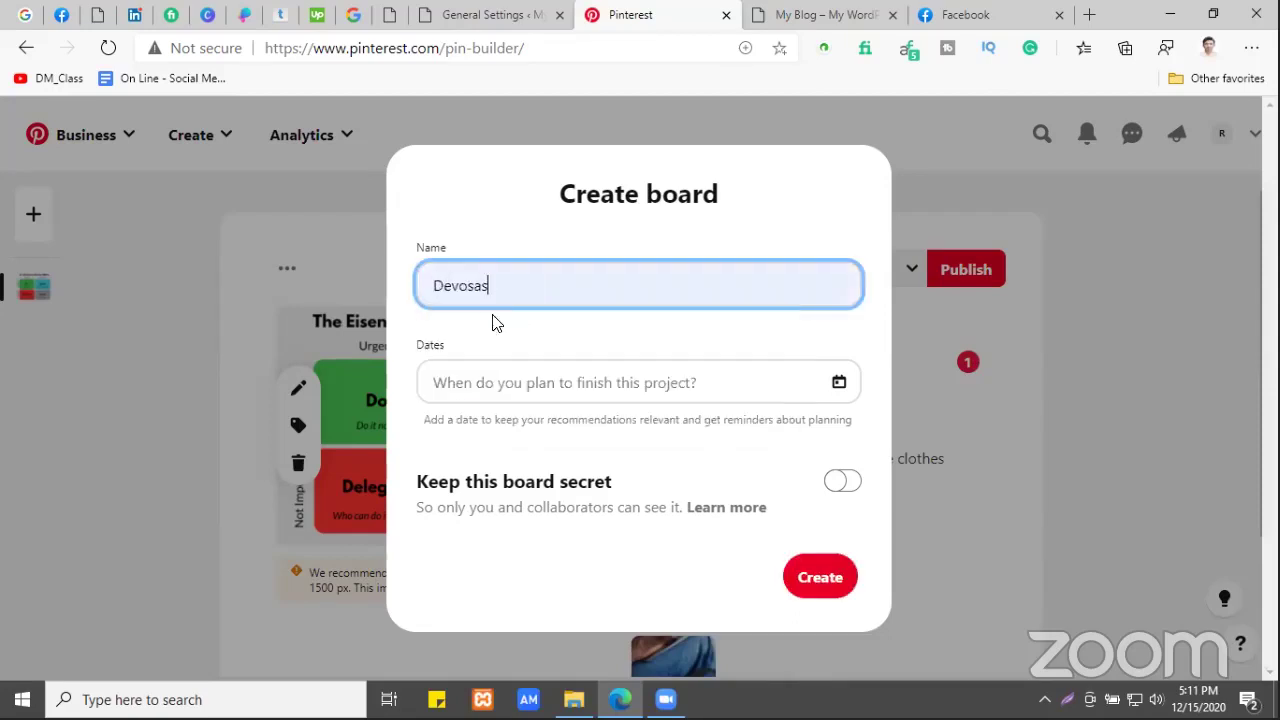
click(492, 390)
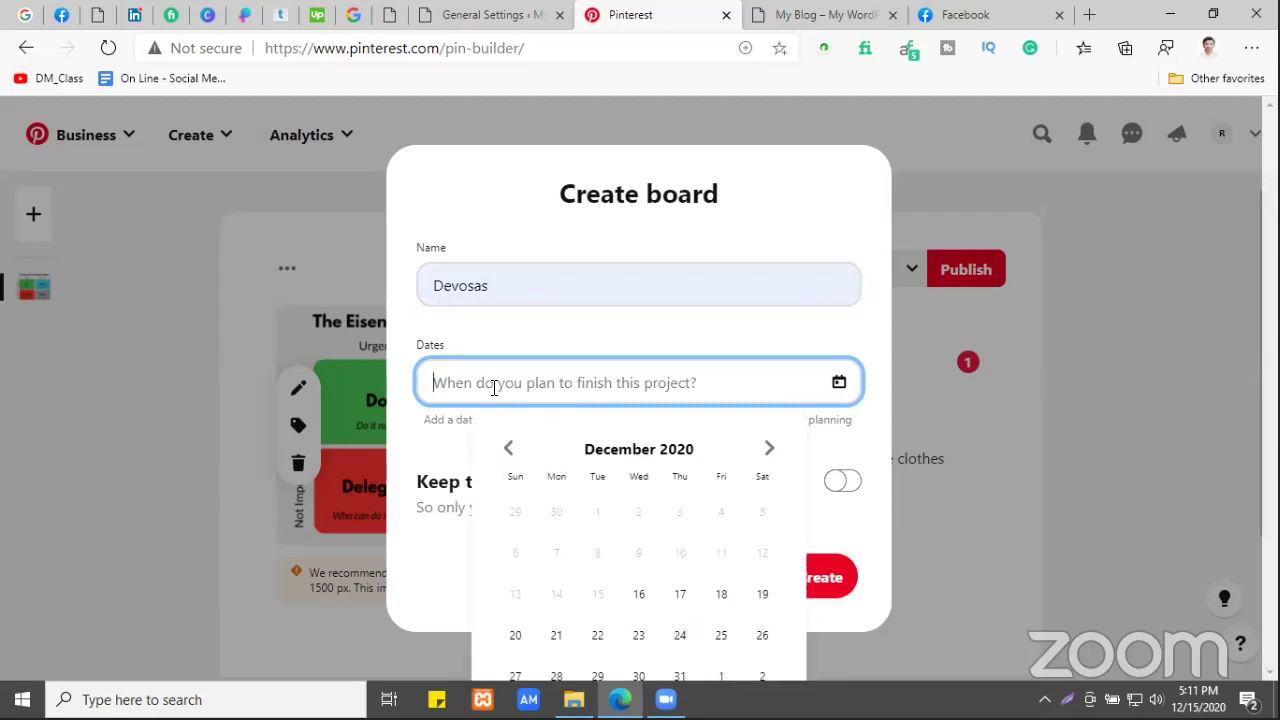
click(457, 455)
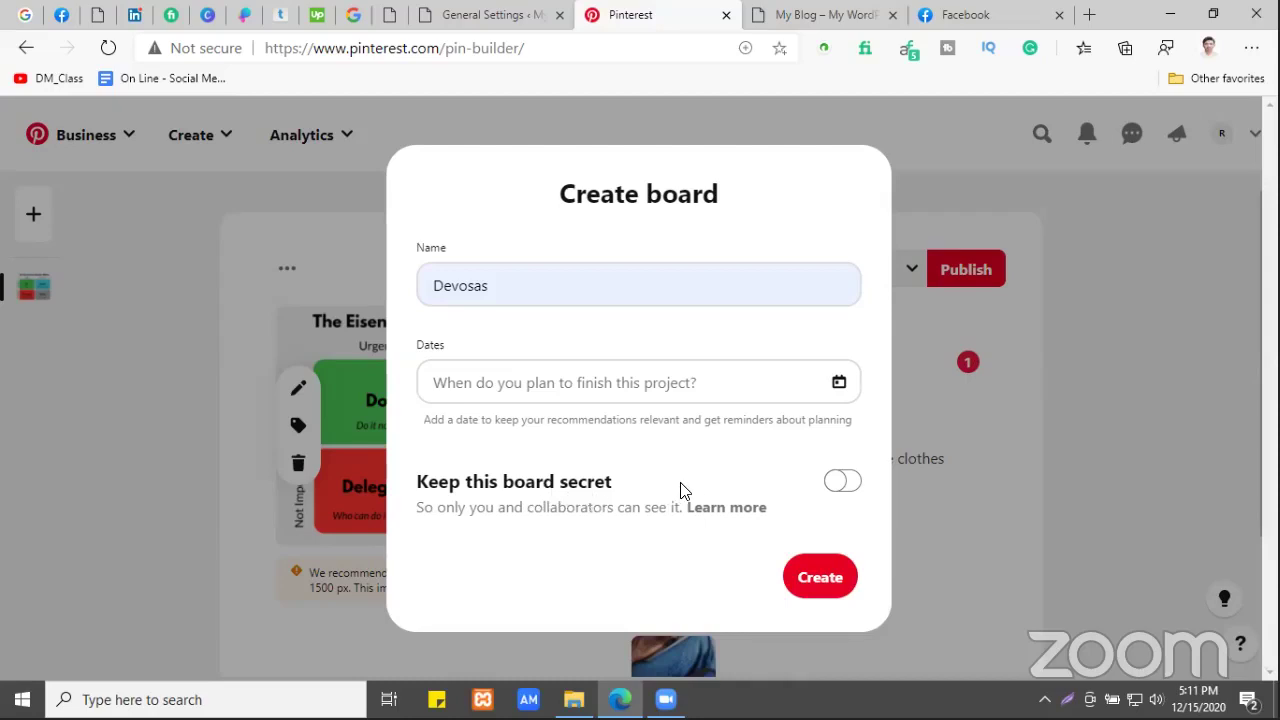
click(820, 580)
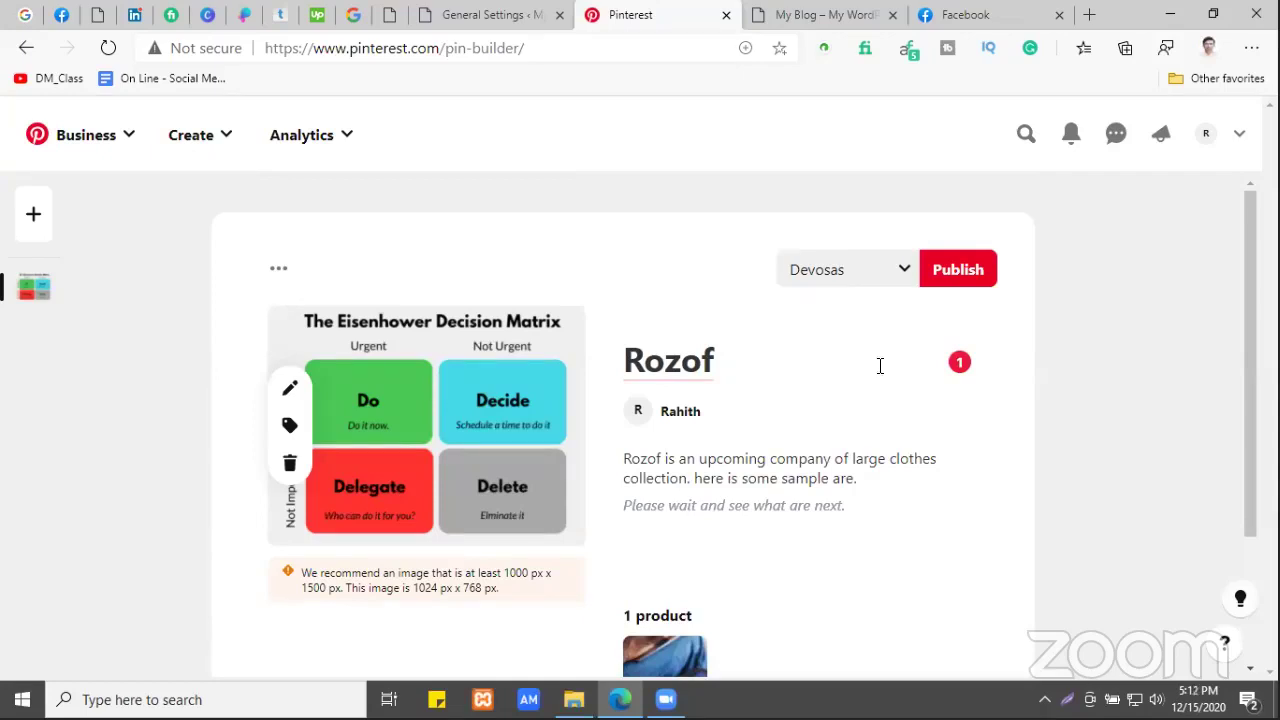
Publish the Rozof pin to Devosas and view it via See it now
click(966, 276)
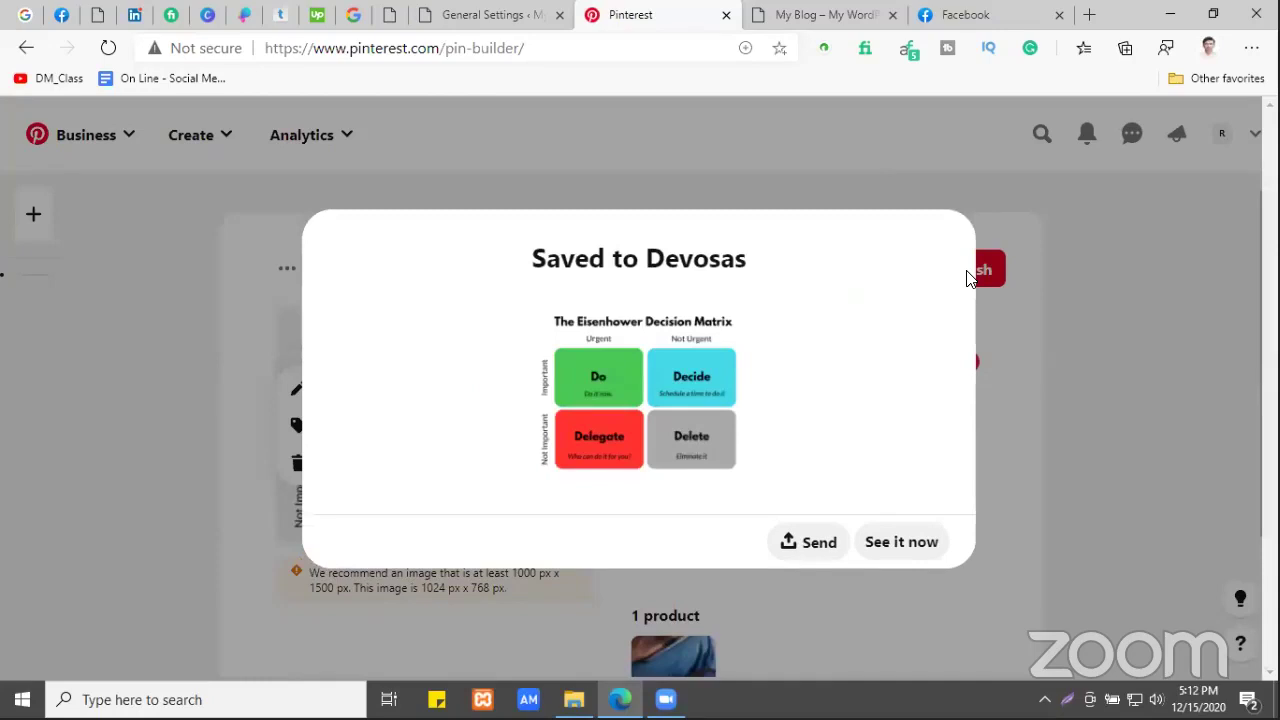
click(903, 543)
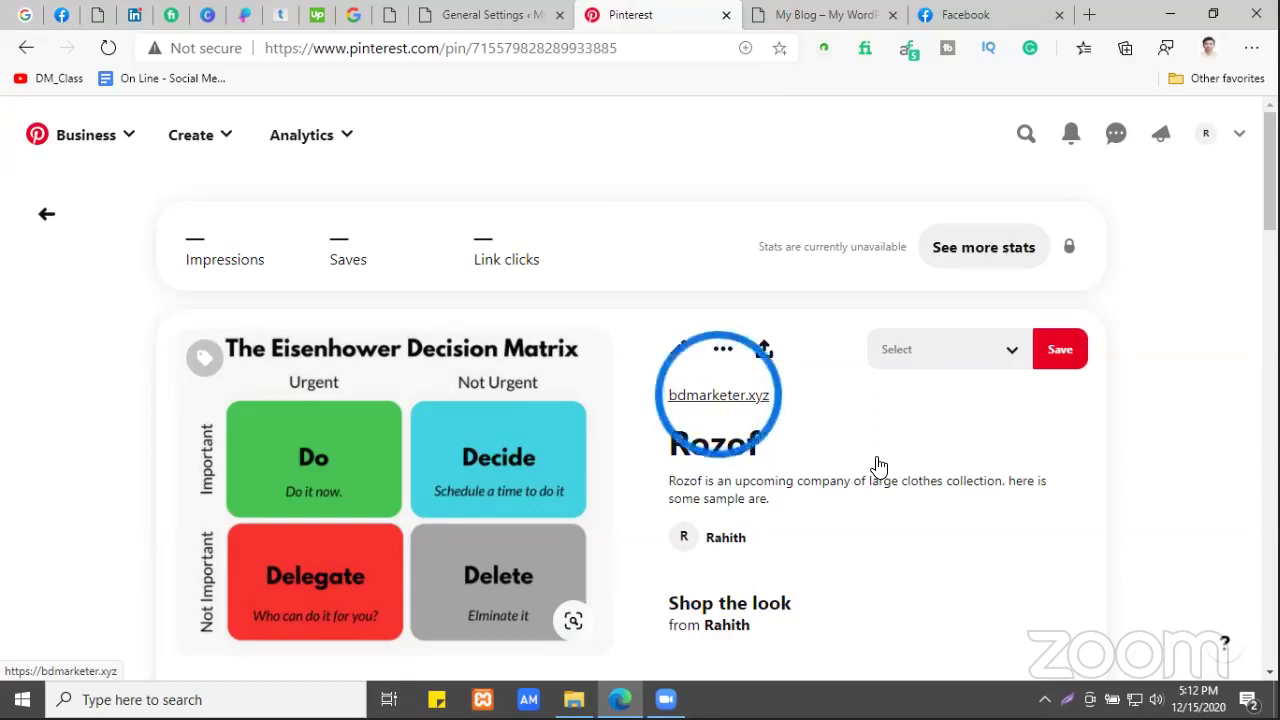
Scroll the published pin page, then open the top-right account dropdown
scroll(878, 466, down, 2)
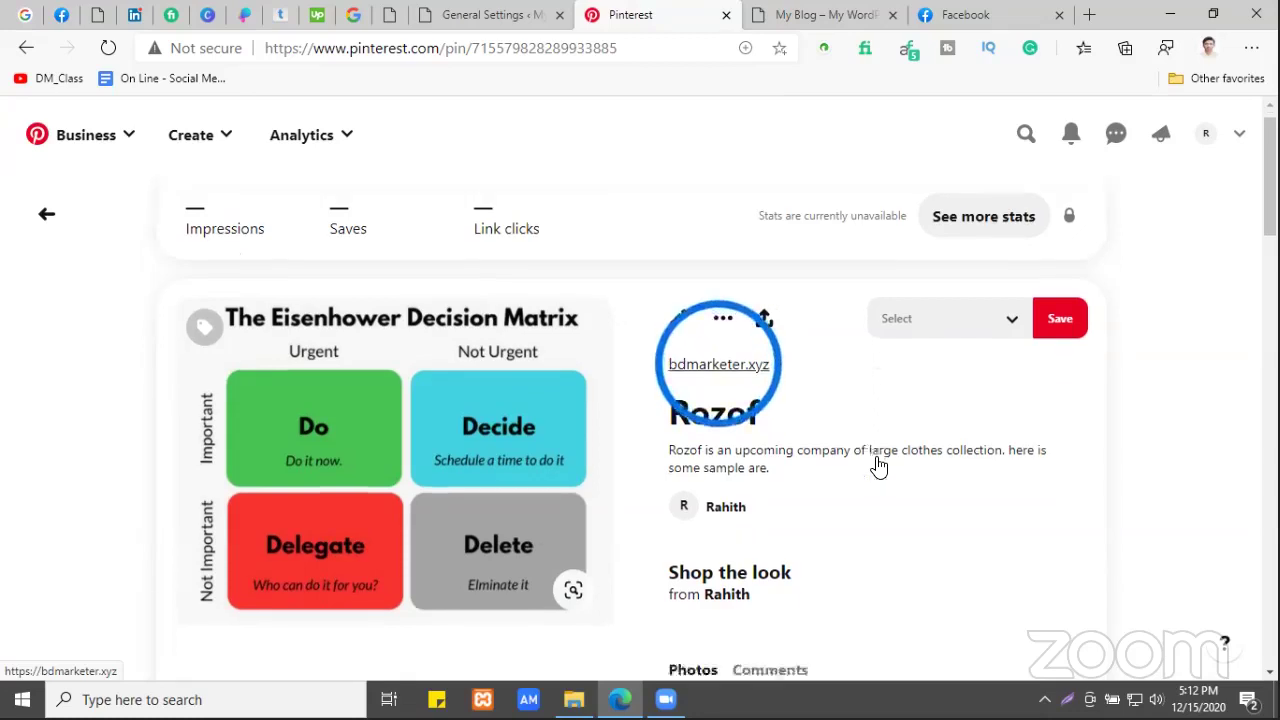
scroll(640, 492, up, 2)
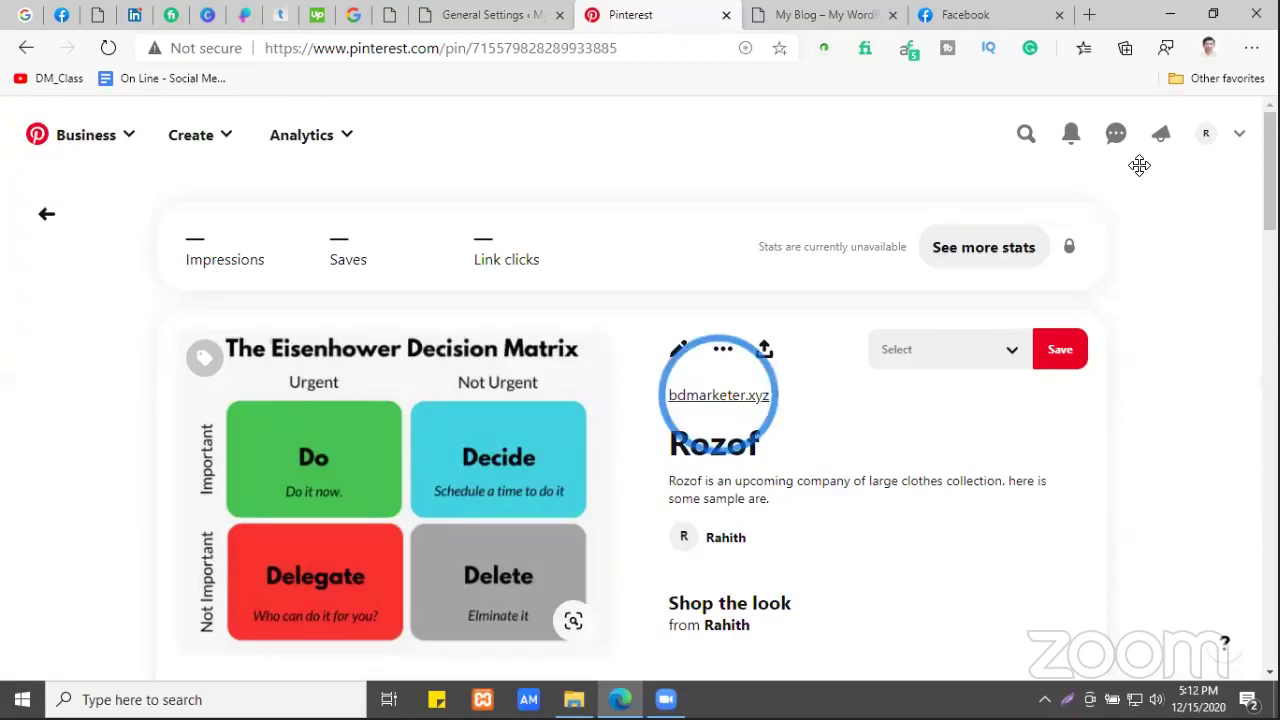
click(1230, 145)
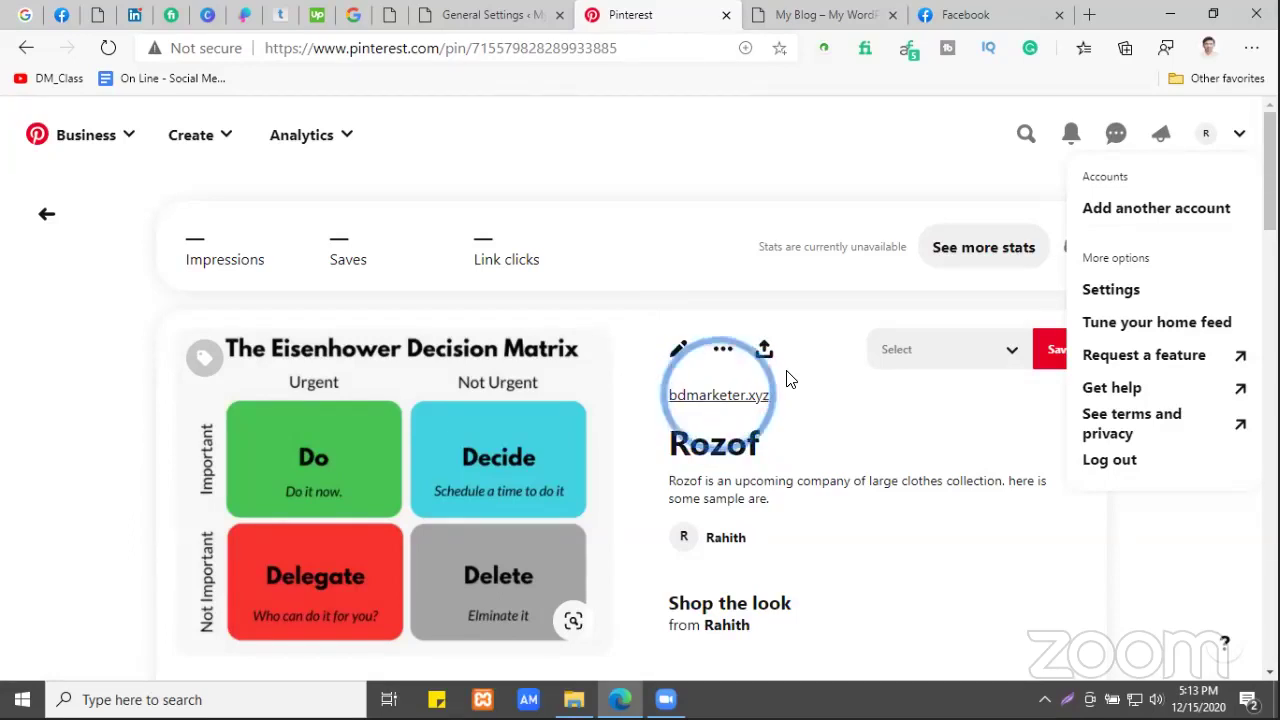
Open Settings and scroll Edit profile to review bdmarketer.xyz, contact and address fields
click(1125, 295)
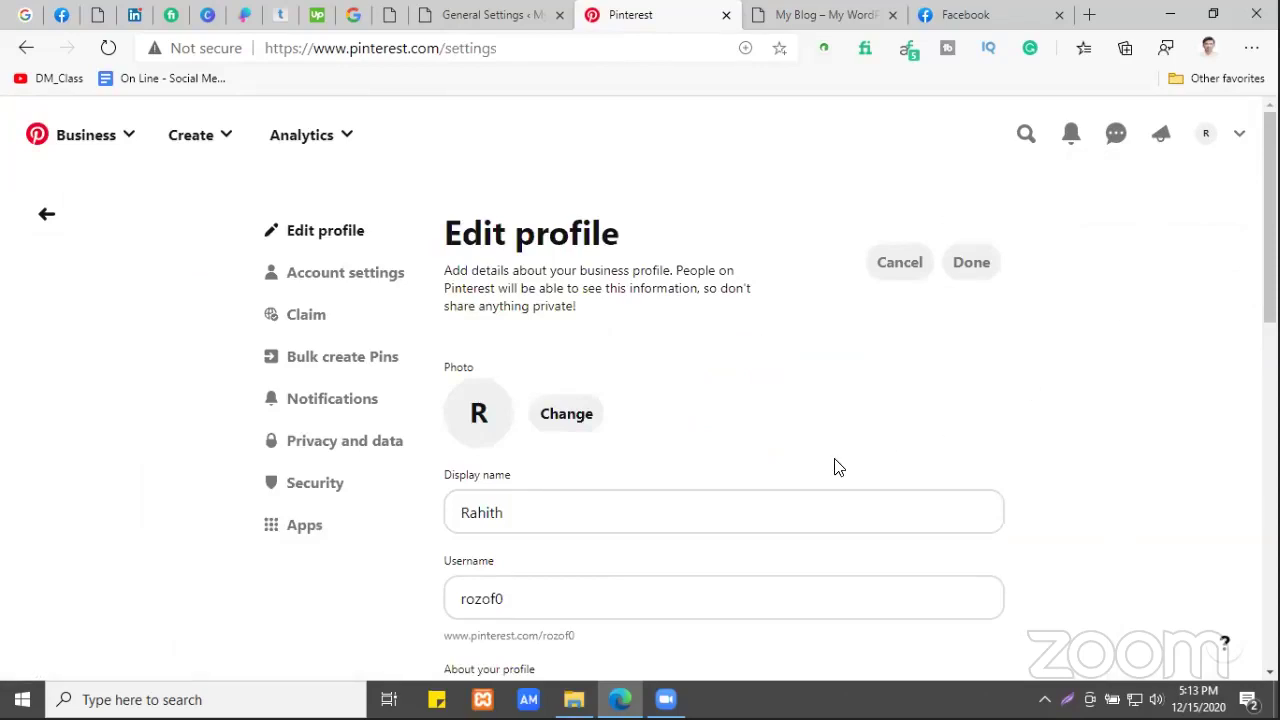
scroll(838, 467, down, 2)
scroll(838, 467, down, 2)
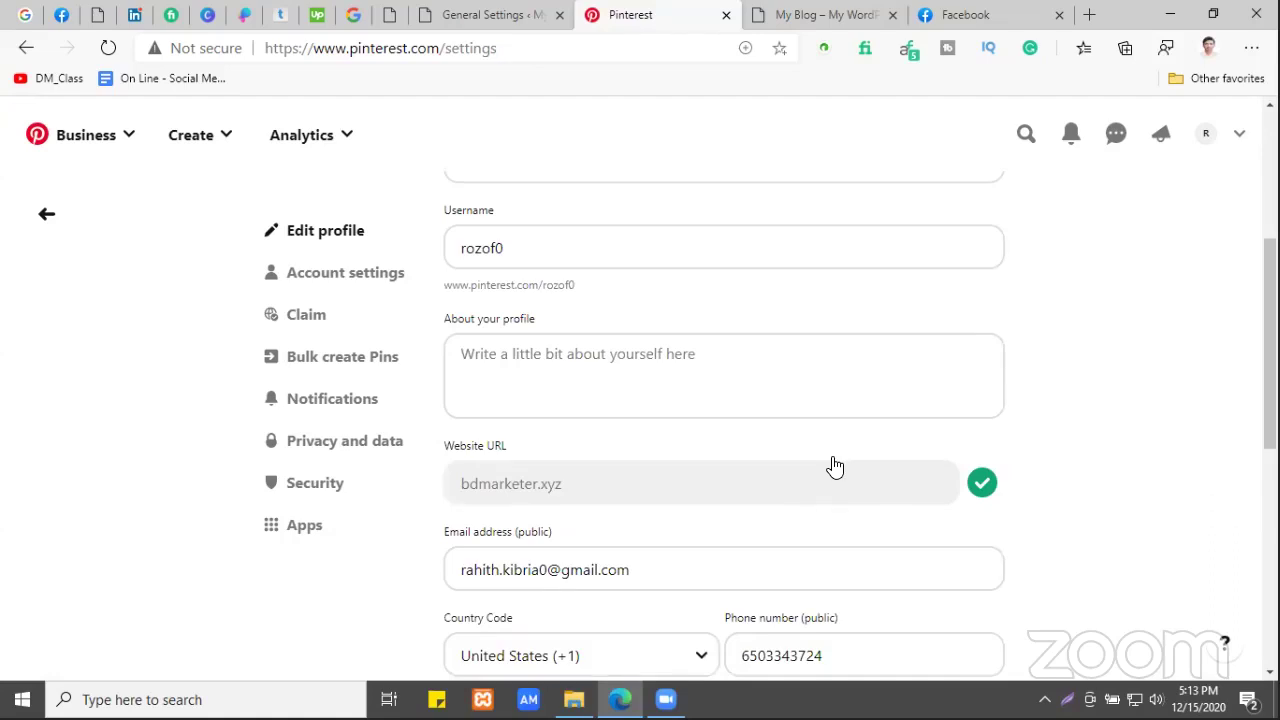
scroll(835, 467, down, 2)
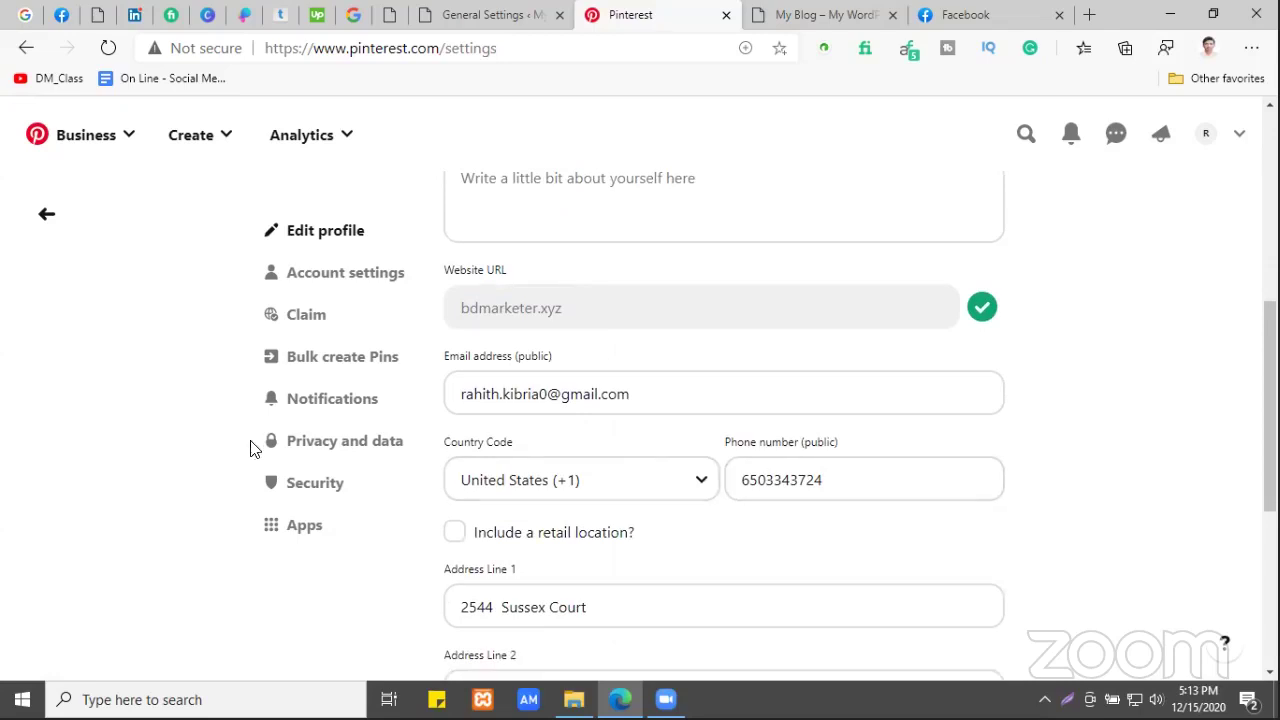
In Account settings, set the country to United States
click(378, 280)
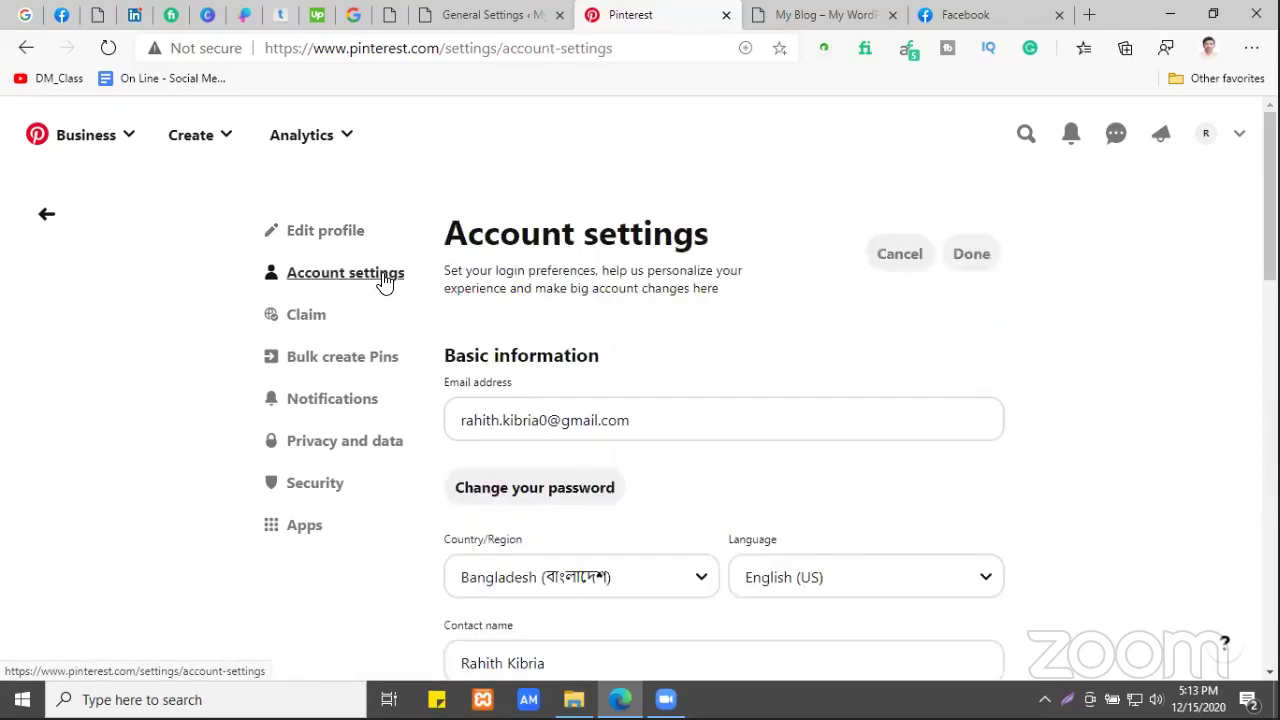
scroll(990, 398, down, 1)
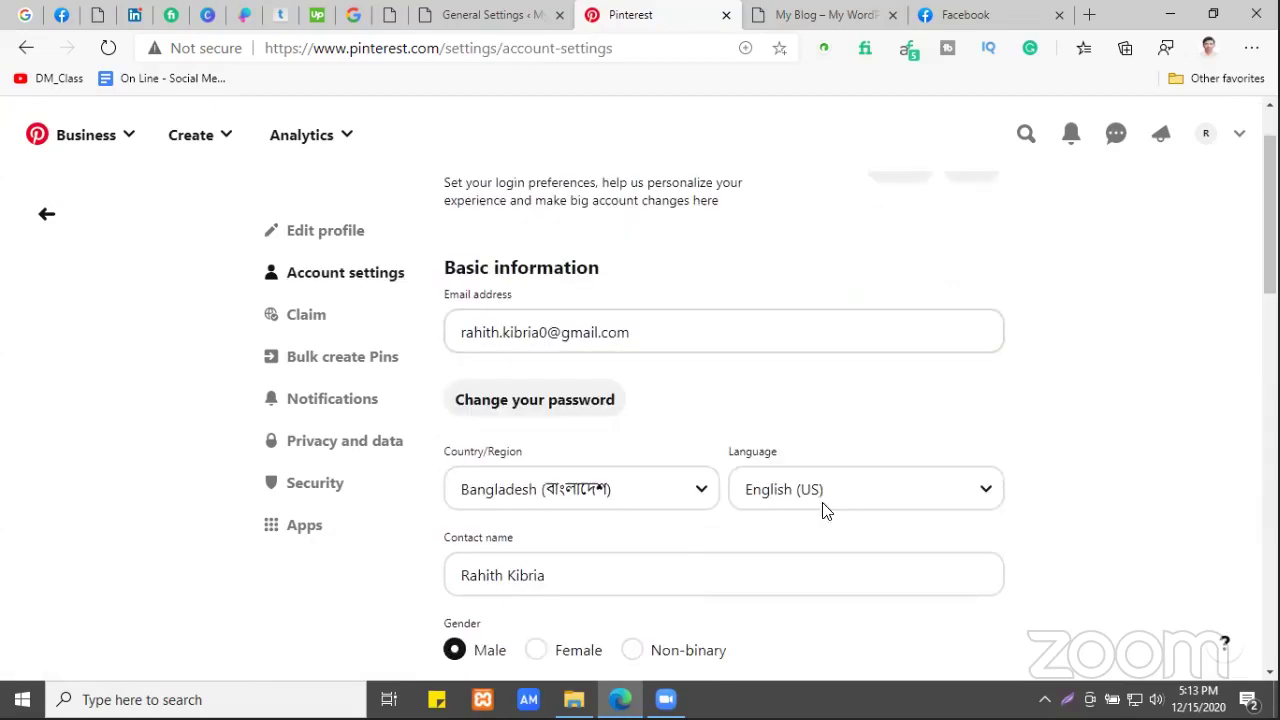
click(673, 505)
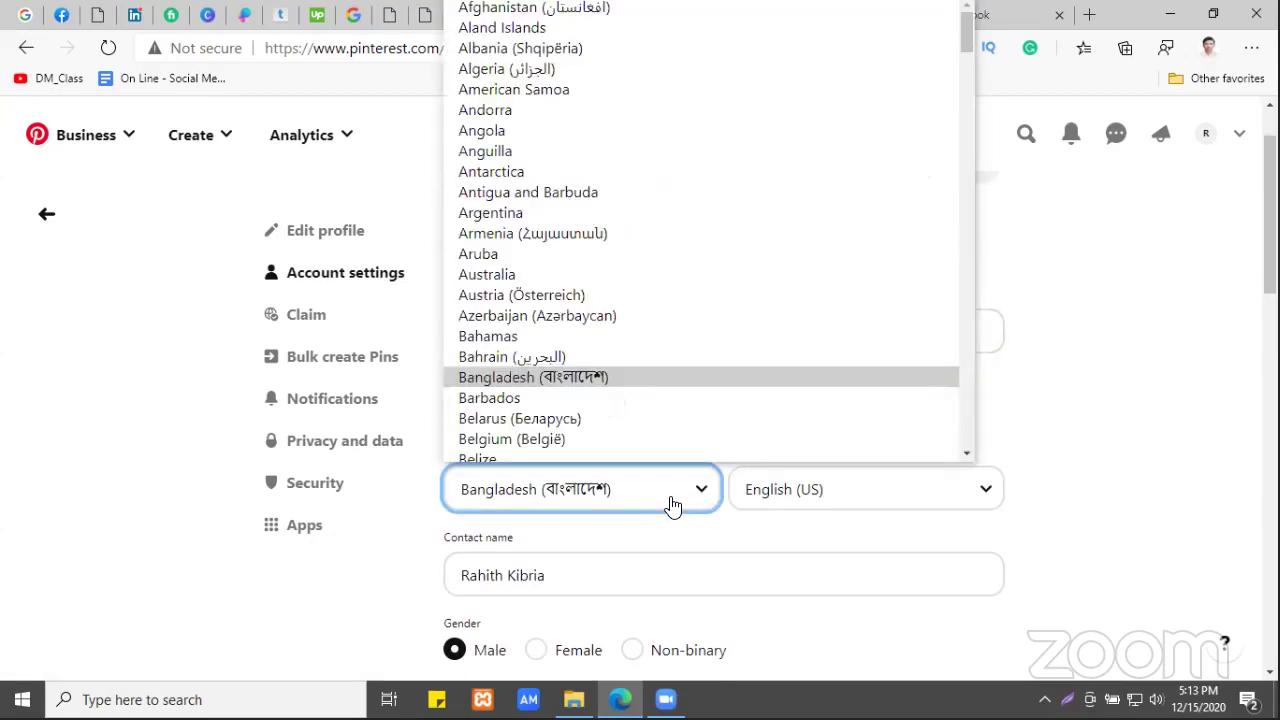
scroll(630, 388, down, 5)
scroll(630, 388, down, 20)
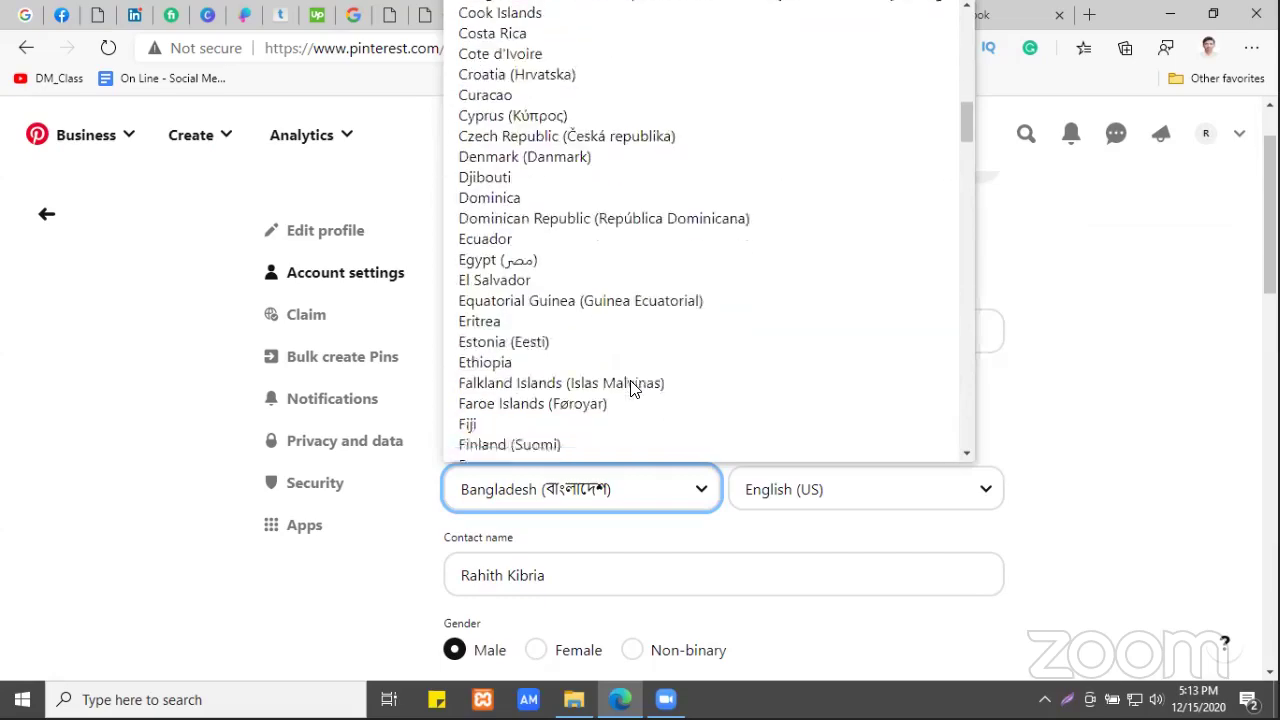
scroll(630, 388, down, 17)
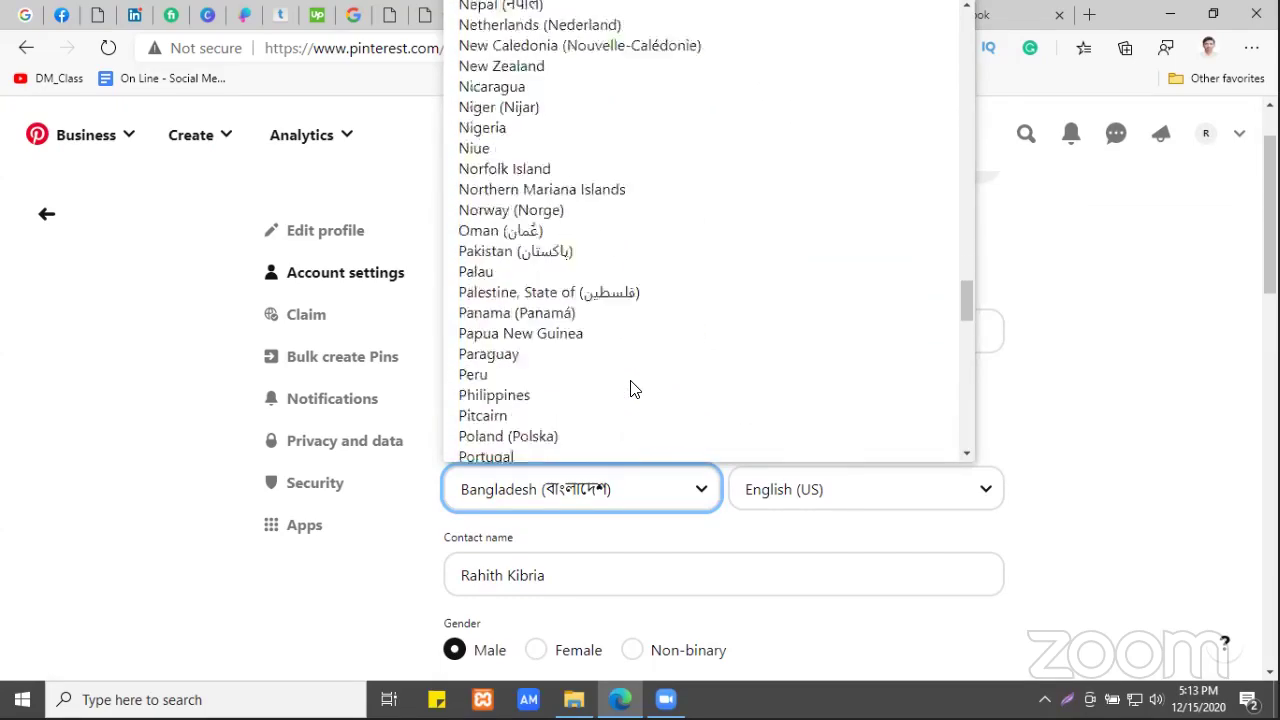
scroll(566, 377, down, 5)
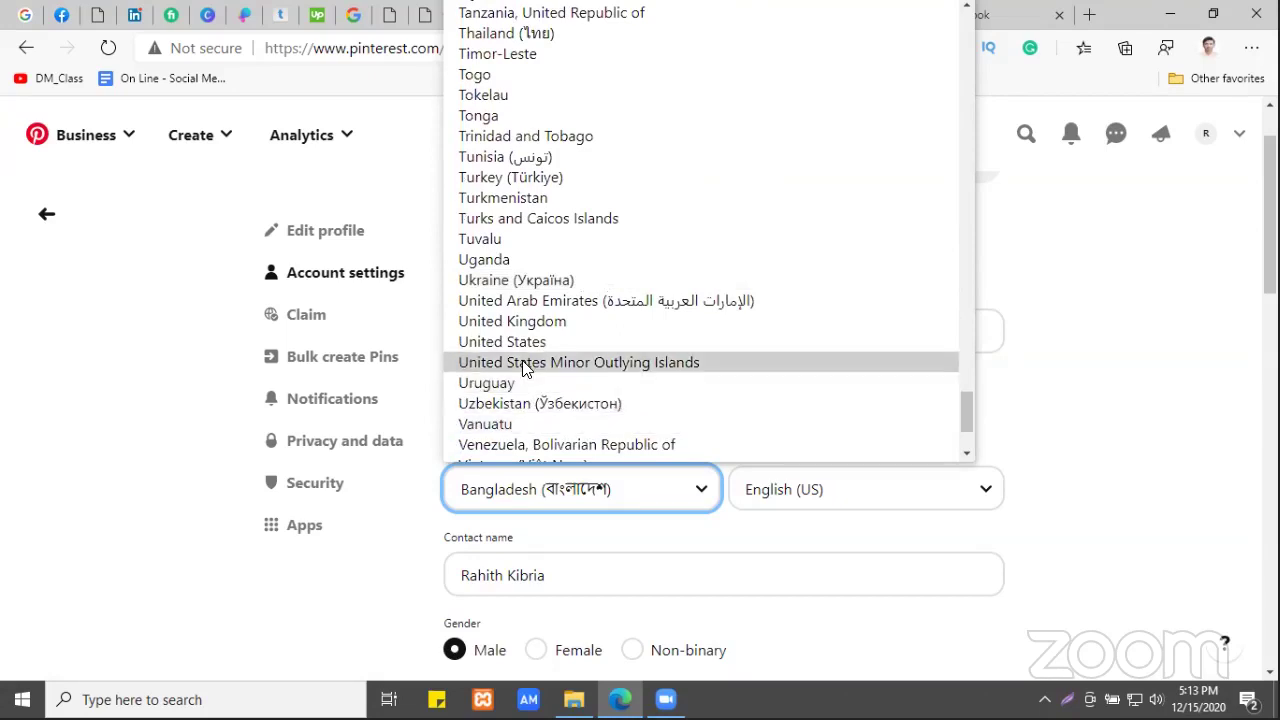
click(520, 342)
scroll(697, 418, down, 2)
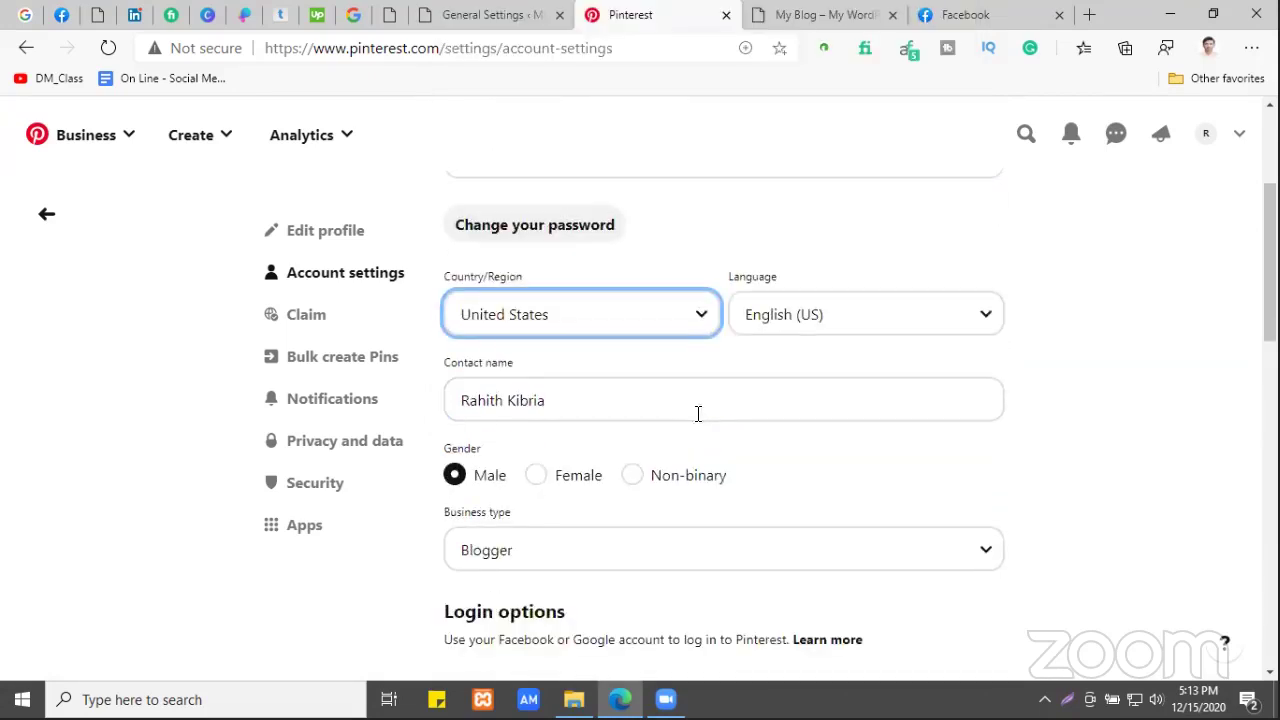
scroll(669, 537, down, 2)
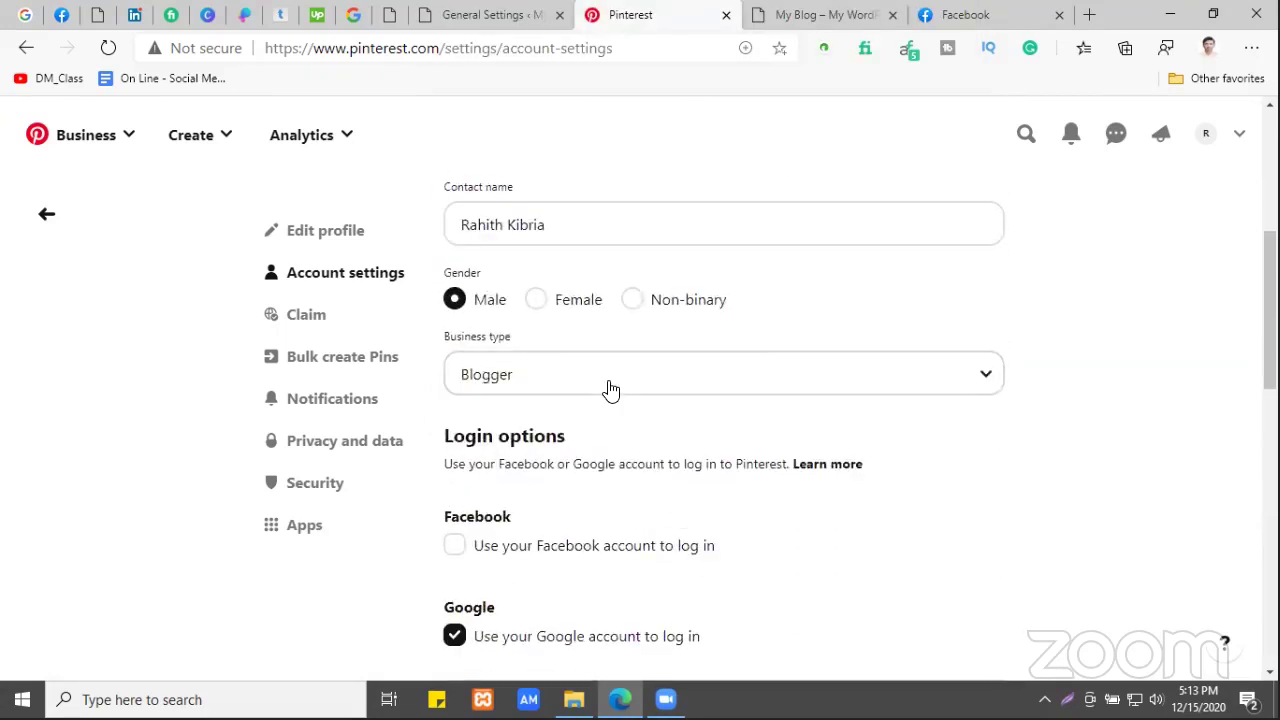
Change the business type from Blogger to Online Retail or Marketplace
click(611, 390)
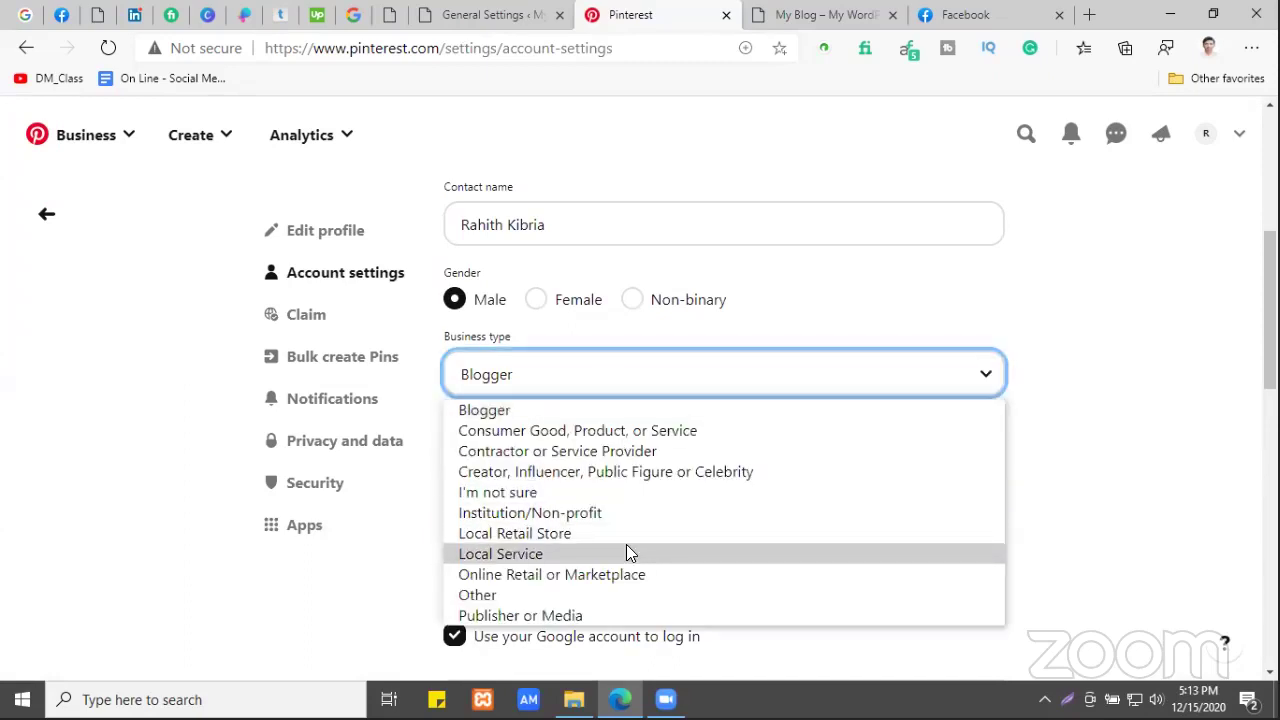
click(598, 390)
click(598, 390)
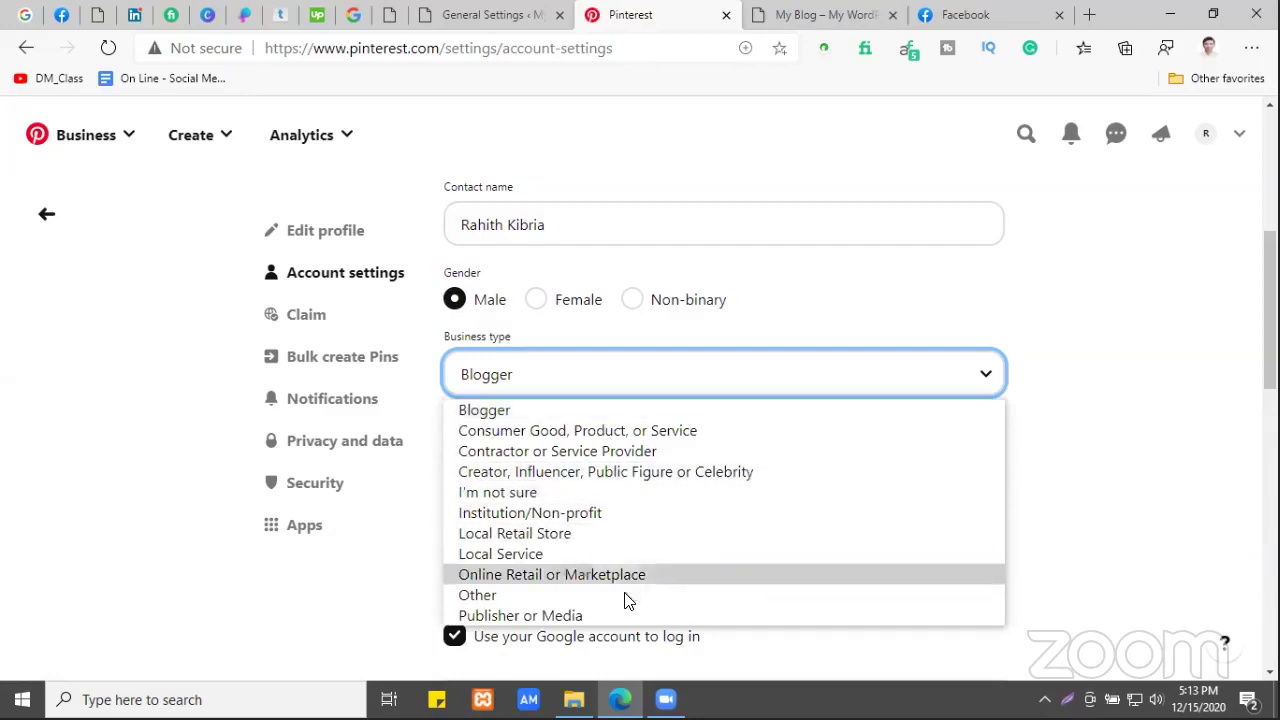
click(558, 575)
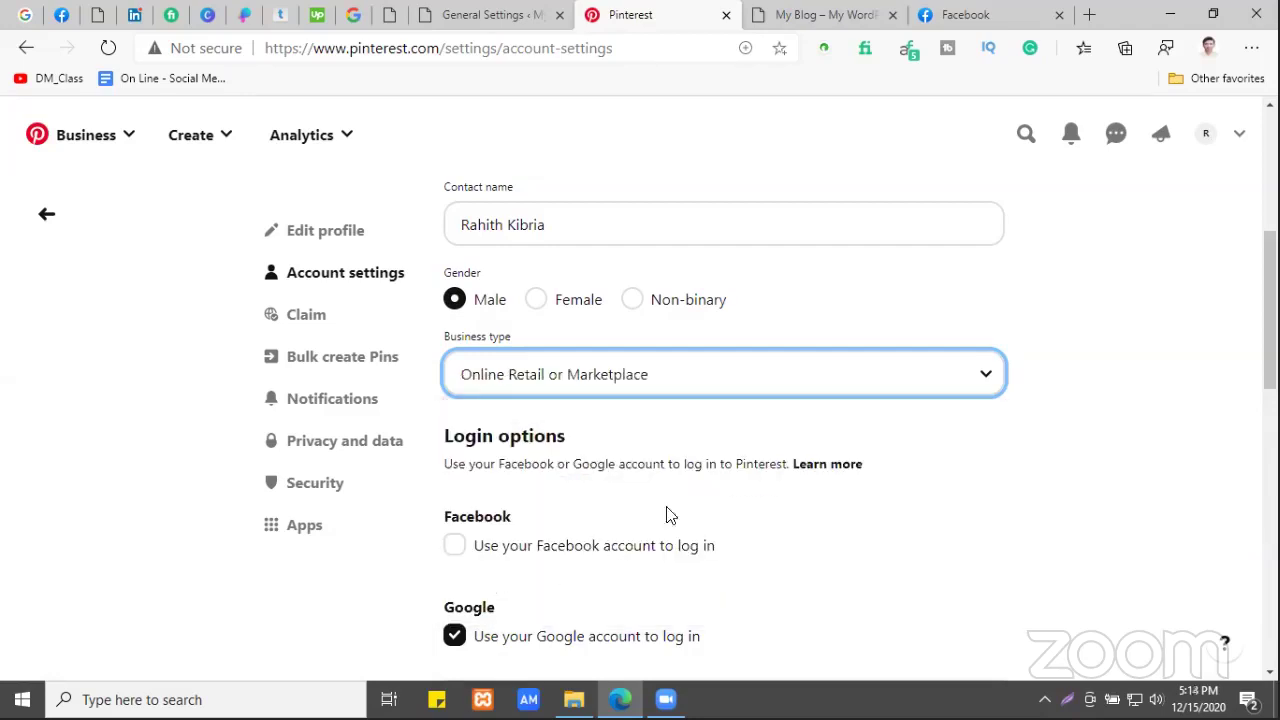
scroll(740, 471, down, 1)
Tick Sell more products, Grow brand awareness and Drive traffic to your site as goals
scroll(820, 505, down, 5)
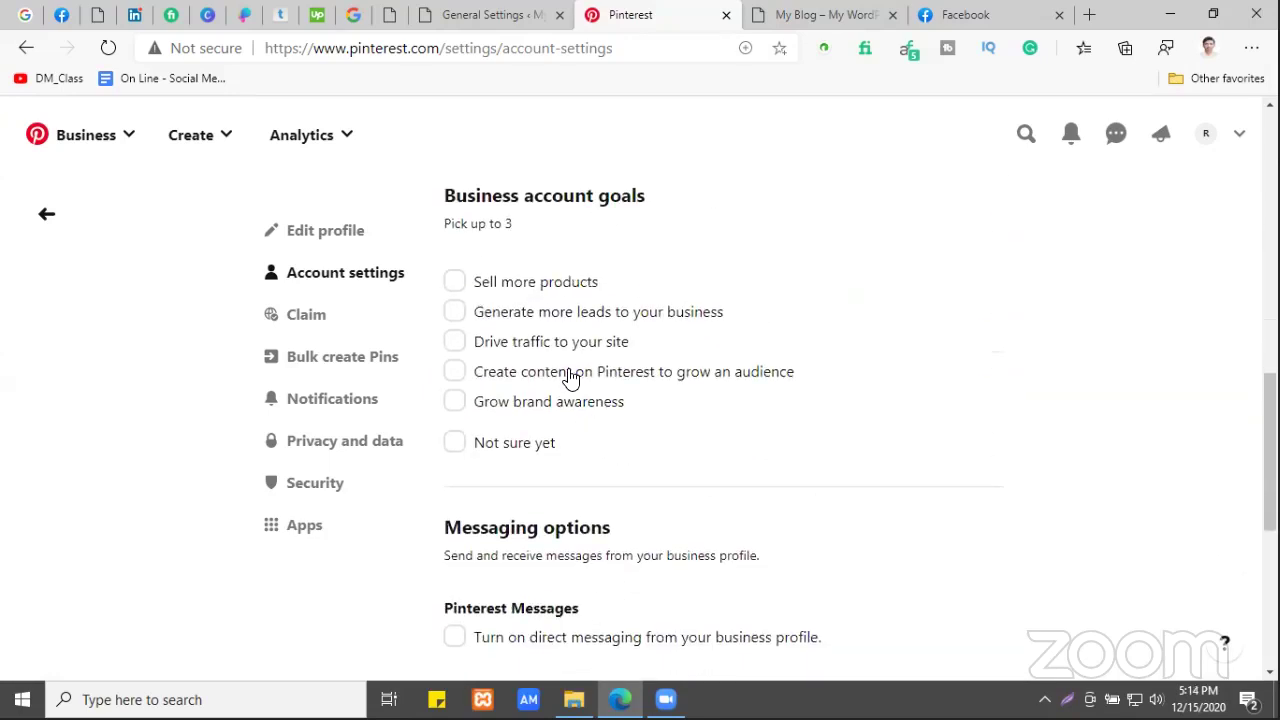
click(453, 281)
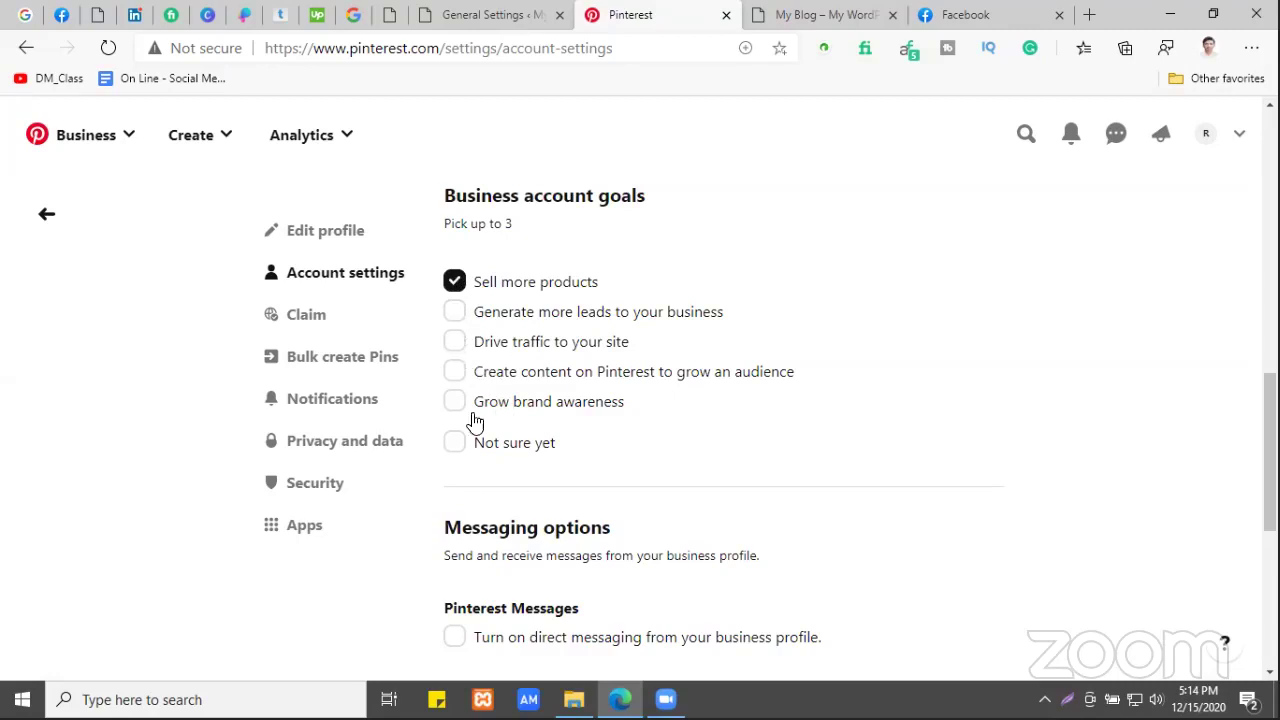
click(455, 405)
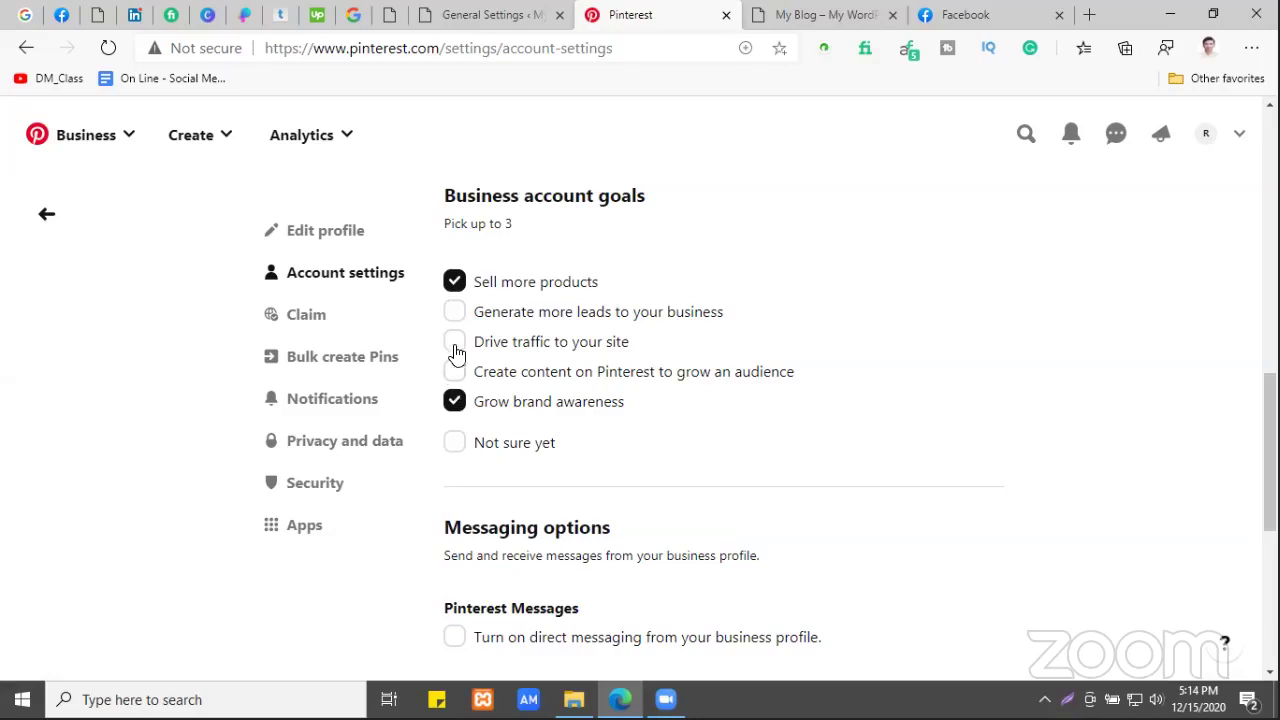
click(456, 345)
Tick 'Turn on direct messaging' under Messaging options
scroll(732, 400, down, 2)
scroll(732, 400, down, 1)
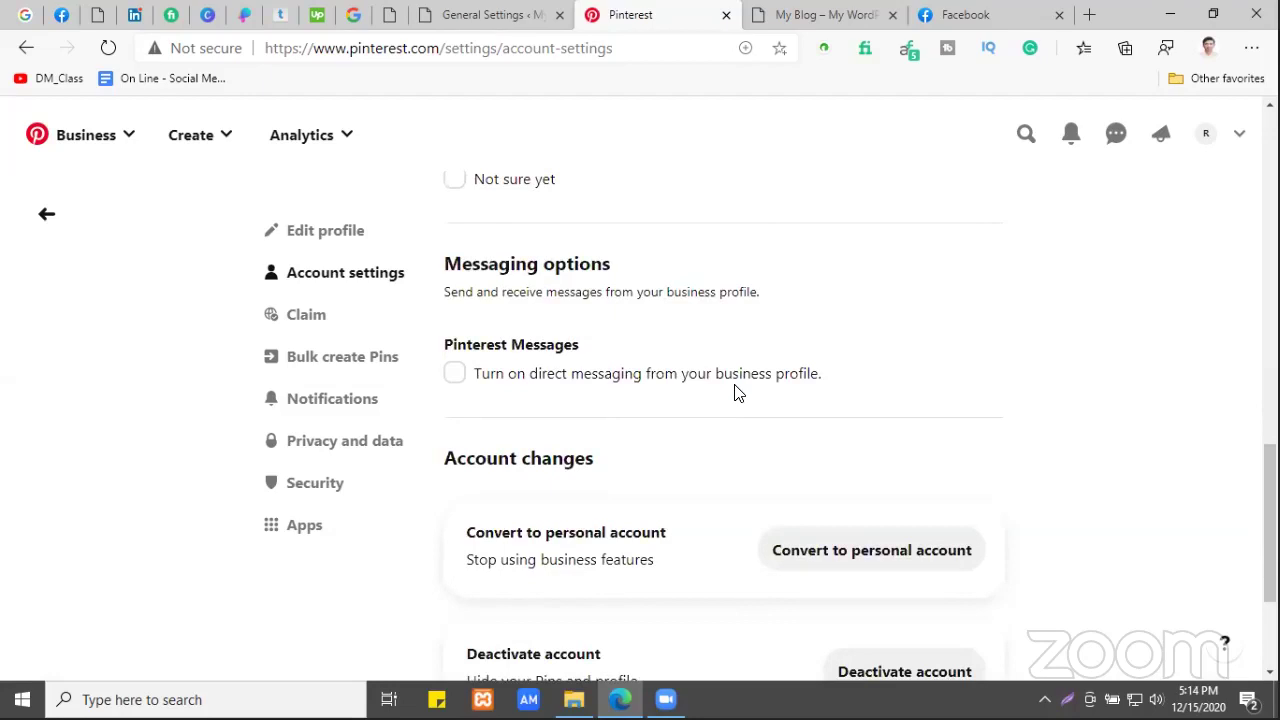
scroll(734, 393, down, 2)
scroll(734, 393, up, 1)
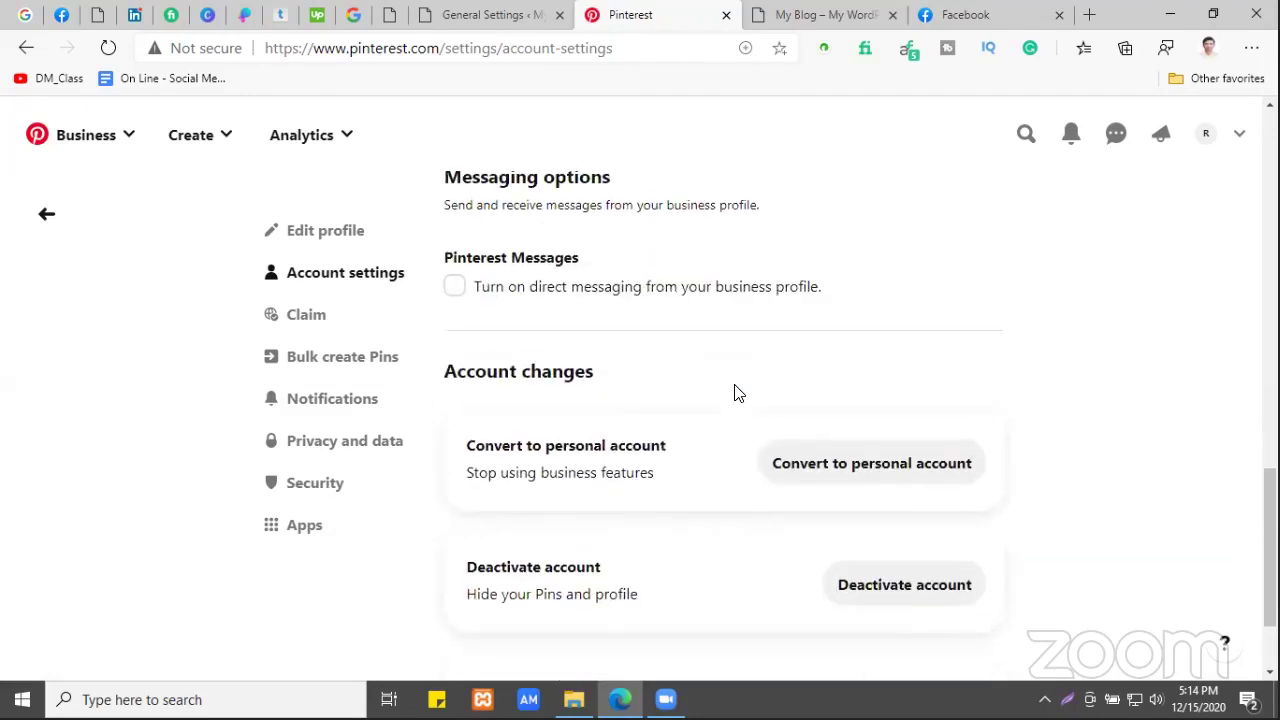
scroll(734, 393, down, 1)
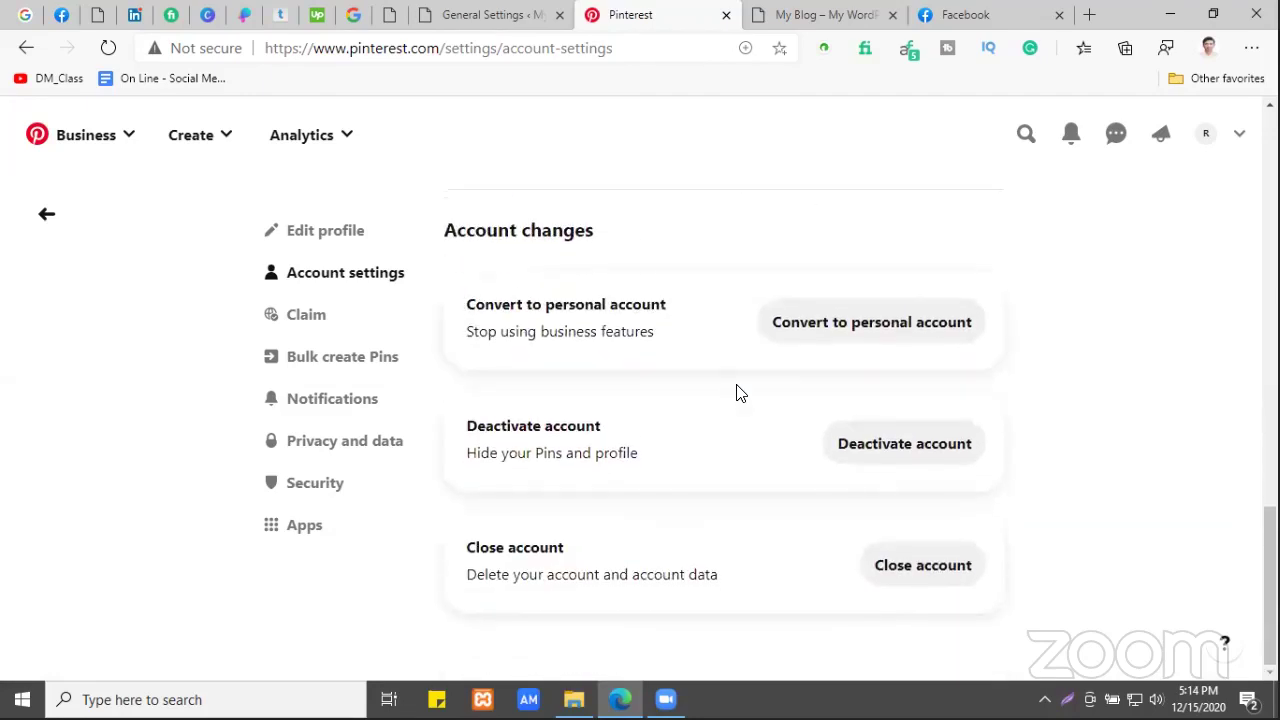
scroll(736, 393, up, 7)
scroll(741, 401, up, 5)
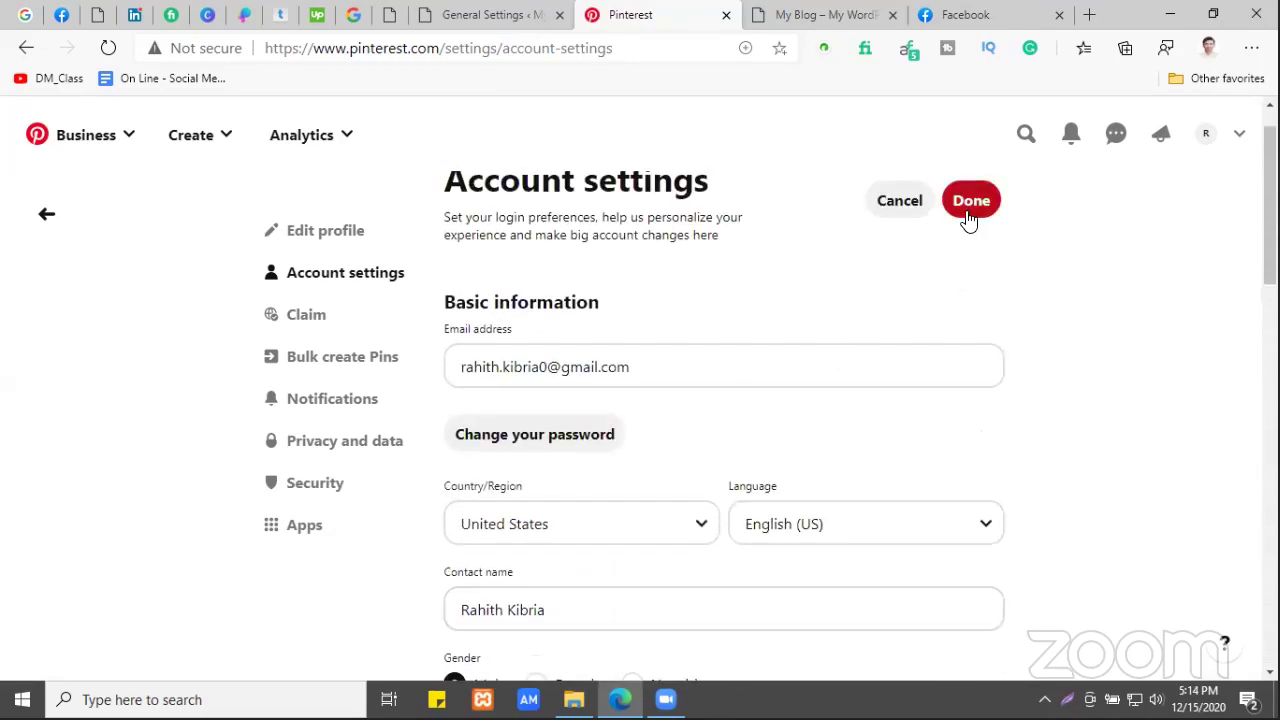
scroll(960, 394, down, 7)
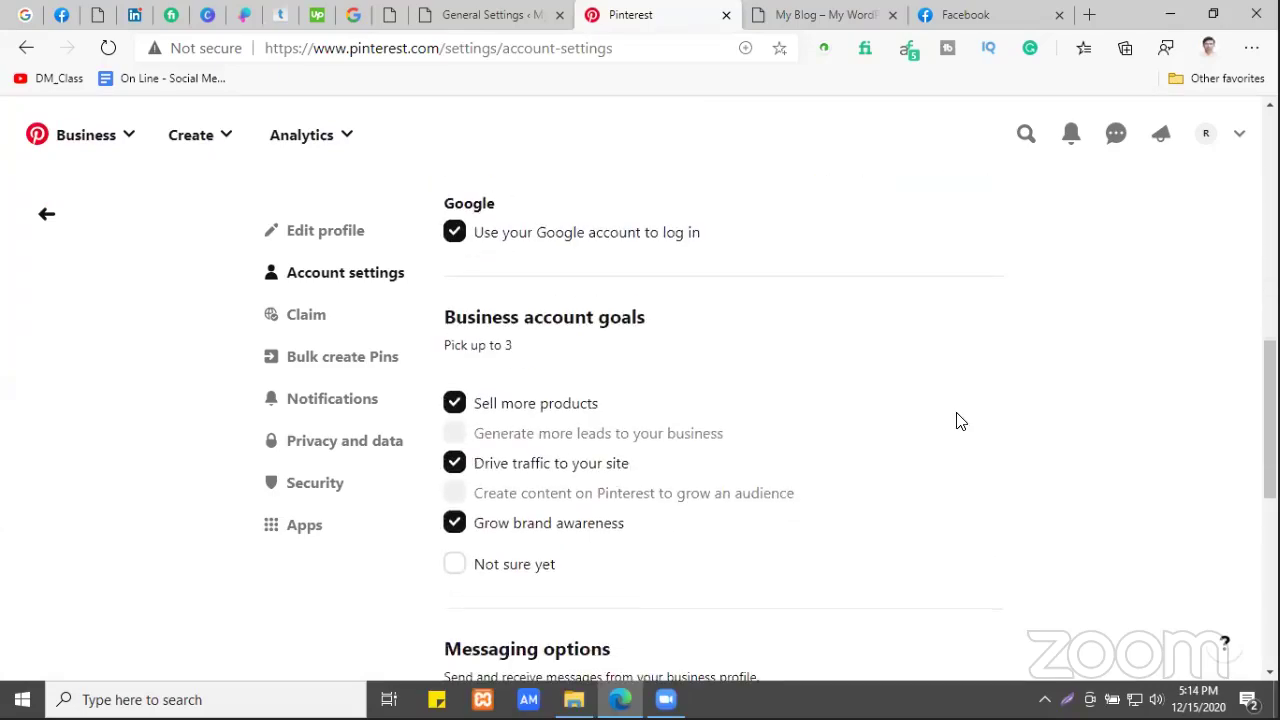
scroll(960, 421, down, 3)
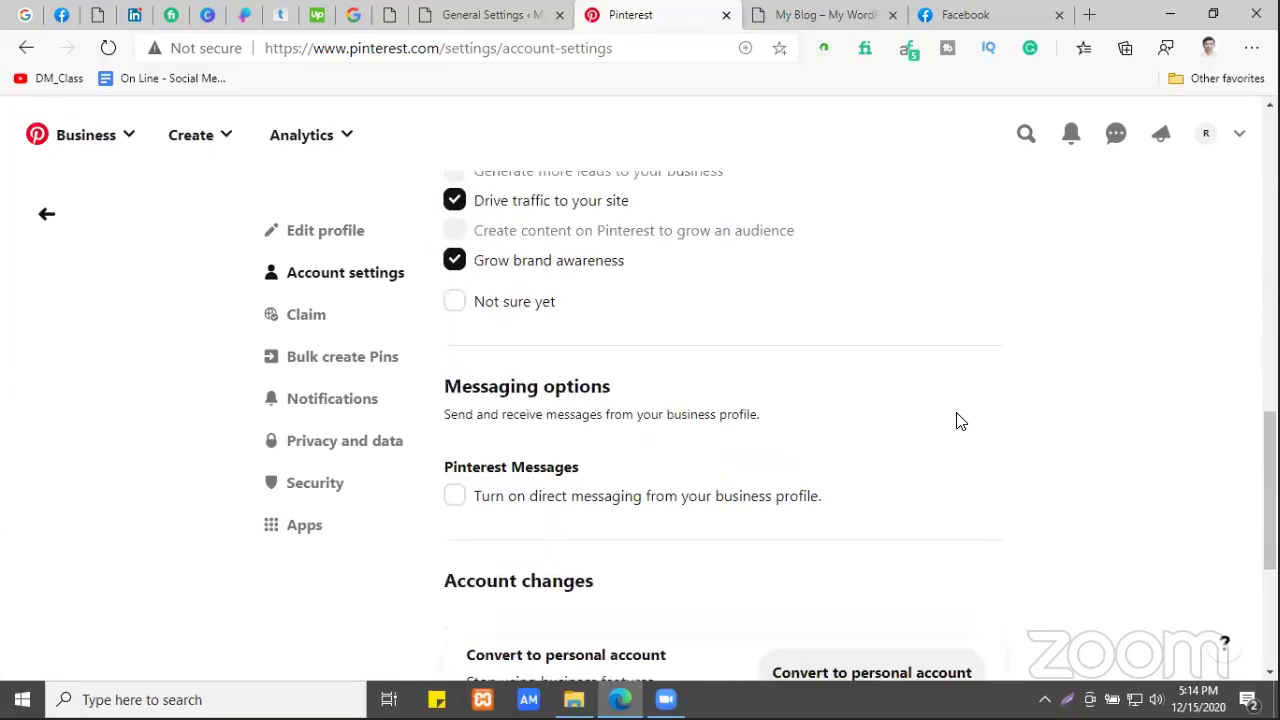
click(454, 498)
scroll(788, 477, down, 1)
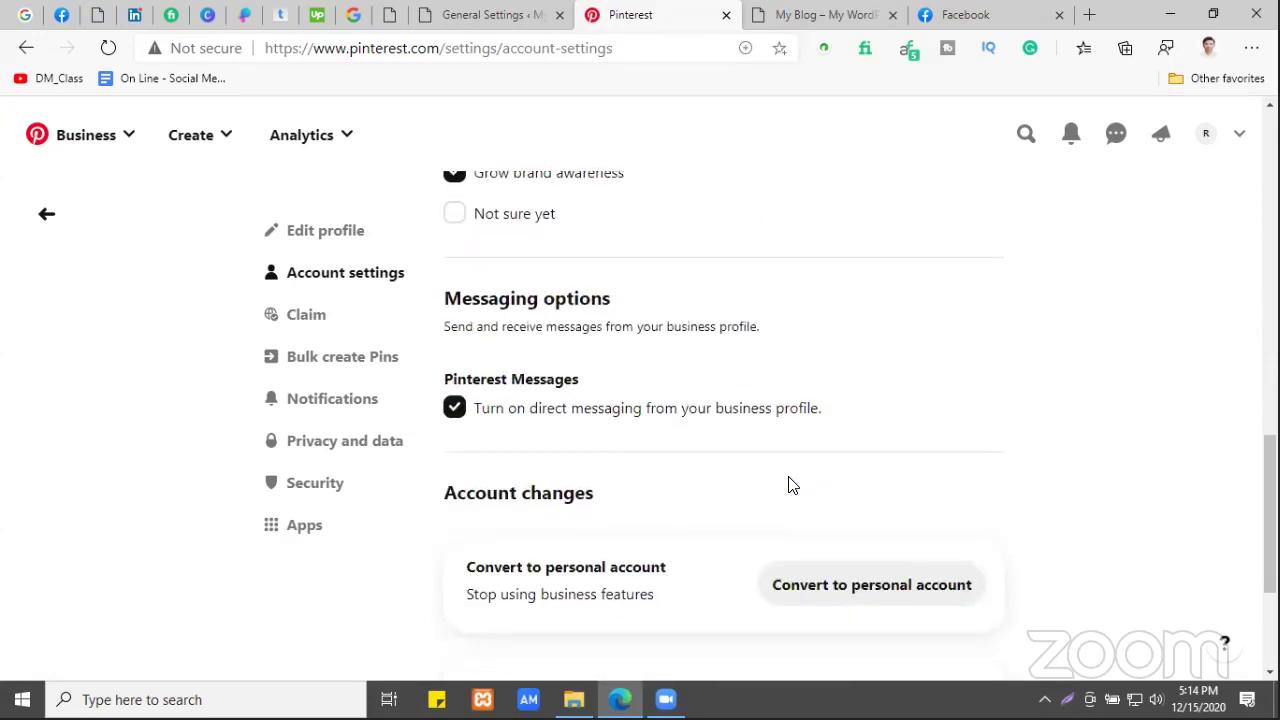
scroll(790, 485, down, 1)
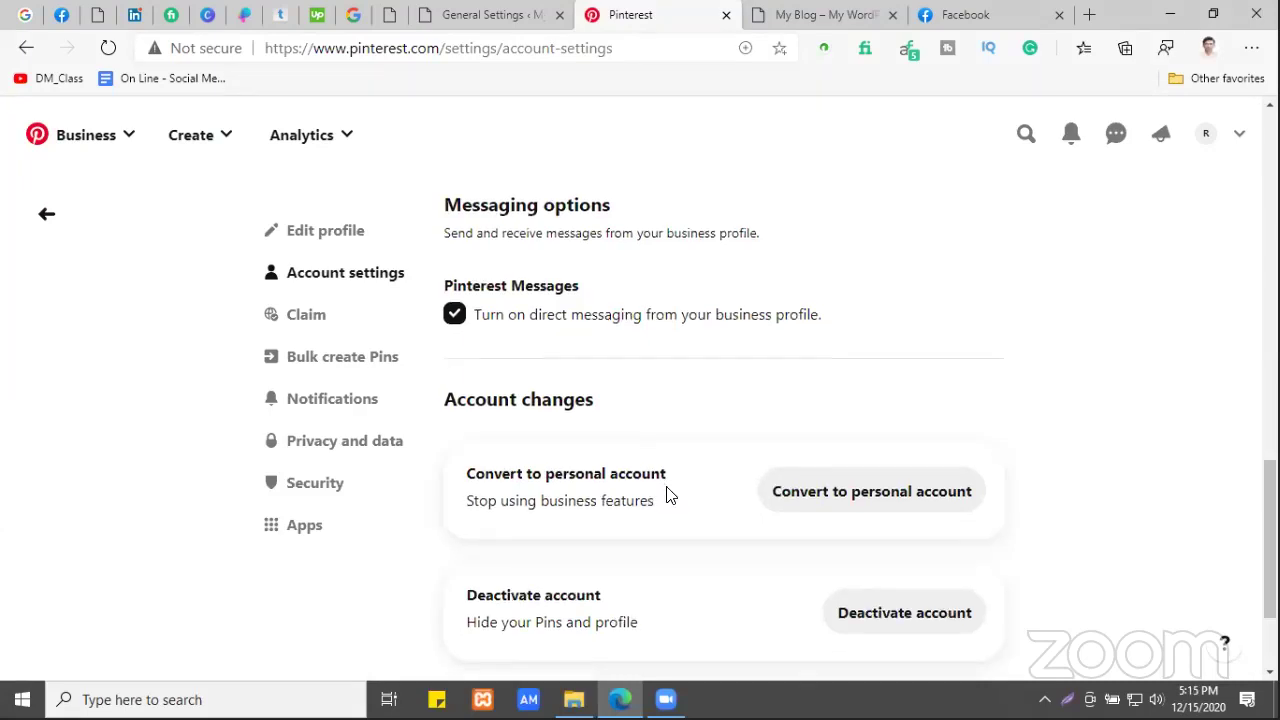
scroll(668, 492, down, 2)
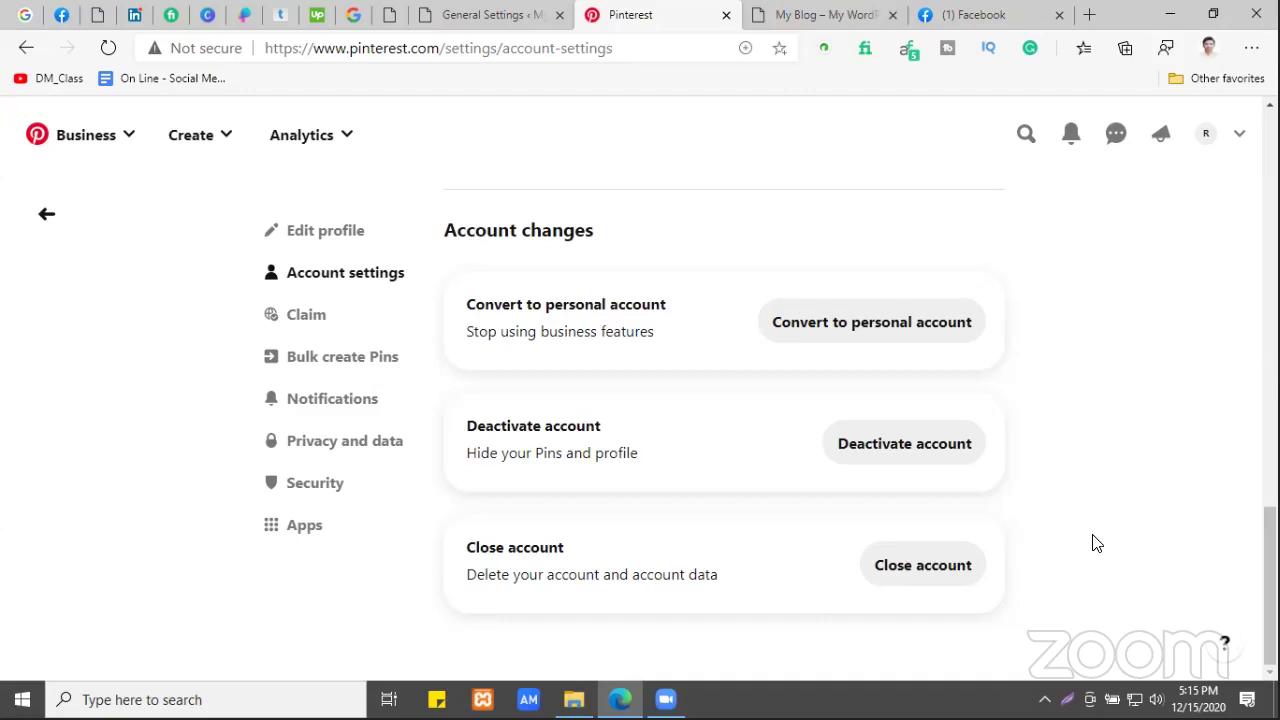
Return to the top of Account settings and click Done to save
scroll(1091, 451, up, 12)
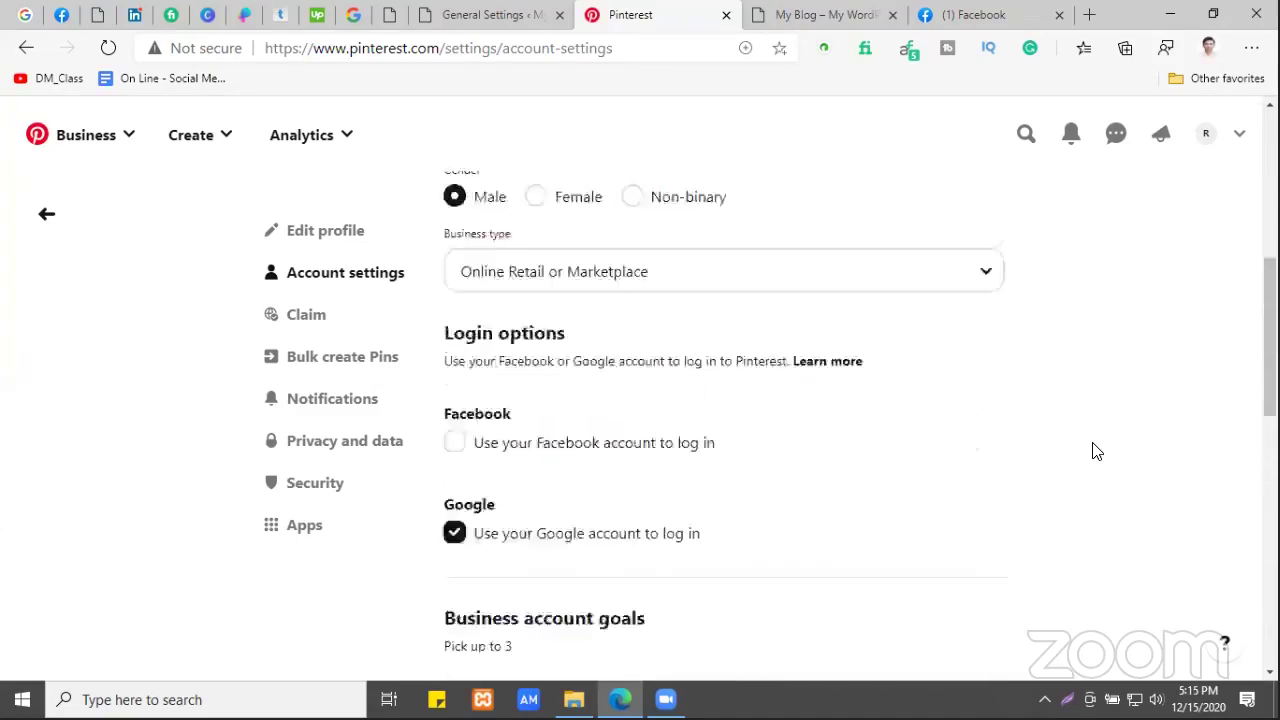
scroll(1093, 451, up, 4)
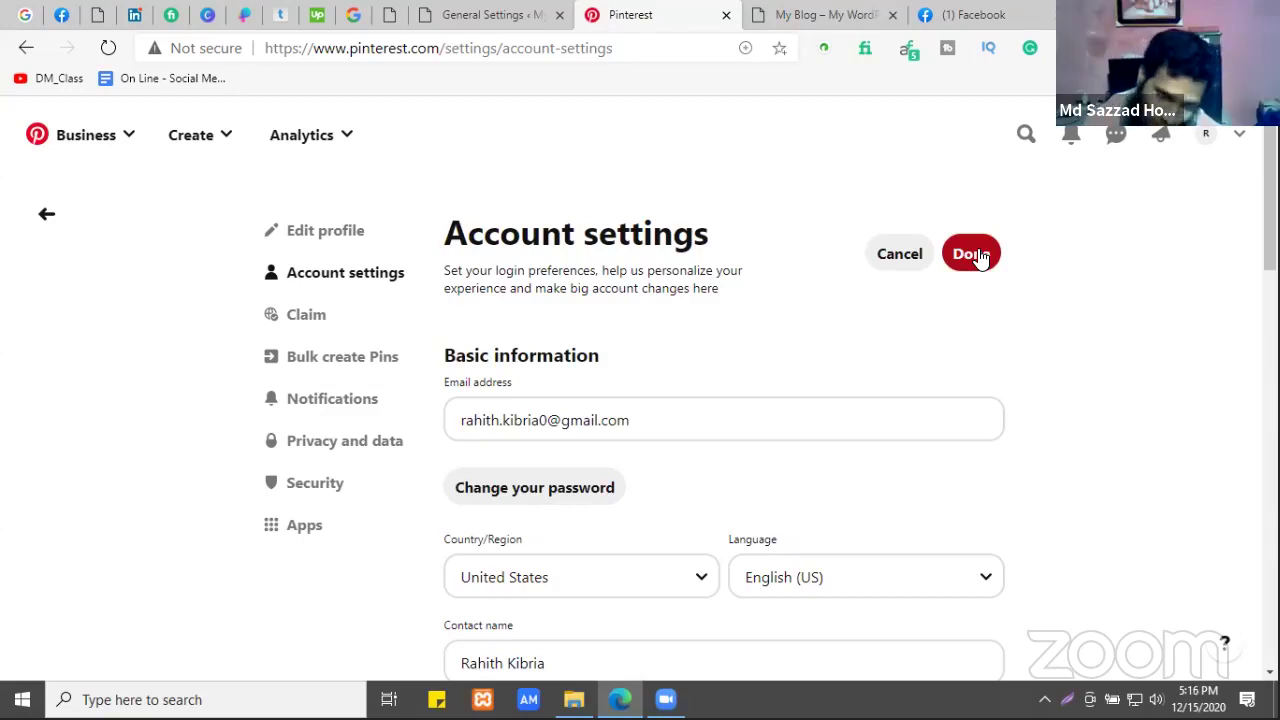
click(971, 254)
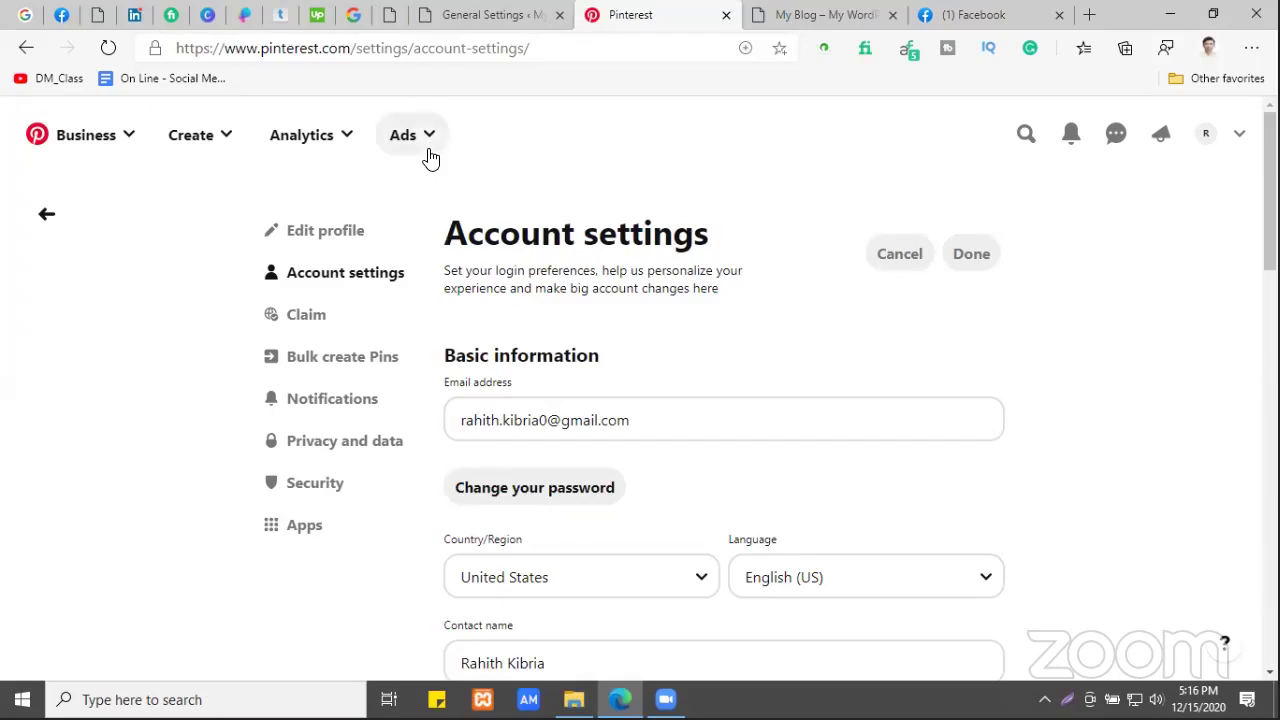
Choose Home feed from the Business menu to reach the business setup form
click(430, 156)
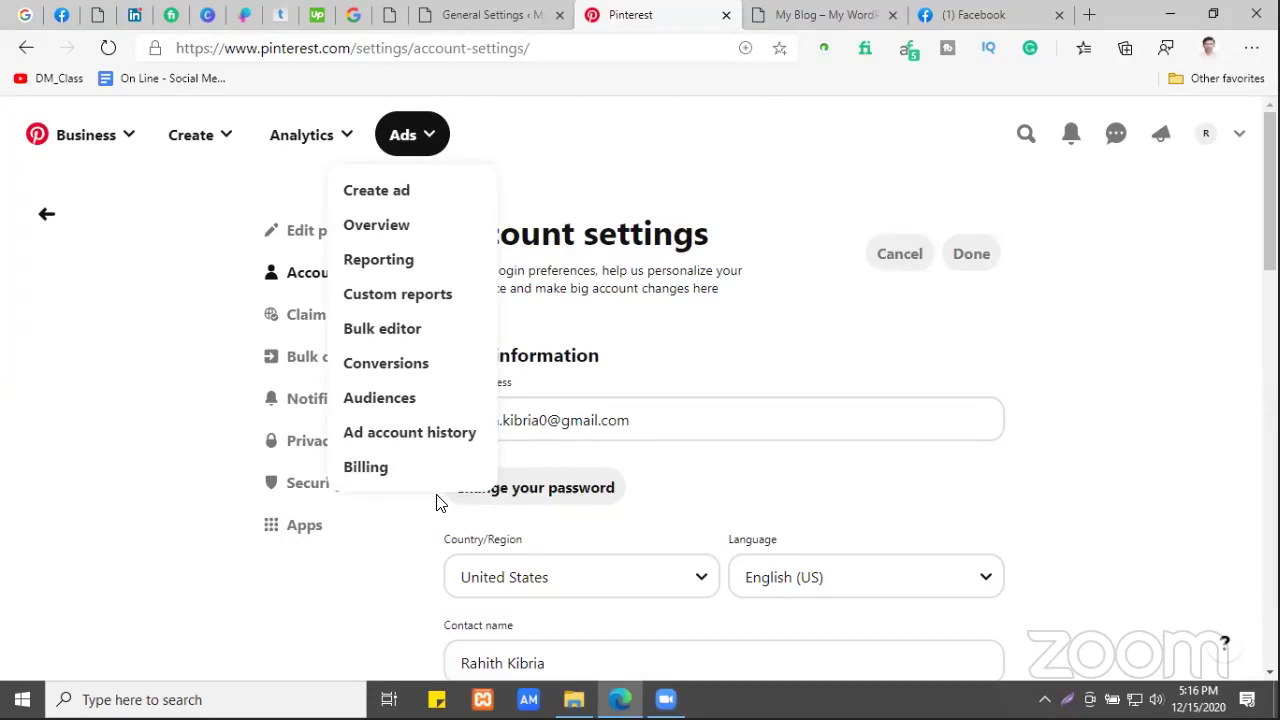
click(101, 135)
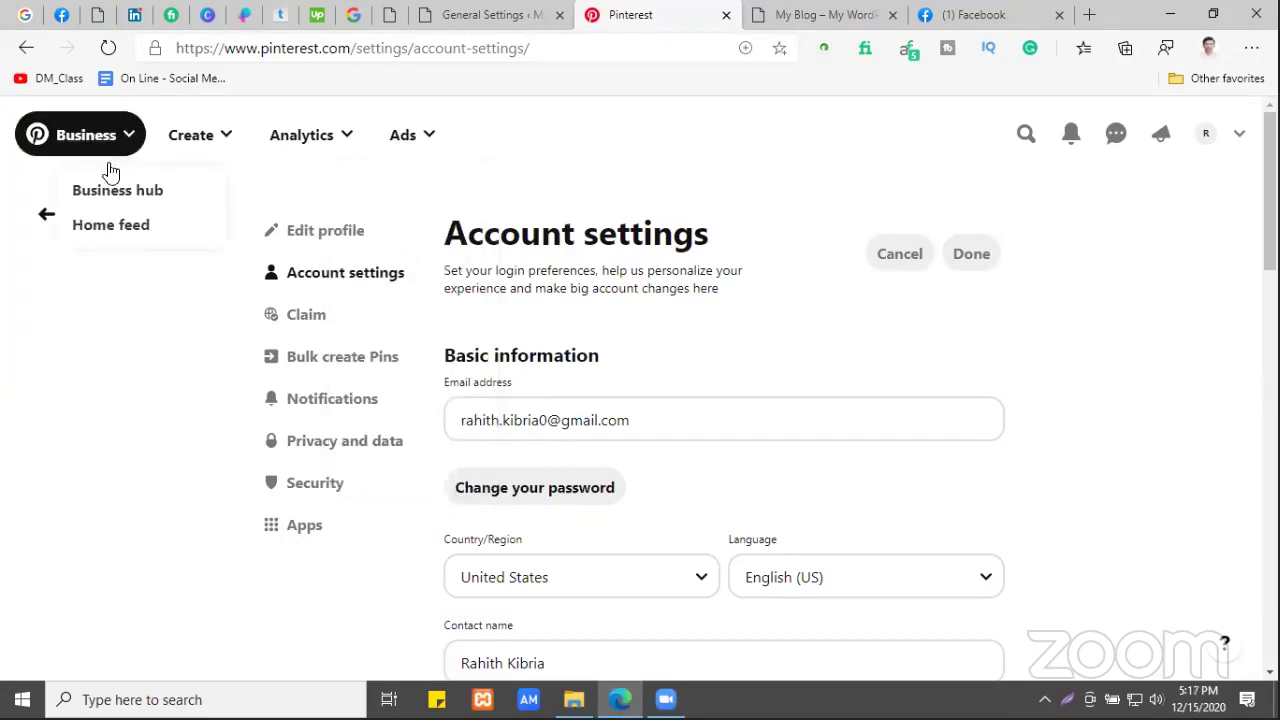
click(115, 228)
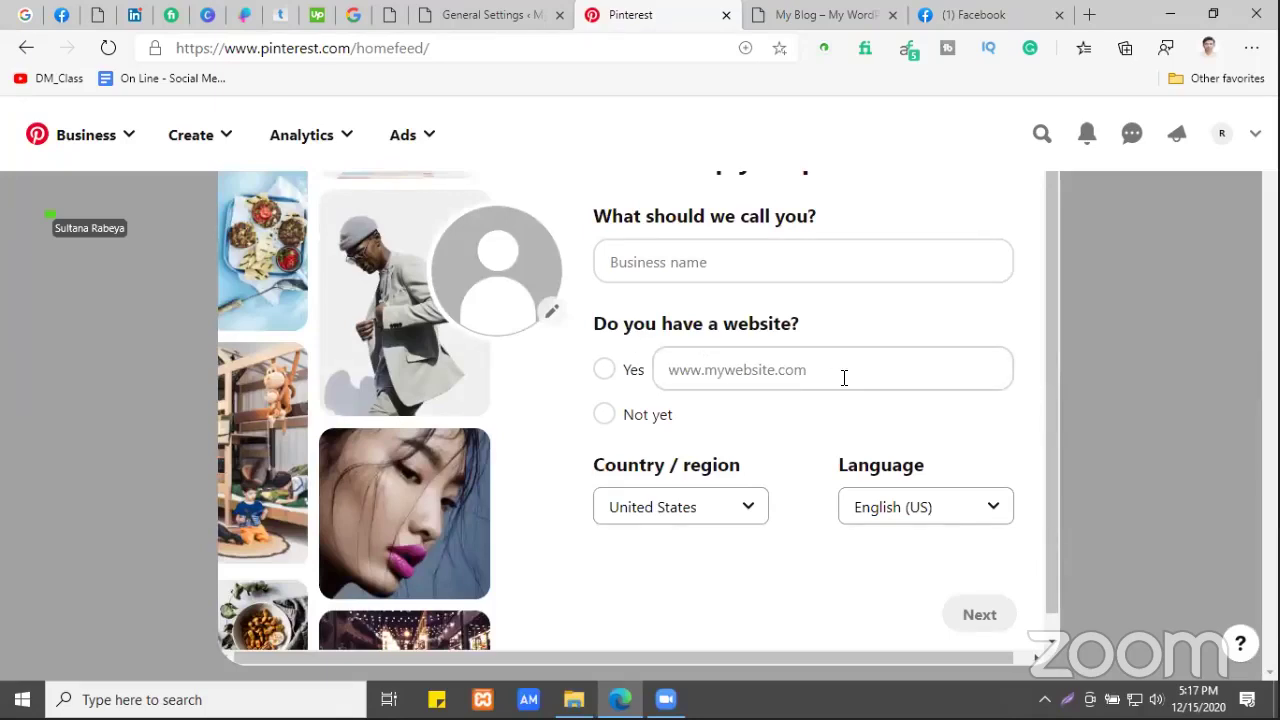
click(717, 265)
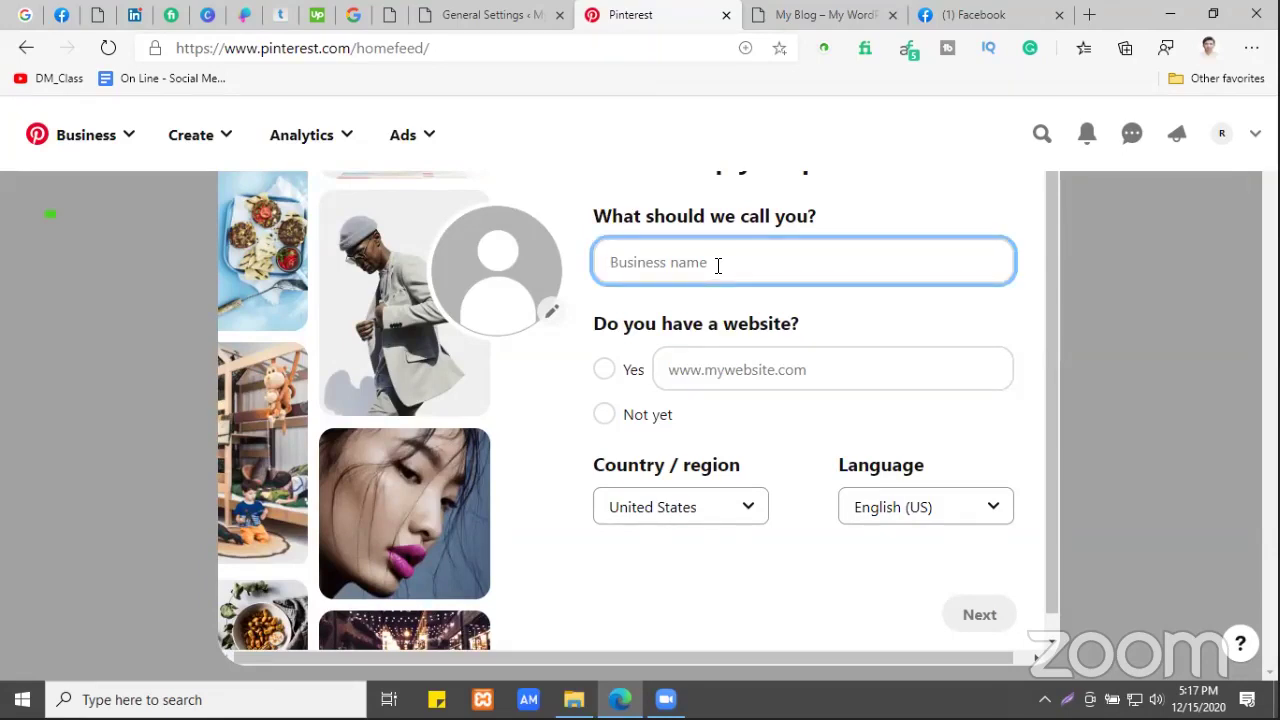
text(Rozo)
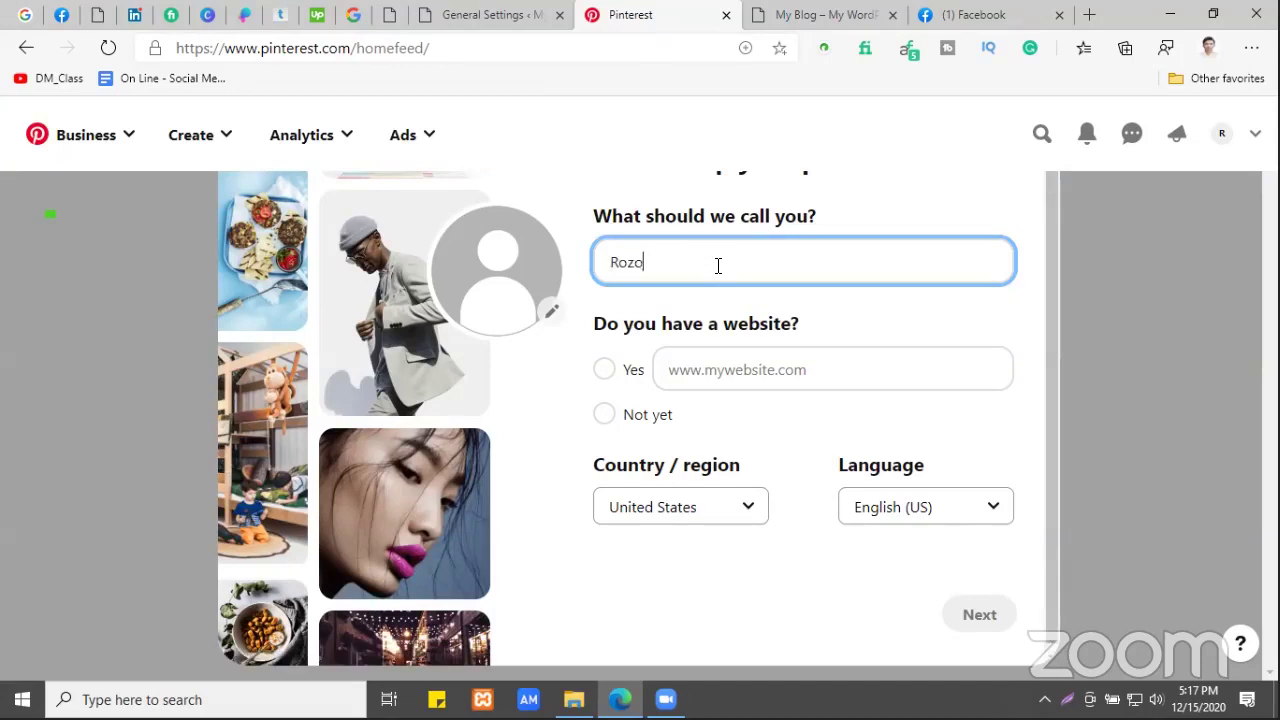
text(f)
click(606, 371)
click(743, 369)
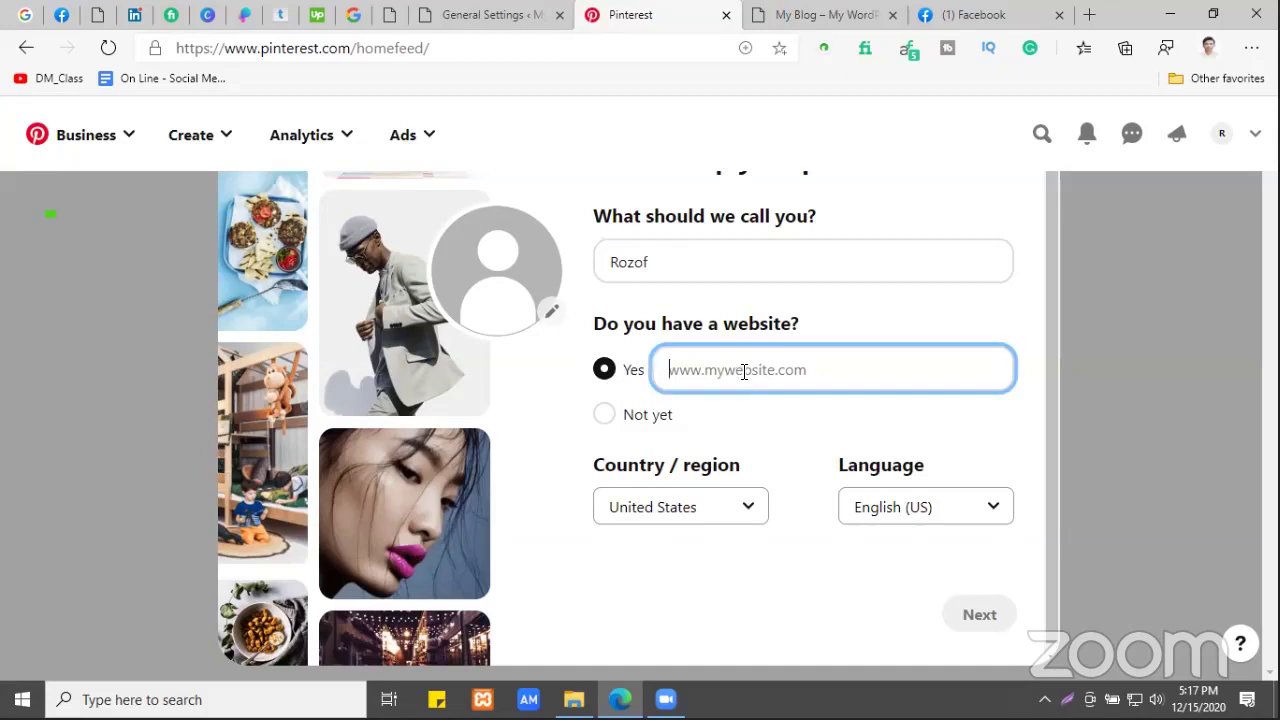
click(830, 14)
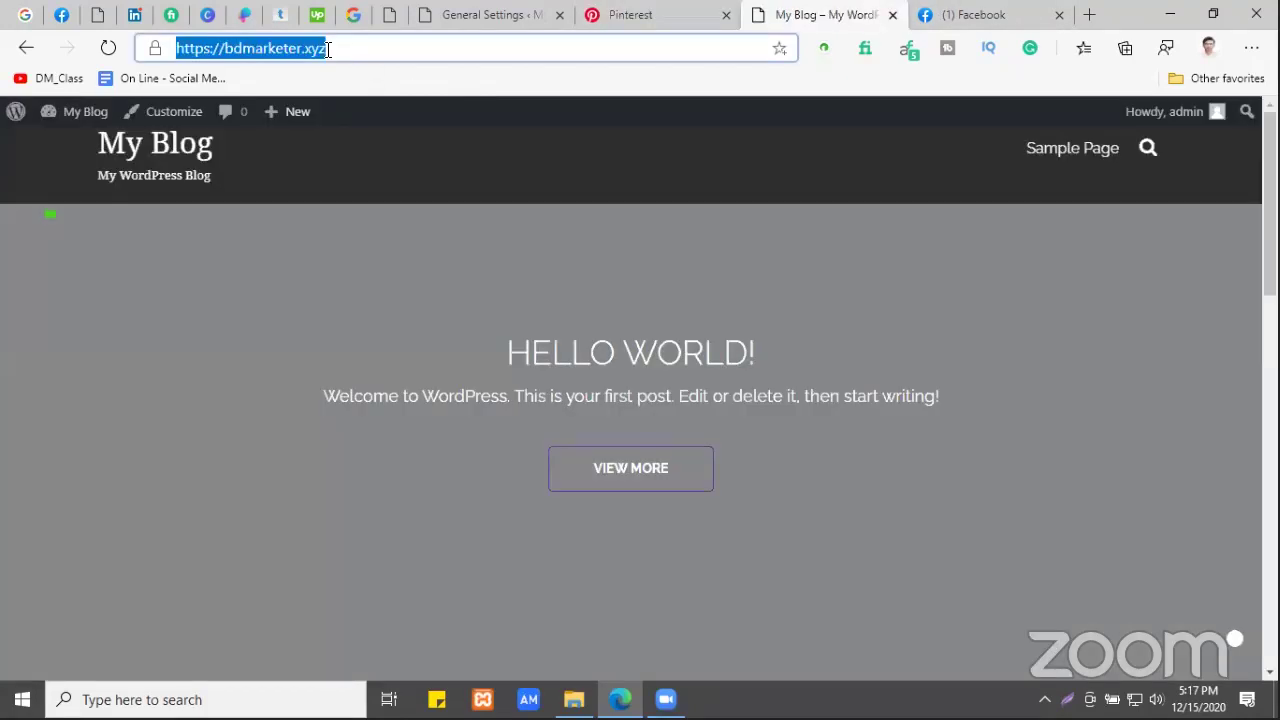
click(680, 10)
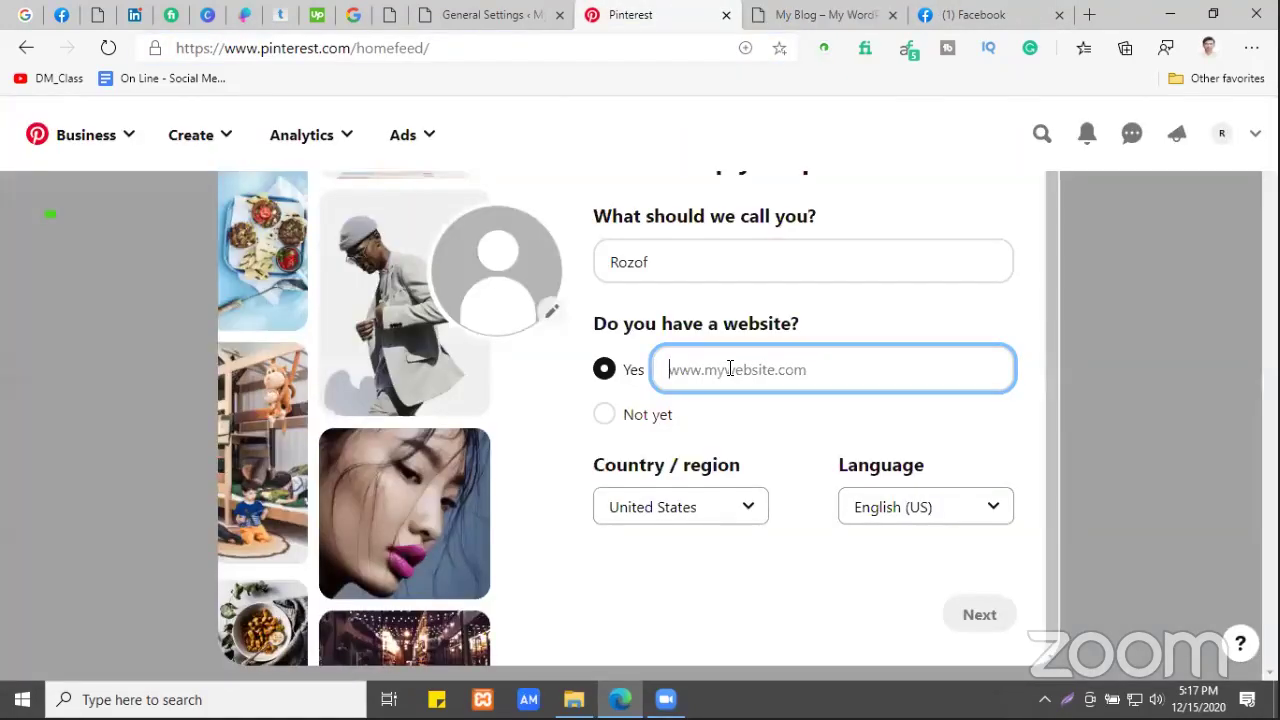
text(https://bdmarketer.xyz/)
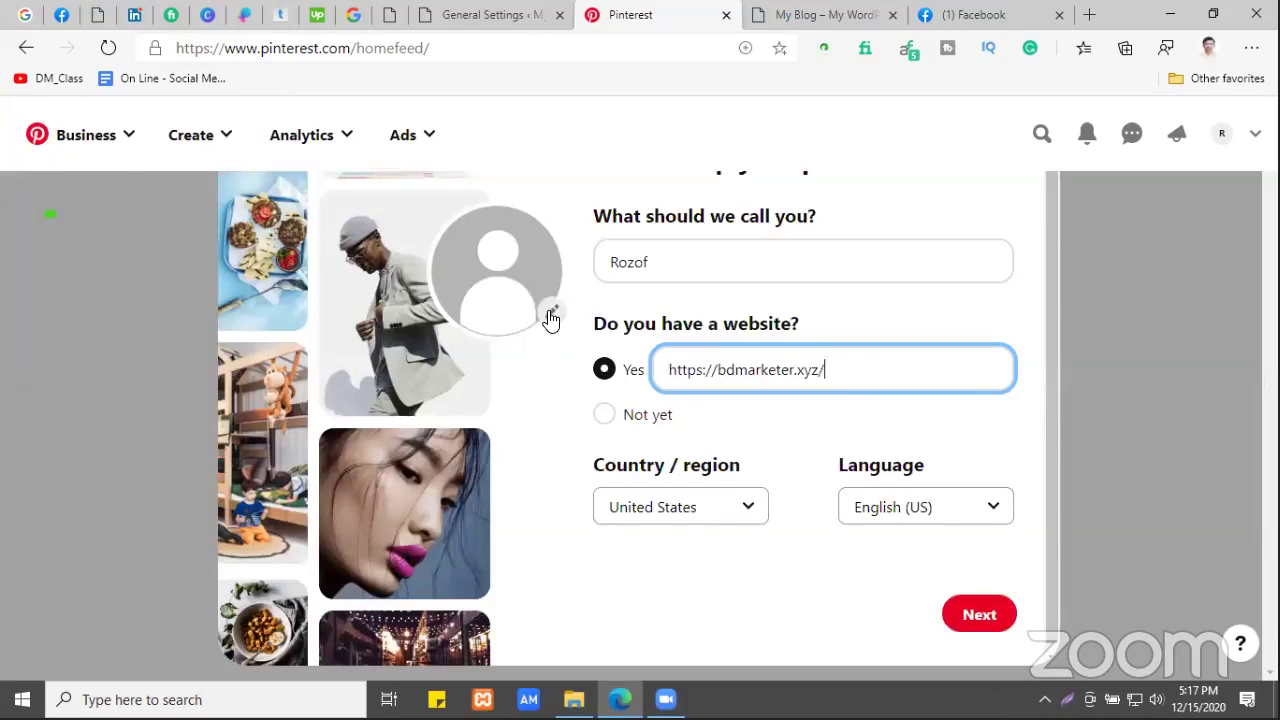
Upload the c3b7a34a ROZOF logo JPG from Downloads as the profile picture
scroll(794, 537, down, 1)
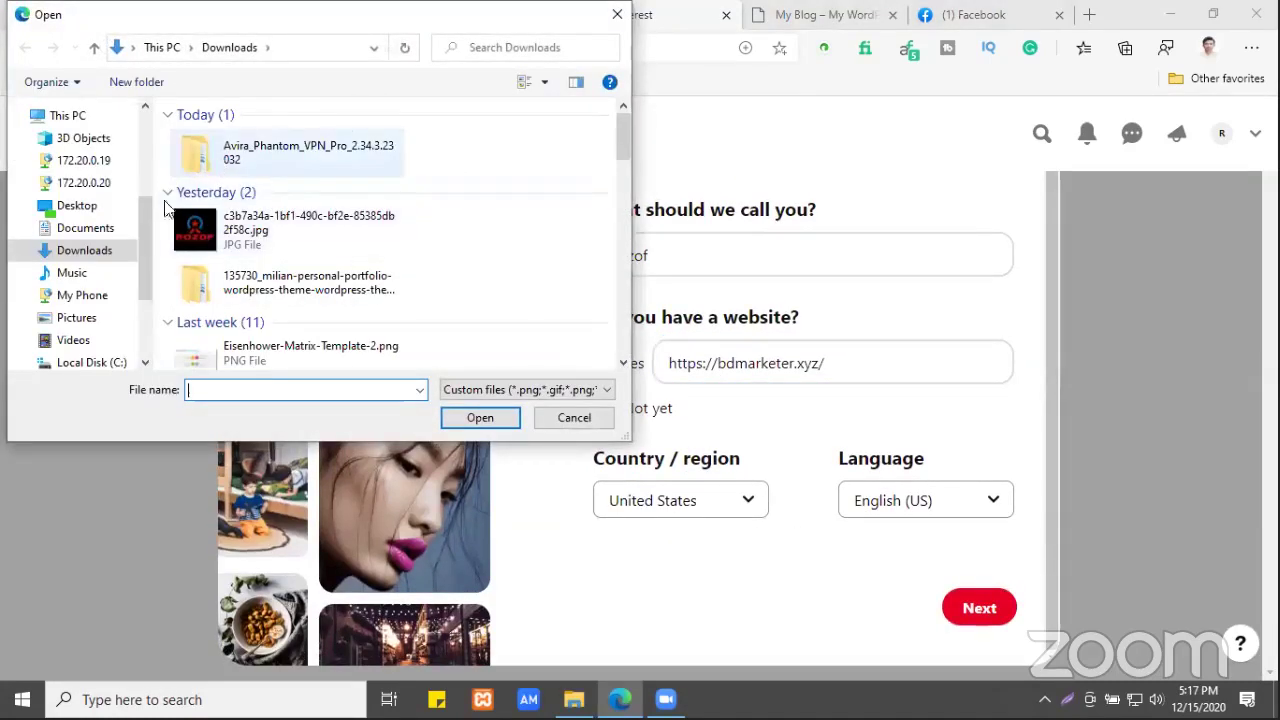
click(252, 228)
click(478, 418)
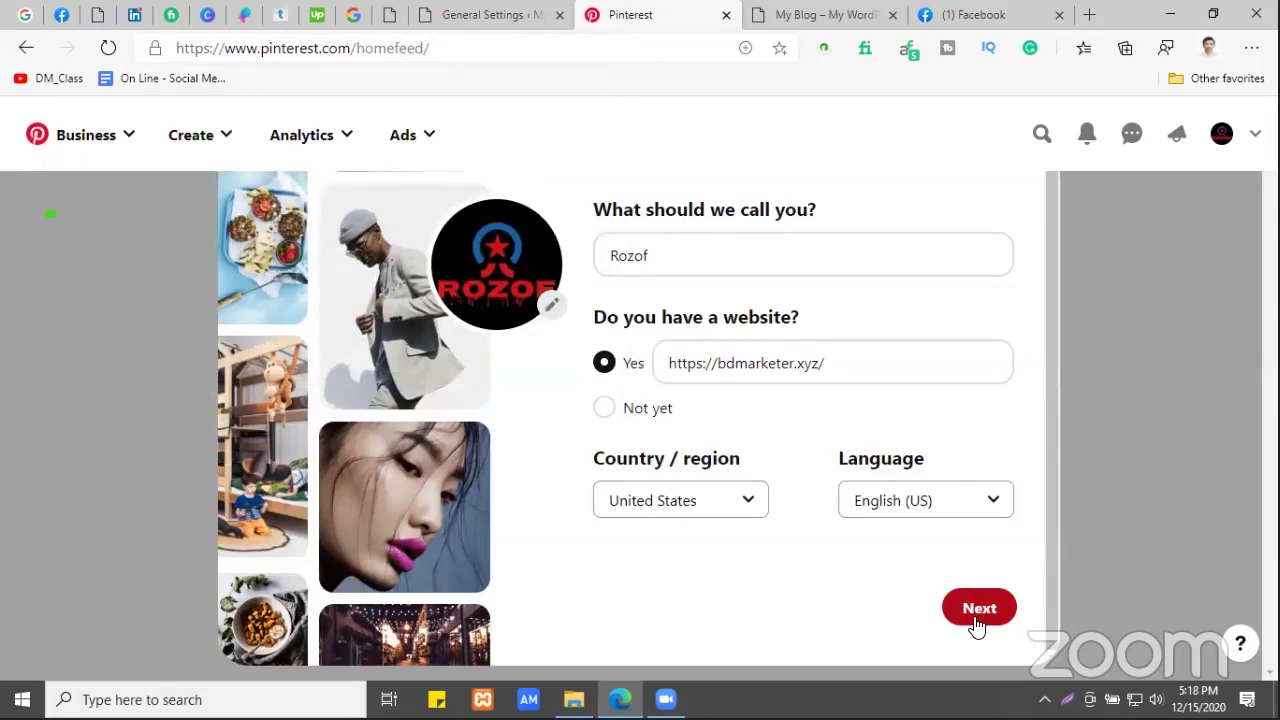
Select the goals Sell more products, Drive traffic to your site and Grow brand awareness
click(977, 622)
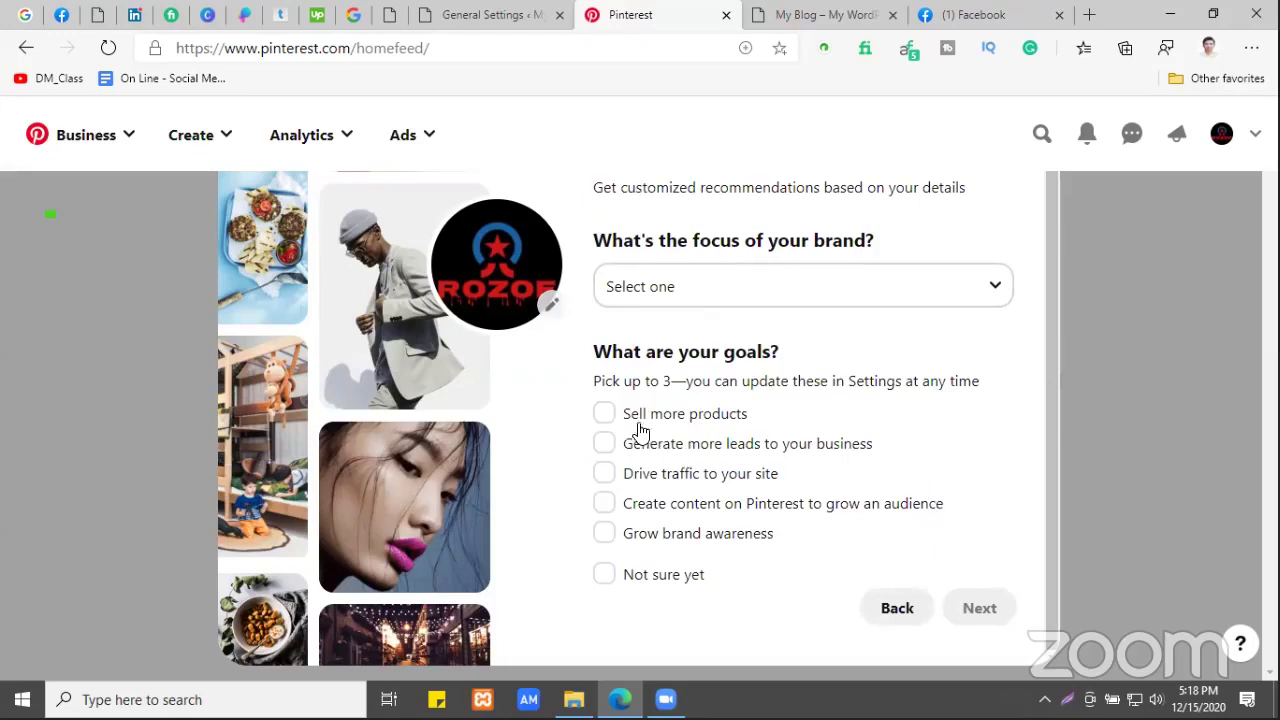
click(602, 414)
click(605, 473)
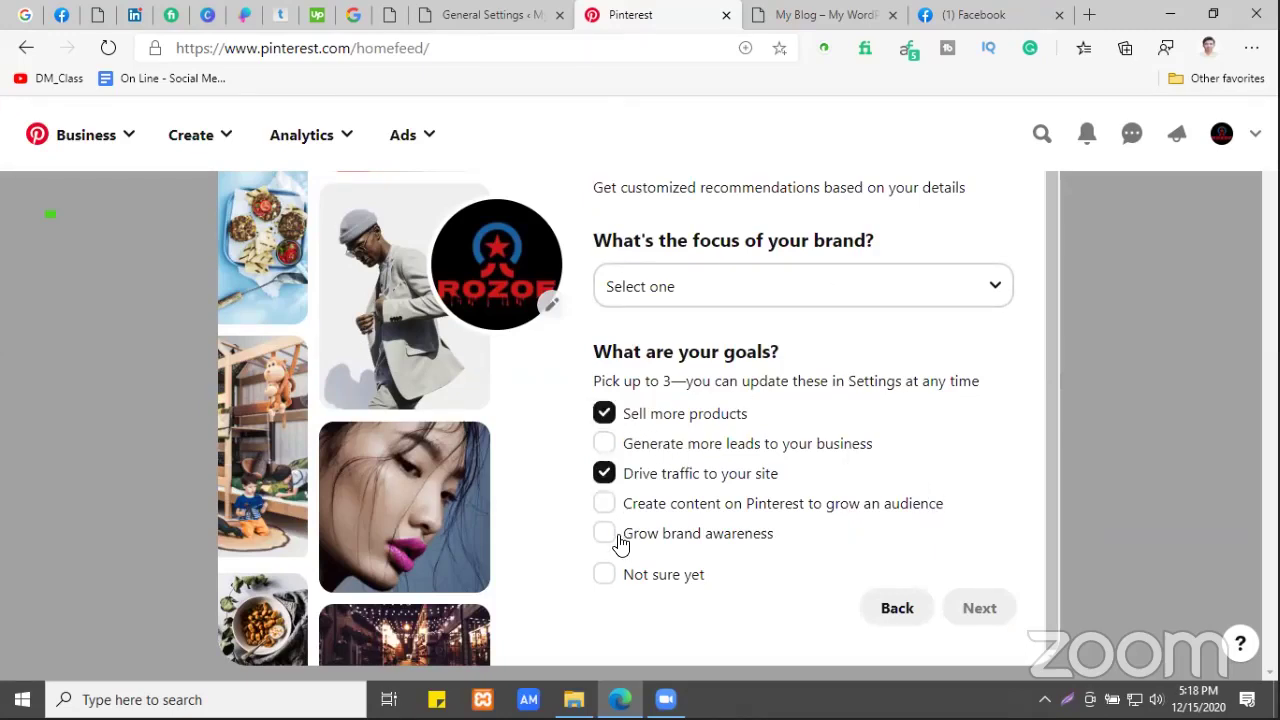
click(608, 534)
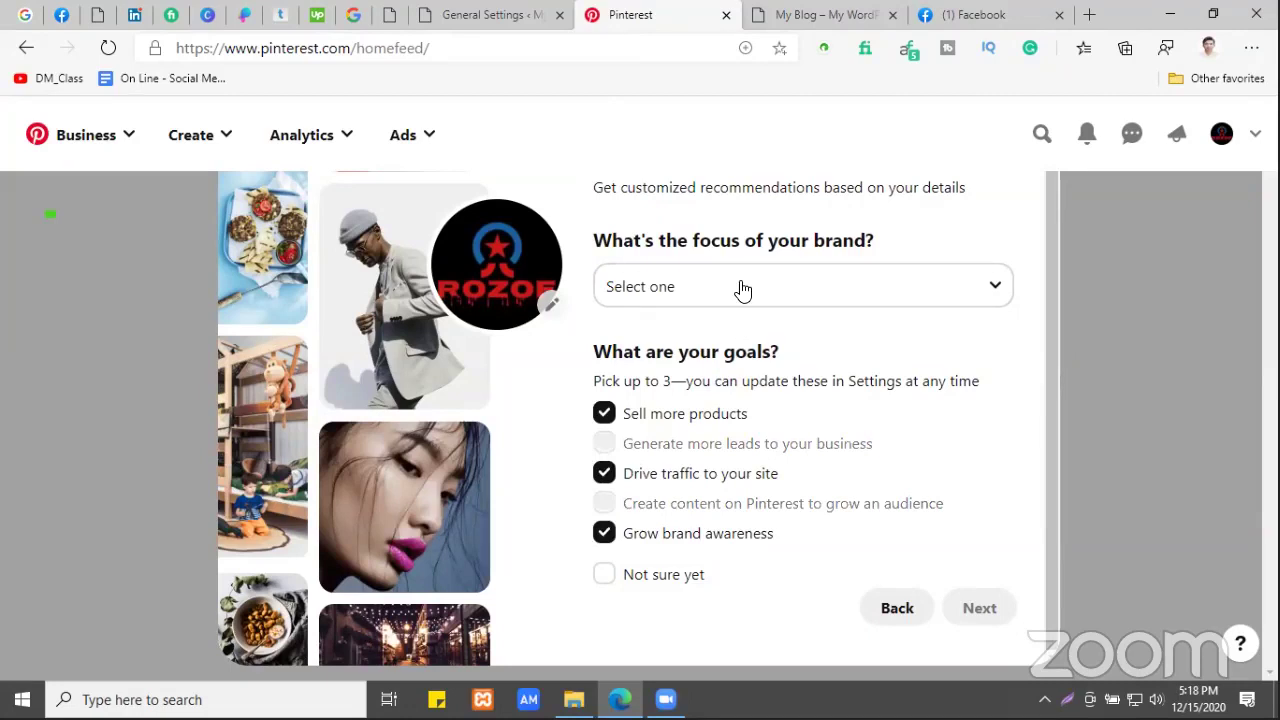
Set the brand focus to Other with the custom entry 'Digital Marketing' and continue
click(743, 290)
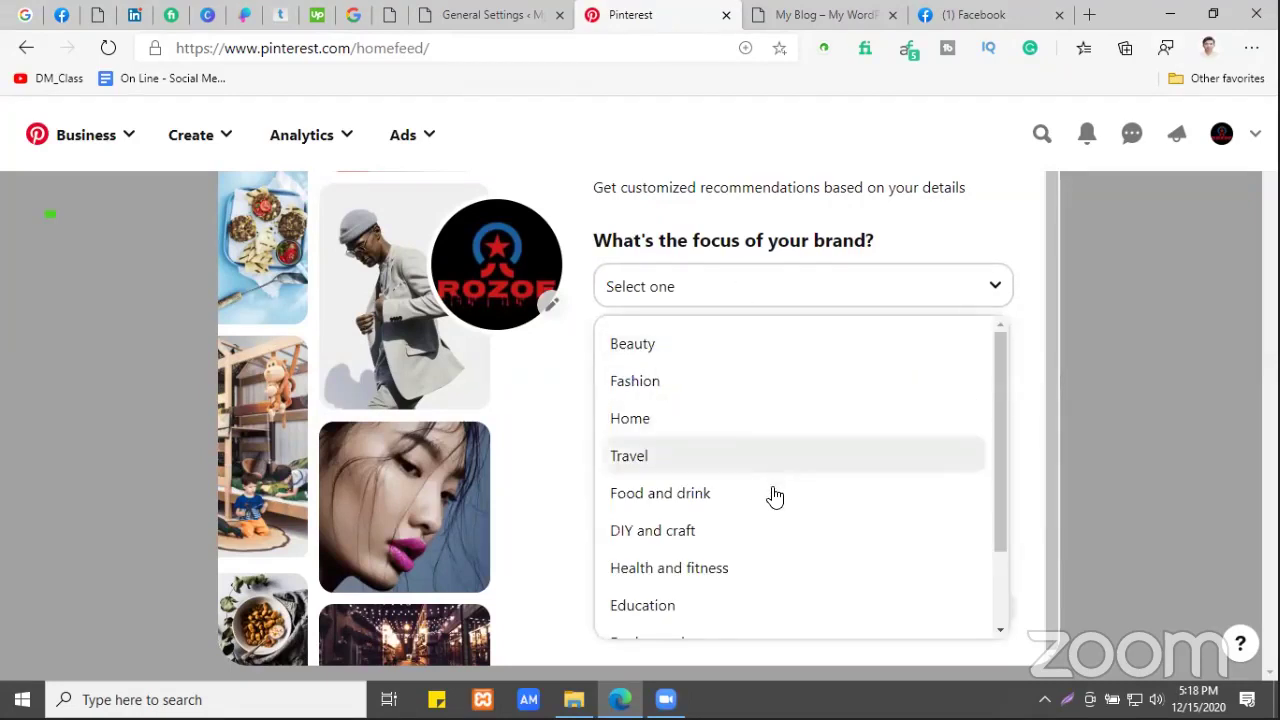
scroll(760, 500, down, 1)
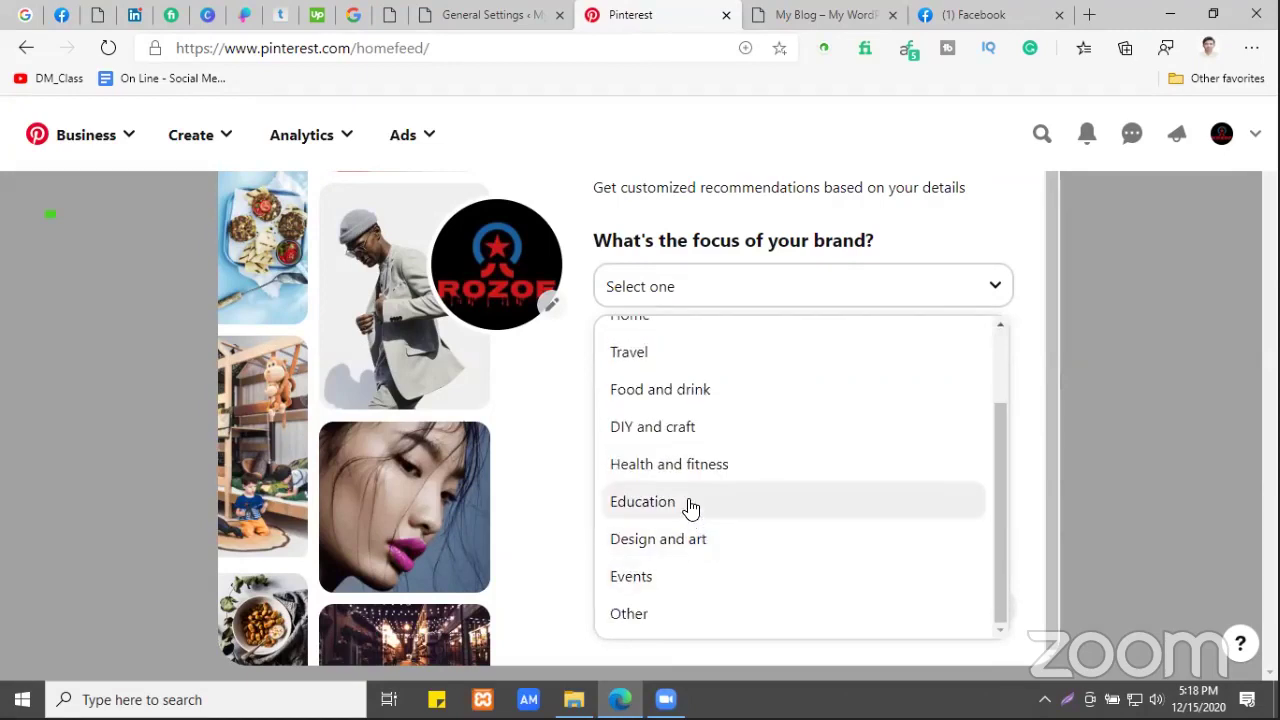
click(659, 610)
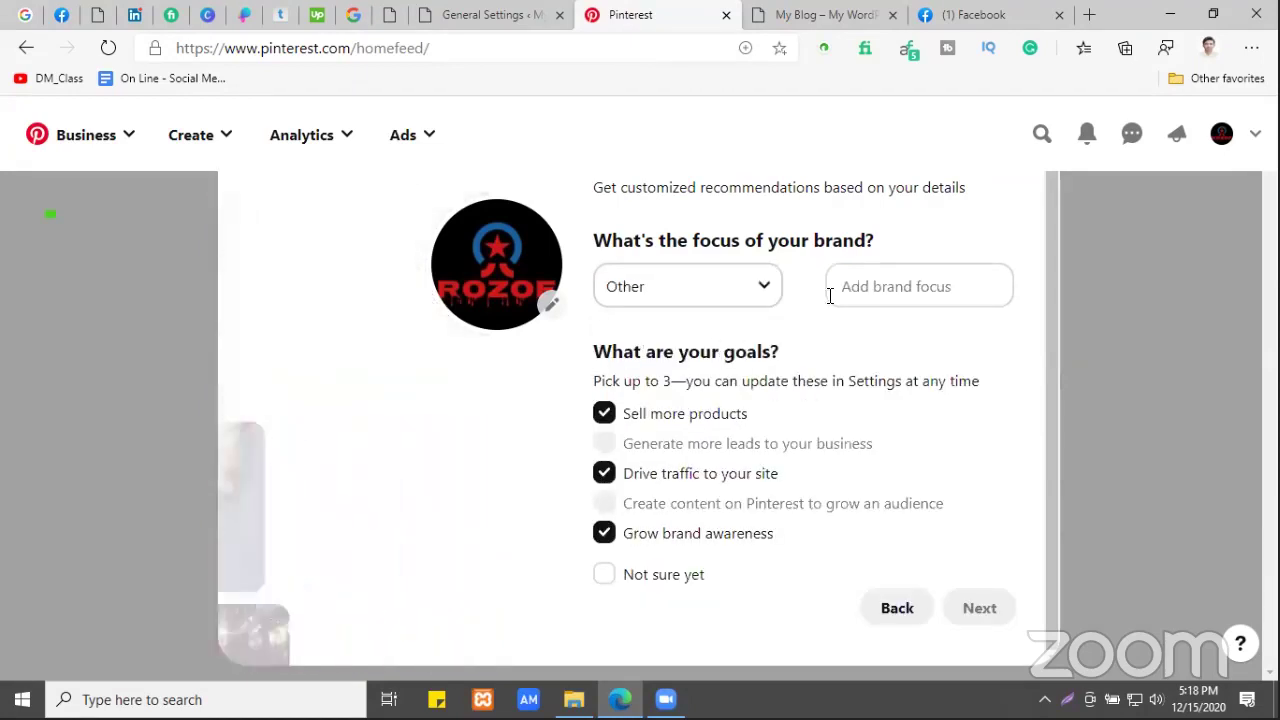
click(878, 289)
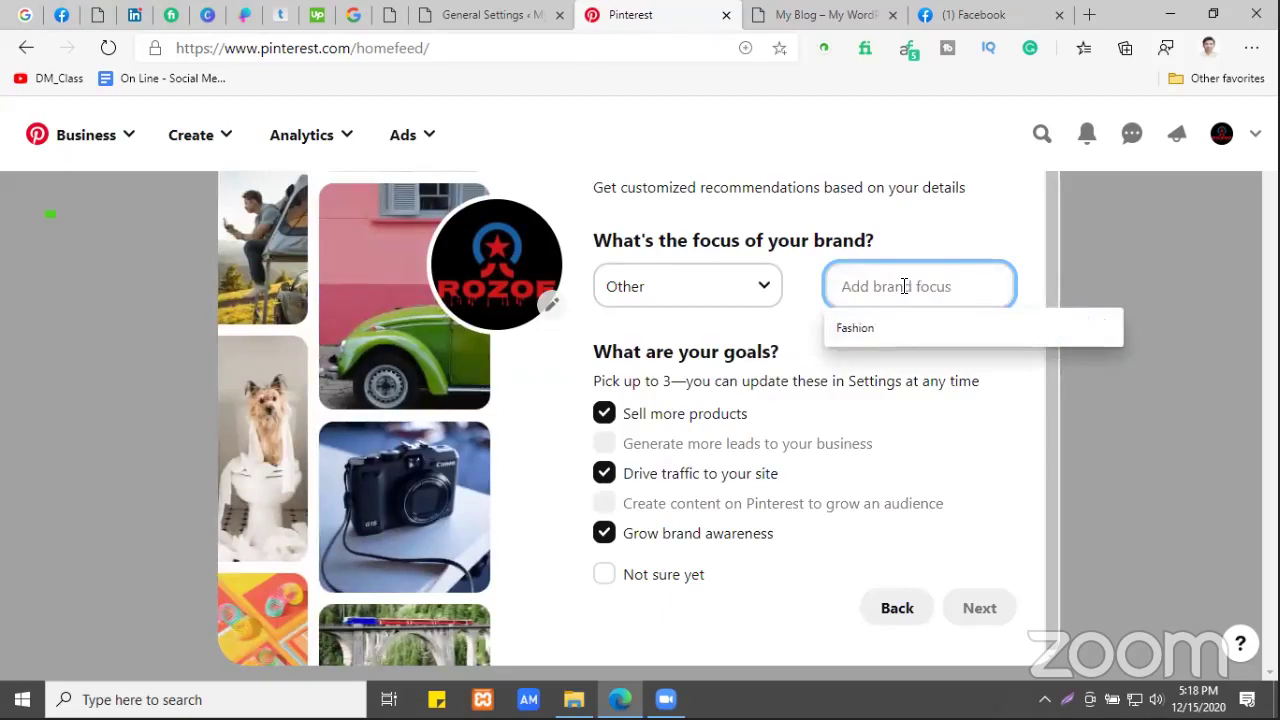
text(Digital)
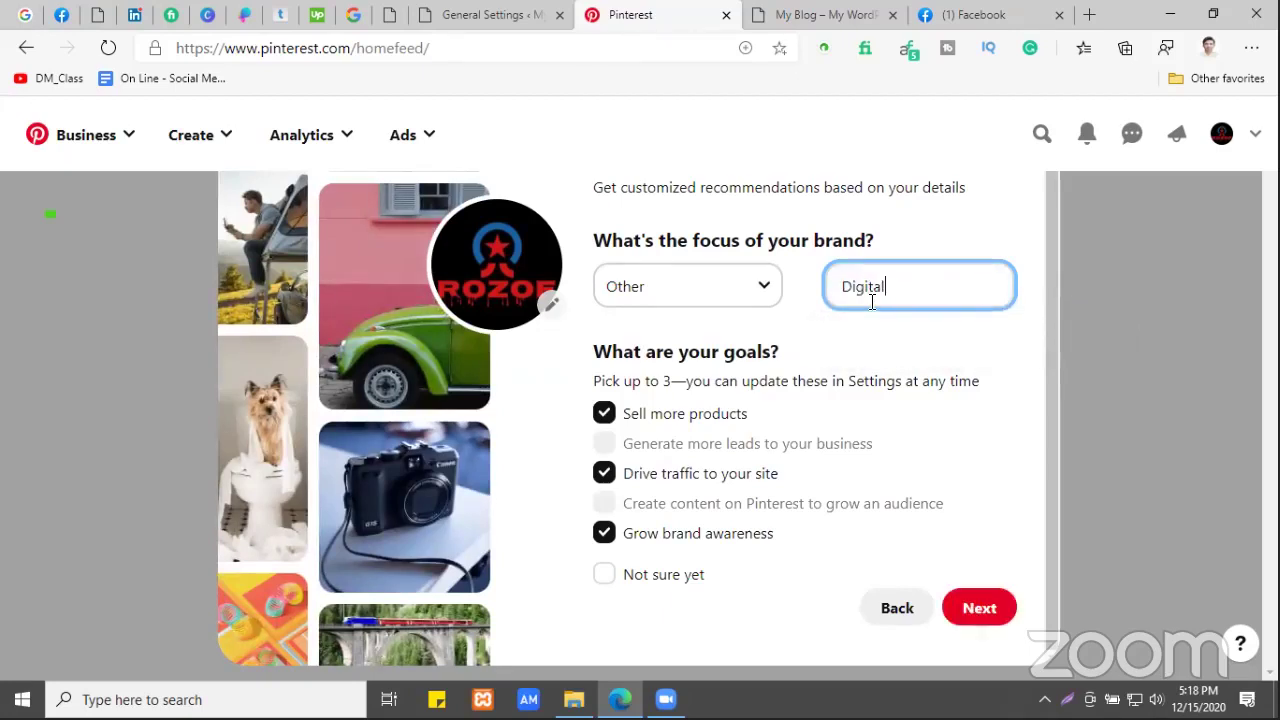
text( Marketing)
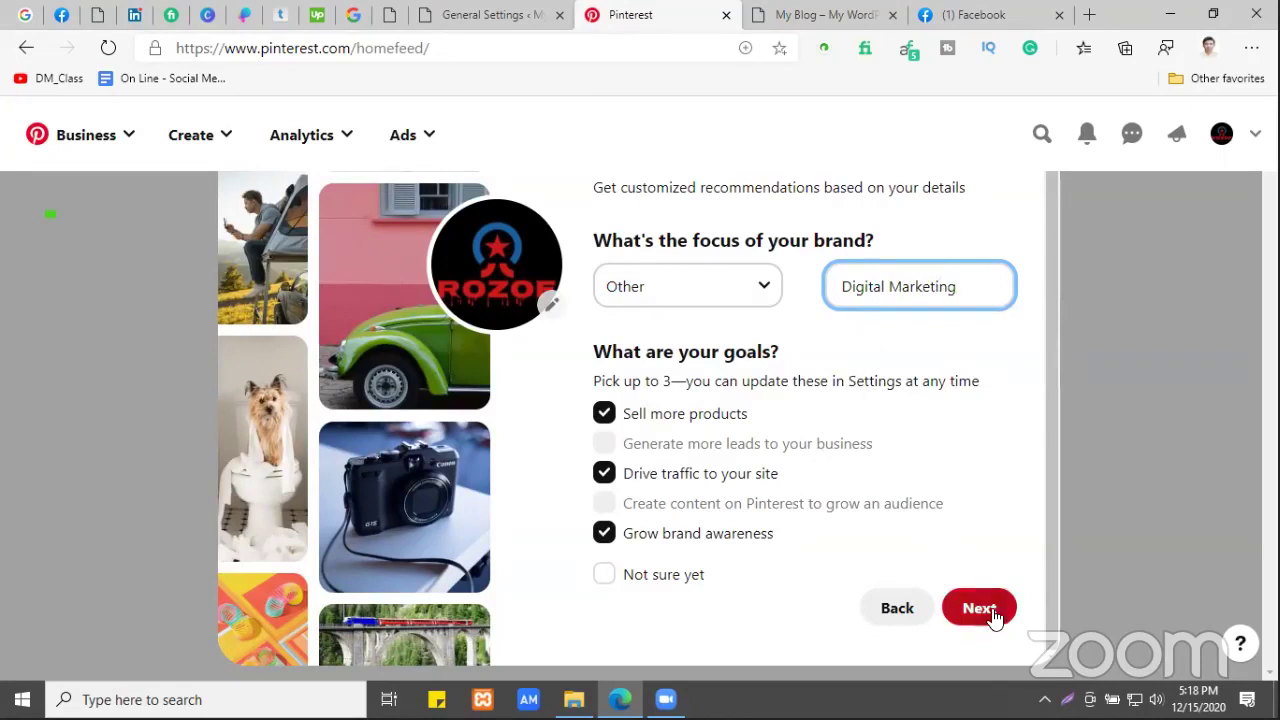
click(990, 608)
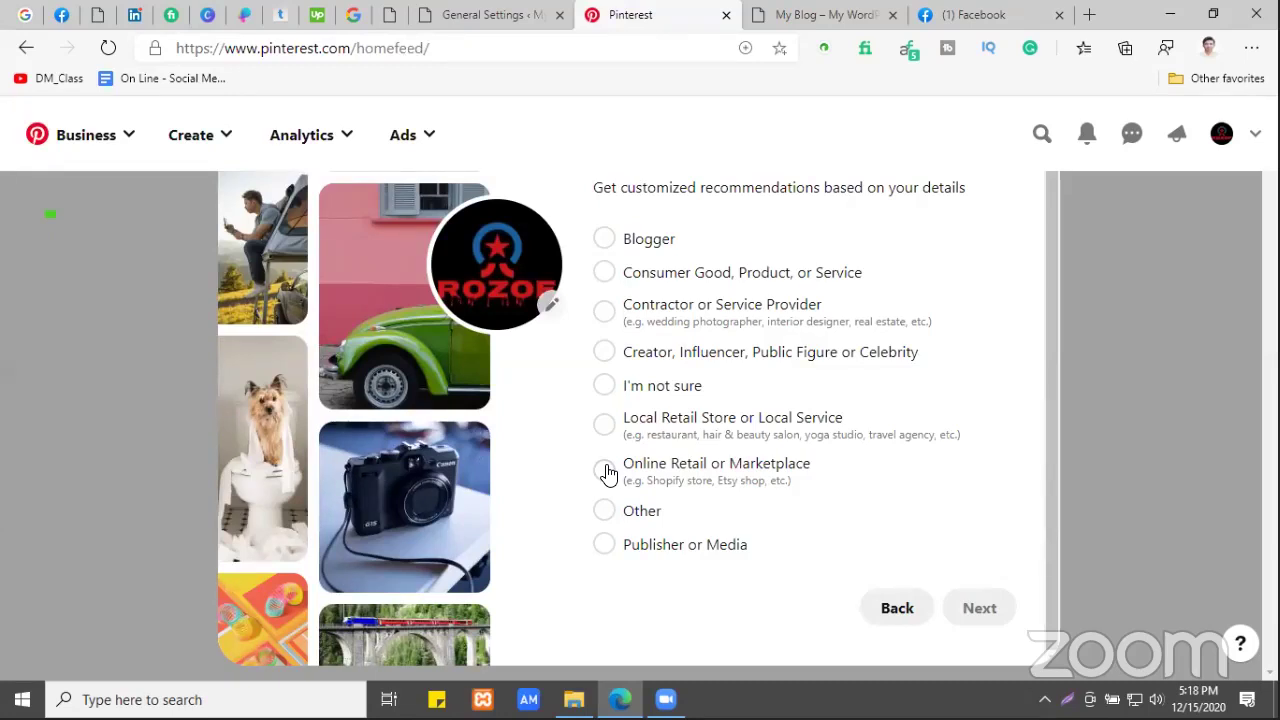
Try Online Retail or Marketplace, then Contractor or Service Provider as the business type
click(606, 470)
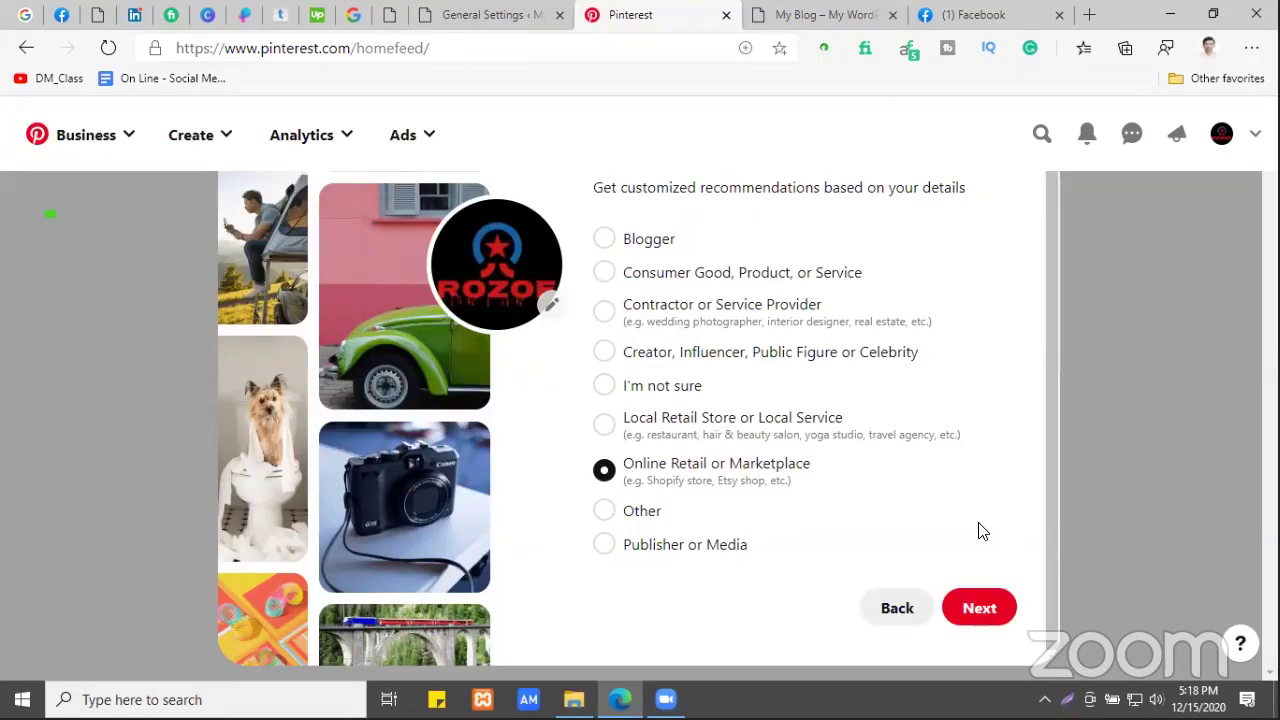
click(983, 608)
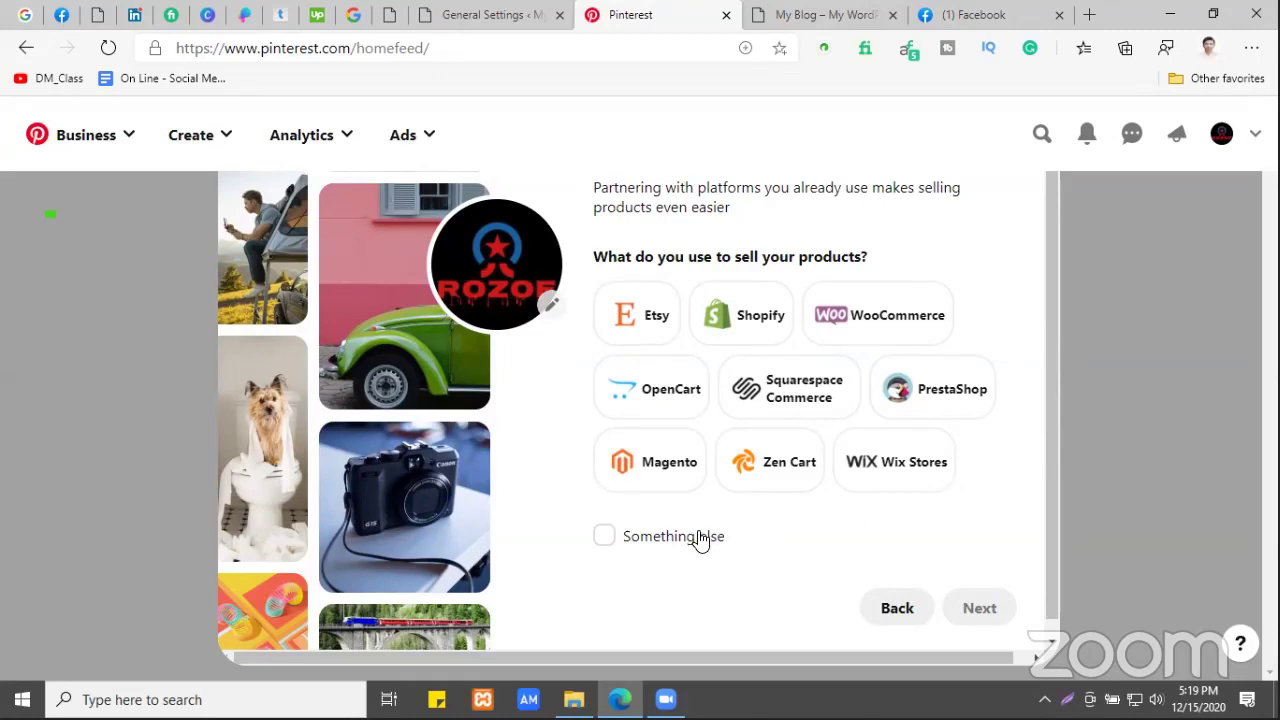
click(876, 614)
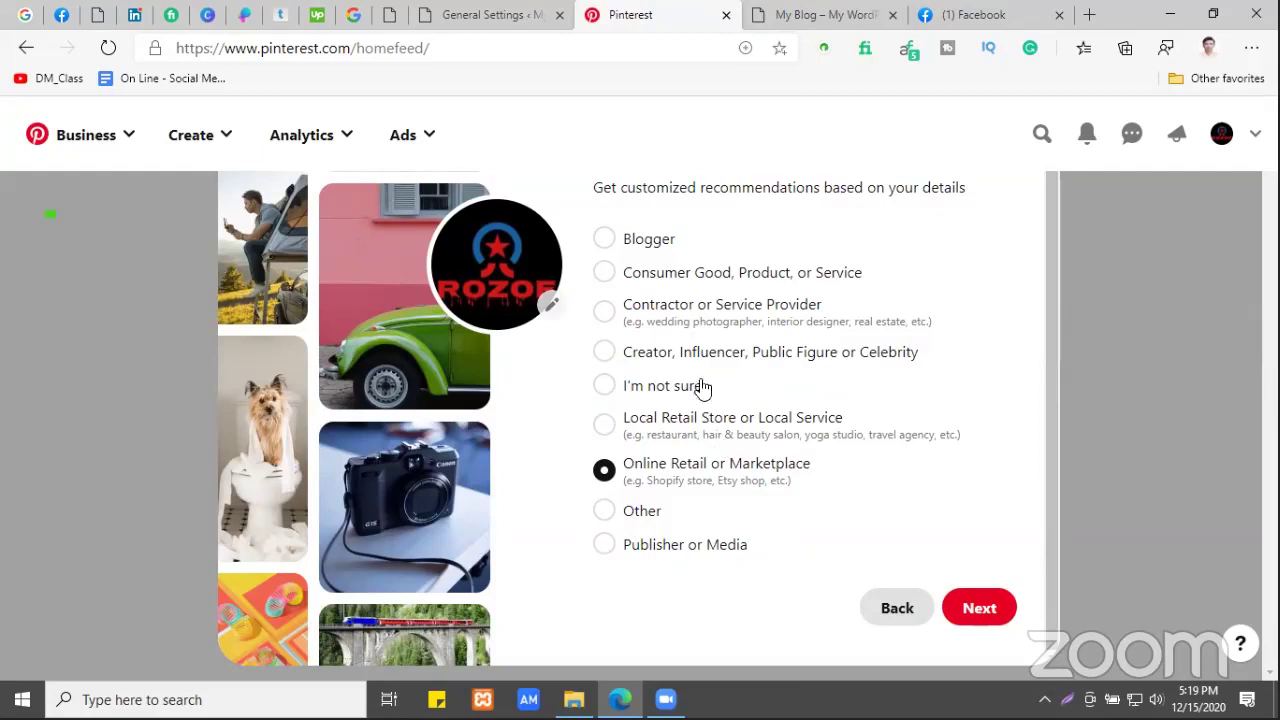
click(696, 316)
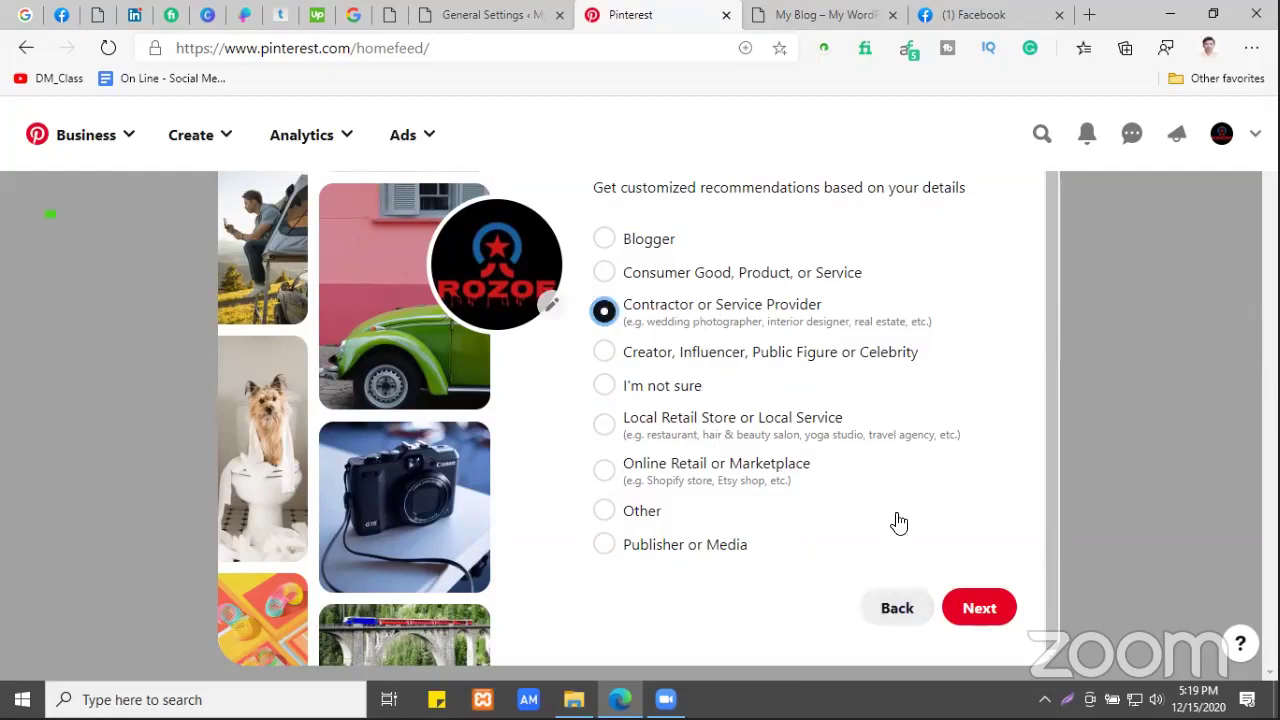
click(968, 610)
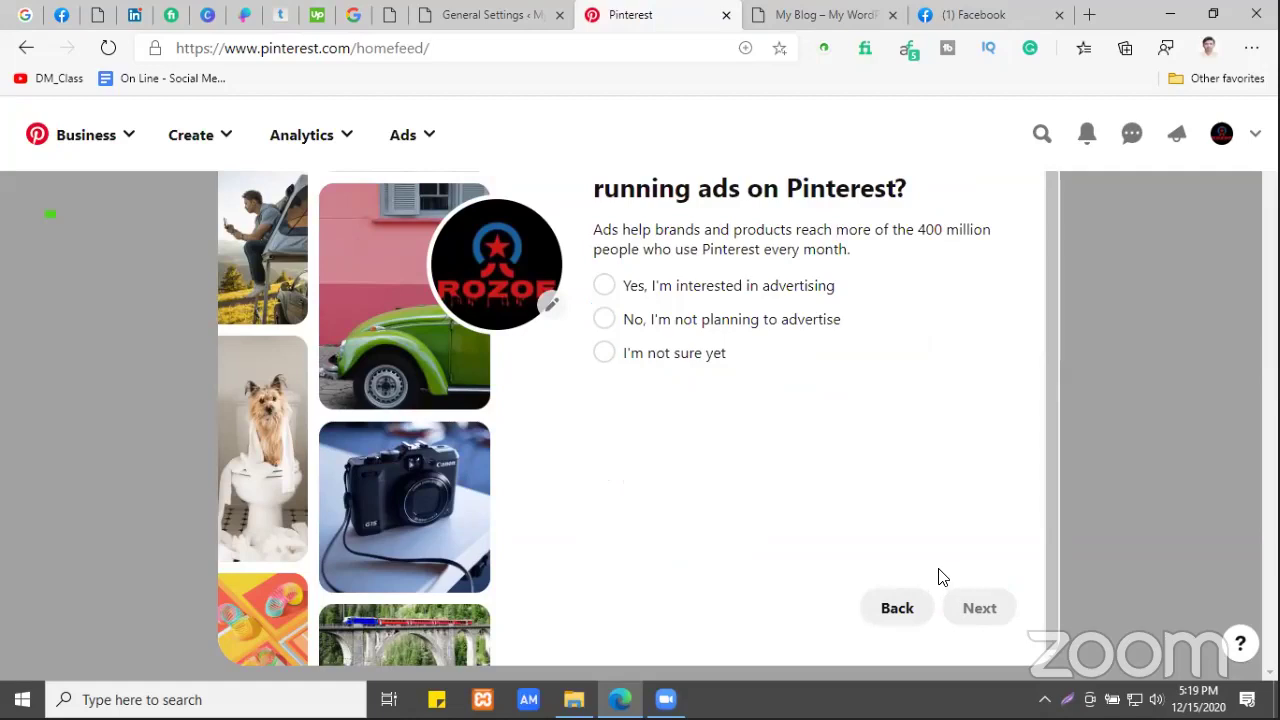
click(903, 609)
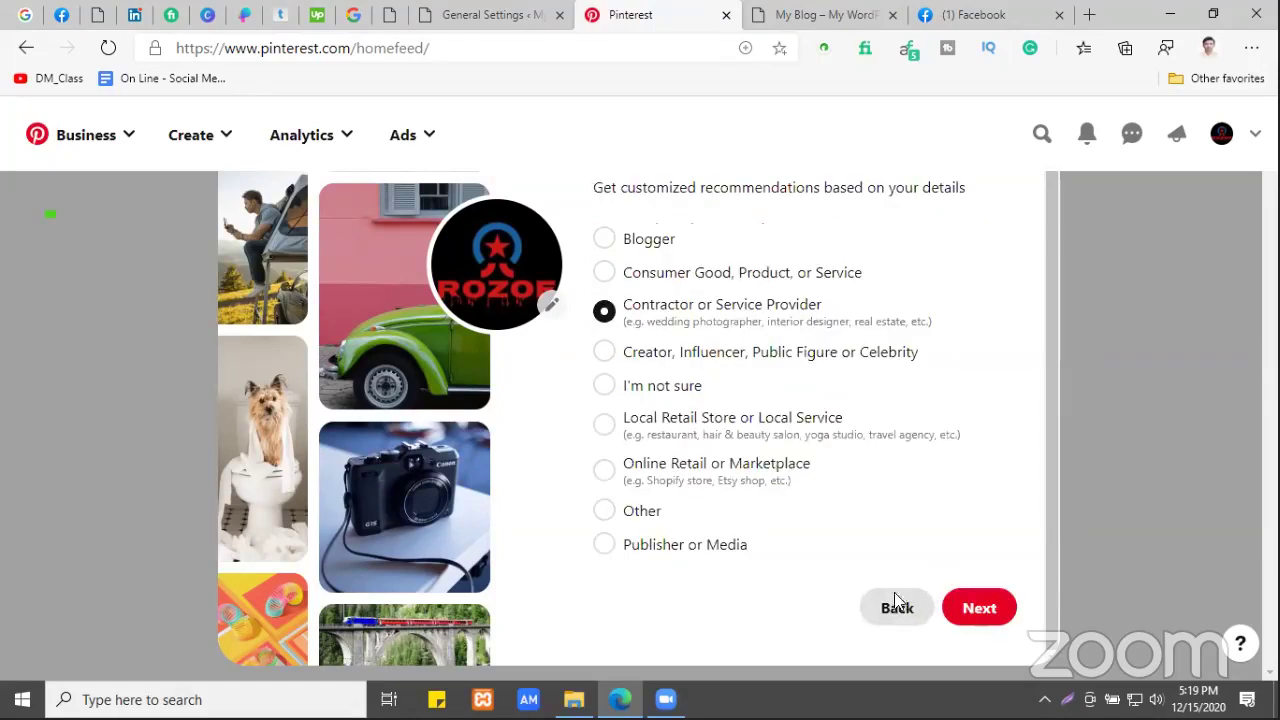
Try Blogger, then Consumer Good, Product, or Service as the business type
click(720, 284)
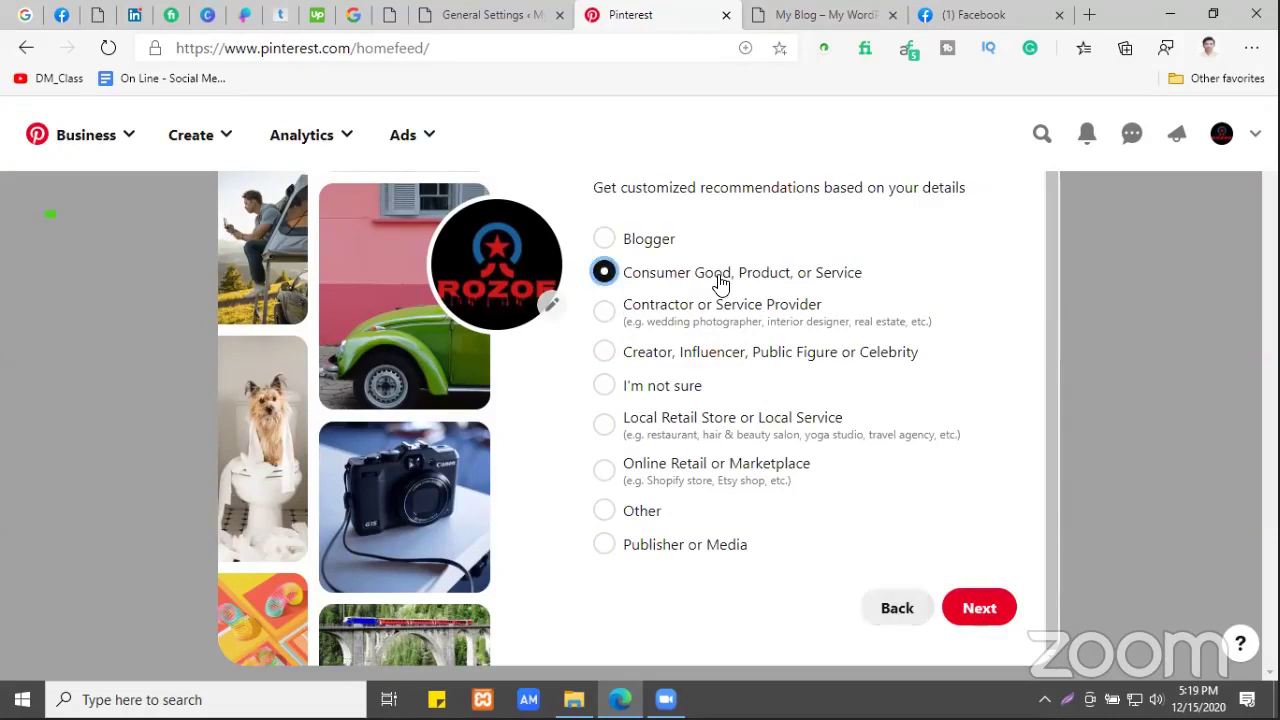
click(649, 241)
click(978, 607)
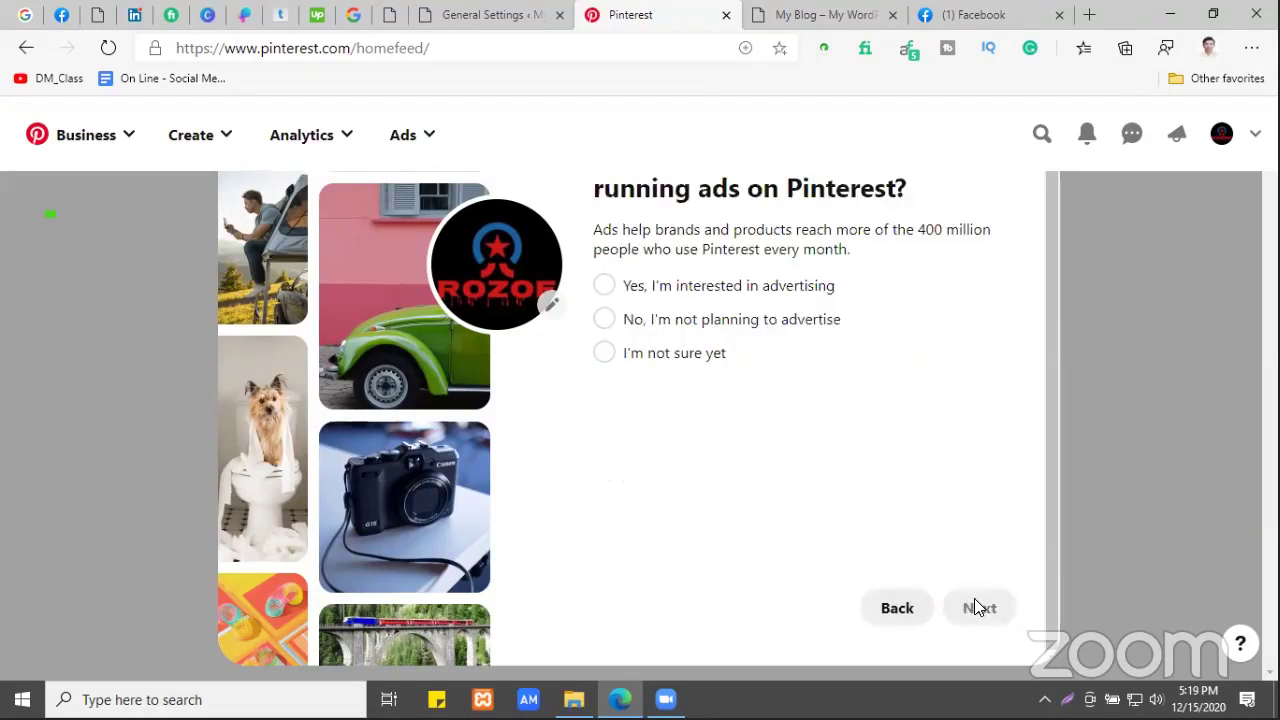
click(880, 609)
click(676, 273)
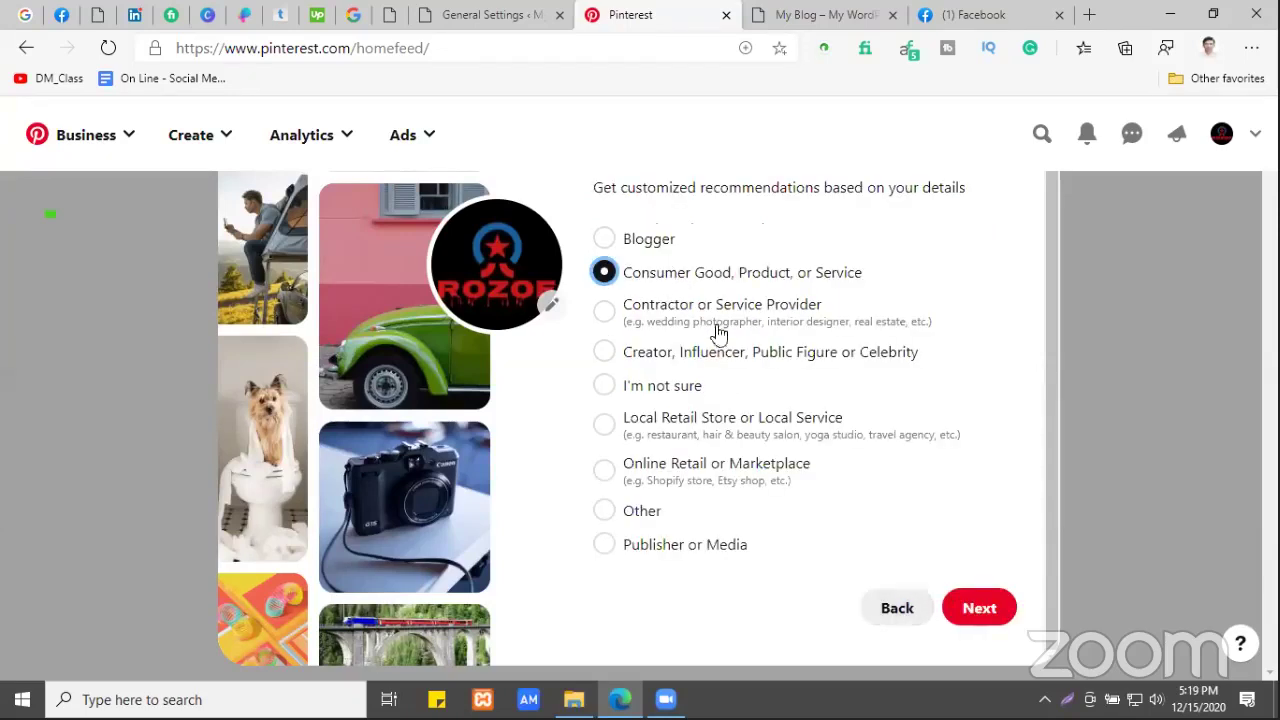
click(979, 609)
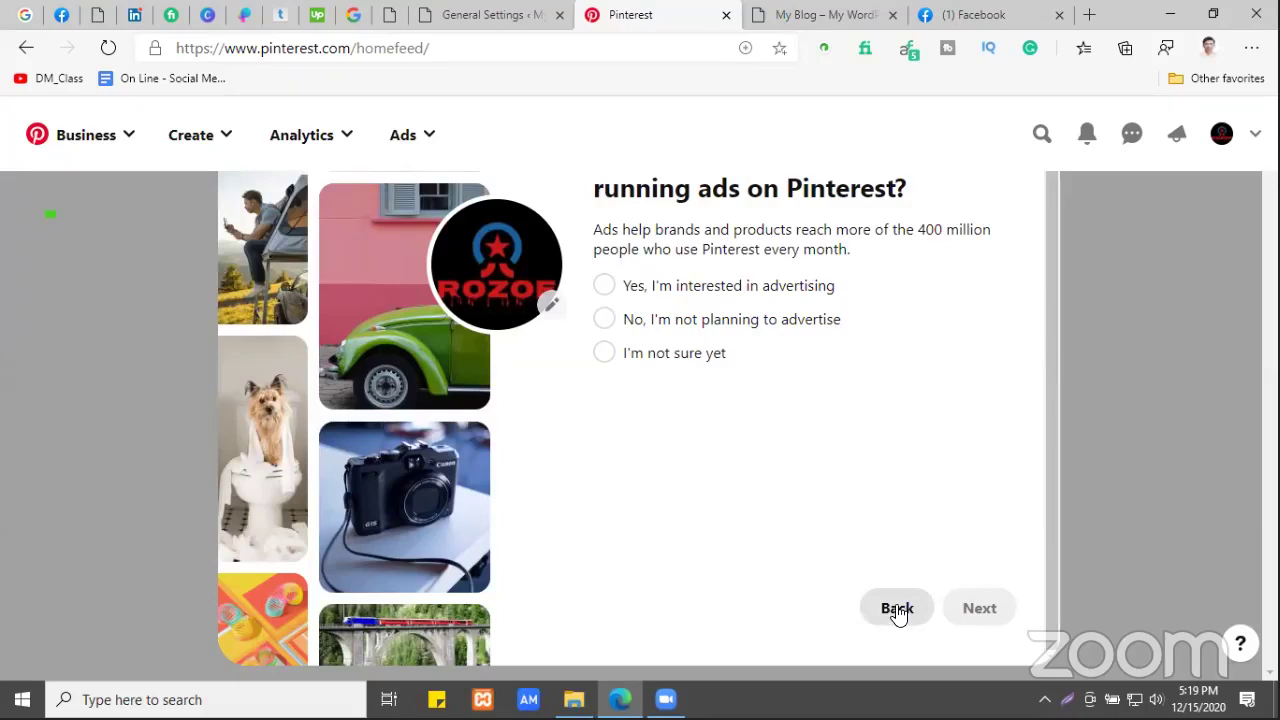
Settle on Creator, Influencer, Public Figure or Celebrity as the business type and submit
click(897, 610)
click(695, 322)
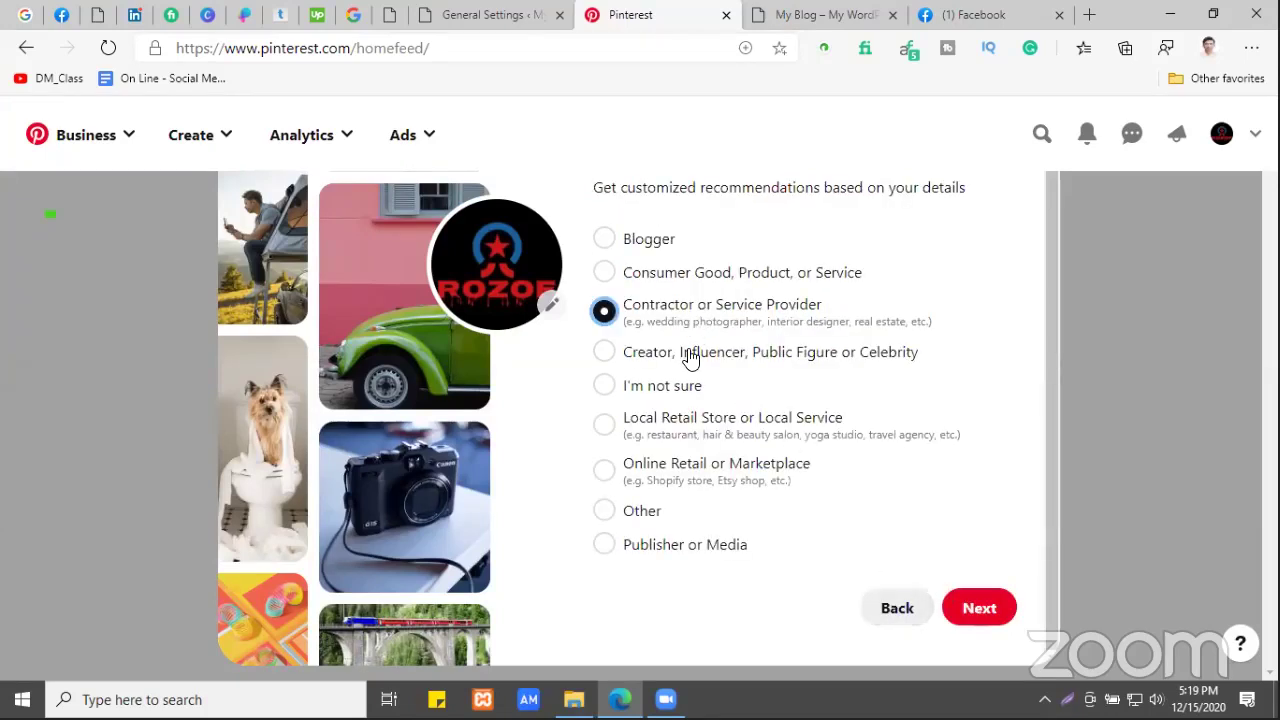
click(690, 358)
click(980, 612)
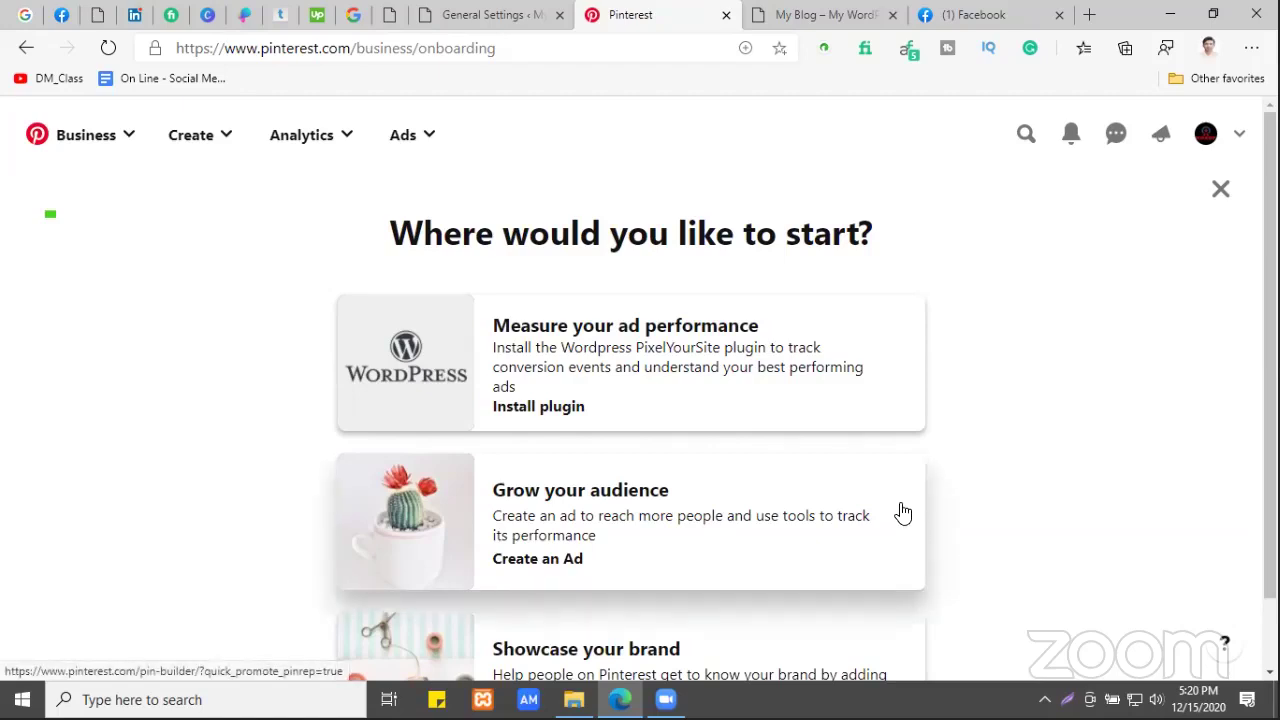
Go back from the 'Where would you like to start?' page to the Rozof home feed
scroll(904, 514, down, 1)
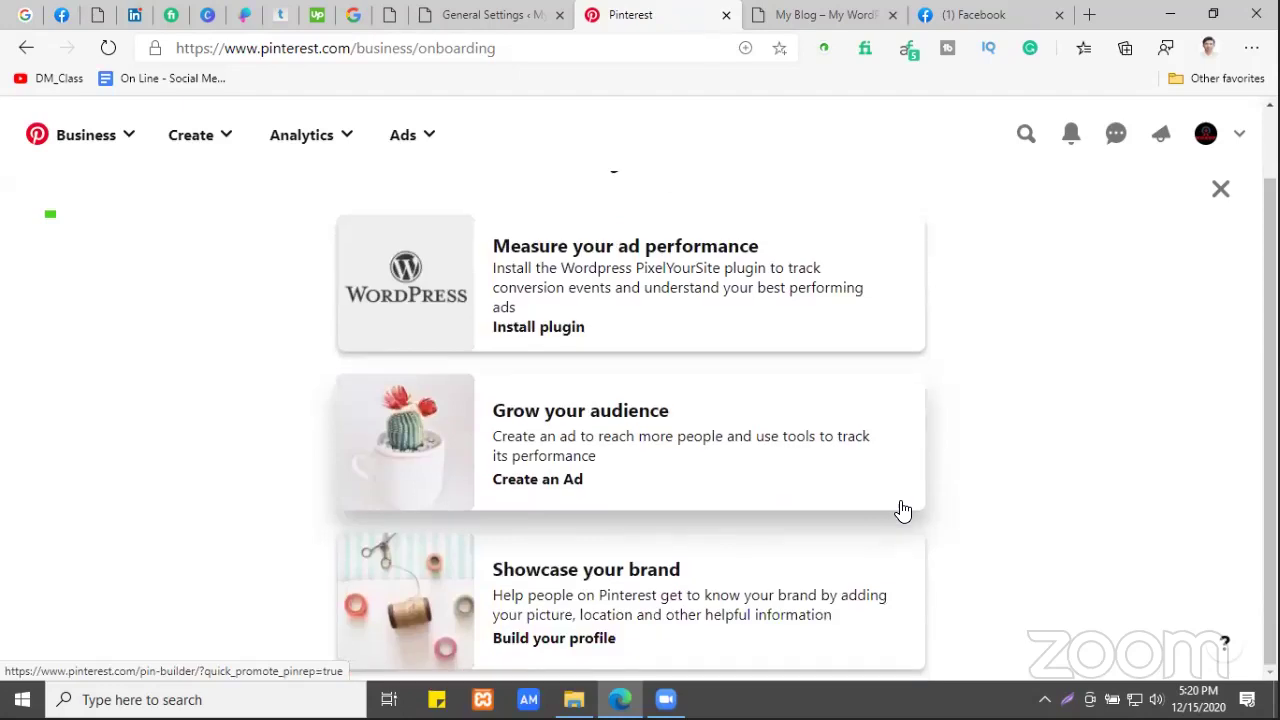
scroll(900, 514, up, 1)
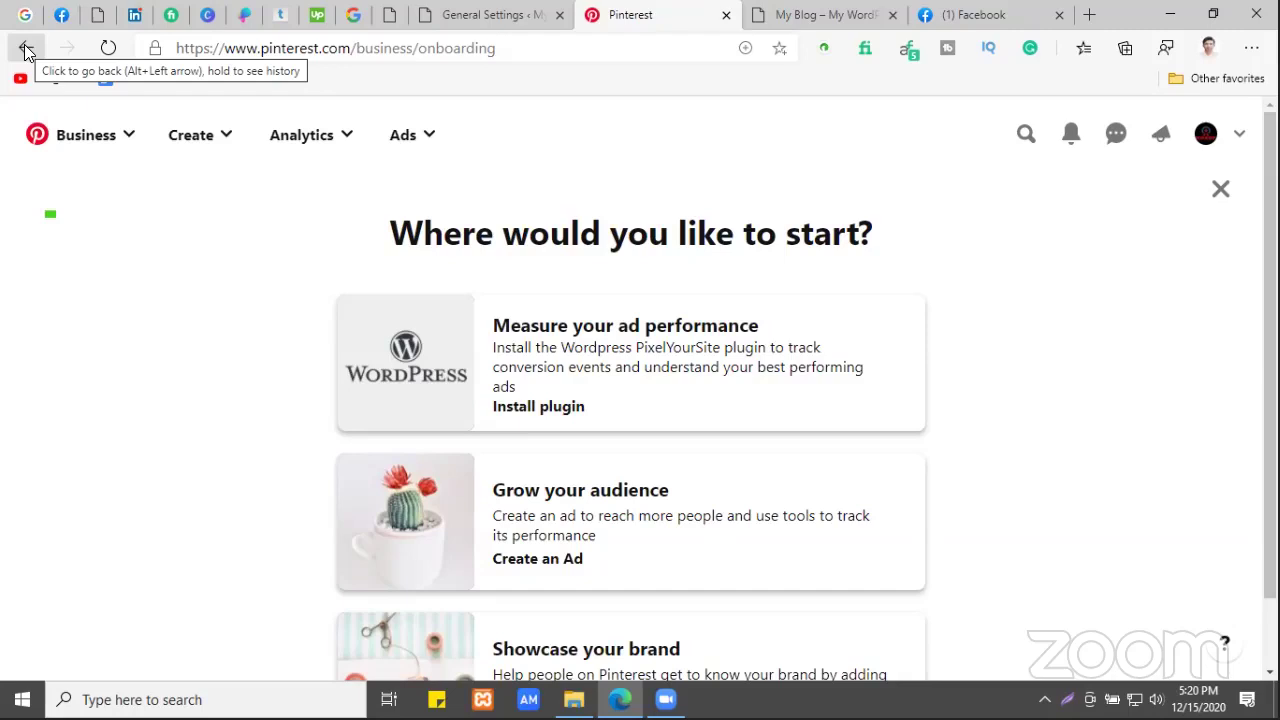
click(27, 52)
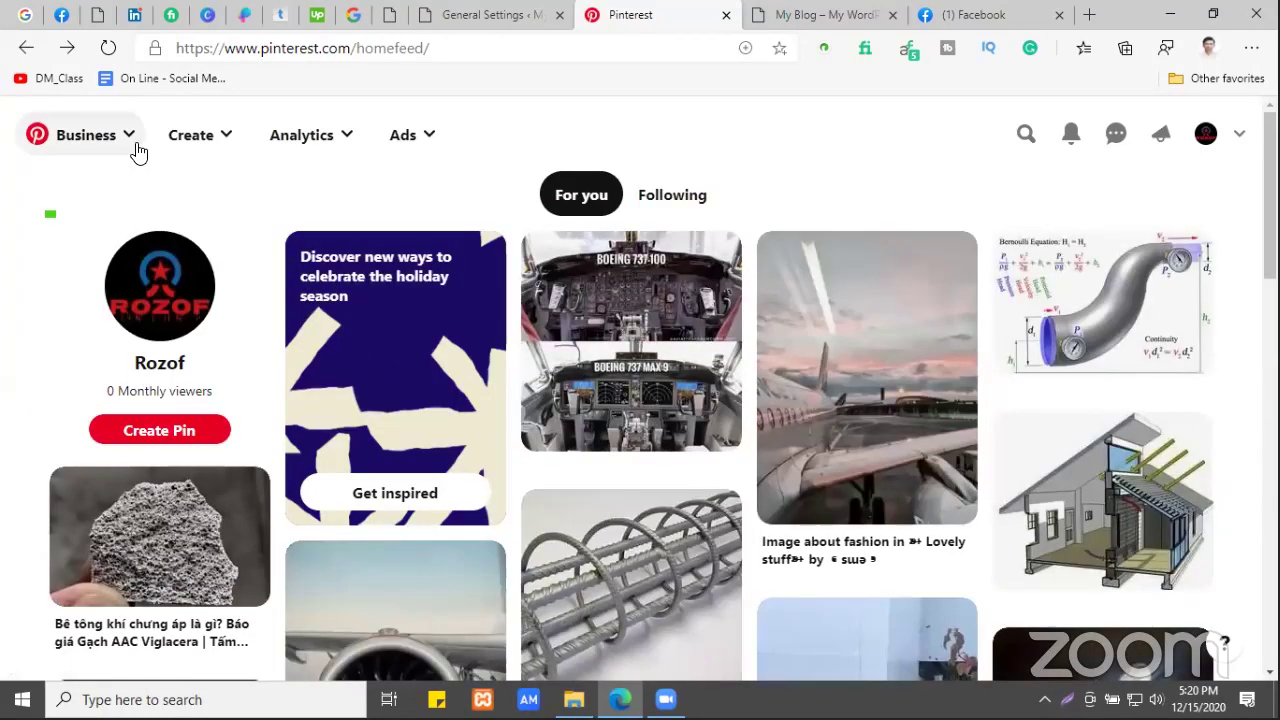
Browse the Business menu, then open the Rozof profile page showing the Eisenhower pin
click(135, 150)
click(150, 222)
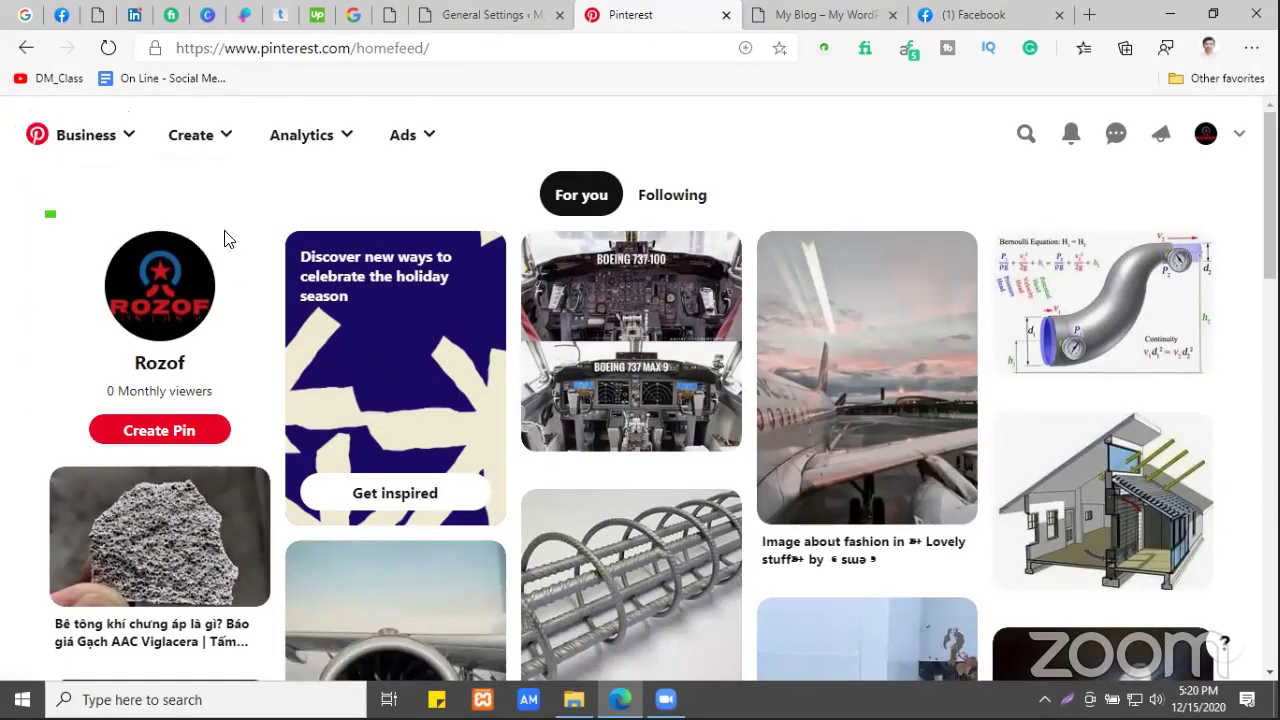
click(124, 154)
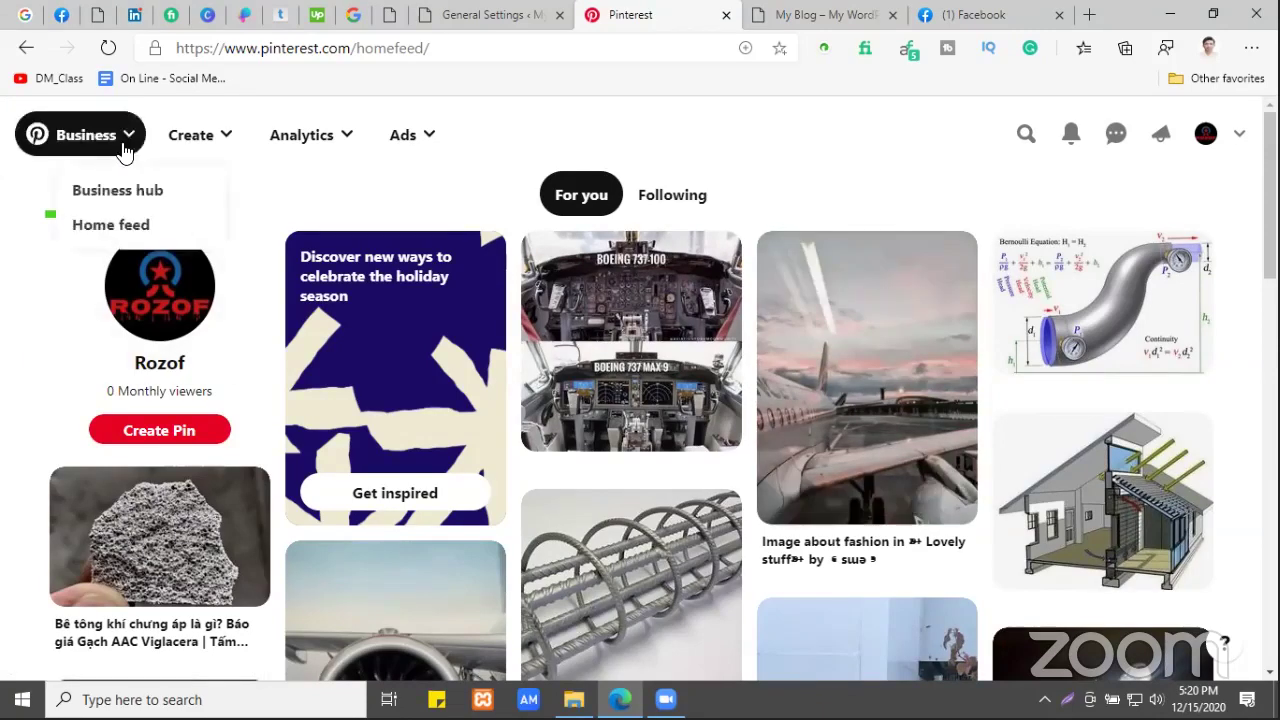
click(110, 233)
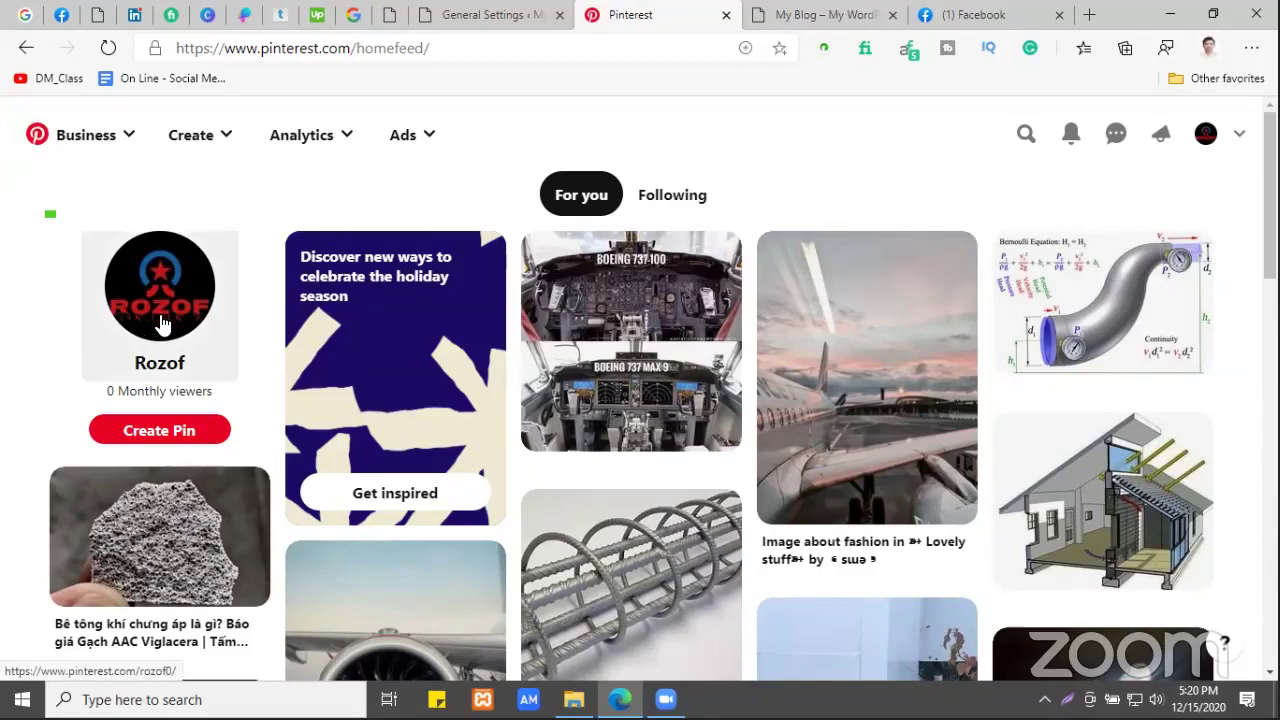
click(1202, 140)
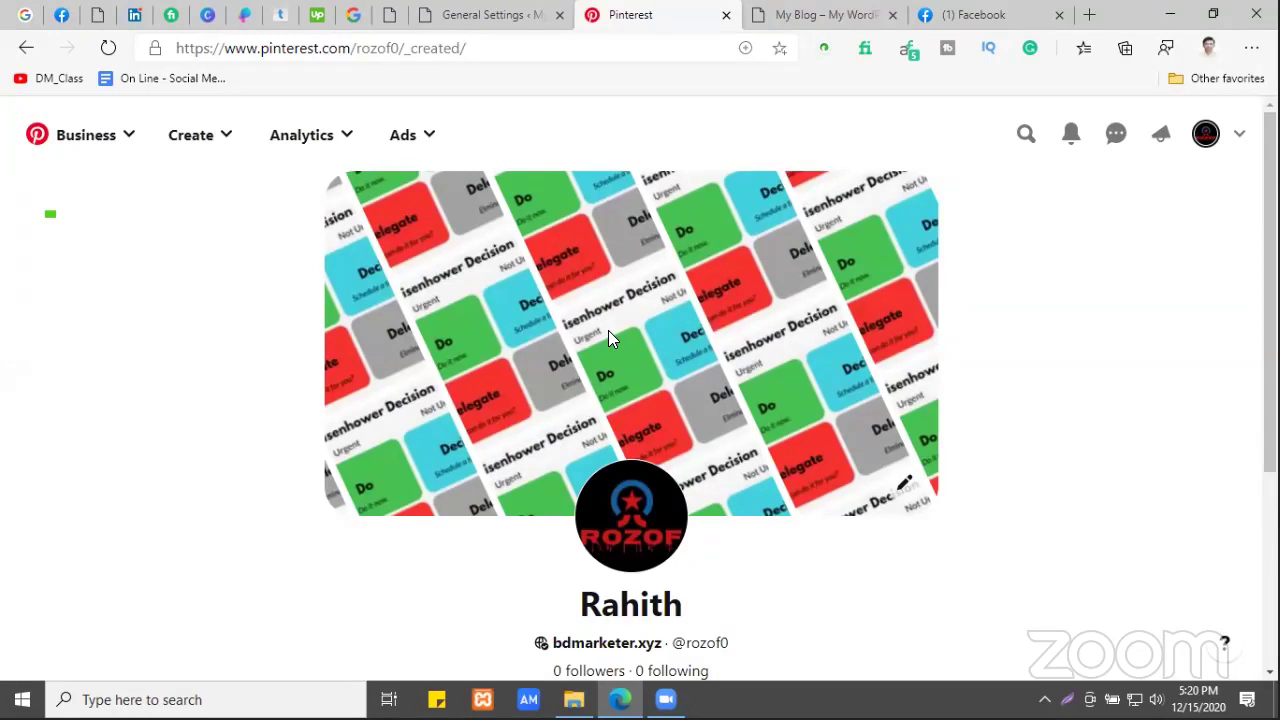
scroll(609, 331, down, 3)
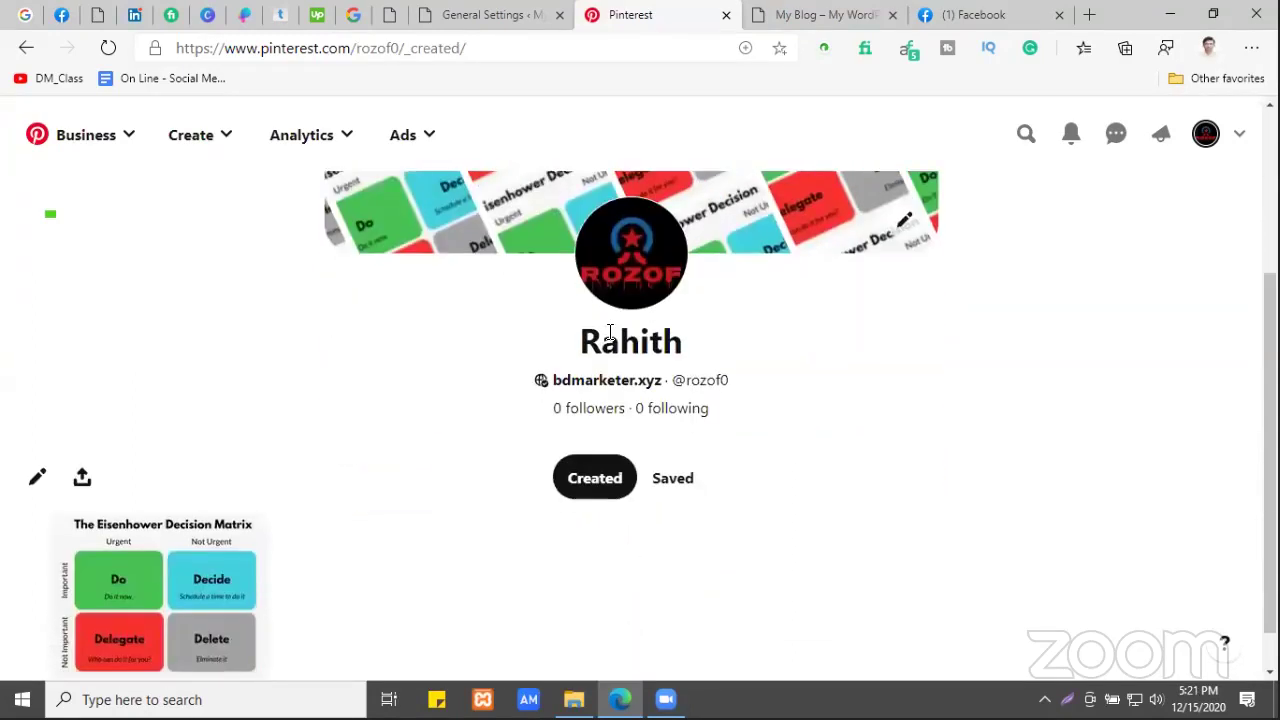
scroll(609, 337, up, 2)
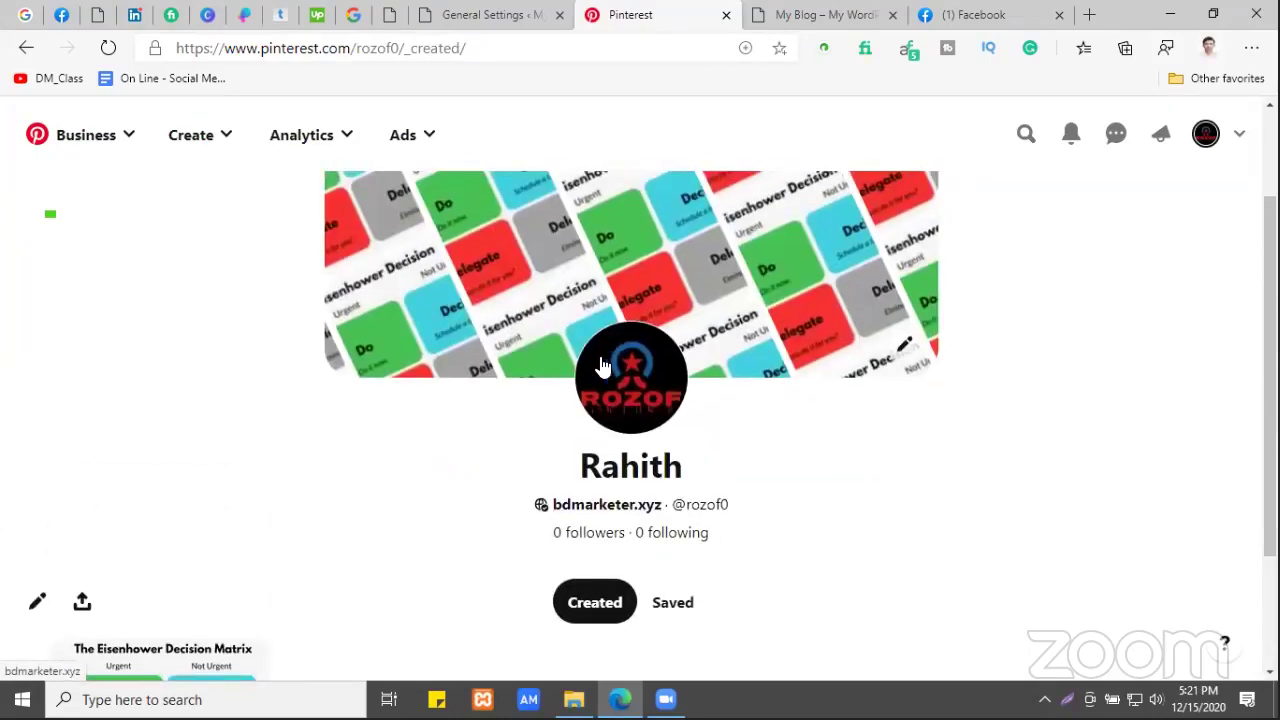
Save the black Vincero watch pin from 'Quality time: watches for him' to the Devosas board
click(1024, 136)
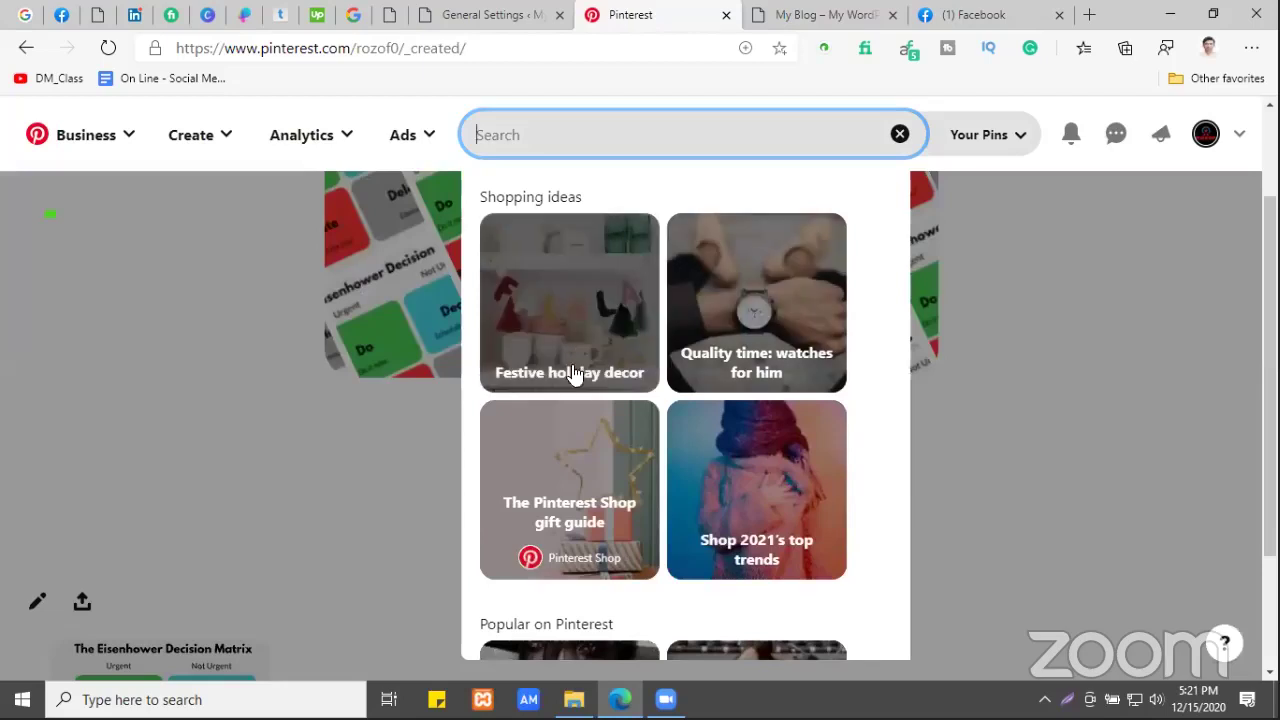
click(740, 366)
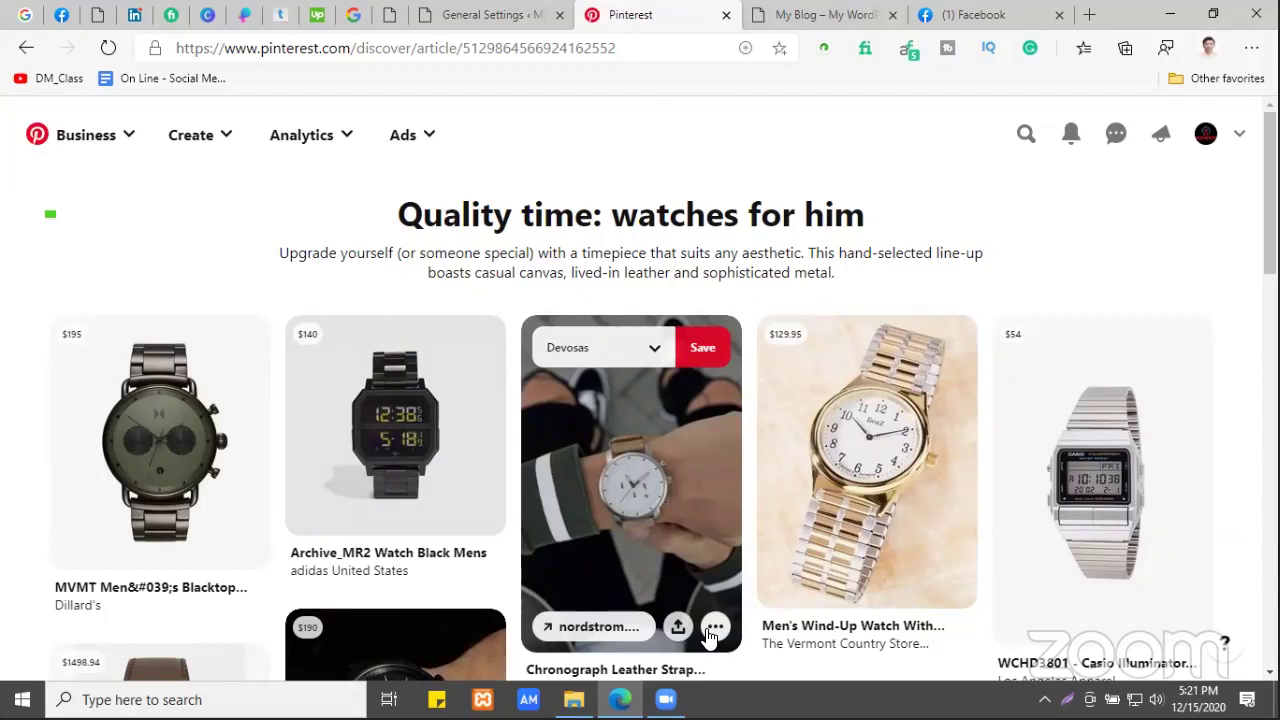
scroll(705, 550, down, 1)
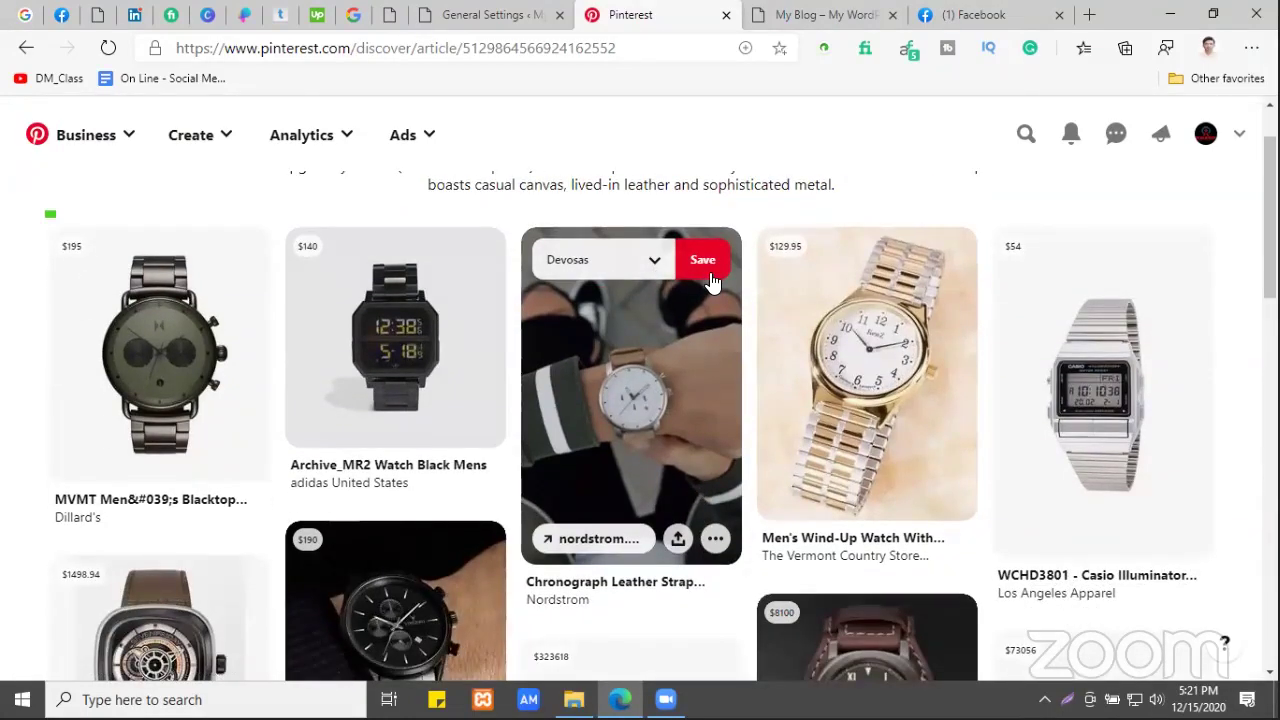
scroll(620, 400, down, 3)
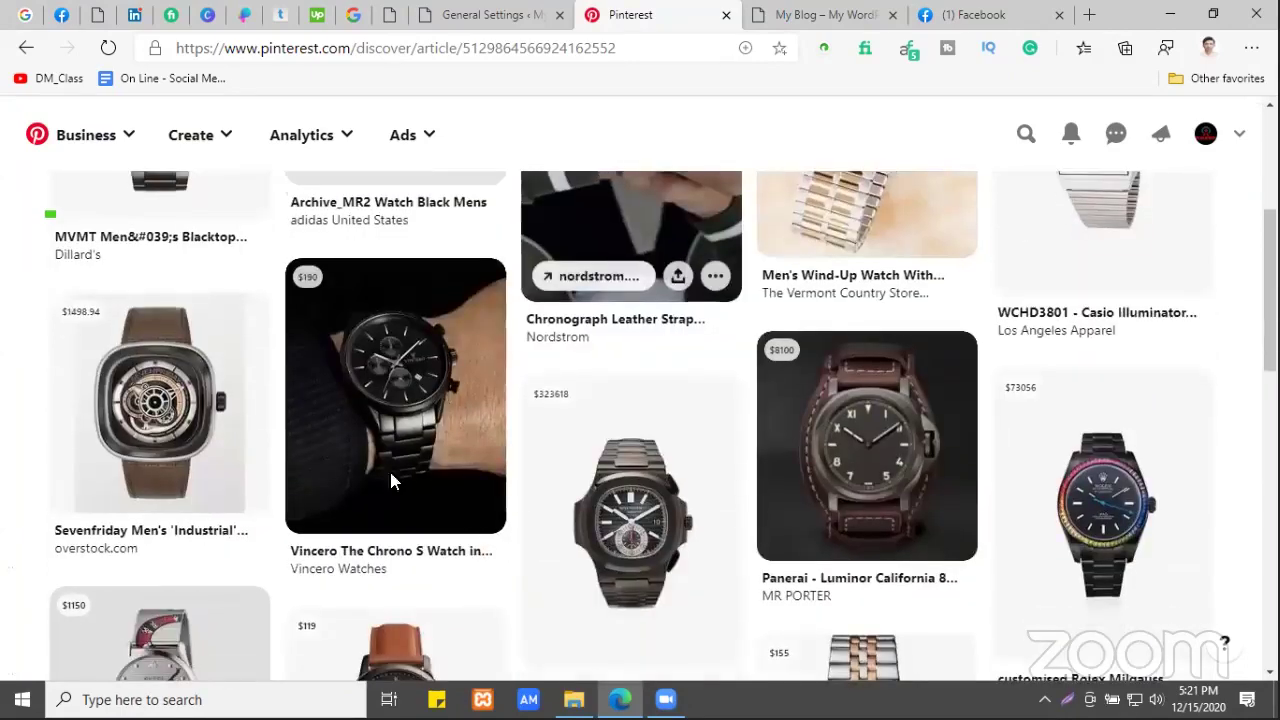
click(466, 292)
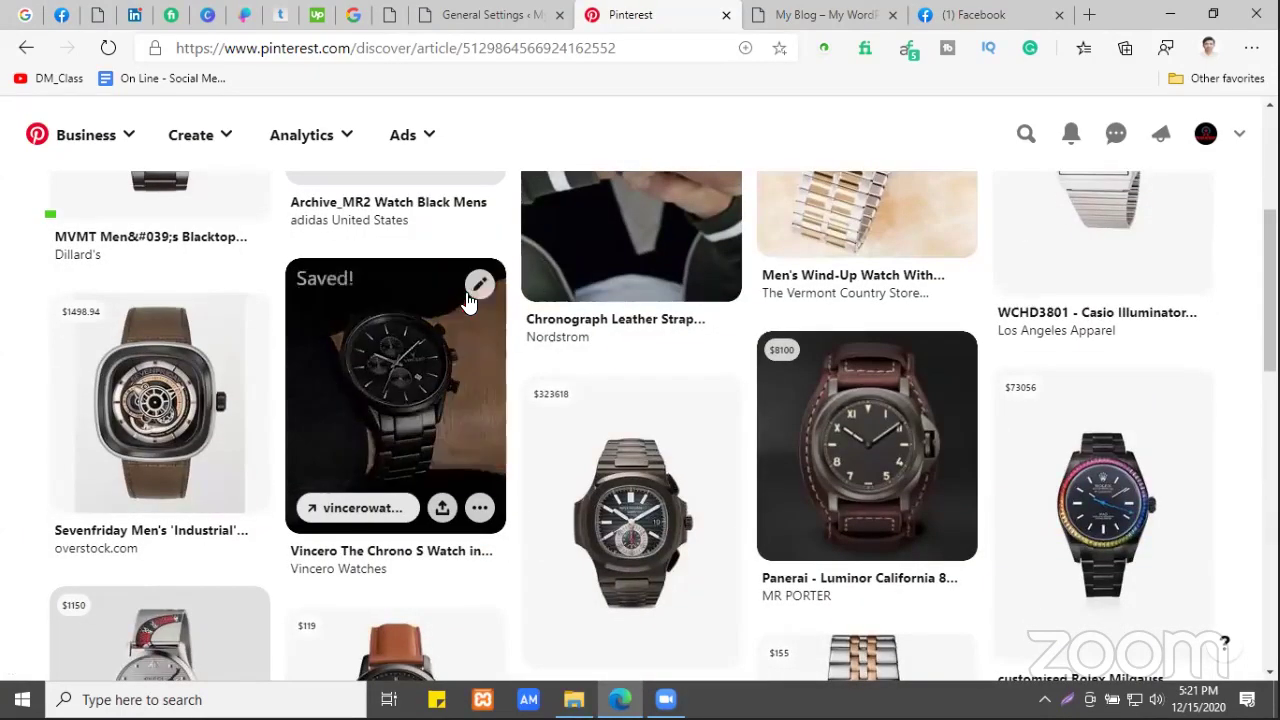
scroll(596, 368, up, 4)
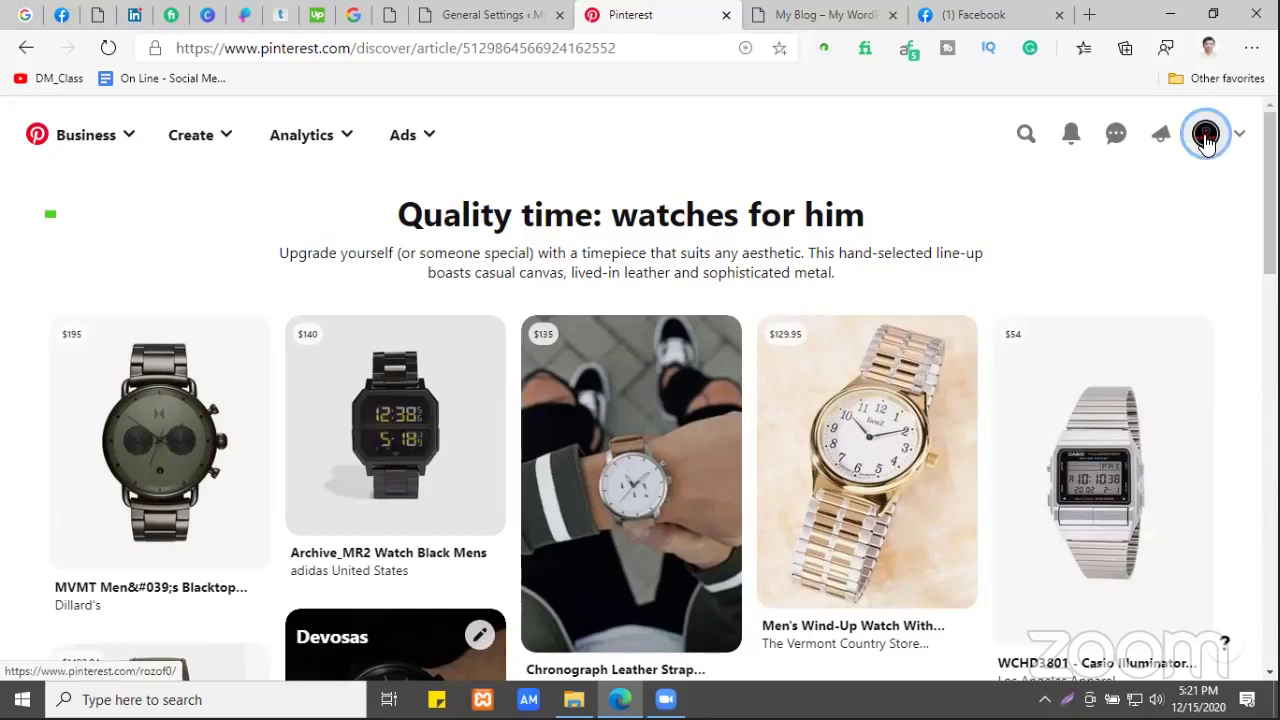
click(1207, 136)
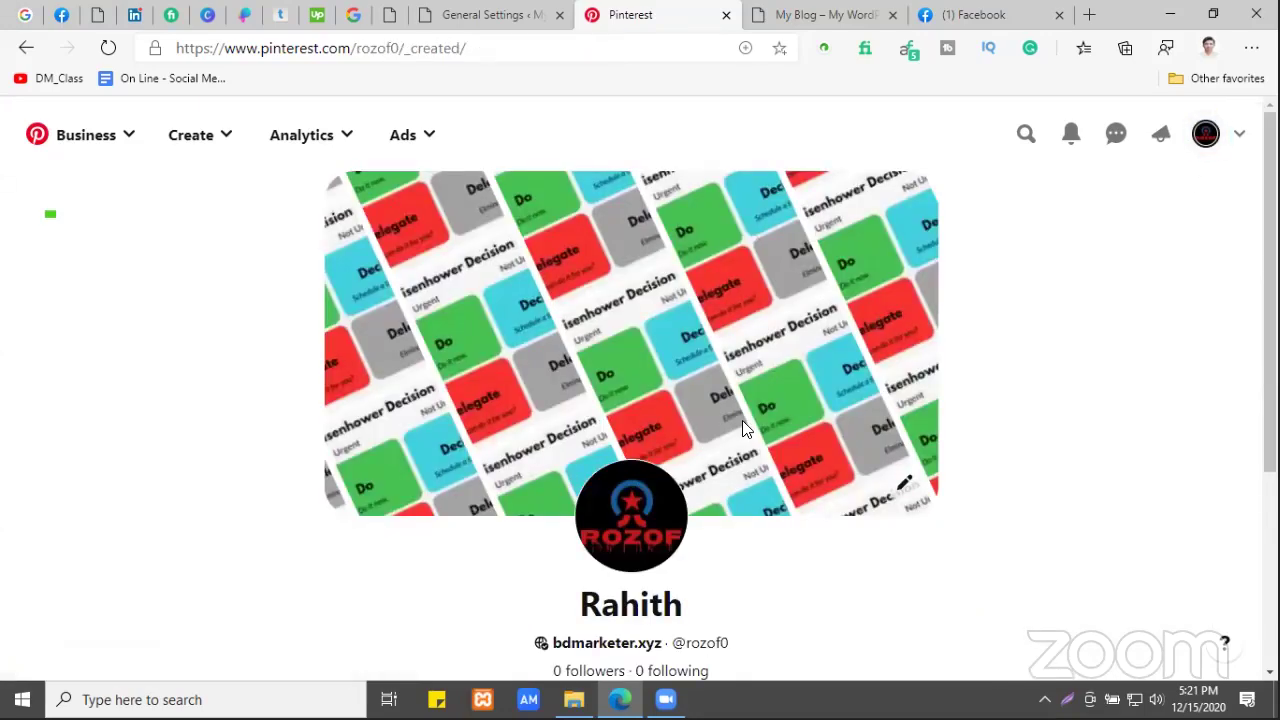
scroll(743, 428, down, 4)
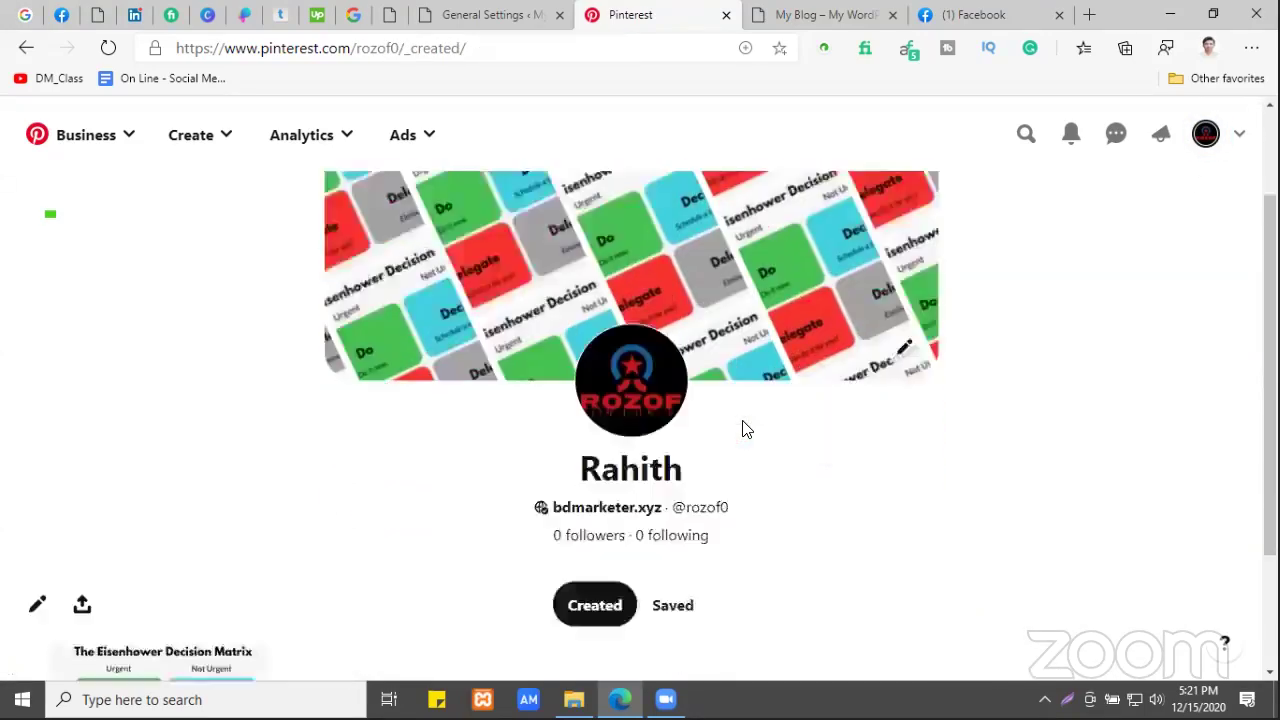
scroll(743, 428, up, 3)
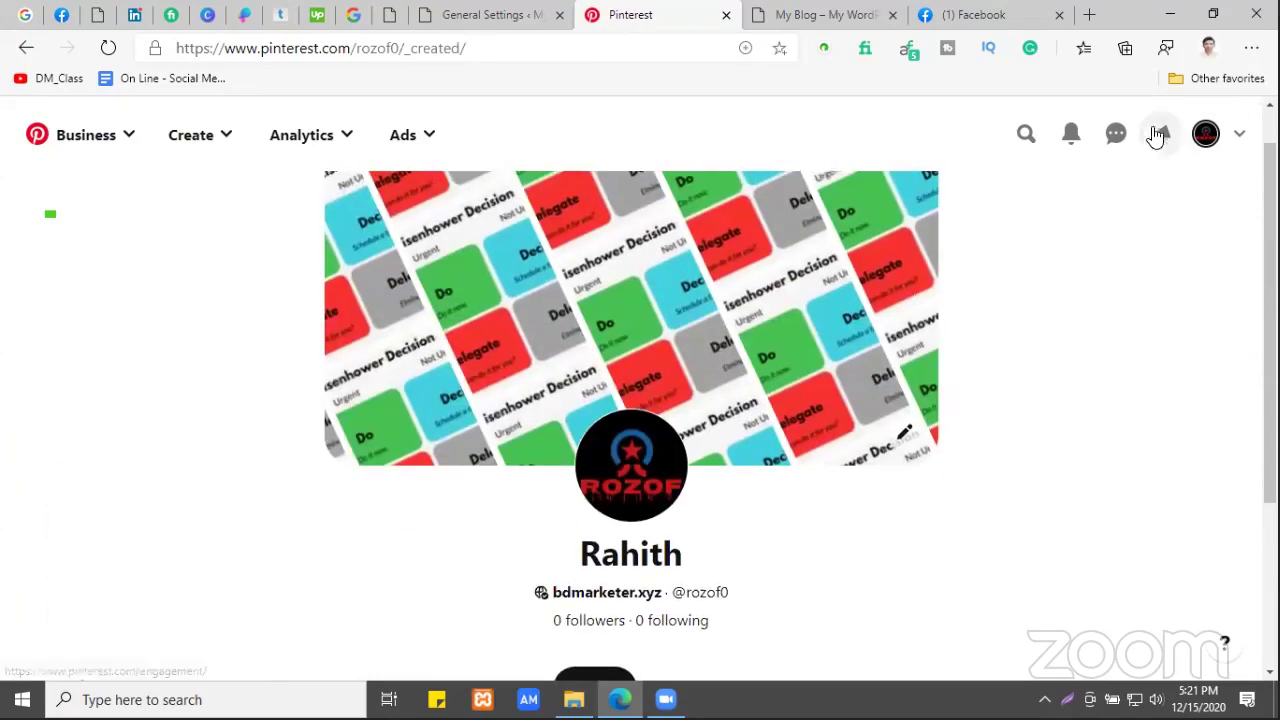
Save the Chronograph Leather Strap watch pin to the 'Products you tagged' board
click(1026, 134)
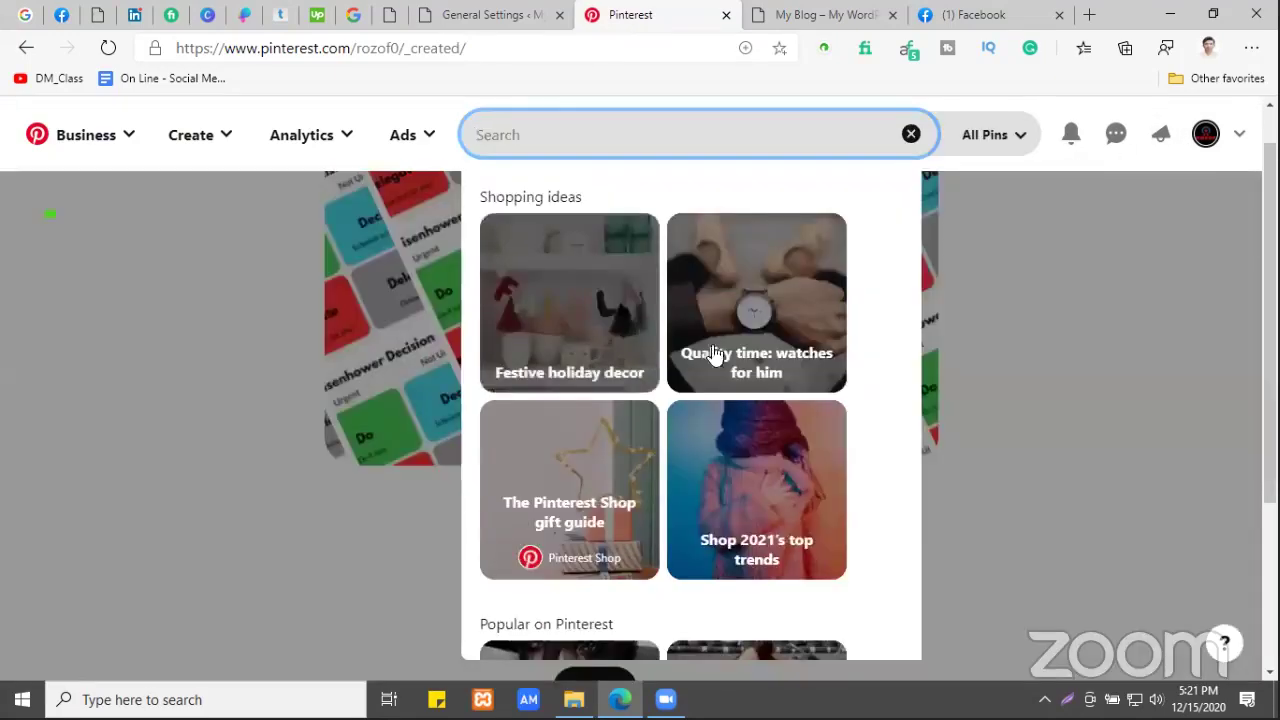
click(755, 347)
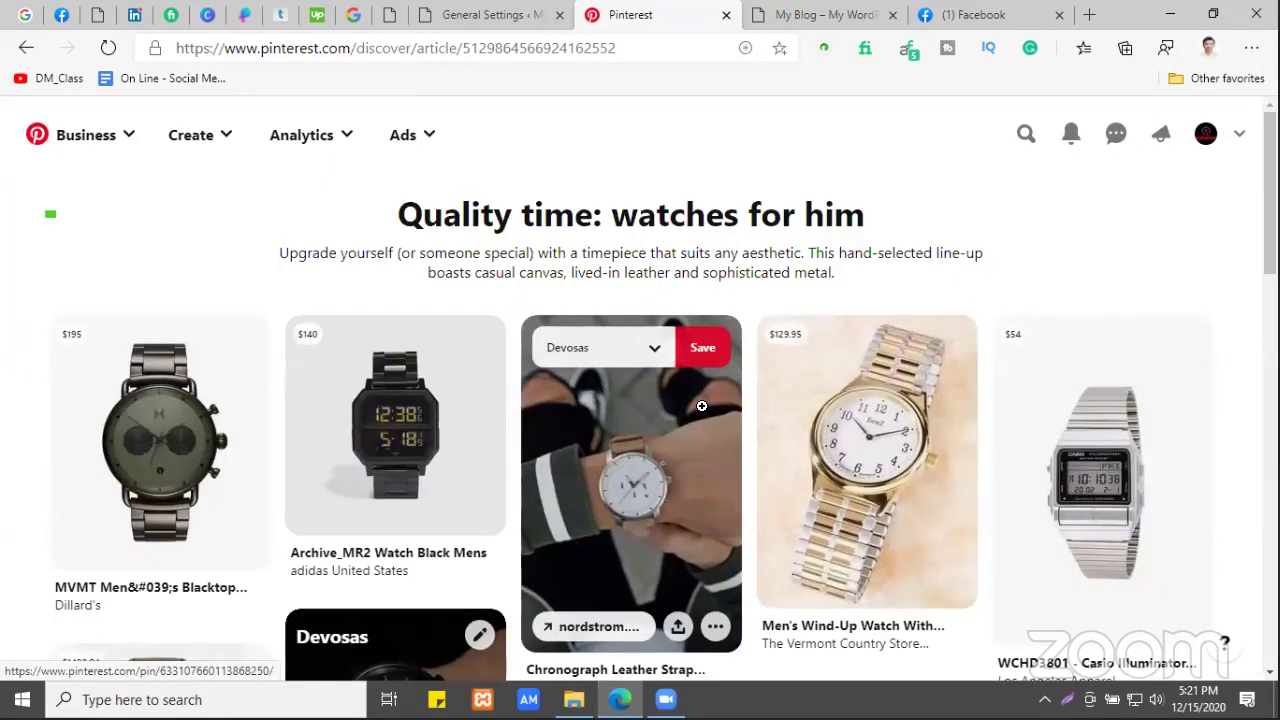
click(652, 352)
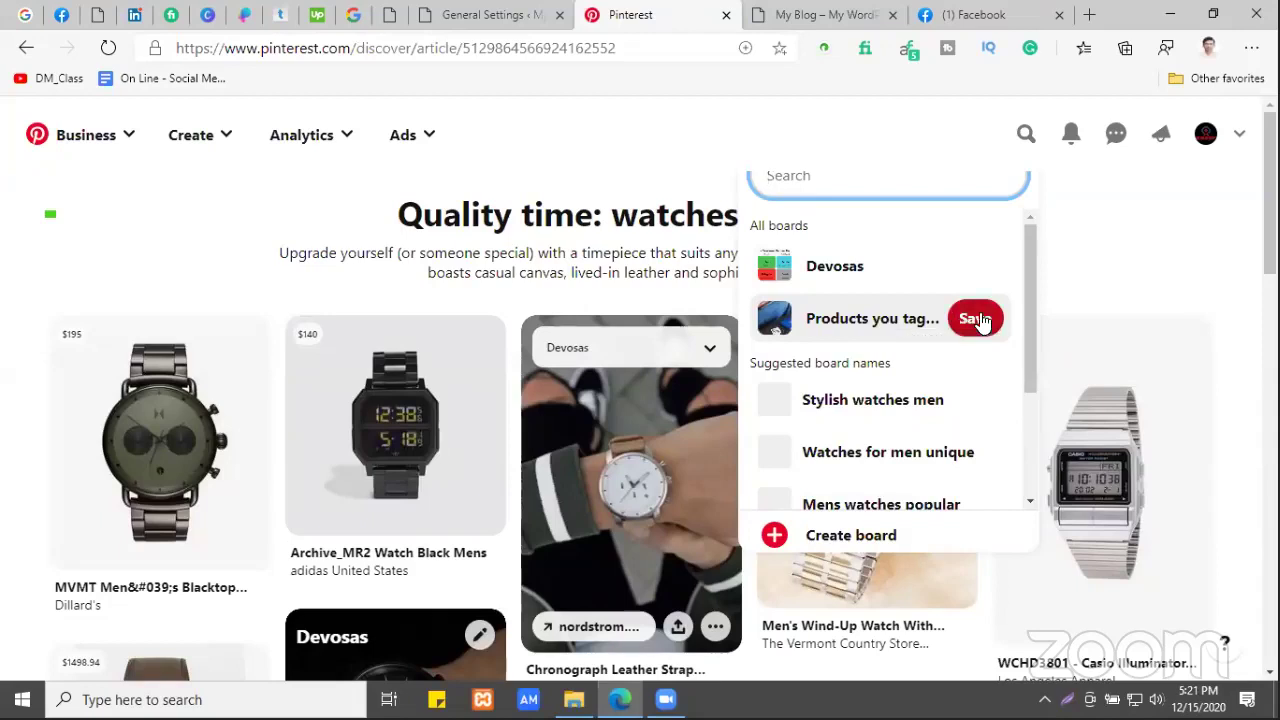
click(935, 318)
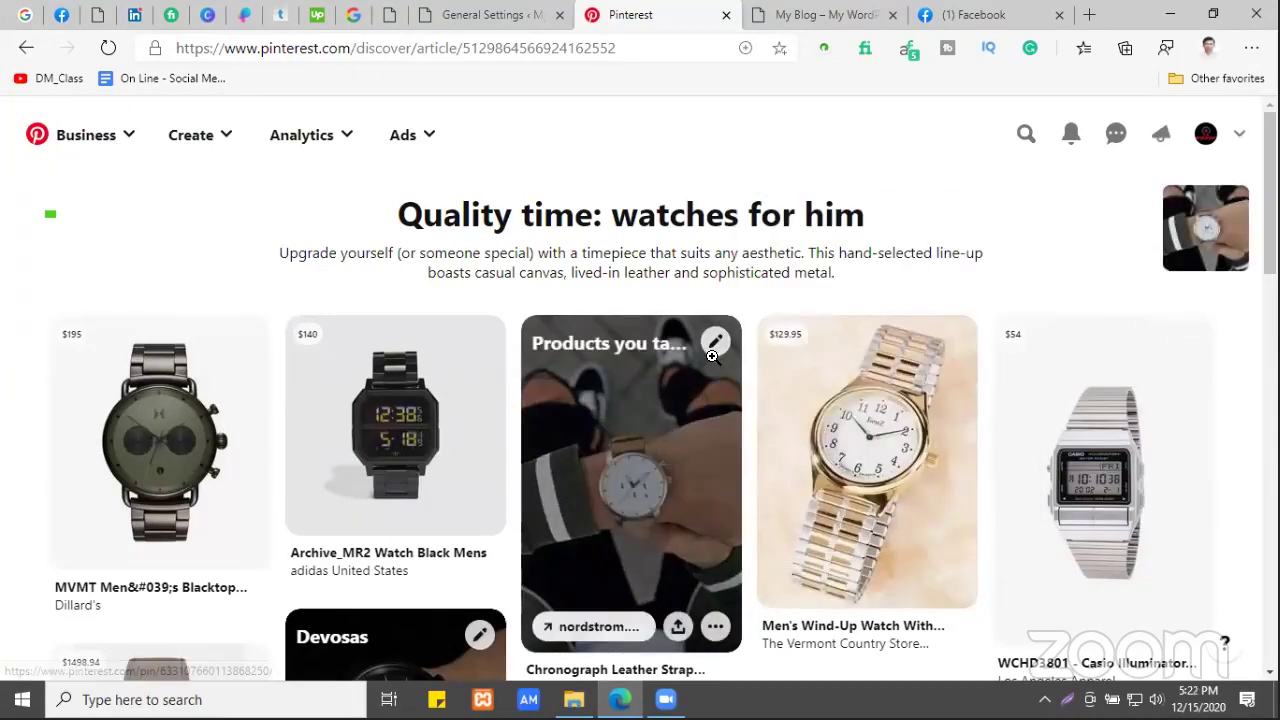
click(1205, 133)
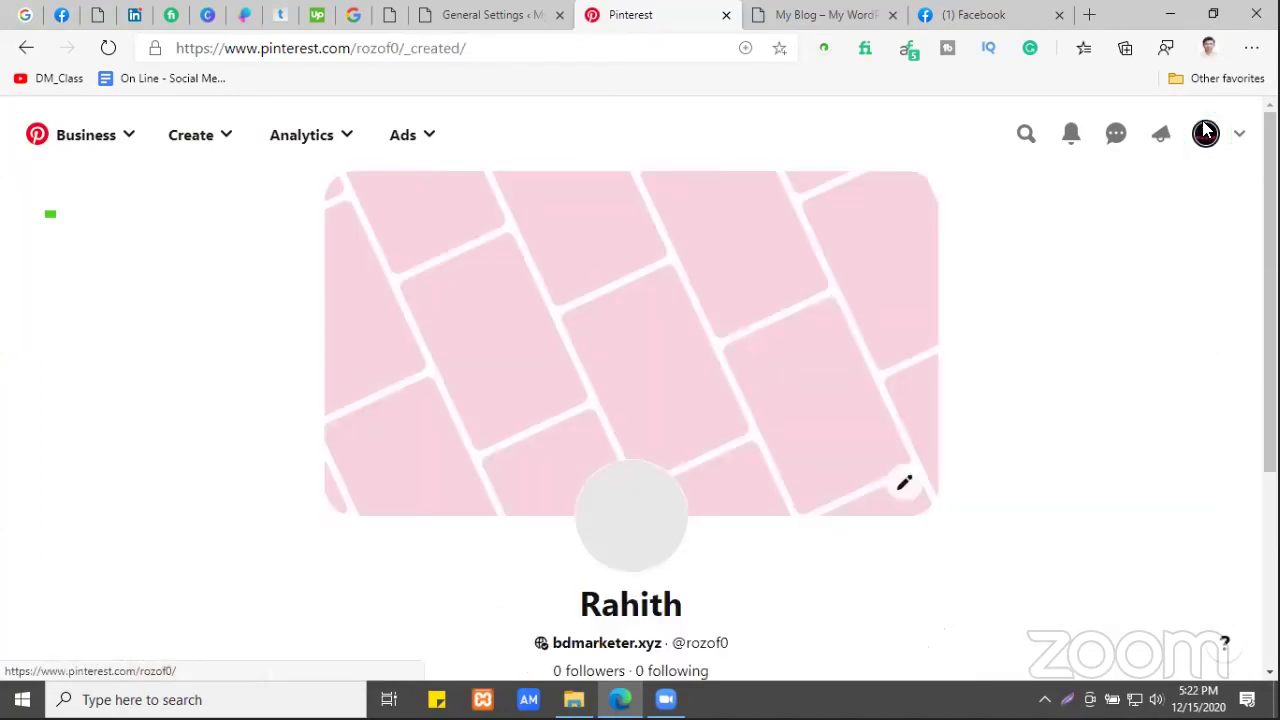
Check that Devosas holds the Eisenhower and Vincero pins, then open the All Pins board
scroll(606, 394, down, 3)
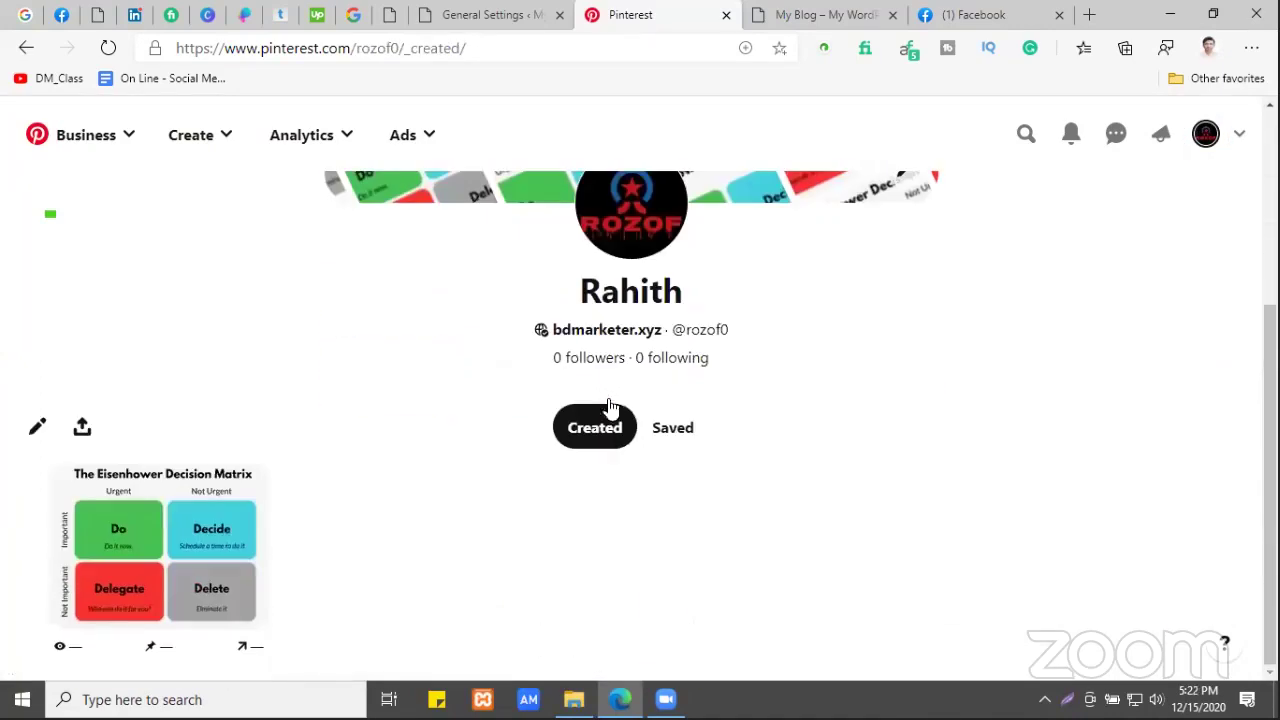
click(678, 429)
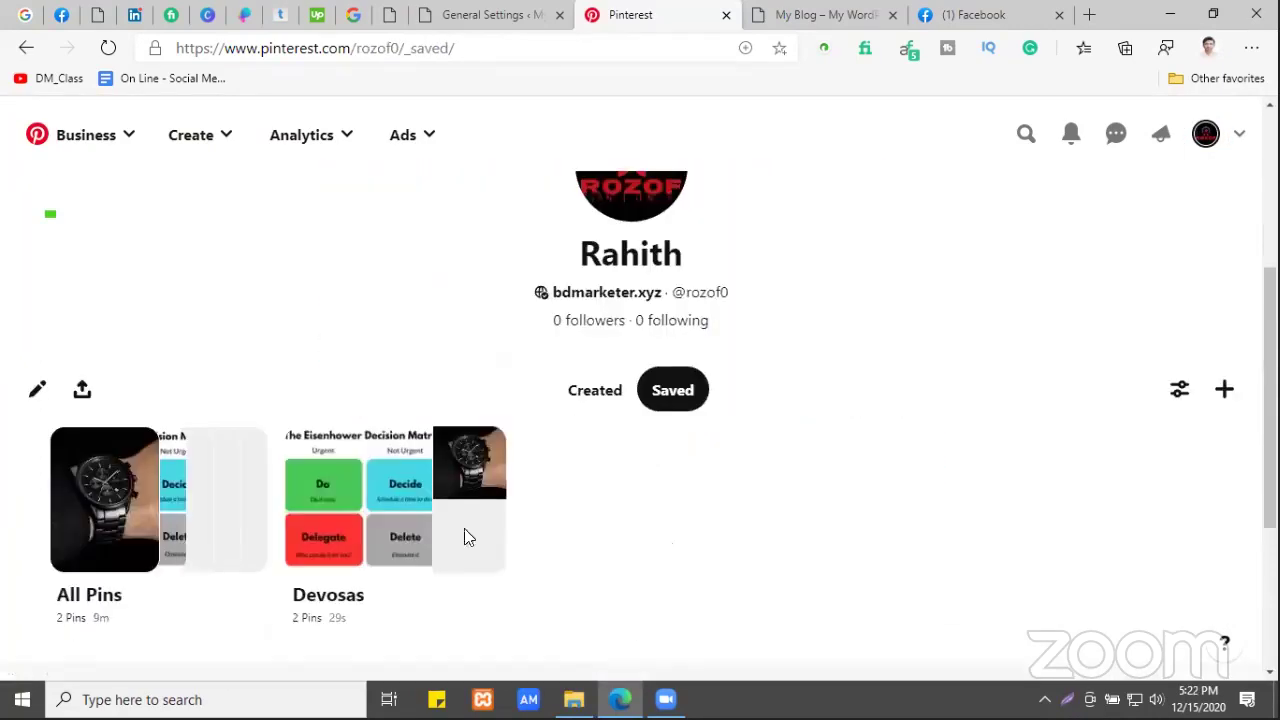
click(387, 497)
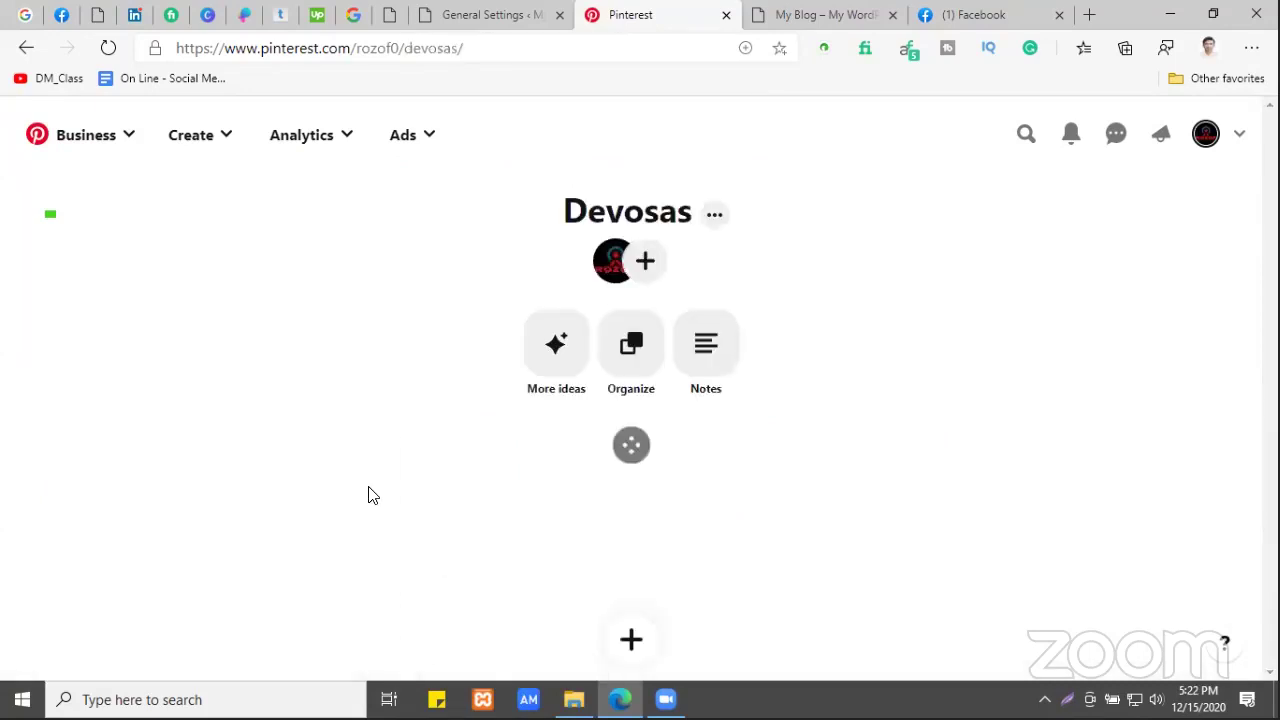
scroll(600, 510, down, 3)
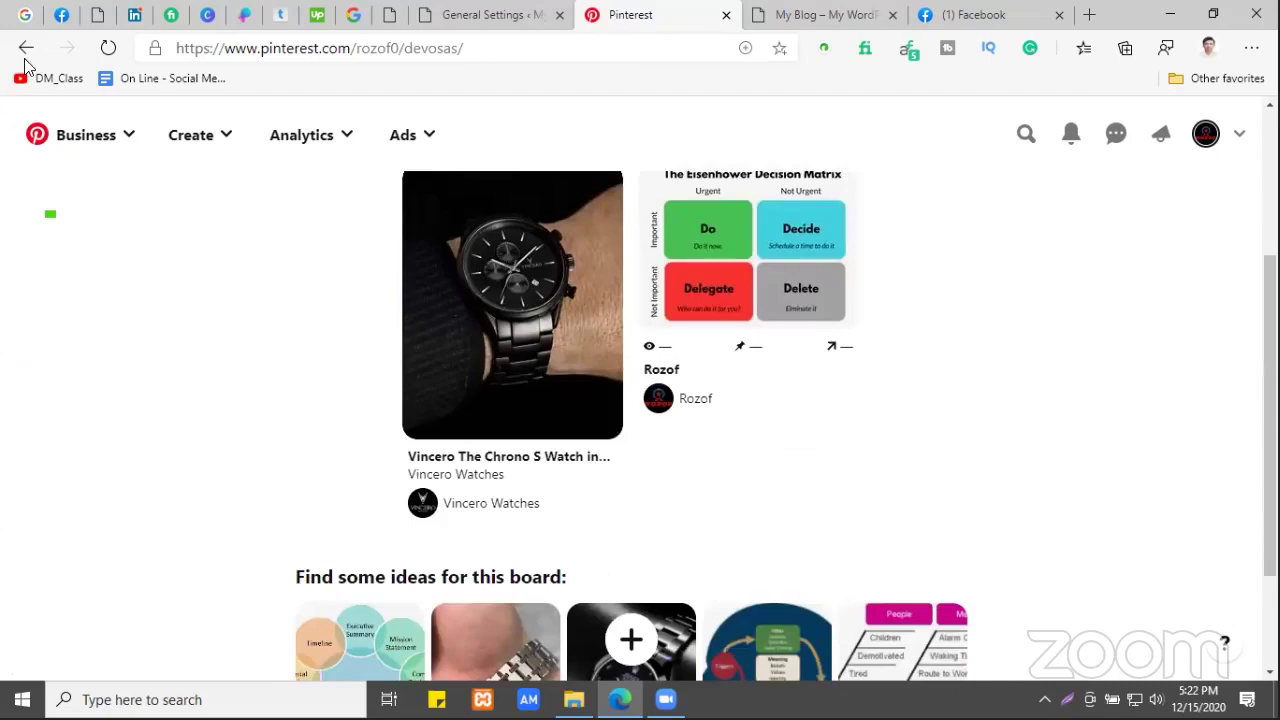
click(26, 48)
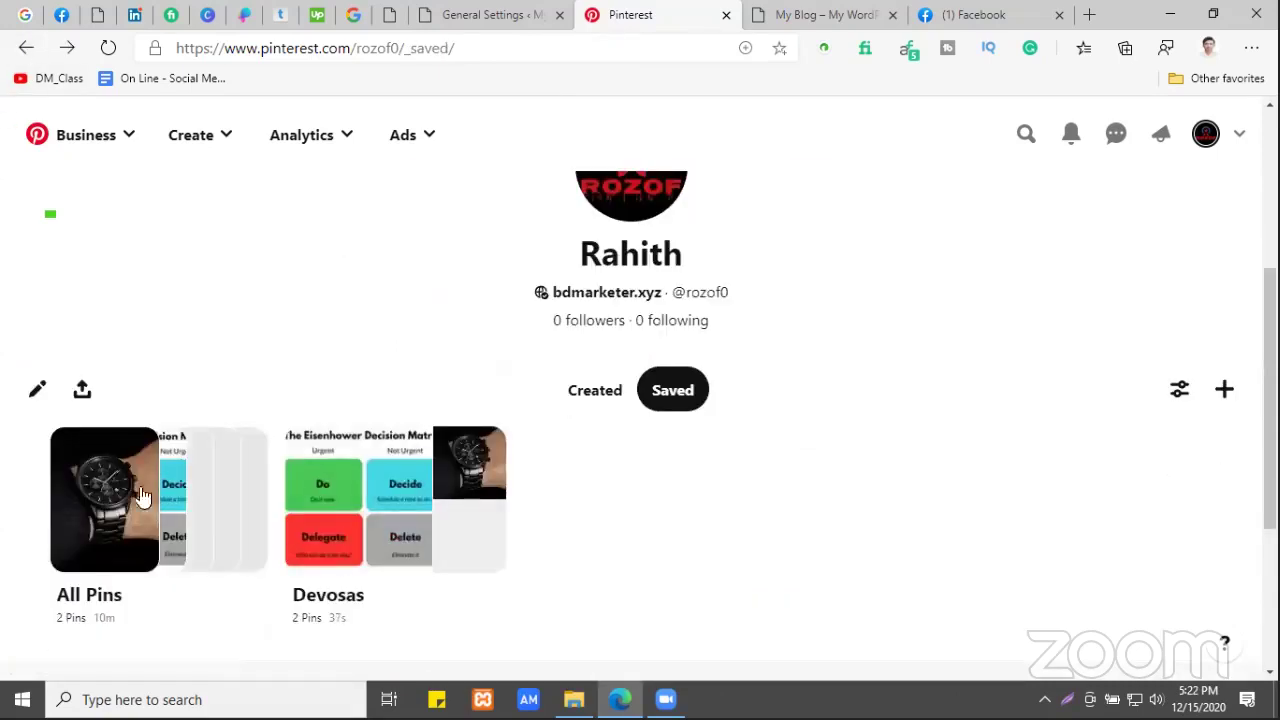
click(64, 547)
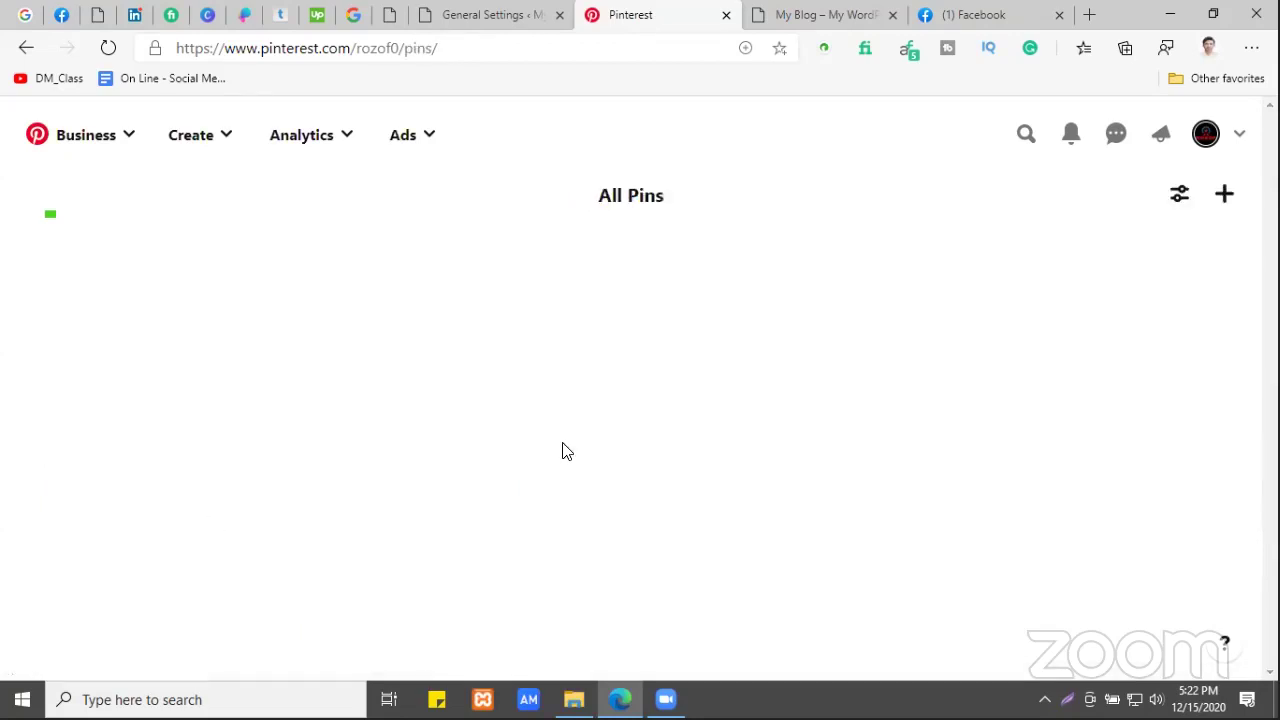
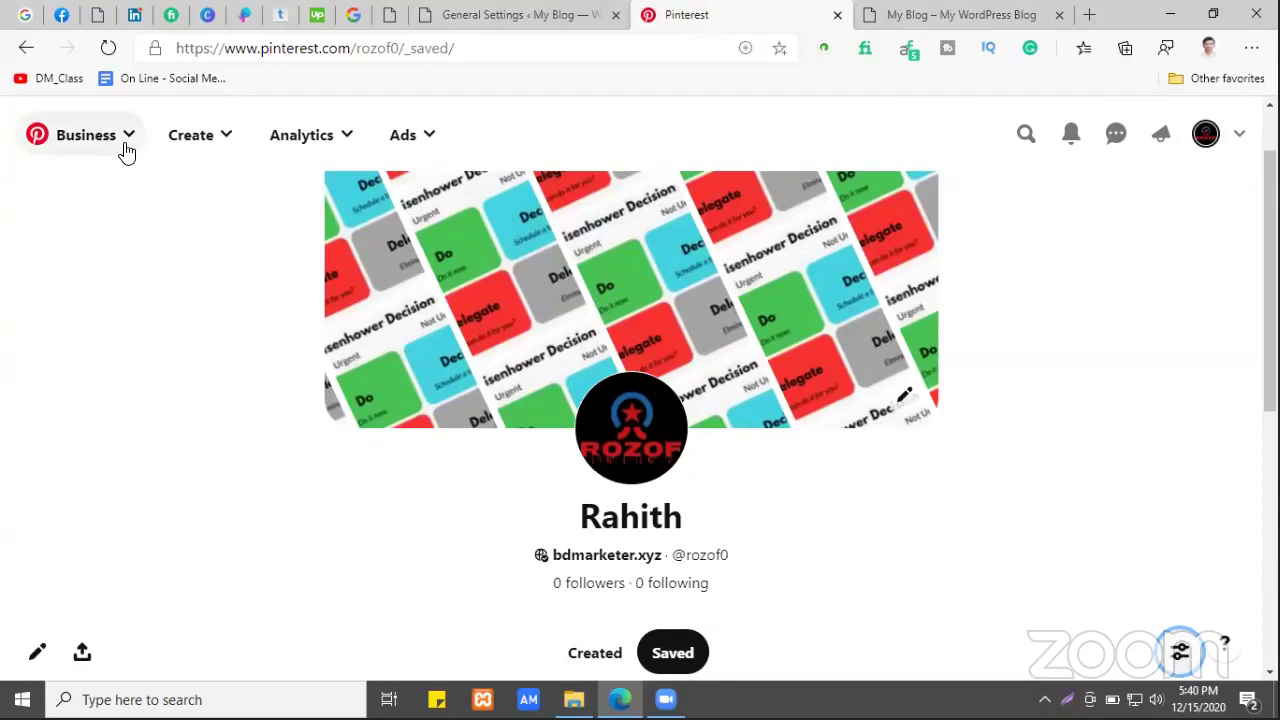
Look over the profile's created pins, then start a new pin in the pin builder
click(126, 150)
click(220, 143)
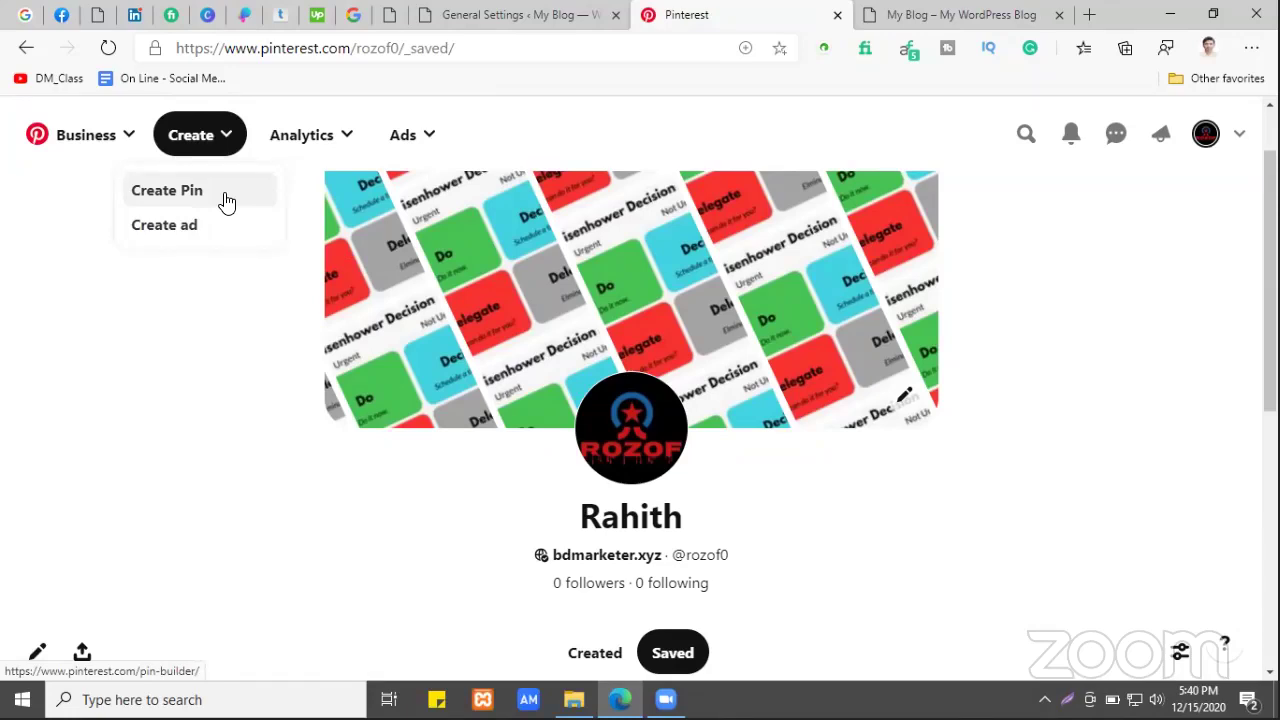
scroll(554, 428, down, 3)
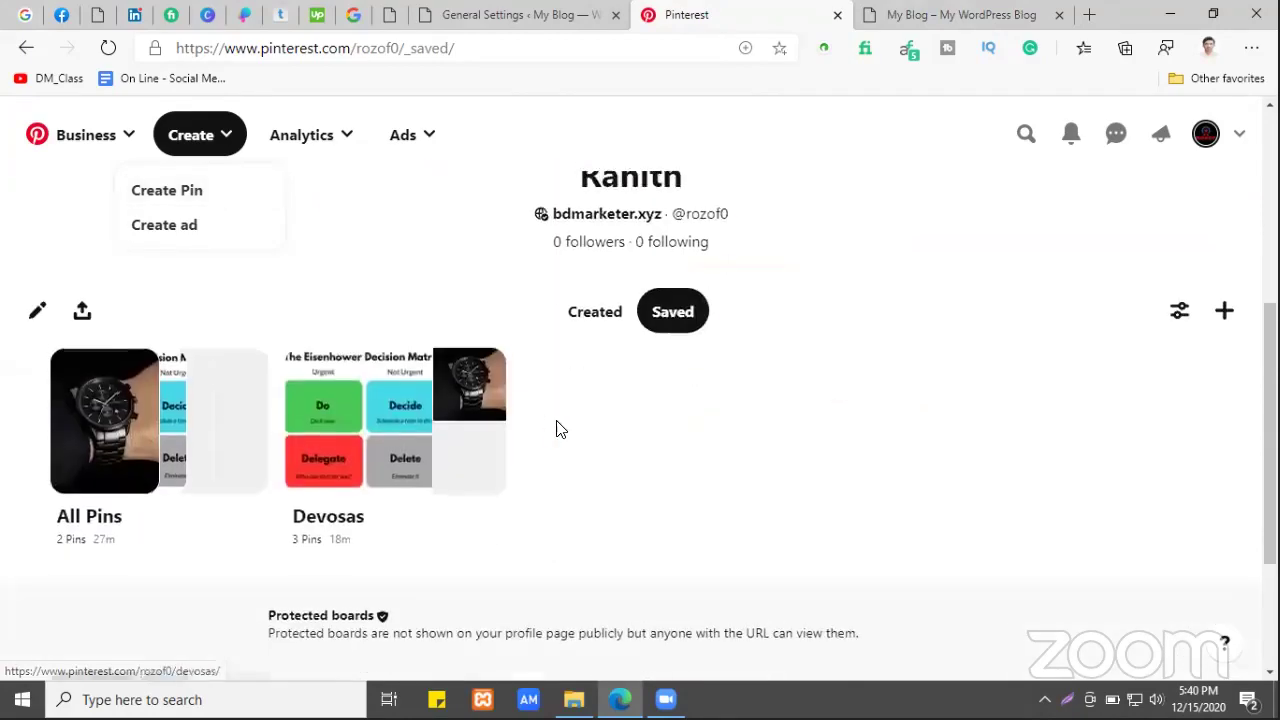
click(598, 312)
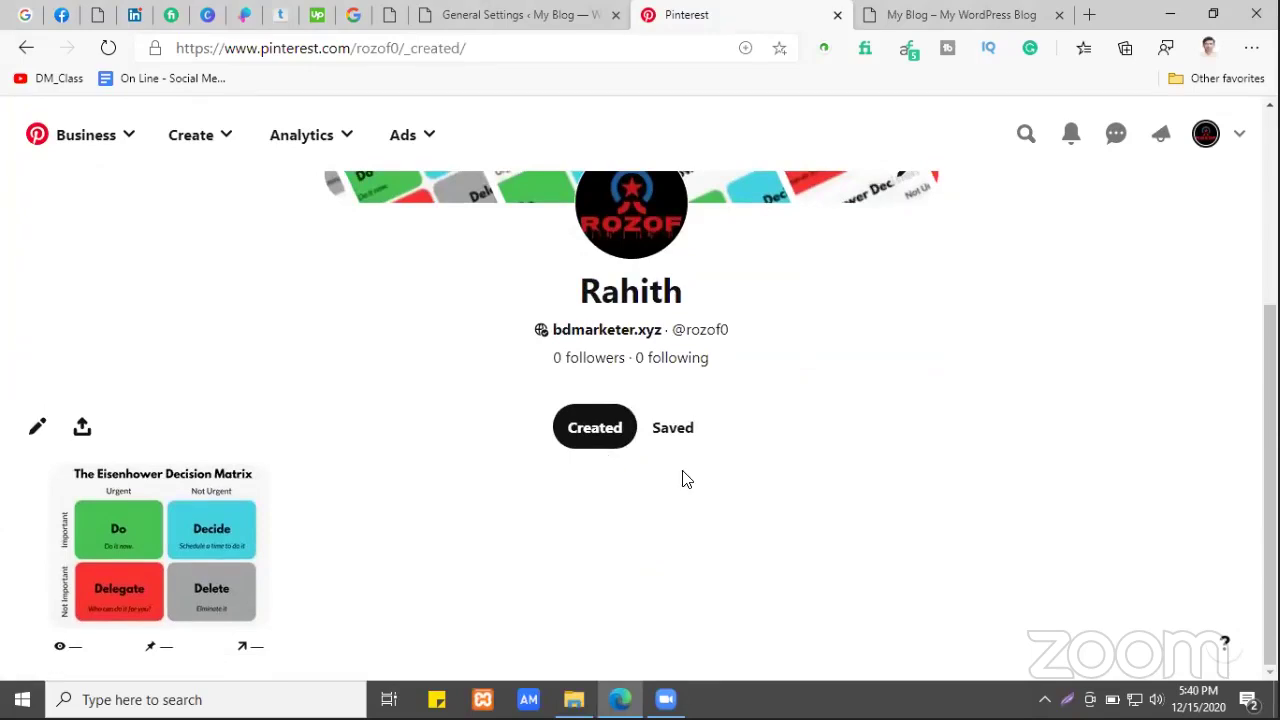
click(600, 438)
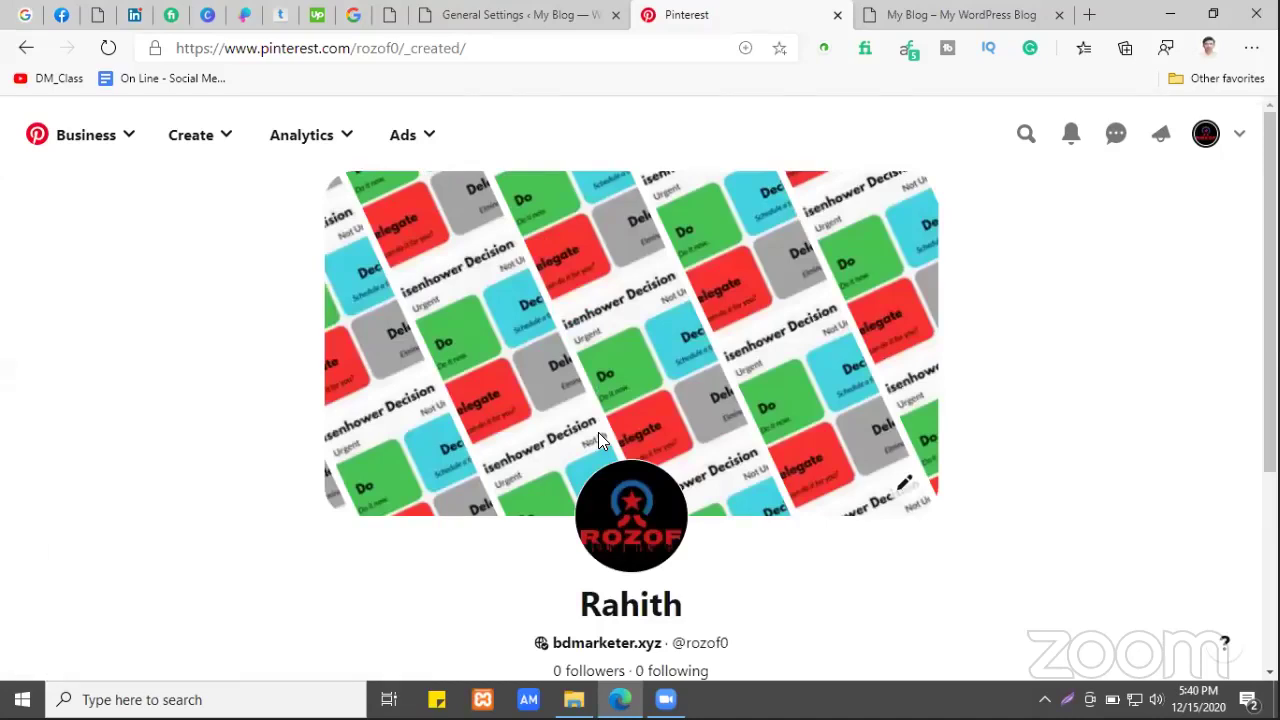
scroll(600, 440, down, 2)
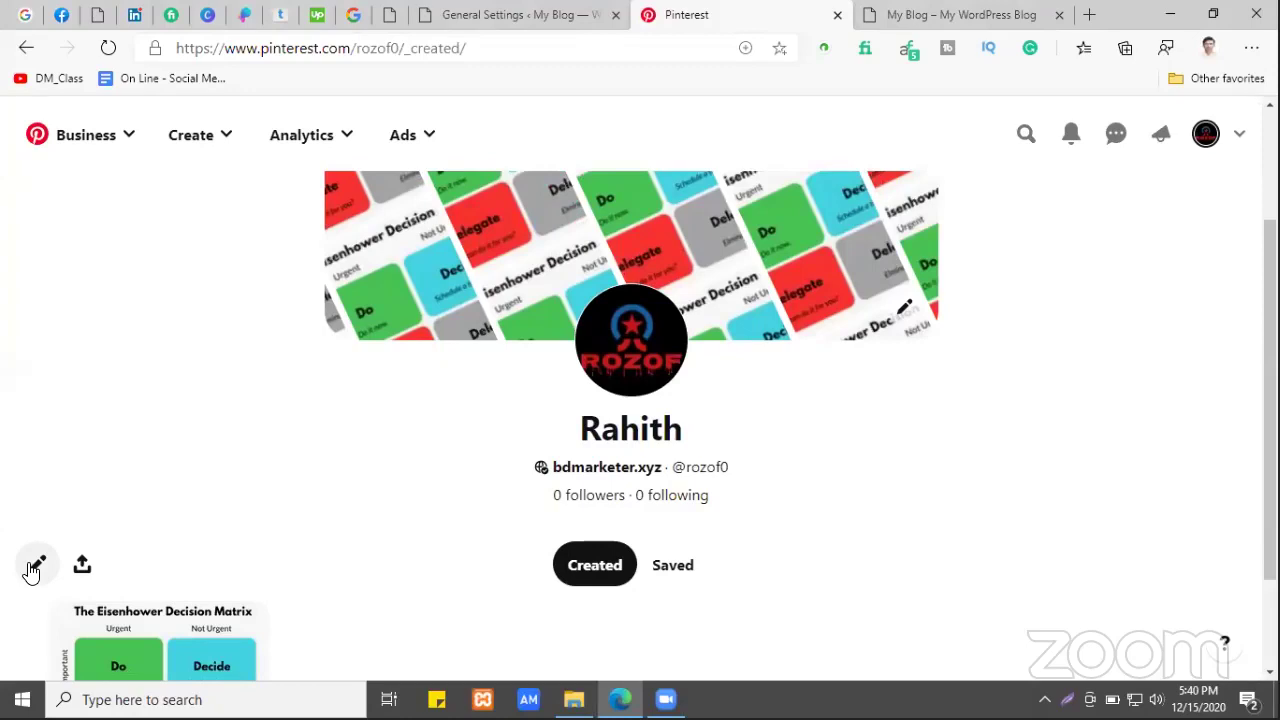
click(213, 139)
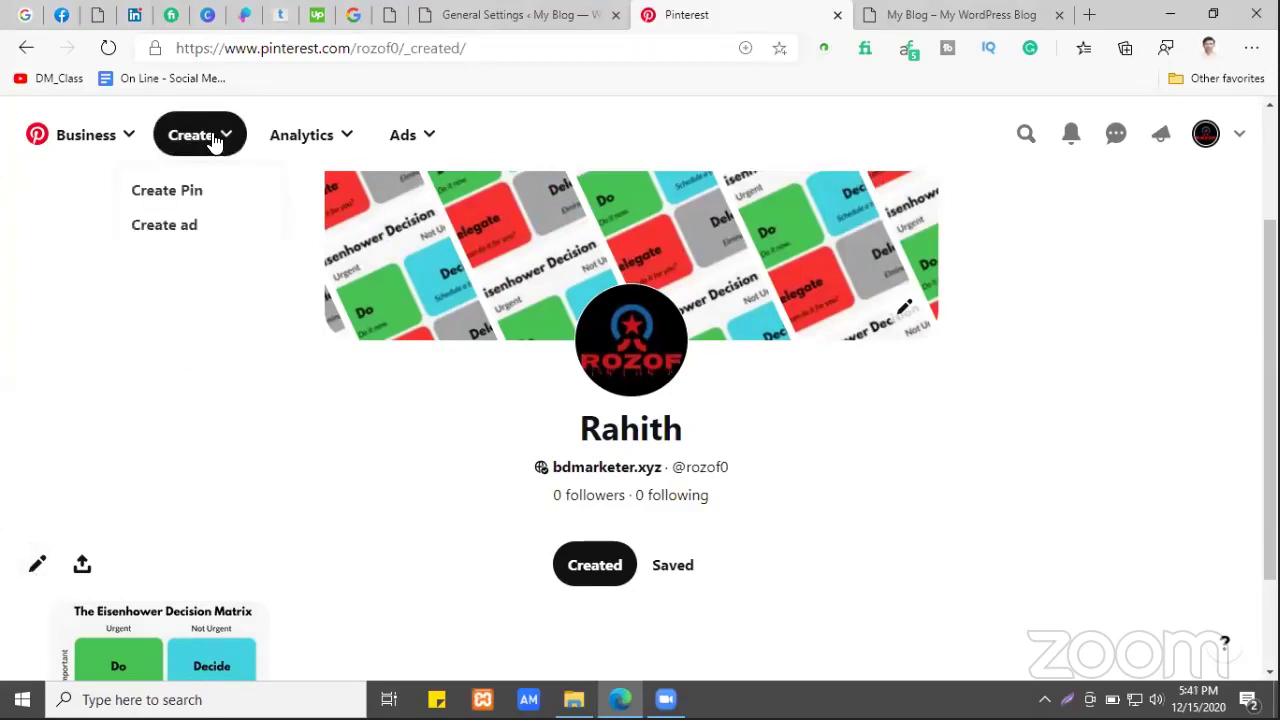
click(240, 197)
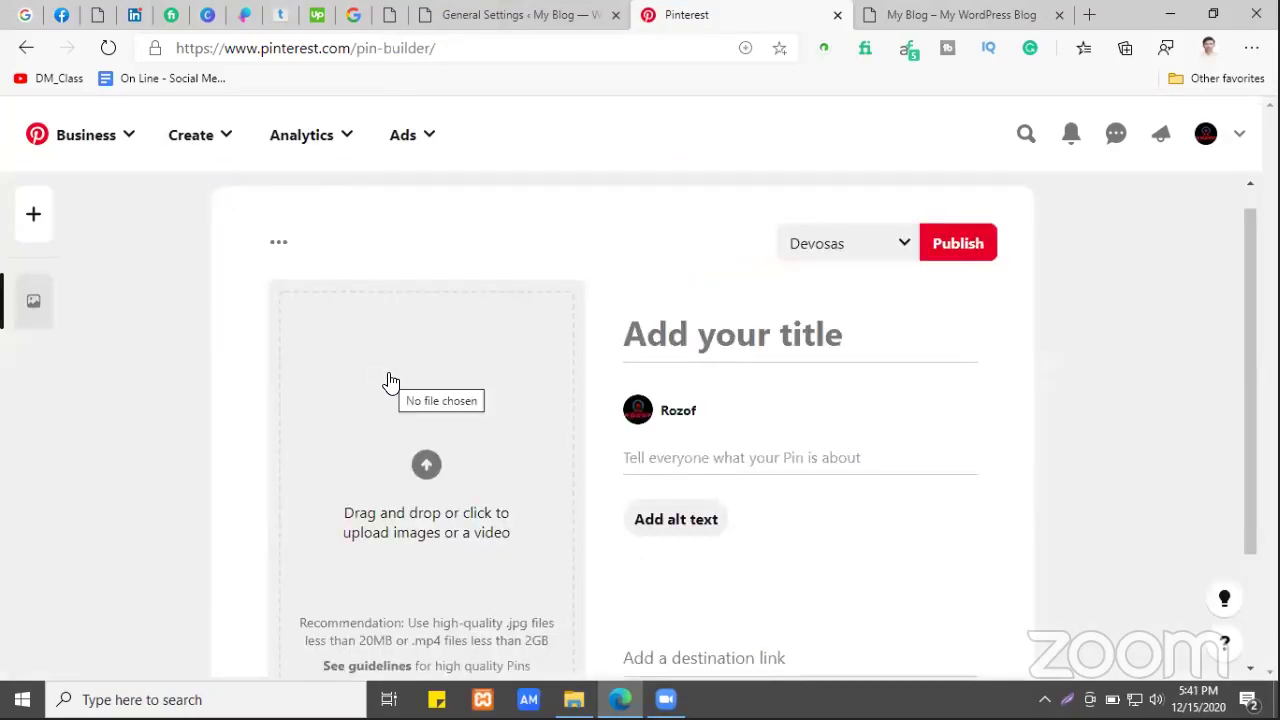
Upload 1.png from the Untitled design (1) folder and switch the pin to carousel format
scroll(390, 383, down, 2)
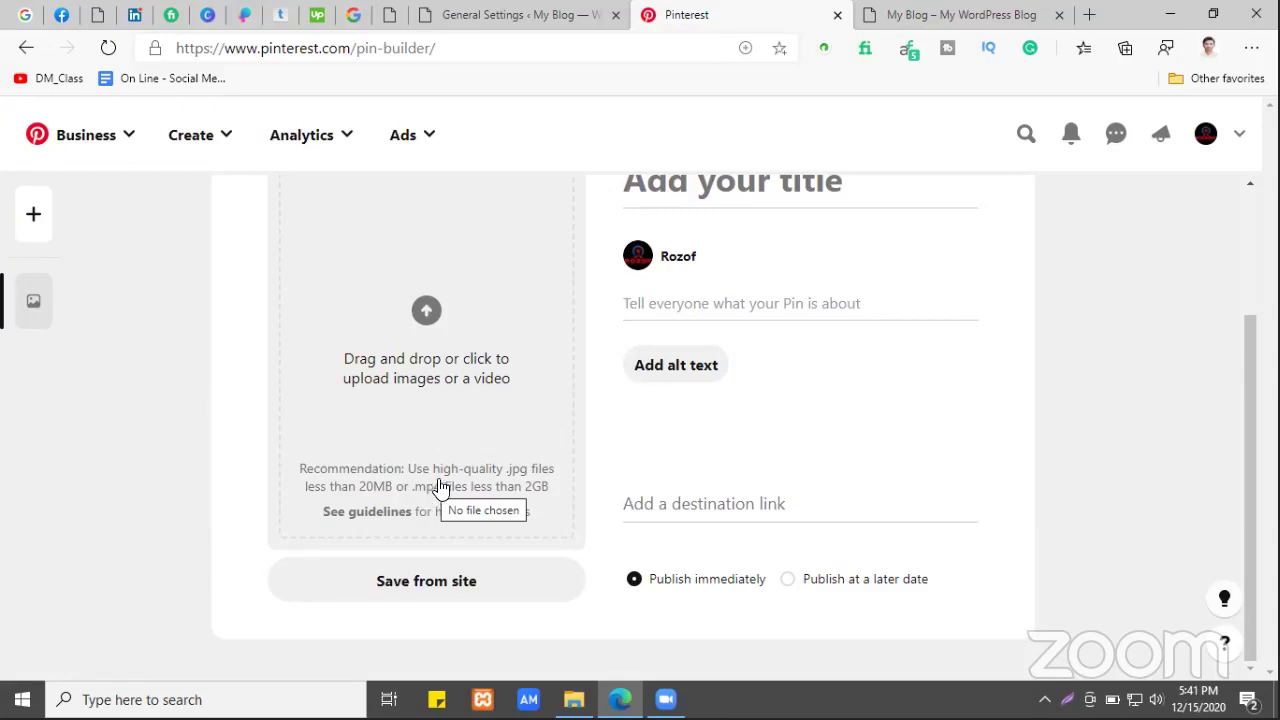
click(430, 313)
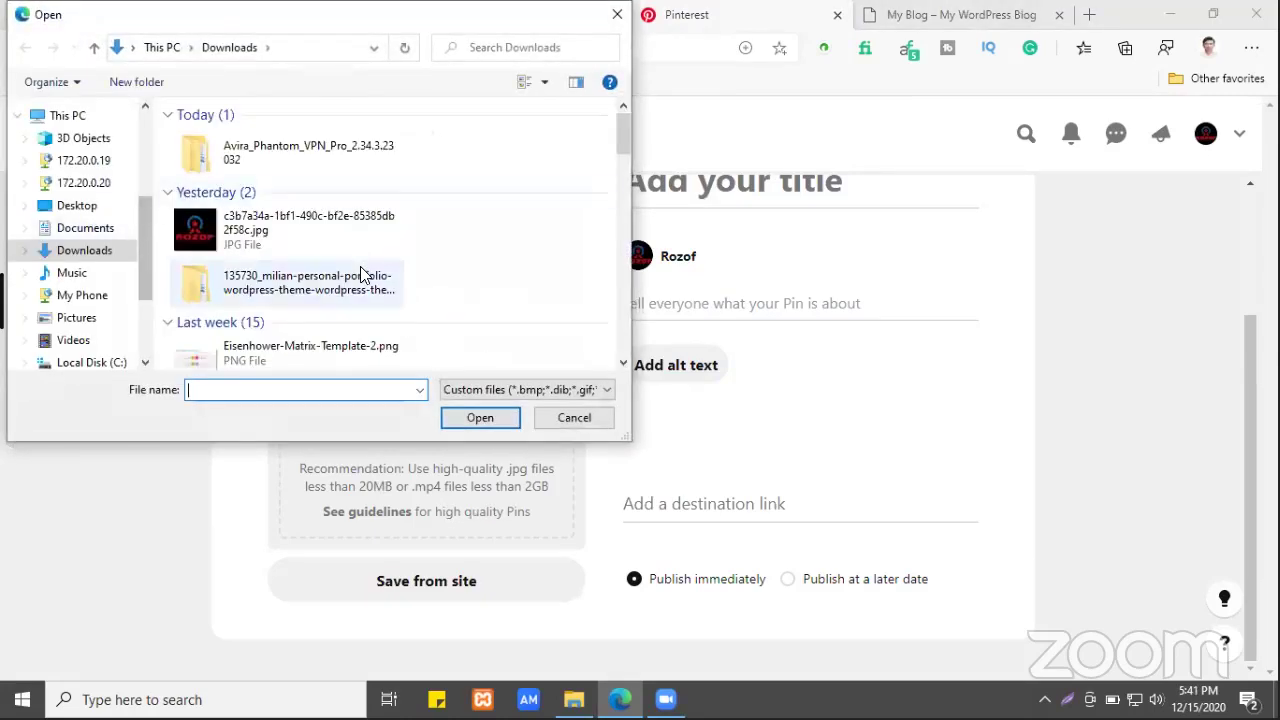
scroll(362, 276, down, 3)
scroll(364, 277, up, 2)
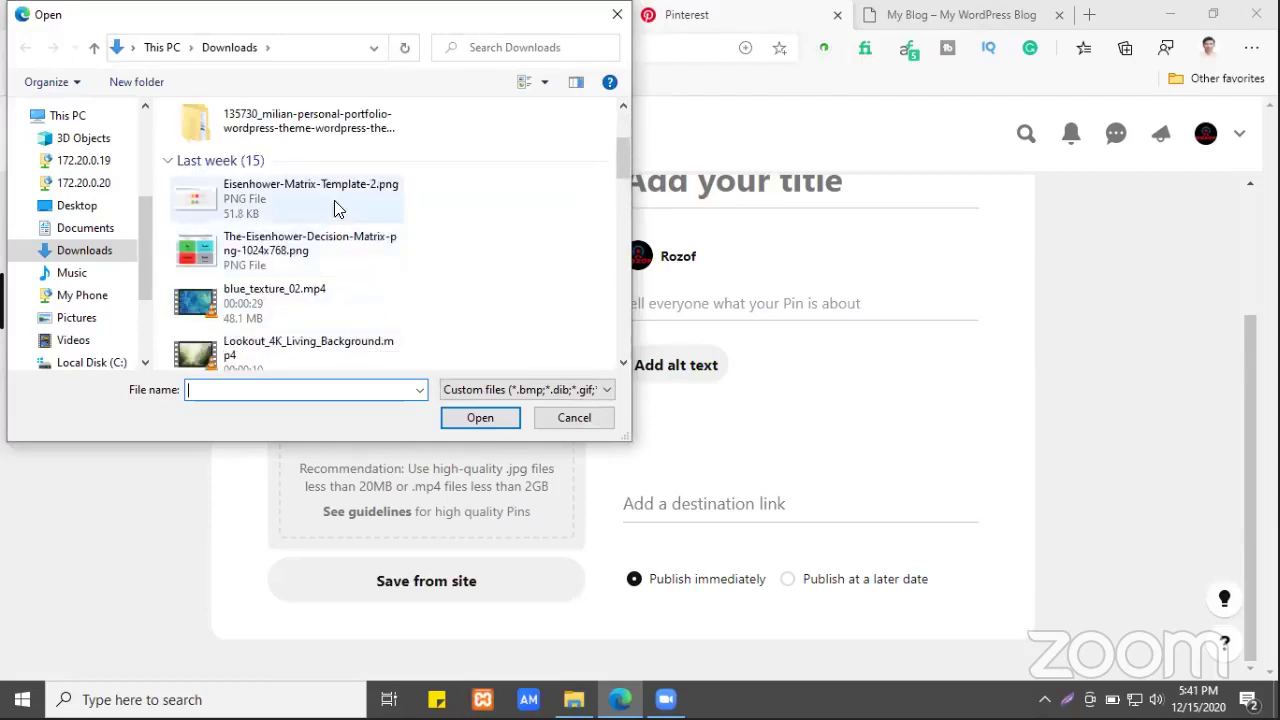
scroll(368, 277, down, 3)
scroll(330, 277, down, 2)
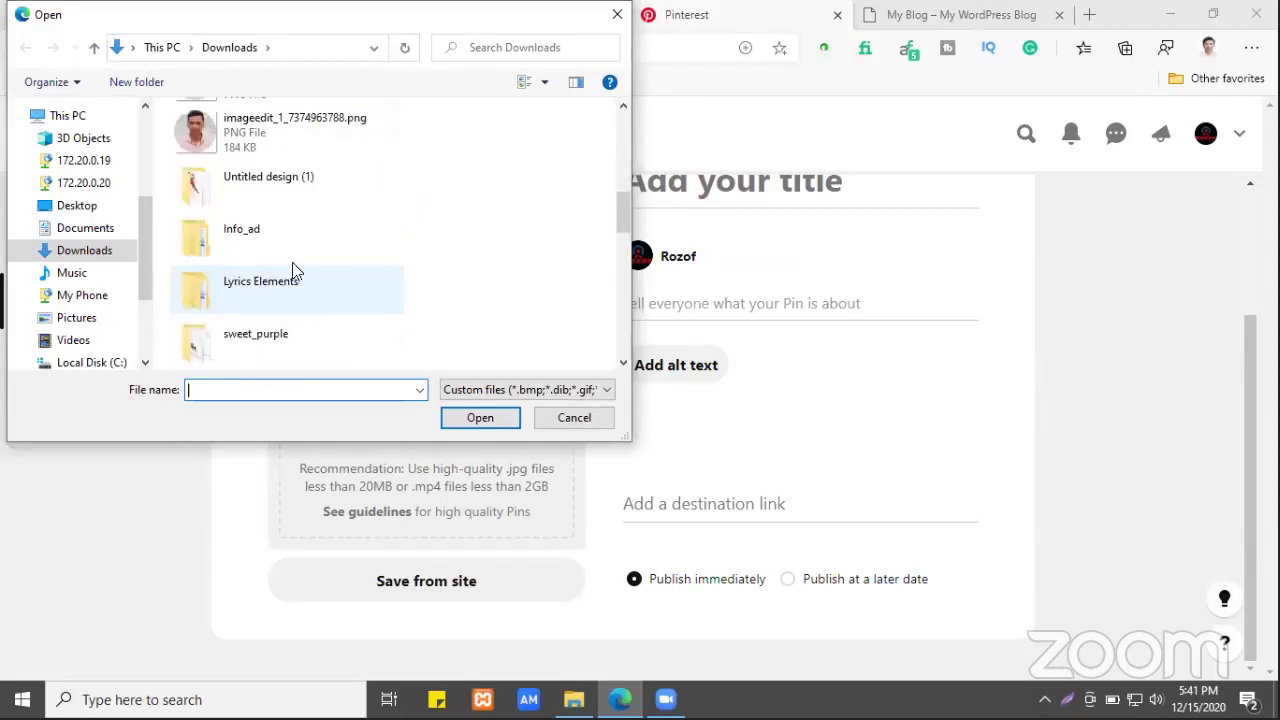
double_click(306, 198)
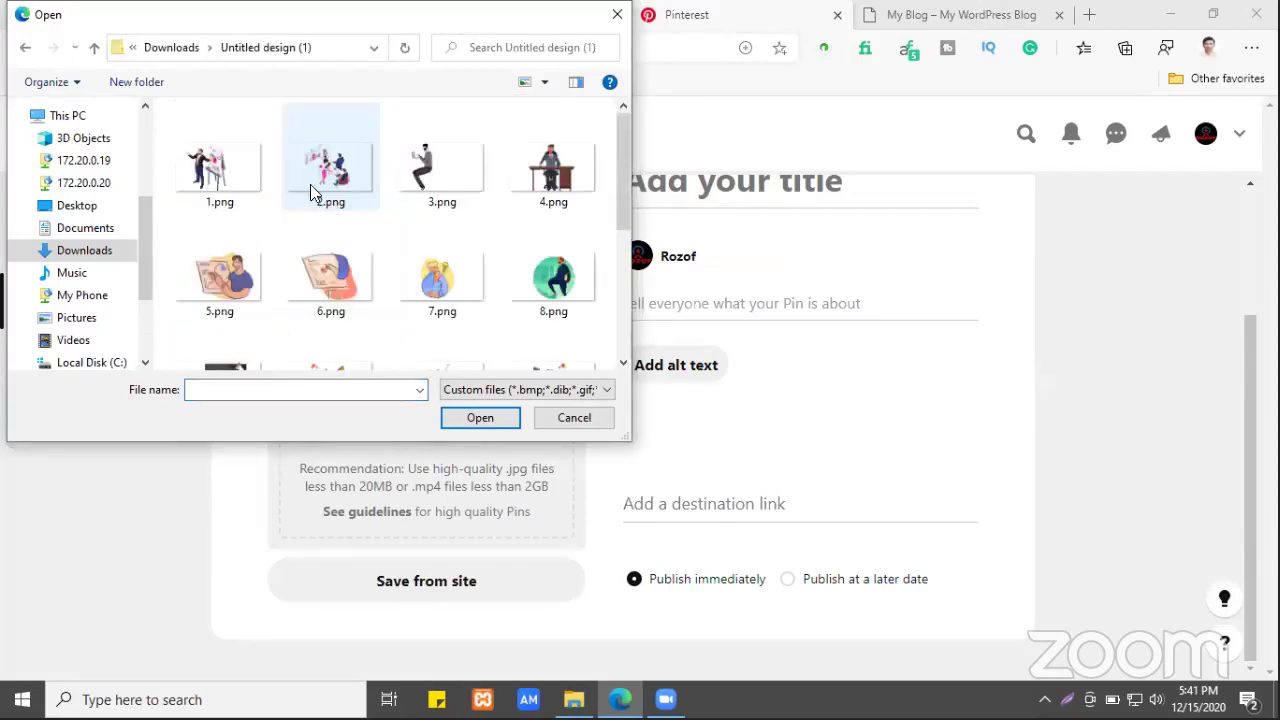
click(232, 172)
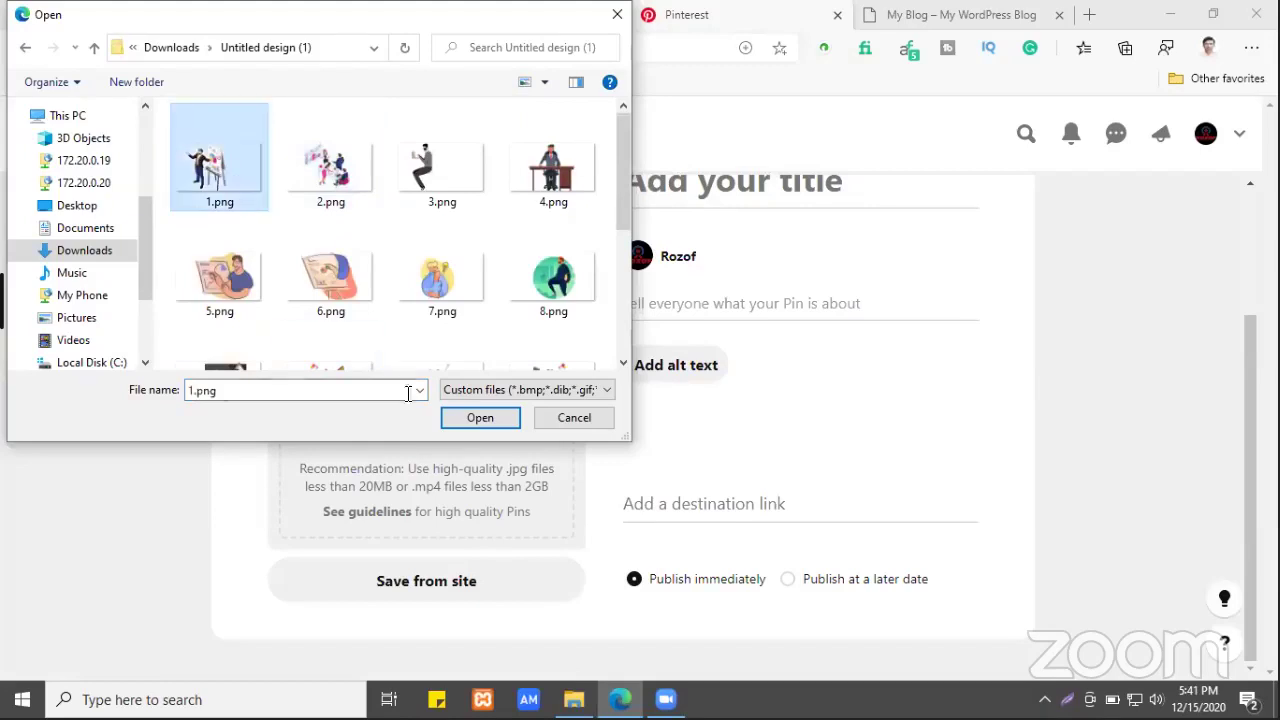
click(474, 417)
scroll(474, 410, up, 2)
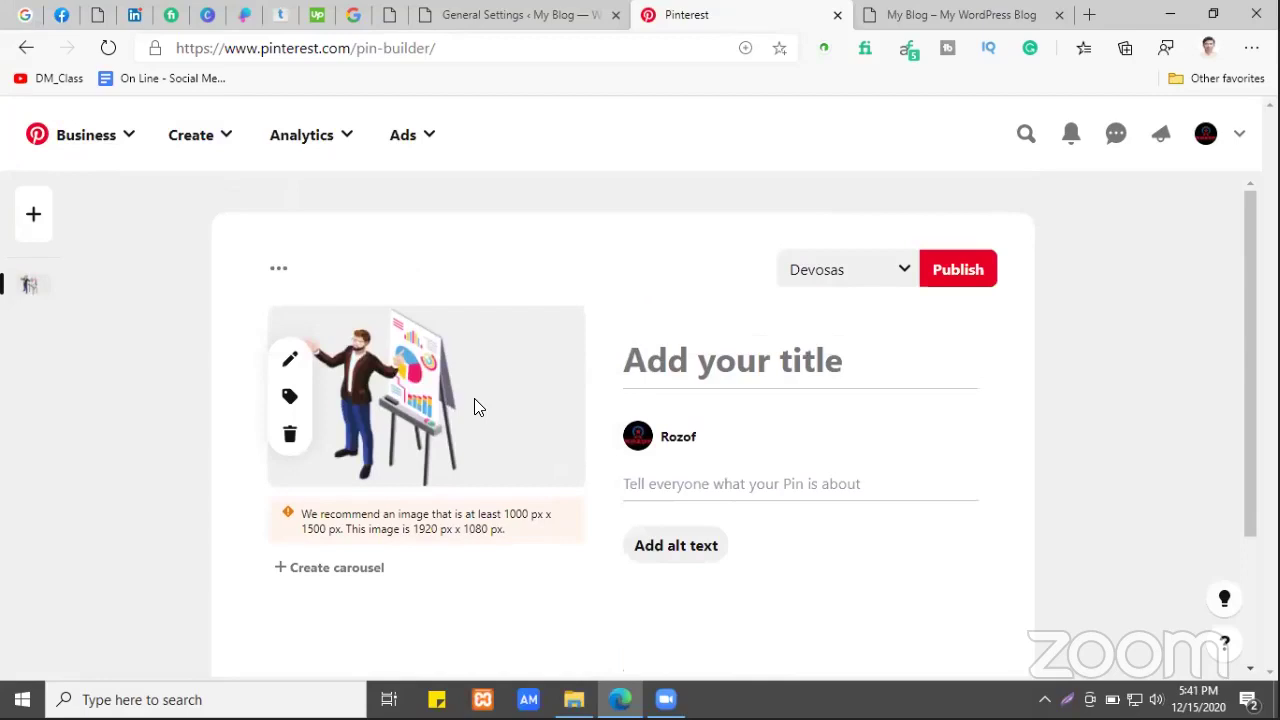
click(335, 570)
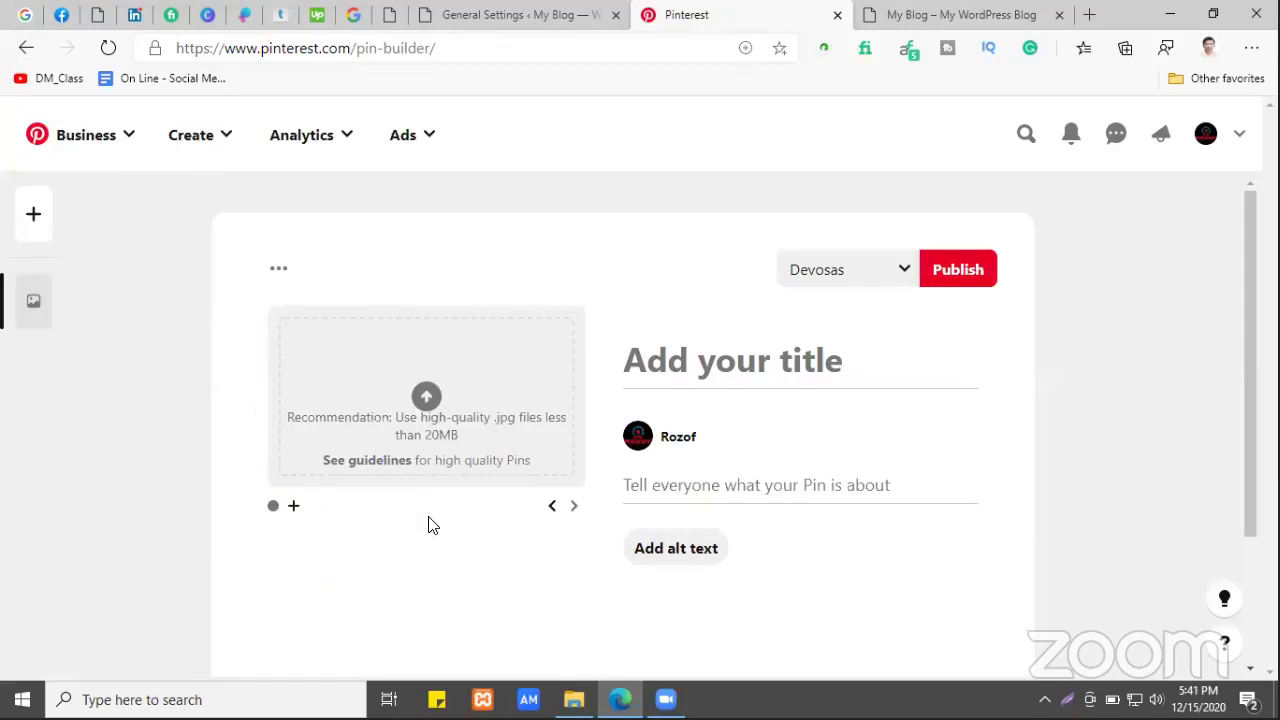
Go to facebook.com in a new browser tab
click(1089, 15)
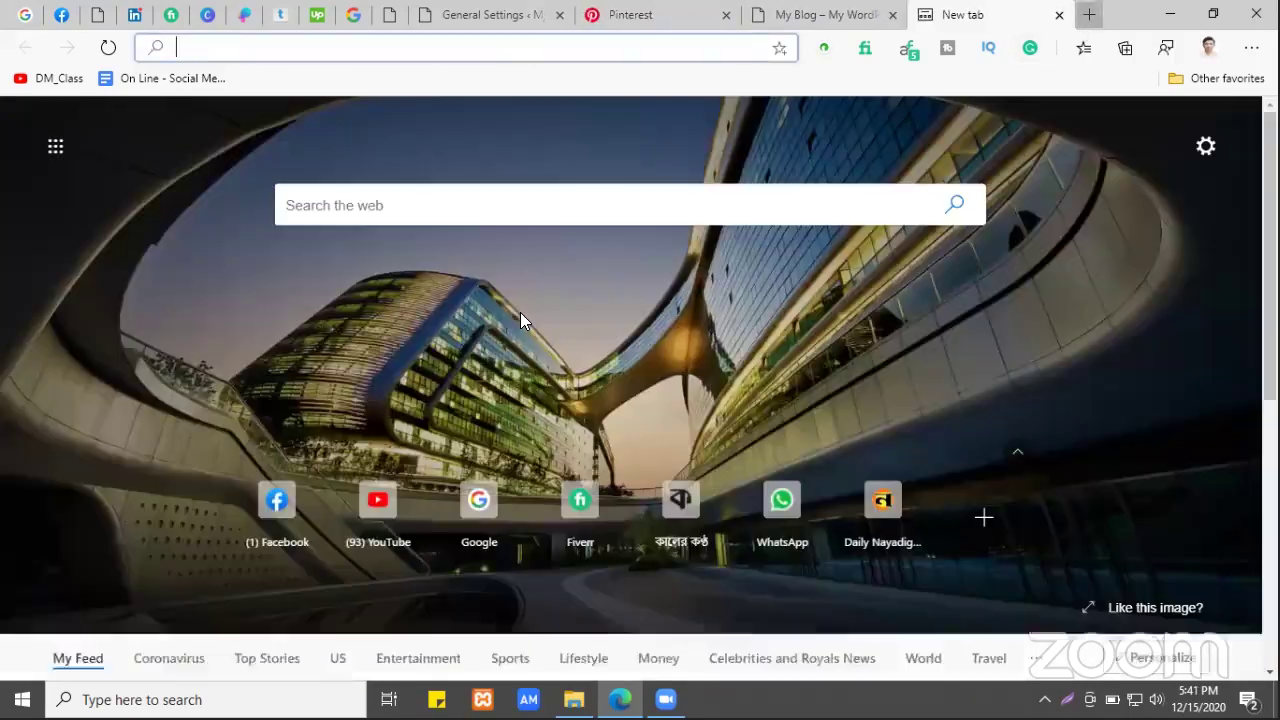
text(me)
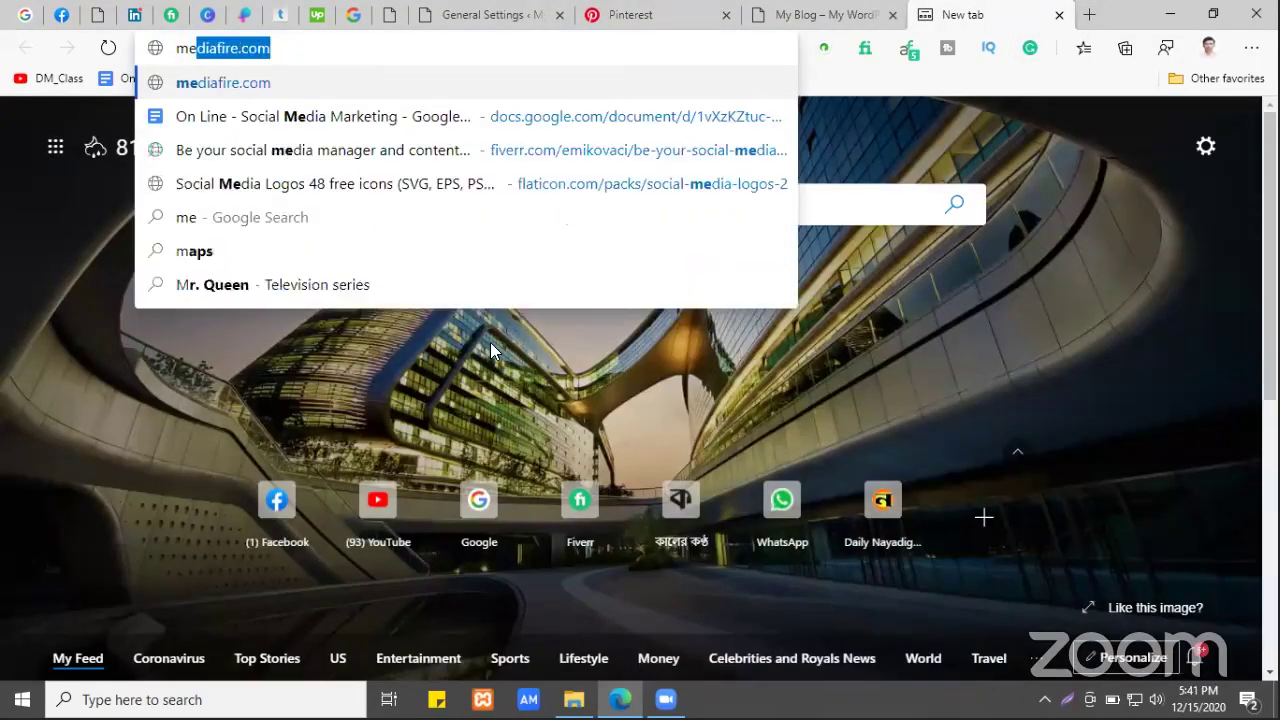
key(BackSpace)
key(BackSpace)
key(BackSpace)
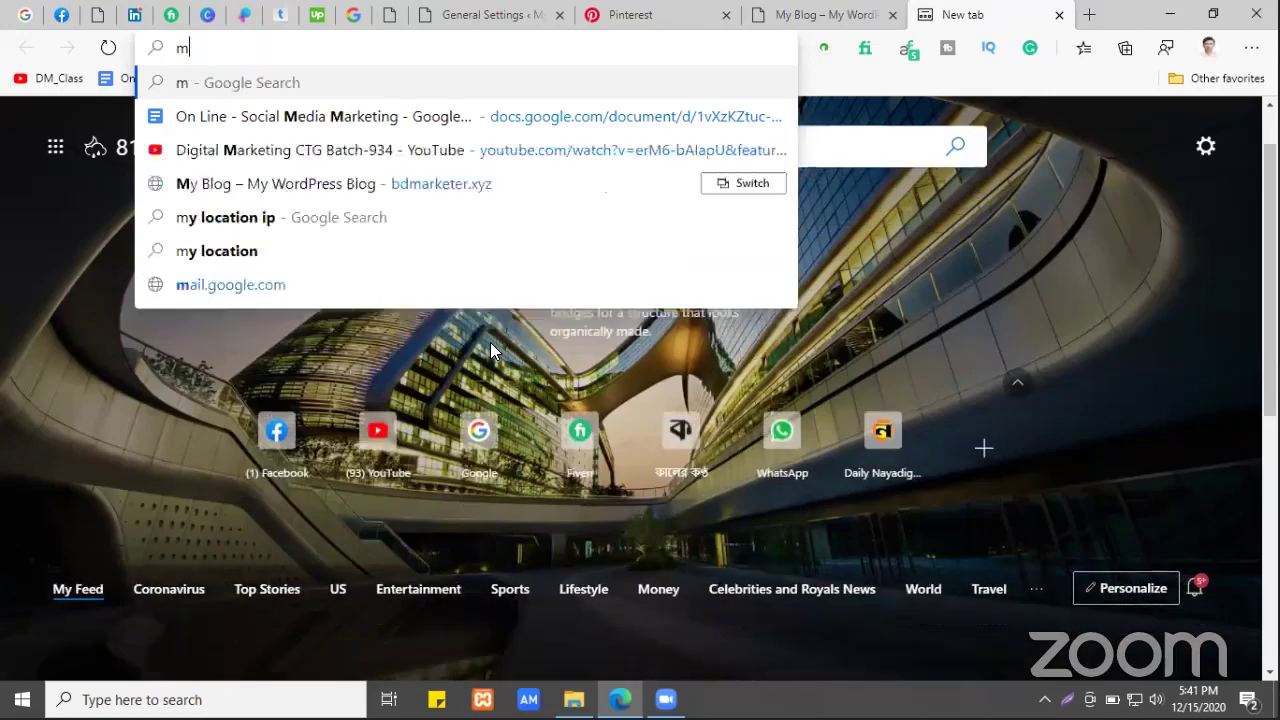
text(f)
key(Return)
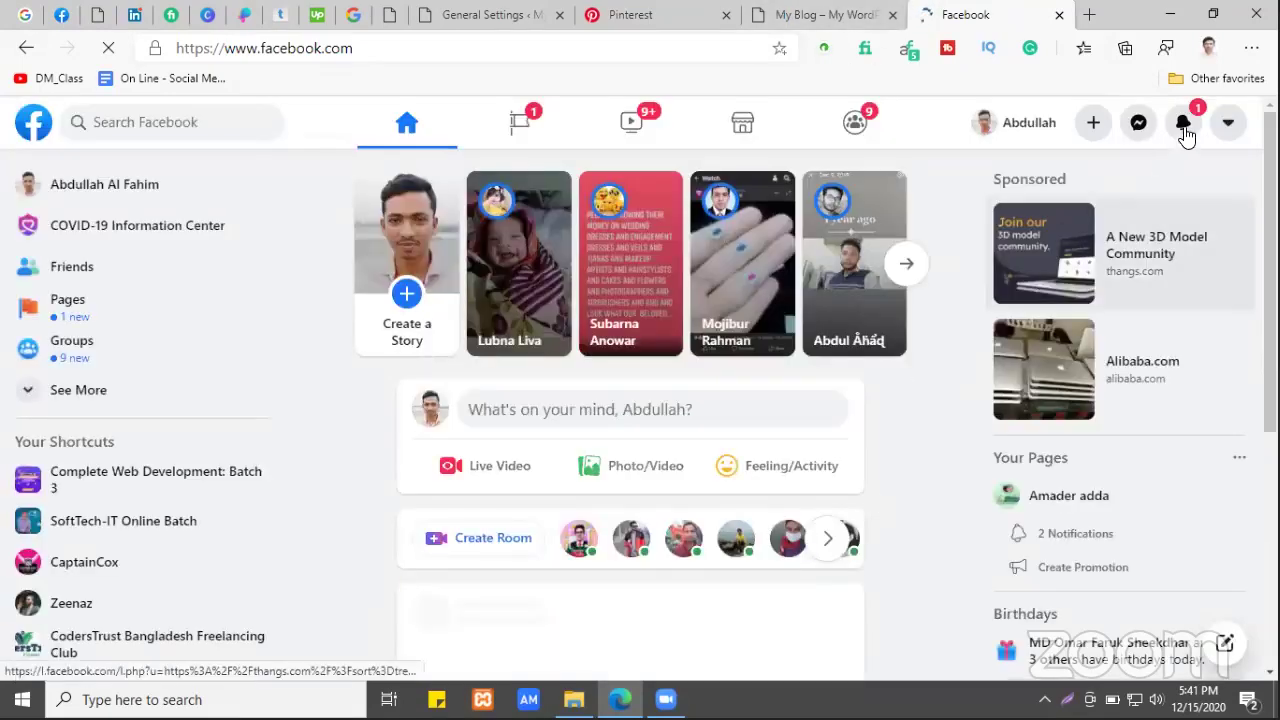
Open the CTG DM Batch-934 group chat from Messenger and show its options menu
click(1131, 131)
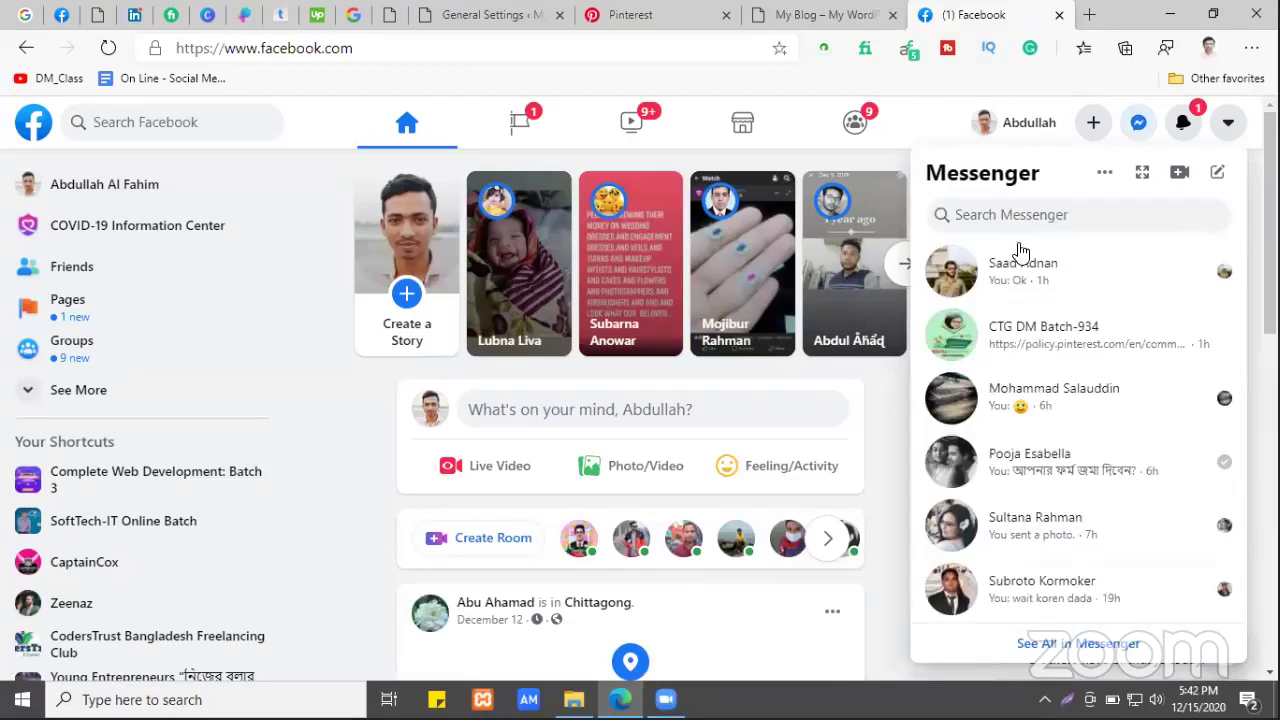
click(1029, 355)
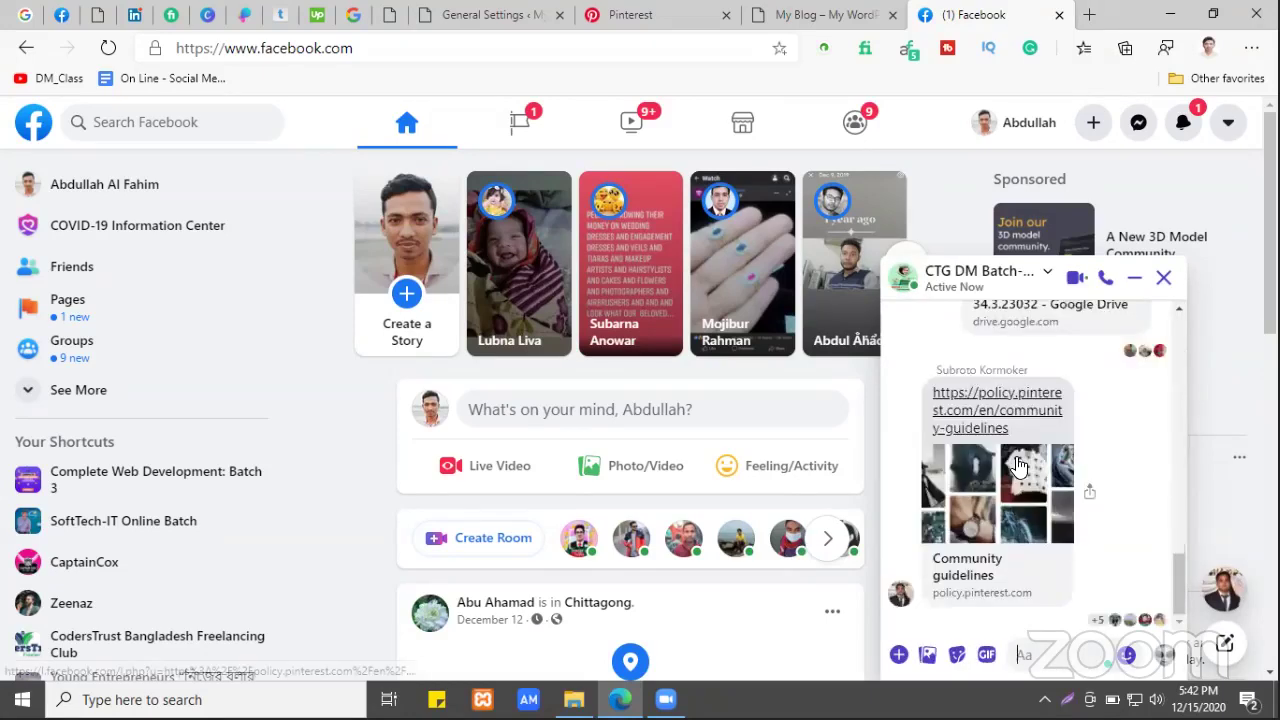
scroll(1118, 348, up, 1)
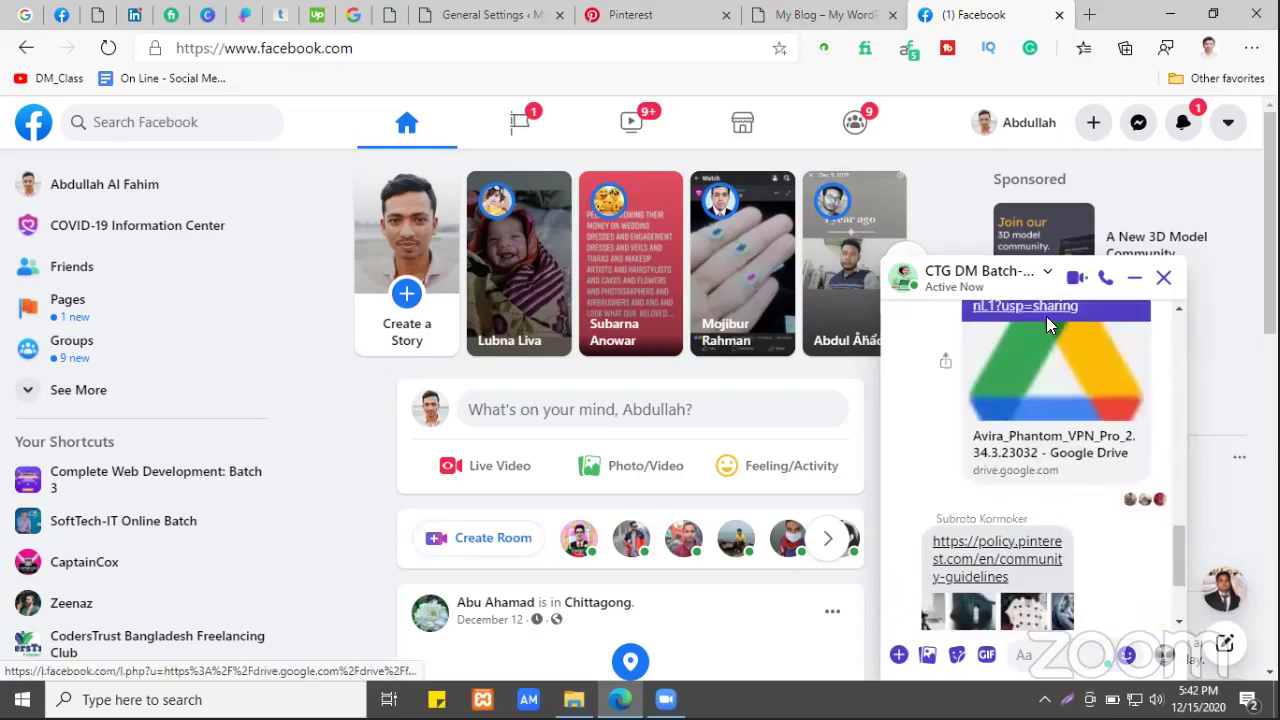
click(1045, 274)
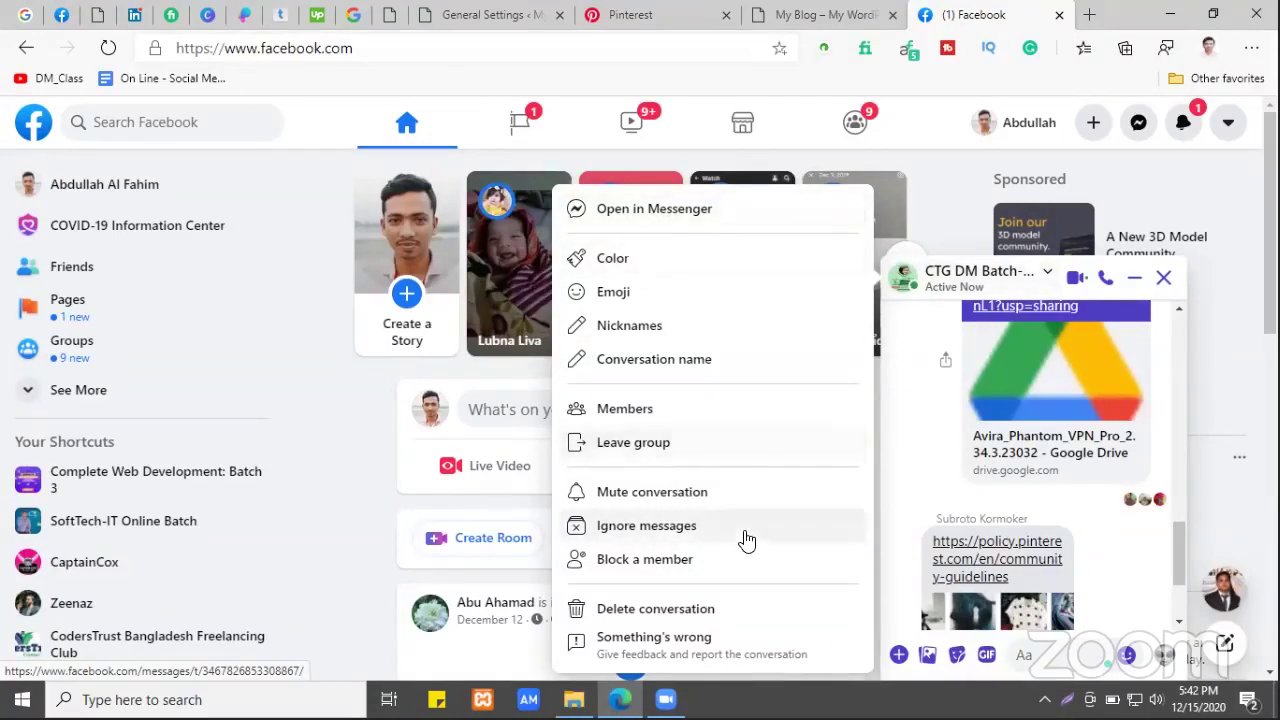
click(1048, 275)
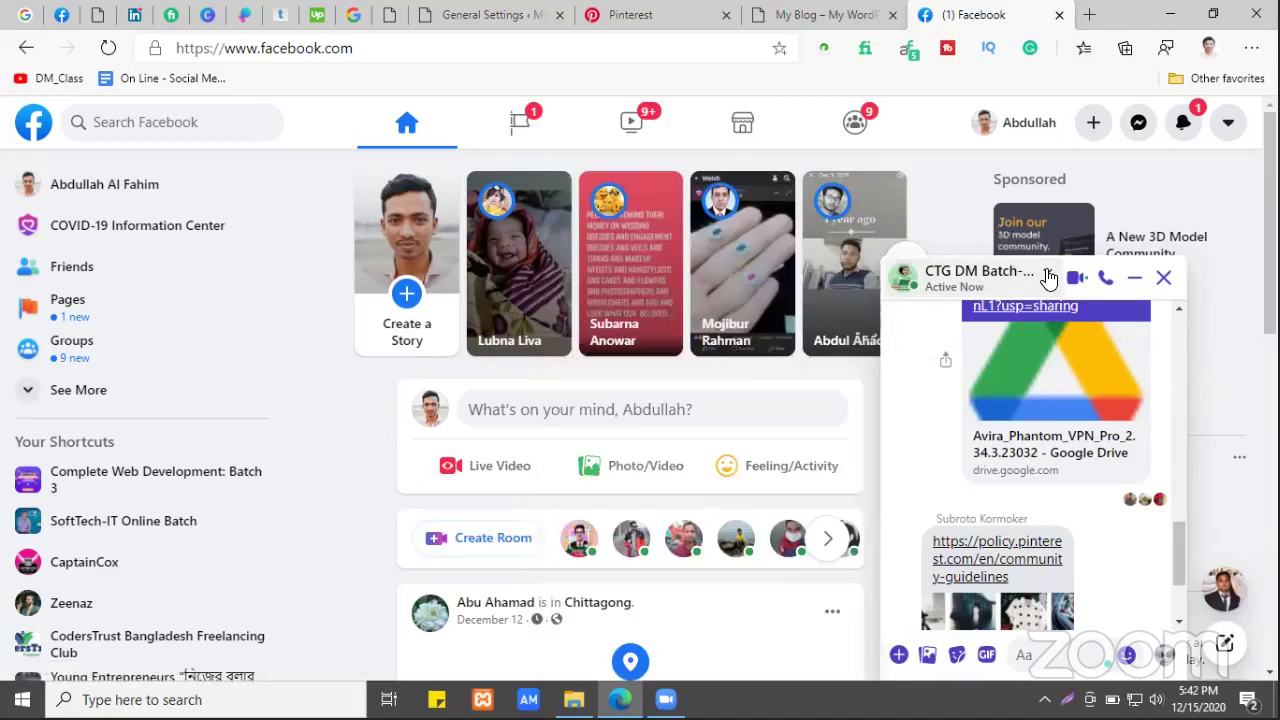
scroll(1063, 470, up, 5)
scroll(1065, 467, up, 3)
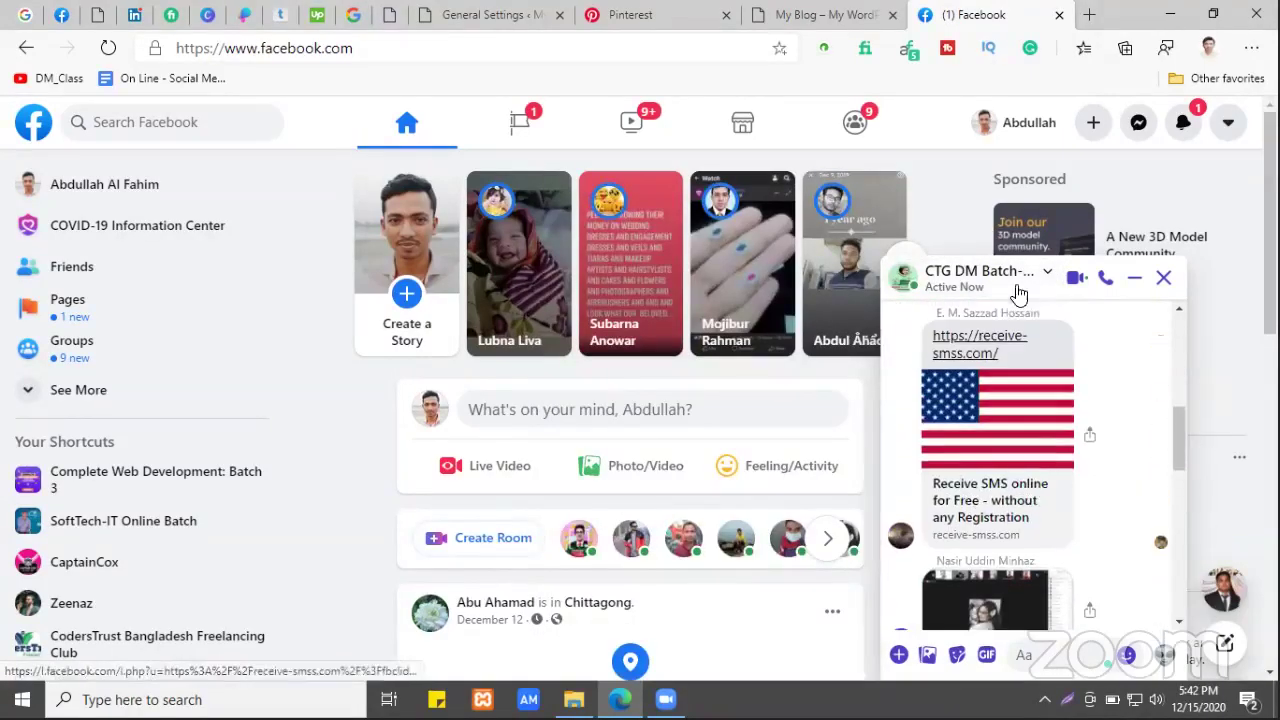
click(1045, 275)
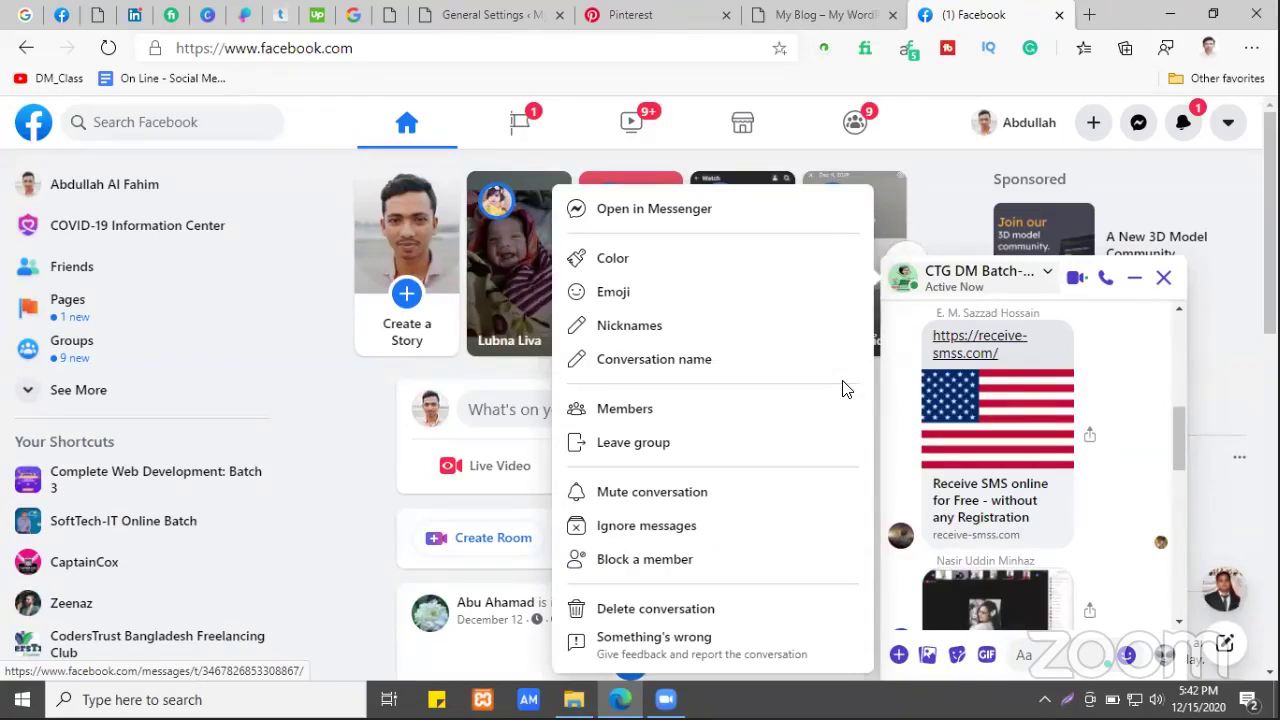
Open the CTG DM Batch-934 chat in full Messenger and view its first shared photo full-screen
click(694, 212)
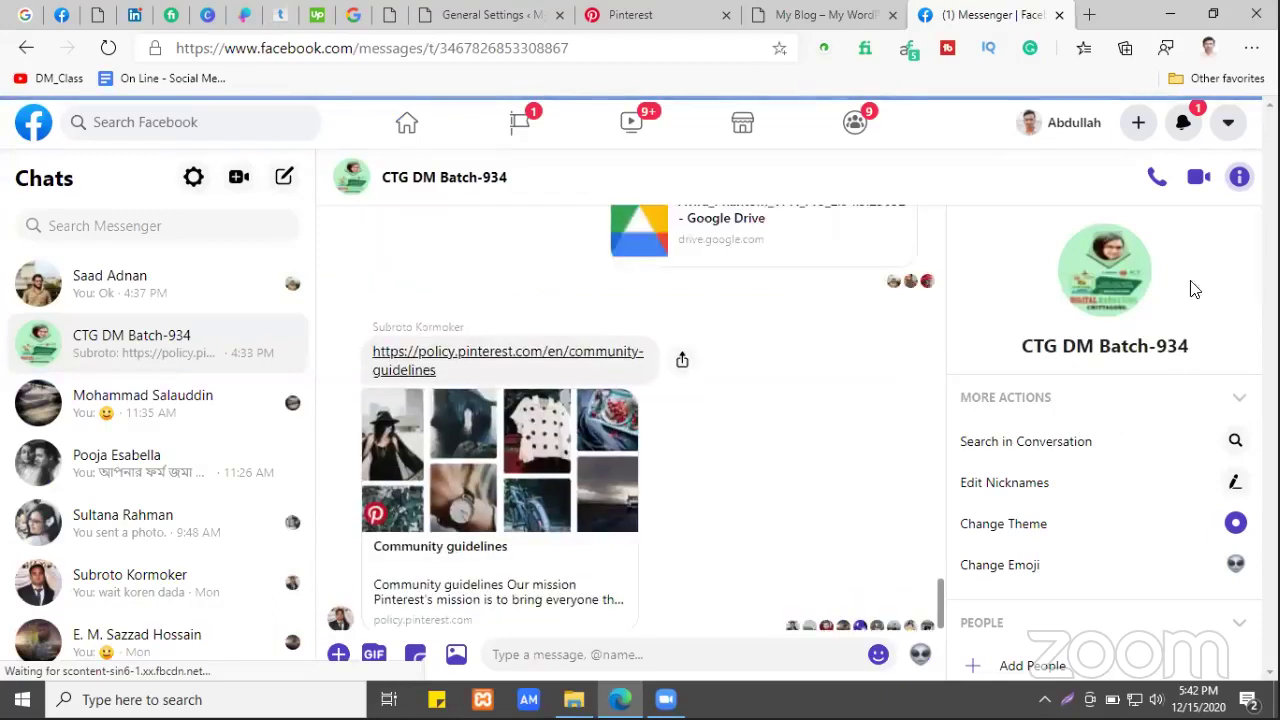
scroll(1123, 455, down, 3)
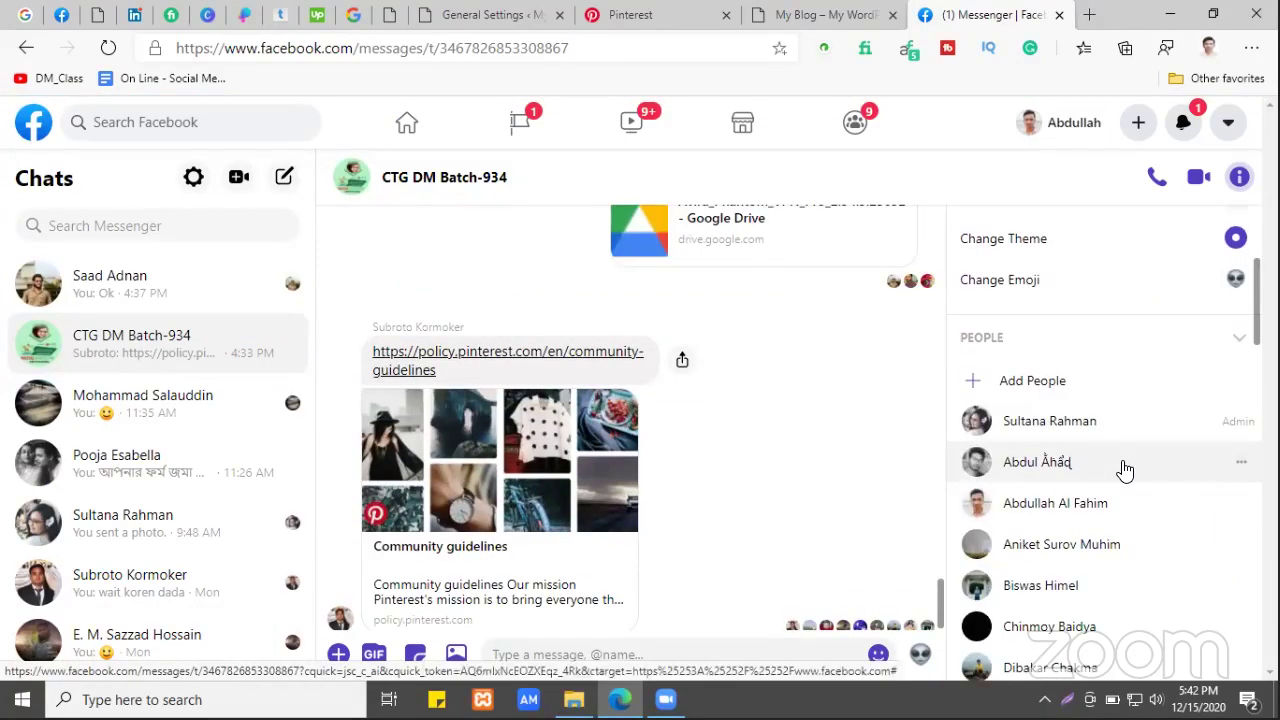
scroll(1123, 470, down, 8)
scroll(1127, 470, down, 10)
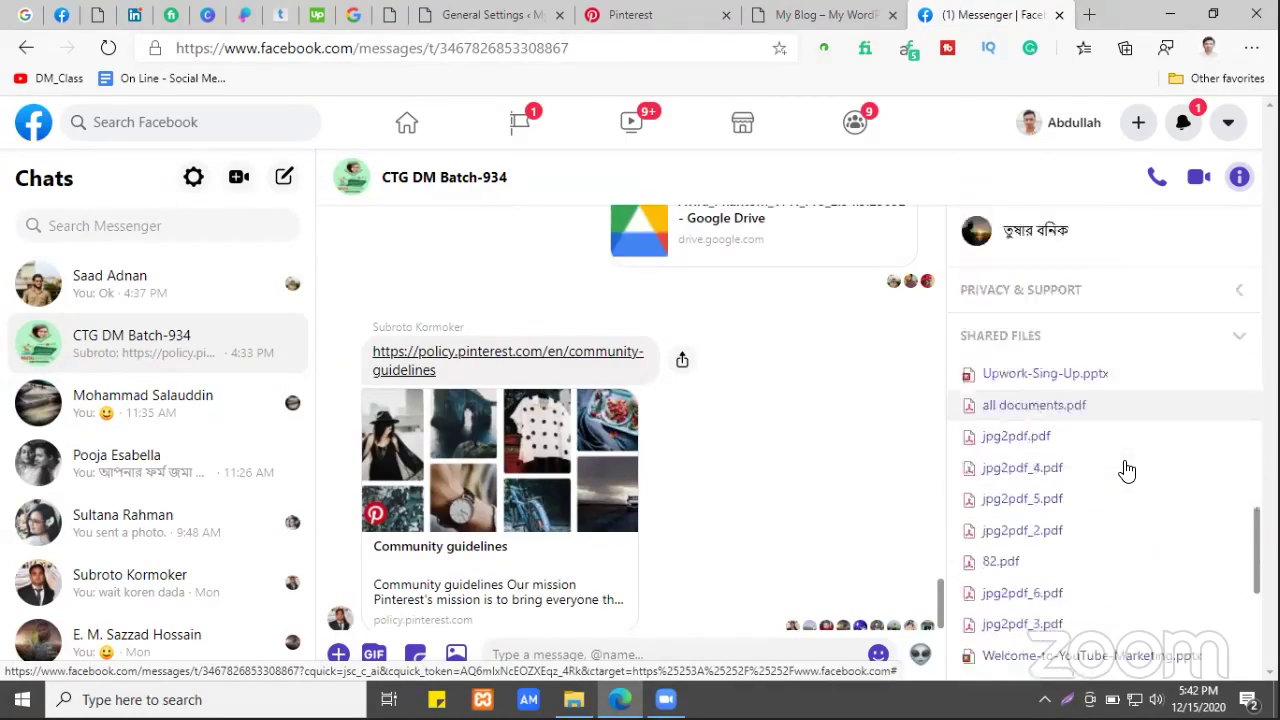
scroll(1127, 468, down, 5)
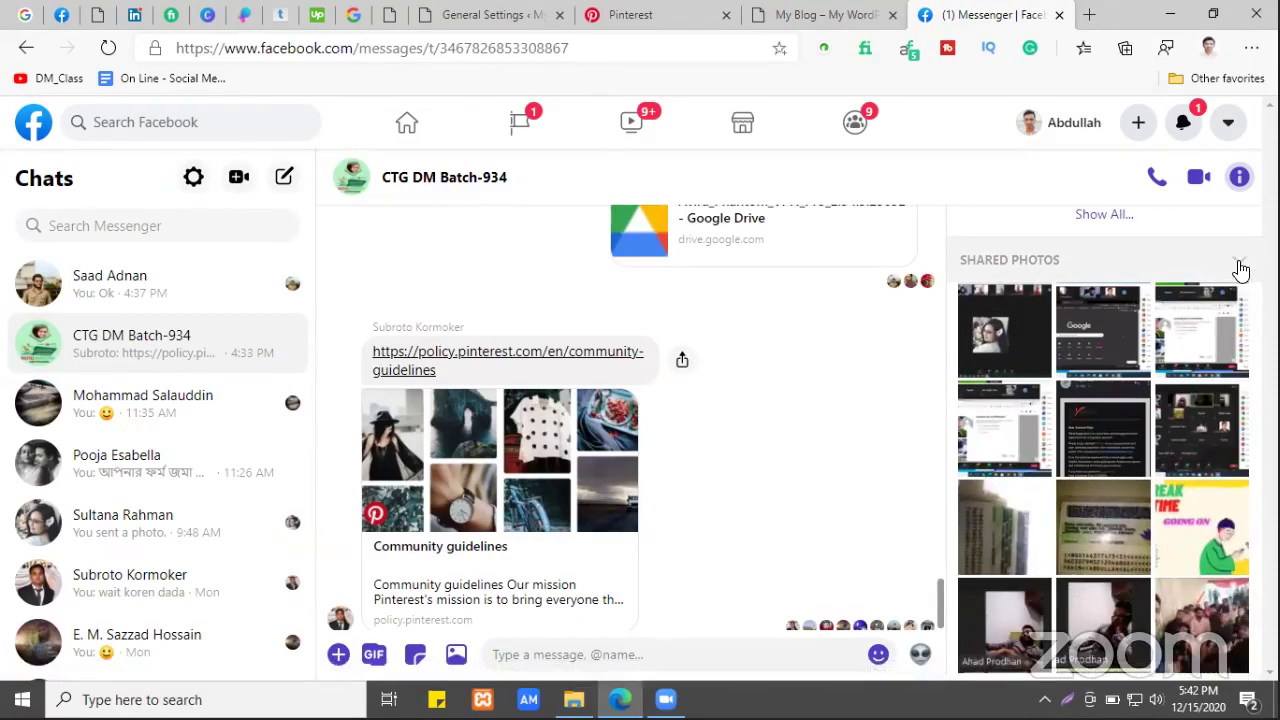
click(1016, 328)
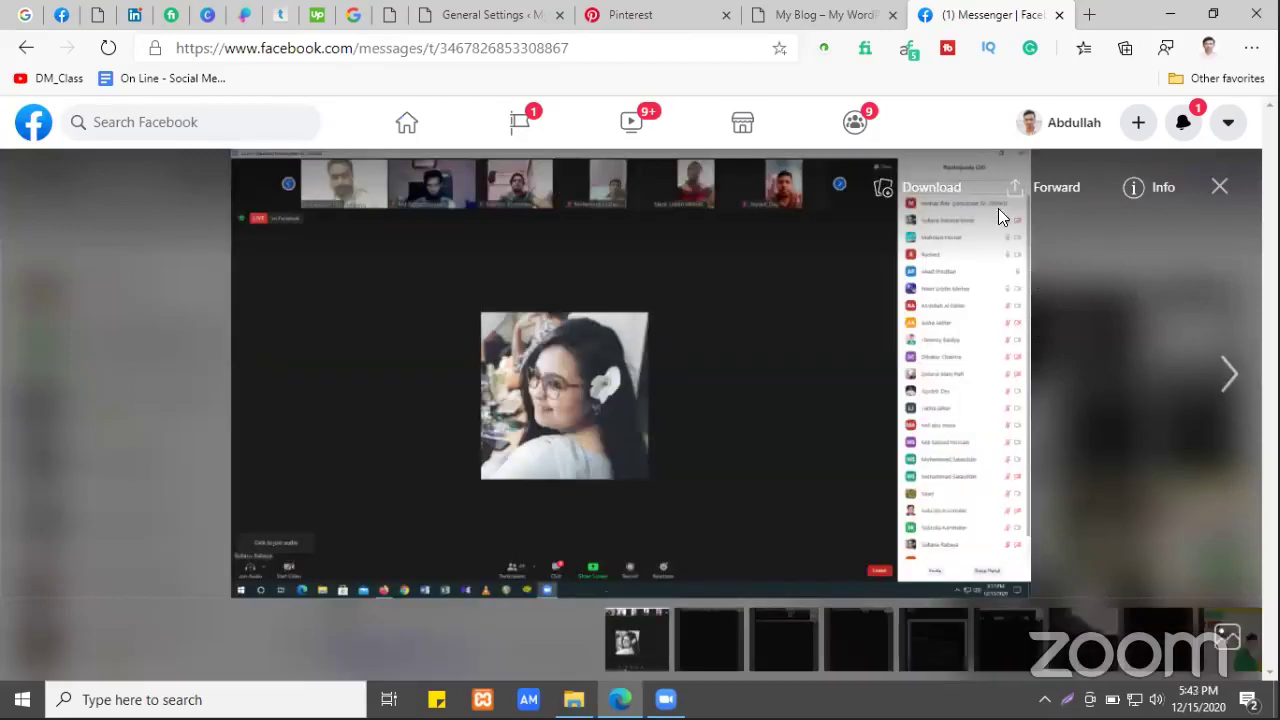
Download the first shared photo, the Google page screenshot and the following screenshot
click(922, 197)
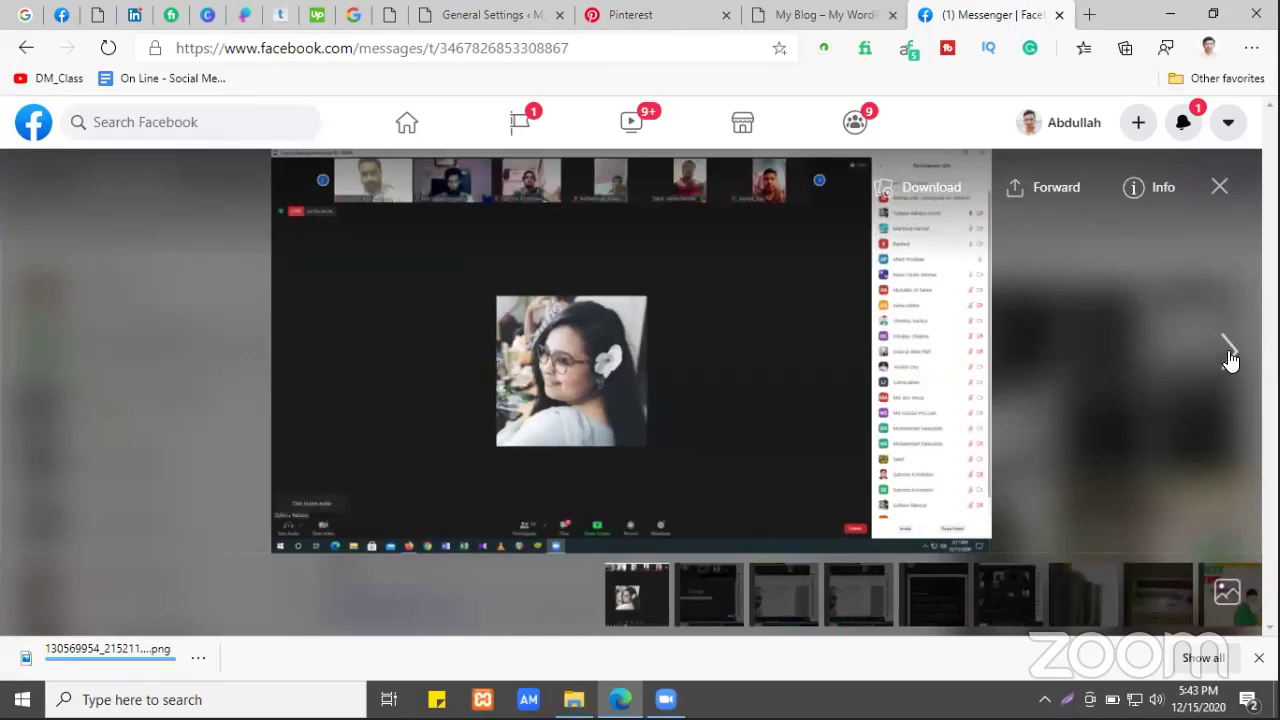
click(1230, 352)
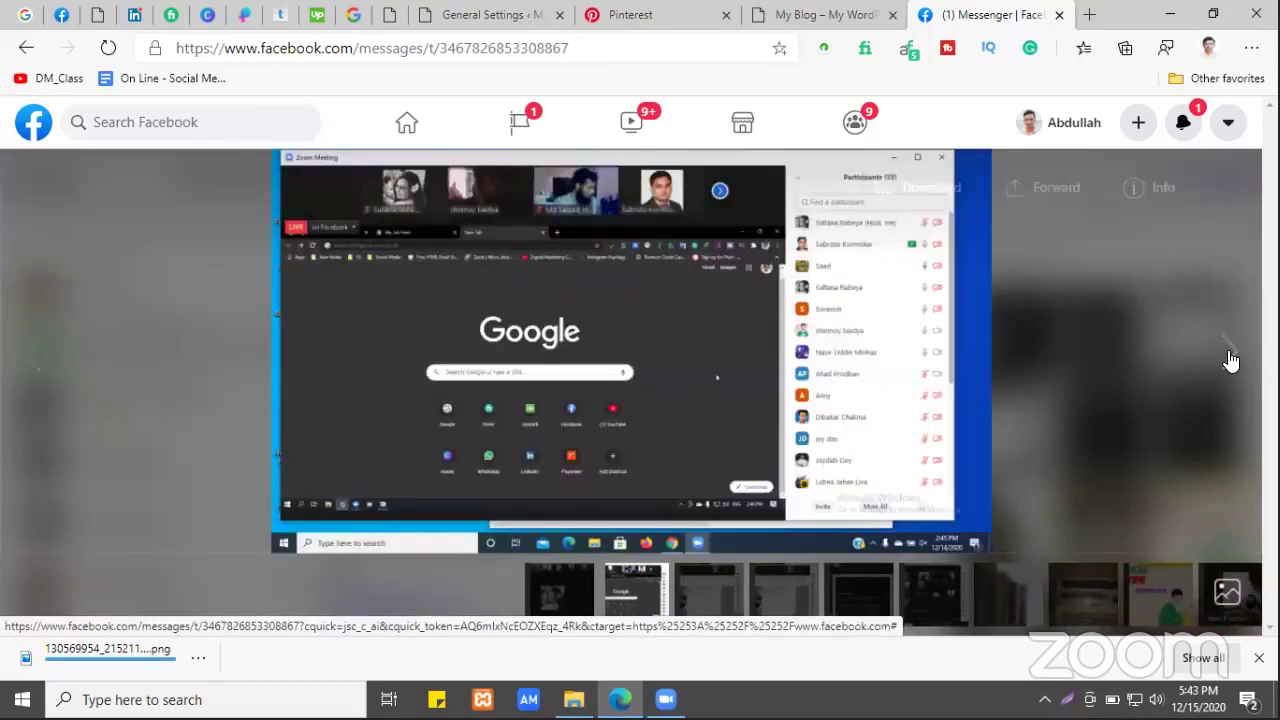
mouse_move(1086, 177)
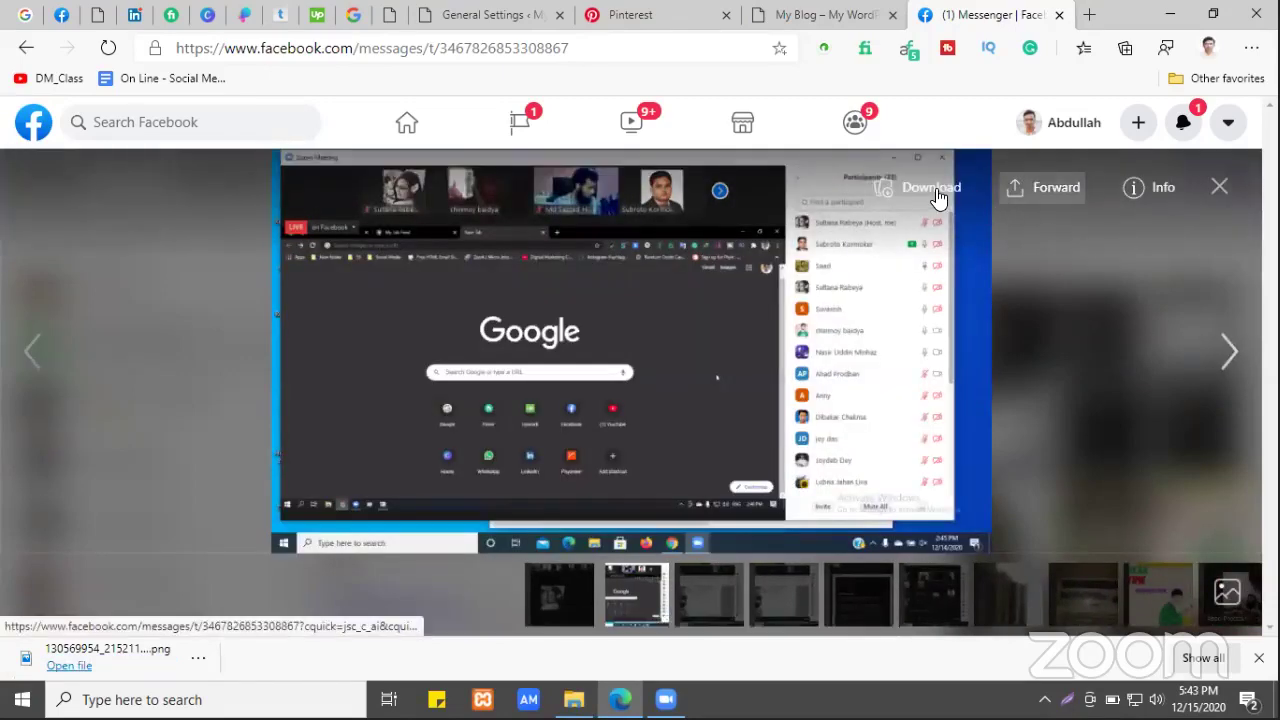
click(937, 192)
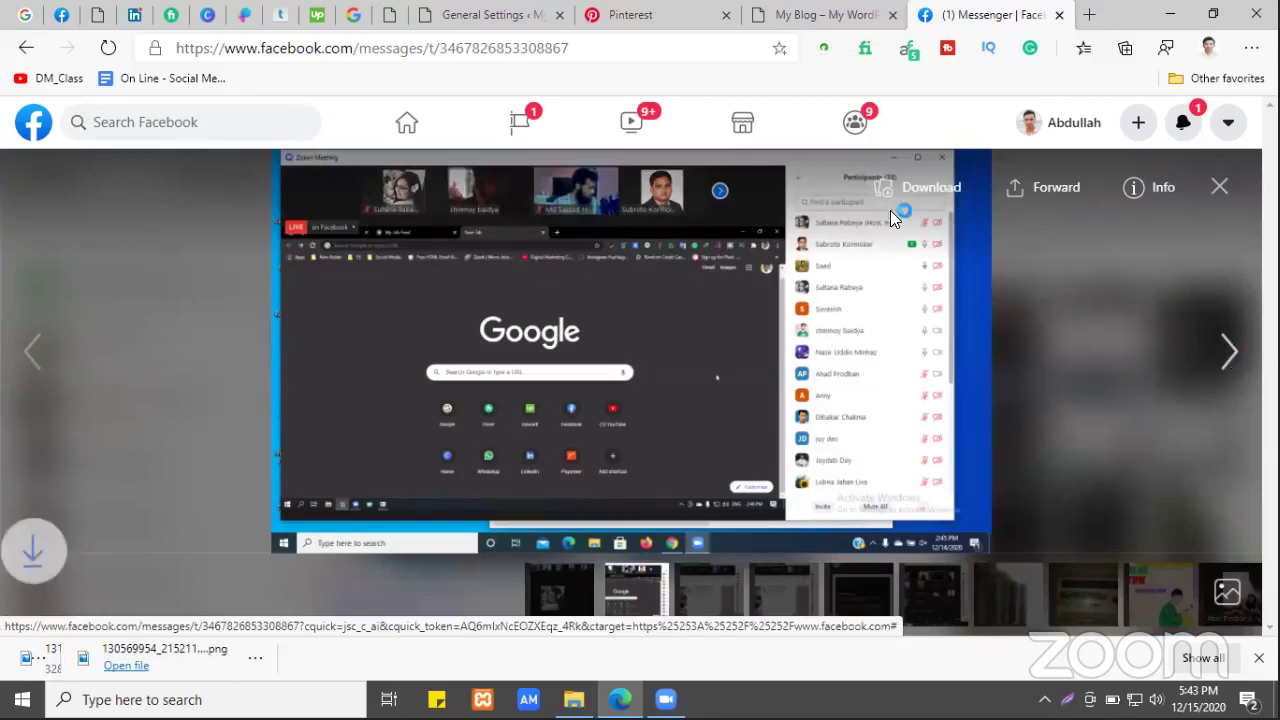
click(1236, 366)
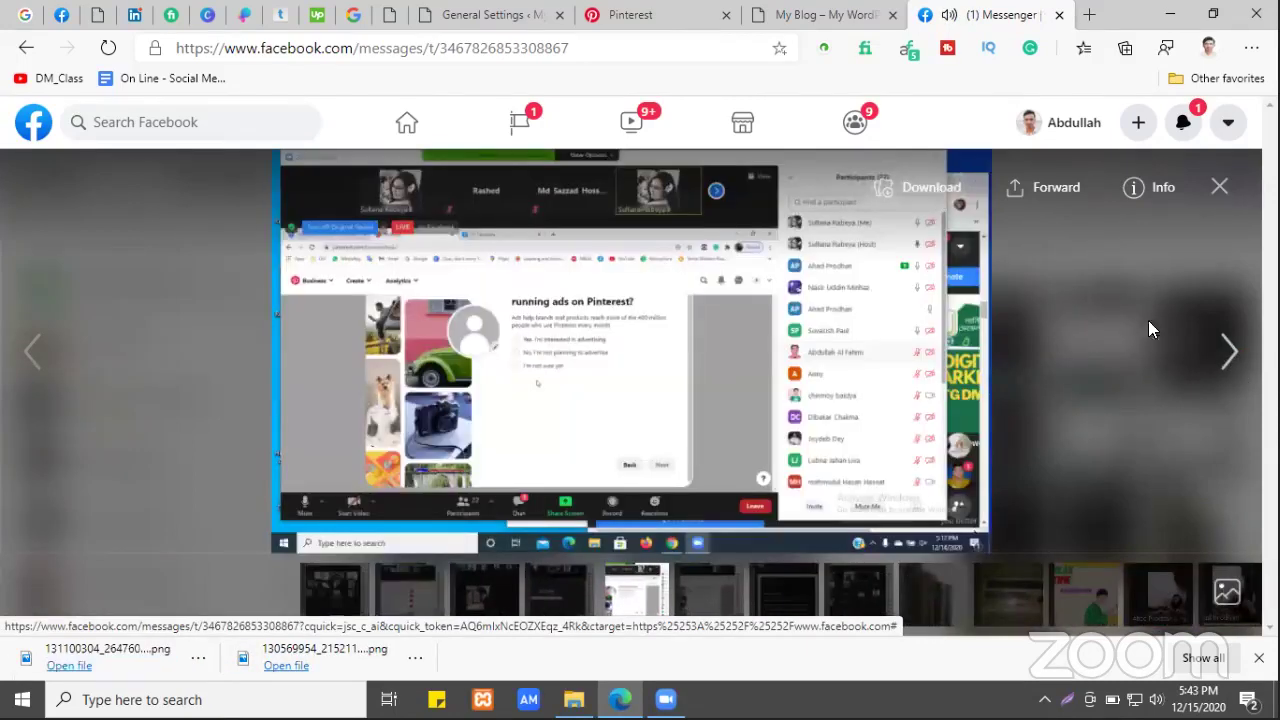
click(1236, 366)
click(931, 187)
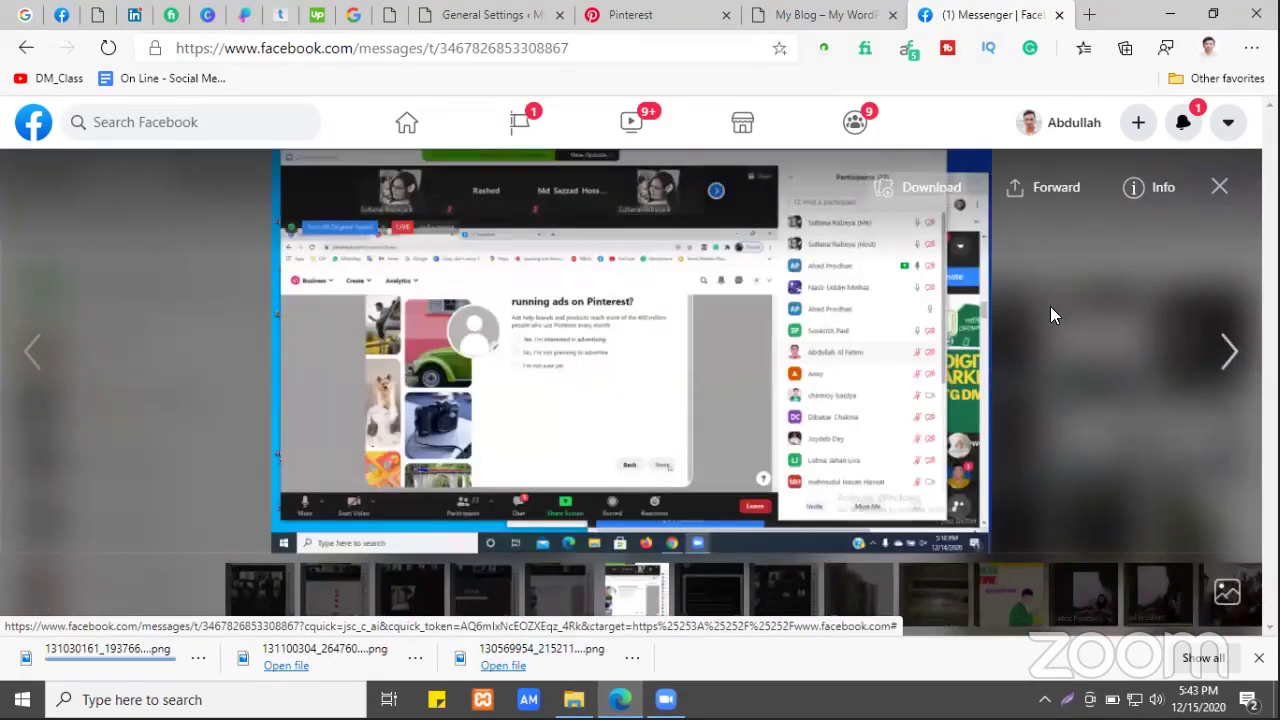
Skip ahead through the shared photos and download the small meeting-tile photo
click(1229, 352)
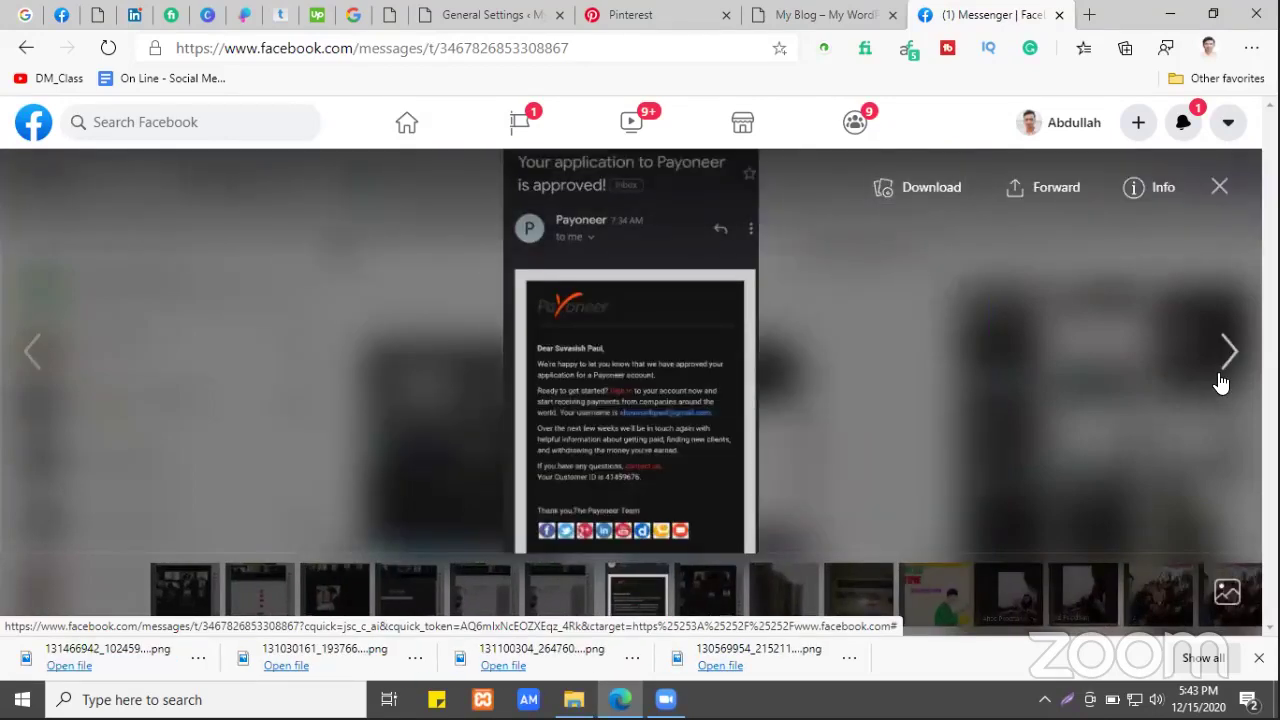
click(1226, 368)
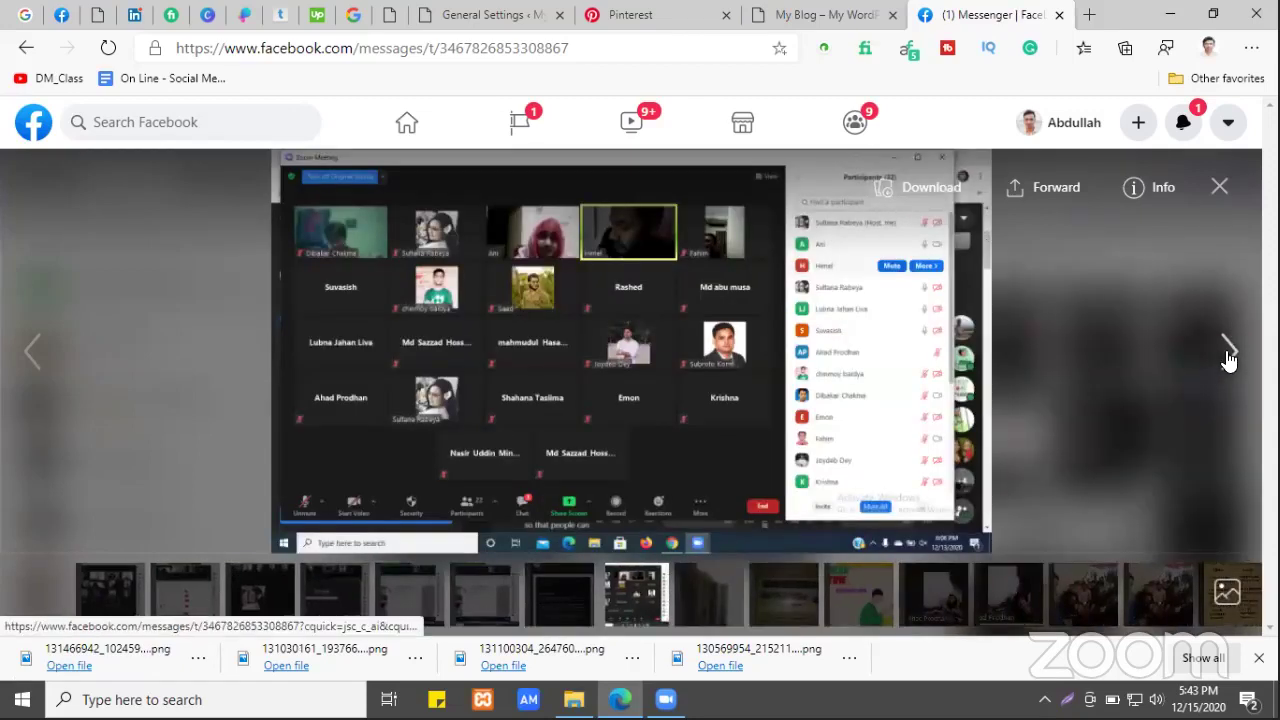
click(1229, 361)
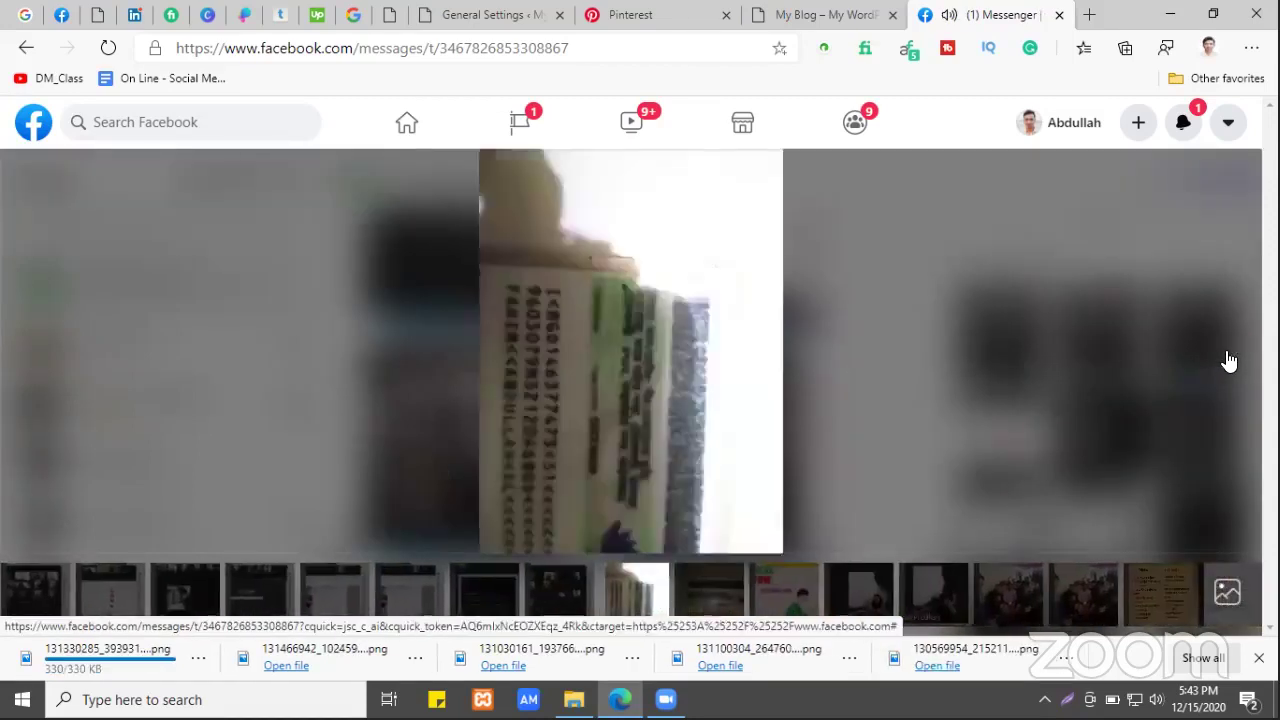
click(1229, 361)
click(1229, 361)
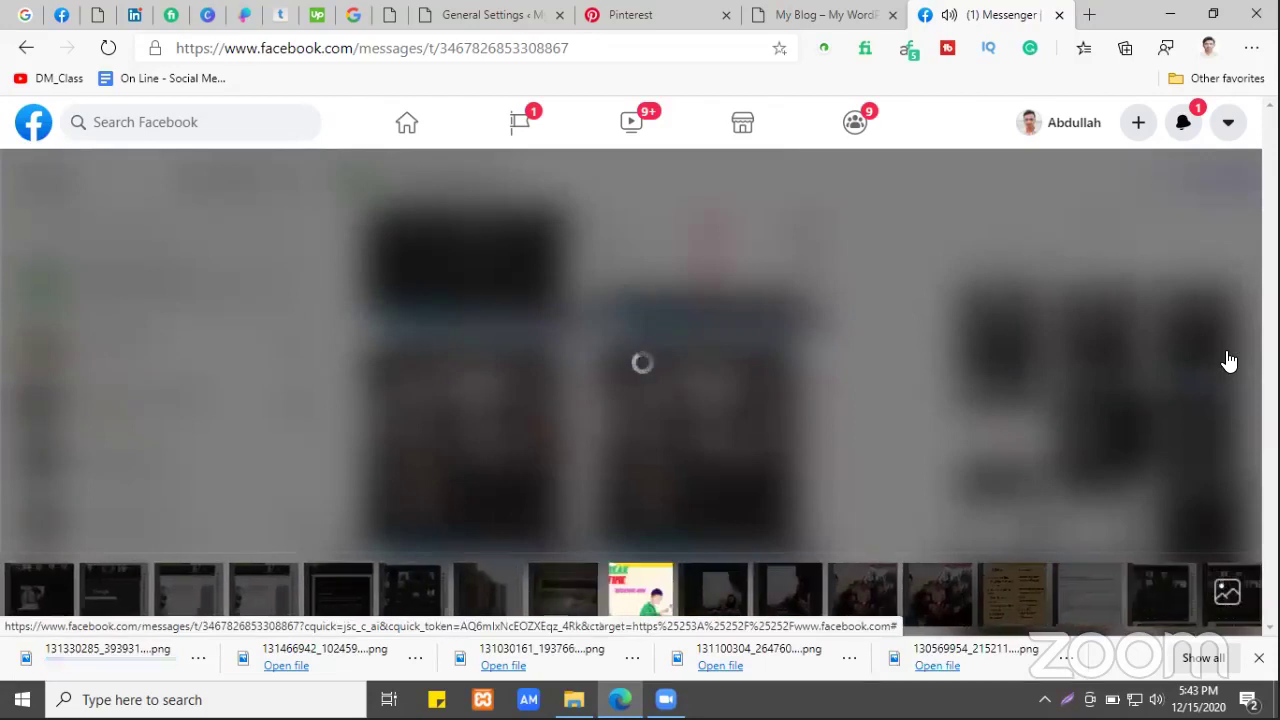
click(1229, 361)
click(1229, 361)
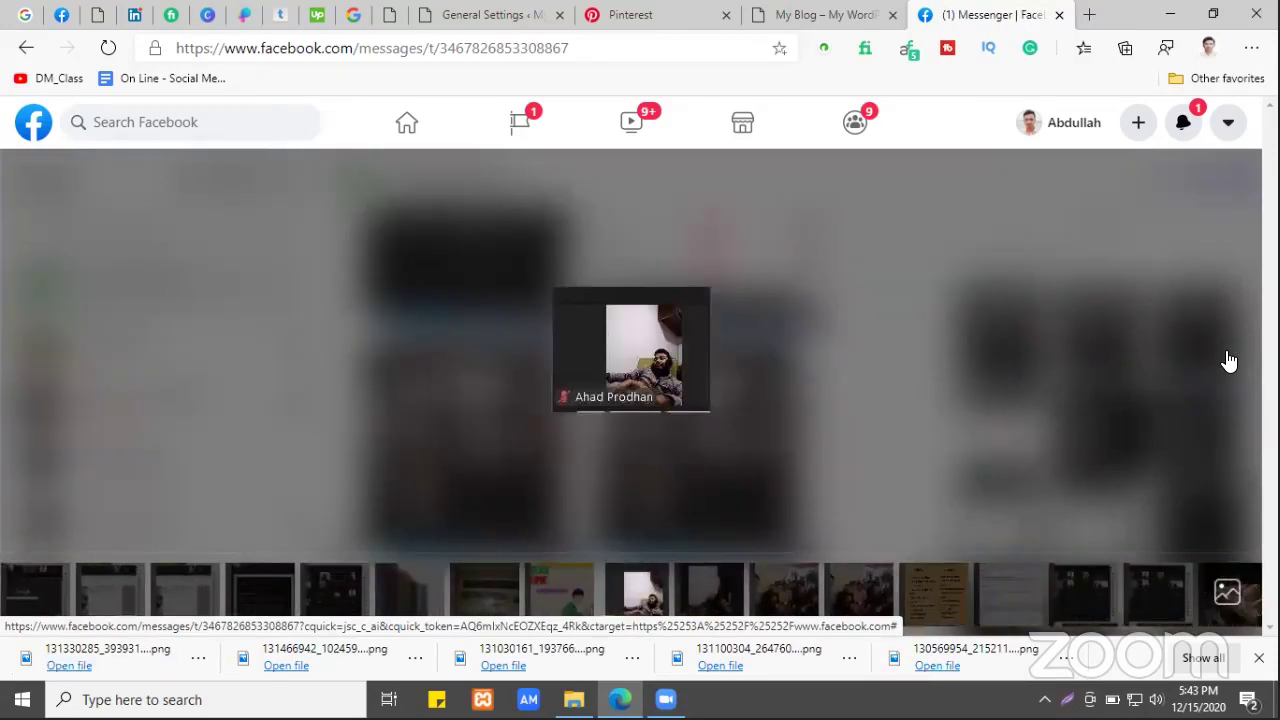
mouse_move(1016, 208)
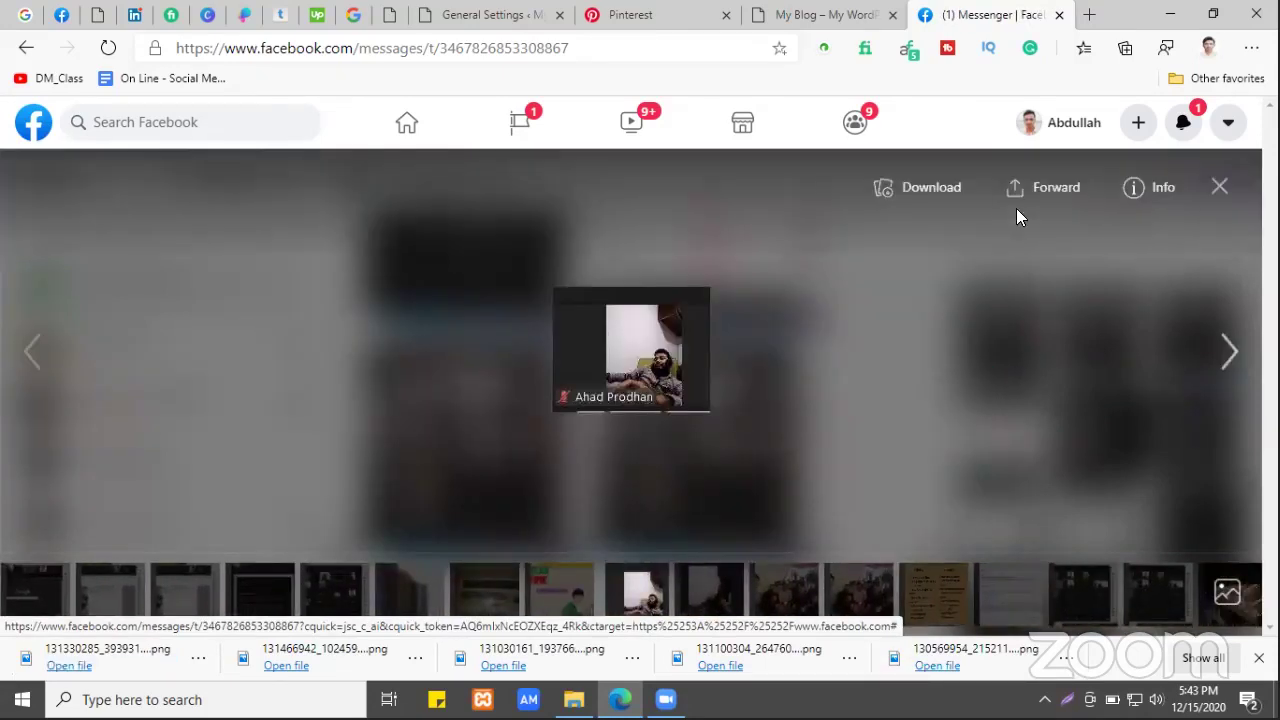
click(926, 187)
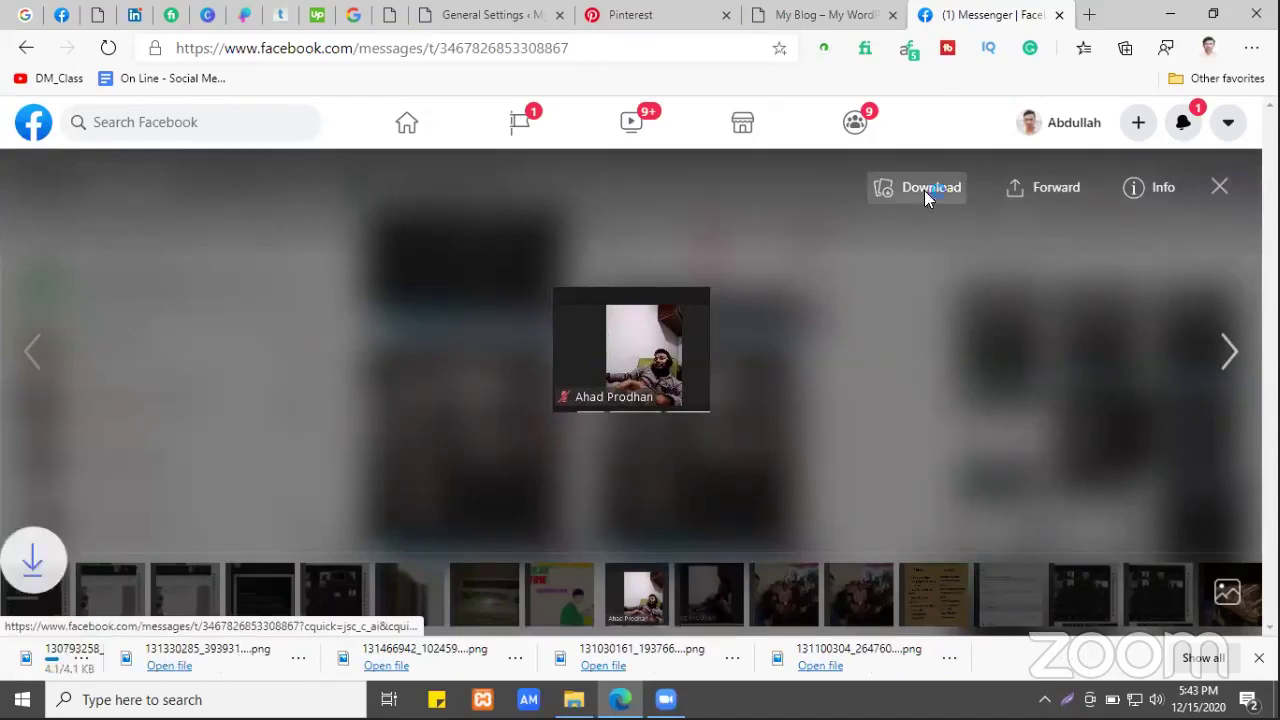
Download the group photo and the Be a LEADER poster
click(1234, 364)
click(1234, 364)
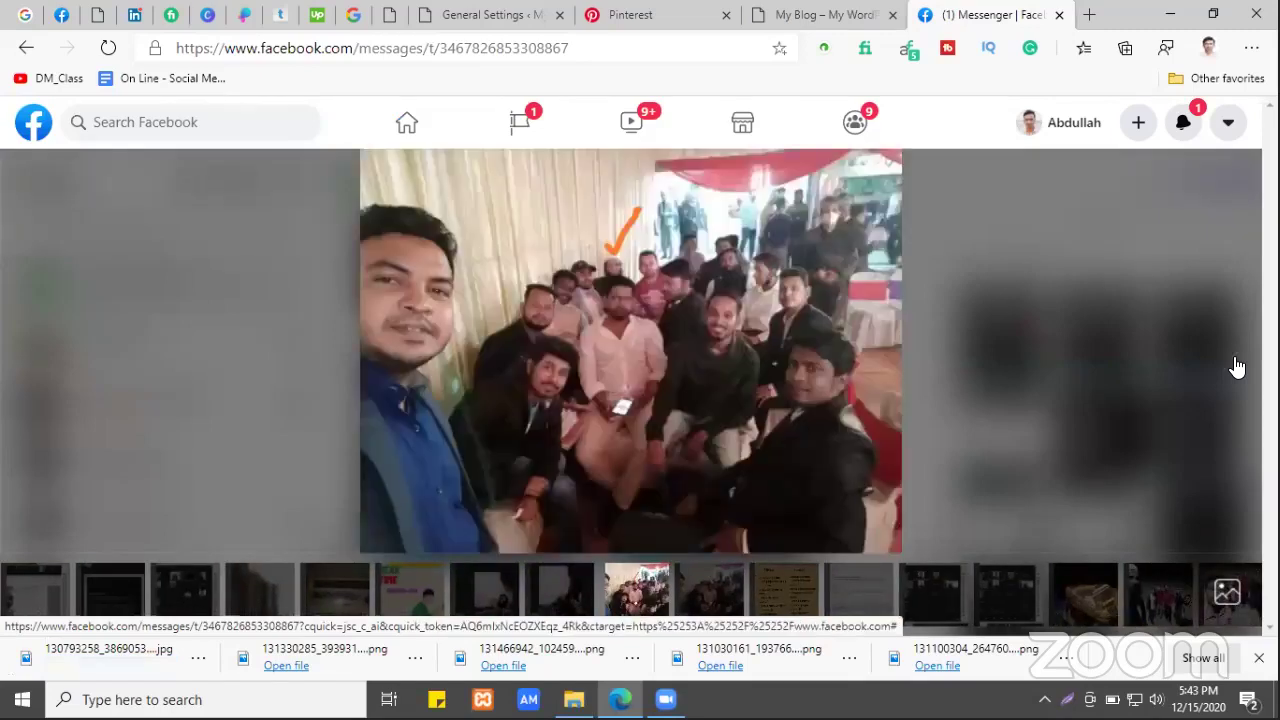
mouse_move(926, 418)
click(946, 191)
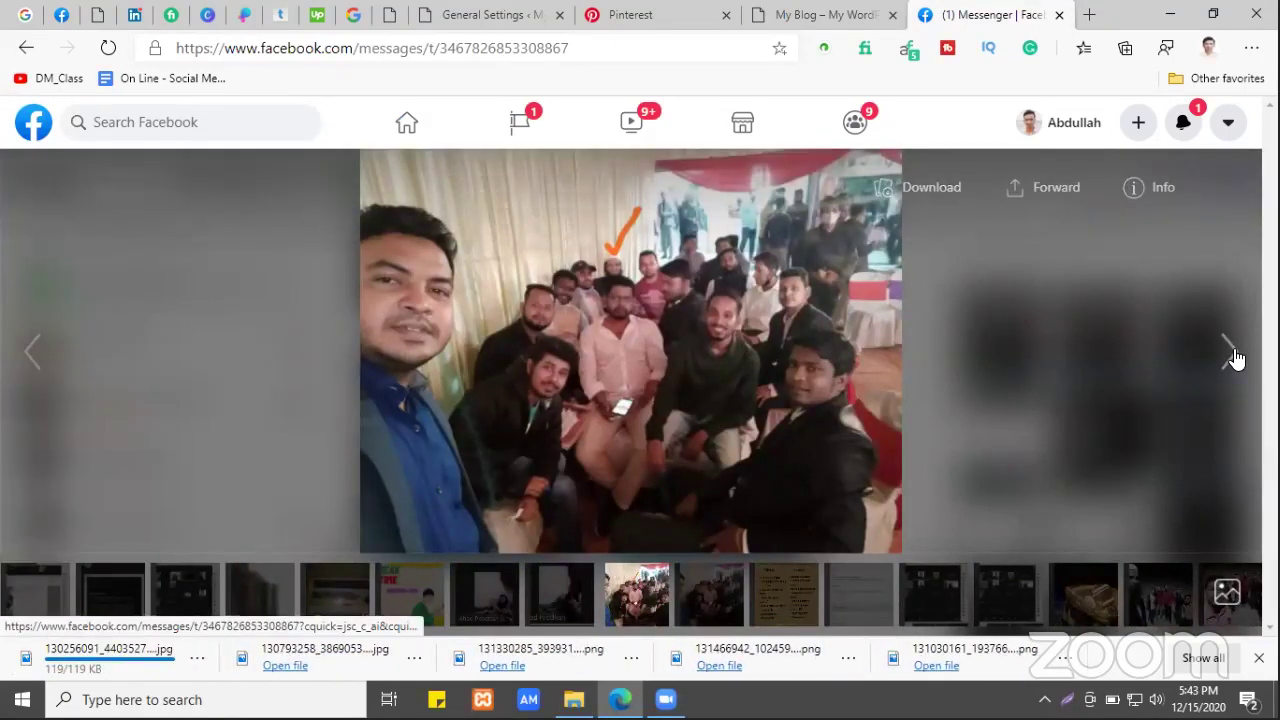
click(1229, 364)
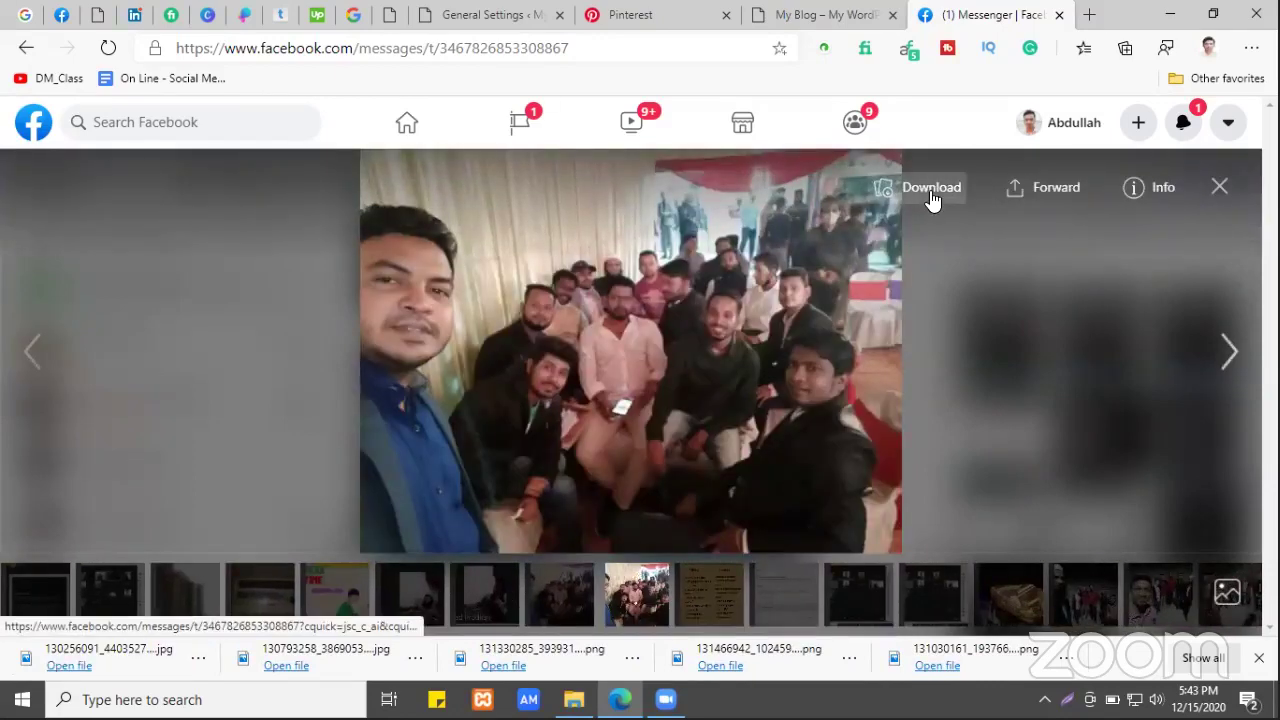
click(1234, 356)
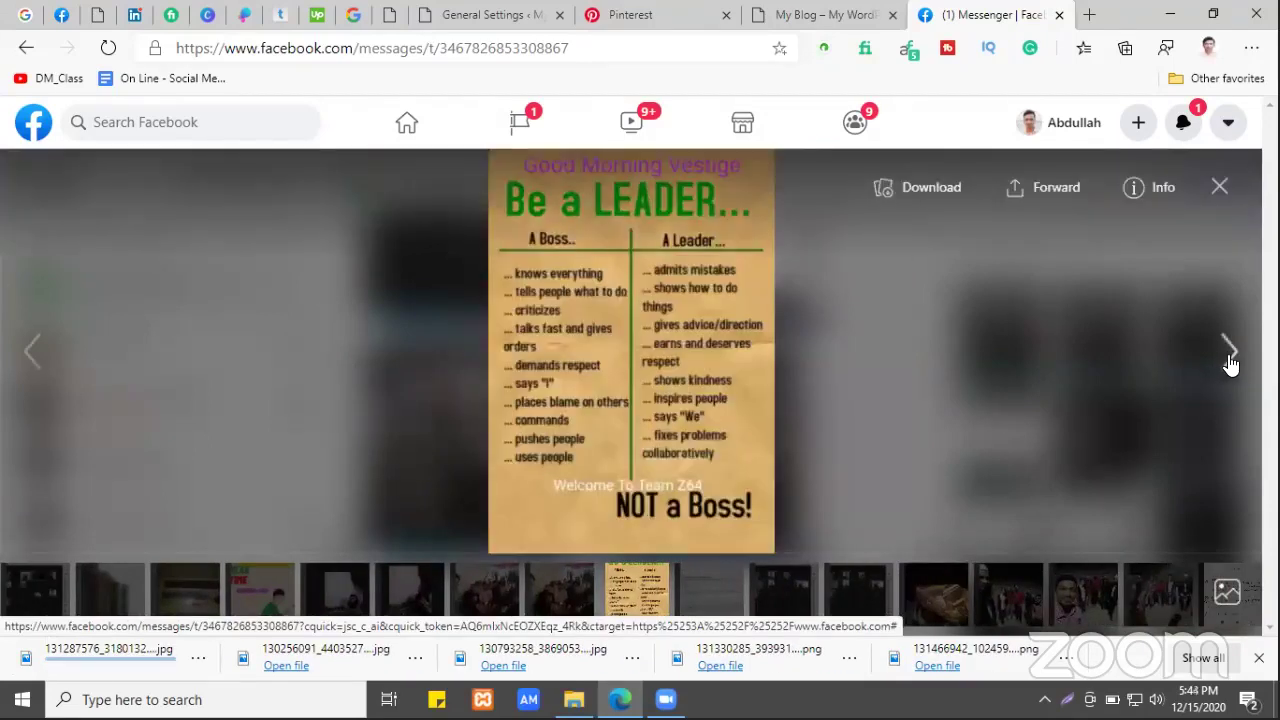
click(937, 192)
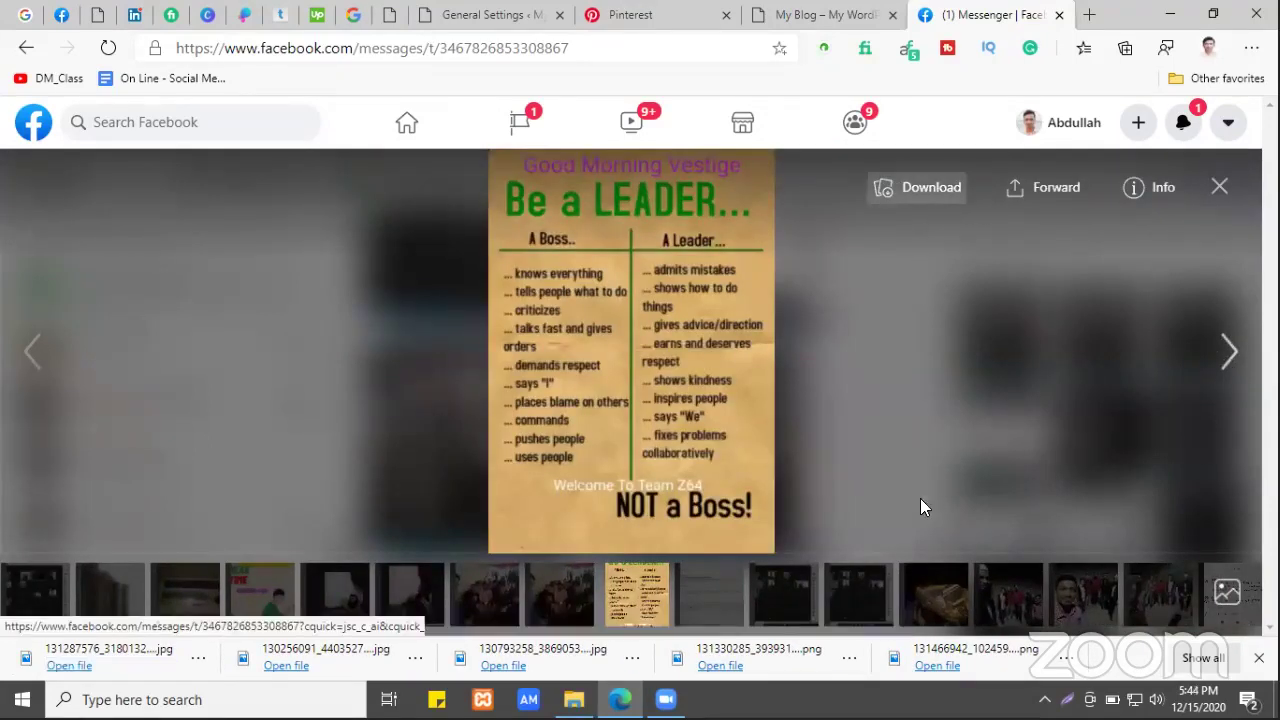
Browse past the last photos and return to the Pinterest pin builder tab
click(1228, 362)
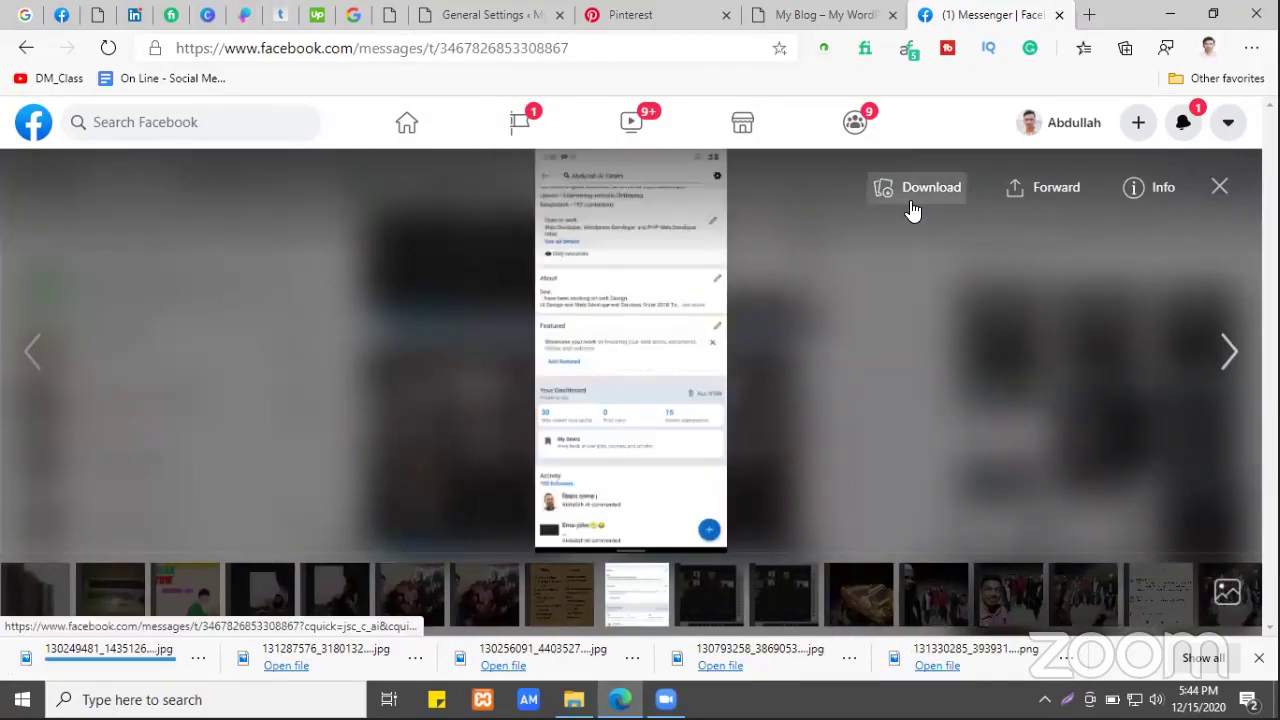
click(1234, 354)
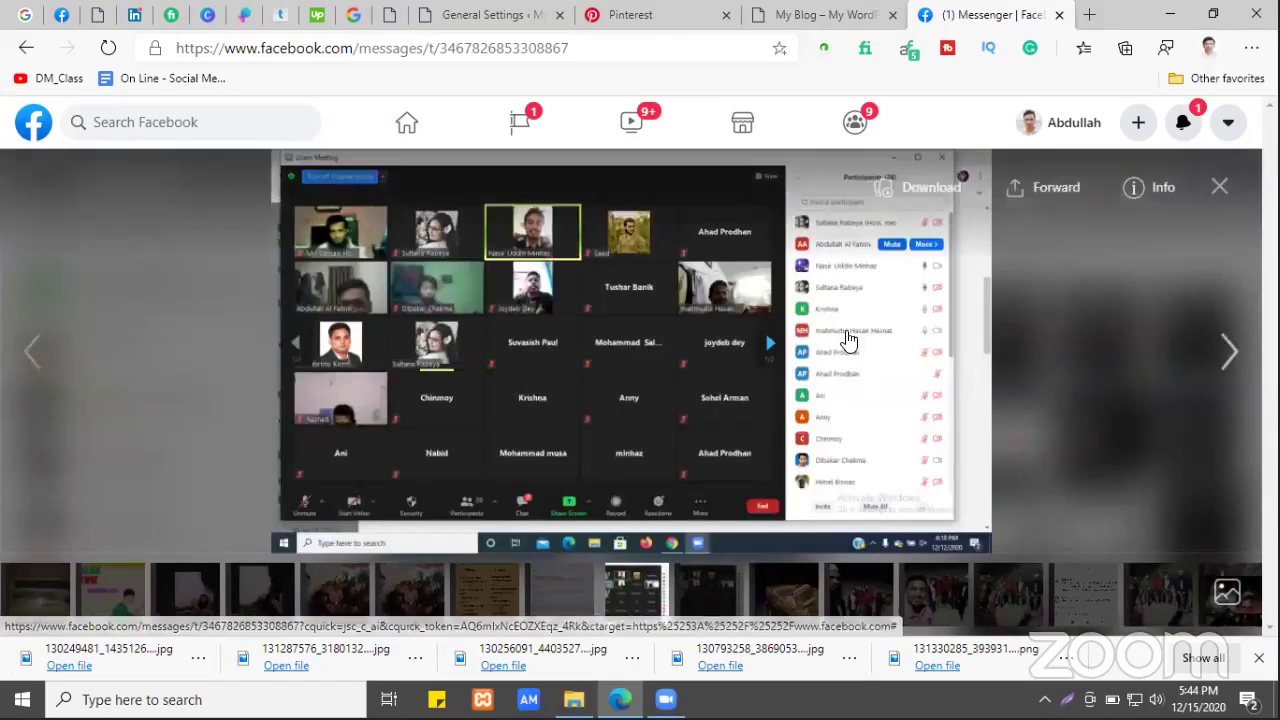
click(650, 26)
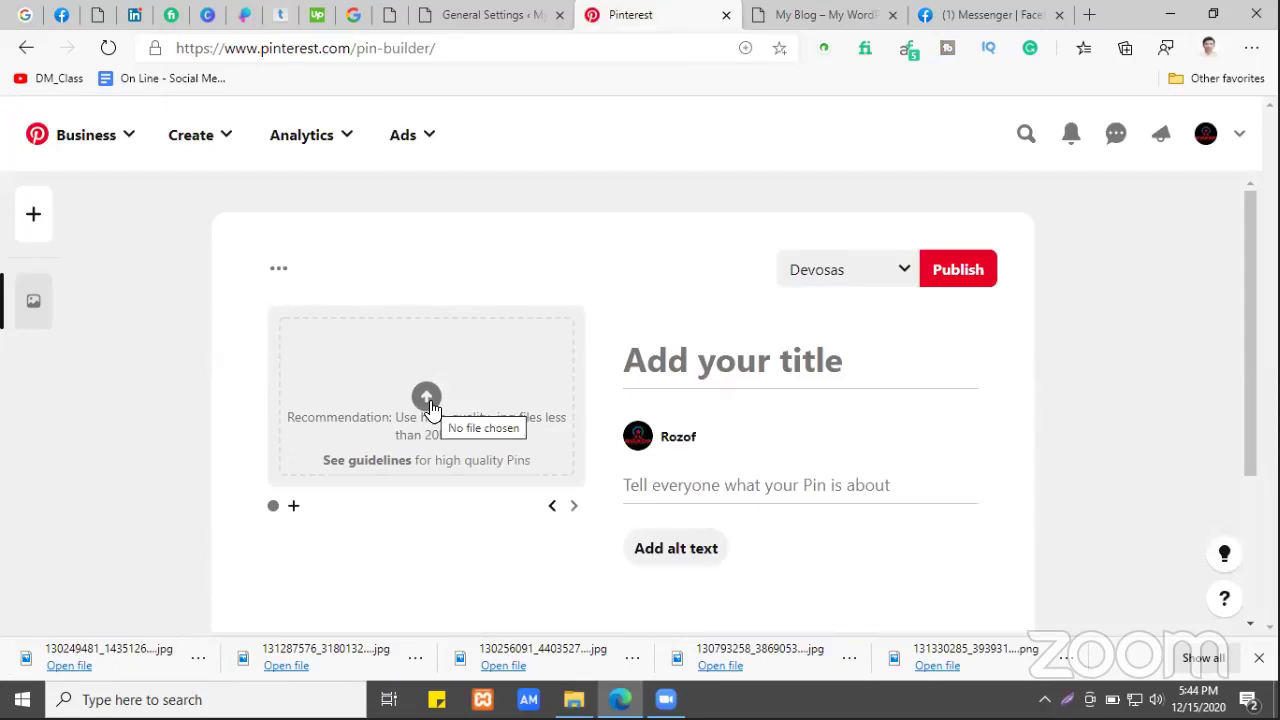
Upload five of today's downloaded images from the Downloads folder into the pin
click(430, 405)
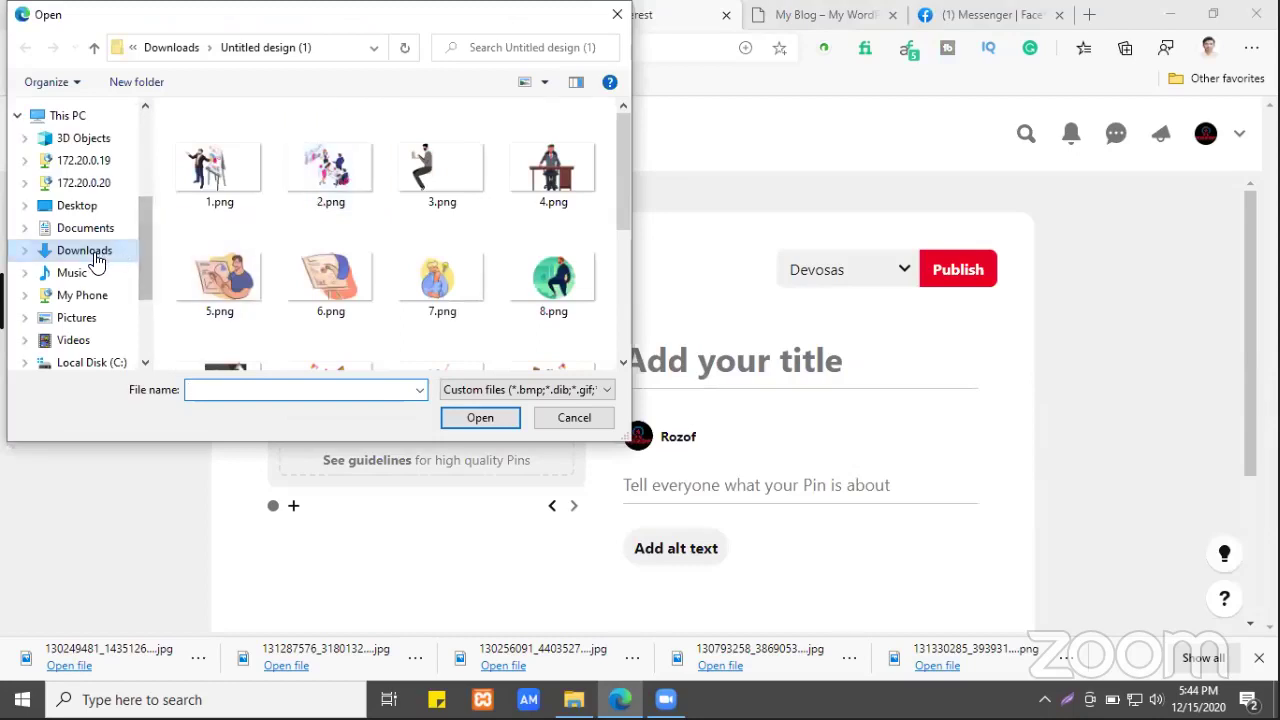
click(90, 252)
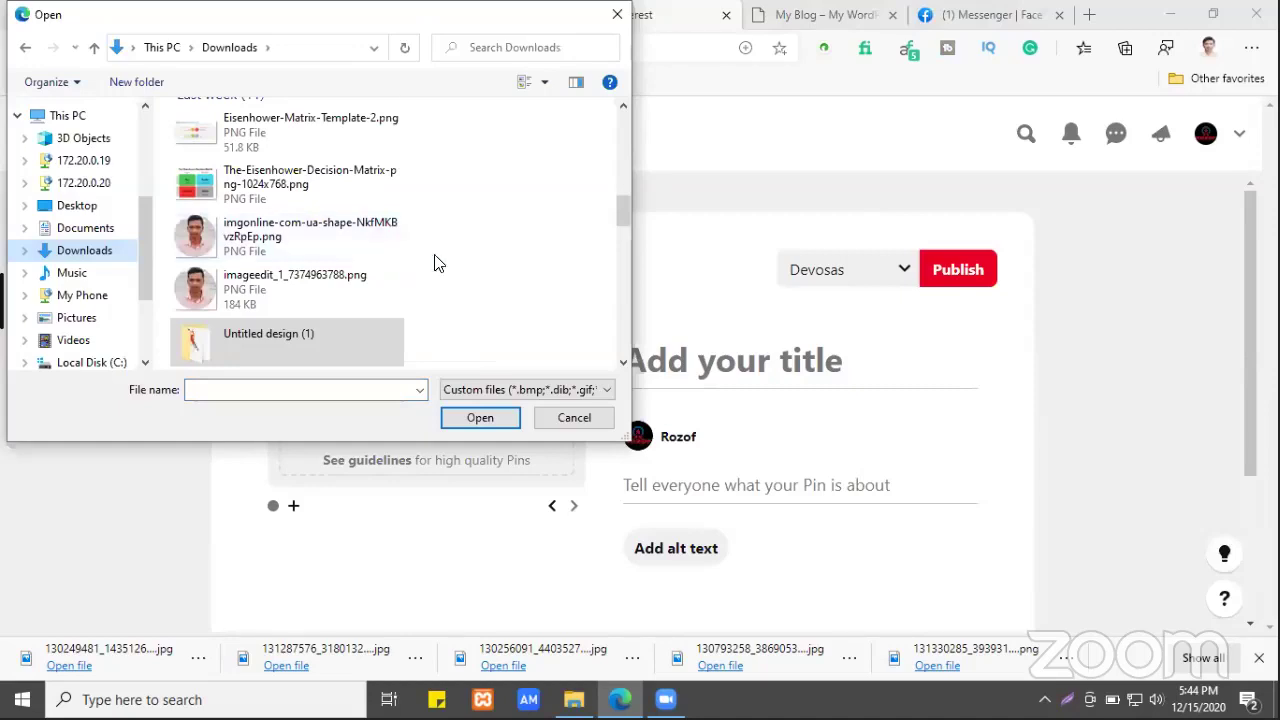
scroll(451, 250, up, 3)
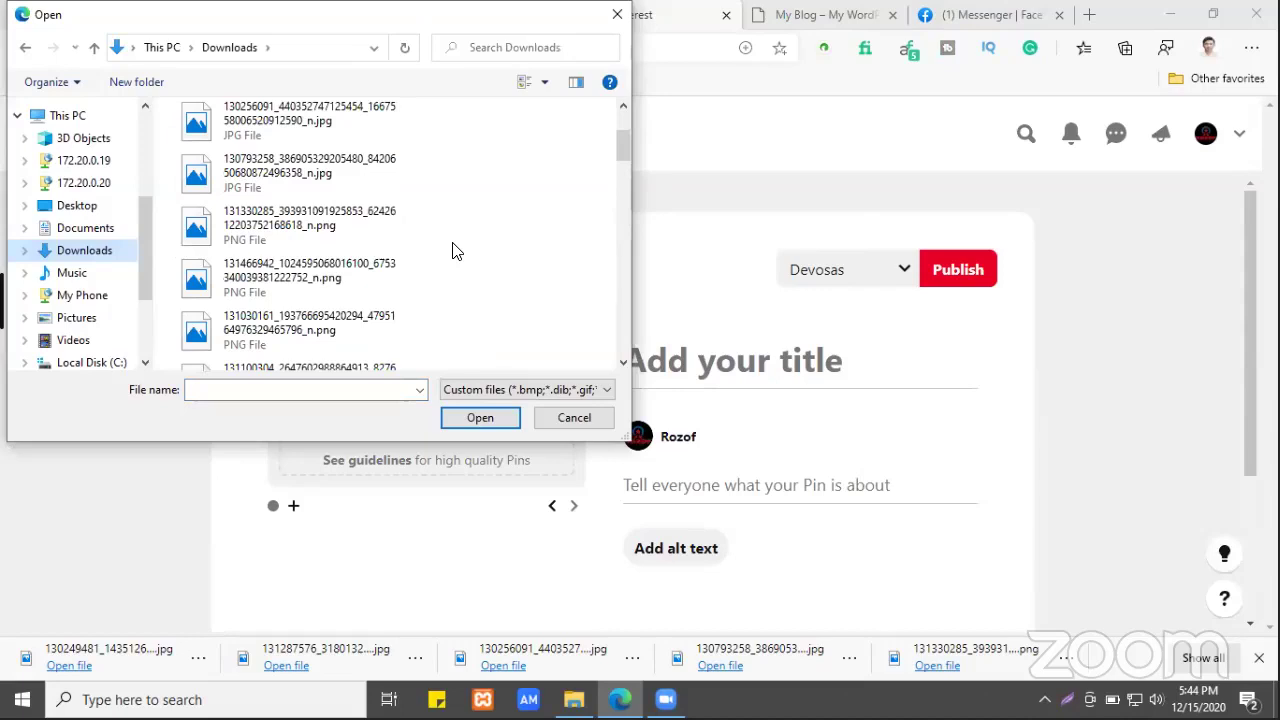
scroll(325, 340, up, 2)
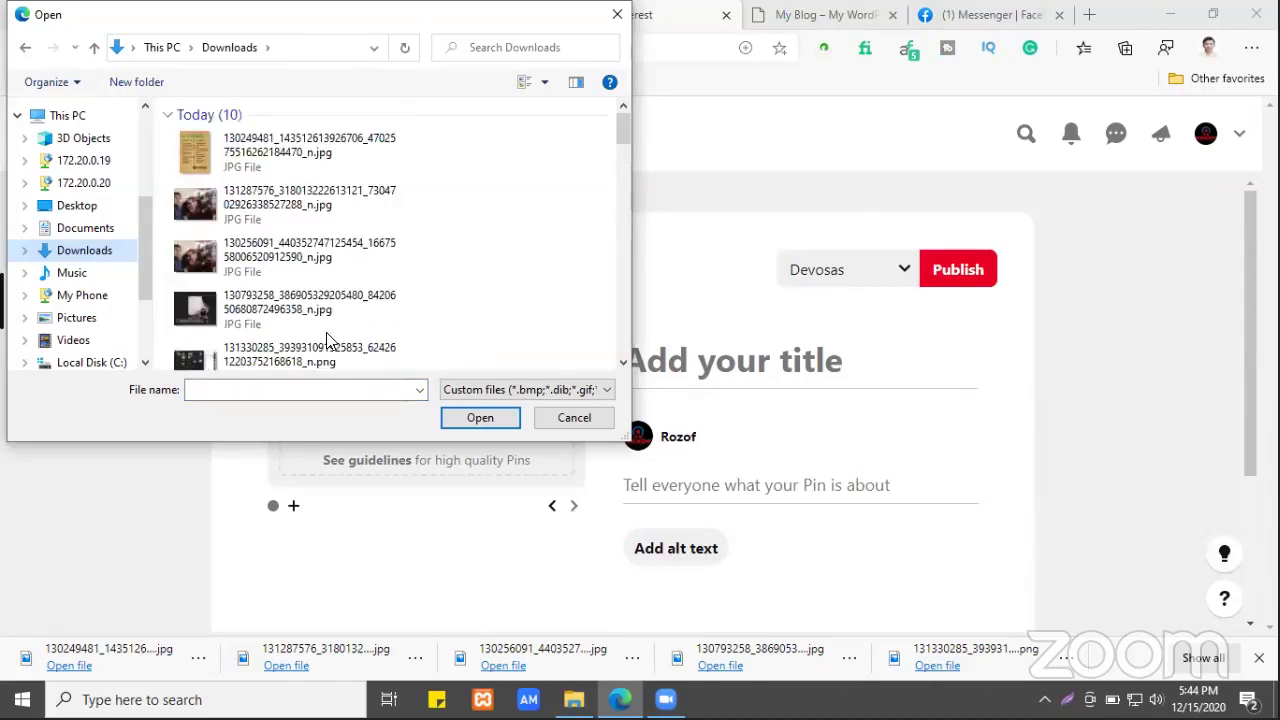
drag(325, 340, 308, 513)
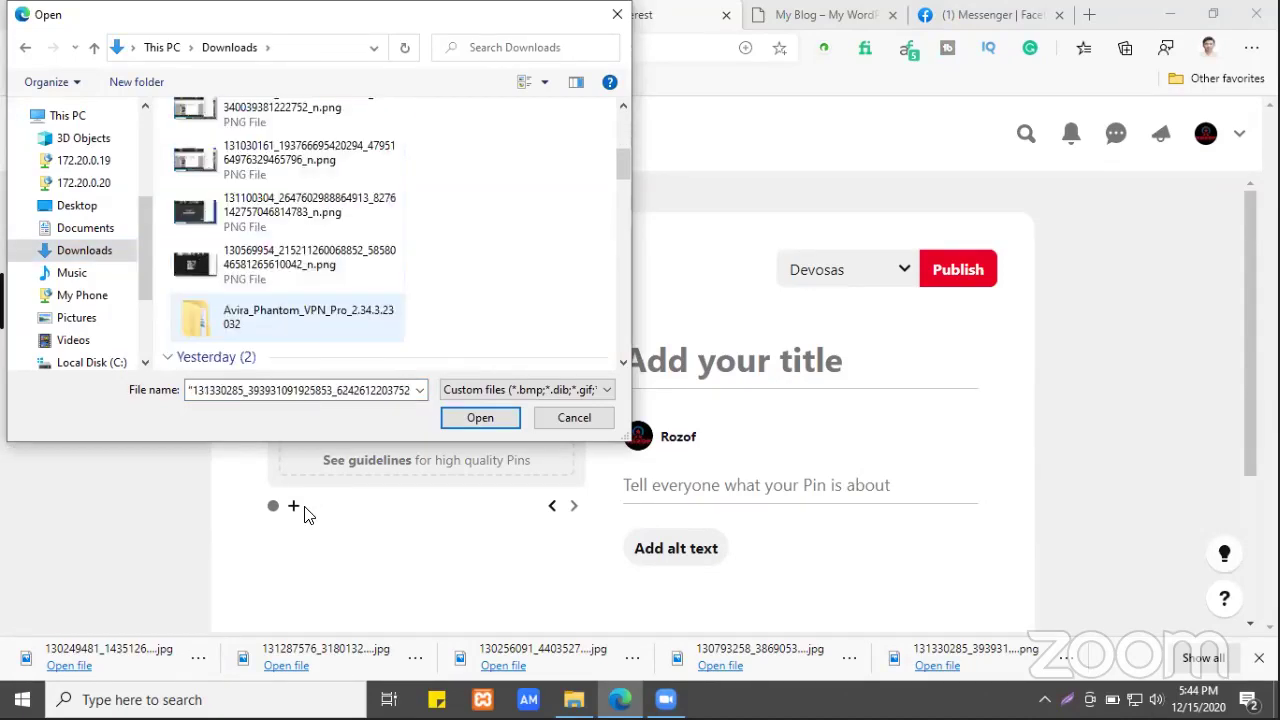
key(Return)
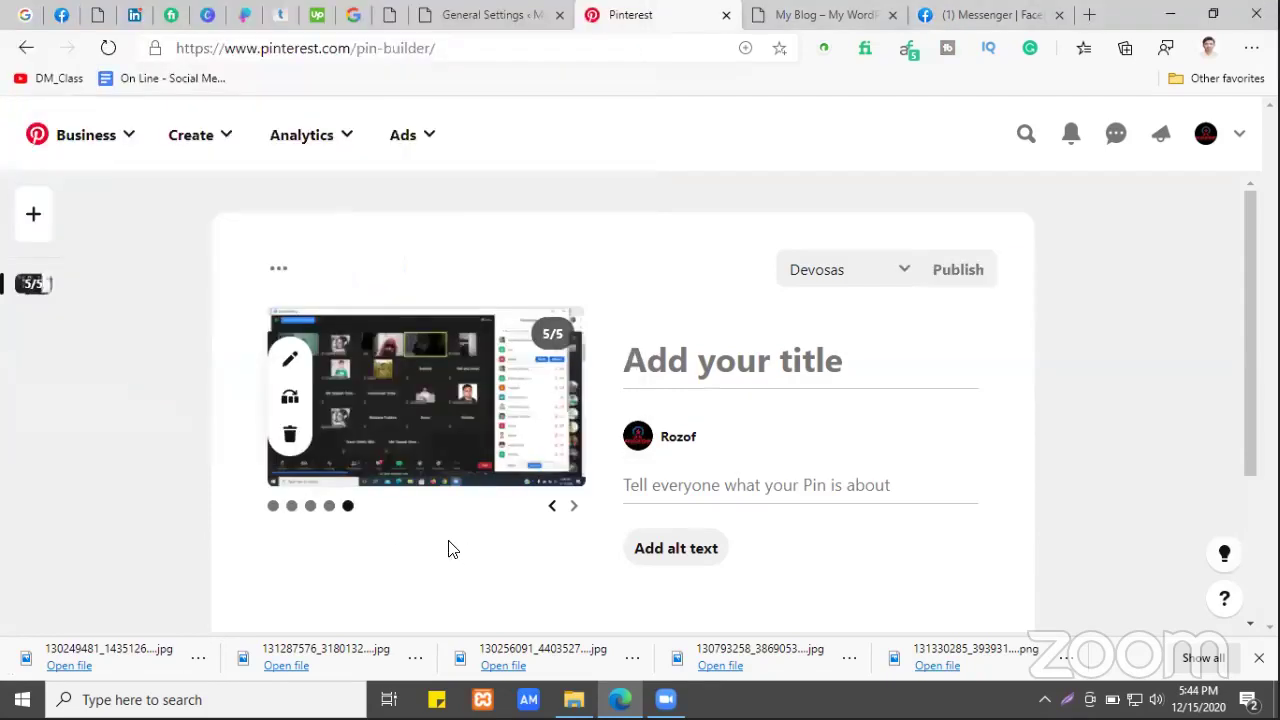
Step forward through all five carousel images, then back to image 1/5
click(576, 508)
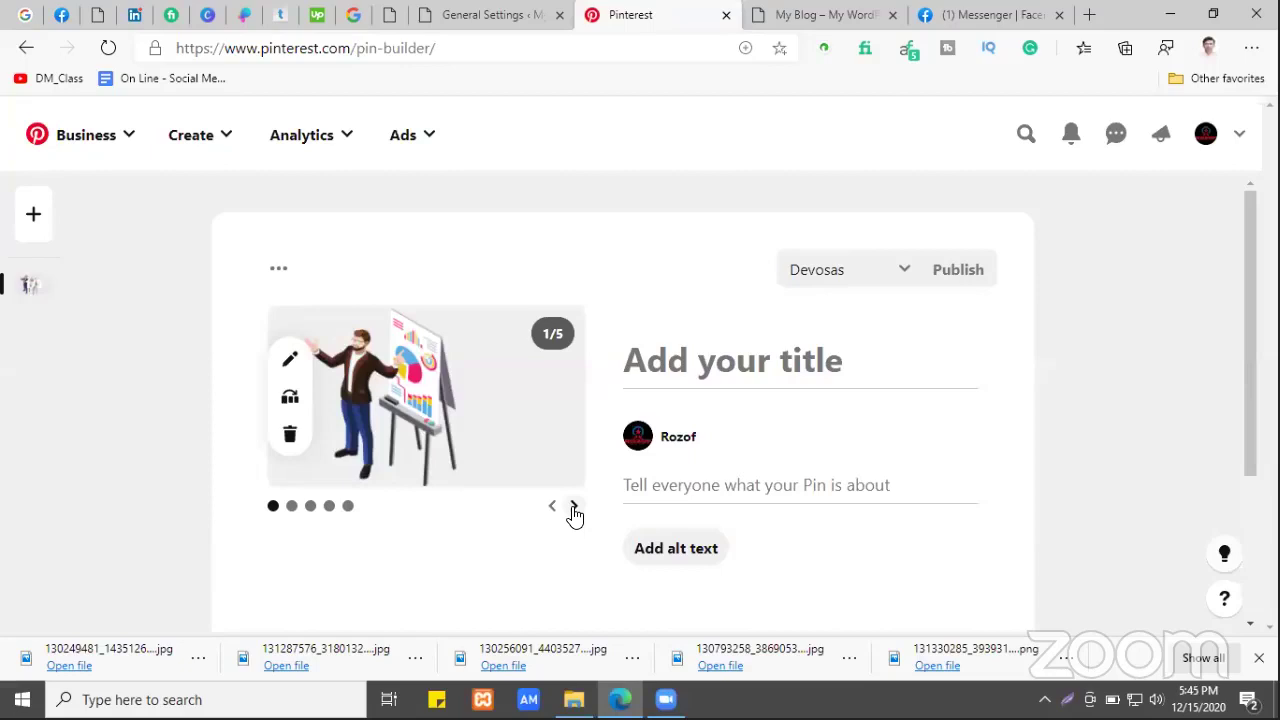
click(574, 507)
click(574, 507)
click(574, 507)
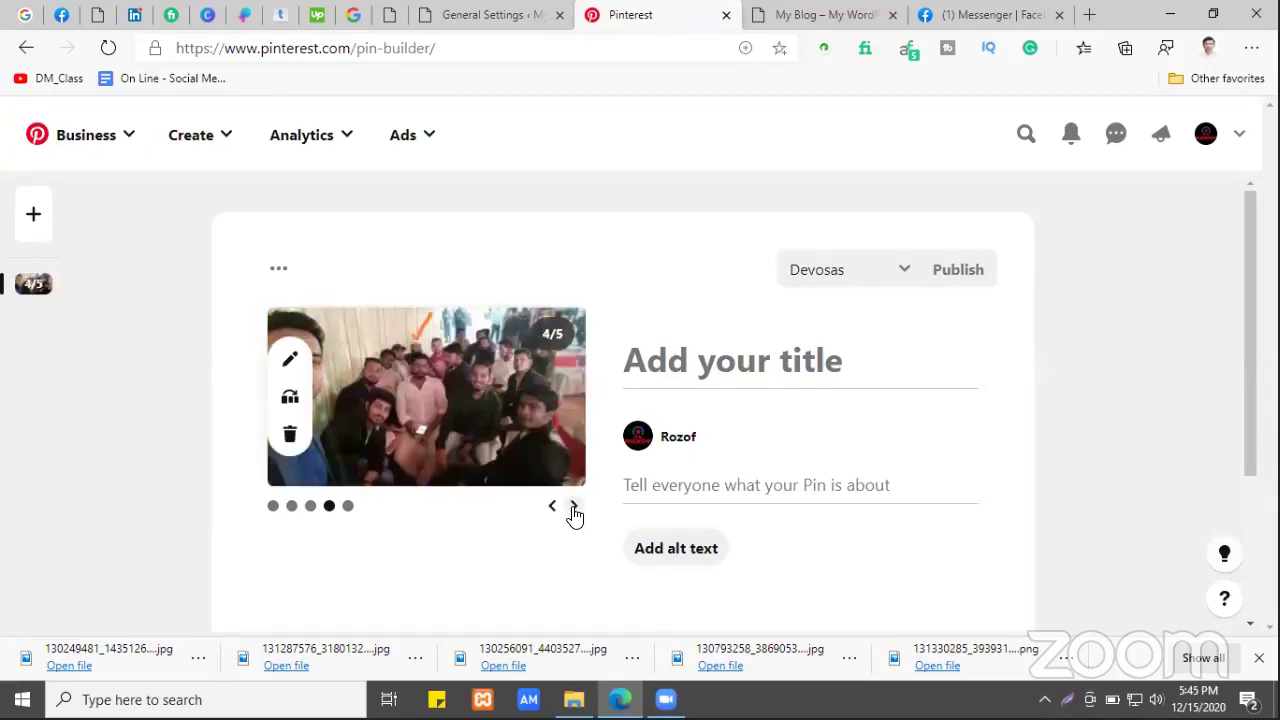
click(574, 507)
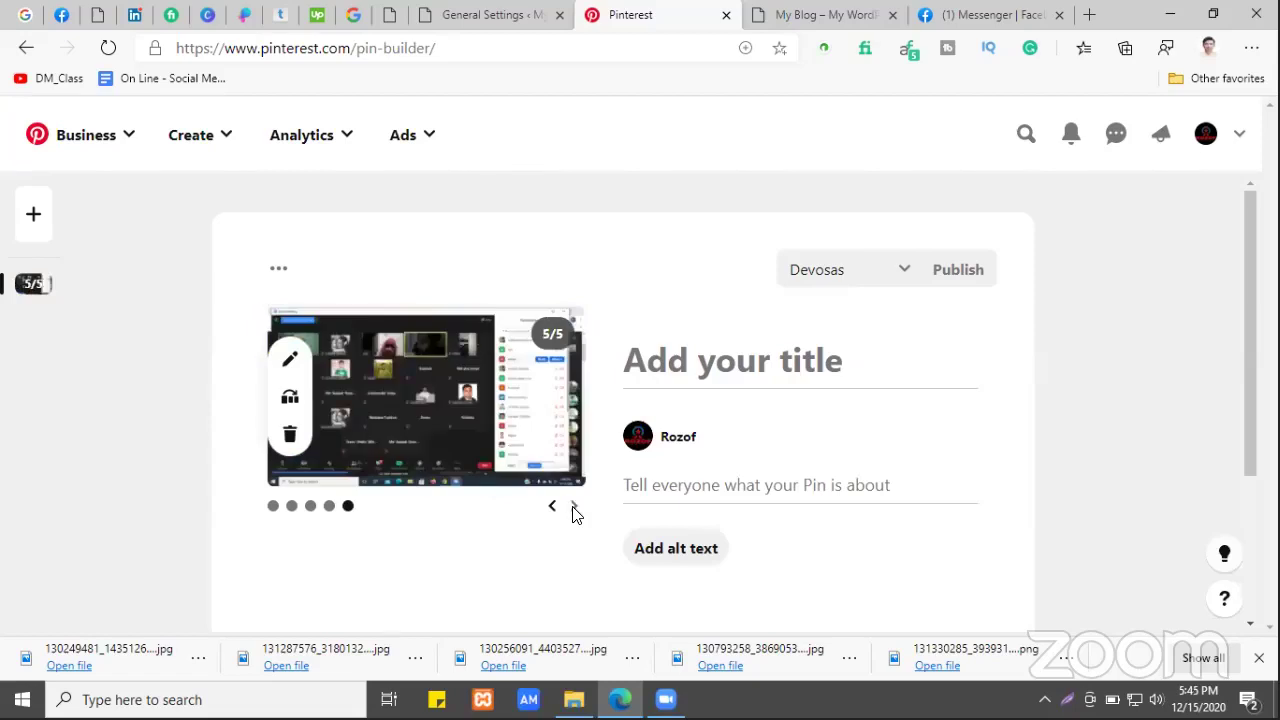
click(550, 507)
click(550, 507)
click(550, 507)
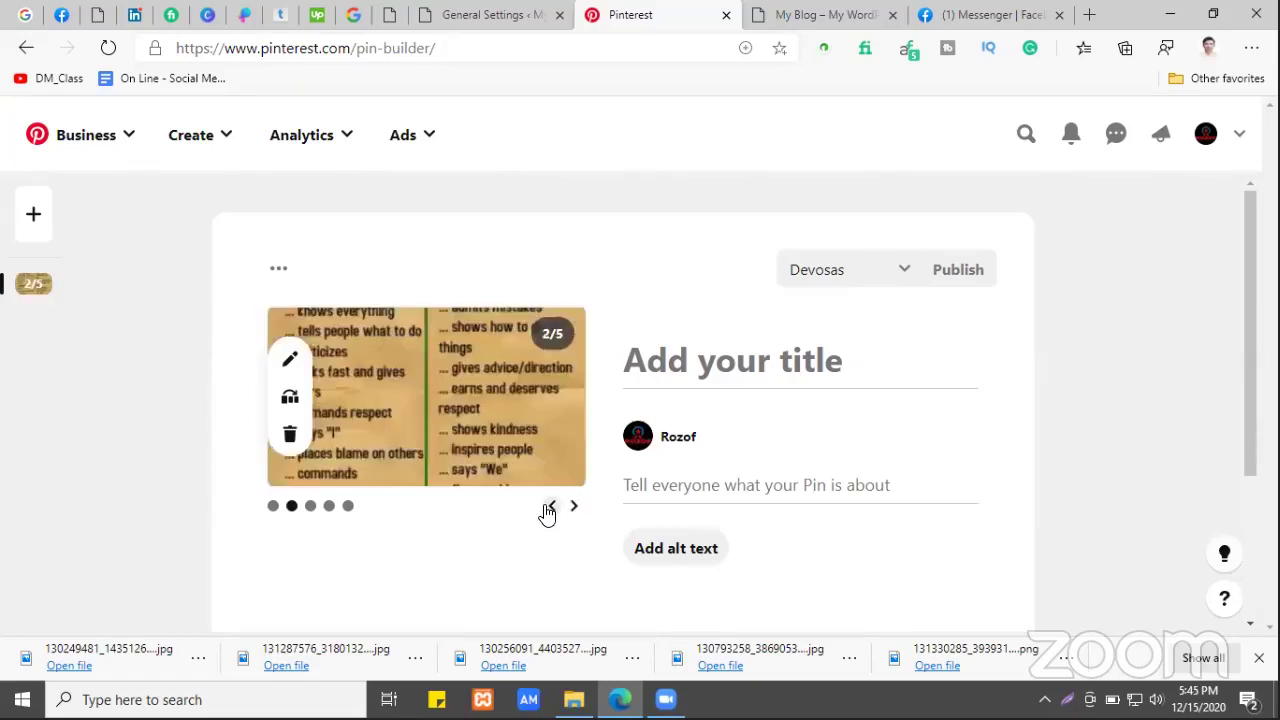
click(550, 507)
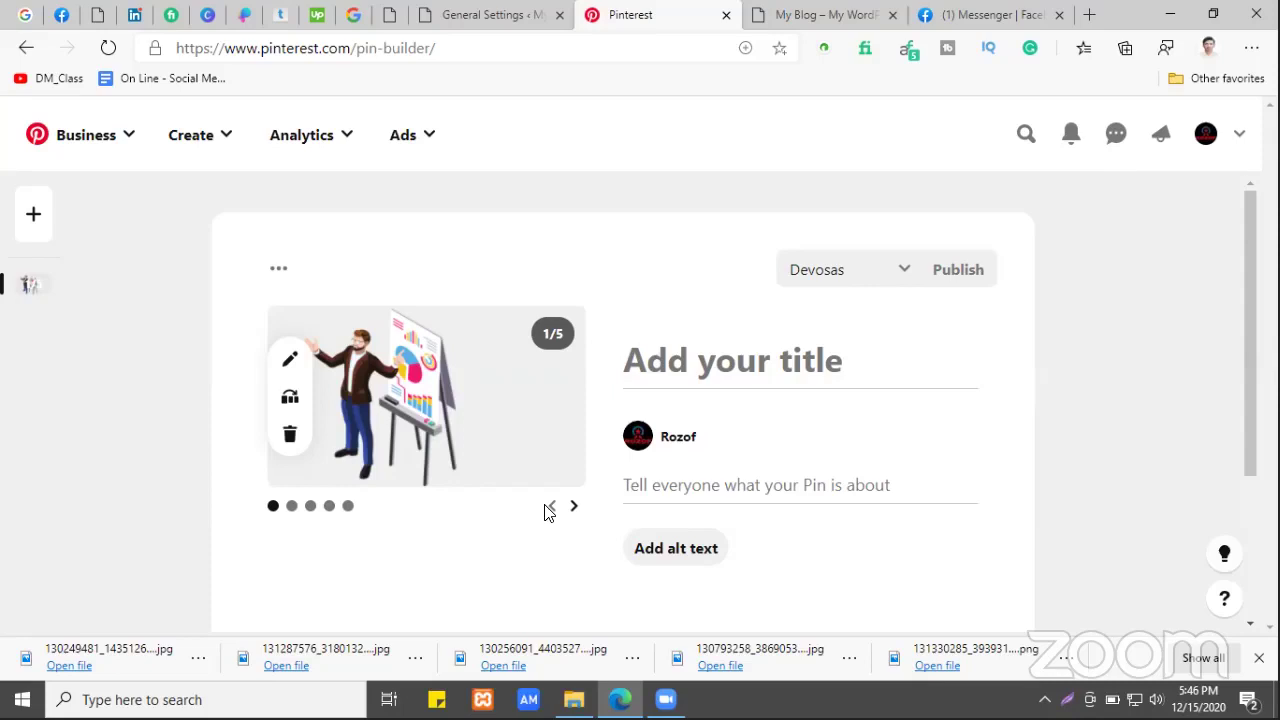
Title the pin 'Ctg-934', correcting the mistyped digits
click(722, 354)
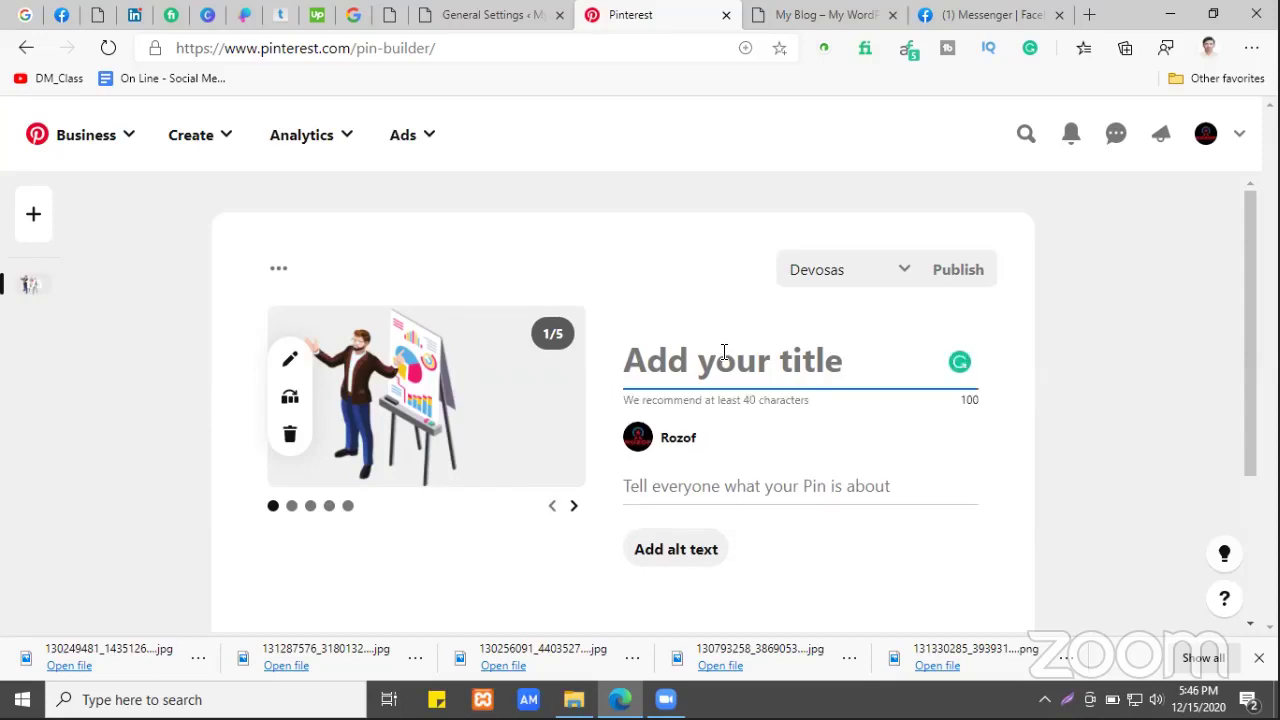
scroll(726, 352, down, 1)
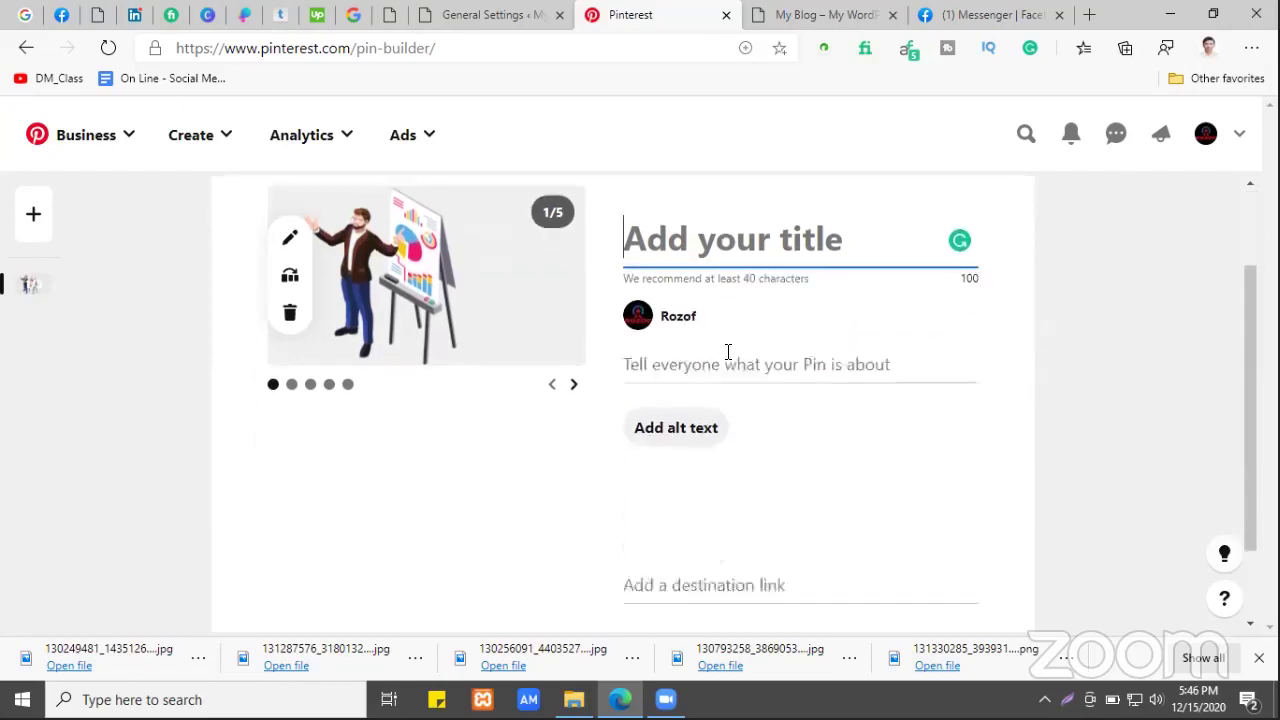
scroll(728, 352, down, 1)
scroll(727, 358, up, 2)
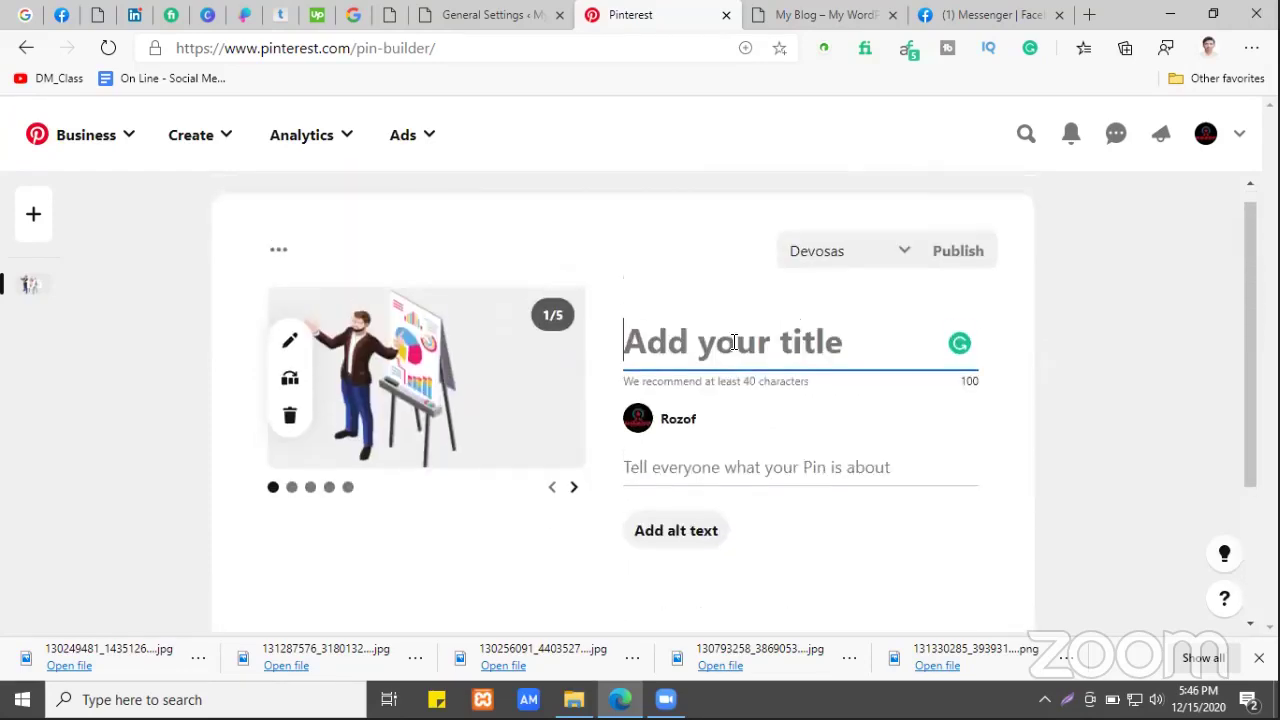
text(C)
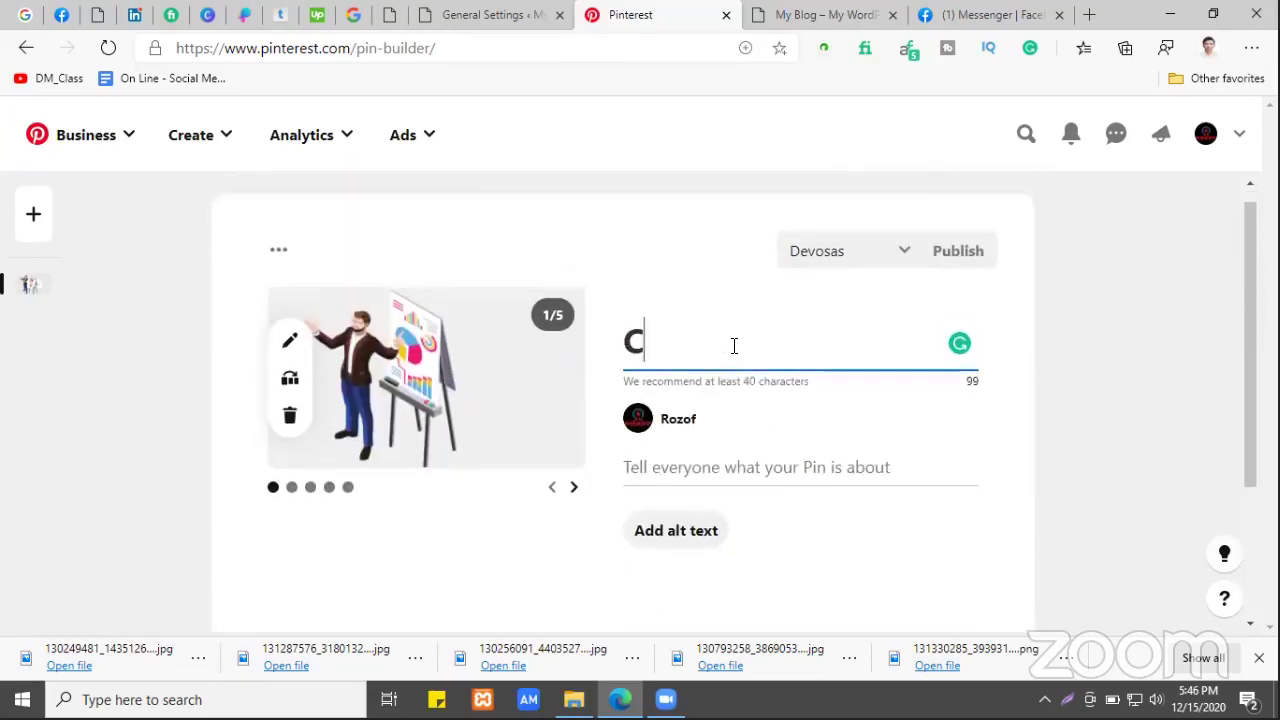
text(tg)
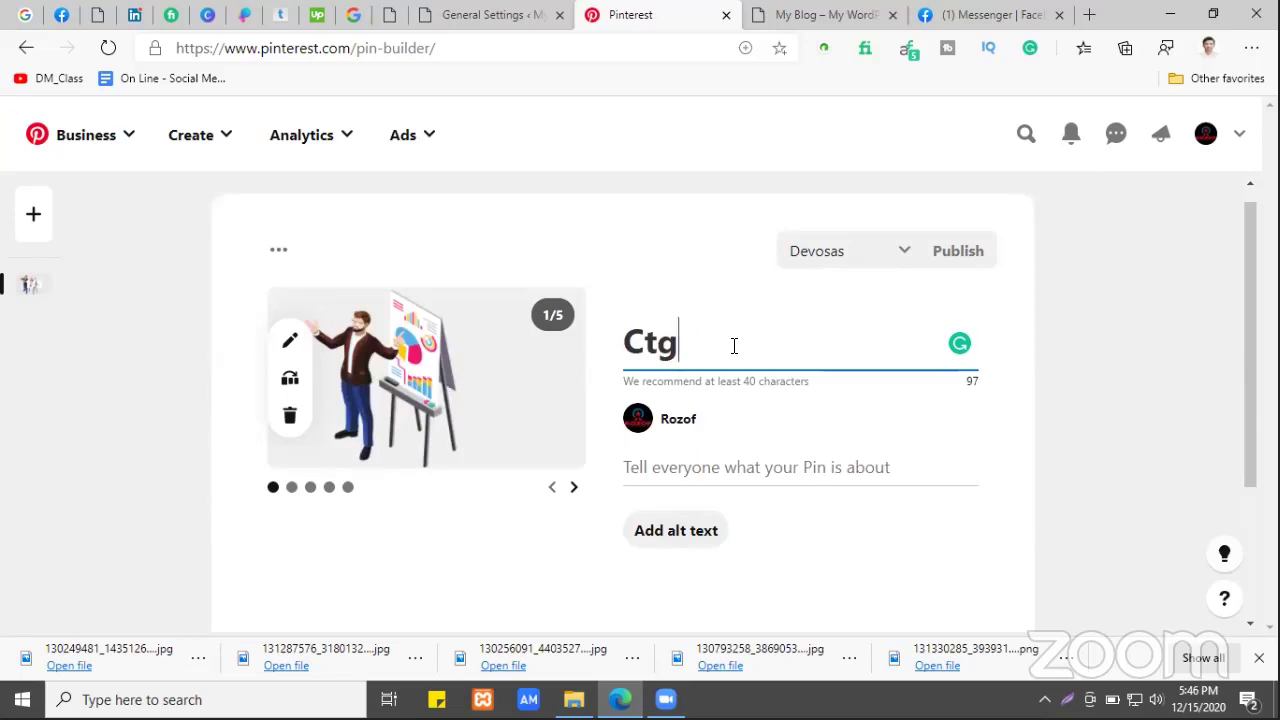
text(-99)
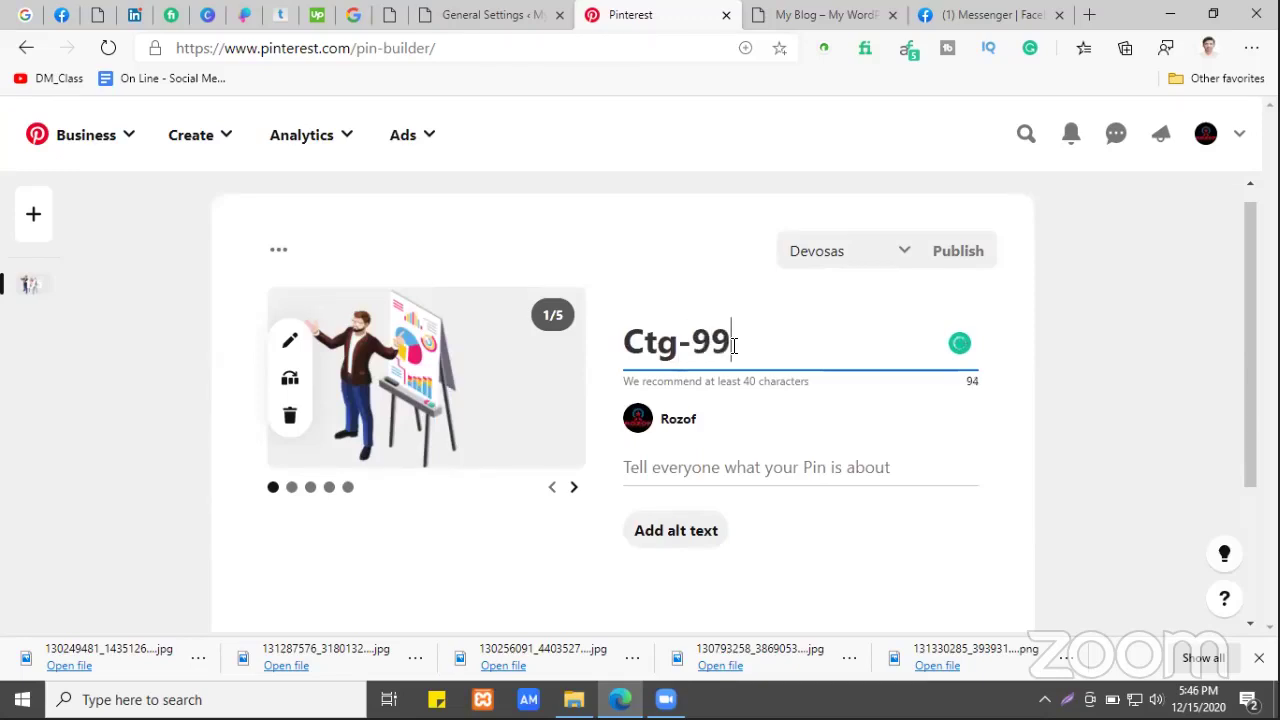
text(3)
key(BackSpace)
key(BackSpace)
text(34)
click(757, 467)
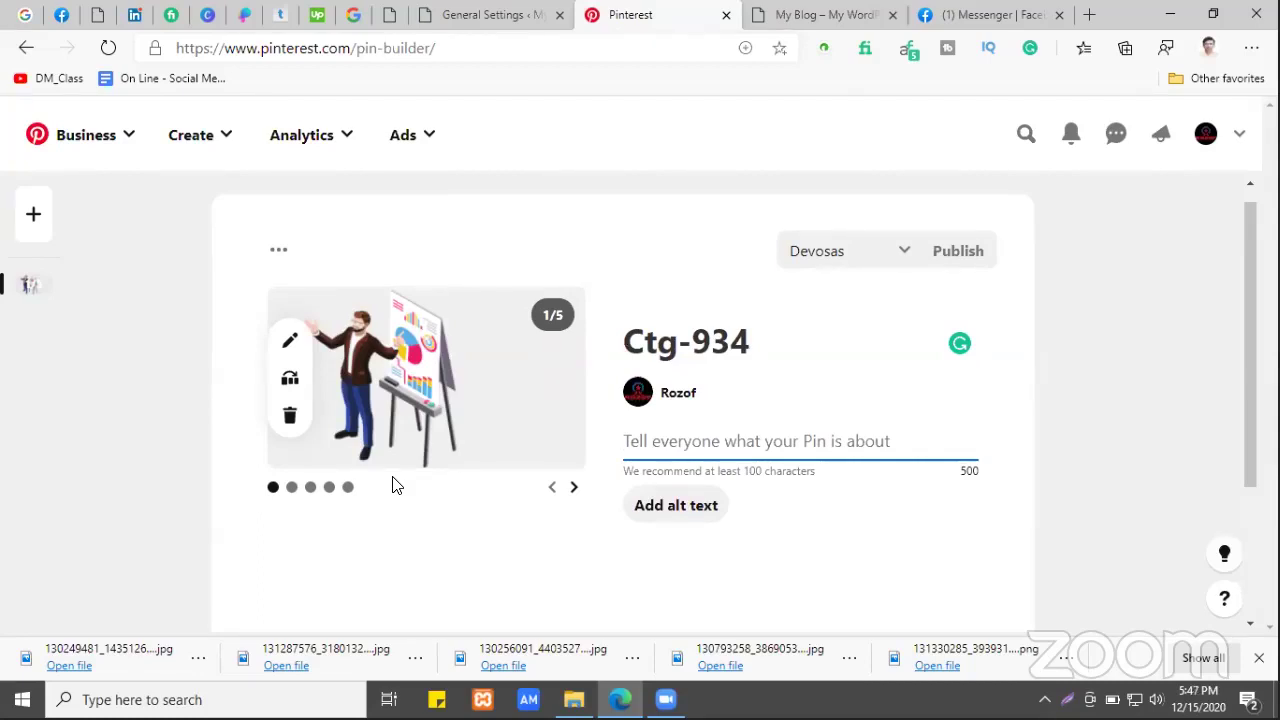
Type the description opening 'This is the first time wher', fixing typos along the way
text(T)
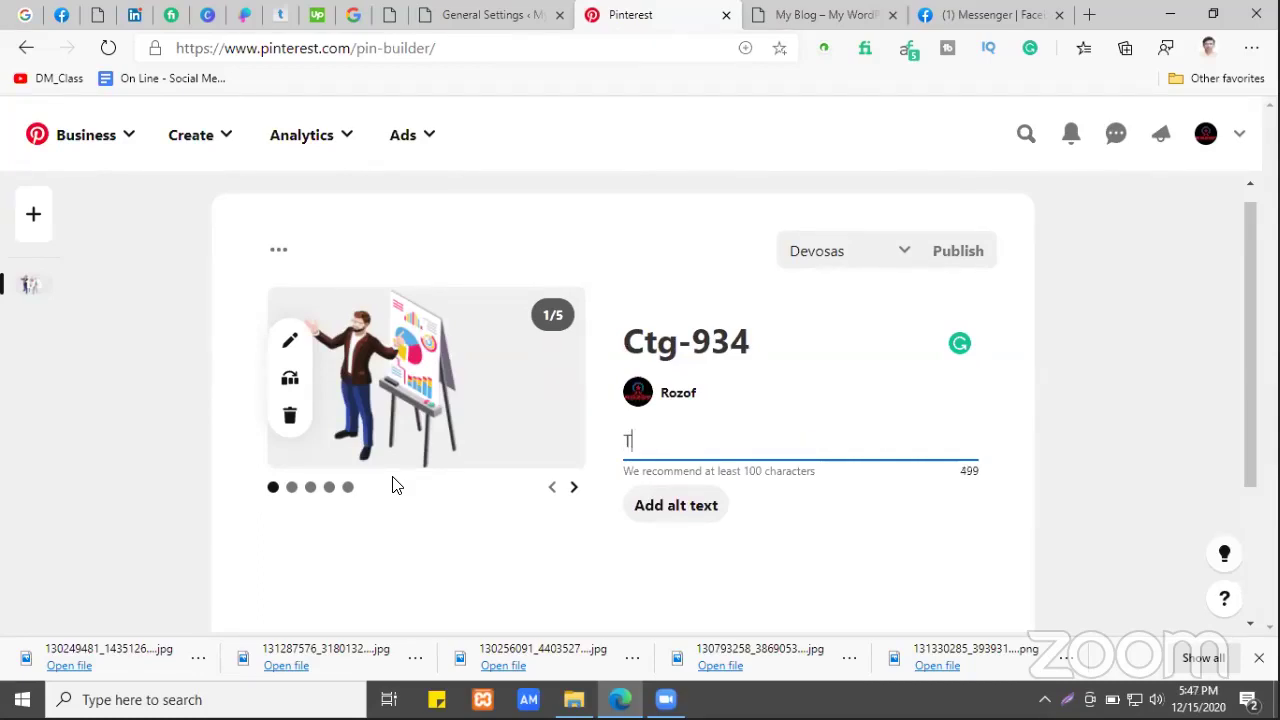
text(his is the fire)
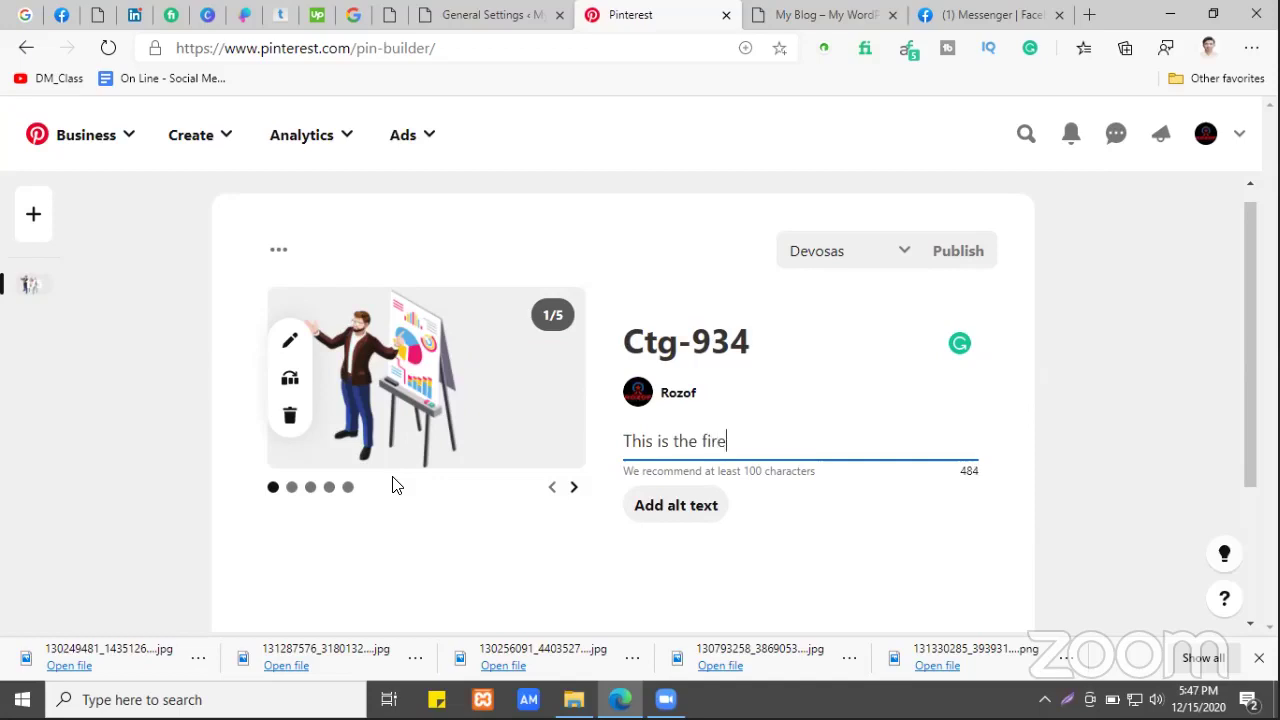
key(BackSpace)
key(BackSpace)
text(rst time wherwe)
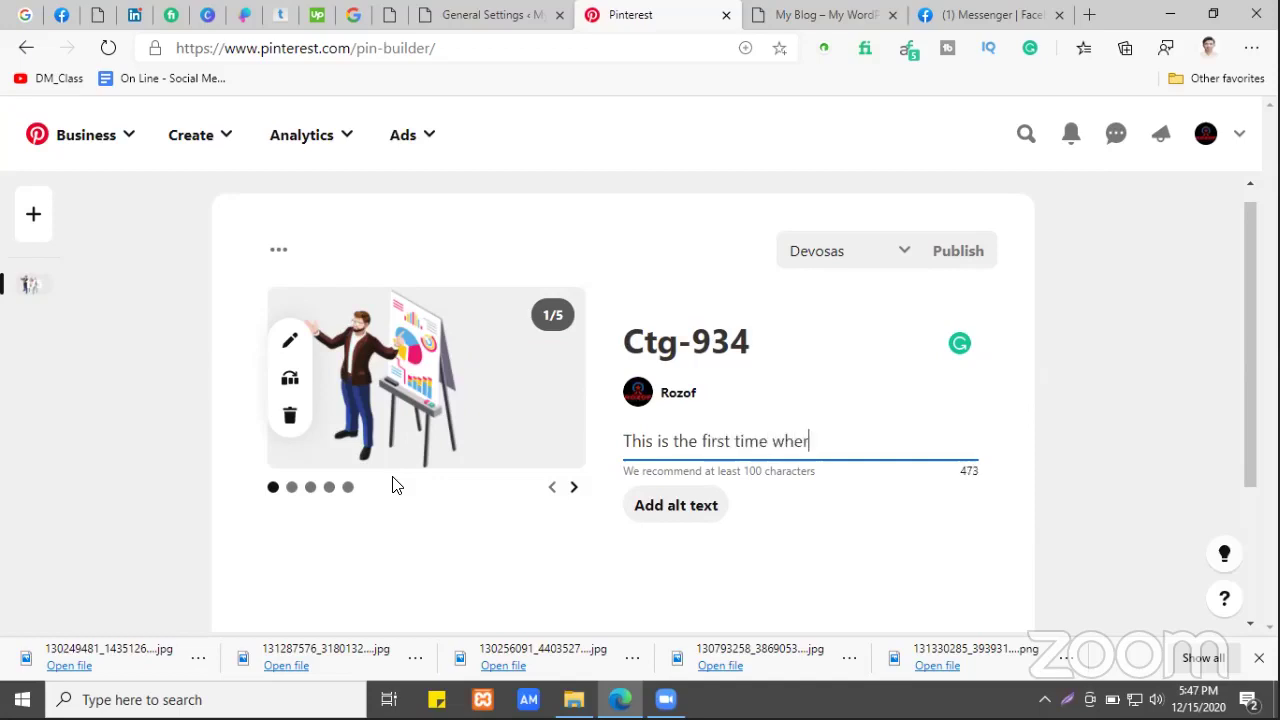
key(BackSpace)
key(BackSpace)
key(BackSpace)
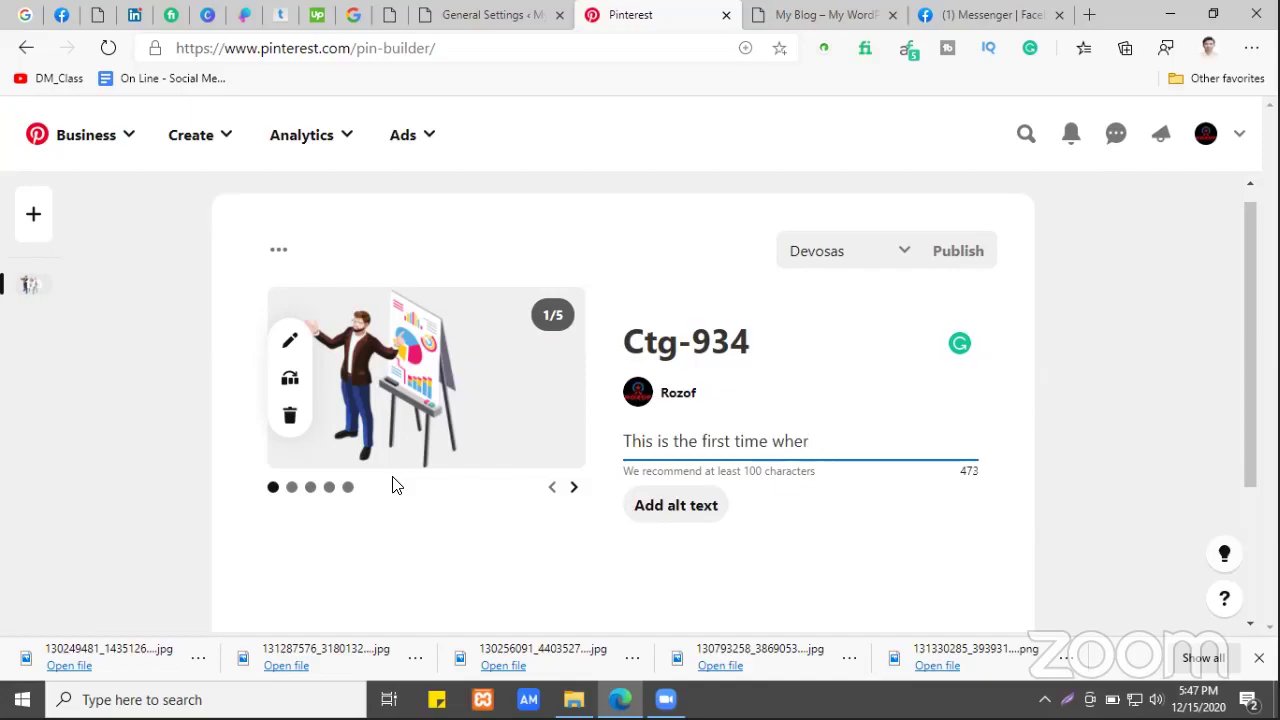